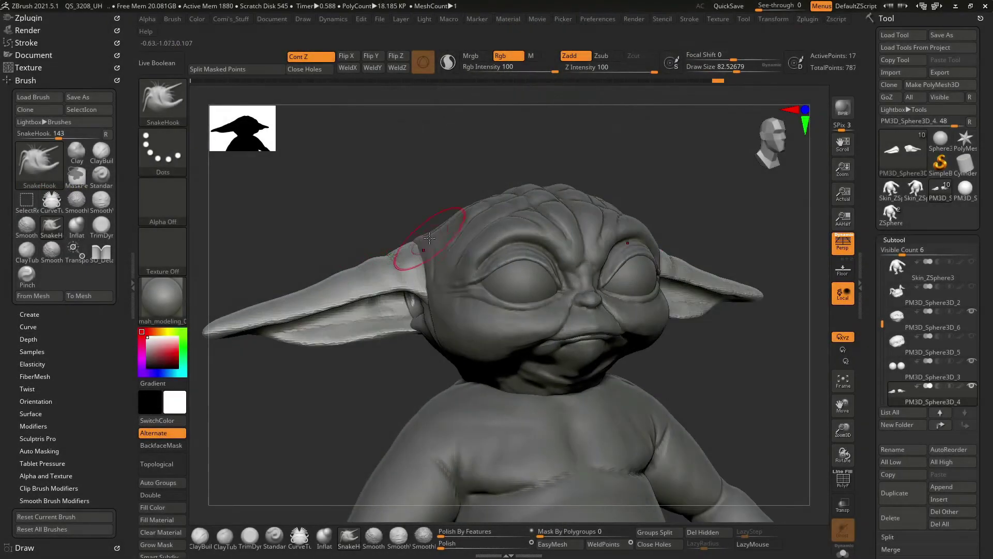
Select the PM3D_Sphere3D_6 subtool, then orbit below the face to view the chin folds.
alt+click(430, 238)
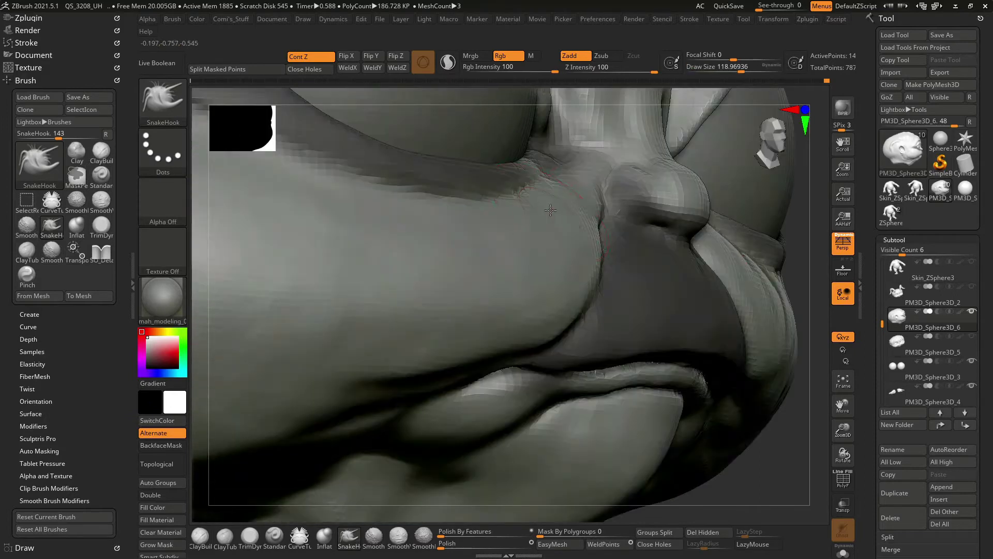
key(space)
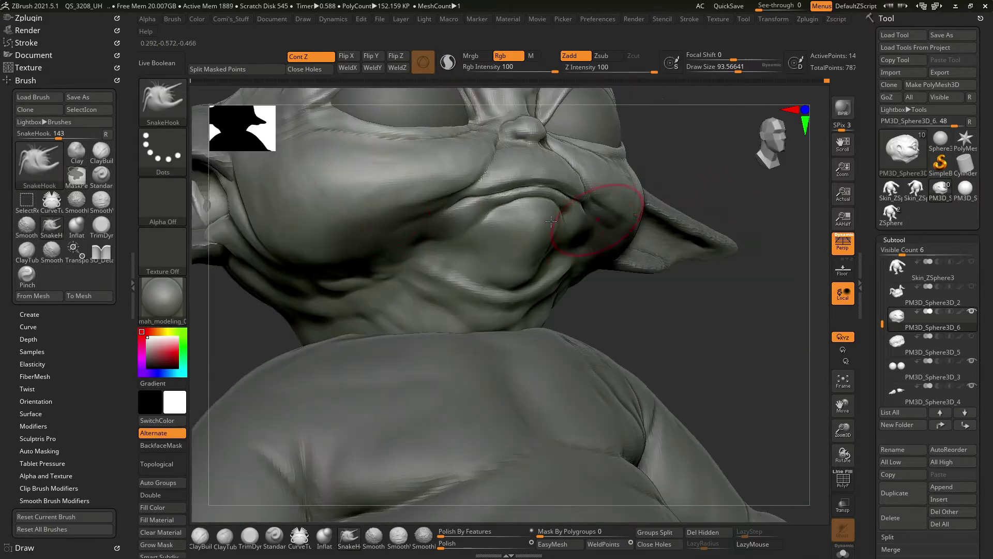
drag(724, 160, 318, 242)
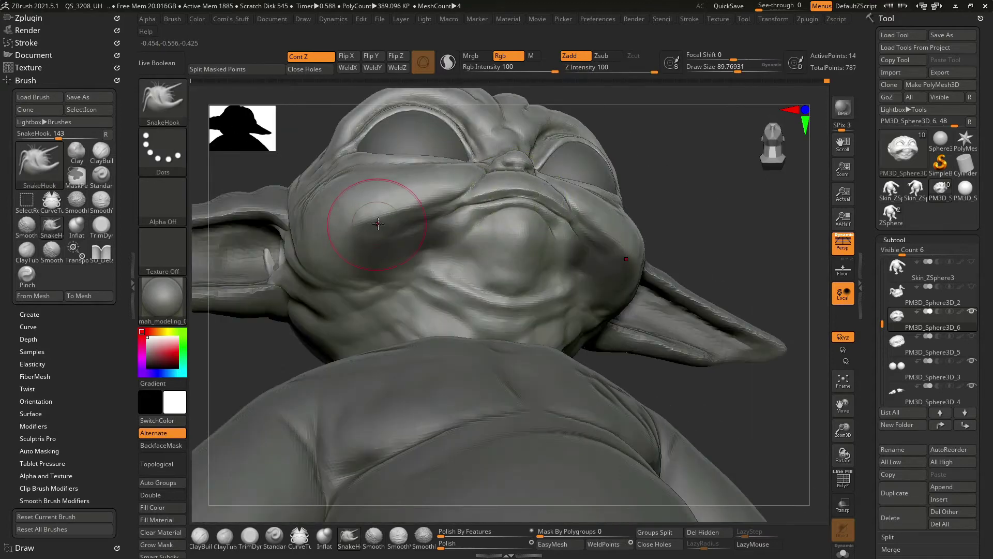
drag(378, 223, 621, 200)
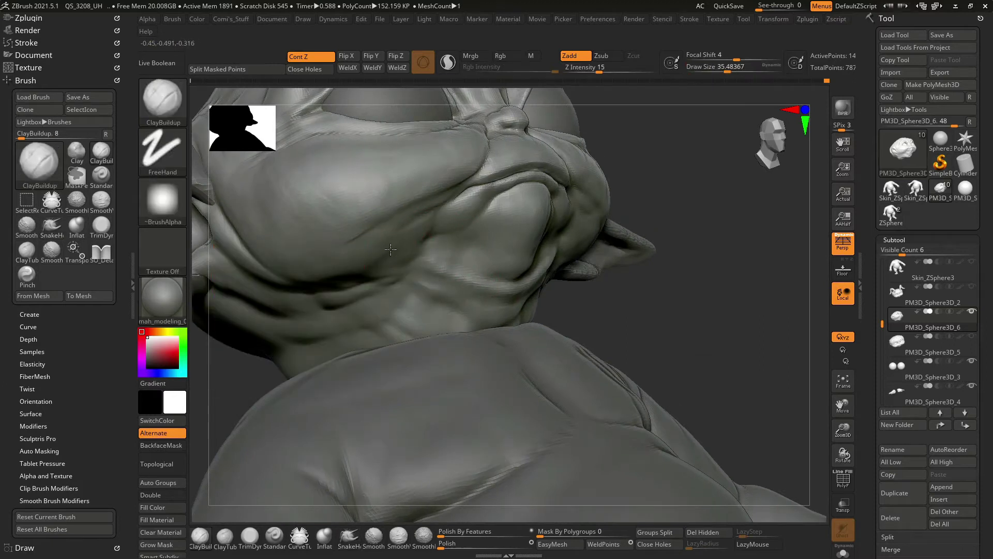
Orbit and zoom around the chin, ear and chest to frame the neck area.
mouse_move(338, 280)
mouse_down()
mouse_move(418, 273)
mouse_move(426, 253)
mouse_move(464, 296)
mouse_up()
mouse_move(397, 311)
mouse_down()
mouse_move(523, 270)
mouse_move(524, 294)
mouse_up()
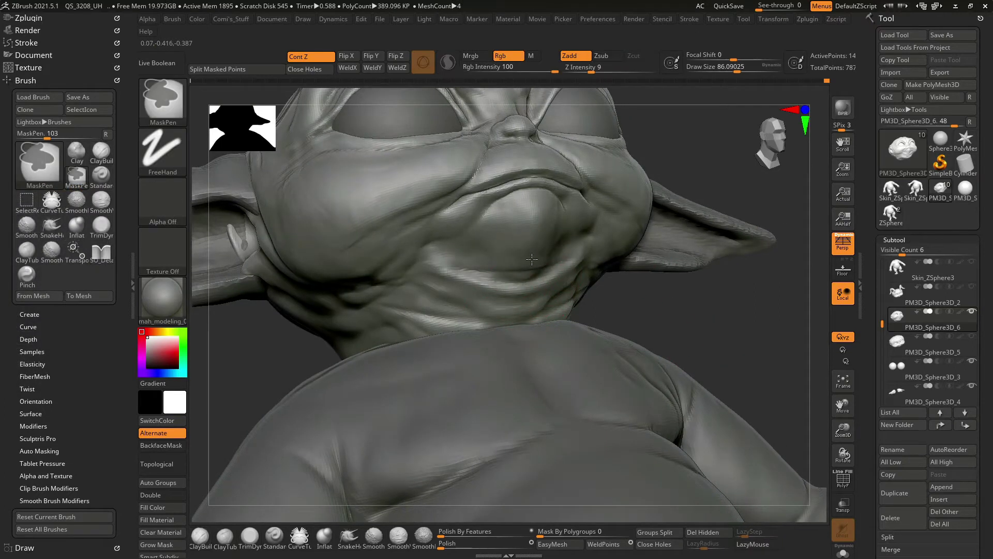
mouse_move(532, 258)
mouse_down()
mouse_move(565, 281)
mouse_move(521, 289)
mouse_up()
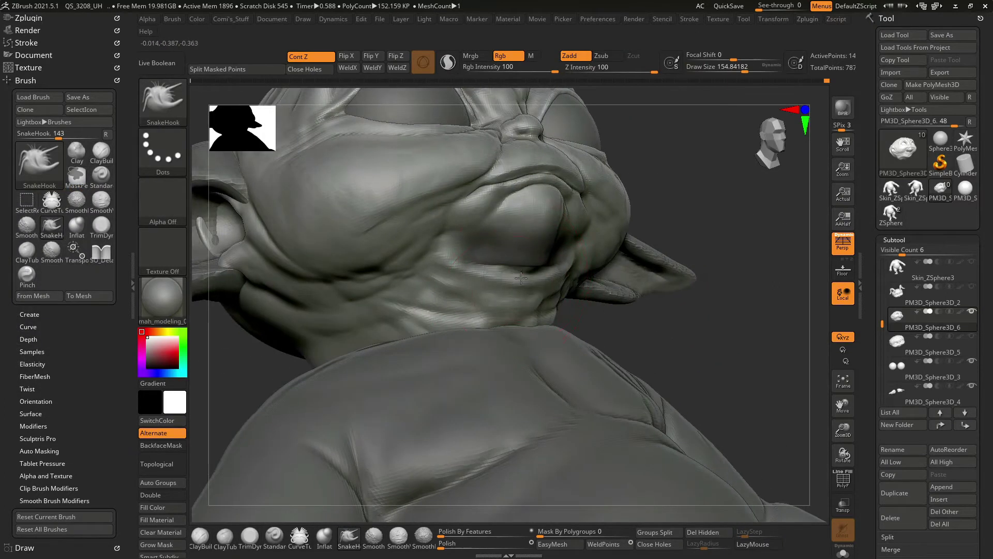
drag(729, 247, 524, 237)
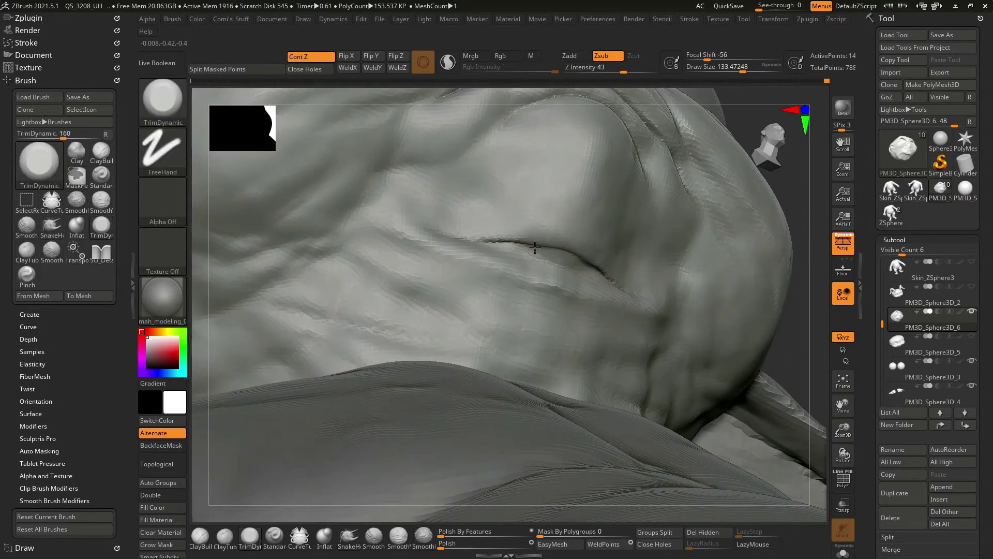
mouse_move(525, 237)
mouse_down()
mouse_move(528, 219)
mouse_move(722, 304)
mouse_up()
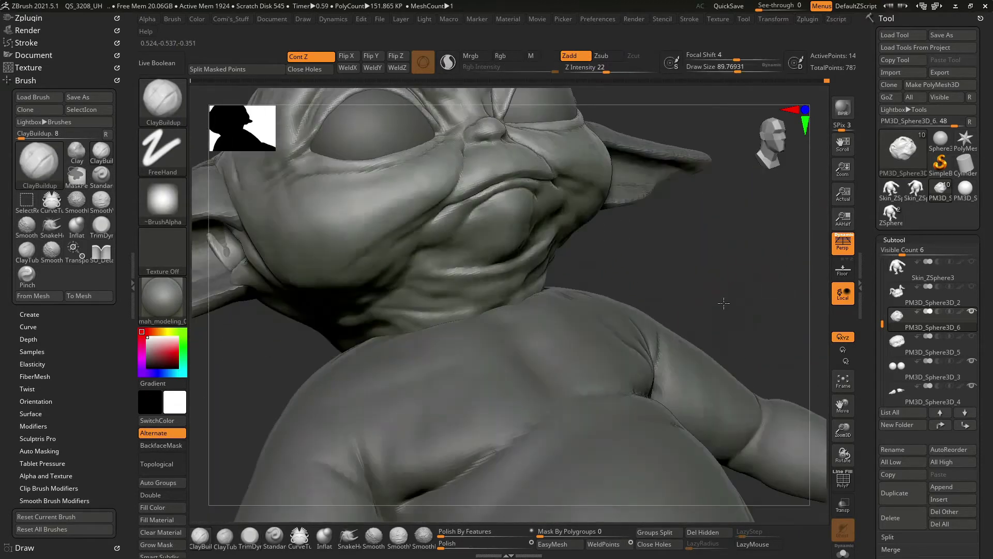
drag(461, 245, 464, 258)
drag(451, 214, 461, 207)
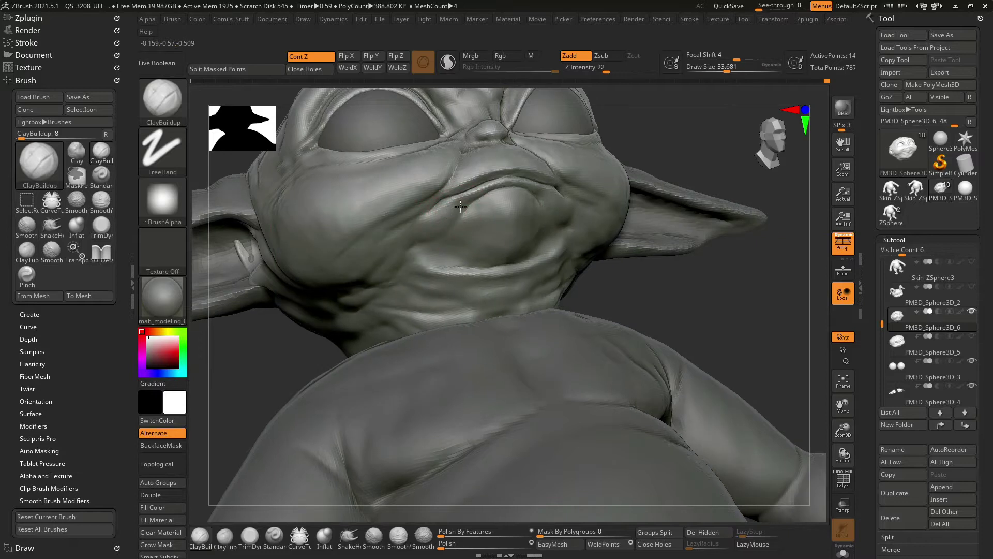
drag(362, 260, 337, 222)
Pull the chin folds with the SnakeHook brush from a close frontal view.
key(b)
key(s)
key(h)
mouse_move(683, 310)
mouse_down()
mouse_move(656, 311)
mouse_move(638, 328)
mouse_move(399, 170)
mouse_up()
Build up clay on the chin and neck folds with the ClayBuildup brush.
key(b)
key(c)
key(b)
key(b)
key(c)
key(b)
mouse_move(700, 266)
mouse_down()
mouse_move(665, 286)
mouse_move(387, 256)
mouse_up()
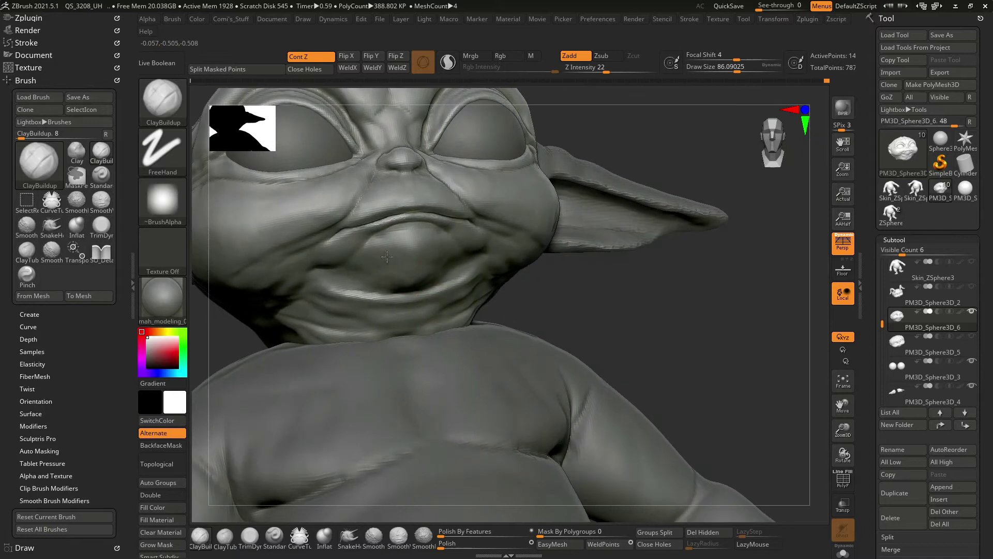
Browse the material list, then soften the fold peaks with SmoothPeaks.
key(b)
key(c)
key(b)
mouse_move(670, 272)
mouse_down()
mouse_move(658, 226)
mouse_move(643, 231)
mouse_move(617, 182)
mouse_up()
click(162, 297)
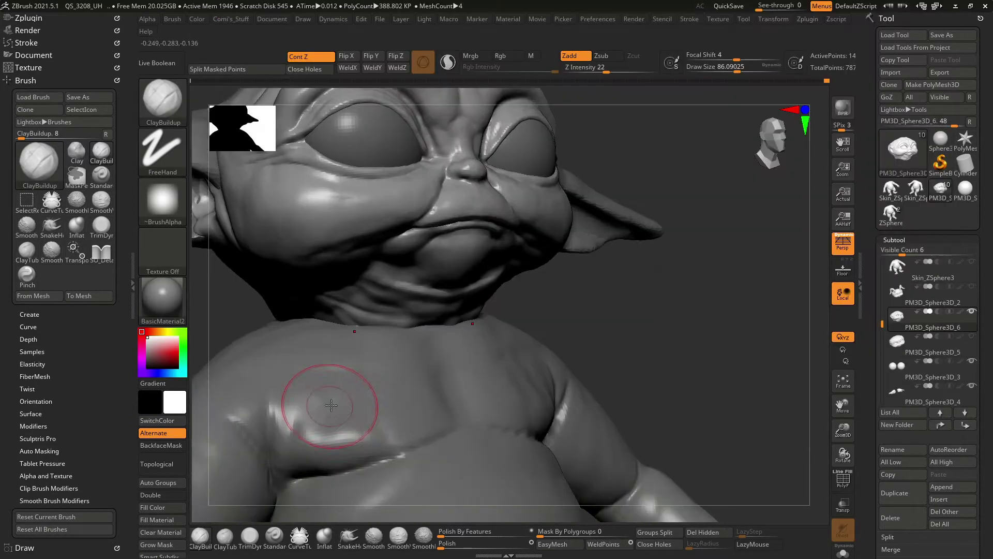
mouse_move(322, 395)
mouse_down()
mouse_move(647, 248)
mouse_move(747, 226)
mouse_move(712, 187)
mouse_move(705, 275)
mouse_move(503, 300)
mouse_up()
key(b)
key(s)
key(p)
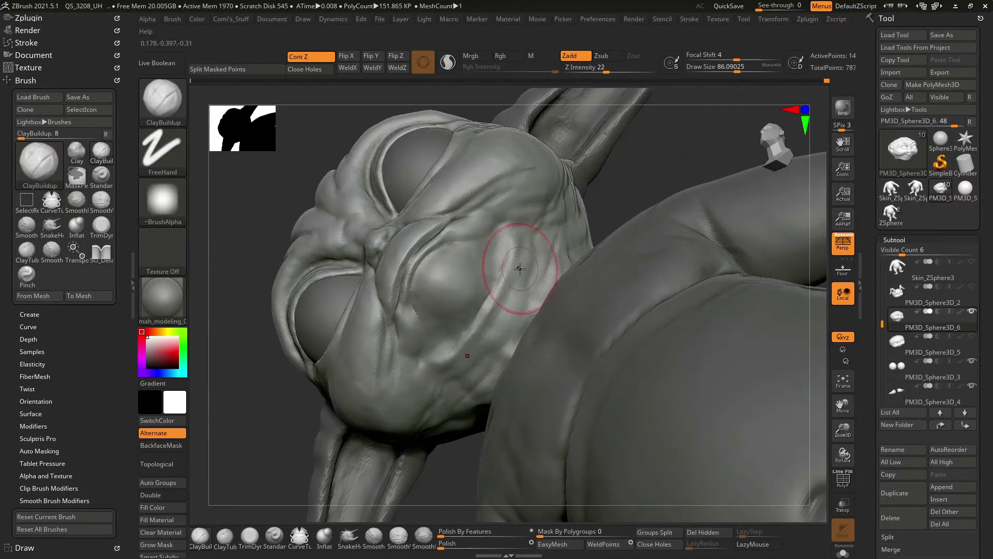
Undo the last two sculpting strokes on the chin.
mouse_move(603, 195)
mouse_down()
mouse_move(477, 250)
mouse_move(587, 202)
mouse_move(512, 197)
mouse_move(625, 195)
mouse_move(625, 259)
mouse_up()
key(space)
key(ctrl+z)
key(ctrl+z)
key(ctrl+z)
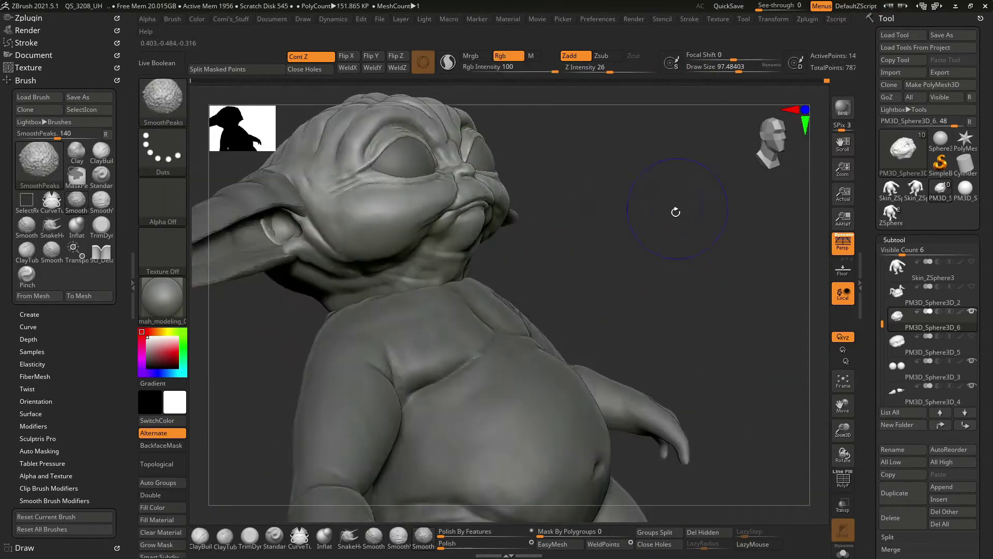
key(ctrl+z)
key(ctrl+z)
key(ctrl+z)
key(ctrl+z)
key(ctrl+z)
key(ctrl+z)
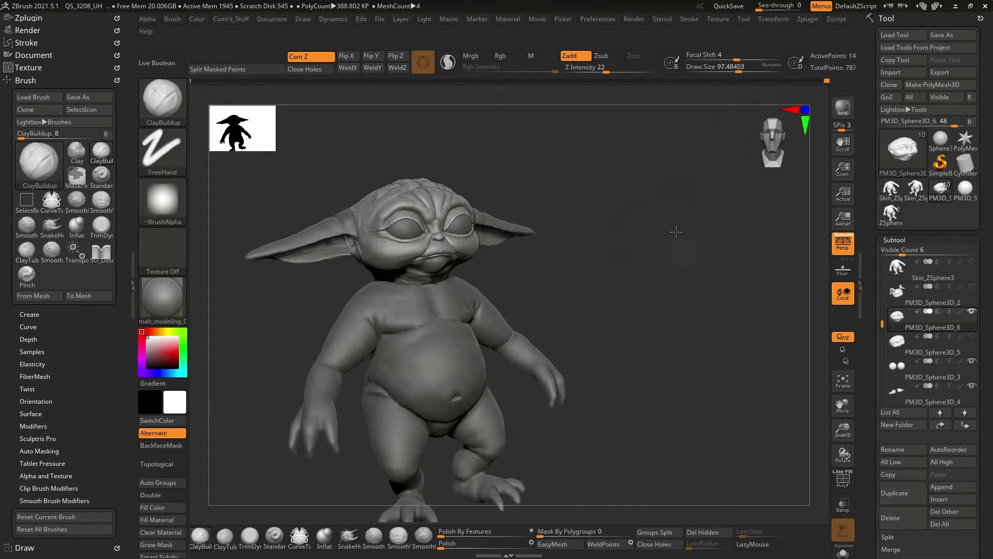
Pull the neck folds with SnakeHook from a side profile of the head.
scroll(688, 270, up, 3)
scroll(703, 259, up, 2)
scroll(705, 265, up, 1)
scroll(705, 265, up, 3)
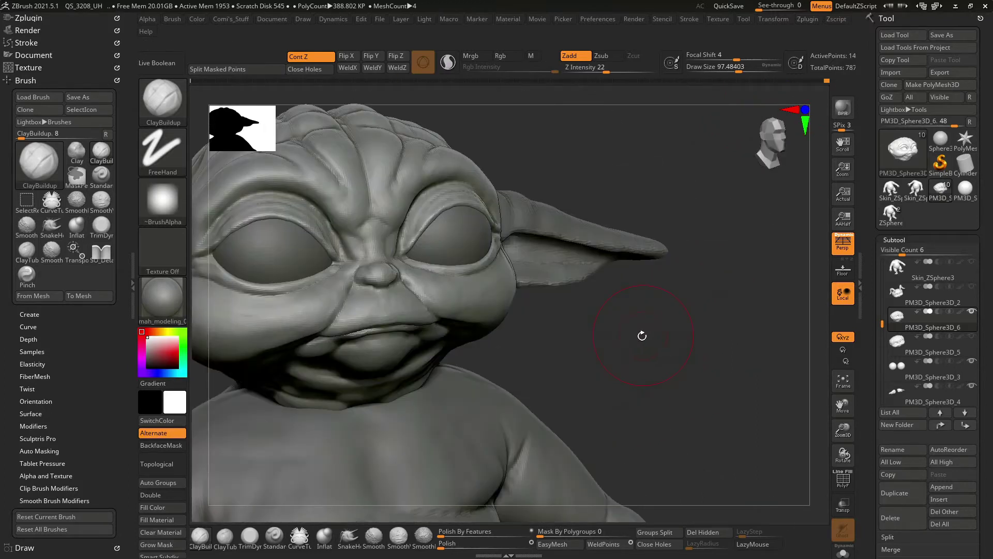
scroll(640, 334, up, 2)
key(b)
key(s)
key(h)
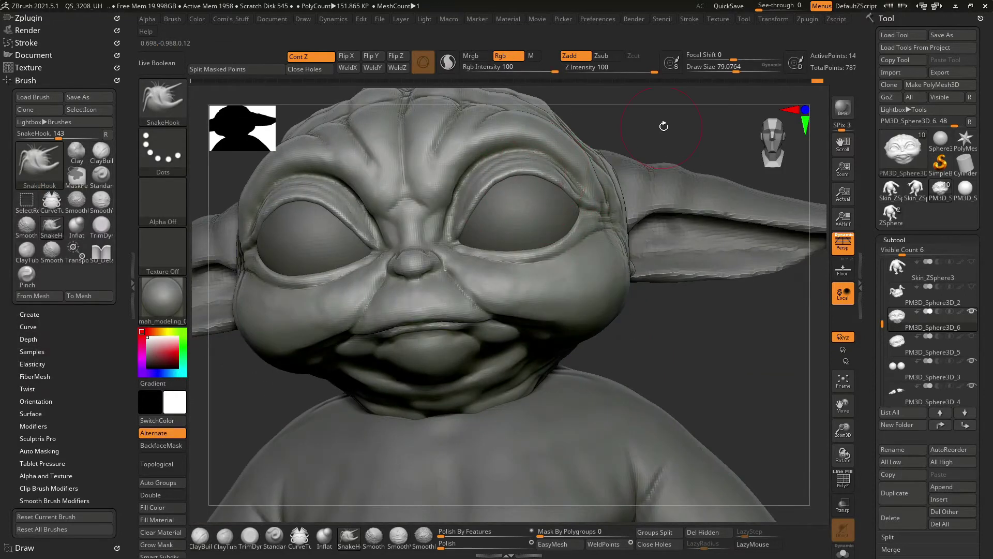
drag(664, 126, 355, 326)
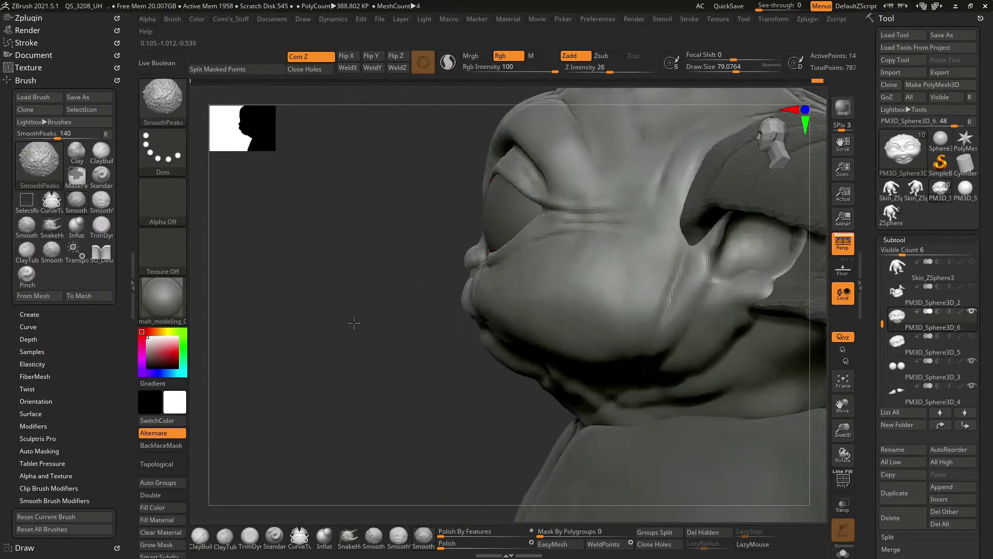
Briefly select the eye piece PM3D_Sphere3D_3, then return to PM3D_Sphere3D_6.
key(w)
alt+click(548, 243)
key(b)
key(c)
key(b)
mouse_move(650, 237)
mouse_down()
mouse_move(332, 300)
mouse_move(672, 224)
mouse_up()
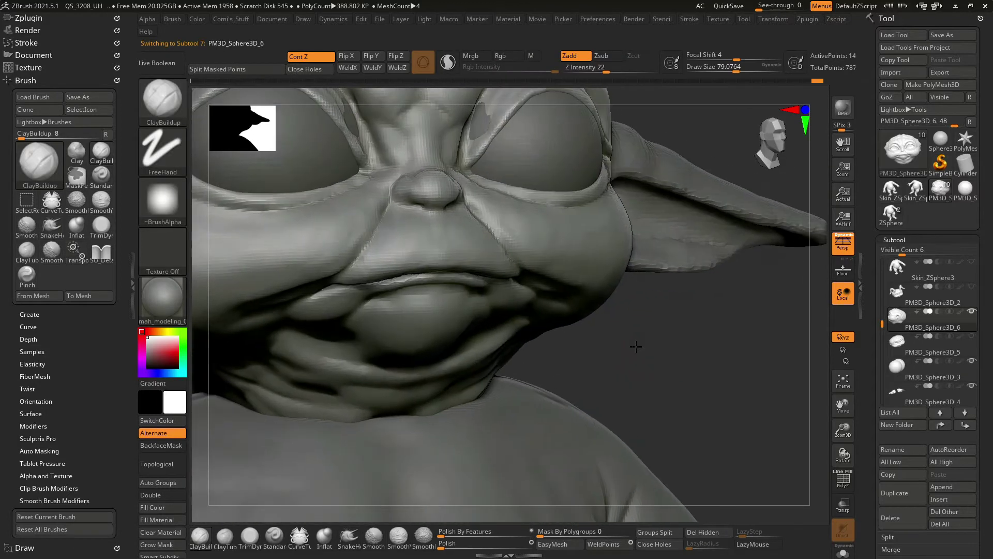
drag(609, 208, 609, 317)
Reshape the face close up with SnakeHook at a brush size of about 66.
key(b)
key(s)
key(h)
key(space)
drag(428, 247, 419, 247)
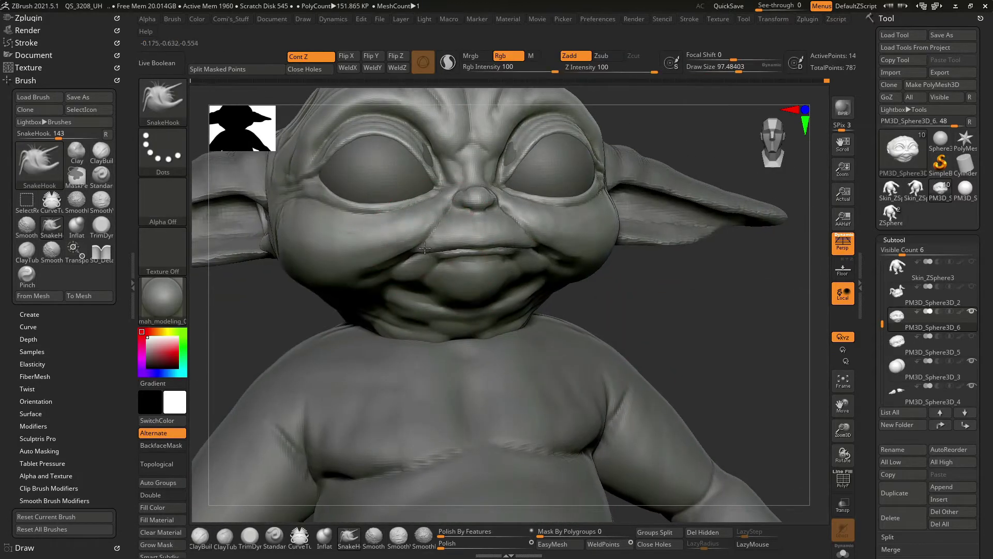
mouse_move(549, 254)
mouse_down()
mouse_move(654, 284)
mouse_move(435, 258)
mouse_up()
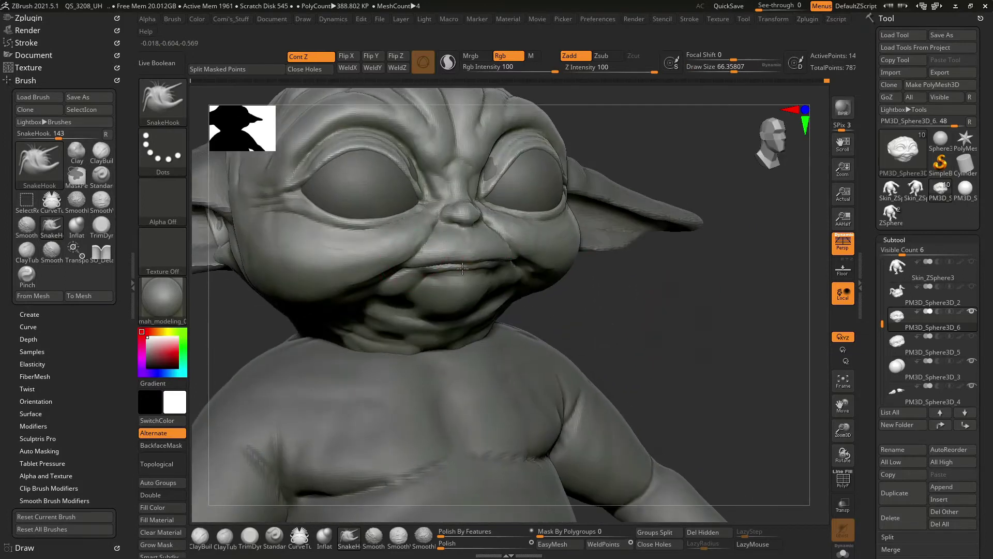
drag(606, 308, 609, 209)
Fill out the cheek puffs and under-chin folds with ClayBuildup at Z Intensity 22.
key(ctrl)
key(b)
key(c)
key(b)
key(space)
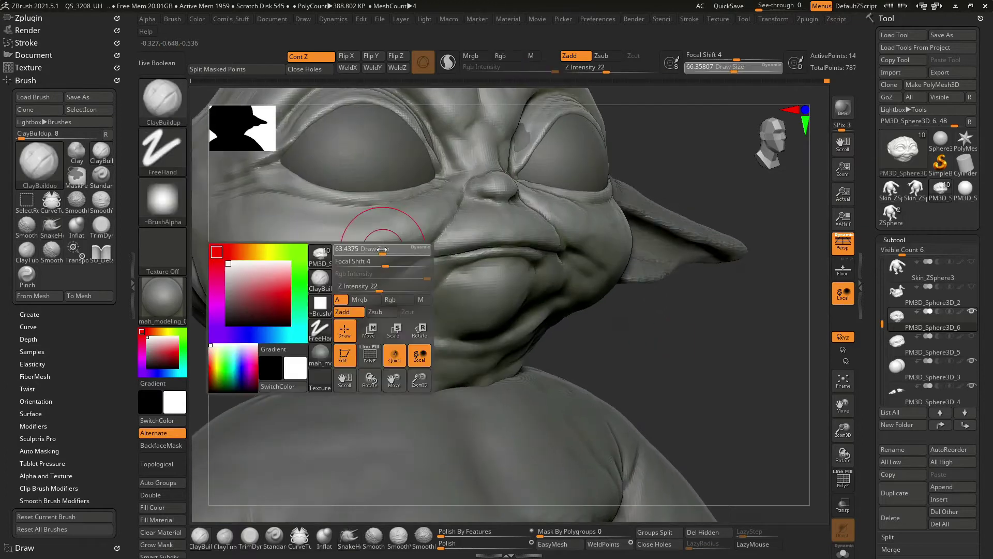
alt+drag(424, 243, 373, 259)
Toggle Solo to isolate the head, then undo three steps.
ctrl+shift+click(338, 257)
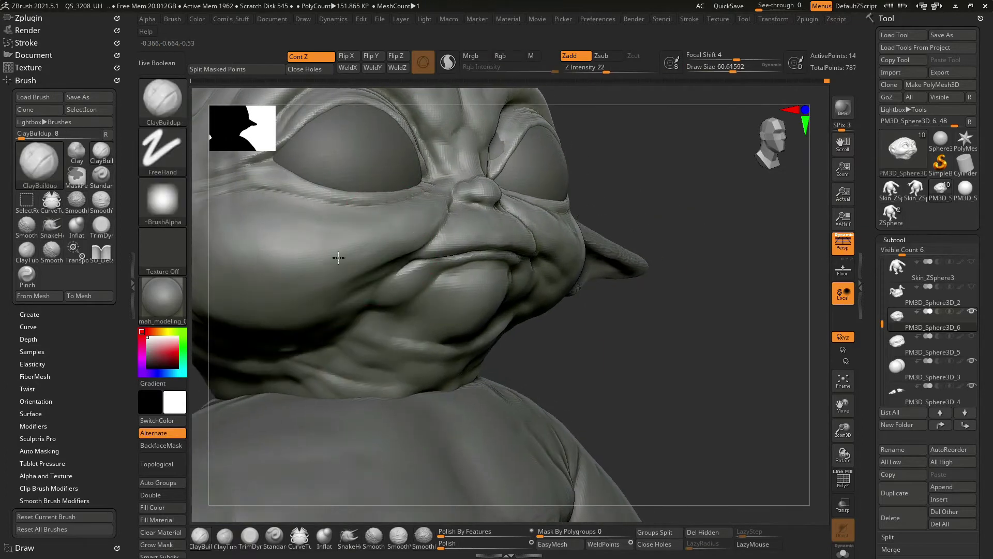
key(ctrl+z)
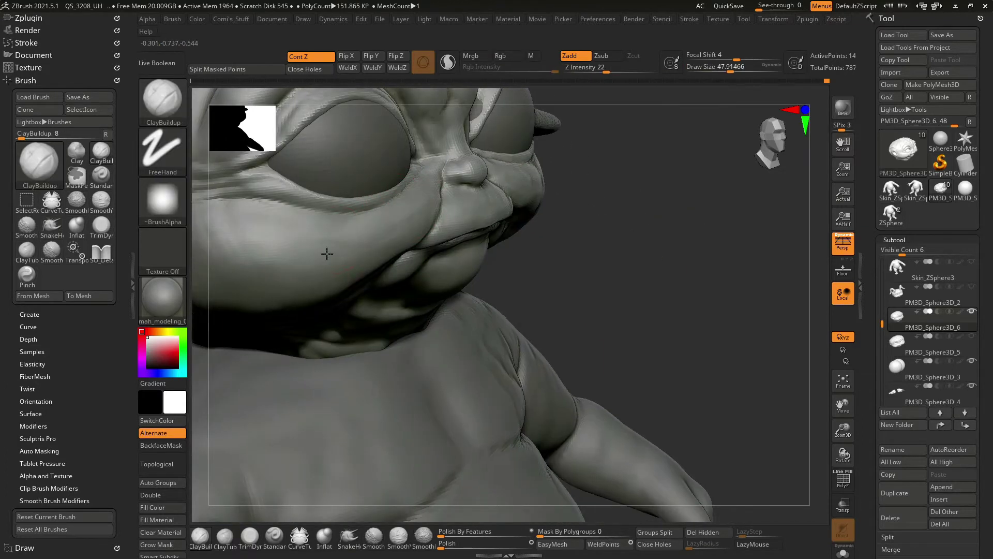
key(ctrl+z)
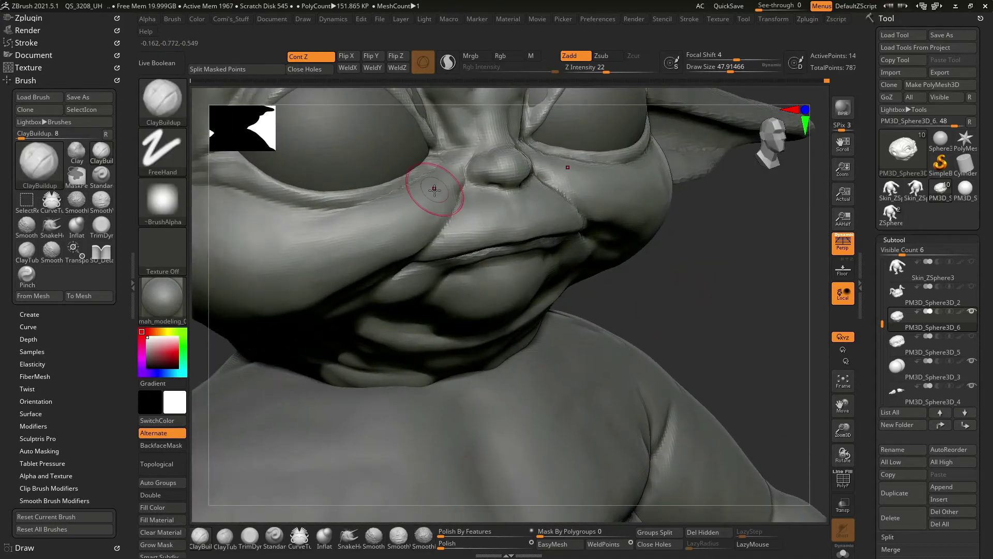
key(ctrl+z)
Pick the SO_Detail brush with a draw size of about 39.
key(space)
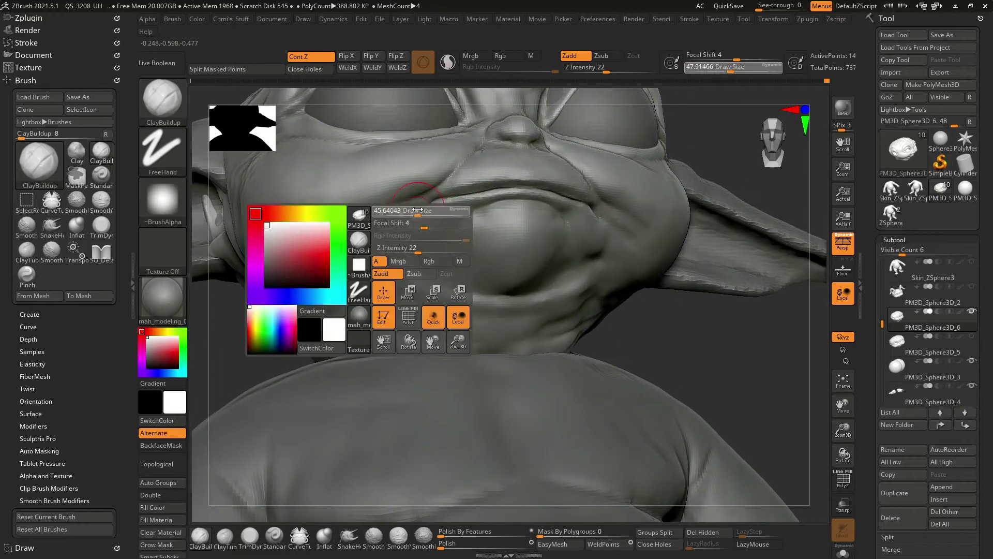
drag(417, 209, 352, 234)
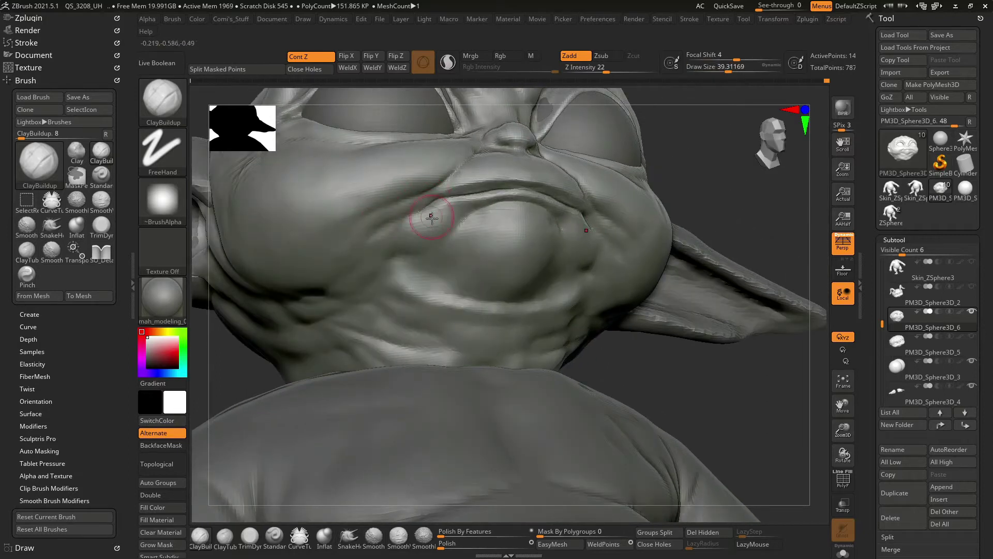
key(1)
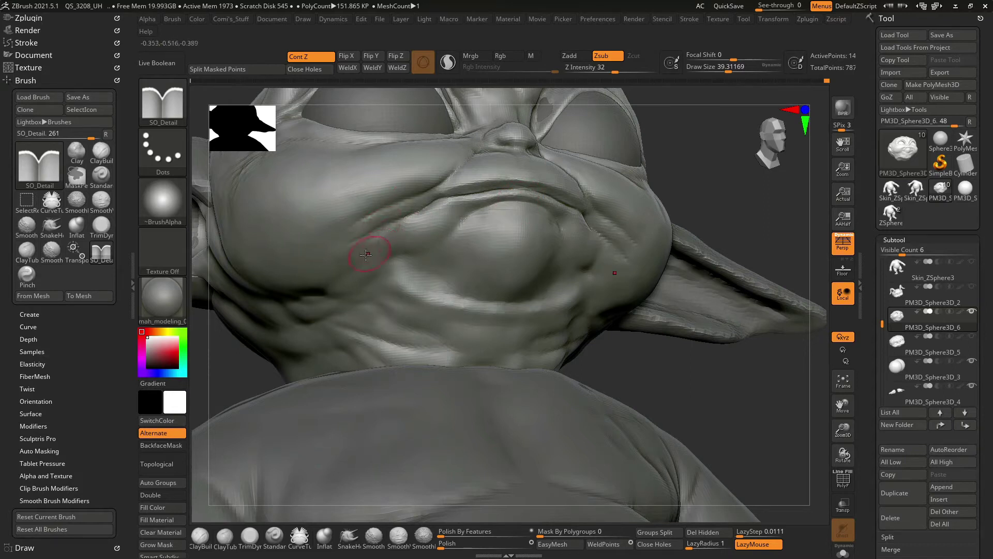
Raise the SO_Detail size to about 58 and carve wrinkles beneath the chin.
right_drag(366, 254, 331, 259)
right_click(331, 259)
drag(310, 262, 327, 261)
right_drag(364, 255, 397, 264)
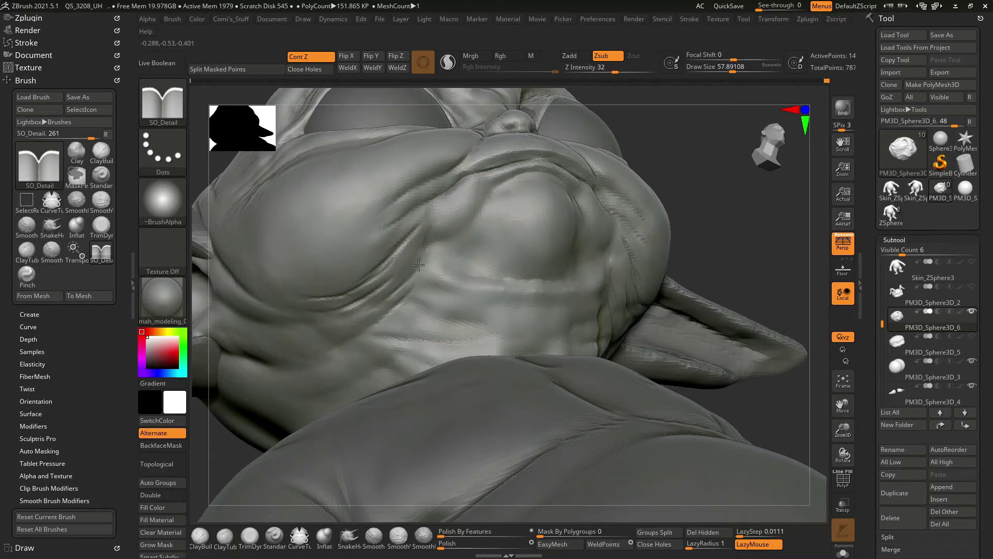
mouse_move(344, 226)
right_down()
mouse_move(403, 206)
mouse_move(411, 191)
mouse_move(452, 265)
right_up()
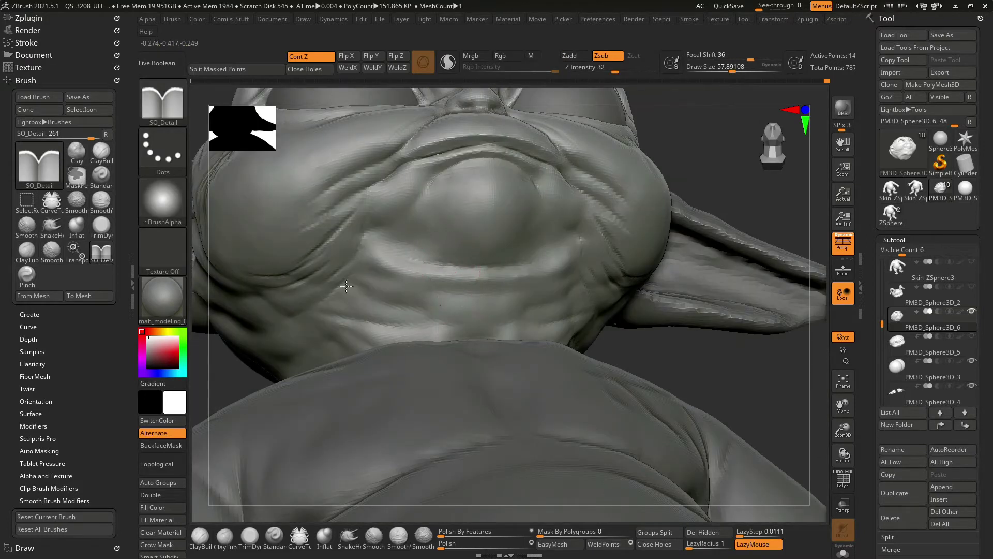
right_drag(631, 278, 383, 244)
Raise the chest with the Standard brush, then carve more neck-fold lines with SO_Detail.
key(b)
key(s)
key(t)
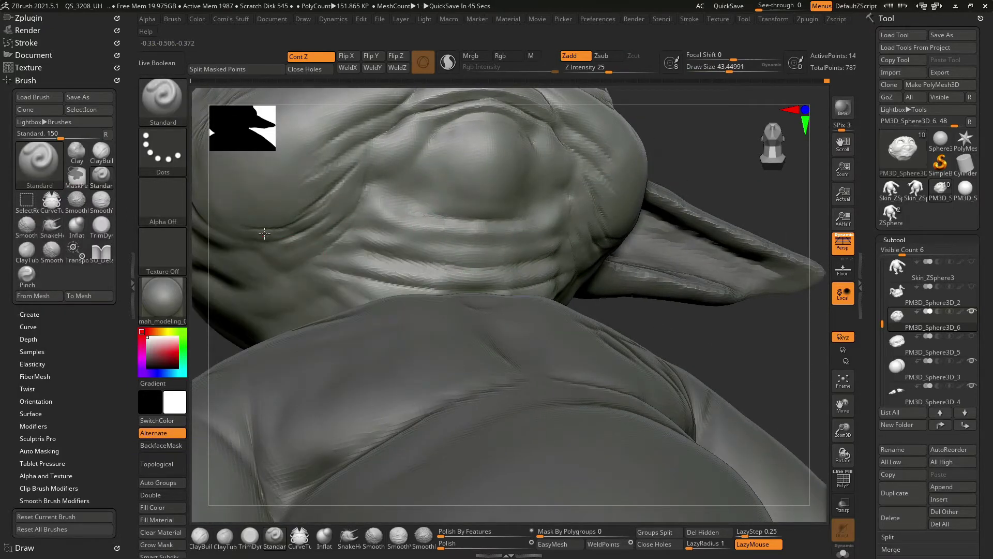
mouse_move(521, 209)
right_down()
mouse_move(727, 206)
mouse_move(602, 269)
right_up()
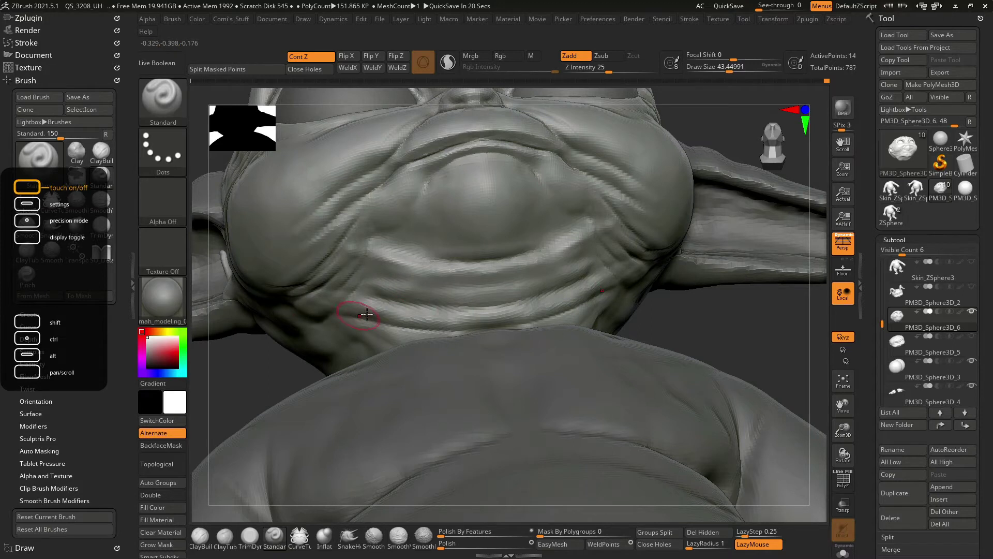
key(1)
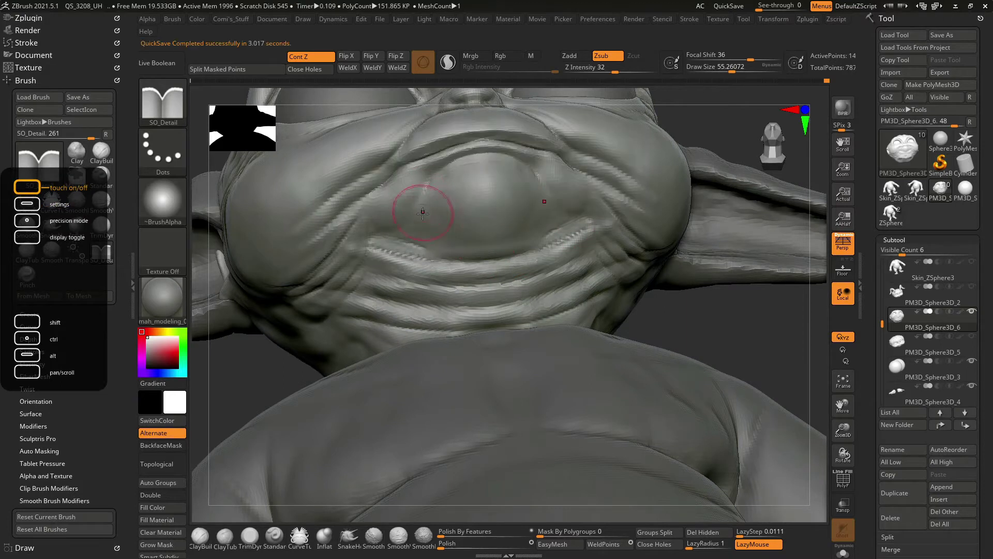
mouse_move(267, 298)
mouse_down()
mouse_move(647, 262)
mouse_move(662, 317)
mouse_move(730, 326)
mouse_move(607, 283)
mouse_move(505, 217)
mouse_move(701, 246)
mouse_move(449, 251)
mouse_up()
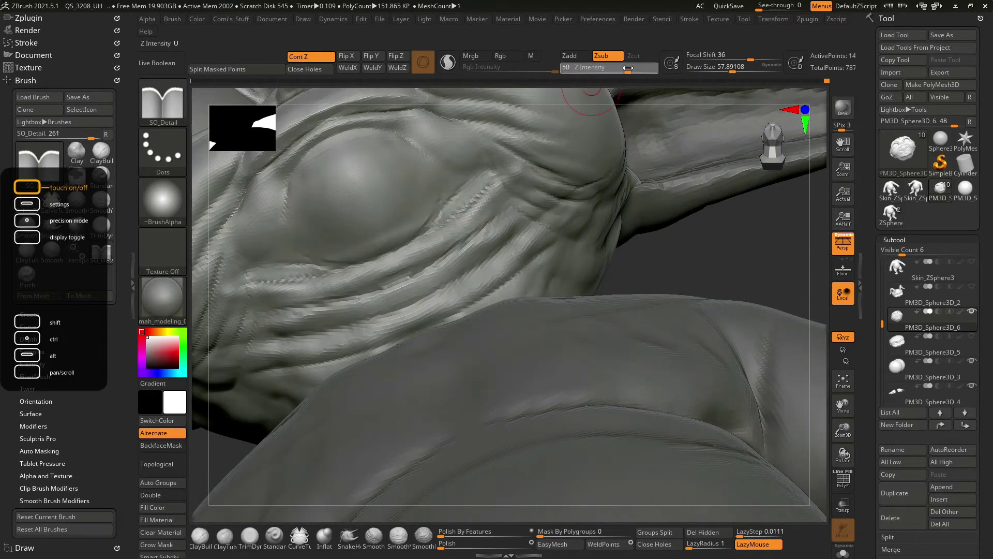
drag(646, 243, 704, 252)
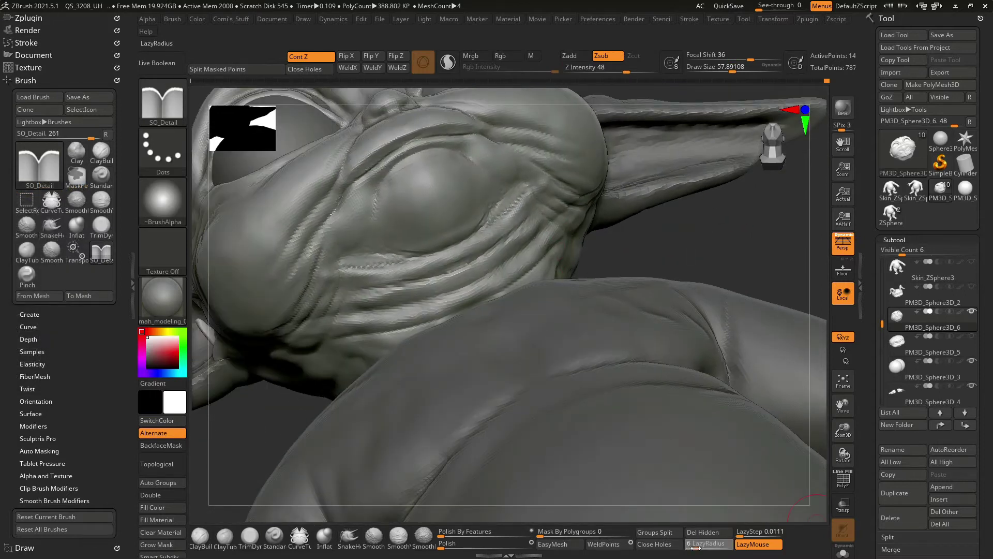
mouse_move(518, 258)
mouse_down()
mouse_move(371, 204)
mouse_move(734, 222)
mouse_move(697, 360)
mouse_move(556, 339)
mouse_move(541, 347)
mouse_up()
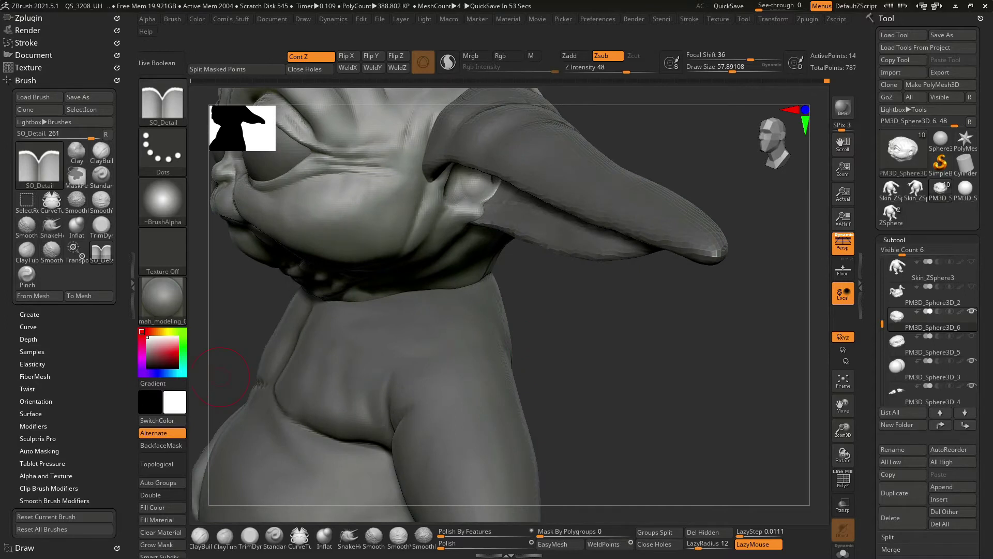
Build up the side cheek with ClayBuildup from a side view.
mouse_move(642, 331)
mouse_down()
mouse_move(700, 284)
mouse_move(620, 249)
mouse_move(626, 211)
mouse_move(608, 195)
mouse_up()
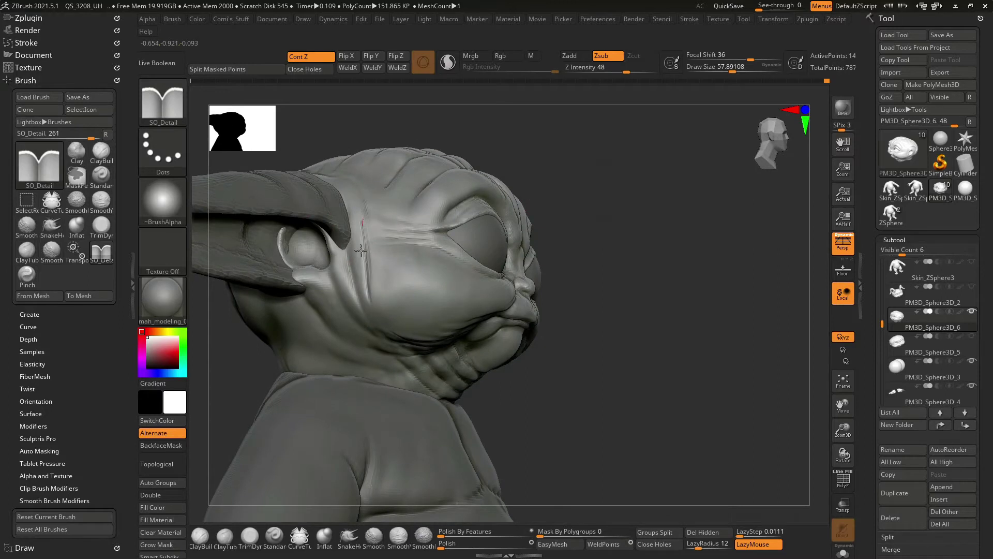
right_drag(360, 250, 367, 238)
mouse_move(385, 331)
right_down()
mouse_move(614, 239)
mouse_move(321, 221)
mouse_move(344, 273)
right_up()
key(b)
key(c)
key(b)
right_drag(601, 206, 599, 207)
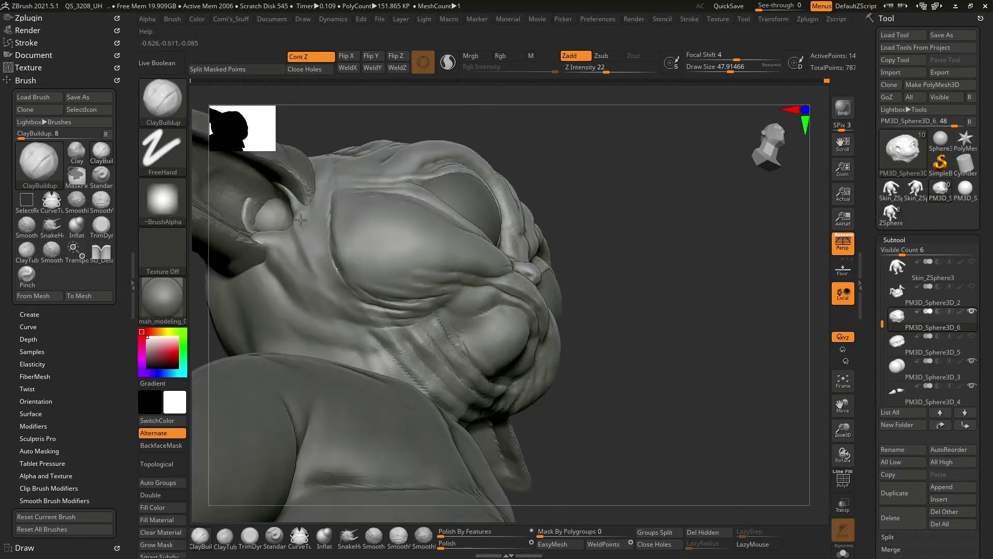
Trim the jowl surface with TrimDynamic from a side profile.
key(b)
key(t)
key(d)
mouse_move(326, 202)
right_down()
mouse_move(649, 260)
mouse_move(665, 151)
mouse_move(321, 259)
right_up()
Return to ClayBuildup, adjust Focal Shift, enlarge Draw Size, and round out the jowl.
key(space)
key(b)
key(c)
key(b)
mouse_move(644, 205)
right_down()
mouse_move(321, 255)
mouse_move(323, 285)
right_up()
drag(708, 56, 704, 56)
mouse_move(614, 210)
right_down()
mouse_move(600, 227)
mouse_move(364, 285)
right_up()
key(space)
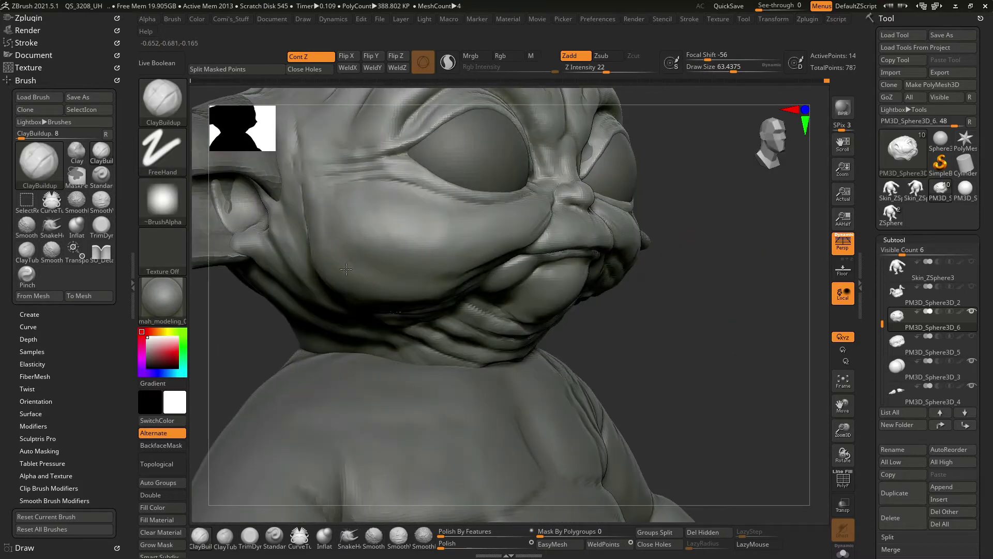
Enlarge the brush draw size and rework the cheek and mouth area.
mouse_move(346, 269)
right_down()
mouse_move(665, 195)
mouse_move(323, 230)
right_up()
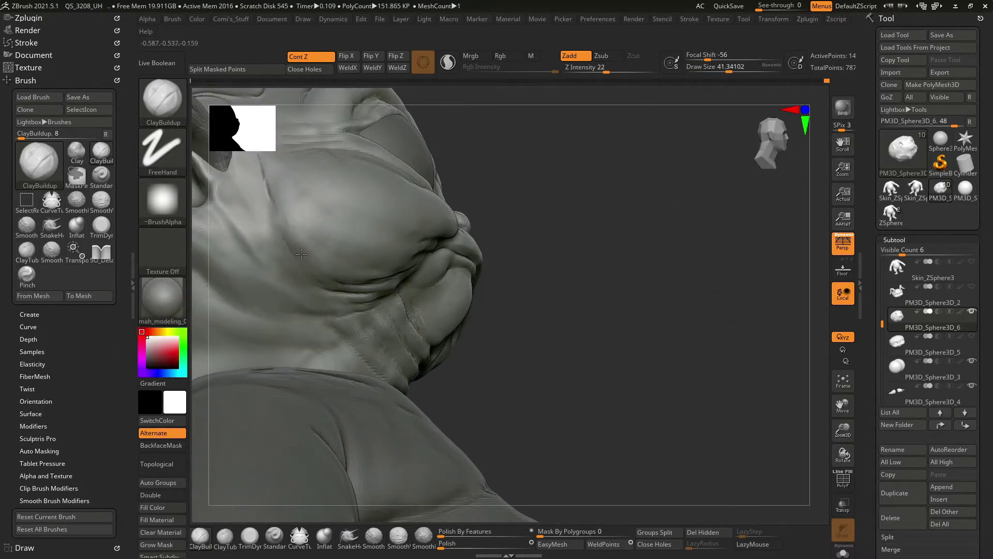
key(space)
mouse_move(301, 254)
right_down()
mouse_move(277, 266)
mouse_move(669, 298)
mouse_move(626, 316)
right_up()
right_drag(330, 258, 374, 274)
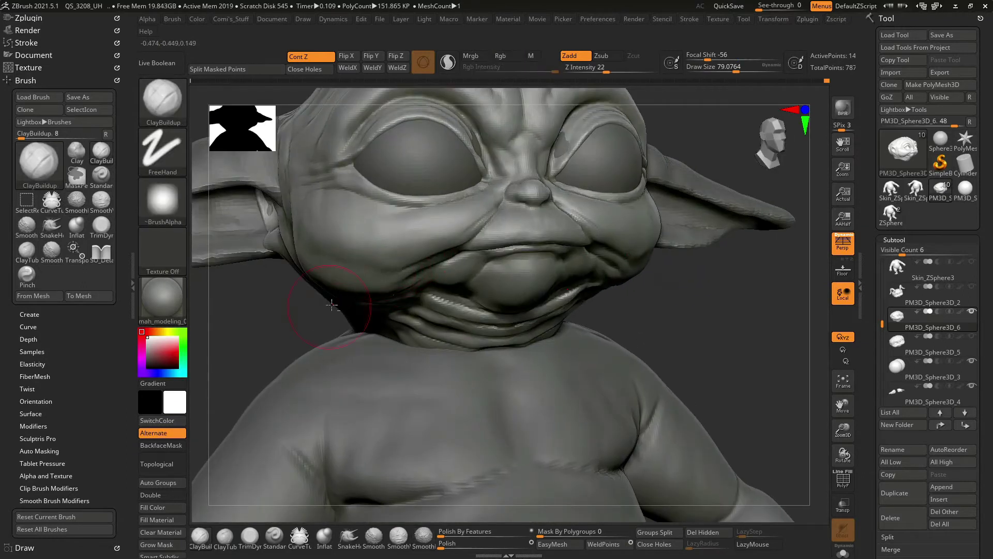
right_drag(331, 305, 323, 238)
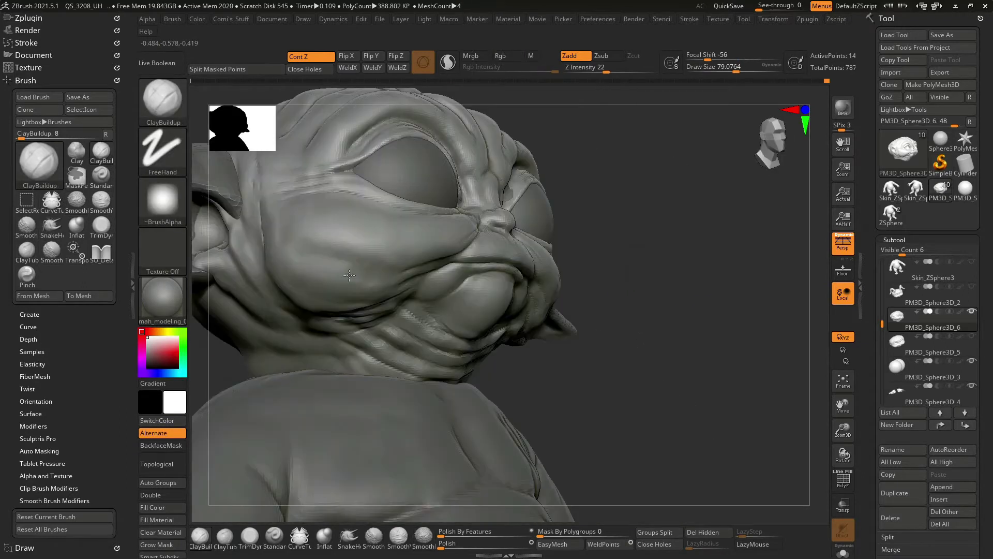
right_drag(671, 175, 346, 258)
mouse_move(426, 213)
right_down()
mouse_move(642, 244)
mouse_move(388, 222)
right_up()
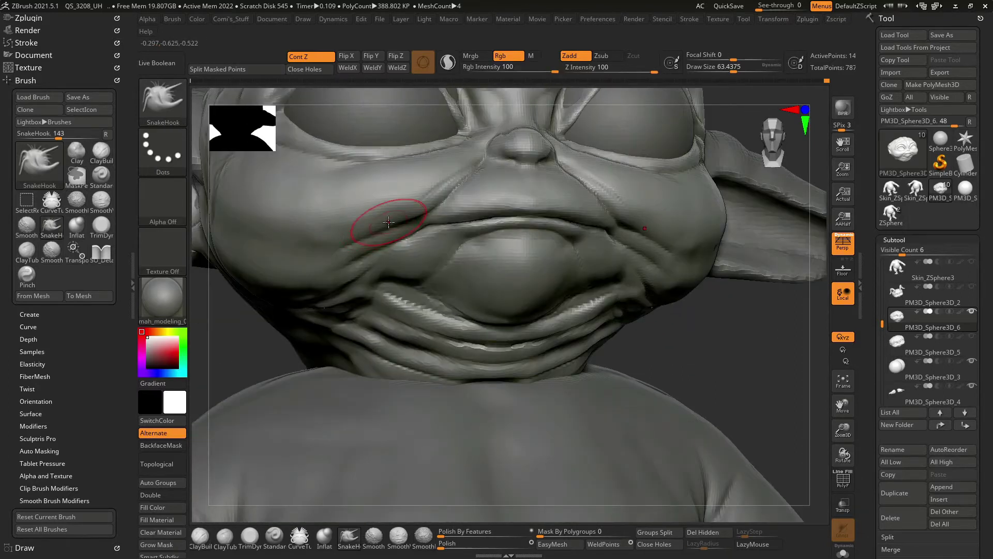
mouse_move(662, 328)
right_down()
mouse_move(622, 175)
mouse_move(661, 199)
mouse_move(610, 185)
mouse_move(715, 290)
mouse_move(336, 284)
mouse_move(350, 252)
mouse_move(347, 268)
right_up()
Alternate ClayBuildup and SmoothPeaks on the cheek beside the ear.
right_drag(647, 207, 315, 261)
key(b)
key(c)
key(b)
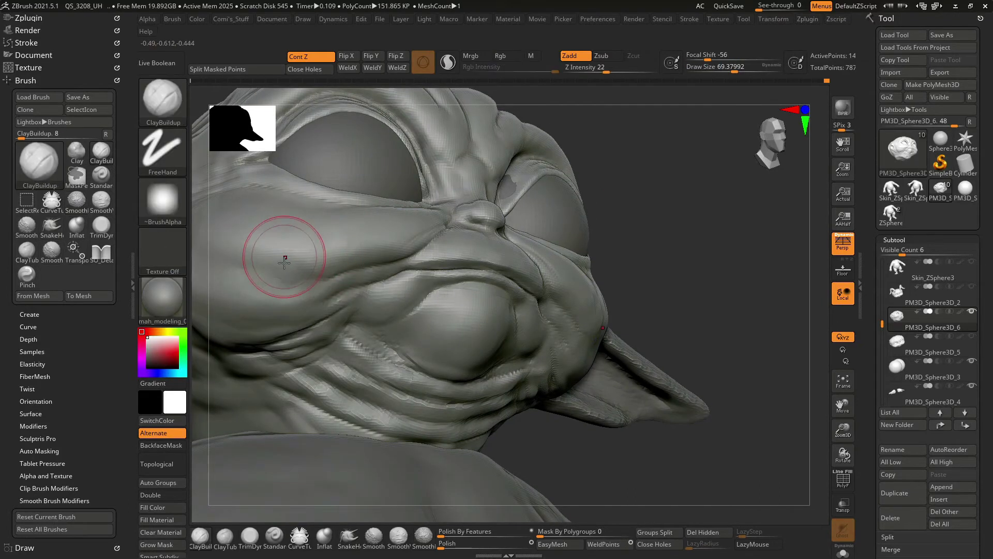
right_drag(296, 270, 720, 215)
key(b)
key(s)
key(p)
mouse_move(362, 258)
right_down()
mouse_move(302, 277)
mouse_move(391, 264)
right_up()
key(b)
key(c)
key(b)
Smooth the crease beside the ear and the brow and forehead area.
right_drag(433, 173, 285, 231)
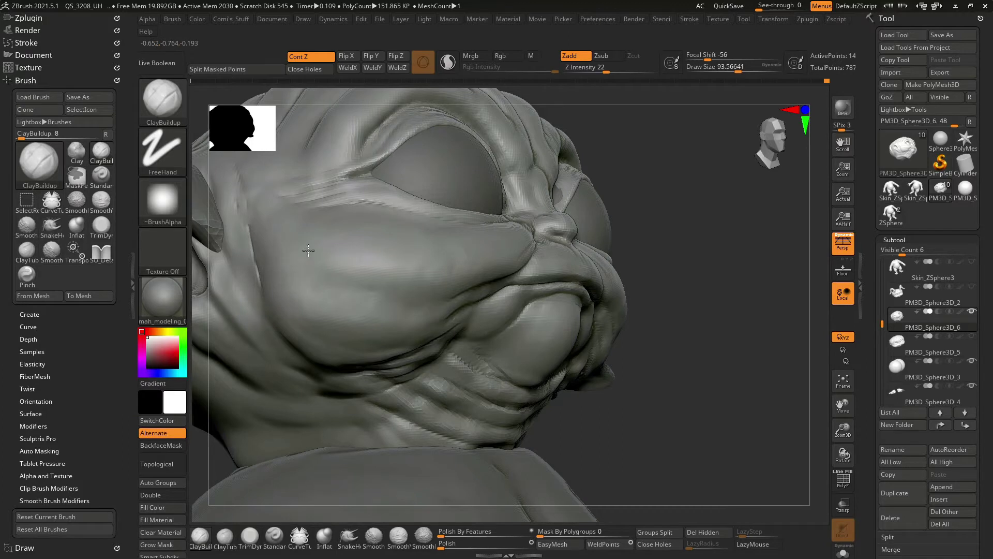
right_drag(681, 194, 287, 265)
mouse_move(635, 231)
right_down()
mouse_move(408, 189)
mouse_move(295, 249)
right_up()
shift+drag(329, 264, 336, 299)
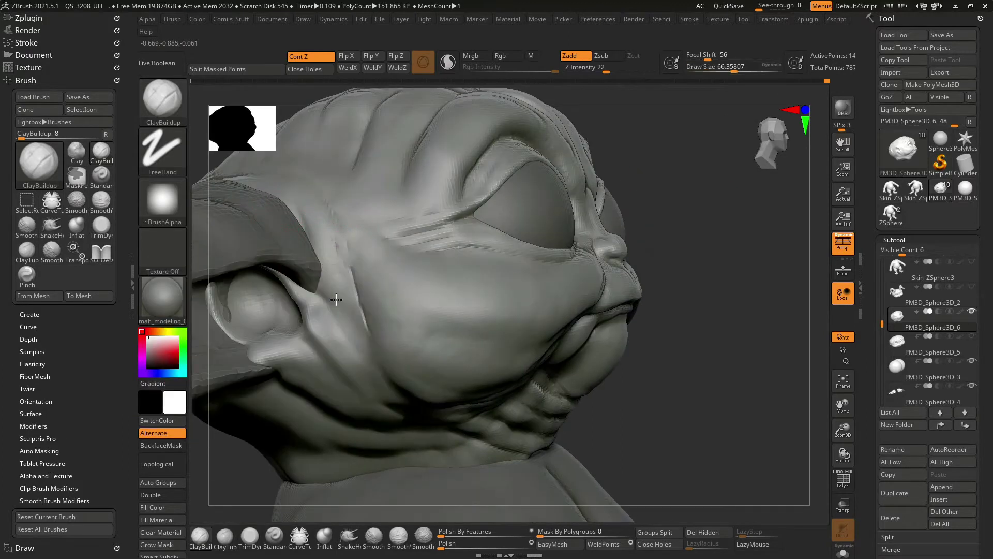
right_drag(338, 293, 575, 242)
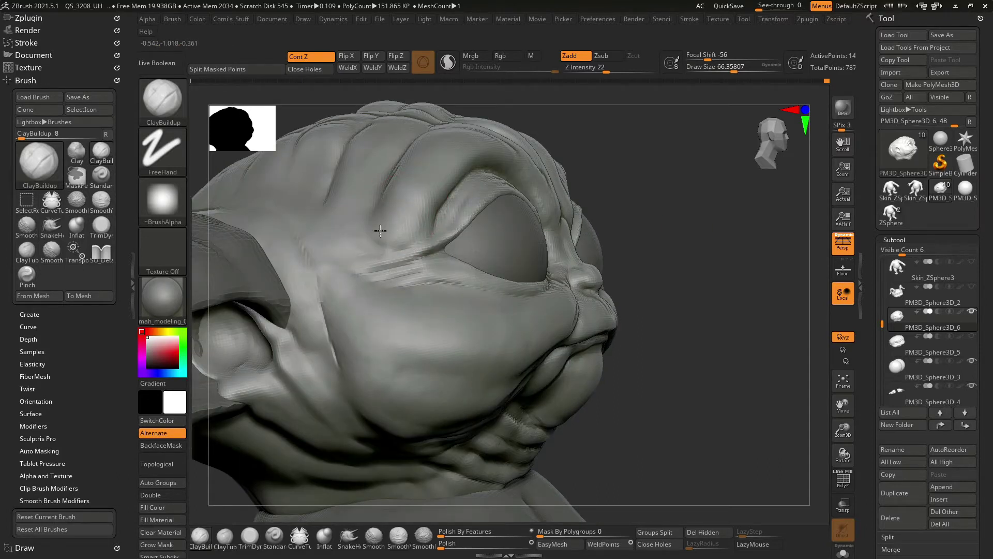
shift+drag(343, 220, 356, 214)
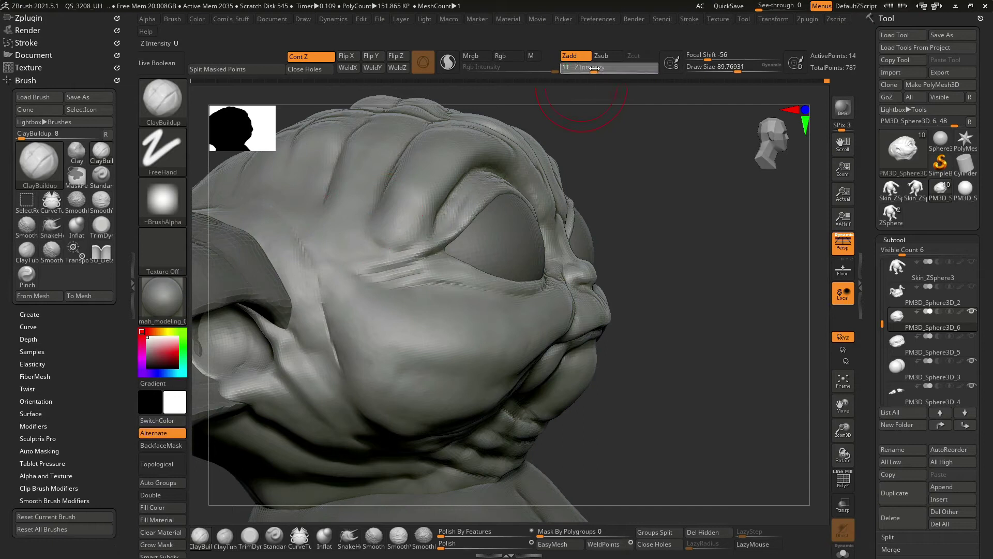
right_drag(327, 209, 401, 259)
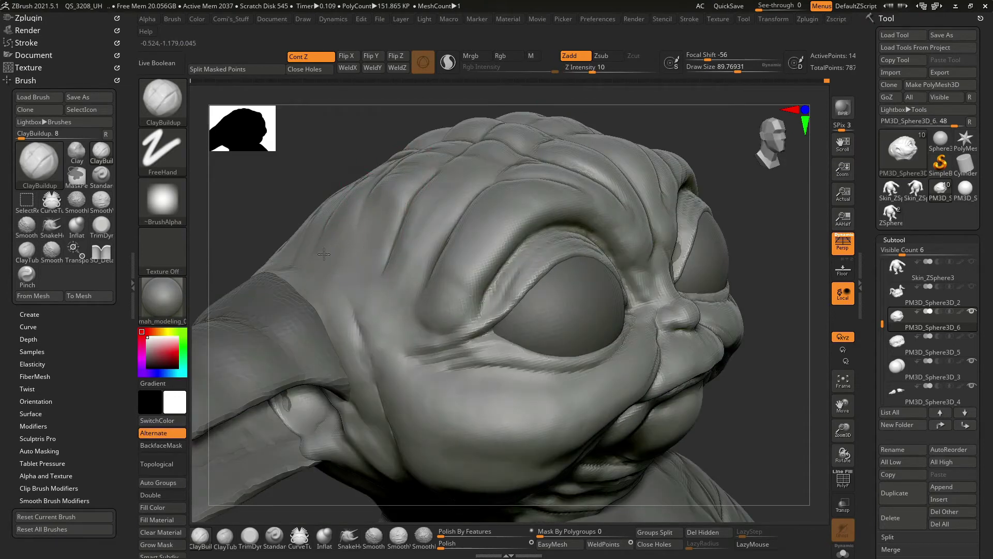
mouse_move(326, 262)
right_down()
mouse_move(687, 162)
mouse_move(514, 299)
mouse_move(398, 311)
mouse_move(329, 299)
mouse_move(705, 255)
mouse_move(627, 279)
mouse_move(682, 201)
mouse_move(632, 212)
mouse_move(623, 187)
mouse_move(694, 237)
mouse_move(737, 244)
mouse_move(812, 326)
mouse_move(683, 184)
mouse_move(636, 226)
mouse_move(621, 222)
mouse_move(505, 365)
mouse_move(445, 238)
right_up()
Select SnakeHook and mask the right part of the face with MaskRect.
key(b)
key(s)
key(h)
key(space)
ctrl+drag(445, 238, 543, 378)
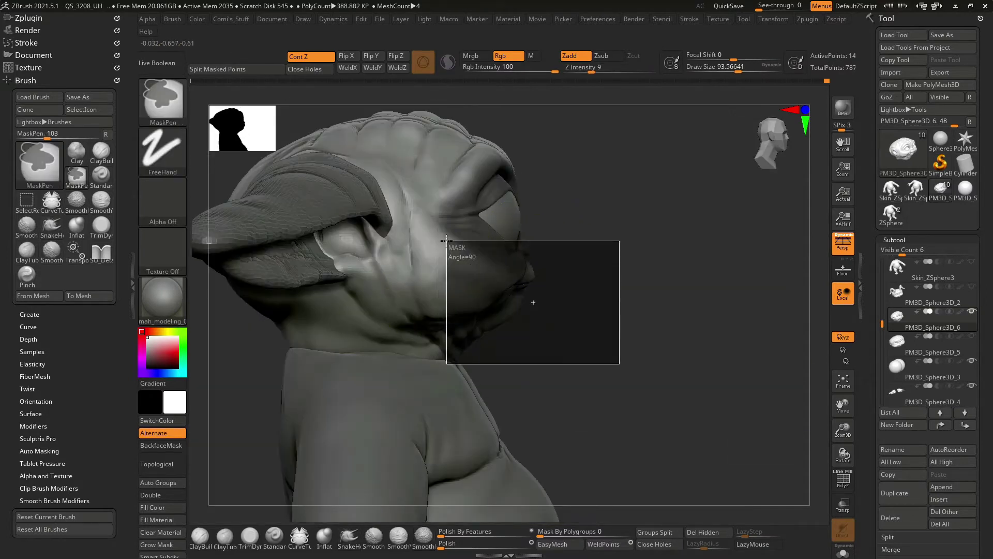
Pull the brow and head-top folds into shape with SnakeHook from several angles.
mouse_move(594, 160)
right_down()
mouse_move(346, 335)
mouse_move(365, 223)
right_up()
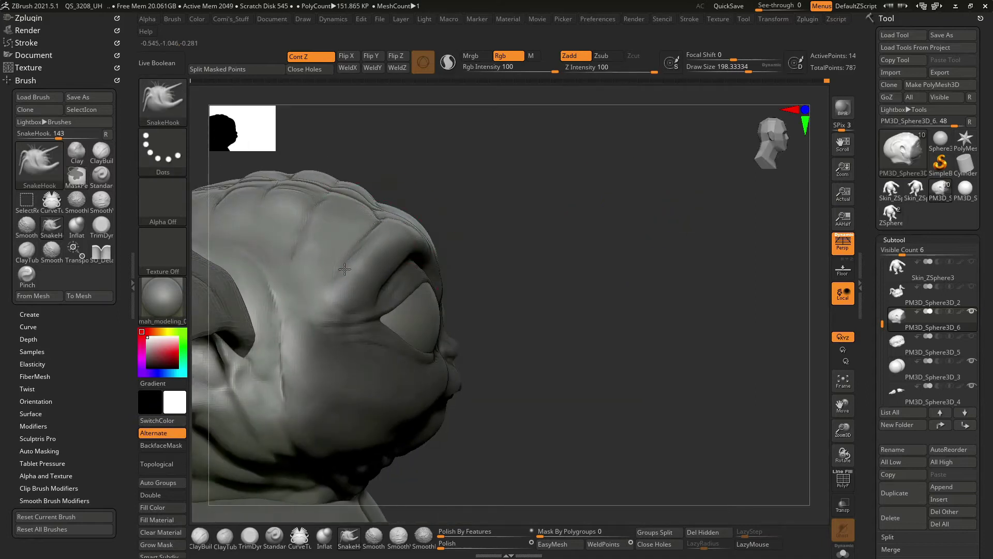
right_drag(462, 206, 443, 228)
mouse_move(363, 267)
right_down()
mouse_move(655, 199)
mouse_move(422, 288)
mouse_move(566, 233)
mouse_move(367, 209)
right_up()
mouse_move(370, 175)
right_down()
mouse_move(344, 194)
mouse_move(357, 183)
right_up()
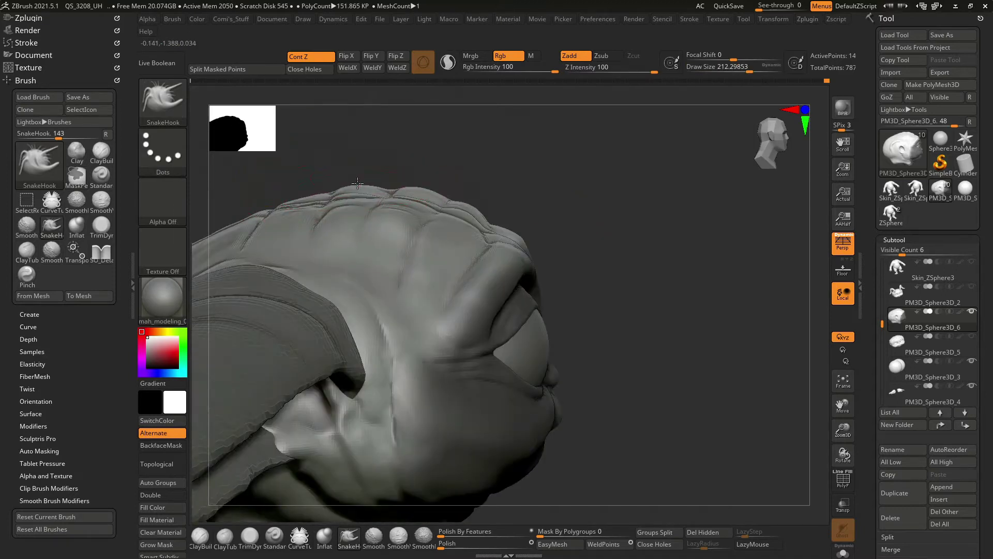
right_drag(274, 221, 525, 181)
mouse_move(362, 188)
right_down()
mouse_move(465, 193)
mouse_move(393, 189)
right_up()
mouse_move(308, 209)
right_down()
mouse_move(581, 186)
mouse_move(378, 171)
right_up()
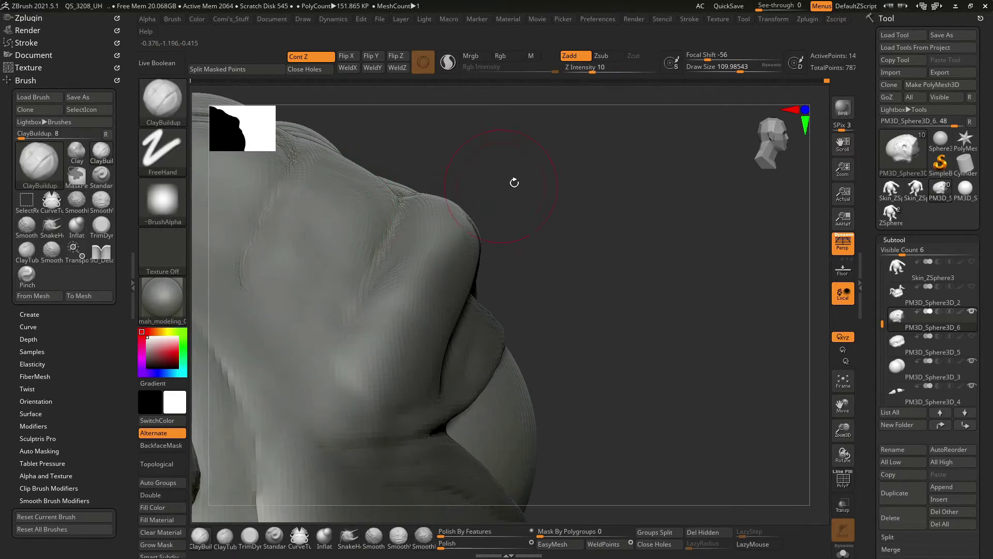
Frame a close view of the upper head and switch from SnakeHook to ClayBuildup.
right_drag(514, 182, 339, 279)
mouse_move(297, 305)
right_down()
mouse_move(700, 219)
mouse_move(648, 219)
mouse_move(585, 199)
mouse_move(515, 233)
mouse_move(463, 229)
mouse_move(631, 200)
mouse_move(700, 231)
mouse_move(705, 162)
mouse_move(393, 250)
right_up()
key(b)
key(s)
key(h)
key(b)
key(c)
key(b)
key(space)
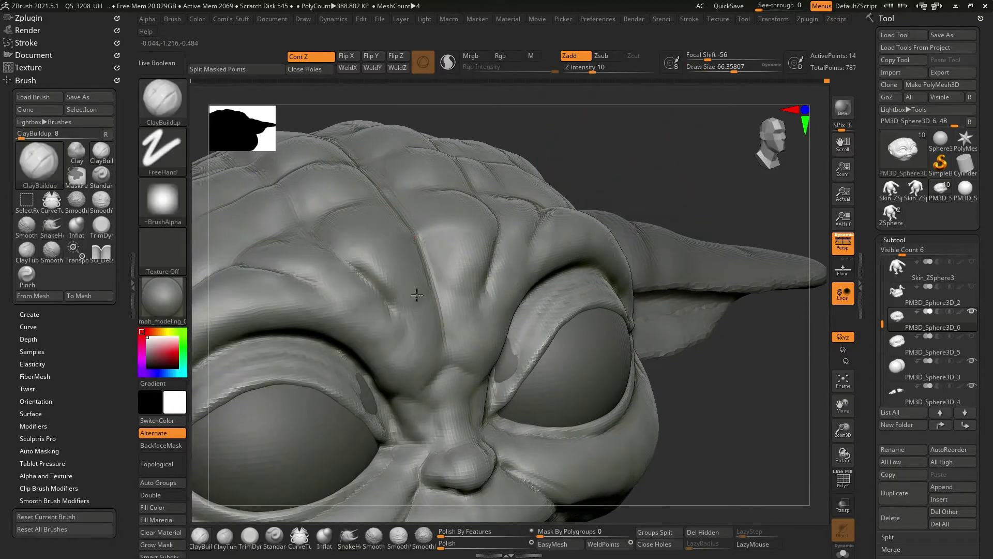
Carve a vertical groove down the forehead centre with SO_Detail in Zsub mode.
mouse_move(558, 161)
right_down()
mouse_move(654, 182)
mouse_move(464, 190)
mouse_move(392, 309)
right_up()
key(ctrl)
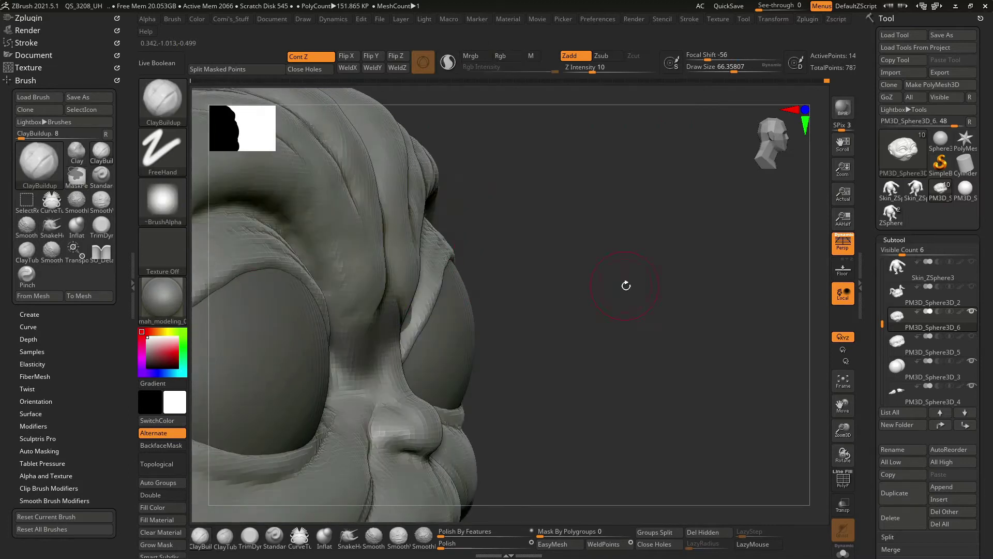
right_drag(626, 285, 530, 312)
key(ctrl)
mouse_move(407, 289)
ctrl+right_down()
mouse_move(611, 246)
mouse_move(448, 211)
ctrl+right_up()
right_click(435, 137)
mouse_move(435, 137)
right_down()
mouse_move(504, 194)
mouse_move(455, 188)
mouse_move(642, 233)
mouse_move(517, 217)
mouse_move(389, 235)
right_up()
drag(387, 165, 385, 220)
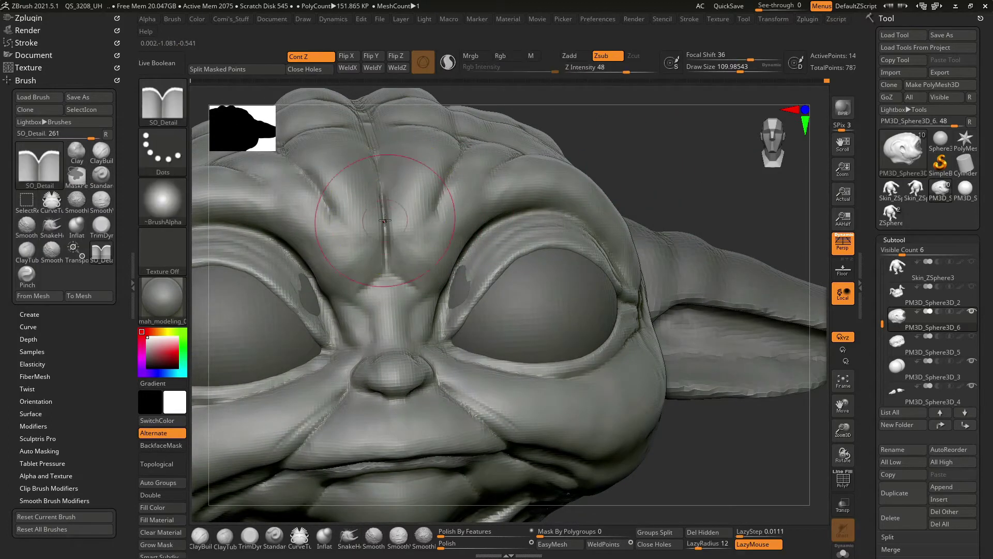
Smooth the brow wrinkles with SmoothPeaks from three-quarter views.
right_drag(598, 146, 374, 221)
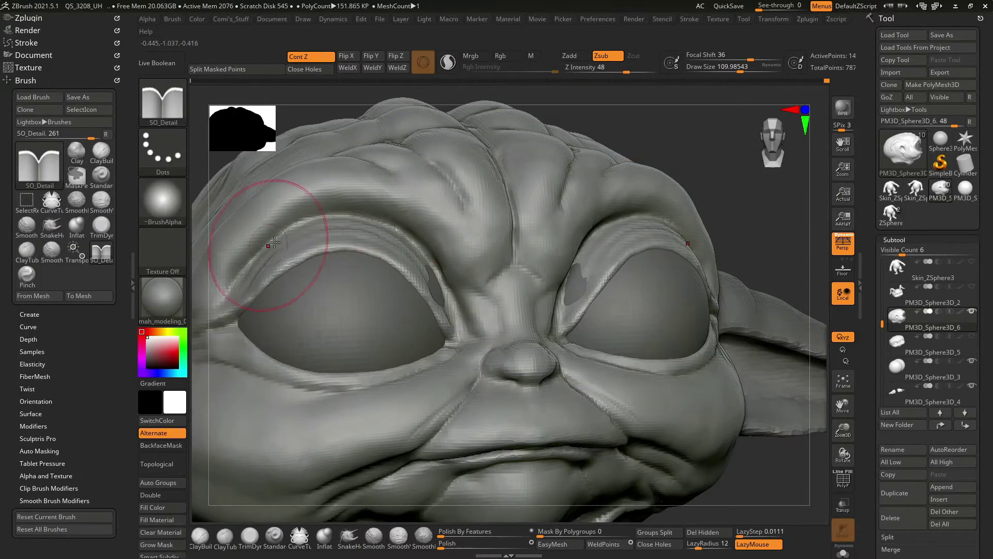
right_drag(273, 242, 325, 315)
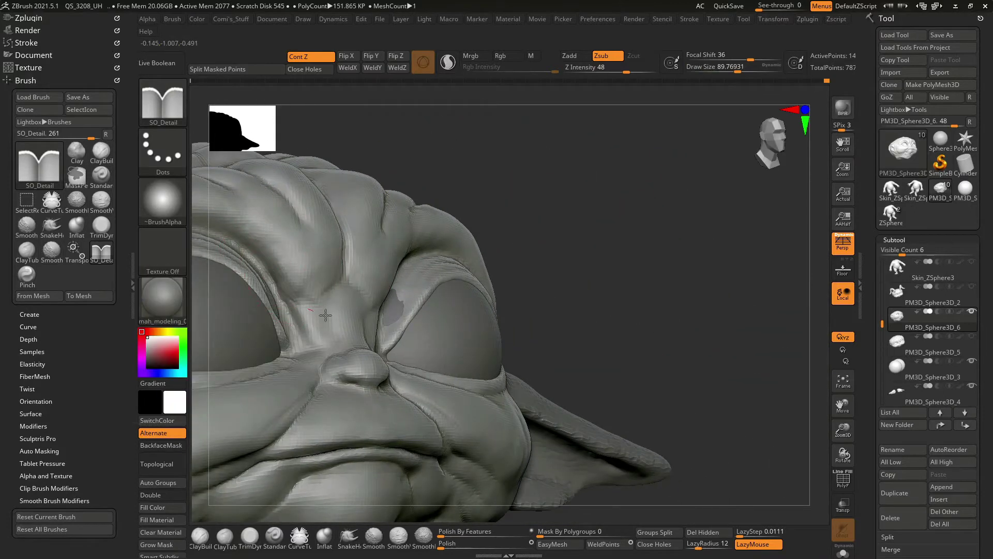
key(shift)
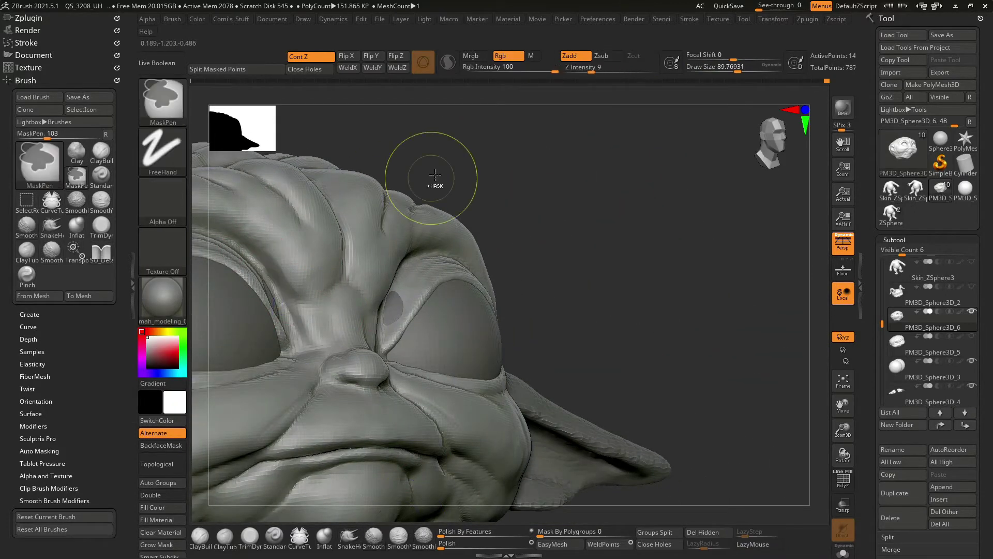
mouse_move(288, 255)
right_down()
mouse_move(621, 166)
mouse_move(634, 173)
mouse_move(560, 208)
right_up()
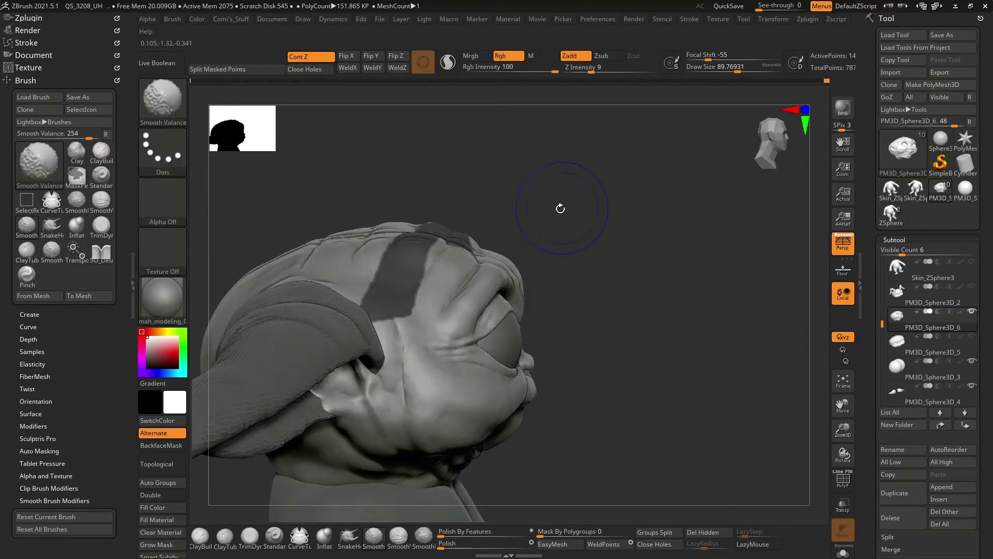
mouse_move(432, 274)
right_down()
mouse_move(469, 228)
mouse_move(573, 170)
right_up()
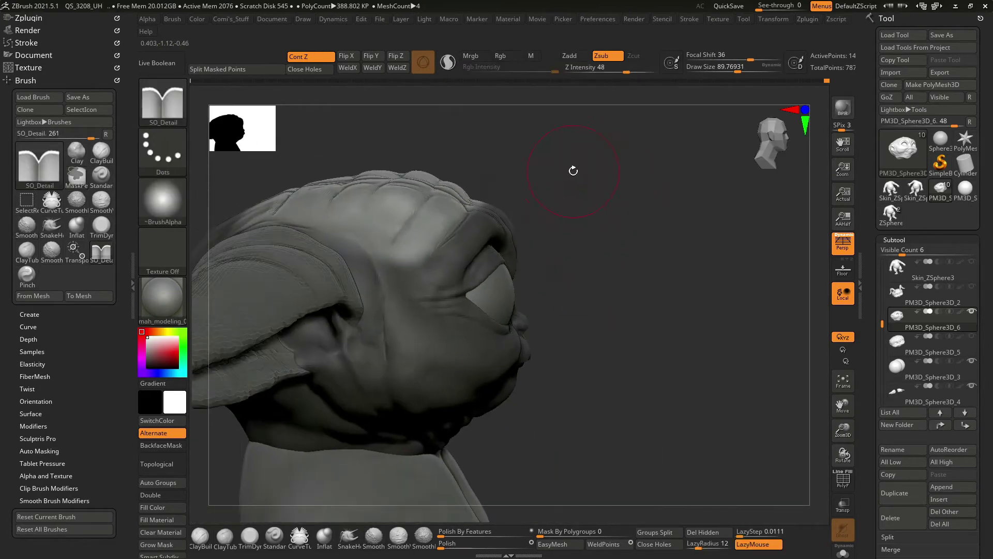
Select SnakeHook and frame a close side view of the eye.
key(b)
key(s)
key(h)
right_drag(336, 186, 384, 201)
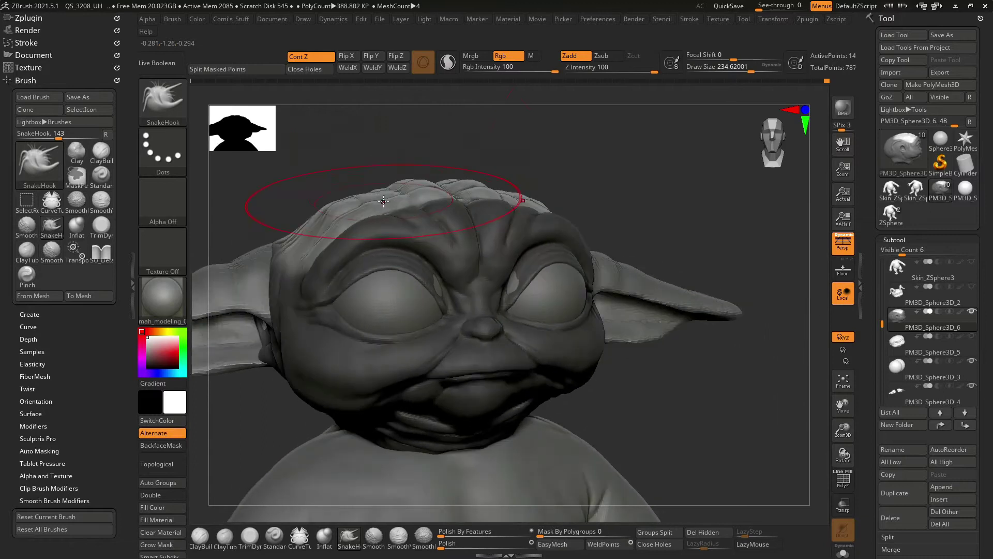
key(f)
mouse_move(583, 145)
right_down()
mouse_move(714, 305)
mouse_move(689, 158)
mouse_move(612, 170)
mouse_move(493, 281)
mouse_move(399, 269)
right_up()
Switch to Inflat and enlarge its draw size while inspecting the head.
key(b)
key(i)
key(n)
key(space)
drag(497, 202, 461, 202)
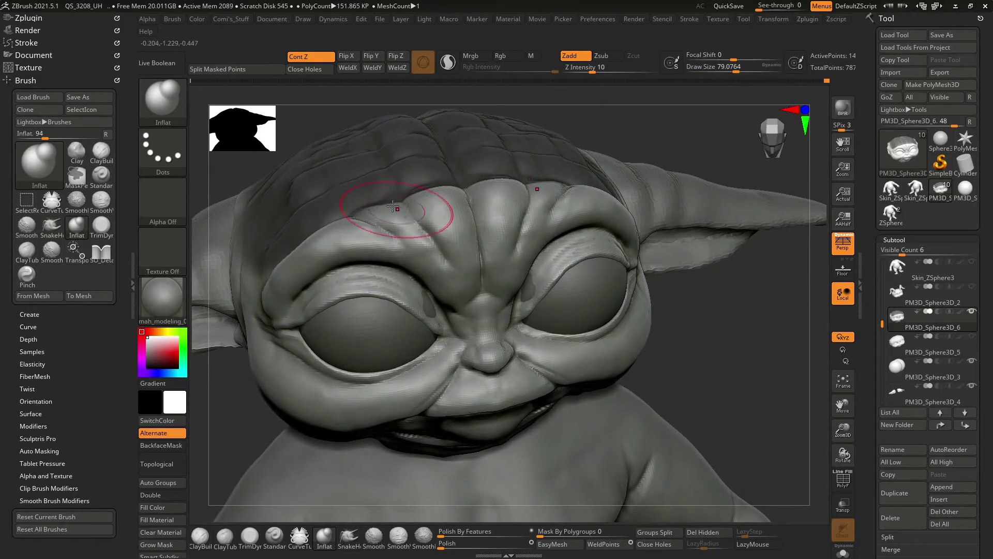
key(space)
mouse_move(374, 220)
right_down()
mouse_move(394, 232)
mouse_move(561, 151)
mouse_move(438, 187)
right_up()
mouse_move(693, 228)
right_down()
mouse_move(604, 166)
mouse_move(680, 255)
mouse_move(672, 251)
mouse_move(685, 238)
mouse_move(643, 222)
mouse_move(415, 238)
right_up()
right_click(410, 231)
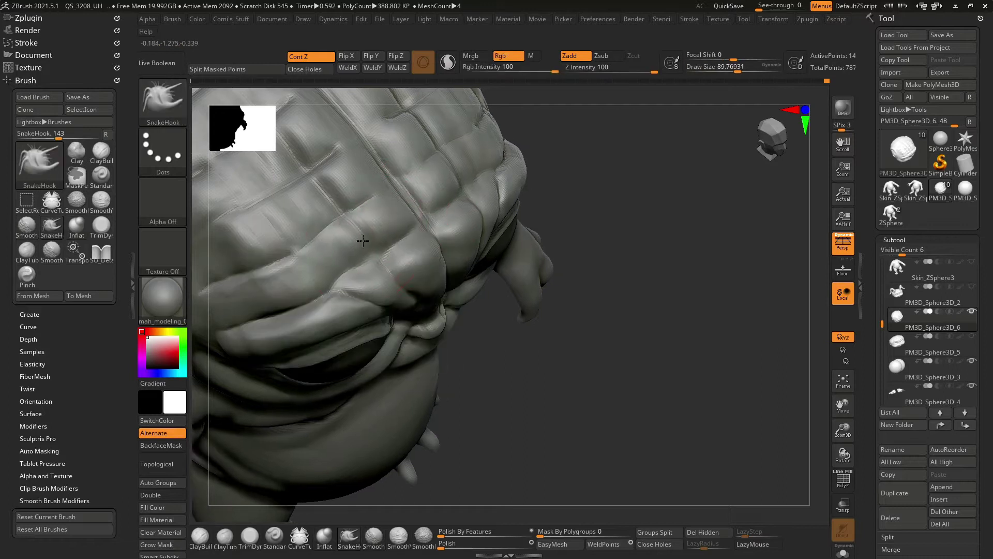
mouse_move(360, 209)
right_down()
mouse_move(600, 177)
mouse_move(404, 245)
mouse_move(619, 228)
mouse_move(648, 270)
mouse_move(461, 277)
mouse_move(461, 240)
right_up()
Place a Transpose gizmo on the mouth region to reshape the lips.
right_drag(547, 266, 466, 274)
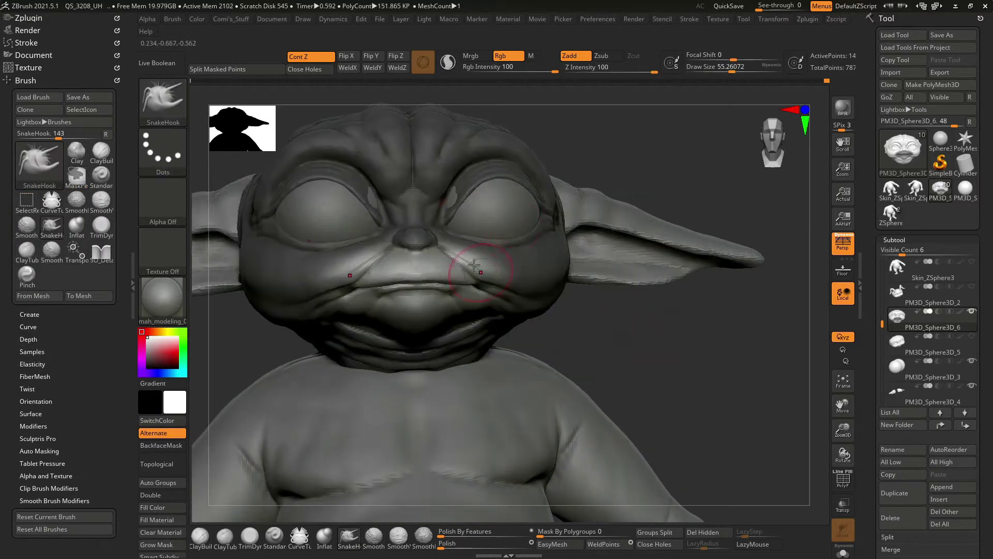
key(w)
mouse_move(678, 156)
right_down()
mouse_move(668, 343)
mouse_move(665, 206)
mouse_move(597, 257)
mouse_move(417, 252)
right_up()
key(q)
mouse_move(650, 272)
right_down()
mouse_move(707, 350)
mouse_move(687, 343)
right_up()
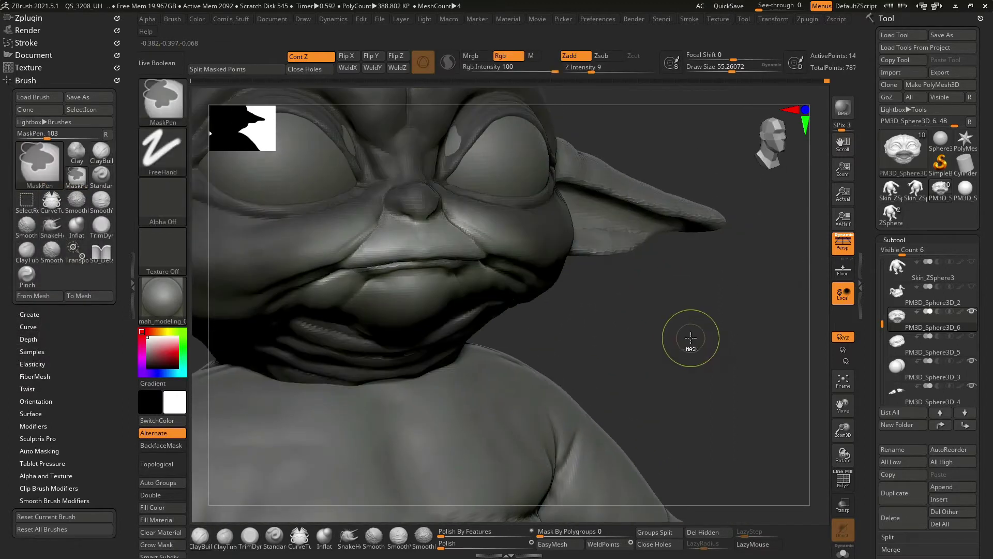
key(w)
right_drag(532, 255, 448, 250)
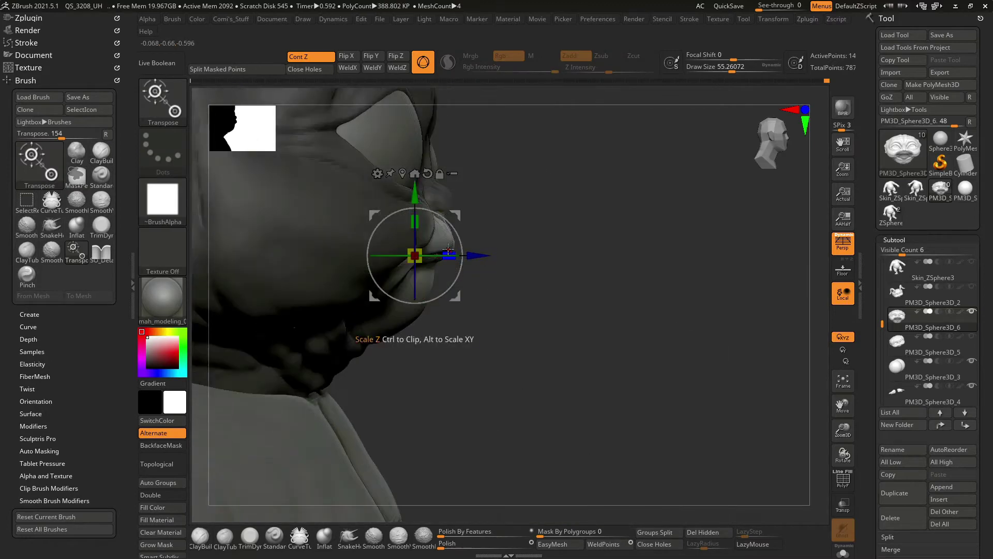
Undo, then drag the history slider to the end to restore the latest sculpt.
key(ctrl+z)
key(ctrl+z)
key(ctrl+z)
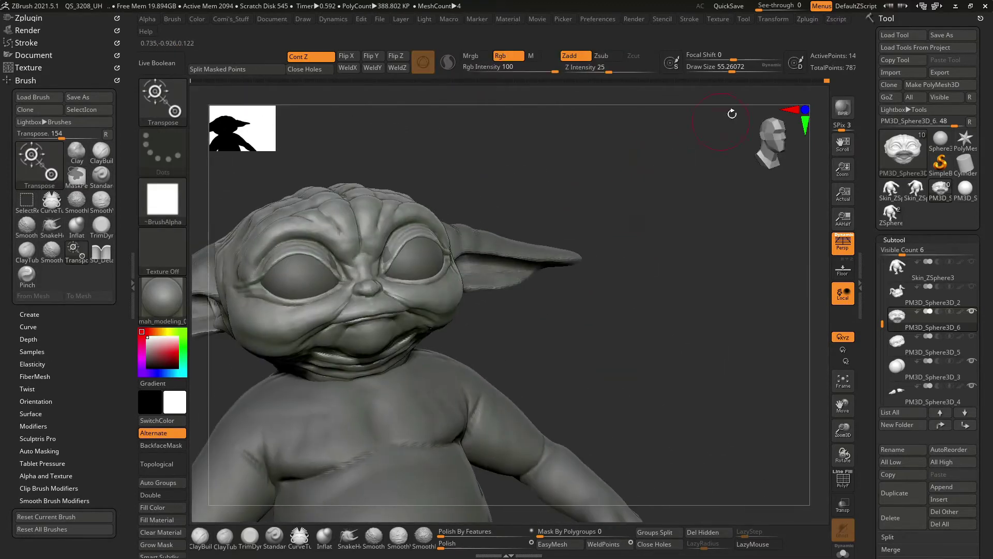
drag(800, 82, 867, 86)
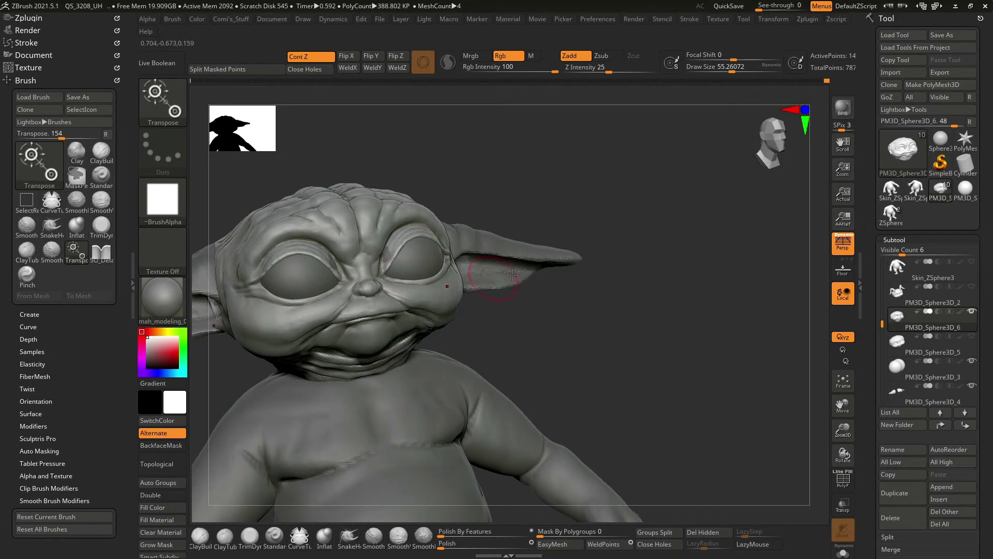
mouse_move(694, 219)
mouse_down()
mouse_move(678, 266)
mouse_move(566, 255)
mouse_move(673, 316)
mouse_move(543, 200)
mouse_up()
key(1)
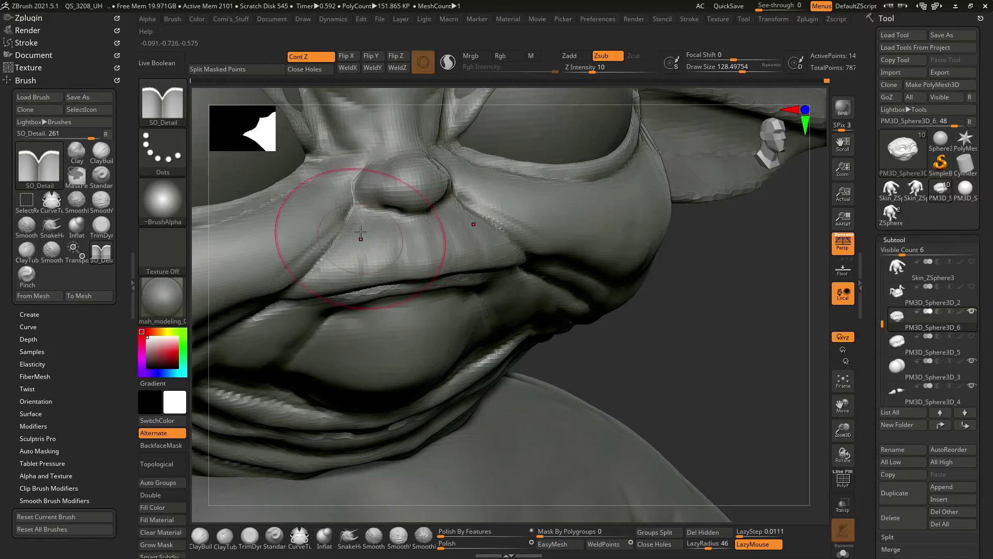
Build up the mouth folds with ClayBuildup in a frontal close-up.
right_drag(361, 233, 430, 295)
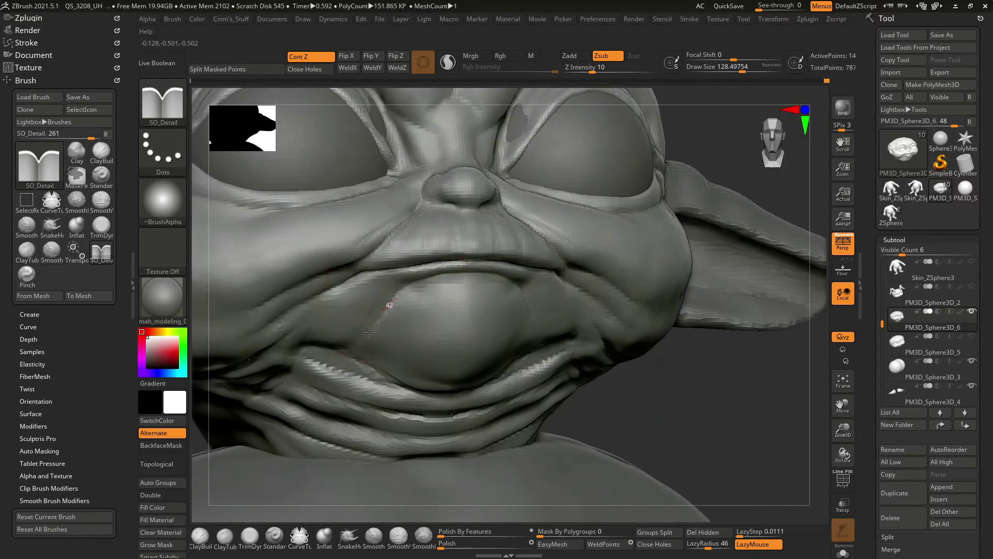
key(b)
key(c)
key(b)
right_drag(419, 310, 373, 308)
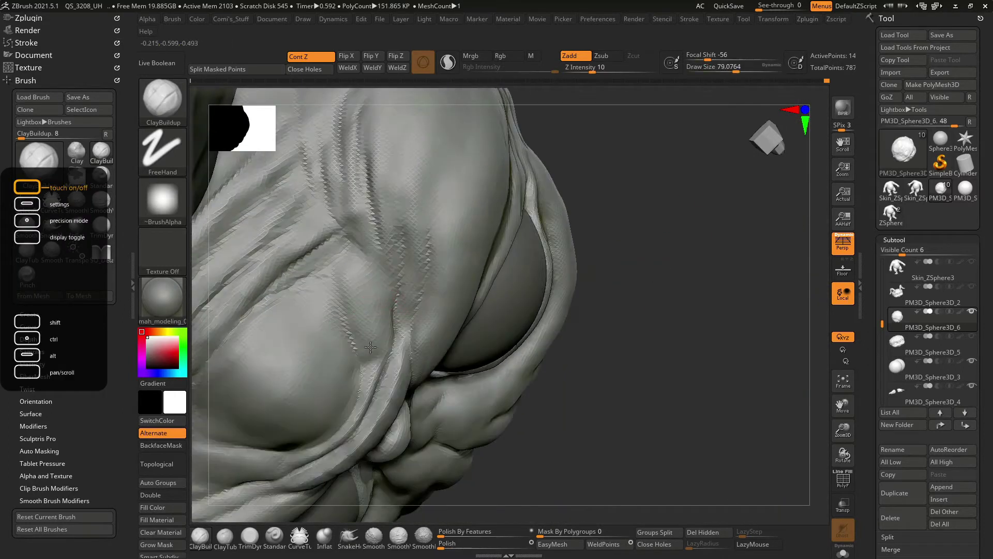
Puff up the upper lip and surrounding area with the Inflat brush.
key(b)
key(i)
key(n)
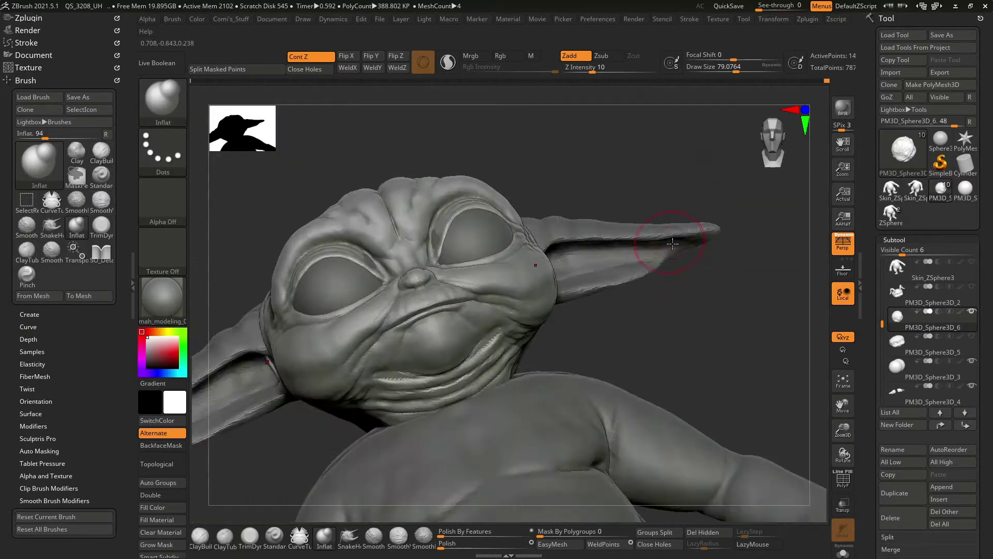
drag(687, 346, 650, 316)
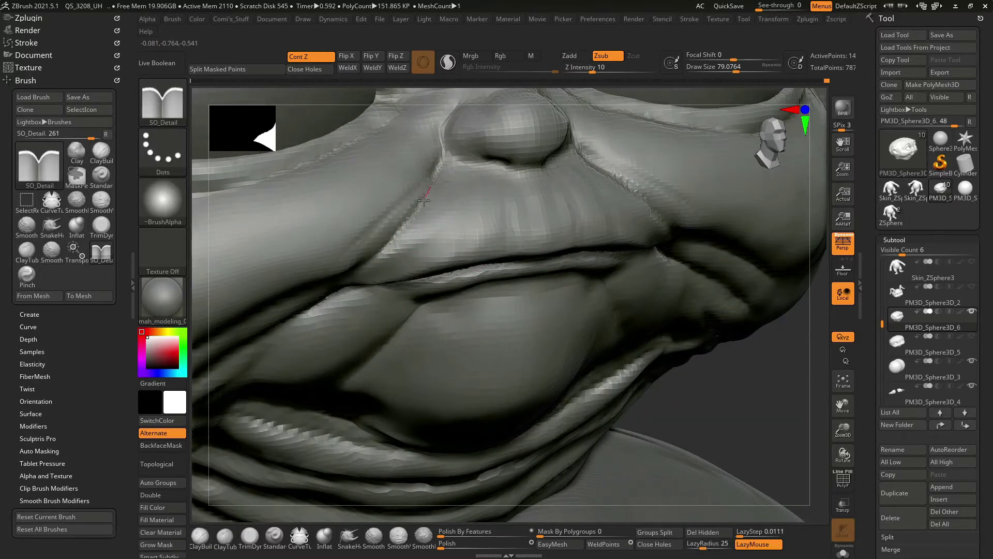
key(super)
key(super)
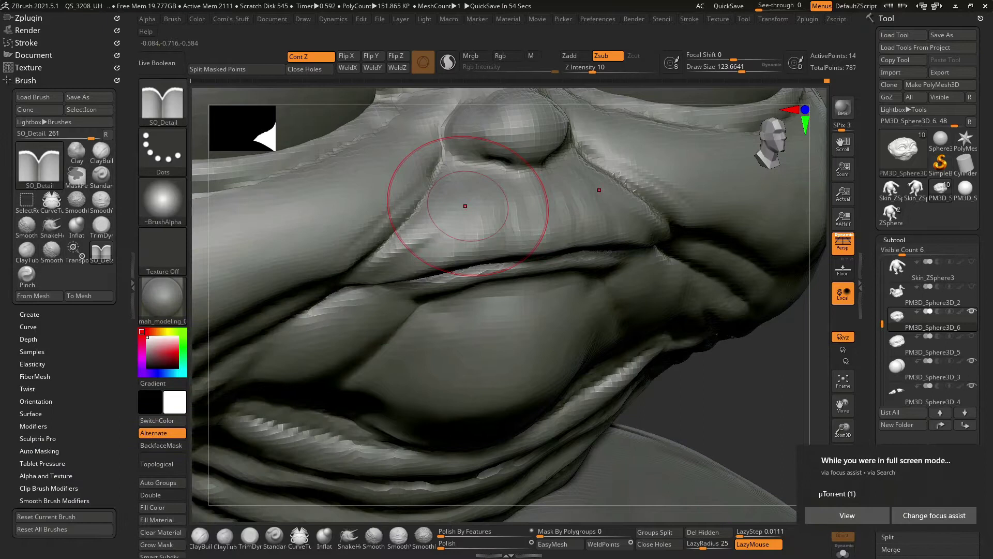
drag(721, 384, 738, 391)
Frame the character, zoom onto the face, and select the SnakeHook brush.
key(f)
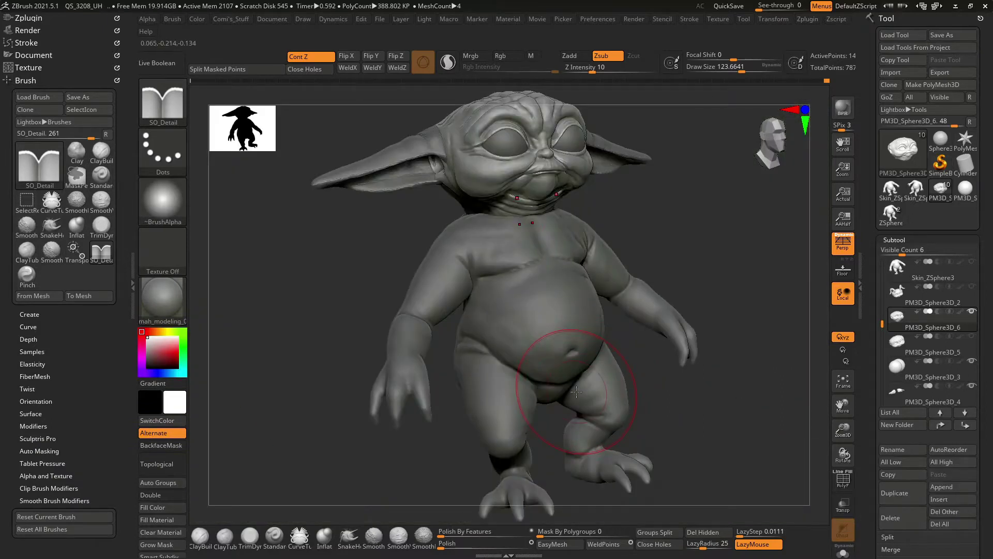
mouse_move(705, 243)
mouse_down()
mouse_move(709, 262)
mouse_move(646, 269)
mouse_up()
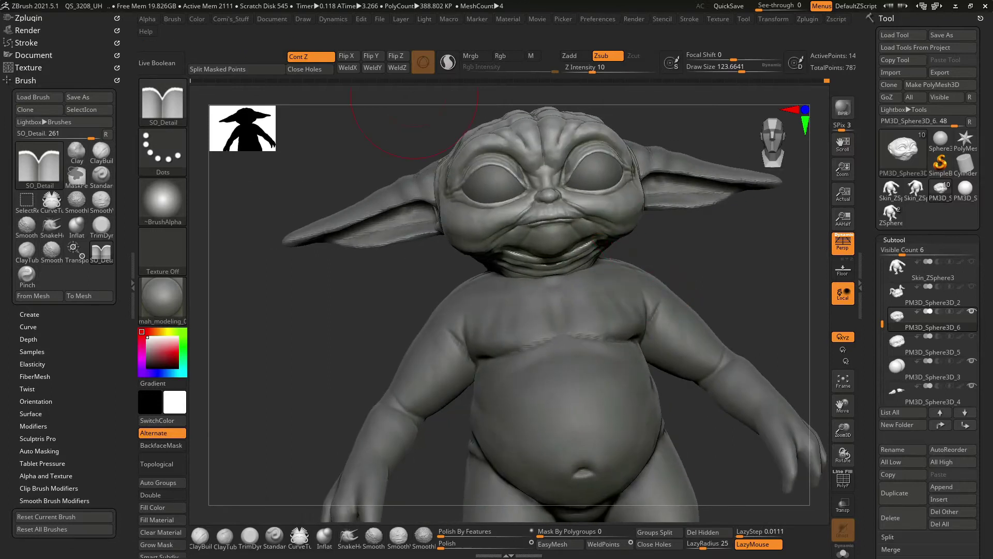
mouse_move(690, 243)
mouse_down()
mouse_move(701, 328)
mouse_move(732, 318)
mouse_up()
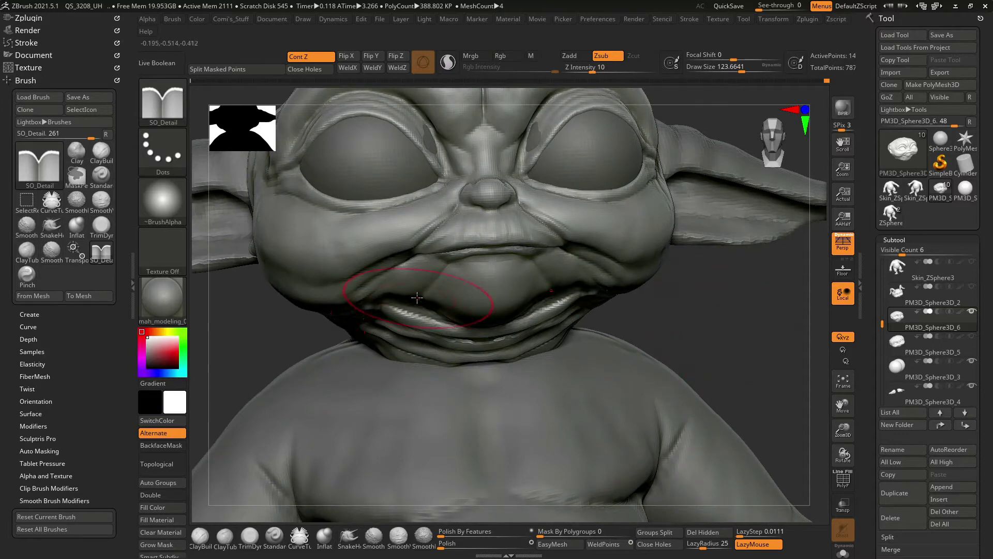
key(b)
key(s)
key(h)
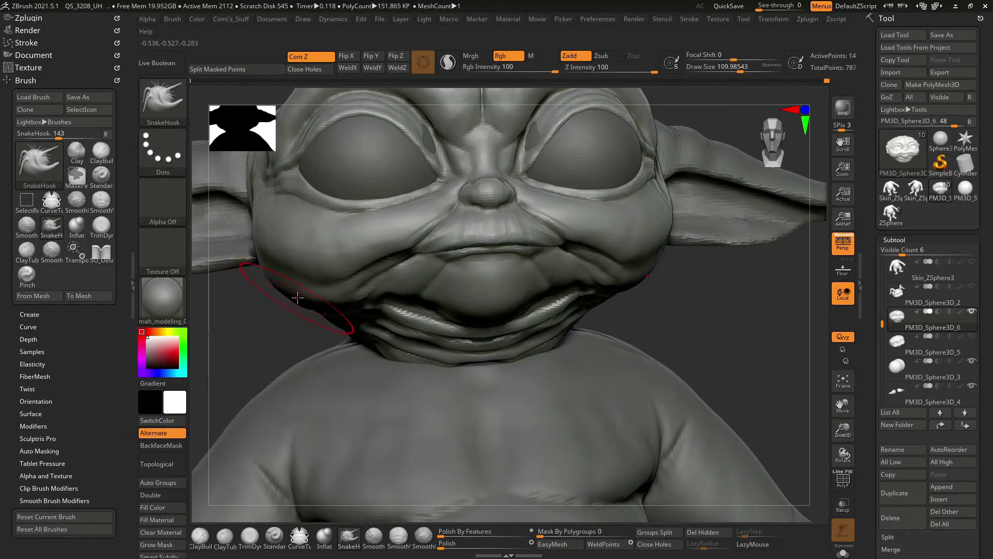
Raise SnakeHook's Draw Size to pull out the cheek and jaw outline.
mouse_move(282, 322)
mouse_down()
mouse_move(338, 311)
mouse_move(284, 326)
mouse_move(315, 202)
mouse_up()
mouse_move(274, 252)
mouse_down()
mouse_move(378, 155)
mouse_move(386, 170)
mouse_move(636, 155)
mouse_move(637, 124)
mouse_up()
key(space)
drag(393, 259, 565, 126)
key(space)
drag(465, 237, 504, 237)
mouse_move(504, 237)
mouse_down()
mouse_move(414, 310)
mouse_move(518, 310)
mouse_move(413, 309)
mouse_move(222, 243)
mouse_move(628, 155)
mouse_move(617, 174)
mouse_move(465, 218)
mouse_move(289, 188)
mouse_move(381, 251)
mouse_up()
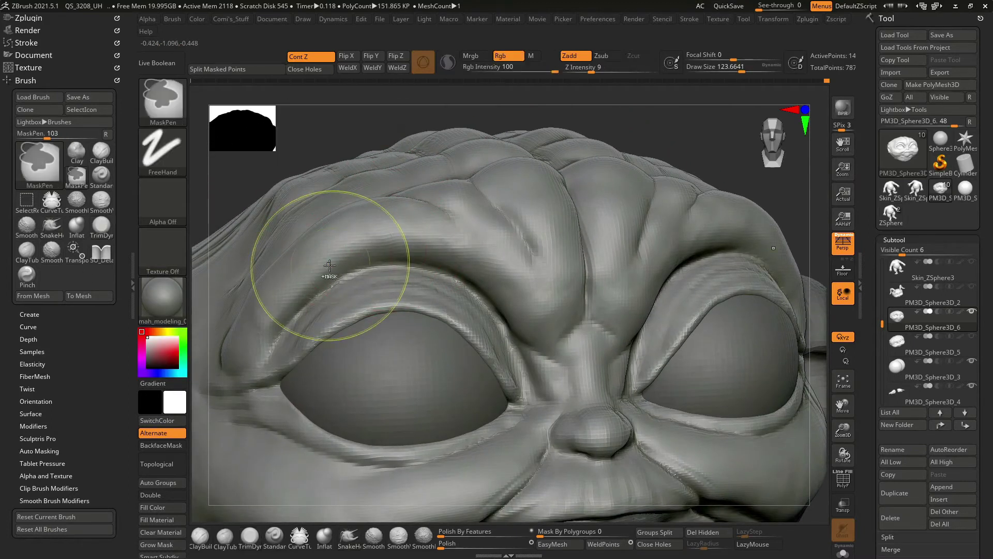
Build up and Shift-smooth the brow ridges above the eyes.
mouse_move(400, 173)
mouse_down()
mouse_move(288, 281)
mouse_move(443, 146)
mouse_up()
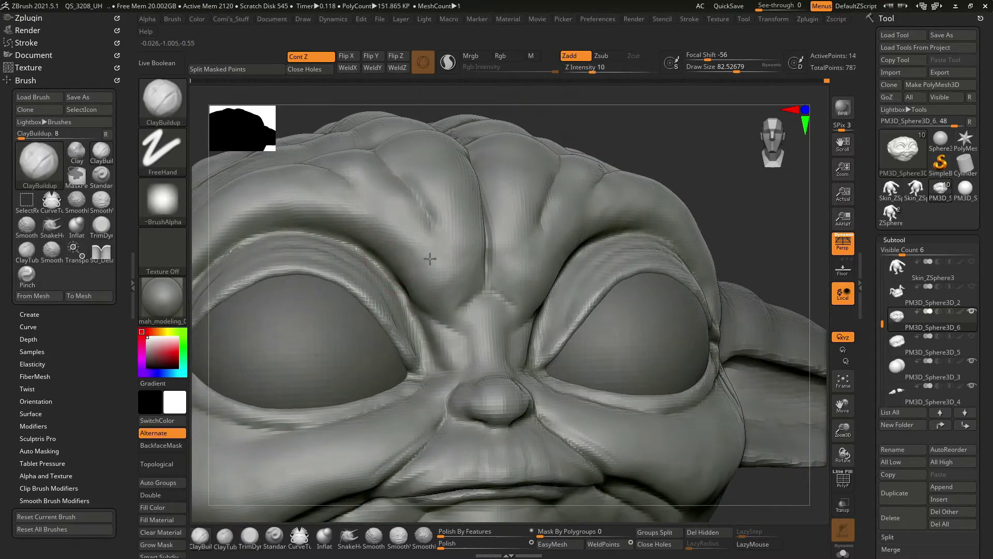
drag(430, 259, 382, 177)
drag(442, 272, 414, 216)
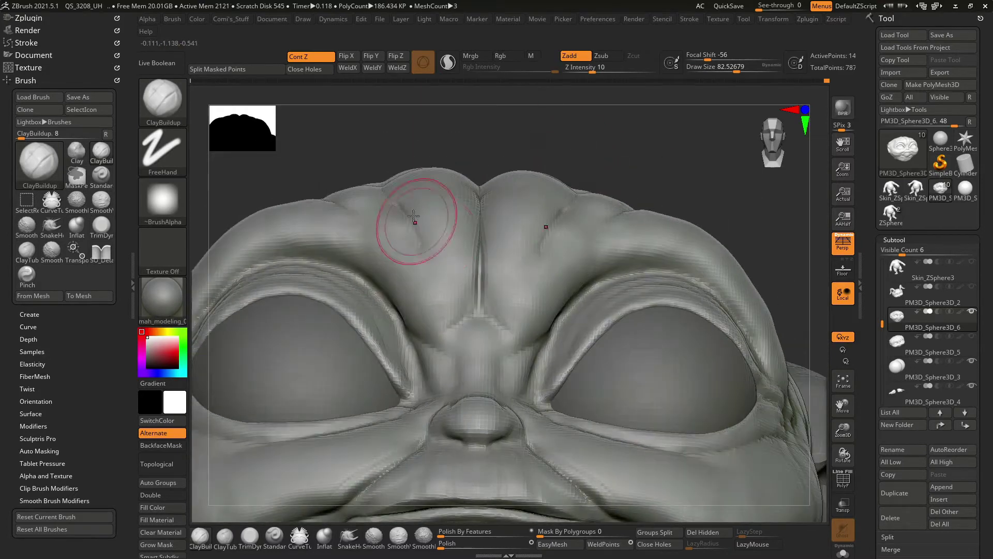
drag(772, 150, 764, 200)
key(shift)
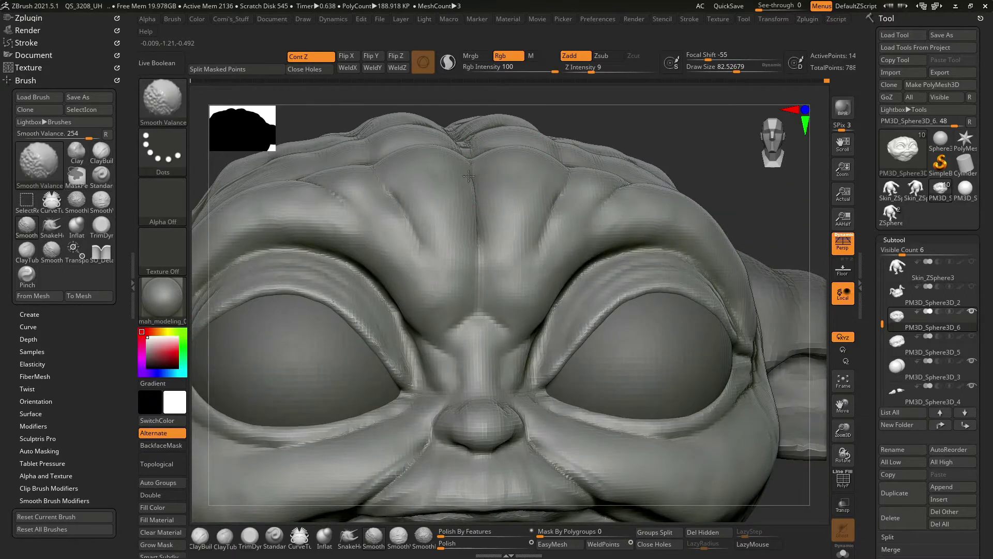
drag(465, 226, 646, 160)
drag(435, 299, 362, 393)
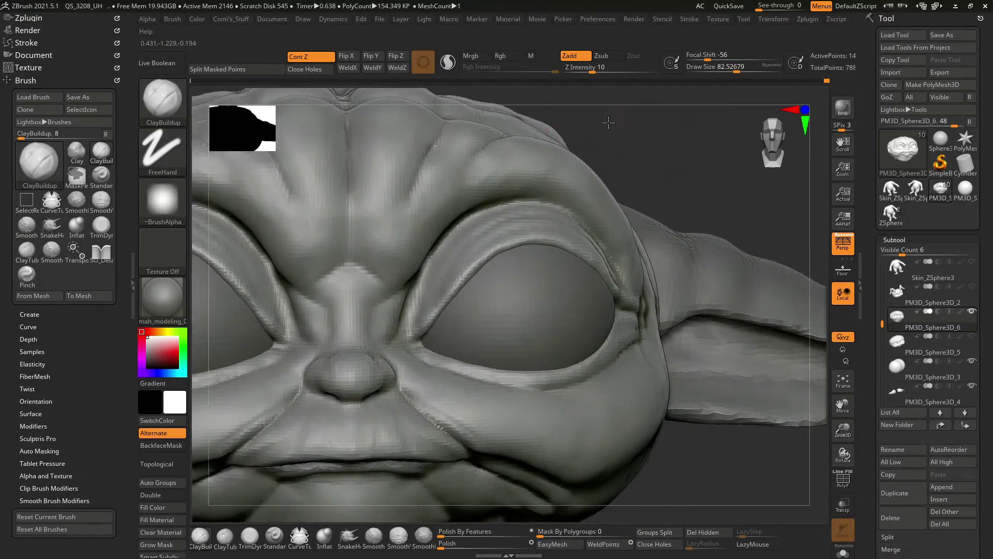
Inflate around the eye, then carve eye-socket creases with SO_Detail.
click(324, 538)
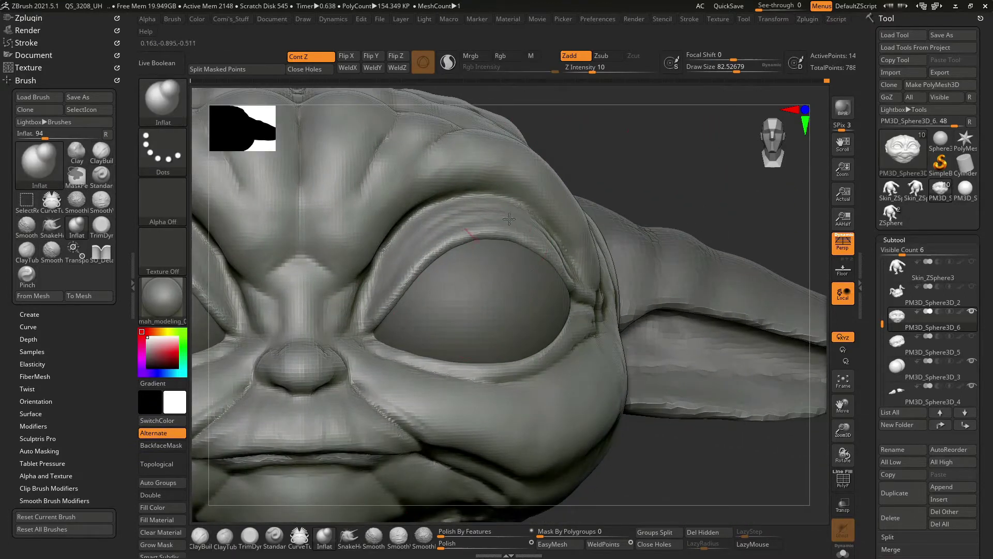
drag(510, 219, 632, 381)
mouse_move(509, 288)
mouse_down()
mouse_move(615, 137)
mouse_move(598, 395)
mouse_move(433, 295)
mouse_up()
key(b)
key(s)
key(d)
mouse_move(414, 341)
mouse_down()
mouse_move(506, 279)
mouse_move(667, 410)
mouse_up()
mouse_move(435, 313)
mouse_down()
mouse_move(755, 271)
mouse_move(511, 279)
mouse_up()
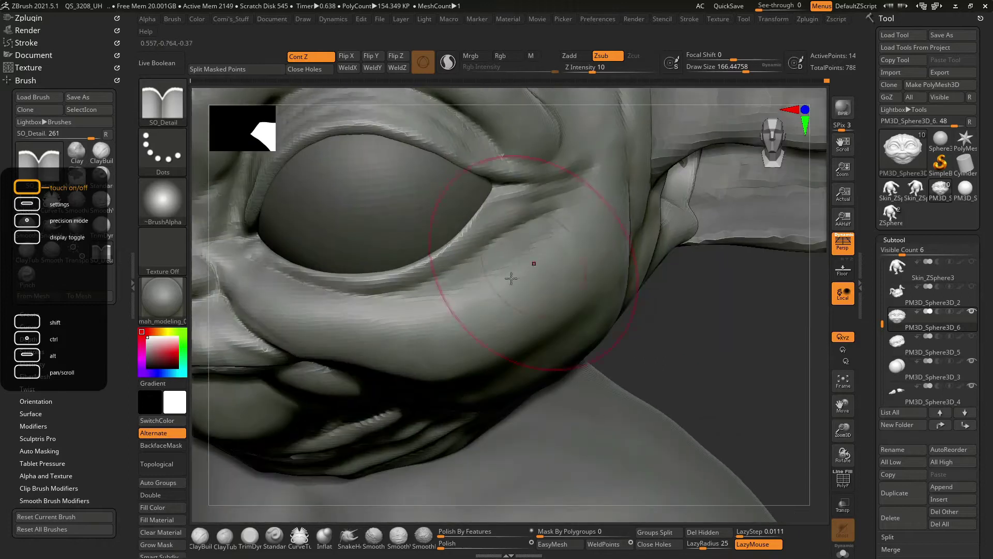
Puff out the temple with an enlarged Inflat brush.
key(f)
mouse_move(665, 388)
mouse_down()
mouse_move(724, 336)
mouse_move(760, 342)
mouse_move(716, 402)
mouse_move(676, 151)
mouse_move(401, 236)
mouse_up()
key(f)
mouse_move(610, 149)
mouse_down()
mouse_move(426, 157)
mouse_move(574, 151)
mouse_move(399, 188)
mouse_move(511, 155)
mouse_move(427, 243)
mouse_move(436, 211)
mouse_up()
key(b)
key(i)
key(n)
key(space)
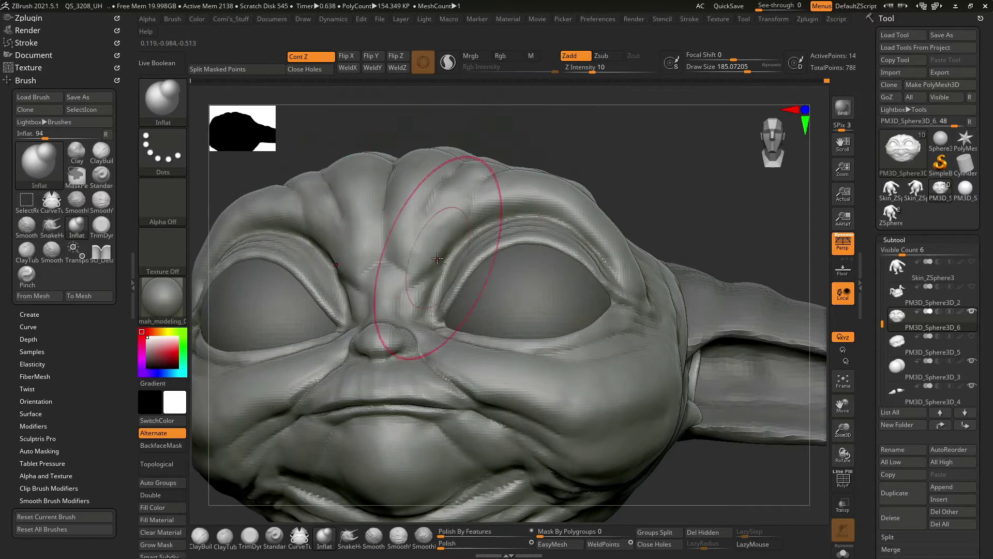
key(f)
mouse_move(632, 160)
mouse_down()
mouse_move(651, 194)
mouse_move(595, 184)
mouse_move(344, 284)
mouse_move(342, 312)
mouse_up()
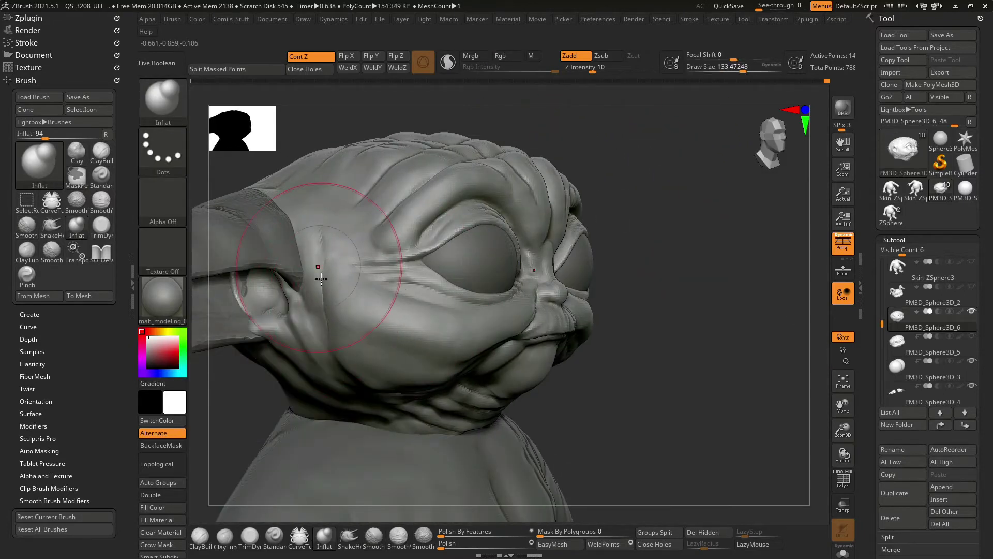
Frame the figure, zoom onto the face and orbit the head to side profile.
key(f)
key(space)
mouse_move(331, 393)
alt+mouse_down()
mouse_move(327, 316)
mouse_move(294, 246)
mouse_move(333, 271)
mouse_move(297, 249)
alt+mouse_up()
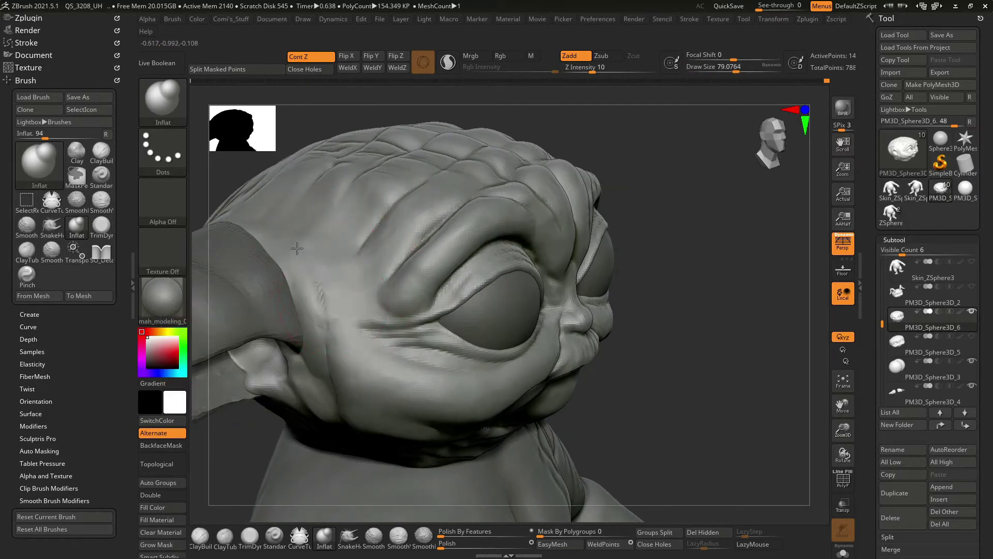
mouse_move(683, 259)
alt+mouse_down()
mouse_move(372, 262)
mouse_move(464, 199)
alt+mouse_up()
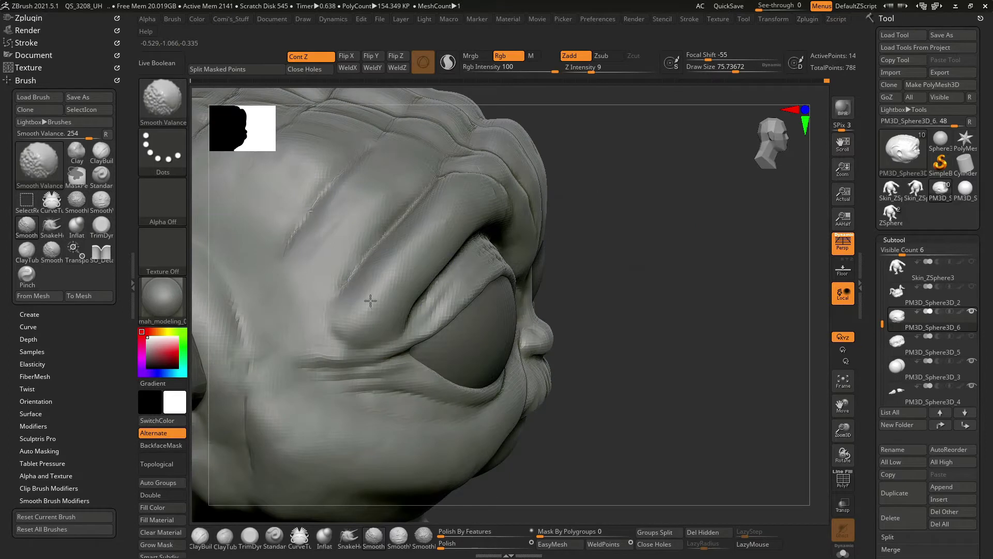
alt+drag(370, 300, 348, 290)
key(space)
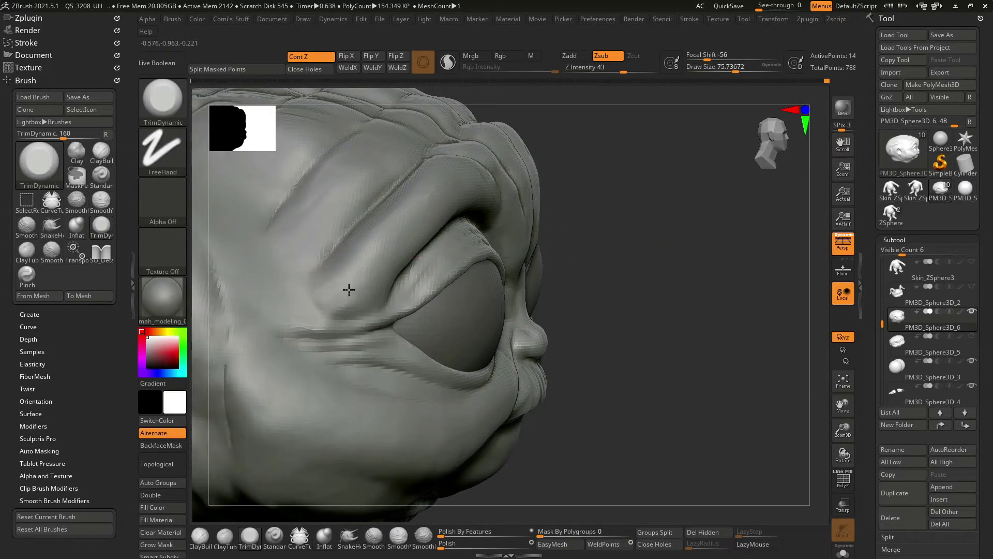
mouse_move(367, 281)
alt+mouse_down()
mouse_move(362, 310)
mouse_move(290, 290)
mouse_move(276, 267)
alt+mouse_up()
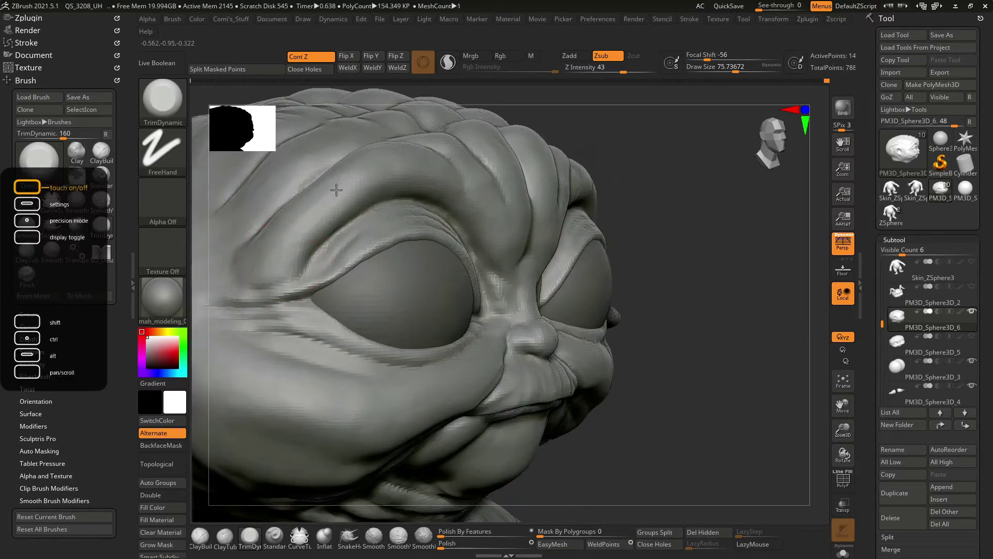
mouse_move(306, 222)
mouse_down()
mouse_move(594, 158)
mouse_move(627, 213)
mouse_up()
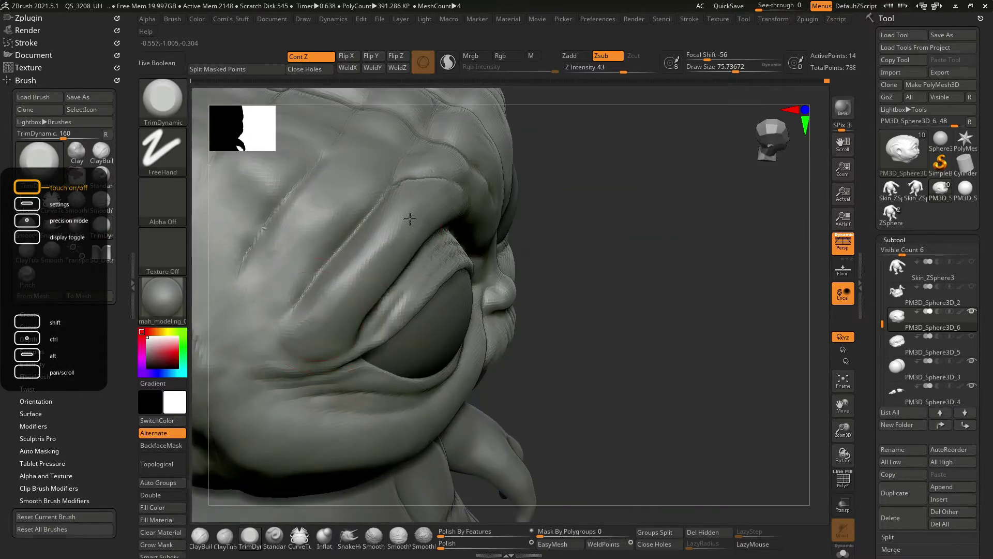
Try the Inflat and SO_Detail brushes while rotating closer on the face.
key(b)
key(i)
key(n)
mouse_move(332, 288)
mouse_down()
mouse_move(370, 211)
mouse_move(599, 239)
mouse_move(610, 195)
mouse_move(599, 206)
mouse_move(660, 333)
mouse_up()
key(b)
key(s)
key(o)
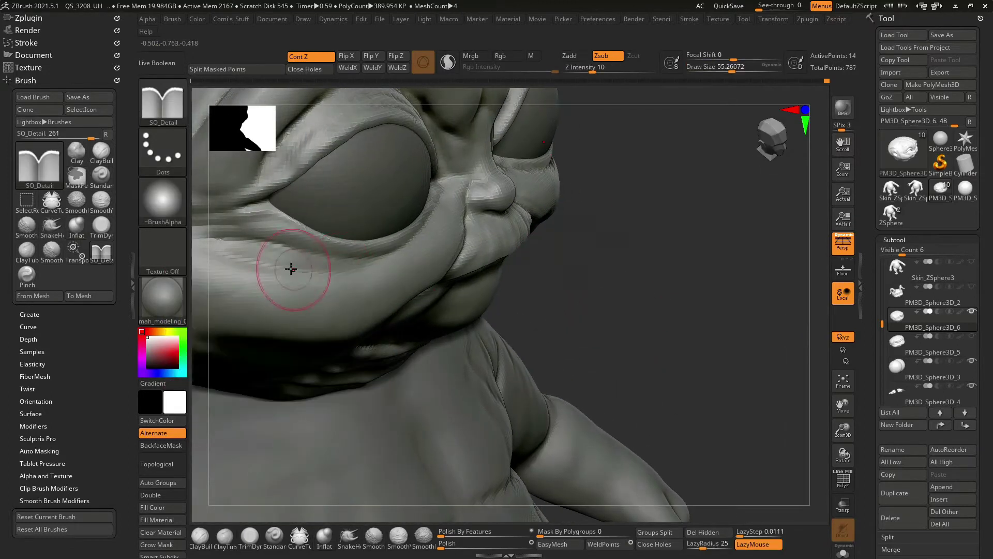
mouse_move(299, 270)
right_down()
mouse_move(355, 295)
mouse_move(637, 286)
mouse_move(347, 279)
mouse_move(338, 269)
mouse_move(647, 271)
mouse_move(344, 281)
right_up()
Switch to ClayBuildup and resize the brush while turning the head to profile.
key(b)
key(c)
key(b)
key(space)
key(b)
key(c)
key(b)
mouse_move(417, 306)
right_down()
mouse_move(362, 295)
mouse_move(322, 273)
mouse_move(674, 310)
right_up()
key(space)
drag(359, 280, 328, 279)
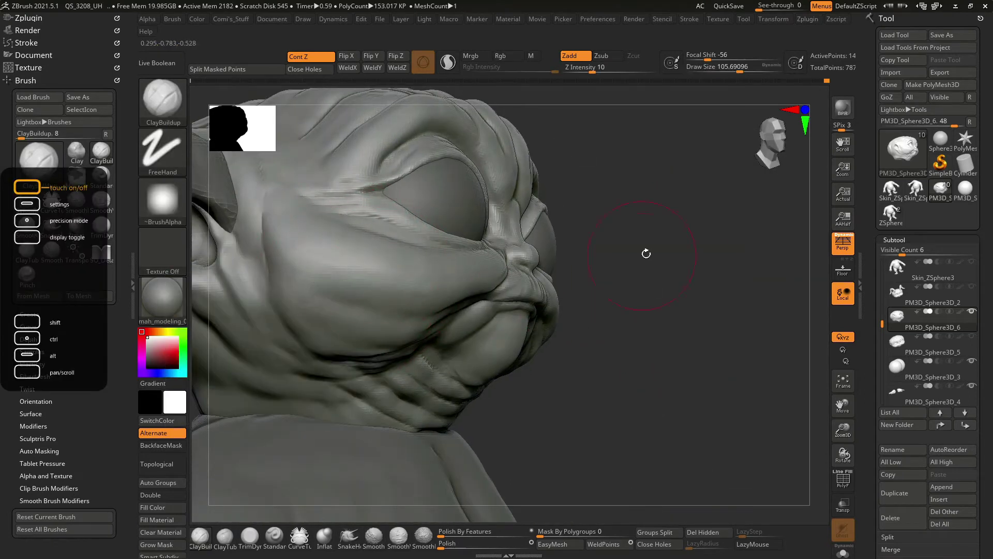
right_drag(646, 253, 343, 286)
mouse_move(407, 288)
right_down()
mouse_move(665, 166)
mouse_move(648, 200)
mouse_move(586, 246)
mouse_move(637, 343)
mouse_move(701, 363)
mouse_move(492, 290)
mouse_move(505, 252)
right_up()
key(space)
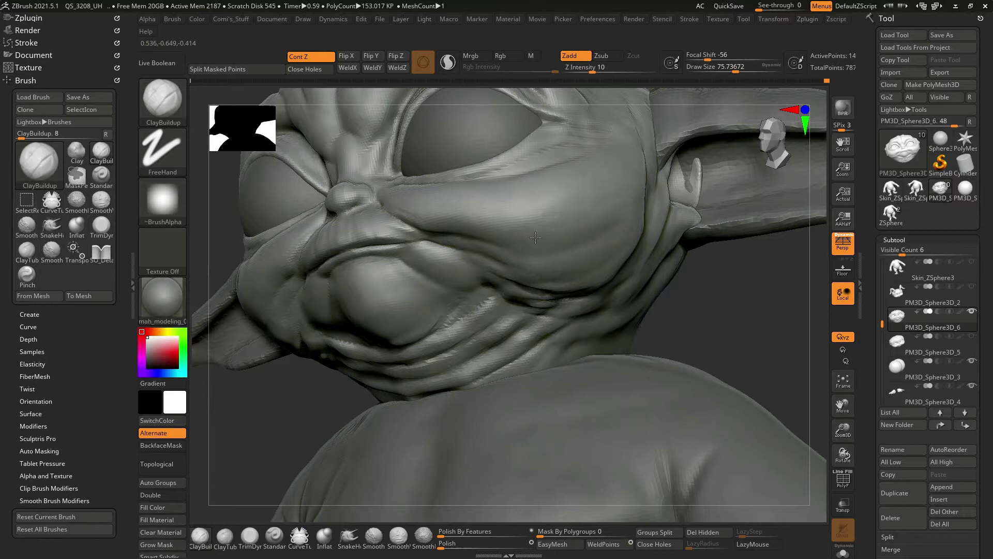
Build up clay on the cheek and neck folds with a slightly larger brush.
mouse_move(610, 247)
right_down()
mouse_move(584, 238)
mouse_move(719, 266)
right_up()
key(space)
right_drag(660, 226, 591, 198)
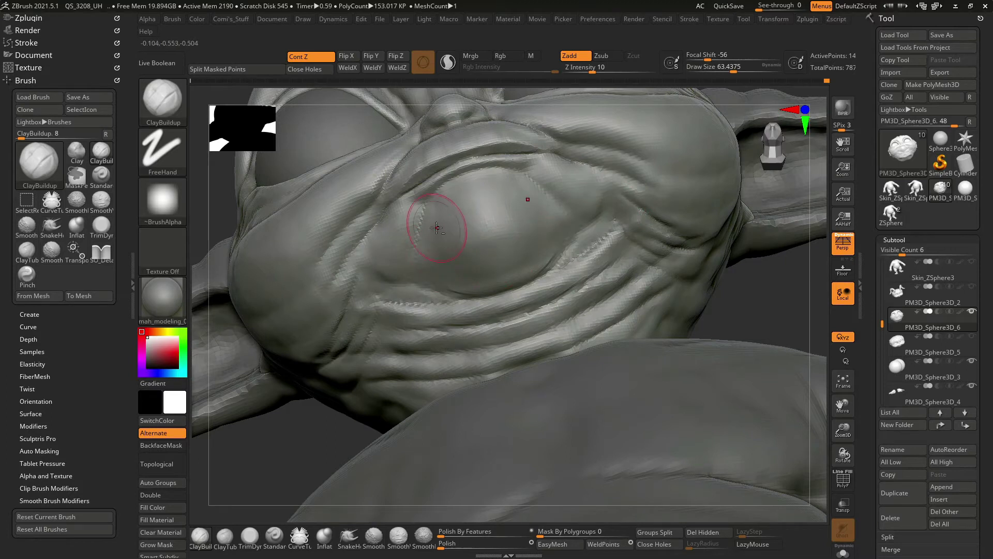
mouse_move(445, 214)
right_down()
mouse_move(348, 412)
mouse_move(322, 233)
mouse_move(289, 421)
mouse_move(418, 238)
mouse_move(385, 265)
mouse_move(376, 336)
right_up()
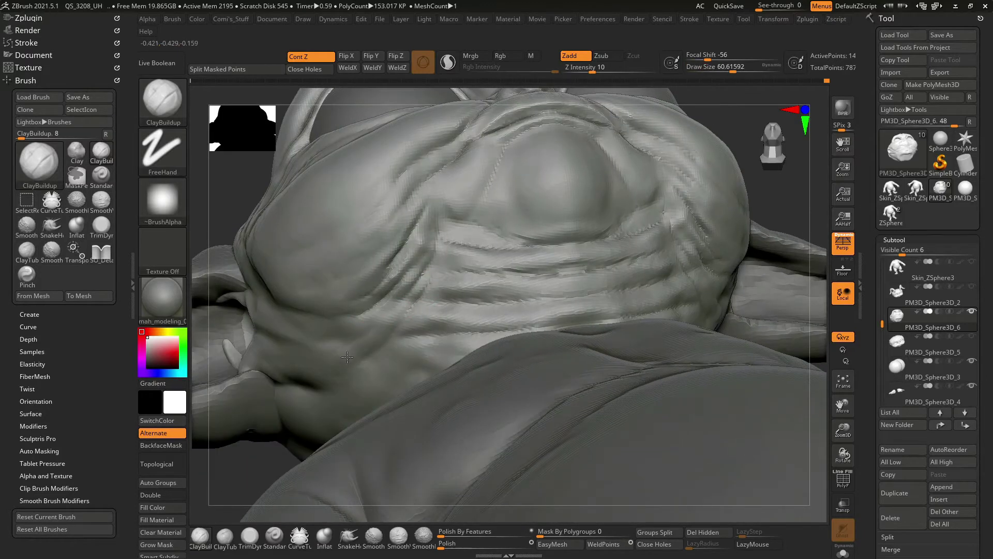
right_drag(308, 355, 455, 269)
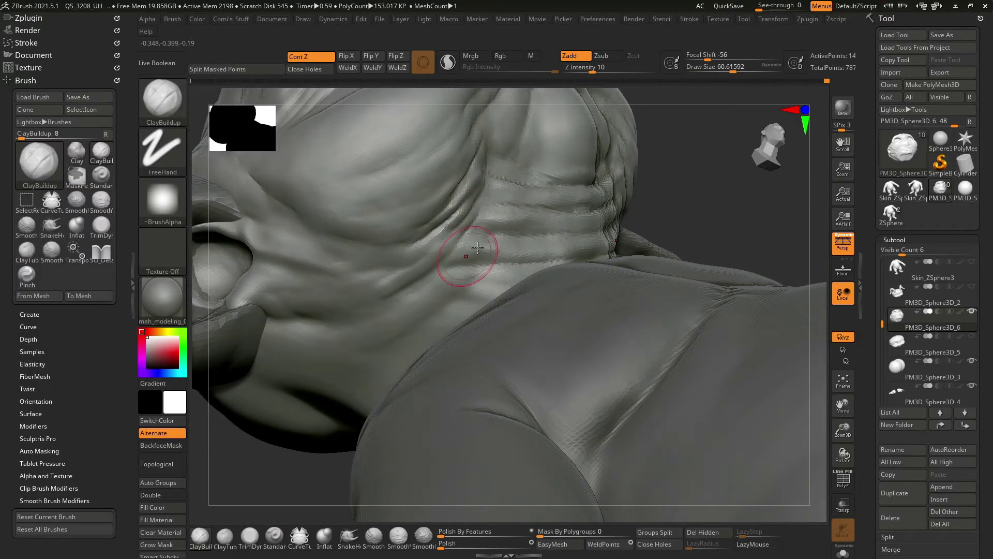
mouse_move(485, 224)
right_down()
mouse_move(538, 265)
mouse_move(477, 292)
right_up()
Carve fine SO_Detail creases along the neck fold and under the chin.
key(b)
key(s)
key(d)
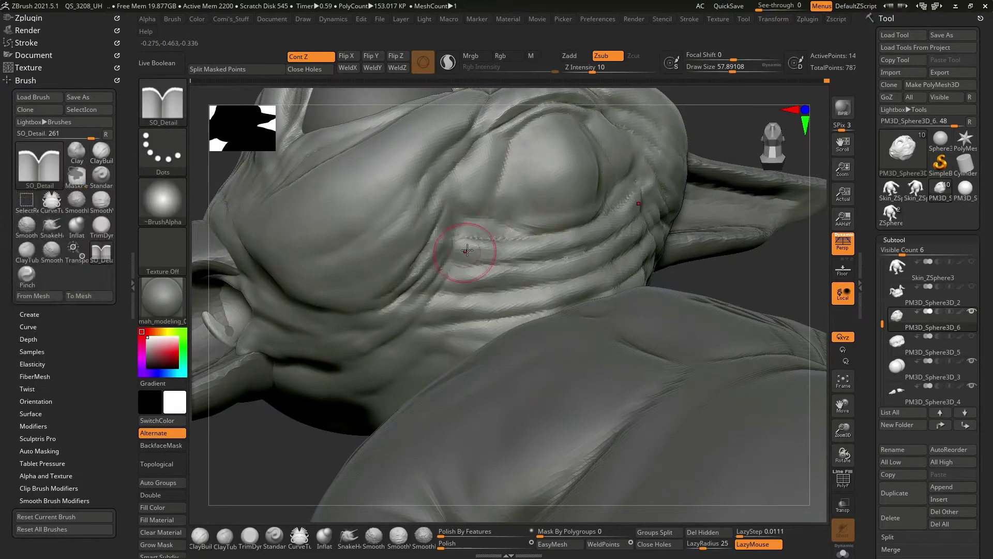
right_drag(454, 246, 495, 179)
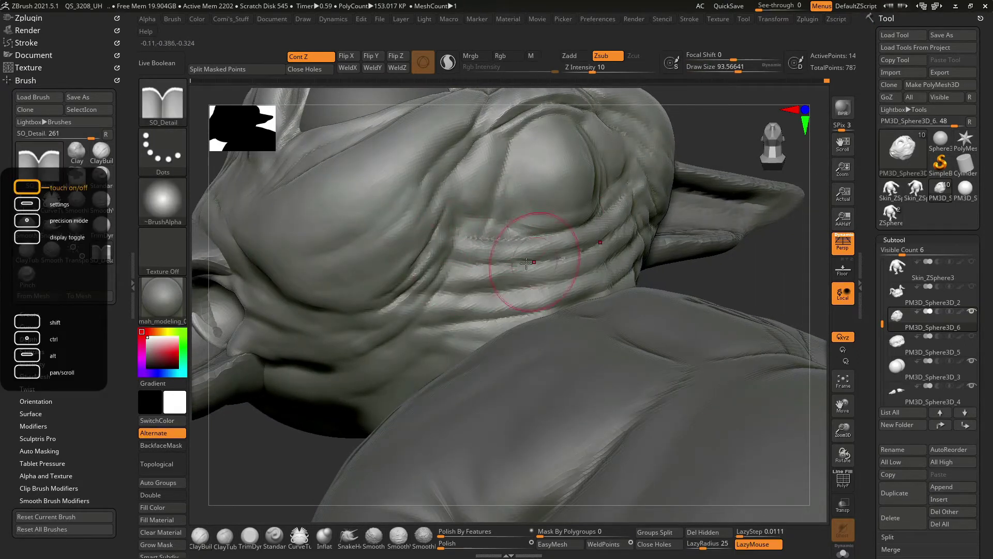
mouse_move(609, 252)
right_down()
mouse_move(448, 278)
mouse_move(636, 254)
mouse_move(421, 266)
mouse_move(689, 160)
mouse_move(380, 298)
mouse_move(290, 392)
mouse_move(554, 288)
mouse_move(231, 308)
right_up()
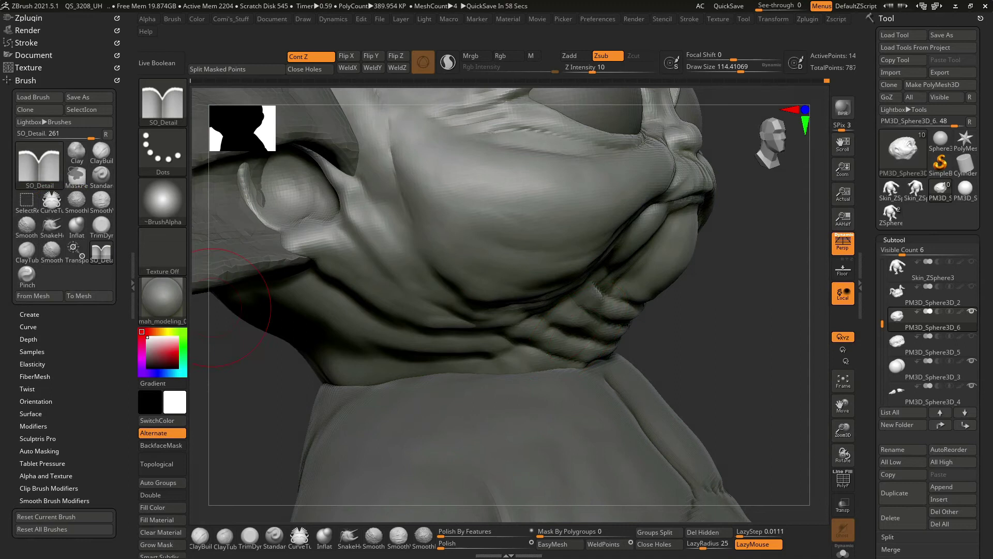
mouse_move(460, 300)
right_down()
mouse_move(718, 347)
mouse_move(749, 317)
mouse_move(314, 166)
right_up()
right_drag(380, 200, 383, 241)
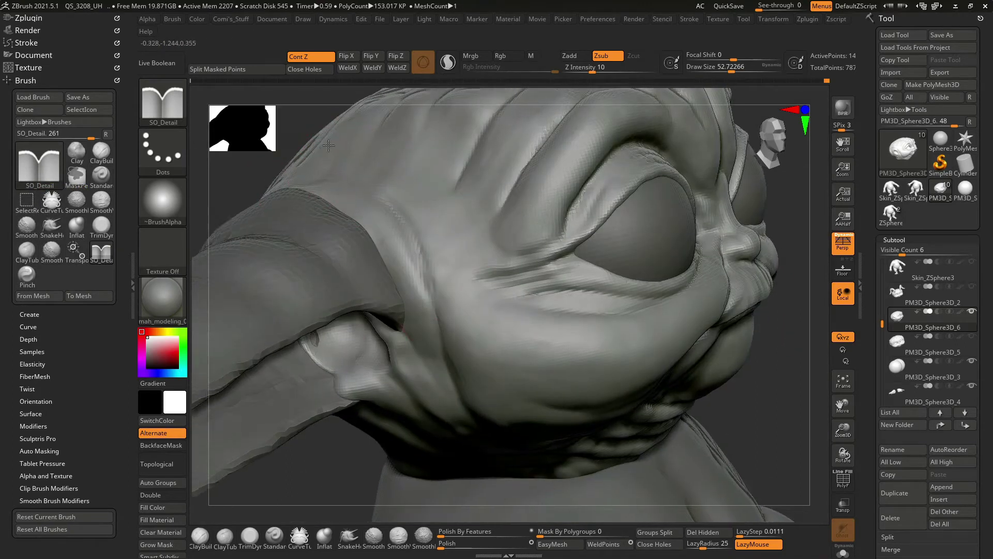
Return to ClayBuildup and reframe the whole head before moving in on the face.
key(b)
key(c)
key(b)
right_drag(300, 221, 338, 251)
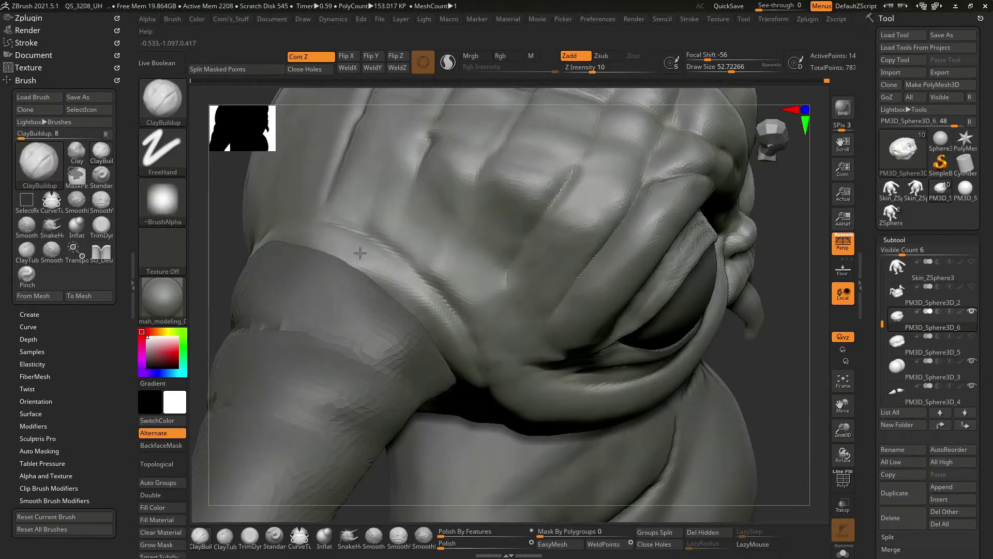
key(f)
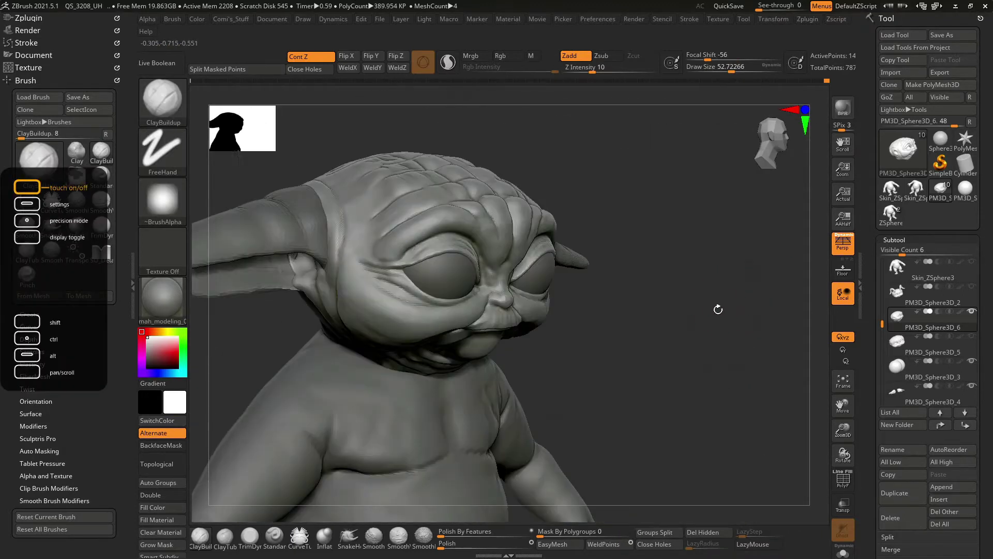
mouse_move(725, 303)
right_down()
mouse_move(725, 401)
mouse_move(703, 370)
right_up()
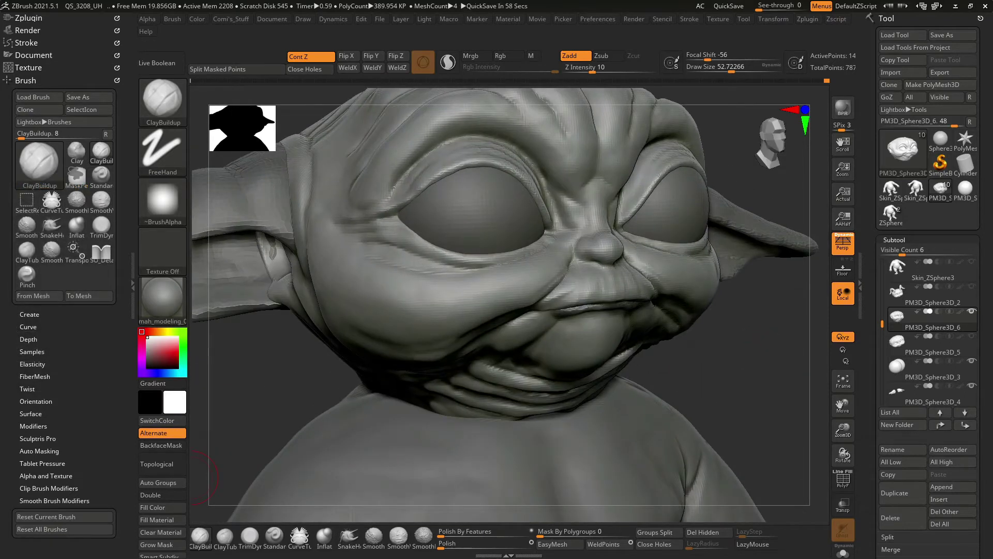
Puff out the cheek beside the mouth with the Inflat brush, enlarging it.
mouse_move(191, 476)
right_down()
mouse_move(607, 314)
mouse_move(610, 288)
right_up()
key(b)
key(s)
key(h)
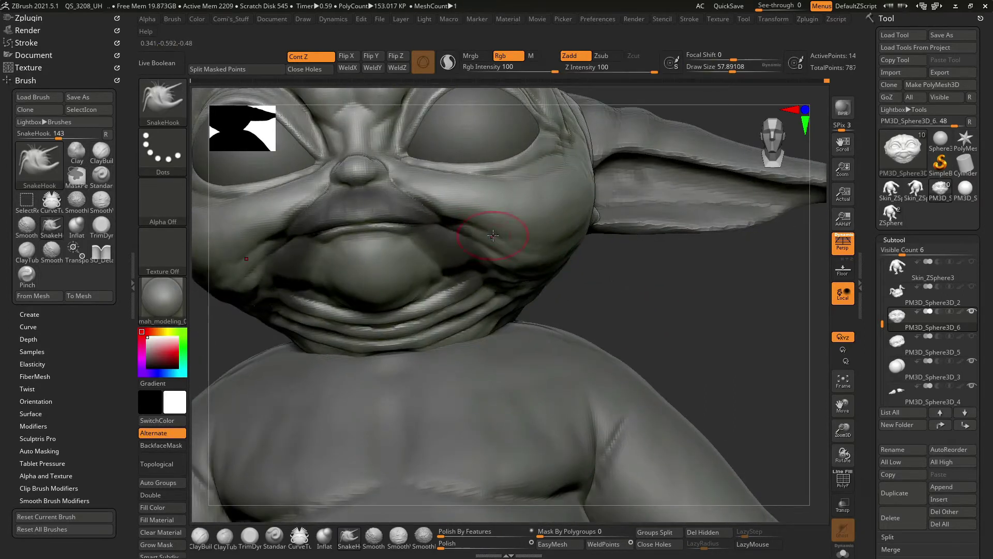
key(b)
key(i)
key(n)
mouse_move(493, 236)
right_down()
mouse_move(469, 222)
mouse_move(672, 224)
right_up()
key(space)
key(ctrl)
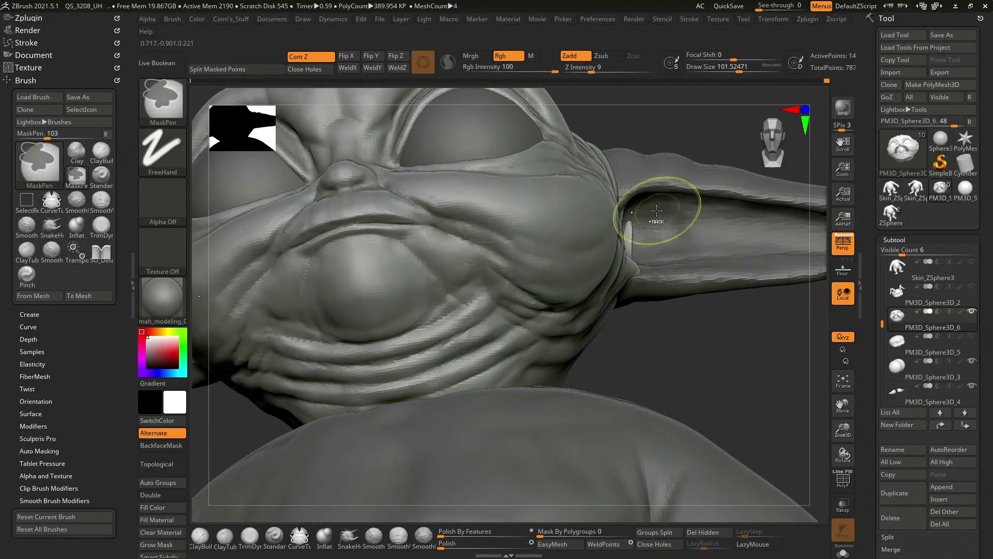
Compare lip states in the Undo History, undo, and inflate the bulge above the lip.
click(828, 81)
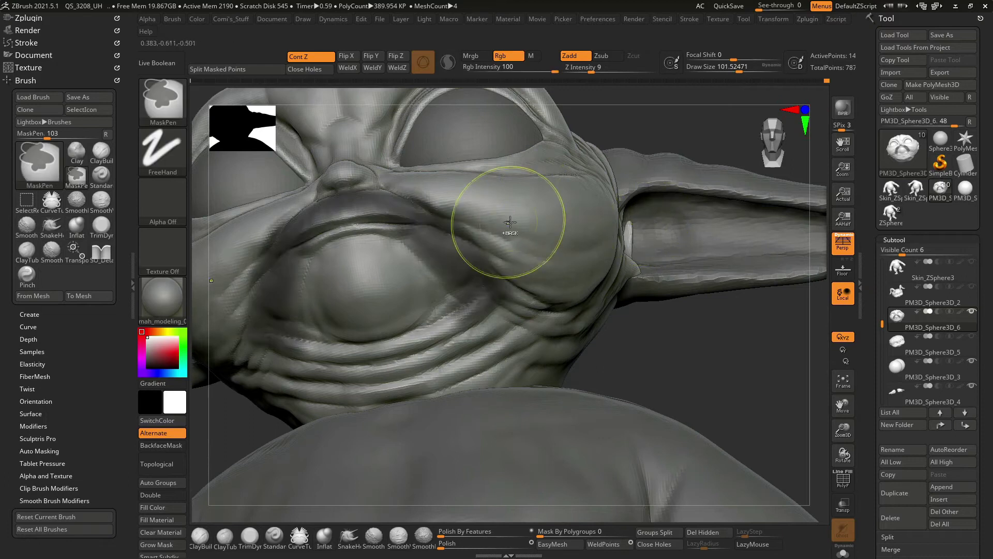
click(828, 81)
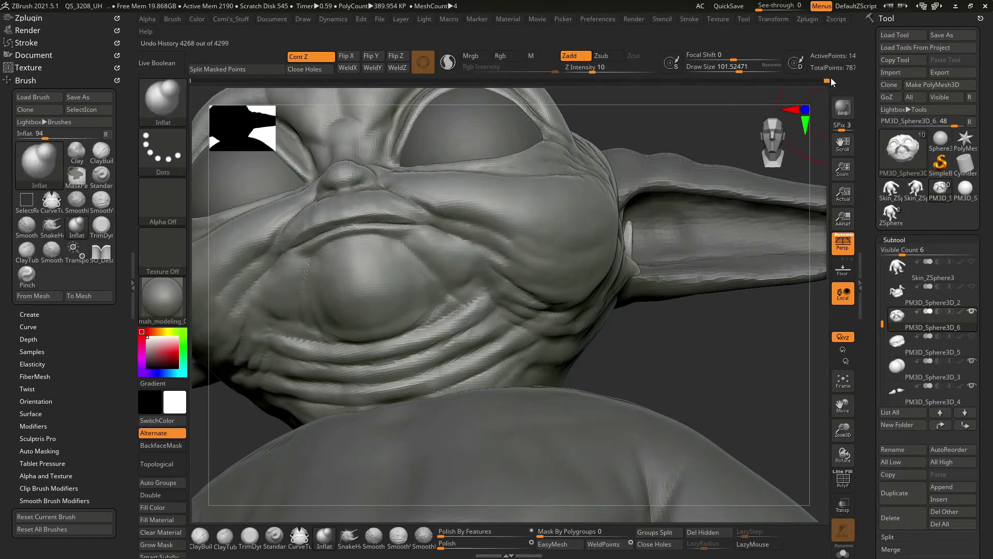
click(828, 81)
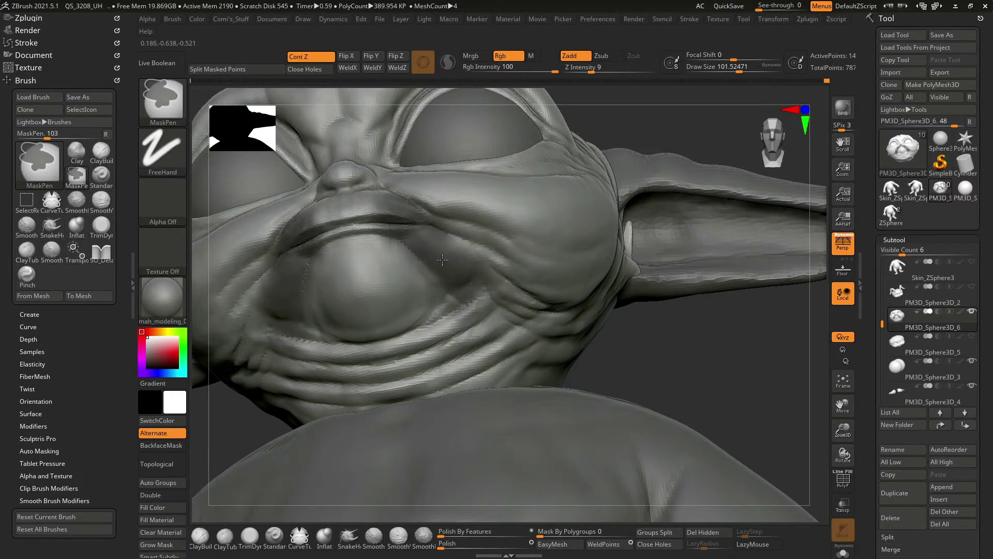
key(ctrl+z)
mouse_move(525, 210)
mouse_down()
mouse_move(656, 339)
mouse_move(452, 231)
mouse_move(453, 219)
mouse_move(709, 301)
mouse_move(652, 323)
mouse_up()
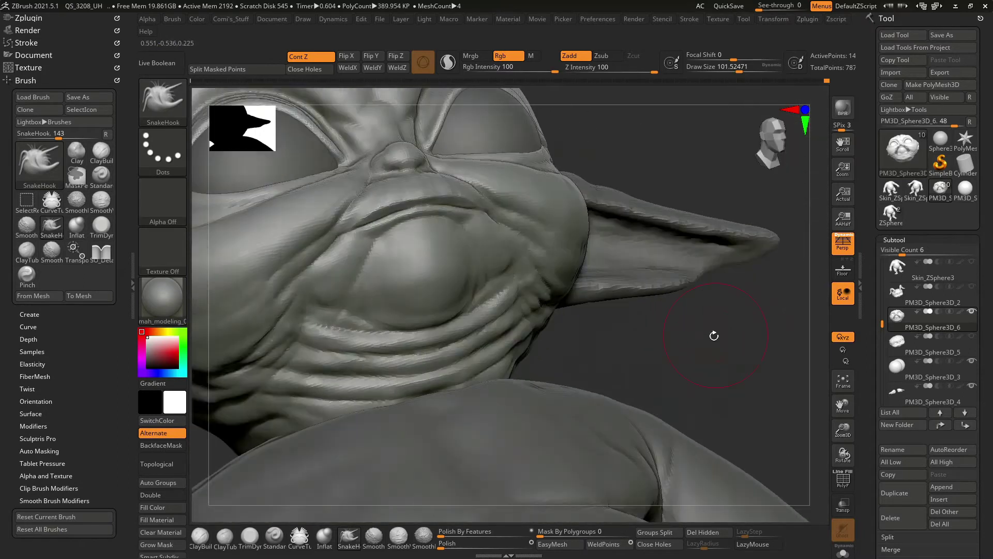
Reduce the brush size and work the cheek from a profile angle.
drag(485, 240, 711, 310)
key(space)
mouse_move(455, 314)
mouse_down()
mouse_move(466, 310)
mouse_move(445, 310)
mouse_up()
key(space)
drag(403, 248, 489, 220)
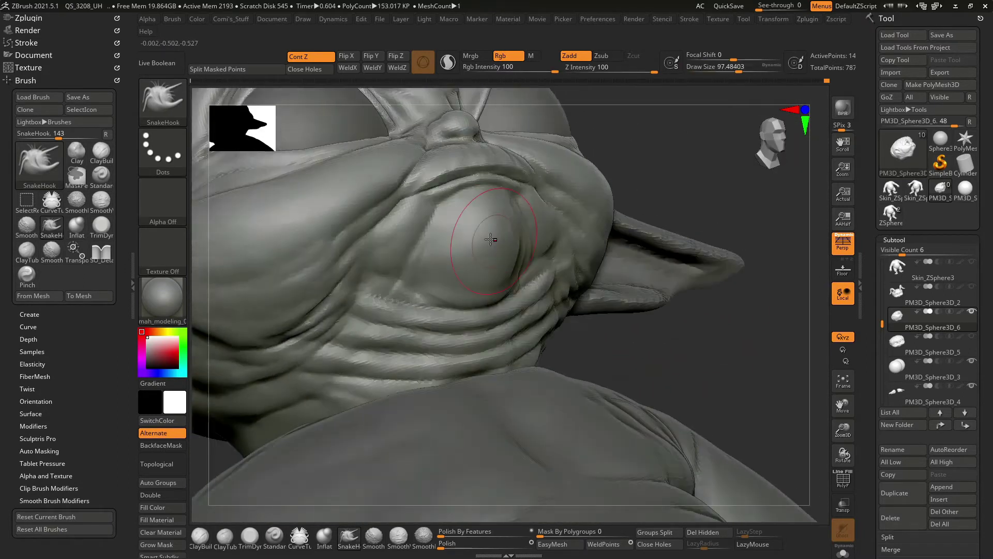
scroll(466, 212, up, 5)
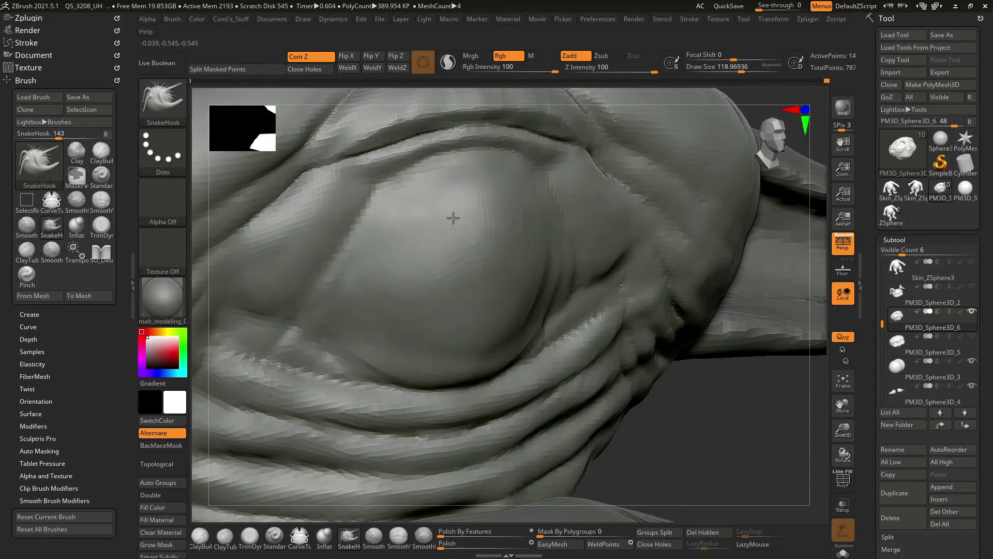
right_drag(524, 228, 500, 189)
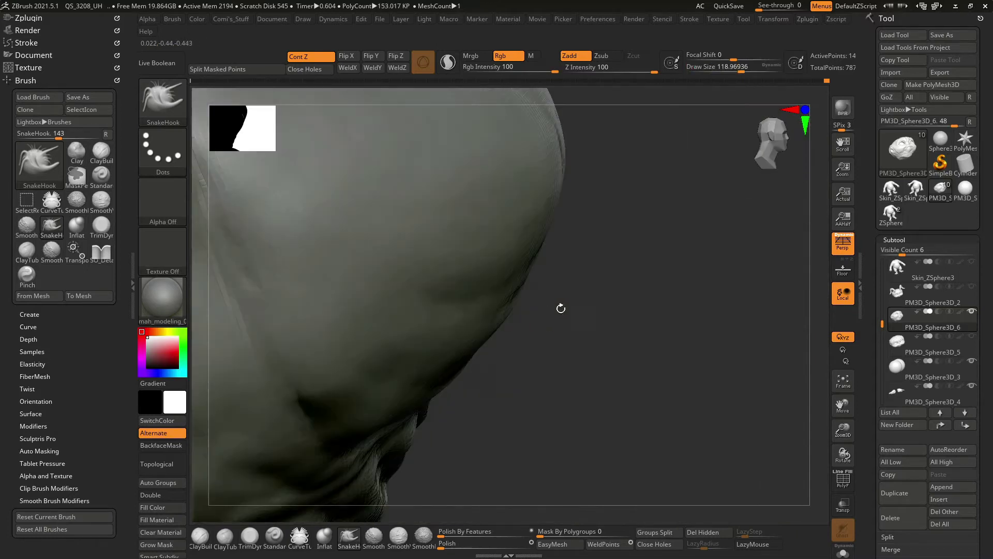
scroll(562, 308, down, 5)
Orbit around the cheek and mouth corner to review the reshaped bulge.
right_drag(712, 263, 720, 343)
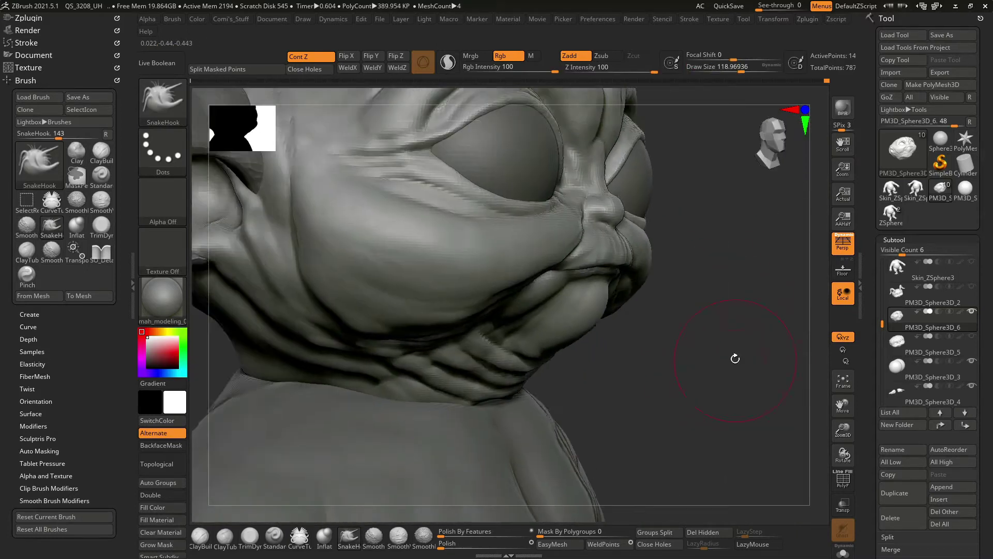
drag(366, 281, 460, 281)
mouse_move(460, 282)
right_down()
mouse_move(747, 326)
mouse_move(281, 237)
right_up()
right_drag(543, 233, 440, 311)
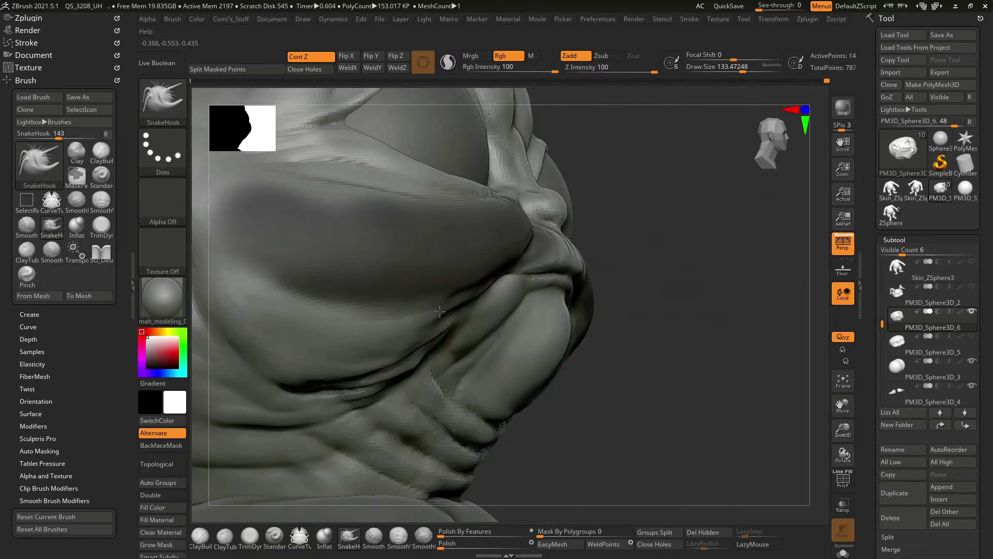
right_drag(717, 305, 345, 326)
right_drag(411, 303, 388, 297)
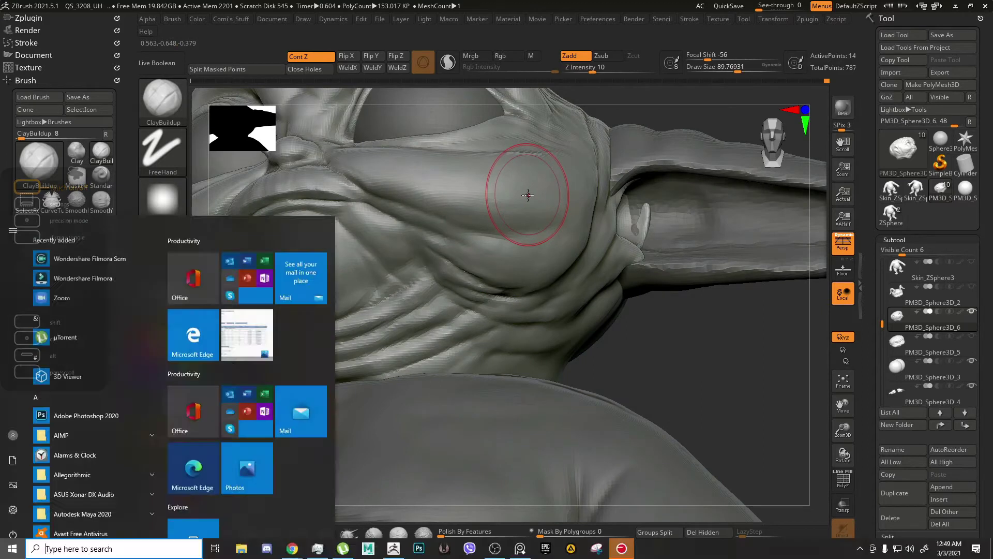
Open the quick brush palette, then collapse and reopen the right Tool tray.
right_drag(472, 223, 560, 308)
right_click(481, 197)
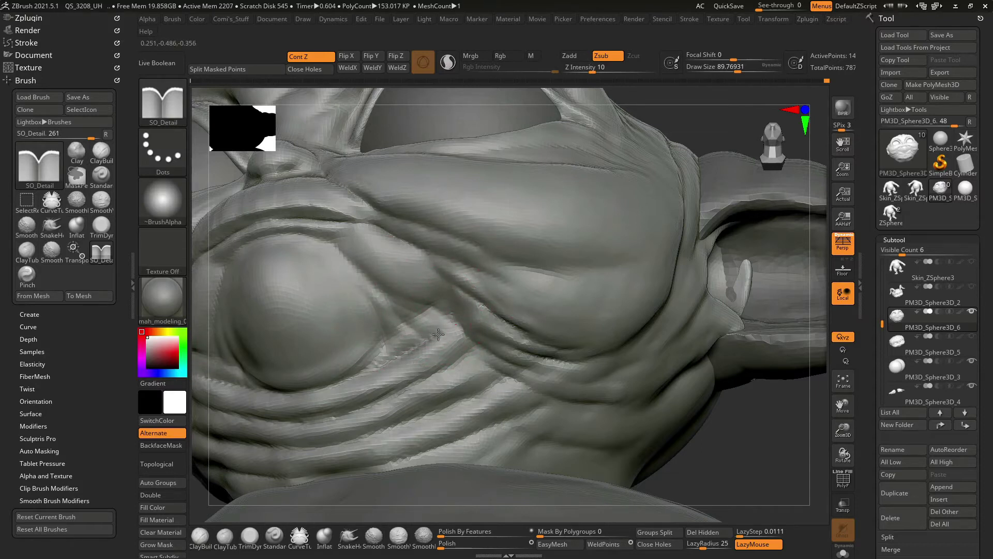
right_drag(425, 453, 505, 363)
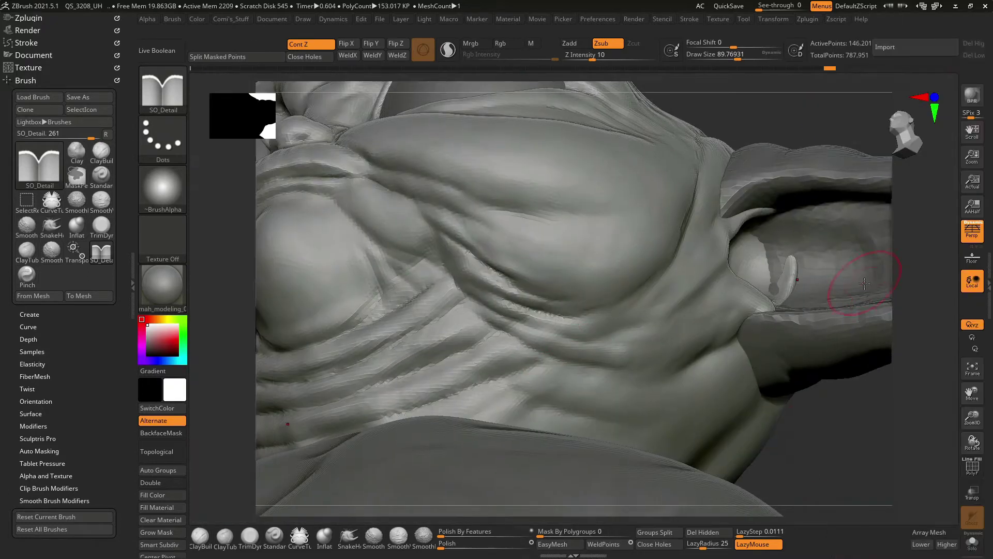
right_drag(756, 448, 834, 434)
double_click(989, 284)
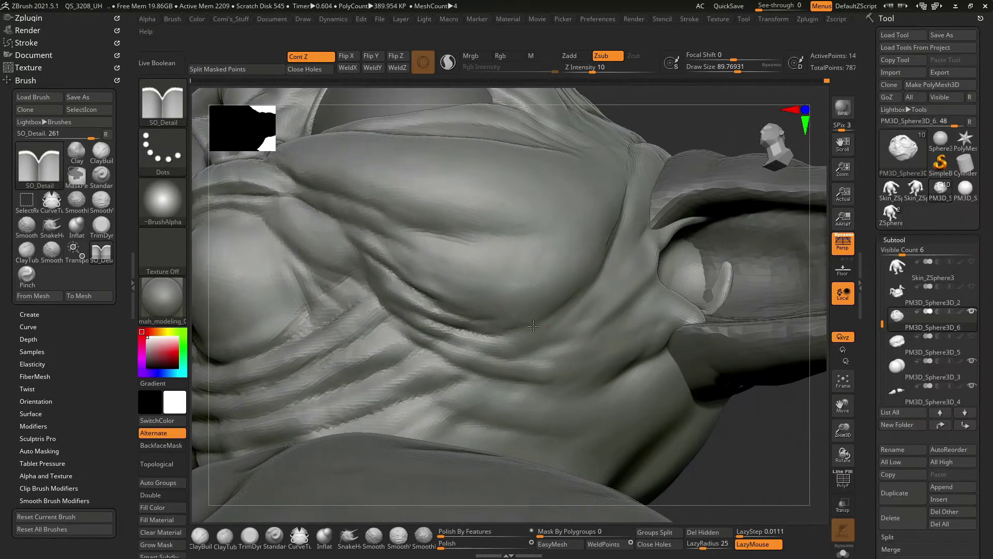
right_drag(738, 436, 667, 359)
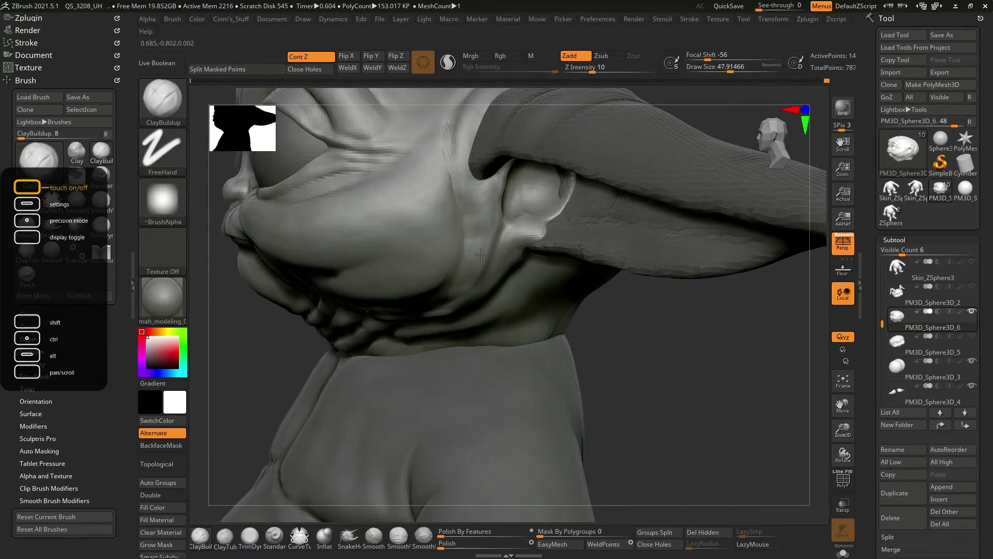
Orbit the head around the cheek, ear and underside, then move in on the forehead.
right_drag(481, 254, 696, 359)
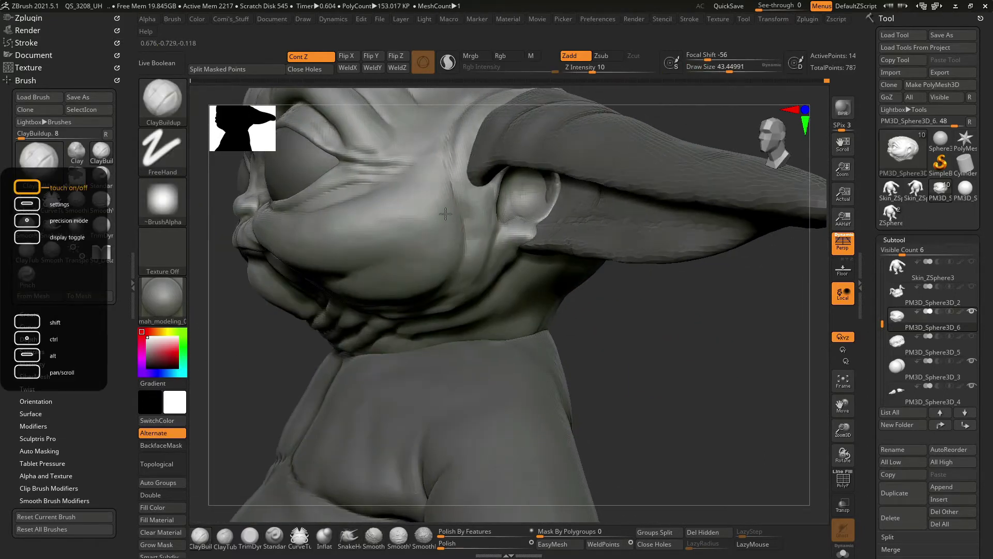
mouse_move(447, 252)
right_down()
mouse_move(483, 248)
mouse_move(467, 322)
right_up()
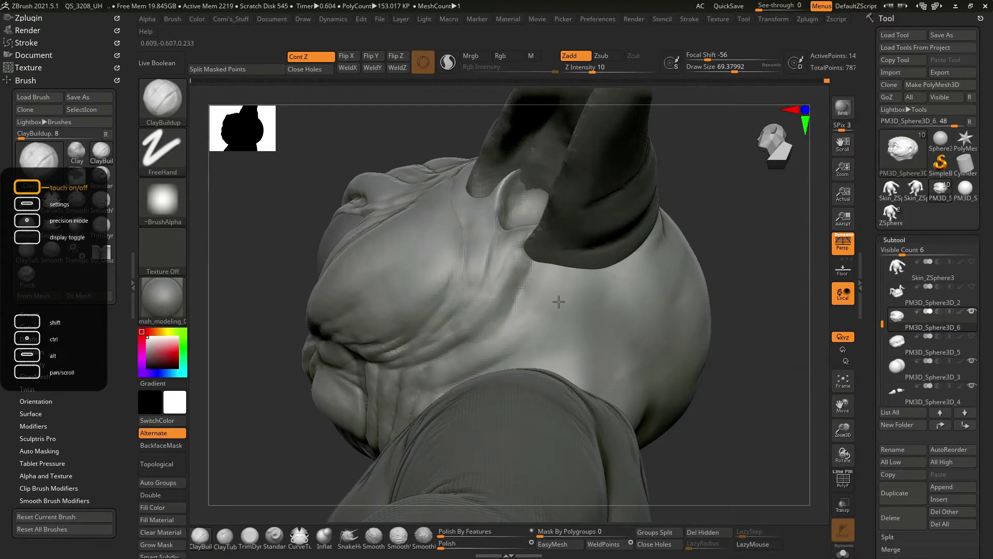
right_drag(559, 301, 567, 269)
mouse_move(559, 317)
right_down()
mouse_move(421, 288)
mouse_move(599, 415)
mouse_move(591, 369)
mouse_move(532, 222)
mouse_move(743, 325)
mouse_move(571, 147)
right_up()
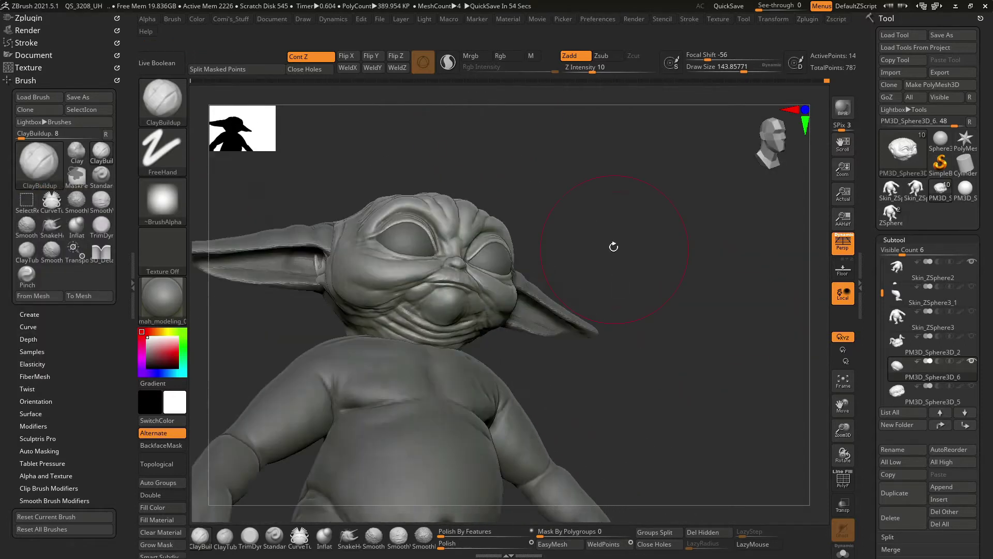
right_drag(564, 402, 463, 244)
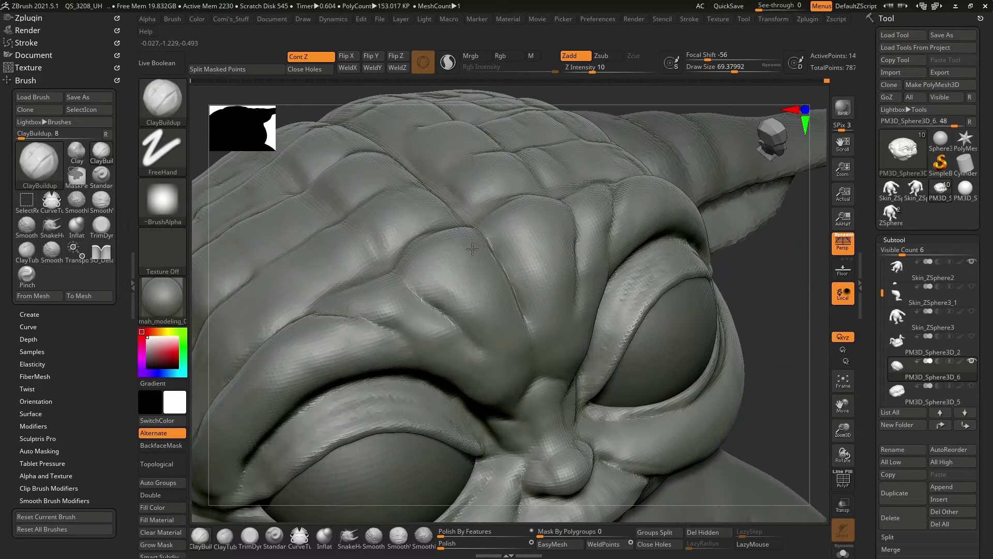
Select SnakeHook from the brush list and enlarge it while framing the eye and brow.
right_drag(506, 296, 669, 293)
click(52, 225)
right_drag(651, 260, 477, 167)
mouse_move(477, 244)
right_down()
mouse_move(456, 255)
mouse_move(446, 170)
right_up()
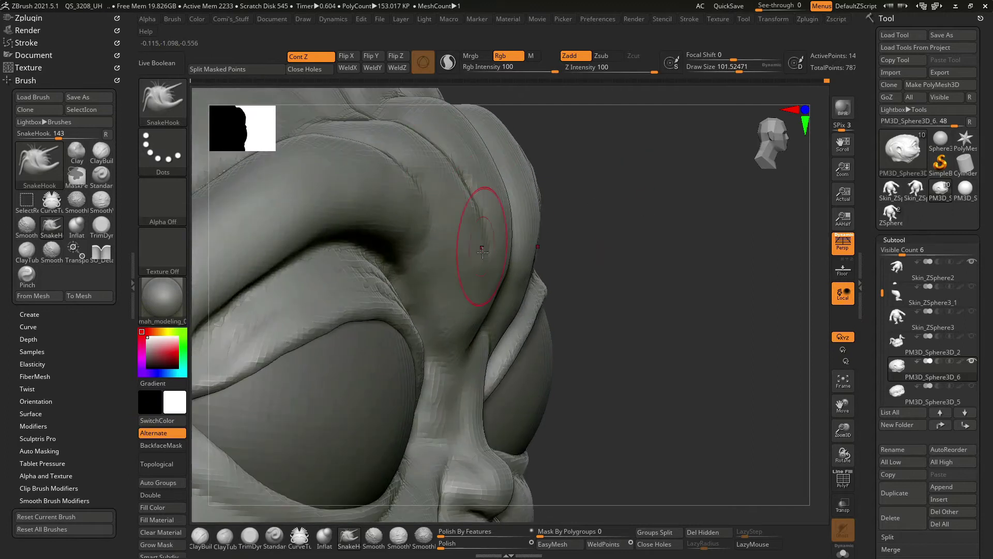
key(space)
mouse_move(506, 348)
right_down()
mouse_move(583, 175)
mouse_move(666, 249)
mouse_move(723, 271)
mouse_move(369, 275)
right_up()
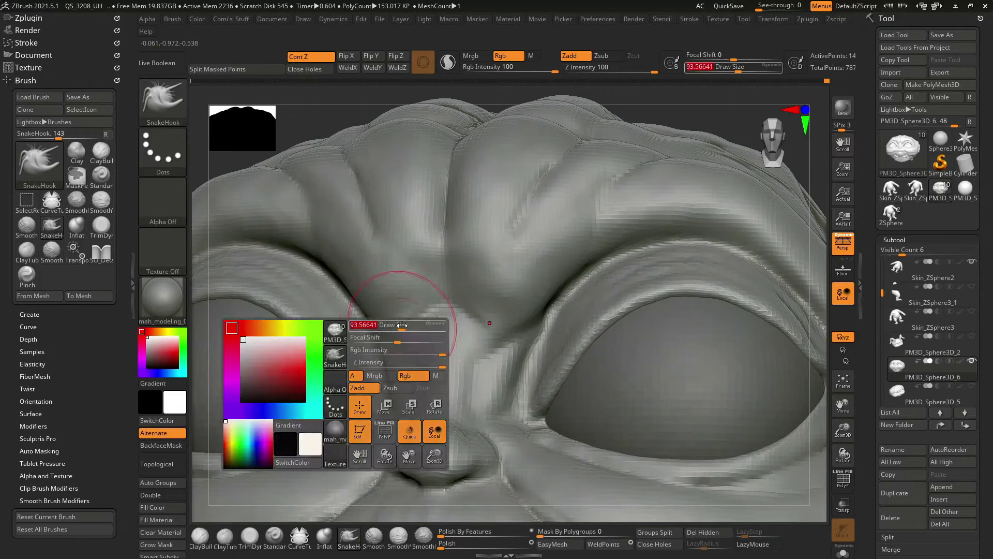
right_drag(398, 331, 510, 250)
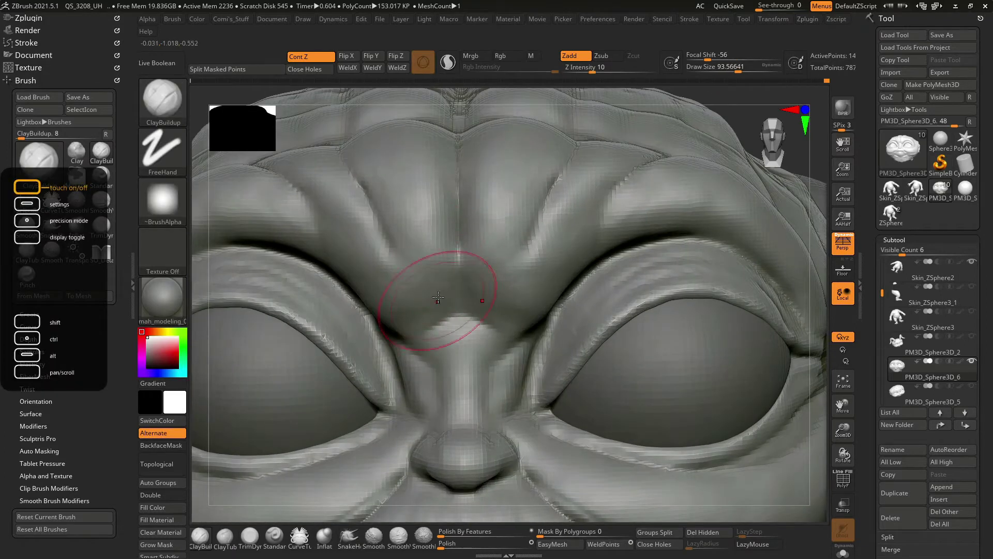
Shrink the brush and build up the left brow ridge from several angles.
key(space)
drag(451, 263, 441, 263)
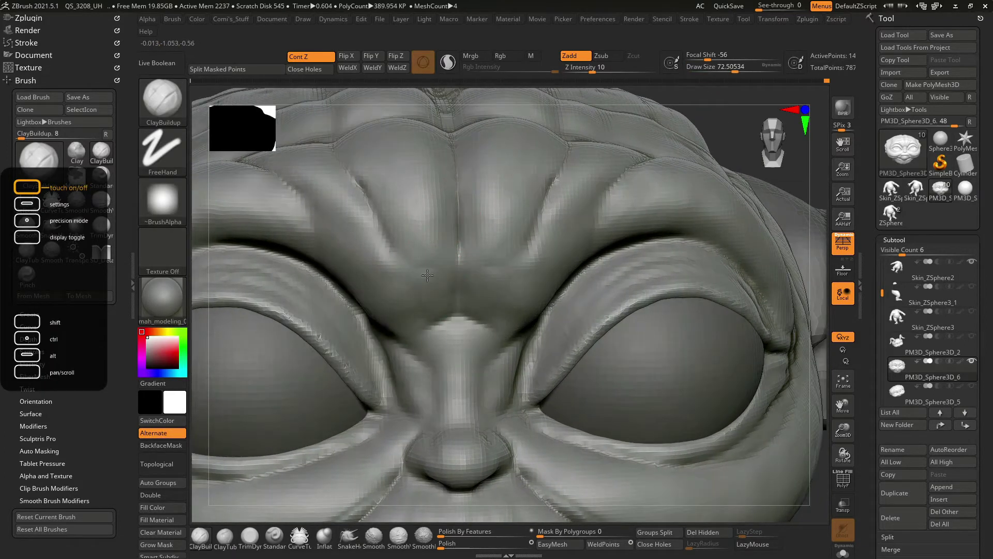
right_drag(434, 200, 421, 233)
mouse_move(720, 306)
right_down()
mouse_move(522, 278)
mouse_move(523, 292)
right_up()
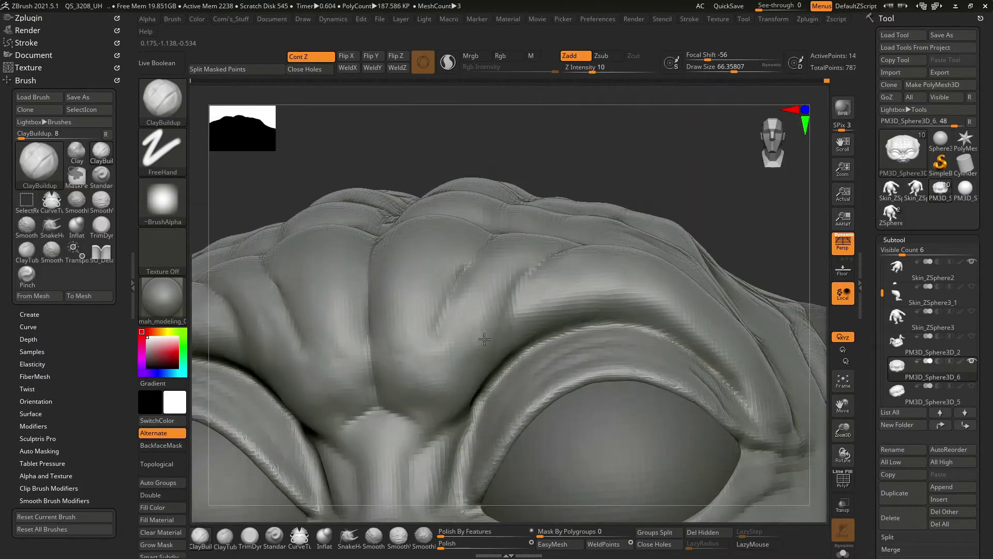
mouse_move(656, 178)
right_down()
mouse_move(421, 317)
mouse_move(517, 233)
mouse_move(643, 166)
mouse_move(607, 219)
mouse_move(572, 245)
right_up()
Switch to SnakeHook and zoom in where the cheek meets the ear.
key(b)
key(s)
key(h)
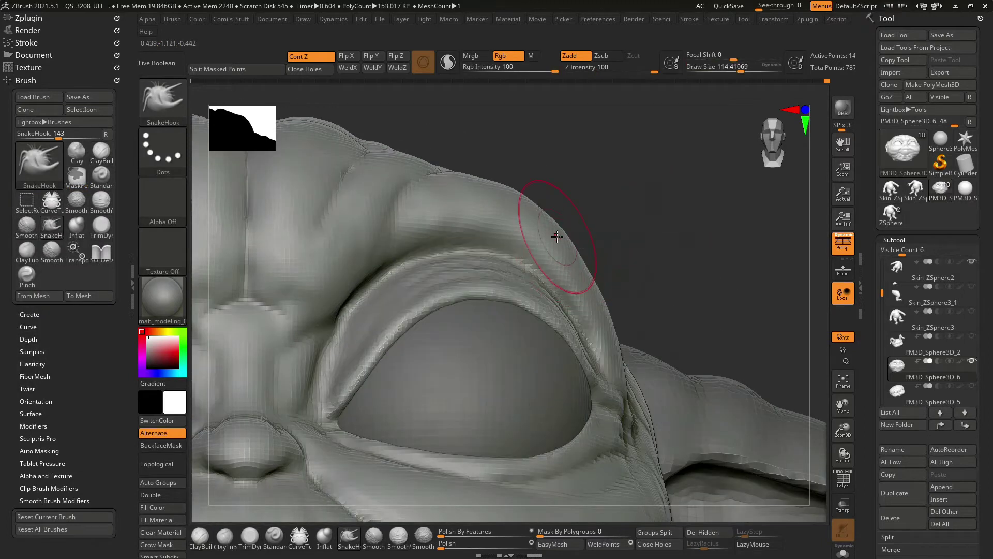
key(f)
mouse_move(650, 195)
right_down()
mouse_move(685, 191)
mouse_move(631, 271)
mouse_move(638, 215)
mouse_move(623, 215)
mouse_move(571, 324)
mouse_move(599, 344)
mouse_move(527, 211)
right_up()
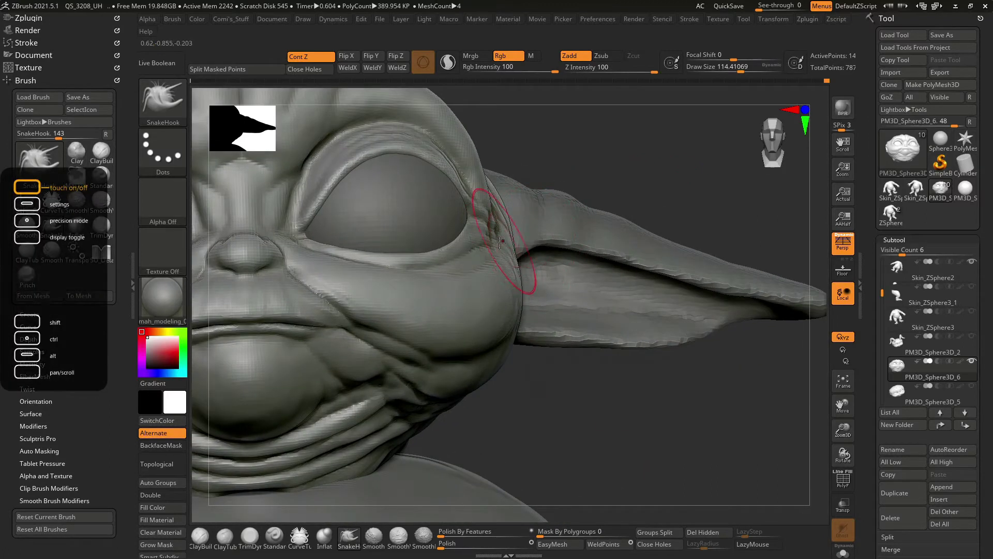
mouse_move(506, 262)
right_down()
mouse_move(528, 316)
mouse_move(486, 264)
mouse_move(487, 243)
mouse_move(528, 279)
mouse_move(696, 361)
mouse_move(697, 304)
mouse_move(687, 359)
mouse_move(531, 269)
mouse_move(676, 159)
mouse_move(683, 218)
mouse_move(521, 249)
right_up()
key(space)
key(space)
Switch to ClayBuildup and open its brush settings while orbiting past the ear.
right_drag(709, 257, 310, 309)
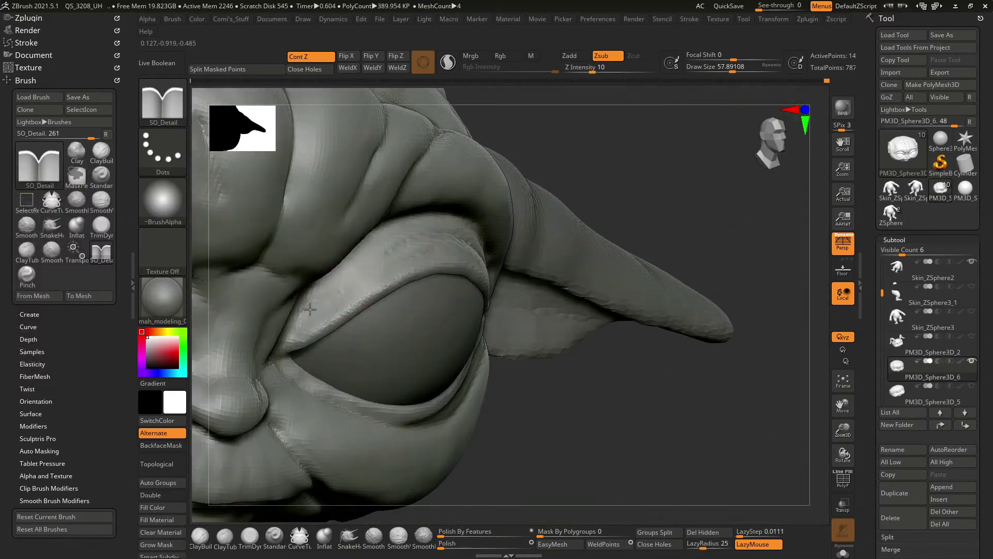
mouse_move(622, 140)
right_down()
mouse_move(642, 215)
mouse_move(628, 193)
mouse_move(709, 263)
mouse_move(392, 271)
right_up()
key(b)
key(c)
key(b)
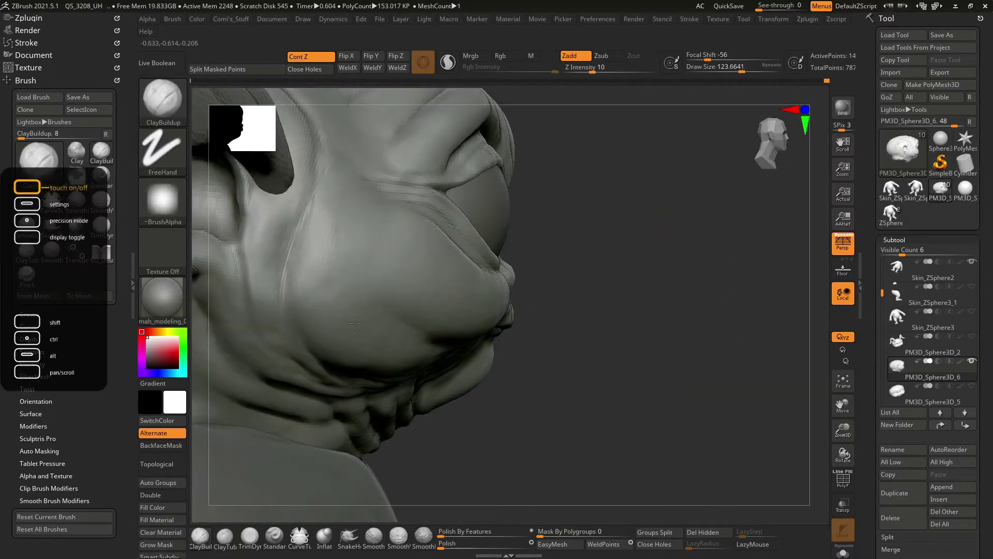
right_drag(322, 258, 336, 338)
key(space)
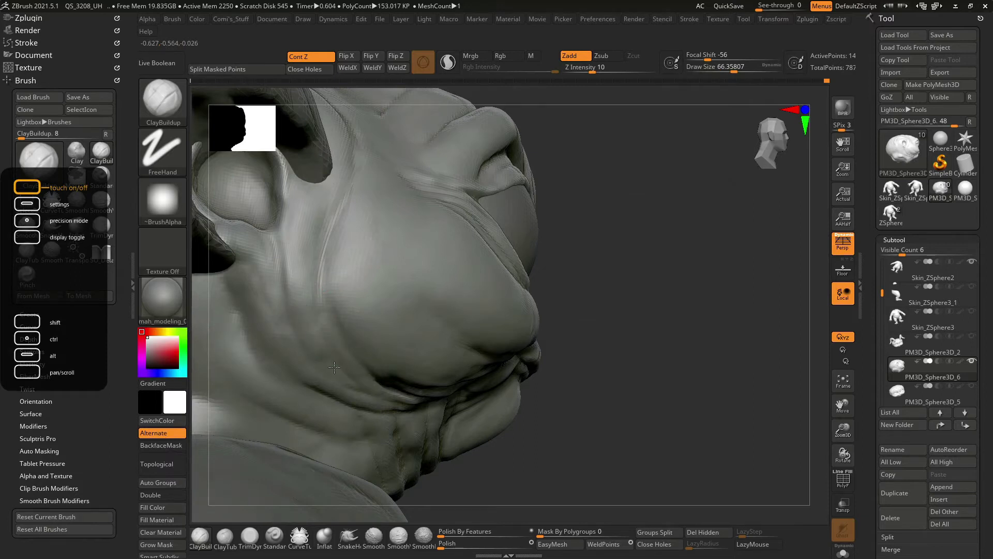
Fill out the jowl along the side of the face, masking where needed.
right_drag(334, 367, 636, 232)
right_drag(284, 258, 532, 268)
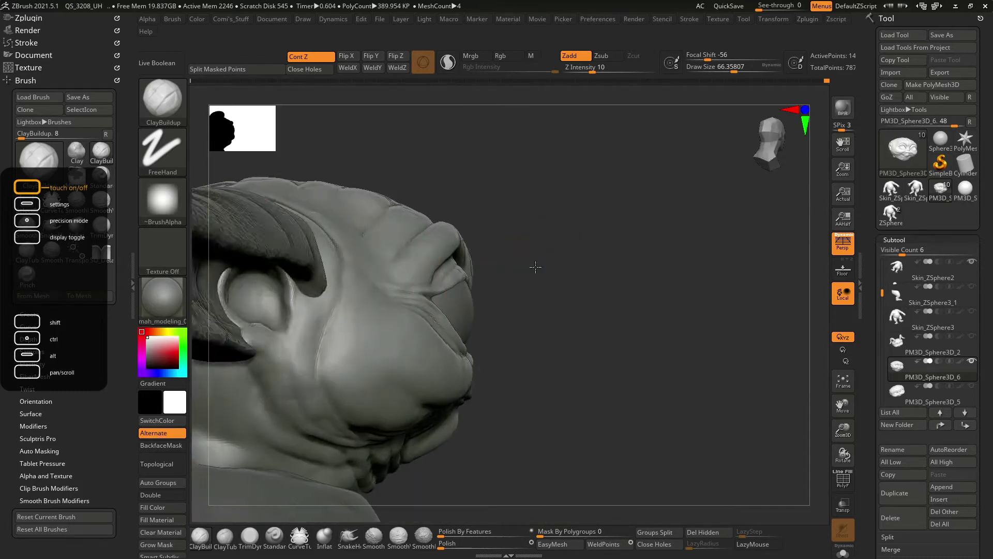
key(ctrl)
mouse_move(297, 335)
right_down()
mouse_move(627, 206)
mouse_move(395, 315)
mouse_move(636, 281)
mouse_move(628, 210)
mouse_move(597, 219)
mouse_move(648, 211)
right_up()
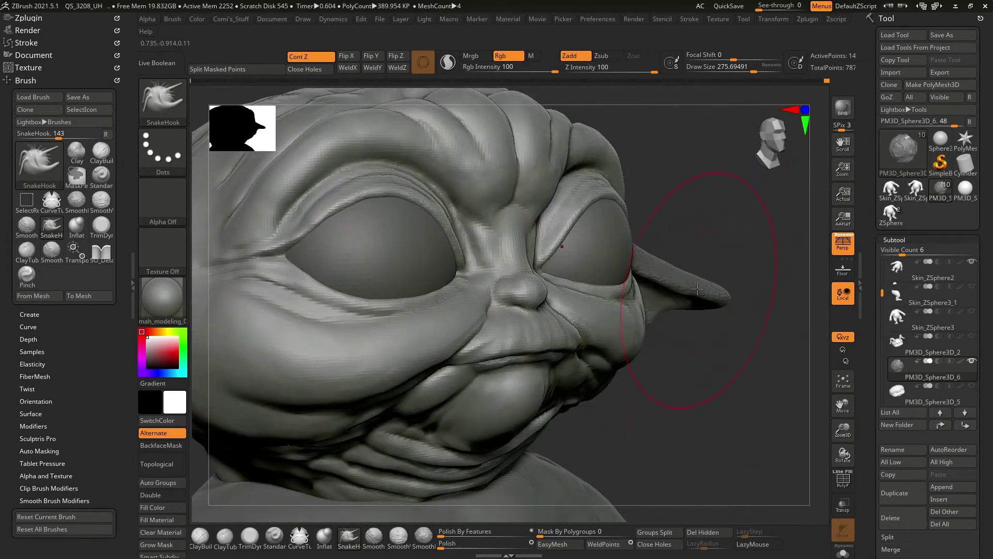
mouse_move(675, 264)
ctrl+right_down()
mouse_move(624, 310)
mouse_move(628, 324)
mouse_move(675, 348)
mouse_move(661, 326)
mouse_move(639, 337)
ctrl+right_up()
mouse_move(607, 385)
right_down()
mouse_move(623, 370)
mouse_move(605, 356)
mouse_move(579, 361)
mouse_move(696, 405)
mouse_move(667, 350)
mouse_move(569, 331)
right_up()
Enlarge the brush through the quick palette and pull broadly at the ear base.
right_click(592, 360)
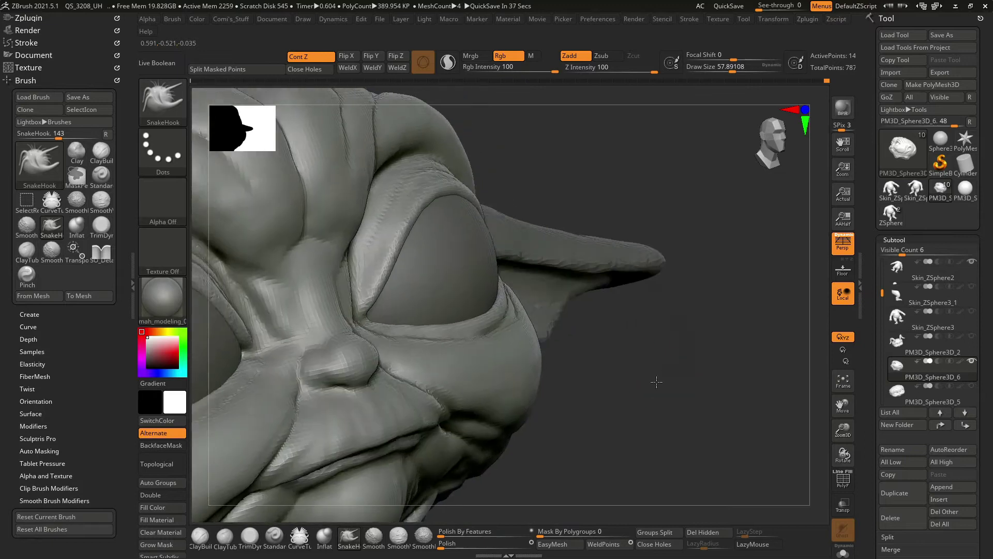
right_click(535, 327)
drag(523, 326, 535, 326)
right_drag(535, 326, 496, 326)
right_click(478, 327)
drag(479, 327, 490, 326)
mouse_move(495, 329)
right_down()
mouse_move(517, 310)
mouse_move(550, 393)
mouse_move(677, 403)
mouse_move(634, 319)
mouse_move(714, 315)
mouse_move(693, 310)
mouse_move(715, 307)
mouse_move(667, 275)
right_up()
Select the ear subtool PM3D_Sphere3D_4 and move it into place beside the head.
alt+click(663, 278)
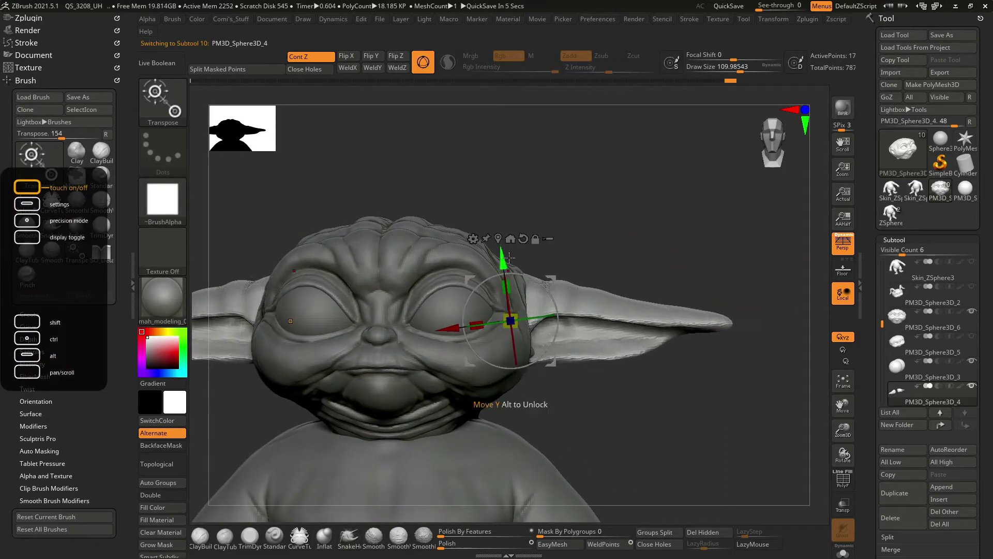
right_drag(509, 257, 587, 274)
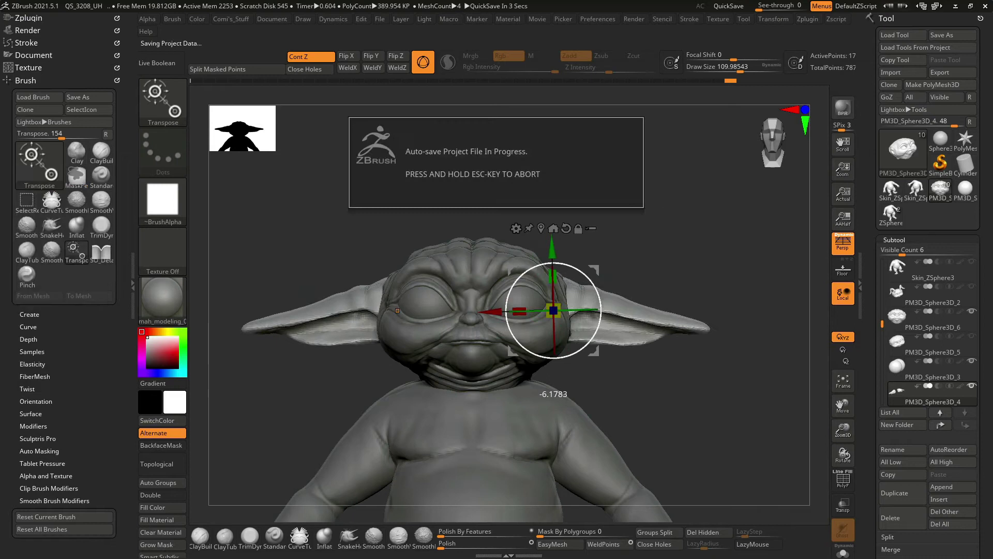
mouse_move(613, 311)
ctrl+right_down()
mouse_move(613, 284)
mouse_move(498, 306)
ctrl+right_up()
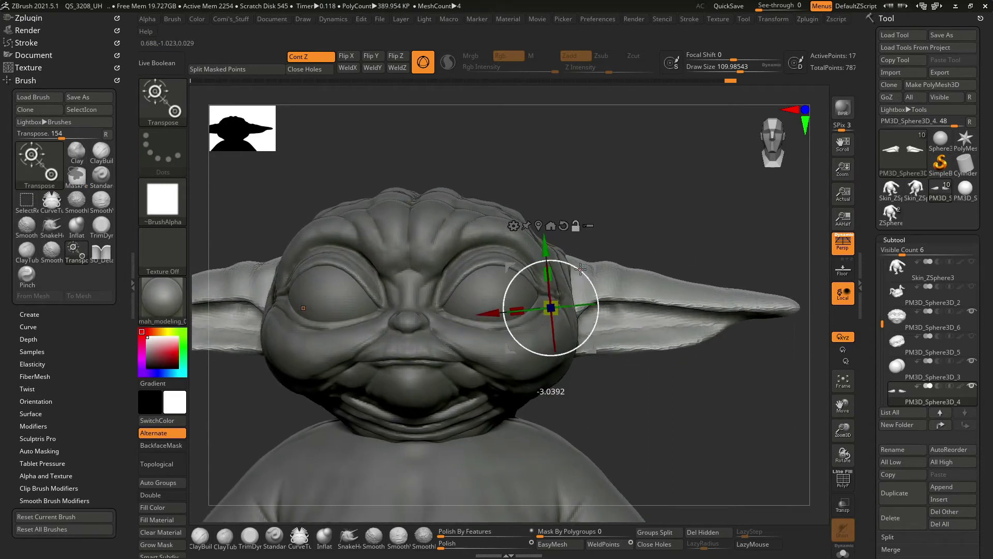
Switch to SnakeHook with a slightly larger brush and pull the ear's shape.
key(q)
key(b)
key(s)
key(h)
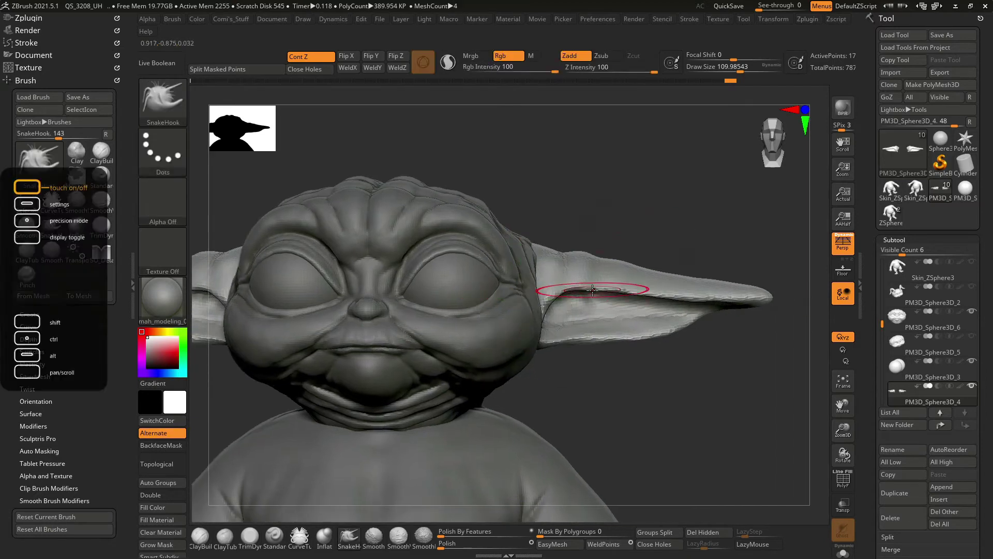
right_drag(624, 300, 642, 289)
key(space)
drag(597, 241, 600, 241)
right_drag(518, 269, 580, 262)
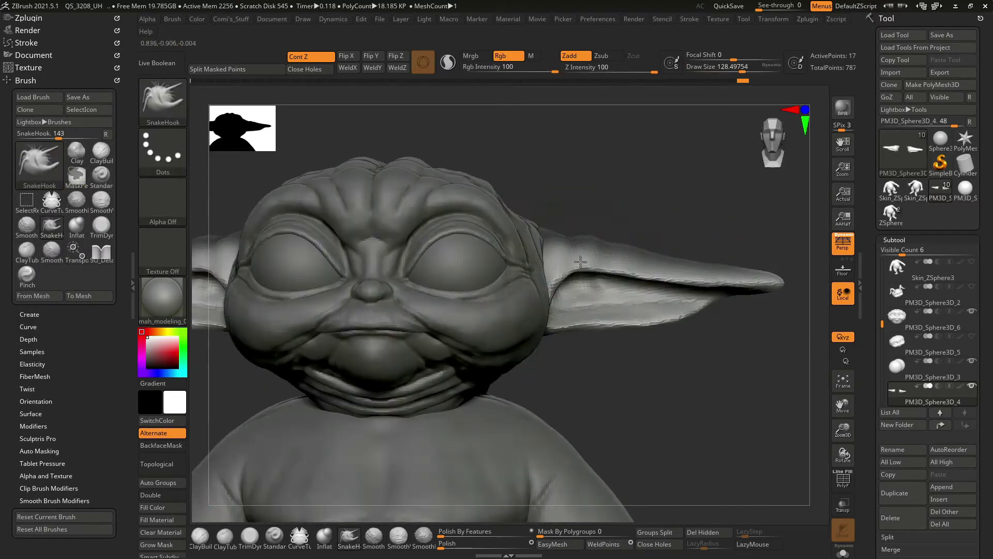
right_drag(699, 275, 649, 225)
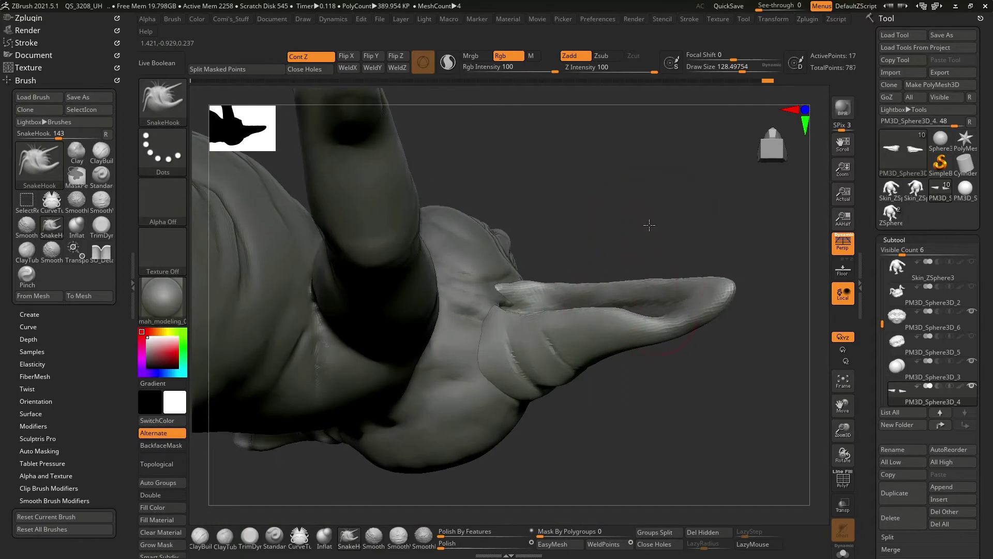
mouse_move(643, 278)
right_down()
mouse_move(569, 303)
mouse_move(596, 315)
right_up()
Transpose the ear, then pull its shape with SnakeHook at a smaller brush size.
key(w)
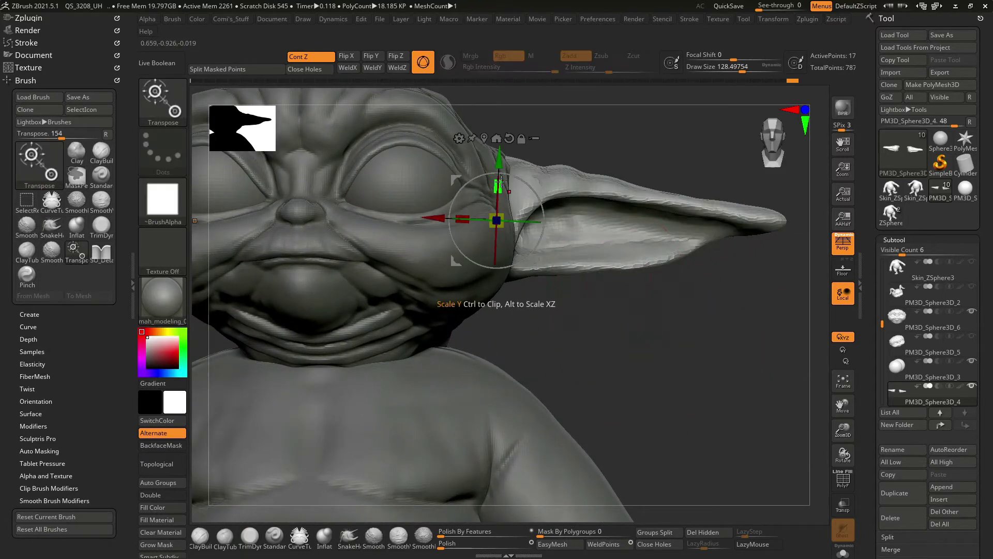
mouse_move(601, 131)
alt+right_down()
mouse_move(656, 166)
mouse_move(521, 300)
mouse_move(490, 304)
mouse_move(546, 300)
alt+right_up()
key(q)
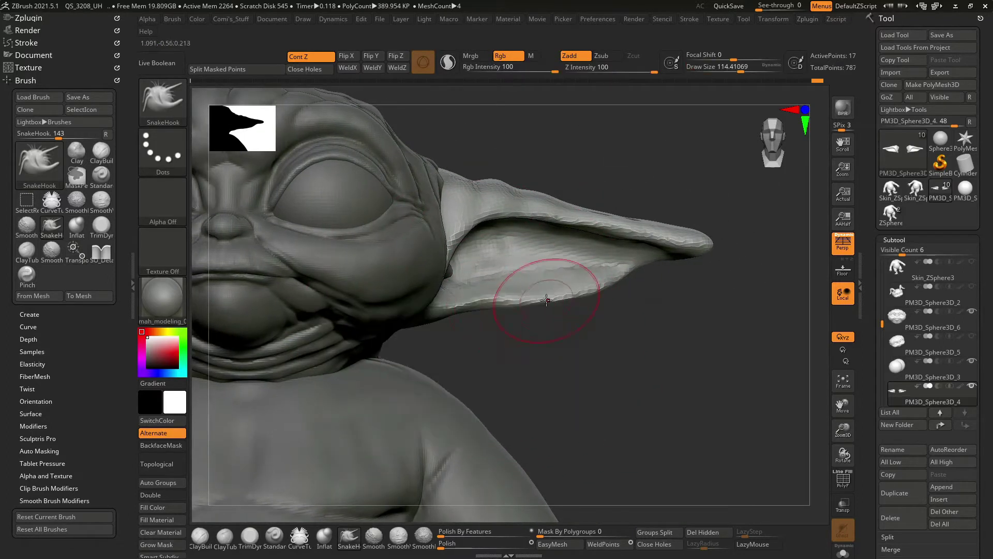
mouse_move(613, 287)
right_down()
mouse_move(569, 336)
mouse_move(649, 279)
right_up()
mouse_move(586, 277)
right_down()
mouse_move(638, 332)
mouse_move(625, 258)
right_up()
right_drag(692, 312, 620, 362)
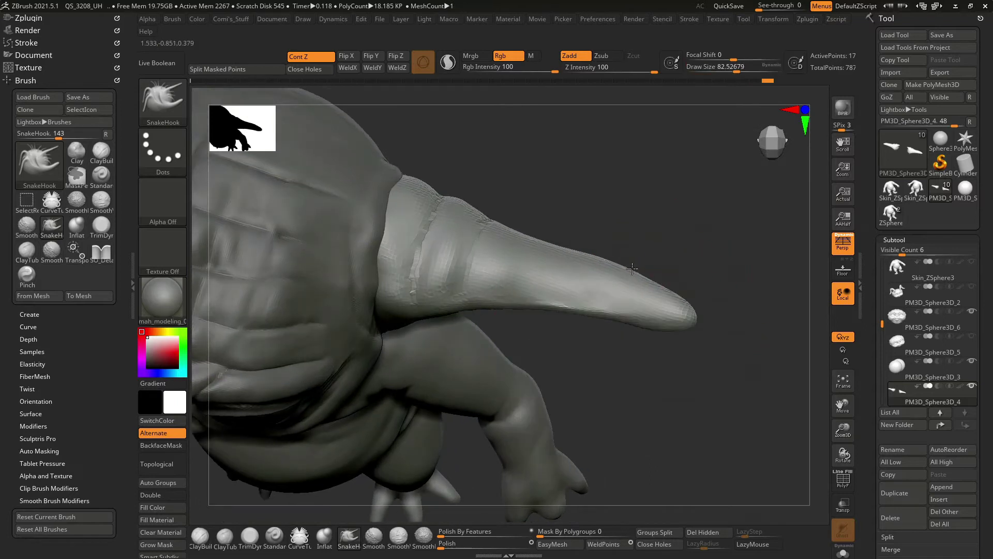
key(super)
key(Escape)
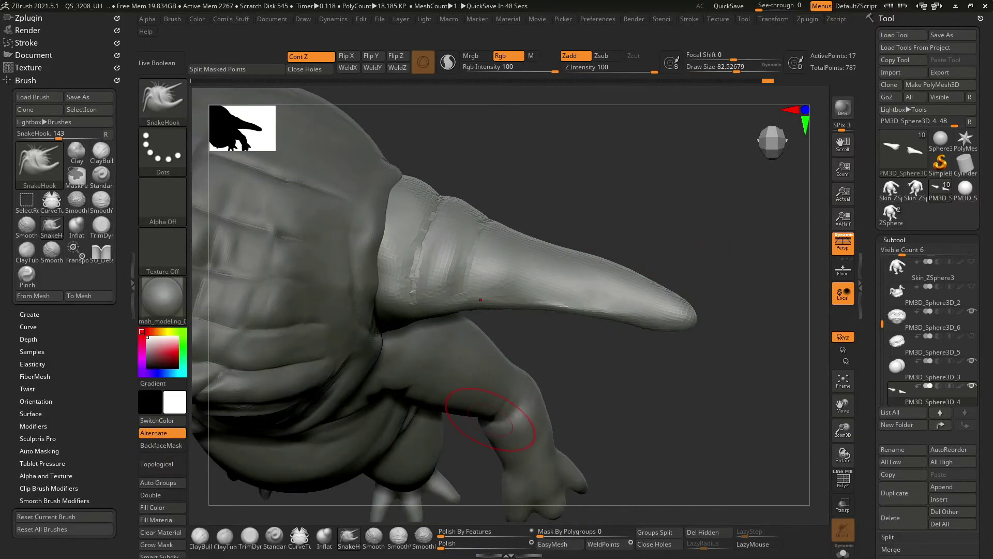
Puff up the ear's upper edge with Inflate and inspect it from new angles.
right_drag(481, 299, 340, 217)
key(shift)
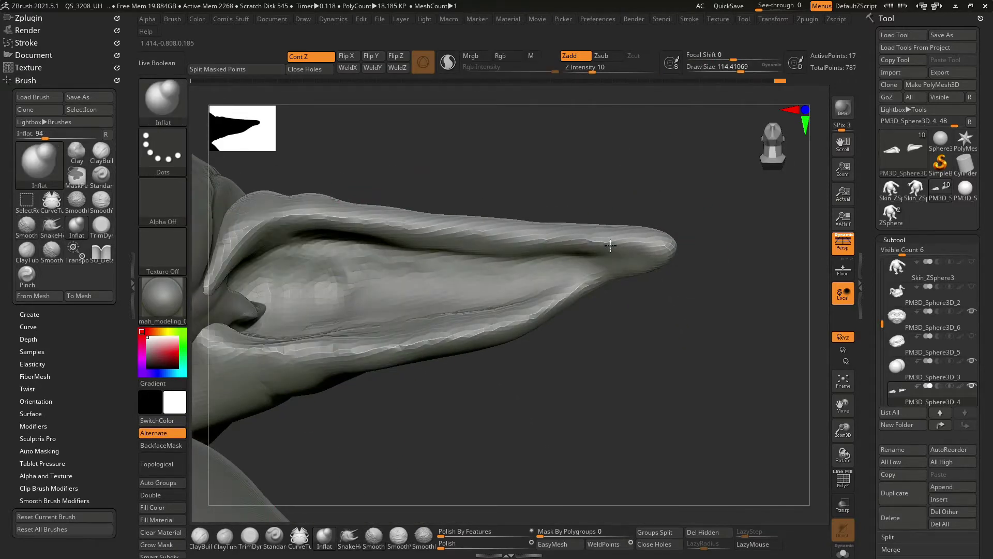
right_drag(610, 246, 412, 253)
mouse_move(438, 160)
right_down()
mouse_move(577, 209)
mouse_move(465, 288)
mouse_move(445, 403)
mouse_move(471, 427)
mouse_move(305, 310)
right_up()
mouse_move(492, 307)
right_down()
mouse_move(421, 310)
mouse_move(436, 368)
mouse_move(631, 394)
mouse_move(609, 282)
right_up()
Smooth the ear tip's surface with SnakeHook active and a reduced brush size.
key(b)
key(s)
key(h)
key(space)
drag(393, 304, 434, 304)
right_drag(398, 311, 415, 289)
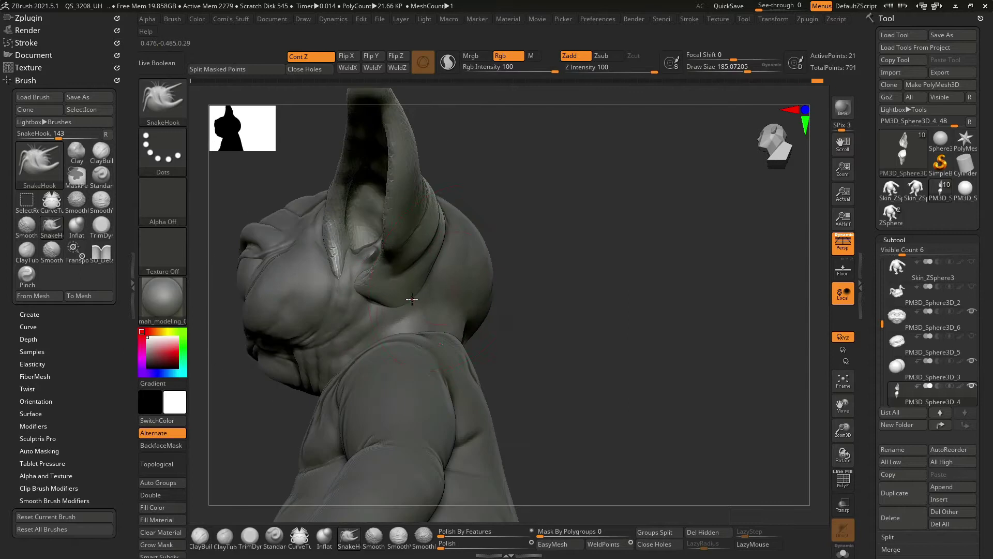
mouse_move(415, 222)
alt+right_down()
mouse_move(603, 262)
mouse_move(445, 293)
mouse_move(584, 253)
alt+right_up()
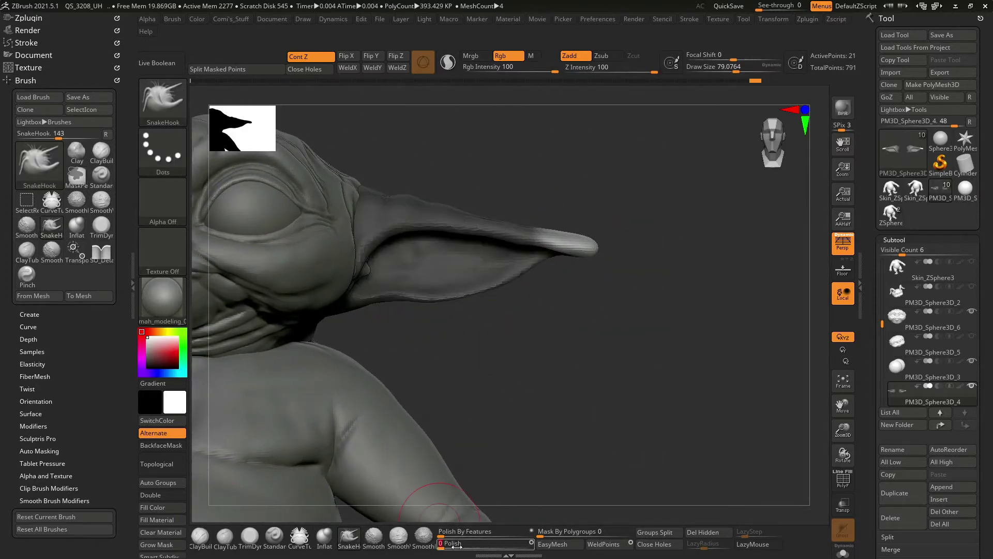
shift+right_drag(440, 505, 624, 242)
Frame the whole character and check both ears from a side-back view.
right_drag(557, 228, 688, 266)
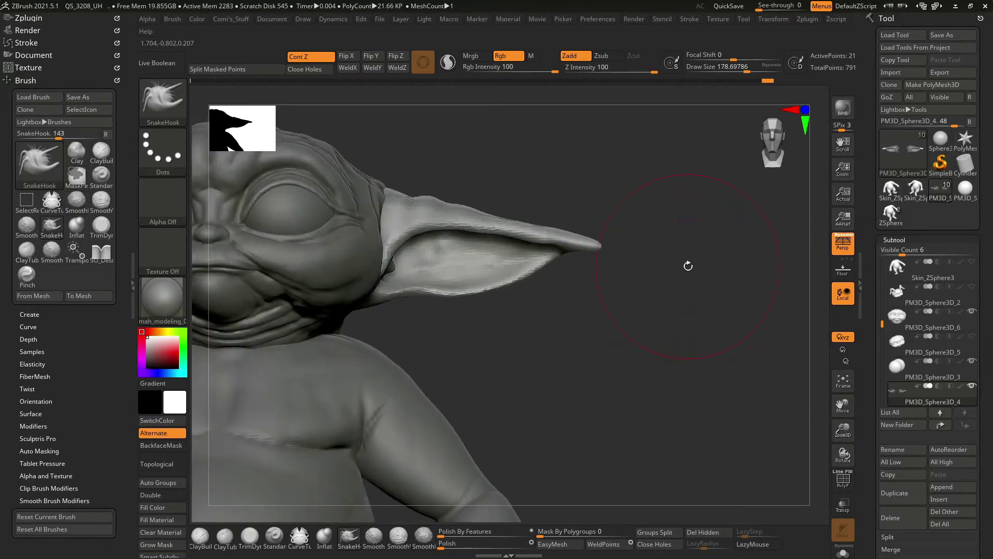
shift+right_drag(604, 246, 704, 288)
key(space)
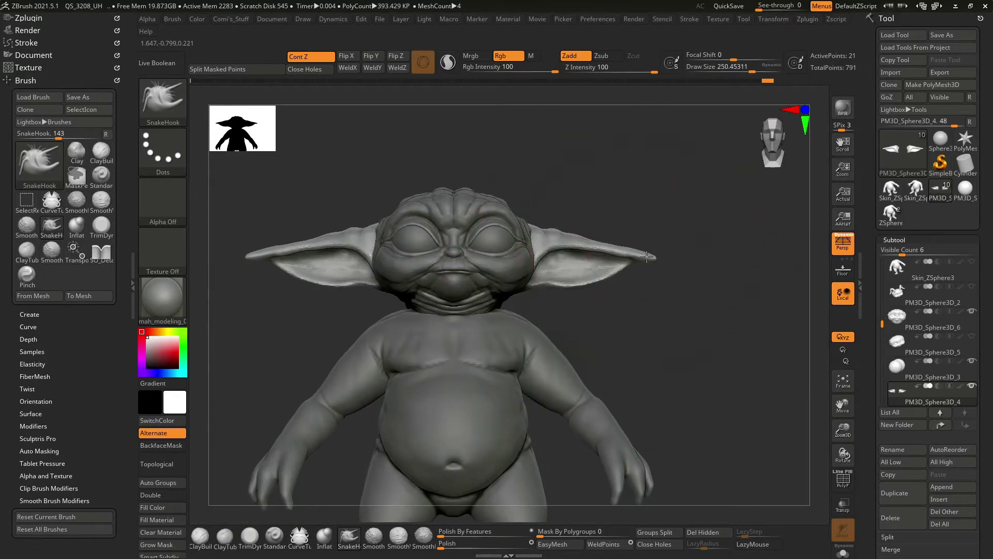
right_drag(657, 258, 502, 299)
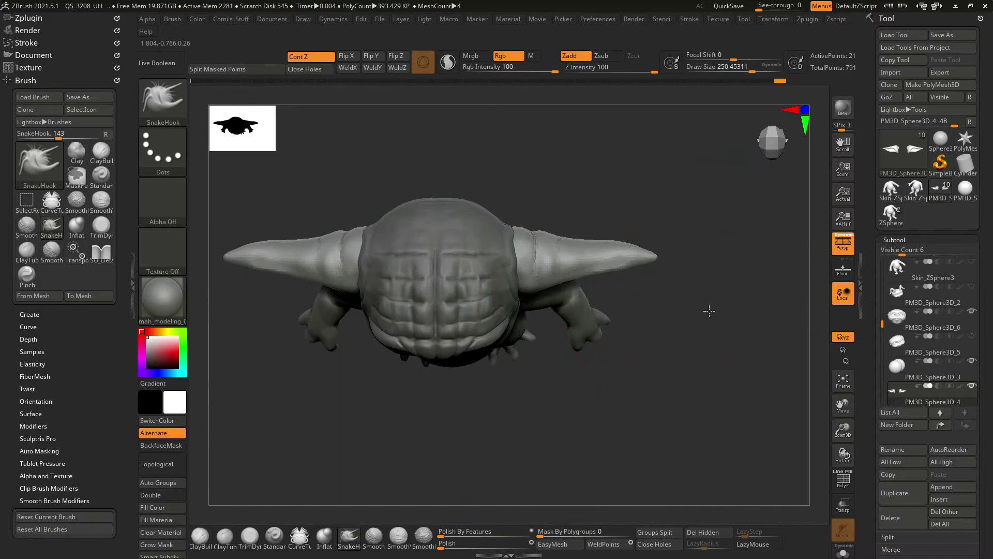
key(space)
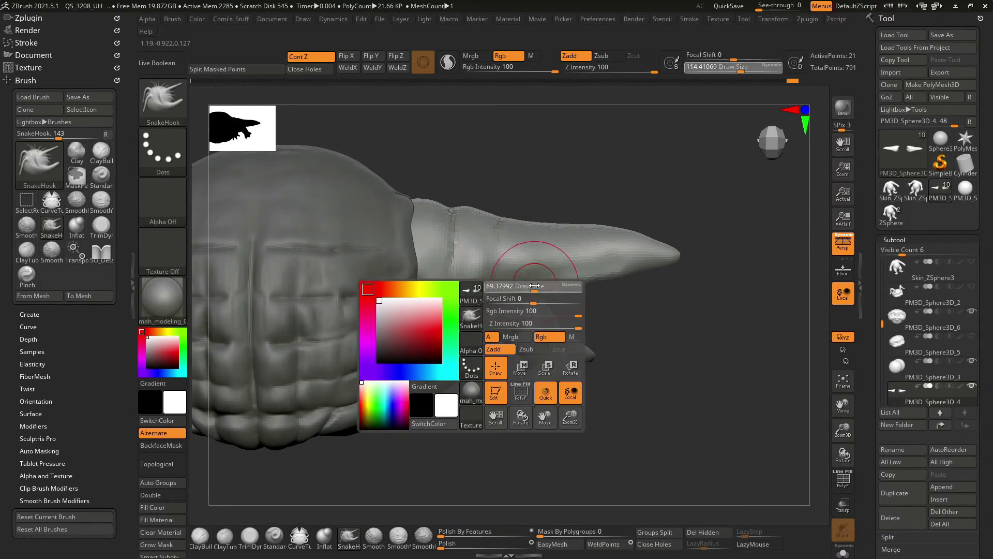
Alternate between the body and ear subtools and refine the ear tip from the side.
alt+click(398, 300)
right_drag(564, 221, 505, 290)
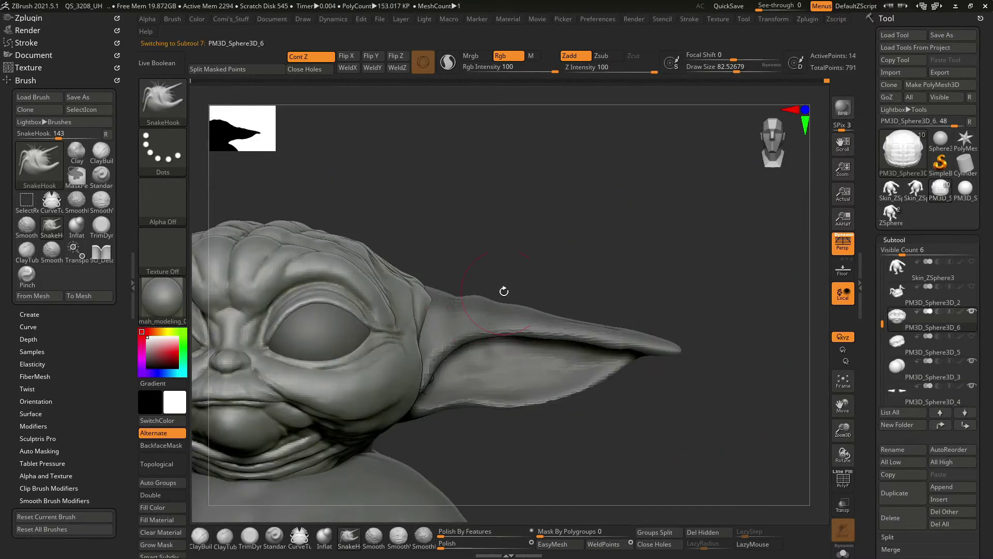
mouse_move(445, 279)
right_down()
mouse_move(625, 211)
mouse_move(694, 215)
mouse_move(594, 195)
right_up()
alt+click(573, 294)
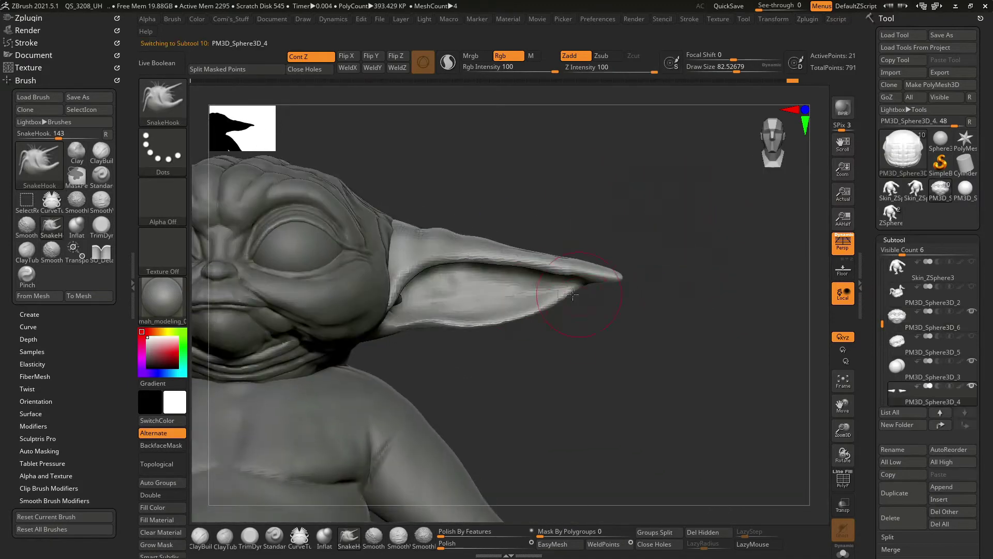
ctrl+right_drag(573, 294, 598, 284)
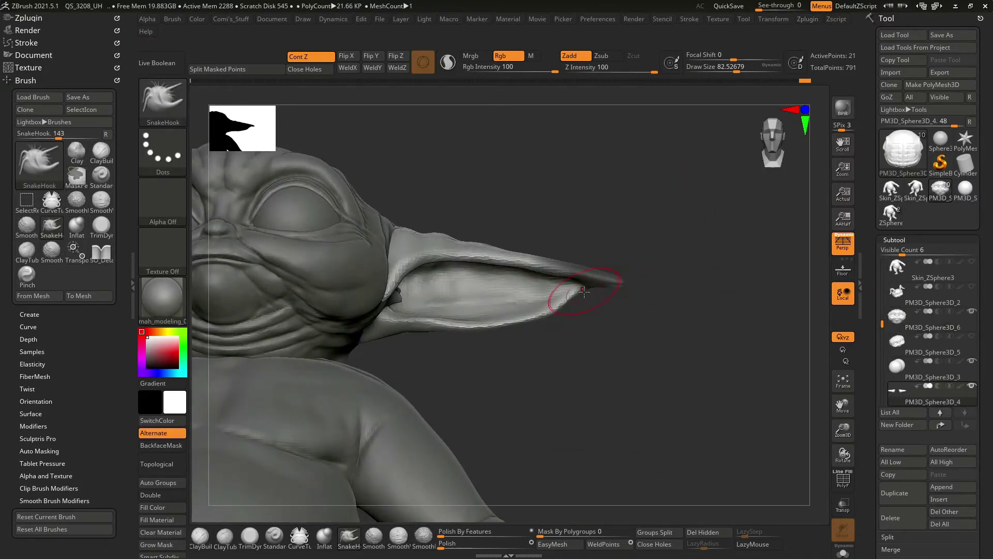
right_click(586, 269)
mouse_move(567, 304)
mouse_down()
mouse_move(385, 343)
mouse_move(715, 343)
mouse_move(663, 339)
mouse_up()
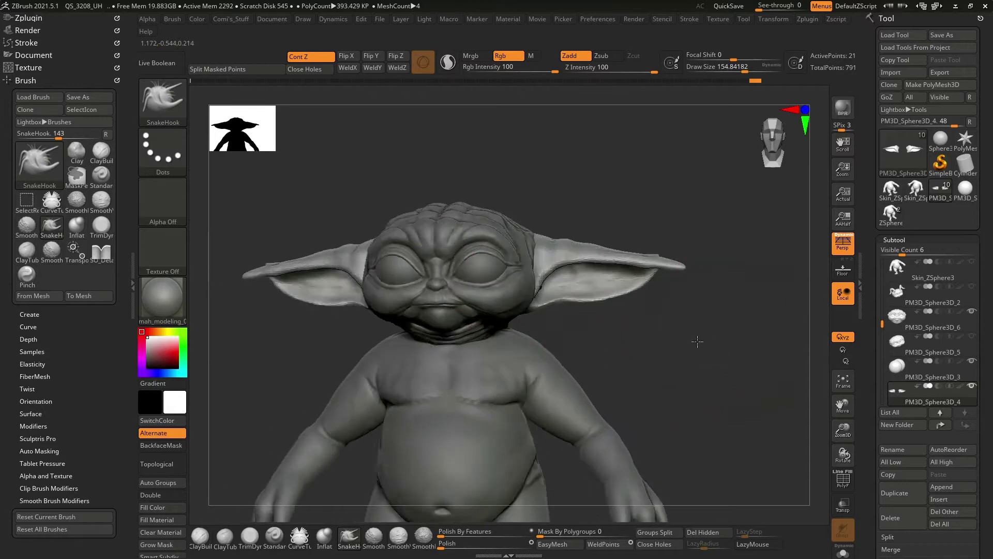
Zoom out with Transpose active to review the full robed Grogu from the front.
mouse_move(705, 298)
mouse_down()
mouse_move(737, 338)
mouse_move(723, 333)
mouse_move(625, 177)
mouse_move(635, 186)
mouse_move(566, 150)
mouse_up()
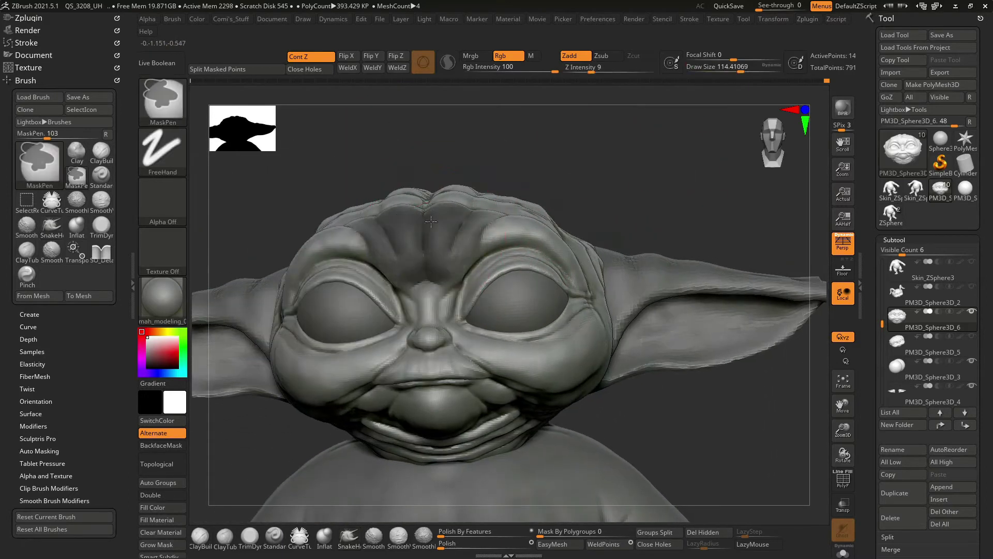
key(w)
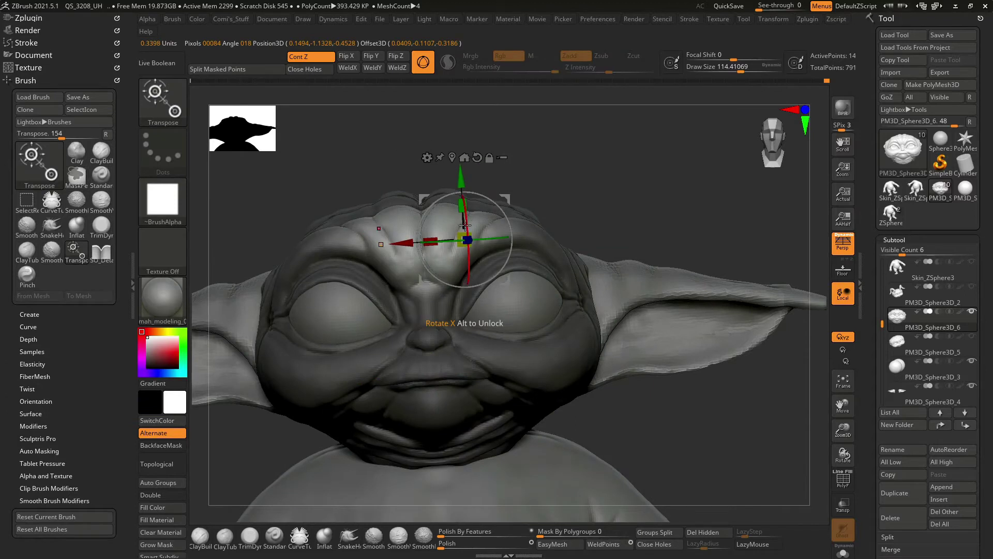
drag(607, 188, 627, 179)
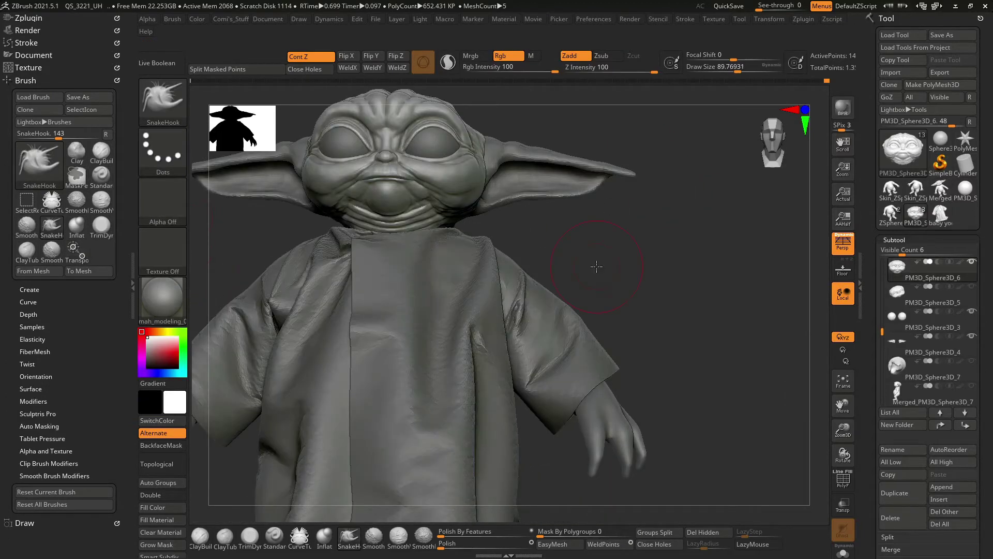
mouse_move(719, 272)
mouse_down()
mouse_move(683, 277)
mouse_move(712, 273)
mouse_move(705, 264)
mouse_move(723, 273)
mouse_move(667, 279)
mouse_move(677, 276)
mouse_move(572, 352)
mouse_up()
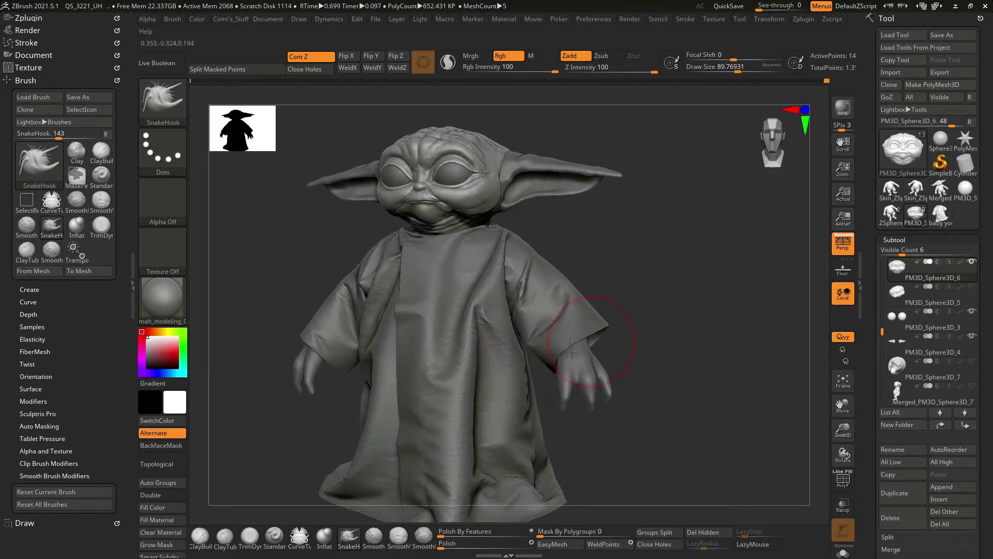
shift+drag(329, 500, 672, 311)
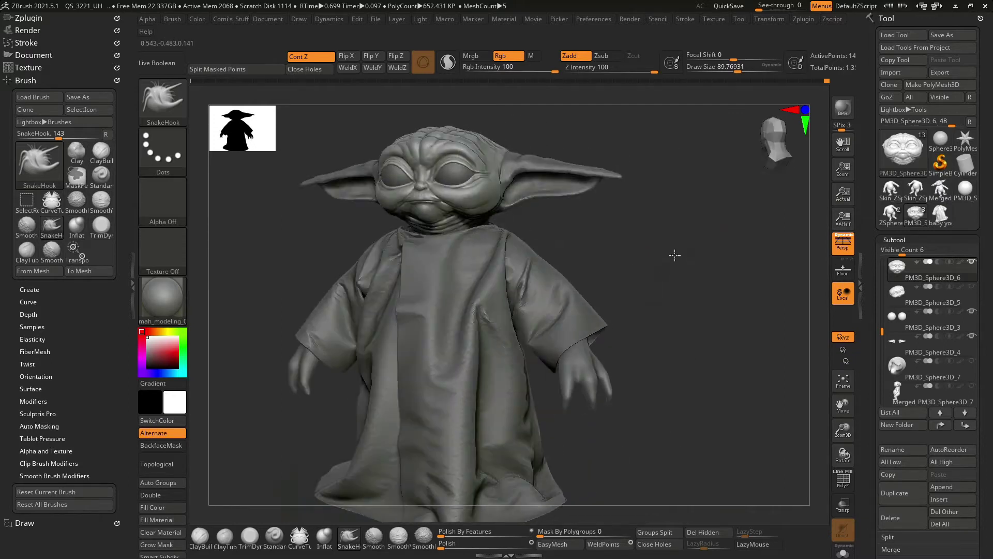
Append a Ring3D torus, flatten its depth and nudge it down onto Grogu's neck.
click(929, 486)
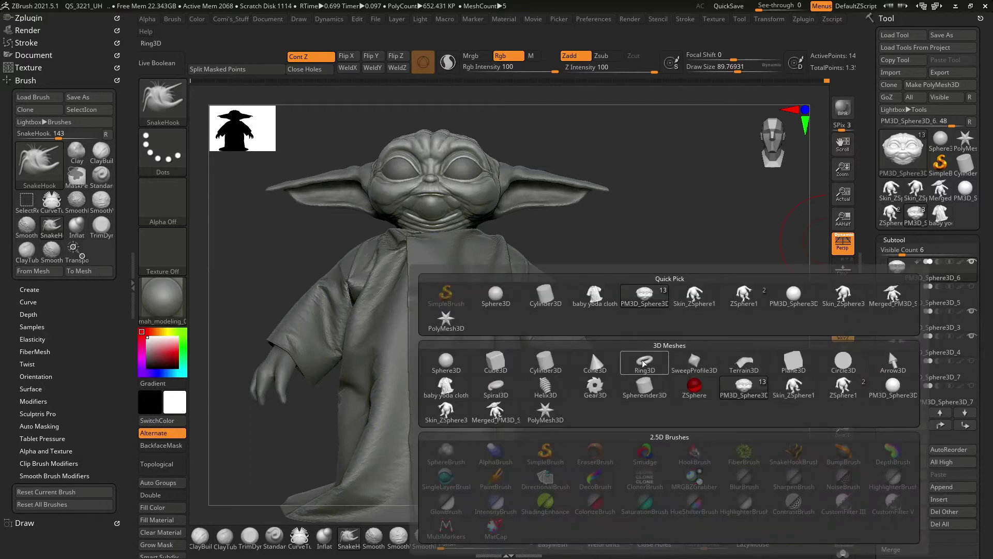
click(693, 386)
key(w)
alt+click(533, 274)
mouse_move(672, 233)
mouse_down()
mouse_move(647, 212)
mouse_move(658, 296)
mouse_up()
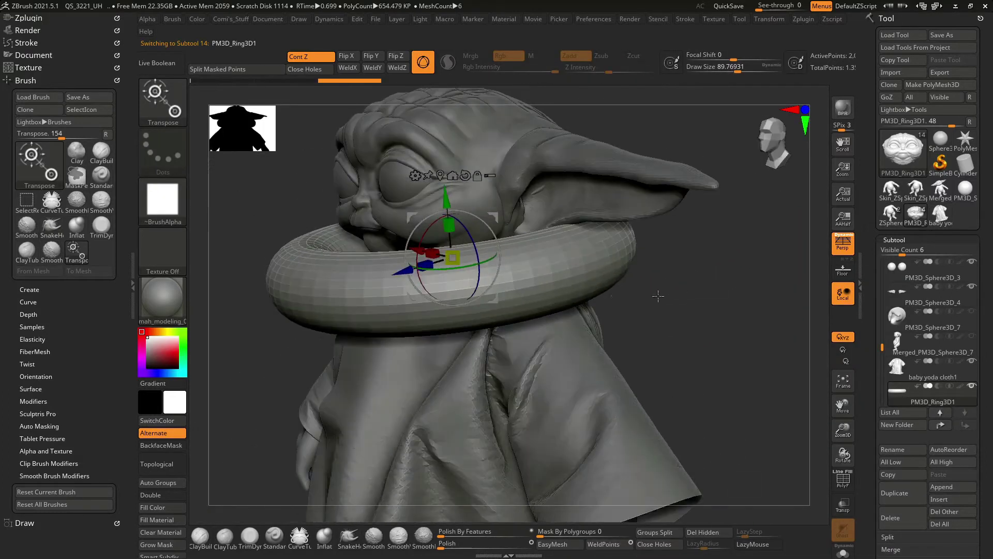
drag(431, 266, 408, 272)
shift+drag(672, 269, 721, 278)
drag(483, 226, 485, 231)
mouse_move(683, 299)
mouse_down()
mouse_move(684, 319)
mouse_move(699, 227)
mouse_up()
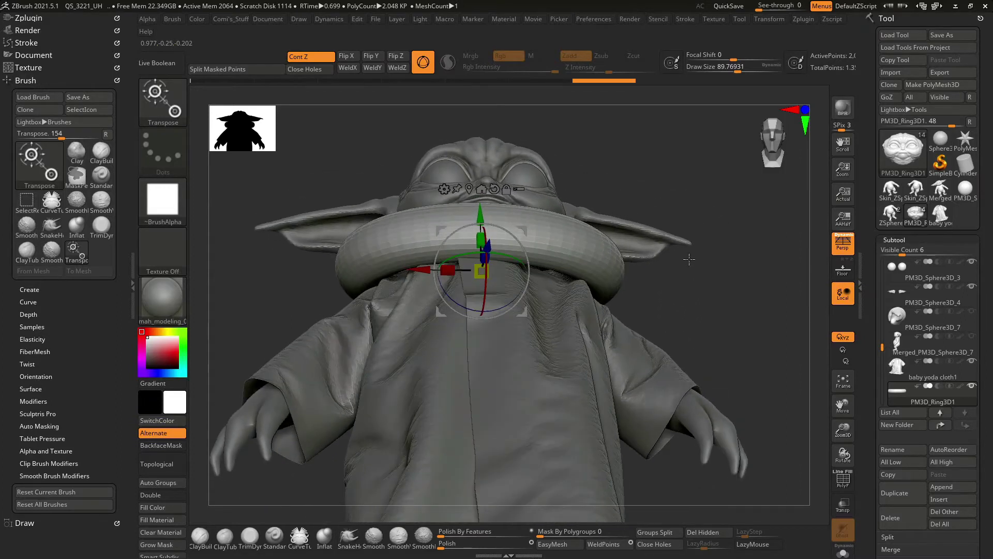
Solo the ring, pull its inner edge outward with SnakeHook, and ready MaskPen.
key(b)
key(s)
key(h)
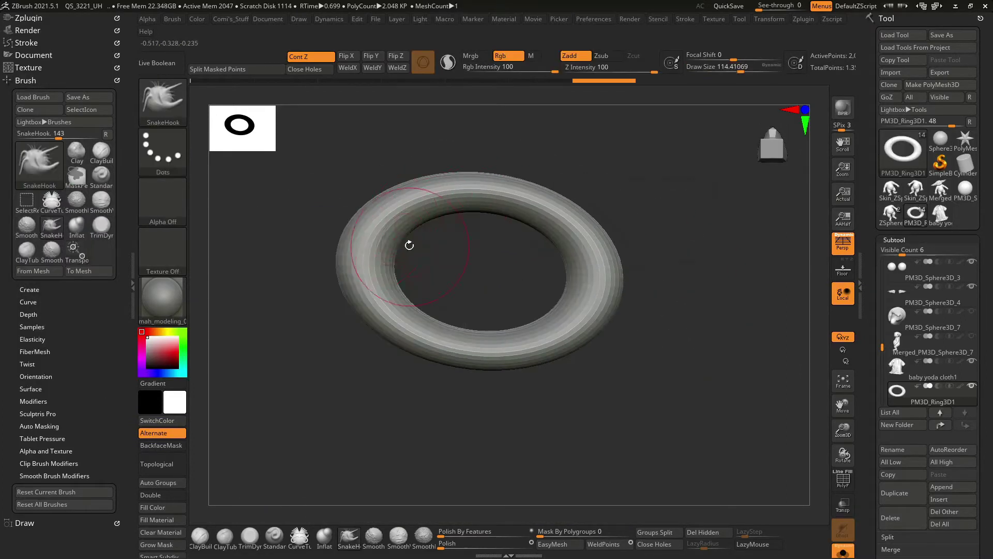
drag(396, 252, 409, 221)
key(b)
key(m)
key(p)
key(space)
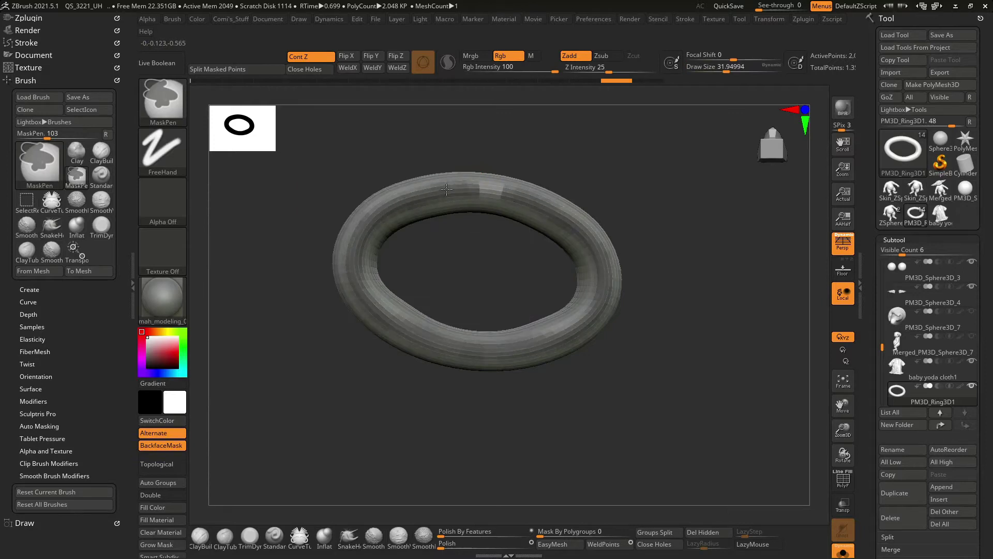
Scale the ring down and squash it flatter with a raised pivot, then unsolo.
shift+drag(386, 321, 660, 299)
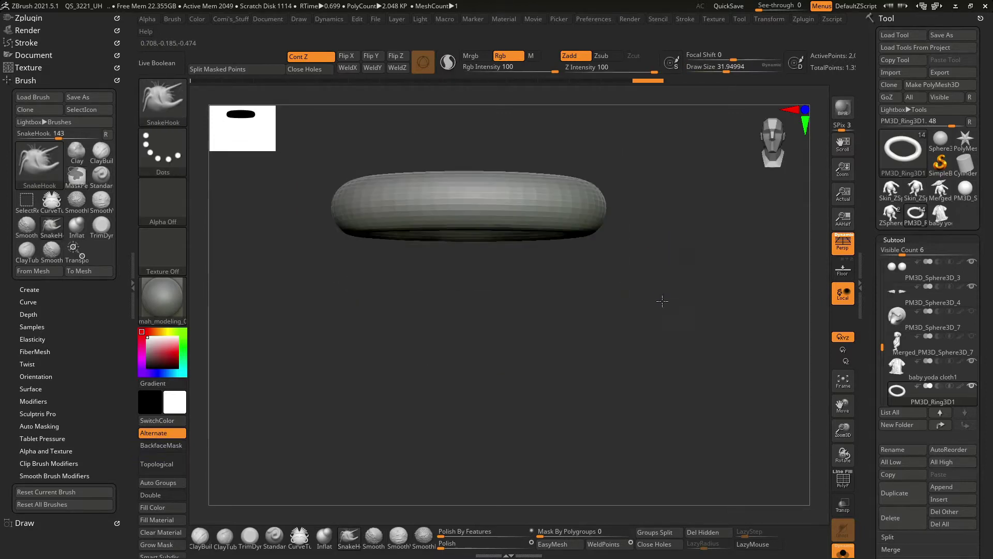
key(w)
drag(465, 180, 465, 201)
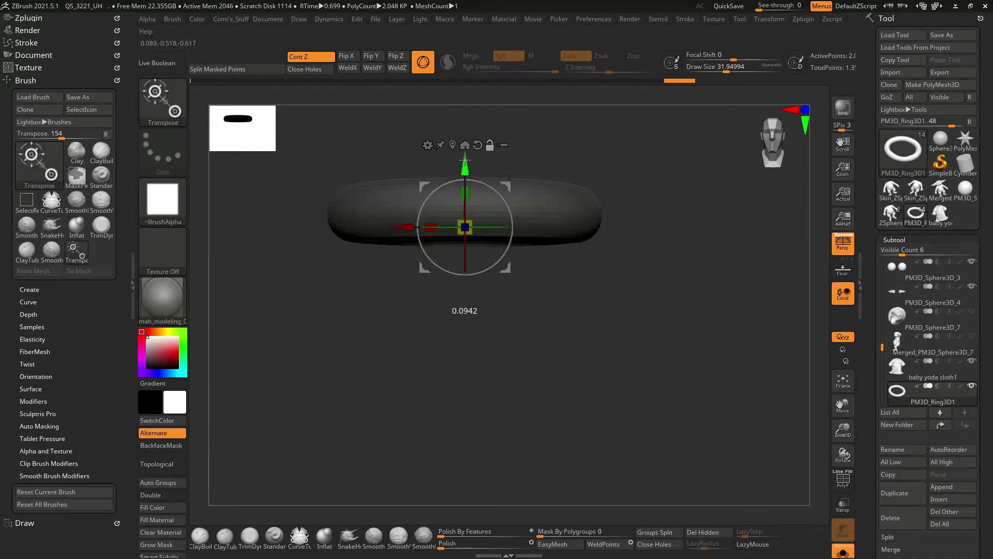
mouse_move(455, 291)
mouse_down()
mouse_move(445, 189)
mouse_move(676, 295)
mouse_up()
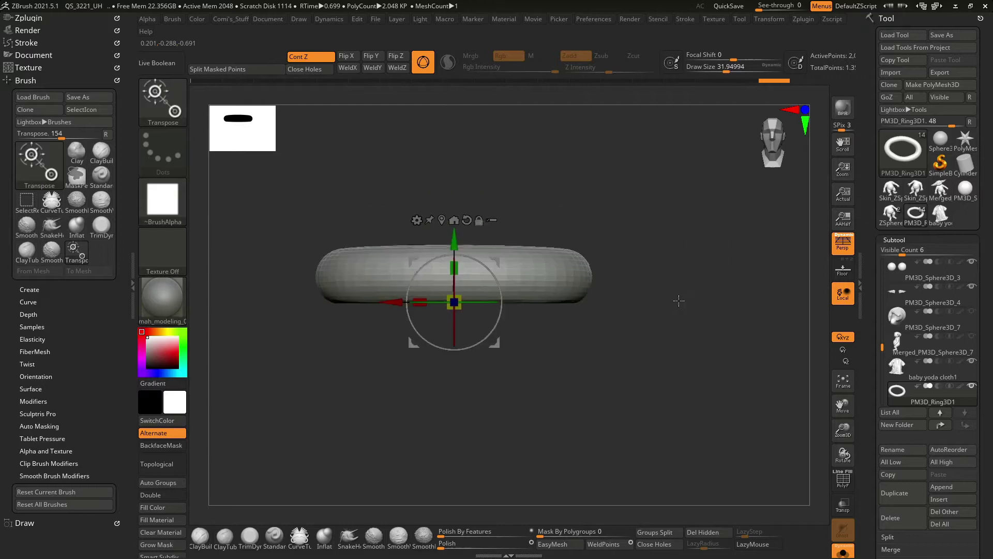
ctrl+click(665, 255)
key(w)
drag(488, 243, 488, 197)
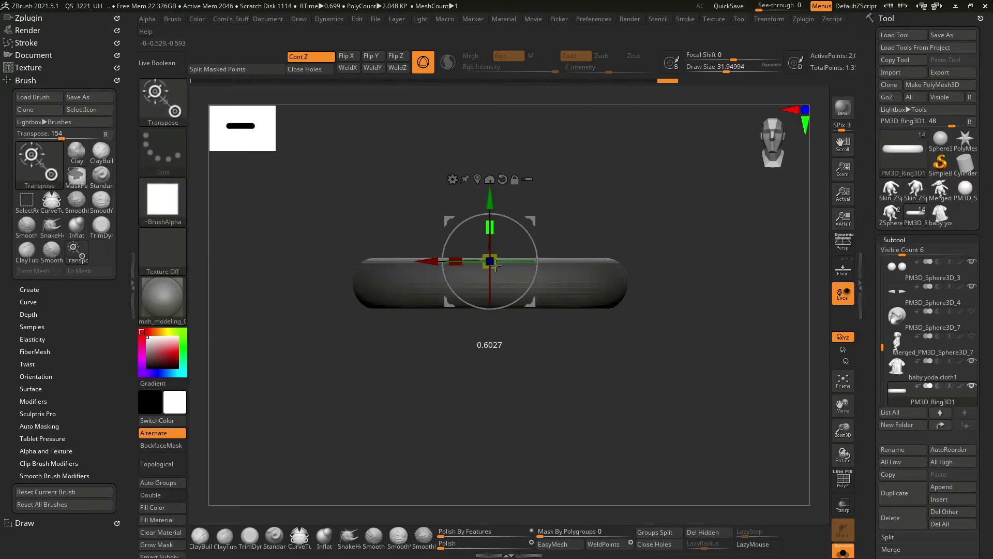
ctrl+click(680, 234)
mouse_move(698, 295)
mouse_down()
mouse_move(714, 289)
mouse_move(706, 269)
mouse_up()
mouse_move(735, 315)
mouse_down()
mouse_move(685, 348)
mouse_move(739, 321)
mouse_up()
Select TrimDynamic and review the ring and body from front and side.
key(q)
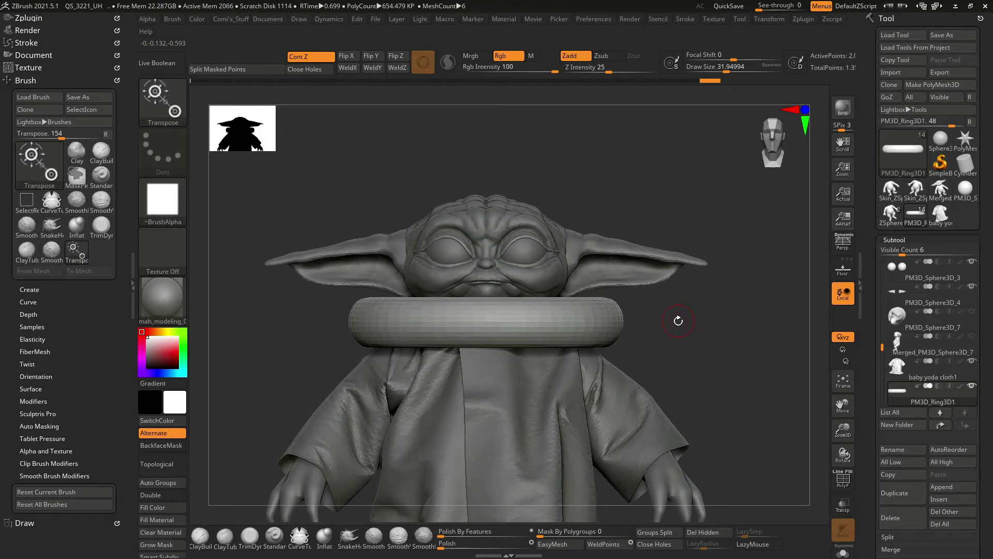
alt+drag(676, 317, 509, 436)
key(b)
key(t)
key(d)
alt+drag(507, 379, 532, 288)
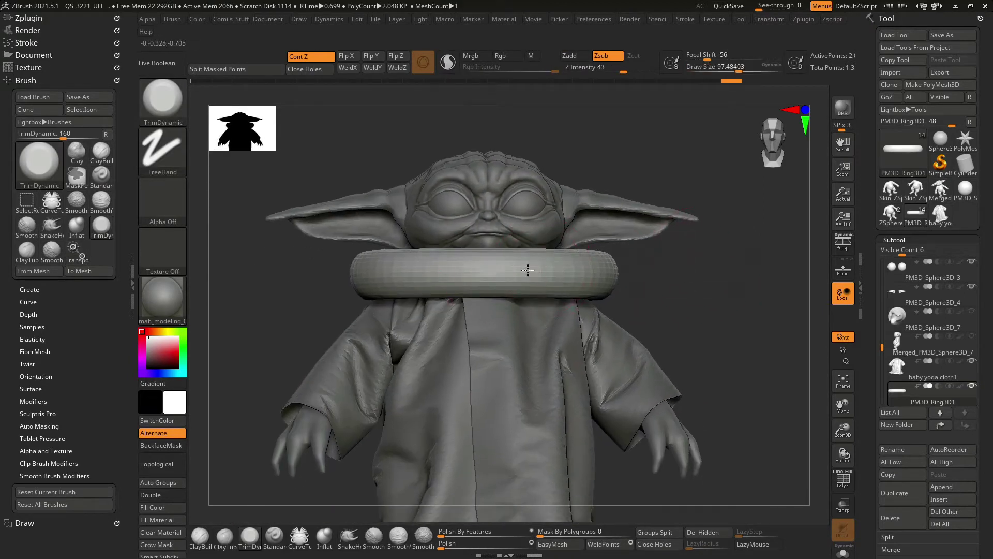
mouse_move(575, 268)
right_down()
mouse_move(644, 271)
mouse_move(614, 254)
right_up()
mouse_move(760, 218)
right_down()
mouse_move(607, 266)
mouse_move(488, 280)
mouse_move(583, 227)
right_up()
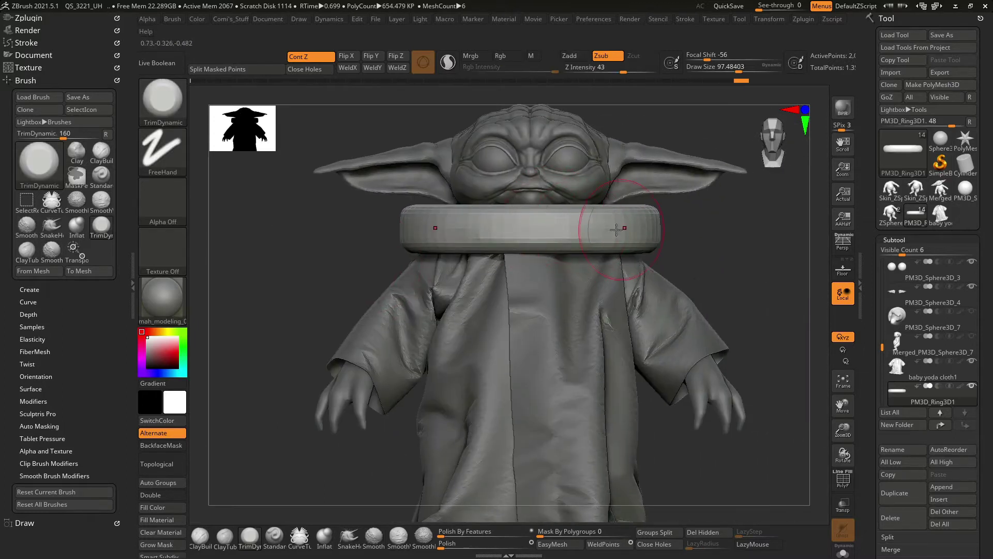
mouse_move(717, 241)
ctrl+right_down()
mouse_move(718, 222)
mouse_move(595, 217)
mouse_move(718, 209)
mouse_move(581, 202)
ctrl+right_up()
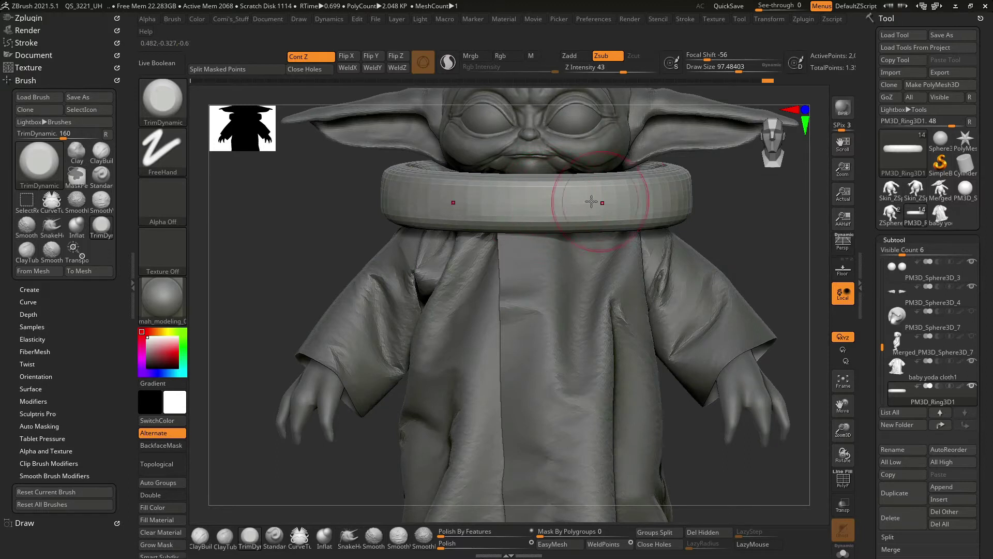
mouse_move(683, 188)
right_down()
mouse_move(734, 224)
mouse_move(709, 222)
right_up()
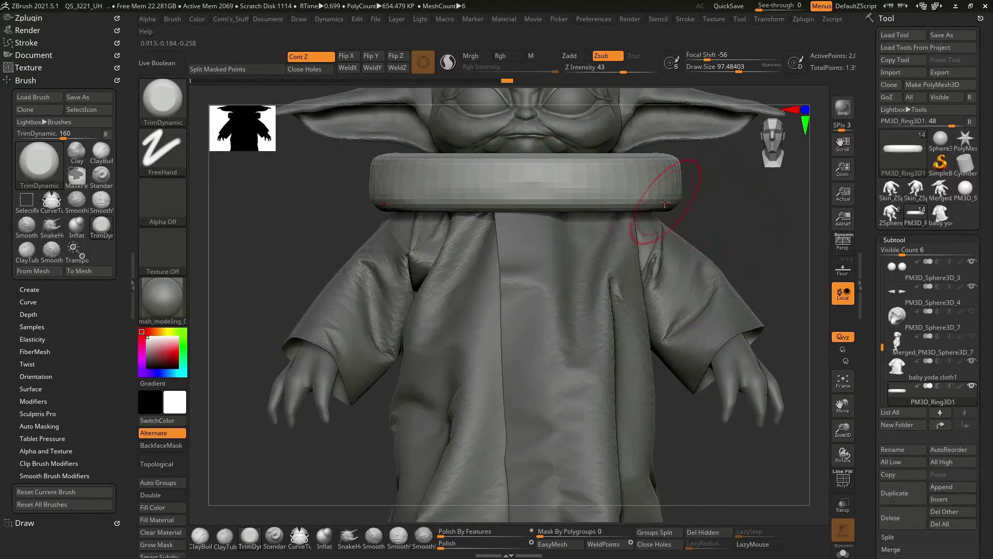
Scale the neck ring taller over the robe with Transpose.
key(w)
drag(543, 139, 529, 143)
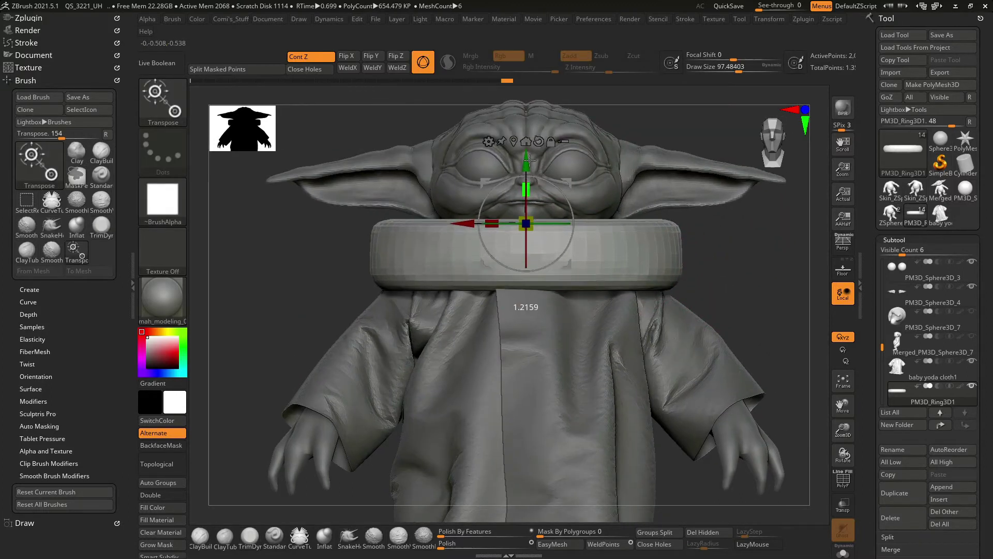
key(q)
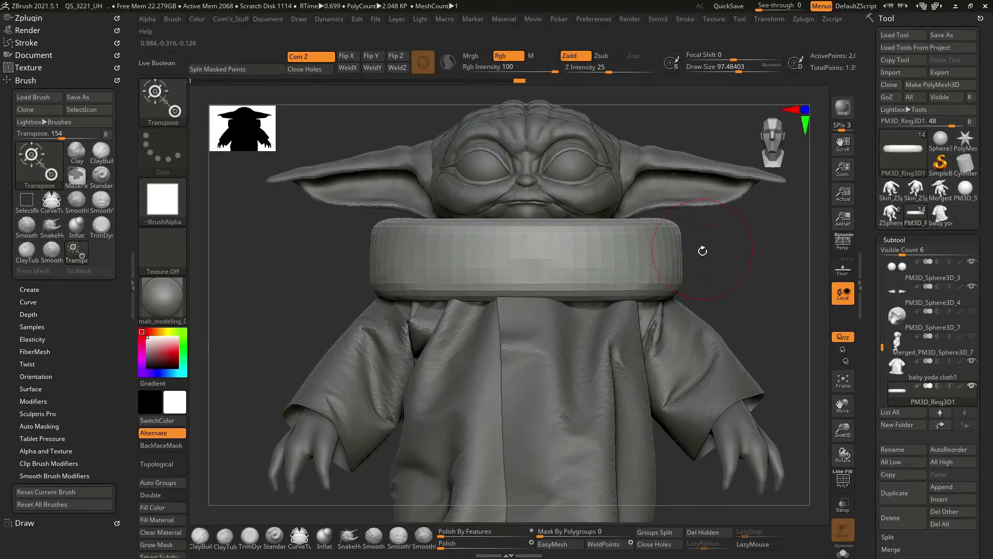
ctrl+right_drag(531, 137, 544, 177)
Check the collar from several sides in perspective and move the ring slightly down.
key(b)
key(s)
key(h)
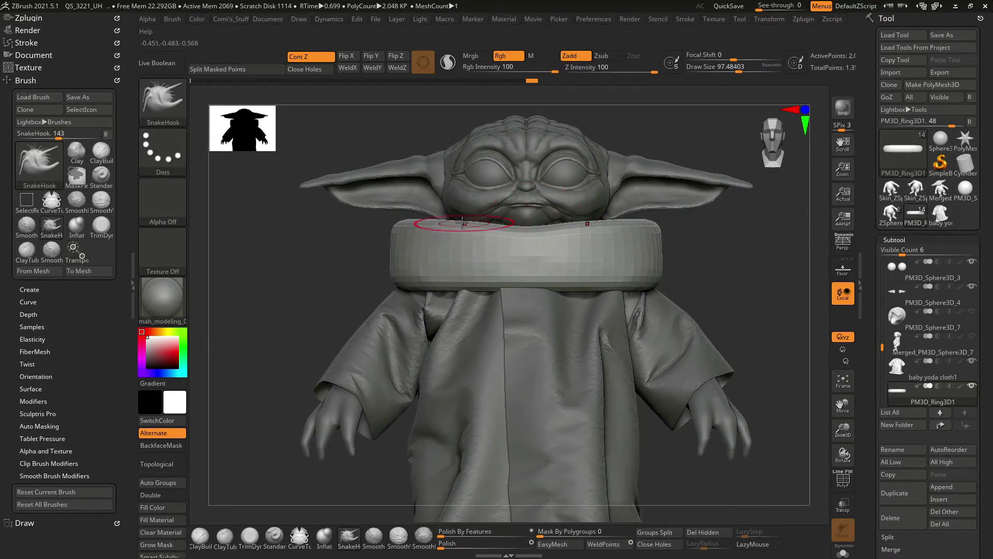
mouse_move(510, 286)
right_down()
mouse_move(472, 293)
mouse_move(480, 255)
mouse_move(475, 312)
mouse_move(314, 334)
right_up()
key(p)
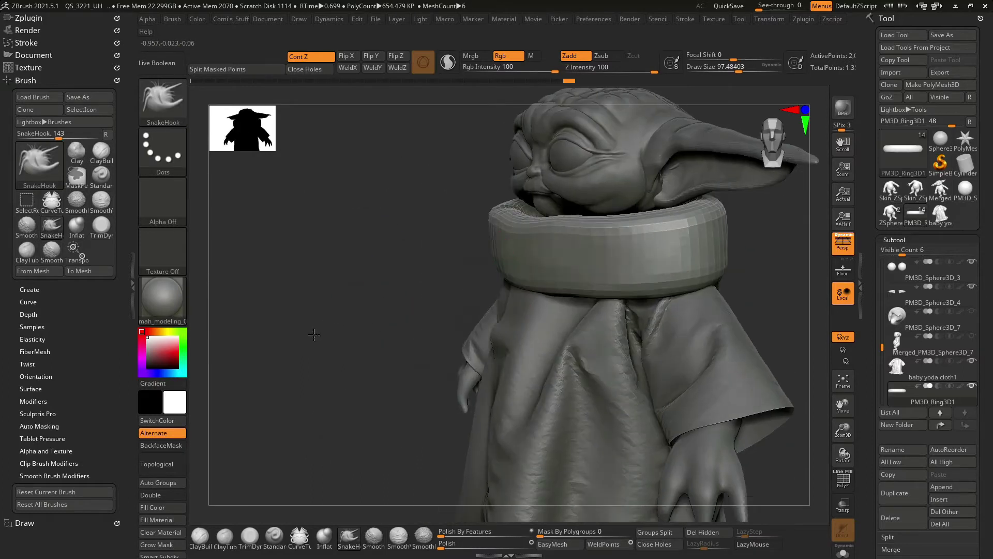
mouse_move(521, 300)
right_down()
mouse_move(503, 270)
mouse_move(523, 227)
right_up()
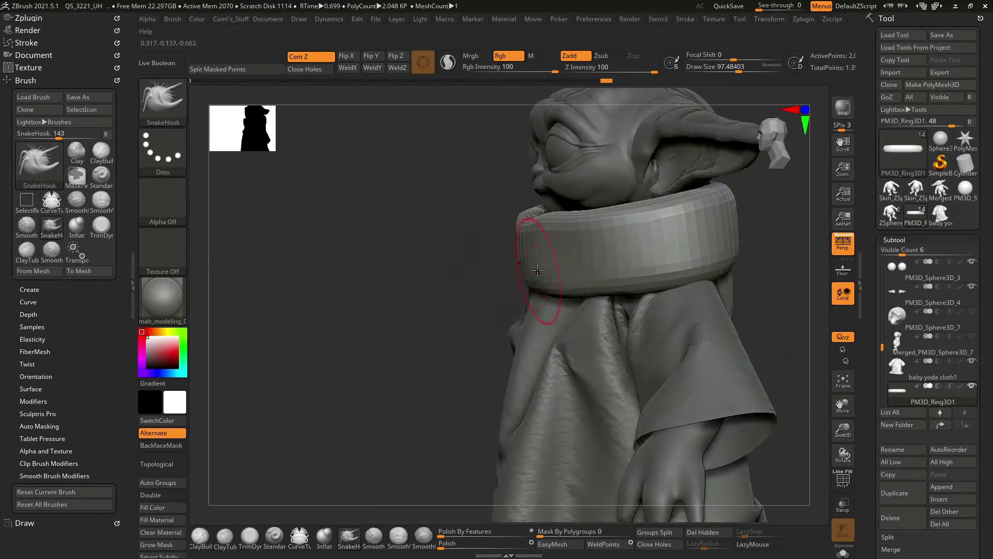
mouse_move(523, 282)
right_down()
mouse_move(661, 299)
mouse_move(701, 195)
mouse_move(694, 227)
mouse_move(640, 250)
right_up()
key(w)
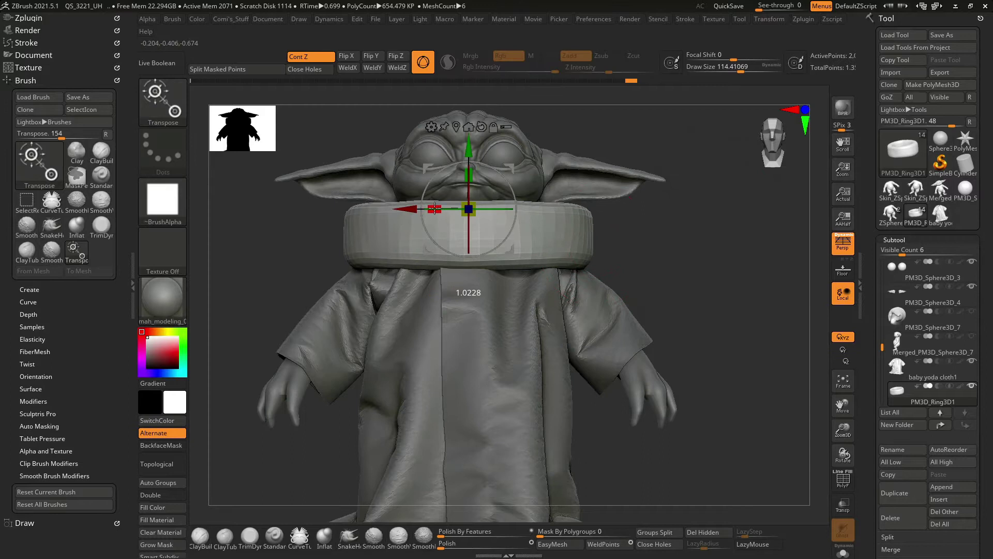
drag(469, 144, 469, 147)
mouse_move(681, 226)
right_down()
mouse_move(687, 274)
mouse_move(658, 207)
mouse_move(683, 225)
mouse_move(679, 204)
mouse_move(688, 229)
right_up()
Create a new subtool folder named 'Cloth' and select the robe.
key(f)
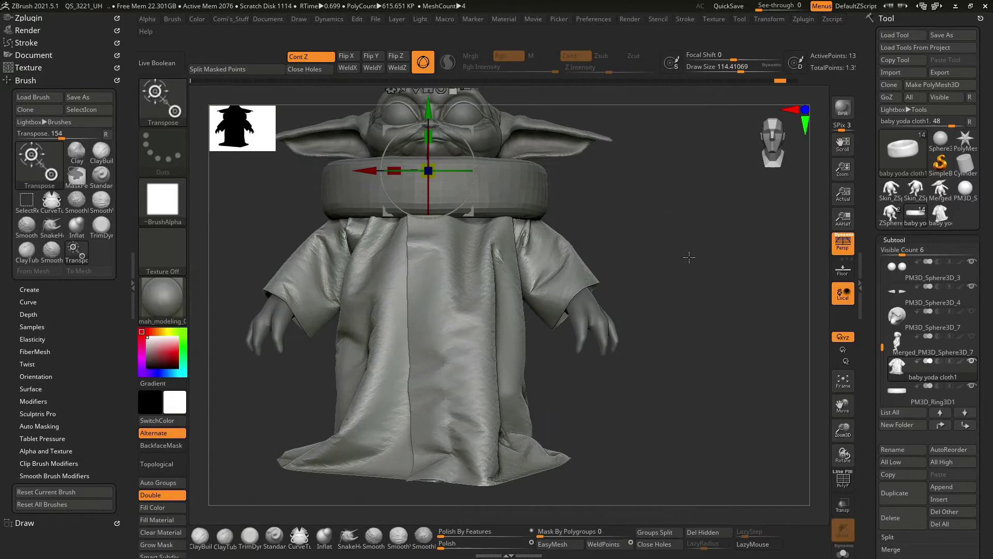
click(892, 424)
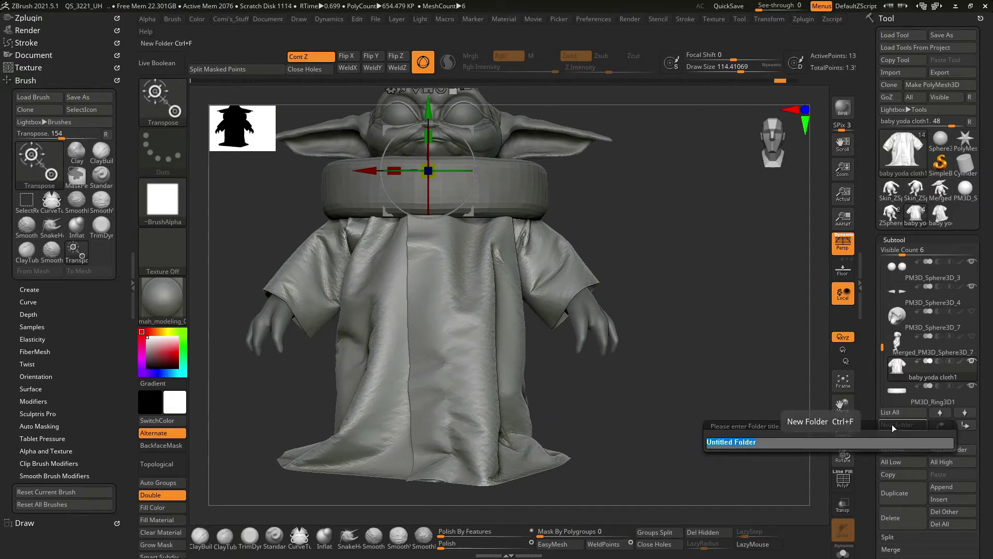
text(Cloth)
key(Return)
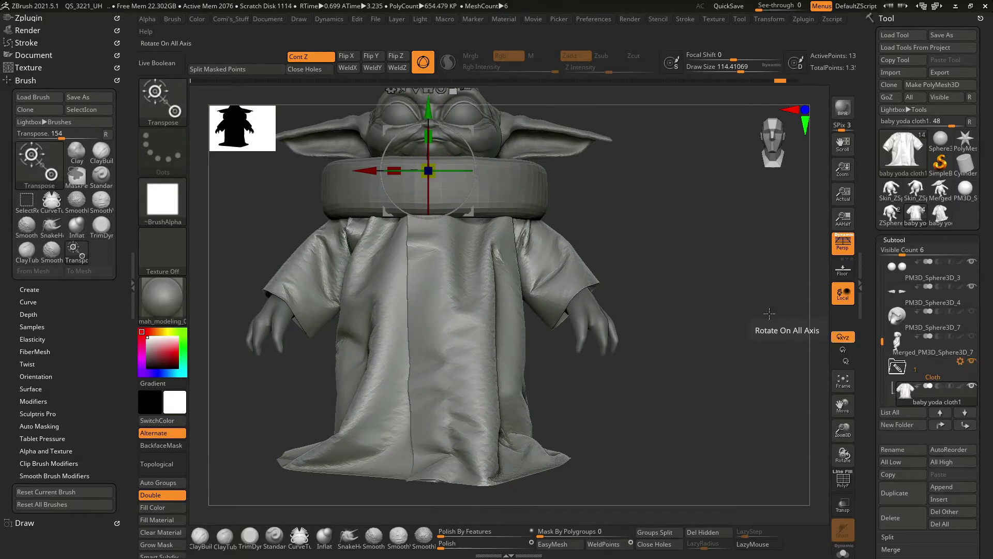
alt+click(541, 198)
click(905, 367)
Split the robe into pieces by polygroup and pick the right sleeve for ClayBuildup.
click(897, 240)
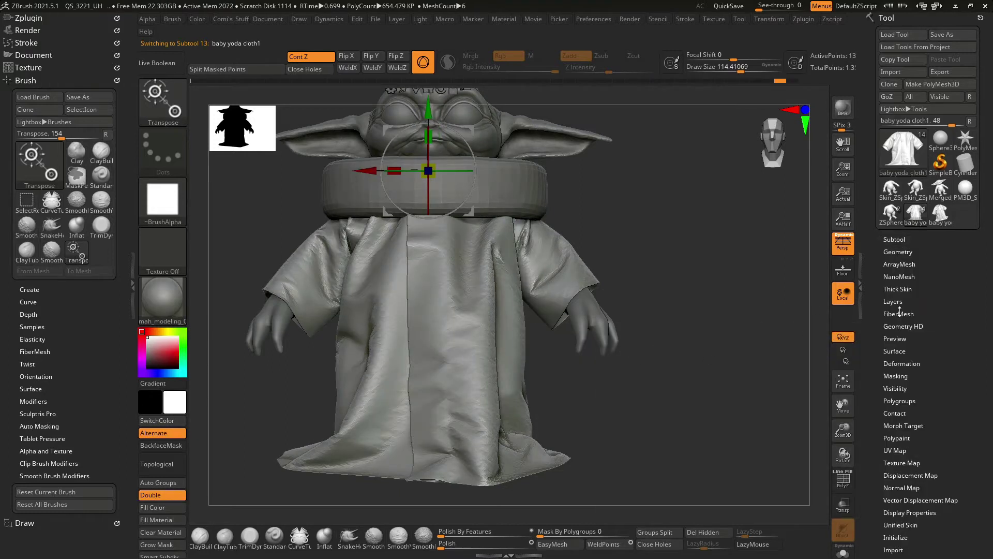
click(898, 401)
key(shift+f)
mouse_move(693, 321)
mouse_down()
mouse_move(734, 331)
mouse_move(693, 323)
mouse_move(761, 364)
mouse_up()
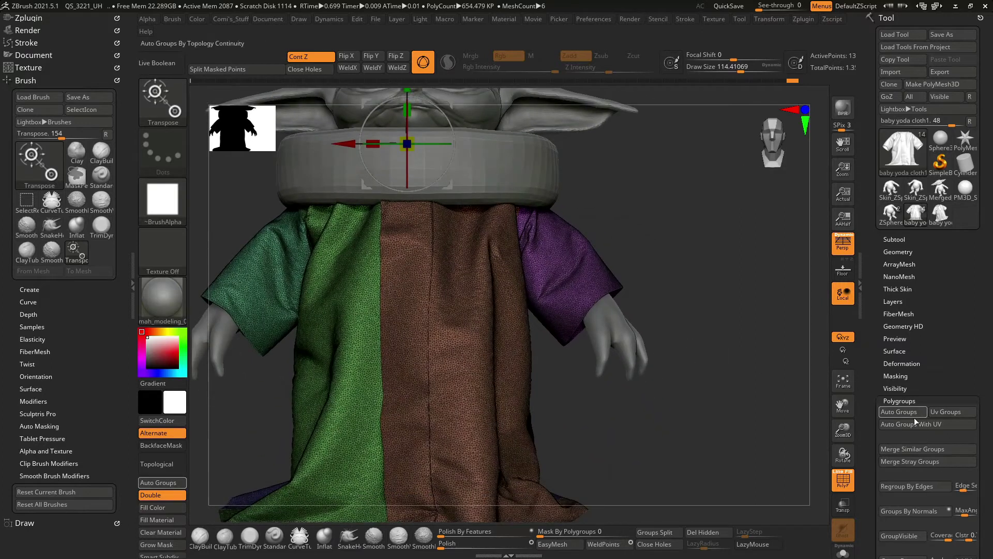
click(654, 531)
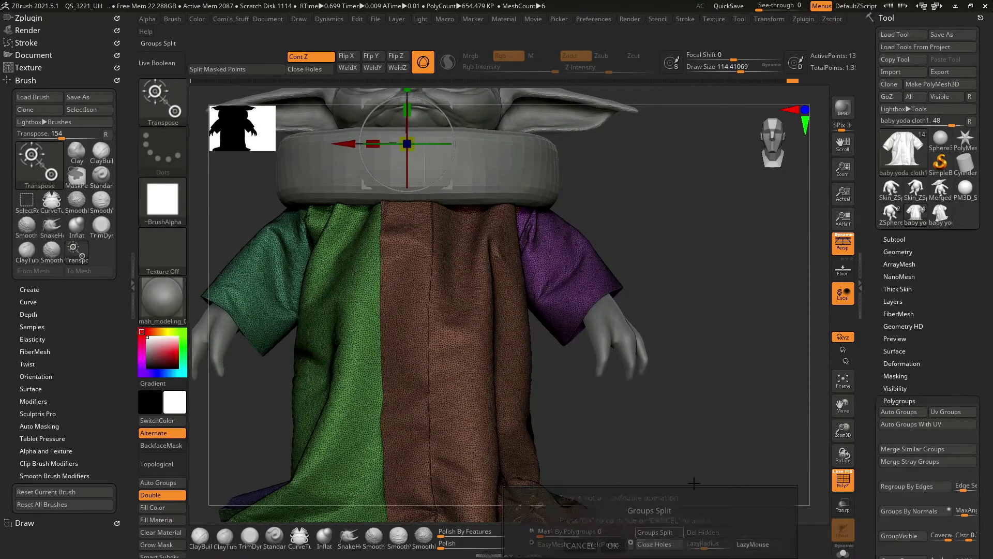
alt+click(590, 283)
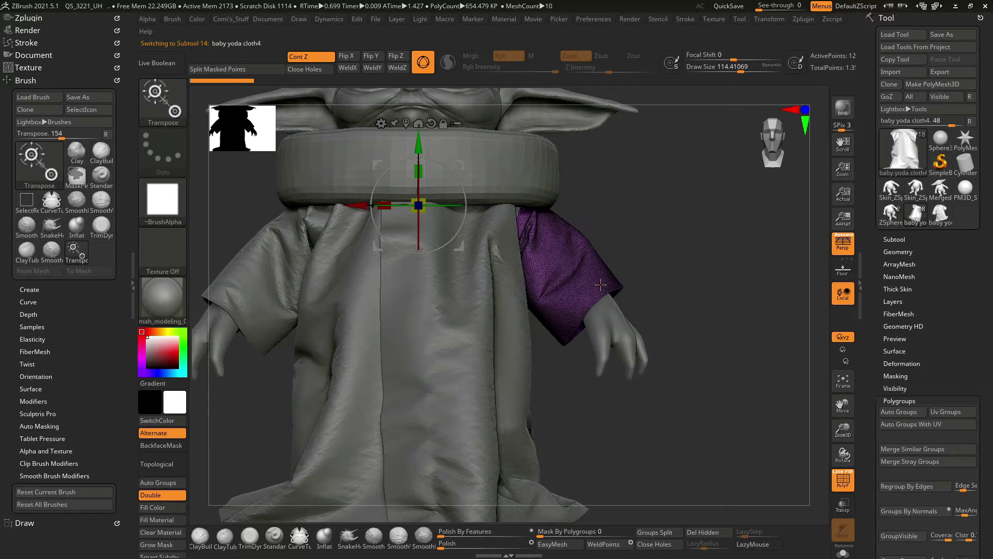
key(q)
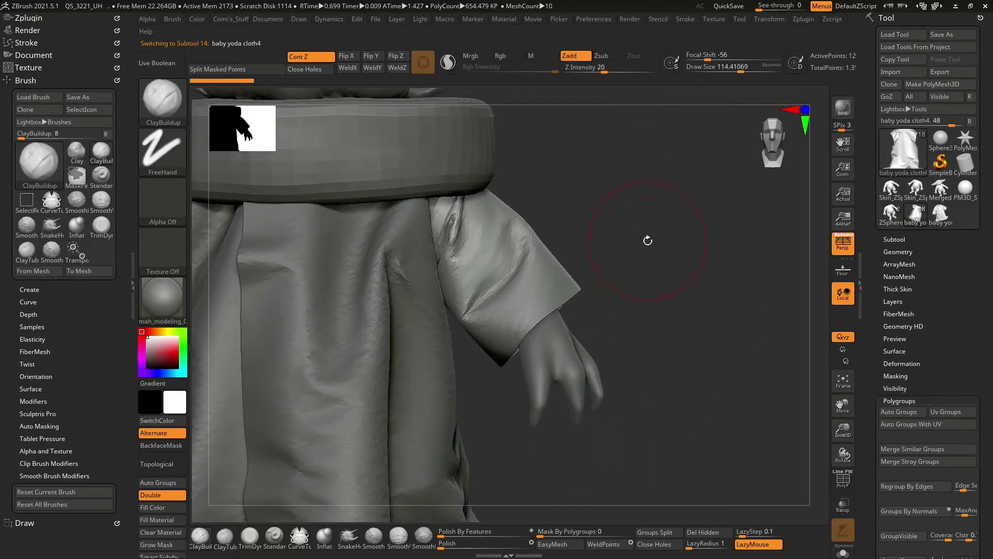
drag(647, 237, 664, 224)
Paint a mask band around the right sleeve's cuff.
key(p)
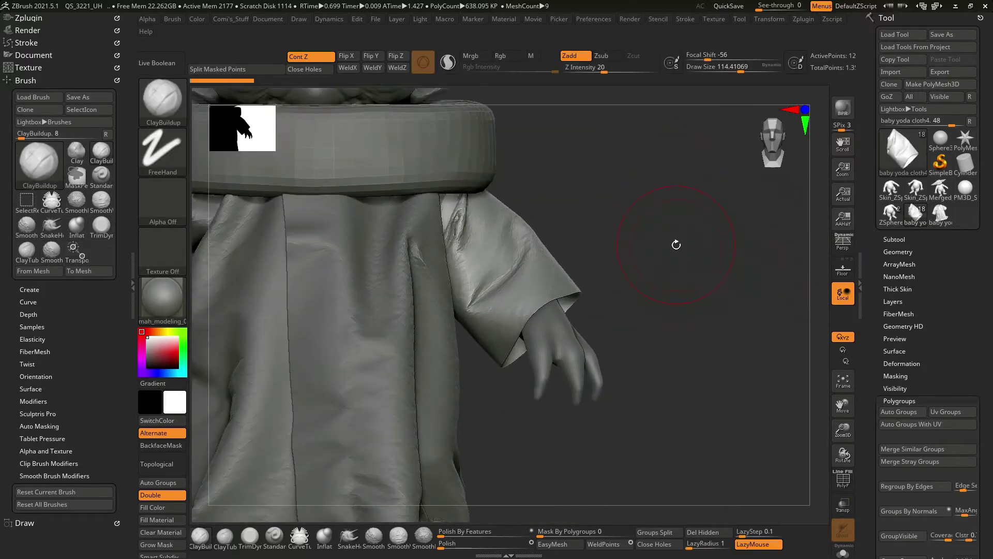
key(p)
key(space)
key(ctrl)
drag(687, 54, 692, 54)
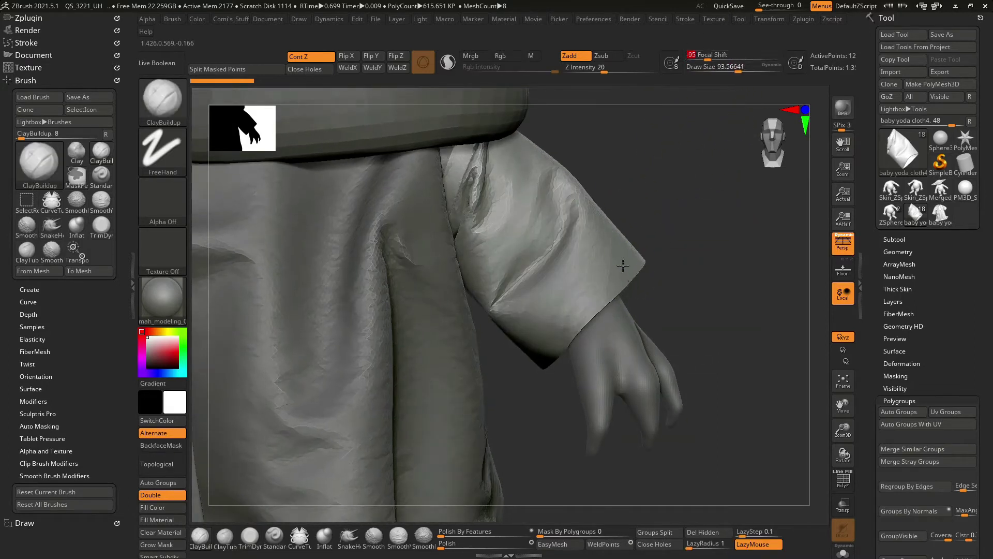
ctrl+drag(517, 321, 611, 270)
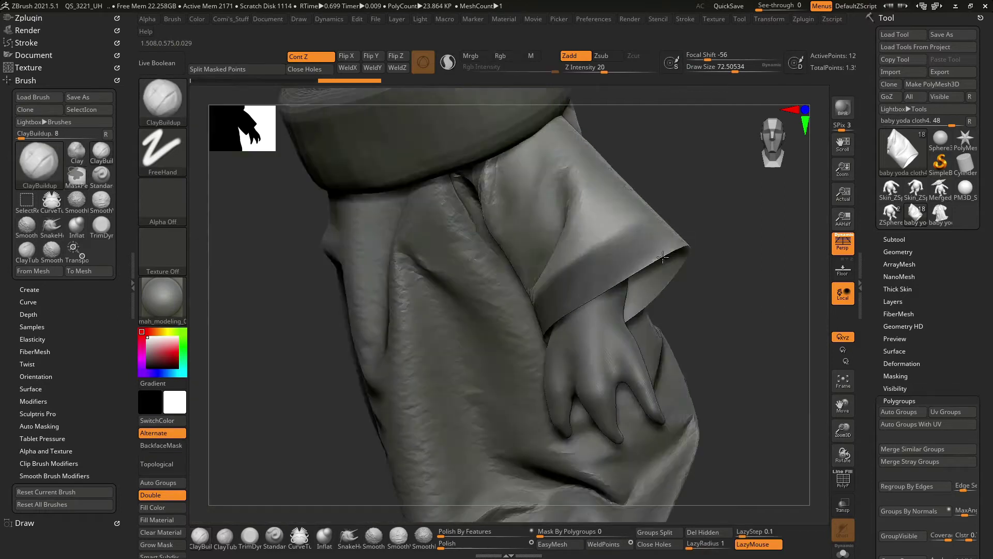
right_drag(580, 298, 582, 254)
ctrl+drag(582, 255, 637, 253)
Inspect the masked sleeve from below and the side with a smaller mask brush.
right_drag(664, 250, 588, 170)
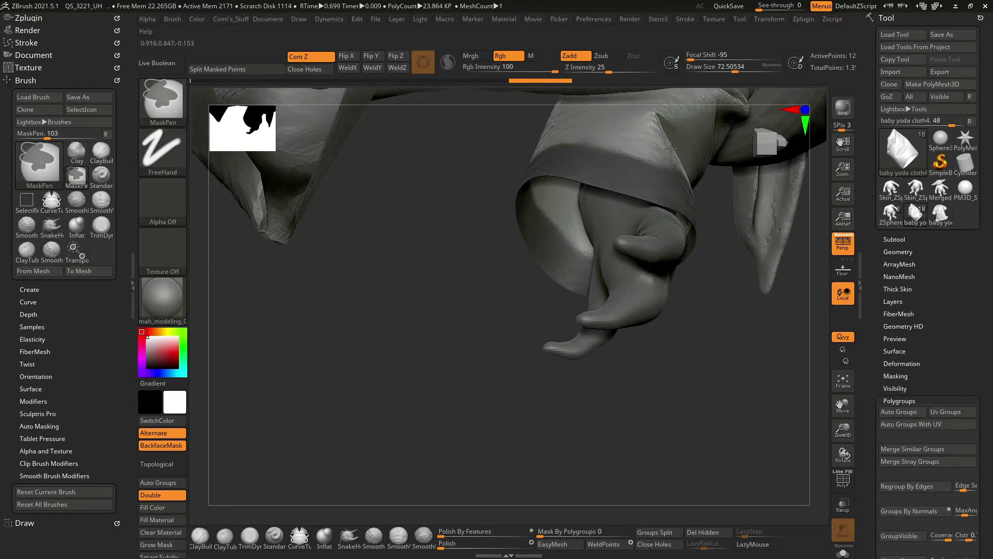
right_drag(671, 149, 652, 308)
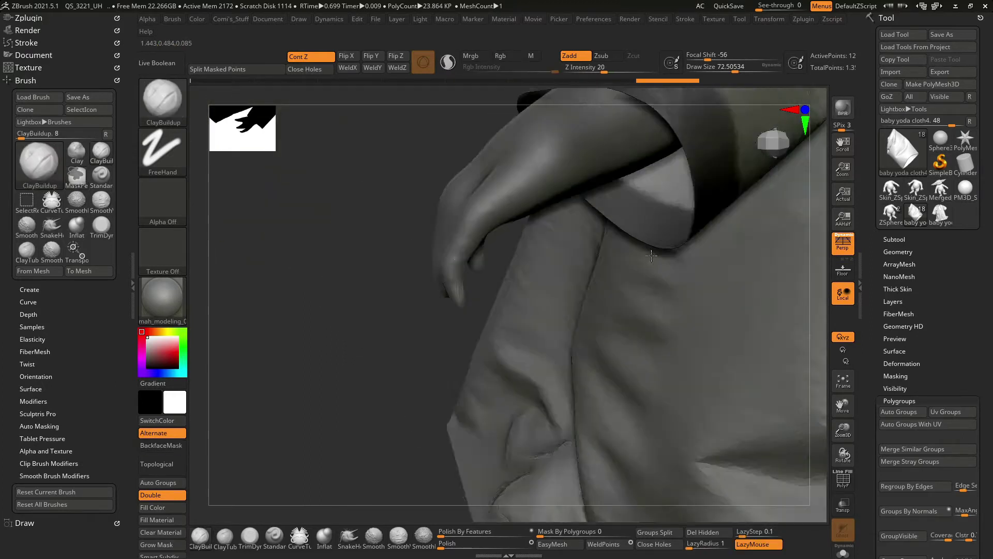
mouse_move(642, 146)
right_down()
mouse_move(714, 342)
mouse_move(713, 212)
mouse_move(602, 173)
mouse_move(573, 267)
right_up()
key(ctrl)
key(space)
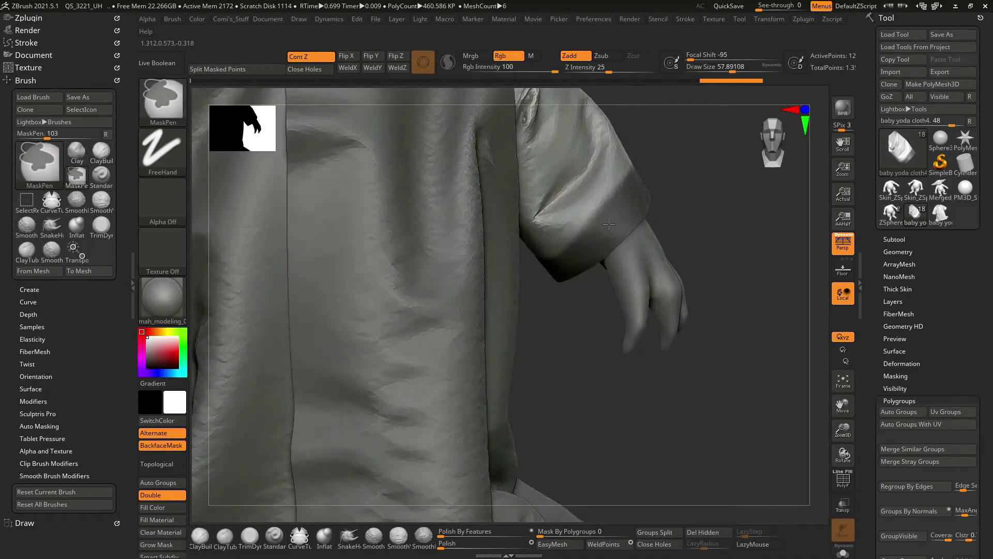
shift+right_drag(609, 223, 718, 206)
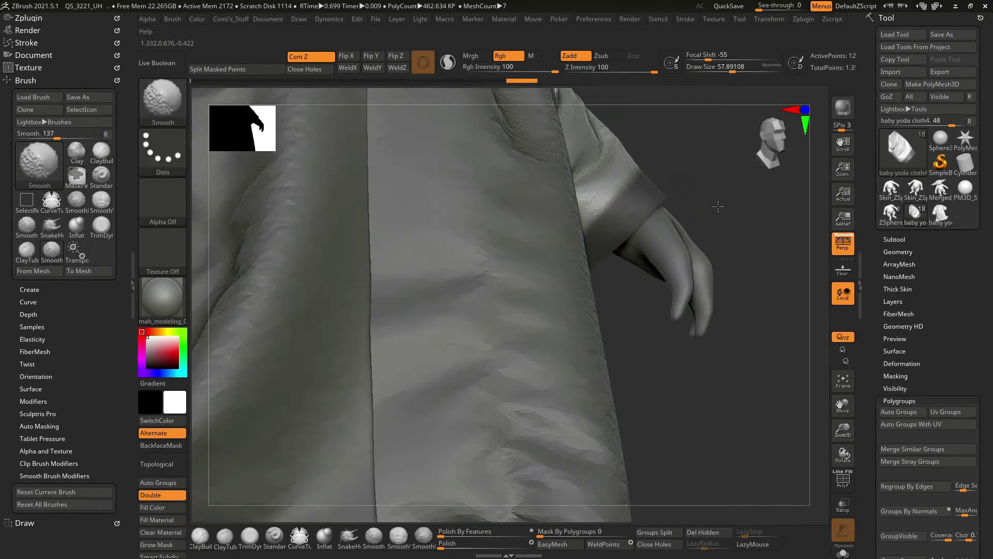
mouse_move(728, 257)
right_down()
mouse_move(657, 208)
mouse_move(608, 255)
mouse_move(823, 233)
right_up()
click(893, 239)
Extract the masked sleeve band as a new subtool and solo it.
click(905, 497)
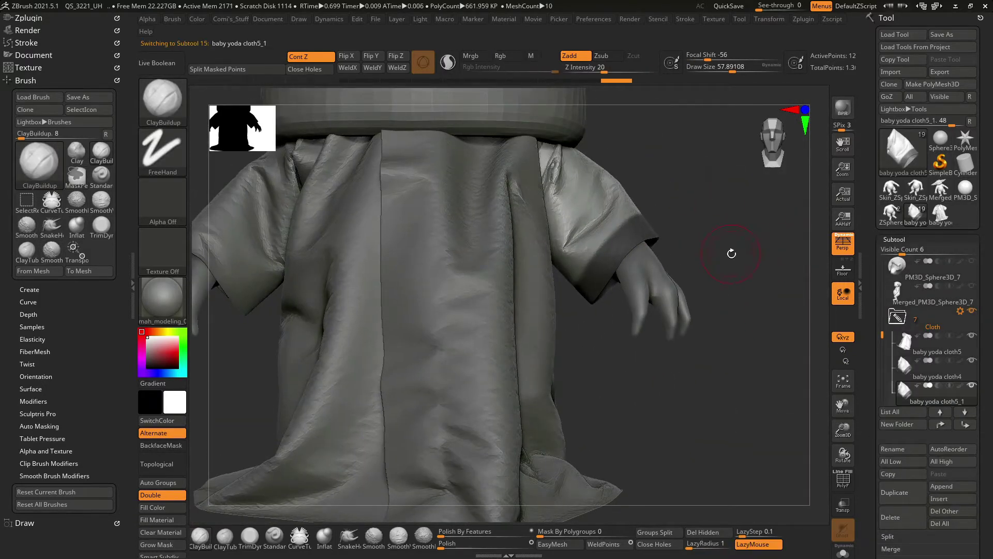
right_drag(732, 248, 631, 222)
mouse_move(717, 348)
right_down()
mouse_move(756, 284)
mouse_move(732, 346)
mouse_move(756, 281)
right_up()
key(f)
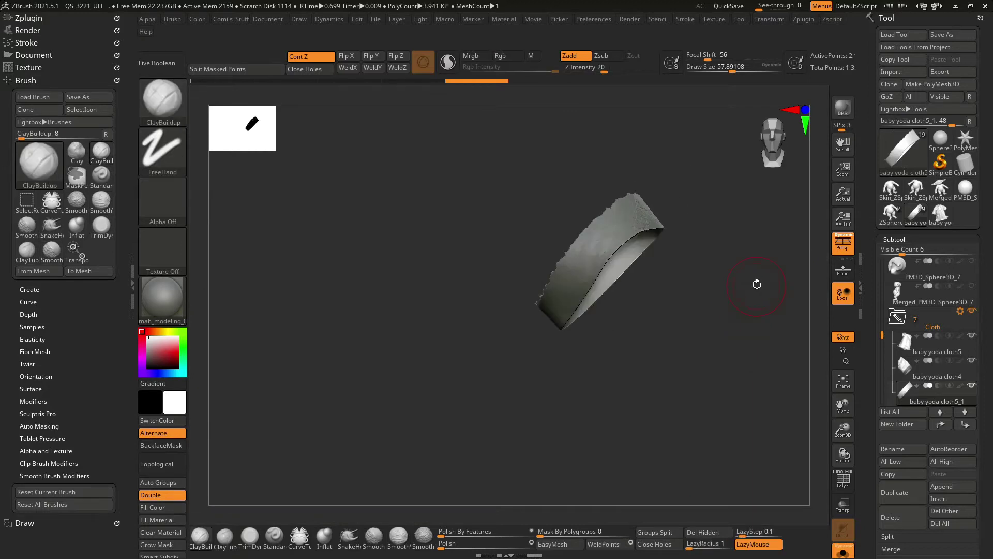
Set the cuff strip's Panel Loops thickness to 0 in the popup palette.
key(space)
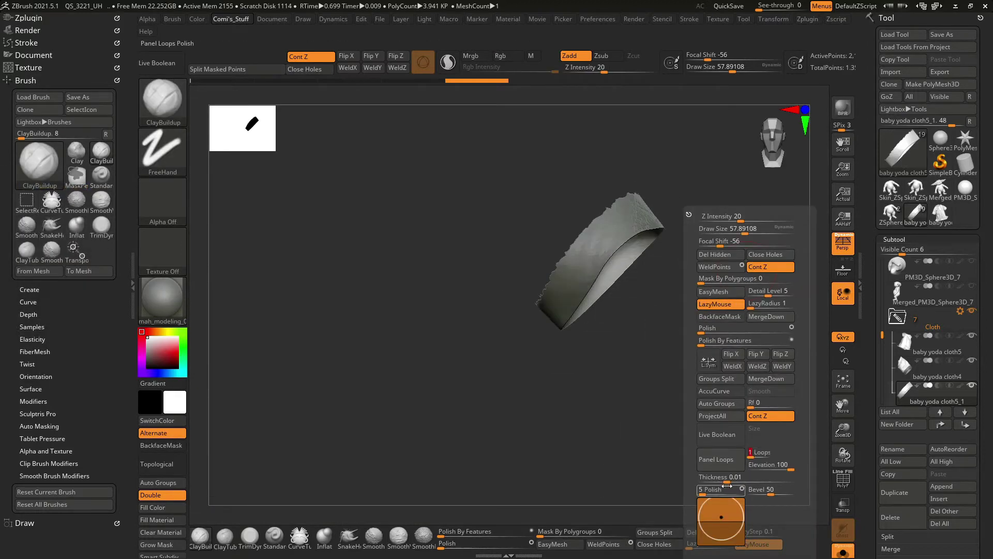
drag(724, 479, 722, 479)
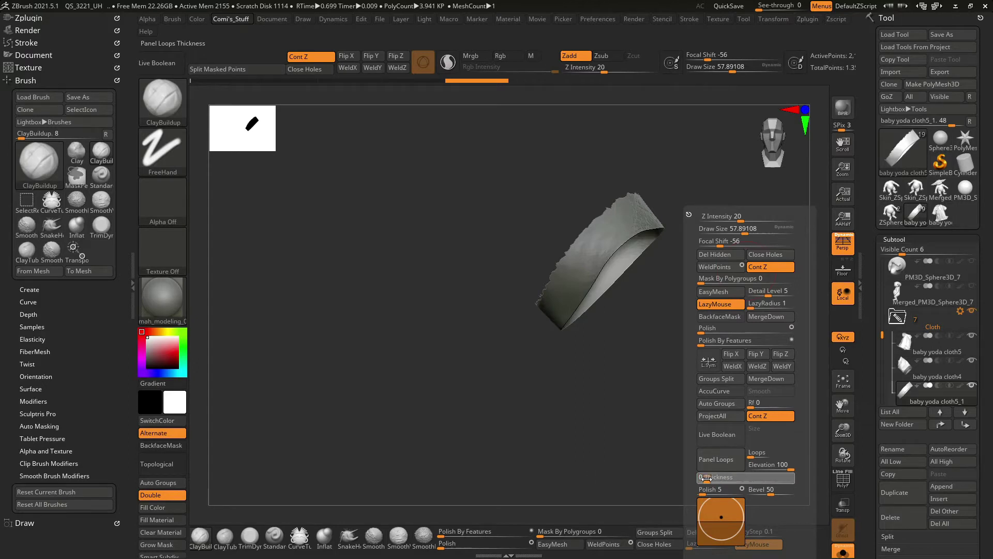
key(Return)
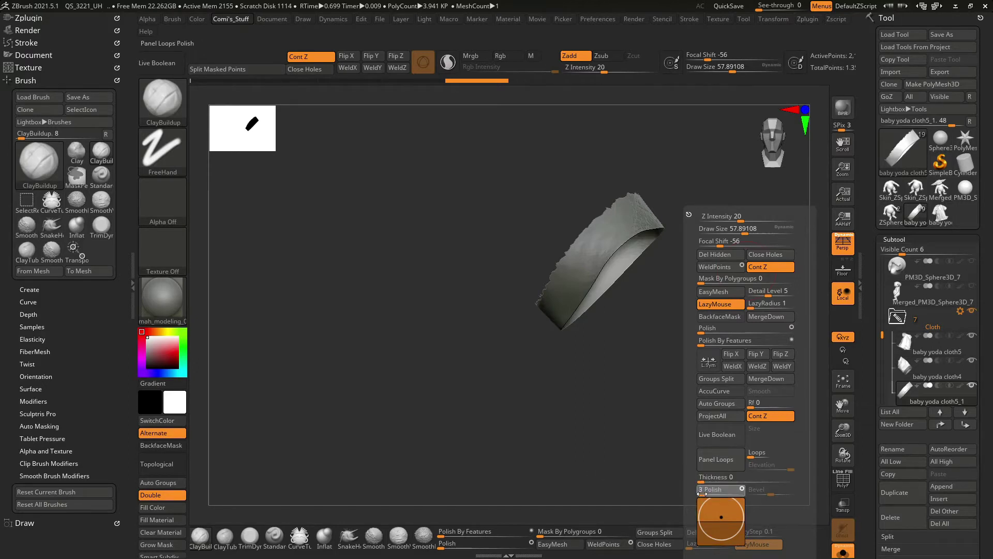
mouse_move(639, 384)
mouse_down()
mouse_move(705, 381)
mouse_move(699, 441)
mouse_move(715, 304)
mouse_move(729, 336)
mouse_up()
key(space)
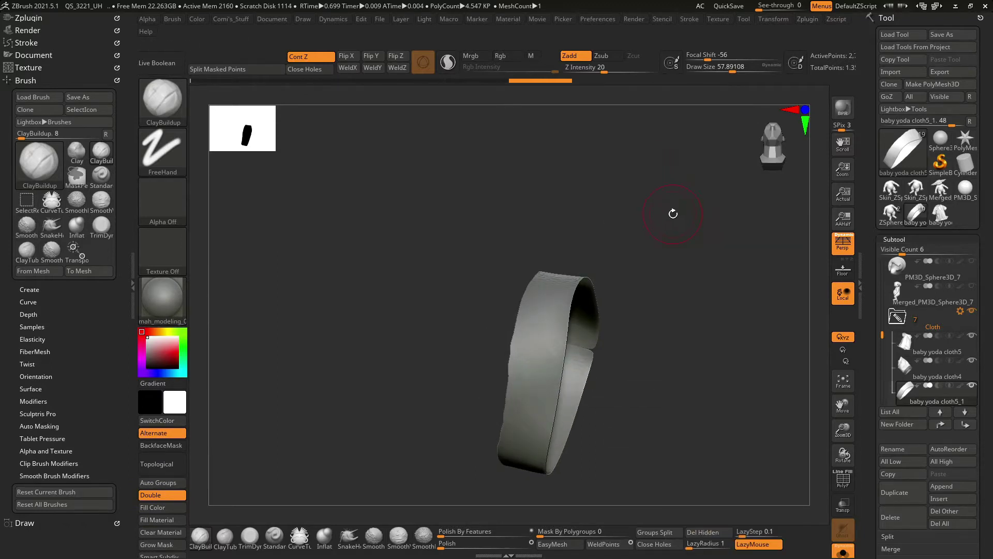
key(space)
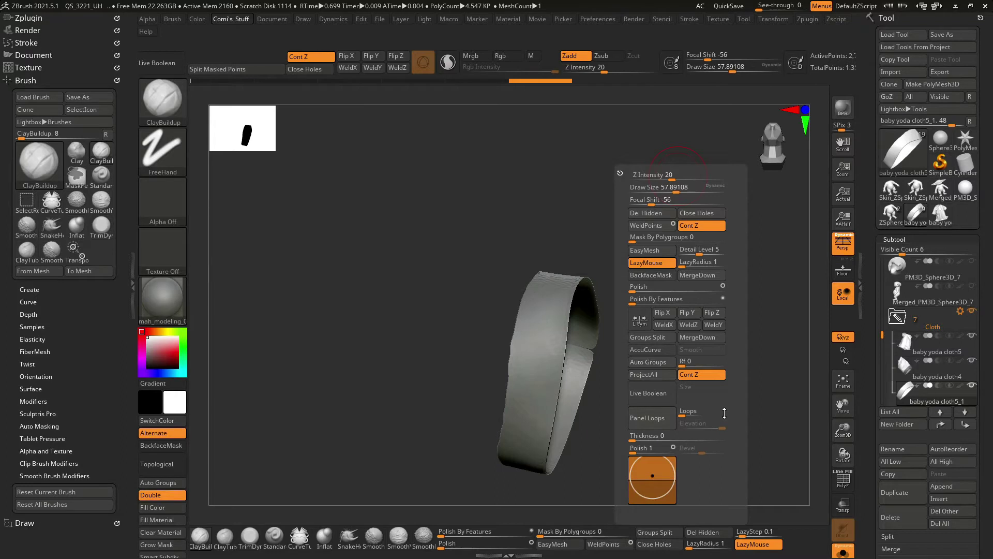
click(893, 239)
Try Panel Loops on the cuff strip from the quick palette, then undo it.
click(896, 198)
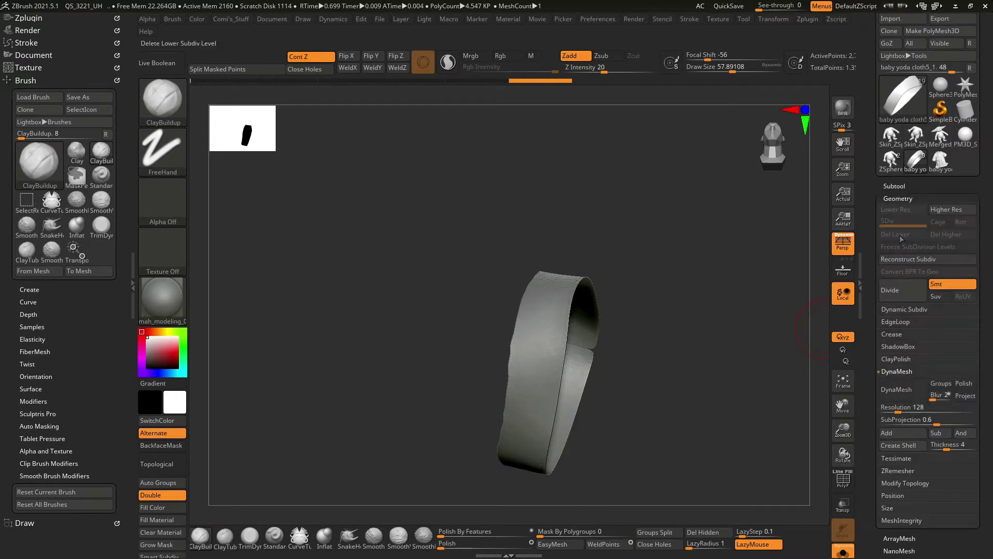
scroll(871, 269, down, 1)
scroll(870, 269, down, 3)
scroll(864, 239, down, 2)
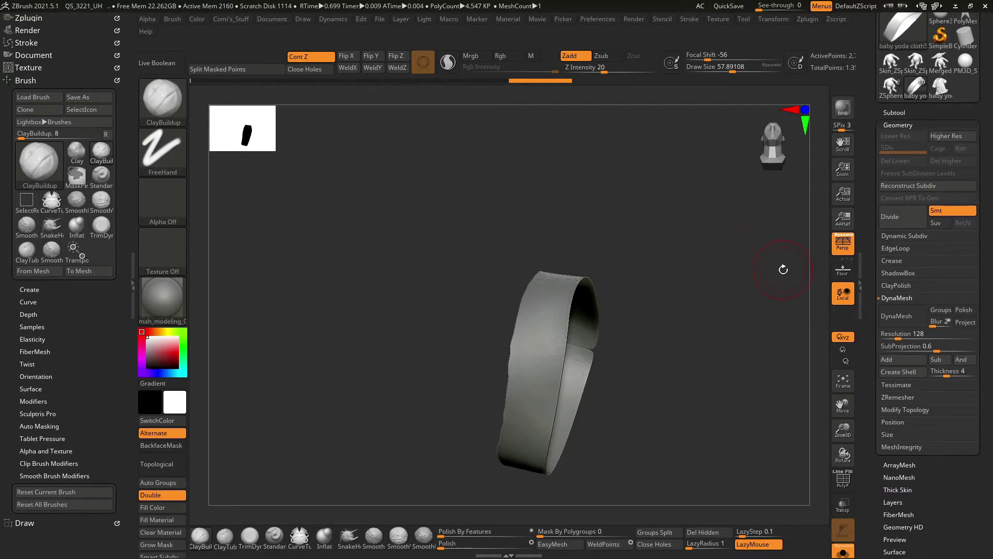
key(space)
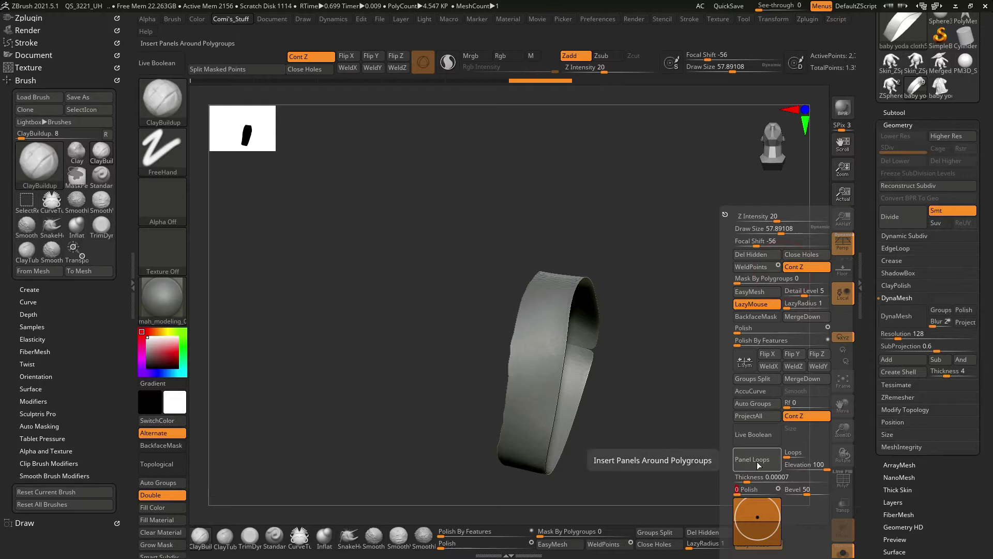
click(756, 462)
mouse_move(694, 395)
mouse_down()
mouse_move(712, 291)
mouse_move(732, 280)
mouse_up()
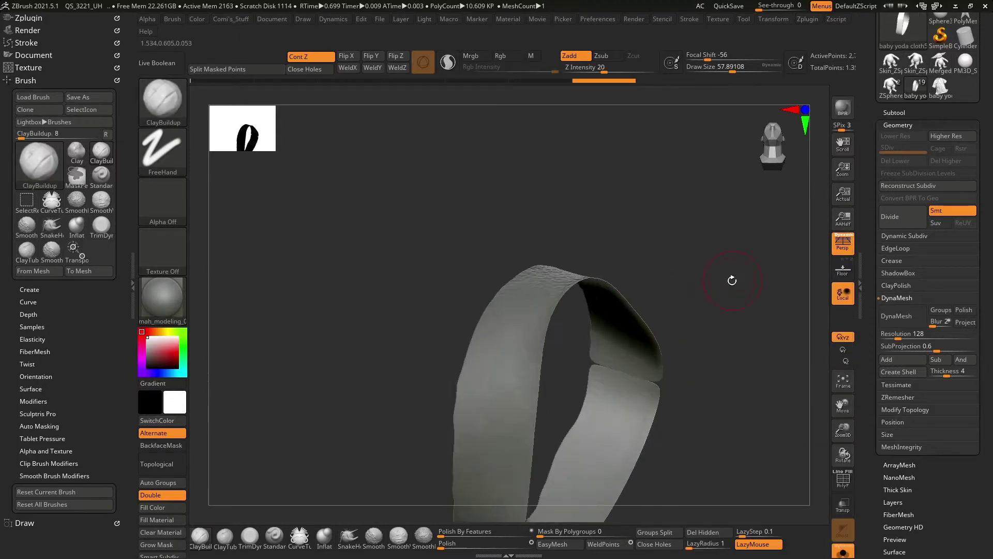
key(ctrl+z)
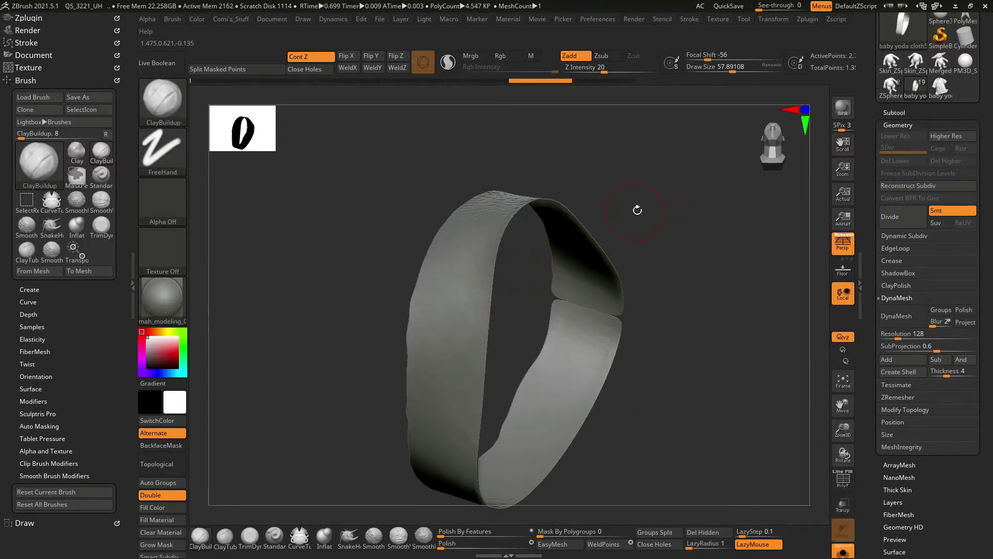
Raise the Panel Loops thickness to 0.04232 and expand the ZRemesher options.
key(space)
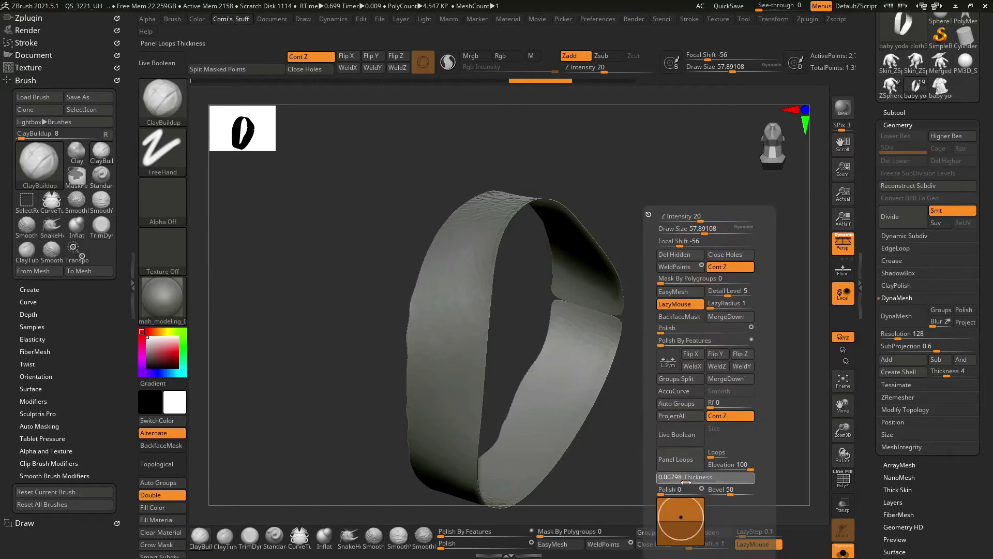
click(676, 458)
key(ctrl+z)
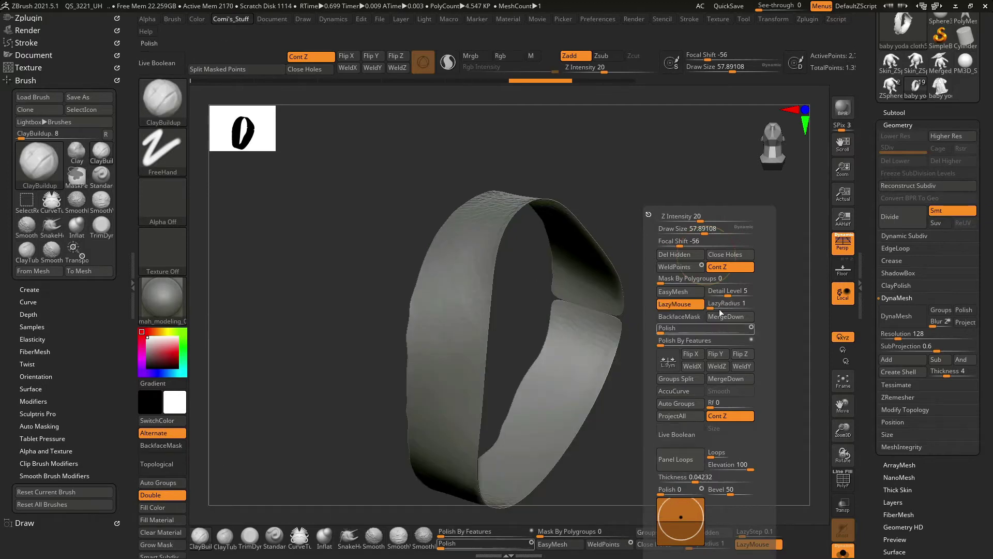
click(894, 396)
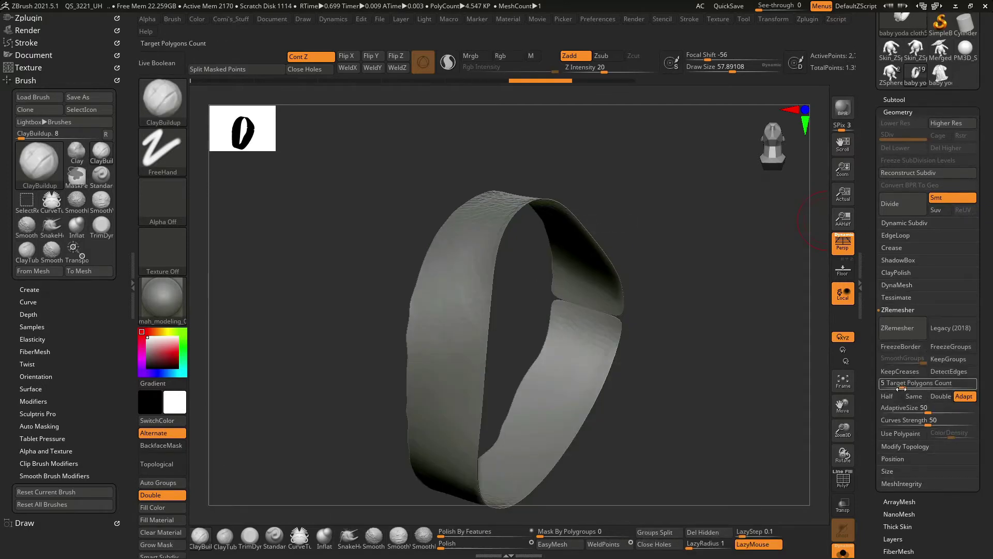
ZRemesh the cuff strip and orbit to inspect the remeshed ring.
click(897, 327)
mouse_move(727, 309)
mouse_down()
mouse_move(745, 295)
mouse_move(662, 409)
mouse_up()
mouse_move(663, 361)
mouse_down()
mouse_move(692, 326)
mouse_move(680, 300)
mouse_up()
Thicken the ring with Panel Loops at Bevel 0, undoing and reapplying once.
key(space)
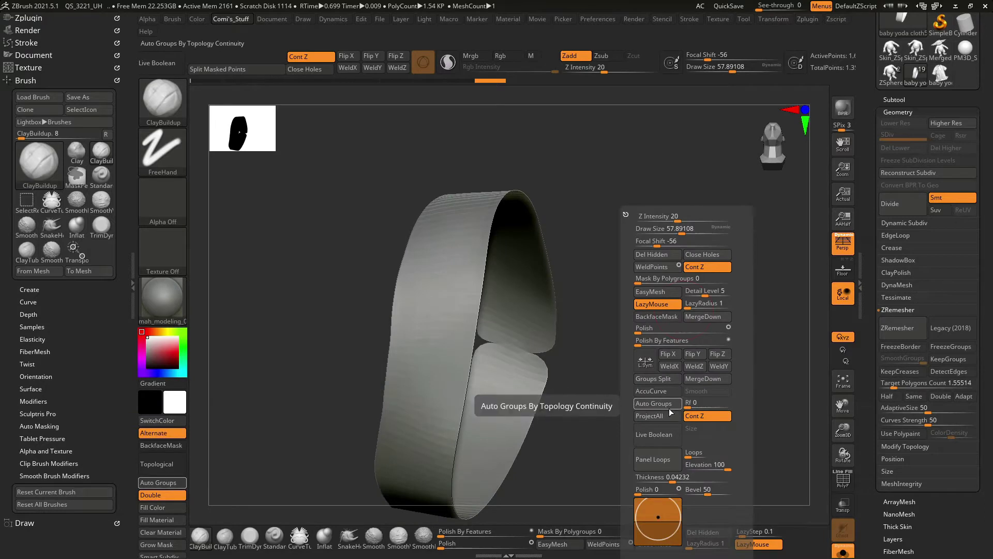
click(653, 461)
drag(588, 414, 594, 362)
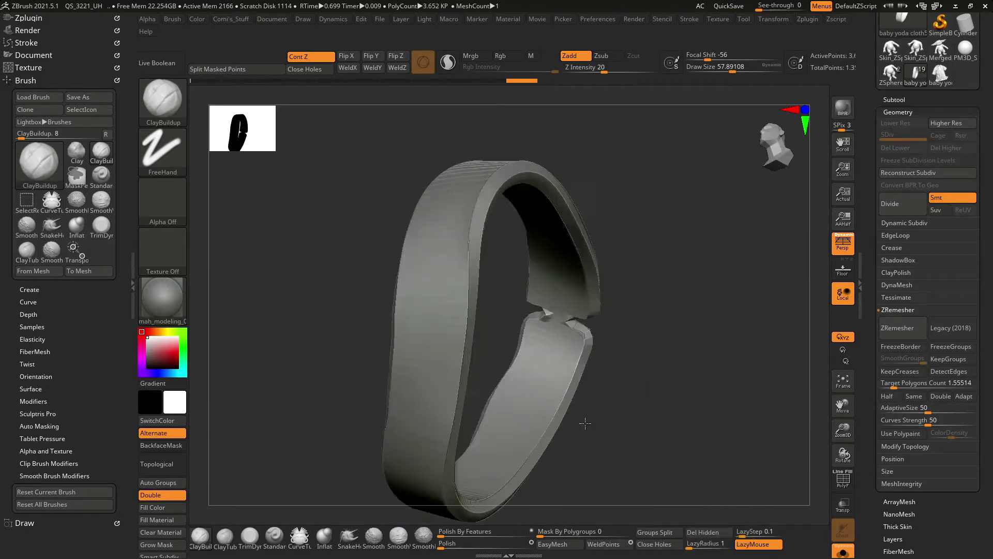
key(ctrl+z)
key(space)
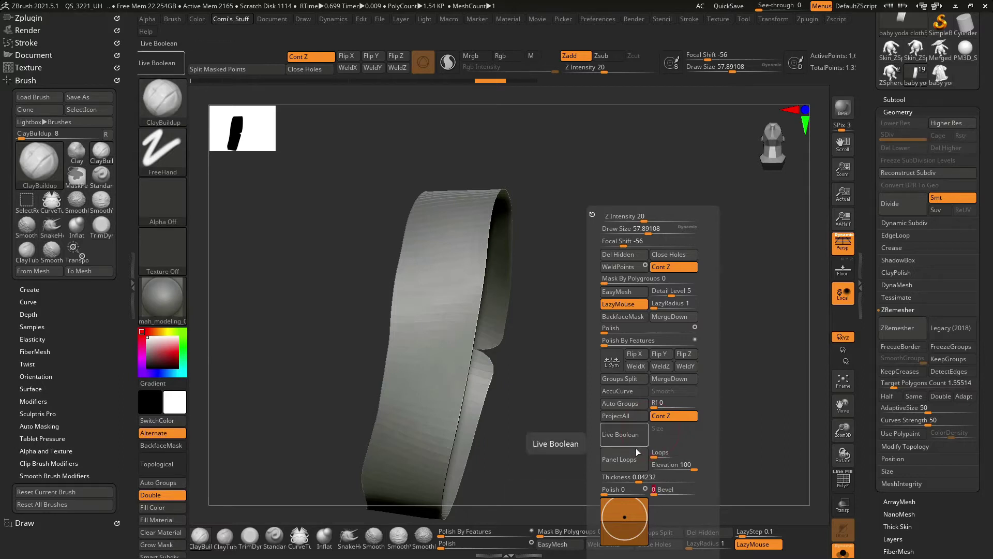
click(619, 459)
mouse_move(673, 290)
mouse_down()
mouse_move(705, 191)
mouse_move(680, 285)
mouse_up()
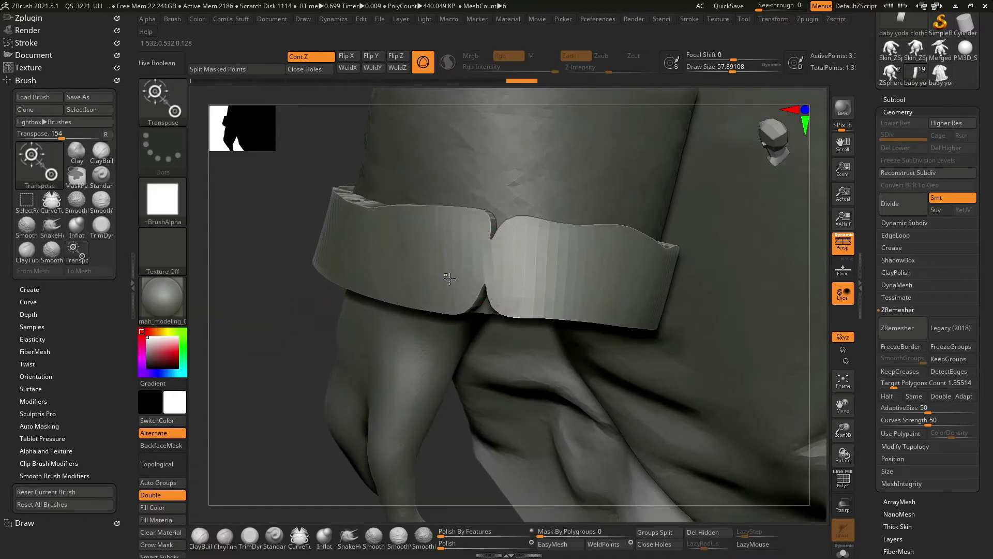
Confirm the Abnormal Termination error so the project quick-saves.
ctrl+drag(449, 278, 419, 219)
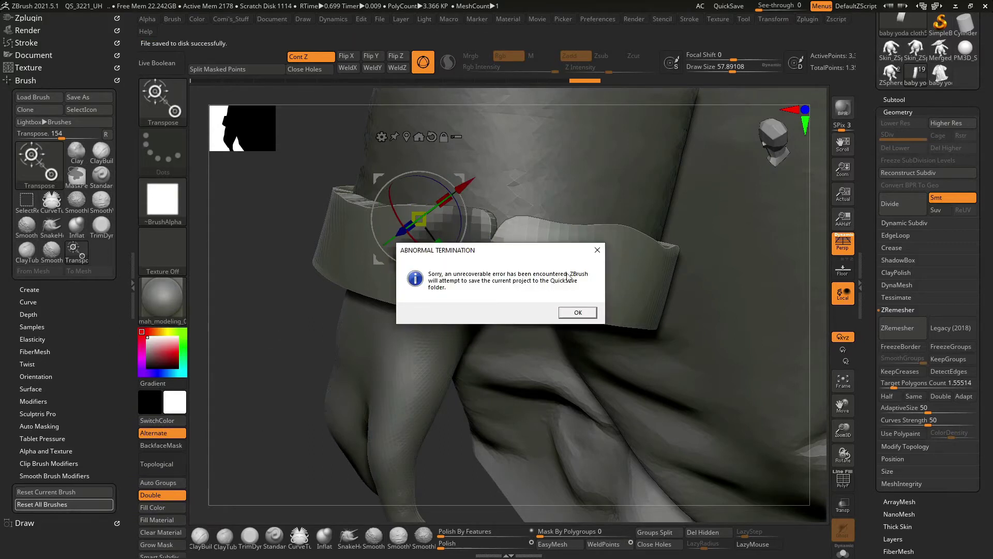
click(575, 314)
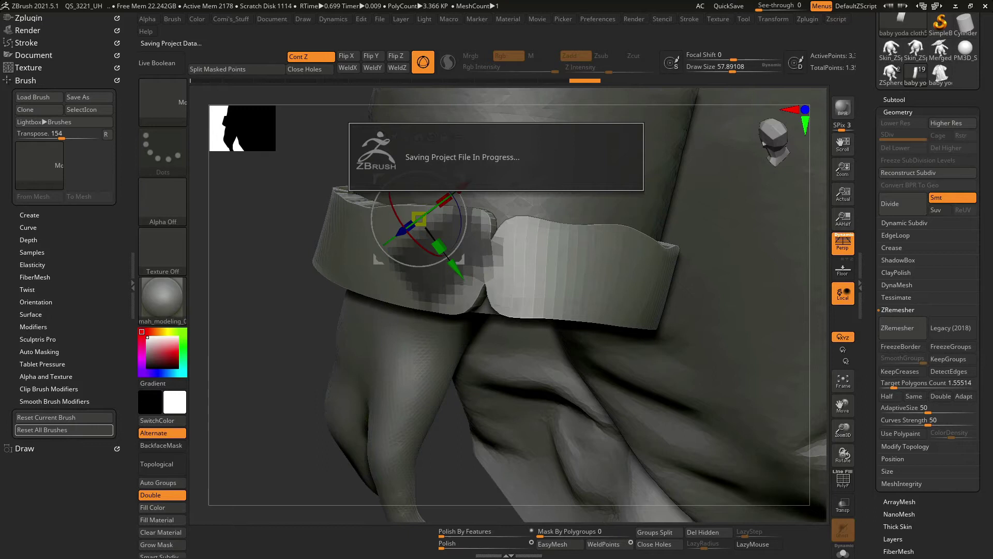
key(super)
key(super)
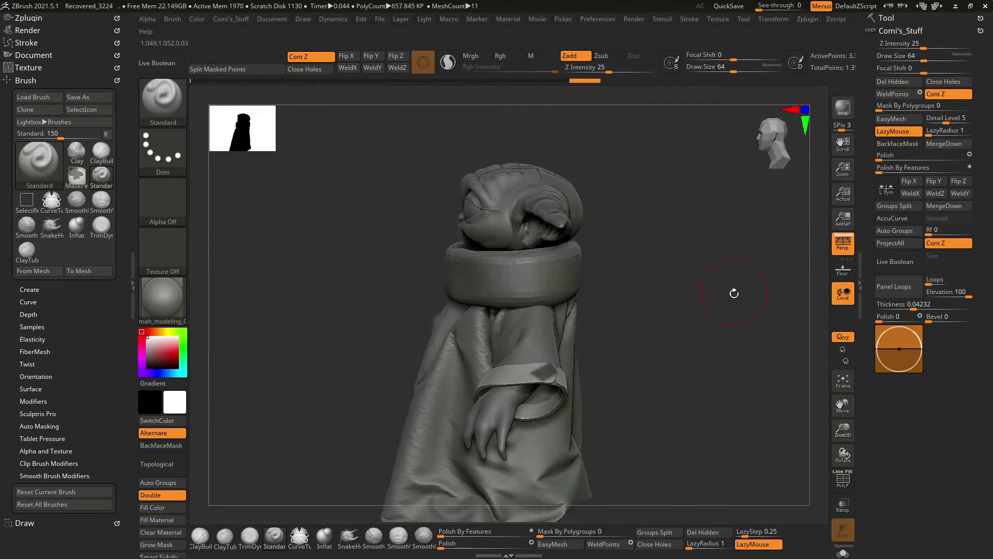
key(w)
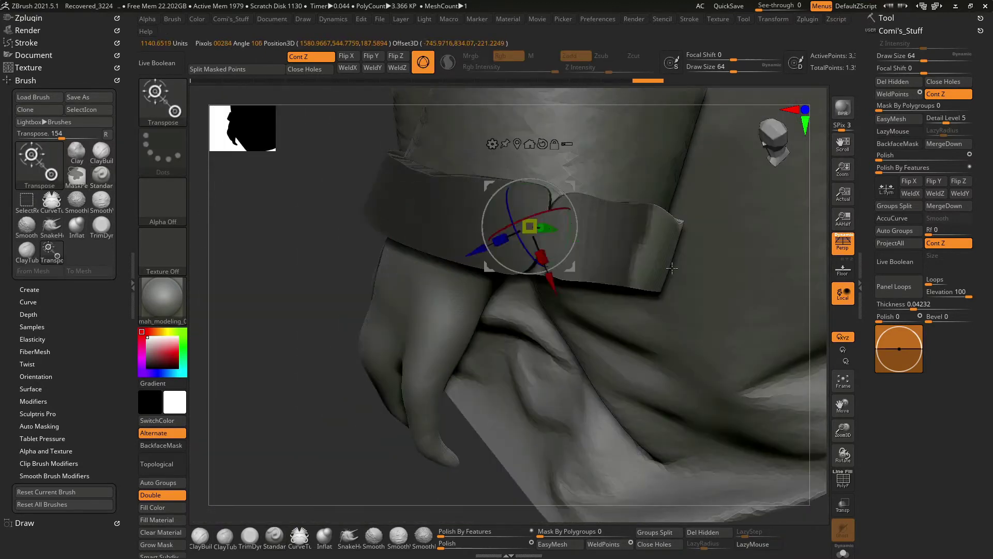
drag(554, 229, 546, 236)
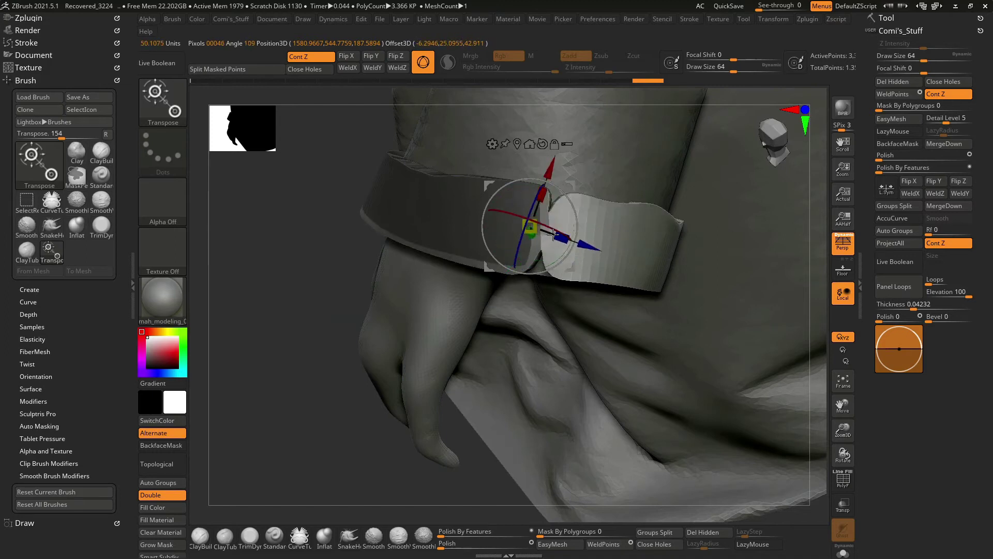
key(b)
key(s)
key(h)
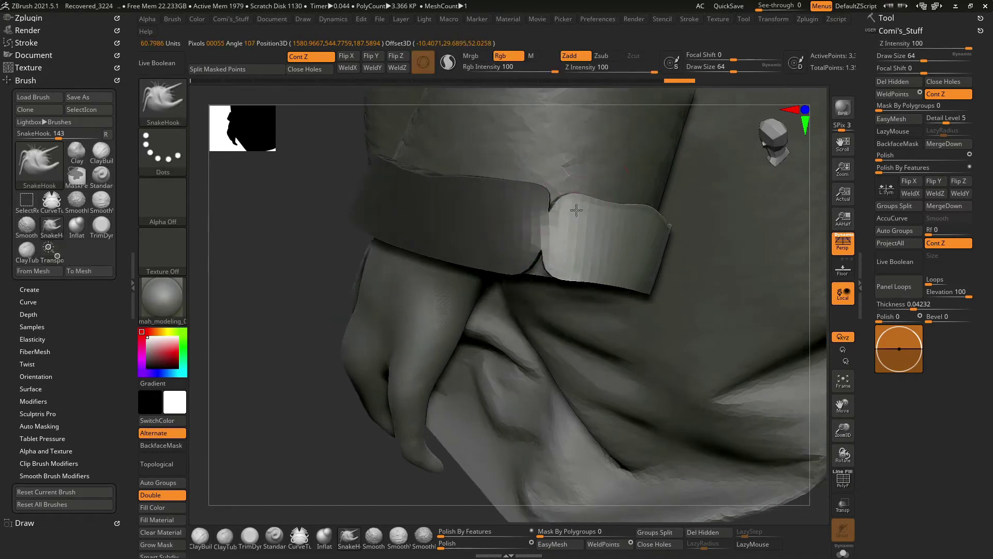
key(space)
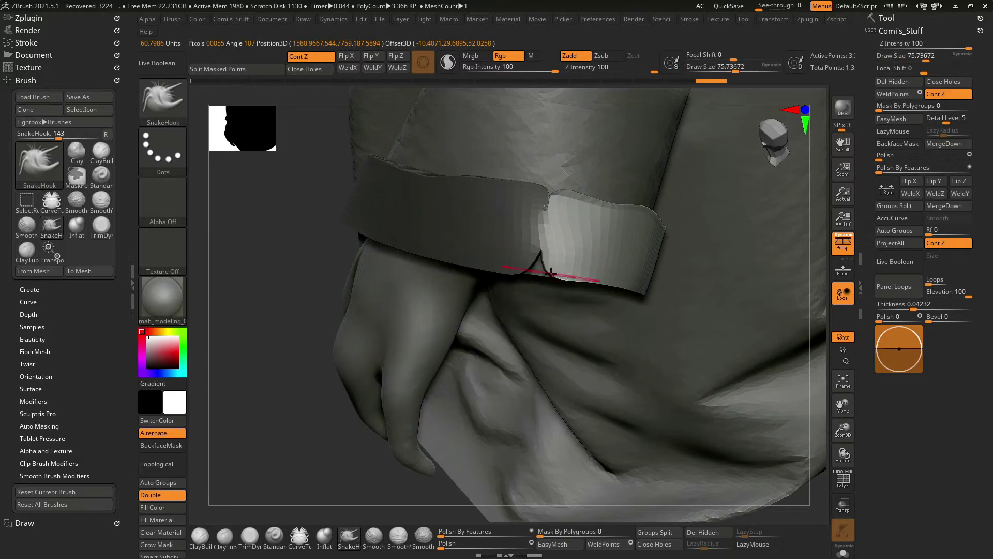
right_drag(525, 270, 563, 241)
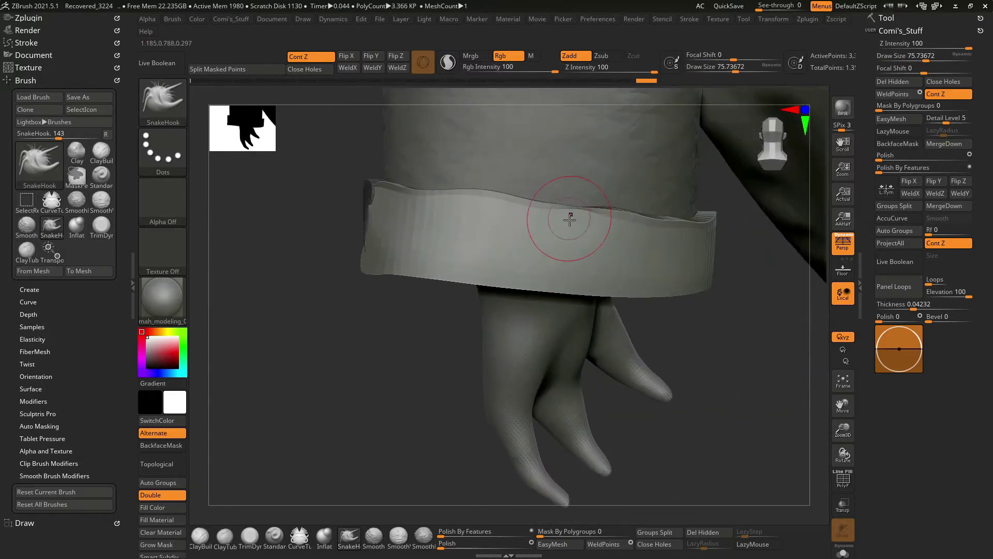
right_drag(583, 210, 557, 215)
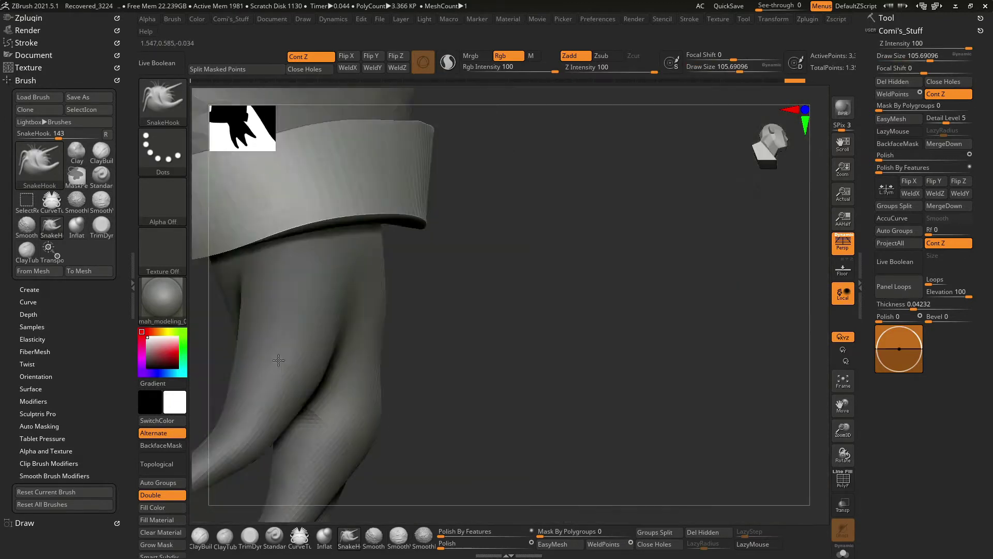
mouse_move(367, 383)
right_down()
mouse_move(622, 277)
mouse_move(415, 397)
mouse_move(411, 388)
right_up()
mouse_move(495, 209)
right_down()
mouse_move(599, 463)
mouse_move(732, 366)
right_up()
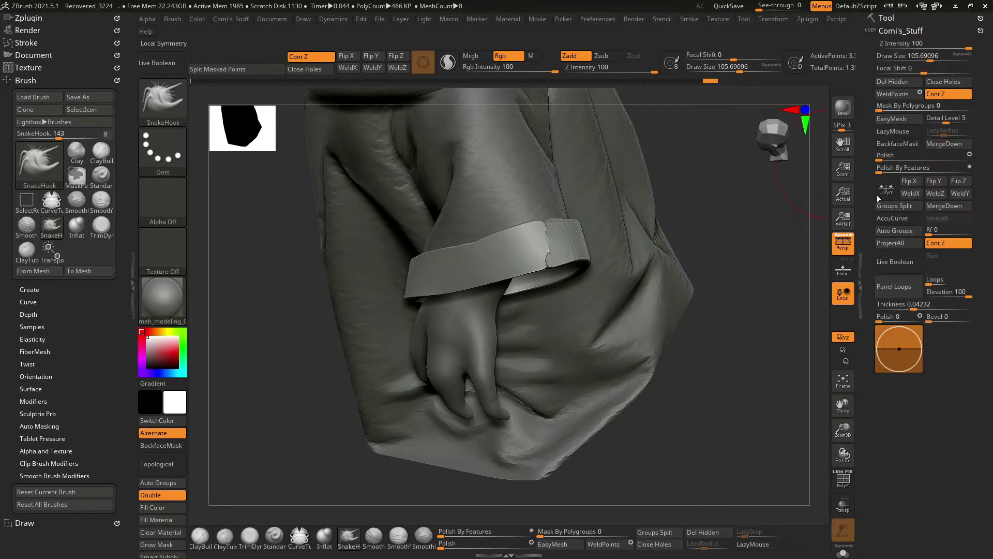
DynaMesh the sleeve and cuff into one surface from Tool > Geometry.
click(887, 18)
click(889, 316)
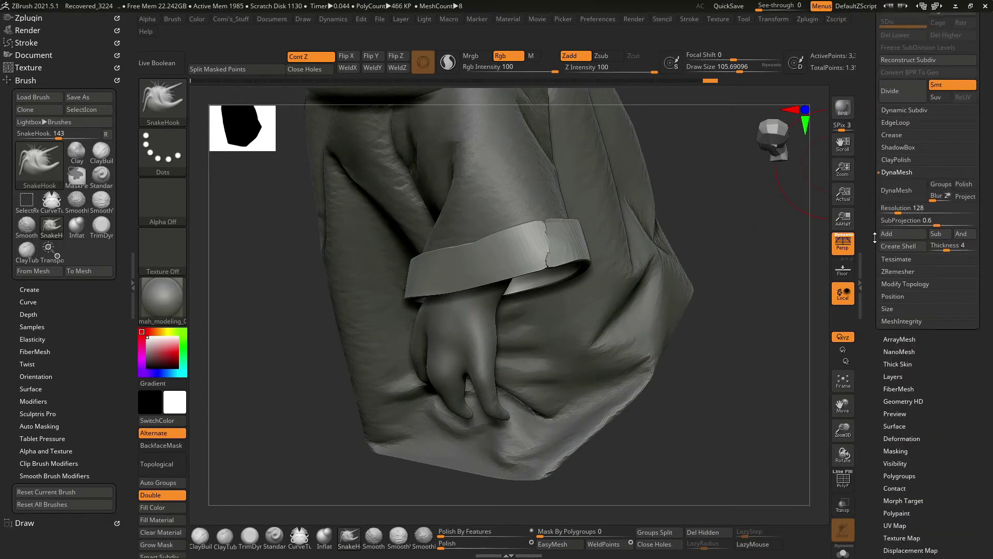
click(903, 201)
mouse_move(673, 249)
right_down()
mouse_move(662, 261)
mouse_move(717, 281)
right_up()
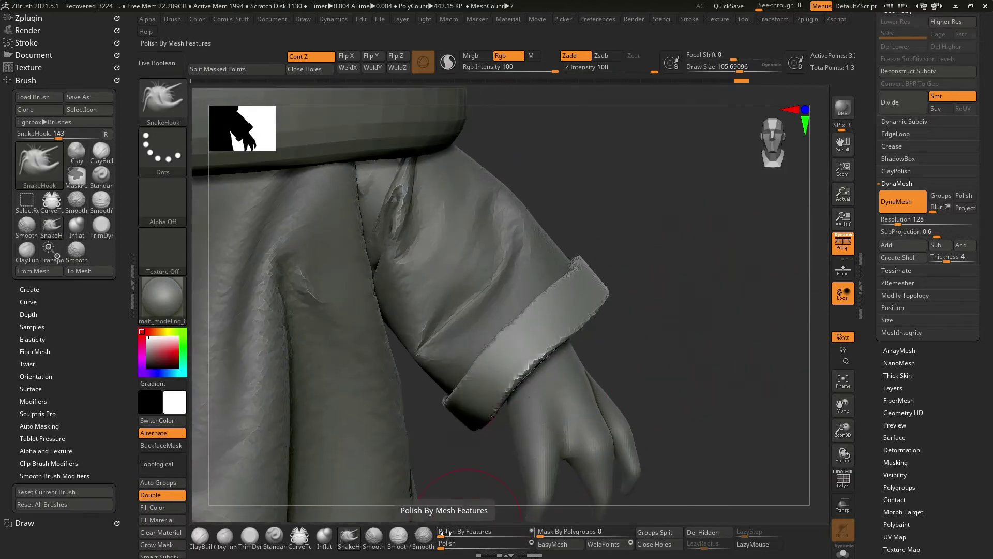
Raise the Polish slider to smooth the cuff and expand the Deformation options.
drag(442, 548, 527, 544)
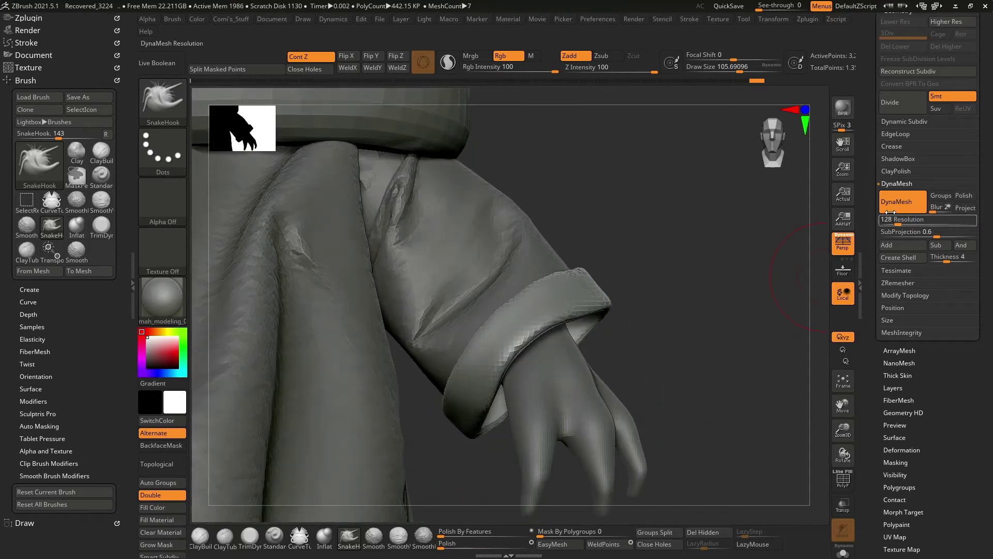
scroll(867, 393, down, 3)
click(901, 282)
scroll(910, 310, down, 5)
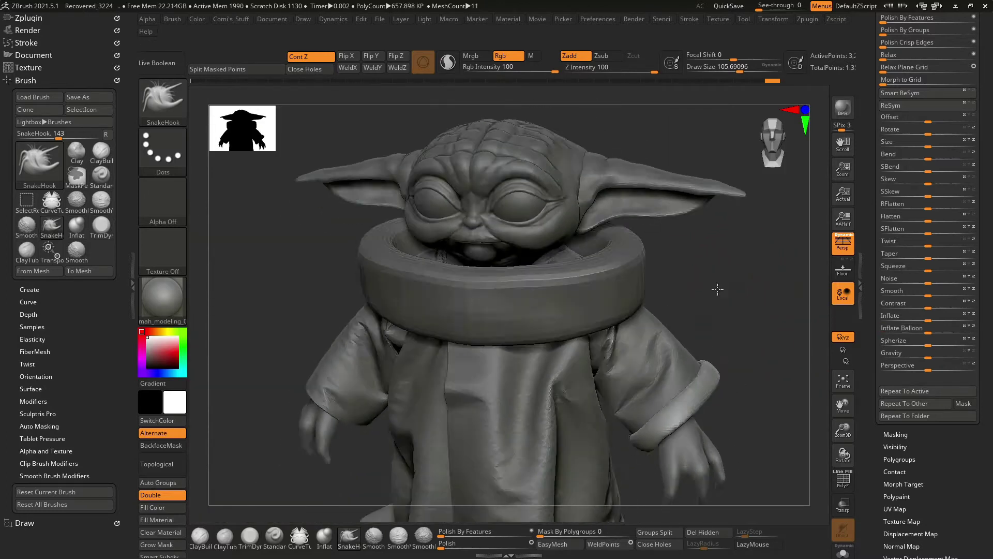
Select the ring collar subtool and orbit around it from several sides.
drag(717, 288, 636, 279)
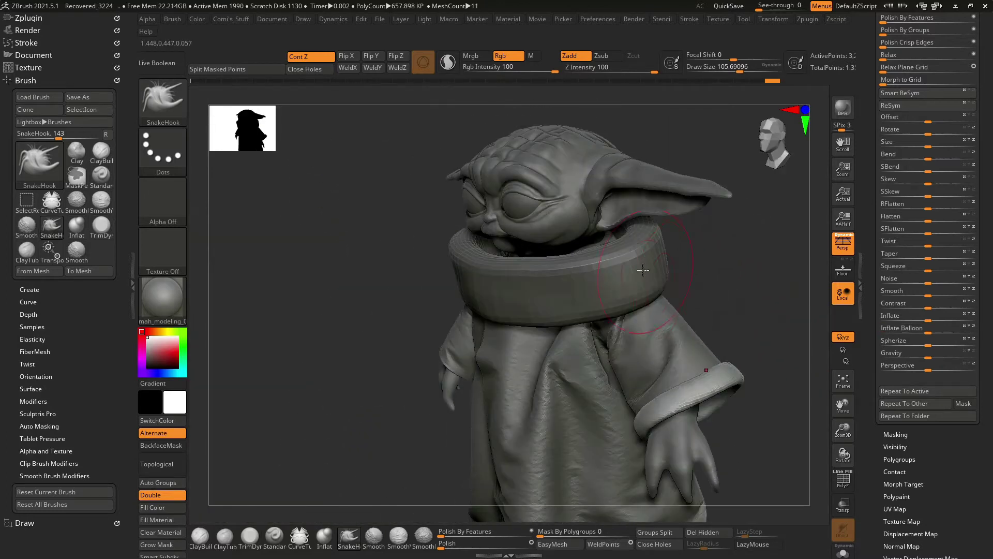
alt+click(635, 280)
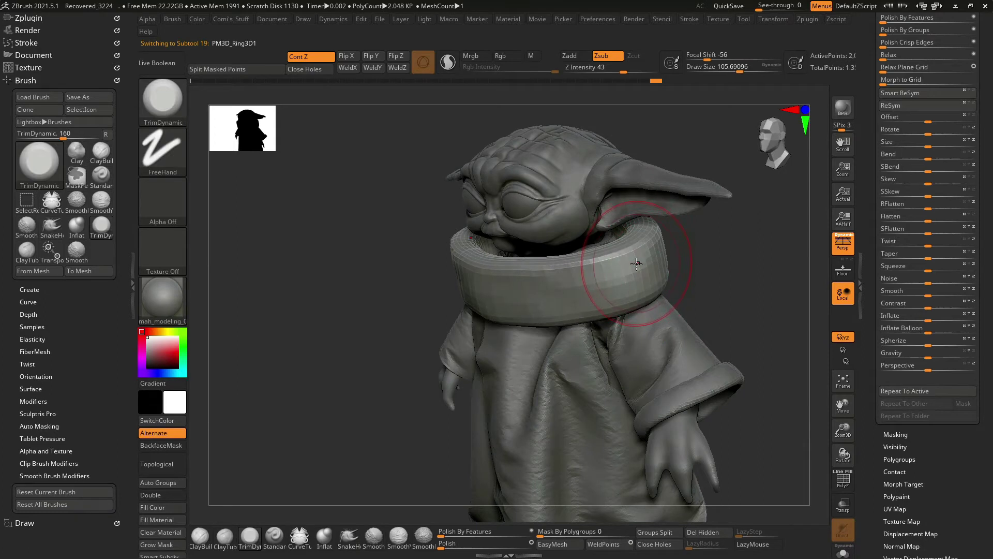
right_drag(657, 259, 661, 247)
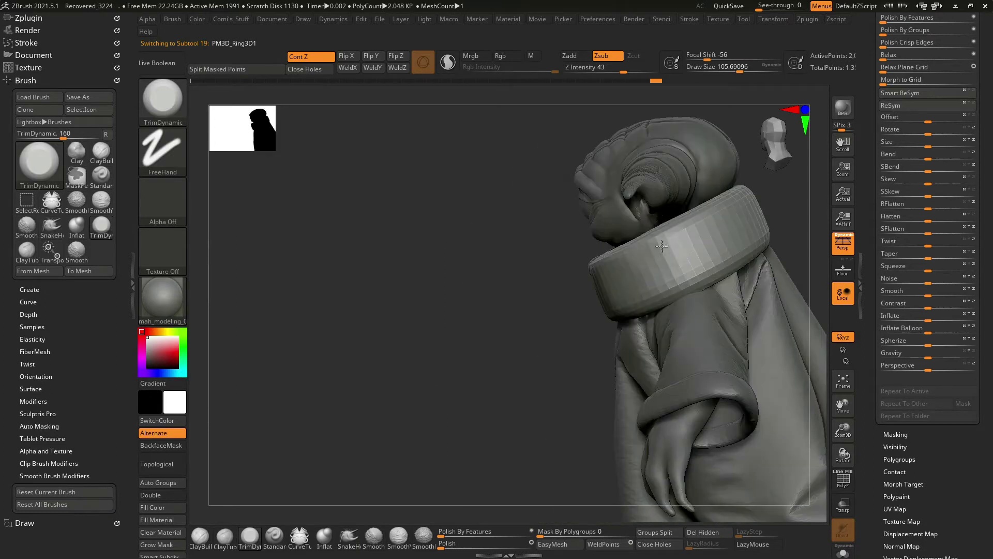
right_drag(726, 218, 640, 271)
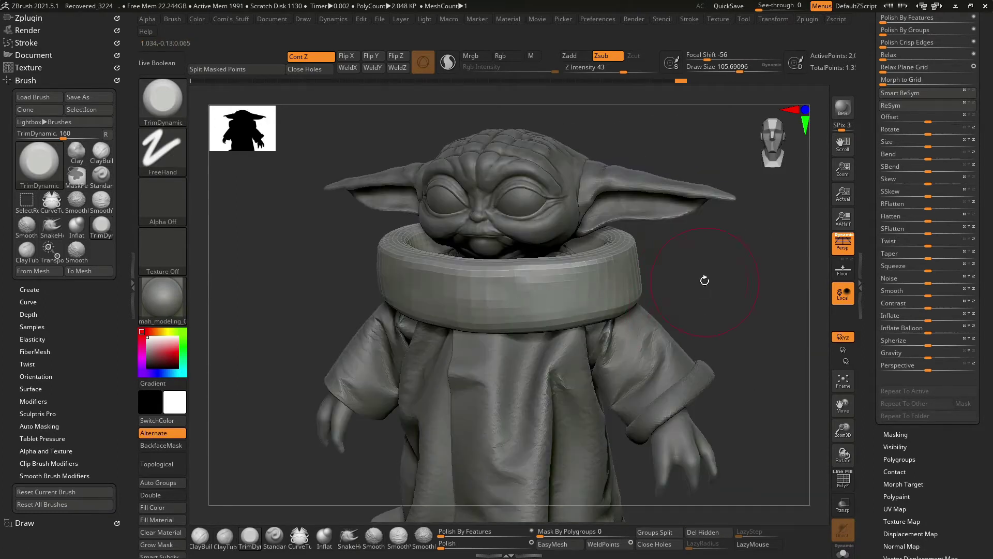
right_drag(705, 280, 394, 249)
mouse_move(440, 272)
right_down()
mouse_move(614, 266)
mouse_move(332, 217)
mouse_move(317, 270)
mouse_move(731, 249)
mouse_move(686, 189)
mouse_move(600, 212)
right_up()
Switch to ClayBuildup (B-C-B), check the Alpha palette, and frame the robe front and sleeve.
key(space)
key(b)
key(c)
key(b)
click(146, 19)
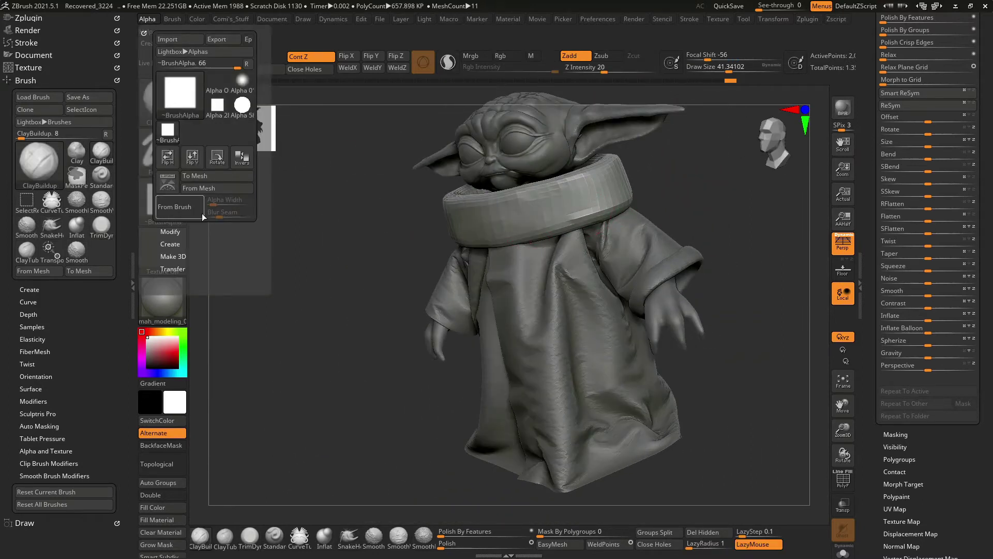
click(171, 230)
right_drag(492, 243, 523, 240)
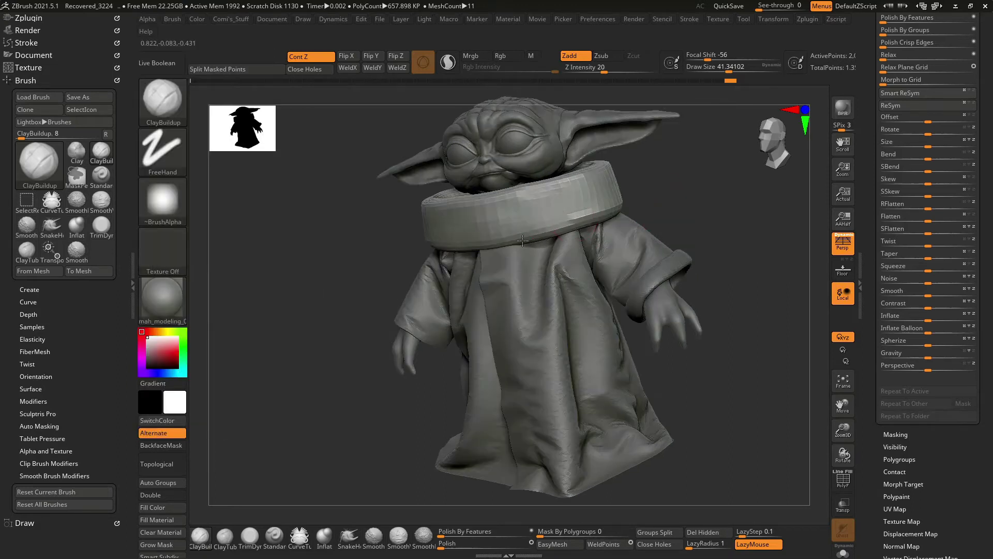
right_drag(654, 202, 531, 226)
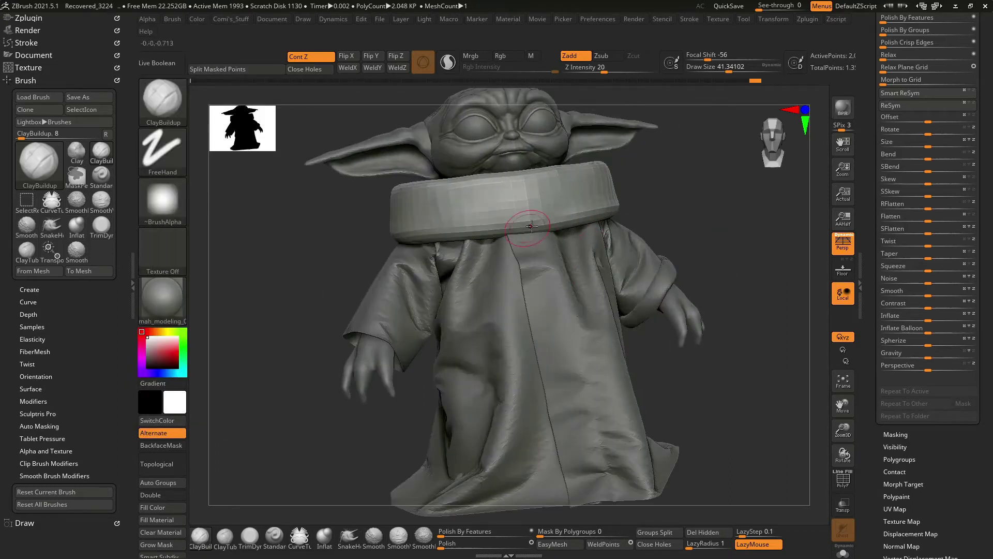
right_drag(548, 169, 508, 177)
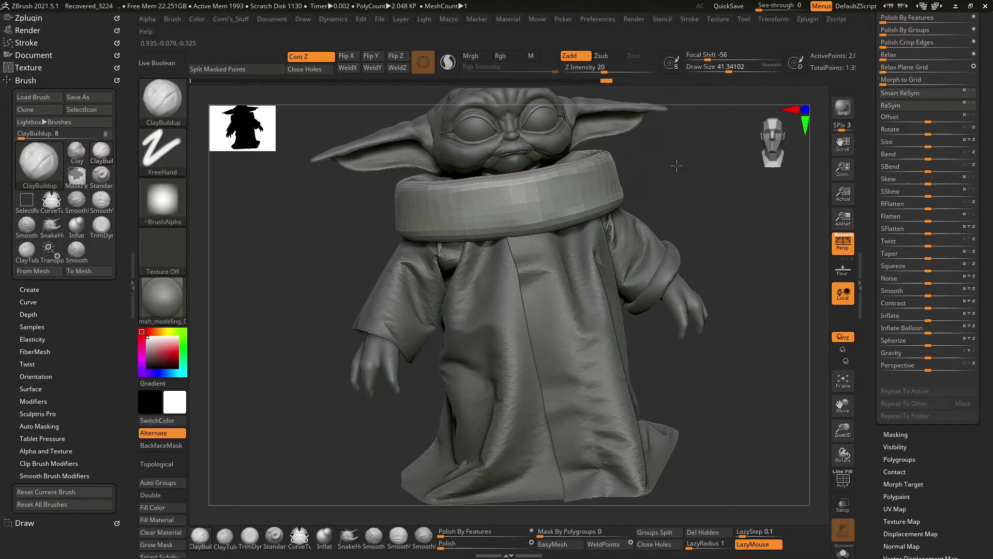
right_drag(677, 165, 647, 176)
mouse_move(335, 240)
right_down()
mouse_move(393, 228)
mouse_move(659, 222)
mouse_move(720, 243)
right_up()
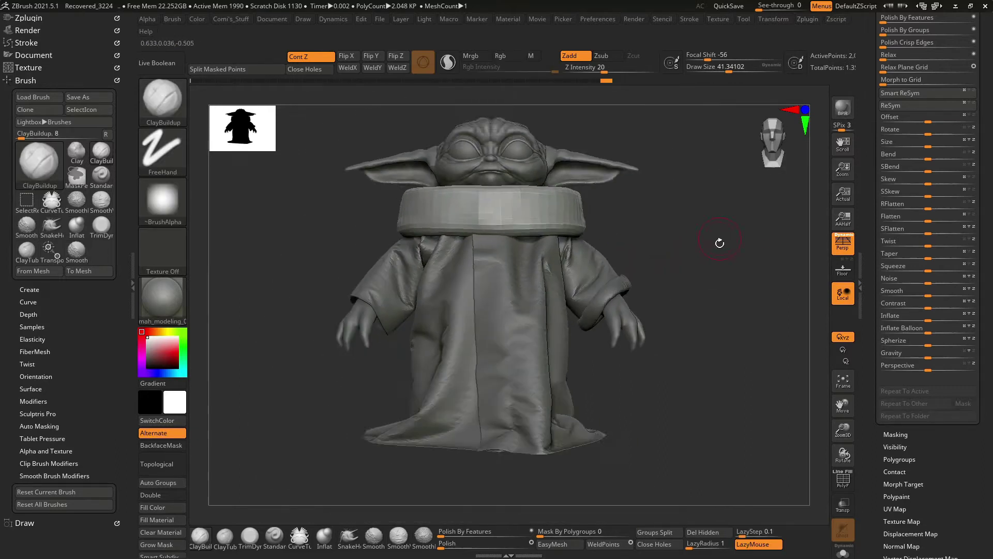
ctrl+right_drag(295, 326, 723, 214)
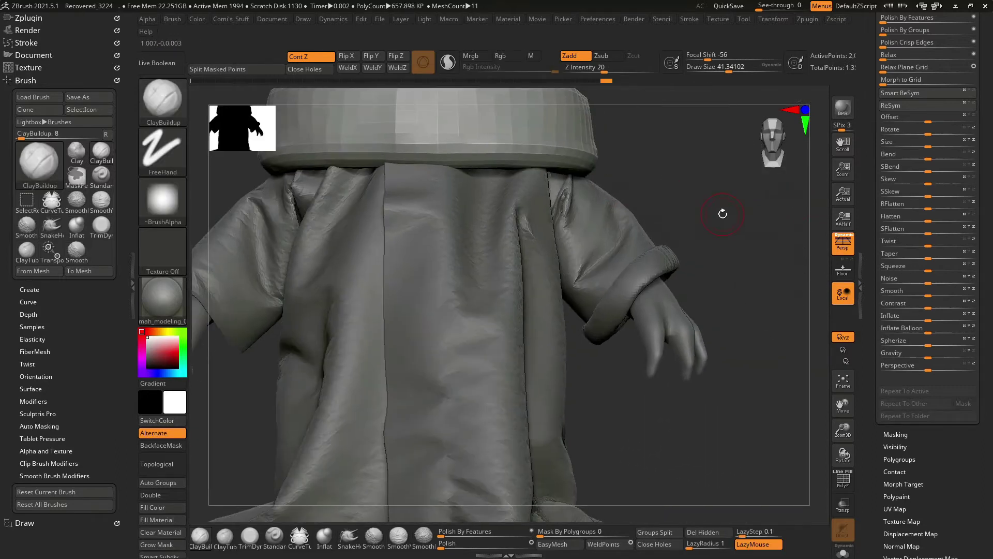
alt+click(673, 263)
mouse_move(710, 259)
right_down()
mouse_move(647, 264)
mouse_move(673, 263)
mouse_move(762, 222)
right_up()
key(space)
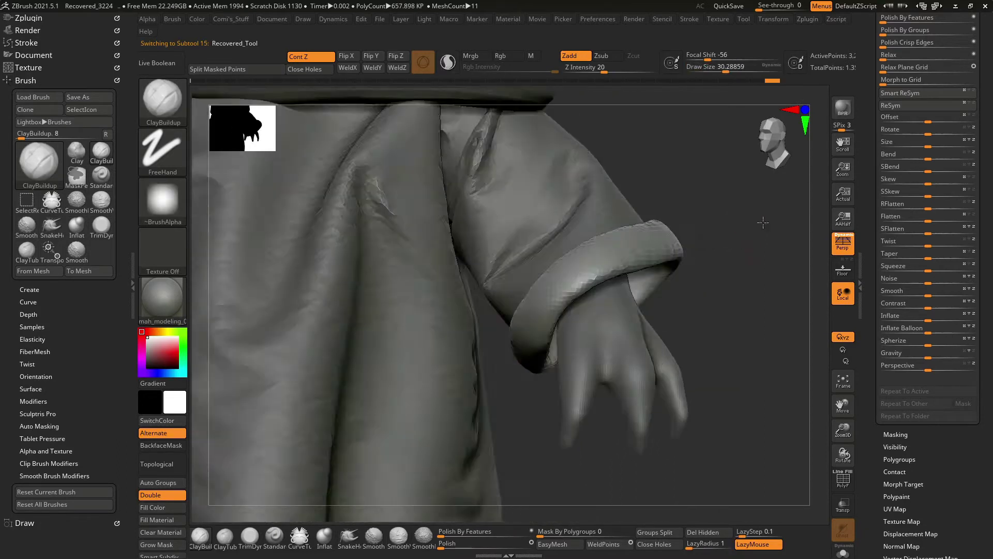
drag(763, 223, 733, 221)
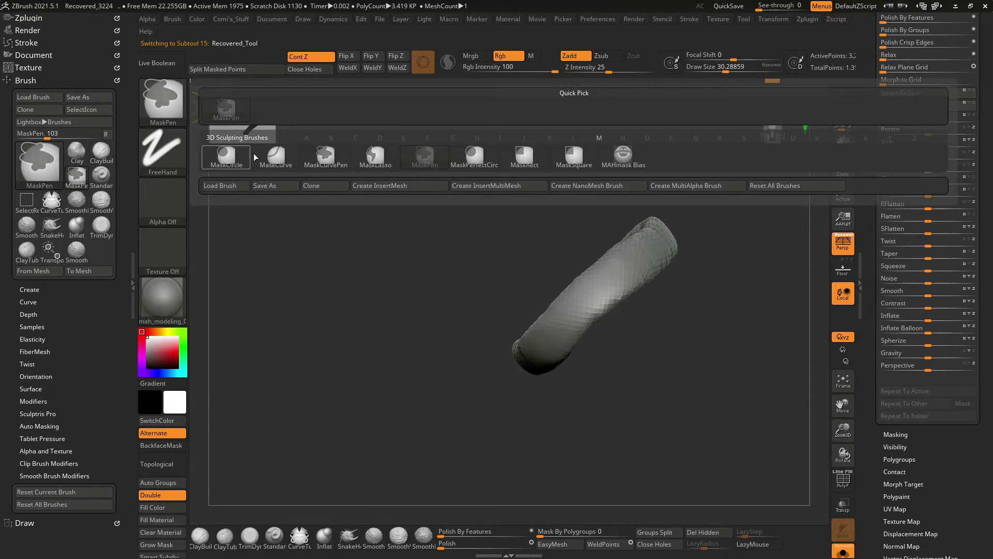
ctrl+drag(673, 171, 458, 414)
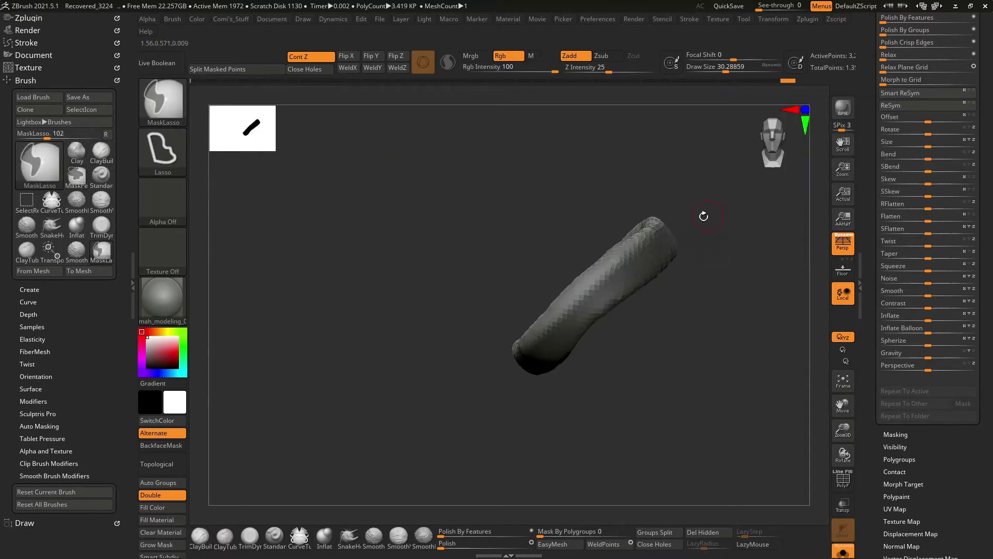
key(w)
drag(612, 180, 605, 173)
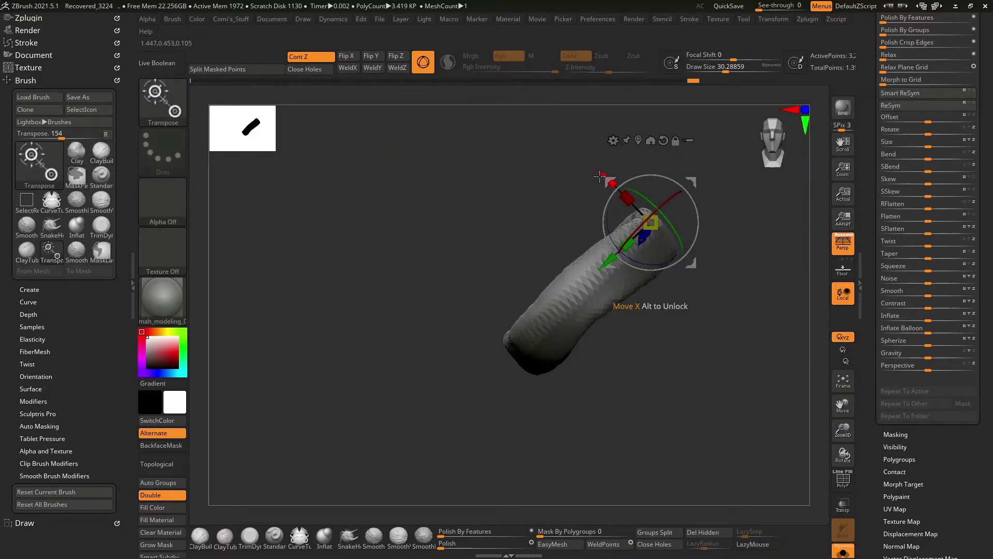
key(ctrl+z)
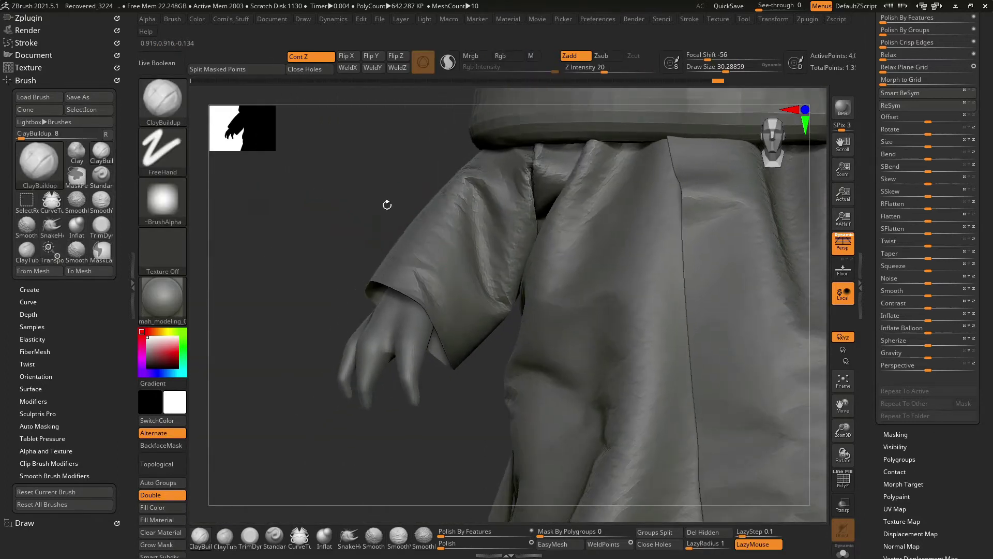
Lasso-mask the end of the sleeve cloth and orbit to check the mask.
drag(388, 207, 510, 239)
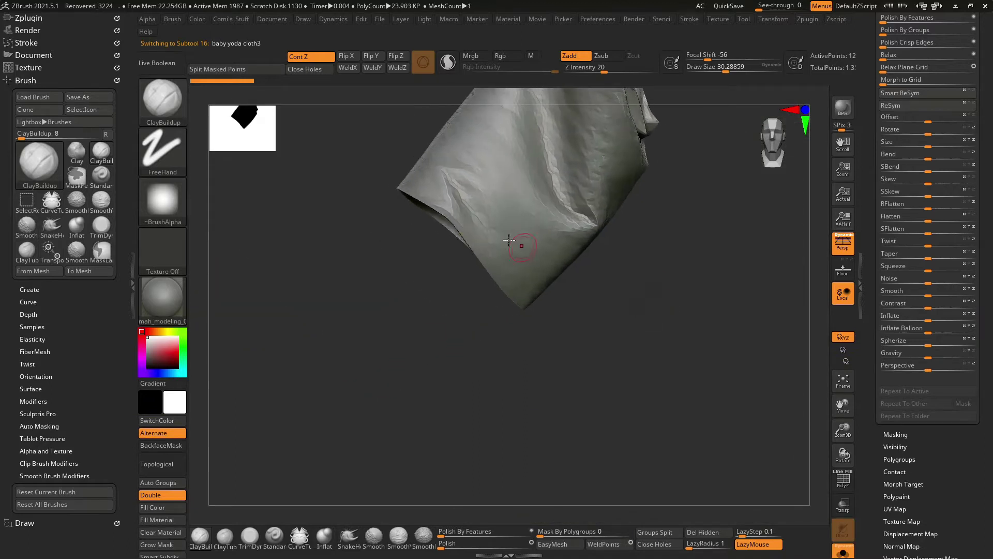
ctrl+drag(399, 137, 583, 305)
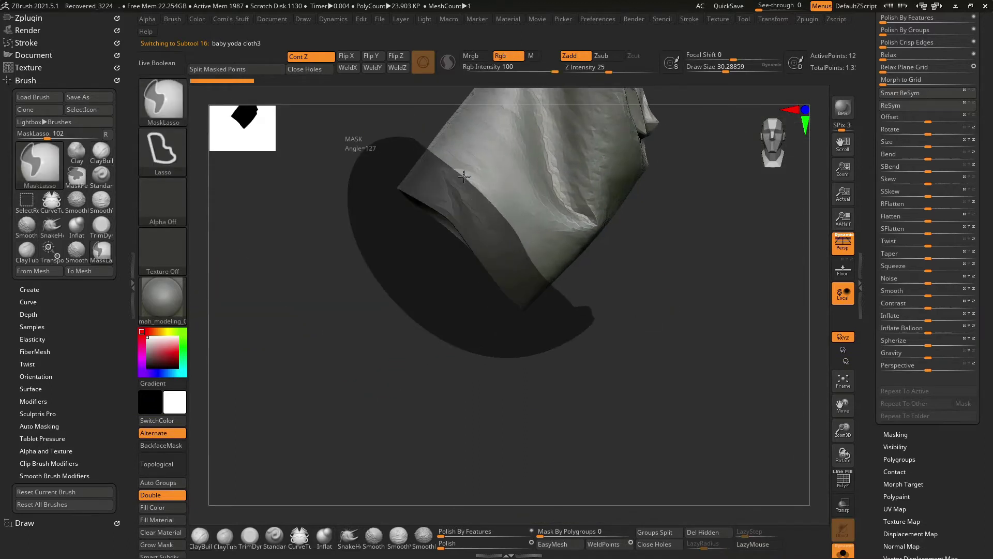
ctrl+drag(464, 177, 466, 178)
mouse_move(612, 355)
mouse_down()
mouse_move(699, 315)
mouse_move(644, 340)
mouse_move(666, 277)
mouse_up()
Try the curve, lasso and freehand masking brushes.
ctrl+click(166, 98)
ctrl+click(328, 157)
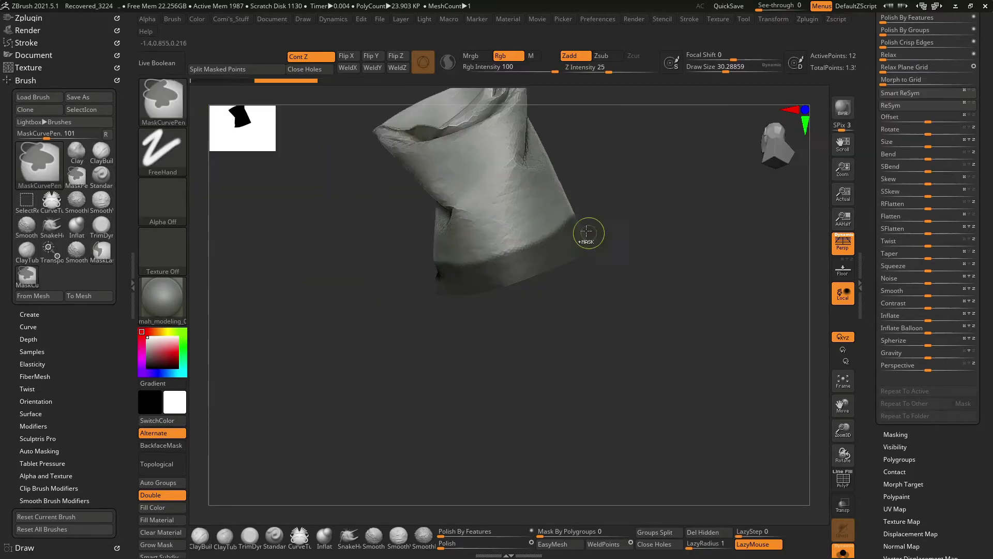
ctrl+click(163, 101)
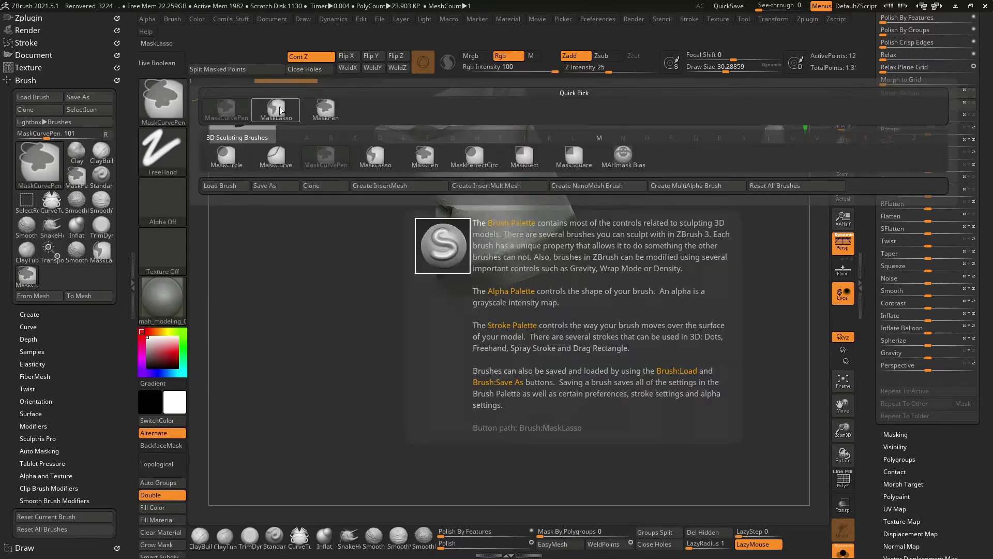
ctrl+click(375, 155)
ctrl+click(163, 101)
click(325, 107)
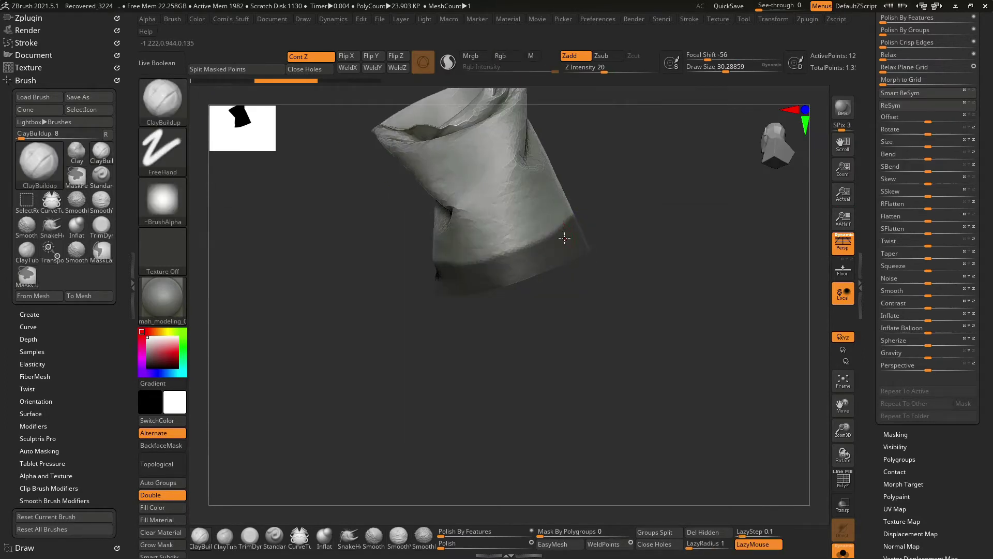
Select baby yoda cloth4_1 in Subtool and hide all but a thin strip.
drag(436, 273, 562, 209)
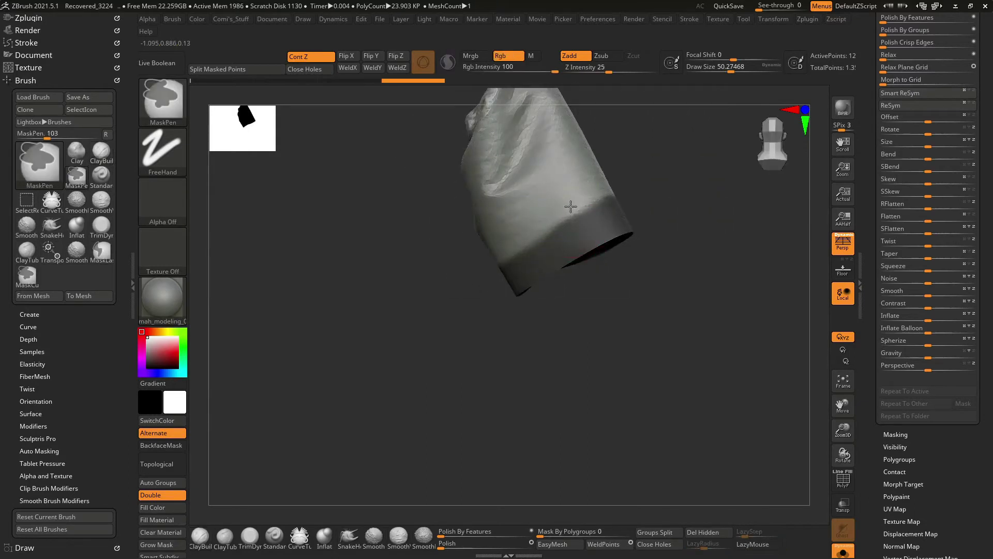
drag(570, 207, 729, 238)
scroll(903, 115, up, 5)
click(894, 69)
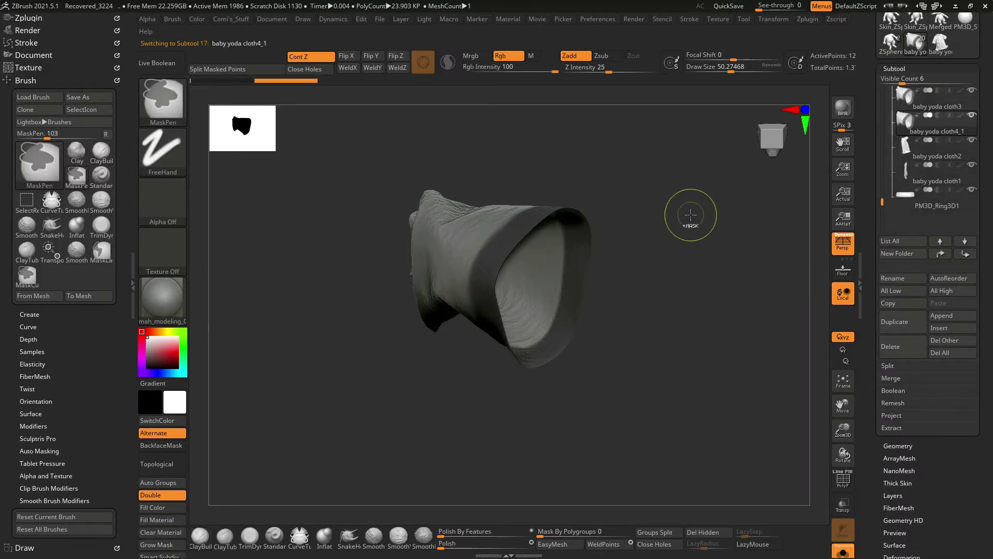
ctrl+shift+click(510, 221)
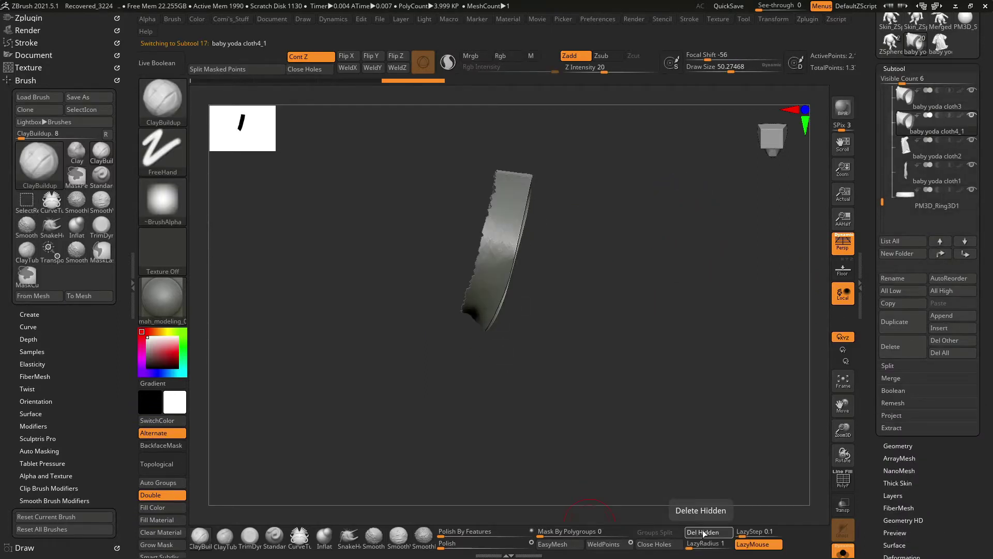
Select the SnakeHook brush (B-S-H) and enlarge the brush size.
key(space)
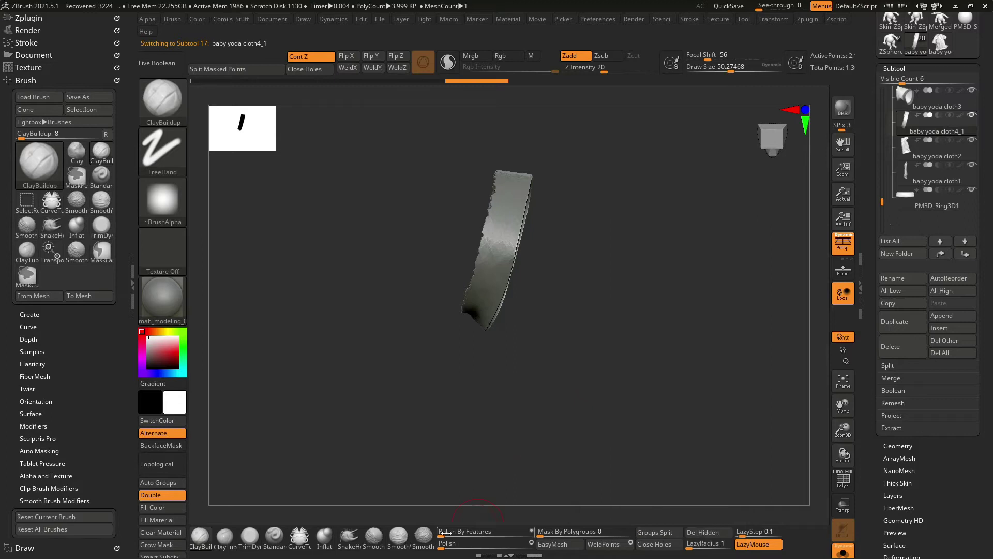
mouse_move(641, 305)
mouse_down()
mouse_move(621, 326)
mouse_move(657, 305)
mouse_move(466, 289)
mouse_up()
key(b)
key(s)
key(h)
key(space)
Orbit the cloth strip from several angles and Ctrl-mask its lower band.
drag(461, 216, 478, 216)
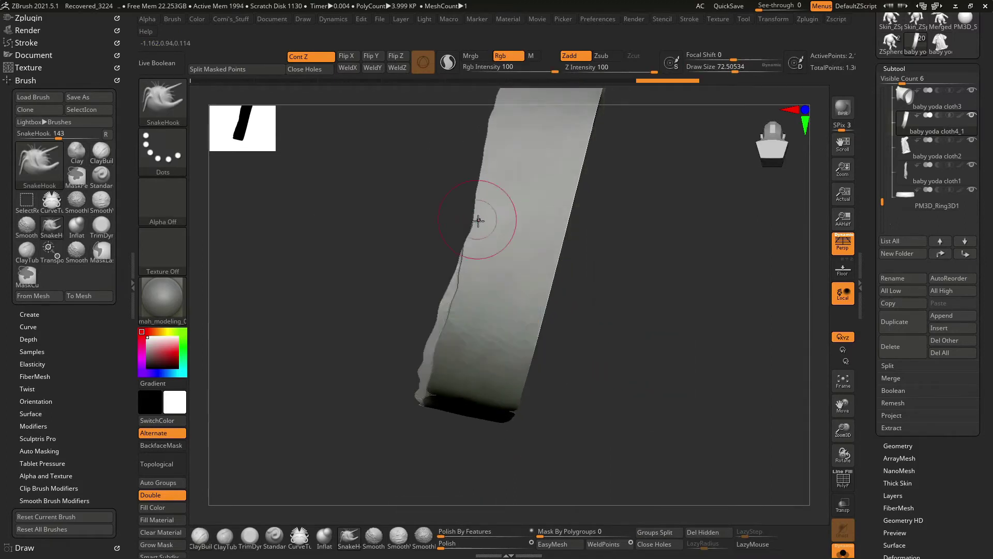
mouse_move(456, 291)
mouse_down()
mouse_move(440, 282)
mouse_move(668, 255)
mouse_move(642, 248)
mouse_move(657, 221)
mouse_move(687, 225)
mouse_move(672, 300)
mouse_up()
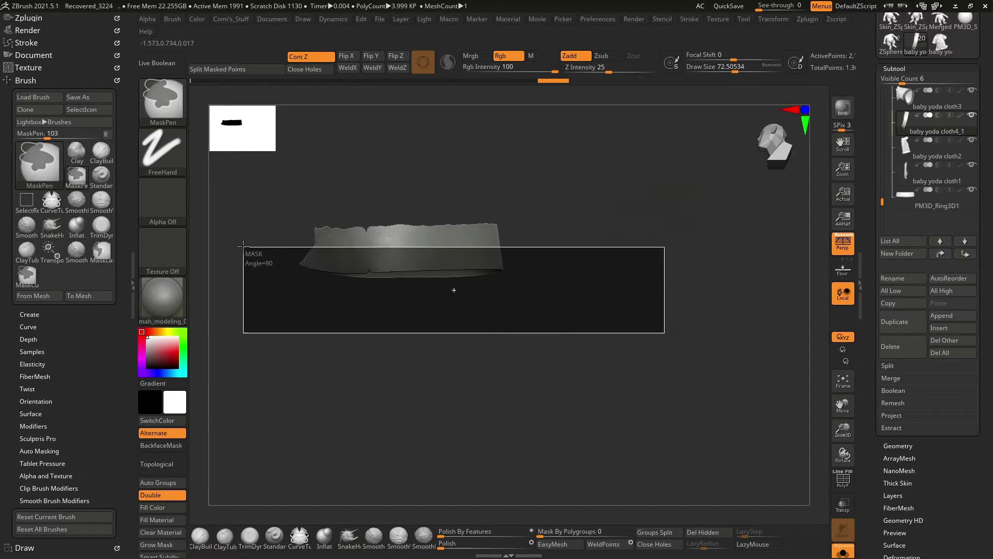
mouse_move(496, 393)
mouse_down()
mouse_move(554, 290)
mouse_move(504, 328)
mouse_move(572, 284)
mouse_move(671, 305)
mouse_move(669, 343)
mouse_move(622, 339)
mouse_up()
key(ctrl)
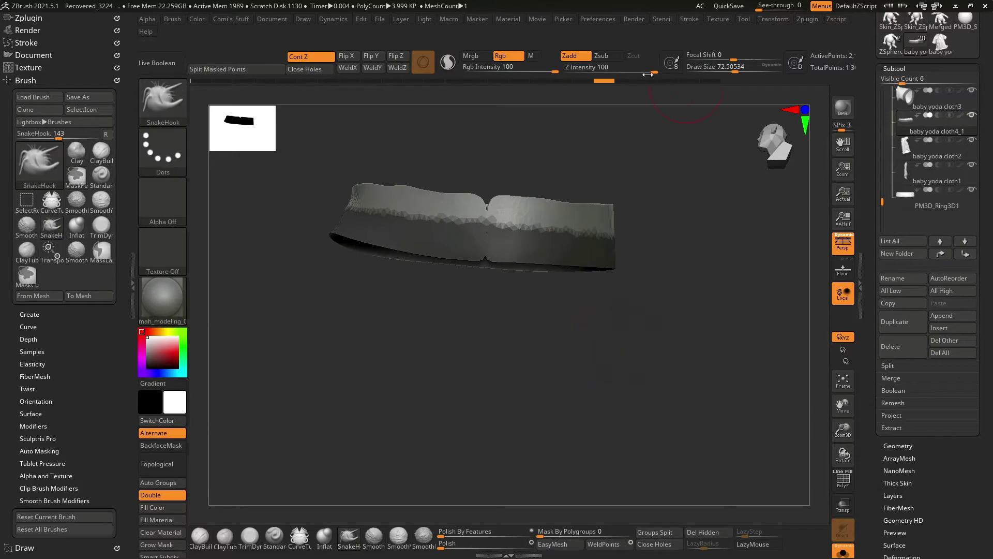
mouse_move(724, 91)
mouse_down()
mouse_move(725, 317)
mouse_move(714, 288)
mouse_move(723, 387)
mouse_move(710, 292)
mouse_up()
ZRemesh the cloth strip and set Panel Loops thickness to 0.03637.
click(898, 445)
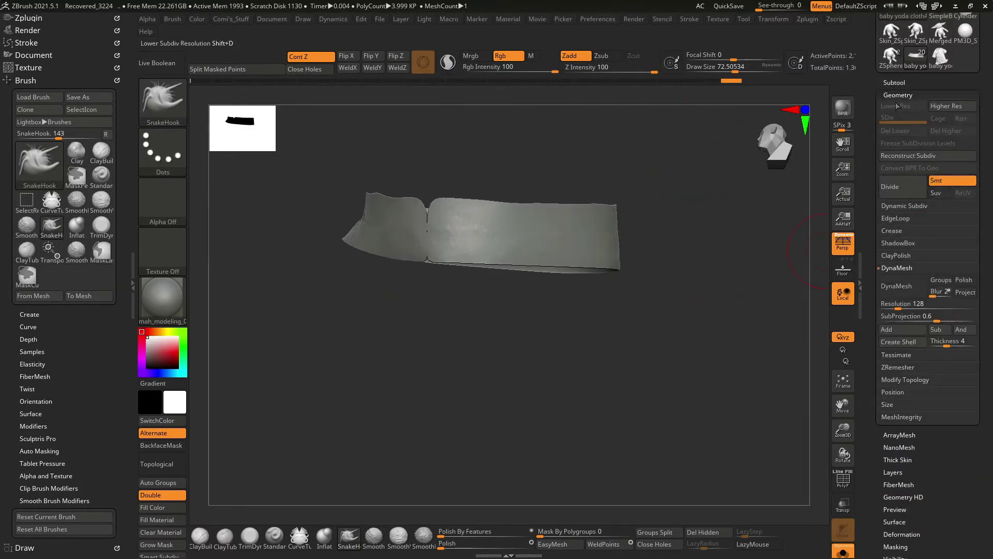
click(894, 68)
click(892, 250)
click(898, 276)
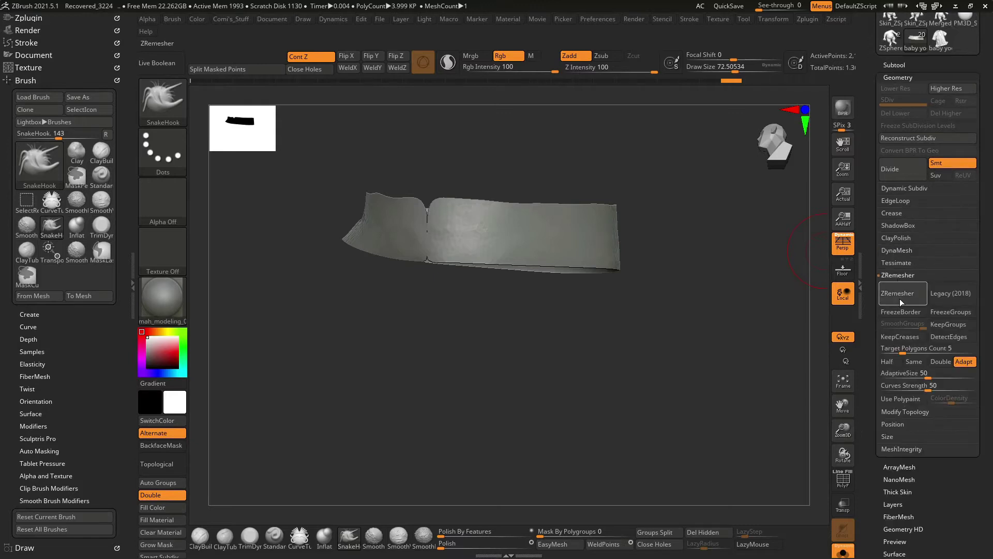
click(904, 296)
key(space)
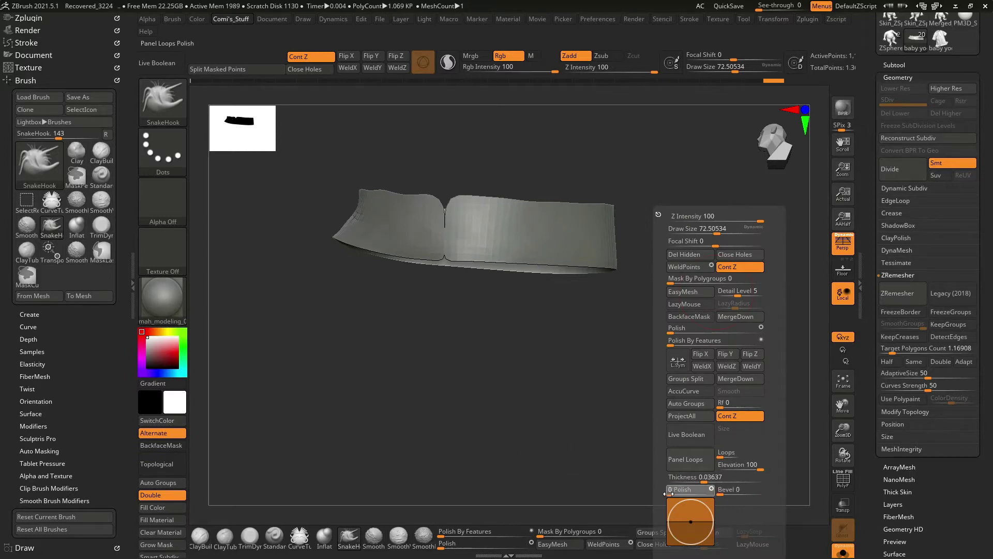
click(685, 459)
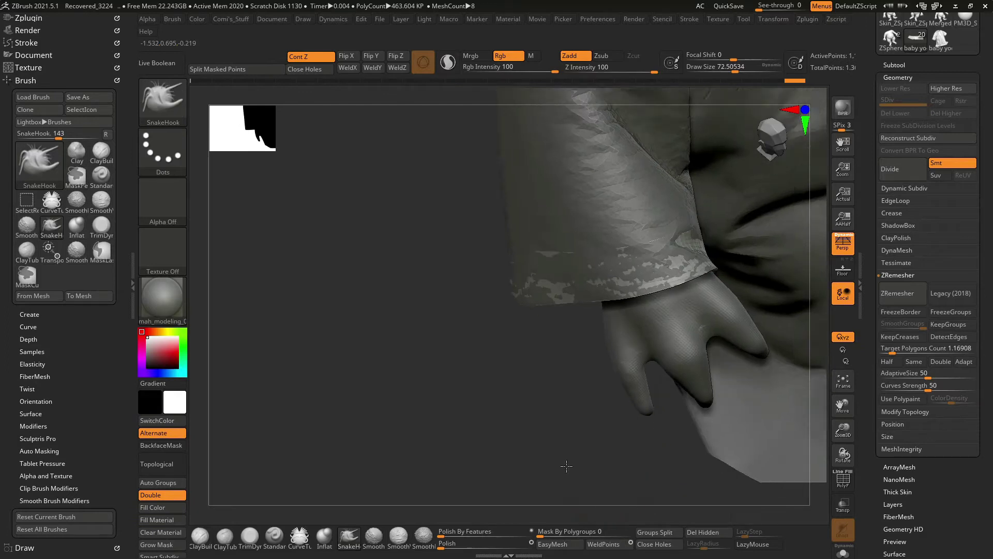
Enlarge Draw Size to about 128 and solo the cuff band subtool.
key(space)
drag(577, 261, 562, 264)
key(b)
key(s)
key(h)
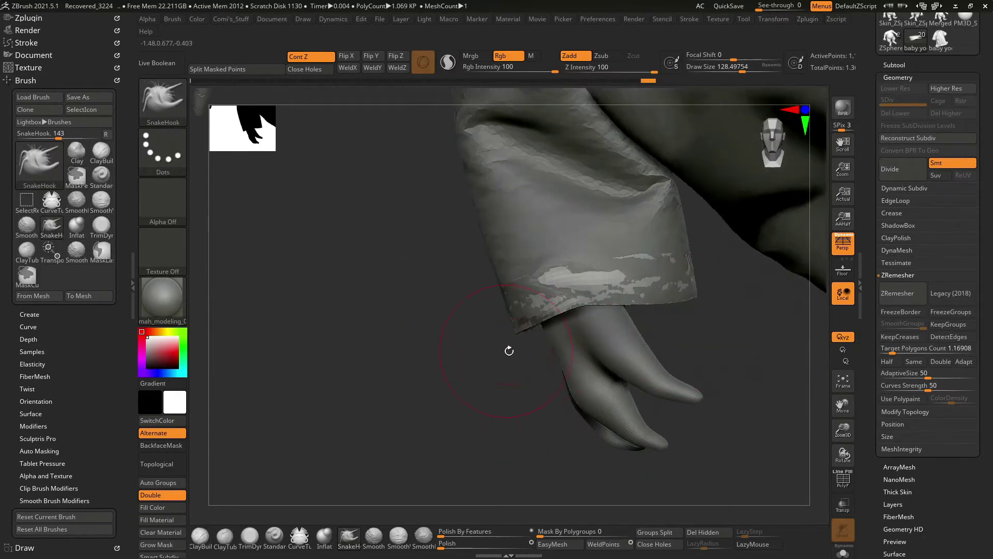
mouse_move(550, 382)
mouse_down()
mouse_move(454, 323)
mouse_move(470, 310)
mouse_up()
Lasso-mask parts of the cuff band with MaskLasso, clear it, and ZRemesh the band.
click(163, 97)
click(218, 126)
mouse_move(496, 362)
mouse_down()
mouse_move(635, 333)
mouse_move(566, 398)
mouse_move(586, 387)
mouse_up()
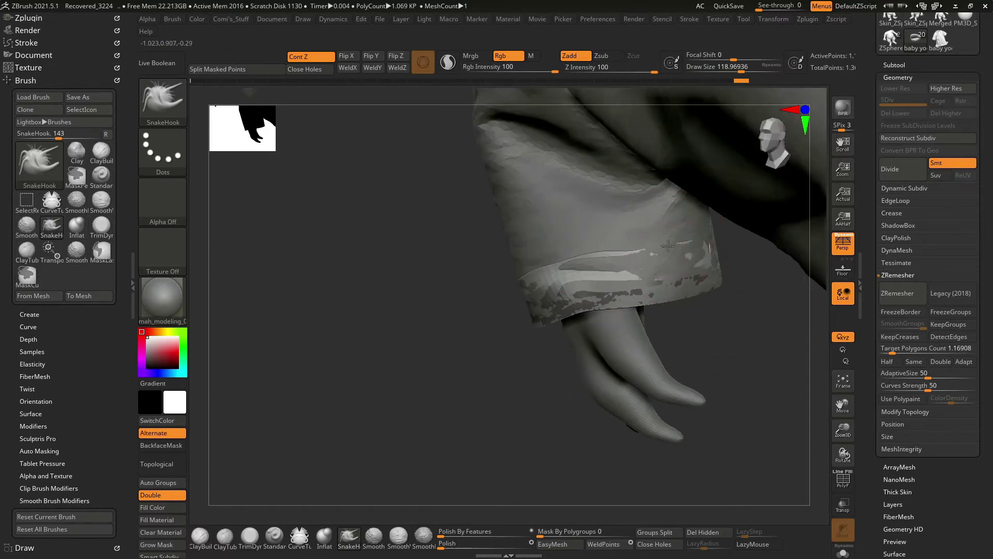
key(ctrl)
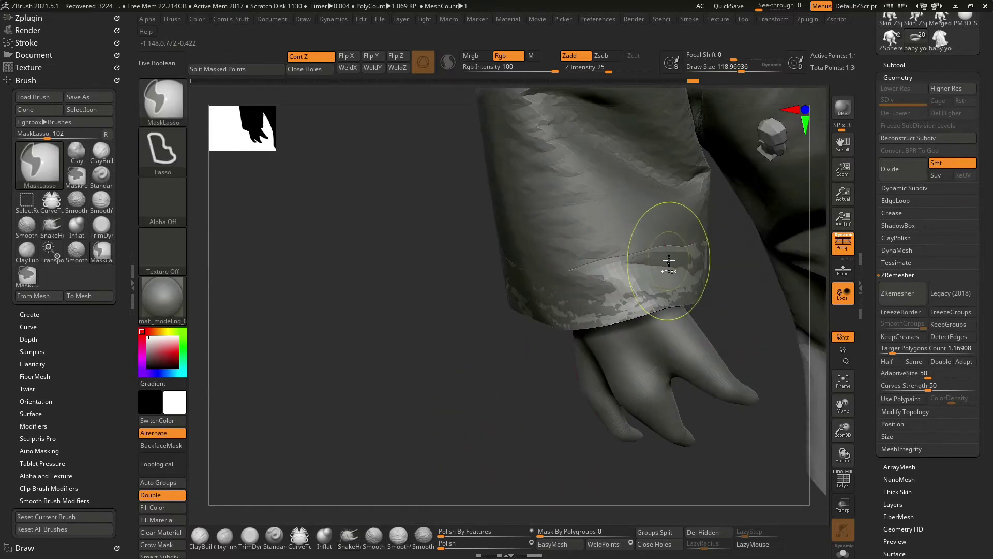
ctrl+drag(623, 264, 602, 243)
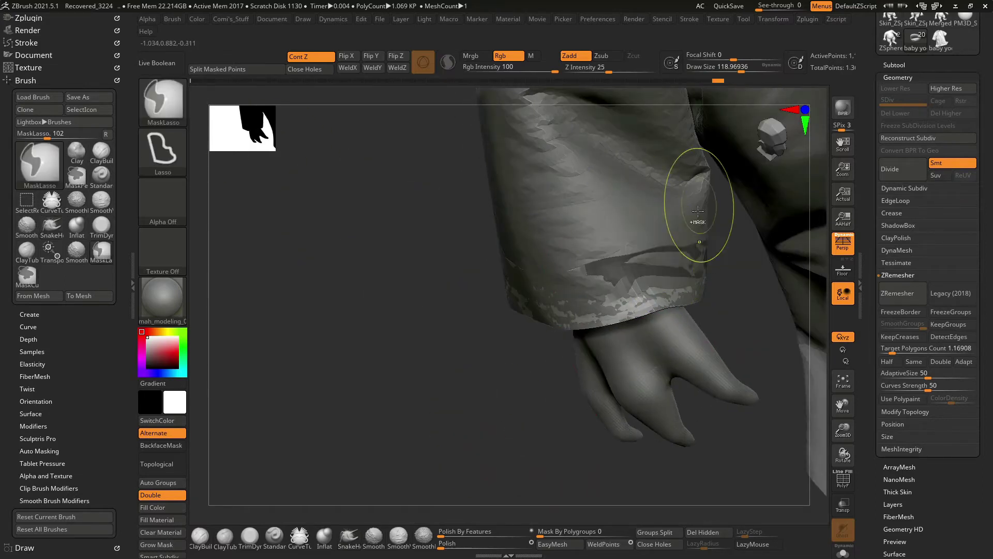
drag(646, 393, 621, 419)
key(space)
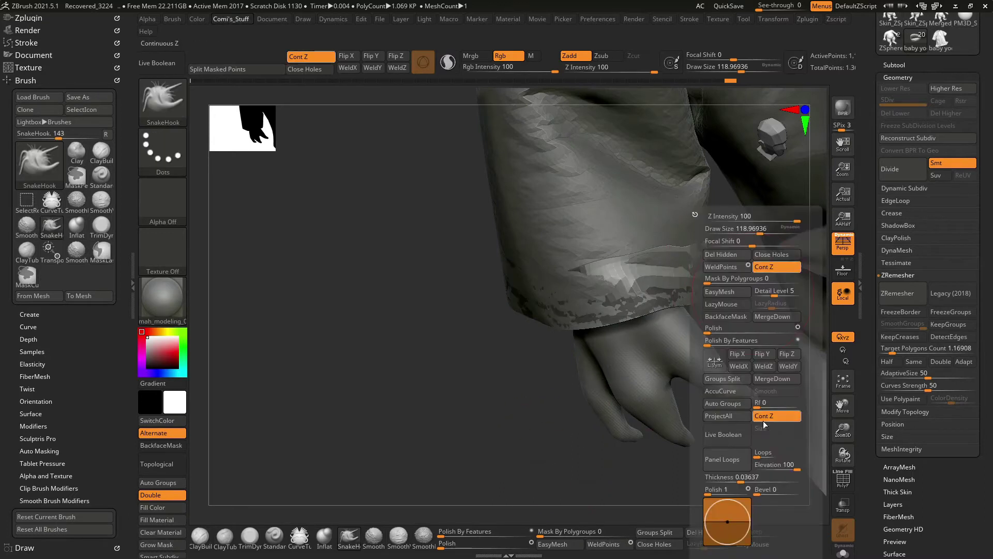
mouse_move(479, 395)
mouse_down()
mouse_move(518, 421)
mouse_move(529, 410)
mouse_move(540, 432)
mouse_up()
click(910, 304)
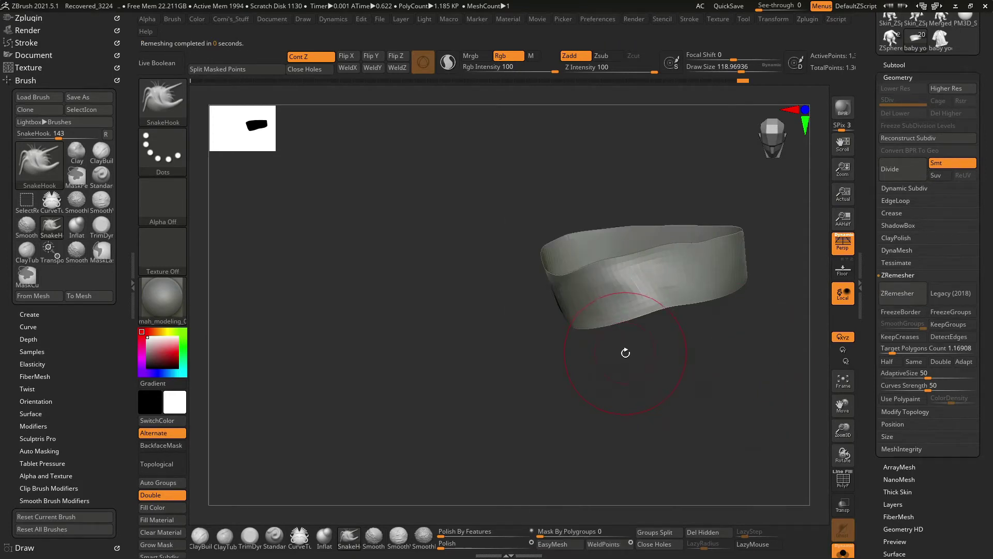
Thicken the cuff band with Panel Loops, undo, and reapply at Thickness 0.05268.
key(space)
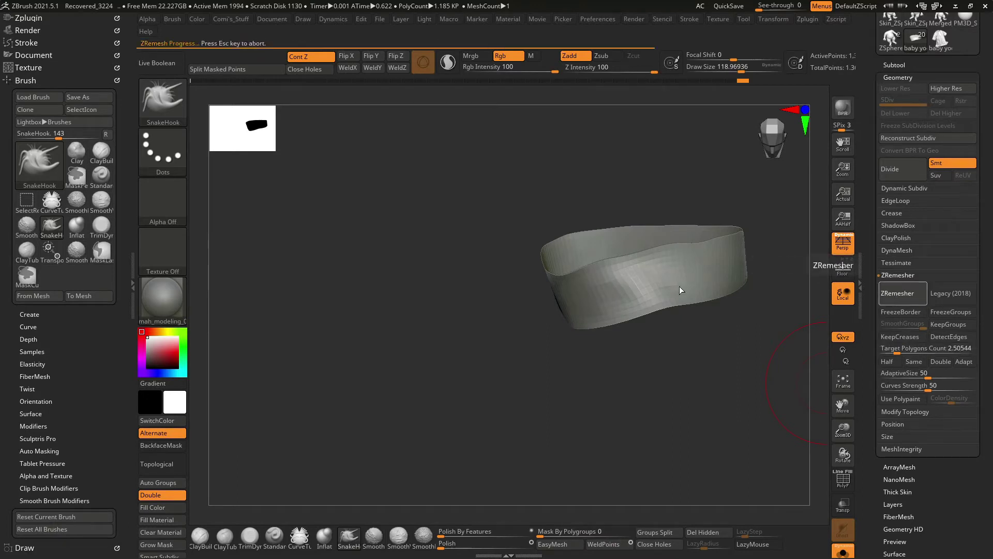
key(space)
mouse_move(672, 400)
mouse_down()
mouse_move(698, 403)
mouse_move(638, 381)
mouse_move(663, 369)
mouse_up()
key(space)
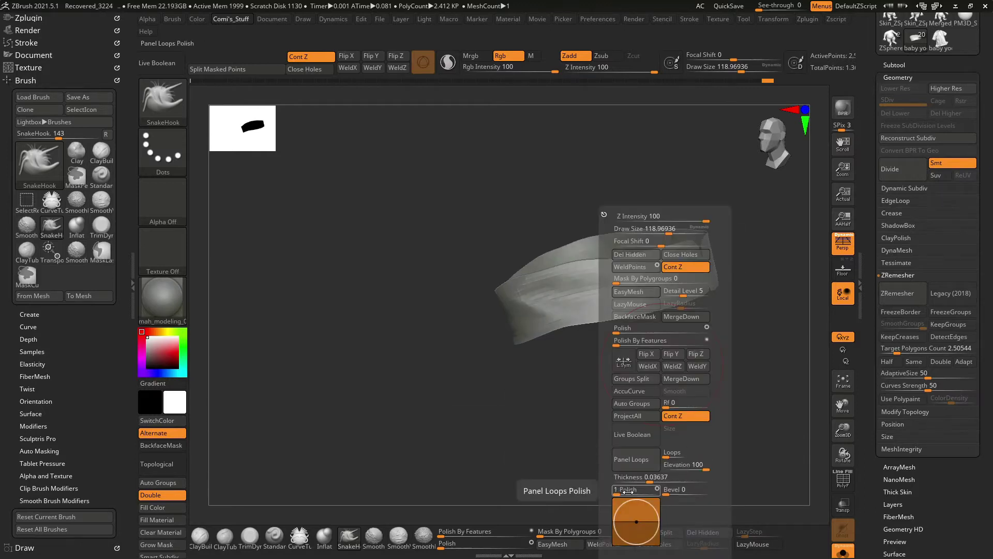
click(631, 458)
drag(581, 443, 564, 423)
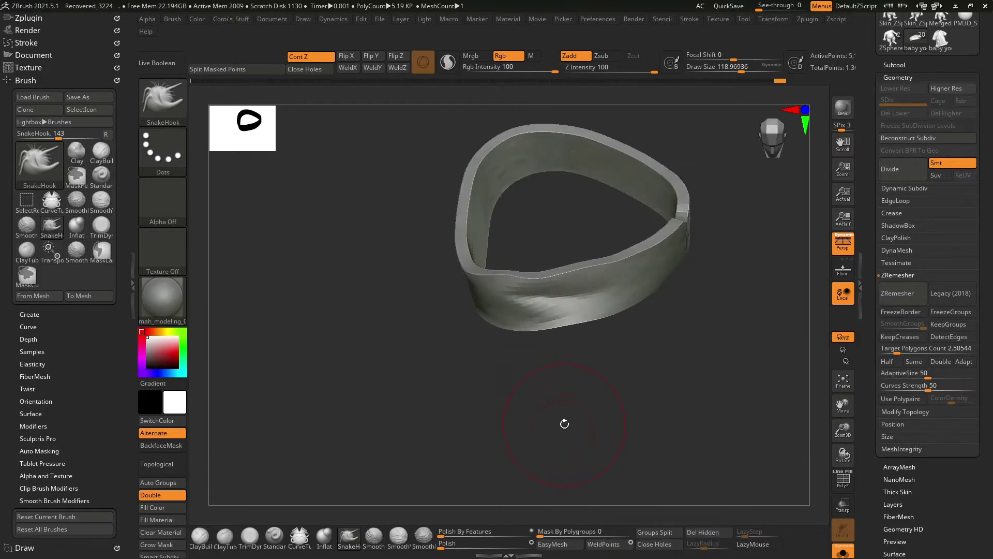
key(ctrl+z)
key(space)
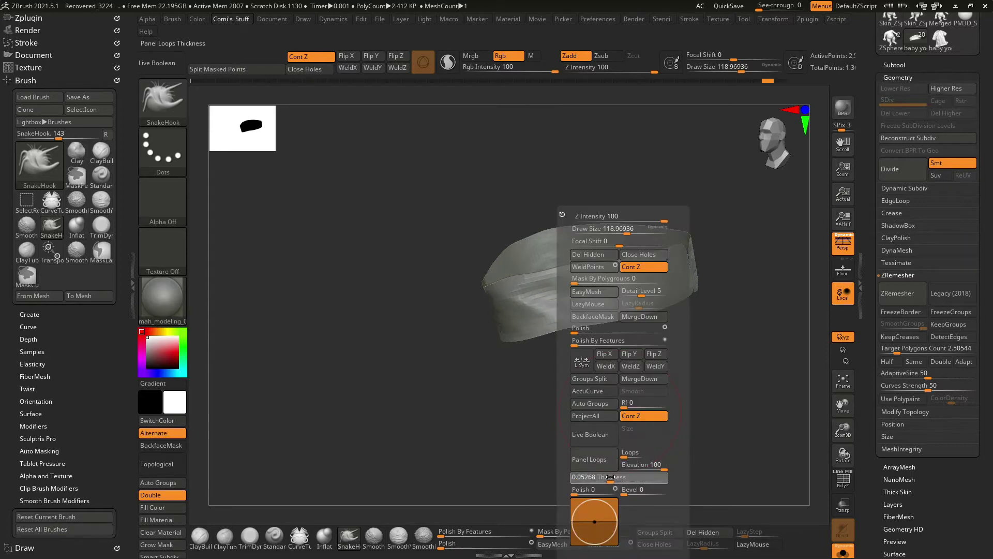
click(593, 458)
mouse_move(519, 426)
mouse_down()
mouse_move(727, 304)
mouse_move(479, 421)
mouse_move(541, 428)
mouse_move(458, 329)
mouse_up()
Puff the DynaMeshed cuff band with Deformation's Inflate Balloon, then inspect the isolated cuff ring.
click(898, 275)
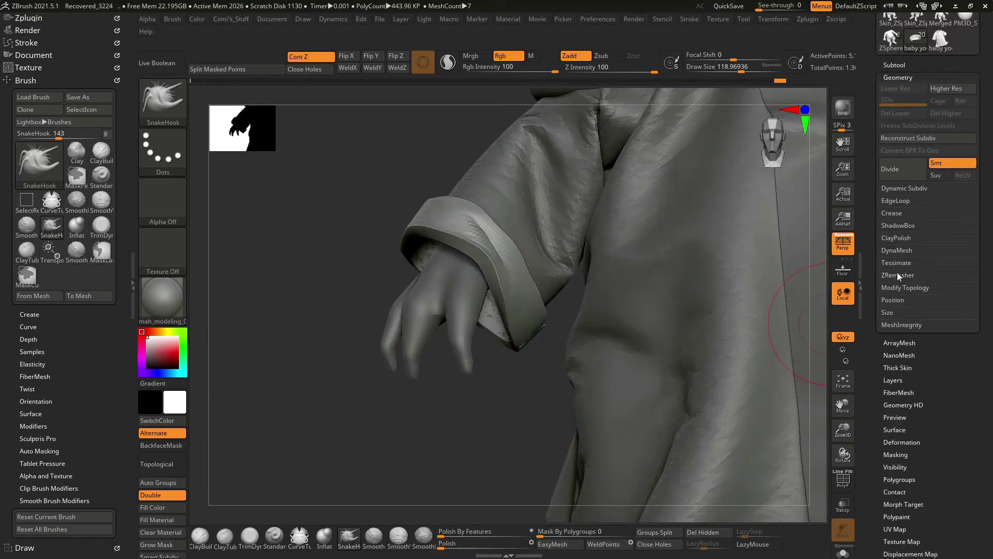
click(897, 252)
mouse_move(569, 440)
mouse_down()
mouse_move(465, 415)
mouse_move(555, 456)
mouse_move(455, 395)
mouse_up()
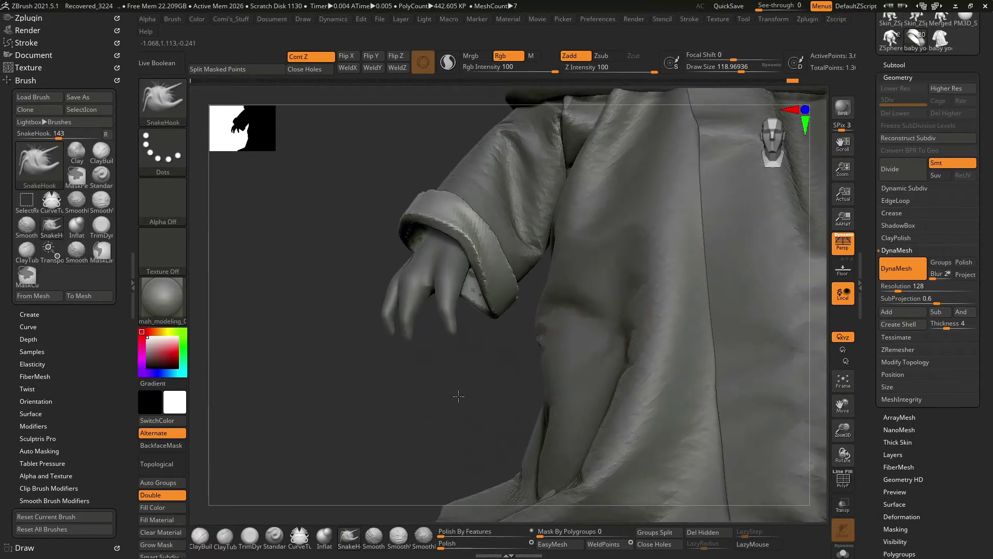
click(898, 77)
click(900, 189)
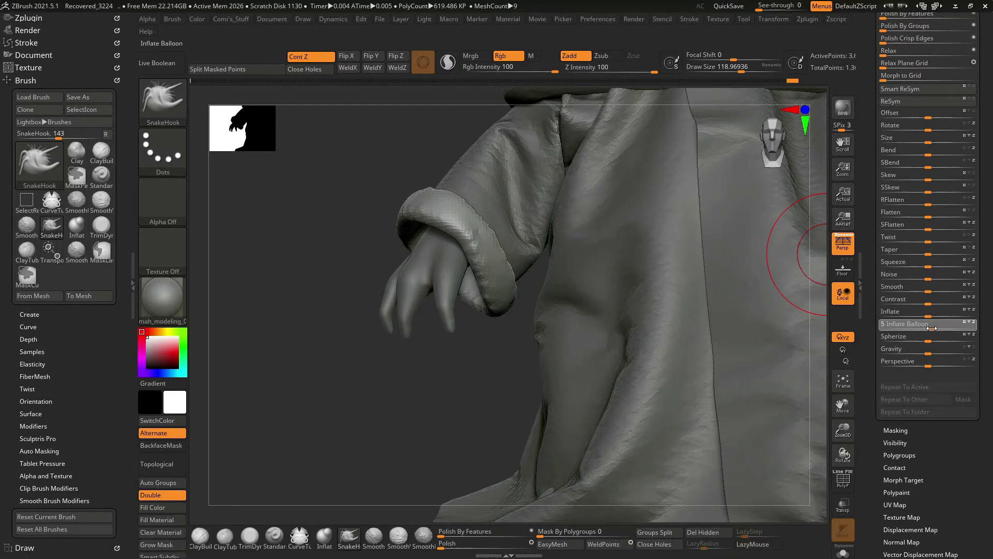
key(f)
drag(693, 275, 702, 302)
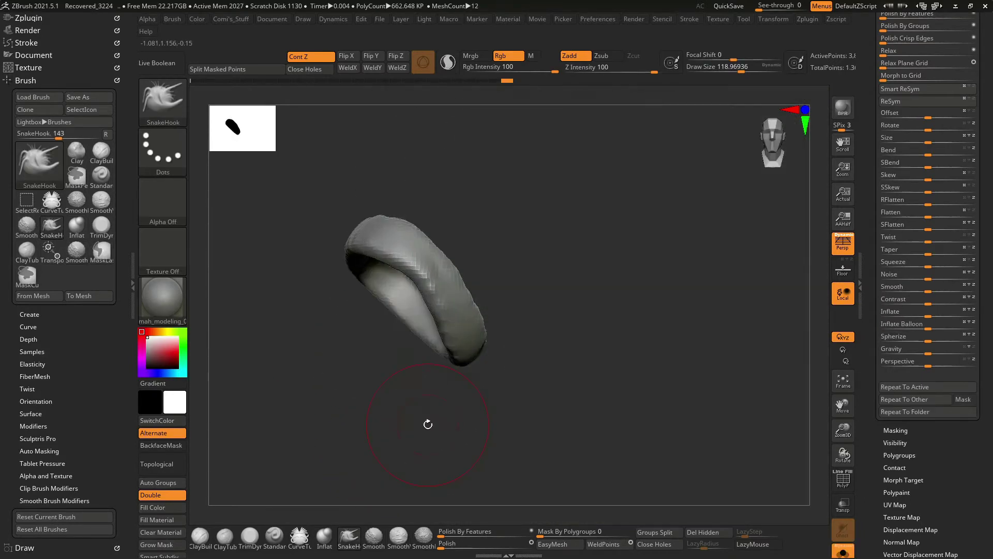
mouse_move(428, 424)
mouse_down()
mouse_move(612, 282)
mouse_move(516, 125)
mouse_up()
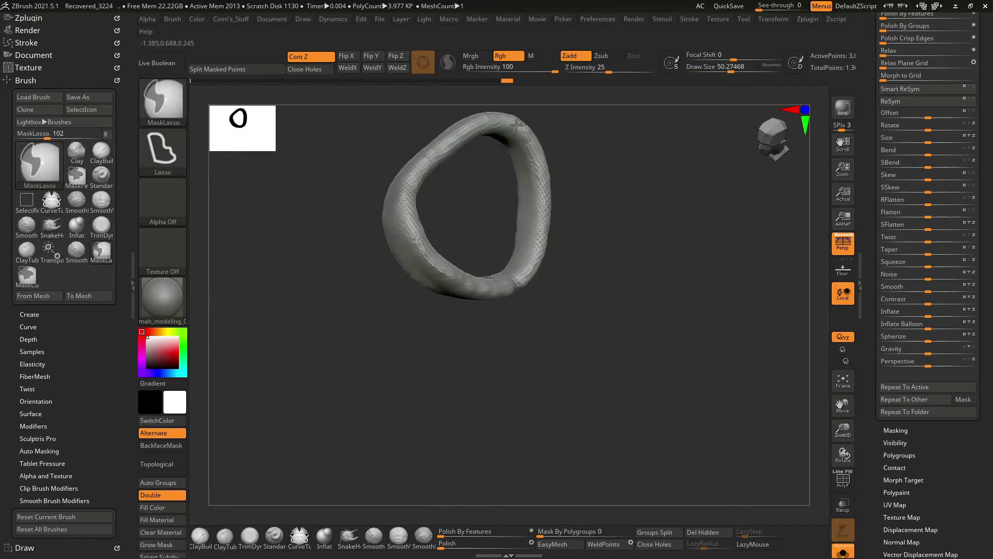
Rotate and move the masked cuff section with Transpose so it wraps the wrist.
drag(359, 328, 671, 244)
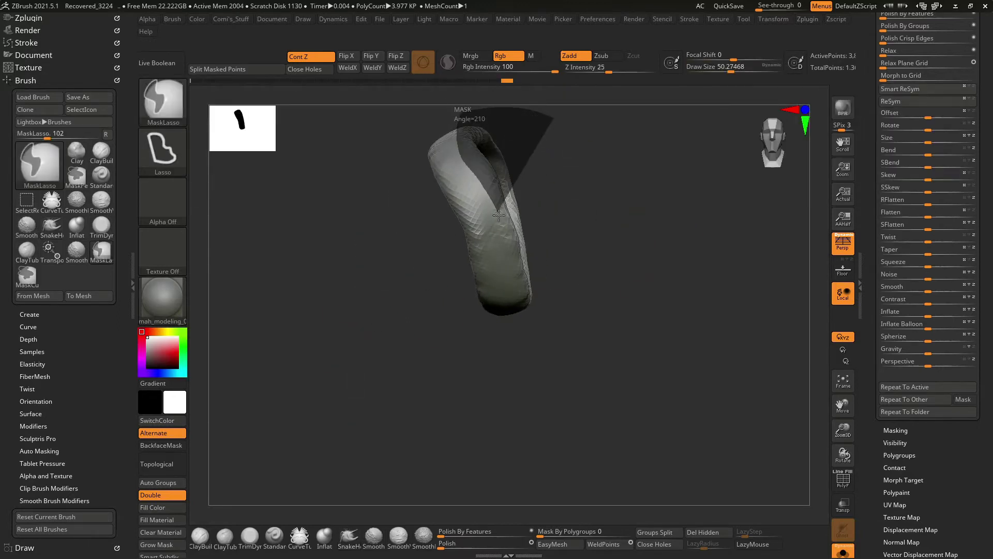
key(w)
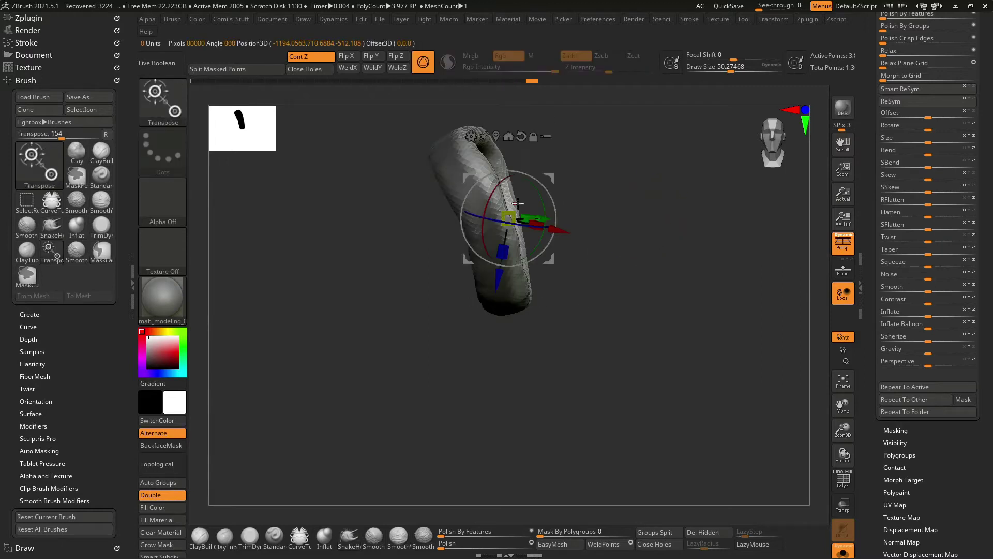
mouse_move(543, 206)
right_down()
mouse_move(567, 215)
mouse_move(568, 175)
right_up()
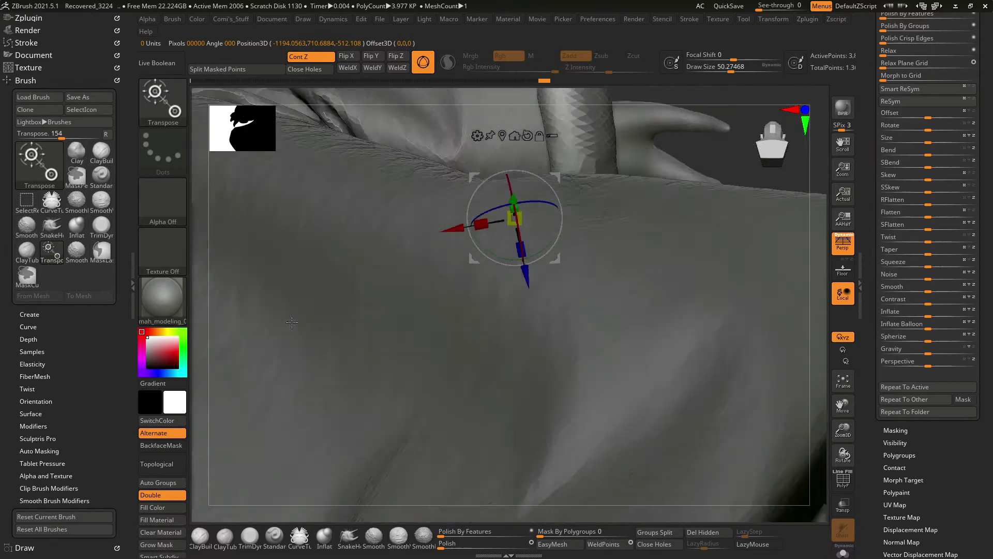
right_drag(544, 125, 541, 235)
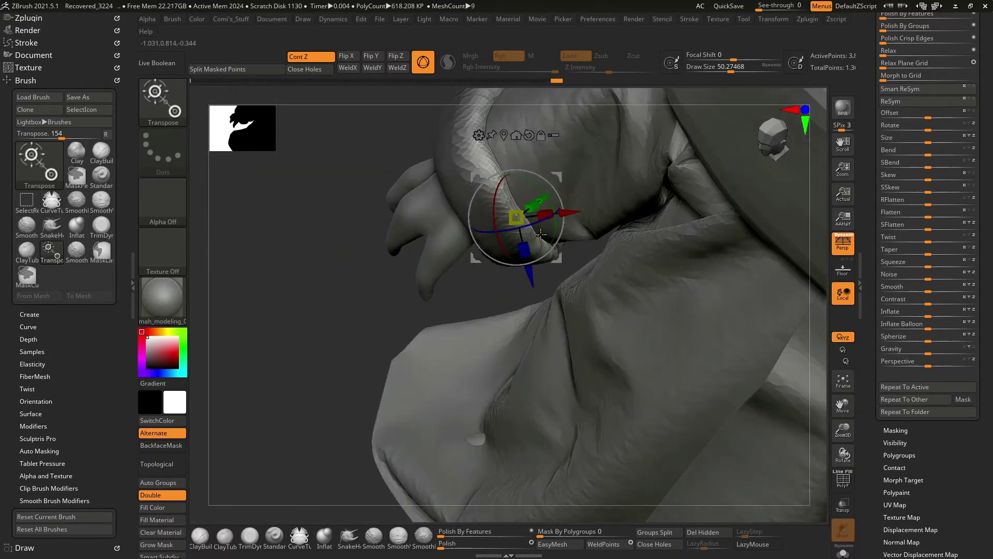
right_drag(533, 274, 565, 172)
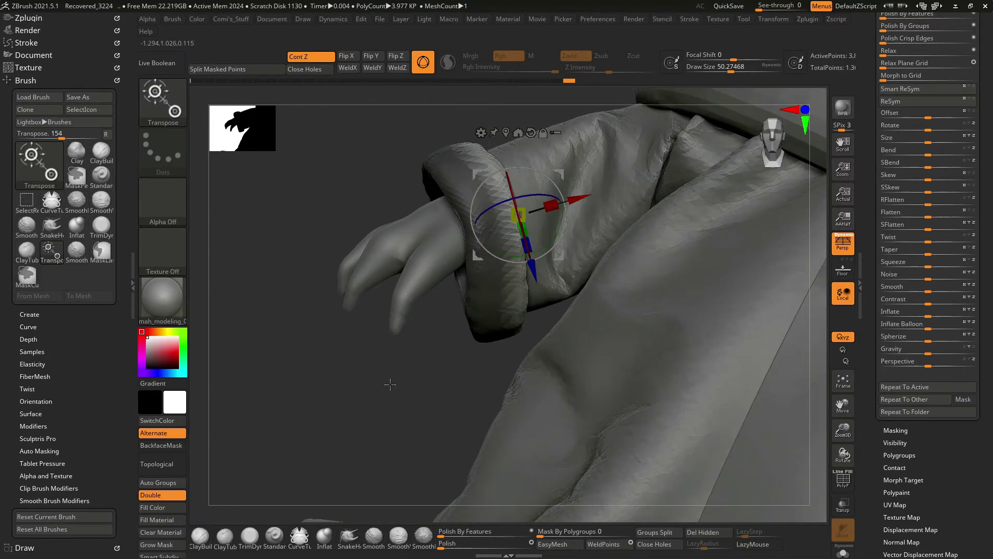
Switch to the ClayBuildup brush and view the whole Grogu figure.
key(b)
key(c)
key(b)
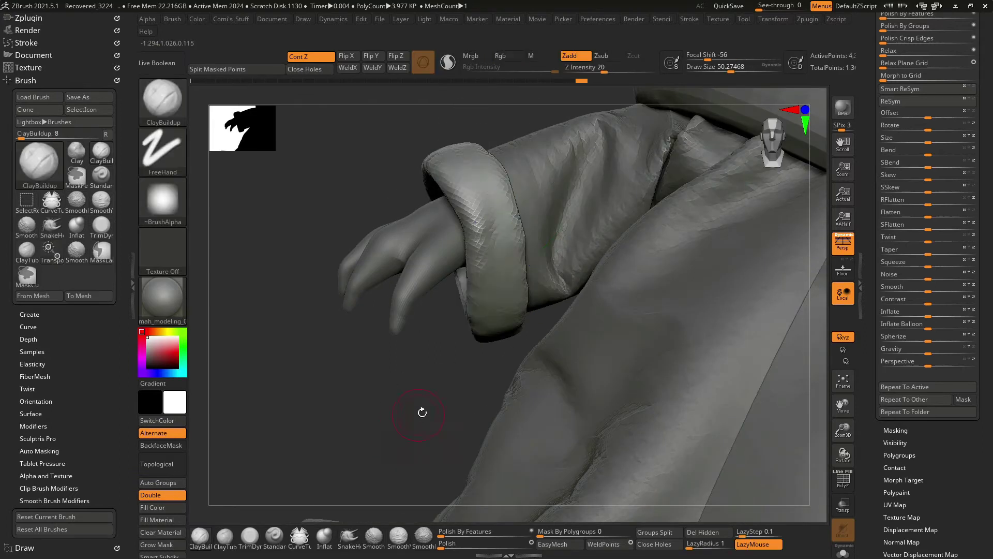
mouse_move(452, 481)
mouse_down()
mouse_move(697, 303)
mouse_move(751, 232)
mouse_up()
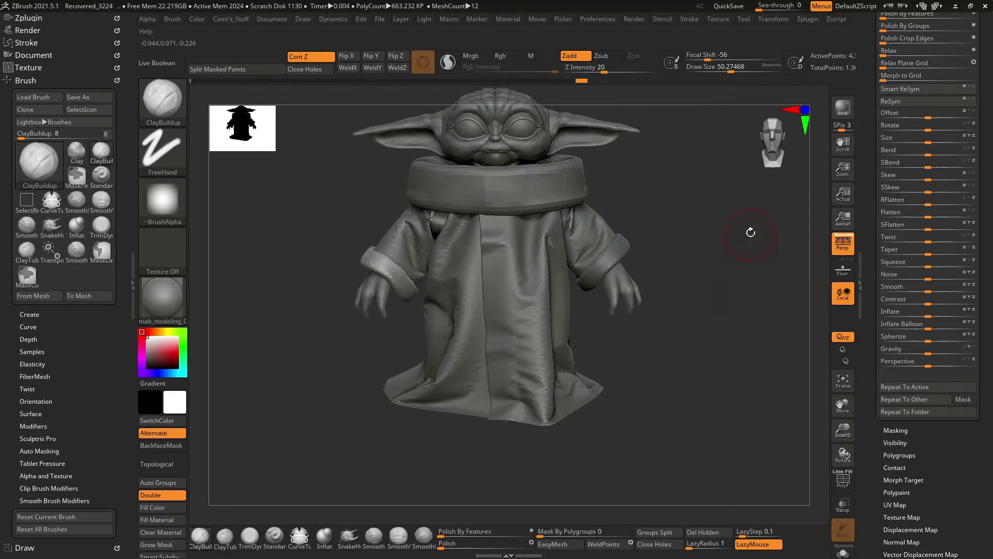
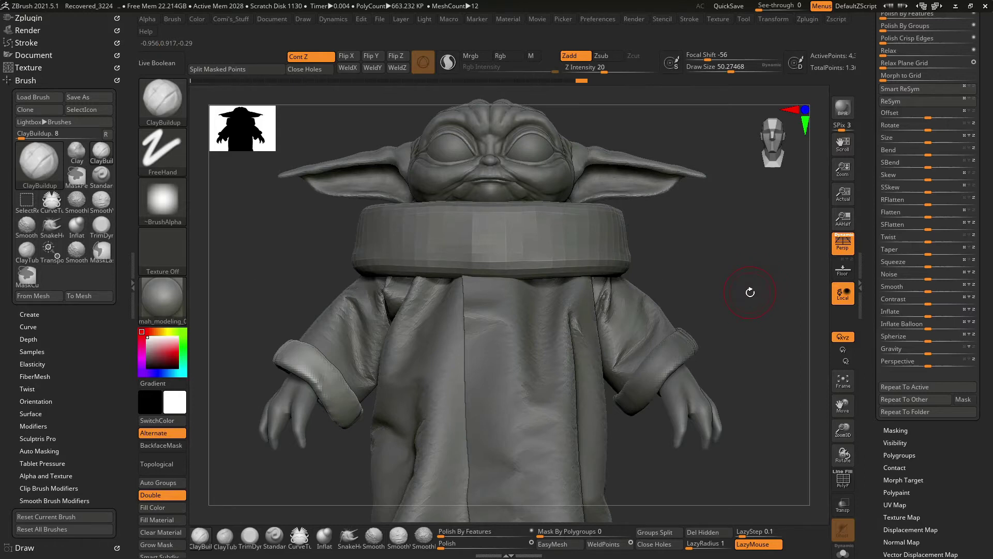
Select the collar ring SubTool, Solo it, and turn off perspective.
drag(721, 244, 711, 270)
alt+click(526, 220)
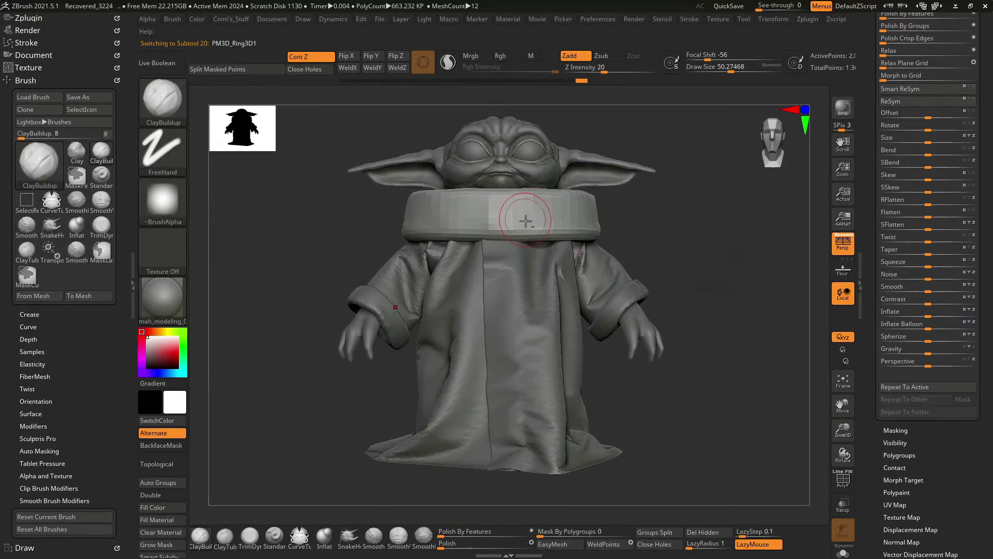
drag(697, 226, 722, 228)
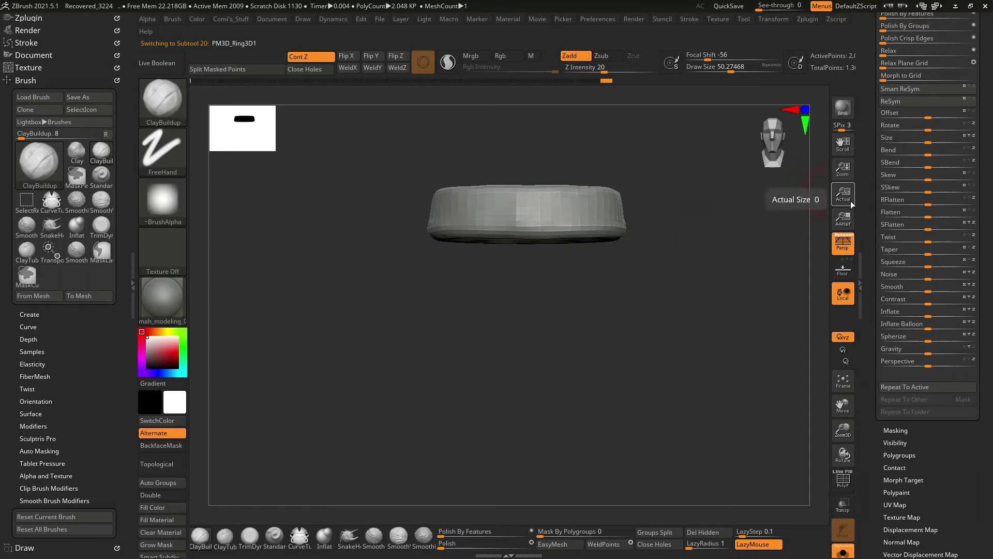
key(p)
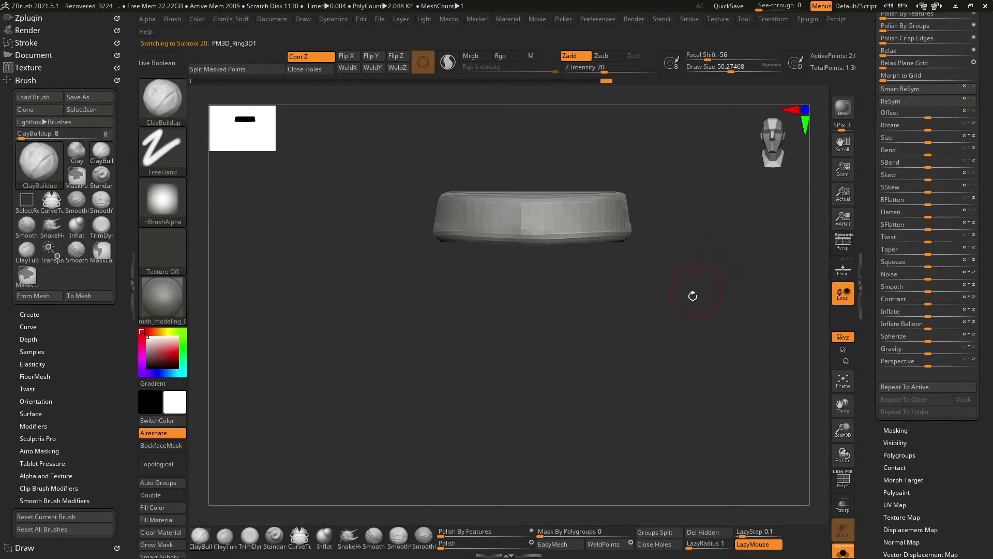
Mask the right half of the ring with a MaskRect selection.
ctrl+drag(680, 304, 547, 138)
key(b)
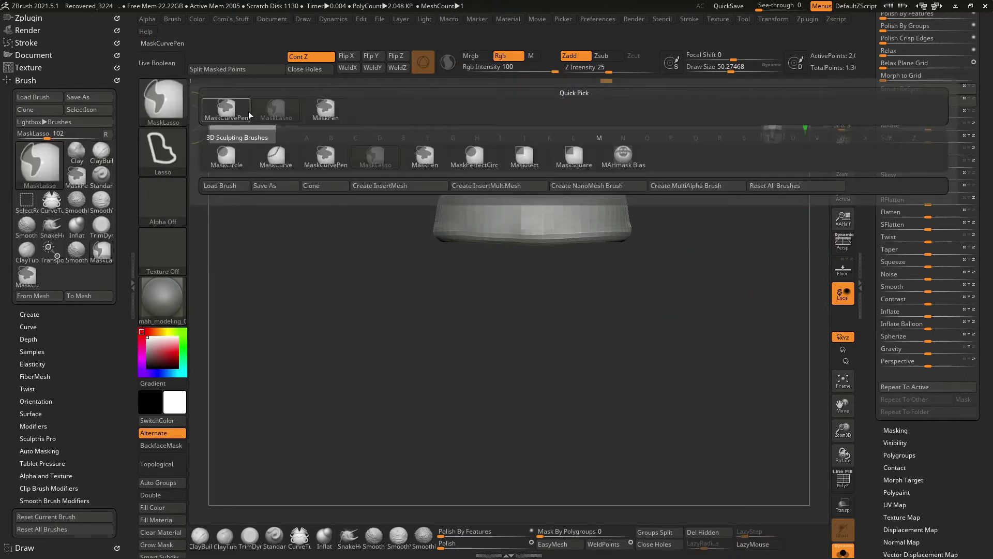
key(m)
key(p)
ctrl+drag(527, 123, 679, 297)
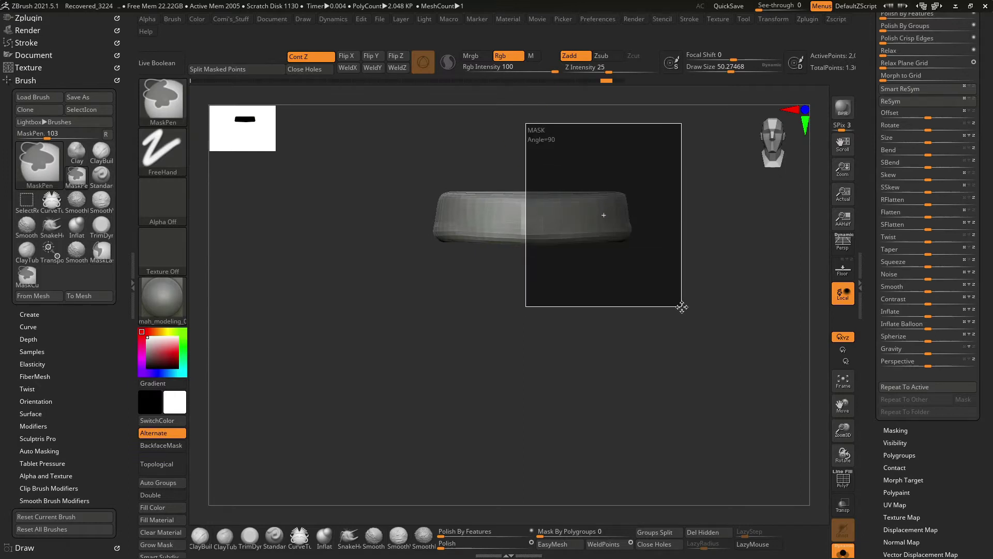
ctrl+drag(683, 307, 684, 308)
Polygroup the masked half and Groups Split the ring into two SubTools.
key(ctrl+w)
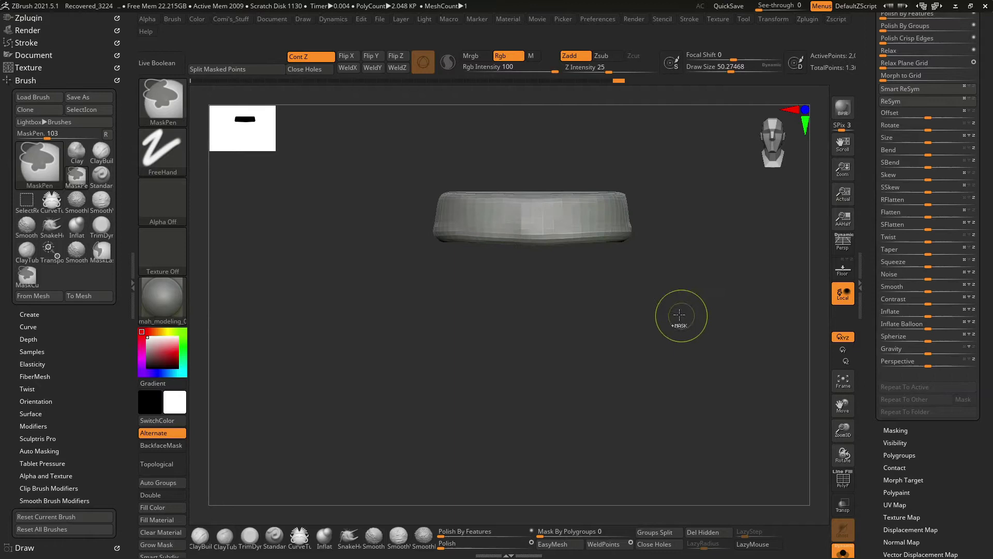
key(b)
key(c)
key(b)
key(shift+f)
mouse_move(594, 257)
mouse_down()
mouse_move(716, 251)
mouse_move(718, 389)
mouse_move(744, 249)
mouse_move(774, 311)
mouse_up()
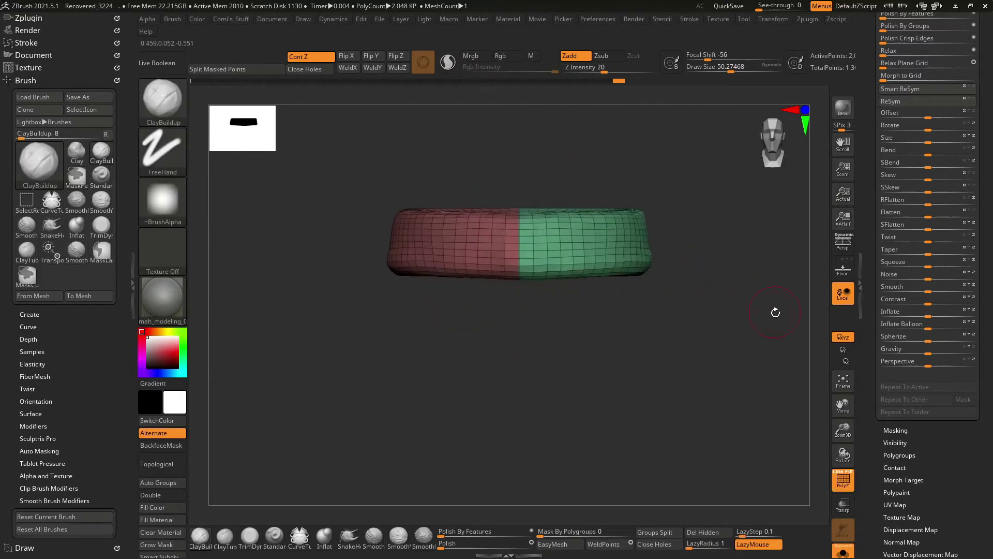
click(664, 532)
click(625, 546)
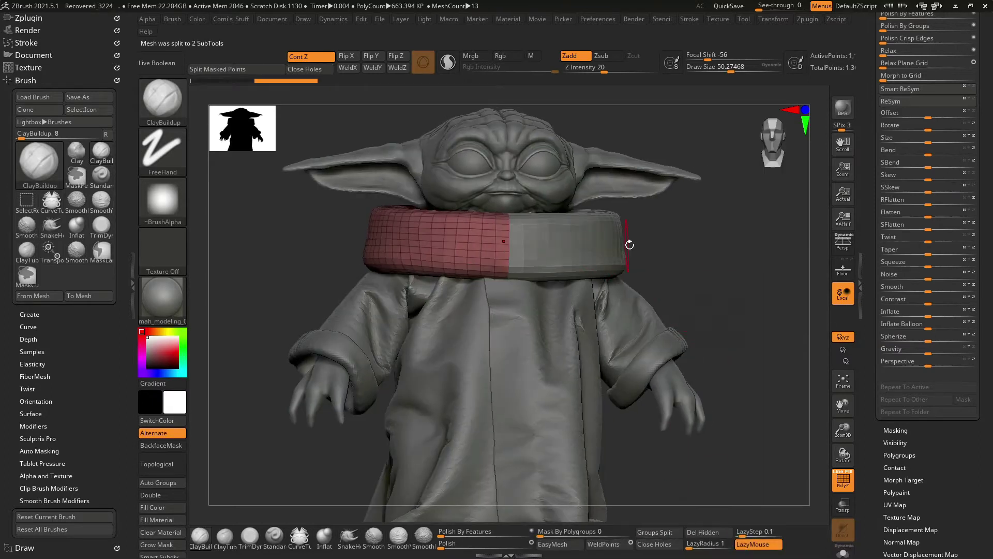
Activate the other ring piece and close its open ends.
alt+click(627, 244)
click(660, 545)
mouse_move(693, 336)
mouse_down()
mouse_move(744, 277)
mouse_move(766, 269)
mouse_move(734, 274)
mouse_move(779, 228)
mouse_move(750, 248)
mouse_move(491, 211)
mouse_up()
Select the split-off collar piece and load the SnakeHook brush.
key(alt+Up)
key(b)
key(s)
key(h)
key(space)
key(ctrl)
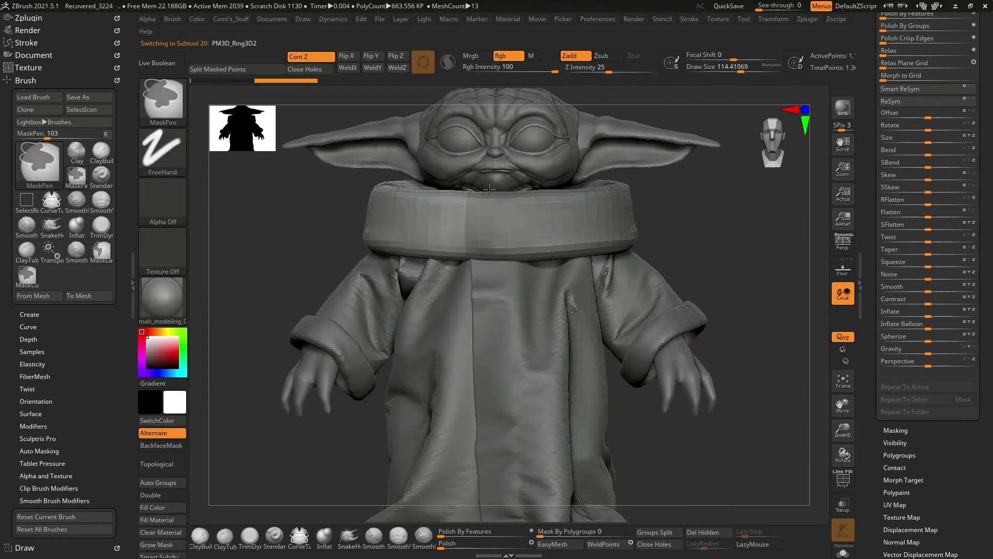
drag(765, 249, 505, 176)
alt+click(505, 175)
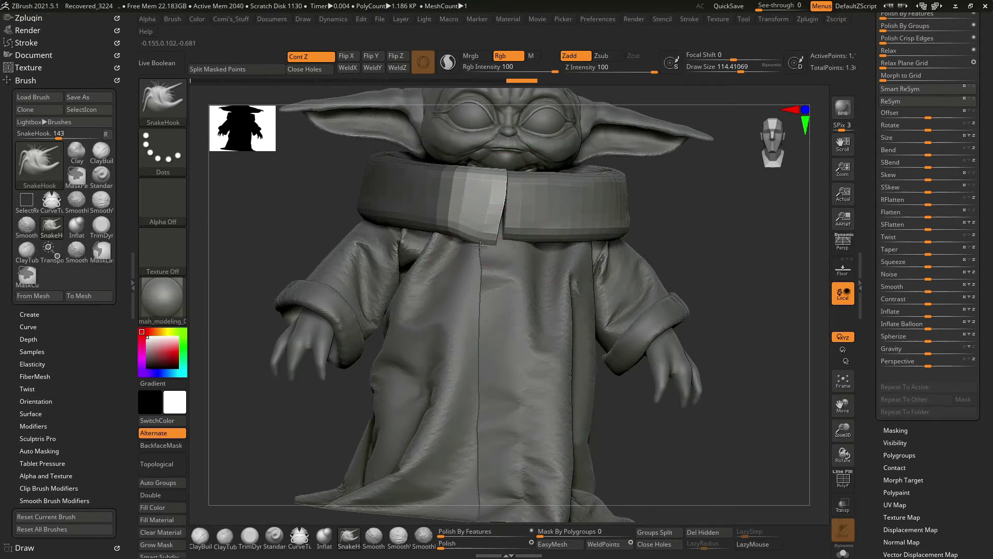
Switch from the main ring to the small collar strip and Solo the strip.
alt+click(516, 215)
right_click(515, 215)
mouse_move(538, 311)
mouse_down()
mouse_move(660, 220)
mouse_move(525, 195)
mouse_move(695, 204)
mouse_move(721, 189)
mouse_move(706, 235)
mouse_move(528, 209)
mouse_up()
alt+click(540, 177)
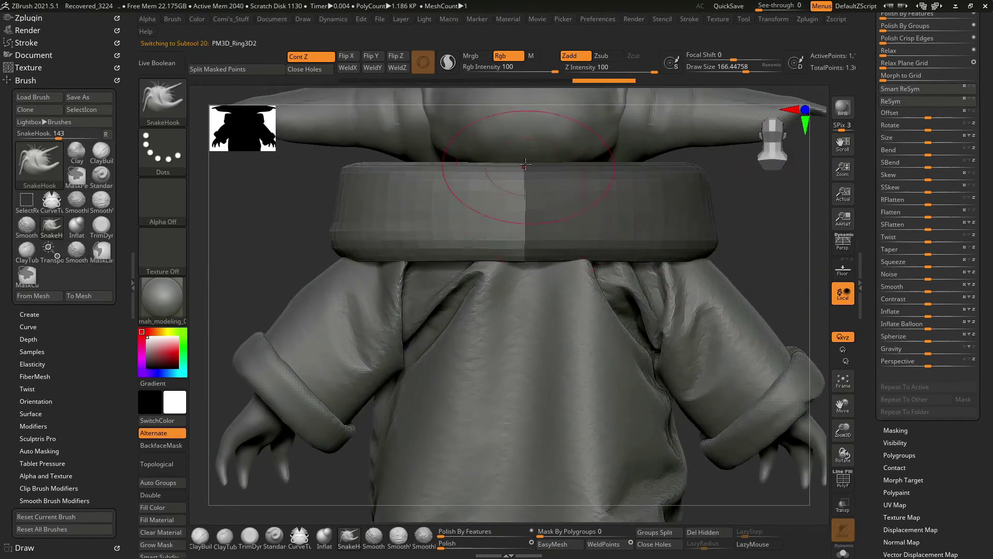
key(ctrl)
key(ctrl+shift+s)
mouse_move(571, 332)
mouse_down()
mouse_move(743, 312)
mouse_move(649, 343)
mouse_move(532, 195)
mouse_move(561, 284)
mouse_move(596, 273)
mouse_move(614, 349)
mouse_up()
Turn Solo off, reload SnakeHook, and check the main ring with the Transpose gizmo.
key(b)
key(s)
key(h)
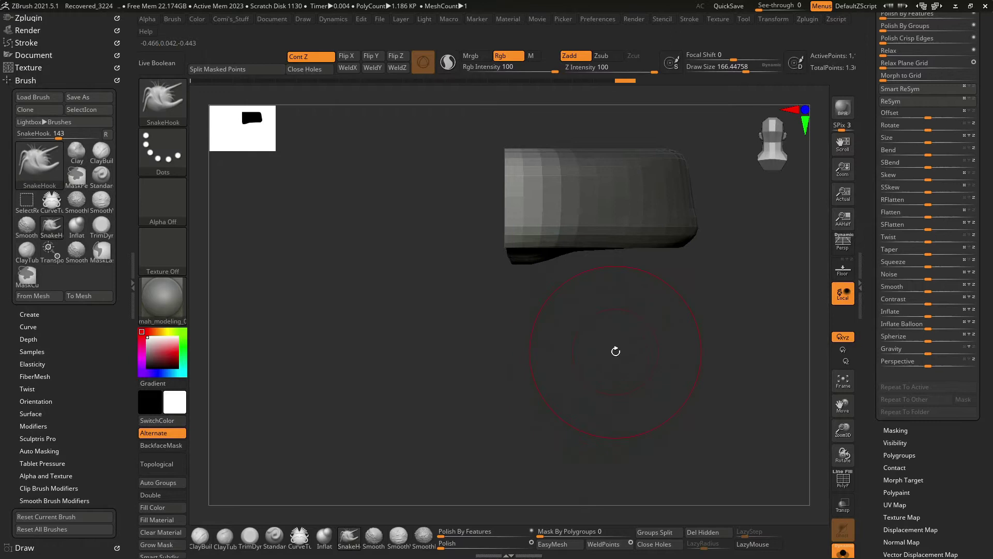
key(ctrl+shift+s)
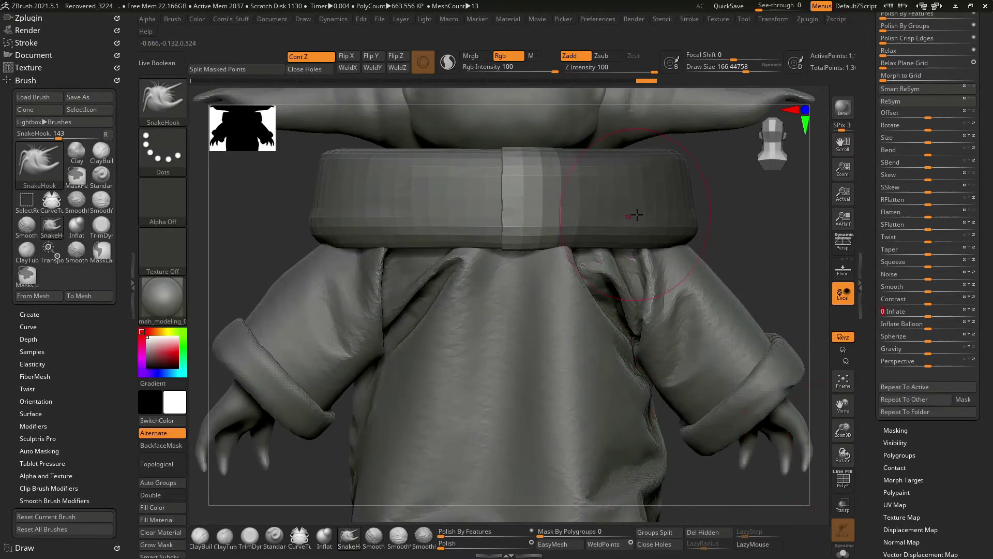
alt+click(478, 192)
key(w)
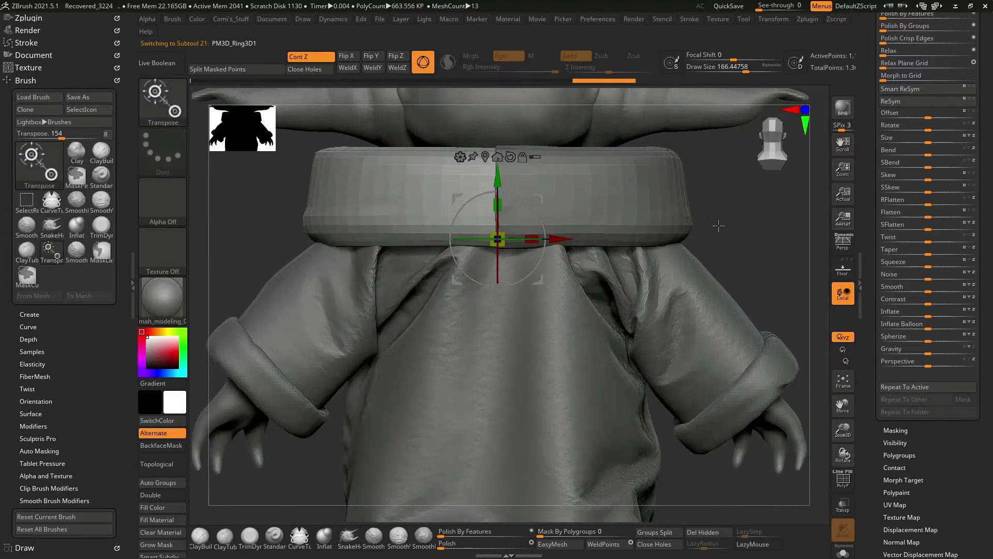
key(q)
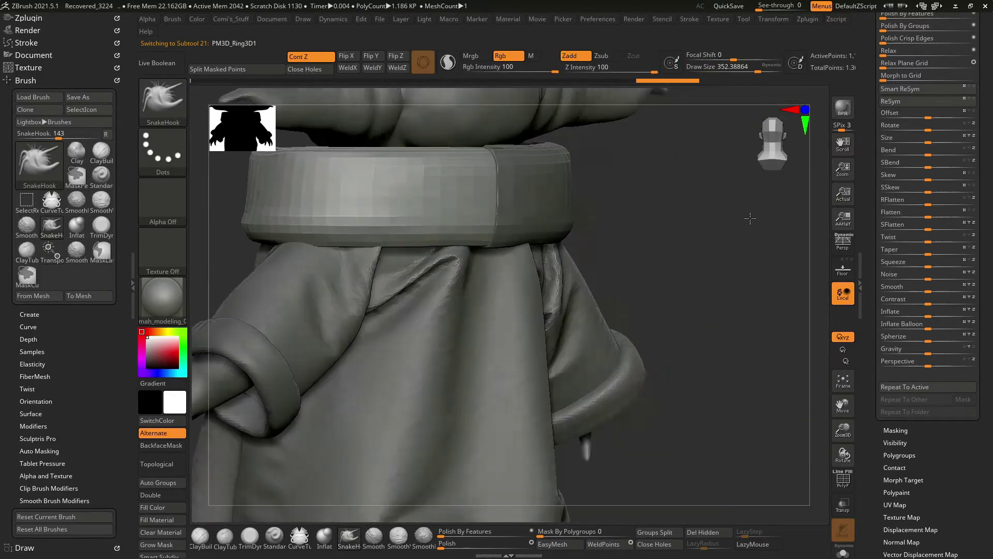
mouse_move(718, 206)
mouse_down()
mouse_move(748, 243)
mouse_move(700, 228)
mouse_move(528, 266)
mouse_move(598, 224)
mouse_move(726, 232)
mouse_move(713, 217)
mouse_up()
Set the strip's brush size to about 133 and check the flap from the side.
alt+click(632, 229)
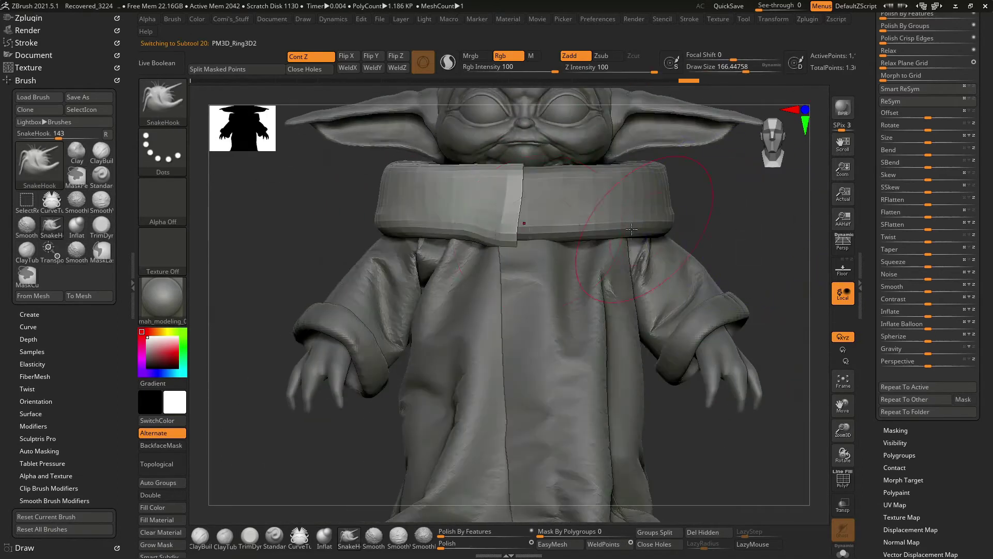
key(space)
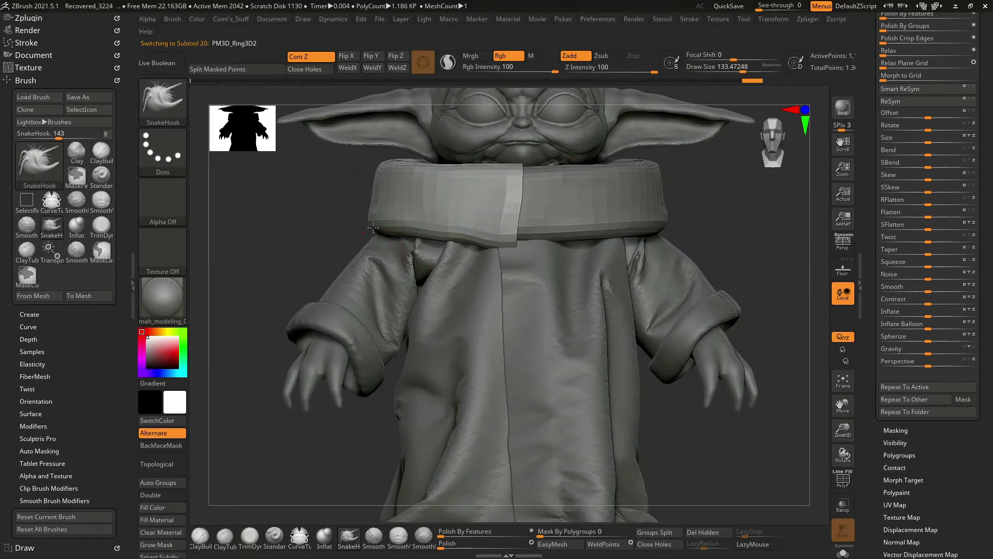
mouse_move(402, 223)
mouse_down()
mouse_move(337, 227)
mouse_move(647, 205)
mouse_move(526, 213)
mouse_up()
alt+click(320, 227)
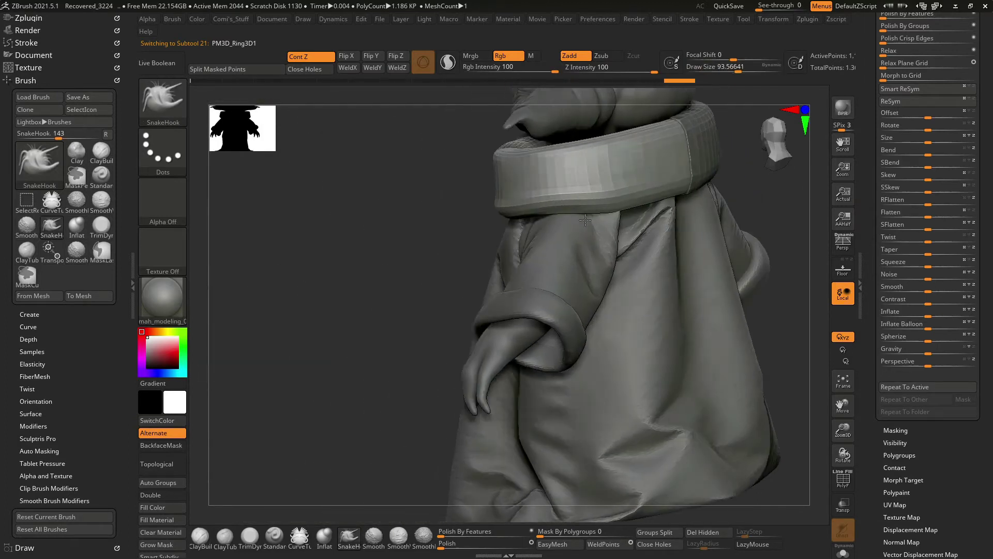
mouse_move(509, 213)
mouse_down()
mouse_move(694, 199)
mouse_move(720, 221)
mouse_move(632, 177)
mouse_move(717, 215)
mouse_move(645, 275)
mouse_move(625, 180)
mouse_move(676, 238)
mouse_move(769, 271)
mouse_move(713, 222)
mouse_move(735, 248)
mouse_move(750, 223)
mouse_move(773, 261)
mouse_move(748, 302)
mouse_move(732, 266)
mouse_up()
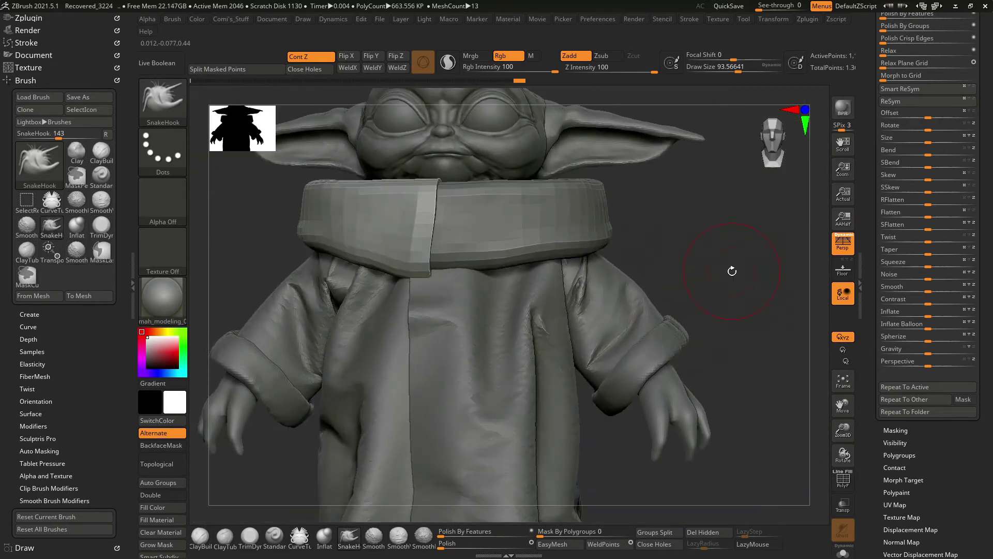
Use the ClayBuildup brush at about size 48 on the main collar ring.
key(b)
key(c)
key(b)
drag(643, 212, 660, 244)
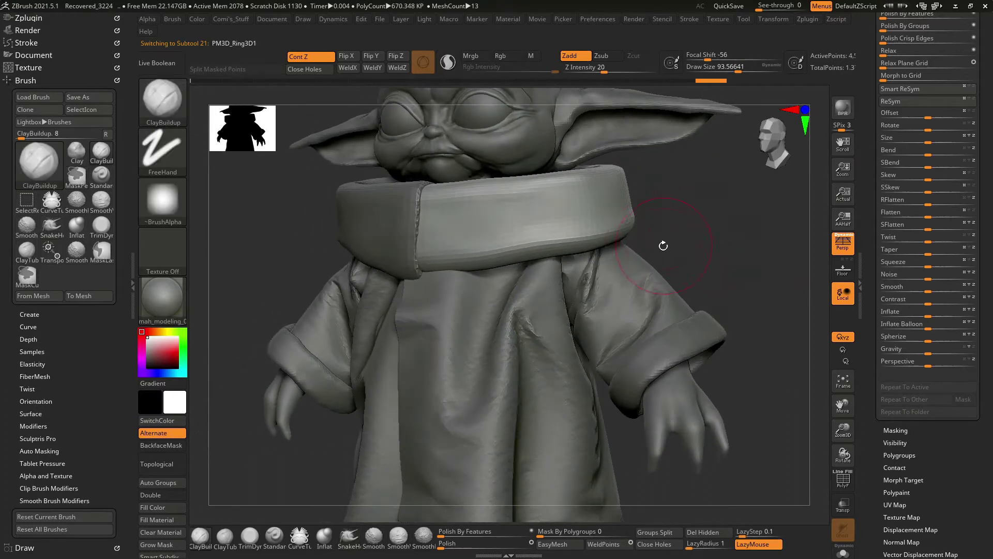
alt+click(544, 224)
key(space)
drag(544, 225, 567, 208)
right_drag(567, 206, 561, 201)
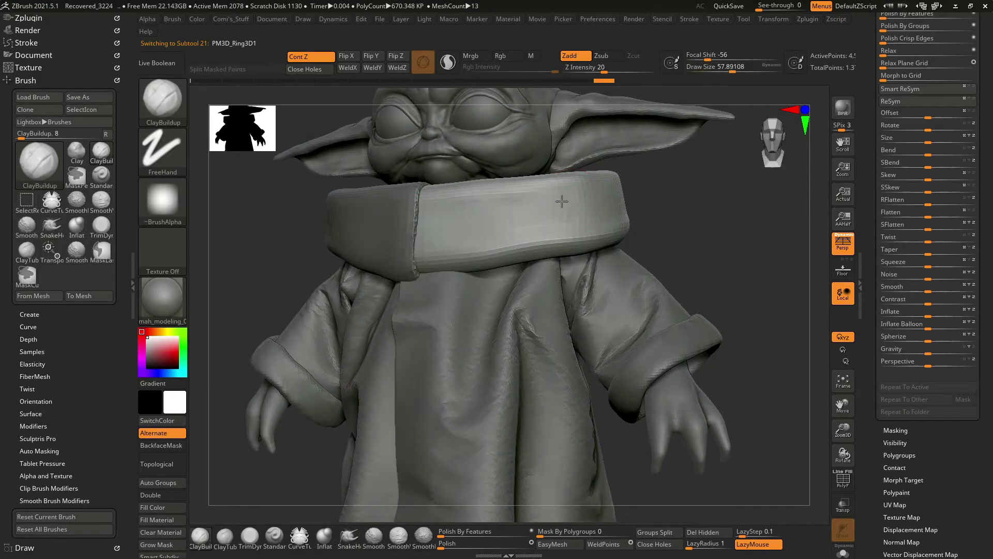
Pick the cloth nudge brush from the C brushes and frame the collar front.
key(b)
key(c)
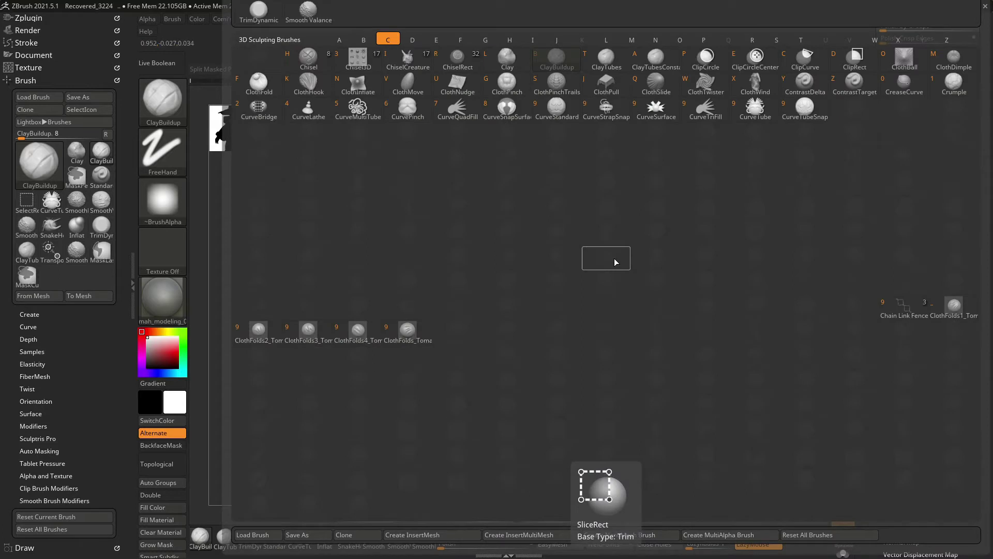
key(u)
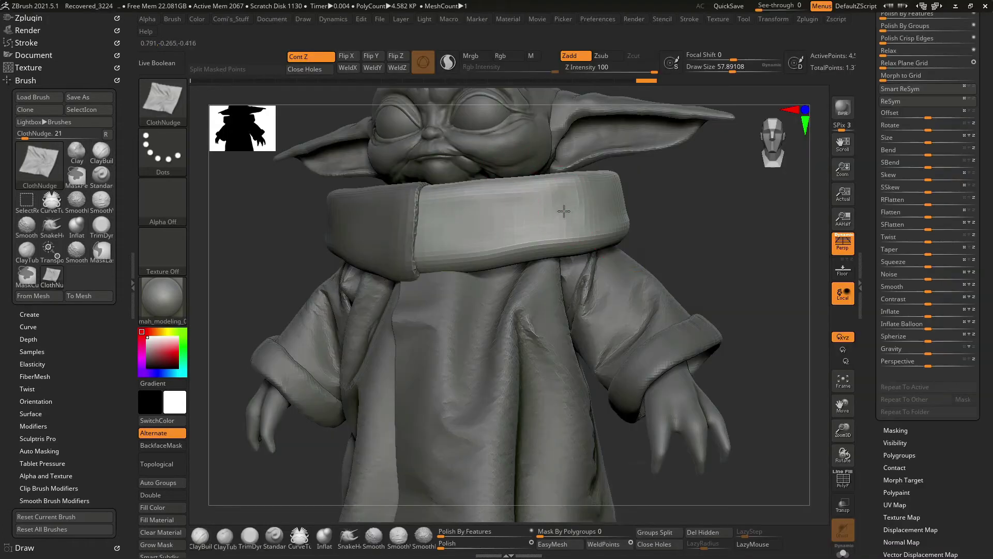
right_drag(563, 211, 577, 192)
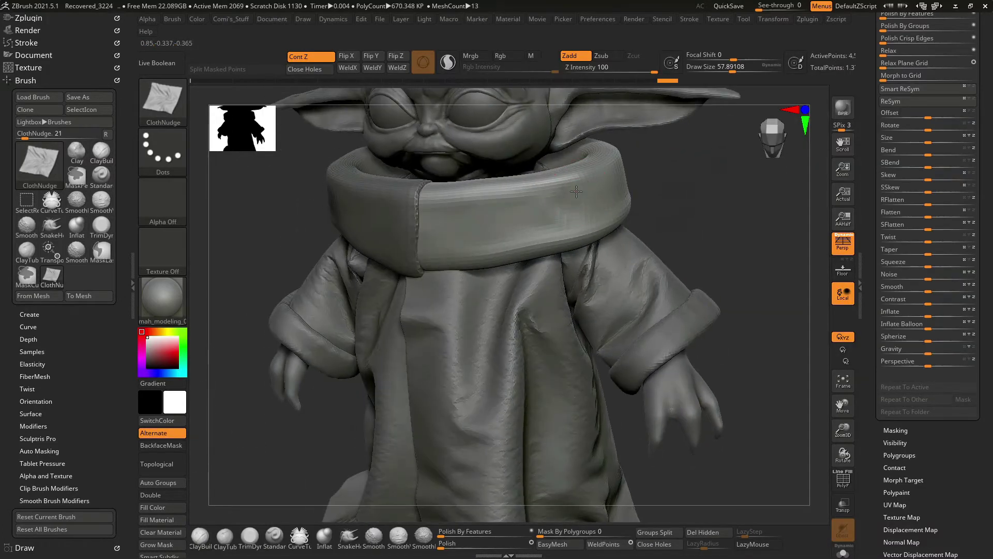
key(space)
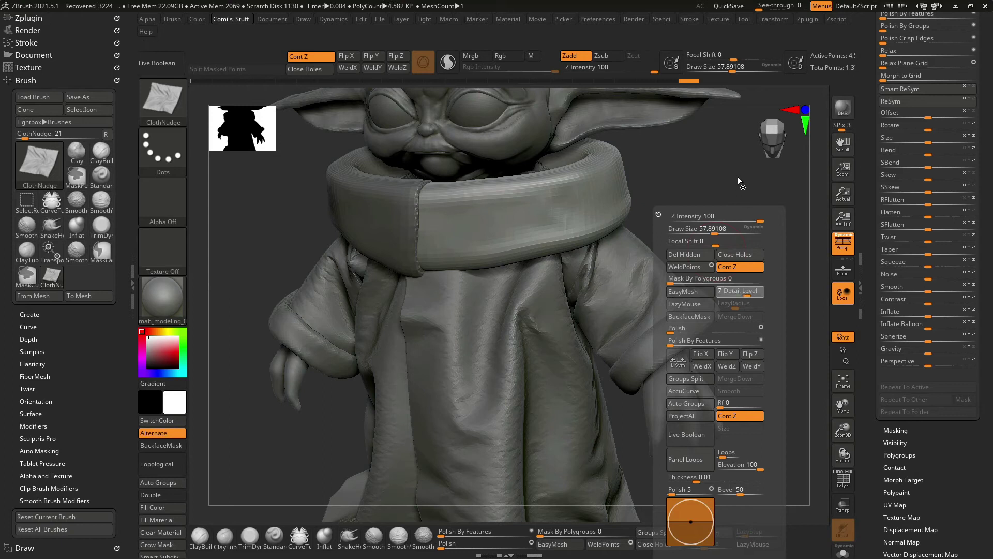
drag(714, 177, 648, 199)
alt+click(647, 202)
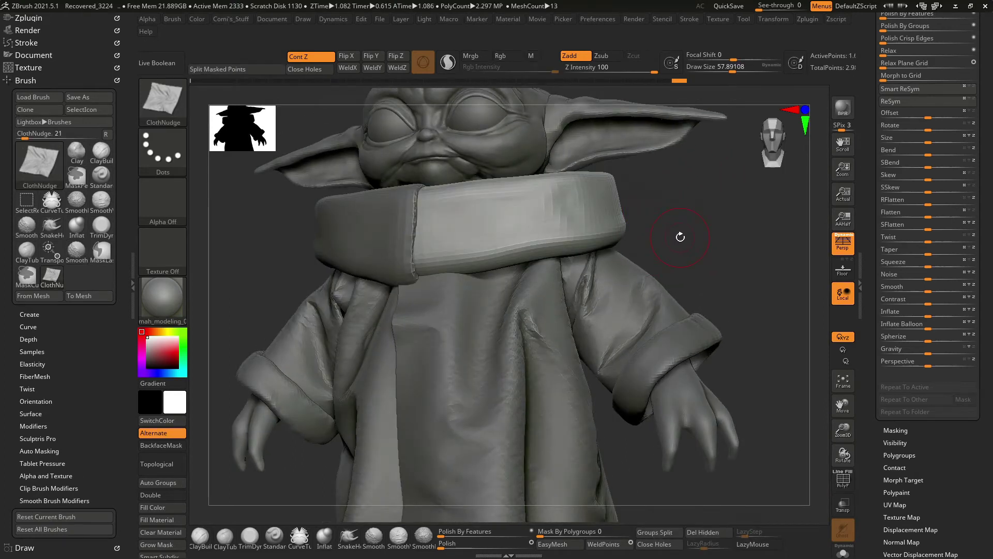
key(space)
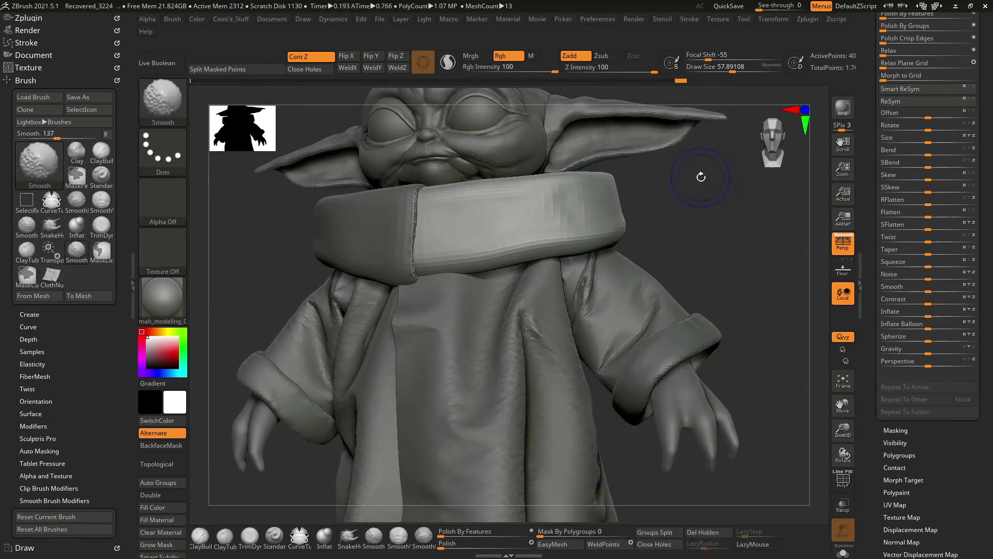
key(space)
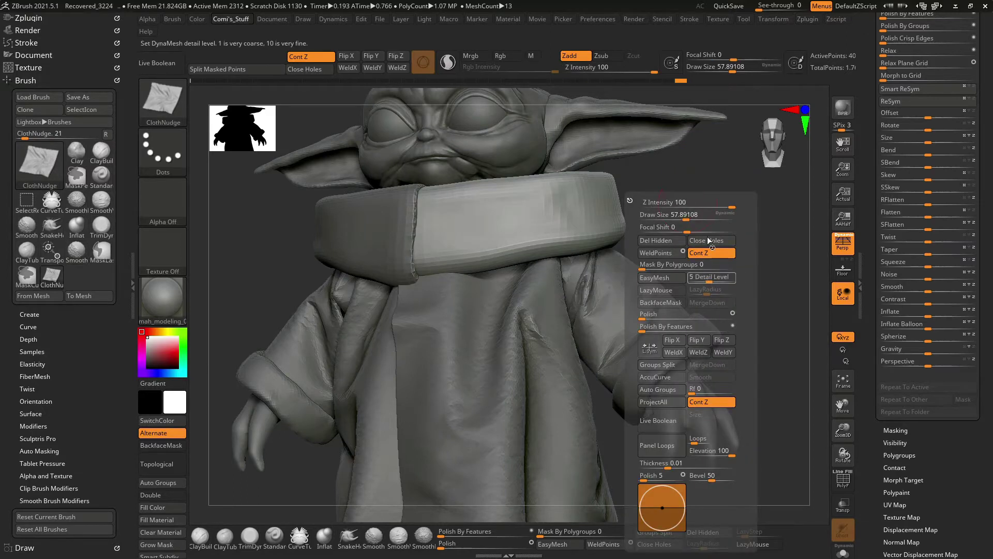
Step the collar mesh back through the sculpt history to an earlier state.
key(ctrl+shift+z)
key(ctrl+shift+z)
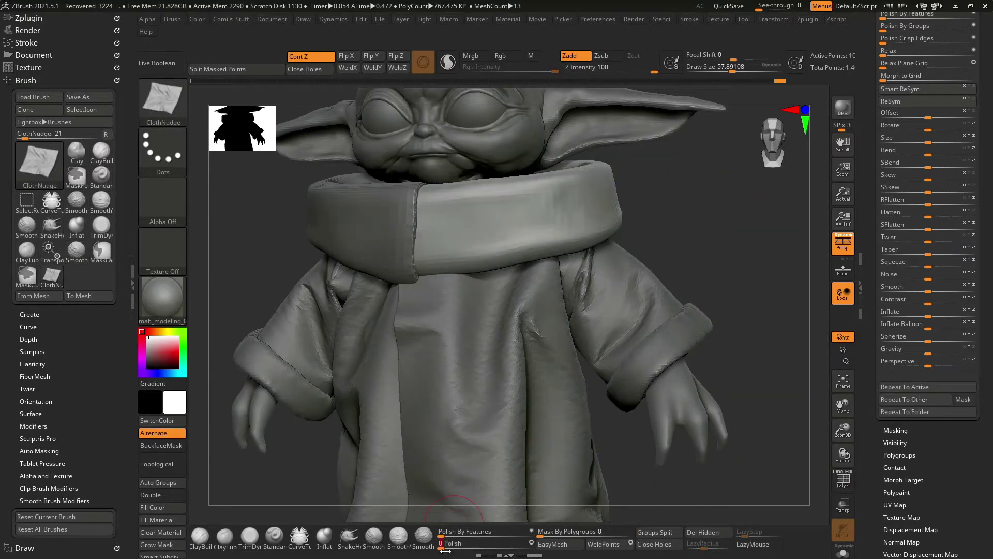
key(ctrl+shift+z)
key(ctrl+shift+z)
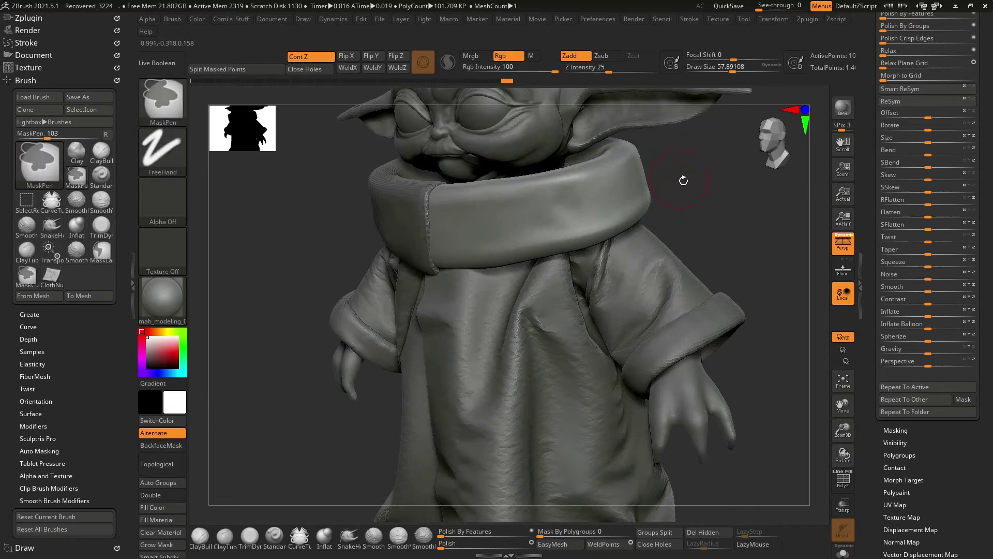
key(ctrl+z)
right_click(674, 217)
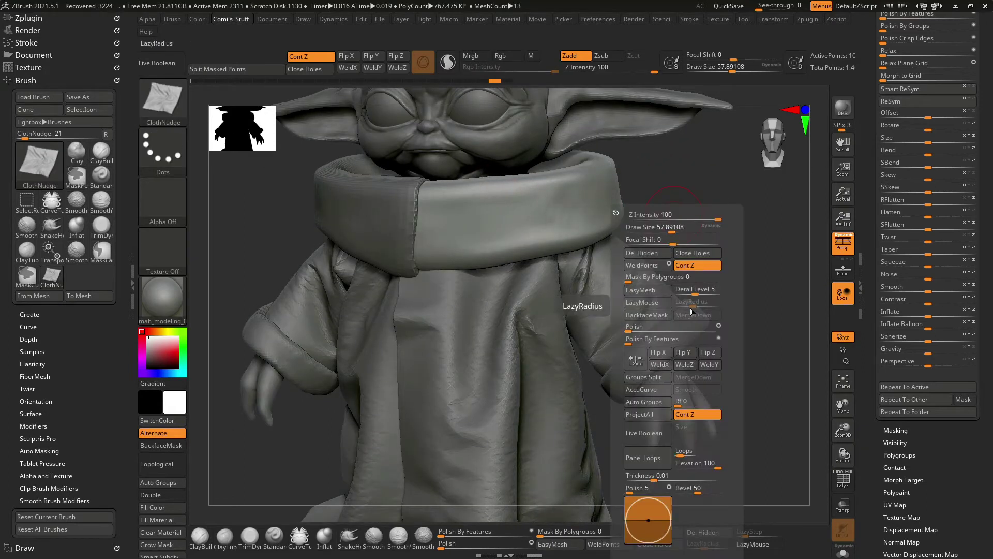
click(696, 290)
Frame the whole model and turn it to a three-quarter view.
mouse_move(585, 199)
alt+mouse_down()
mouse_move(734, 243)
mouse_move(705, 212)
mouse_move(581, 226)
mouse_move(669, 195)
mouse_move(546, 211)
mouse_move(453, 242)
alt+mouse_up()
key(space)
key(f)
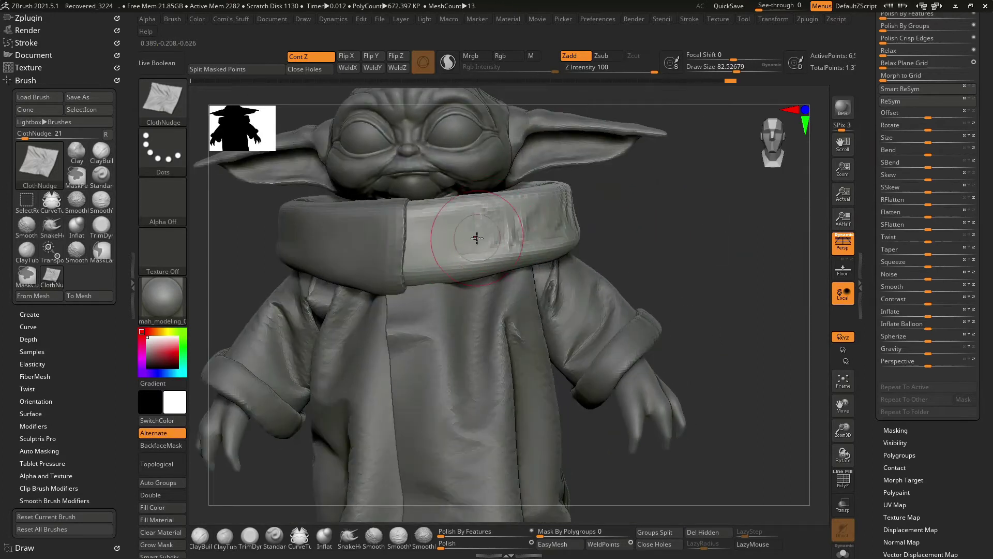
mouse_move(477, 238)
right_down()
mouse_move(678, 200)
mouse_move(663, 213)
right_up()
right_click(663, 212)
Load the ClothInflate brush and shrink its draw size to about 41.
key(b)
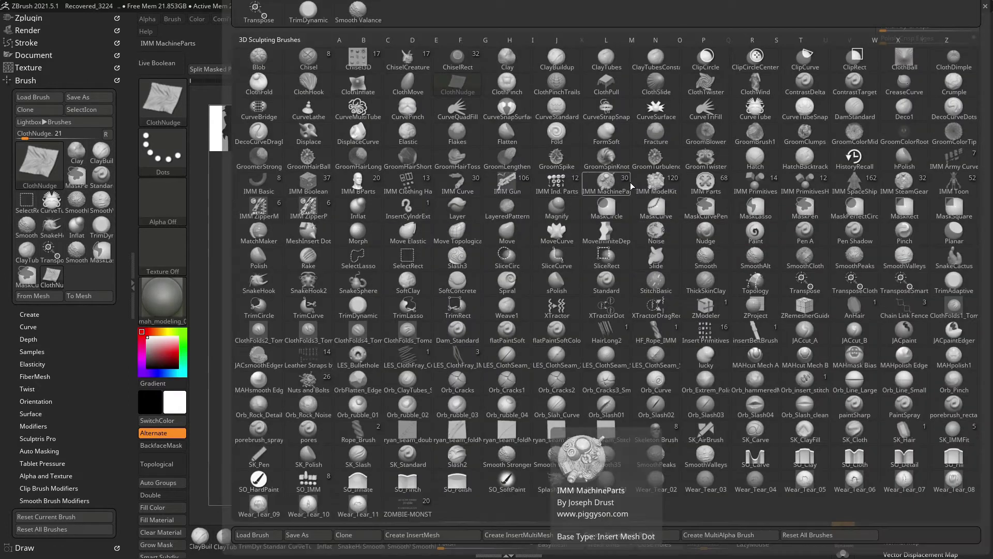
key(c)
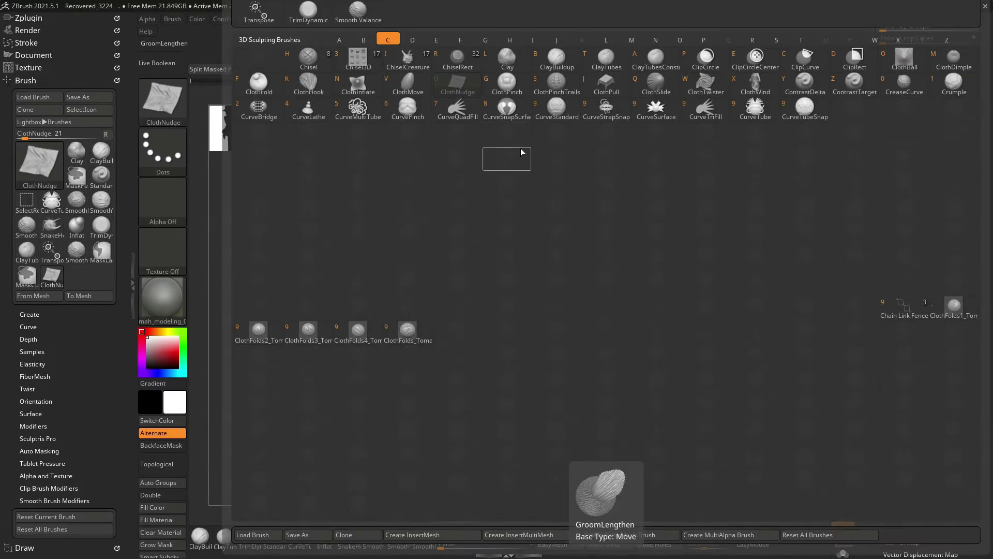
click(358, 79)
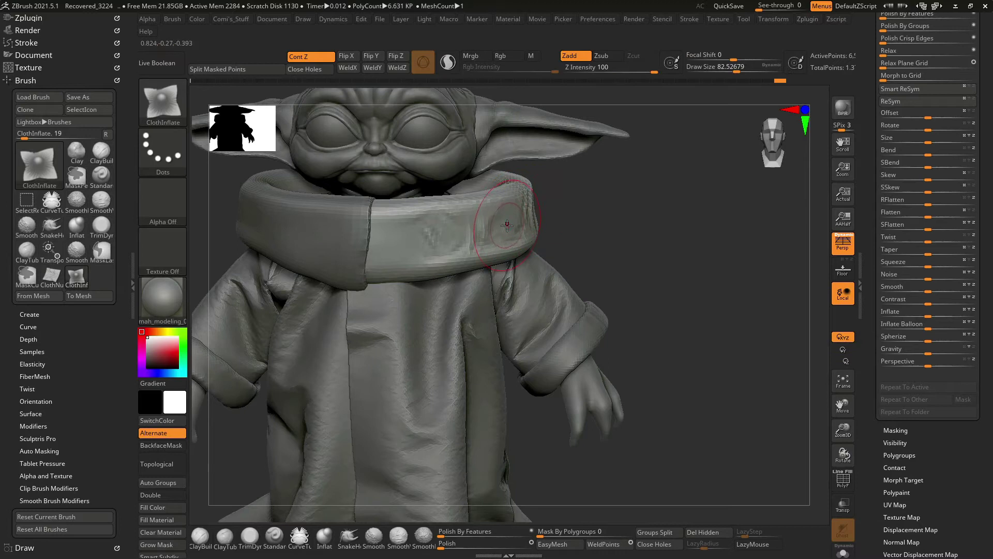
mouse_move(528, 232)
right_down()
mouse_move(581, 222)
mouse_move(503, 223)
right_up()
right_click(443, 266)
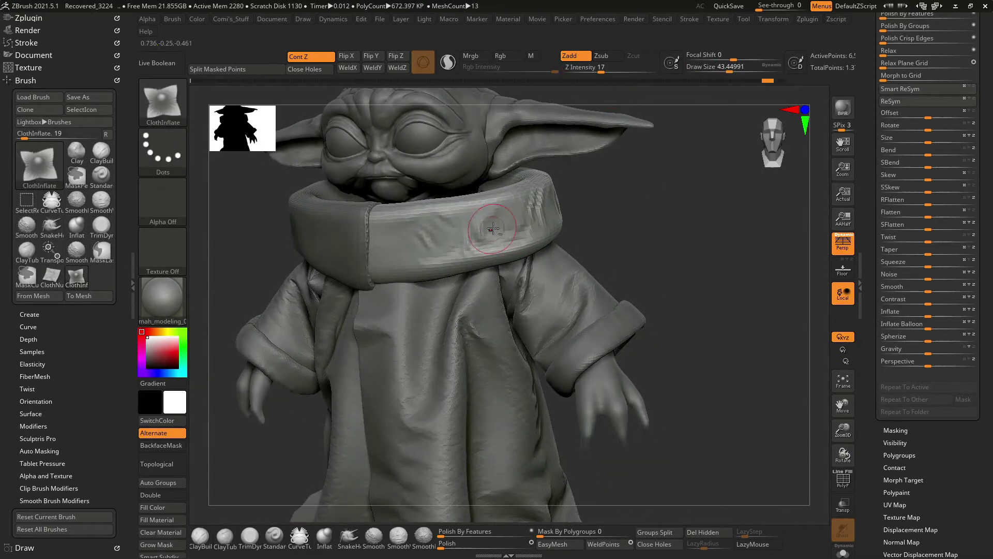
mouse_move(415, 235)
right_down()
mouse_move(636, 166)
mouse_move(589, 186)
mouse_move(619, 165)
right_up()
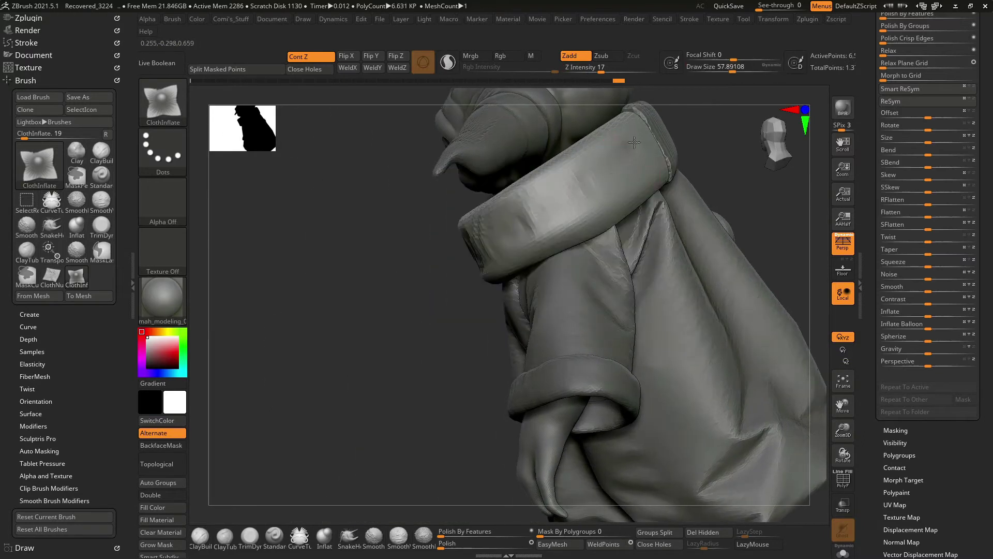
mouse_move(551, 195)
ctrl+right_down()
mouse_move(569, 170)
mouse_move(689, 209)
ctrl+right_up()
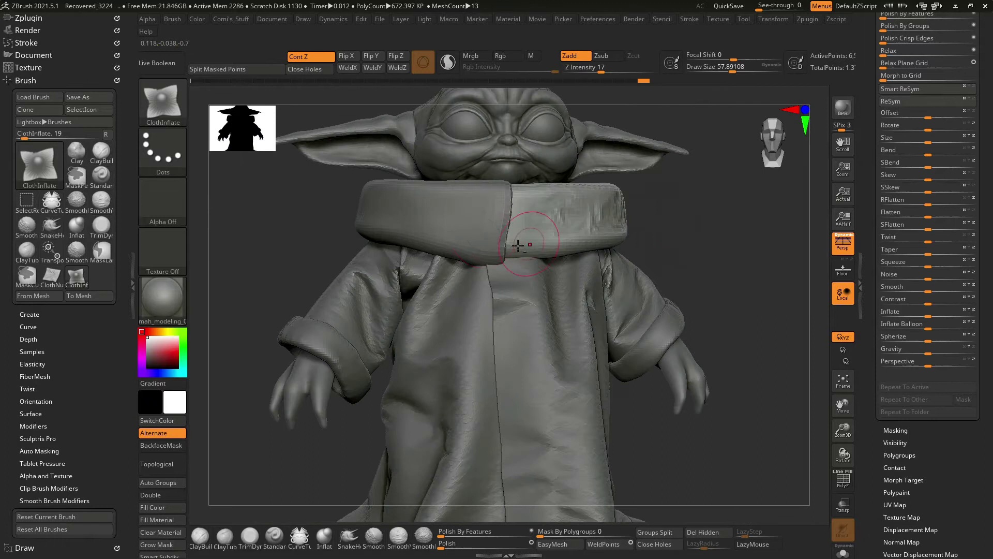
right_click(689, 209)
mouse_move(675, 324)
ctrl+right_down()
mouse_move(591, 221)
mouse_move(643, 175)
ctrl+right_up()
right_click(469, 235)
drag(469, 234, 455, 235)
Inflate soft cloth wrinkles across the collar and sleeve.
right_drag(469, 217, 489, 190)
right_click(600, 311)
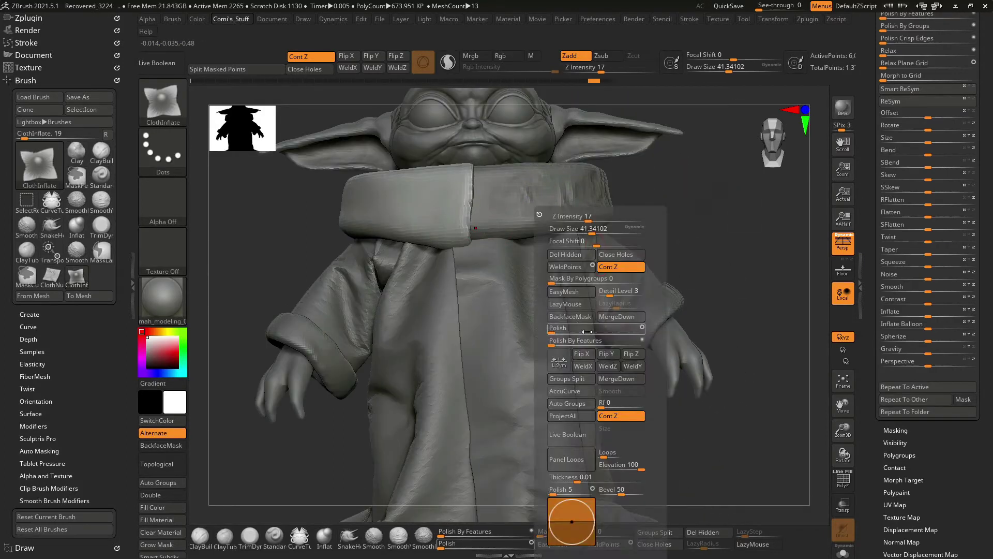
right_drag(517, 223, 482, 191)
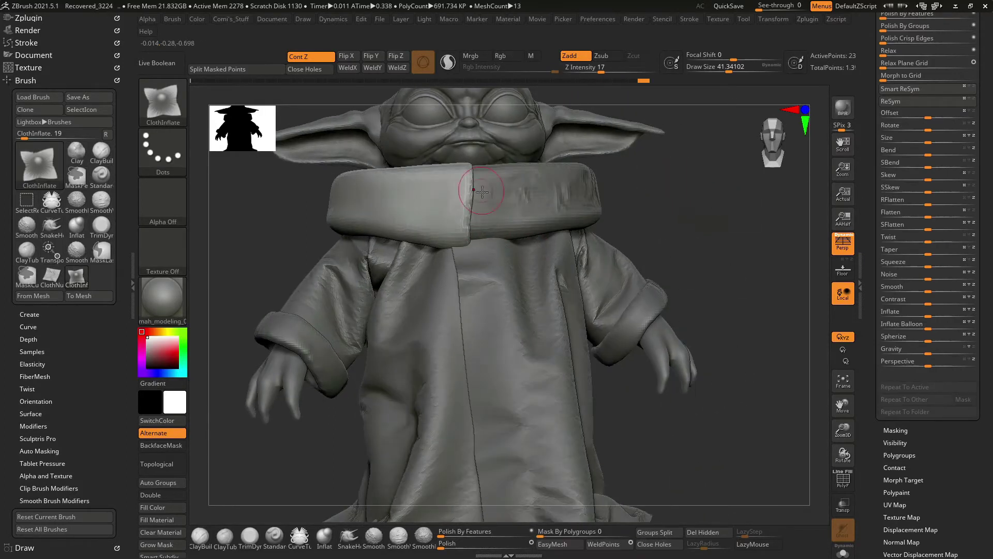
right_click(469, 229)
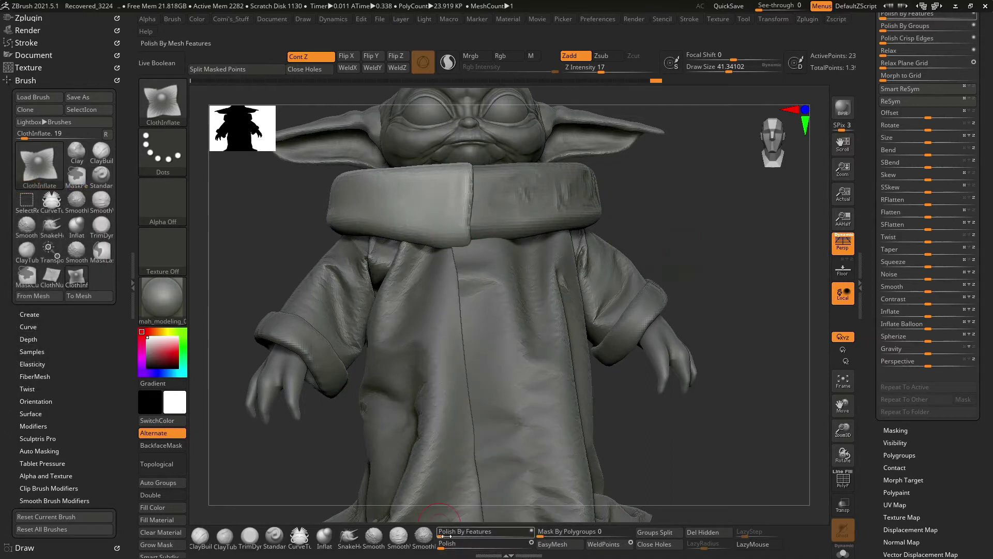
right_drag(665, 207, 667, 206)
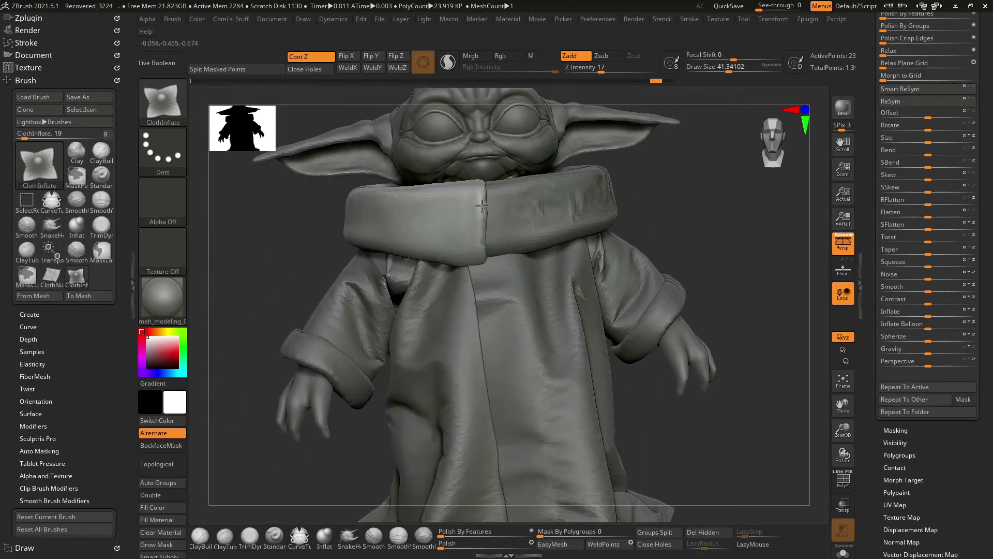
right_click(451, 203)
right_drag(414, 217, 319, 211)
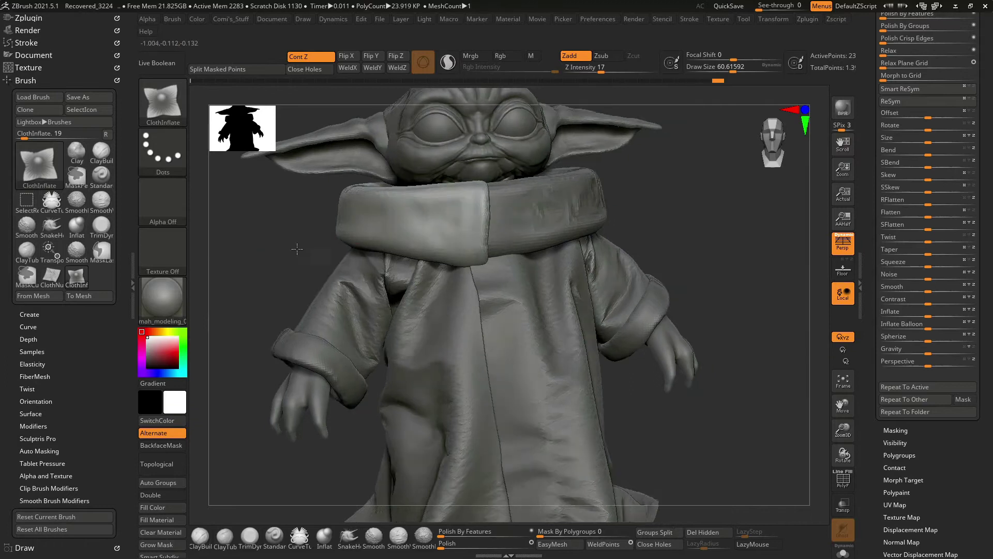
mouse_move(558, 207)
right_down()
mouse_move(381, 213)
mouse_move(505, 200)
right_up()
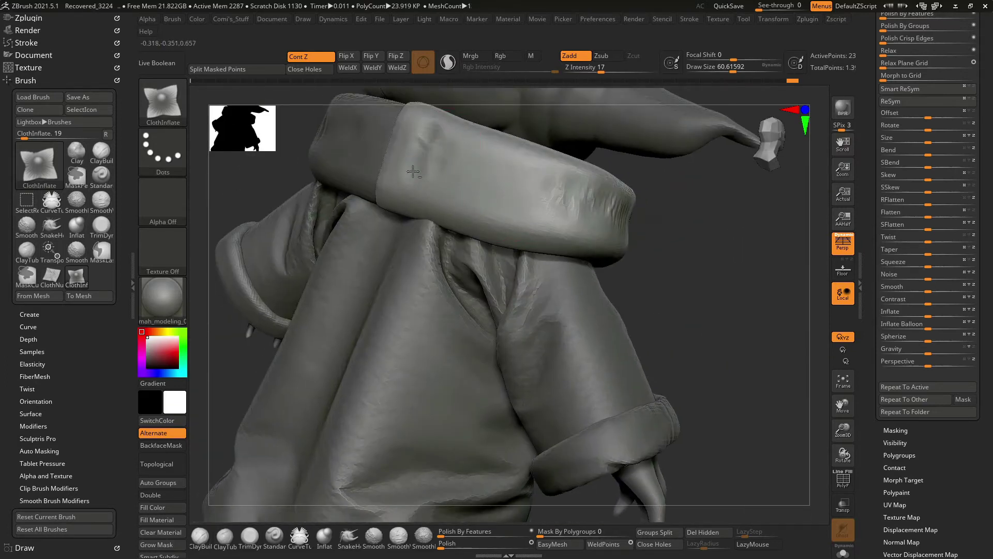
drag(448, 193, 496, 179)
mouse_move(456, 150)
mouse_down()
mouse_move(488, 166)
mouse_move(543, 232)
mouse_up()
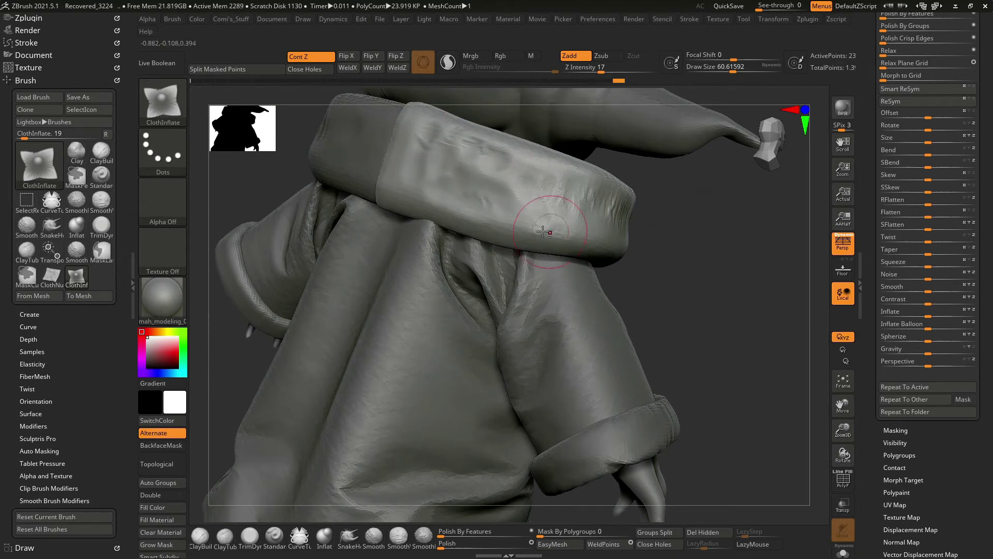
Build texture along the collar's back with ClayBuildup at about size 82.
right_drag(587, 244, 576, 203)
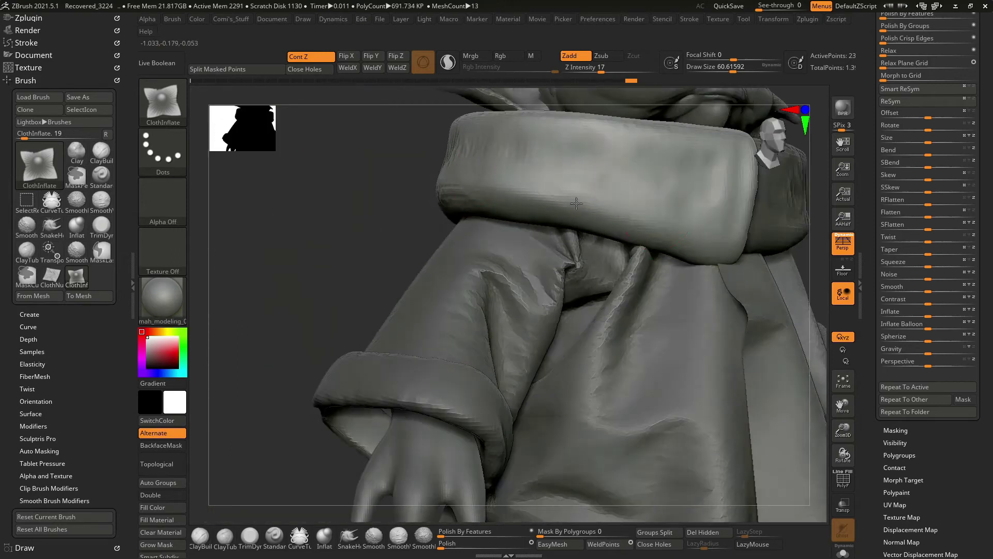
mouse_move(378, 241)
right_down()
mouse_move(402, 202)
mouse_move(459, 254)
right_up()
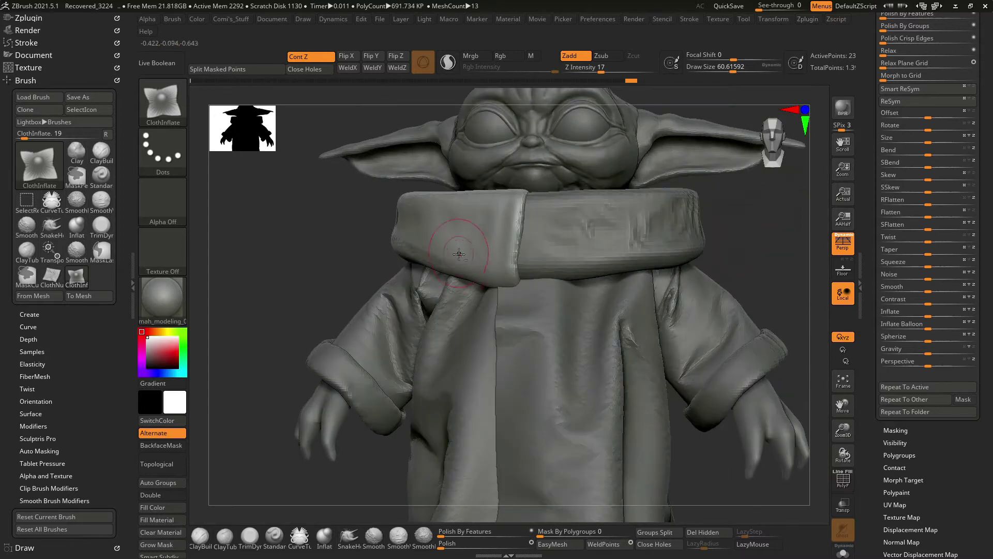
mouse_move(333, 246)
right_down()
mouse_move(380, 223)
mouse_move(462, 241)
right_up()
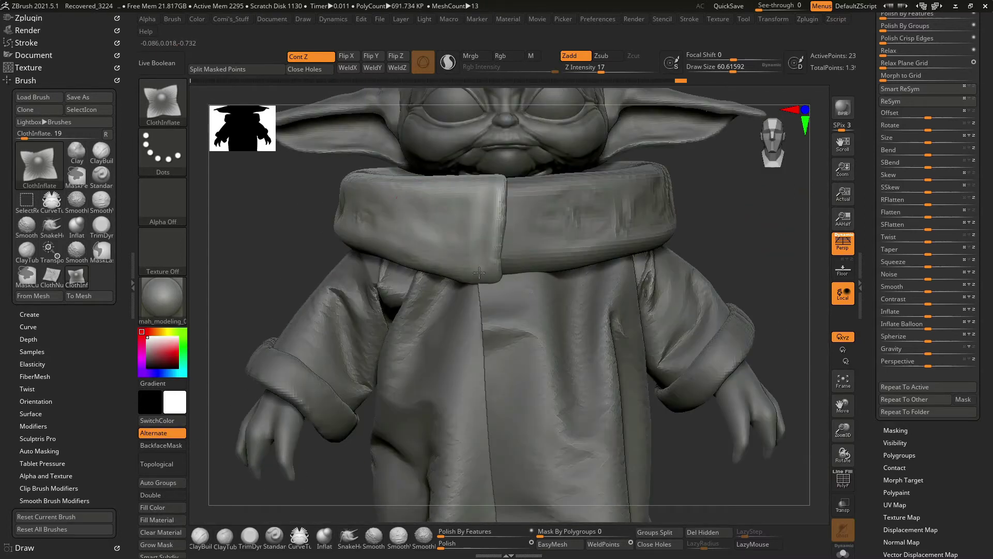
mouse_move(664, 217)
alt+right_down()
mouse_move(724, 186)
mouse_move(752, 246)
mouse_move(709, 262)
mouse_move(718, 294)
mouse_move(621, 269)
alt+right_up()
key(b)
key(c)
key(b)
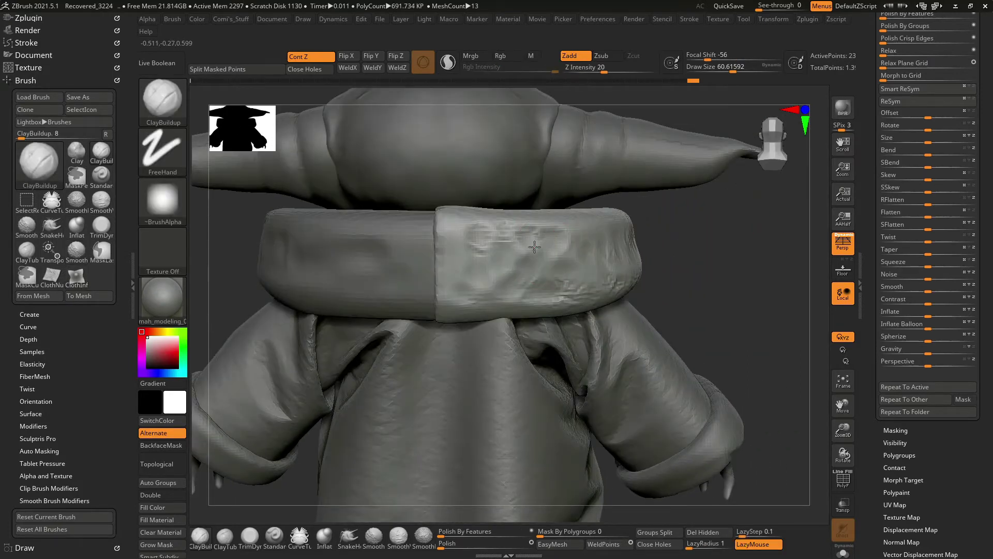
right_click(498, 255)
drag(498, 255, 510, 256)
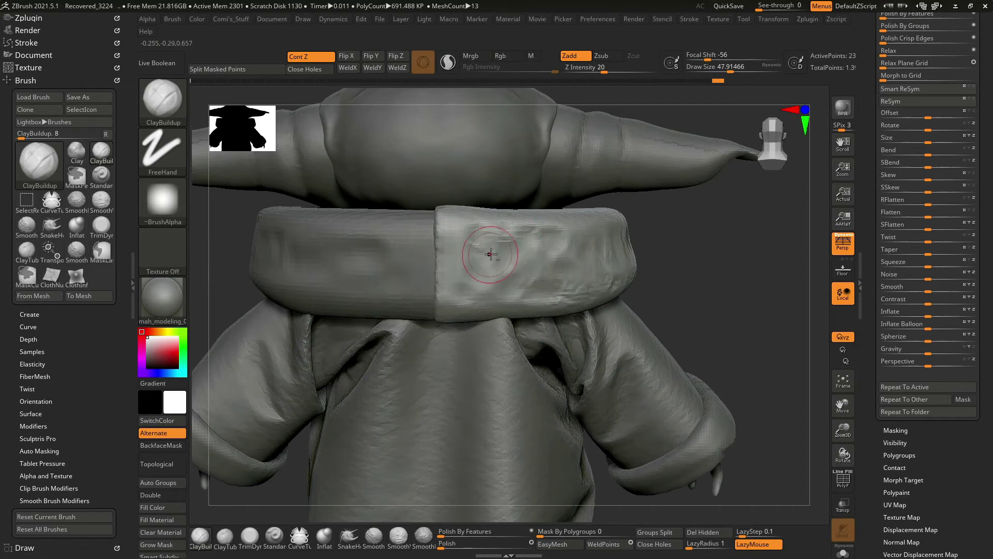
key(space)
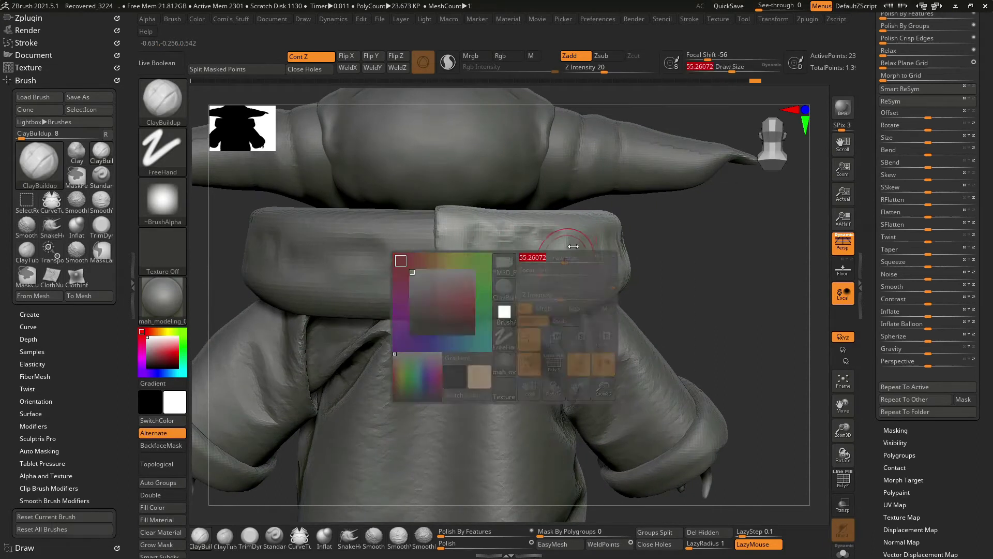
alt+right_drag(709, 251, 652, 193)
right_click(652, 193)
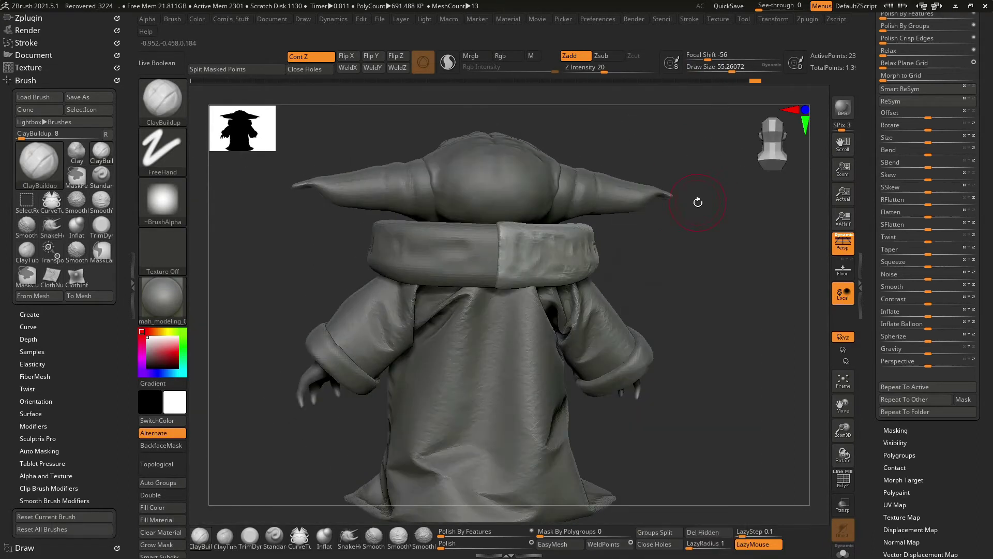
Pinch a crease along the back collar with a CurvePinch curve.
key(b)
click(408, 107)
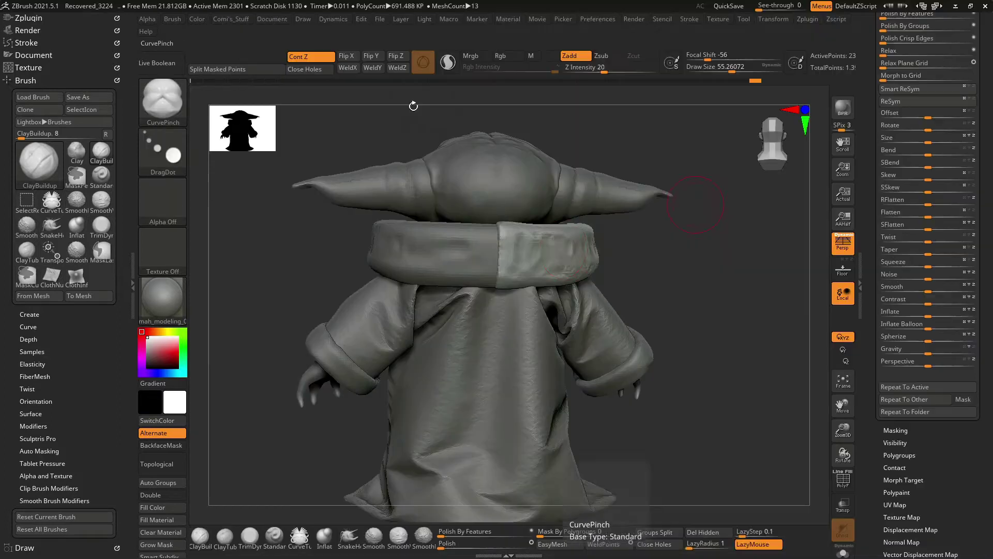
alt+right_drag(644, 241, 595, 217)
drag(467, 265, 611, 252)
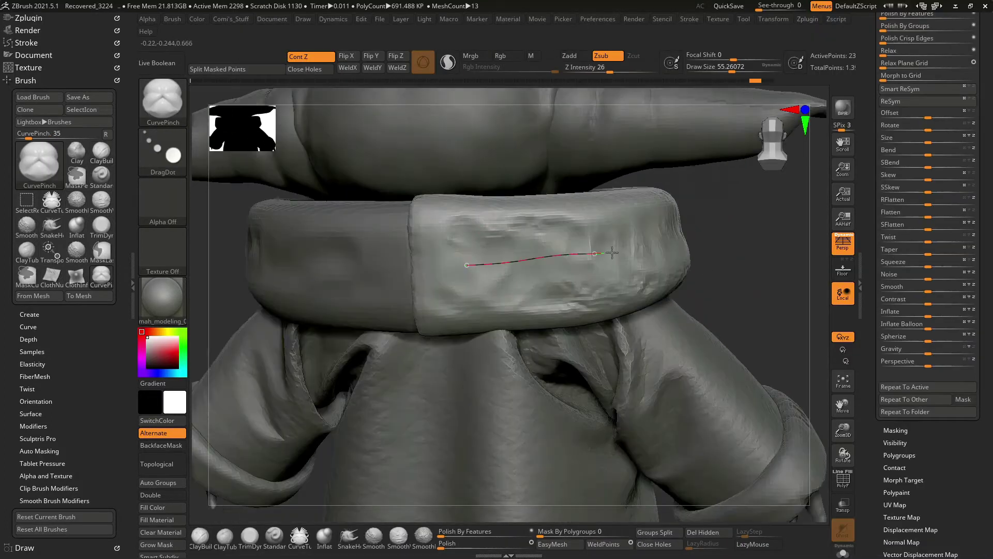
Slide extra wrinkles into the sleeve cuff with the ClothSlide brush.
key(b)
key(c)
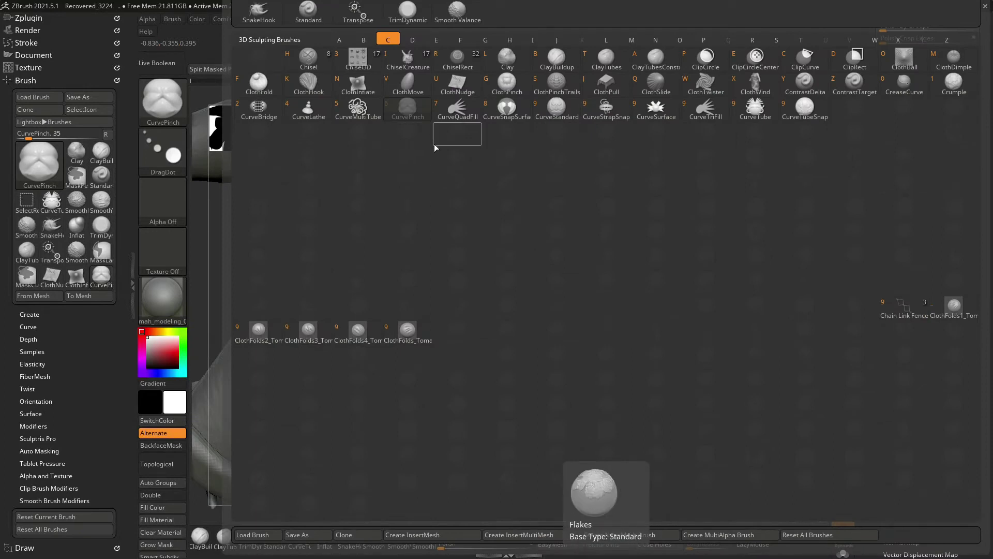
click(653, 84)
mouse_move(634, 228)
mouse_down()
mouse_move(579, 248)
mouse_move(466, 258)
mouse_up()
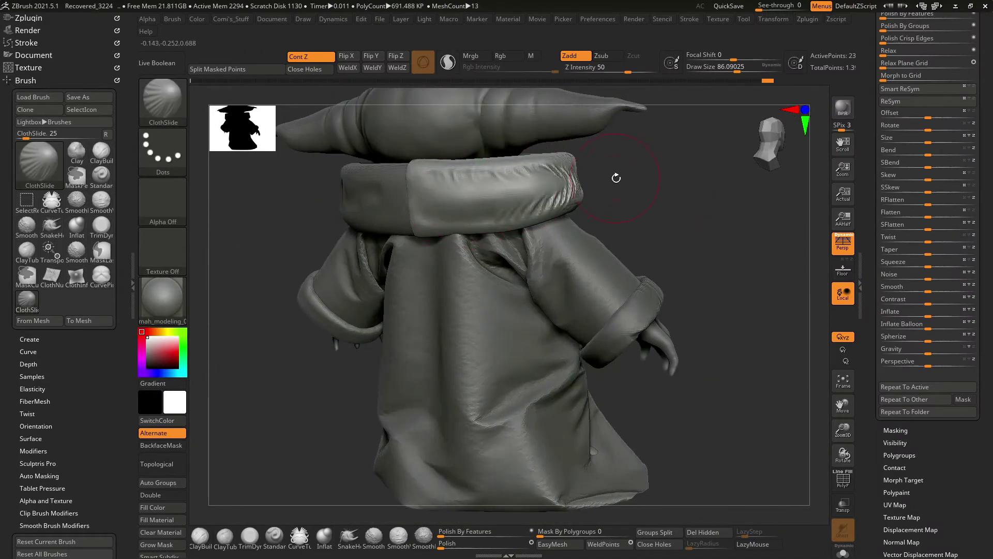
drag(616, 178, 656, 173)
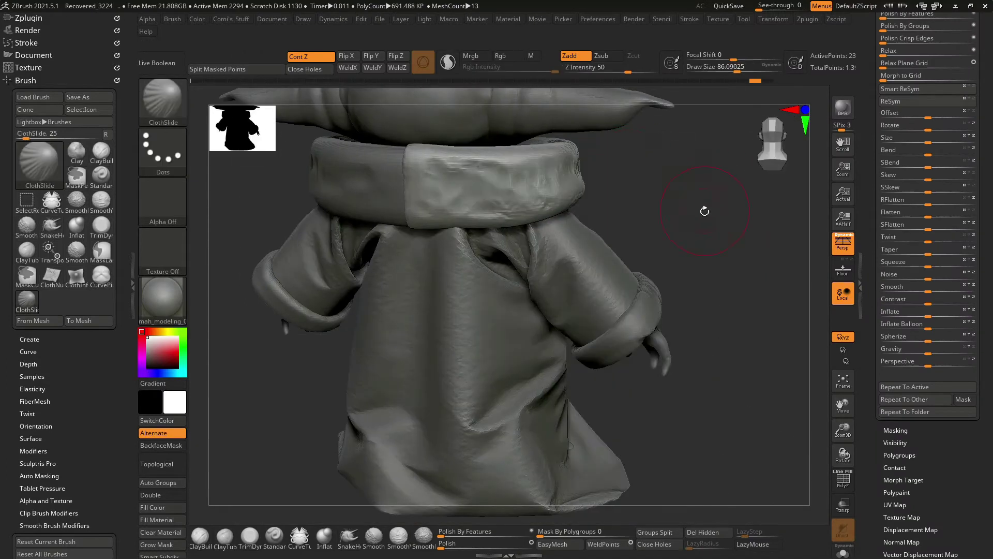
key(b)
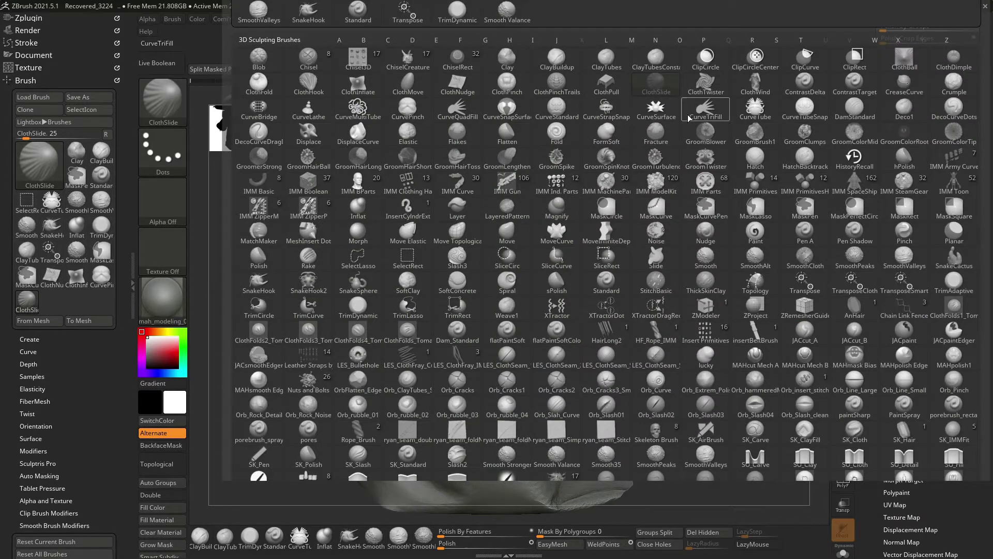
Tug cloth folds into the sleeve with a smaller ClothPull brush, then select PM3D_Ring3D1.
click(610, 91)
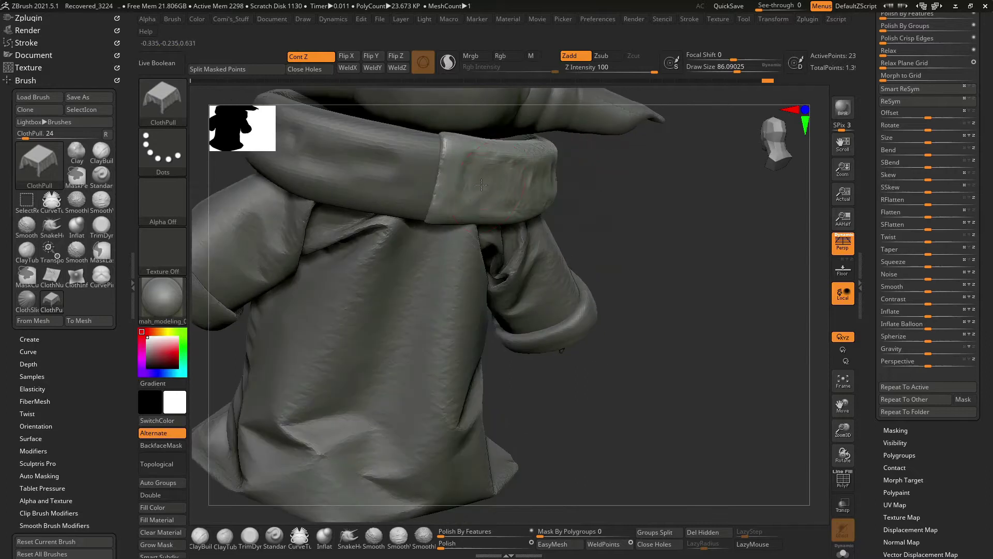
right_click(479, 185)
mouse_move(479, 186)
right_down()
mouse_move(546, 149)
mouse_move(687, 148)
mouse_move(578, 153)
right_up()
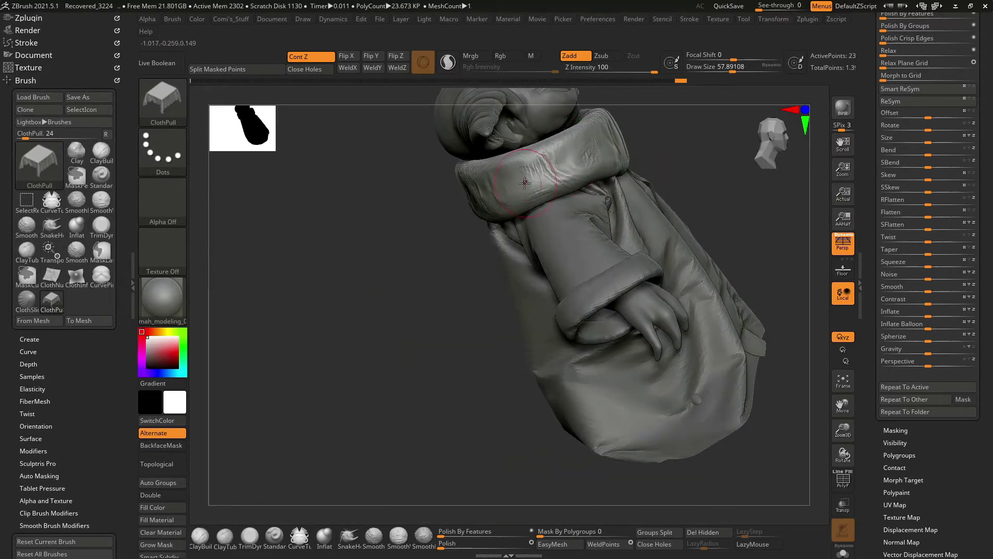
mouse_move(689, 155)
right_down()
mouse_move(468, 197)
mouse_move(585, 174)
right_up()
drag(588, 154, 594, 157)
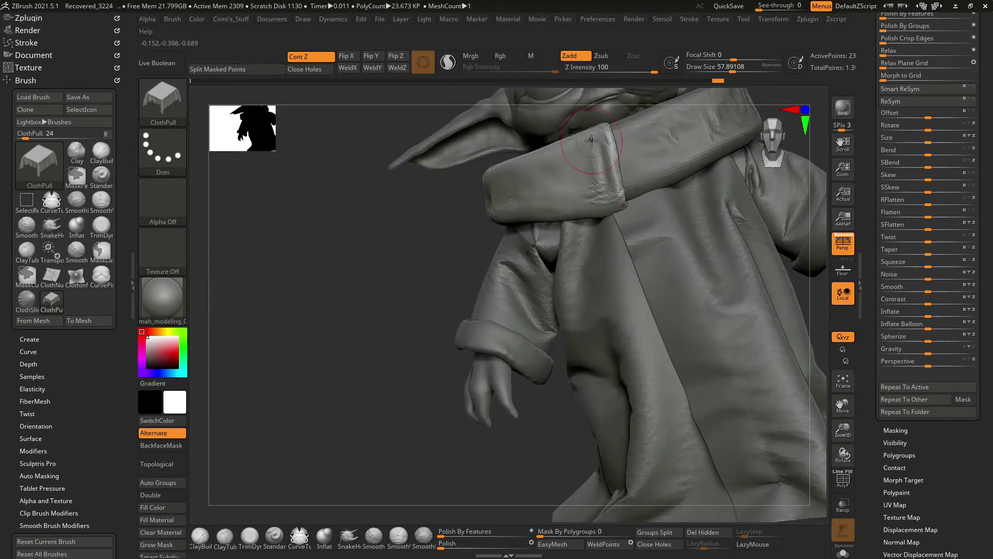
right_drag(530, 217, 545, 186)
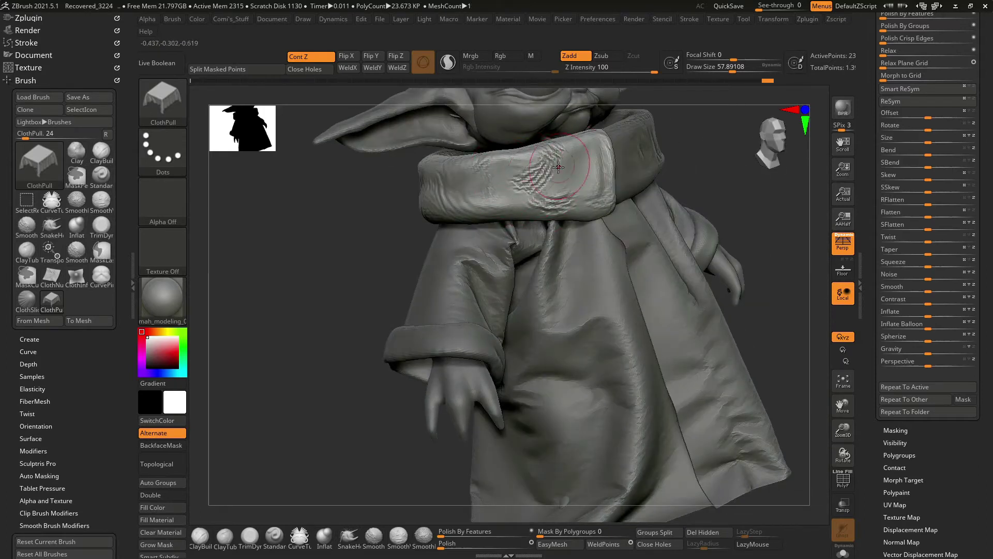
mouse_move(520, 173)
right_down()
mouse_move(732, 164)
mouse_move(524, 207)
right_up()
alt+click(525, 207)
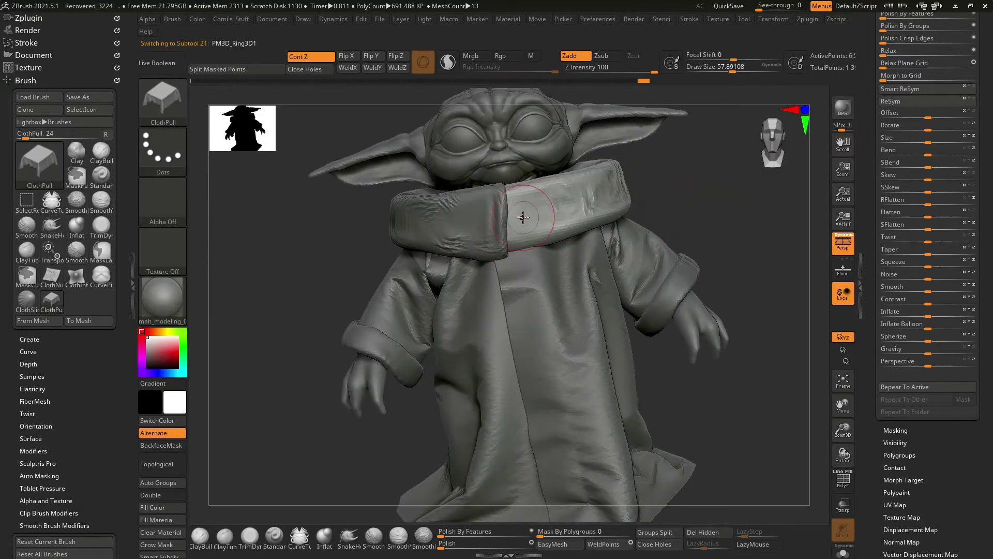
Load SnakeHook at about size 61 and smooth the collar surface.
right_drag(646, 196, 701, 206)
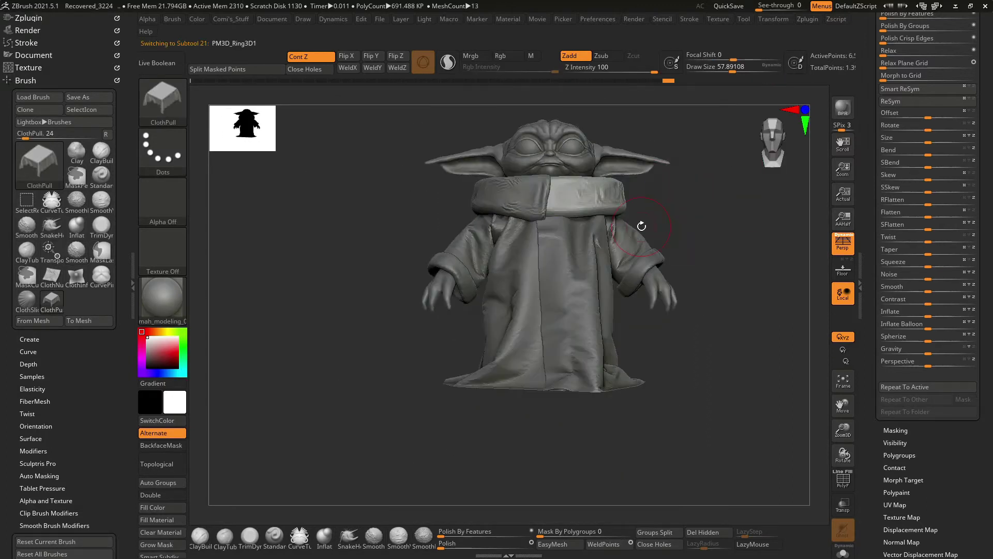
mouse_move(357, 84)
right_down()
mouse_move(679, 221)
mouse_move(379, 234)
mouse_move(381, 270)
mouse_move(428, 221)
mouse_move(525, 202)
right_up()
key(b)
key(s)
key(h)
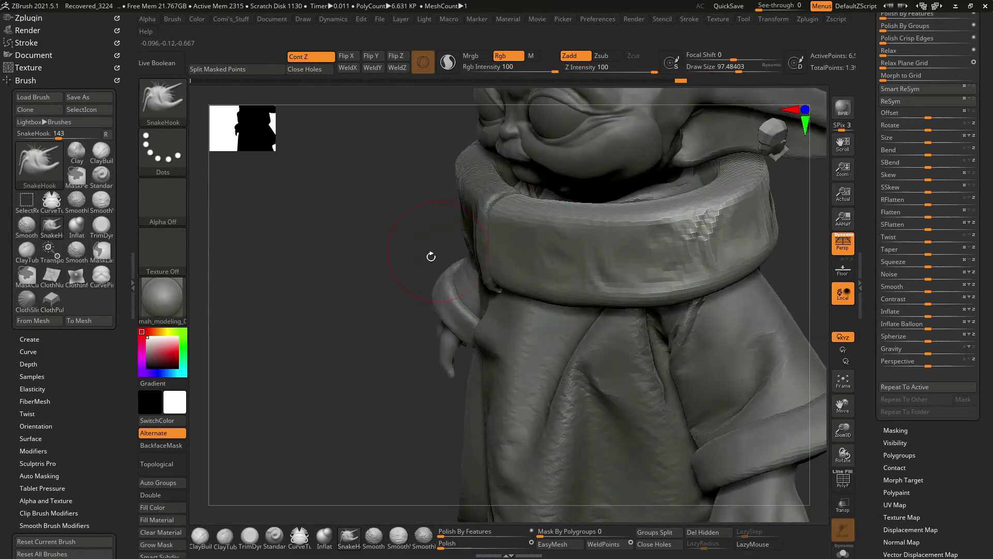
right_drag(431, 256, 494, 226)
right_drag(391, 241, 590, 203)
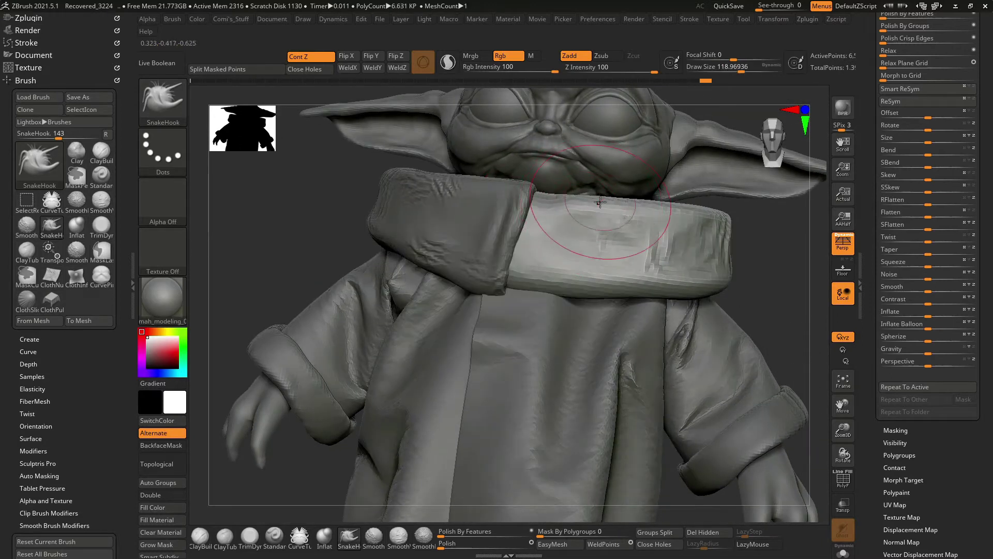
shift+drag(591, 203, 741, 257)
mouse_move(741, 257)
shift+right_down()
mouse_move(721, 255)
mouse_move(716, 266)
shift+right_up()
Switch to ClayBuildup, then to the Inflat brush, while orbiting around the collar.
key(b)
key(c)
key(b)
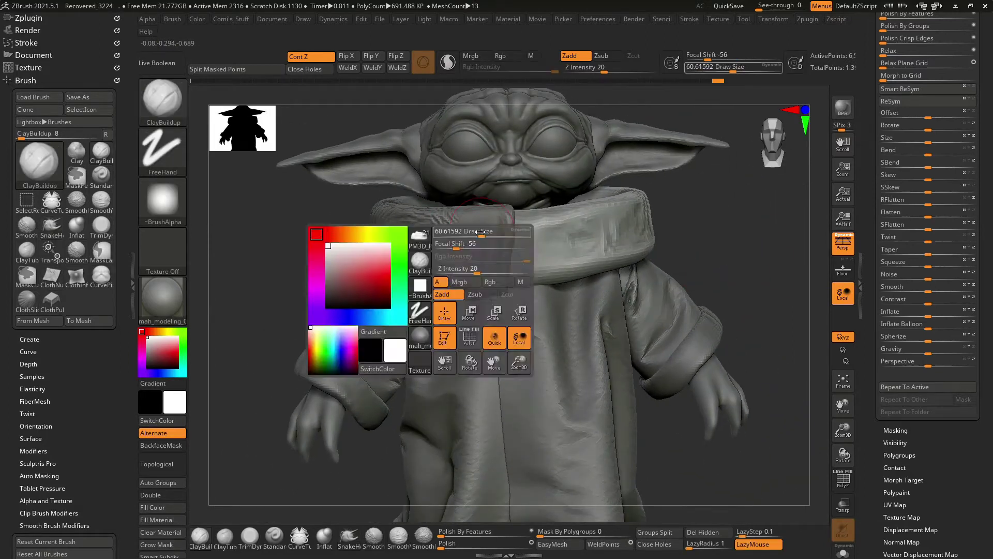
mouse_move(511, 243)
right_down()
mouse_move(474, 234)
mouse_move(500, 255)
mouse_move(673, 320)
right_up()
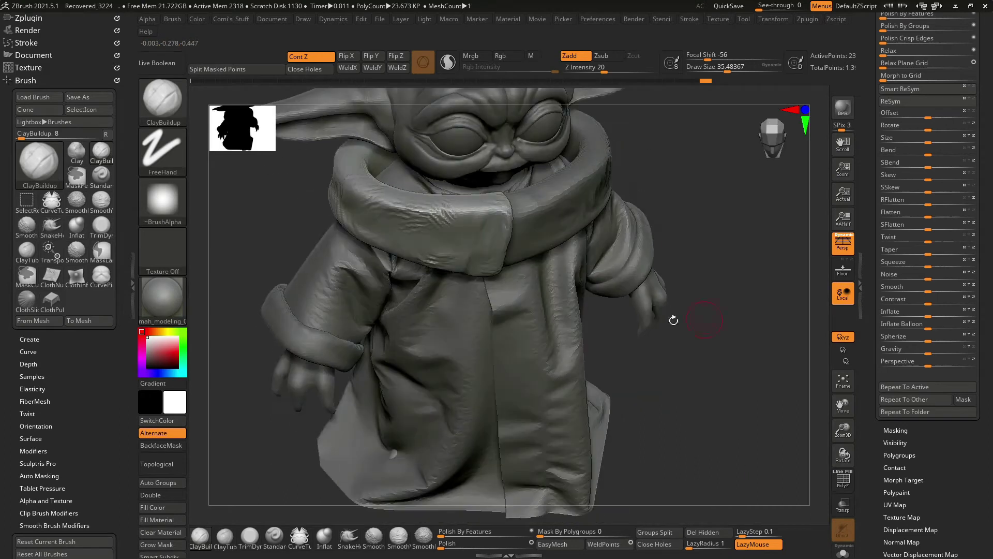
mouse_move(488, 215)
right_down()
mouse_move(514, 198)
mouse_move(332, 339)
mouse_move(461, 350)
mouse_move(526, 176)
right_up()
key(b)
key(i)
key(n)
Resize the Inflat brush from about 119 to 66 and briefly solo the collar flap to inspect it.
key(space)
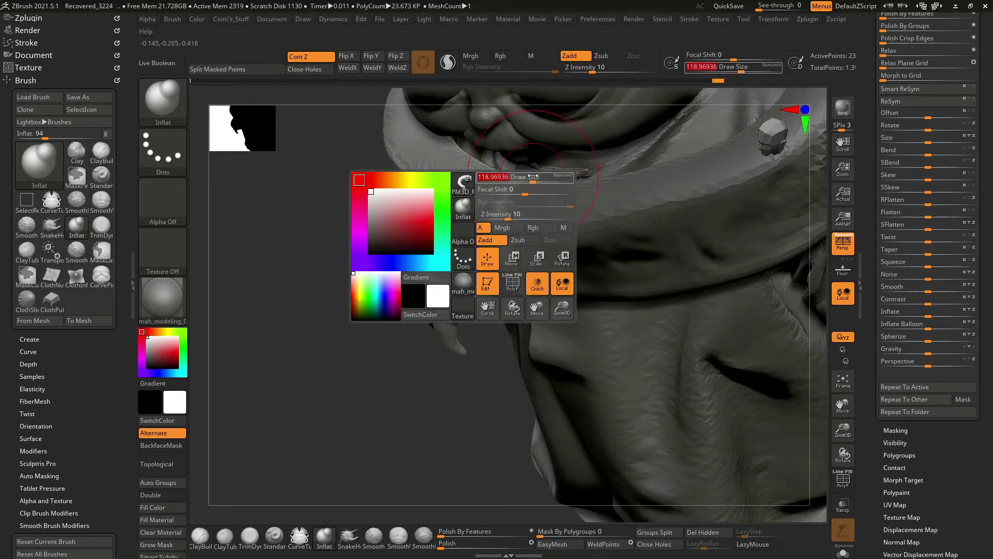
mouse_move(462, 314)
right_down()
mouse_move(464, 366)
mouse_move(603, 184)
mouse_move(540, 207)
right_up()
right_drag(478, 214, 508, 233)
key(space)
mouse_move(547, 295)
right_down()
mouse_move(455, 354)
mouse_move(469, 364)
right_up()
ctrl+shift+click(497, 210)
ctrl+shift+click(546, 151)
Shift-smooth the collar flap from the front, resizing the brush between about 97 and 66.
key(shift)
mouse_move(584, 86)
right_down()
mouse_move(419, 282)
mouse_move(491, 243)
right_up()
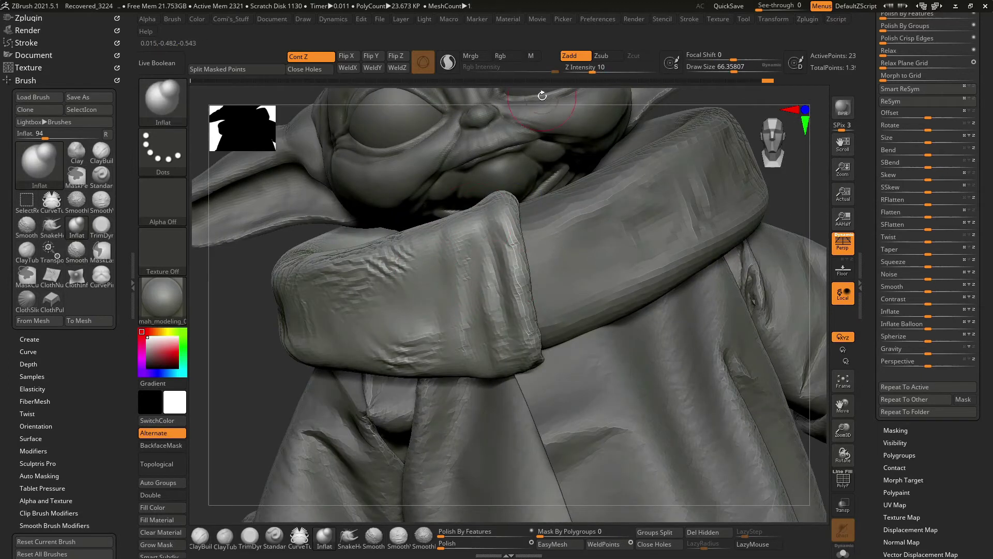
right_drag(542, 95, 476, 188)
key(space)
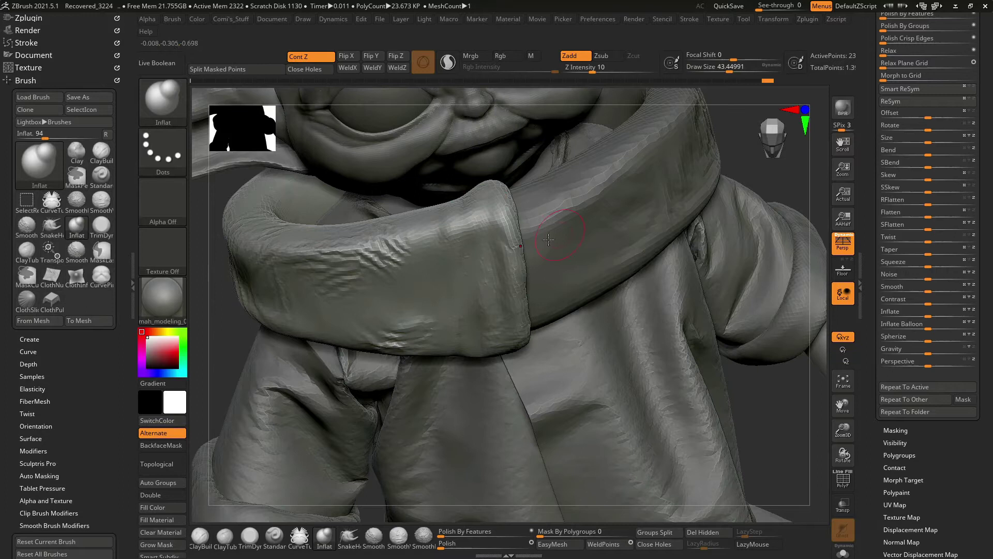
key(space)
mouse_move(548, 239)
right_down()
mouse_move(314, 273)
mouse_move(443, 237)
mouse_move(435, 245)
mouse_move(299, 234)
right_up()
key(space)
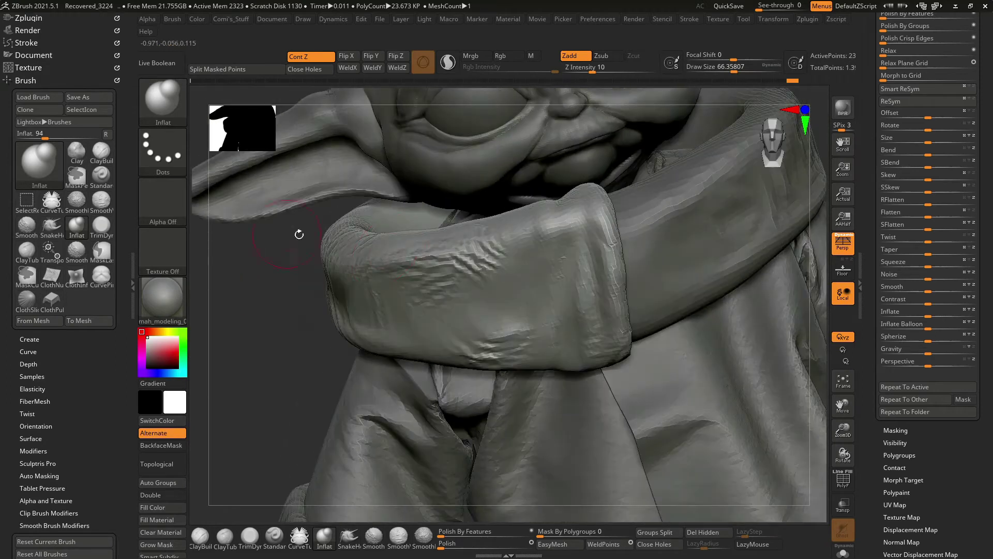
Frame the whole figure, then orbit to a low close-up of the robe.
key(f)
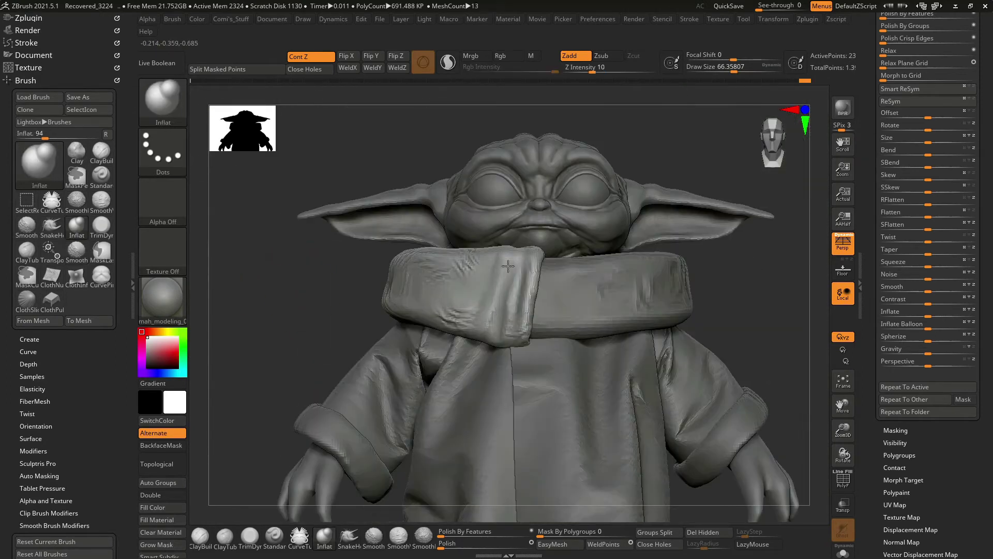
mouse_move(344, 347)
right_down()
mouse_move(680, 224)
mouse_move(656, 262)
mouse_move(638, 202)
mouse_move(362, 301)
right_up()
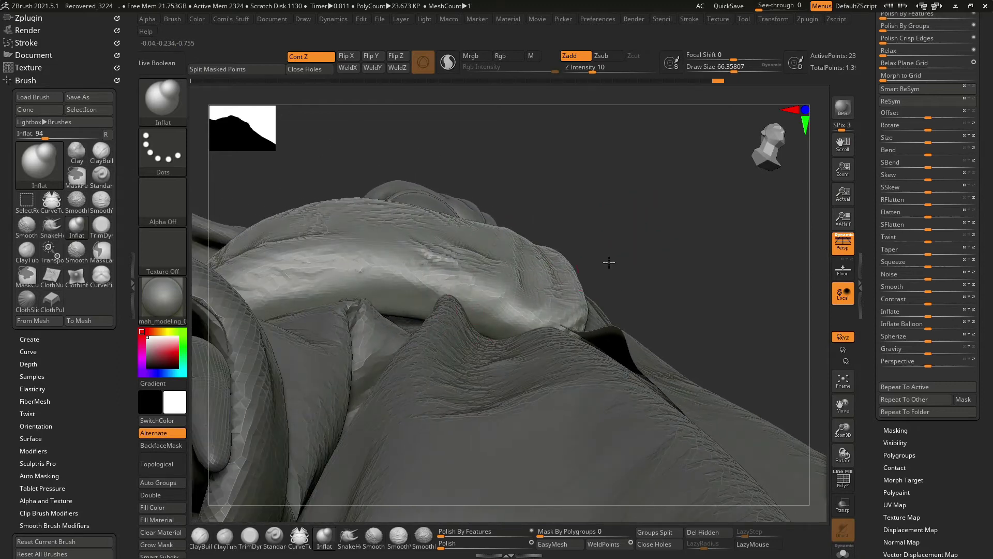
right_drag(609, 263, 563, 290)
Carve crease detail along the robe fold with SO_Detail in Zsub mode.
key(b)
key(s)
key(o)
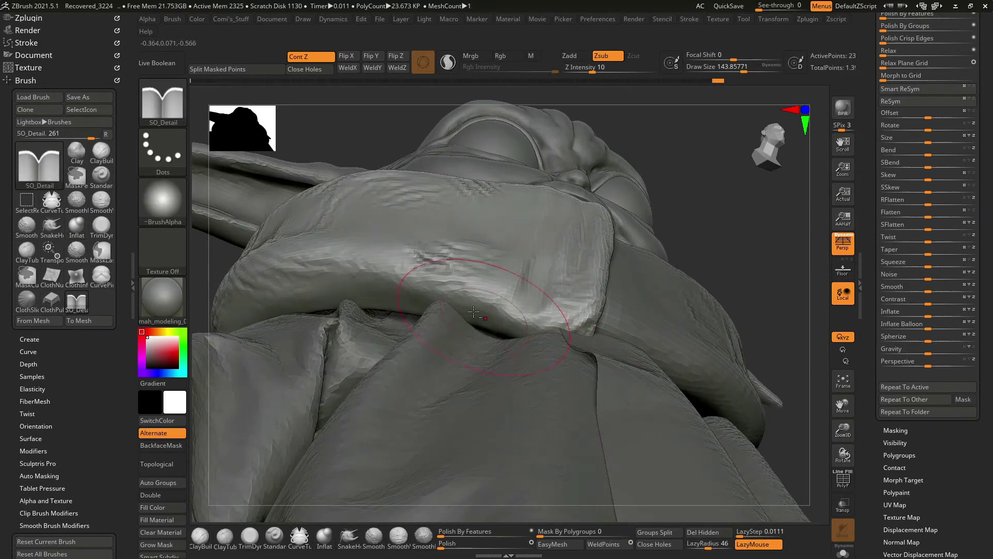
drag(473, 311, 225, 329)
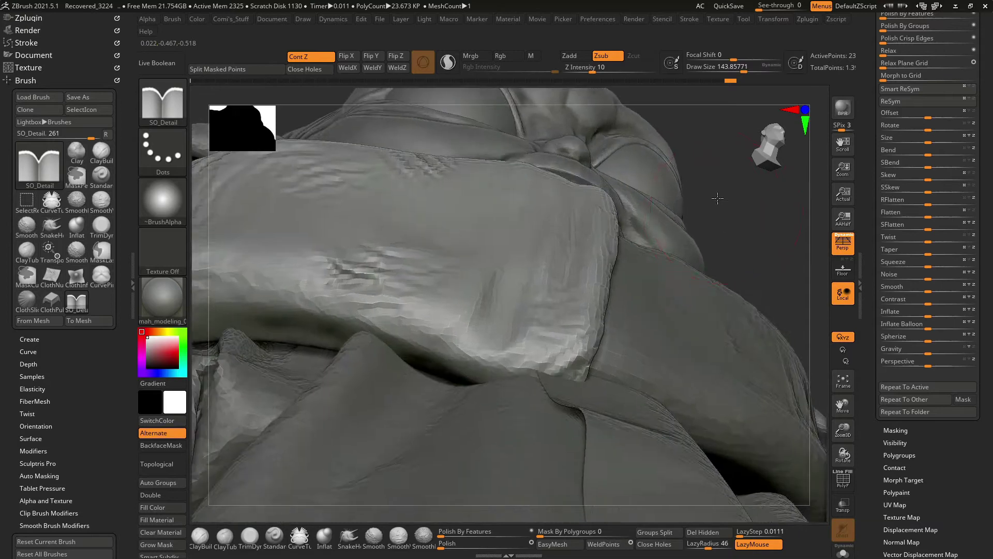
right_drag(695, 209, 691, 195)
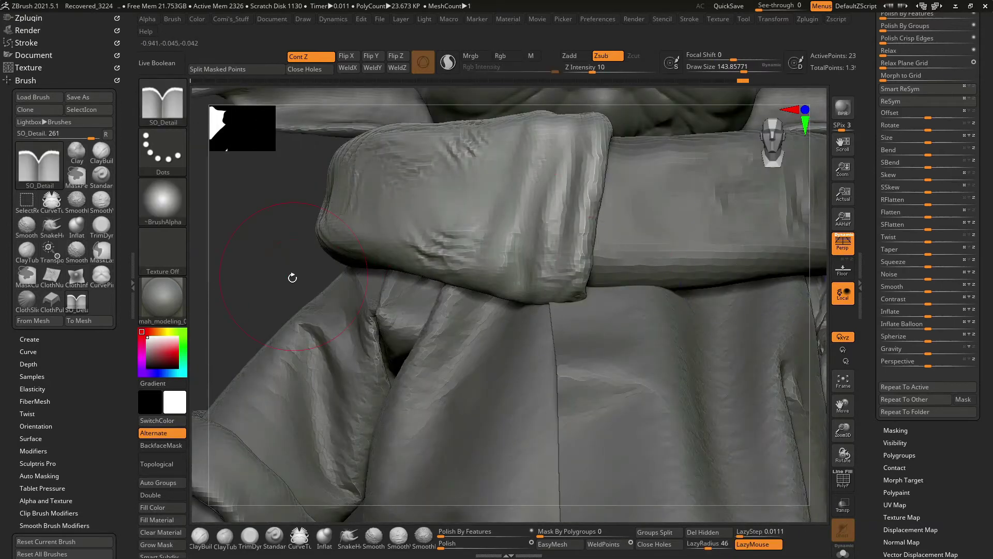
key(f)
mouse_move(696, 273)
right_down()
mouse_move(725, 277)
mouse_move(475, 247)
right_up()
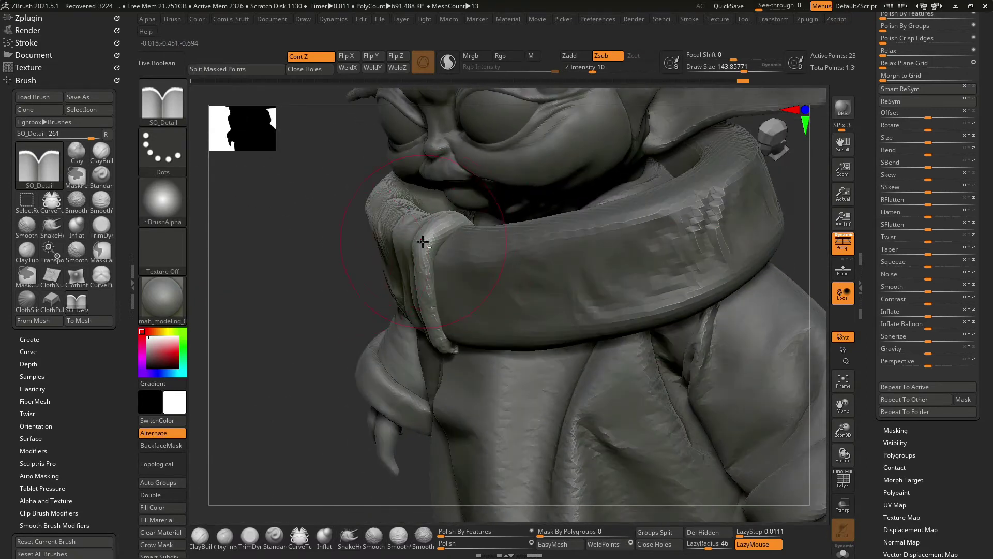
Shrink the brush to about 83 and briefly solo the collar flap to inspect it.
right_drag(340, 337, 453, 234)
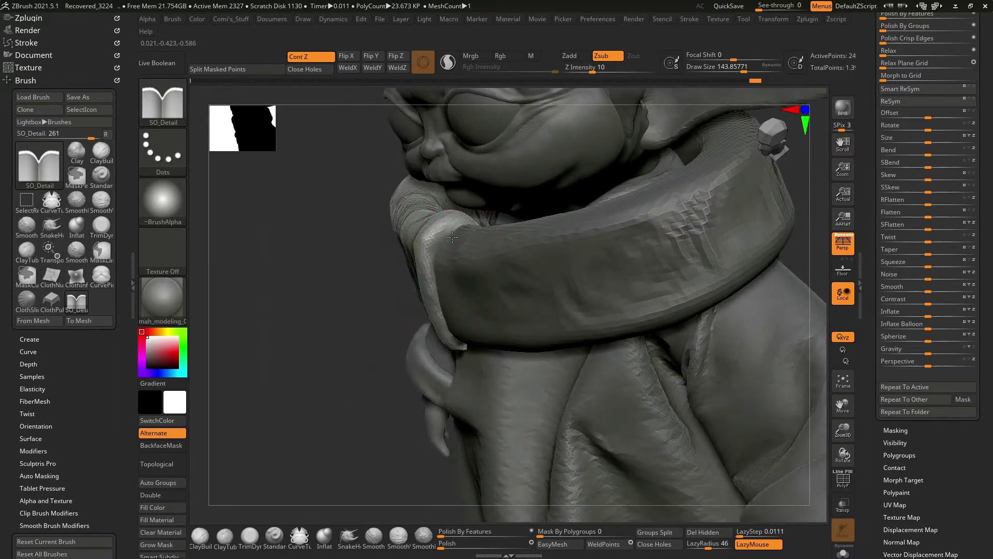
key(shift+alt+s)
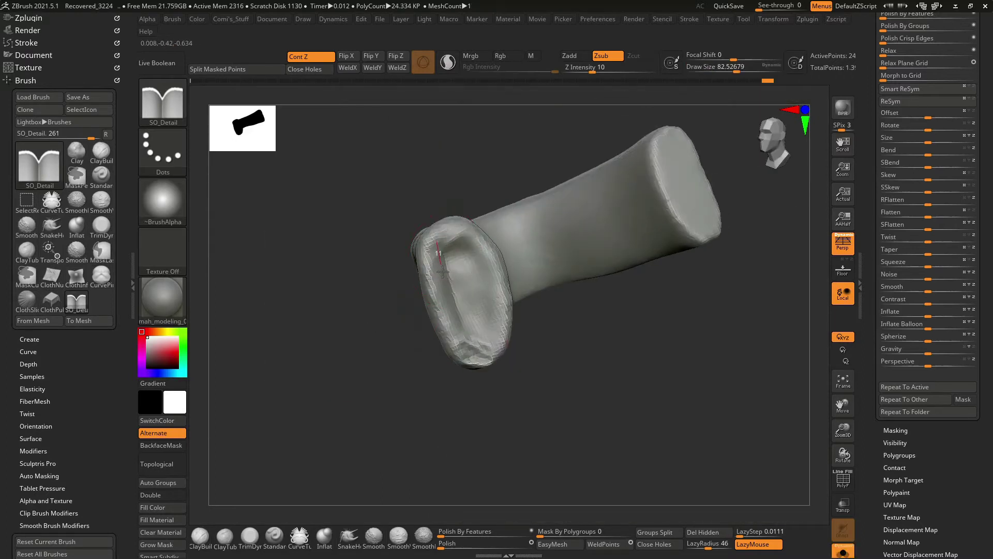
key(shift+alt+s)
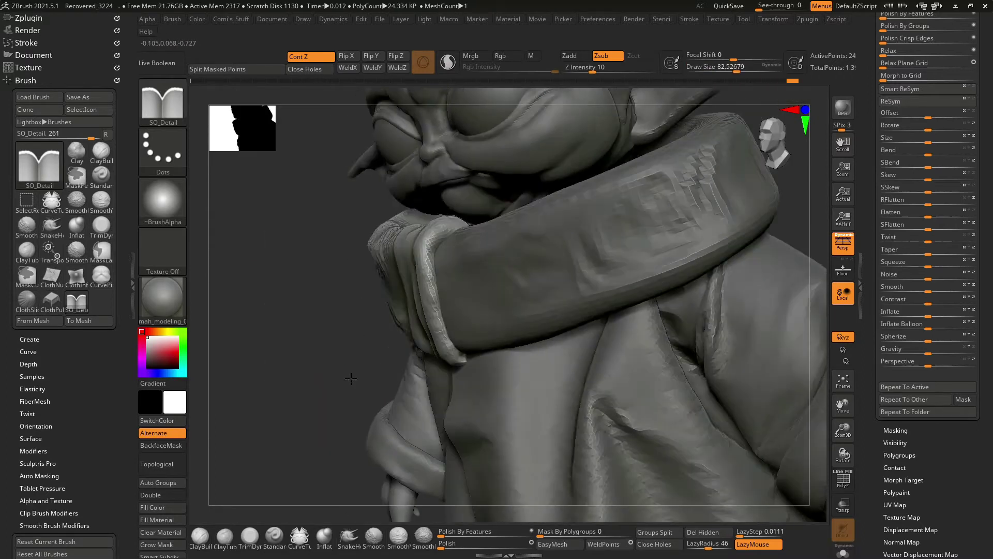
Load SnakeHook at about 46 size and make PM3D_Ring3D1 the active subtool.
key(b)
key(s)
key(h)
right_drag(440, 316, 393, 269)
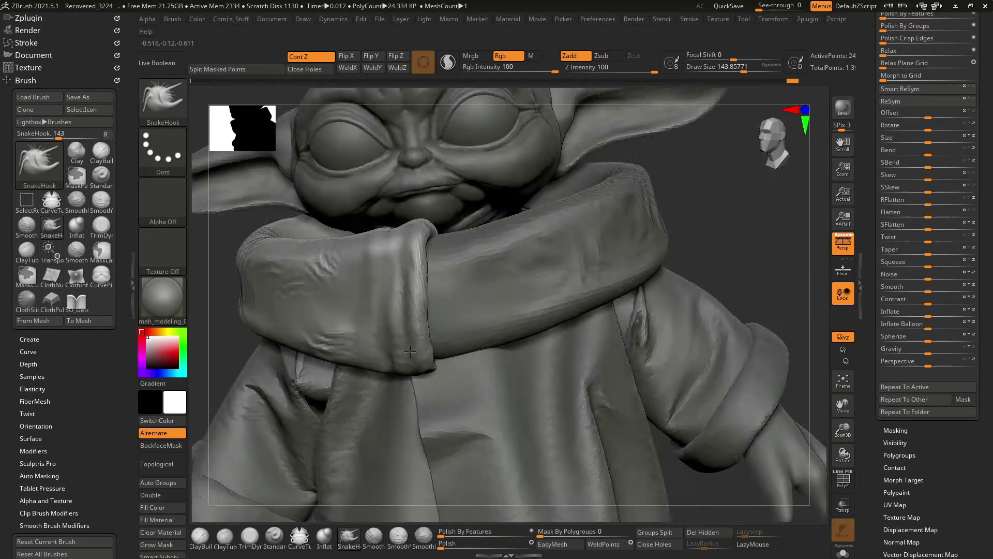
right_drag(461, 220, 430, 241)
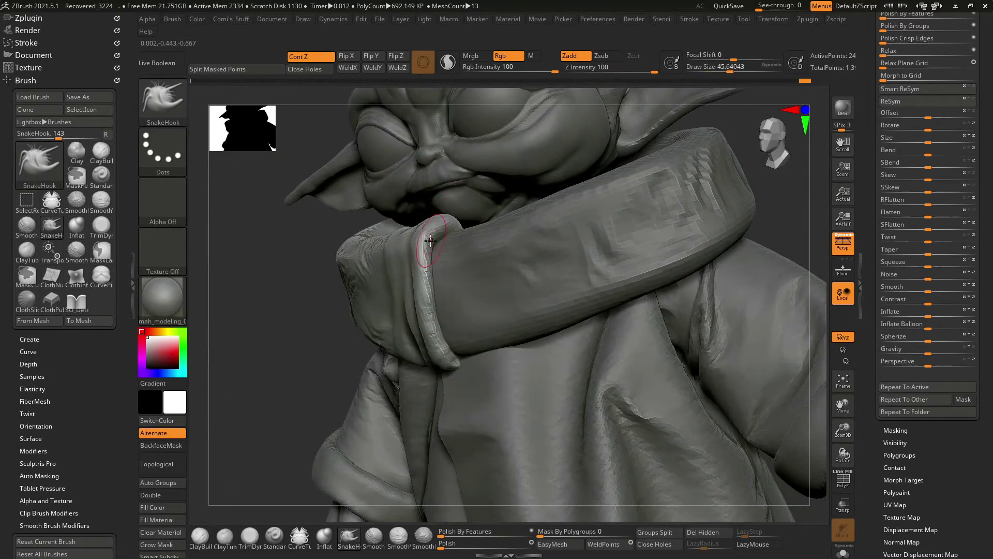
mouse_move(303, 371)
mouse_down()
mouse_move(720, 274)
mouse_move(672, 249)
mouse_up()
alt+click(471, 237)
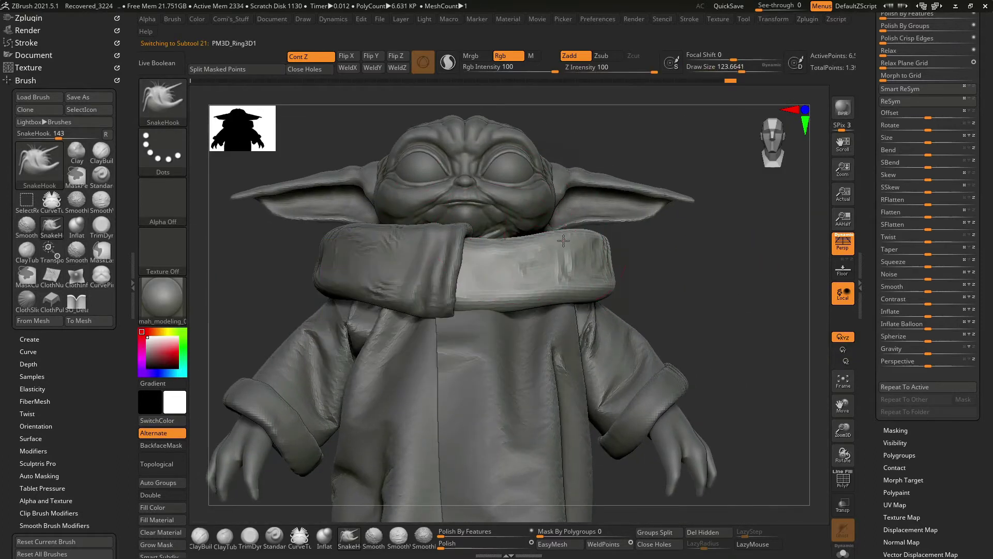
drag(646, 243, 649, 251)
Load the TrimDynamic brush and pick between the PM3D_Ring3D2 and PM3D_Ring3D1 collar subtools.
key(b)
key(t)
key(d)
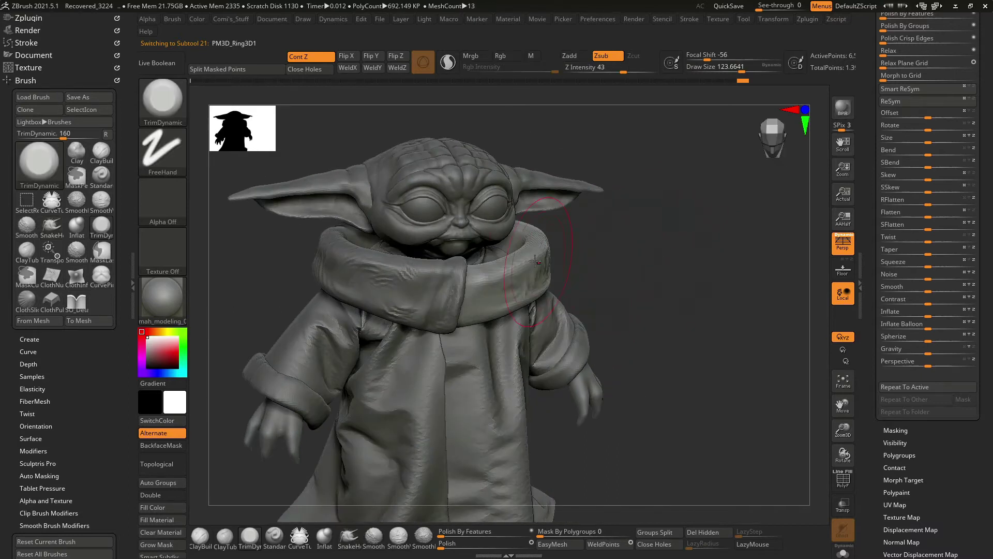
right_drag(490, 282, 547, 270)
key(space)
alt+click(364, 260)
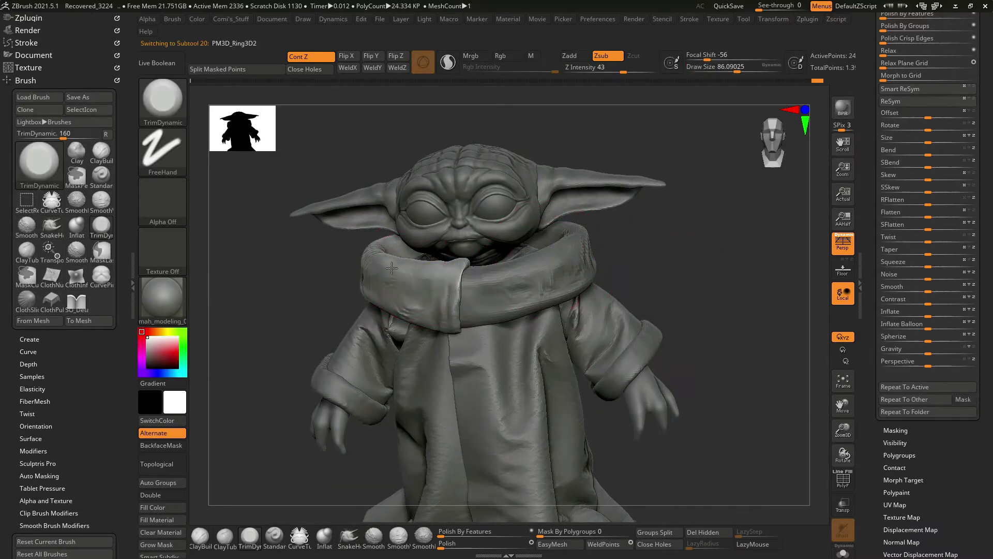
alt+click(524, 272)
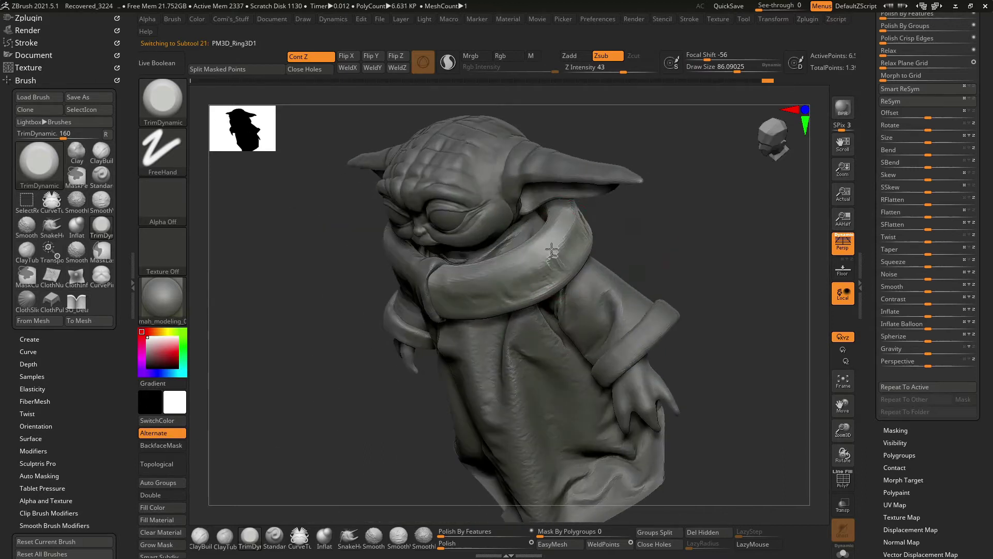
Orbit around the collar comparing ring pieces, ending with PM3D_Ring3D2 as the active subtool.
right_drag(523, 272, 616, 255)
mouse_move(535, 247)
right_down()
mouse_move(674, 255)
mouse_move(494, 284)
mouse_move(642, 271)
mouse_move(512, 281)
right_up()
alt+click(494, 284)
mouse_move(676, 244)
right_down()
mouse_move(620, 222)
mouse_move(536, 138)
mouse_move(614, 243)
mouse_move(706, 207)
mouse_move(724, 222)
mouse_move(727, 215)
mouse_move(730, 232)
right_up()
alt+click(615, 244)
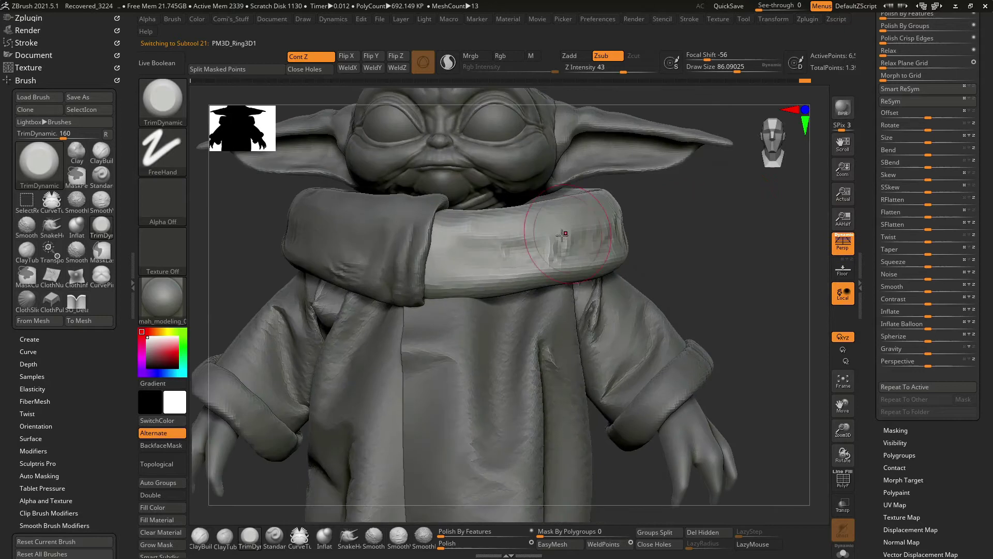
right_drag(514, 247, 633, 231)
right_drag(445, 266, 576, 213)
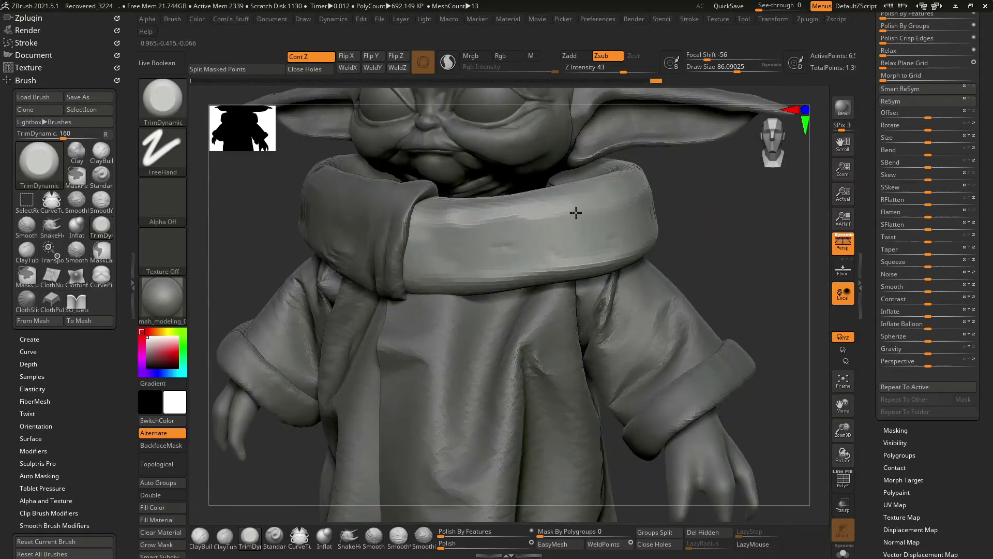
mouse_move(486, 230)
right_down()
mouse_move(640, 207)
mouse_move(639, 194)
right_up()
mouse_move(498, 307)
right_down()
mouse_move(720, 233)
mouse_move(362, 217)
mouse_move(336, 236)
right_up()
alt+click(362, 217)
Frame the figure, isolate the collar ring, and enlarge the TrimDynamic brush to about 160.
mouse_move(465, 188)
right_down()
mouse_move(676, 266)
mouse_move(509, 186)
right_up()
mouse_move(659, 262)
right_down()
mouse_move(495, 167)
mouse_move(466, 248)
mouse_move(428, 293)
mouse_move(722, 248)
mouse_move(723, 290)
mouse_move(739, 254)
mouse_move(712, 275)
right_up()
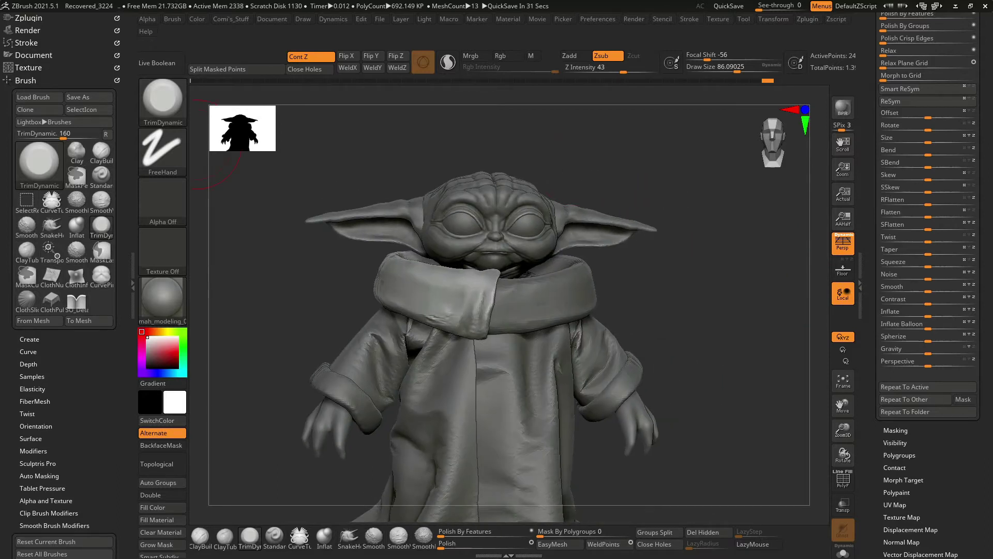
alt+right_drag(682, 298, 752, 296)
mouse_move(806, 152)
alt+right_down()
mouse_move(409, 453)
mouse_move(654, 273)
mouse_move(688, 313)
mouse_move(679, 276)
mouse_move(717, 223)
mouse_move(518, 338)
mouse_move(259, 266)
mouse_move(460, 189)
alt+right_up()
key(f)
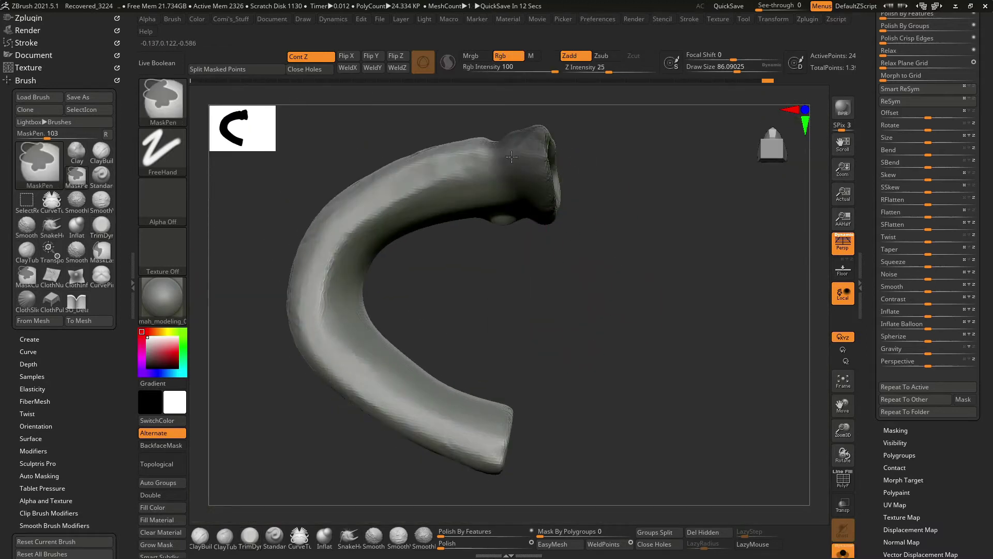
key(b)
key(t)
key(d)
mouse_move(511, 156)
mouse_down()
mouse_move(565, 215)
mouse_move(598, 146)
mouse_move(563, 280)
mouse_move(562, 270)
mouse_move(489, 244)
mouse_up()
right_drag(423, 238, 484, 245)
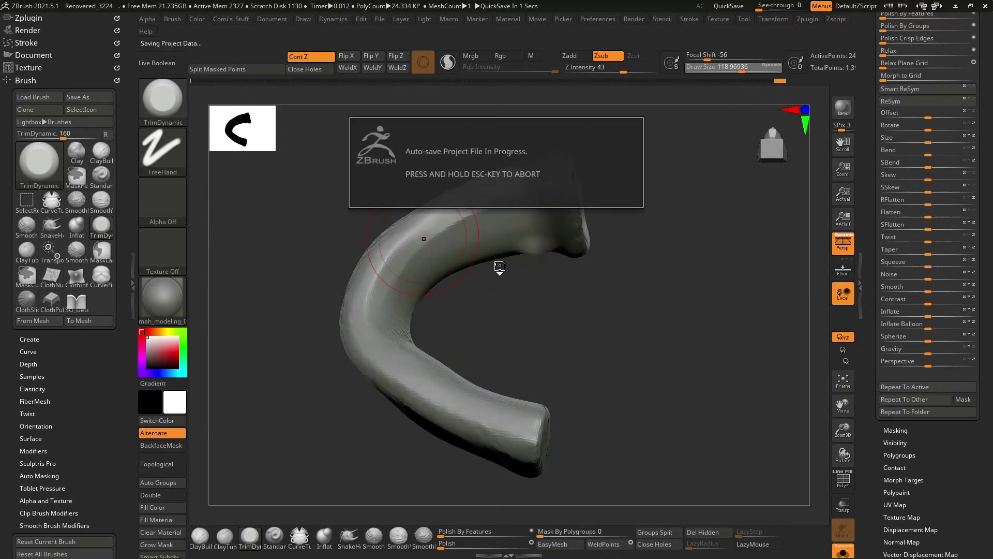
Trim the upper edge of the tube's end cap with TrimDynamic.
drag(532, 293, 481, 207)
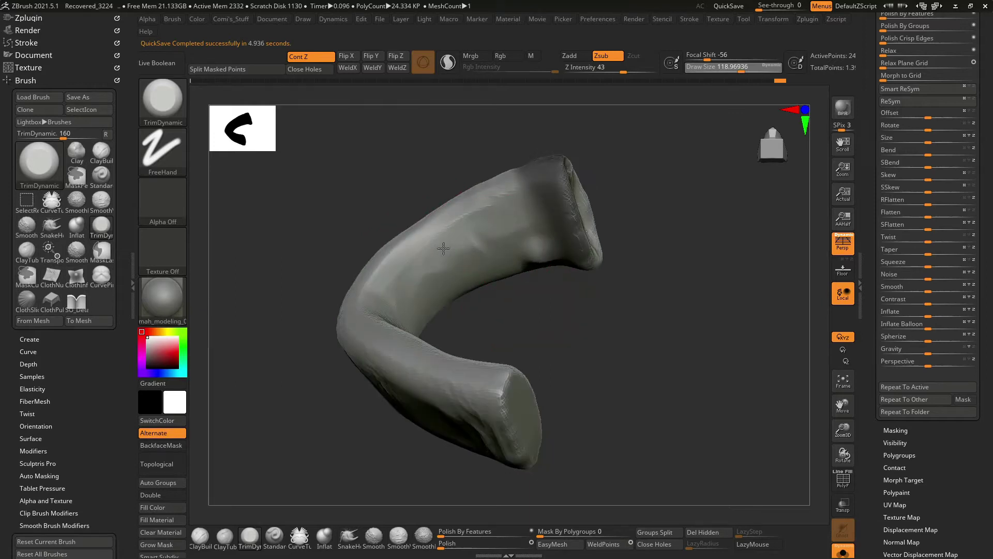
drag(376, 279, 408, 302)
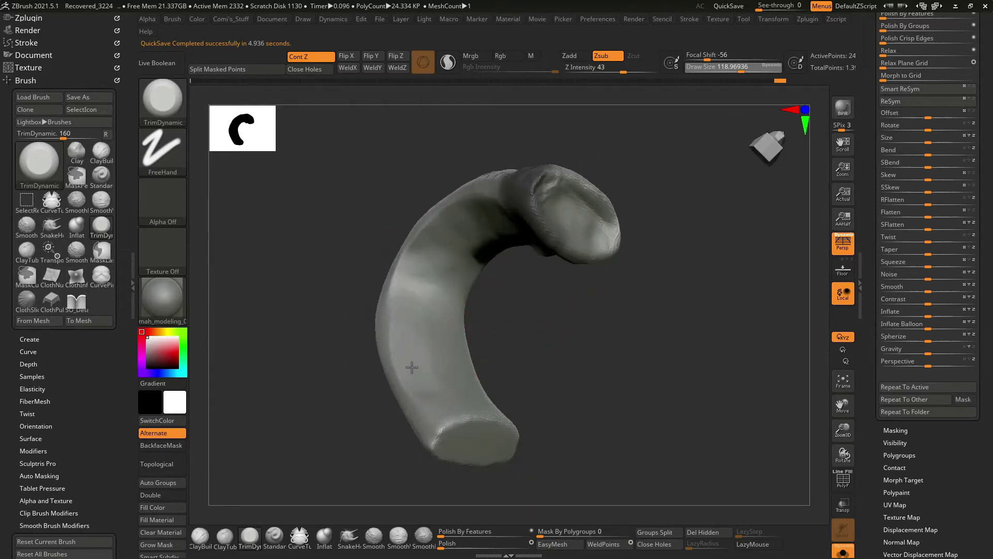
click(451, 416)
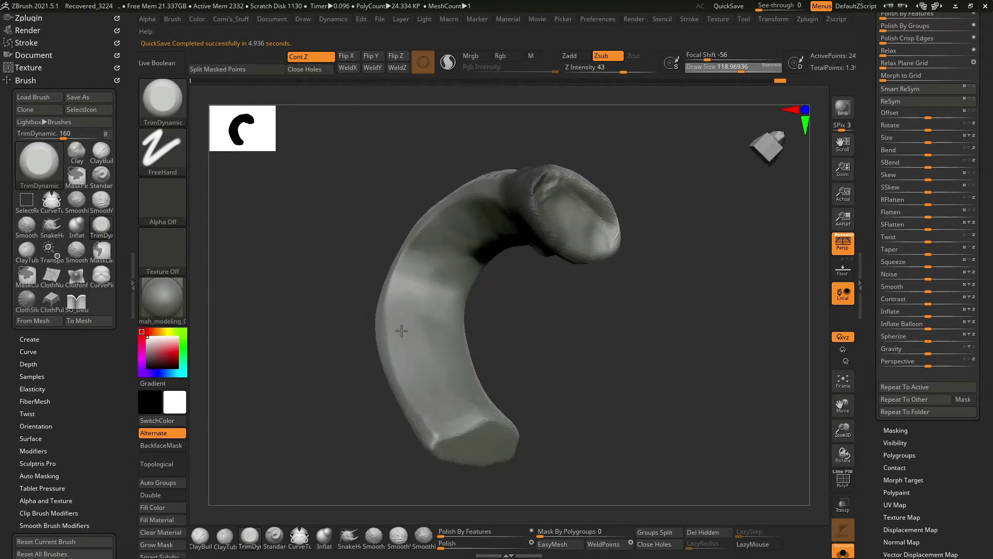
drag(402, 330, 525, 218)
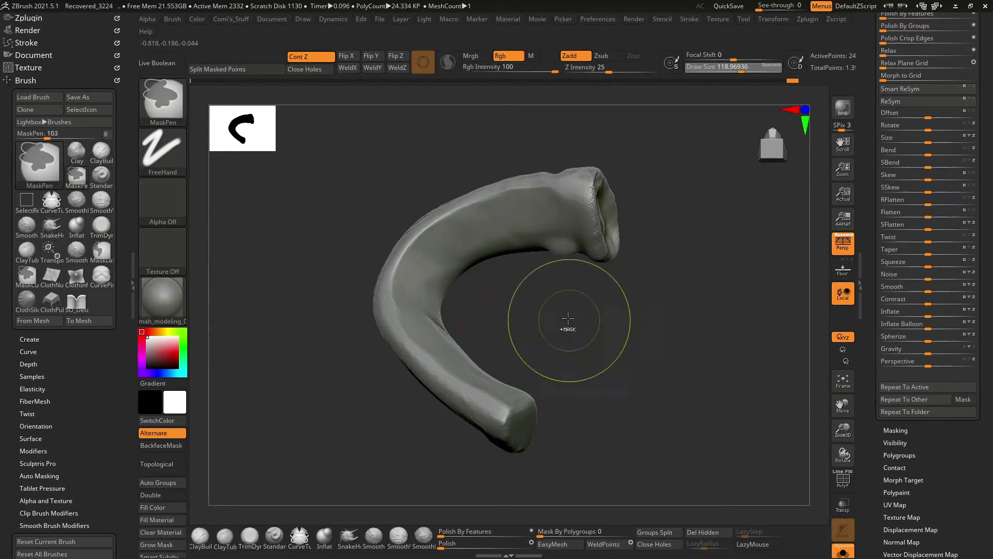
drag(485, 330, 525, 243)
right_drag(525, 243, 510, 210)
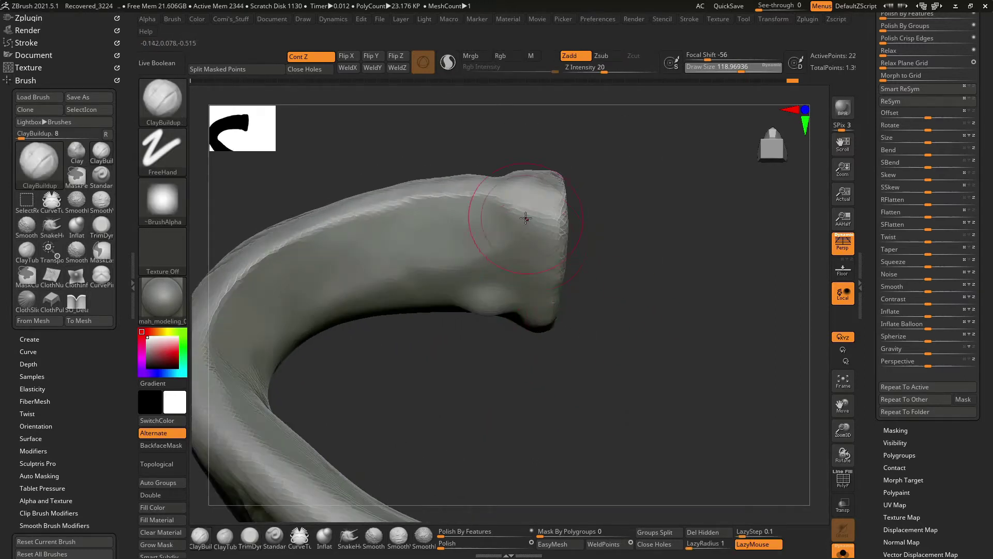
Switch to ClayBuildup at size 8 and close in on the tube's open end.
key(b)
key(c)
key(b)
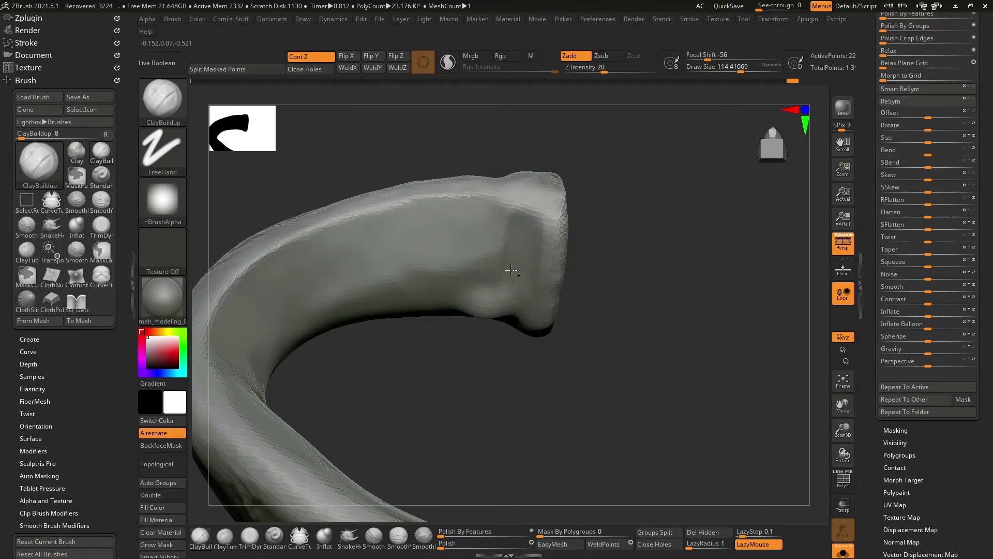
right_drag(542, 306, 508, 236)
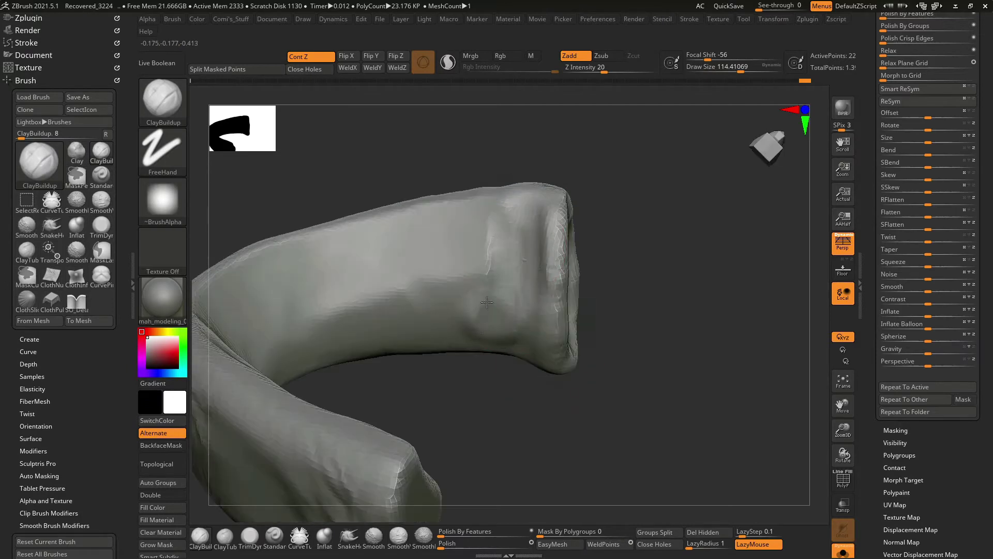
ctrl+right_drag(523, 202, 684, 188)
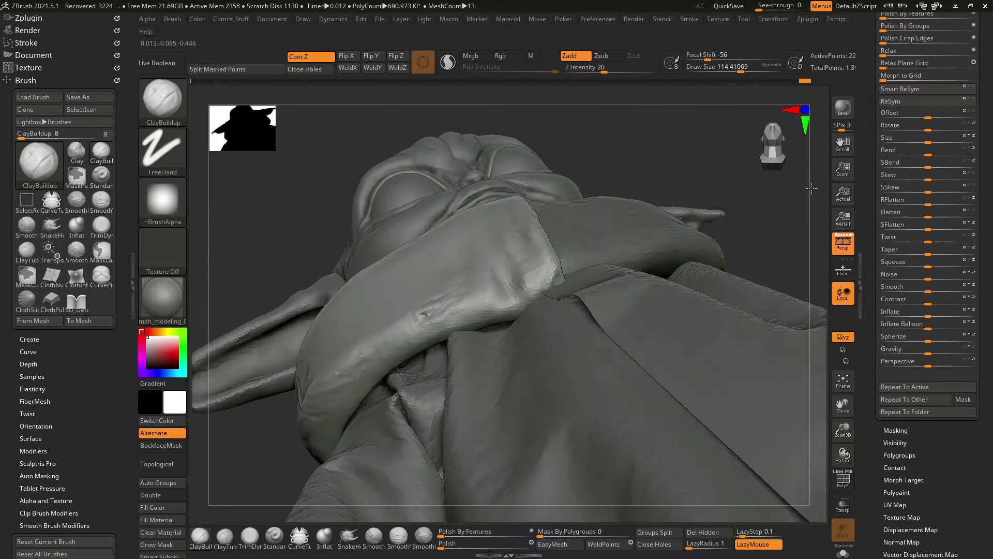
Load SnakeHook, shrink the brush, and make PM3D_Ring3D1 the active subtool.
key(b)
key(s)
key(h)
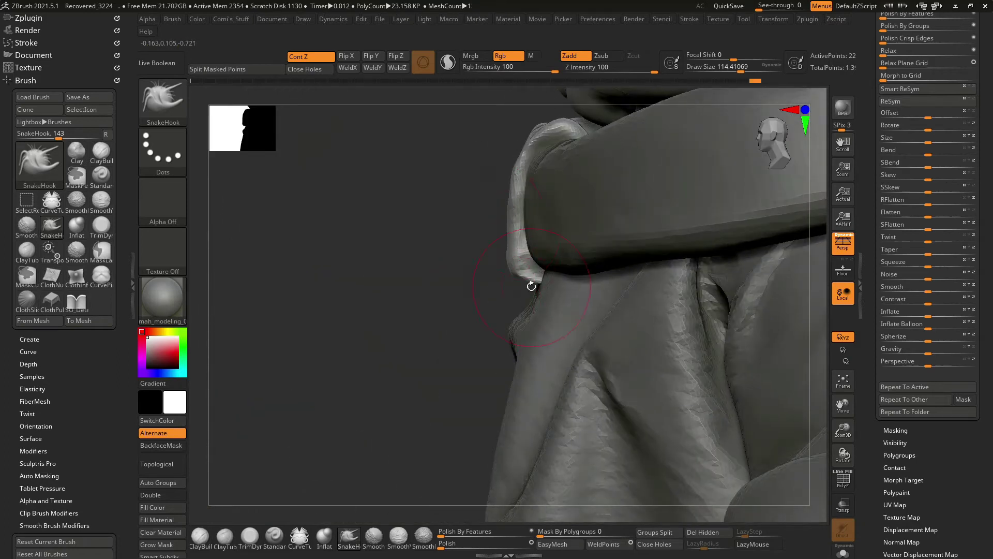
drag(532, 286, 524, 277)
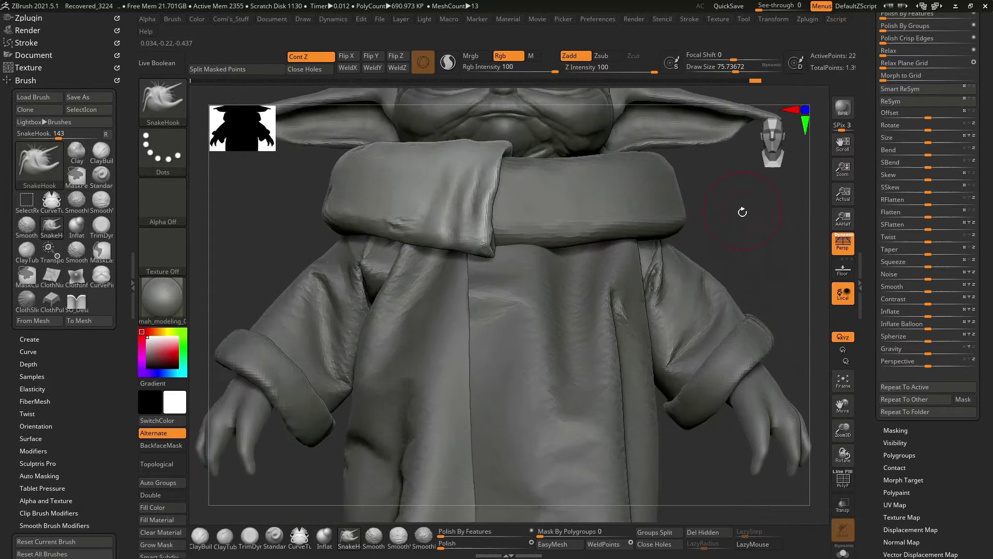
mouse_move(743, 212)
mouse_down()
mouse_move(670, 207)
mouse_move(458, 245)
mouse_up()
alt+click(462, 228)
Check the flap over the collar from front and side views, then frame the whole figure.
mouse_move(359, 270)
mouse_down()
mouse_move(472, 266)
mouse_move(457, 272)
mouse_up()
drag(289, 243, 463, 221)
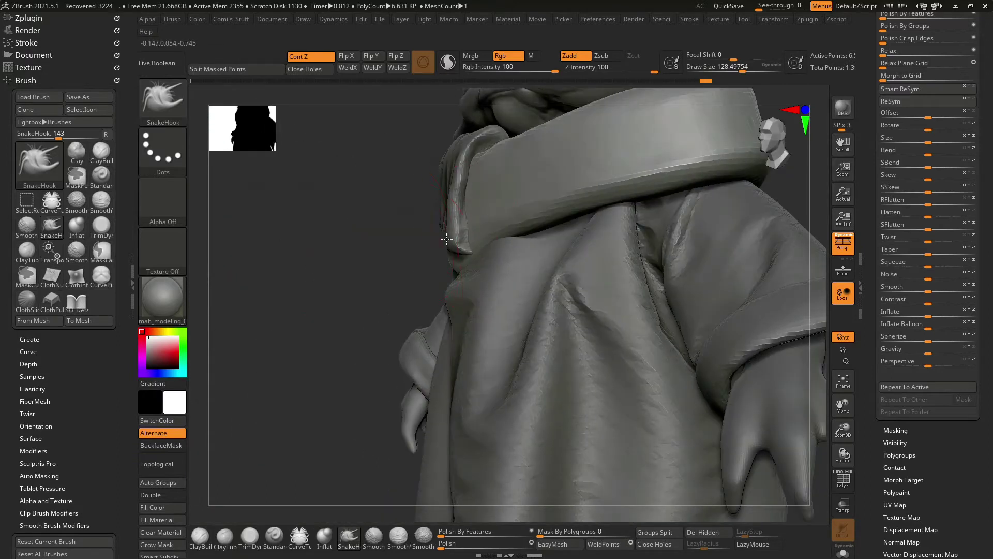
mouse_move(382, 222)
mouse_down()
mouse_move(711, 217)
mouse_move(440, 232)
mouse_up()
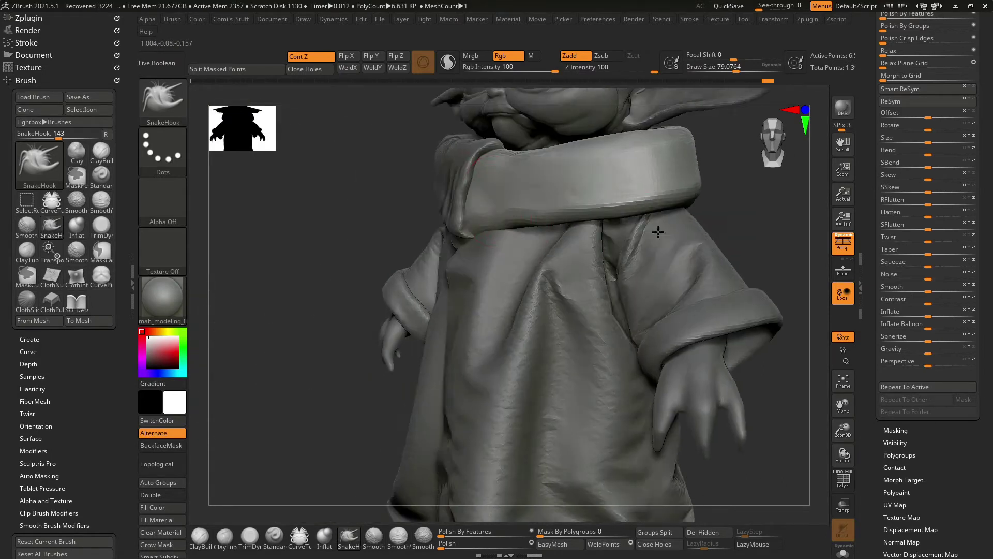
mouse_move(574, 234)
mouse_down()
mouse_move(437, 215)
mouse_move(475, 234)
mouse_up()
key(space)
key(f)
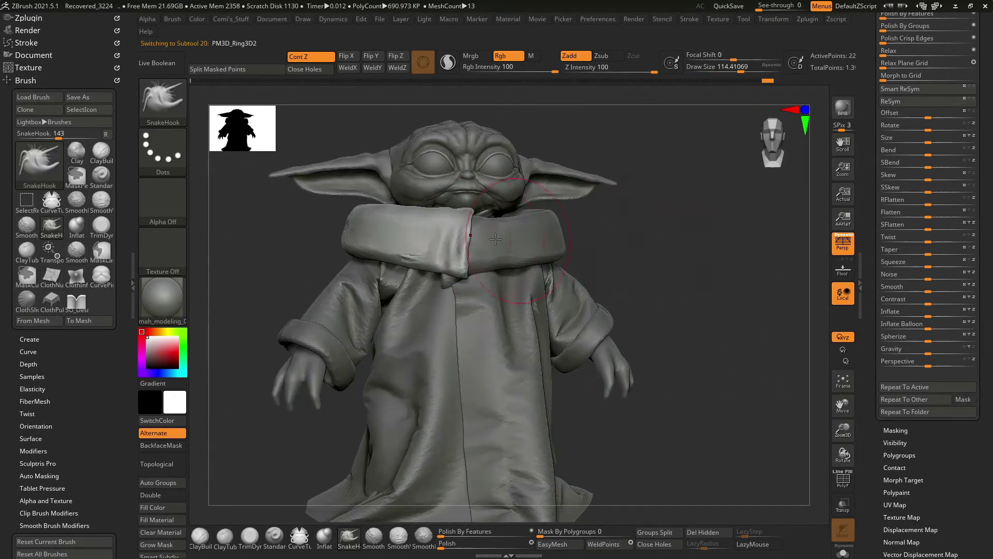
mouse_move(662, 220)
mouse_down()
mouse_move(661, 191)
mouse_move(586, 215)
mouse_up()
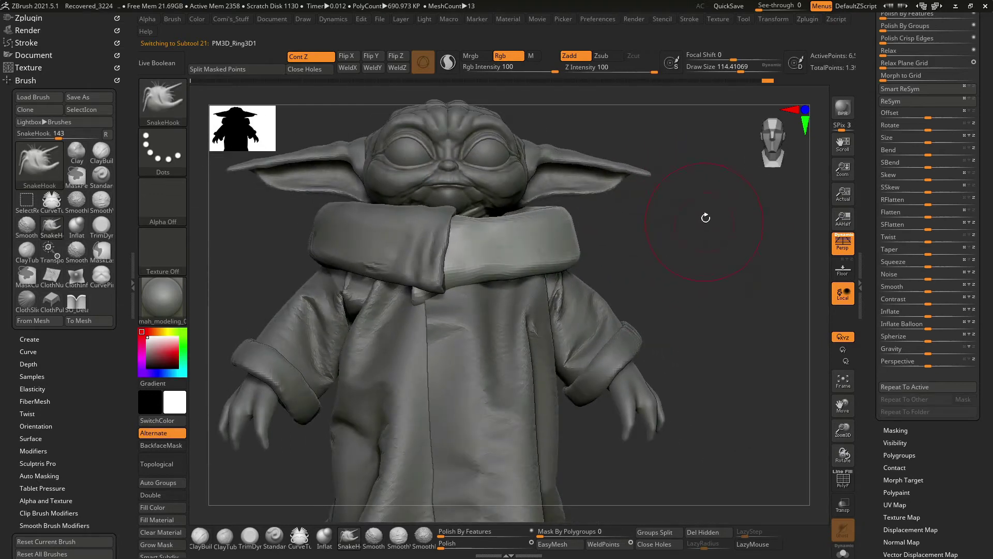
key(w)
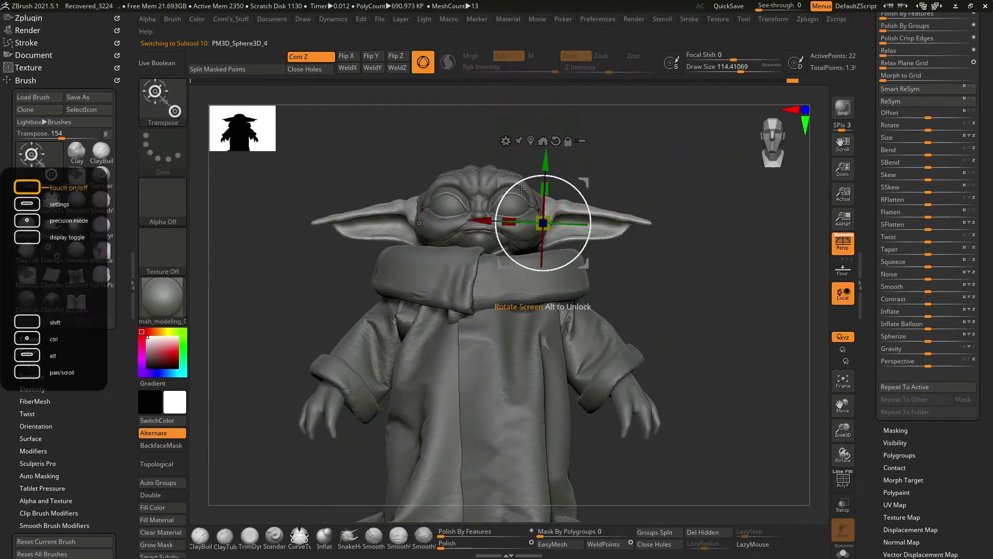
drag(544, 222, 569, 183)
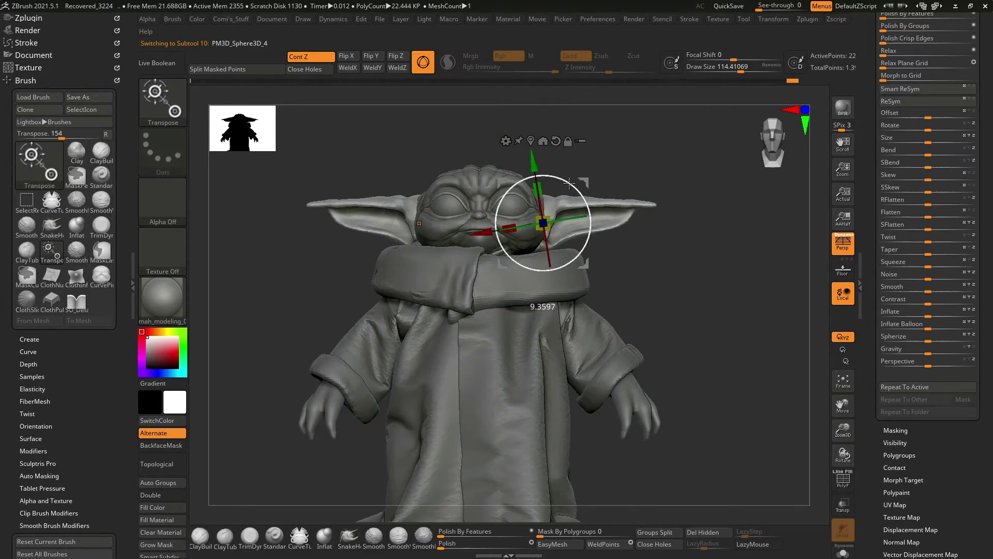
mouse_move(714, 258)
mouse_down()
mouse_move(653, 259)
mouse_move(589, 214)
mouse_up()
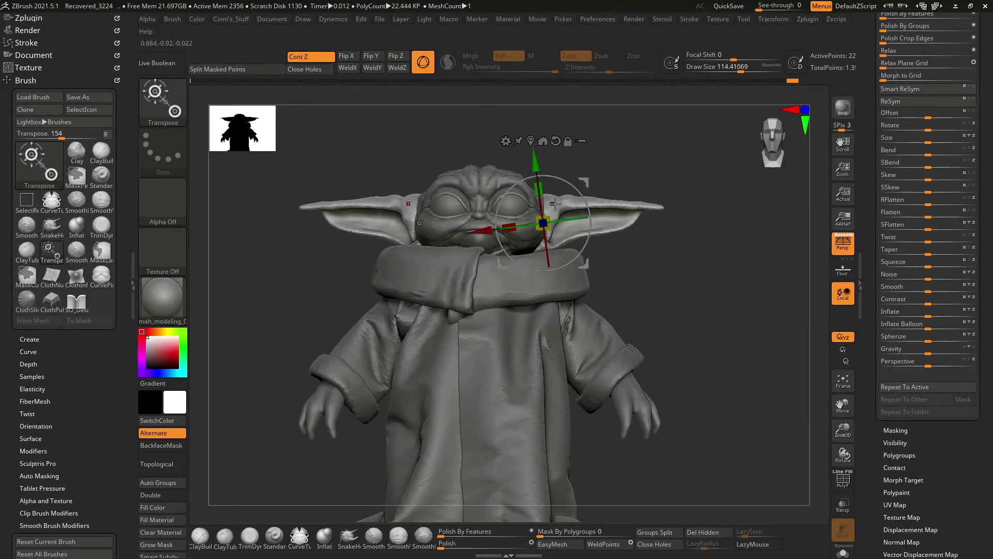
drag(577, 188, 576, 188)
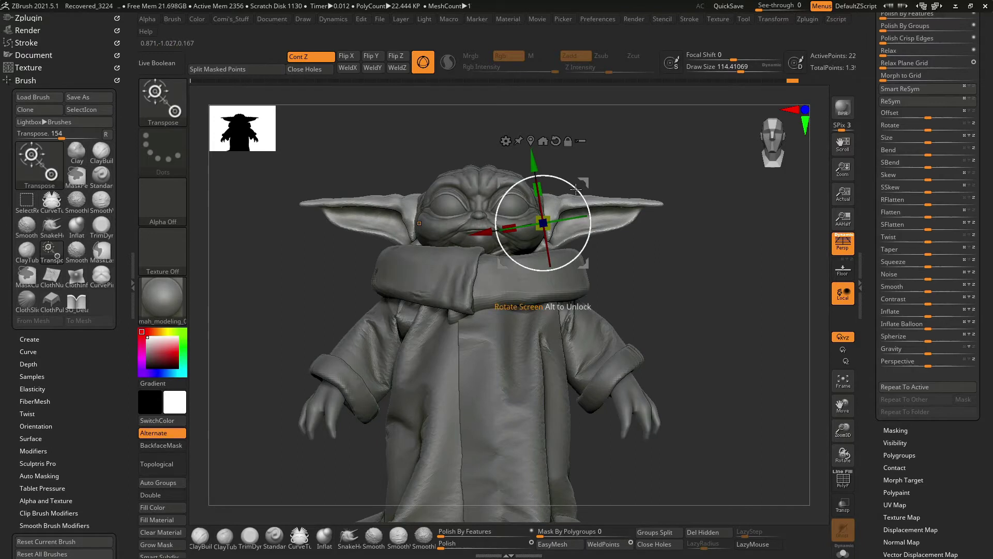
mouse_move(694, 243)
mouse_down()
mouse_move(614, 206)
mouse_move(731, 341)
mouse_move(626, 260)
mouse_move(481, 227)
mouse_move(469, 206)
mouse_up()
key(ctrl+z)
key(ctrl+z)
mouse_move(672, 290)
mouse_down()
mouse_move(611, 279)
mouse_move(464, 200)
mouse_move(595, 269)
mouse_move(752, 257)
mouse_move(692, 225)
mouse_move(687, 272)
mouse_move(720, 200)
mouse_move(421, 244)
mouse_move(439, 189)
mouse_up()
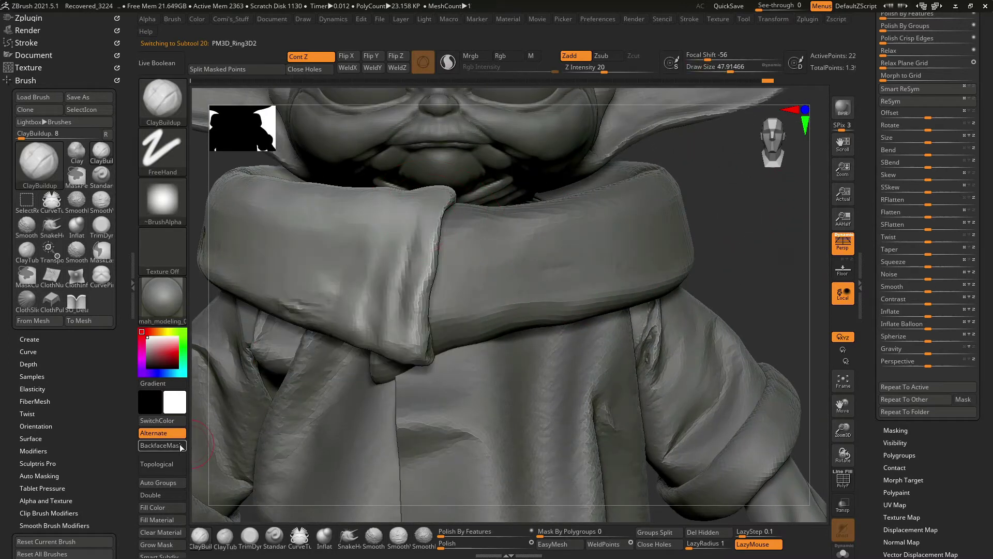
key(space)
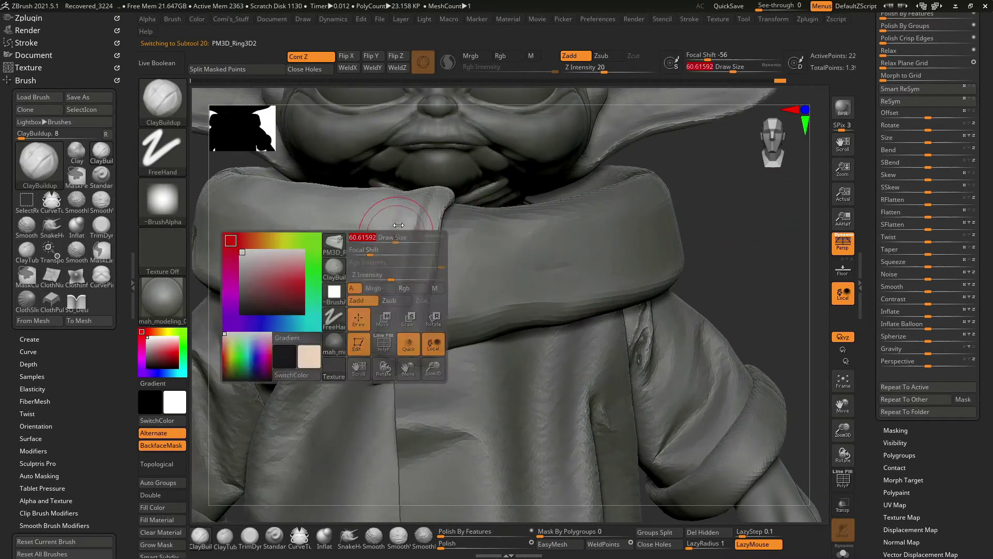
click(463, 292)
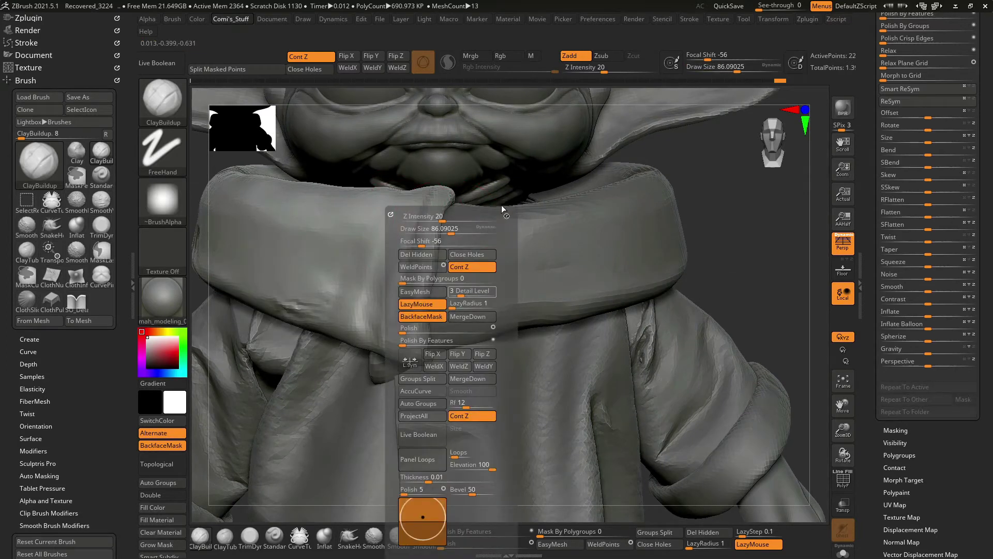
key(space)
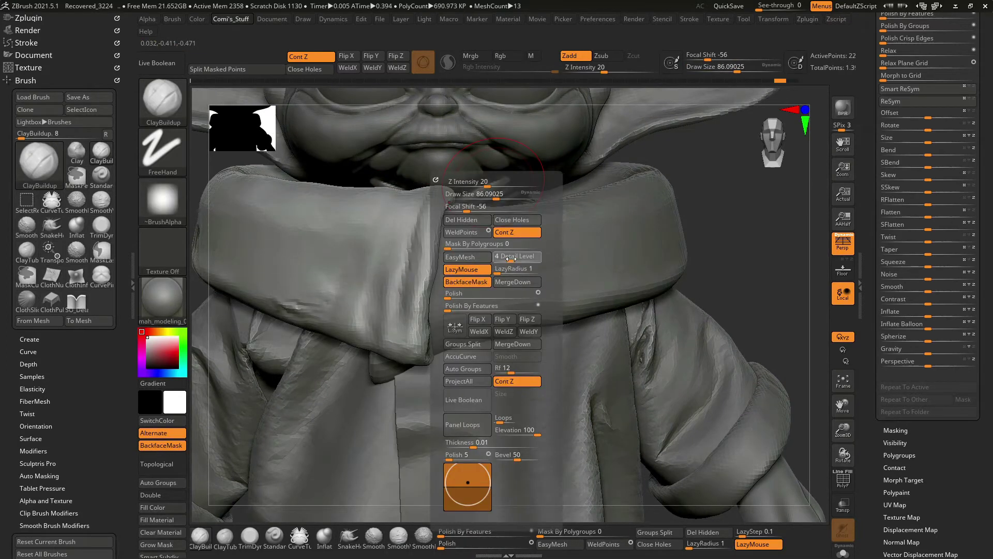
key(shift+d)
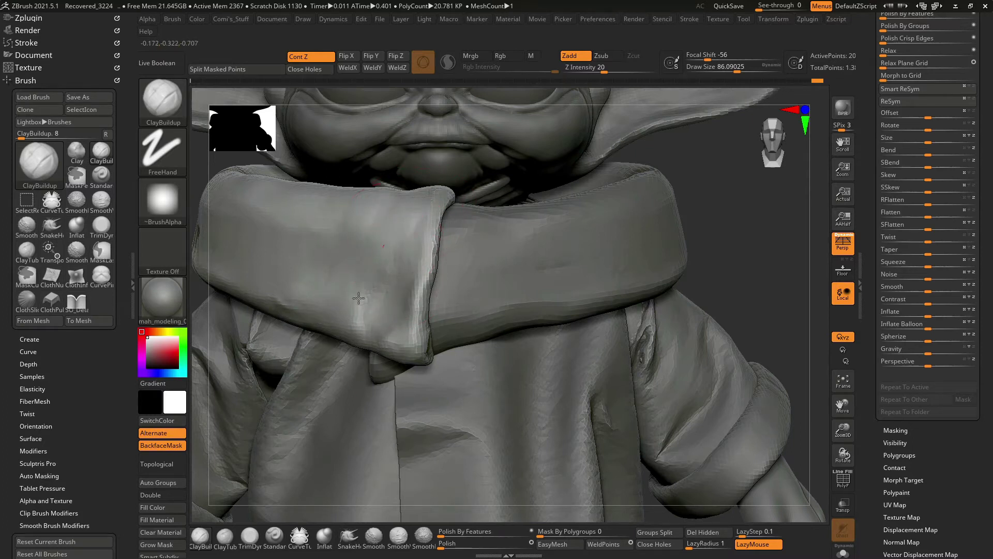
mouse_move(657, 266)
right_down()
mouse_move(380, 252)
mouse_move(328, 206)
right_up()
mouse_move(274, 246)
right_down()
mouse_move(318, 215)
mouse_move(264, 193)
right_up()
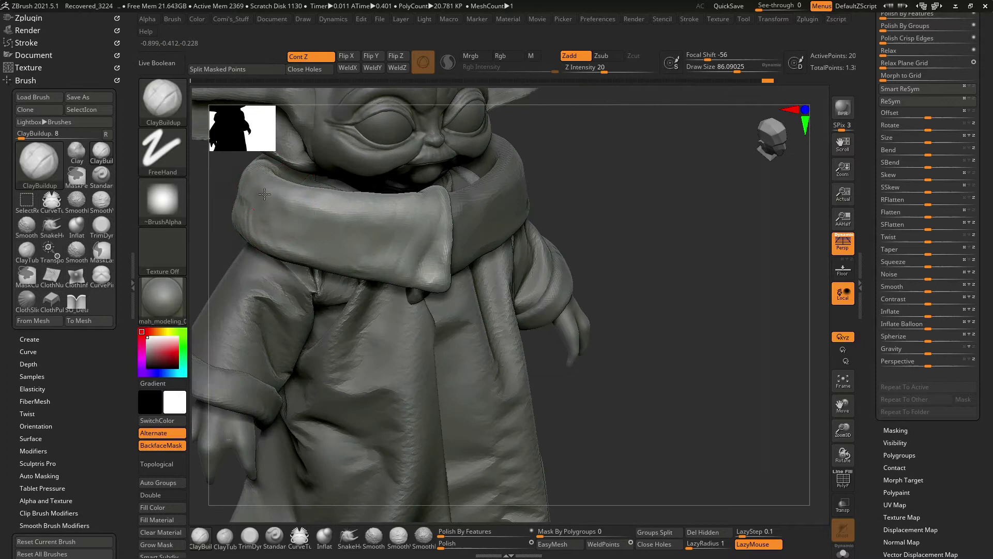
right_drag(408, 264, 344, 210)
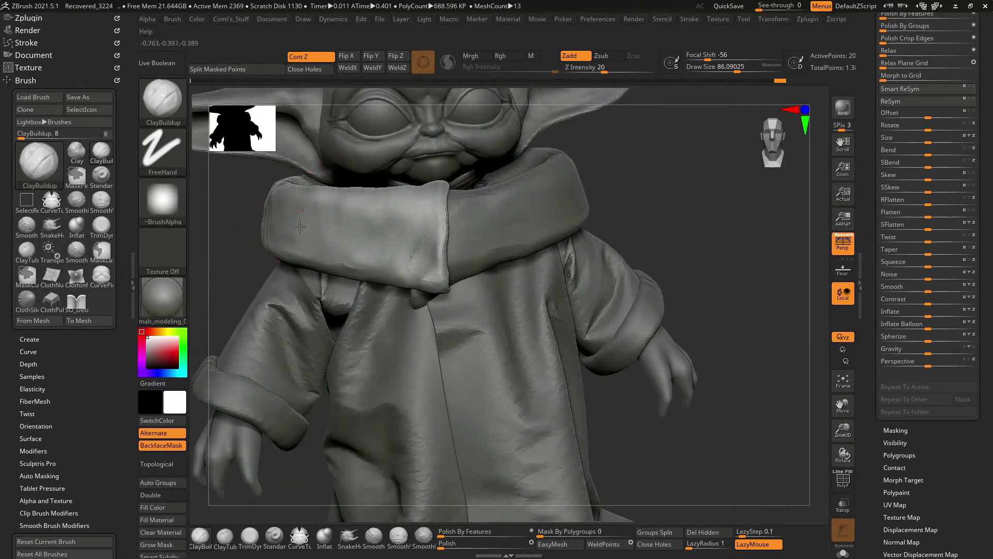
mouse_move(381, 236)
right_down()
mouse_move(441, 208)
mouse_move(346, 201)
right_up()
right_drag(554, 165, 321, 199)
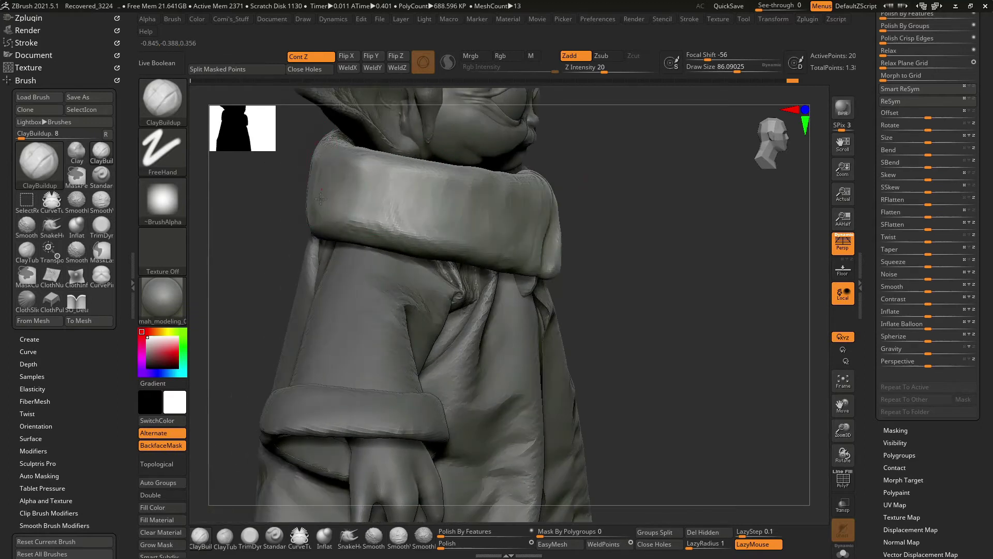
mouse_move(395, 173)
right_down()
mouse_move(363, 218)
mouse_move(464, 239)
mouse_move(614, 195)
right_up()
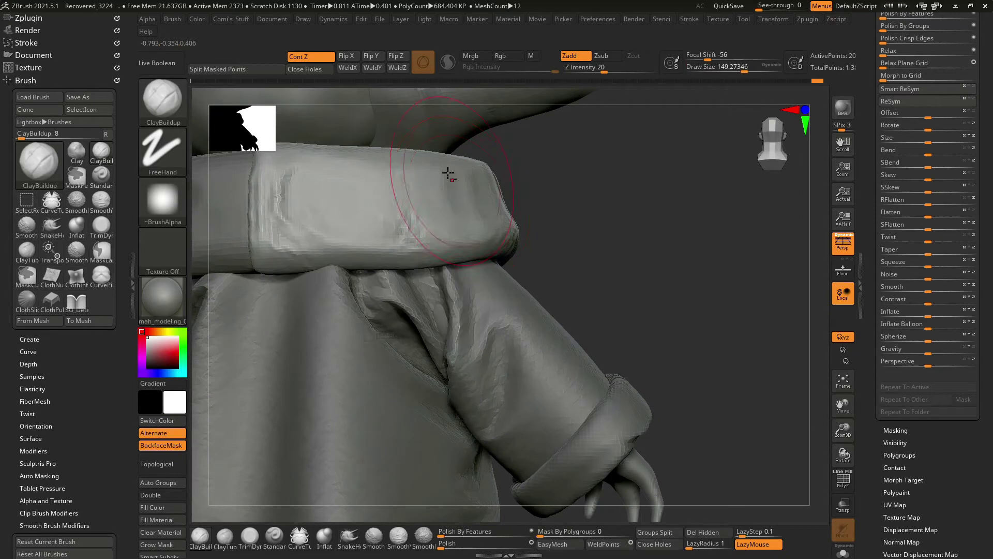
alt+right_drag(440, 232, 450, 264)
ctrl+right_drag(388, 229, 437, 223)
key(space)
drag(455, 217, 438, 216)
ctrl+right_drag(440, 227, 362, 249)
key(space)
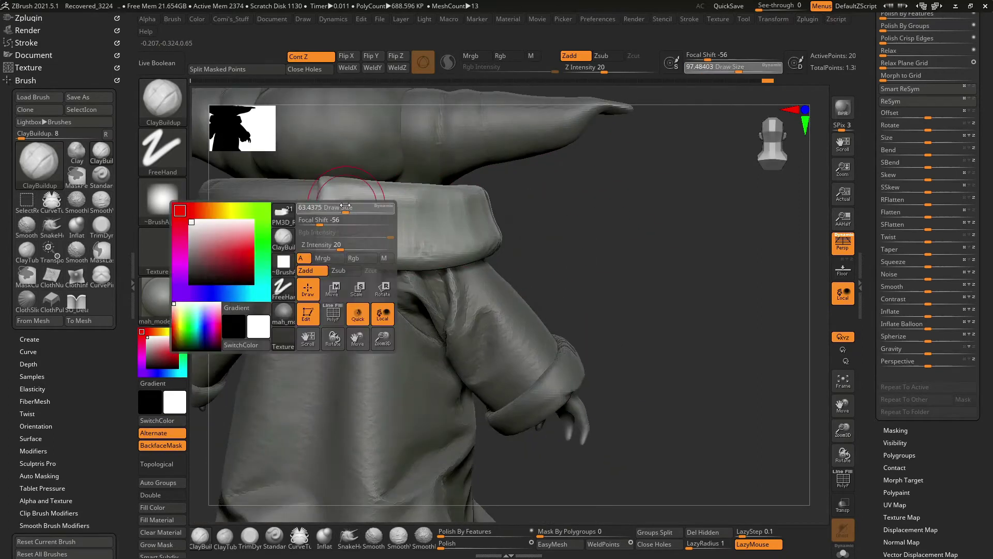
drag(362, 201, 325, 250)
mouse_move(588, 260)
right_down()
mouse_move(572, 228)
mouse_move(656, 197)
mouse_move(801, 200)
mouse_move(411, 212)
right_up()
Load SnakeHook and make the PM3D_Ring3D2 edge strip the active subtool.
alt+click(410, 212)
key(b)
key(s)
key(h)
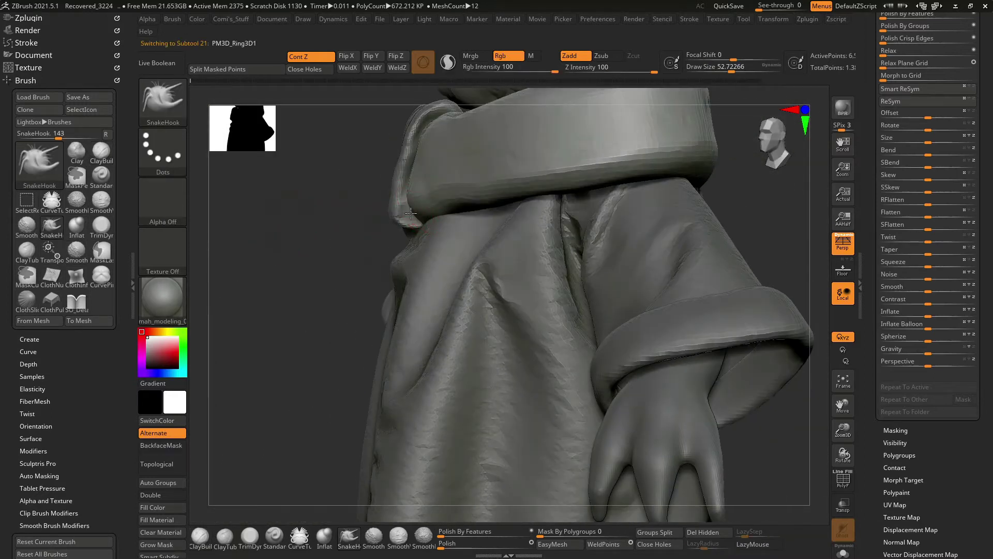
alt+click(413, 157)
right_drag(414, 156, 404, 194)
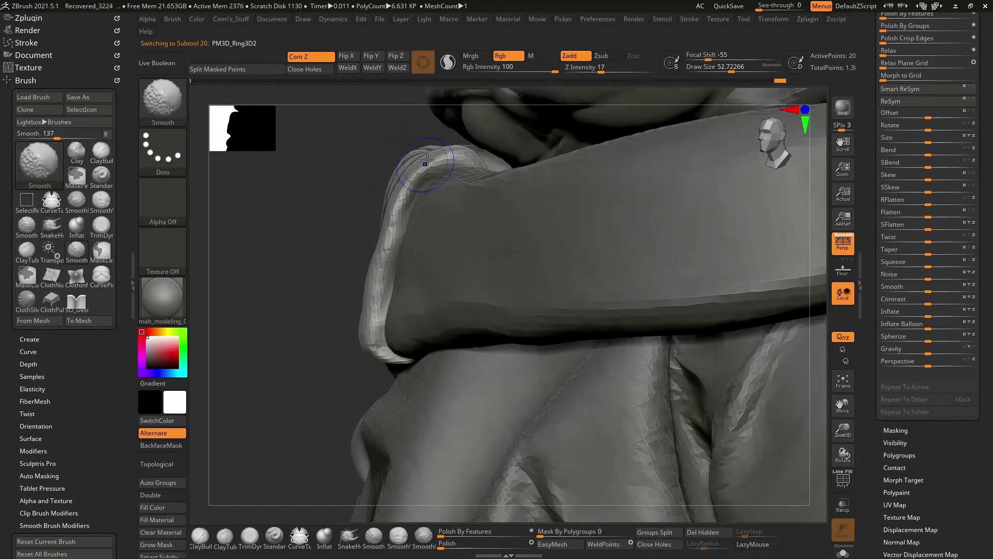
Set SmoothPeaks as the Shift smoother and smooth the front collar flap edge, brush about 69.
shift+click(423, 537)
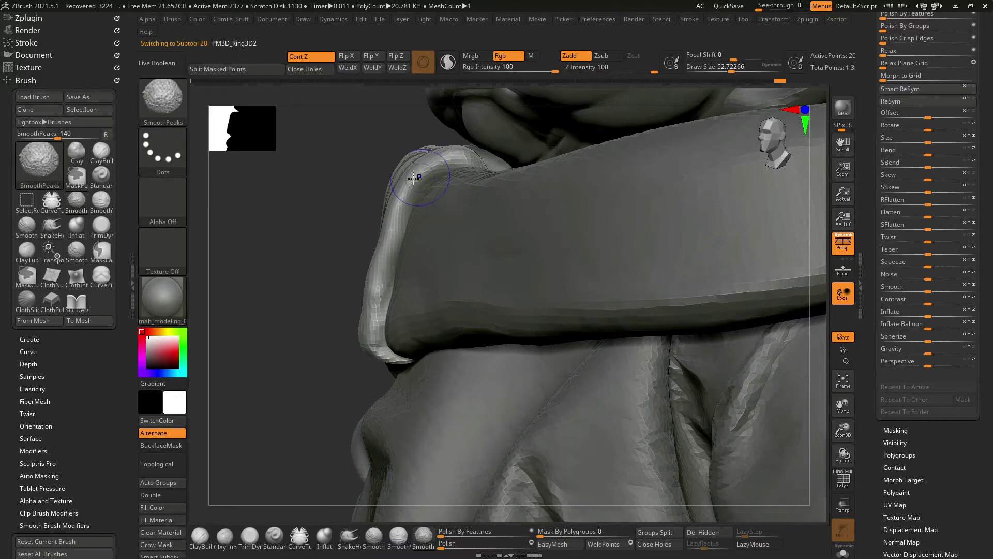
shift+right_drag(396, 373, 370, 294)
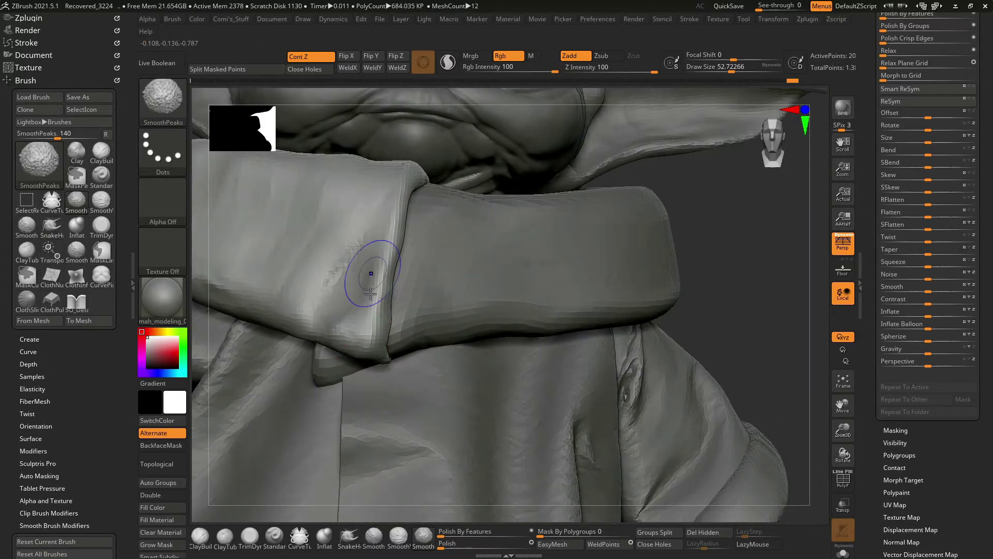
mouse_move(734, 309)
right_down()
mouse_move(761, 290)
mouse_move(673, 336)
right_up()
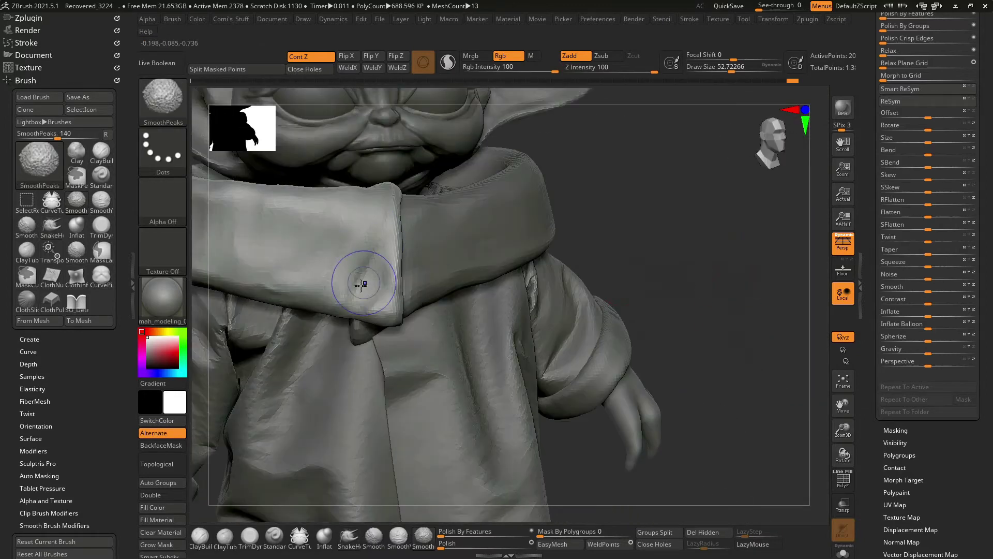
key(shift)
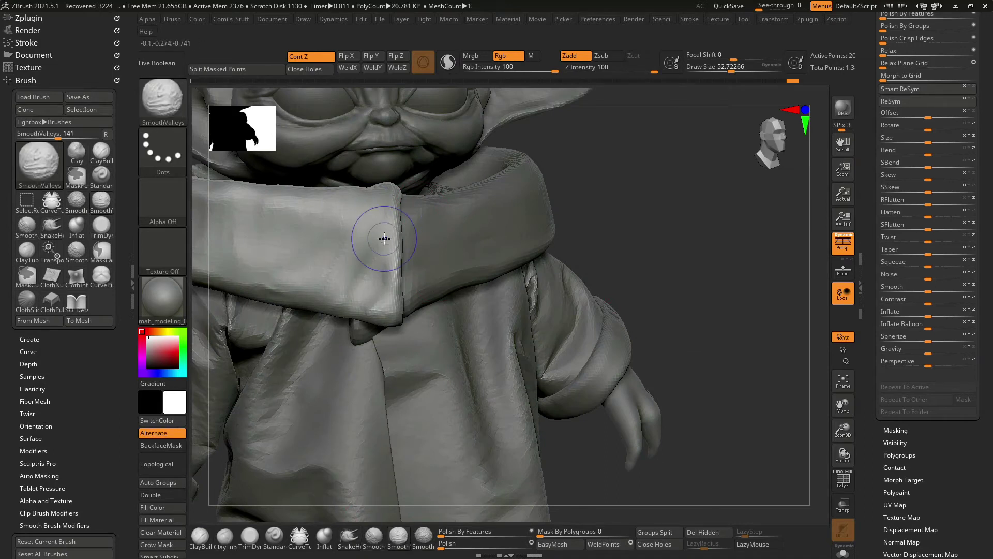
key(shift)
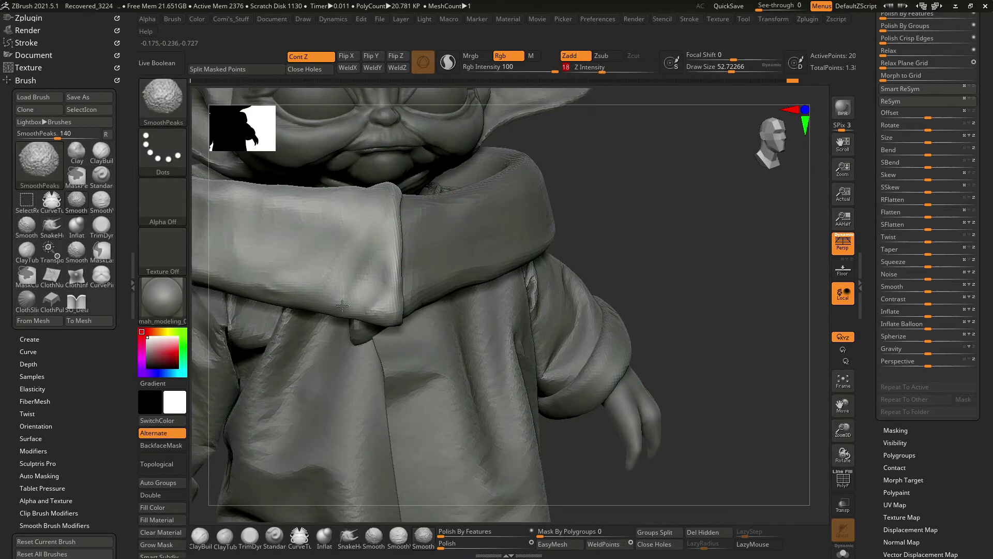
mouse_move(583, 195)
mouse_down()
mouse_move(523, 224)
mouse_move(601, 226)
mouse_move(445, 294)
mouse_up()
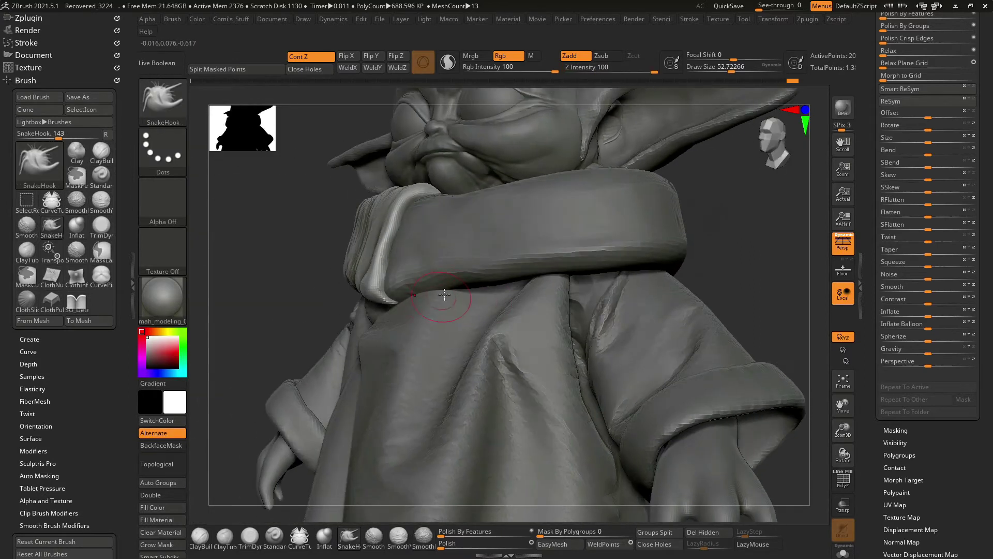
key(bracketright)
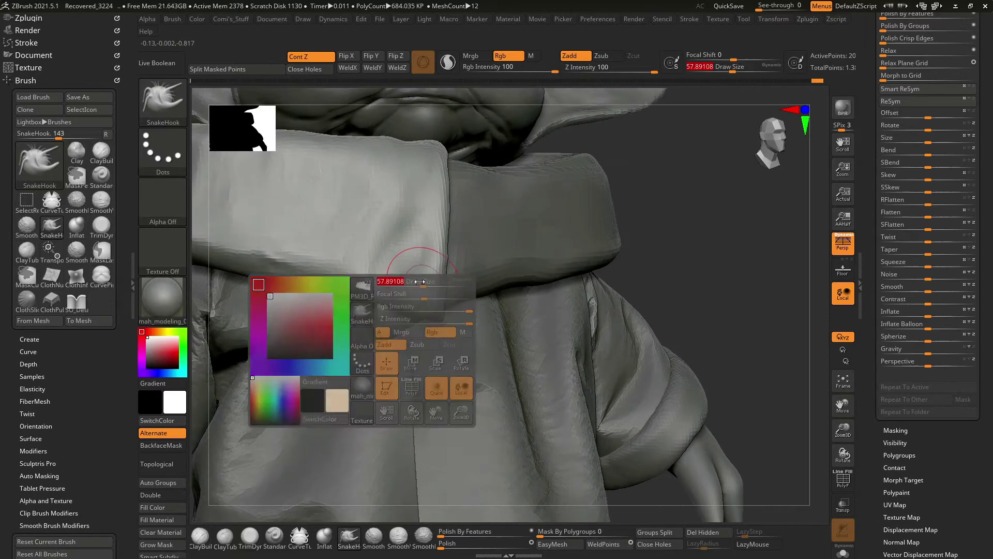
key(b)
key(c)
key(b)
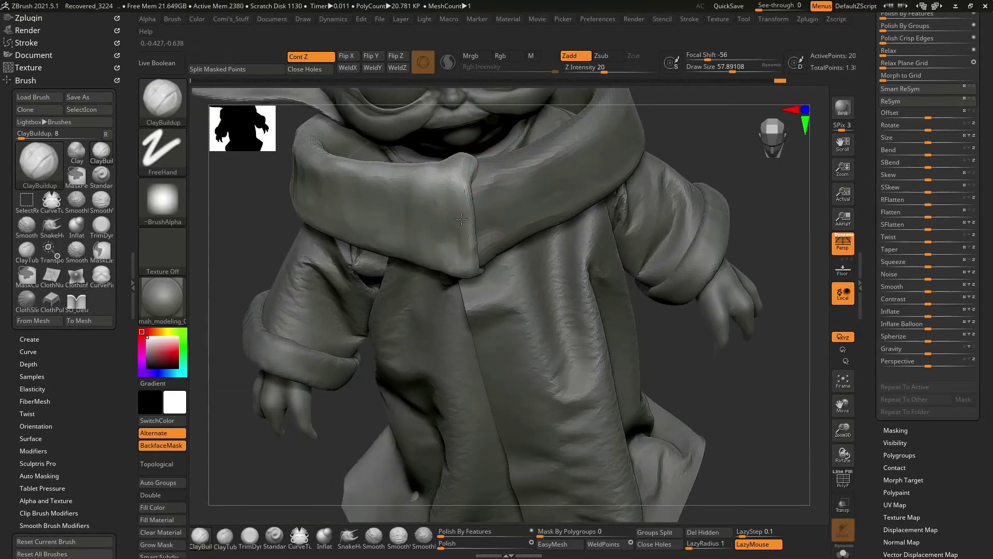
Enlarge the brush to about 100 and make PM3D_Ring3D1 the active subtool.
right_drag(461, 220, 451, 270)
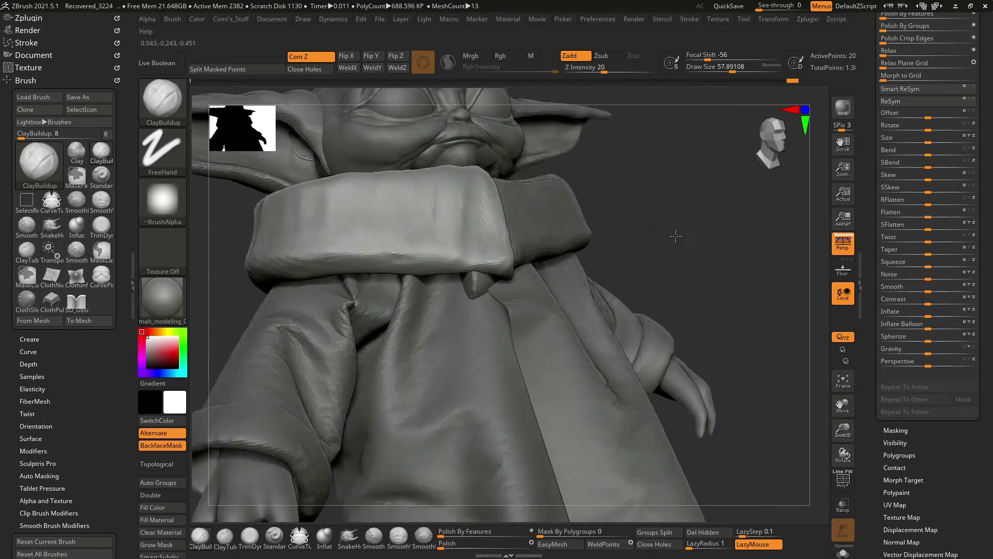
key(space)
drag(336, 214, 383, 214)
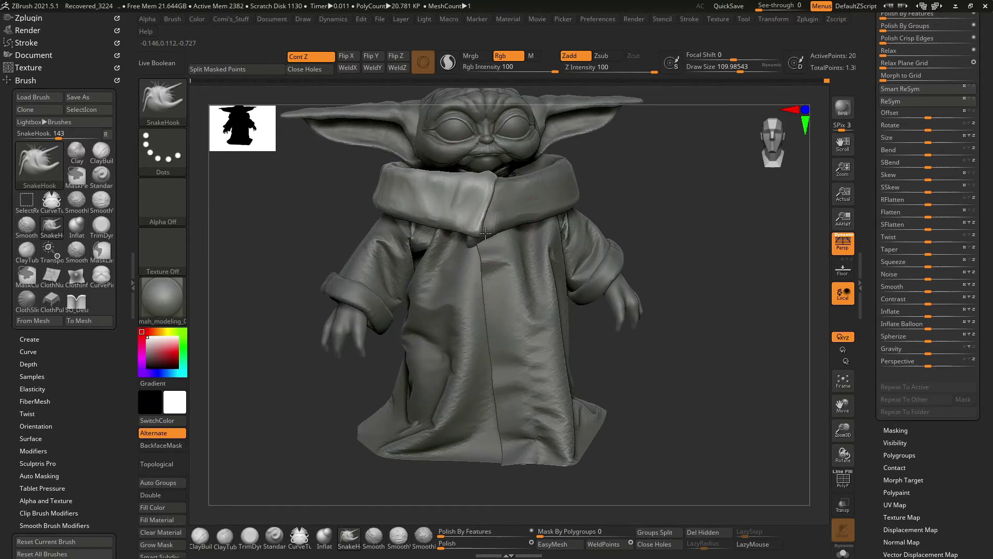
alt+click(513, 223)
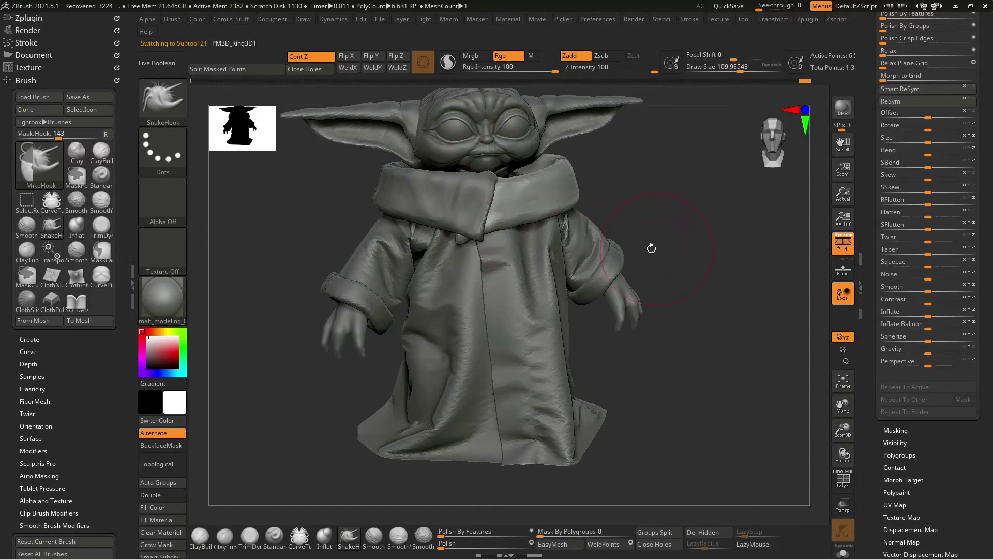
mouse_move(666, 185)
mouse_down()
mouse_move(695, 247)
mouse_move(683, 218)
mouse_move(612, 216)
mouse_up()
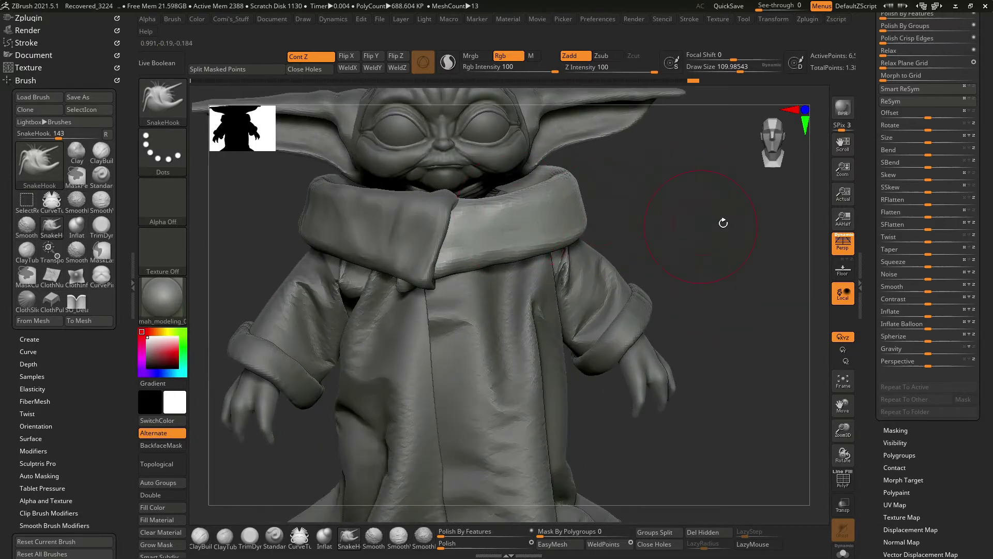
drag(723, 223, 493, 199)
mouse_move(586, 200)
mouse_down()
mouse_move(644, 200)
mouse_move(585, 166)
mouse_up()
Load the Inflat brush at low intensity and orbit around the framed Grogu figure.
key(b)
key(i)
key(n)
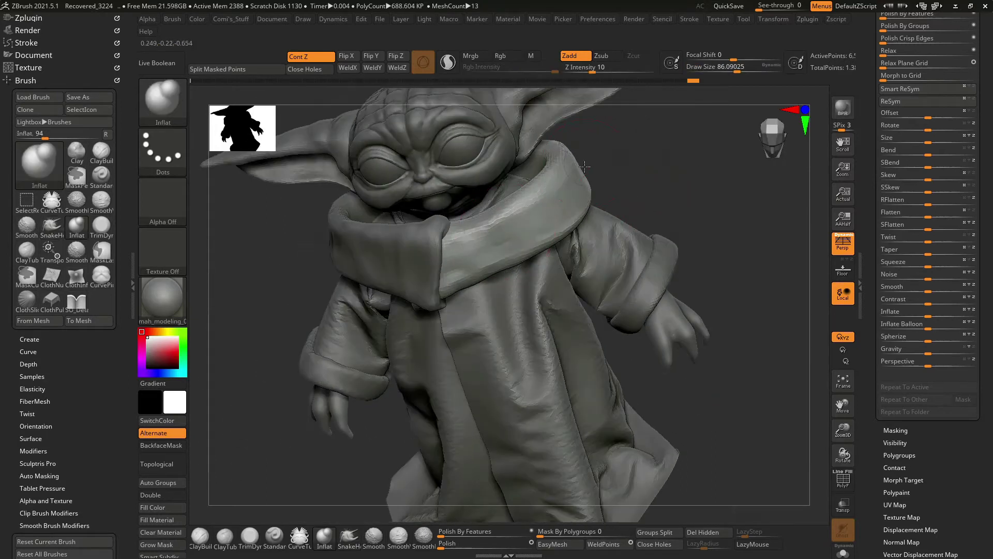
drag(510, 233, 600, 130)
drag(661, 154, 588, 154)
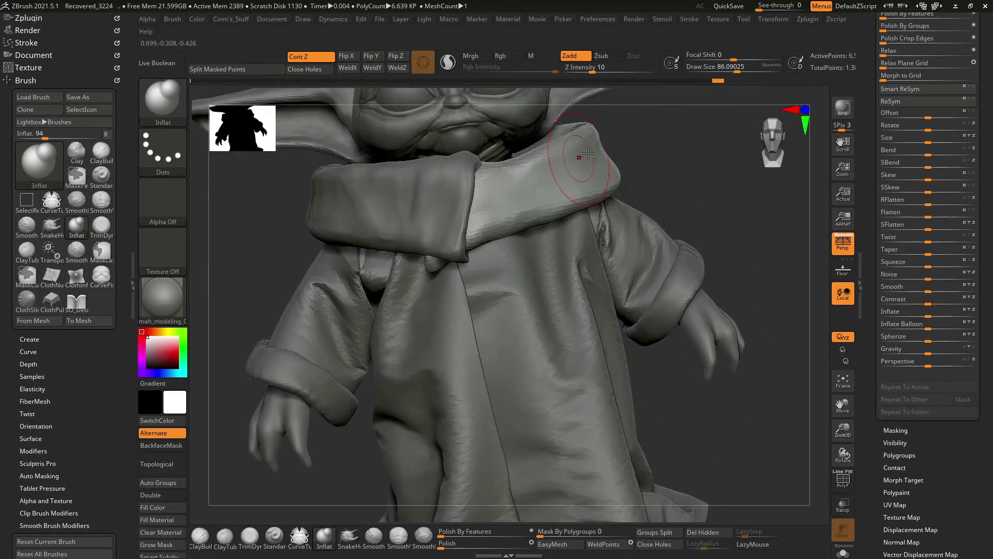
mouse_move(519, 180)
alt+mouse_down()
mouse_move(487, 236)
mouse_move(584, 179)
alt+mouse_up()
mouse_move(643, 158)
mouse_down()
mouse_move(669, 224)
mouse_move(569, 258)
mouse_move(484, 314)
mouse_move(610, 259)
mouse_move(679, 243)
mouse_move(669, 268)
mouse_move(678, 234)
mouse_move(675, 253)
mouse_move(688, 246)
mouse_move(681, 228)
mouse_move(656, 268)
mouse_move(662, 290)
mouse_move(649, 259)
mouse_move(641, 290)
mouse_move(502, 233)
mouse_move(514, 226)
mouse_up()
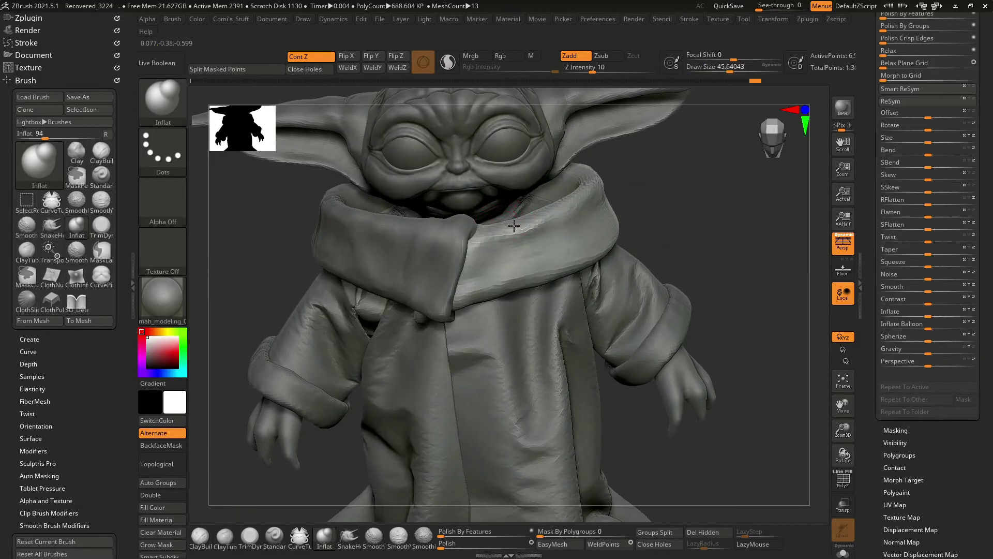
key(f)
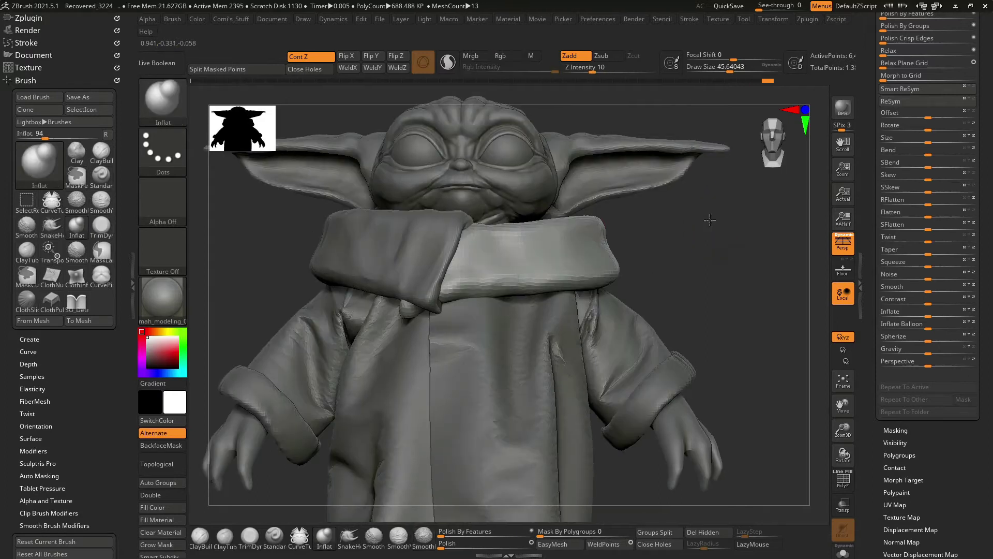
Inspect the figure from side, front and top angles, shrinking the brush to about 50.
mouse_move(694, 217)
mouse_down()
mouse_move(691, 225)
mouse_move(660, 209)
mouse_move(612, 150)
mouse_move(454, 177)
mouse_move(510, 203)
mouse_up()
mouse_move(442, 229)
mouse_down()
mouse_move(427, 209)
mouse_move(571, 191)
mouse_up()
key(f)
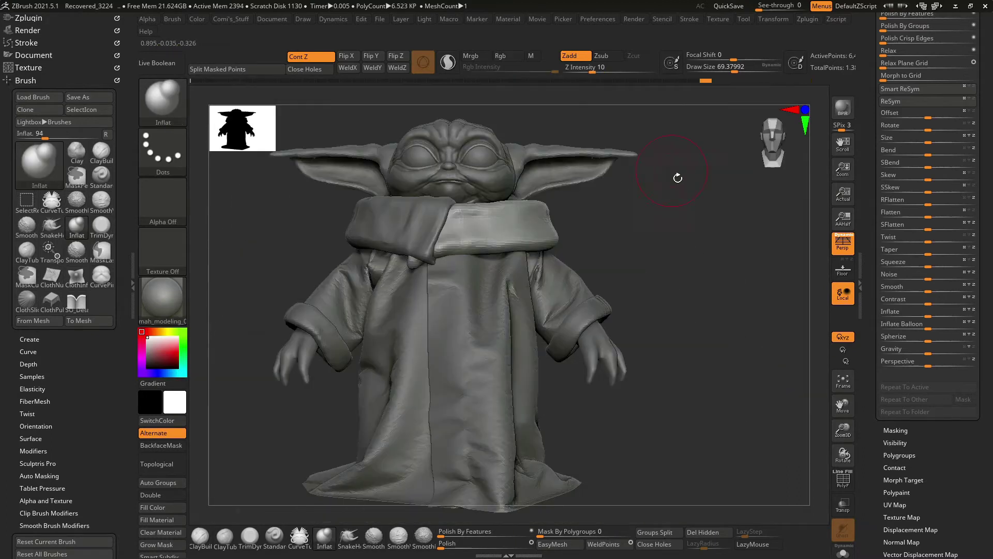
drag(641, 184, 635, 209)
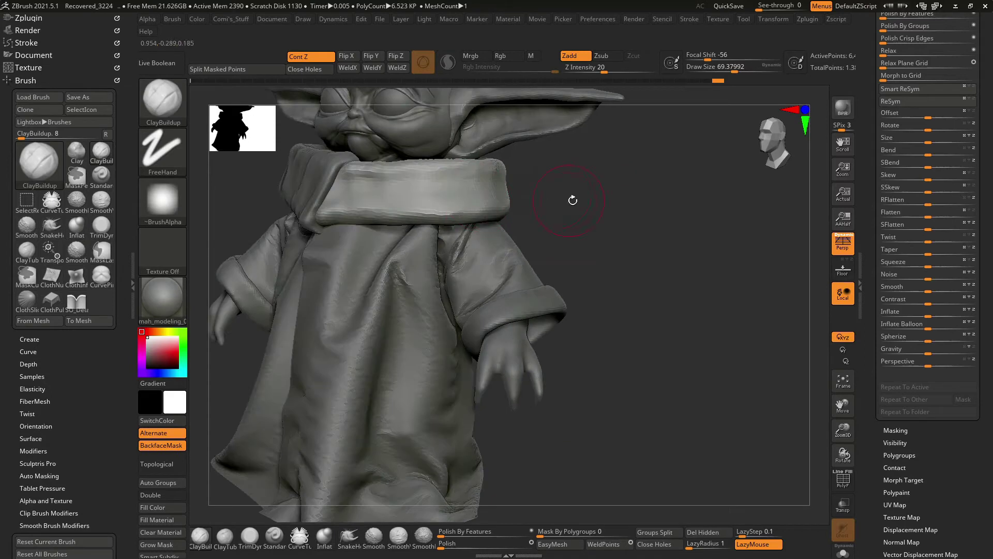
mouse_move(572, 200)
mouse_down()
mouse_move(594, 235)
mouse_move(445, 234)
mouse_move(463, 225)
mouse_up()
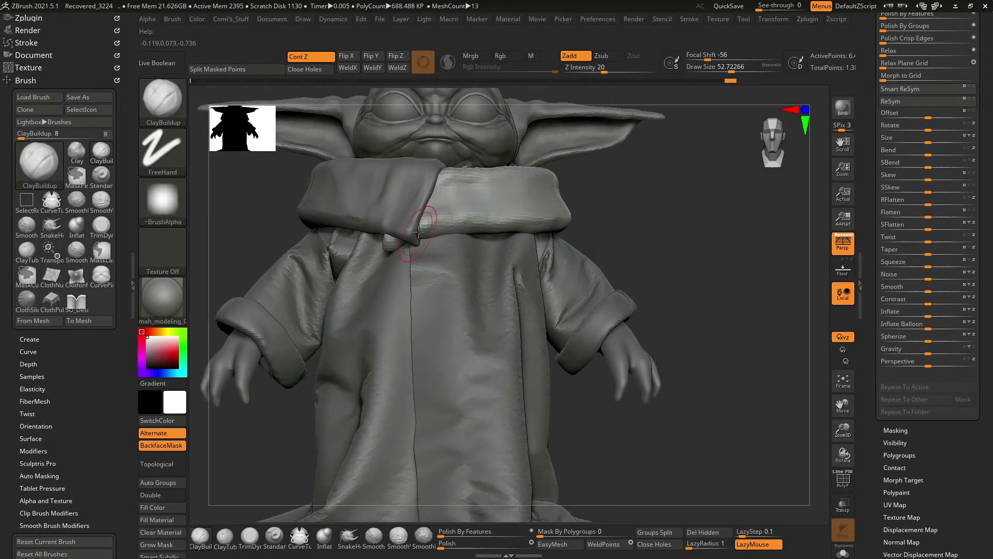
drag(640, 203, 468, 182)
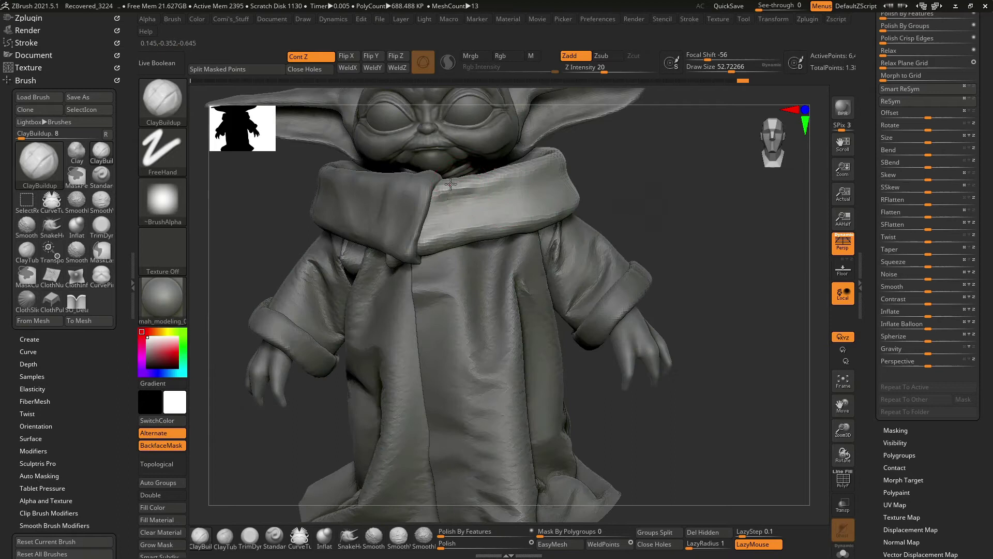
ctrl+right_drag(491, 176, 506, 205)
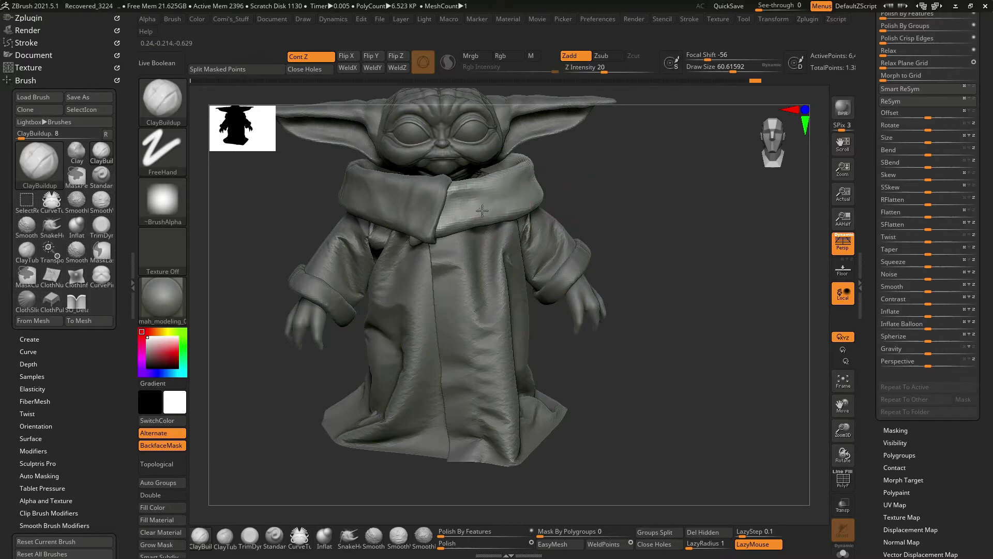
right_drag(481, 210, 466, 202)
drag(553, 198, 516, 203)
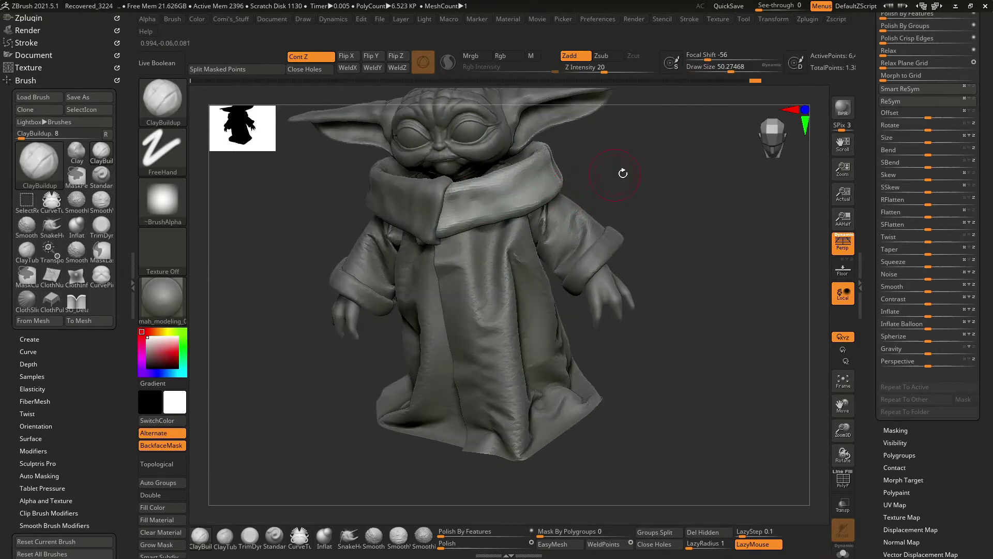
mouse_move(576, 206)
mouse_down()
mouse_move(516, 205)
mouse_move(559, 204)
mouse_move(663, 169)
mouse_move(524, 206)
mouse_move(502, 216)
mouse_move(598, 186)
mouse_move(665, 188)
mouse_move(521, 226)
mouse_move(480, 250)
mouse_up()
Turn Grogu to a rear three-quarter view and make PM3D_Ring3D2 active, brush about 66.
key(space)
key(bracketright)
key(bracketleft)
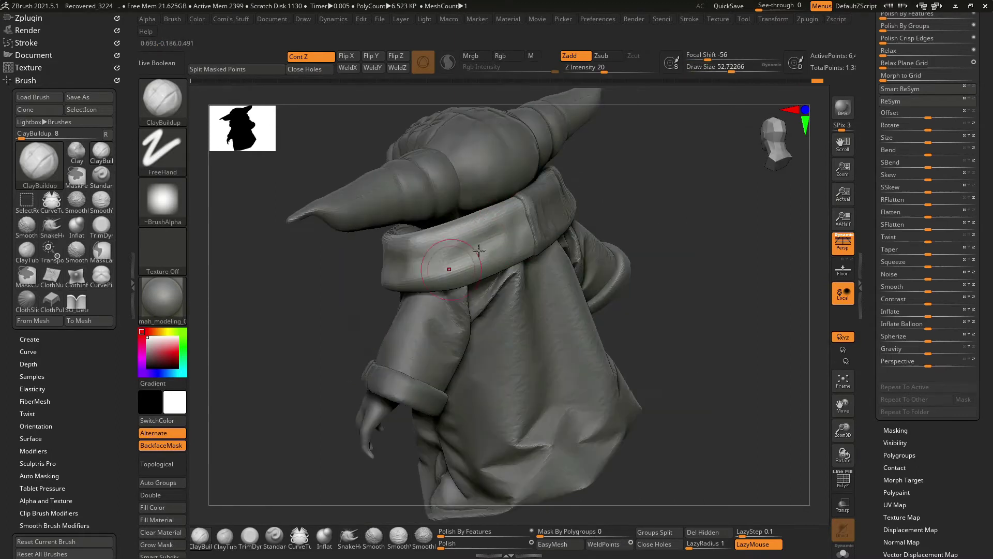
mouse_move(427, 298)
right_down()
mouse_move(457, 245)
mouse_move(450, 259)
mouse_move(587, 222)
mouse_move(524, 248)
mouse_move(620, 230)
mouse_move(651, 238)
mouse_move(624, 273)
mouse_move(602, 245)
right_up()
key(space)
drag(444, 280, 424, 279)
mouse_move(440, 290)
right_down()
mouse_move(454, 293)
mouse_move(517, 258)
mouse_move(624, 239)
mouse_move(649, 304)
mouse_move(683, 223)
mouse_move(639, 217)
right_up()
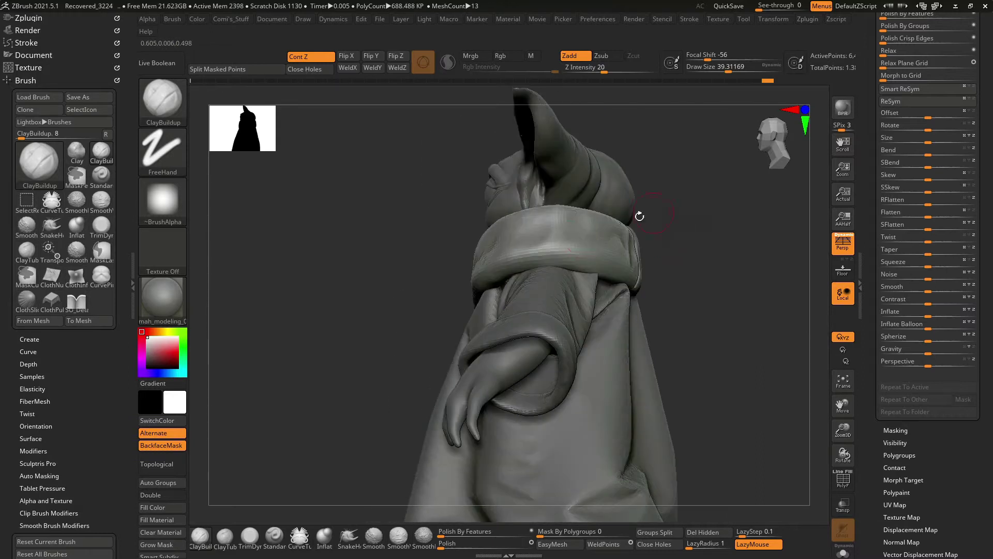
mouse_move(548, 259)
right_down()
mouse_move(598, 195)
mouse_move(562, 210)
mouse_move(632, 226)
mouse_move(698, 215)
right_up()
key(bracketright)
key(space)
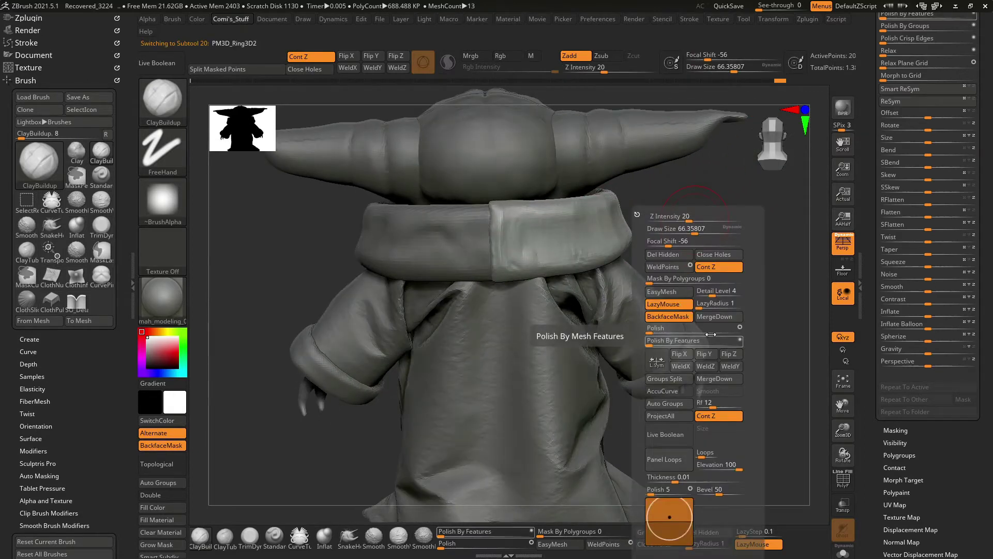
Frame the collar ring and solo it to inspect its rim from several angles.
key(f)
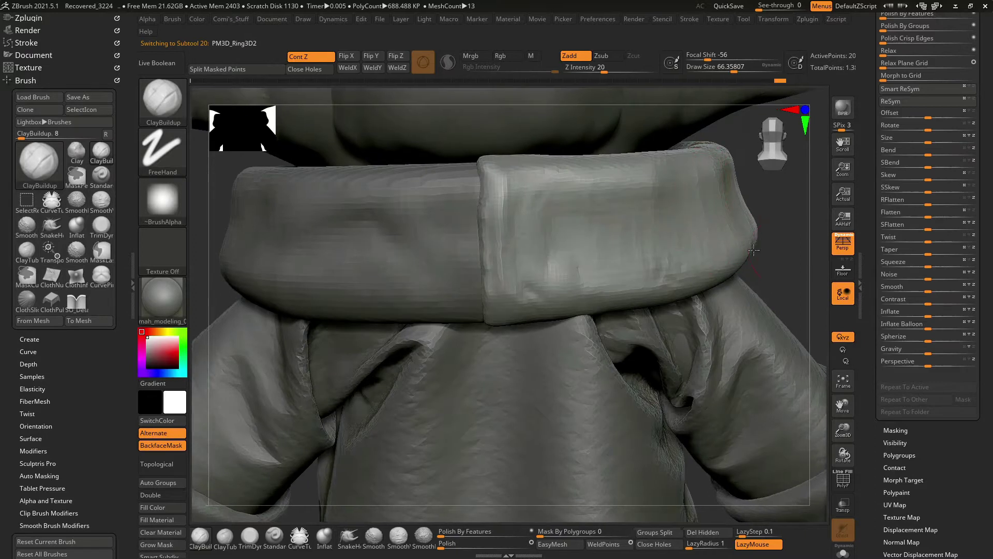
key(f)
key(f)
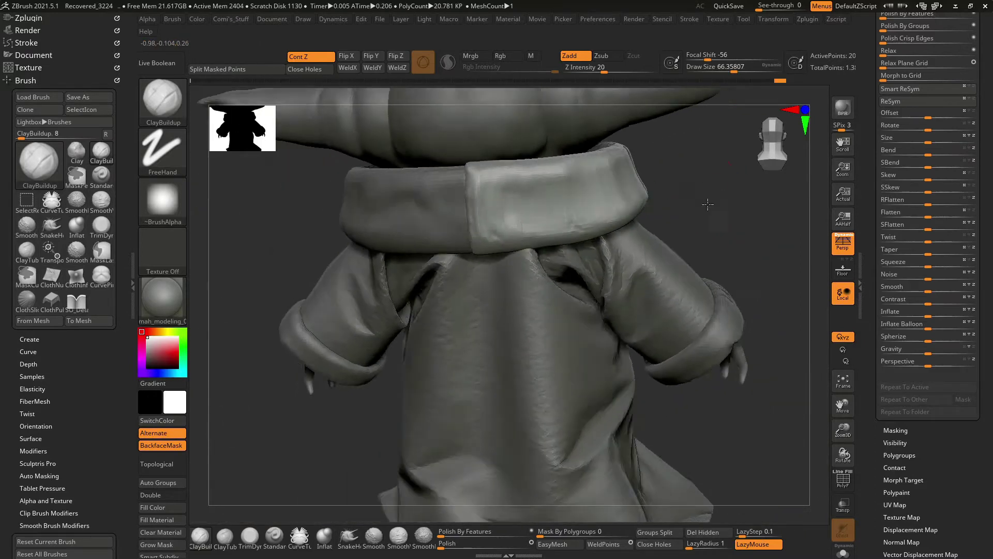
mouse_move(502, 209)
right_down()
mouse_move(458, 322)
mouse_move(504, 245)
right_up()
key(ctrl+shift+s)
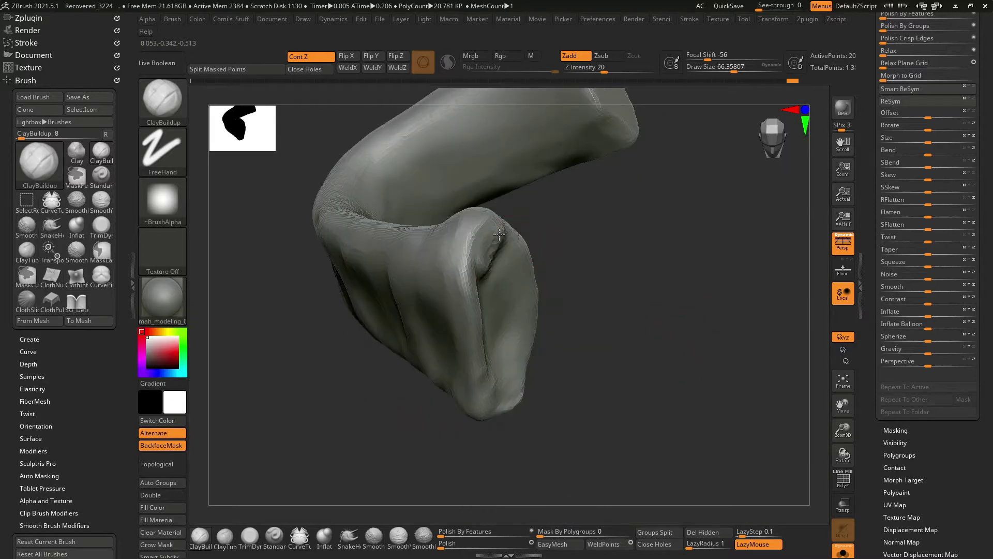
mouse_move(512, 280)
right_down()
mouse_move(689, 398)
mouse_move(432, 188)
mouse_move(480, 210)
right_up()
mouse_move(468, 167)
right_down()
mouse_move(517, 196)
mouse_move(716, 236)
mouse_move(401, 277)
right_up()
key(ctrl+shift+s)
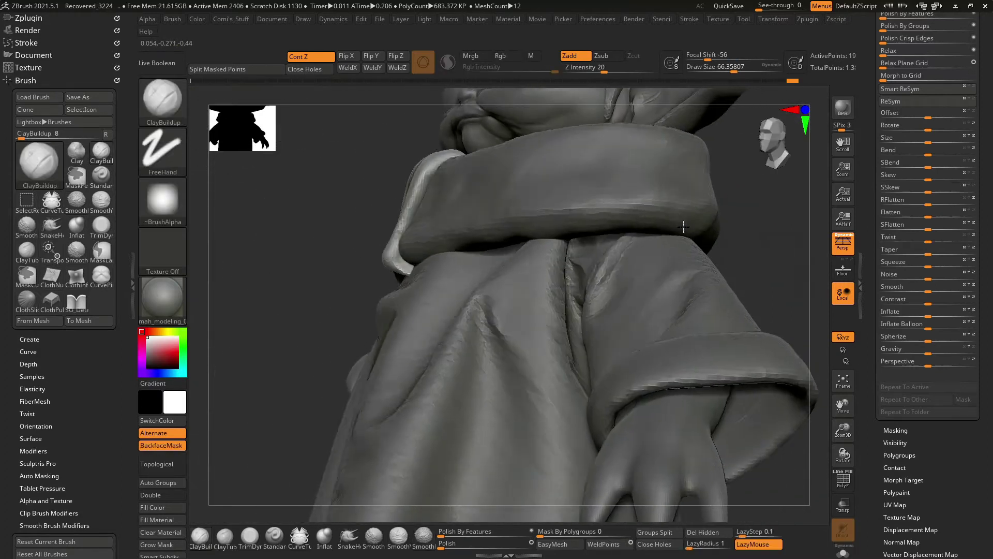
Re-solo the collar and switch between the SnakeHook and ClayBuildup brushes for the fold.
key(ctrl+shift+s)
key(b)
key(s)
key(h)
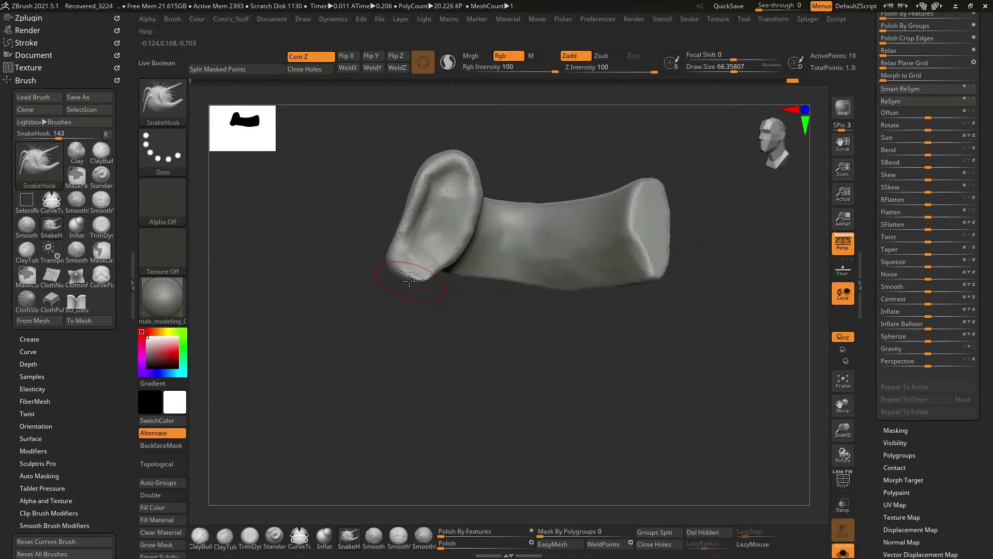
key(ctrl+shift+s)
key(ctrl+shift+s)
mouse_move(380, 279)
right_down()
mouse_move(576, 251)
mouse_move(366, 232)
mouse_move(377, 243)
right_up()
key(b)
key(c)
key(b)
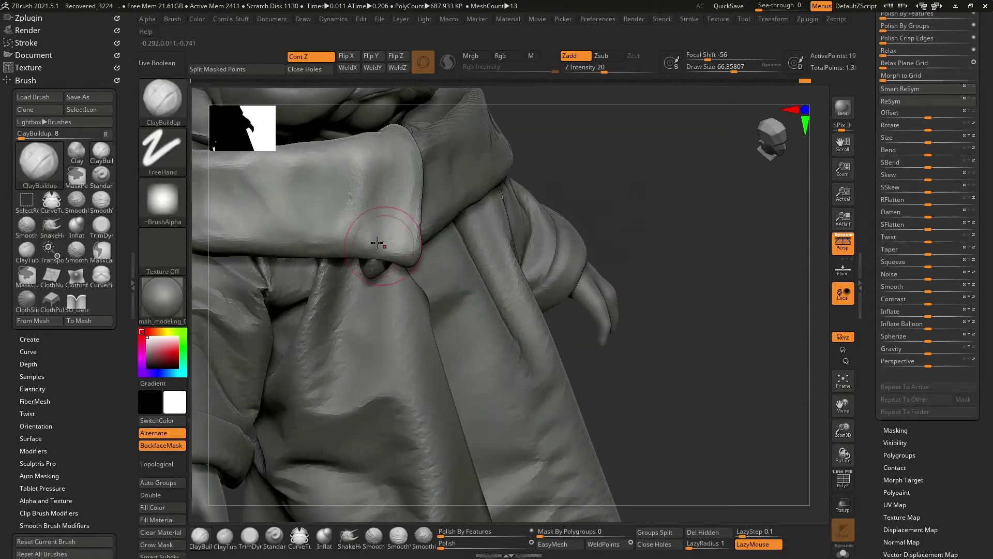
Toggle Solo while orbiting to compare the collar fold against the robe.
key(ctrl+shift+s)
key(ctrl+shift+s)
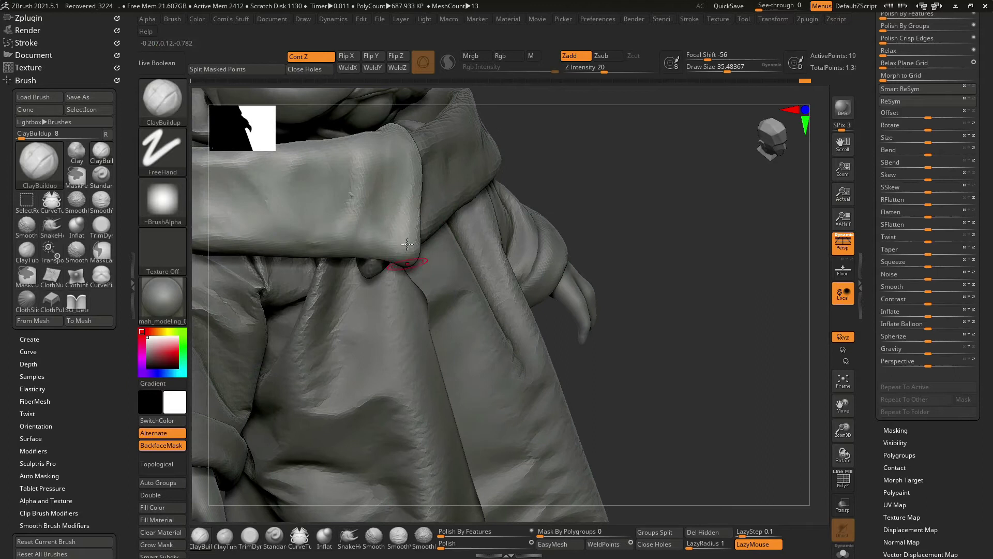
key(ctrl+shift+s)
mouse_move(425, 268)
right_down()
mouse_move(388, 257)
mouse_move(374, 273)
right_up()
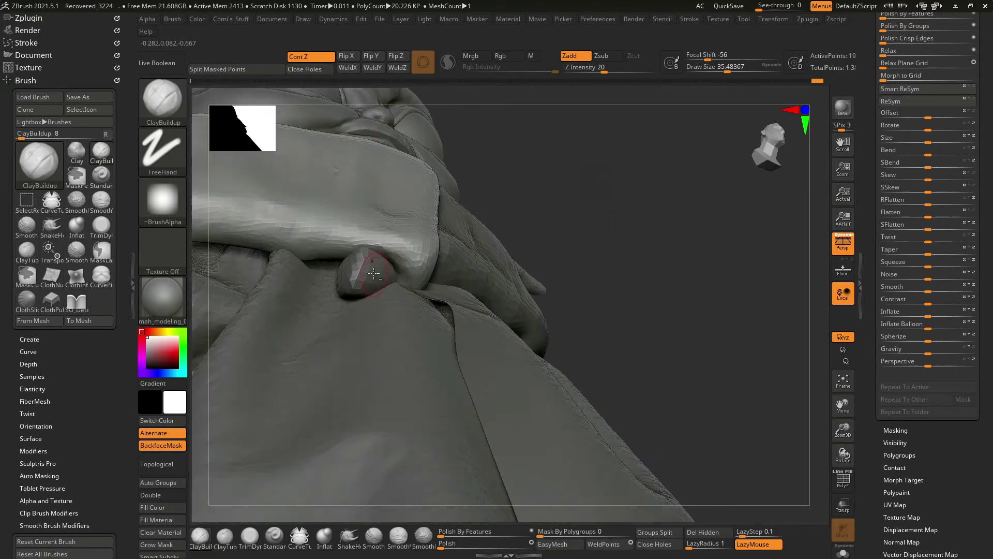
key(ctrl+shift+s)
right_drag(417, 238, 319, 226)
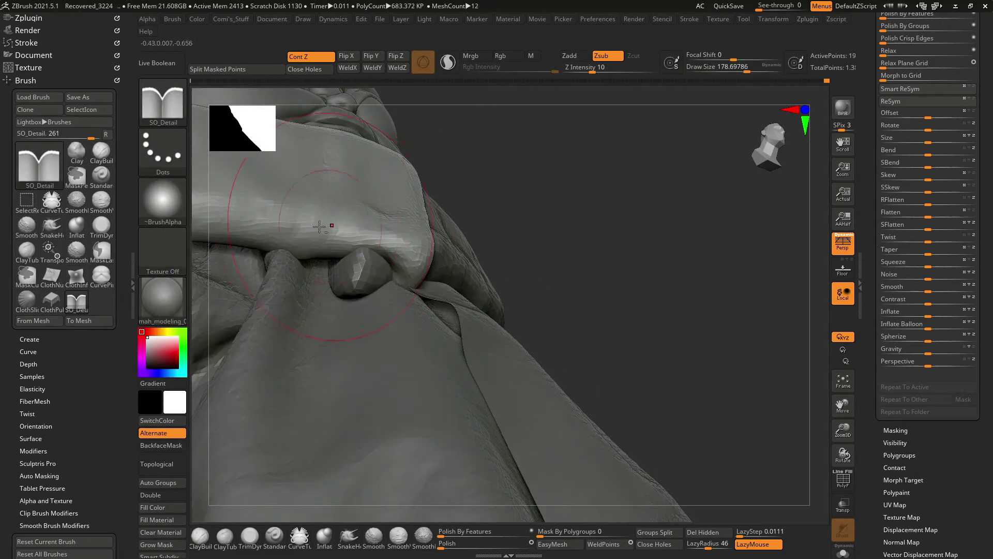
key(ctrl+shift+s)
mouse_move(643, 166)
right_down()
mouse_move(601, 197)
mouse_move(436, 186)
right_up()
Load ClayBuildup, then select the tube-shaped collar piece and view it soloed.
key(ctrl+shift+s)
key(b)
key(c)
key(b)
key(space)
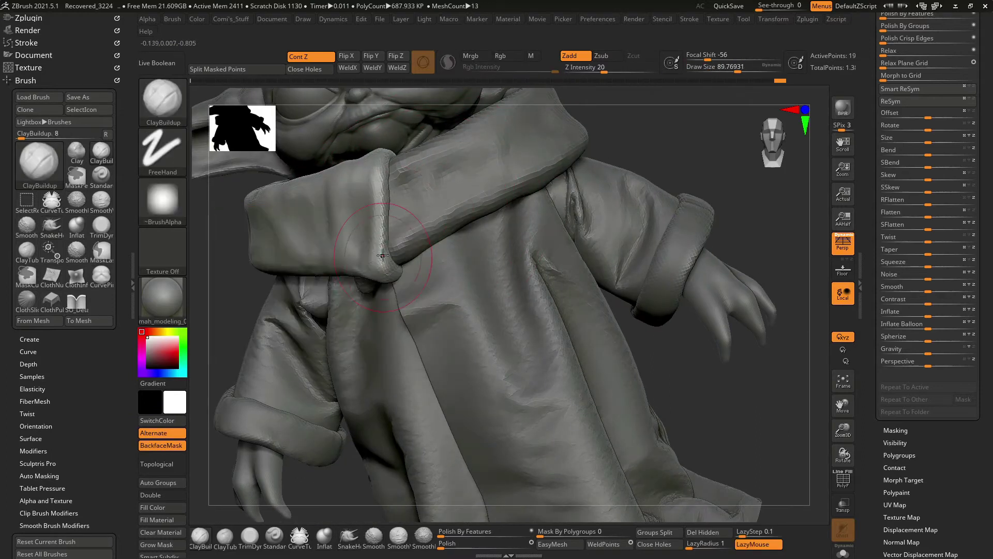
right_drag(636, 123, 629, 181)
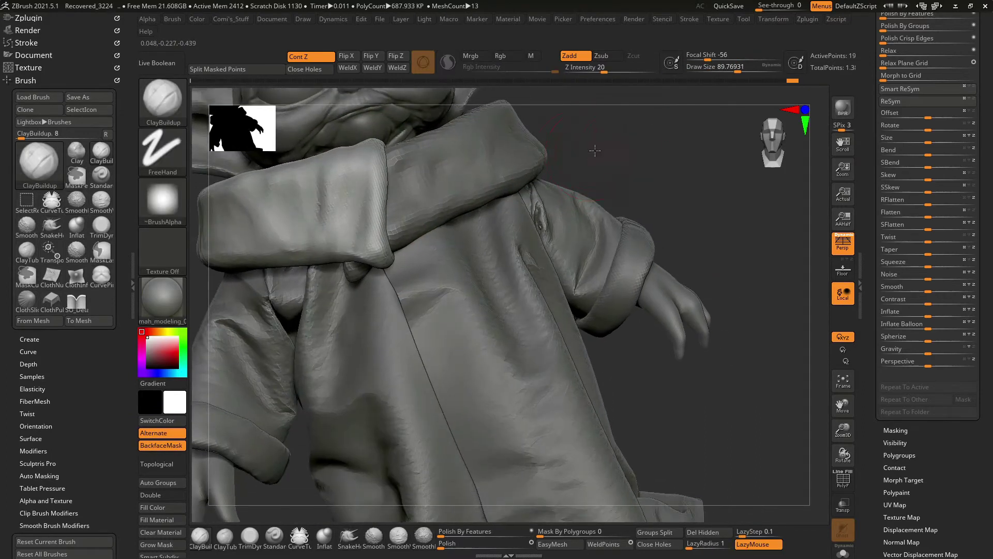
key(ctrl+shift+s)
alt+click(629, 180)
key(ctrl+shift+s)
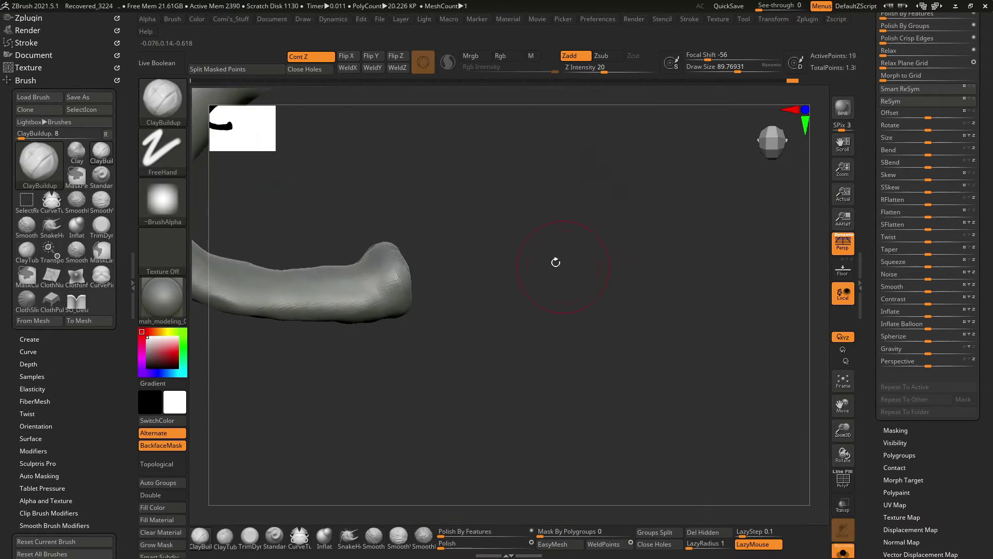
right_drag(577, 273, 468, 289)
Load SnakeHook, adjust its draw size and turn Solo off to show the full figure.
key(b)
key(s)
key(h)
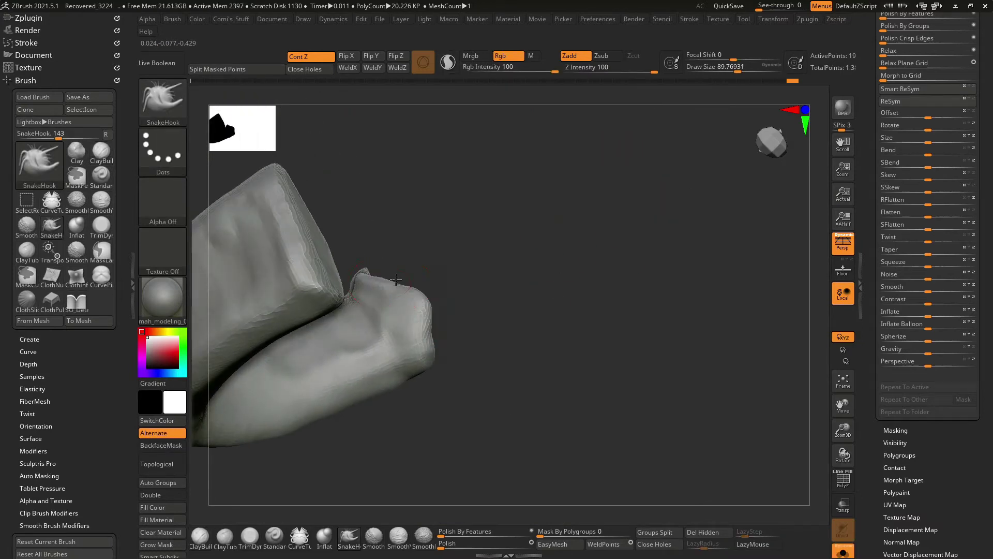
right_drag(396, 279, 414, 237)
key(space)
right_drag(522, 150, 503, 241)
mouse_move(391, 221)
right_down()
mouse_move(525, 206)
mouse_move(394, 229)
right_up()
key(space)
key(ctrl+shift+s)
key(ctrl+shift+s)
Orbit around the hood and chin to inspect the collar's upper rim.
right_drag(719, 128, 414, 236)
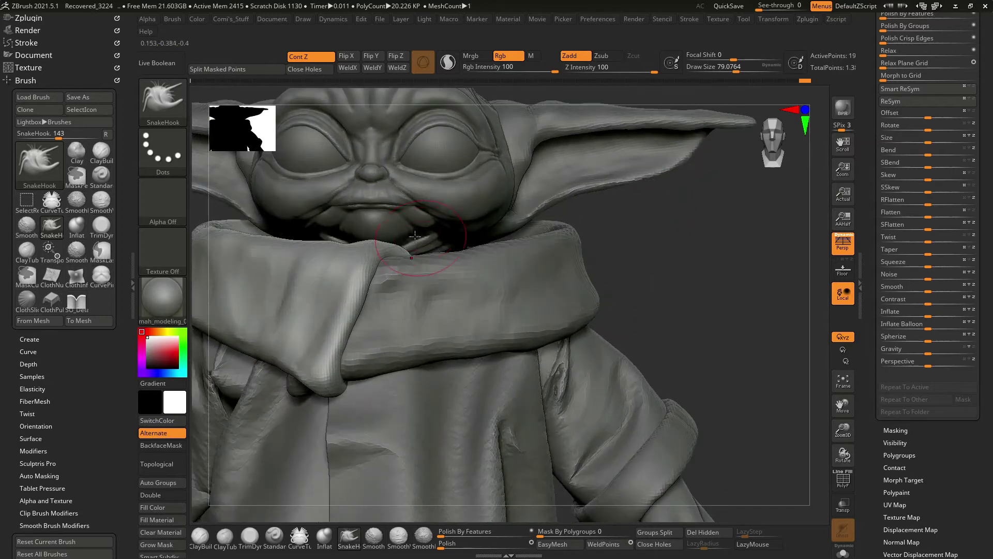
mouse_move(453, 277)
right_down()
mouse_move(645, 259)
mouse_move(401, 240)
right_up()
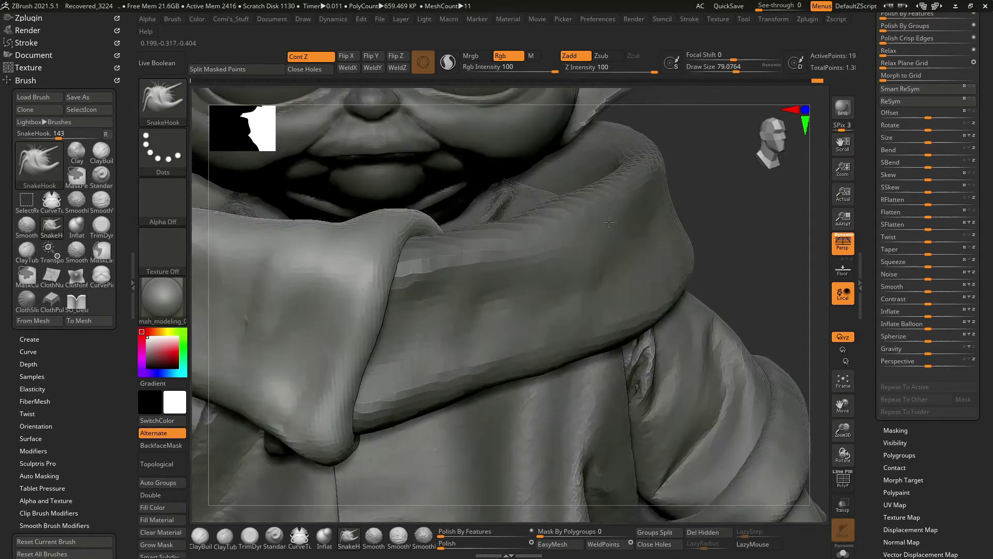
right_drag(728, 214, 404, 227)
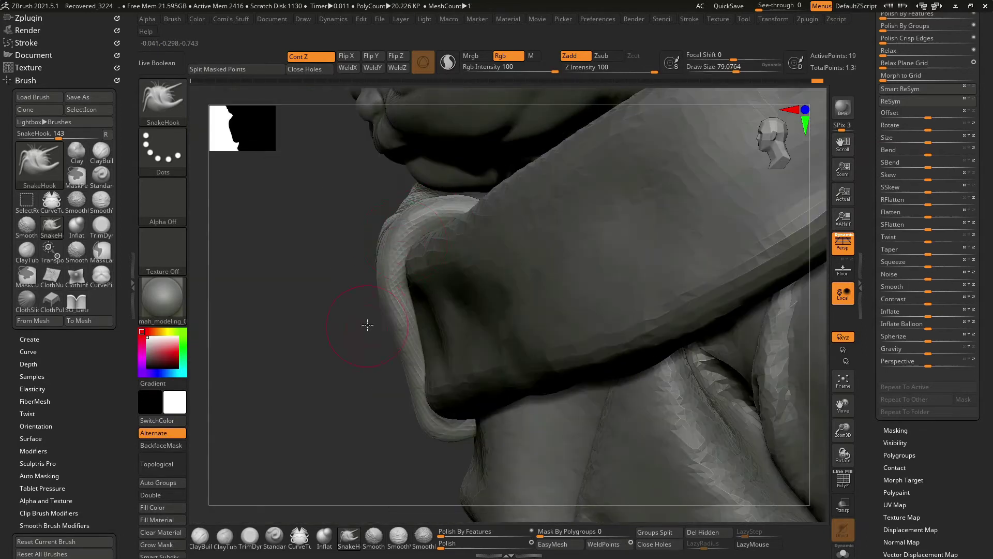
right_drag(367, 325, 426, 237)
mouse_move(400, 279)
right_down()
mouse_move(665, 248)
mouse_move(731, 293)
right_up()
key(f)
mouse_move(640, 281)
right_down()
mouse_move(643, 271)
mouse_move(625, 338)
right_up()
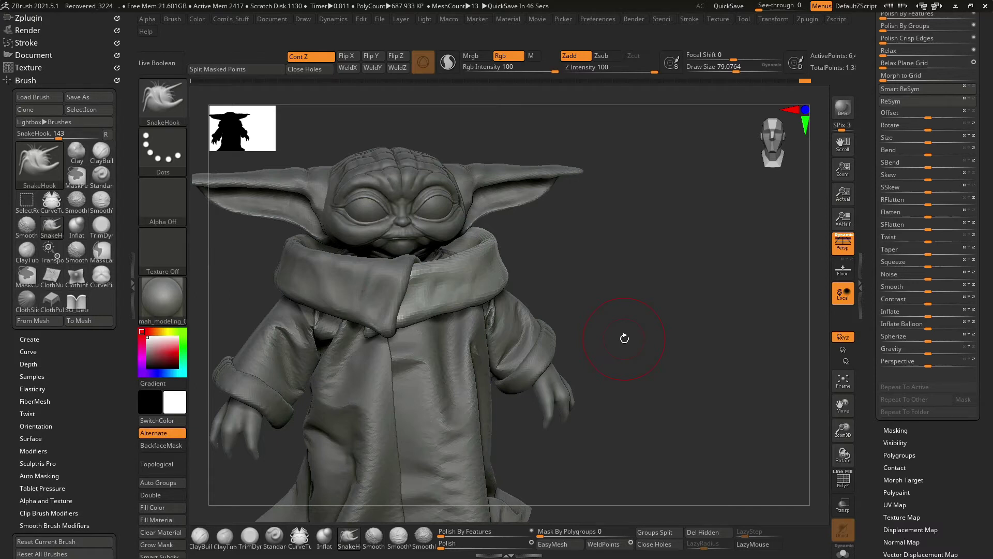
mouse_move(666, 188)
mouse_down()
mouse_move(618, 257)
mouse_move(687, 217)
mouse_move(719, 351)
mouse_up()
Zoom onto the collar and set SnakeHook to about 55 to shape the rim near the chin.
alt+drag(698, 262, 474, 229)
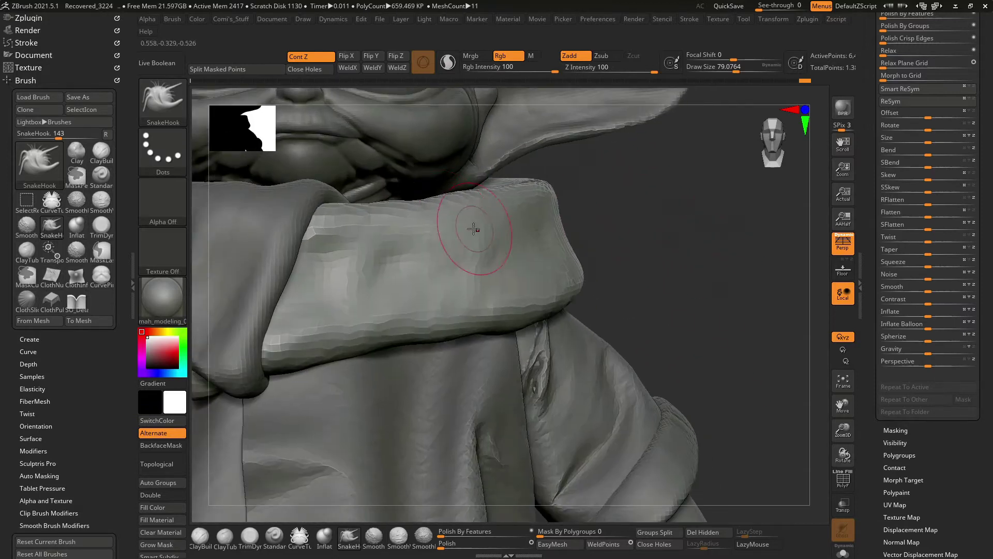
drag(538, 202, 455, 192)
alt+drag(569, 233, 658, 259)
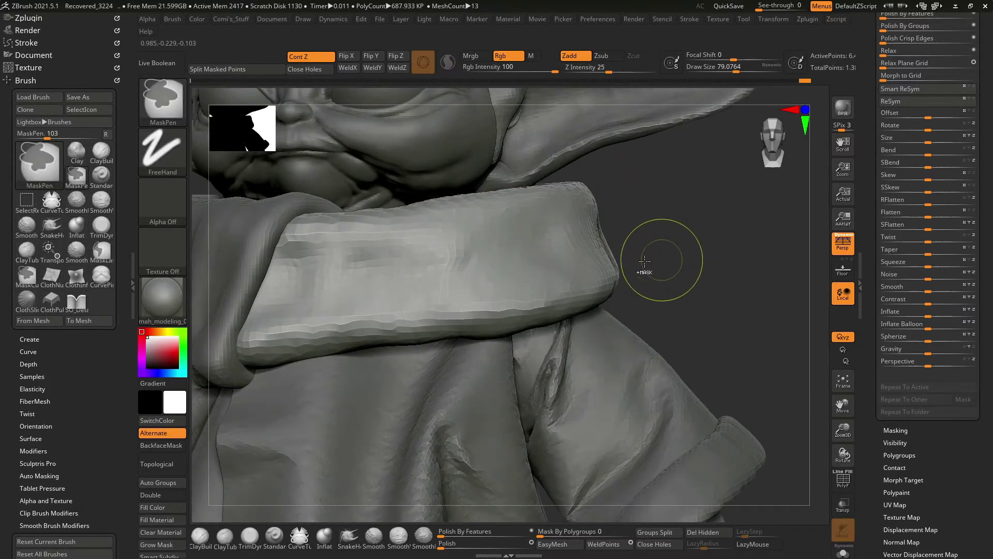
alt+drag(433, 201, 434, 204)
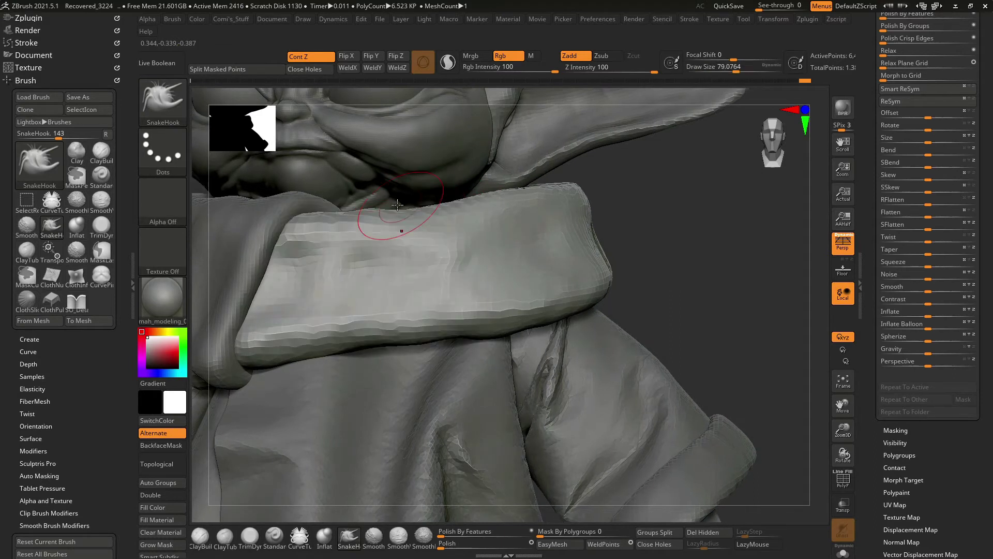
scroll(435, 213, down, 1)
right_drag(412, 215, 421, 237)
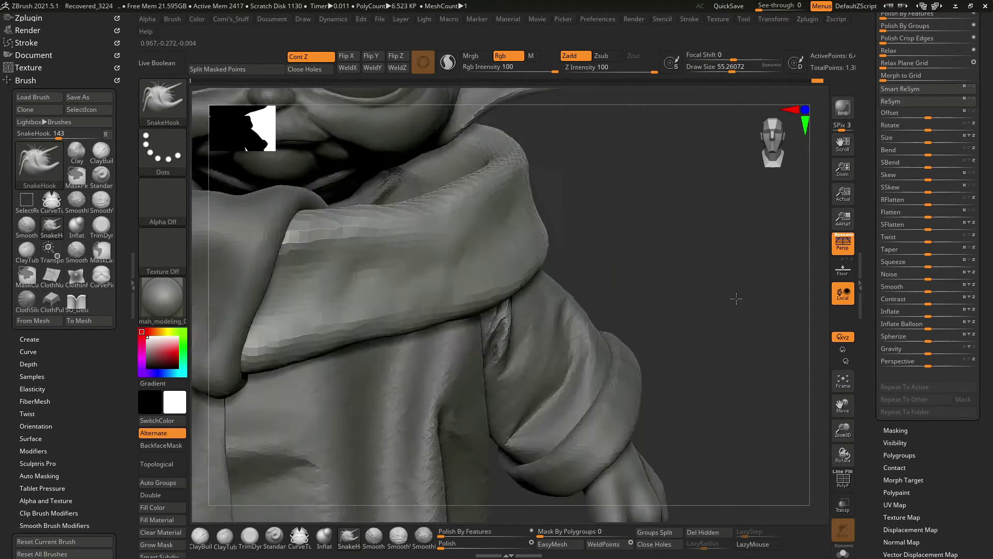
mouse_move(705, 191)
right_down()
mouse_move(691, 253)
mouse_move(515, 290)
right_up()
scroll(690, 253, up, 2)
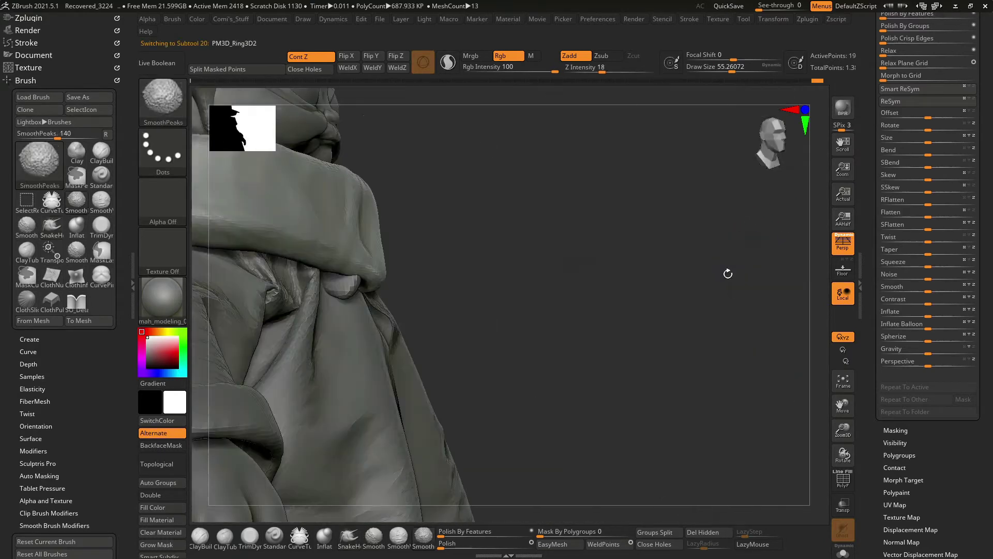
Build up clay beside the collar fold, then select PM3D_Ring3D1 and trim the tube's inner curve.
mouse_move(666, 273)
mouse_down()
mouse_move(434, 285)
mouse_move(310, 332)
mouse_move(338, 295)
mouse_up()
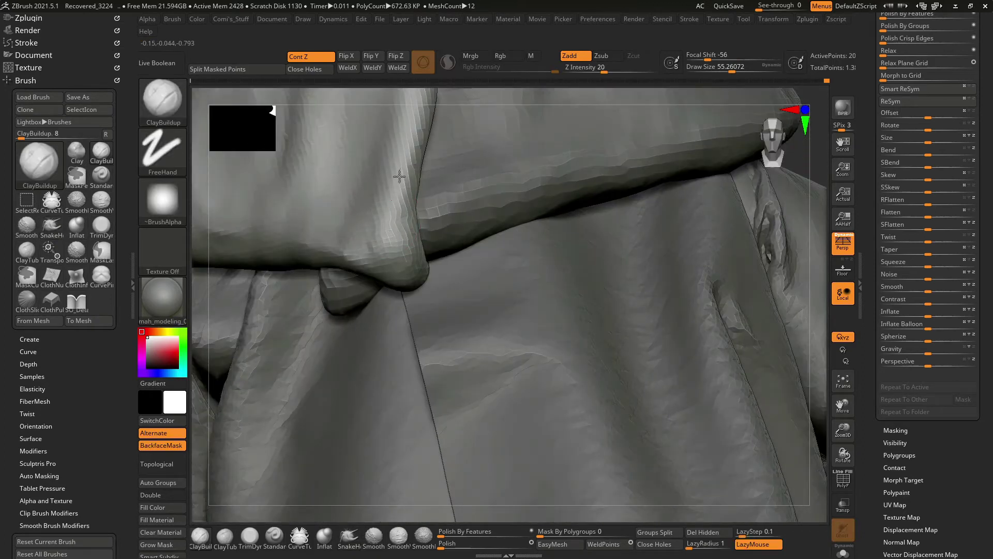
drag(374, 256, 405, 272)
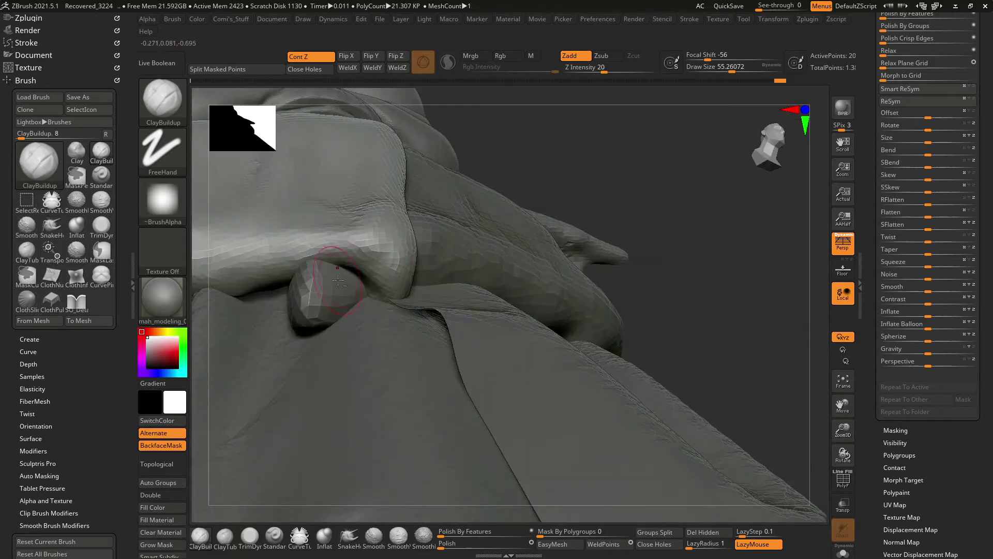
alt+click(338, 281)
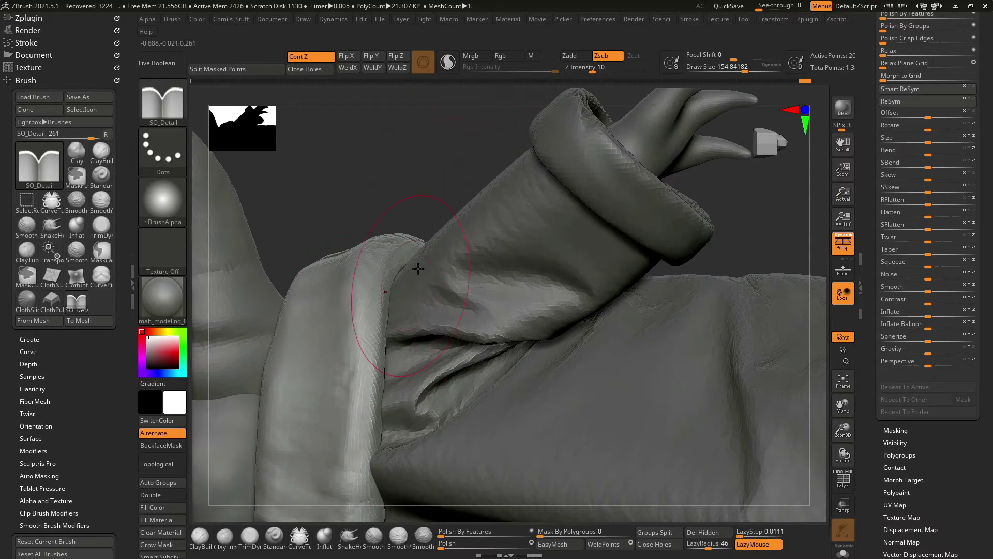
right_drag(377, 362, 418, 215)
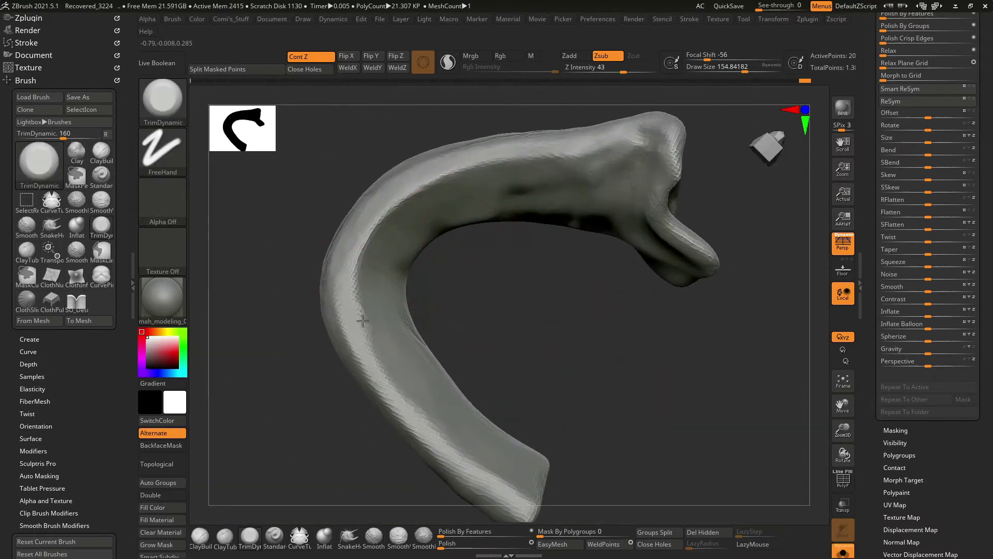
mouse_move(383, 220)
mouse_down()
mouse_move(440, 176)
mouse_move(577, 166)
mouse_up()
right_drag(577, 166, 442, 208)
Frame the curved collar flap tube, set draw size to about 124, and orbit around it.
mouse_move(653, 94)
right_down()
mouse_move(390, 399)
mouse_move(397, 408)
right_up()
key(f)
right_drag(391, 466, 527, 351)
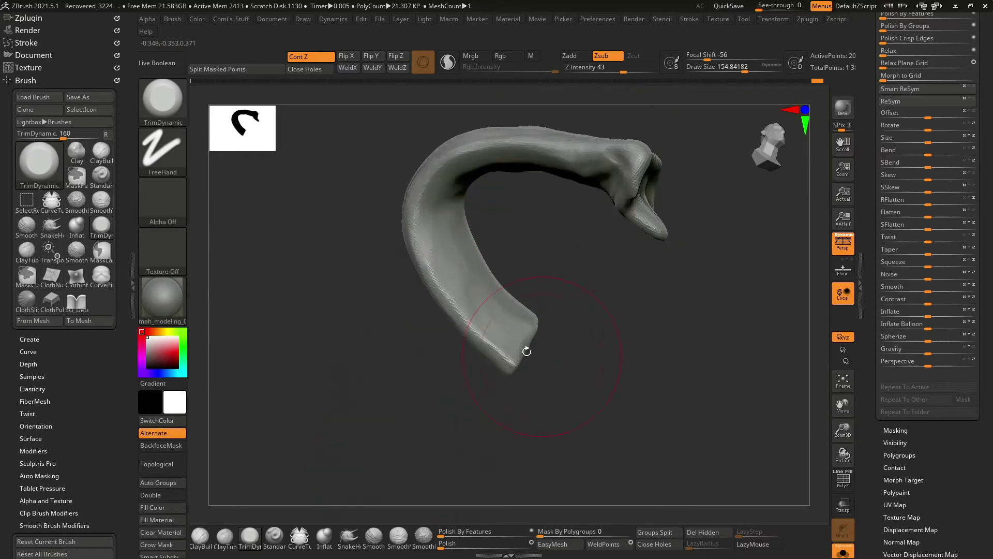
right_drag(485, 296, 448, 270)
right_click(421, 248)
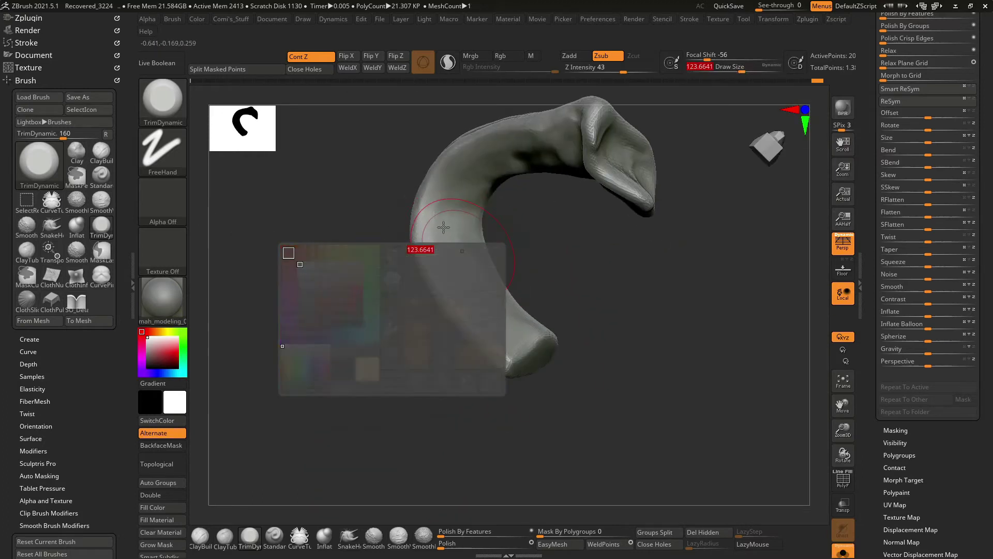
mouse_move(524, 327)
right_down()
mouse_move(476, 333)
mouse_move(439, 302)
mouse_move(385, 286)
right_up()
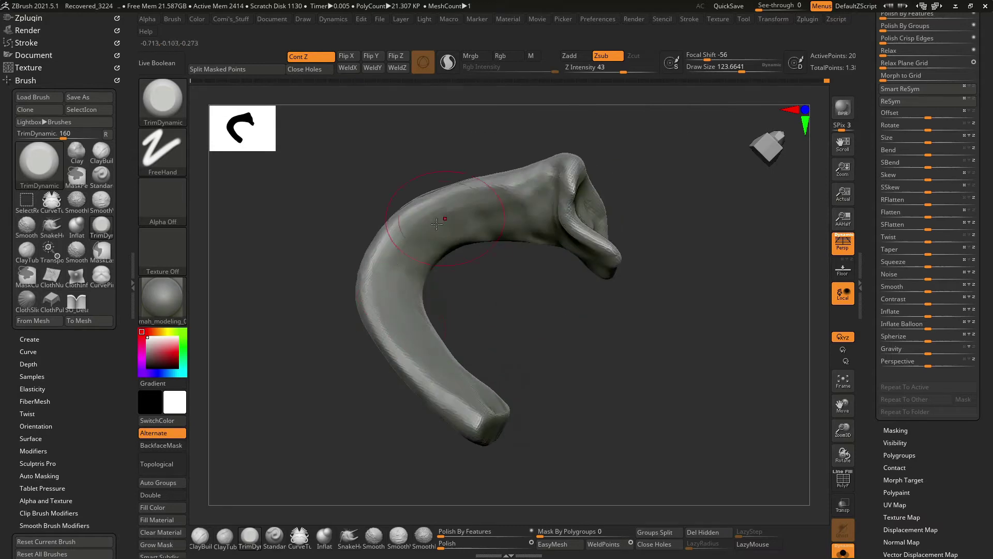
right_drag(519, 236, 403, 263)
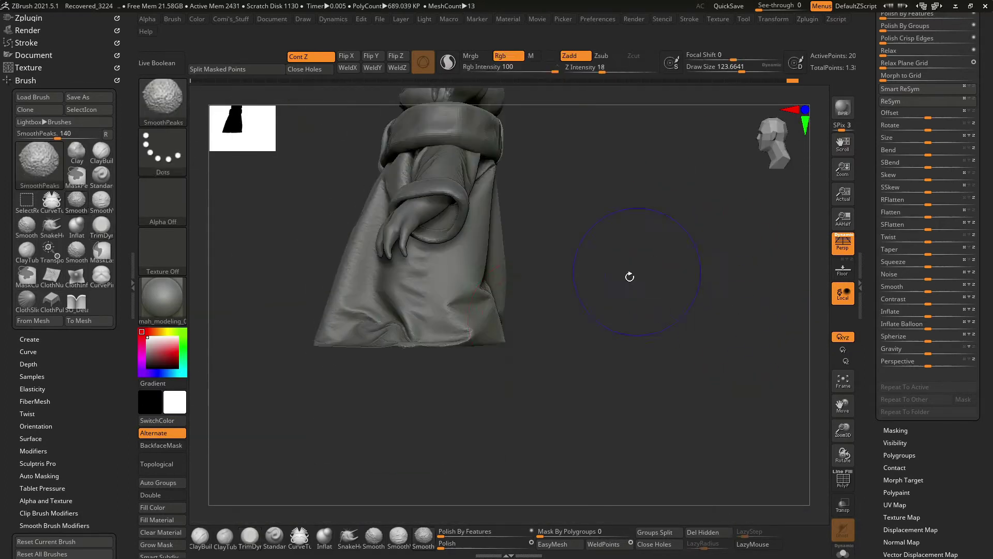
Select baby yoda cloth5, mask a vertical strip down its left side, and rotate the panel.
alt+click(529, 318)
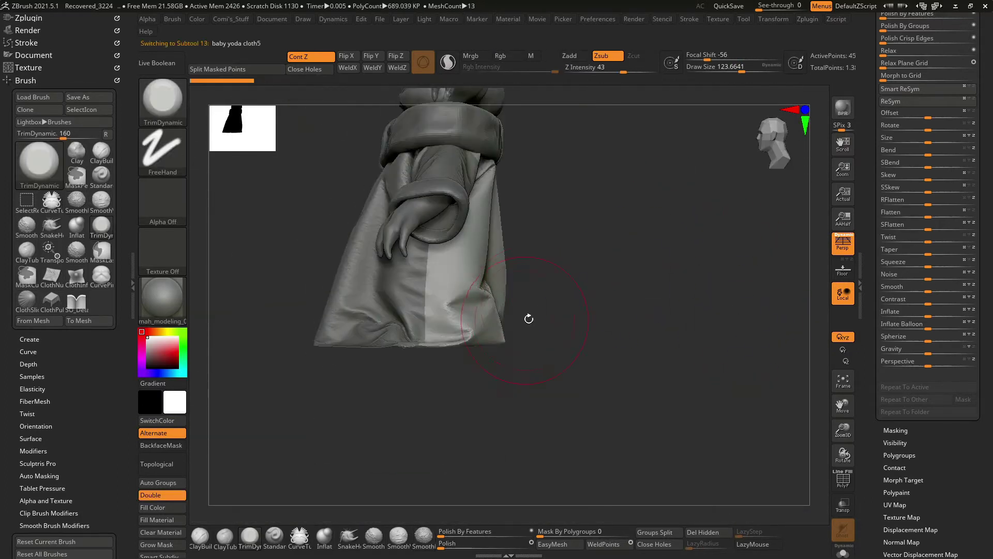
ctrl+drag(525, 316, 447, 291)
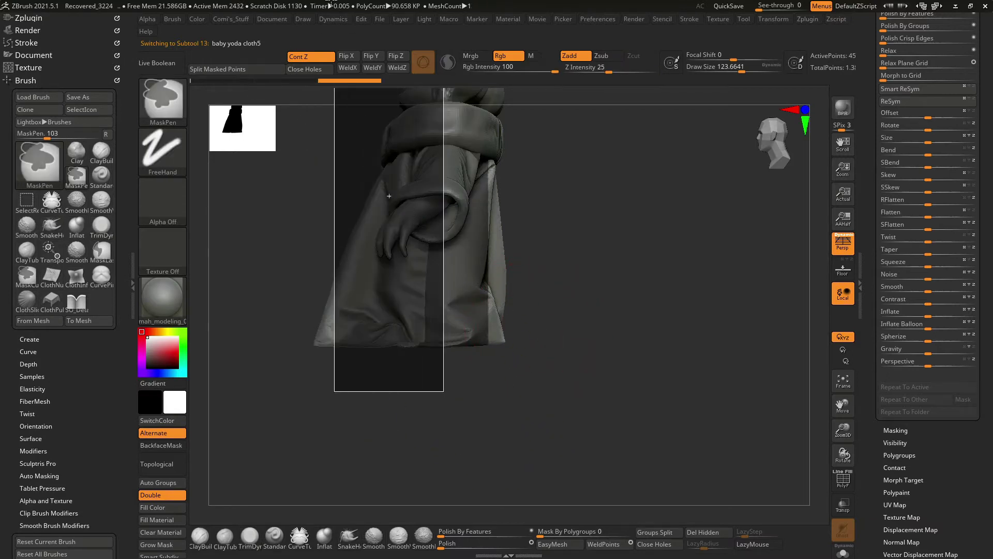
ctrl+drag(388, 100, 460, 405)
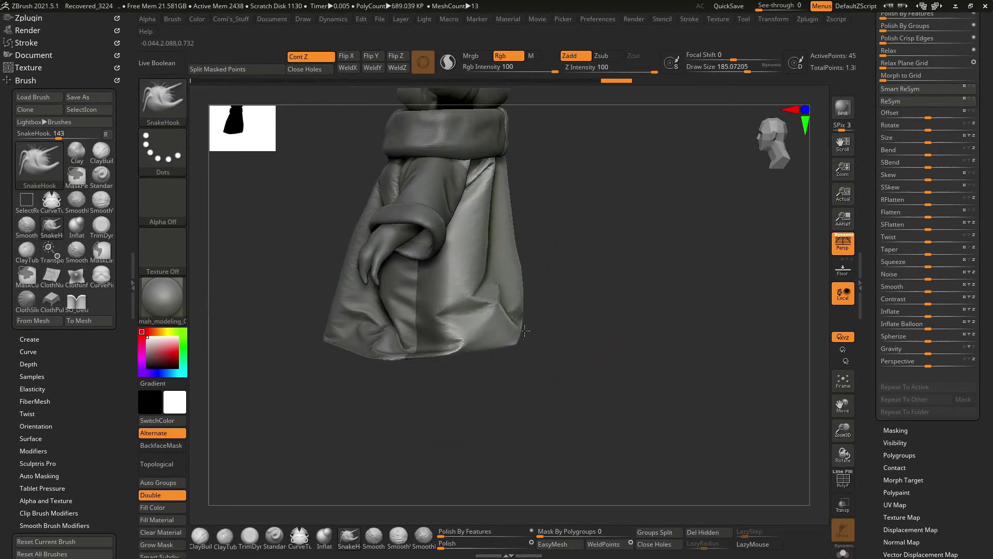
mouse_move(572, 306)
mouse_down()
mouse_move(521, 266)
mouse_move(551, 392)
mouse_move(578, 377)
mouse_move(634, 290)
mouse_move(708, 298)
mouse_move(666, 294)
mouse_move(699, 333)
mouse_move(696, 309)
mouse_move(732, 265)
mouse_move(731, 222)
mouse_move(718, 221)
mouse_up()
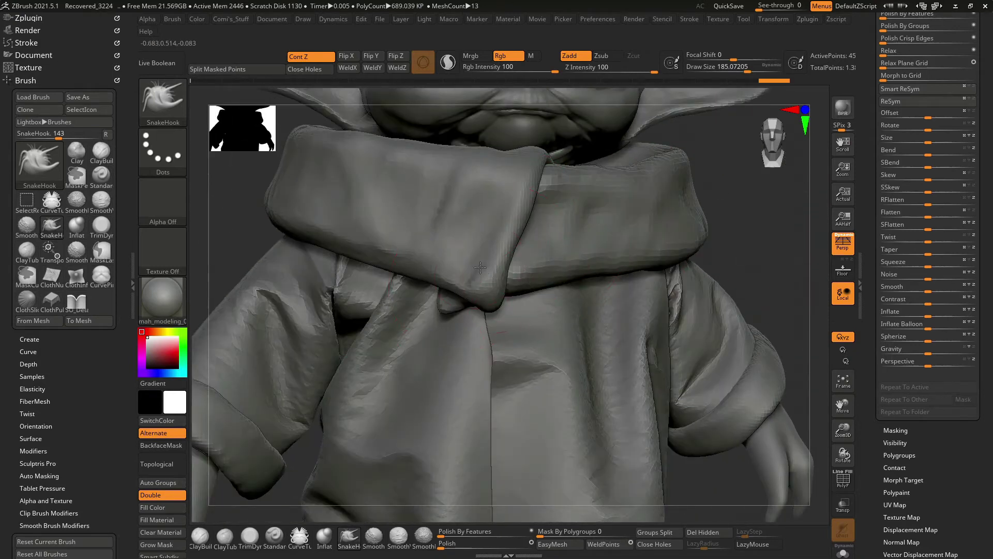
Load ClayBuildup, make PM3D_Ring3D2 active at draw size about 35, and orbit the collar flap.
key(b)
key(c)
key(b)
key(space)
alt+click(488, 267)
key(space)
drag(488, 268, 469, 272)
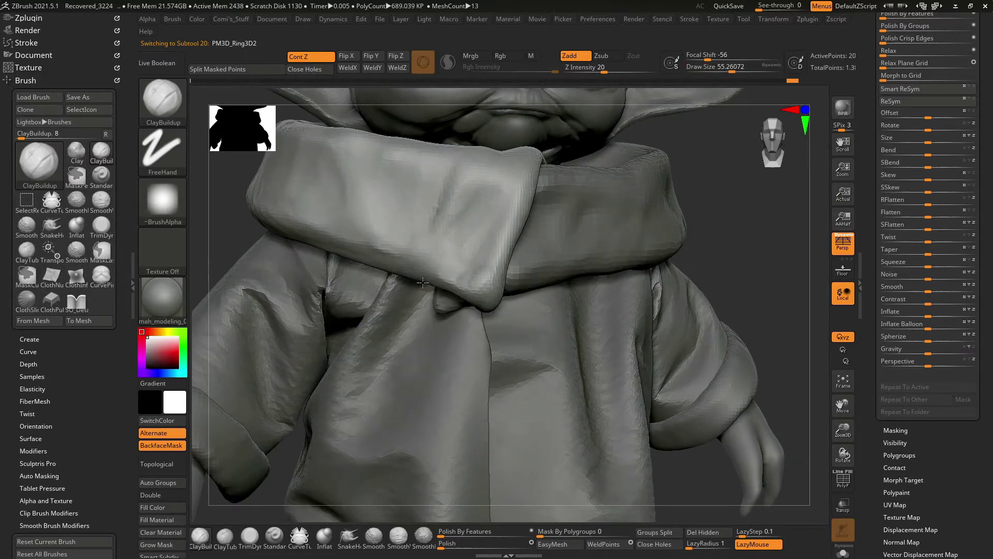
right_drag(414, 223, 427, 208)
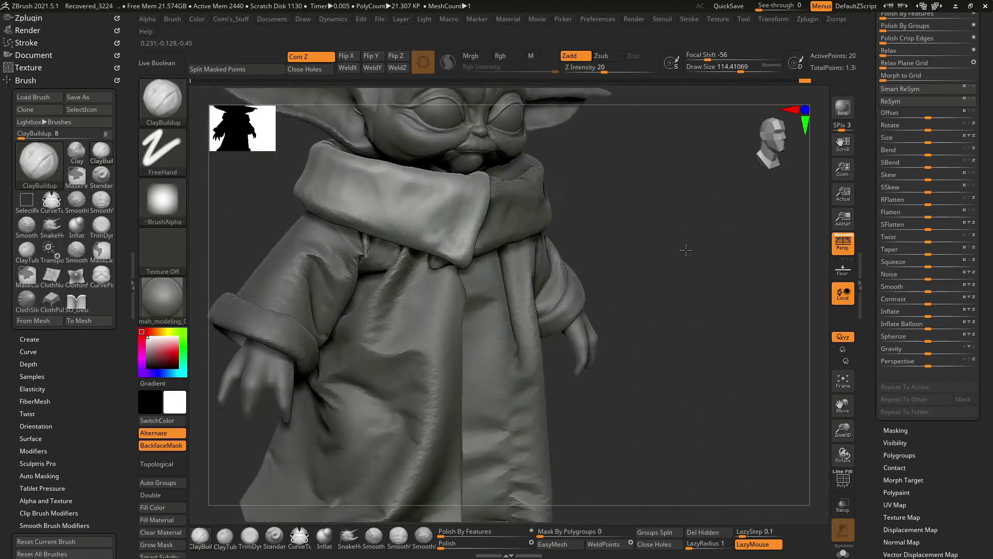
right_drag(686, 249, 467, 237)
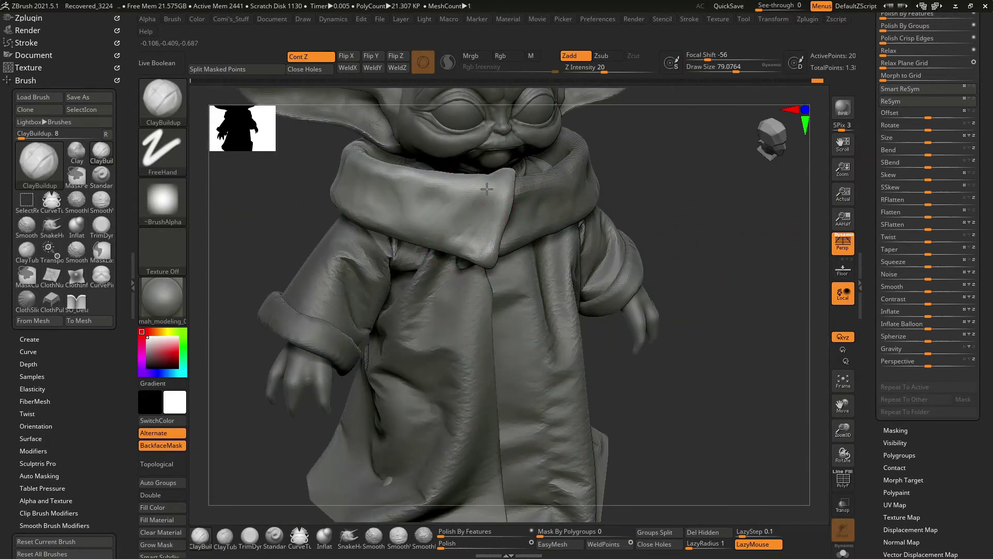
mouse_move(701, 245)
right_down()
mouse_move(431, 219)
mouse_move(656, 213)
mouse_move(610, 228)
mouse_move(381, 196)
right_up()
Adjust ClayBuildup's draw size (about 55, 114, then 43) while framing the character.
key(space)
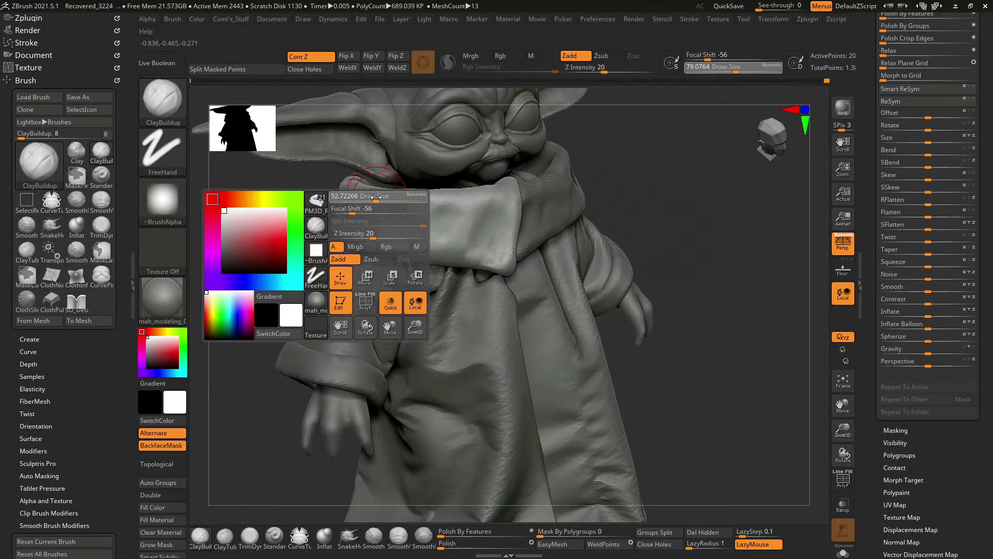
drag(376, 197, 362, 192)
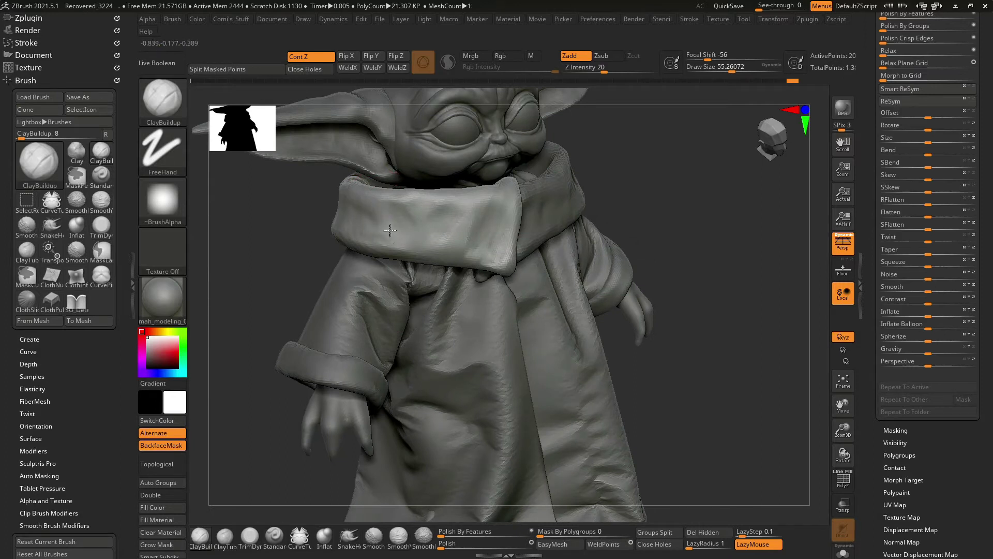
mouse_move(477, 277)
right_down()
mouse_move(565, 171)
mouse_move(329, 248)
mouse_move(498, 202)
mouse_move(465, 200)
mouse_move(540, 282)
right_up()
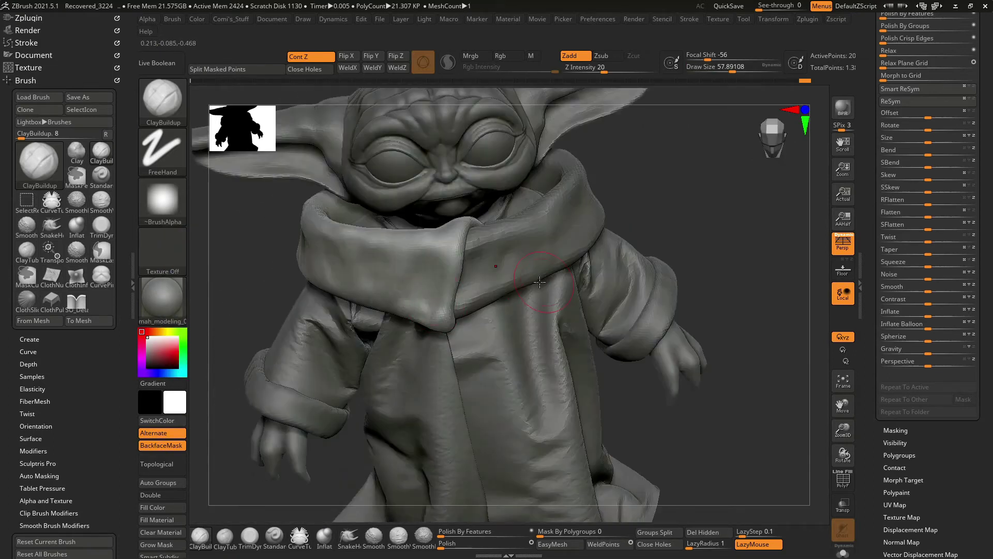
key(f)
mouse_move(676, 242)
right_down()
mouse_move(656, 250)
mouse_move(658, 266)
mouse_move(732, 248)
mouse_move(713, 207)
mouse_move(251, 228)
mouse_move(483, 243)
mouse_move(598, 233)
mouse_move(580, 222)
mouse_move(503, 219)
mouse_move(375, 179)
right_up()
key(space)
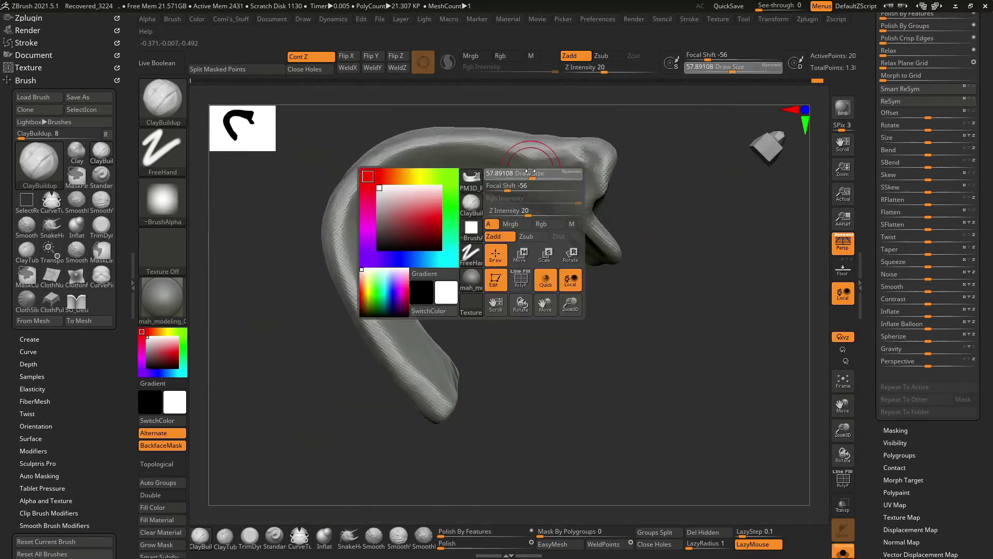
drag(365, 180, 375, 179)
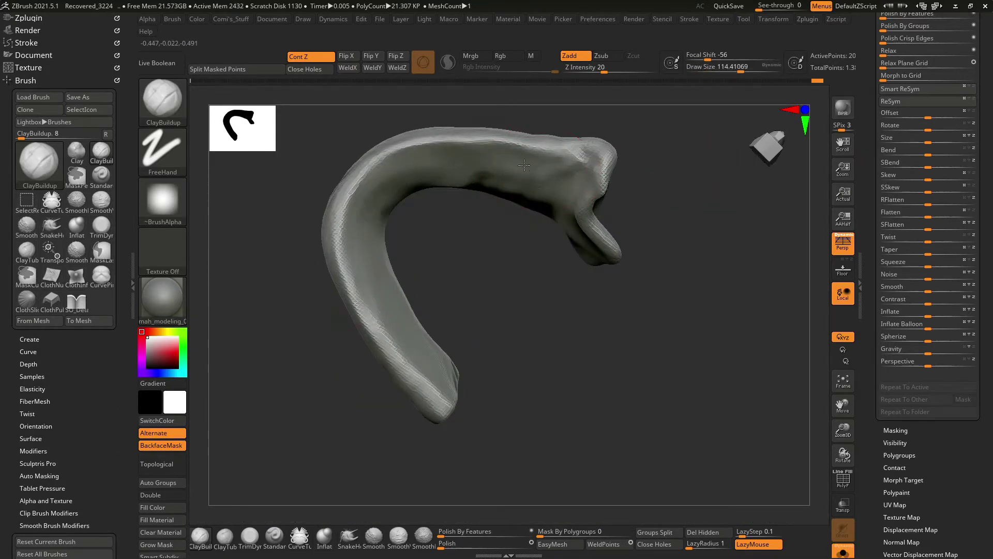
key(space)
drag(524, 164, 569, 155)
key(space)
mouse_move(558, 156)
right_down()
mouse_move(565, 297)
mouse_move(621, 217)
mouse_move(701, 177)
mouse_move(656, 264)
mouse_move(690, 193)
mouse_move(400, 249)
right_up()
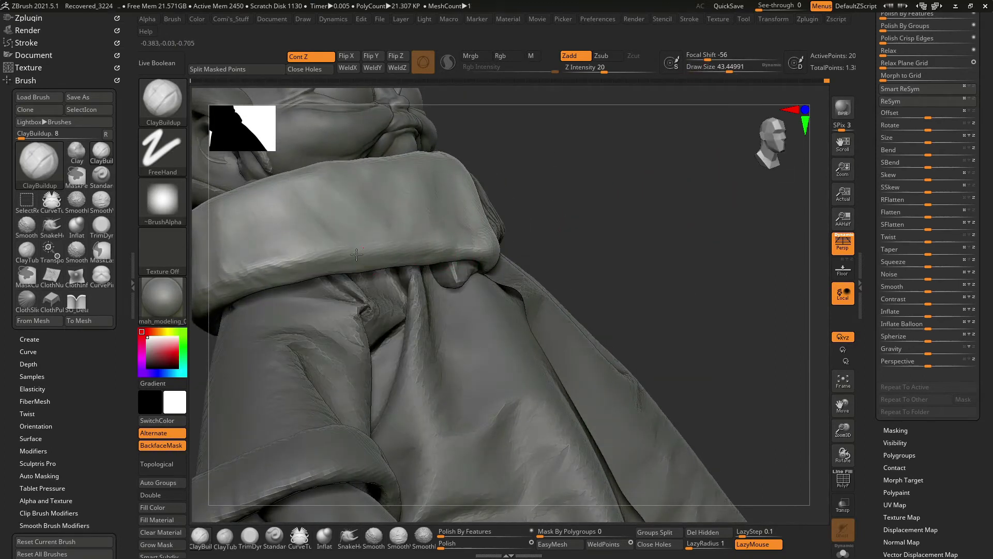
Orbit around the face and sleeve fold to review the cloth folds.
right_drag(357, 254, 424, 242)
right_drag(490, 247, 527, 220)
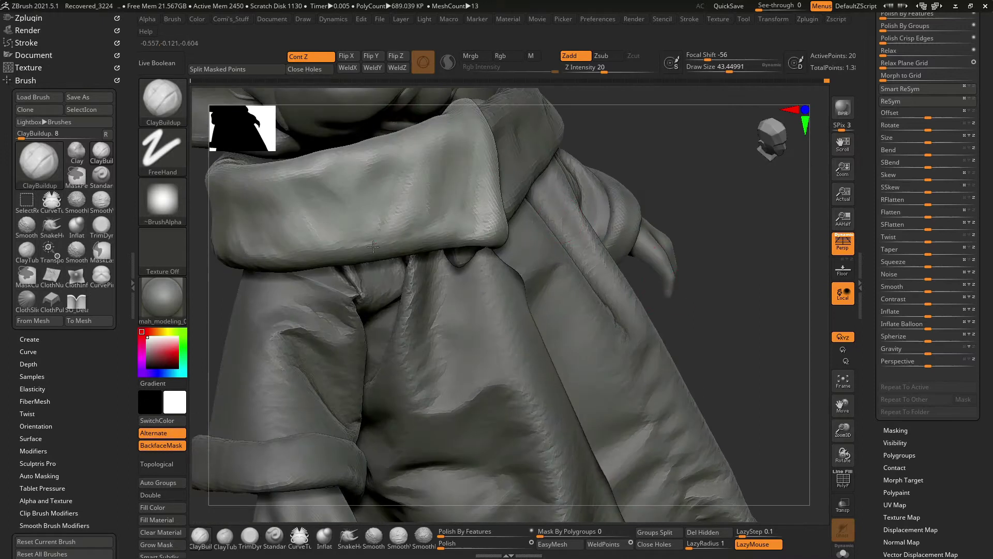
mouse_move(426, 221)
right_down()
mouse_move(393, 192)
mouse_move(372, 211)
right_up()
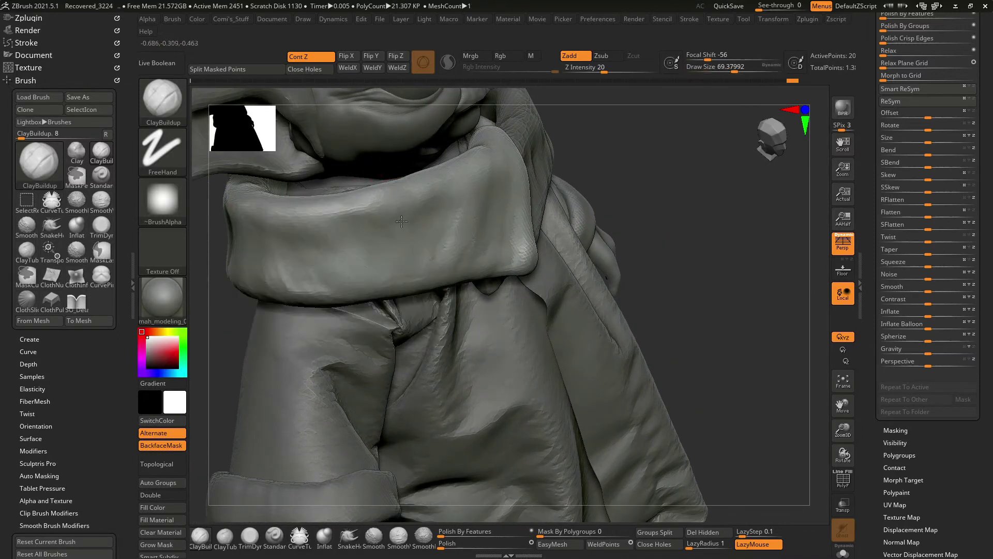
right_drag(407, 264, 430, 240)
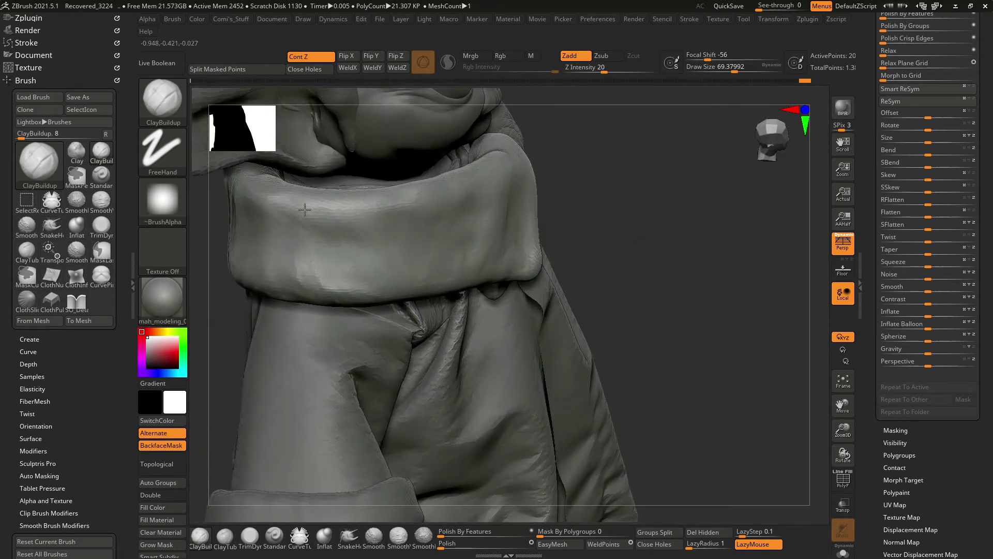
mouse_move(258, 191)
right_down()
mouse_move(302, 230)
mouse_move(308, 299)
right_up()
mouse_move(393, 223)
right_down()
mouse_move(275, 214)
mouse_move(421, 288)
mouse_move(674, 212)
mouse_move(636, 215)
right_up()
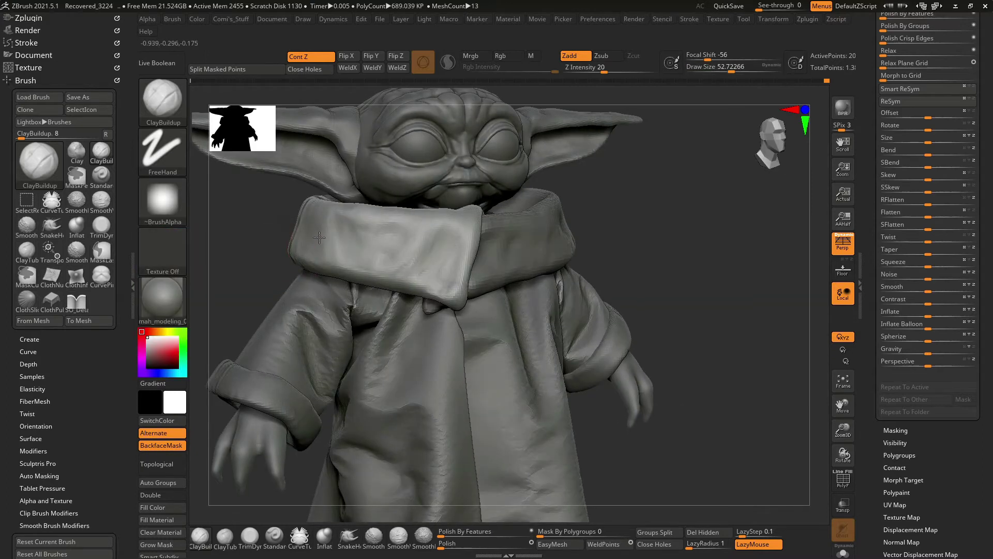
Set the brush to about 55, frame the model front-on and pick the collar Ring piece.
key(s)
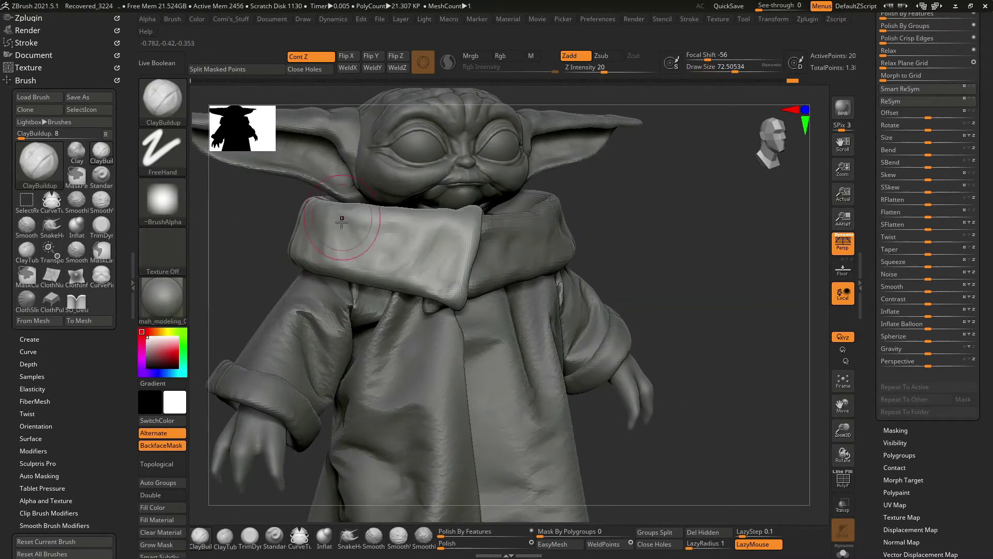
right_drag(367, 235, 381, 263)
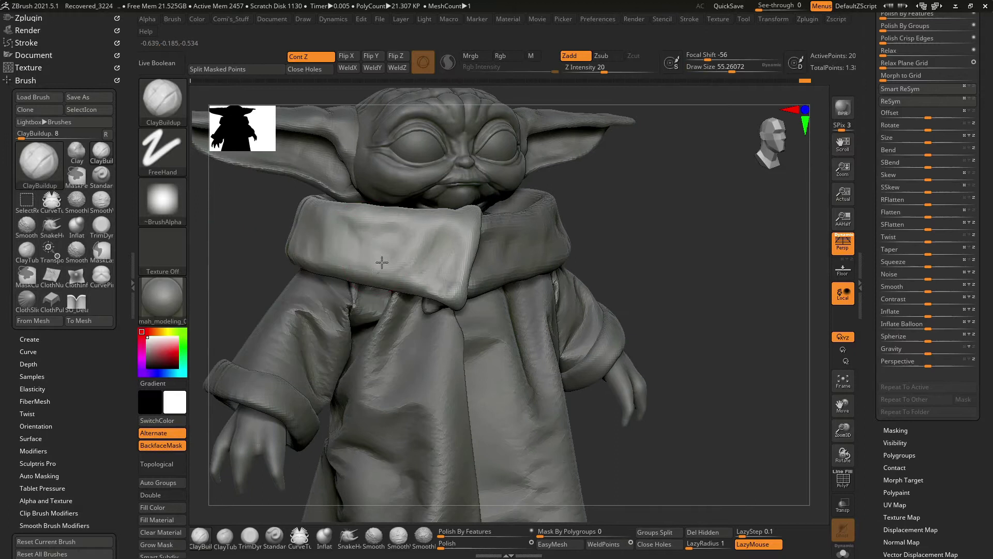
key(f)
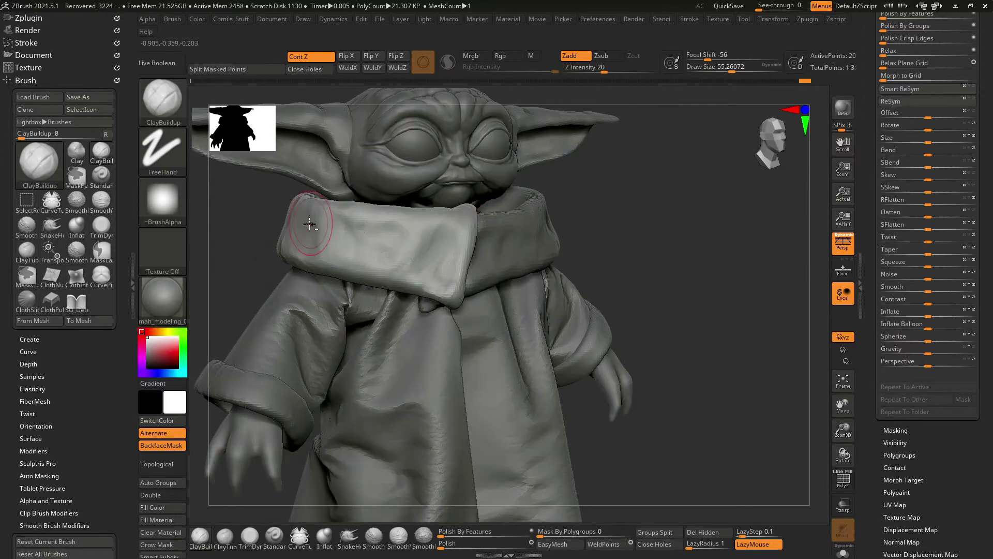
shift+drag(621, 259, 674, 249)
ctrl+right_drag(560, 215, 450, 250)
right_click(444, 254)
alt+click(411, 249)
Compare baby yoda cloth2 with PolyF on, then settle on the Ring3D1 collar piece.
mouse_move(569, 234)
ctrl+right_down()
mouse_move(496, 289)
mouse_move(472, 336)
mouse_move(729, 224)
mouse_move(803, 326)
mouse_move(773, 274)
mouse_move(713, 381)
mouse_move(744, 372)
mouse_move(780, 414)
mouse_move(785, 321)
ctrl+right_up()
alt+click(500, 353)
key(shift+f)
key(shift+f)
mouse_move(759, 367)
ctrl+right_down()
mouse_move(709, 362)
mouse_move(712, 261)
mouse_move(584, 284)
mouse_move(573, 262)
ctrl+right_up()
mouse_move(696, 229)
right_down()
mouse_move(557, 236)
mouse_move(715, 214)
mouse_move(658, 250)
mouse_move(738, 275)
mouse_move(694, 295)
mouse_move(665, 255)
mouse_move(635, 296)
right_up()
key(space)
alt+click(667, 236)
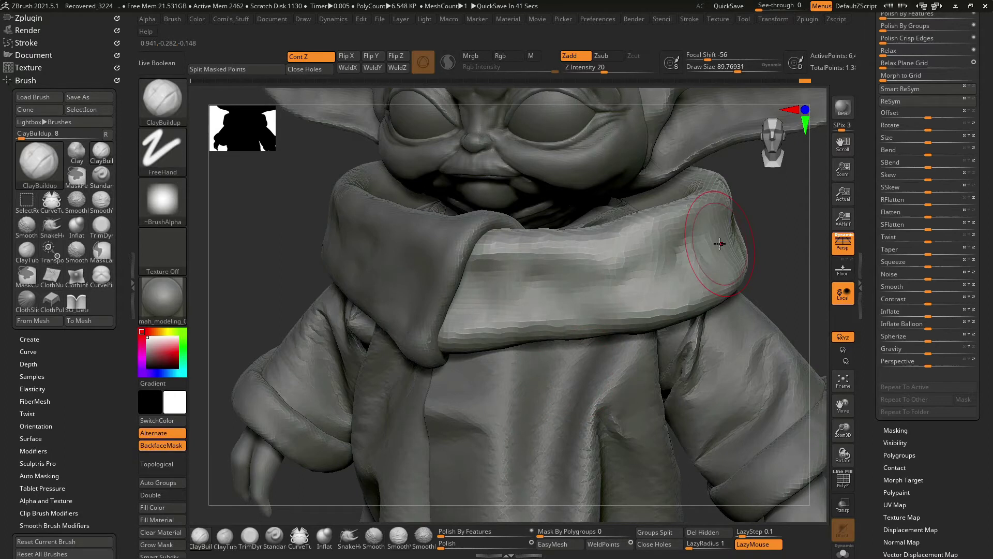
alt+right_drag(720, 243, 750, 324)
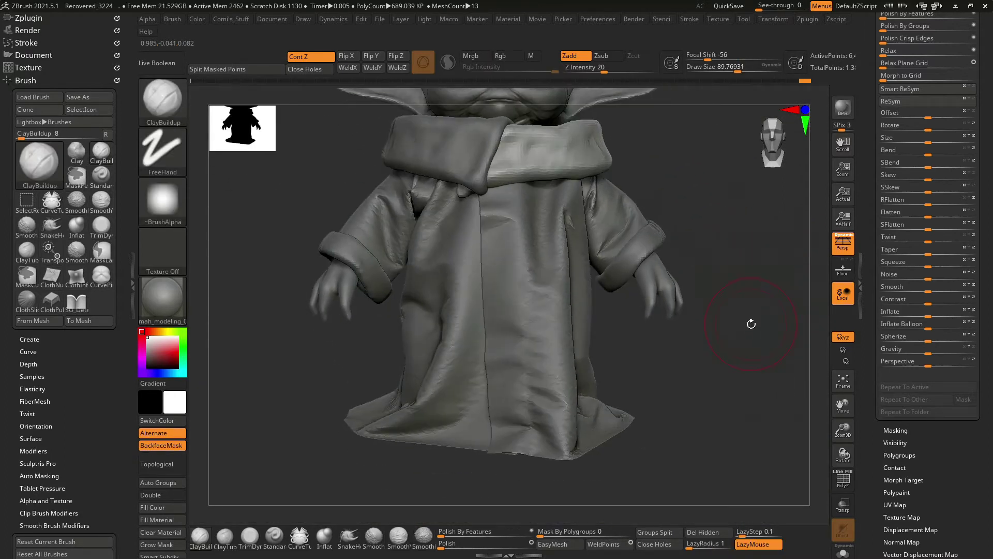
Select the baby yoda cloth2 piece and load the ThickSkinClay brush.
drag(744, 354, 696, 340)
key(Down)
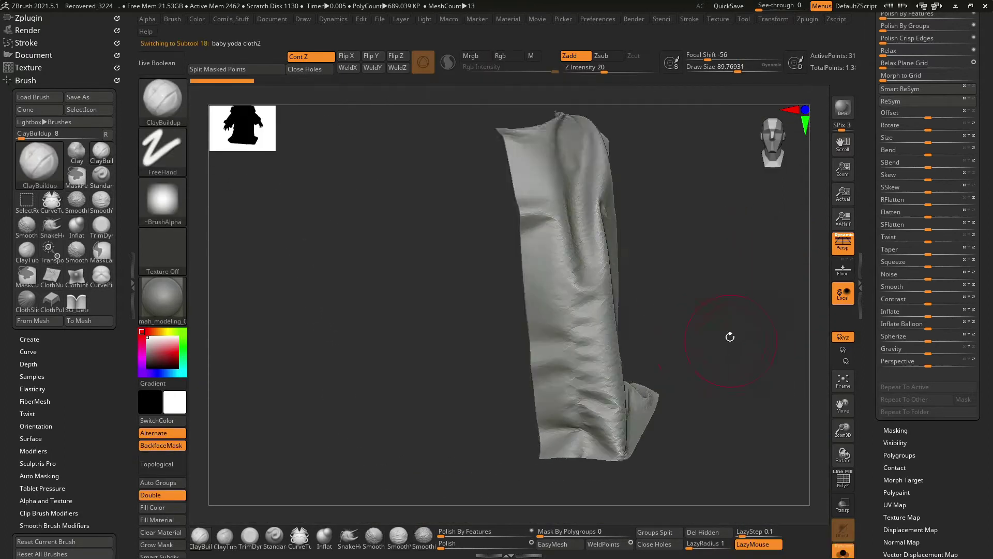
drag(739, 296, 724, 268)
key(b)
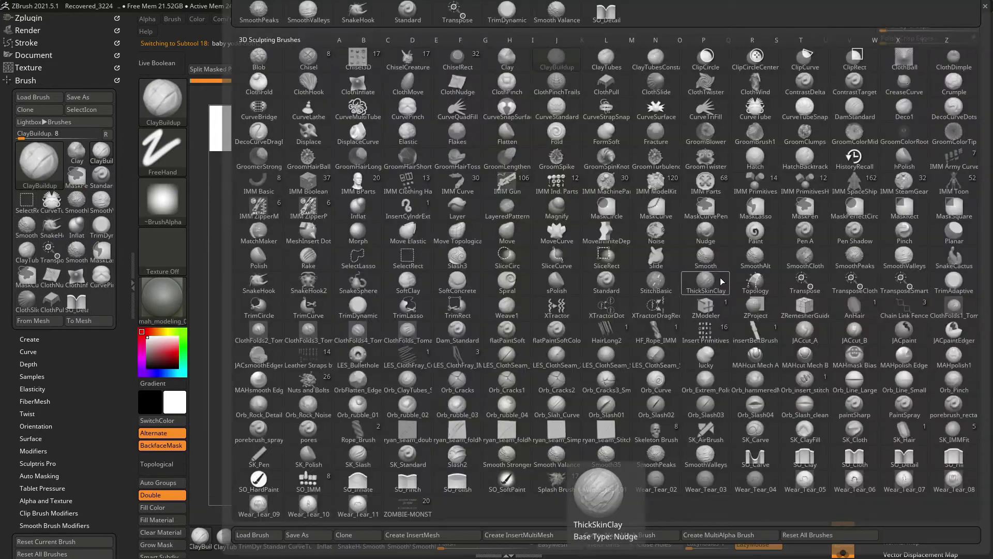
click(723, 282)
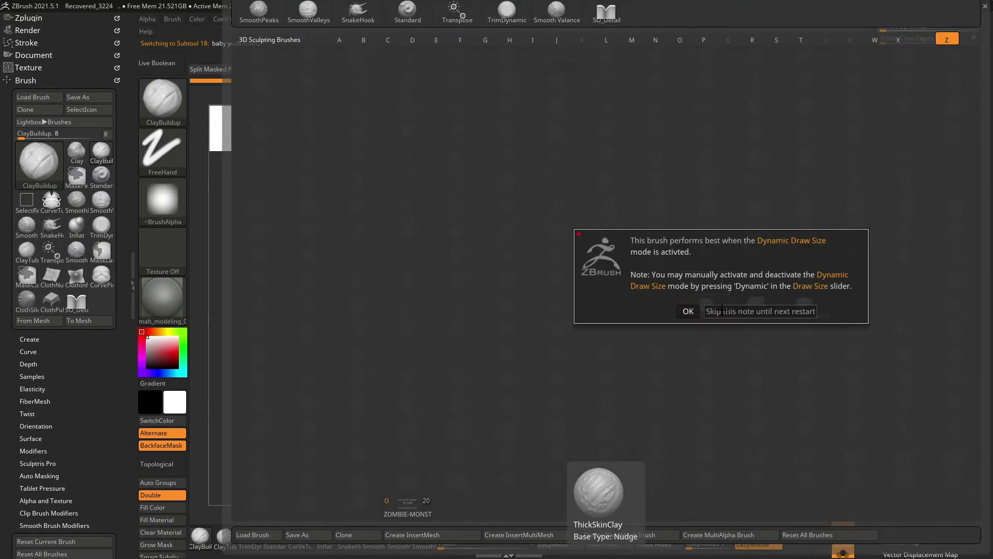
click(697, 312)
drag(638, 328, 713, 331)
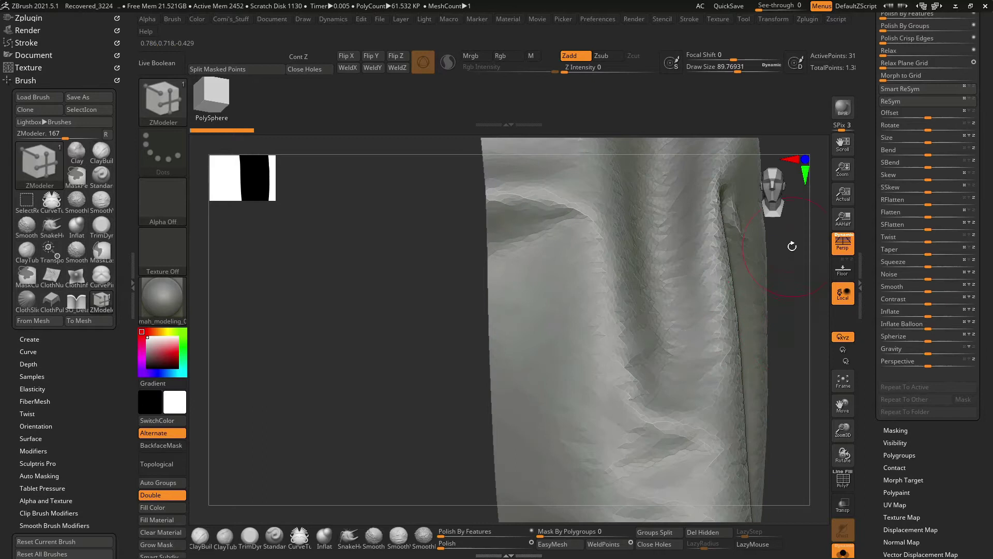
drag(791, 292, 421, 288)
Turn on the PolyF wireframe and browse the point actions and P brushes without changing brush.
key(shift+f)
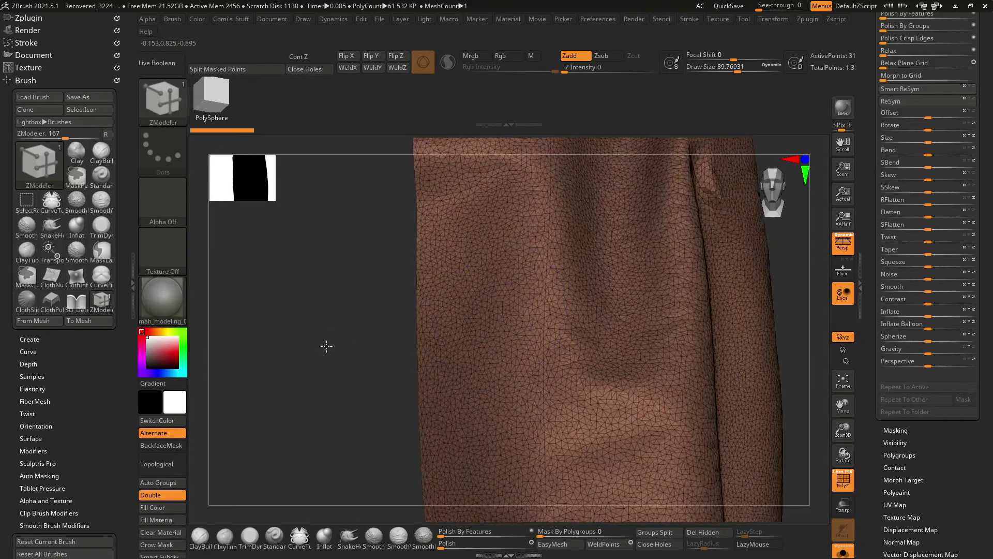
drag(326, 346, 335, 299)
key(space)
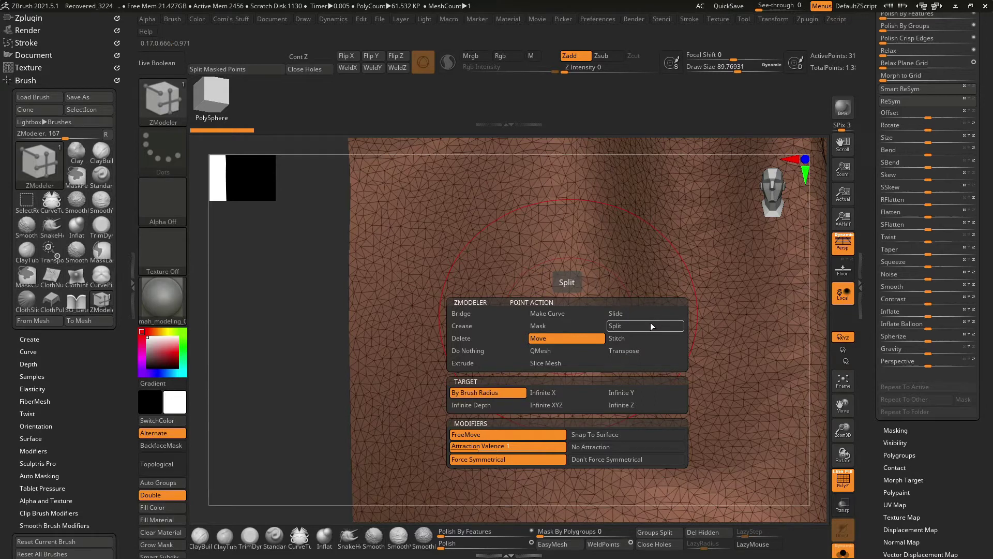
key(space)
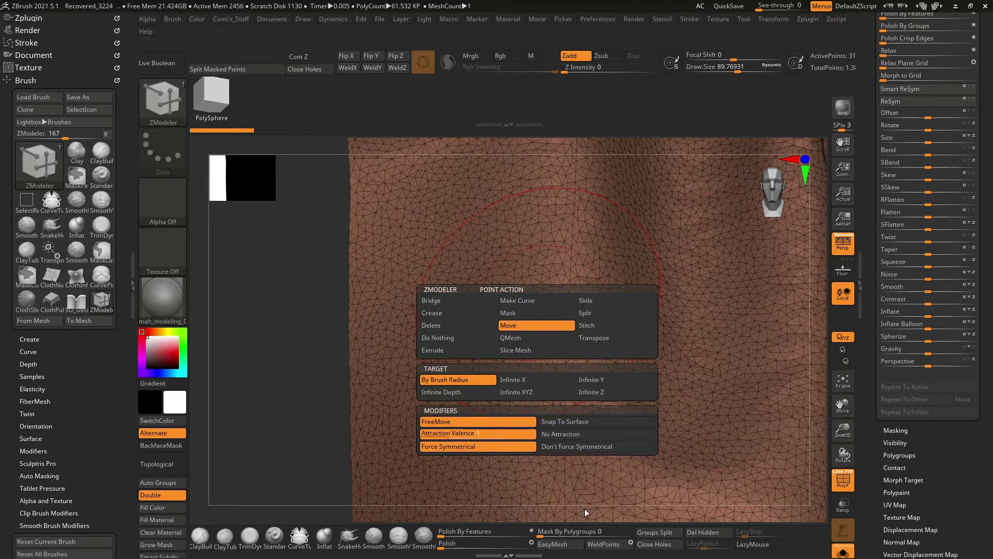
key(b)
key(p)
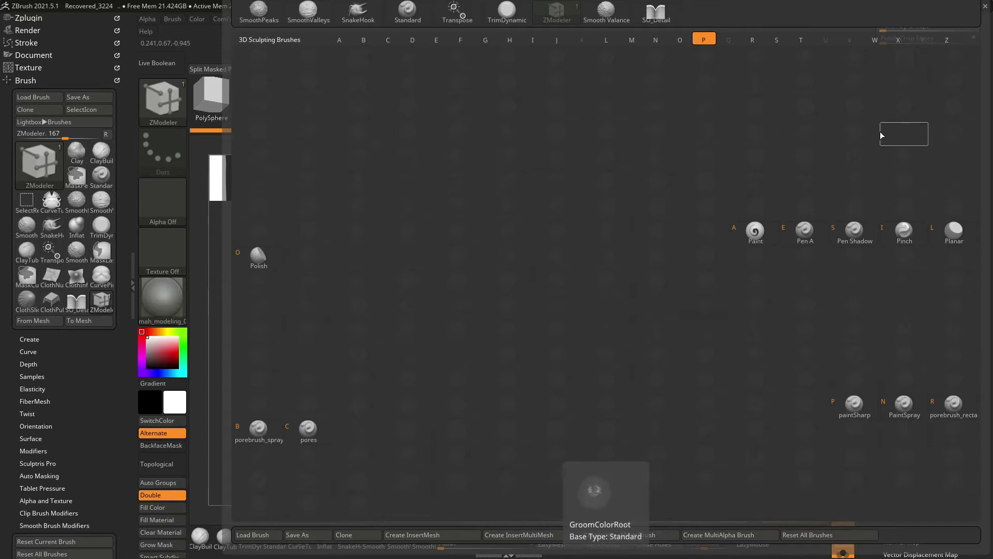
key(Escape)
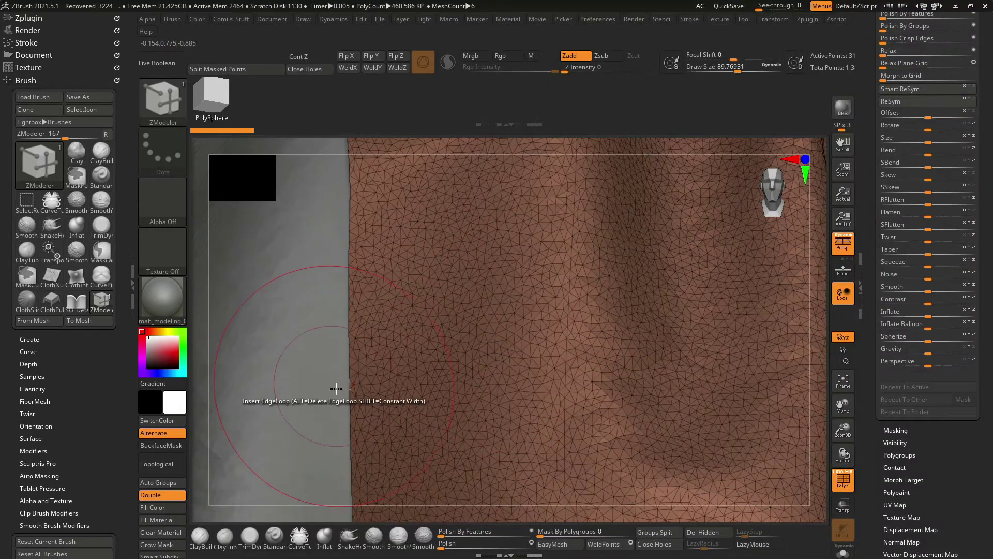
Make baby yoda cloth3_1 the active subtool and frame the cloth close up.
drag(827, 250, 782, 193)
key(b)
key(c)
key(b)
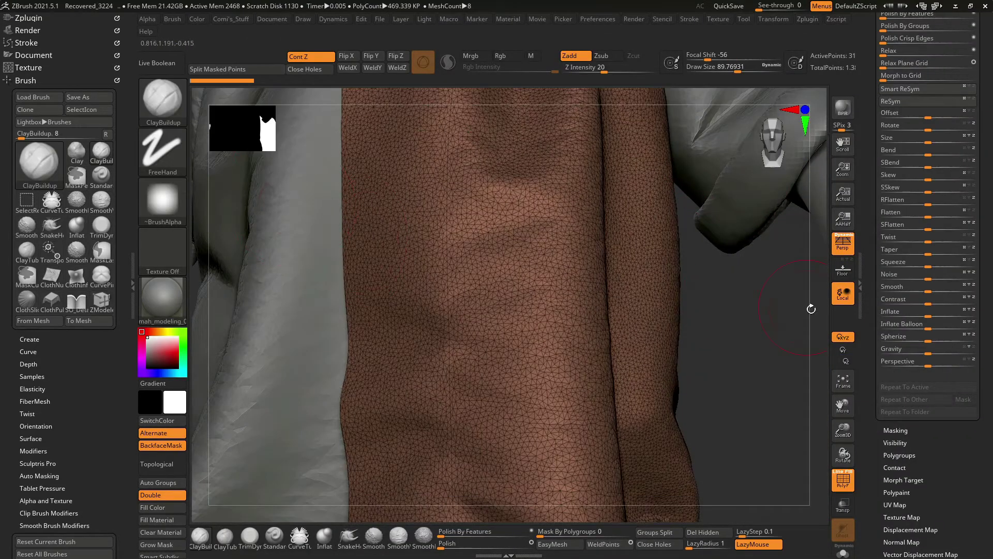
mouse_move(755, 348)
mouse_down()
mouse_move(729, 282)
mouse_move(757, 335)
mouse_up()
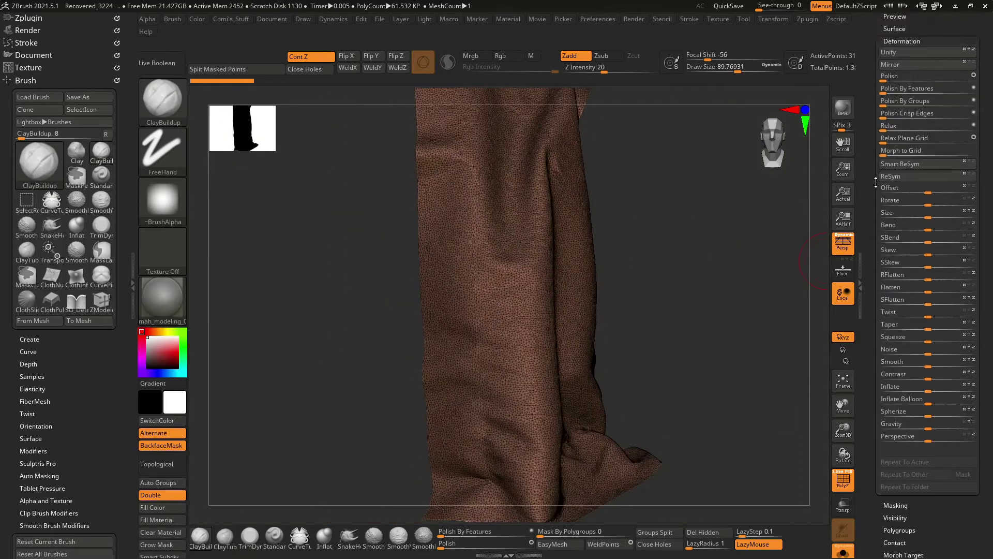
scroll(890, 408, up, 10)
click(936, 212)
mouse_move(734, 289)
mouse_down()
mouse_move(699, 233)
mouse_move(714, 275)
mouse_move(343, 354)
mouse_move(344, 362)
mouse_move(329, 328)
mouse_move(550, 197)
mouse_move(579, 137)
mouse_move(540, 135)
mouse_move(516, 159)
mouse_move(598, 274)
mouse_up()
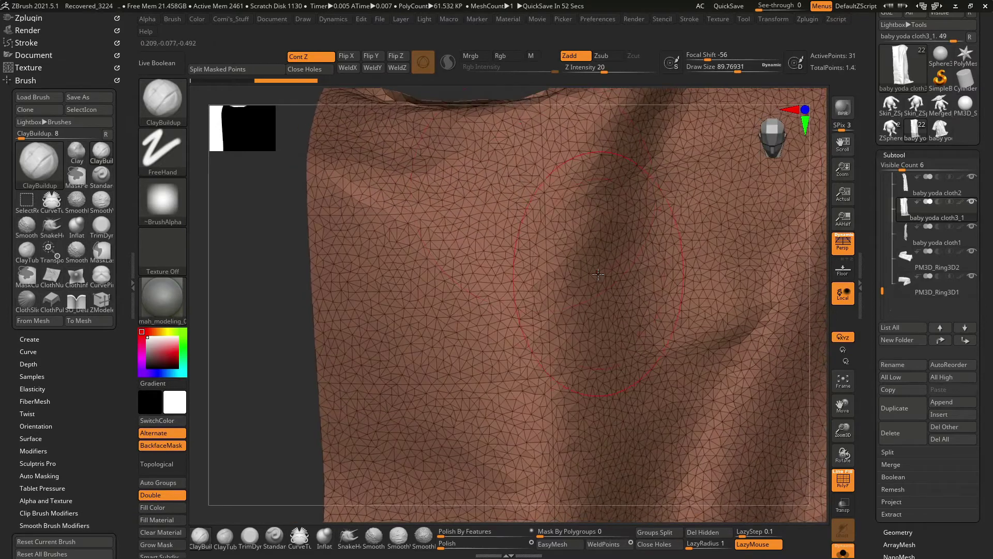
Reframe the cloth panel and bring up the Ctrl+Shift clip, slice and trim brush picker.
key(w)
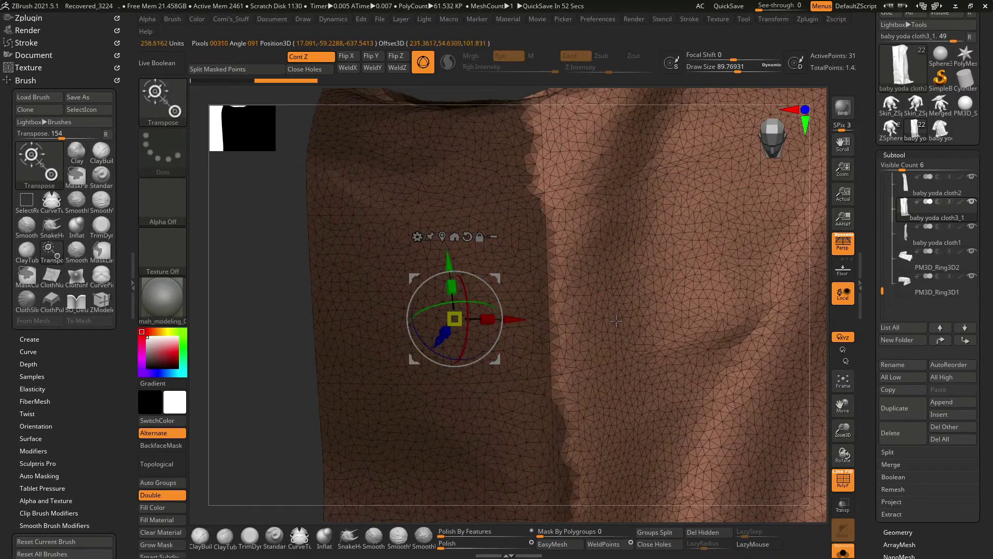
mouse_move(617, 318)
mouse_down()
mouse_move(772, 187)
mouse_move(751, 249)
mouse_move(774, 255)
mouse_move(476, 246)
mouse_up()
key(b)
key(c)
key(b)
key(b)
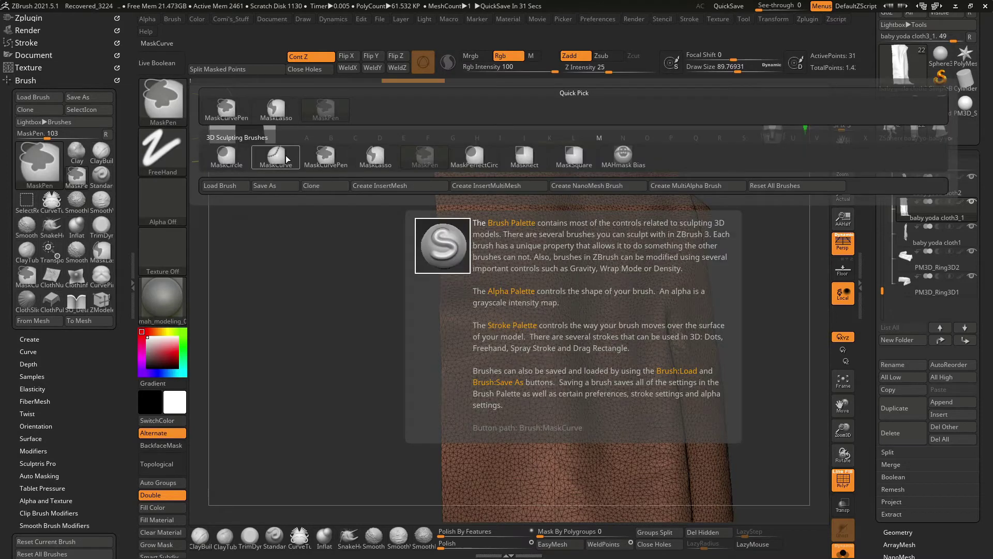
click(285, 155)
drag(523, 113, 537, 106)
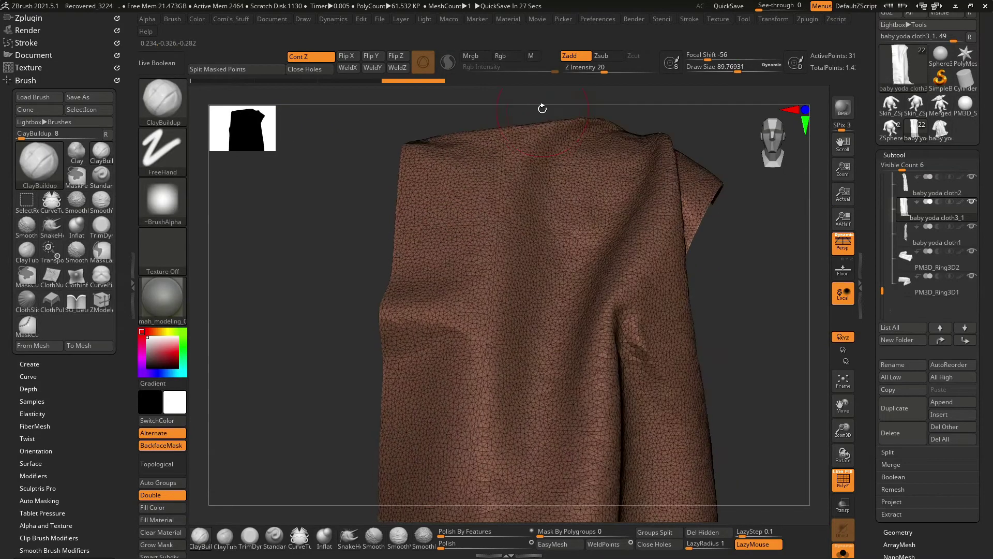
key(ctrl+shift+b)
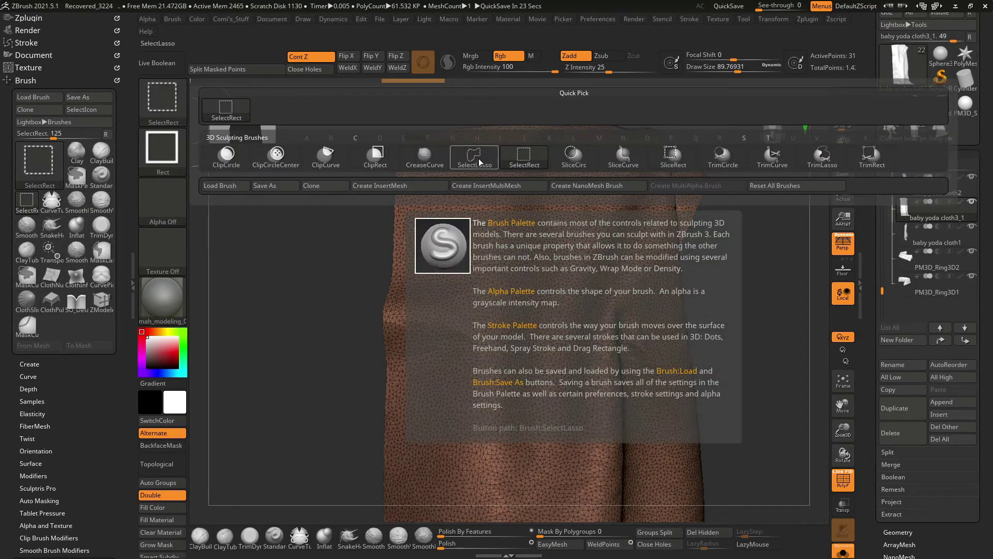
Try a first SliceCurve vertical cut across the cloth panel and inspect it.
click(625, 162)
mouse_move(730, 215)
mouse_down()
mouse_move(710, 211)
mouse_move(703, 193)
mouse_up()
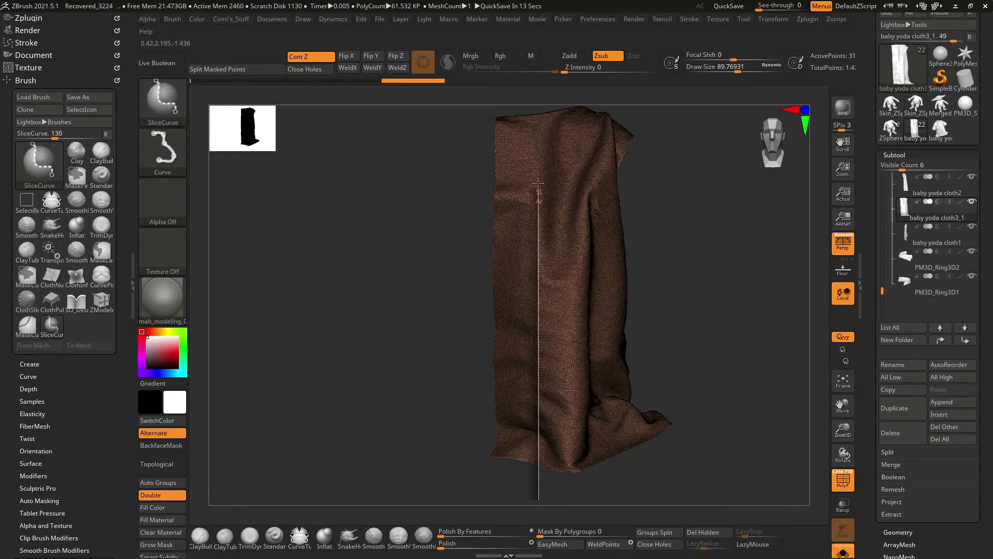
ctrl+shift+drag(537, 98, 538, 104)
mouse_move(703, 246)
alt+mouse_down()
mouse_move(740, 335)
mouse_move(749, 277)
mouse_move(710, 316)
alt+mouse_up()
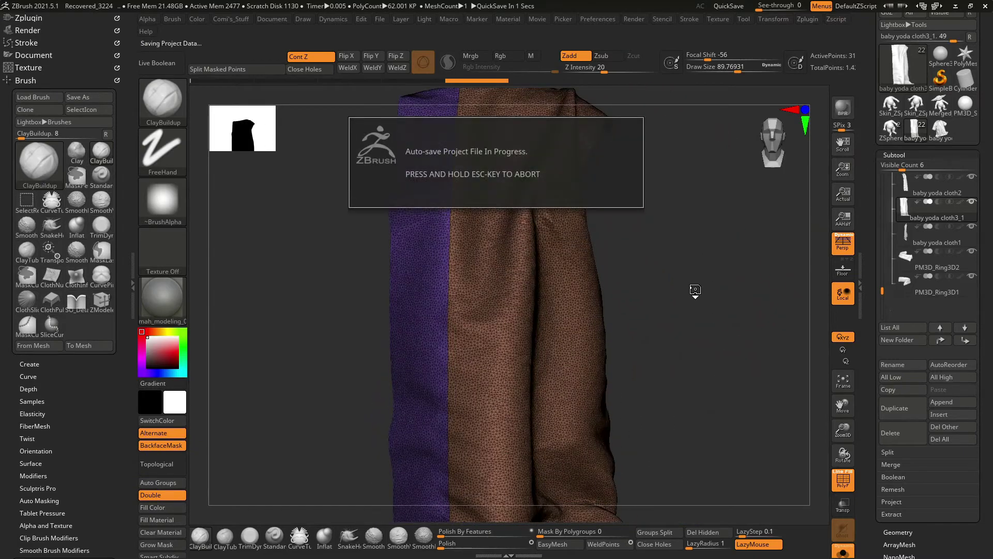
mouse_move(692, 272)
mouse_down()
mouse_move(773, 319)
mouse_move(734, 255)
mouse_move(745, 162)
mouse_move(683, 277)
mouse_move(844, 211)
mouse_move(701, 297)
mouse_move(716, 248)
mouse_up()
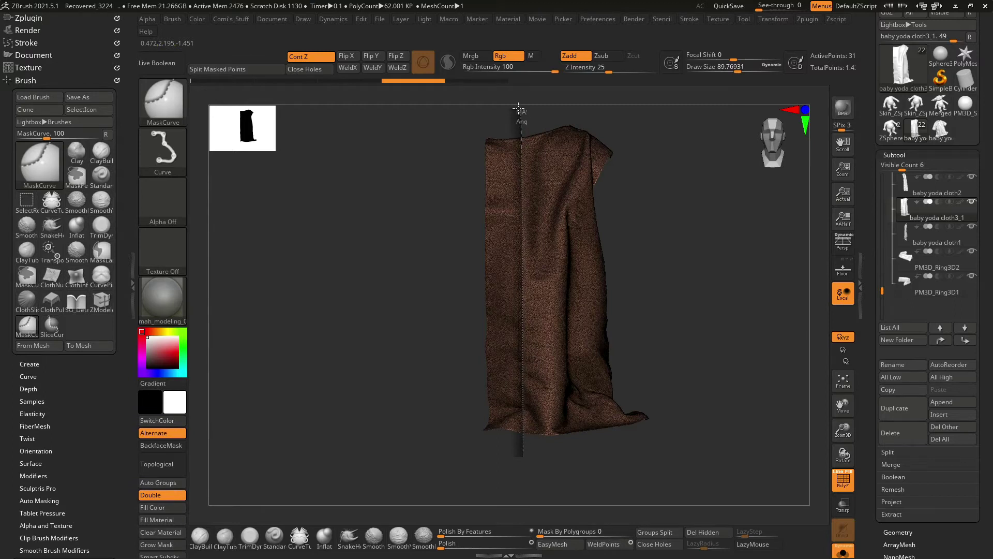
Slice the cloth along a vertical line near its left edge and hide the left portion.
ctrl+drag(515, 105, 515, 103)
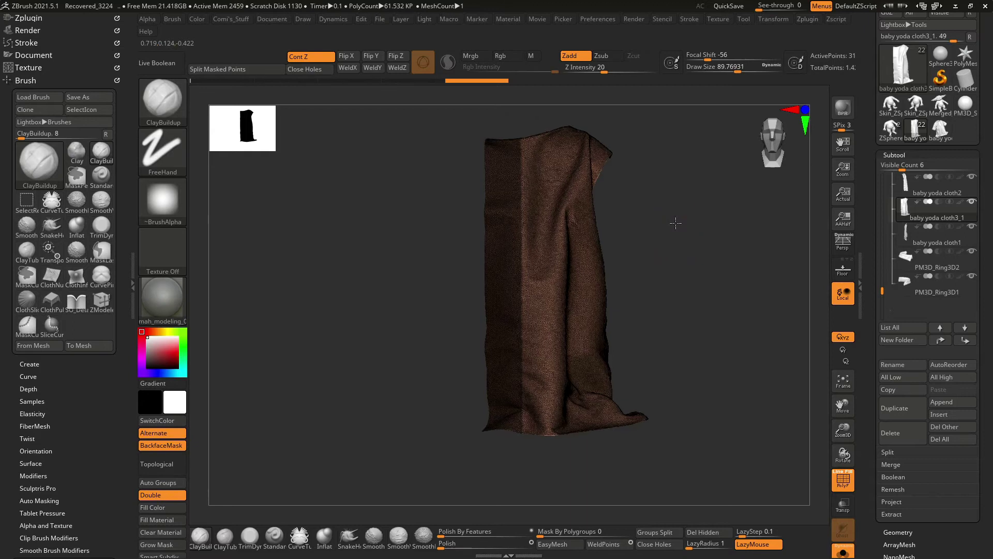
ctrl+right_drag(675, 222, 699, 262)
ctrl+click(724, 284)
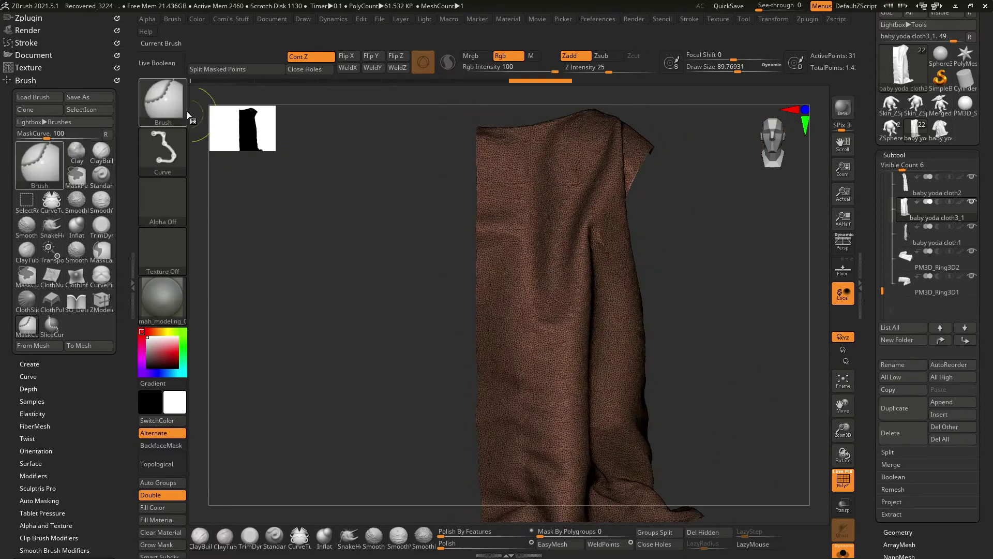
ctrl+shift+drag(743, 326, 520, 494)
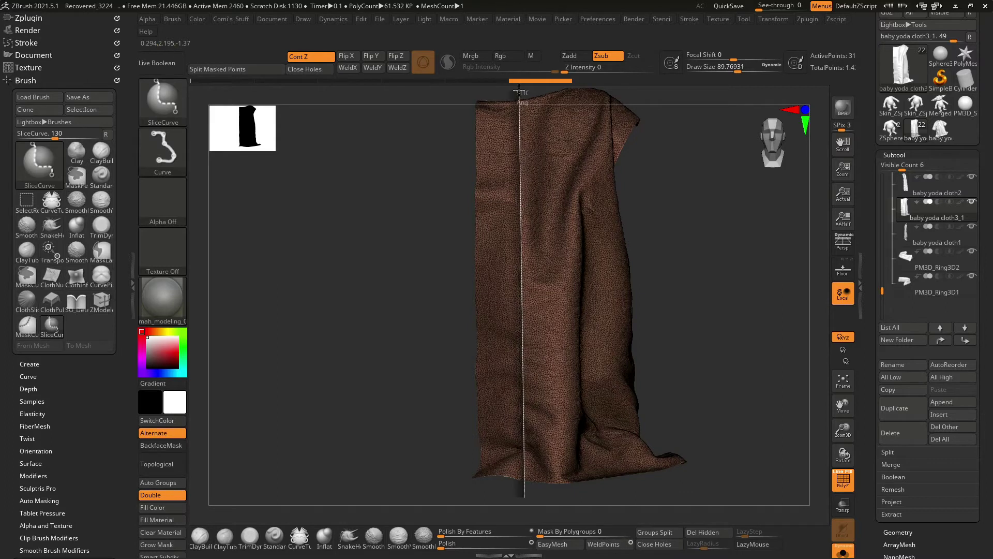
ctrl+shift+drag(519, 92, 518, 91)
ctrl+shift+click(596, 318)
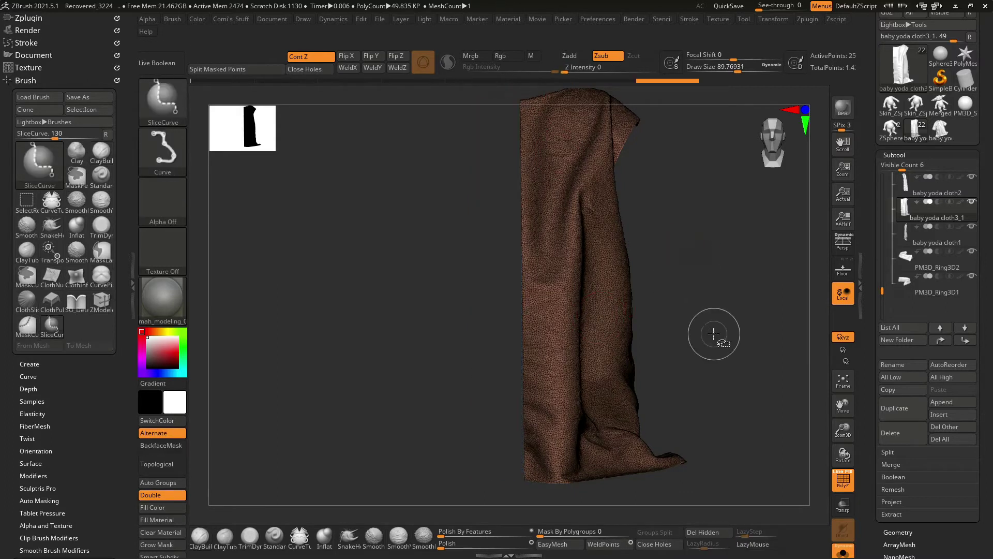
Inspect the sliced strip from other angles, then show the whole cloth again.
key(b)
key(c)
key(b)
drag(713, 334, 720, 315)
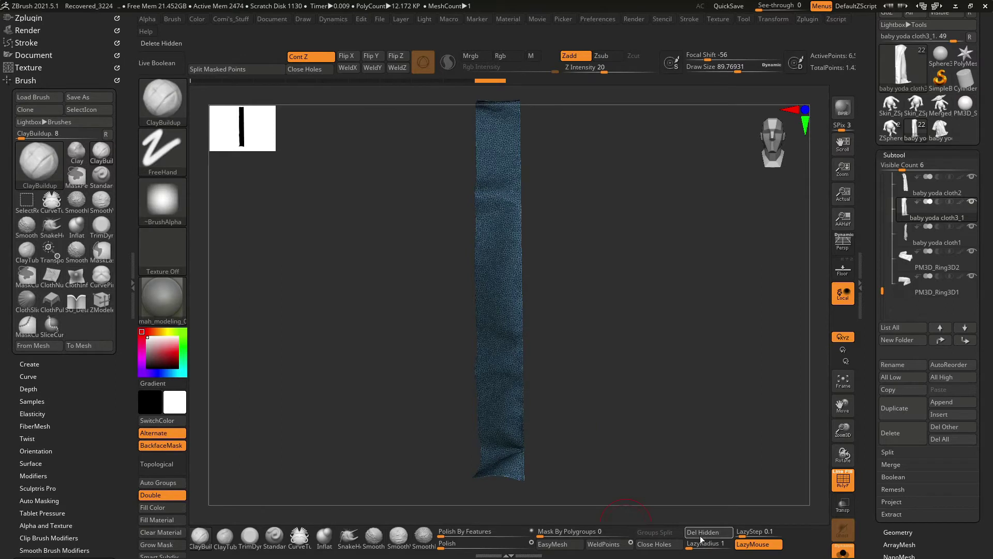
mouse_move(705, 516)
mouse_down()
mouse_move(656, 450)
mouse_move(661, 286)
mouse_move(683, 348)
mouse_move(705, 268)
mouse_move(694, 259)
mouse_move(689, 270)
mouse_move(747, 270)
mouse_move(738, 248)
mouse_move(720, 246)
mouse_up()
ctrl+shift+click(706, 256)
key(ctrl)
ctrl+shift+drag(569, 497, 547, 193)
ctrl+shift+click(545, 206)
Slice a thin strip off the cloth's left side with SliceCurve, keeping only the purple strip visible.
click(182, 112)
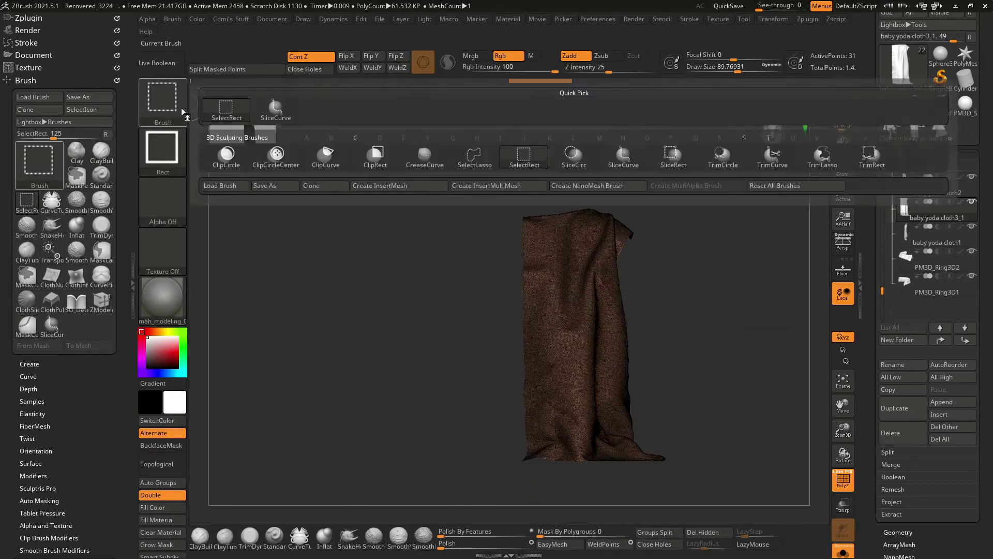
key(b)
click(623, 156)
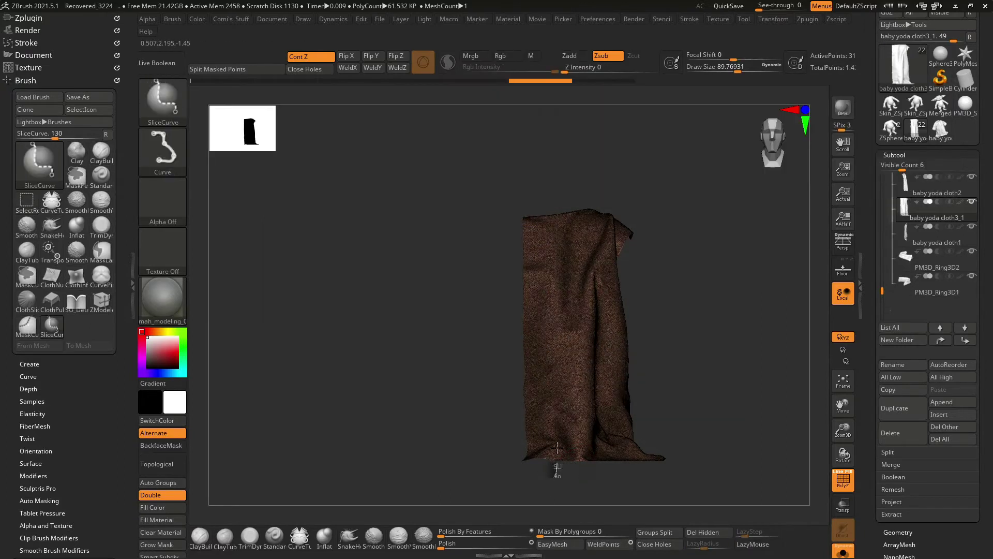
ctrl+shift+drag(551, 182, 551, 182)
mouse_move(721, 228)
alt+mouse_down()
mouse_move(754, 295)
mouse_move(727, 295)
mouse_move(545, 205)
alt+mouse_up()
key(ctrl+shift+b)
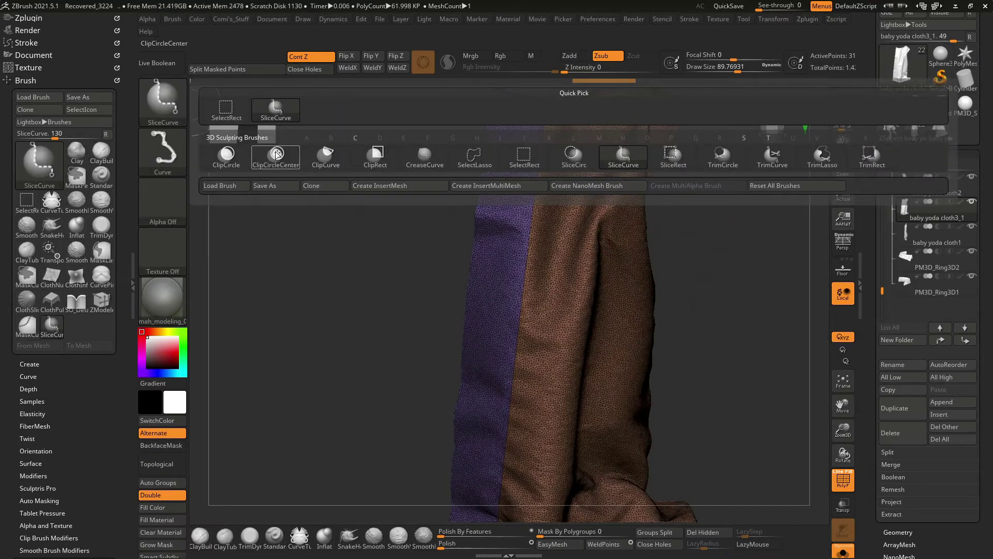
click(243, 125)
Turn Solo off to show all subtools and zoom onto the purple strip on the robe.
ctrl+shift+click(505, 310)
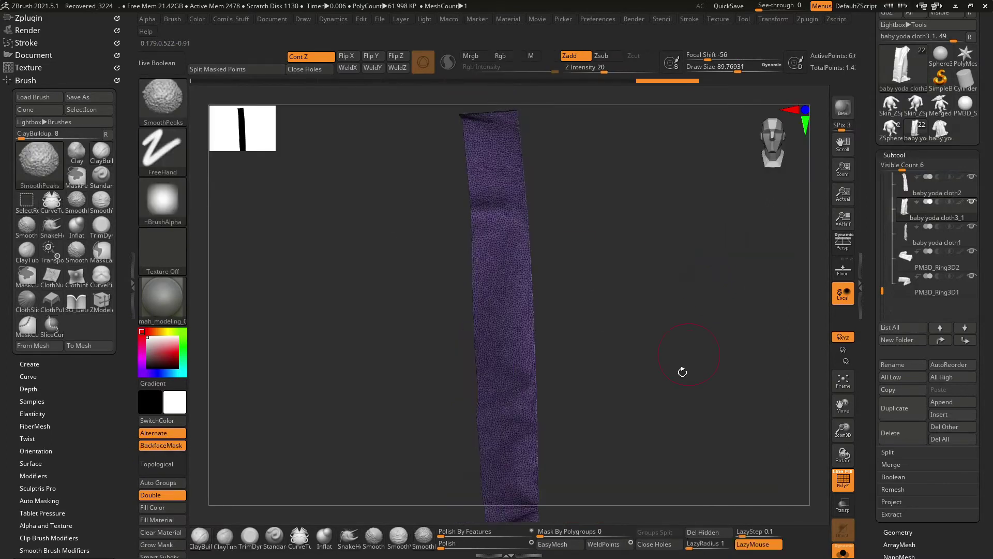
ctrl+shift+click(710, 356)
mouse_move(729, 420)
mouse_down()
mouse_move(729, 348)
mouse_move(715, 371)
mouse_up()
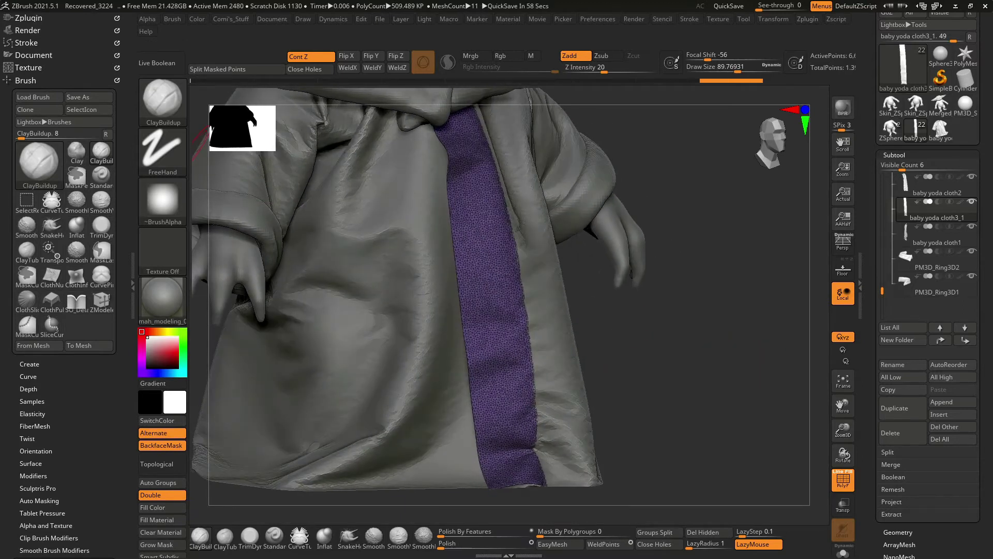
mouse_move(710, 305)
mouse_down()
mouse_move(755, 374)
mouse_move(729, 270)
mouse_up()
ZRemesh the strip under Tool > Geometry with Adapt turned off.
click(893, 155)
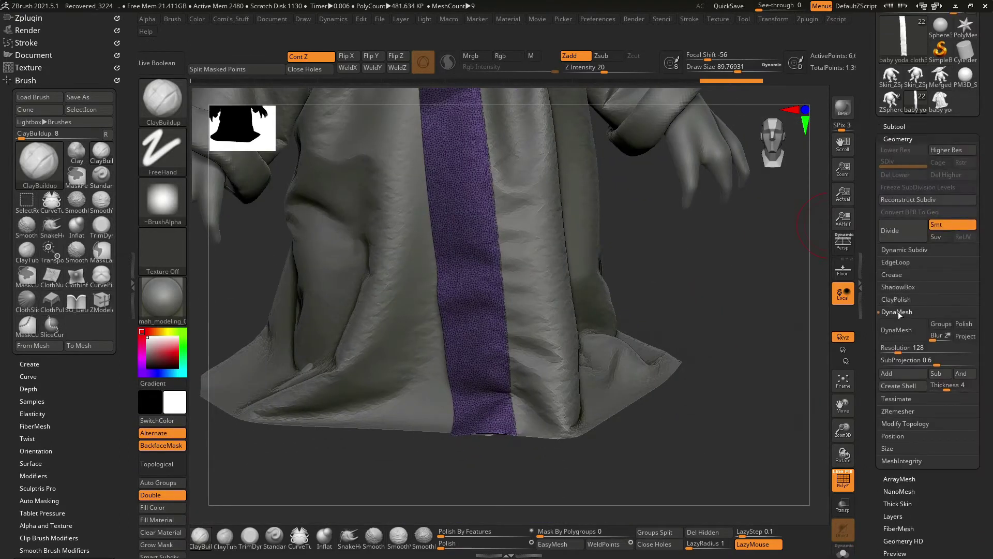
click(901, 337)
click(964, 424)
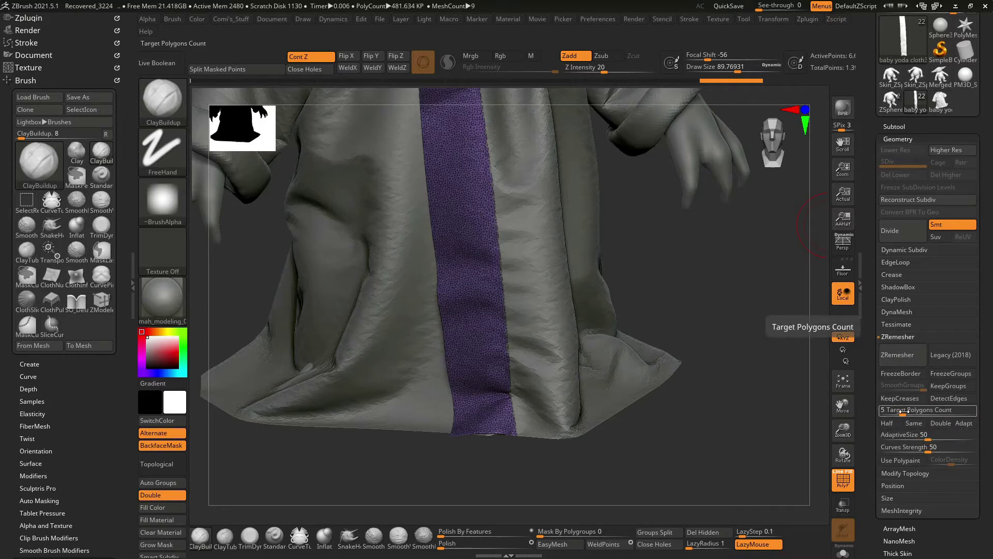
click(899, 356)
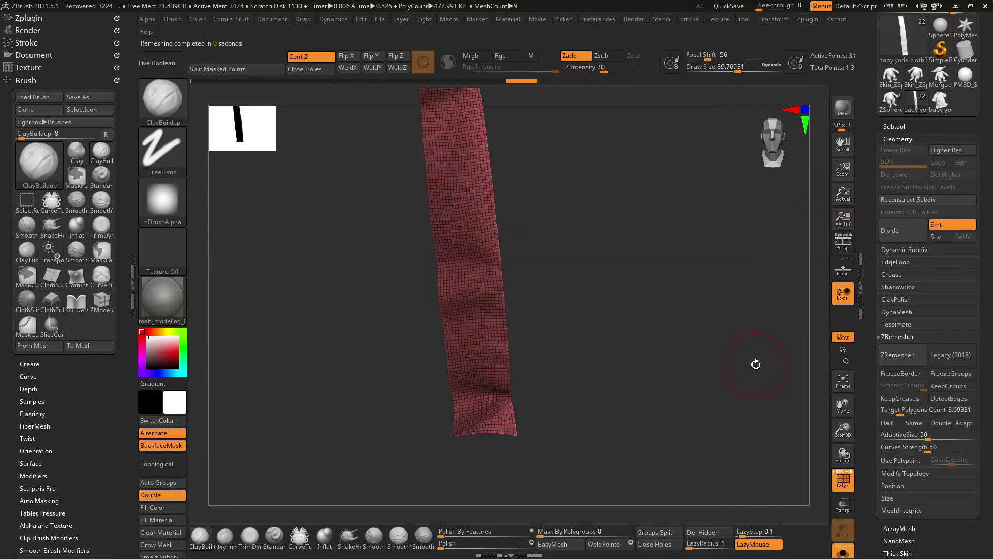
drag(738, 382, 748, 346)
key(space)
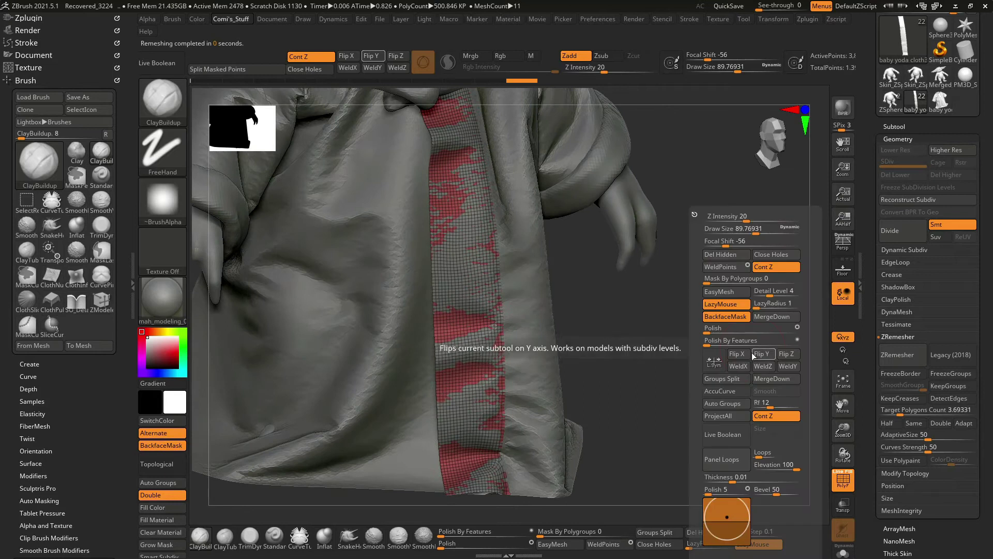
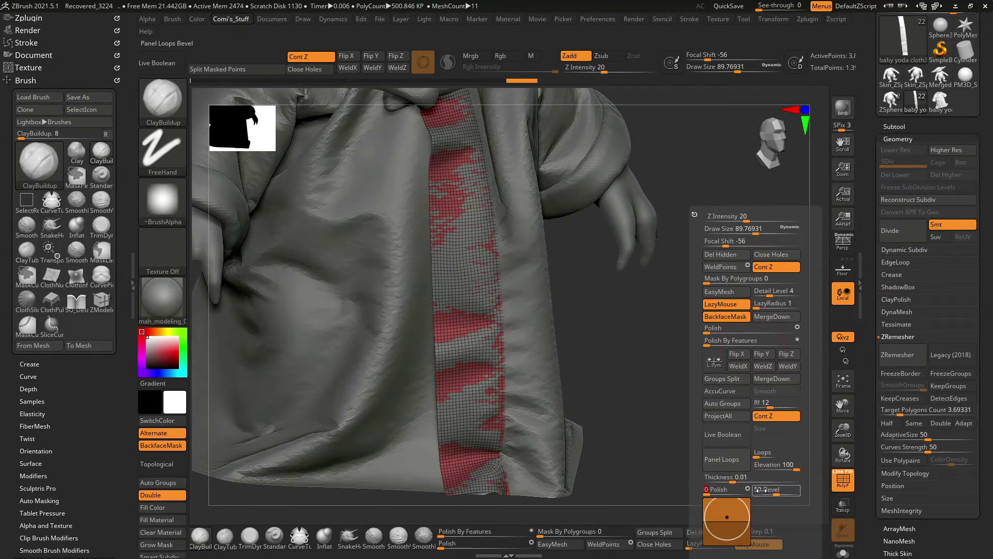
Apply Panel Loops to the masked front-opening strip, then undo to adjust the bevel value.
click(722, 459)
mouse_move(685, 431)
mouse_down()
mouse_move(707, 339)
mouse_move(726, 330)
mouse_up()
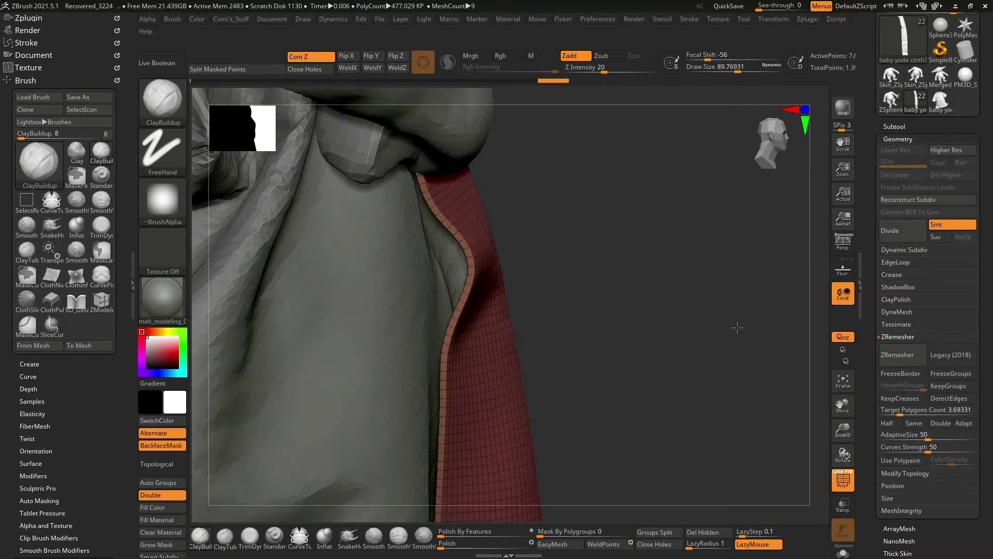
key(ctrl+z)
key(space)
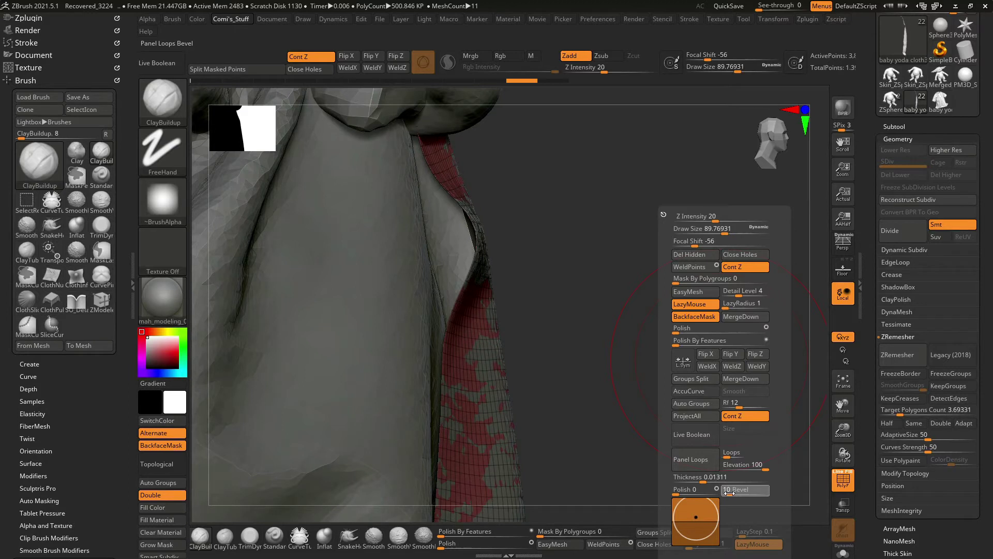
key(Return)
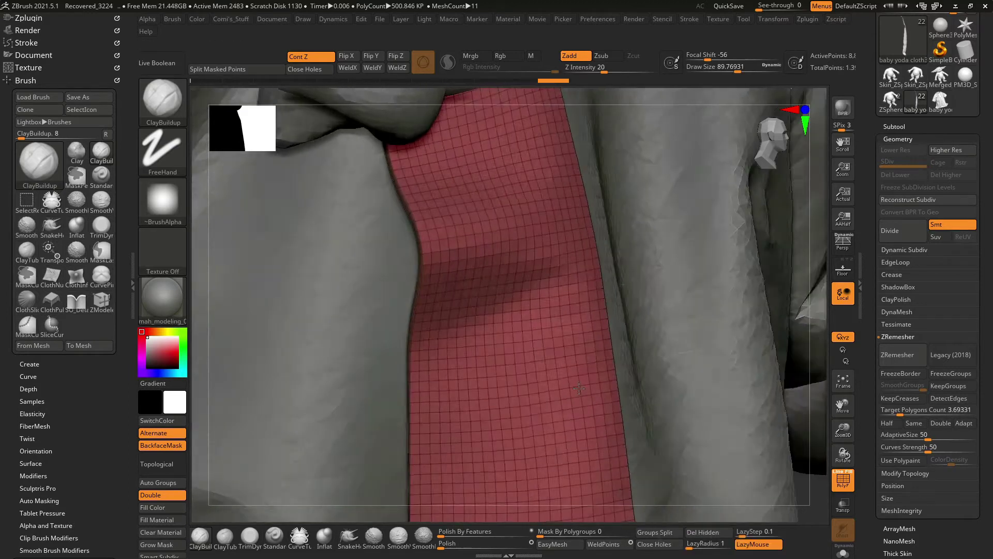
key(space)
key(Return)
Rebuild the strip as a beveled panel and view it front-on with the clothing shown.
mouse_move(672, 331)
mouse_down()
mouse_move(693, 269)
mouse_move(693, 225)
mouse_move(741, 306)
mouse_up()
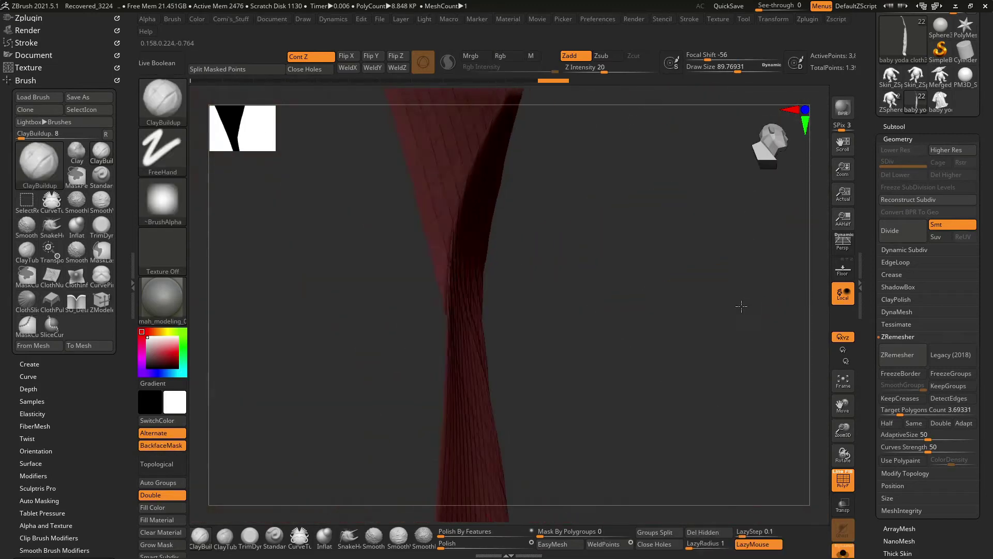
key(space)
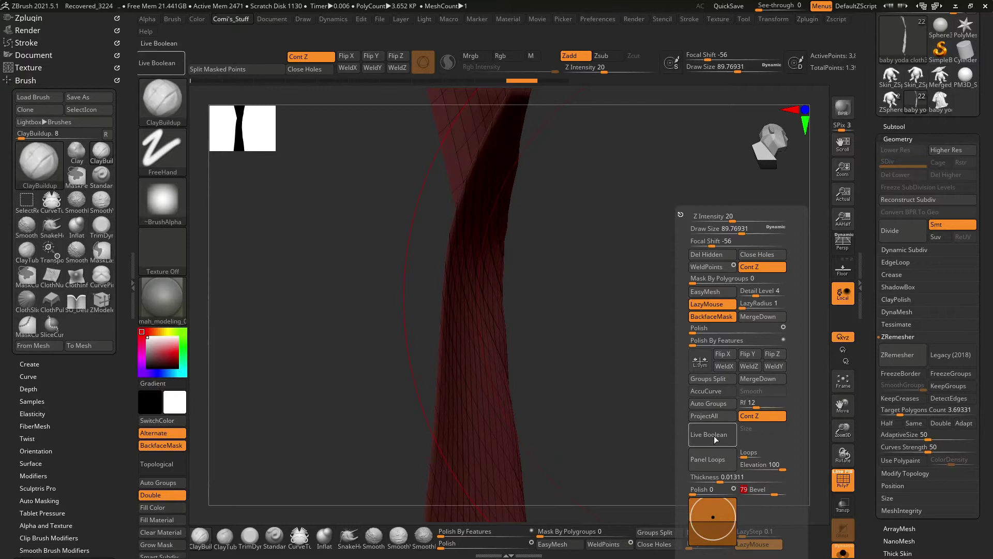
click(717, 458)
mouse_move(719, 458)
shift+mouse_down()
mouse_move(737, 351)
mouse_move(757, 394)
shift+mouse_up()
key(ctrl+shift+s)
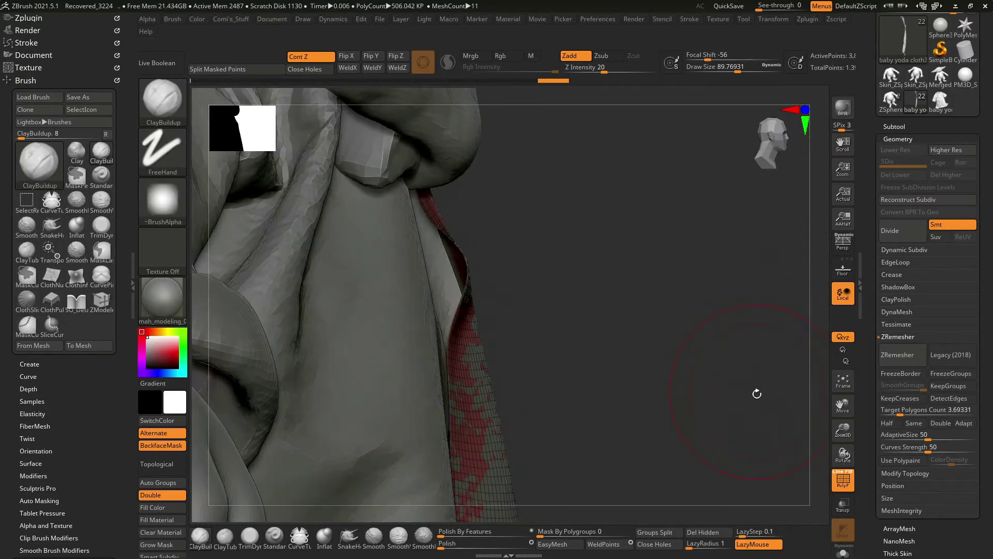
Reapply the panel loop with a thicker setting and check it from new angles.
key(space)
mouse_move(649, 342)
mouse_down()
mouse_move(705, 299)
mouse_move(764, 206)
mouse_up()
key(space)
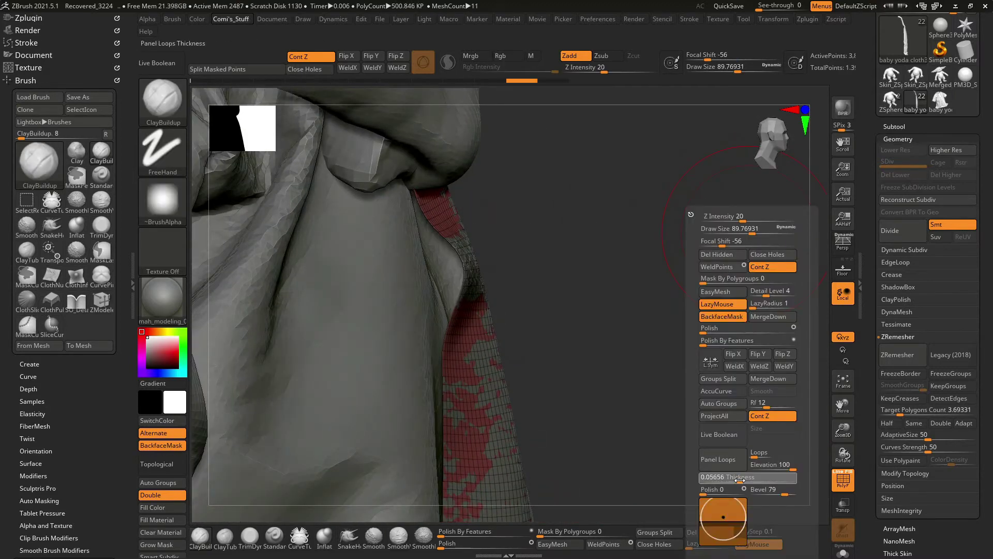
click(718, 459)
drag(636, 368, 667, 331)
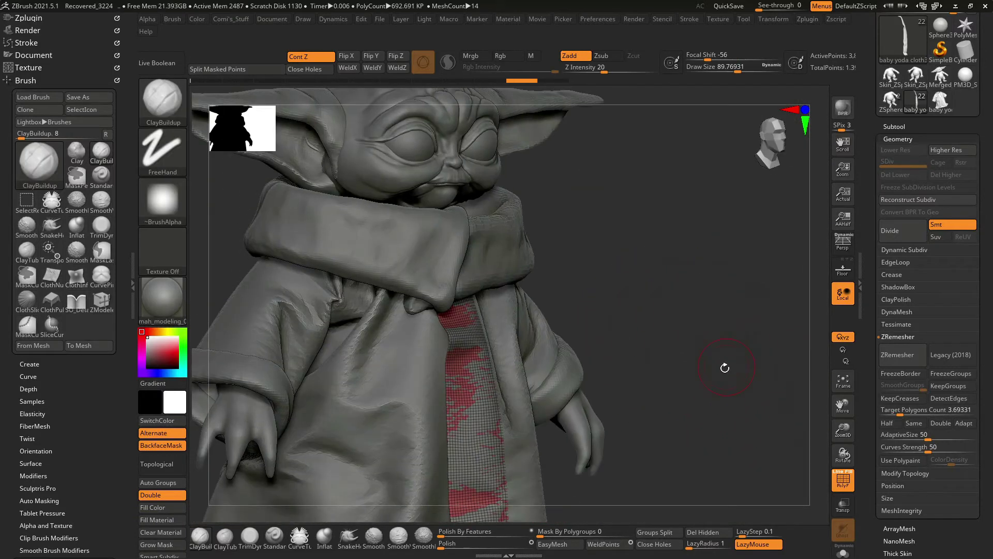
key(space)
click(702, 464)
Reapply the panel at lower elevation with four loops, thickness 0.03111, and clear the mask.
mouse_move(631, 393)
mouse_down()
mouse_move(621, 381)
mouse_move(672, 408)
mouse_up()
key(space)
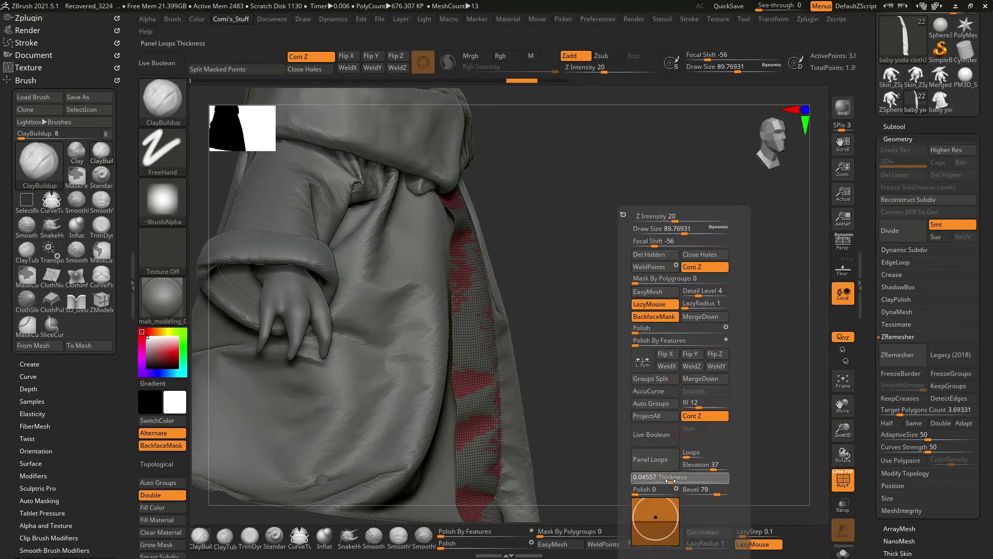
click(650, 459)
key(space)
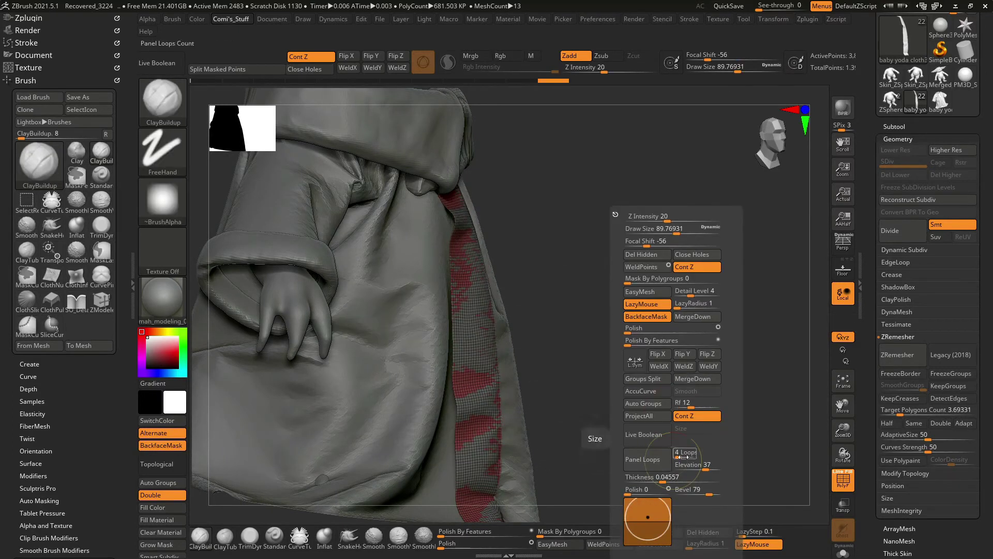
click(642, 459)
mouse_move(698, 362)
mouse_down()
mouse_move(616, 328)
mouse_move(705, 281)
mouse_up()
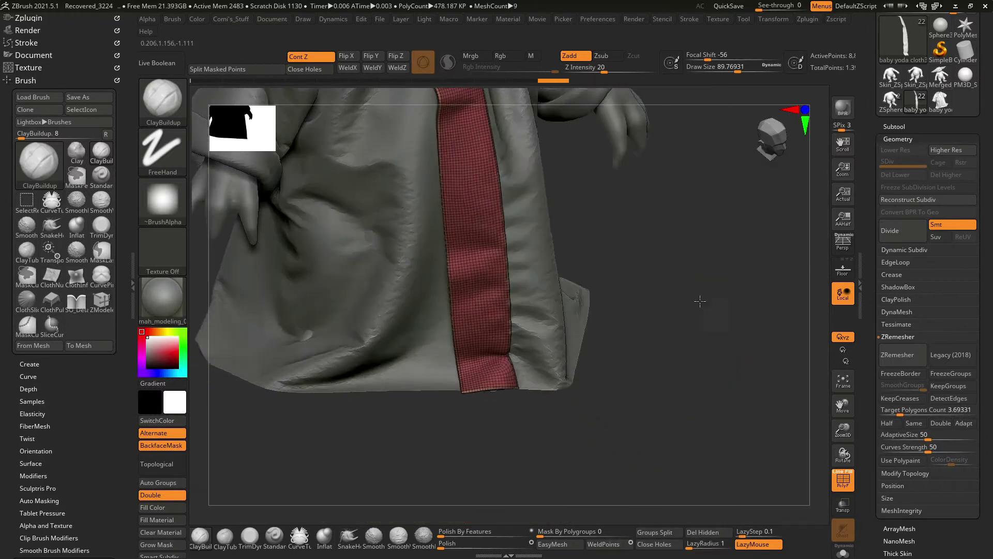
key(ctrl+z)
mouse_move(744, 331)
mouse_down()
mouse_move(694, 355)
mouse_move(725, 318)
mouse_move(716, 266)
mouse_move(698, 262)
mouse_up()
key(p)
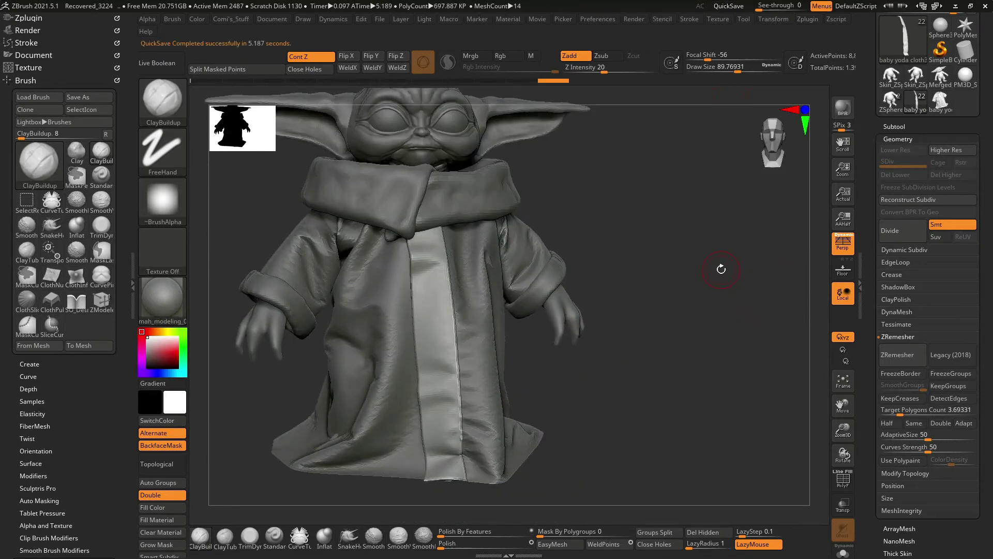
Select the baby yoda cloth5_1 sleeve piece and isolate it with Solo.
alt+drag(720, 271, 745, 204)
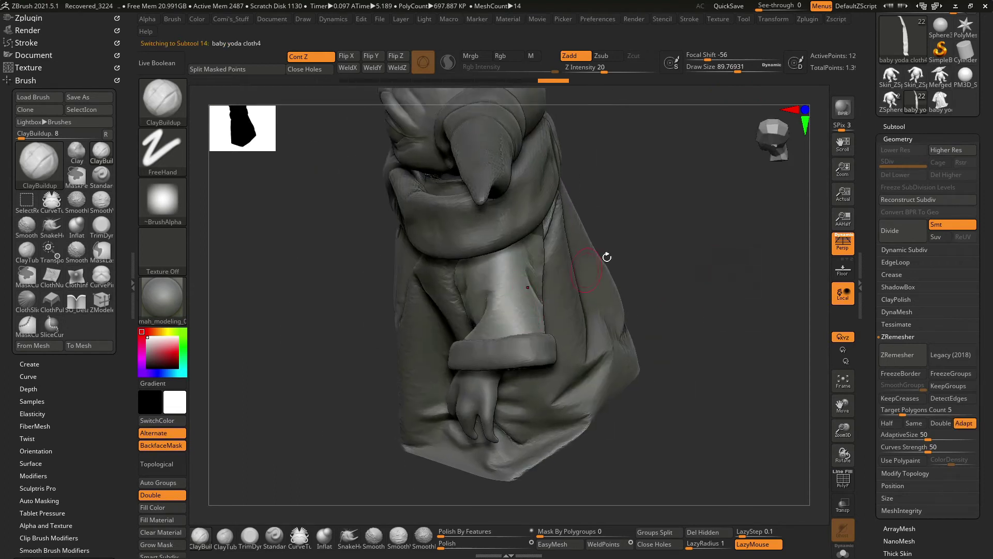
key(f)
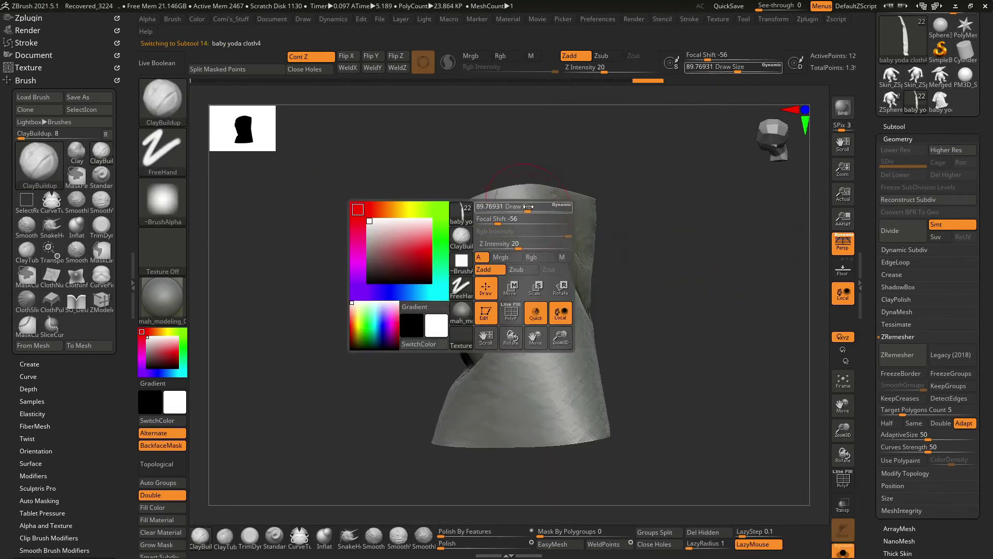
ctrl+shift+drag(509, 243, 517, 479)
ctrl+shift+click(311, 218)
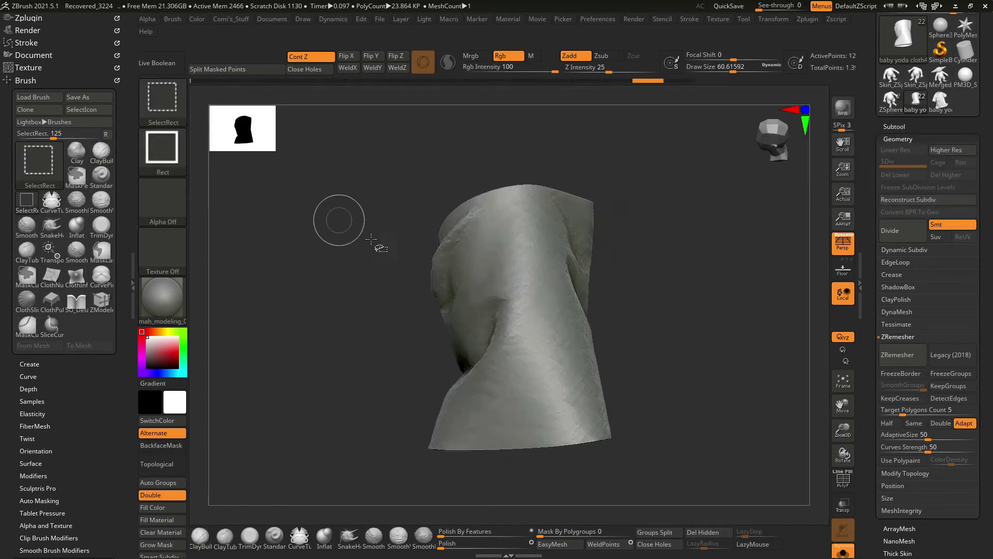
click(894, 126)
click(936, 183)
ctrl+shift+drag(580, 464, 553, 331)
click(162, 101)
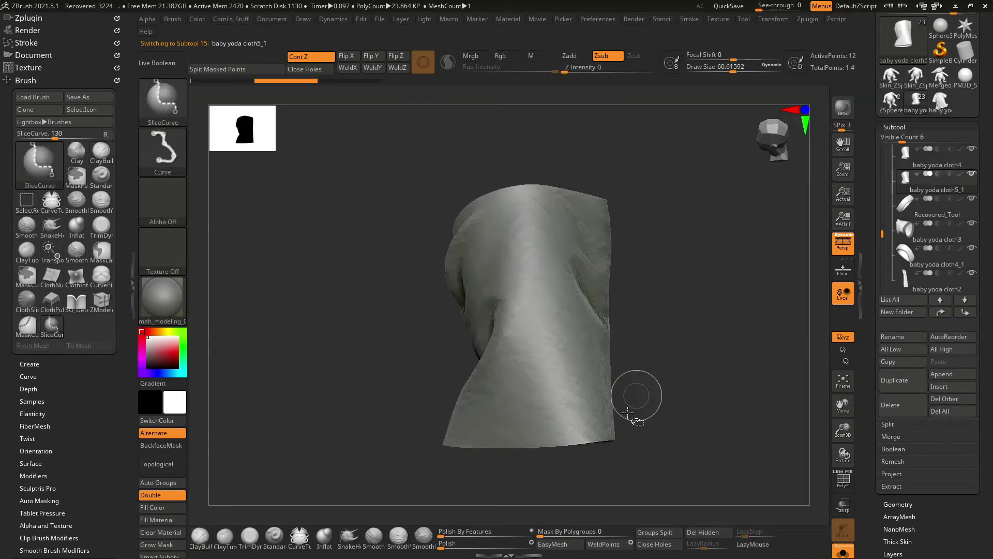
ctrl+shift+click(582, 448)
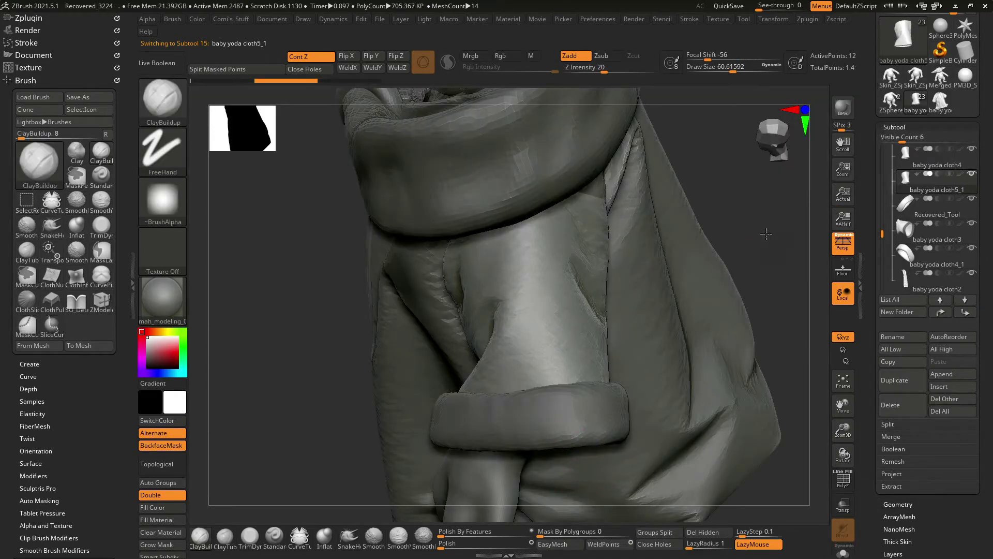
ctrl+shift+click(582, 447)
Slice two lines down the sleeve and isolate the resulting purple strip polygroup.
ctrl+shift+drag(552, 472, 554, 404)
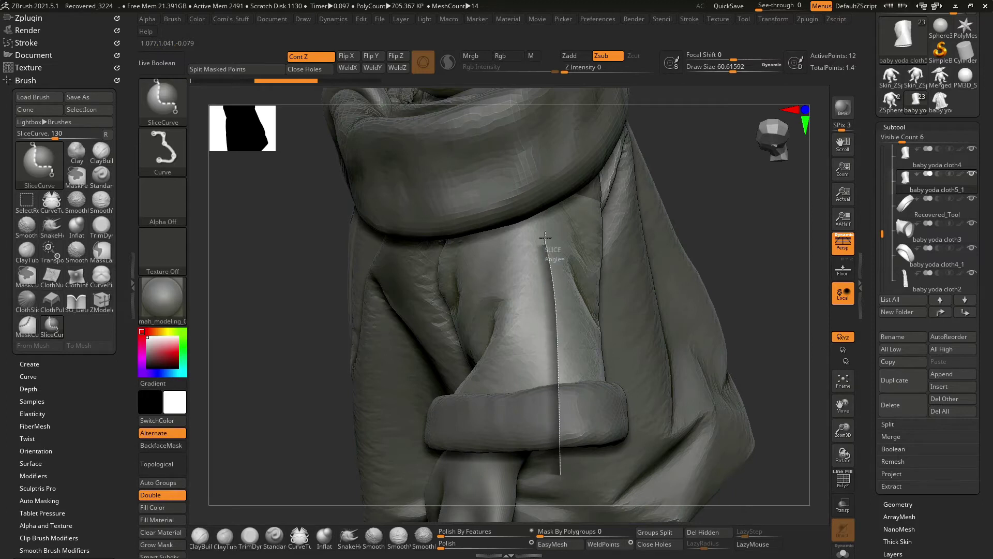
ctrl+shift+drag(550, 157, 549, 202)
key(ctrl+shift)
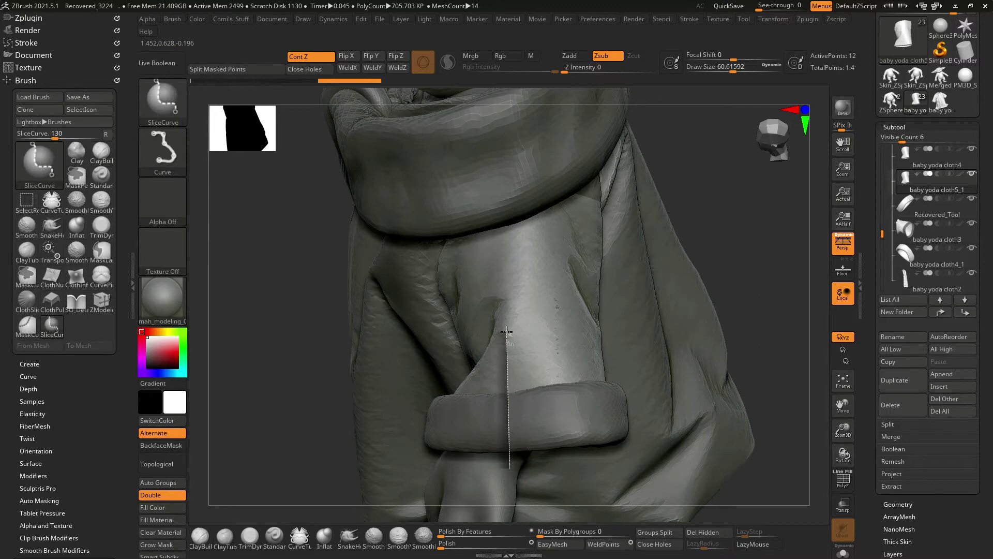
ctrl+shift+drag(498, 169, 509, 468)
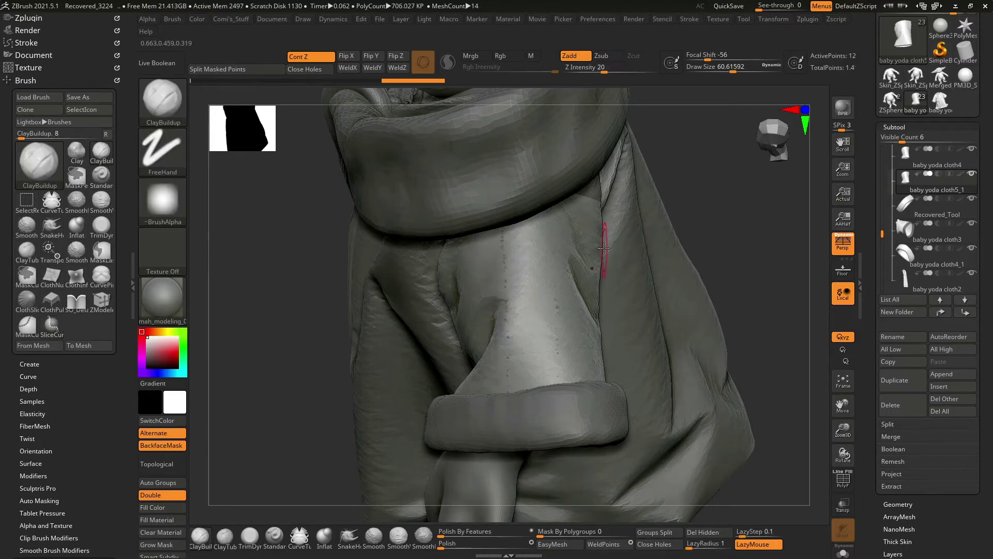
key(shift+f)
ctrl+shift+click(531, 311)
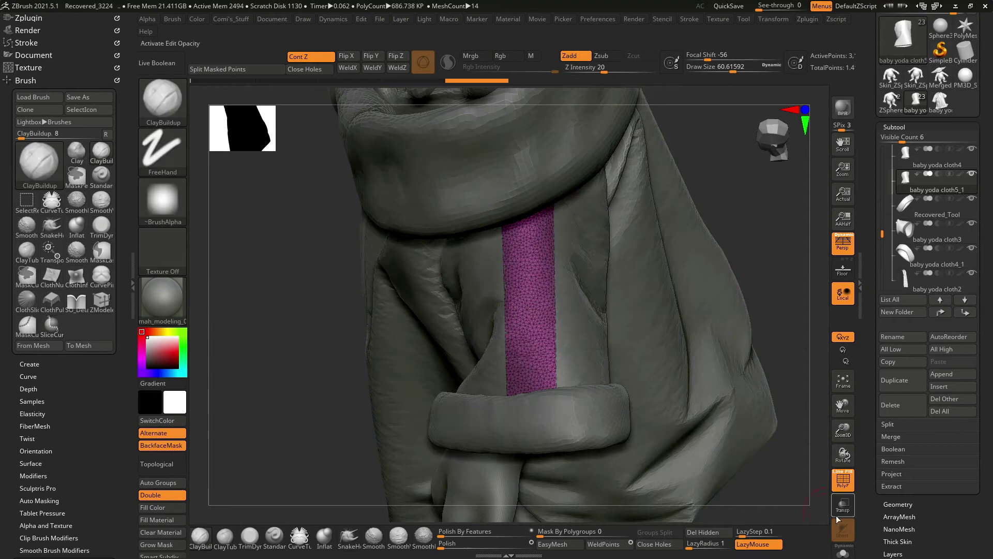
ZRemesh the isolated strip into clean quads and view it on its own.
drag(815, 497, 823, 410)
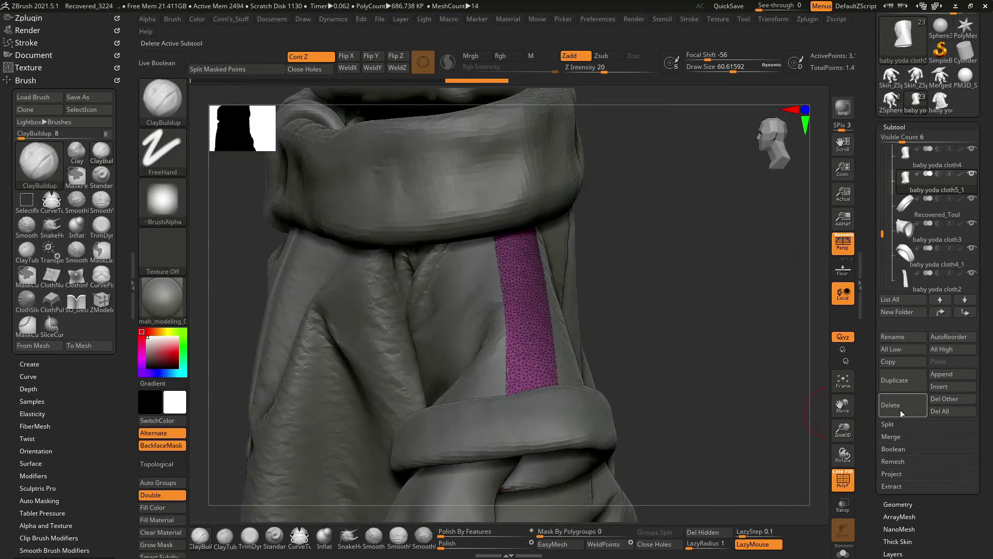
click(895, 127)
click(898, 355)
mouse_move(776, 355)
mouse_down()
mouse_move(754, 381)
mouse_move(731, 360)
mouse_move(756, 357)
mouse_up()
key(alt+s)
key(ctrl+z)
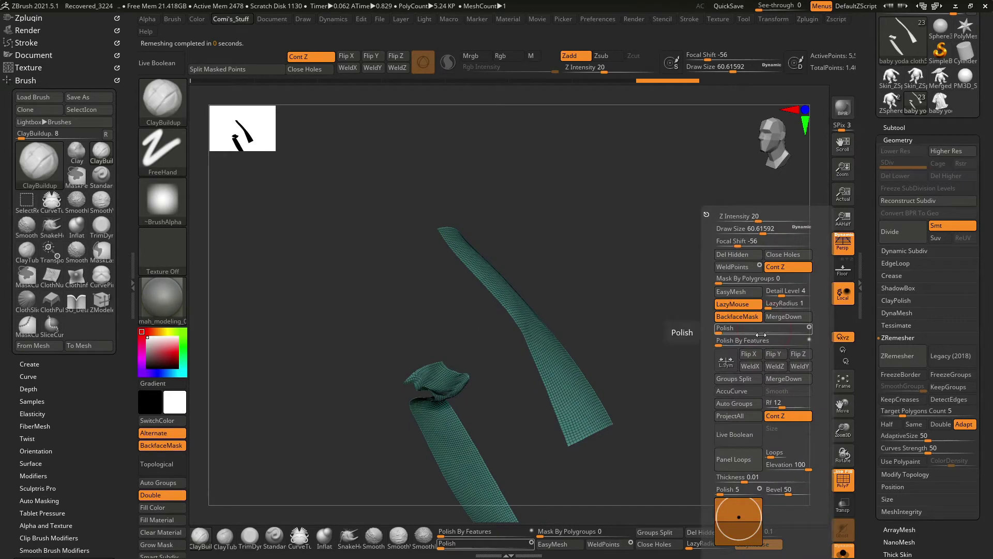
Turn off Solo and panel-loop the sleeve strip into a beveled band, thickness 0.02057.
key(alt+s)
drag(723, 224, 724, 322)
key(space)
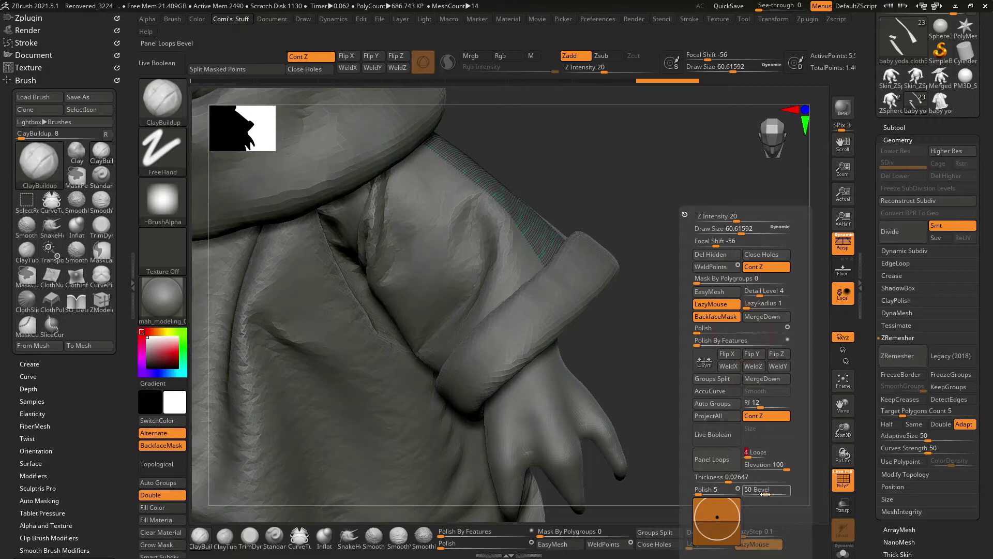
click(725, 459)
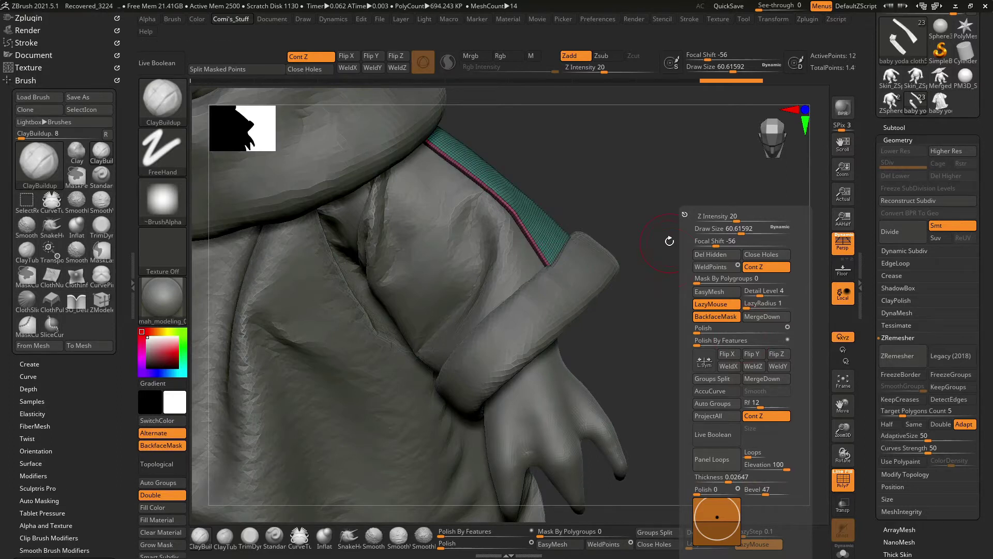
drag(725, 362, 721, 269)
key(space)
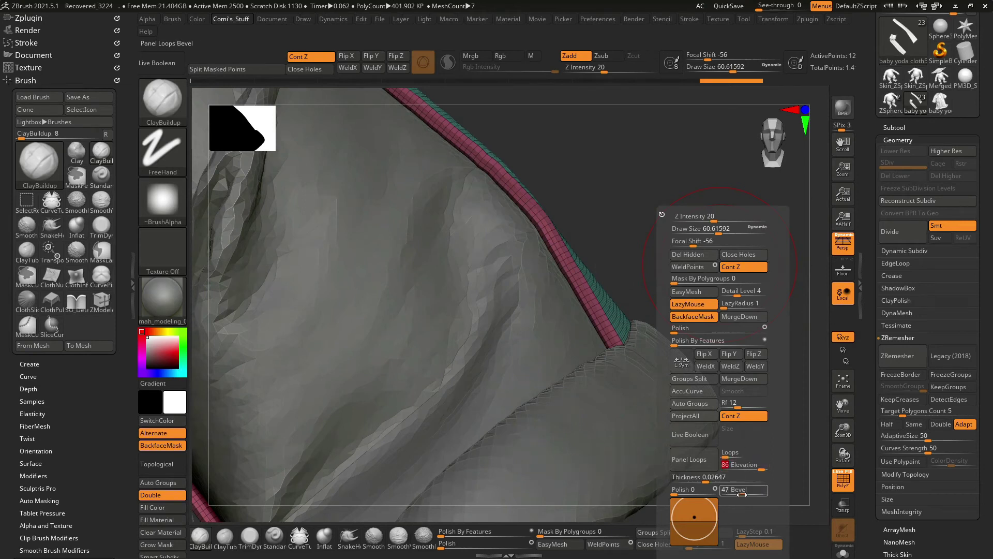
mouse_move(702, 460)
mouse_down()
mouse_move(702, 271)
mouse_move(691, 397)
mouse_move(718, 313)
mouse_move(732, 319)
mouse_up()
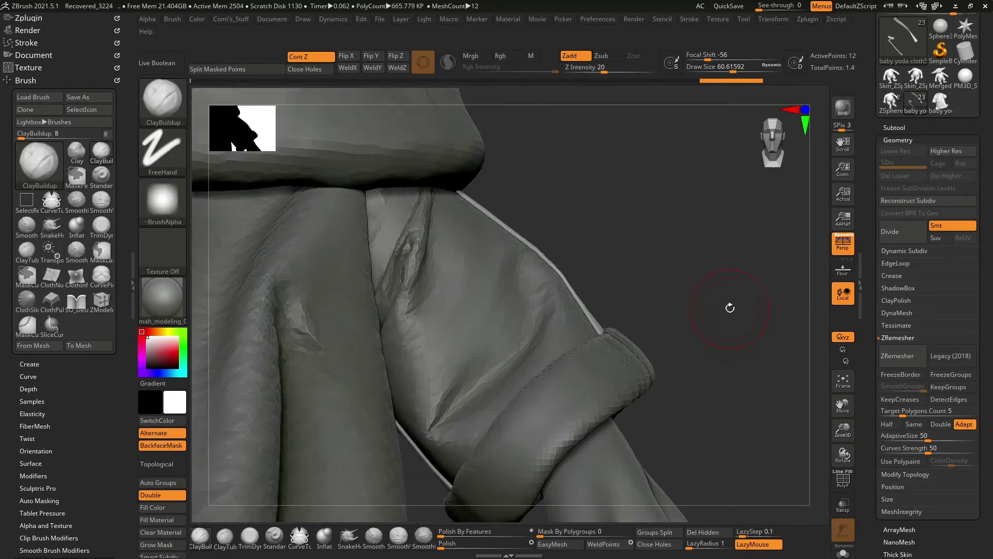
key(space)
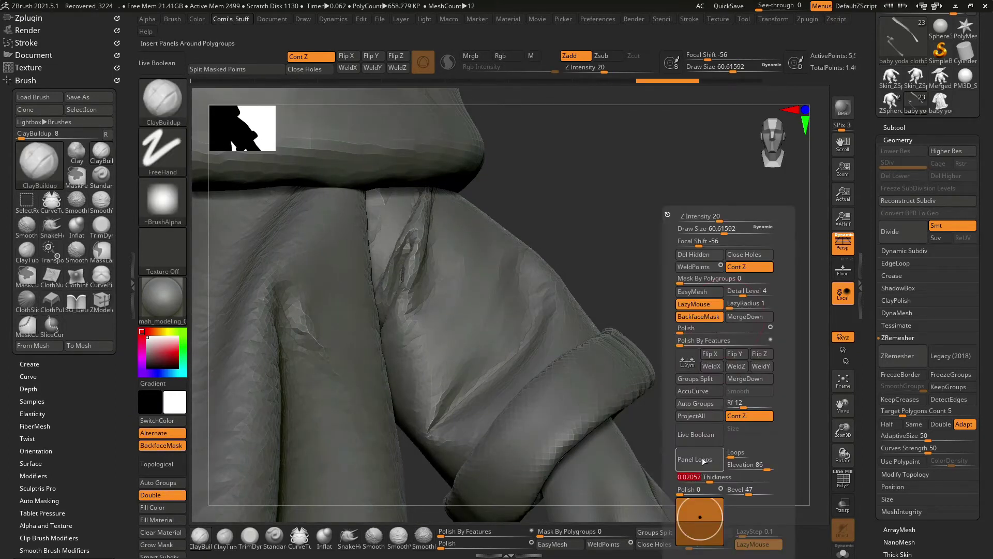
mouse_move(705, 310)
mouse_down()
mouse_move(671, 421)
mouse_move(678, 382)
mouse_move(724, 326)
mouse_move(750, 315)
mouse_up()
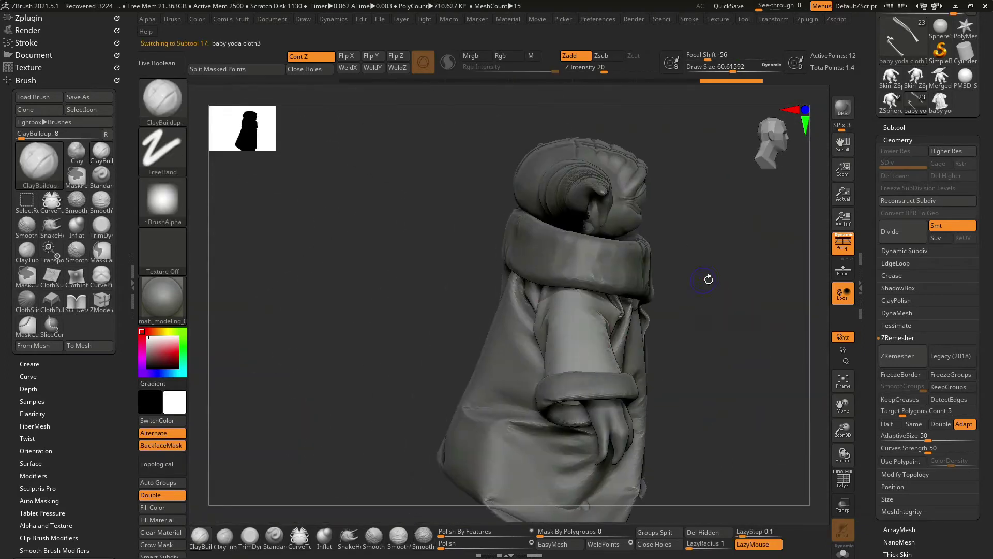
Isolate another cloth piece and slice new seams across the folded strip.
drag(708, 279, 733, 291)
click(843, 550)
click(894, 127)
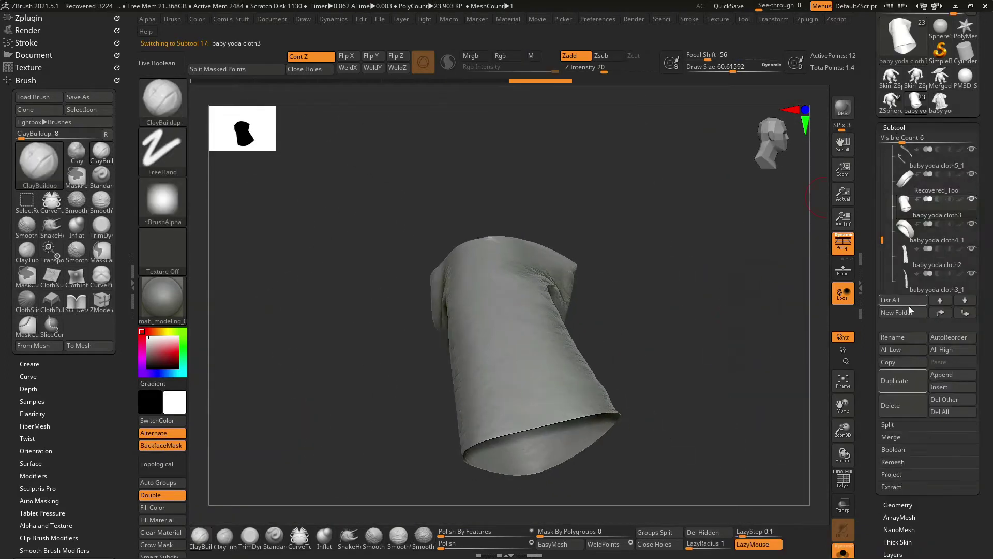
drag(753, 328, 753, 258)
key(ctrl+shift)
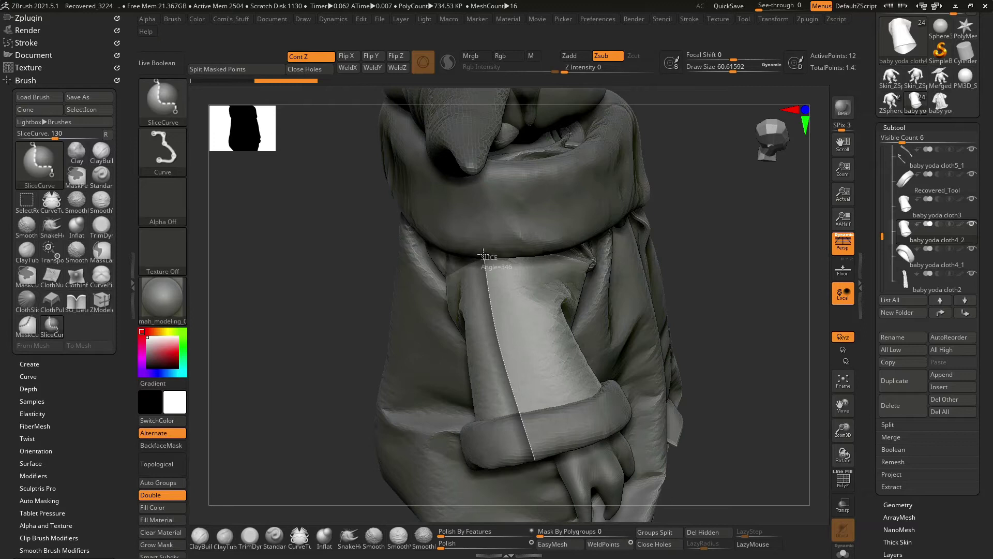
ctrl+shift+drag(481, 252, 480, 252)
ctrl+shift+drag(591, 431, 550, 342)
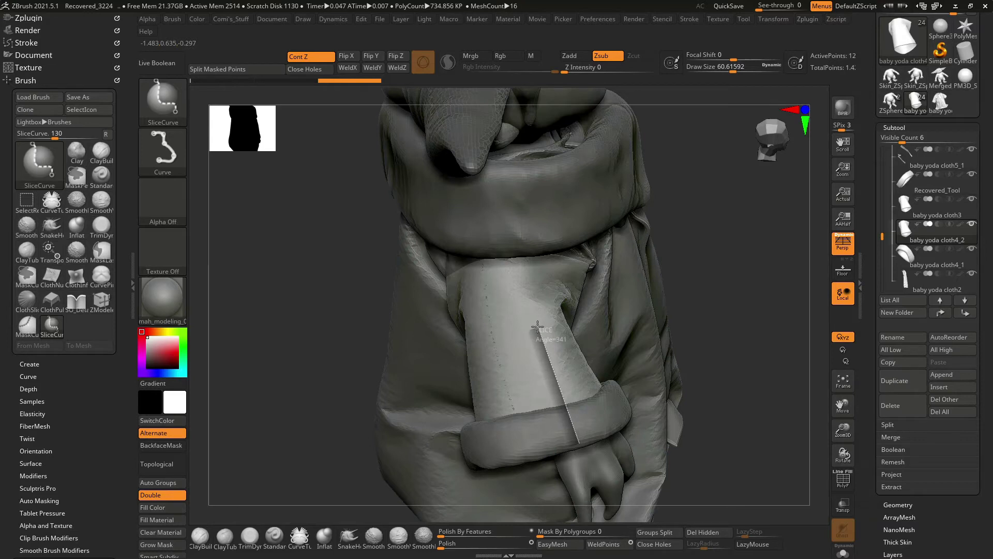
ctrl+shift+drag(525, 235, 525, 235)
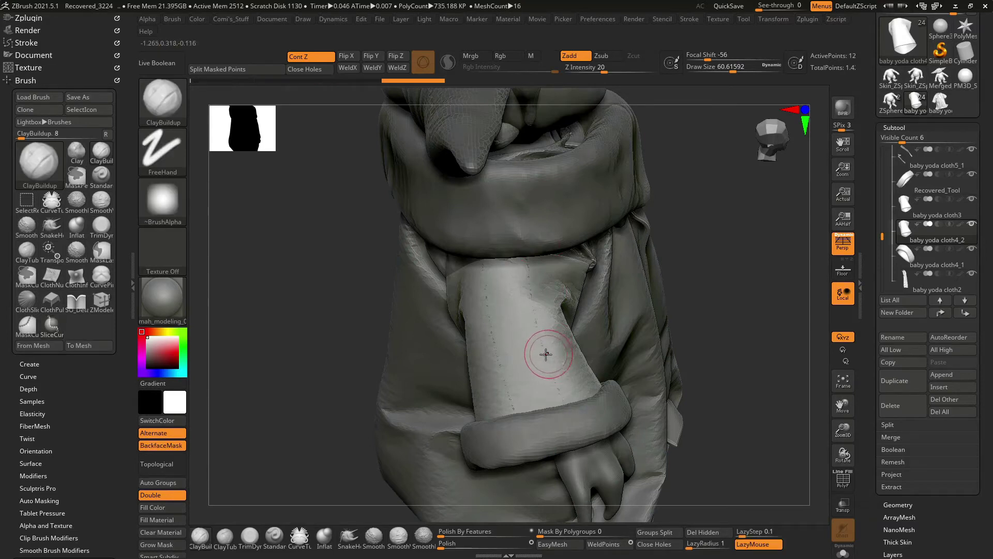
ZRemesh the sliced strip, rebuild the sleeve trim at thickness 0.01, and inspect polygroups.
mouse_move(672, 336)
mouse_down()
mouse_move(738, 324)
mouse_move(884, 139)
mouse_up()
click(898, 504)
click(898, 338)
mouse_move(759, 368)
mouse_down()
mouse_move(732, 345)
mouse_move(739, 464)
mouse_up()
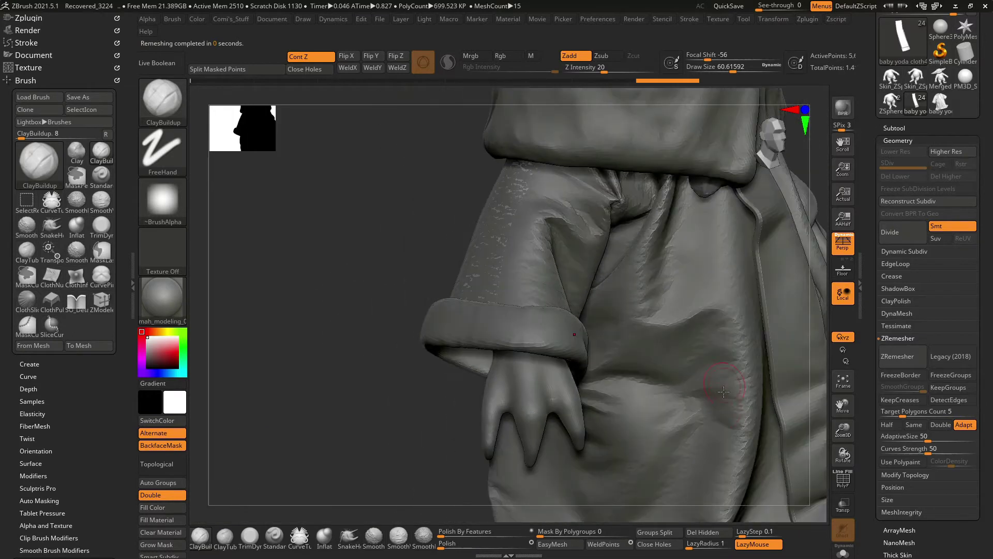
key(space)
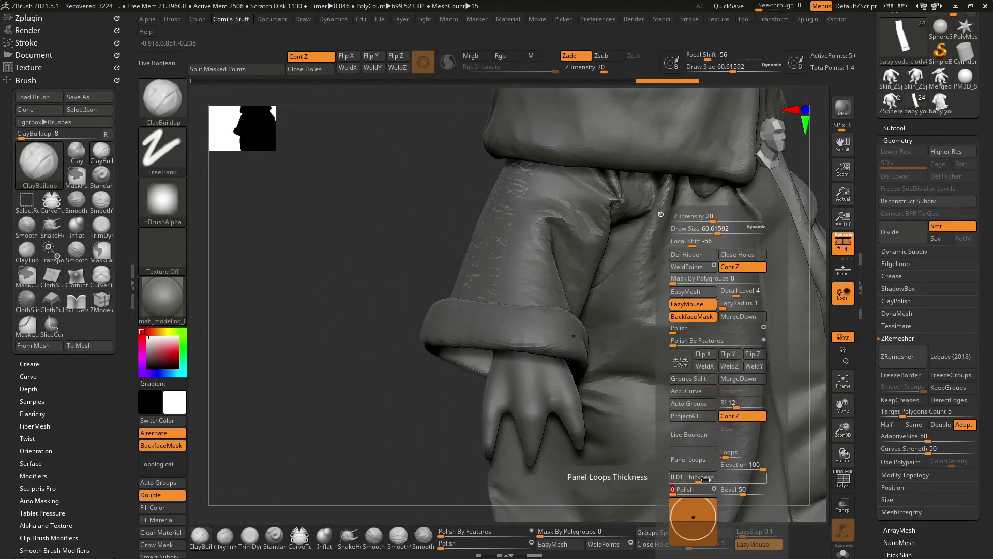
mouse_move(706, 479)
mouse_down()
mouse_move(706, 489)
mouse_move(685, 479)
mouse_move(625, 364)
mouse_move(679, 386)
mouse_move(675, 325)
mouse_move(636, 341)
mouse_up()
key(space)
key(shift+f)
key(space)
drag(512, 284, 481, 284)
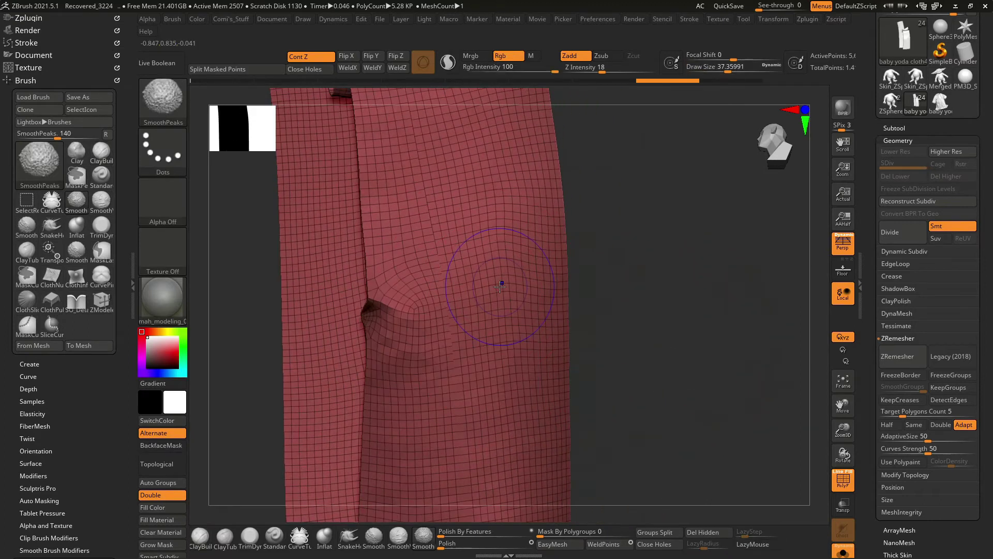
Undo back to the quad mesh, try Close Holes on the cloth, then revert it.
mouse_move(650, 293)
alt+mouse_down()
mouse_move(639, 215)
mouse_move(640, 258)
mouse_move(714, 257)
mouse_move(716, 249)
mouse_move(705, 372)
mouse_move(716, 356)
mouse_move(687, 277)
mouse_move(689, 291)
mouse_move(626, 258)
alt+mouse_up()
key(ctrl+z)
key(ctrl)
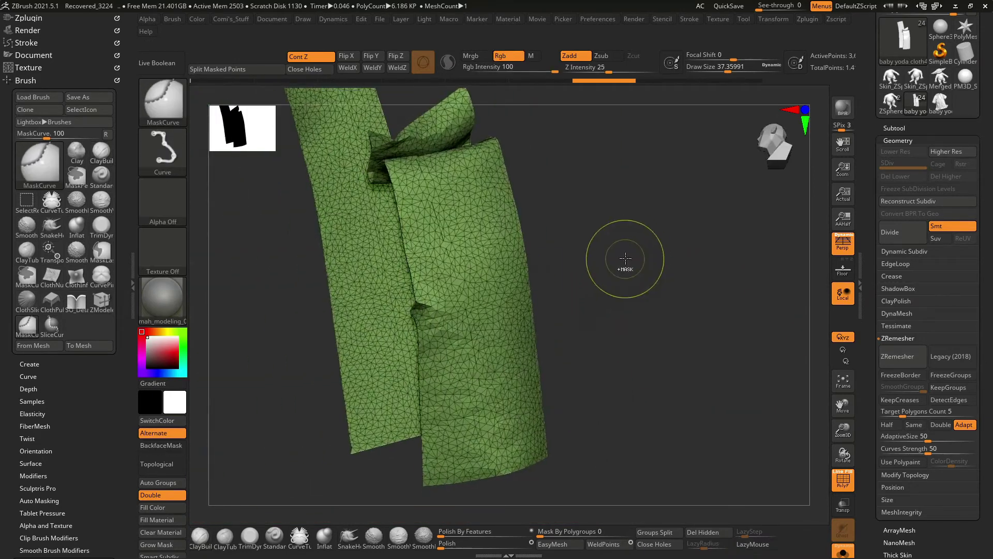
drag(596, 82, 647, 82)
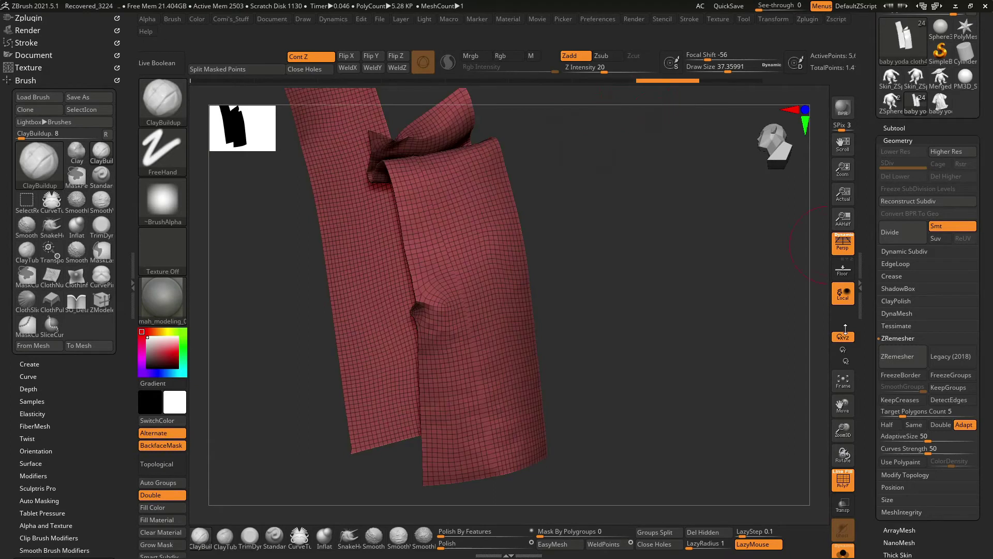
click(666, 544)
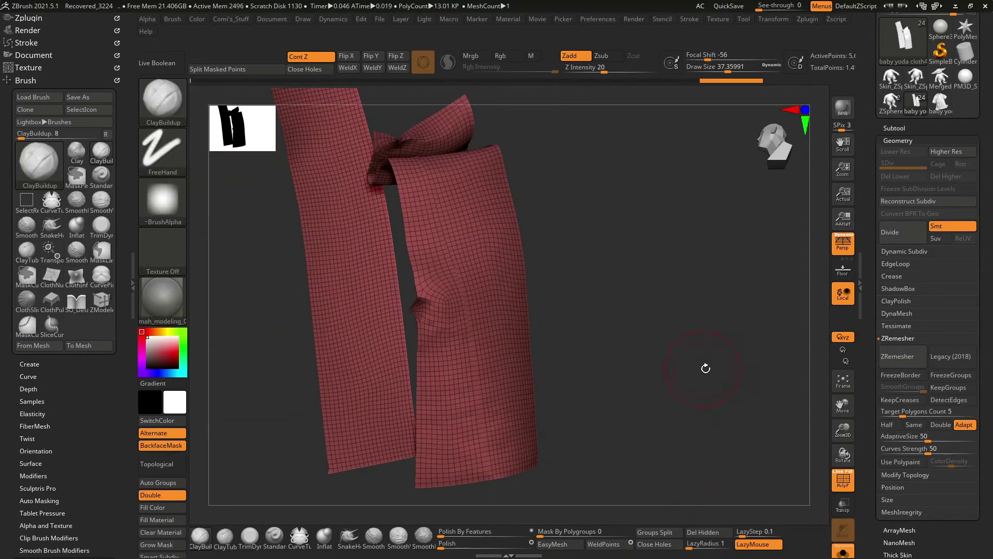
click(616, 544)
drag(687, 429, 711, 387)
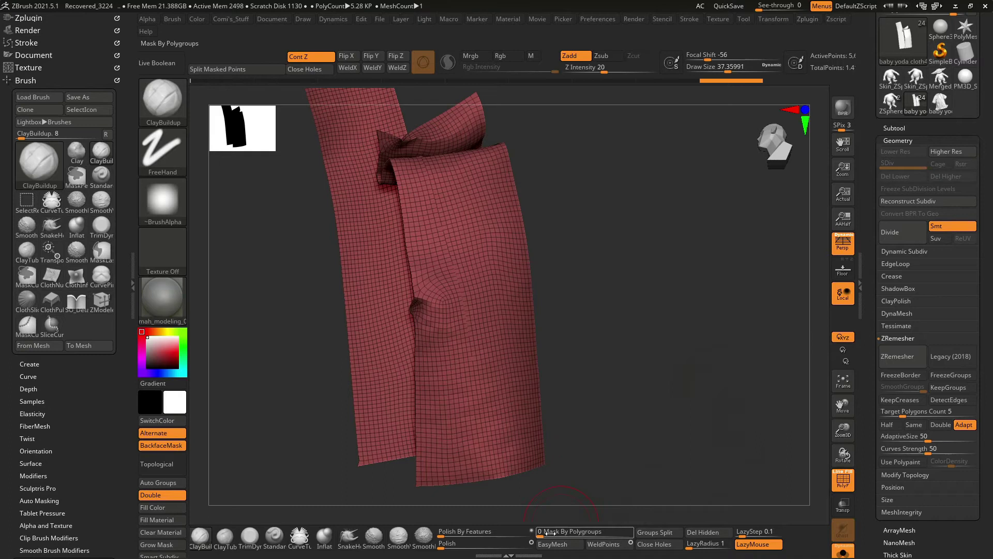
click(616, 544)
drag(642, 393, 671, 309)
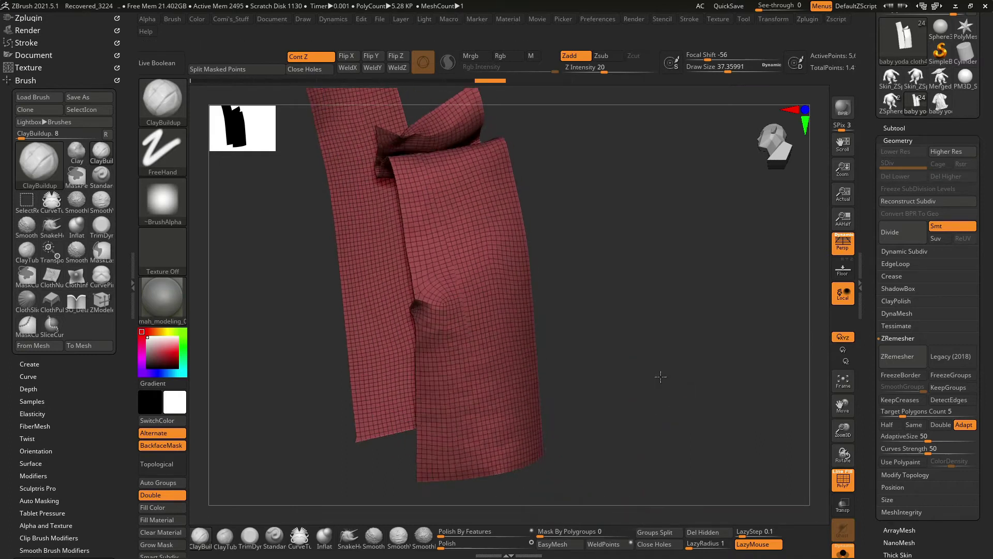
Weld the cloth's duplicate points, undoing coarse welds and lowering WeldDist to about 5.7.
click(899, 341)
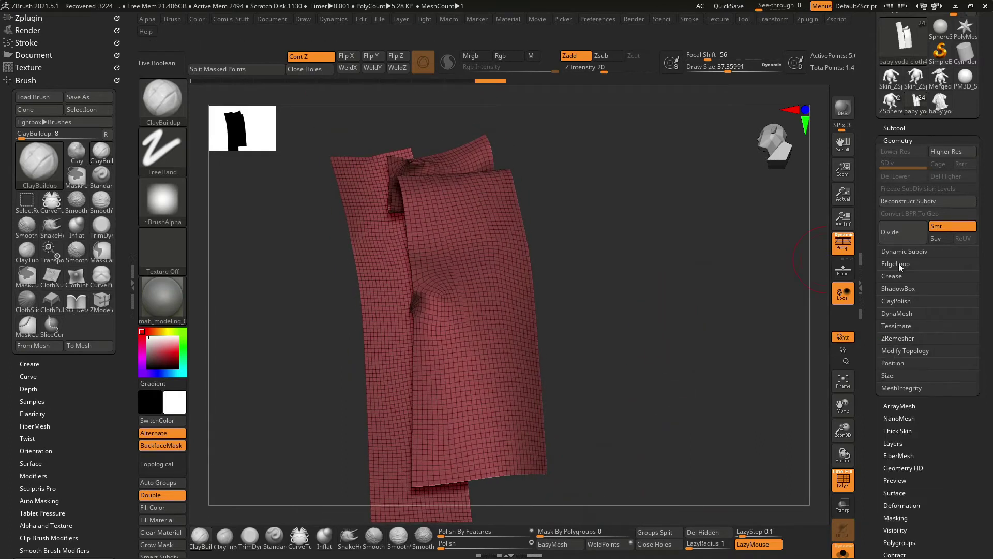
click(908, 351)
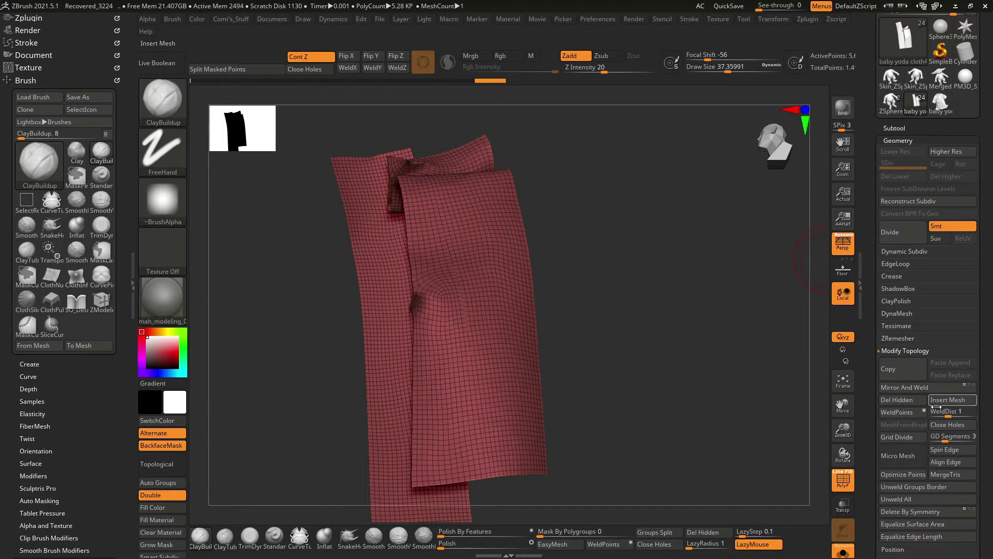
click(910, 412)
click(901, 413)
key(ctrl+z)
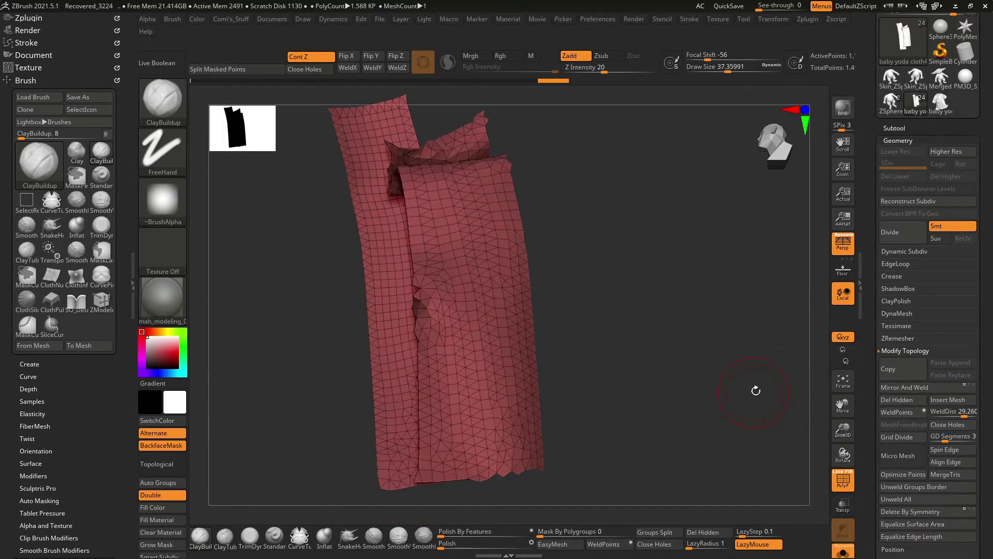
drag(950, 411, 957, 415)
click(899, 412)
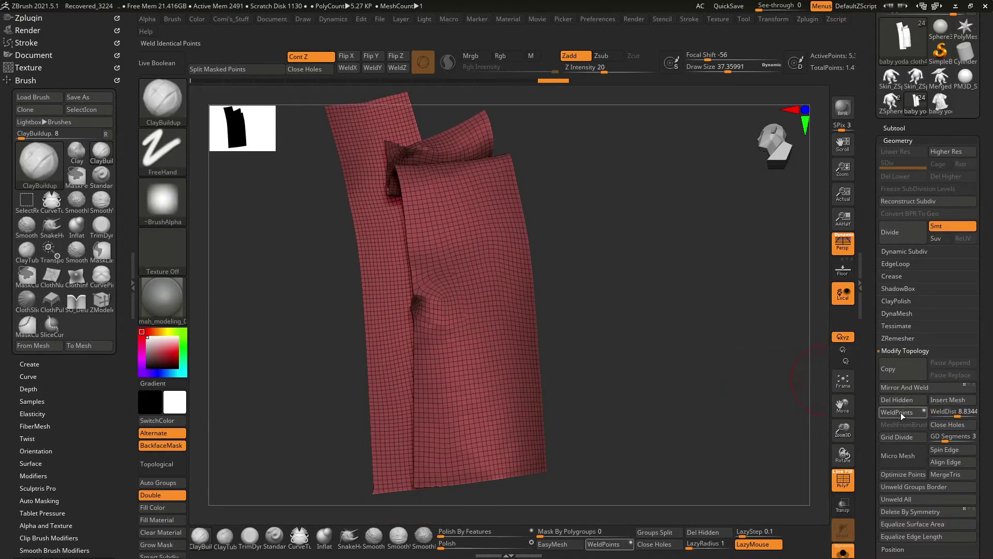
key(ctrl+z)
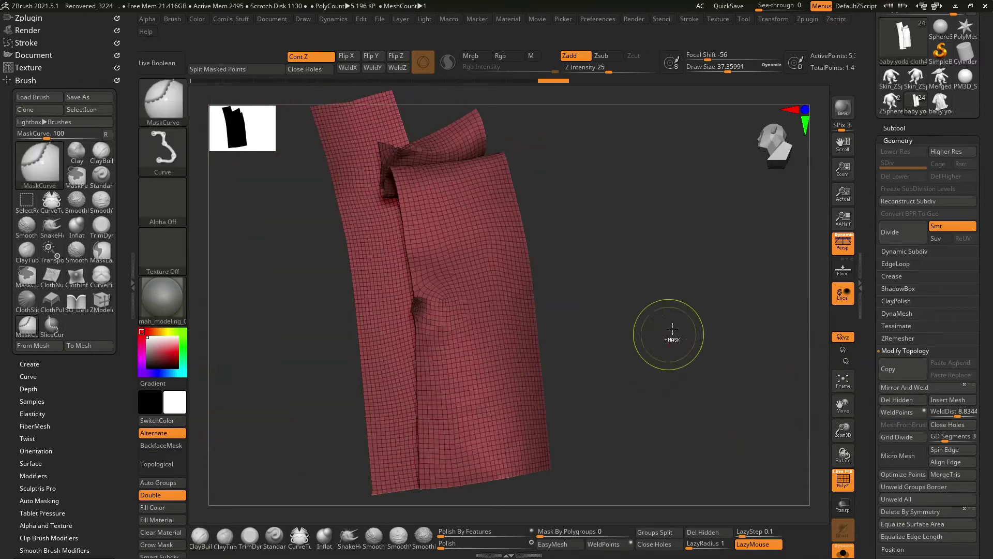
drag(955, 413, 948, 412)
click(903, 414)
Raise the weld distance to about 10.8 and weld the points again.
drag(843, 428, 843, 362)
drag(716, 283, 723, 354)
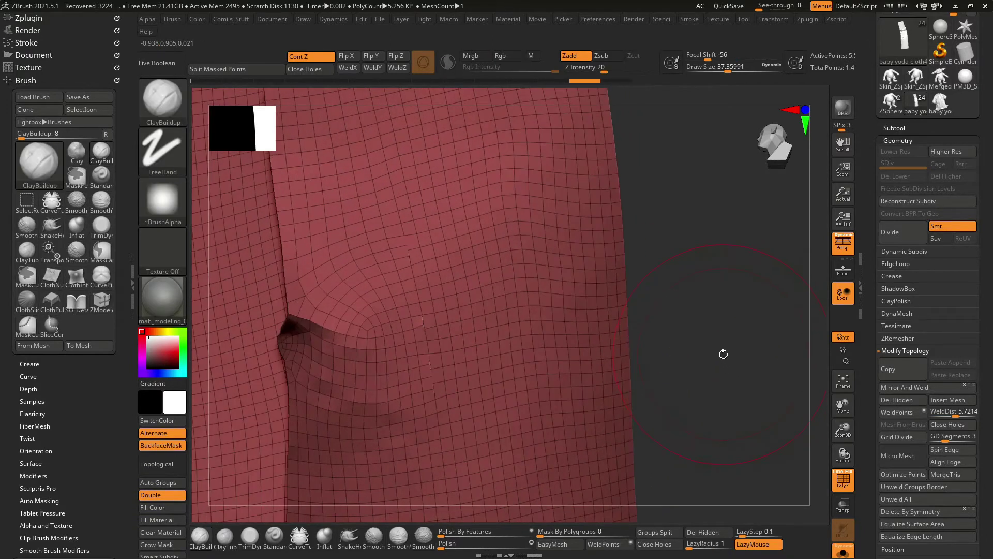
drag(946, 412, 959, 412)
click(903, 412)
mouse_move(734, 414)
mouse_down()
mouse_move(745, 431)
mouse_move(717, 329)
mouse_move(695, 348)
mouse_up()
ZRemesh the welded cloth strips twice and bring the whole model back into view.
click(897, 140)
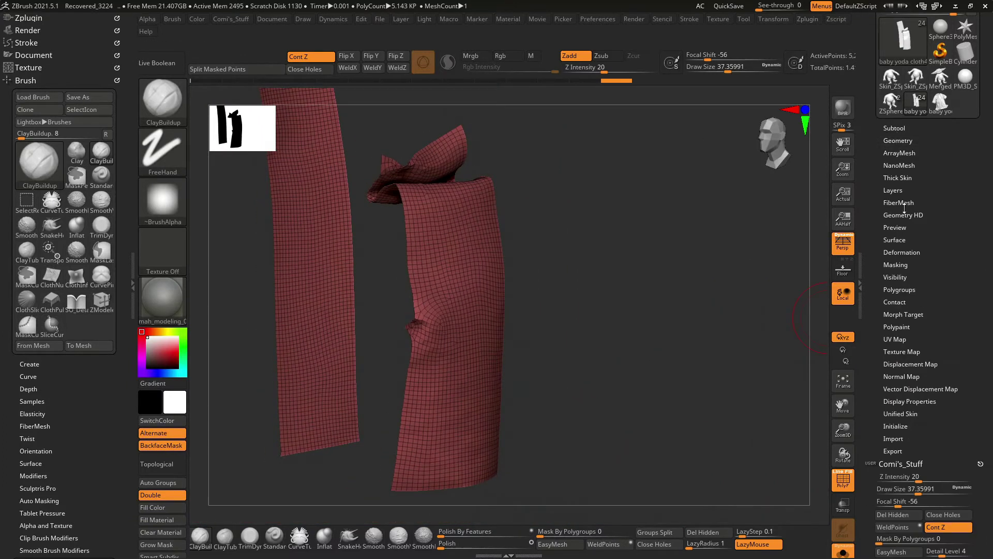
click(898, 338)
click(903, 356)
mouse_move(718, 383)
mouse_down()
mouse_move(731, 377)
mouse_move(714, 301)
mouse_move(776, 388)
mouse_move(760, 395)
mouse_move(776, 393)
mouse_up()
click(898, 357)
mouse_move(784, 435)
mouse_down()
mouse_move(747, 390)
mouse_move(736, 290)
mouse_move(729, 314)
mouse_up()
mouse_move(695, 454)
mouse_down()
mouse_move(702, 469)
mouse_move(748, 478)
mouse_move(760, 328)
mouse_move(745, 358)
mouse_move(742, 463)
mouse_up()
Add thickened panel loops to the front cloth strip and zoom out to the character.
key(space)
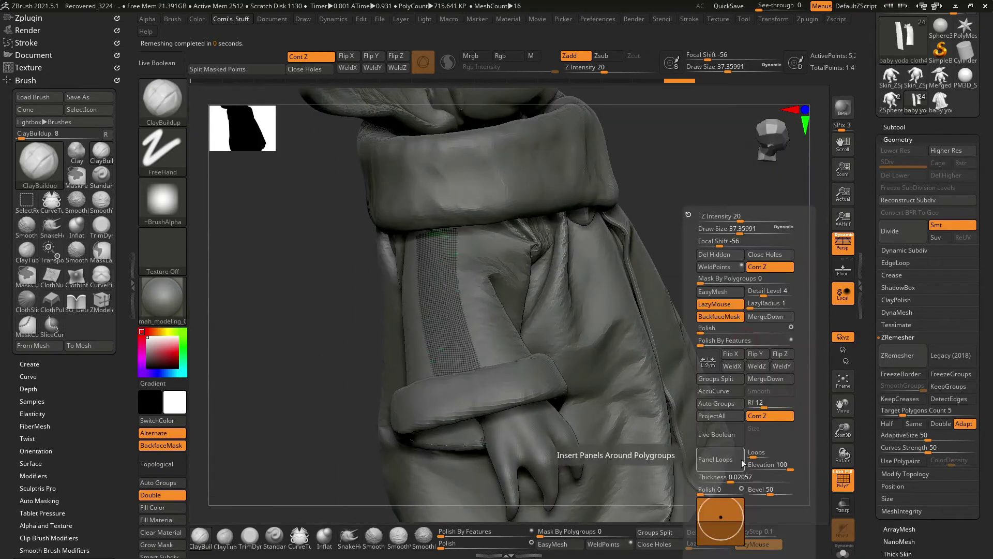
click(716, 459)
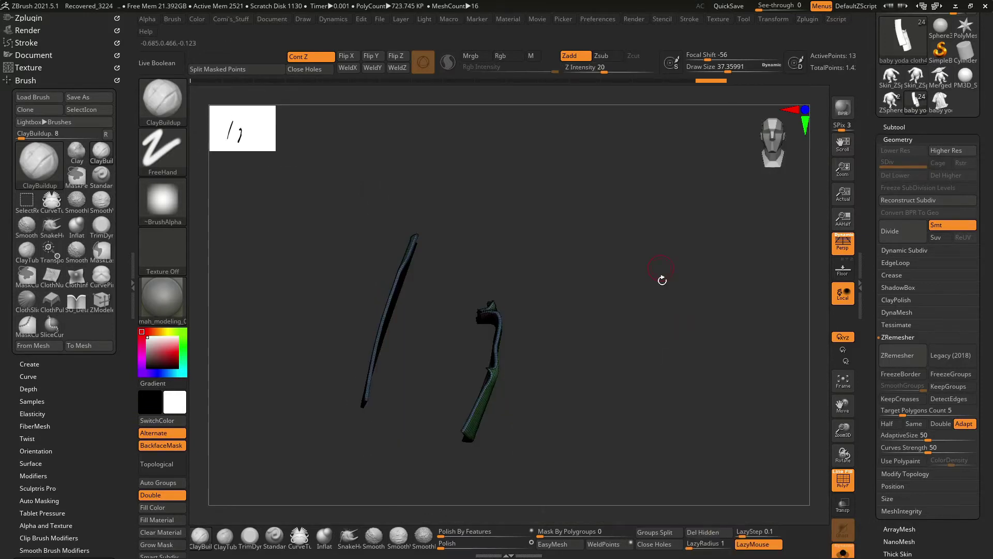
mouse_move(724, 451)
mouse_down()
mouse_move(781, 408)
mouse_move(729, 337)
mouse_up()
mouse_move(831, 317)
mouse_down()
mouse_move(807, 289)
mouse_move(805, 256)
mouse_move(830, 277)
mouse_move(660, 280)
mouse_move(641, 322)
mouse_up()
Select the cloth2 robe and neck scarf ring, reviewing the head, chin and whole figure.
alt+click(583, 285)
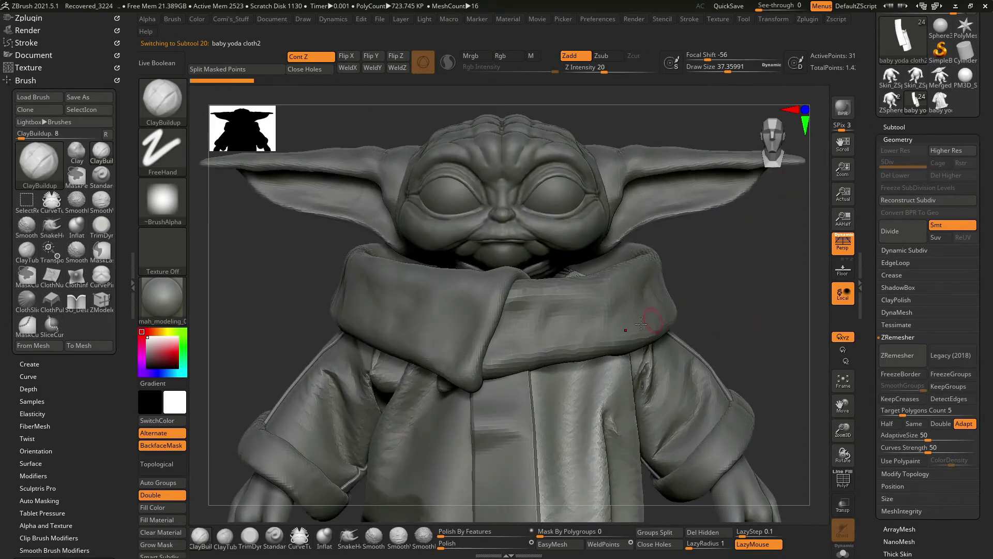
alt+click(610, 296)
drag(595, 283, 589, 298)
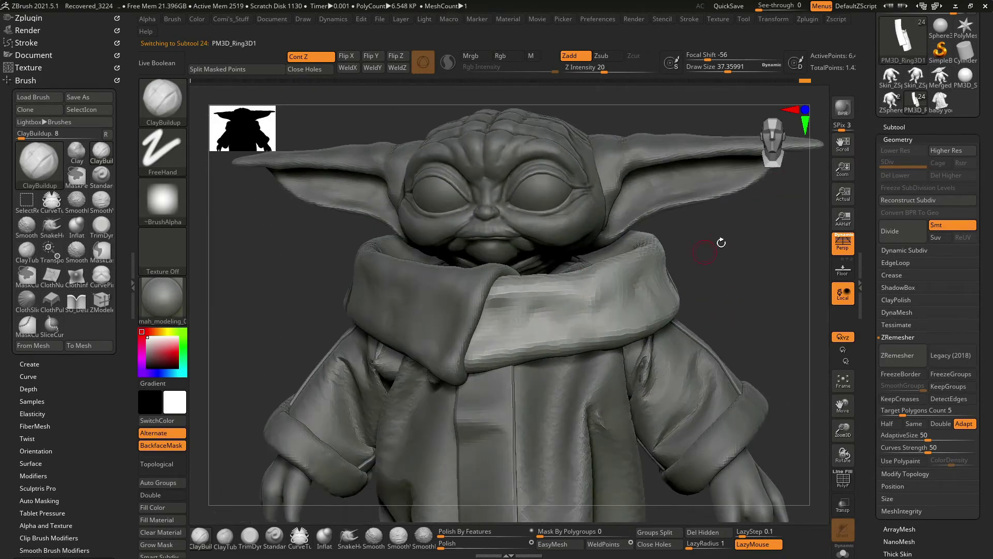
drag(722, 243, 585, 291)
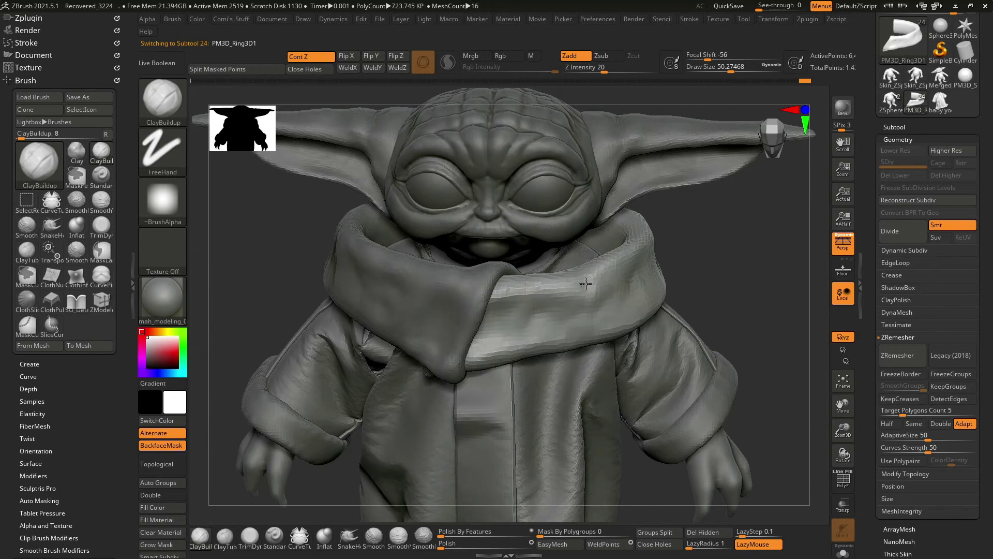
drag(670, 266, 677, 256)
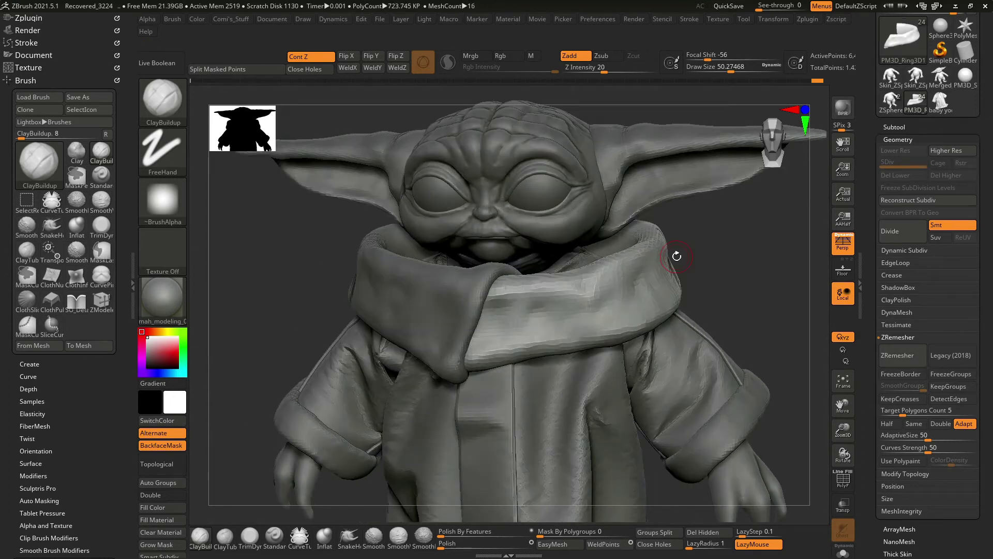
mouse_move(677, 256)
mouse_down()
mouse_move(523, 349)
mouse_move(573, 284)
mouse_up()
right_click(522, 349)
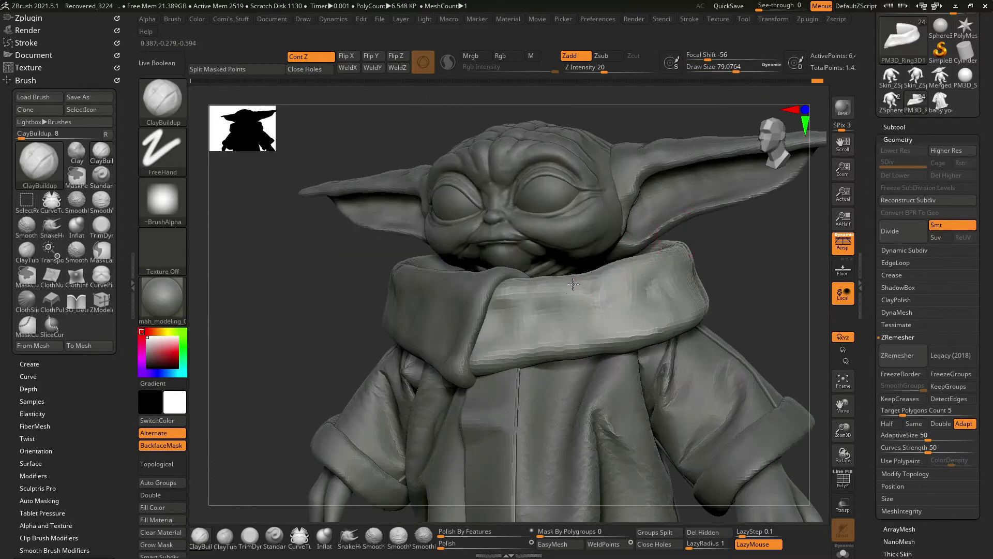
drag(701, 229, 675, 255)
mouse_move(688, 293)
mouse_down()
mouse_move(763, 257)
mouse_move(746, 270)
mouse_move(716, 230)
mouse_move(741, 204)
mouse_move(716, 298)
mouse_move(736, 228)
mouse_move(620, 310)
mouse_move(528, 343)
mouse_move(709, 347)
mouse_up()
Select the front robe piece cloth3_1 and switch to a cloth-pinching brush.
alt+click(569, 321)
key(b)
key(c)
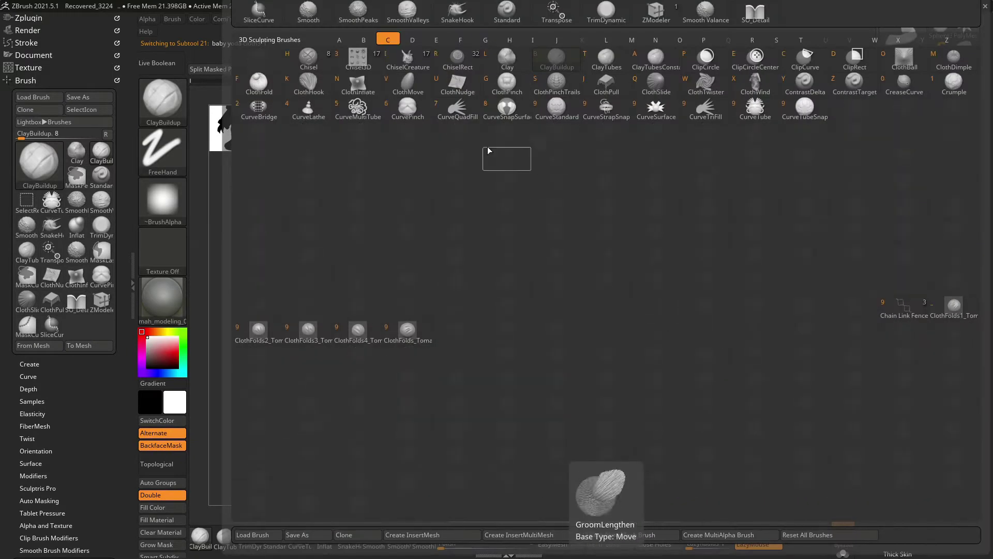
click(560, 96)
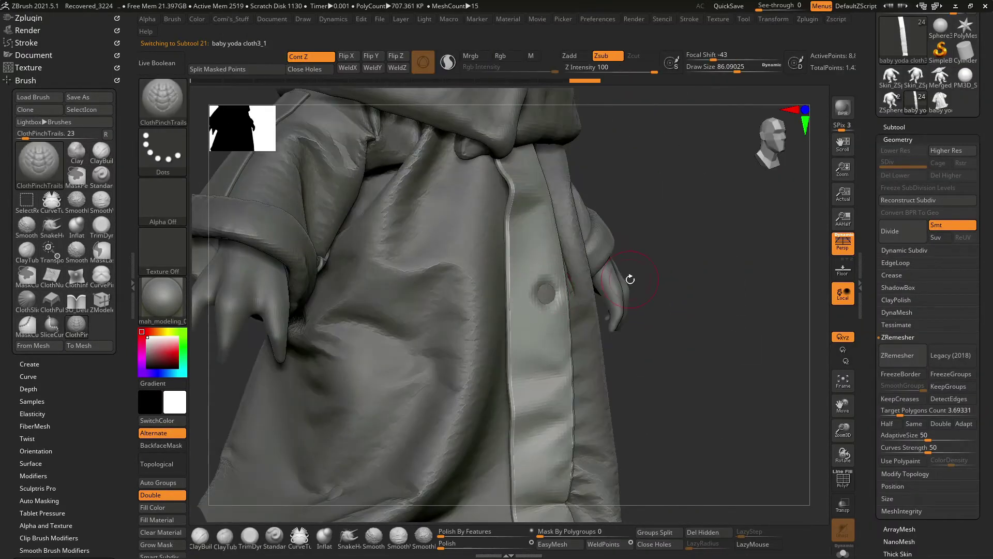
drag(630, 279, 585, 310)
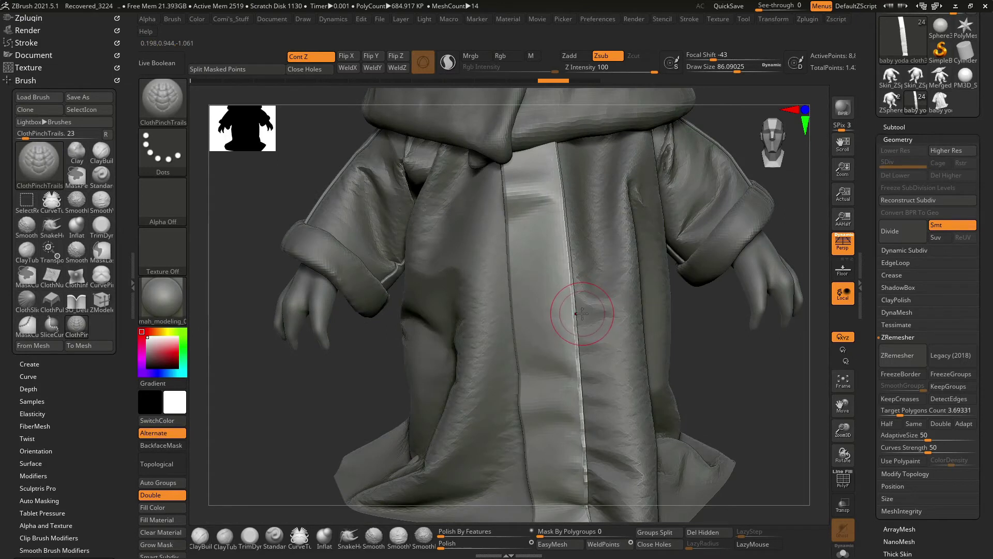
Switch to ClothPull at draw size 444.12, frame the robe, then show the whole figure.
key(b)
key(c)
key(p)
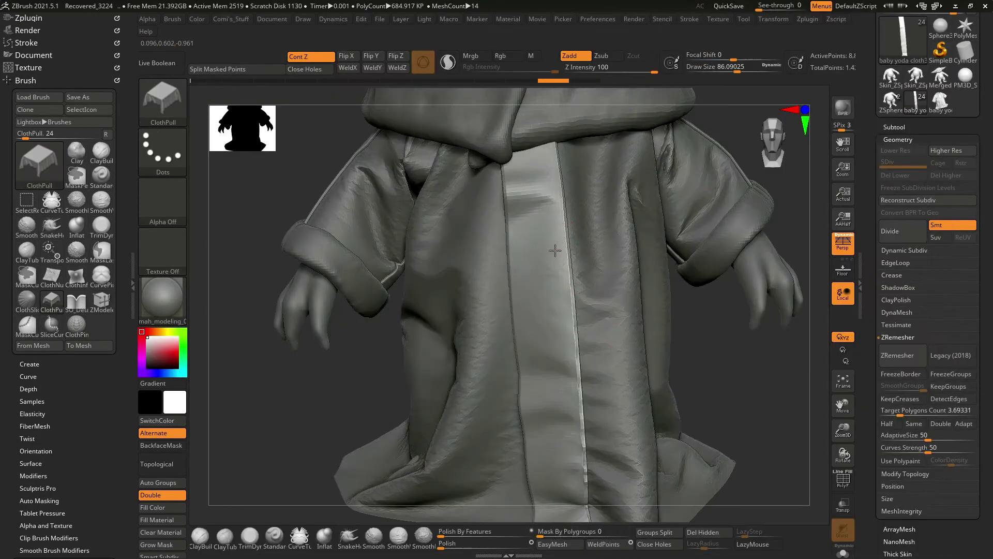
key(space)
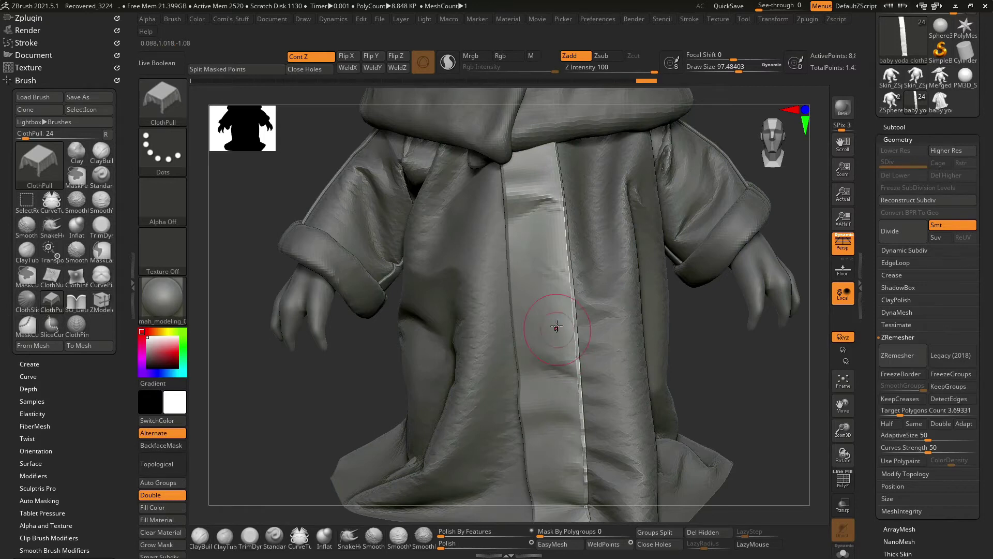
drag(556, 326, 563, 307)
drag(496, 339, 555, 314)
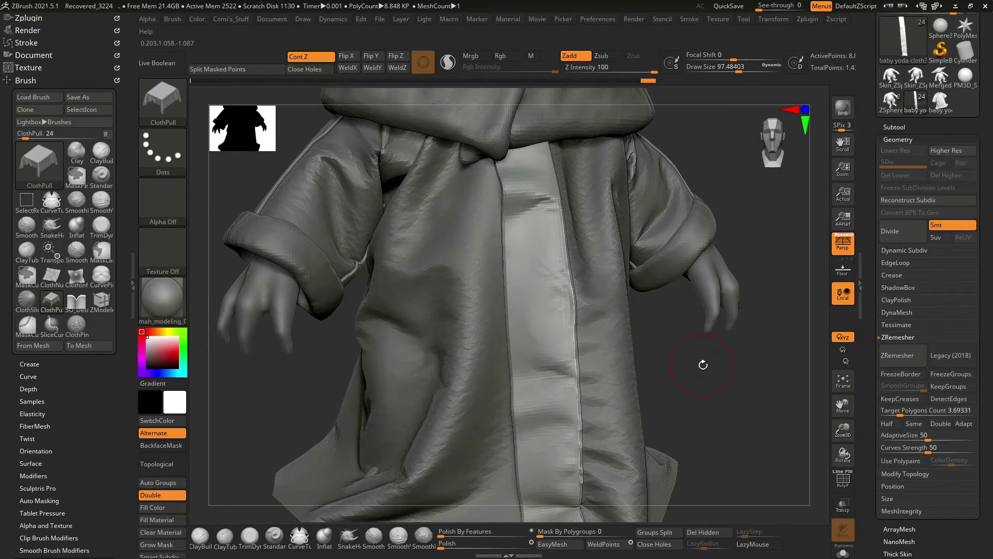
key(f)
key(ctrl)
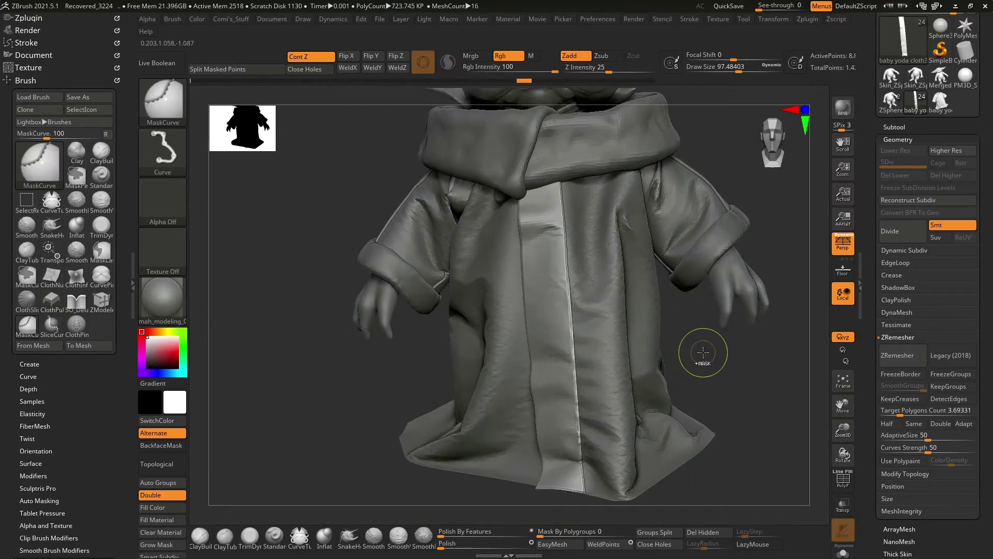
mouse_move(706, 358)
mouse_down()
mouse_move(542, 309)
mouse_move(544, 288)
mouse_up()
key(space)
key(space)
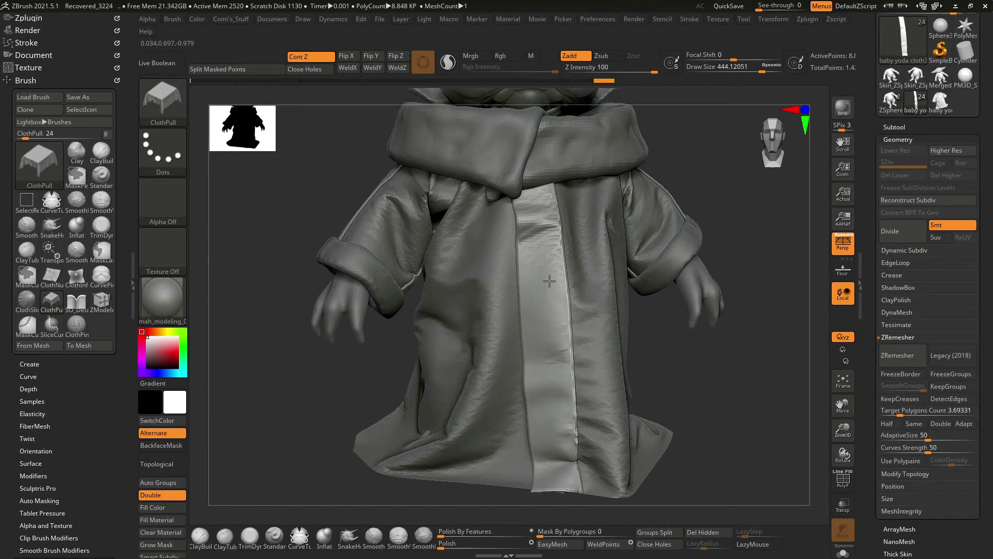
mouse_move(715, 366)
mouse_down()
mouse_move(707, 369)
mouse_move(590, 229)
mouse_up()
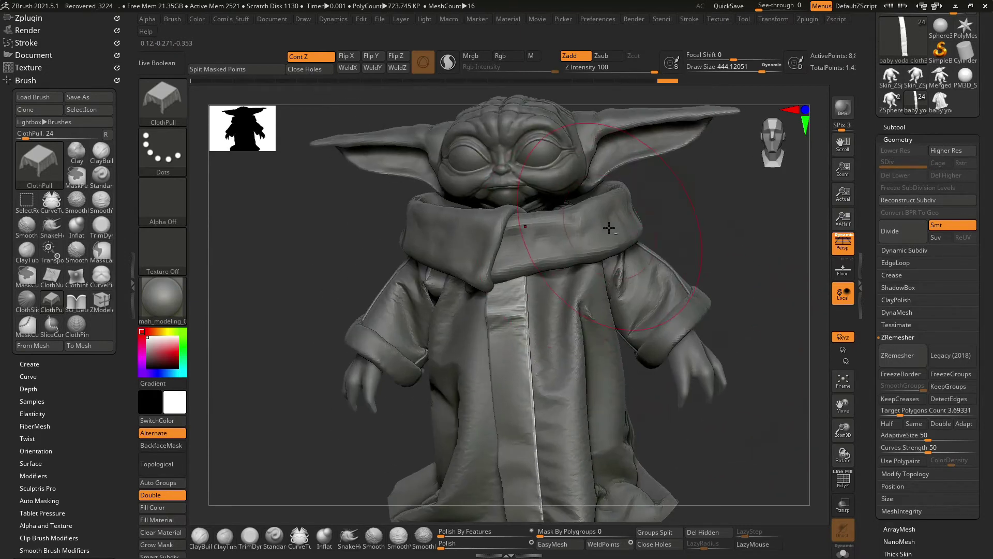
Select the PM3D_Ring3D1 and then the PM3D_Ring3D2 collar ring subtools.
alt+click(590, 229)
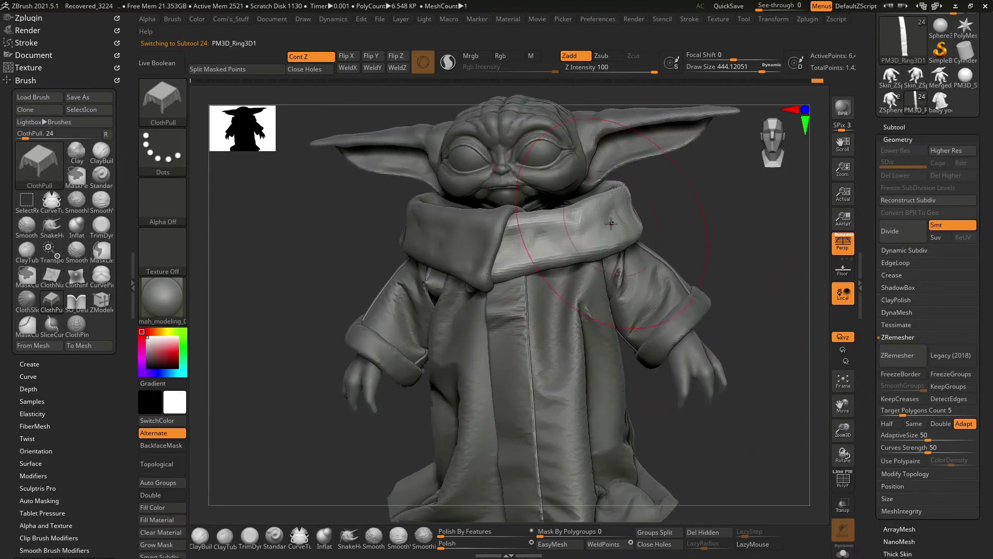
drag(610, 220, 643, 228)
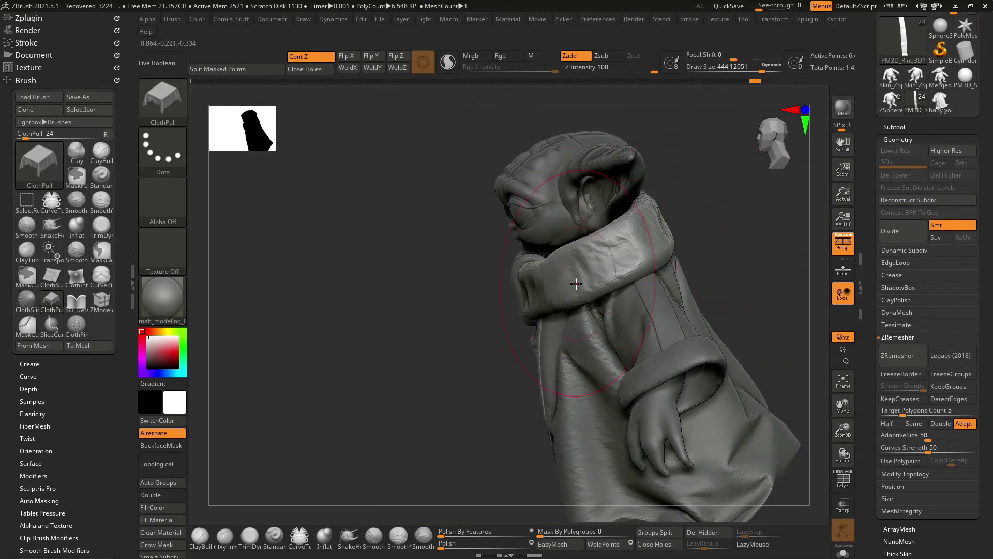
alt+click(583, 284)
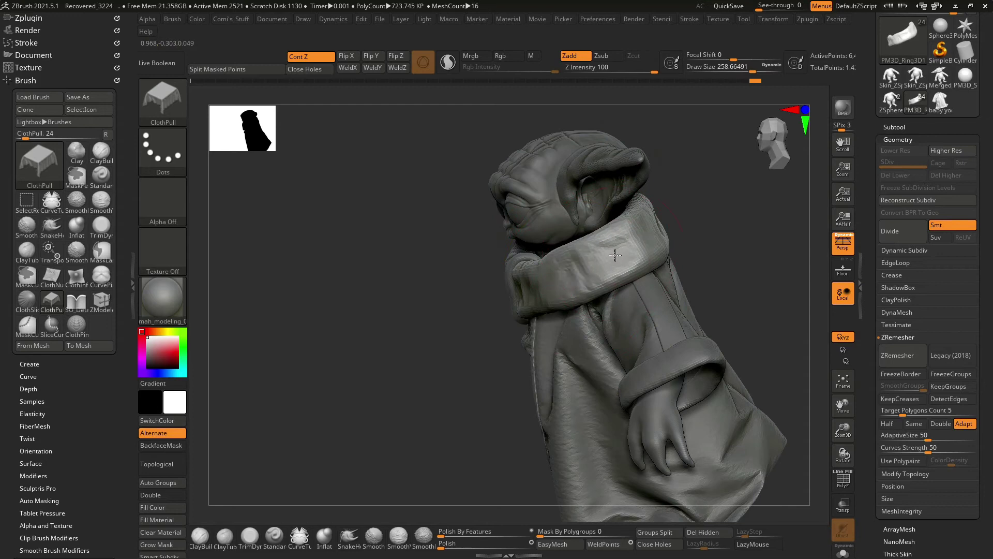
drag(704, 249, 517, 289)
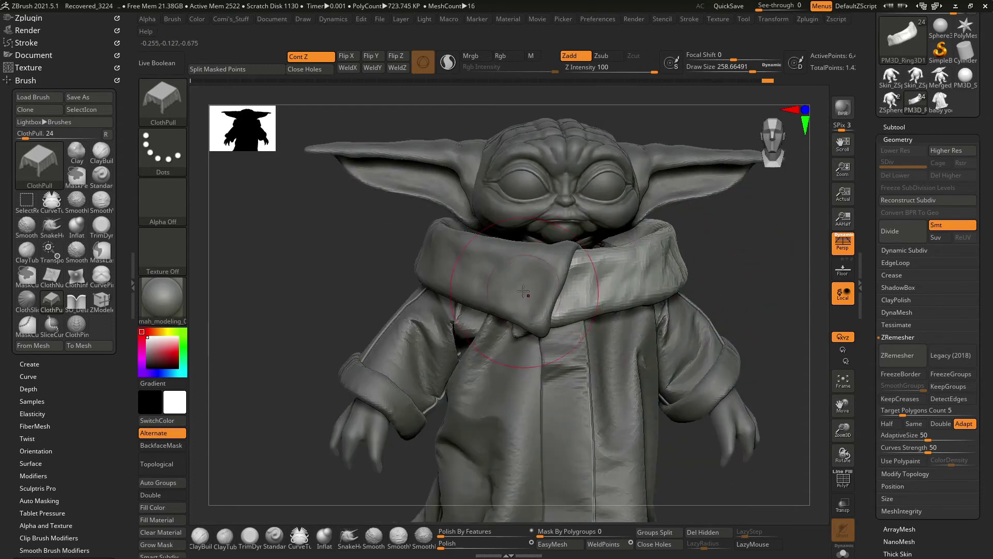
alt+click(518, 289)
Enlarge the brush and pull the sleeve and robe cloth around the left arm.
right_click(518, 286)
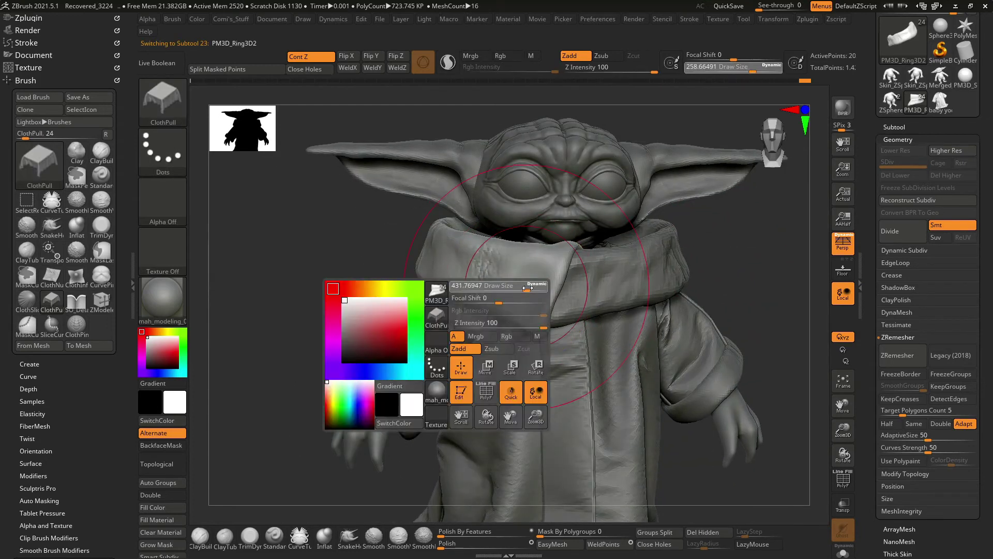
drag(508, 281, 506, 278)
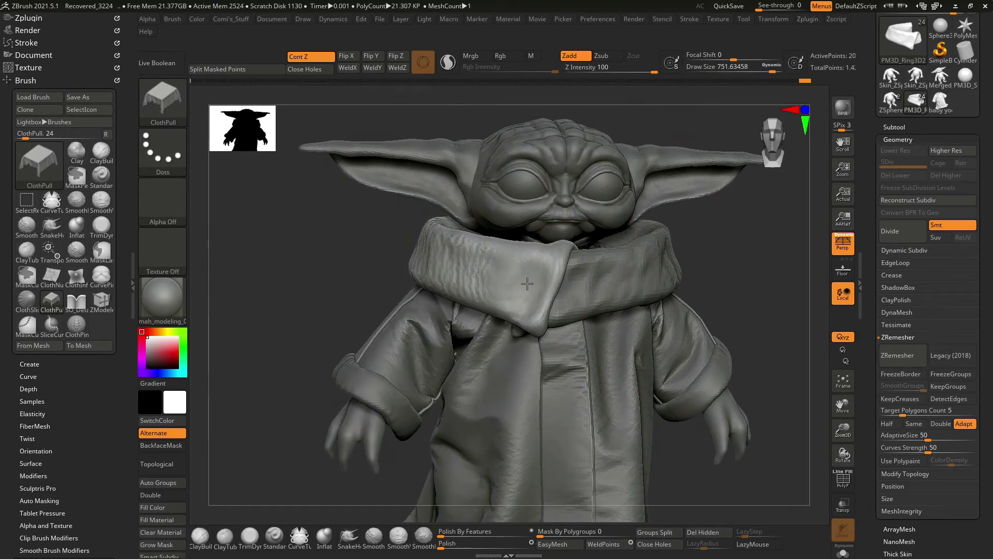
mouse_move(530, 283)
right_down()
mouse_move(724, 288)
mouse_move(514, 249)
mouse_move(202, 160)
right_up()
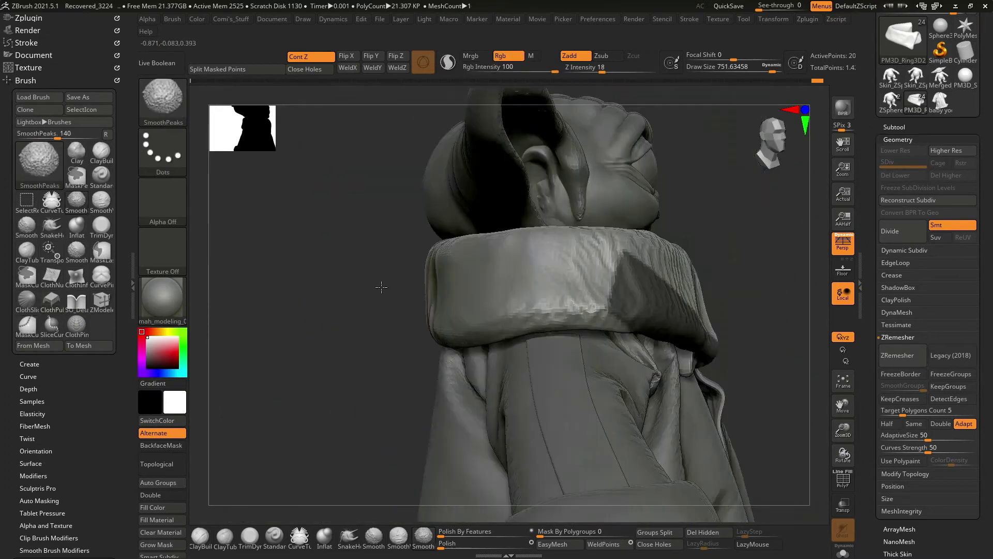
With a smaller ClothPull brush, sculpt wrinkles into the collar, then smooth them.
key(b)
key(c)
key(p)
mouse_move(569, 279)
right_down()
mouse_move(727, 281)
mouse_move(714, 282)
right_up()
key(space)
click(533, 282)
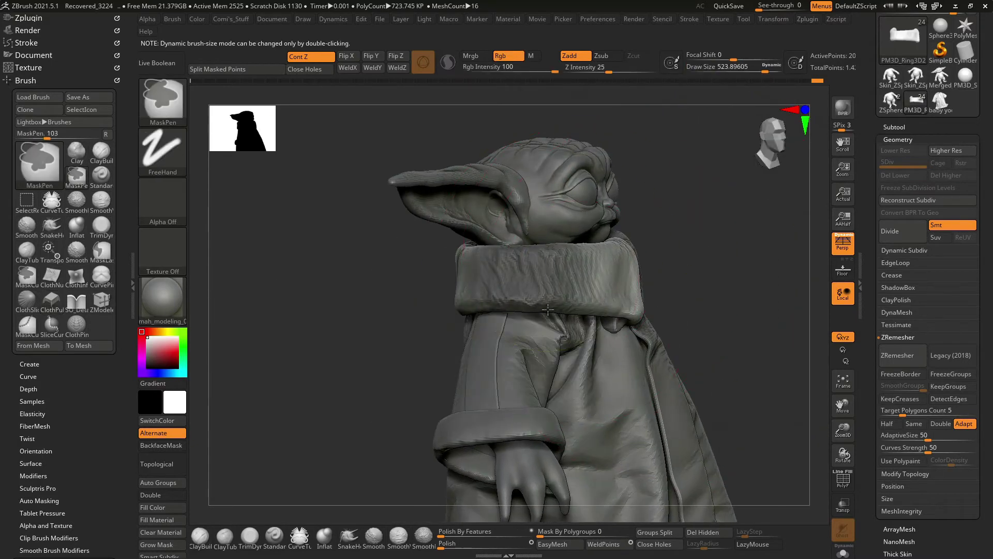
drag(372, 264, 441, 277)
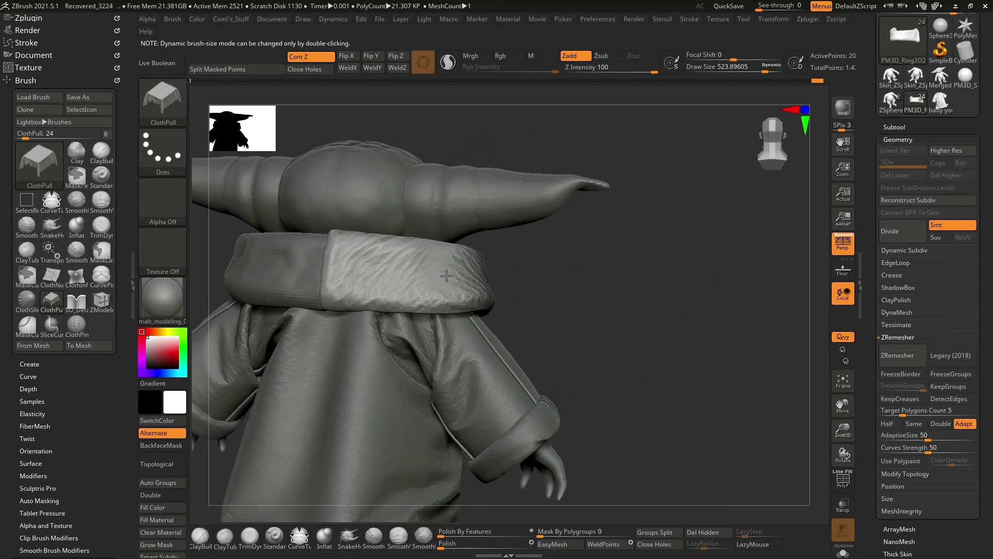
drag(446, 277, 440, 279)
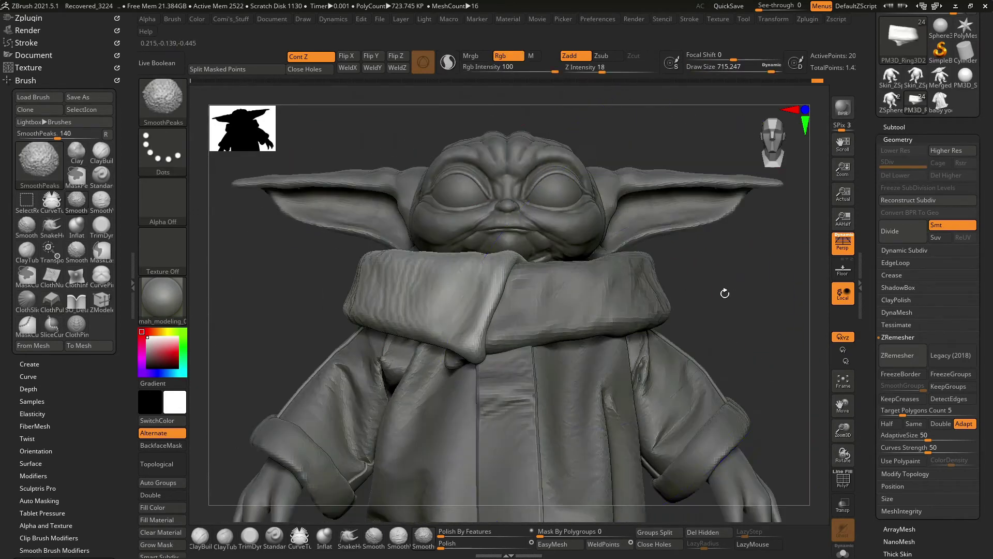
Soften the collar surface with further smoothing strokes.
key(space)
key(b)
key(c)
key(p)
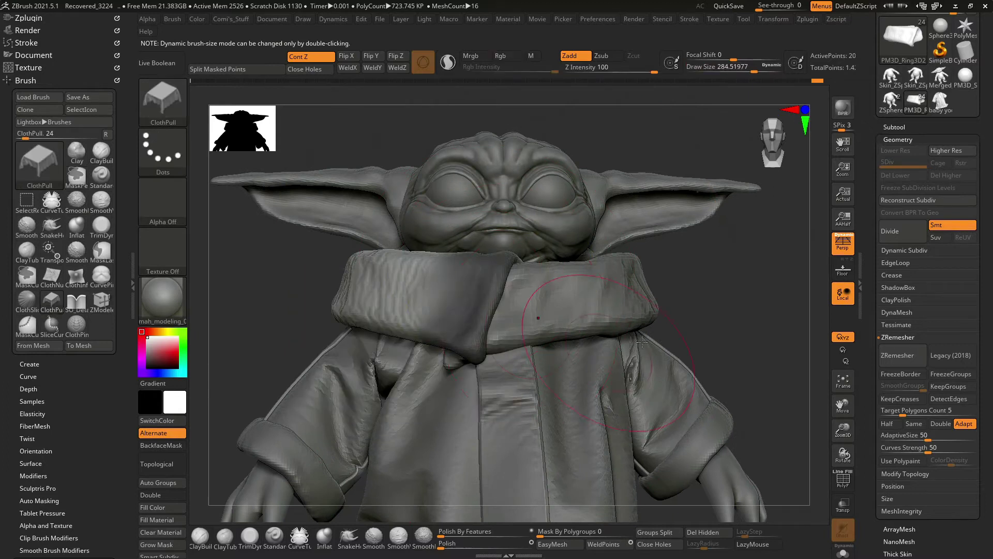
right_drag(642, 343, 620, 331)
mouse_move(443, 323)
shift+mouse_down()
mouse_move(477, 298)
mouse_move(473, 306)
shift+mouse_up()
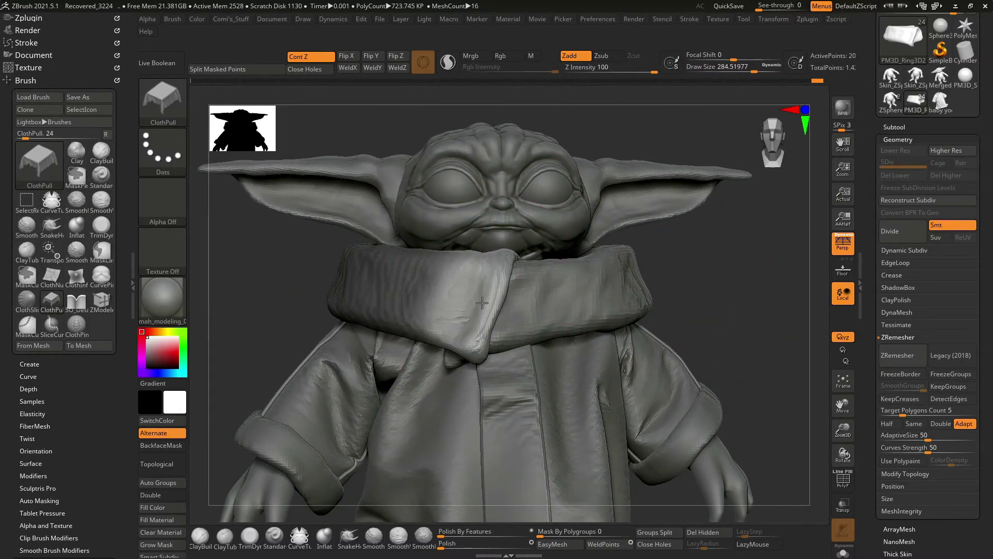
Frame the whole model from the front and reselect the PM3D_Ring3D1 collar piece.
right_drag(482, 302, 608, 310)
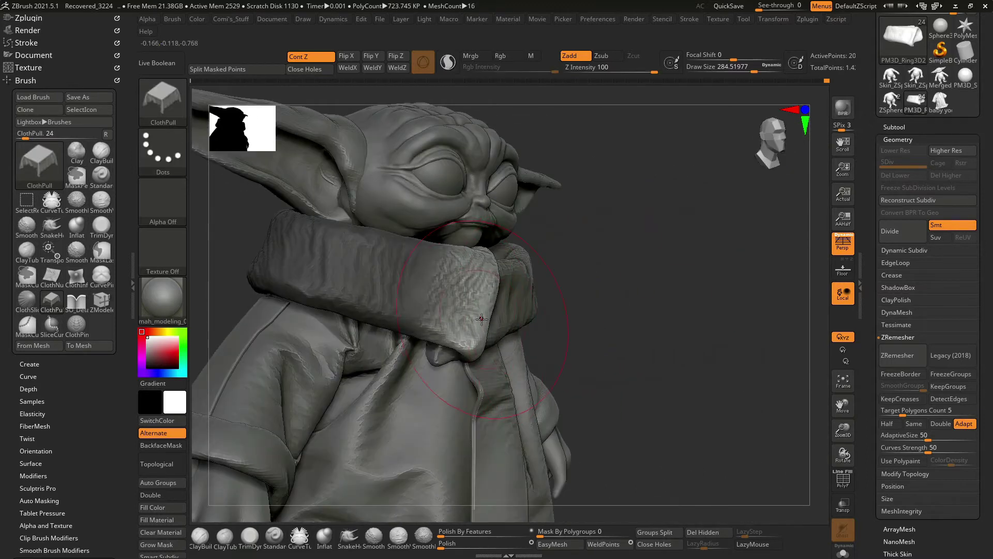
shift+right_drag(481, 319, 541, 312)
key(f)
right_drag(704, 310, 579, 295)
alt+click(631, 301)
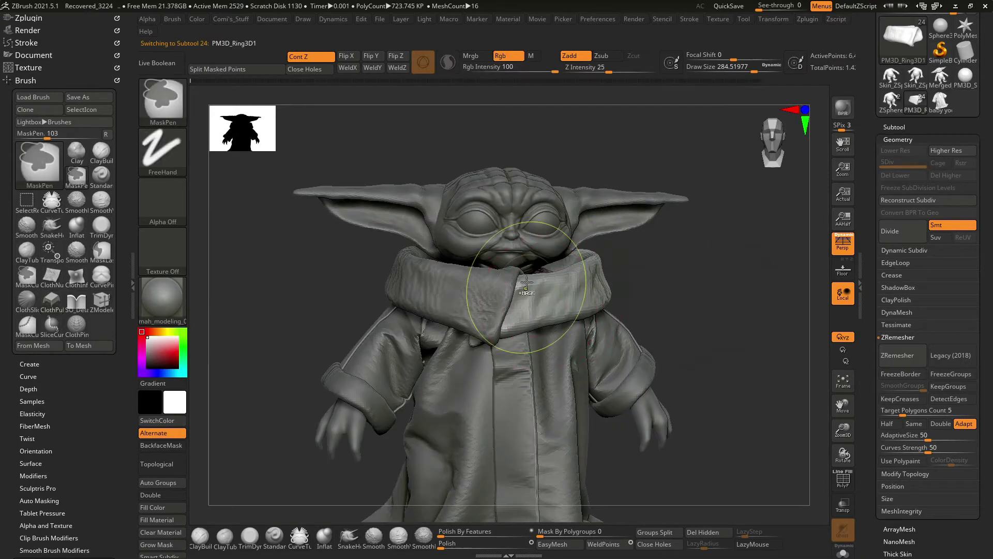
Return to ClothPull, toggle the ring's Solo view, resize the brush and clear the ring's mask.
key(b)
key(c)
key(p)
key(space)
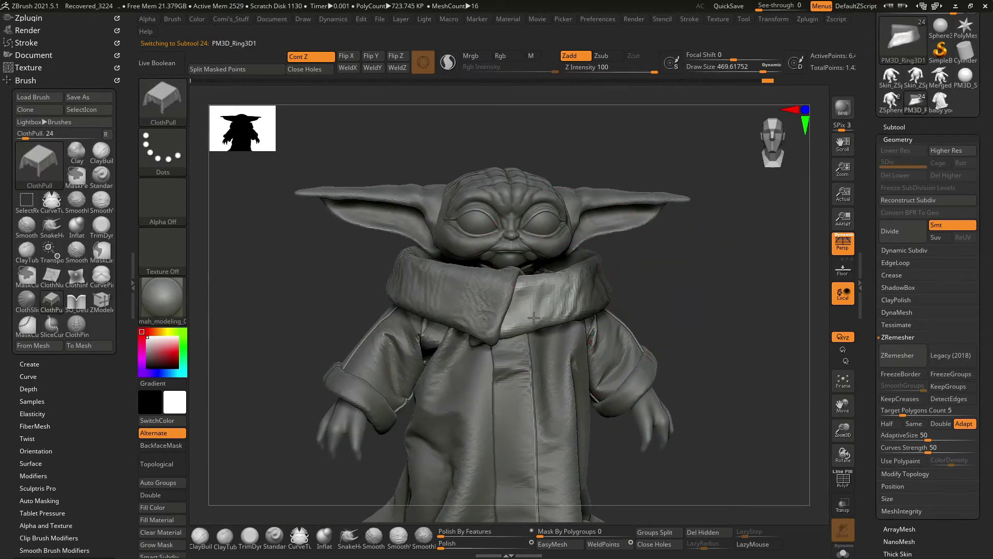
key(space)
drag(520, 300, 493, 301)
key(shift+ctrl+s)
key(space)
key(shift+ctrl+s)
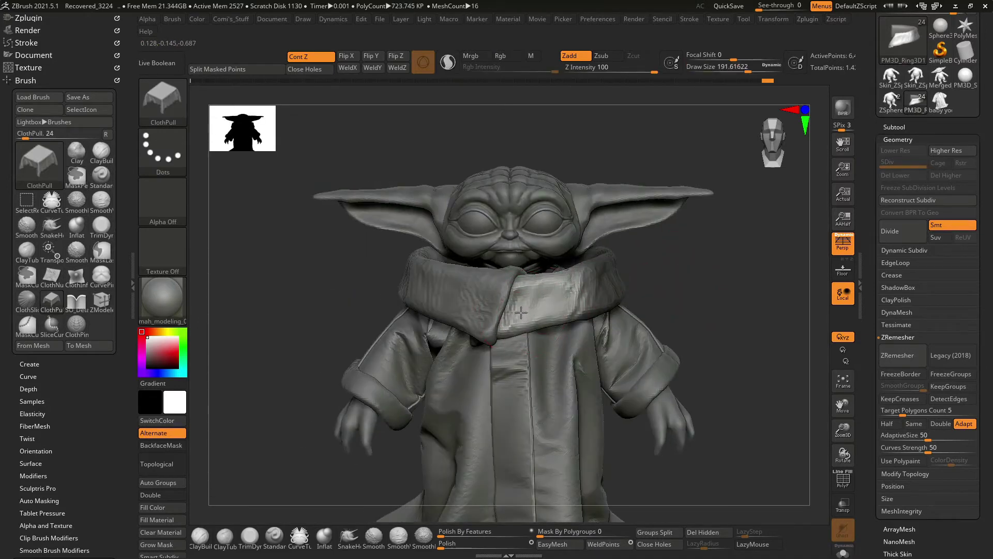
key(space)
drag(535, 310, 540, 309)
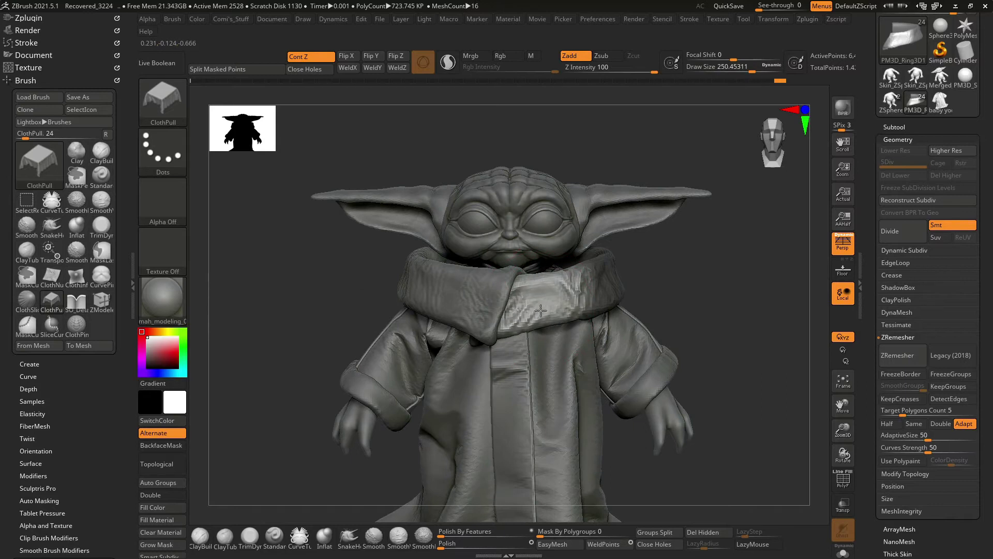
Isolate PM3D_Ring3D2 with Solo and shrink the ClothPull brush to 185.07.
mouse_move(721, 328)
mouse_down()
mouse_move(672, 290)
mouse_move(663, 301)
mouse_up()
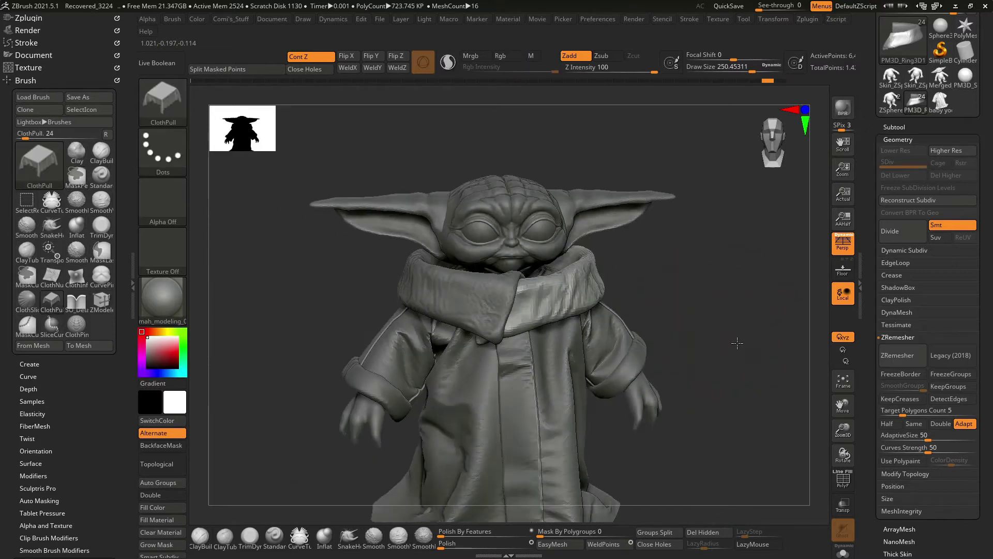
drag(718, 304, 470, 323)
mouse_move(311, 277)
mouse_down()
mouse_move(543, 331)
mouse_move(616, 333)
mouse_move(627, 277)
mouse_move(450, 294)
mouse_up()
alt+click(514, 325)
mouse_move(599, 263)
mouse_down()
mouse_move(607, 277)
mouse_move(558, 262)
mouse_move(481, 303)
mouse_move(459, 392)
mouse_up()
key(s)
drag(436, 288, 436, 293)
key(space)
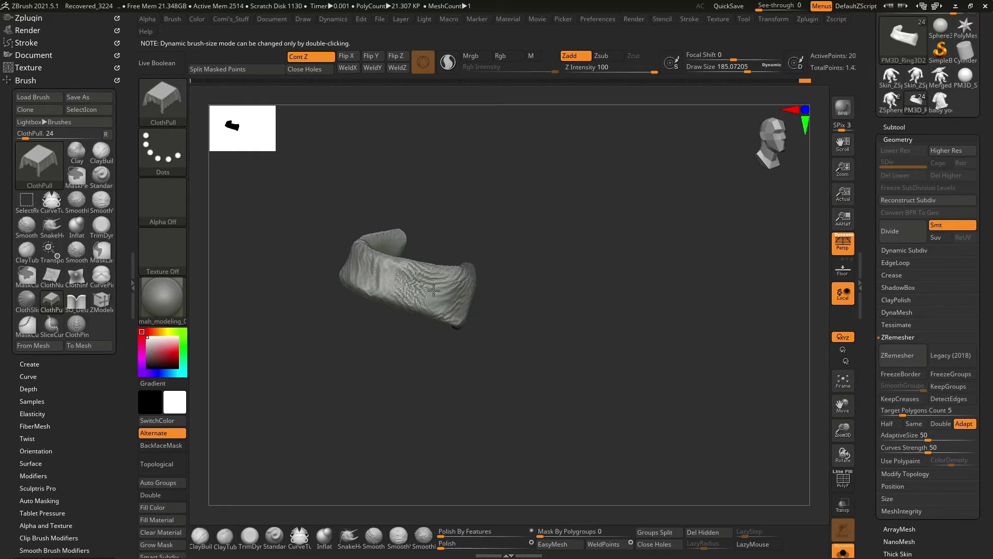
Restore the full figure and pull the scarf's lower edge into a fold.
key(ctrl+shift+s)
mouse_move(433, 291)
alt+mouse_down()
mouse_move(715, 330)
mouse_move(567, 318)
alt+mouse_up()
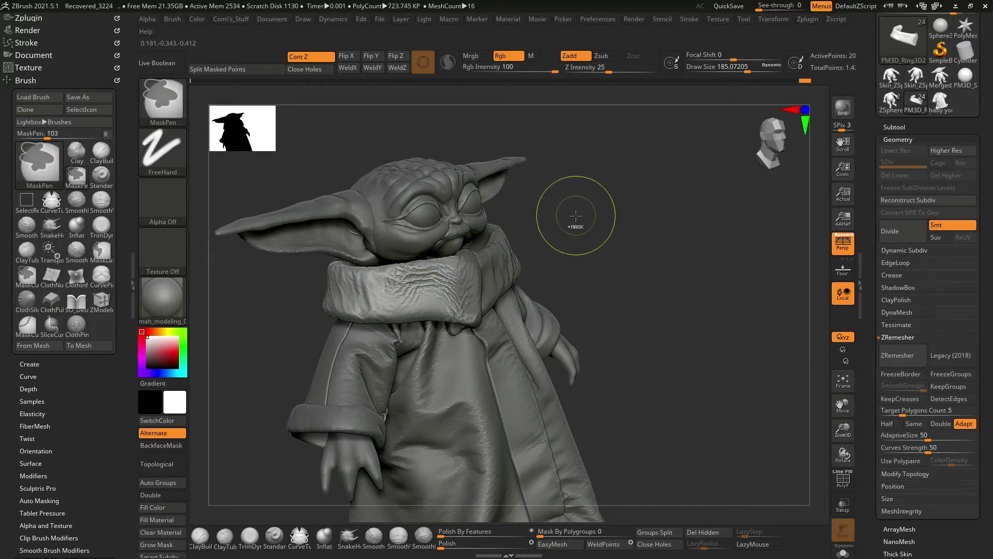
key(space)
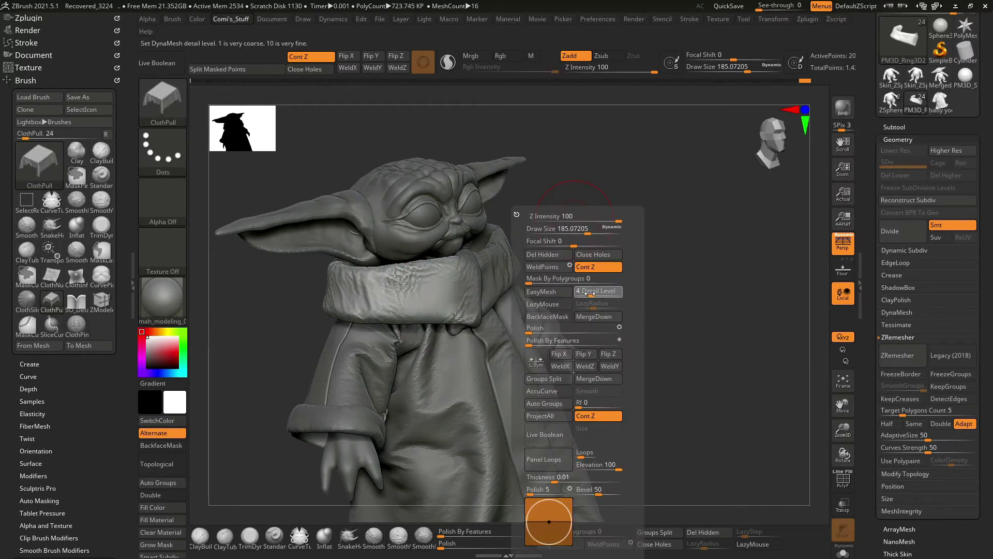
key(space)
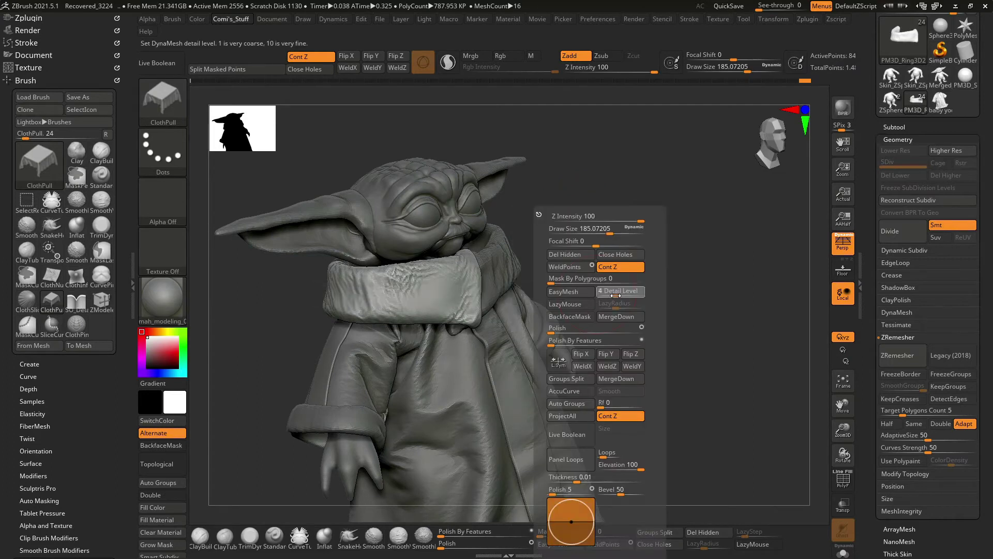
drag(650, 176, 513, 286)
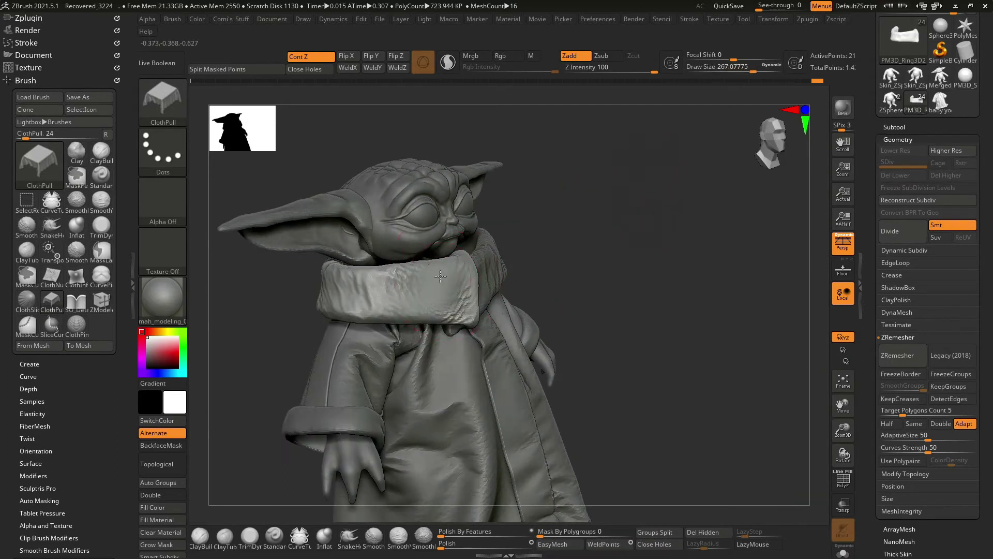
drag(442, 282, 436, 325)
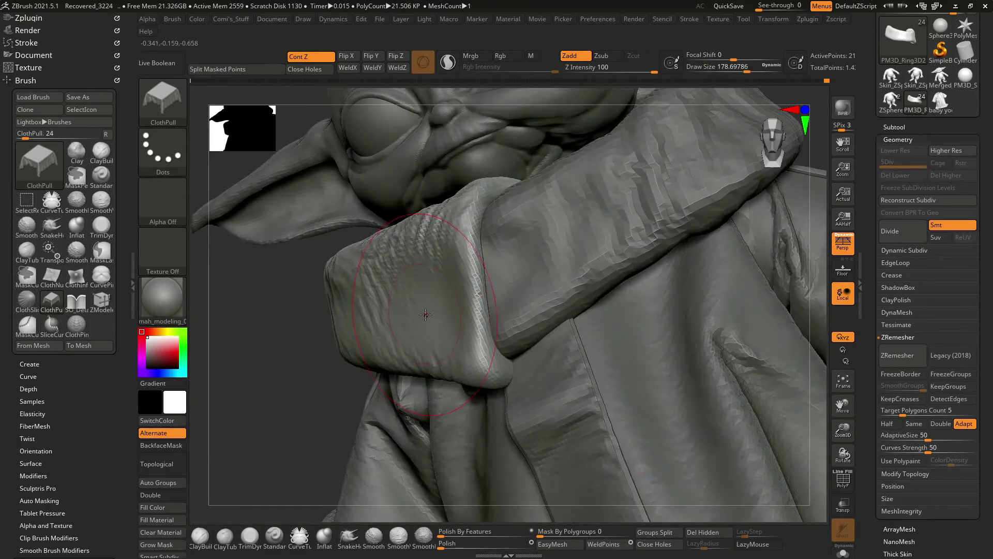
Isolate the collar, fine-tune the brush size and orbit around to inspect it.
key(space)
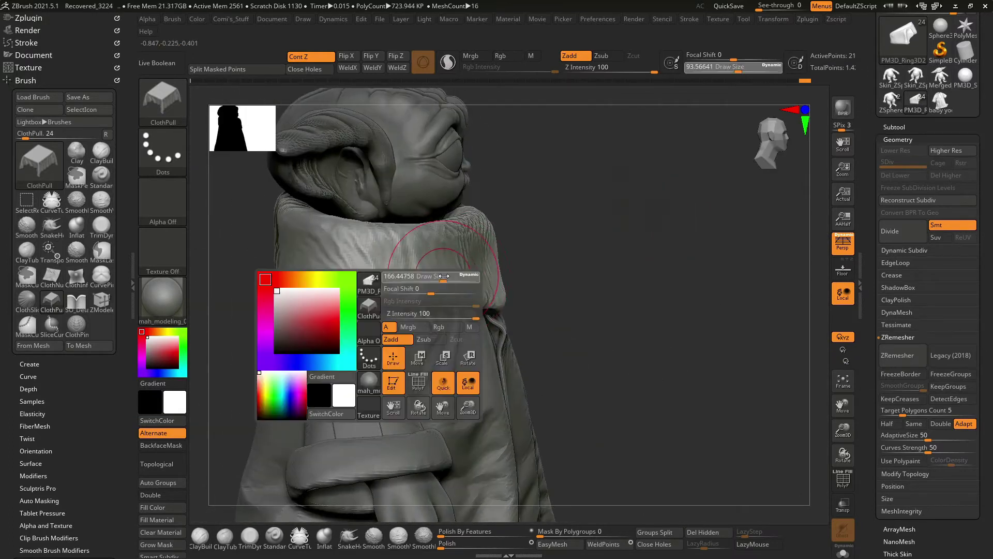
key(space)
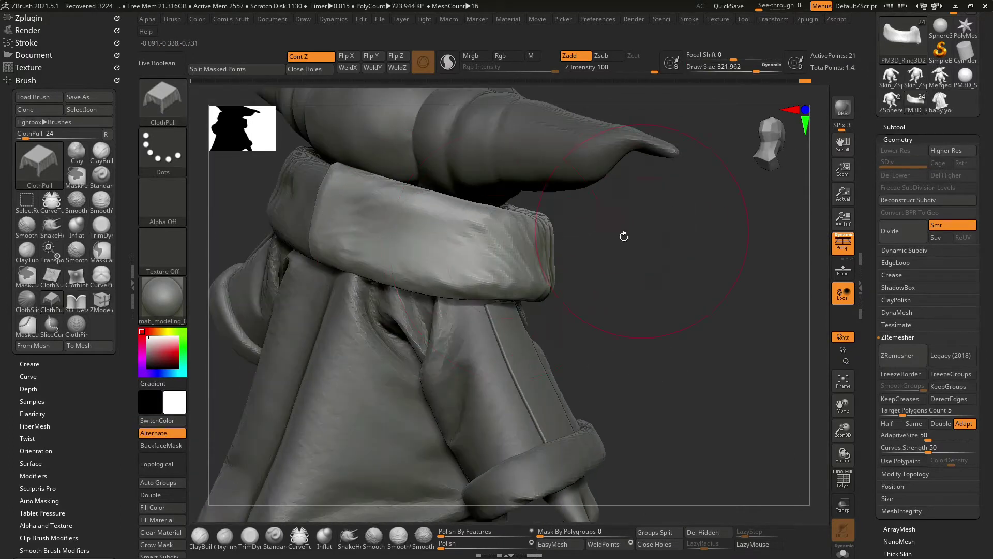
key(space)
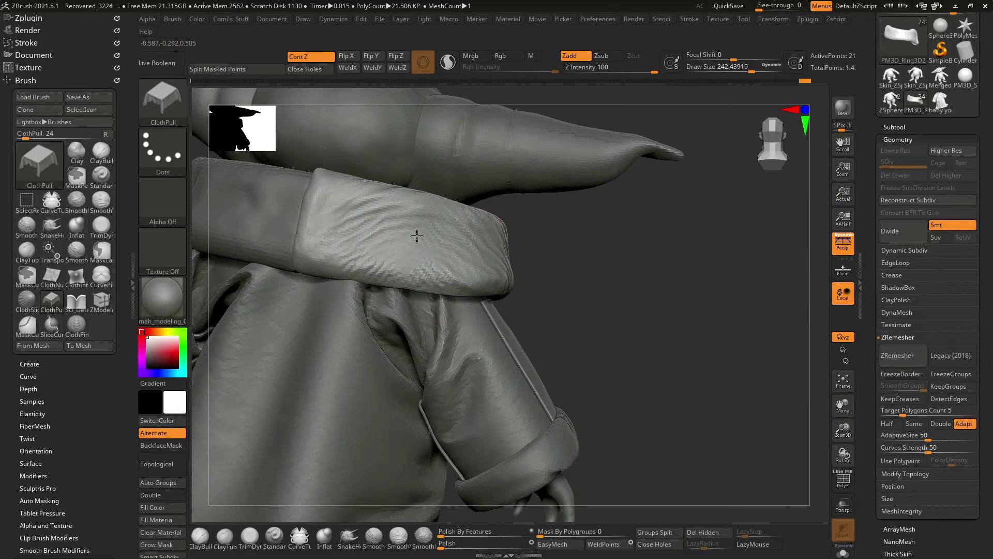
mouse_move(609, 266)
mouse_down()
mouse_move(694, 256)
mouse_move(620, 259)
mouse_up()
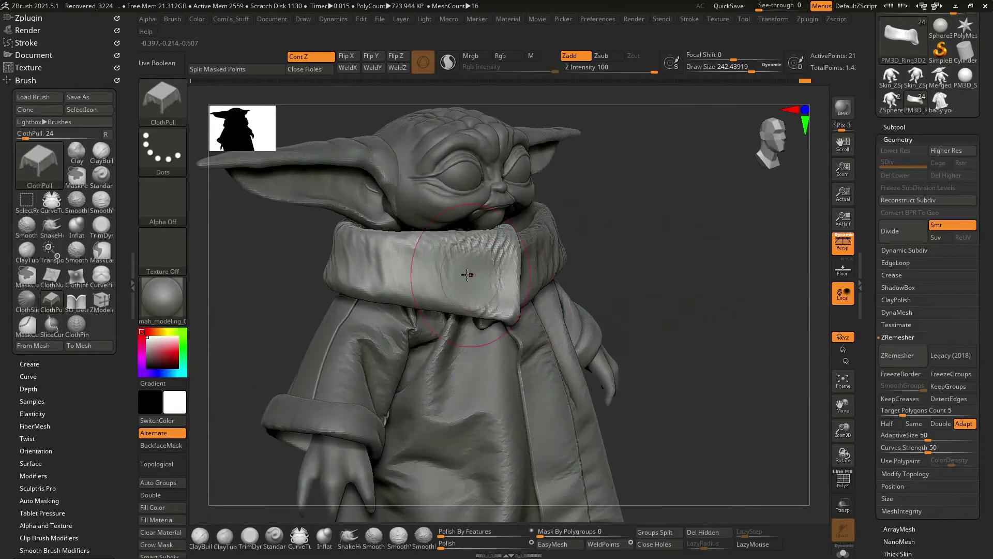
drag(485, 280, 473, 274)
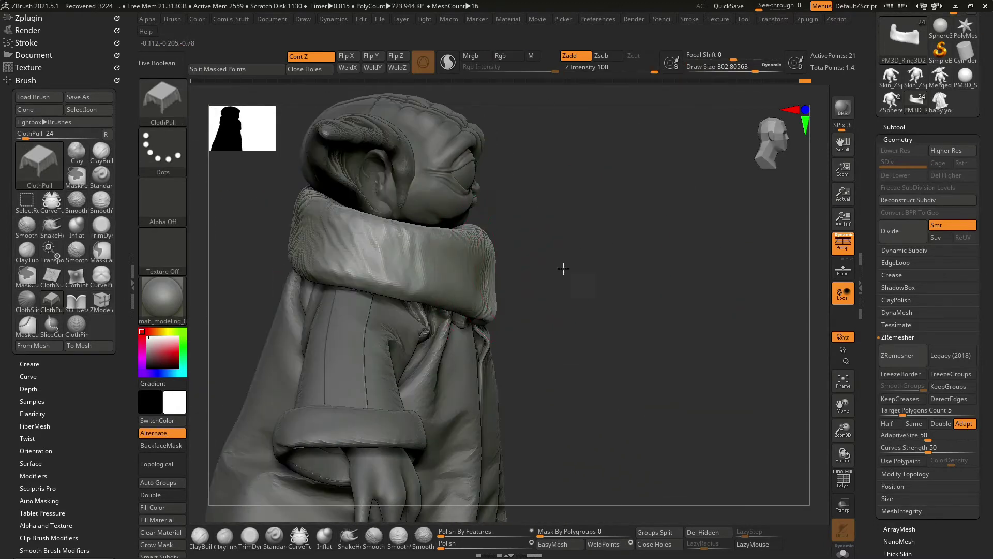
drag(563, 268, 480, 275)
mouse_move(342, 355)
mouse_down()
mouse_move(559, 249)
mouse_move(484, 266)
mouse_up()
drag(425, 274, 423, 275)
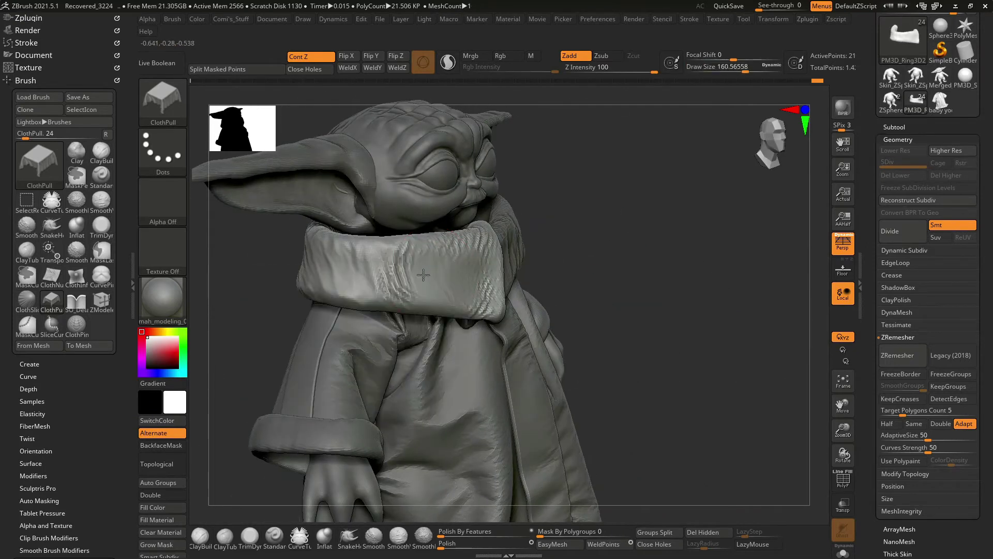
mouse_move(453, 276)
right_down()
mouse_move(466, 257)
mouse_move(458, 274)
mouse_move(660, 215)
right_up()
drag(733, 59, 688, 56)
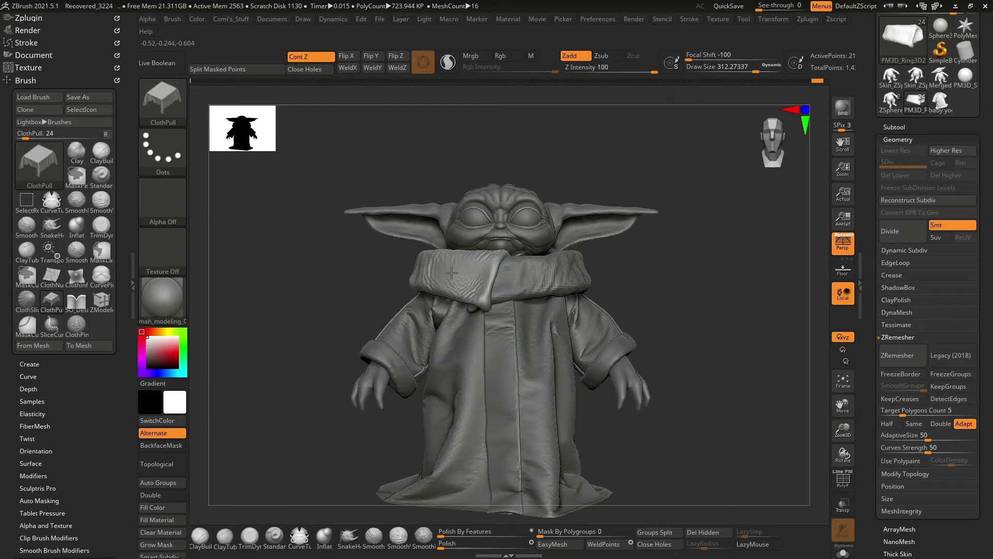
Orbit the full model through front and three-quarter views and fit it in view.
right_drag(451, 272, 454, 265)
shift+drag(605, 199, 634, 151)
drag(691, 56, 771, 55)
right_drag(473, 267, 440, 269)
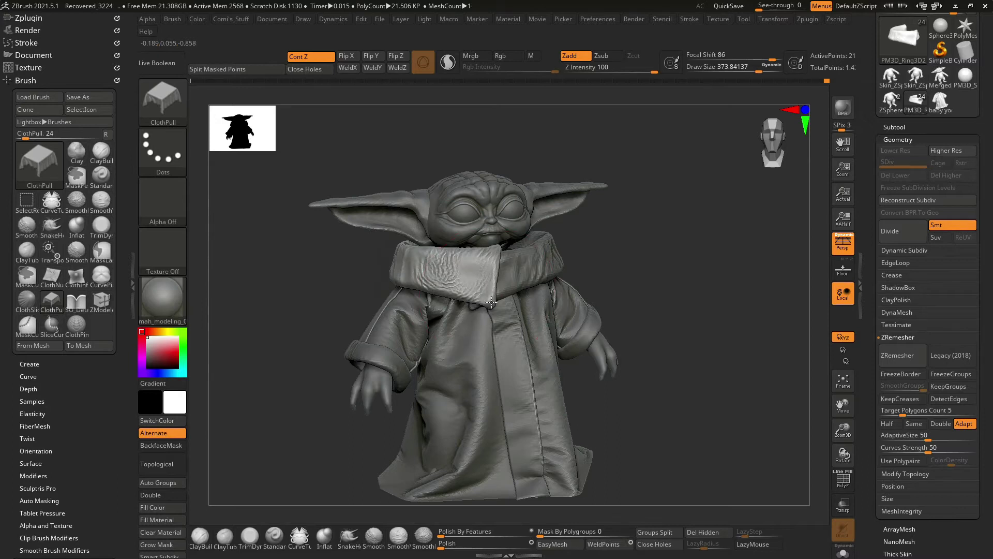
right_drag(455, 263, 603, 222)
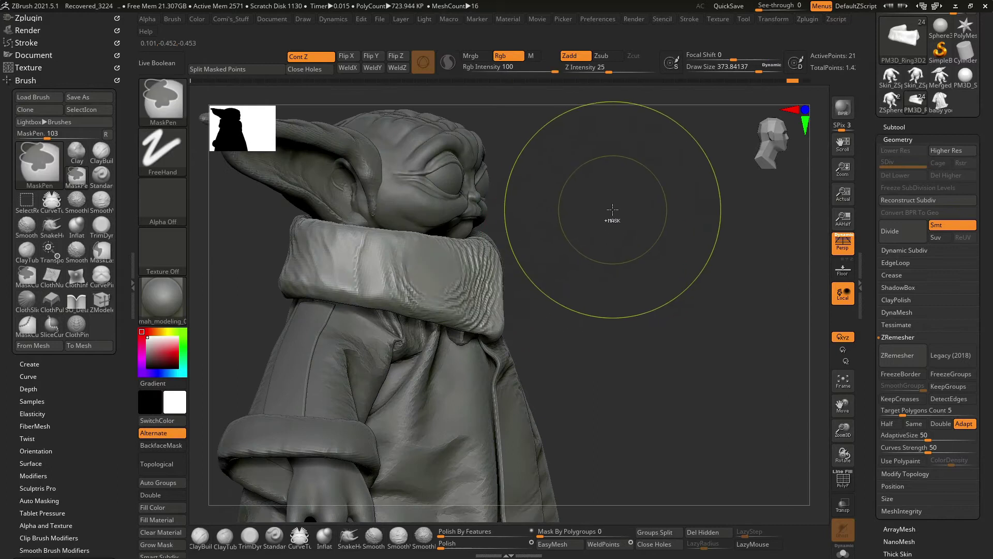
right_drag(651, 245, 483, 283)
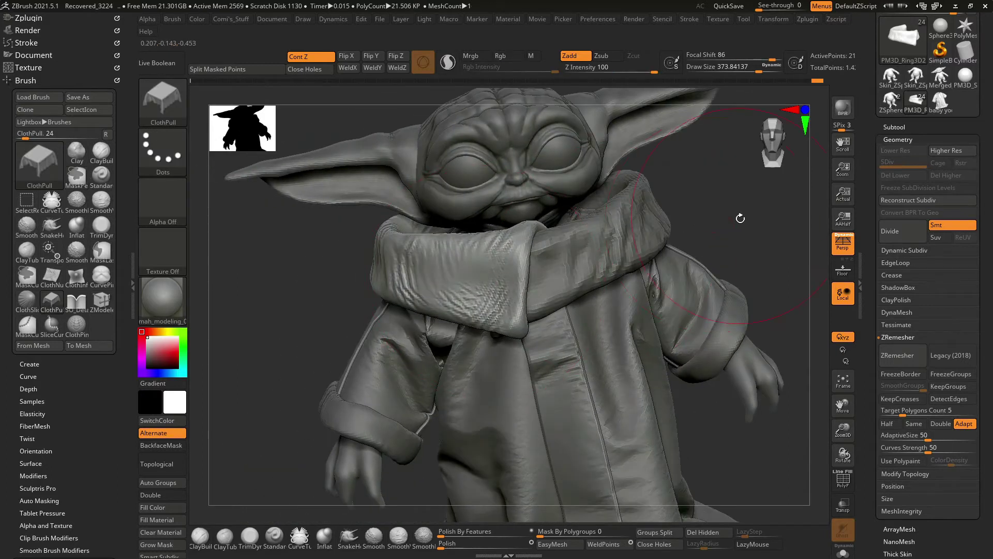
key(f)
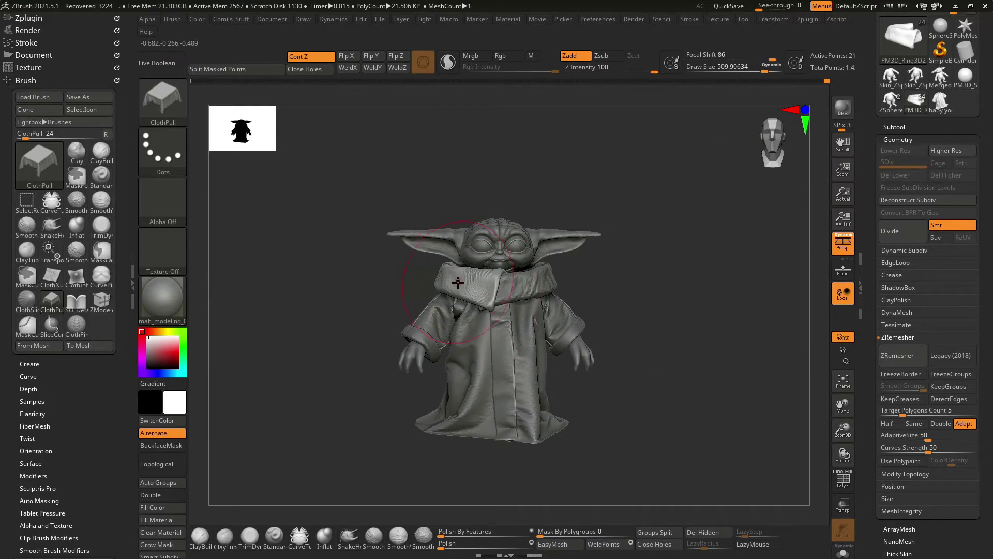
mouse_move(459, 270)
right_down()
mouse_move(463, 281)
mouse_move(579, 194)
right_up()
Pull cloth folds into the front of the collar with ClothPull.
key(ctrl)
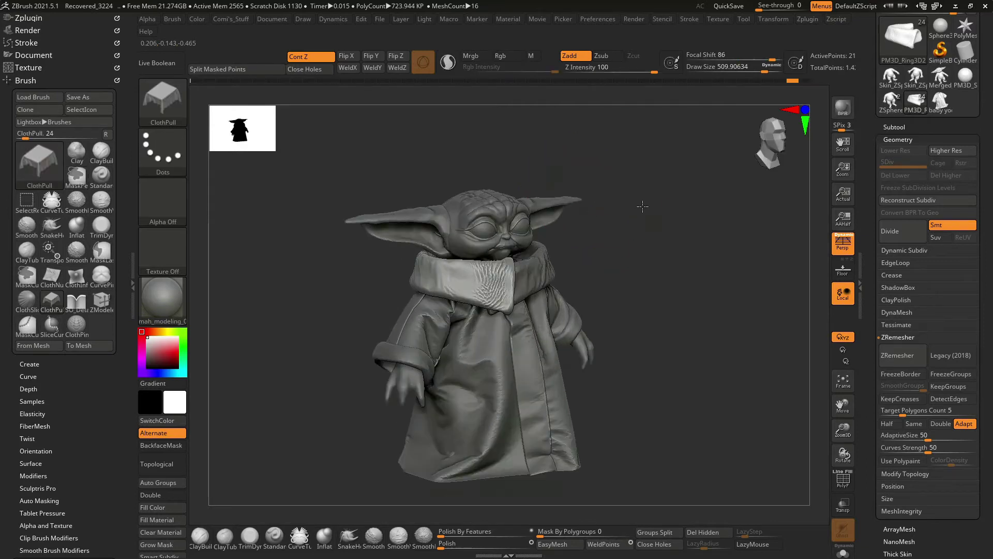
ctrl+right_drag(641, 204, 454, 281)
mouse_move(455, 281)
mouse_down()
mouse_move(482, 270)
mouse_move(412, 280)
mouse_up()
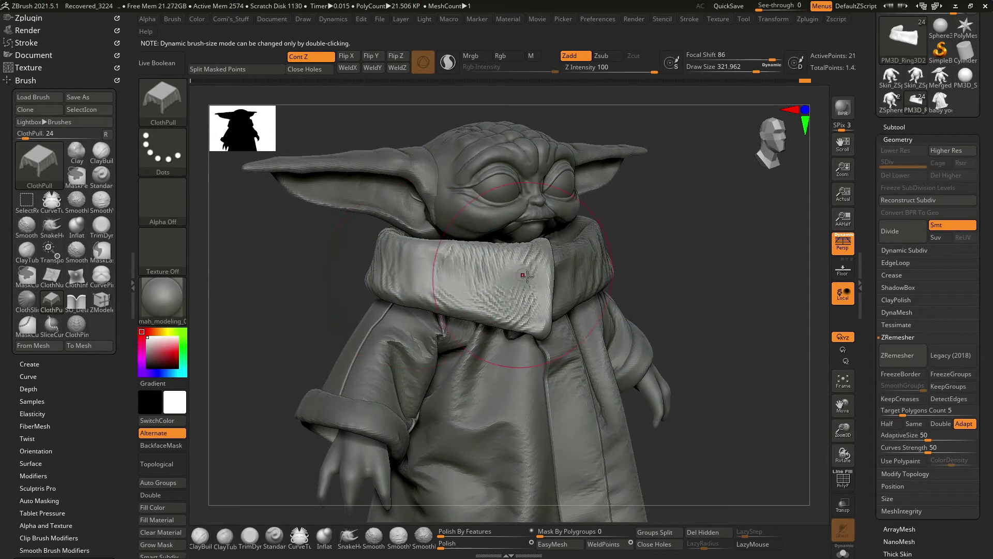
right_drag(527, 275, 497, 247)
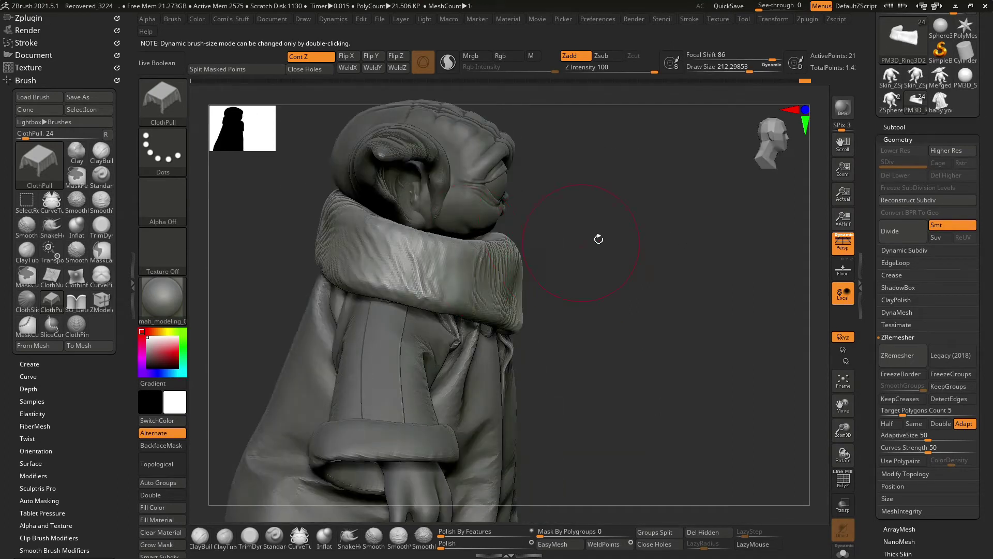
right_drag(599, 239, 442, 337)
Pick ClothTwister and twist the scarf cloth into folds.
key(b)
key(c)
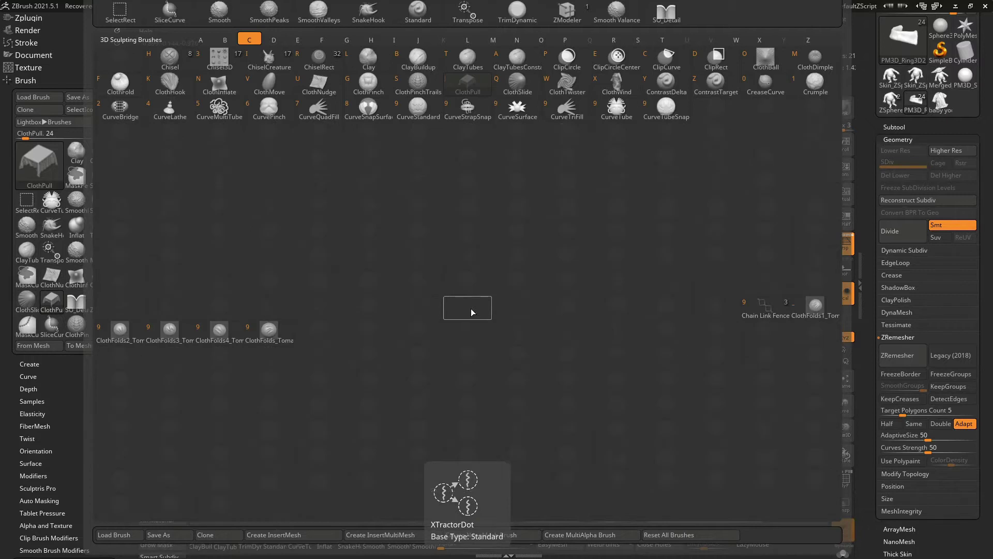
click(568, 84)
drag(558, 280, 576, 294)
right_drag(575, 294, 609, 344)
mouse_move(692, 290)
right_down()
mouse_move(672, 269)
mouse_move(686, 191)
mouse_move(590, 236)
right_up()
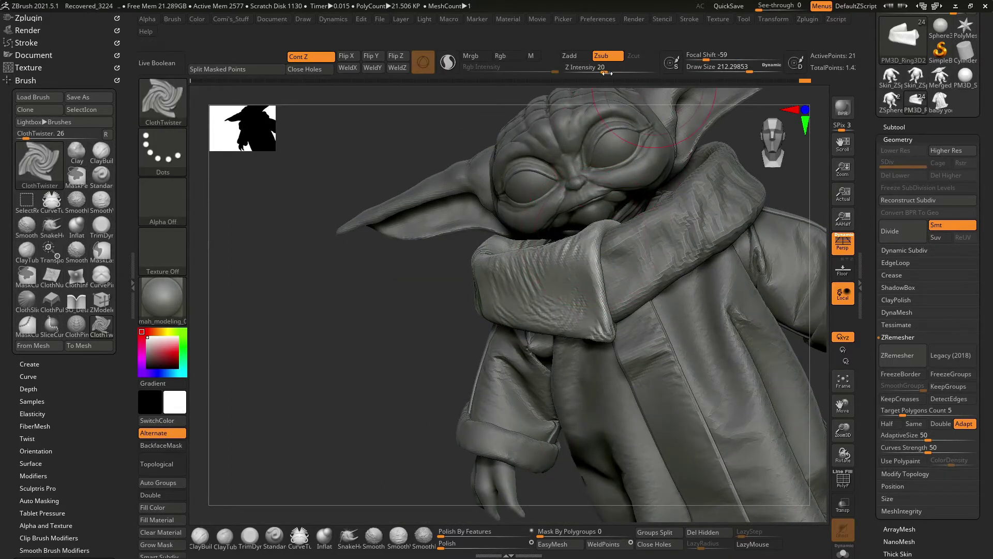
Lower Z Intensity to 9 and check the scarf from side and front.
drag(606, 73, 591, 73)
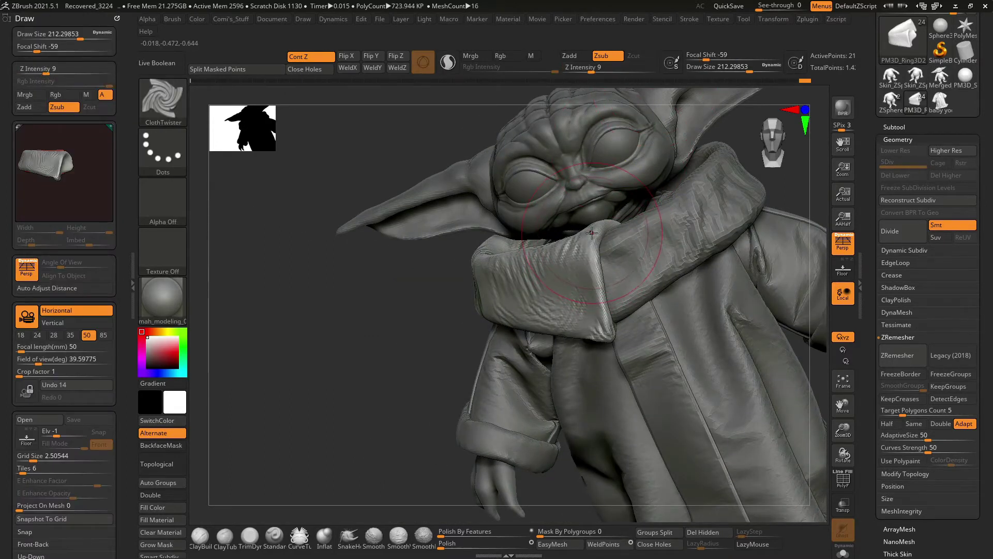
right_drag(597, 279, 447, 303)
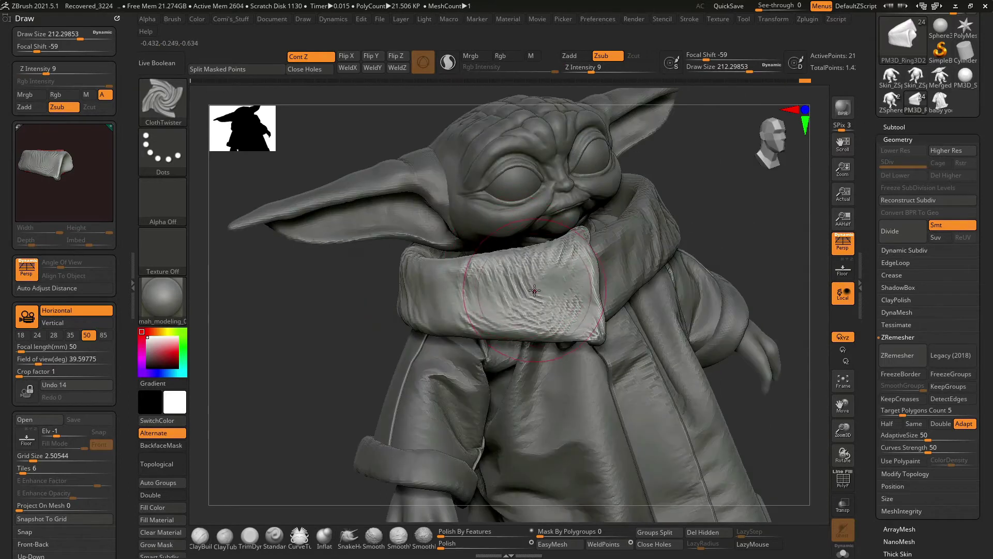
right_drag(534, 291, 429, 302)
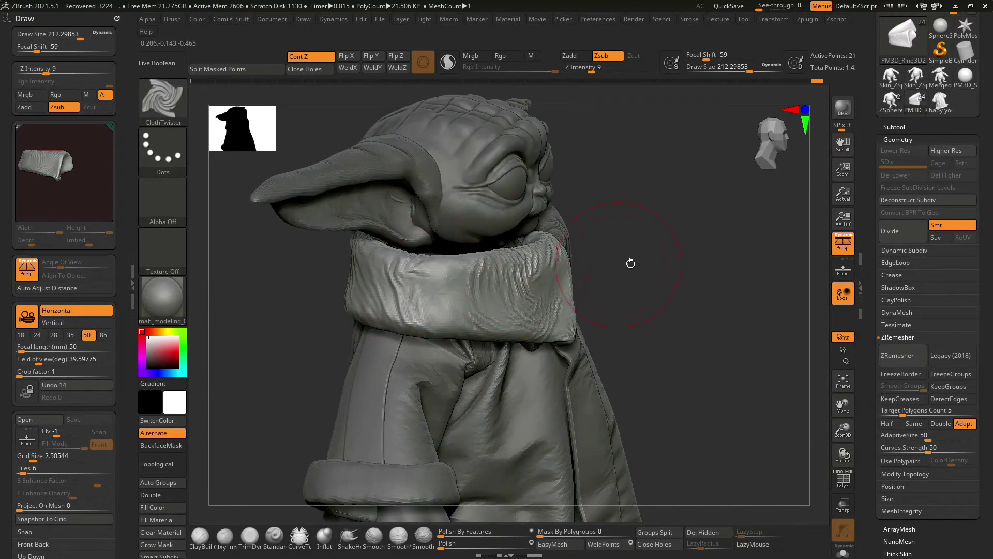
right_drag(631, 263, 486, 286)
Switch to TrimDynamic with Alpha 28 at a brush size of about 94.
key(shift)
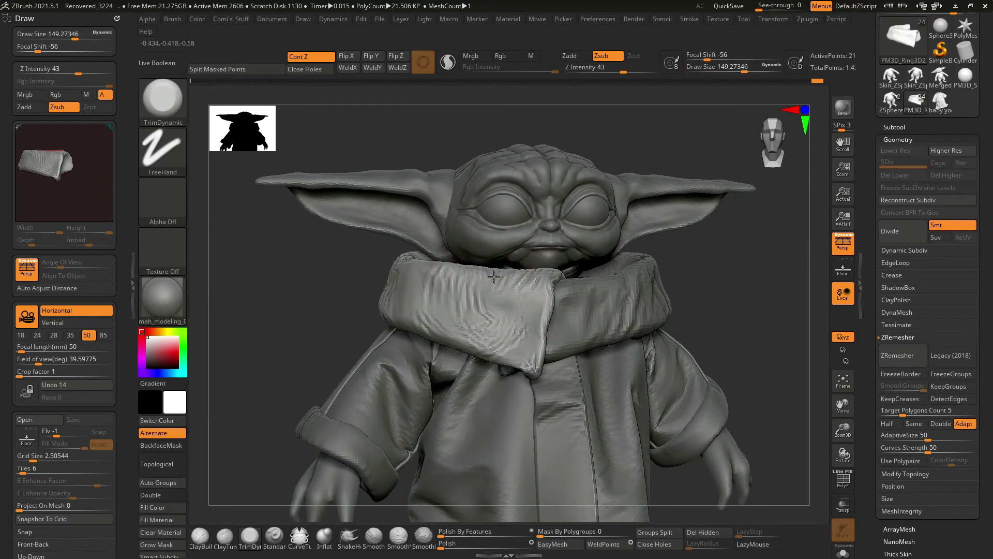
click(178, 203)
click(323, 204)
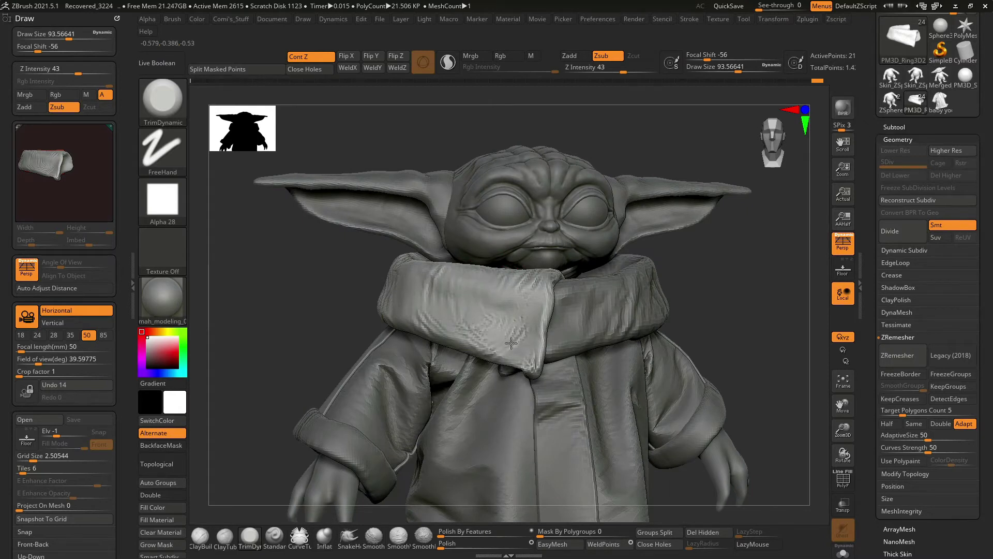
right_drag(415, 356, 529, 282)
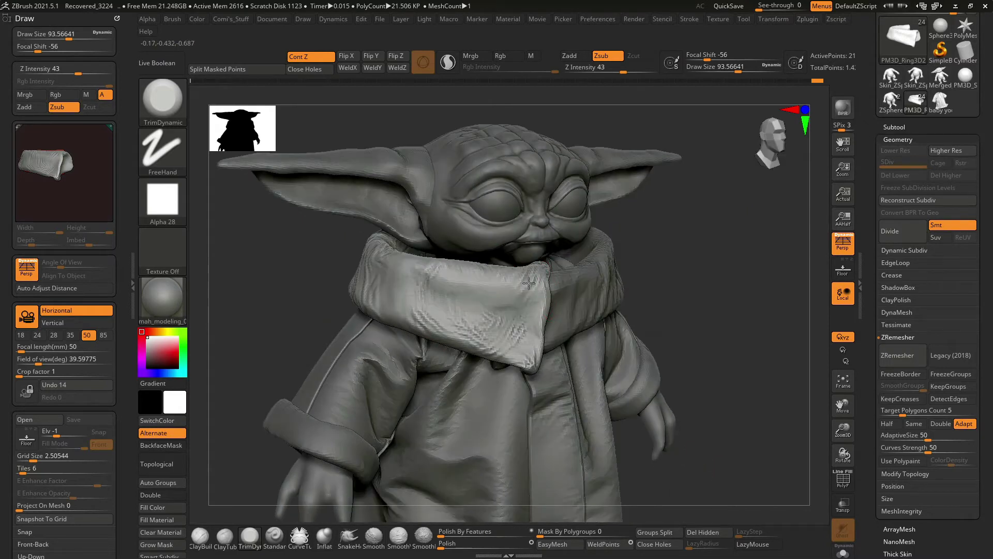
mouse_move(694, 295)
right_down()
mouse_move(492, 262)
mouse_move(682, 335)
mouse_move(714, 308)
mouse_move(732, 322)
mouse_move(447, 247)
right_up()
Switch to ClayBuildup at about size 110 and turn the model to face front.
key(b)
key(c)
key(b)
key(space)
key(space)
drag(466, 308, 470, 296)
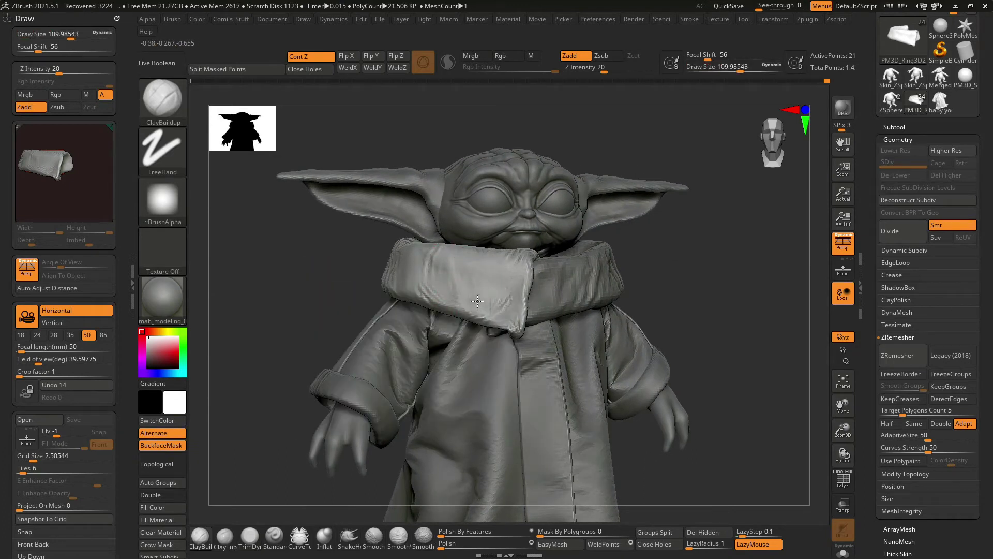
right_drag(499, 305, 486, 274)
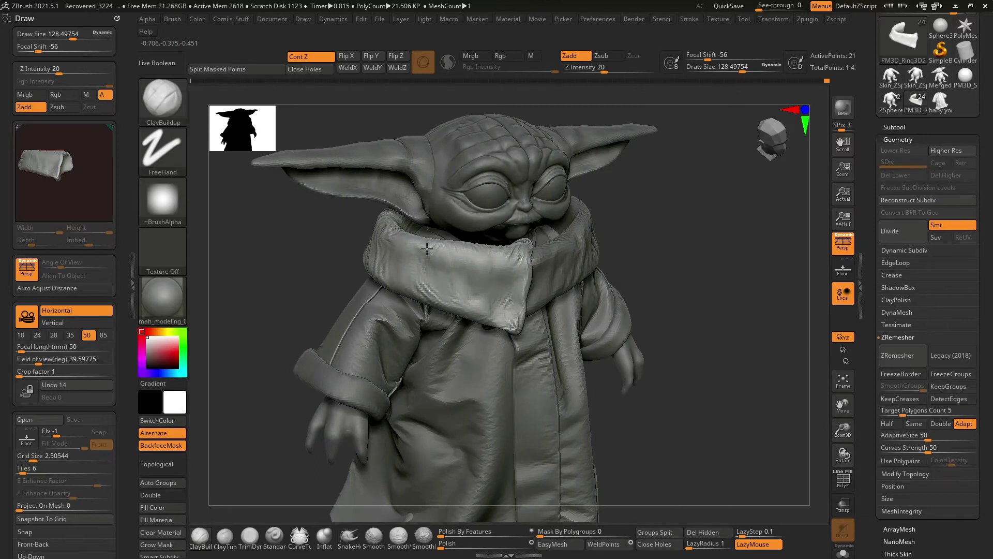
right_drag(442, 298, 481, 269)
Reduce the ClayBuildup size to about 86 and zoom in close on the collar.
key(space)
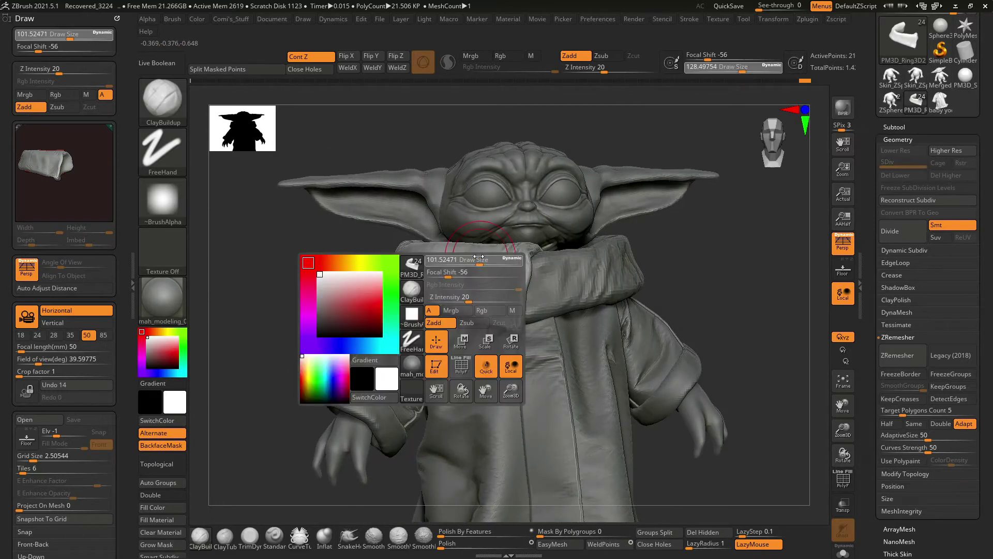
drag(481, 264, 495, 278)
mouse_move(466, 266)
alt+right_down()
mouse_move(475, 309)
mouse_move(660, 273)
mouse_move(698, 339)
alt+right_up()
mouse_move(548, 290)
right_down()
mouse_move(565, 279)
mouse_move(557, 278)
right_up()
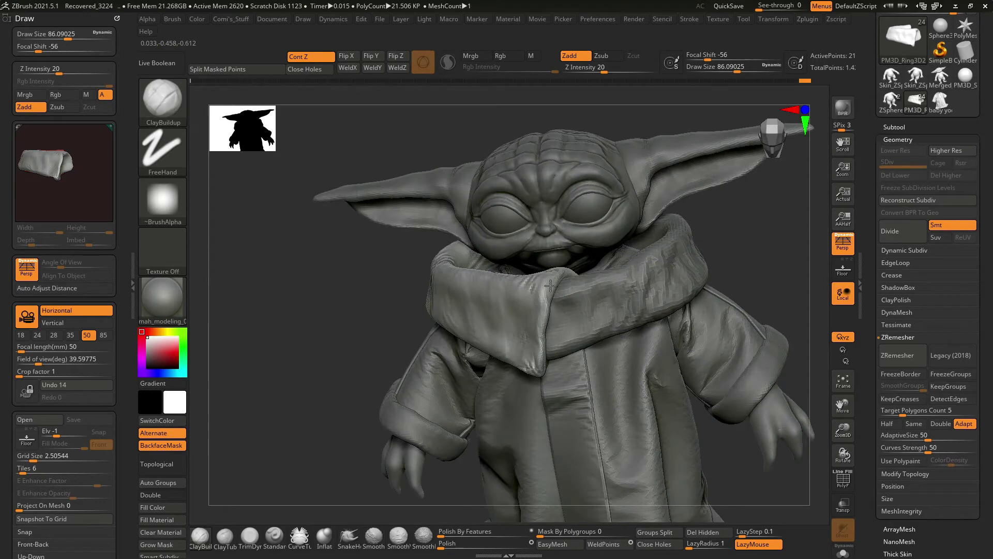
mouse_move(541, 367)
ctrl+right_down()
mouse_move(663, 277)
mouse_move(731, 299)
mouse_move(638, 263)
mouse_move(721, 286)
mouse_move(720, 224)
mouse_move(707, 326)
mouse_move(660, 293)
ctrl+right_up()
Select the Inflat brush and isolate the collar band in Solo.
key(b)
key(i)
key(n)
right_drag(552, 323, 524, 255)
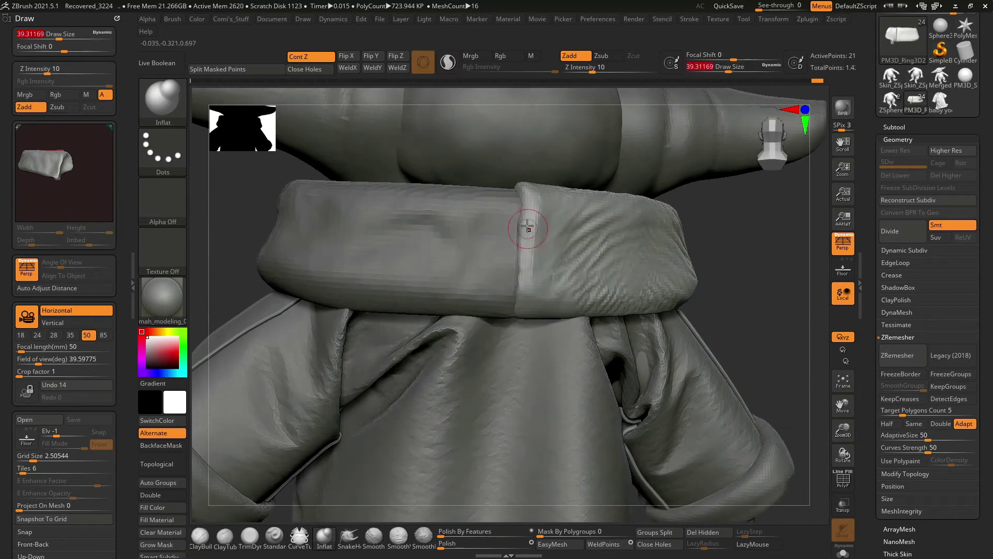
right_drag(521, 296, 520, 208)
right_drag(552, 279, 521, 214)
Smooth the band's creased end, then zoom out and shrink the brush to about 50.
shift+drag(497, 197, 503, 251)
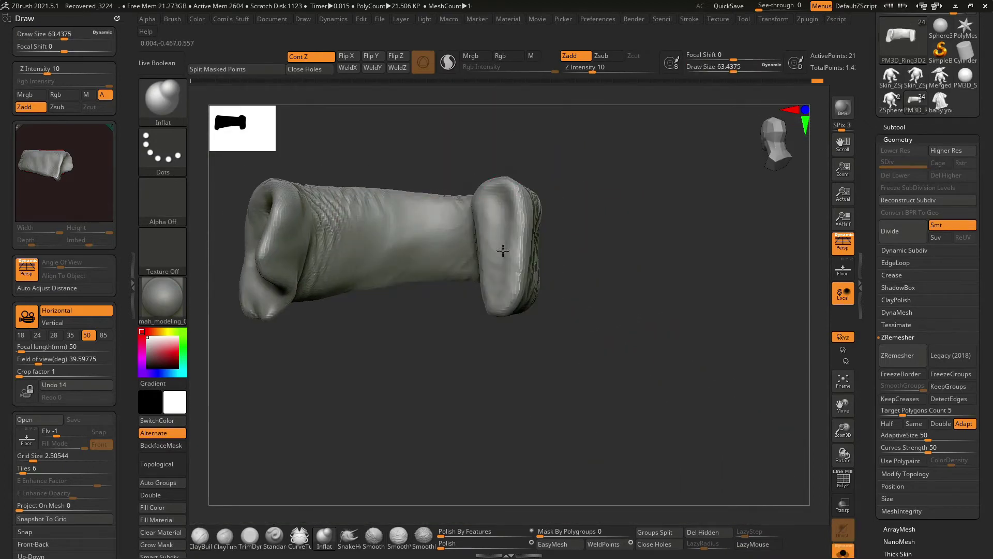
right_drag(503, 244, 512, 255)
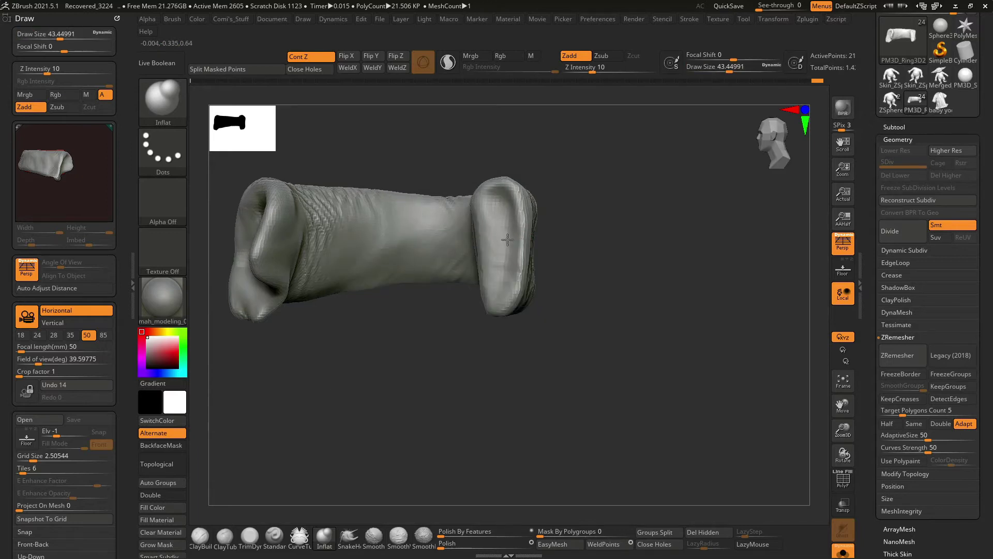
mouse_move(499, 205)
right_down()
mouse_move(541, 241)
mouse_move(514, 296)
right_up()
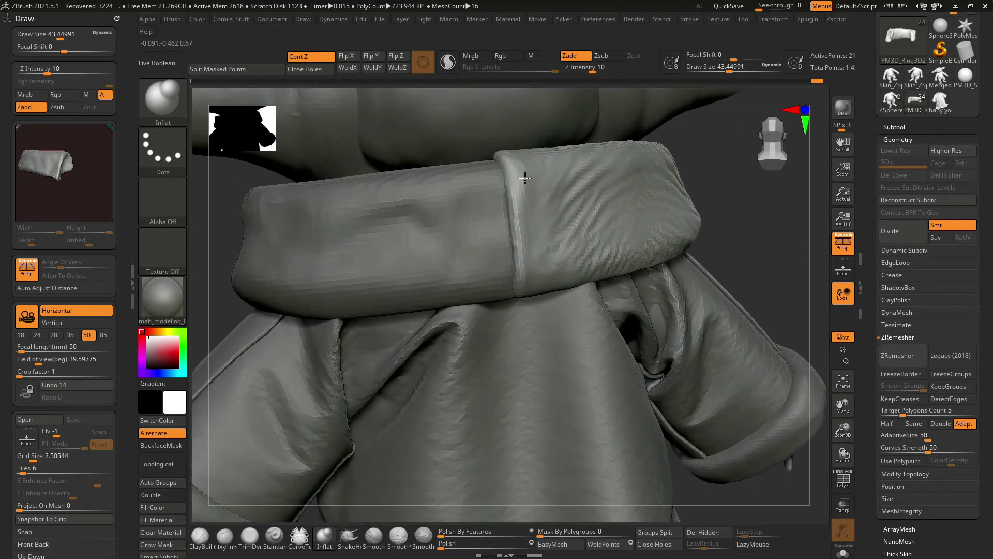
key(space)
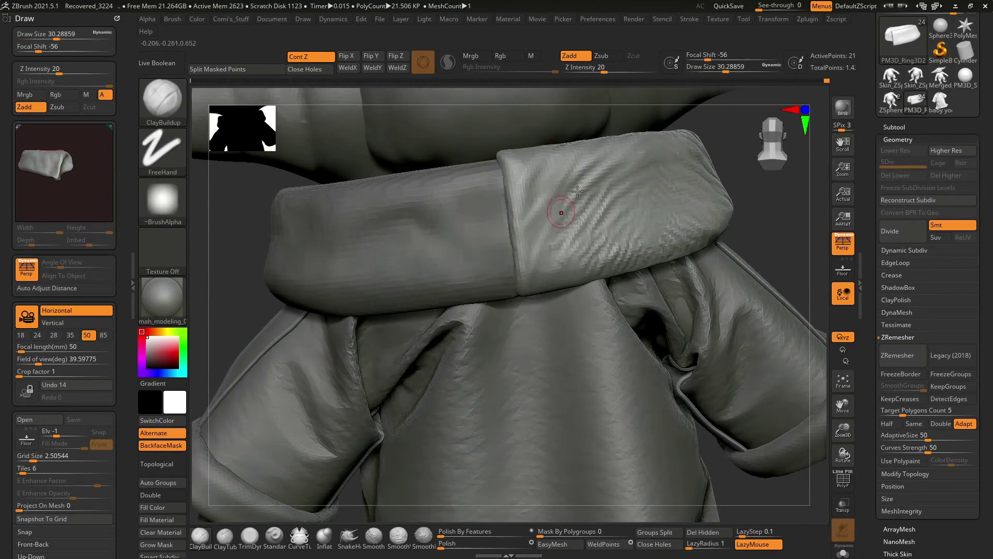
mouse_move(577, 192)
ctrl+right_down()
mouse_move(639, 220)
mouse_move(572, 192)
ctrl+right_up()
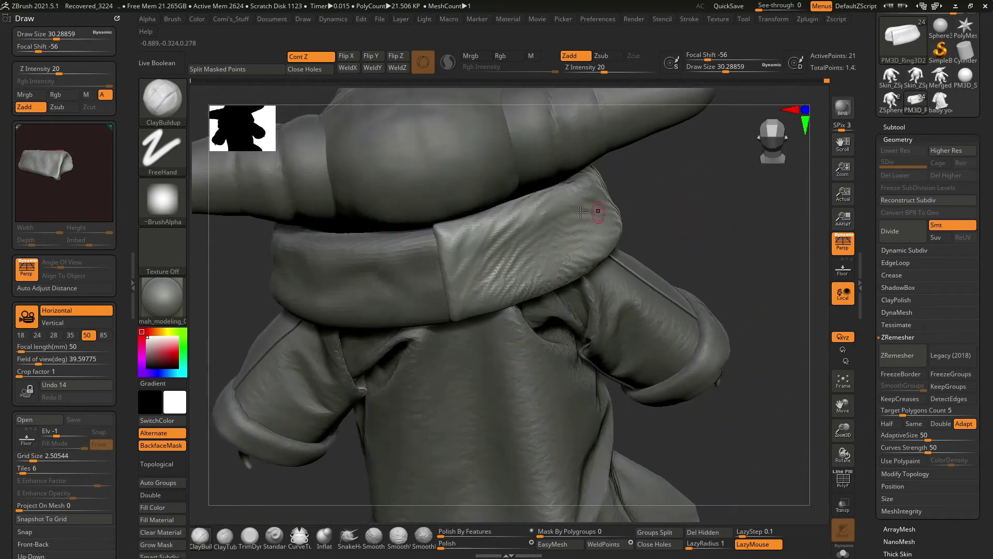
right_drag(516, 246, 543, 264)
right_drag(474, 324, 590, 193)
Select PM3D_Ring3D1 and frame the sleeve cuff and collar in close-up.
alt+click(484, 221)
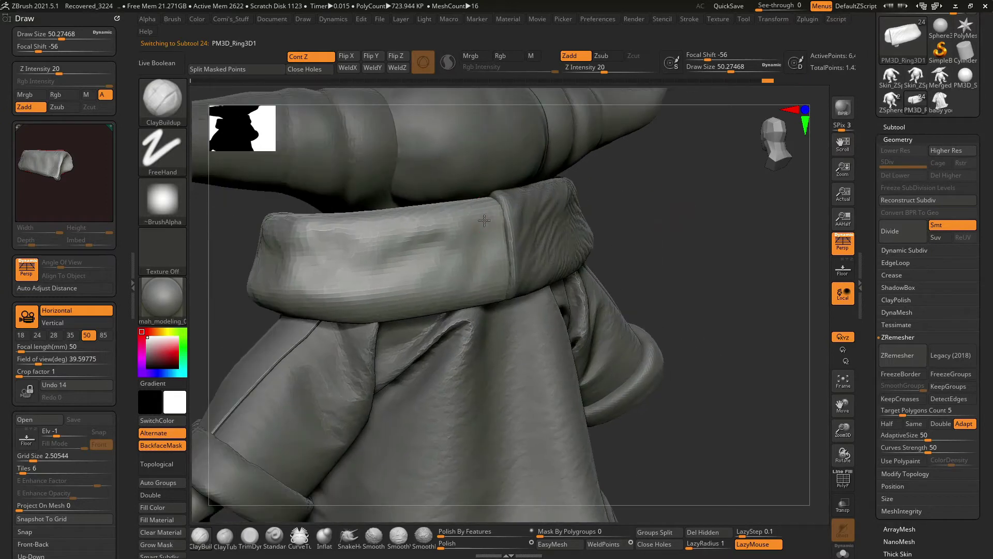
mouse_move(553, 266)
right_down()
mouse_move(443, 222)
mouse_move(425, 263)
right_up()
mouse_move(509, 235)
right_down()
mouse_move(661, 244)
mouse_move(538, 199)
mouse_move(477, 211)
right_up()
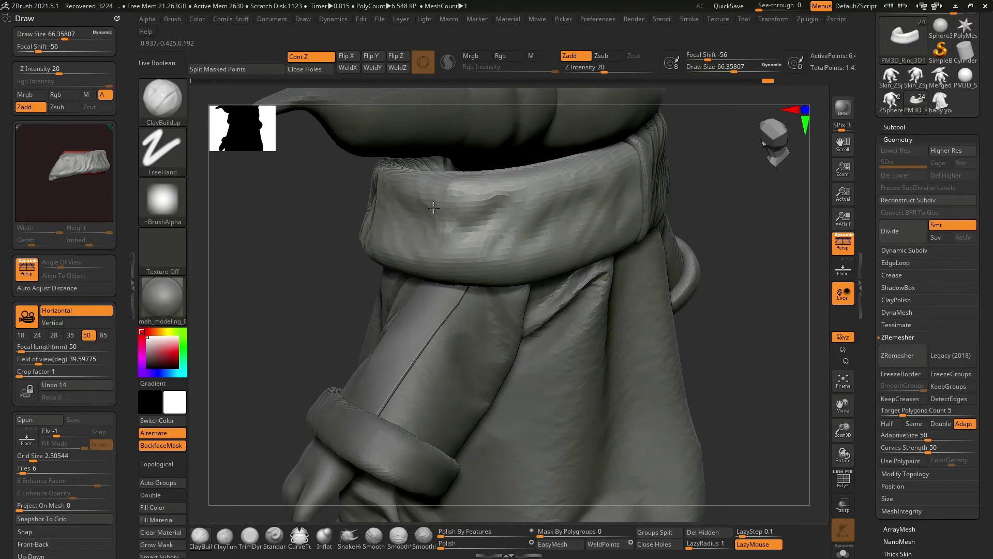
key(f)
mouse_move(638, 244)
right_down()
mouse_move(621, 305)
mouse_move(654, 199)
mouse_move(505, 150)
right_up()
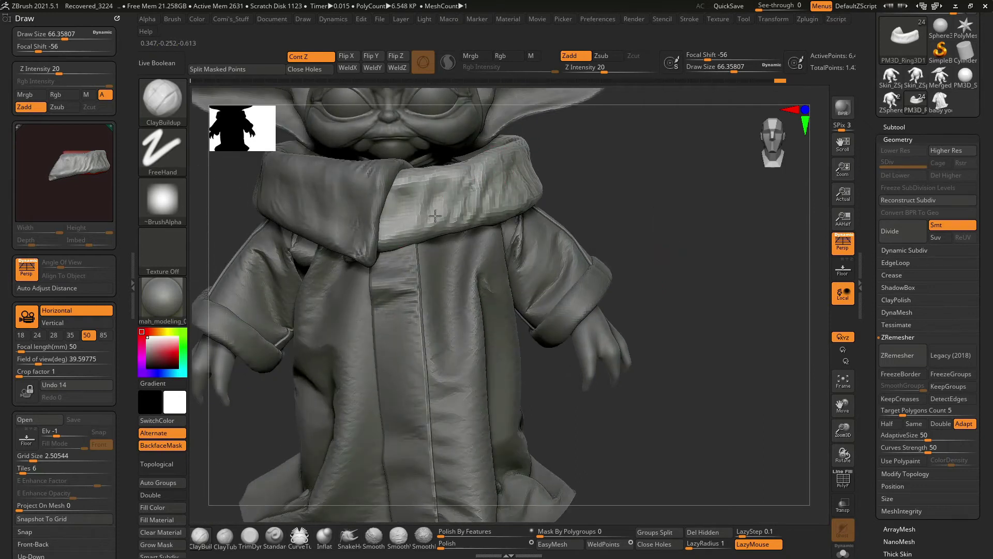
mouse_move(401, 313)
right_down()
mouse_move(518, 238)
mouse_move(623, 204)
mouse_move(443, 231)
right_up()
key(f)
Switch to PM3D_Ring3D2 and frame the whole figure in three-quarter view.
key(space)
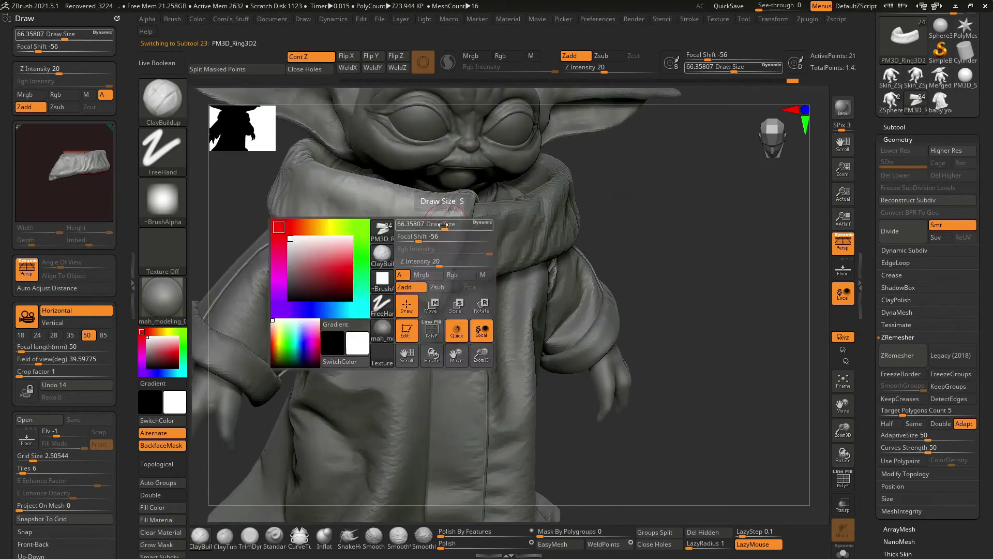
alt+click(443, 262)
right_drag(411, 260, 543, 227)
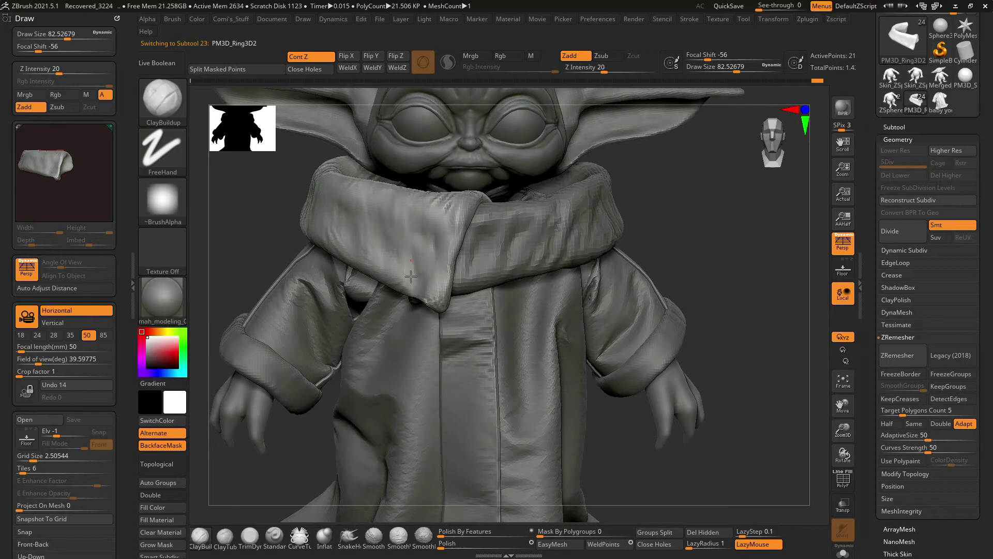
key(f)
mouse_move(703, 255)
right_down()
mouse_move(561, 251)
mouse_move(426, 203)
right_up()
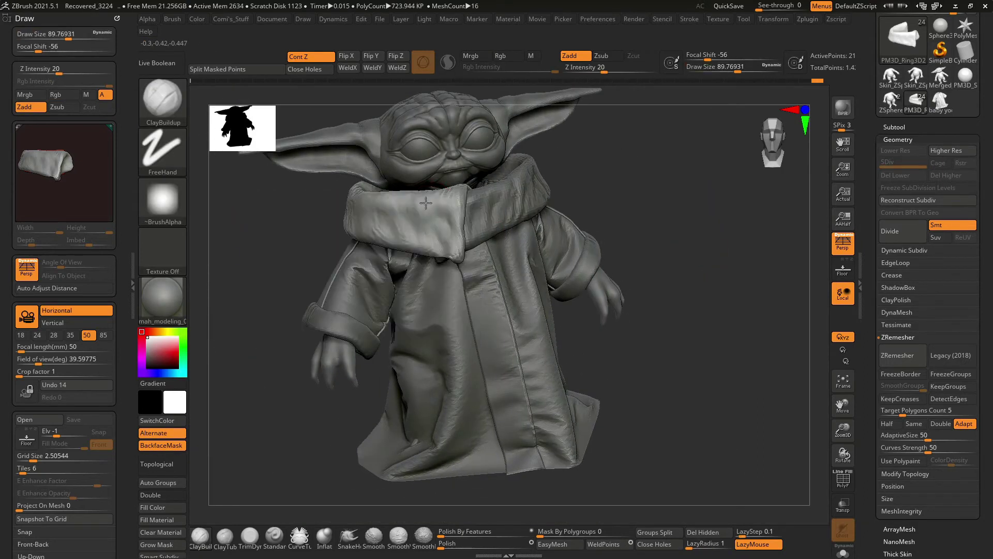
Enlarge the brush to about 97 and orbit the figure between side and front views.
right_click(404, 226)
drag(383, 209, 387, 209)
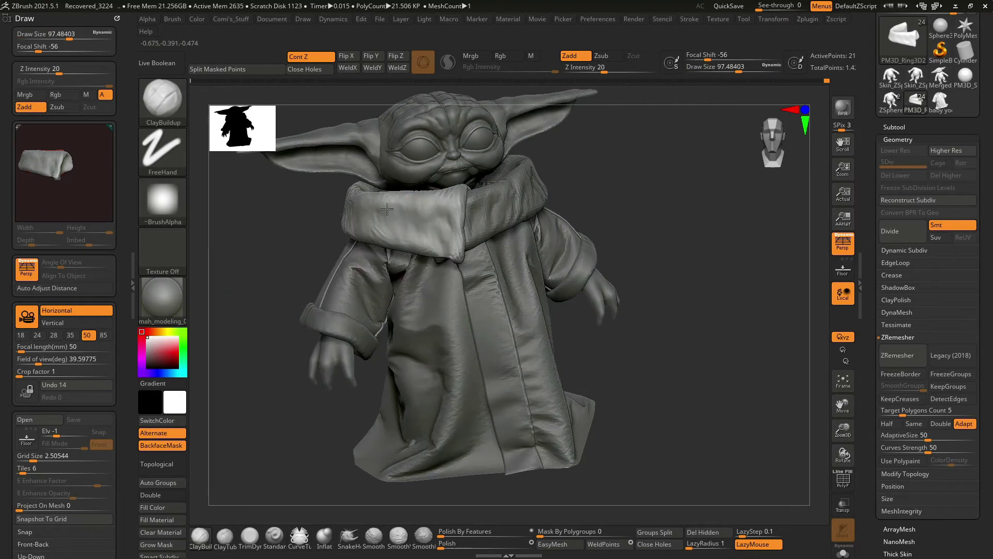
mouse_move(380, 250)
right_down()
mouse_move(380, 267)
mouse_move(372, 261)
right_up()
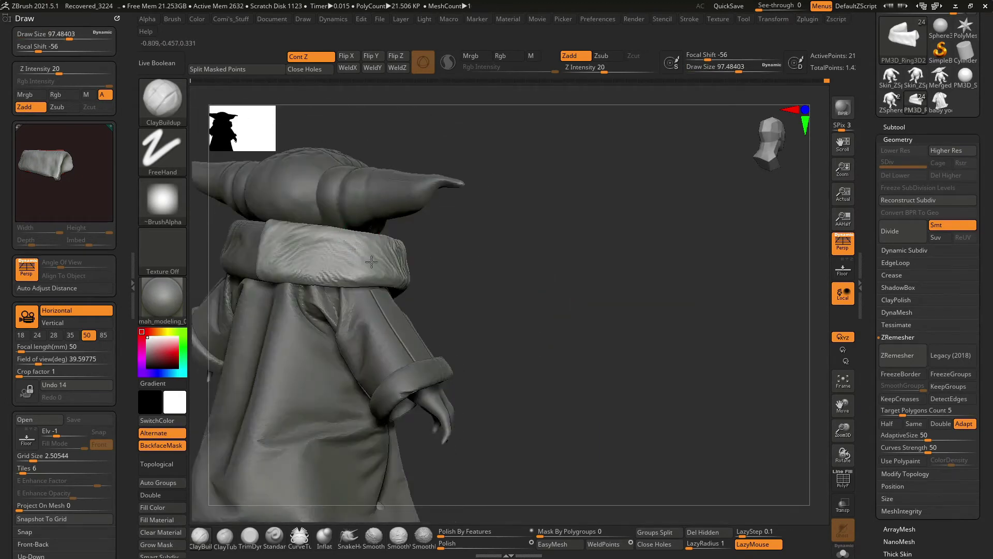
right_drag(395, 294, 386, 269)
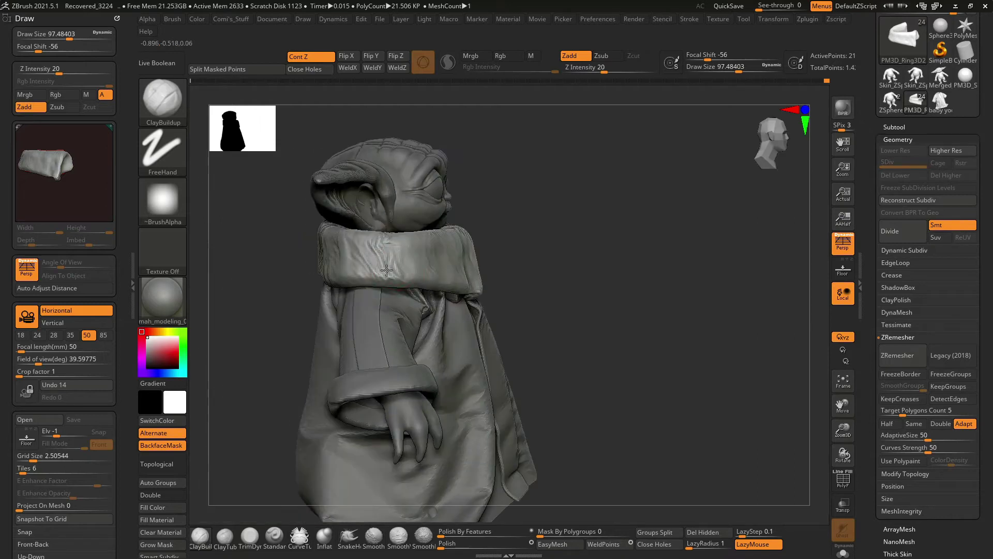
right_drag(514, 243, 379, 230)
mouse_move(402, 279)
right_down()
mouse_move(594, 231)
mouse_move(618, 288)
mouse_move(754, 288)
mouse_move(754, 366)
mouse_move(666, 284)
mouse_move(716, 287)
mouse_move(688, 282)
mouse_move(688, 261)
right_up()
Pick Inflat, select the sleeve cuff and puff out its surface.
key(b)
key(i)
key(n)
alt+click(586, 189)
drag(564, 225, 512, 320)
mouse_move(555, 243)
right_down()
mouse_move(659, 226)
mouse_move(538, 333)
right_up()
mouse_move(602, 317)
right_down()
mouse_move(732, 217)
mouse_move(702, 246)
mouse_move(734, 243)
right_up()
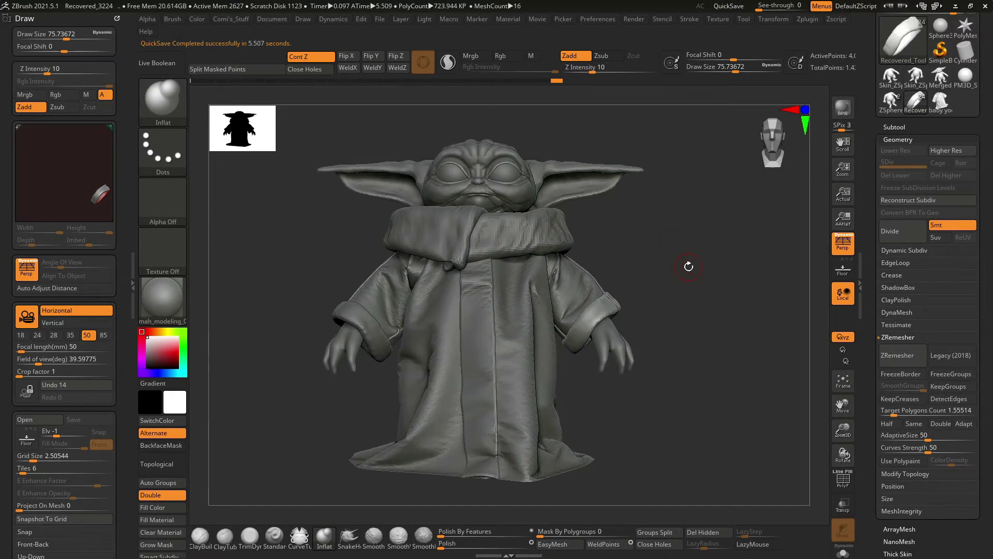
From a side view, build up the sleeve cuff with ClayBuildup, alternating smoothing and inflating.
mouse_move(690, 266)
right_down()
mouse_move(693, 277)
mouse_move(614, 262)
mouse_move(688, 237)
mouse_move(720, 325)
right_up()
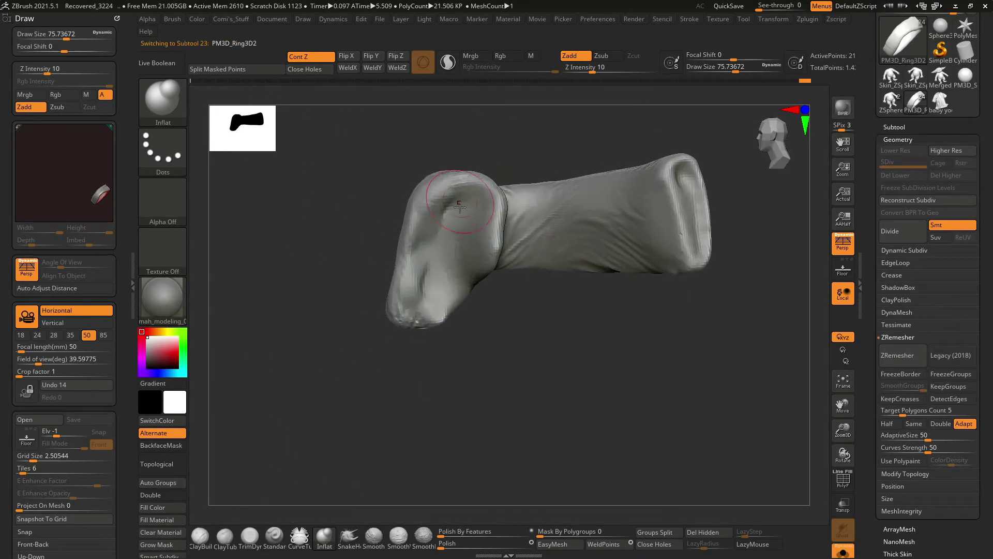
key(b)
key(c)
key(b)
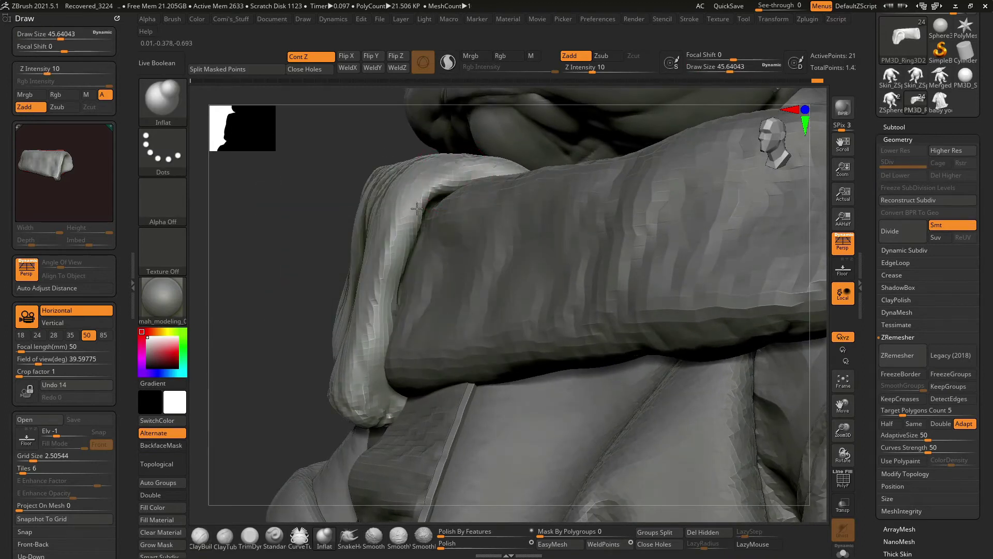
key(shift)
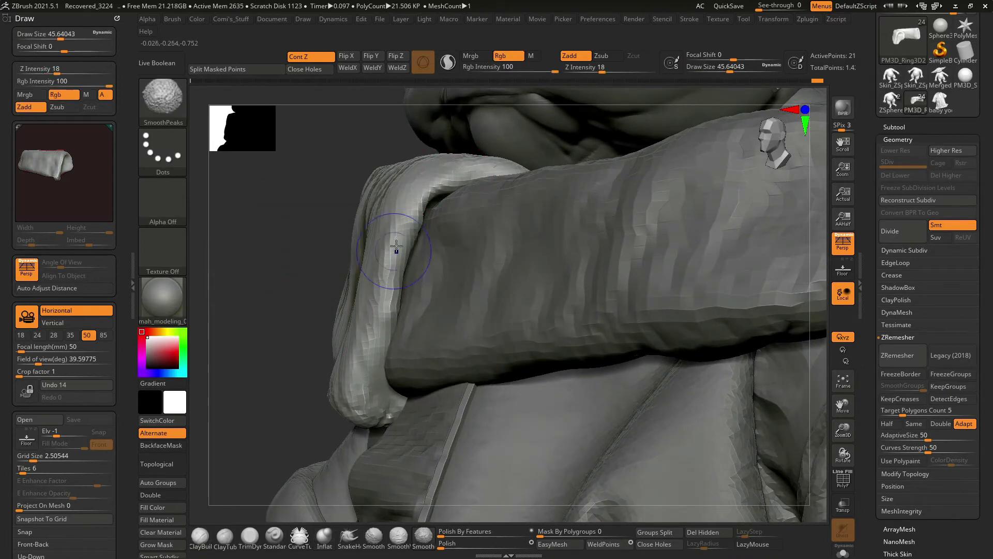
key(shift)
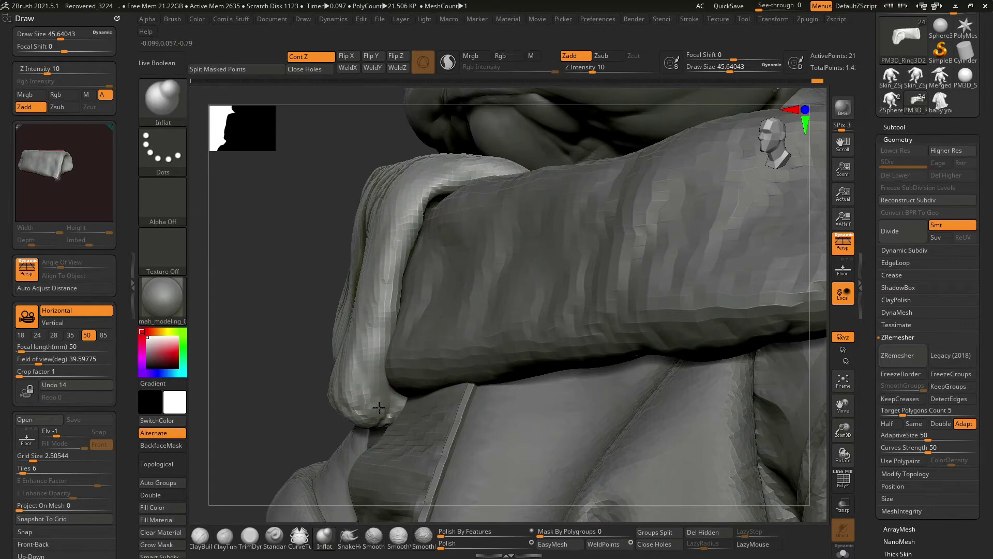
Pull out the cuff edge with SnakeHook at a draw size of about 48.
mouse_move(368, 411)
mouse_down()
mouse_move(305, 250)
mouse_move(466, 179)
mouse_move(389, 281)
mouse_move(340, 240)
mouse_up()
key(b)
key(s)
key(h)
key(s)
mouse_move(382, 273)
mouse_down()
mouse_move(365, 273)
mouse_move(355, 259)
mouse_up()
Build up and inflate the sleeve cuff from a frontal angle with ClayBuildup and Inflat.
key(b)
key(c)
key(b)
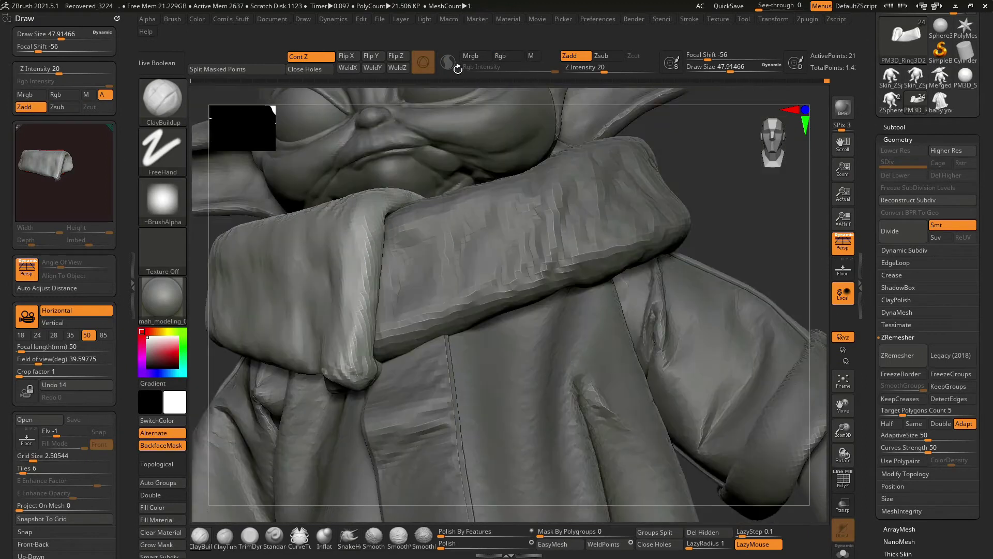
drag(398, 191, 572, 150)
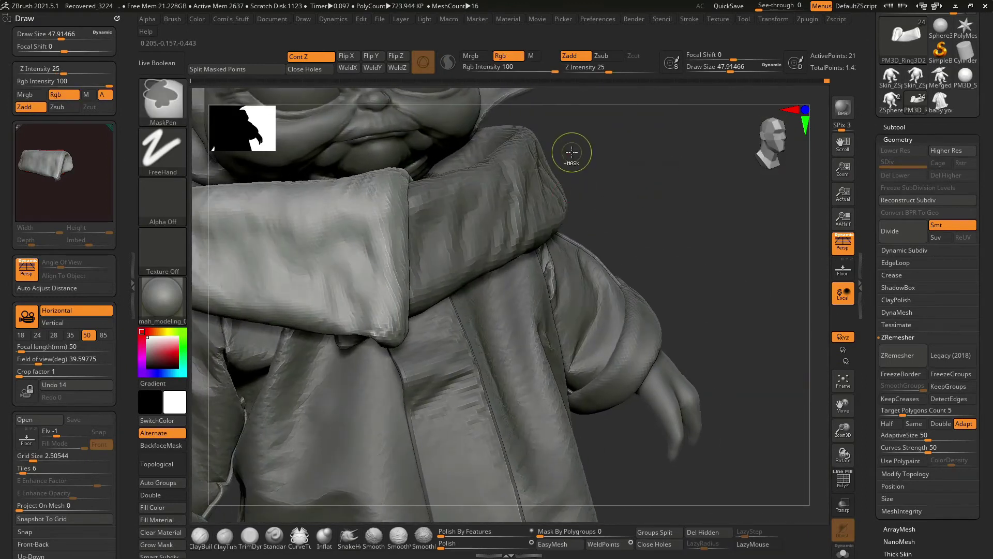
mouse_move(393, 208)
mouse_down()
mouse_move(561, 150)
mouse_move(428, 204)
mouse_up()
key(b)
key(i)
key(n)
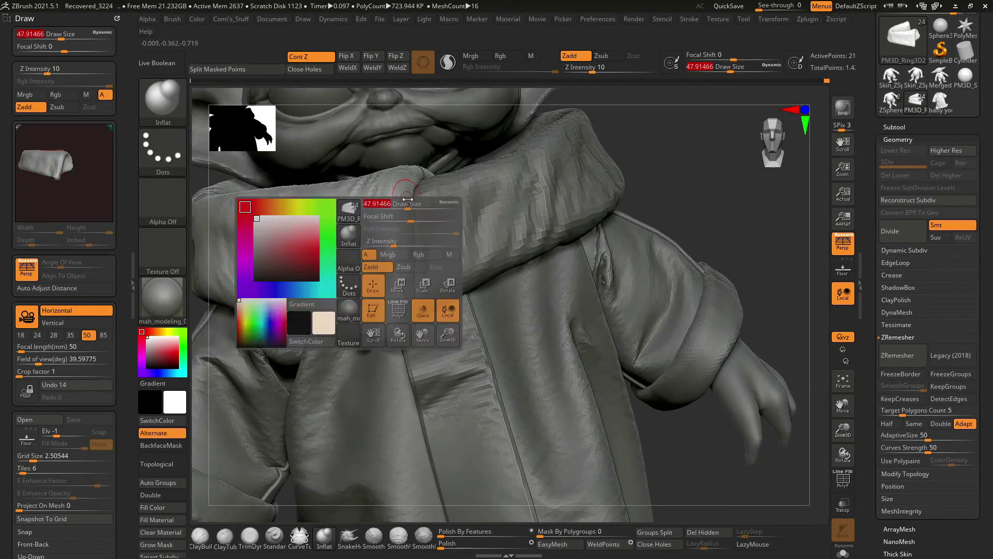
mouse_move(393, 268)
mouse_down()
mouse_move(650, 177)
mouse_move(391, 234)
mouse_move(385, 210)
mouse_up()
Build up the underside of the sleeve with ClayBuildup.
key(b)
key(c)
key(b)
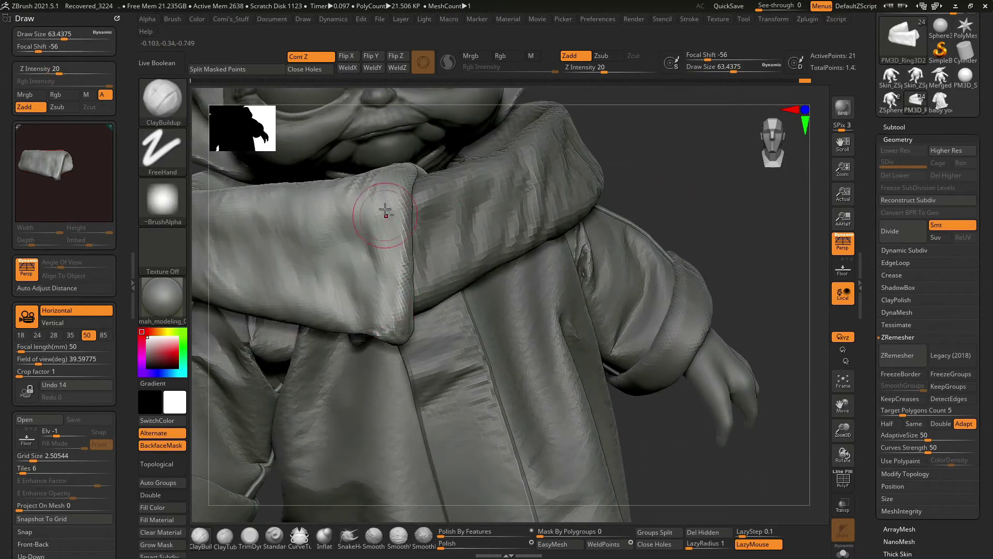
drag(382, 265, 368, 272)
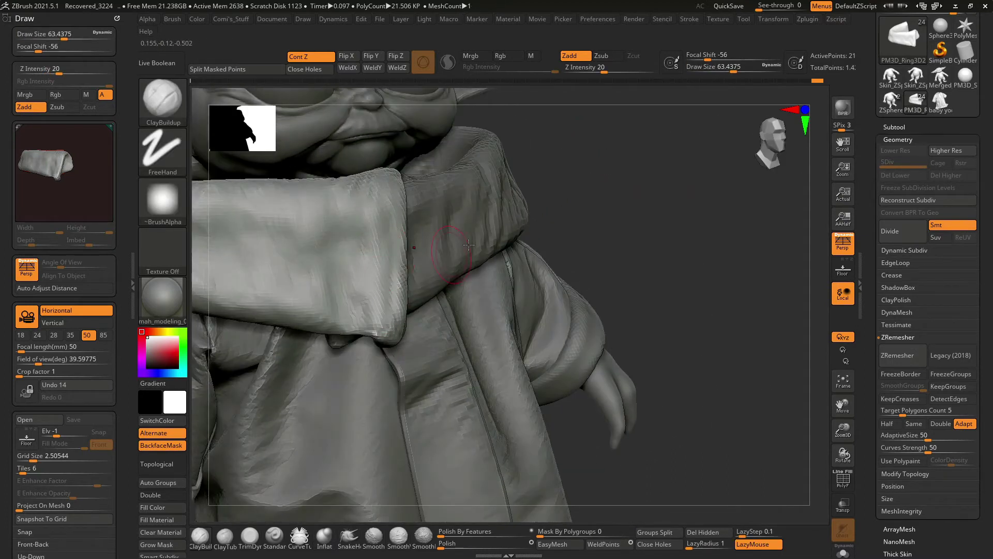
mouse_move(469, 244)
mouse_down()
mouse_move(288, 266)
mouse_move(396, 280)
mouse_up()
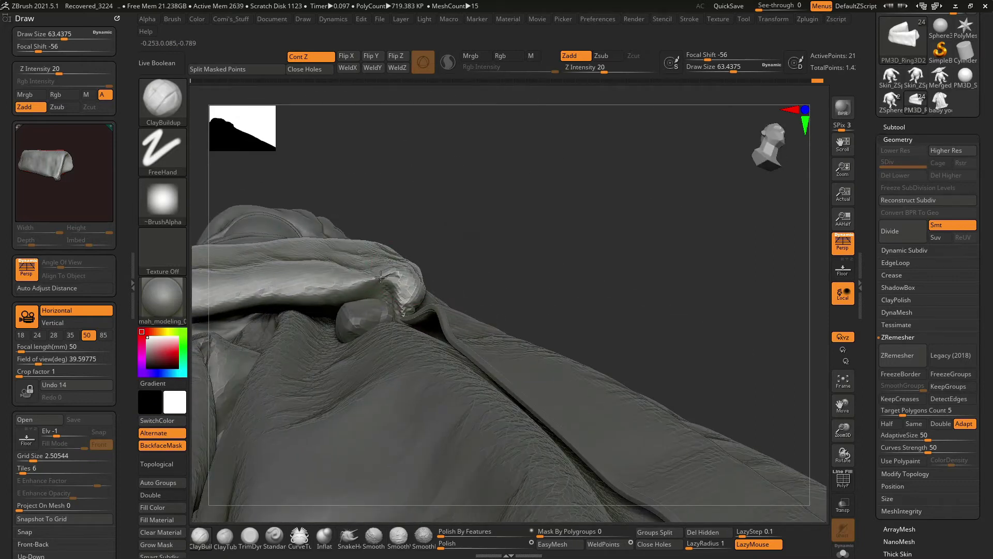
mouse_move(470, 279)
mouse_down()
mouse_move(714, 337)
mouse_move(700, 250)
mouse_move(612, 244)
mouse_move(375, 277)
mouse_move(343, 327)
mouse_up()
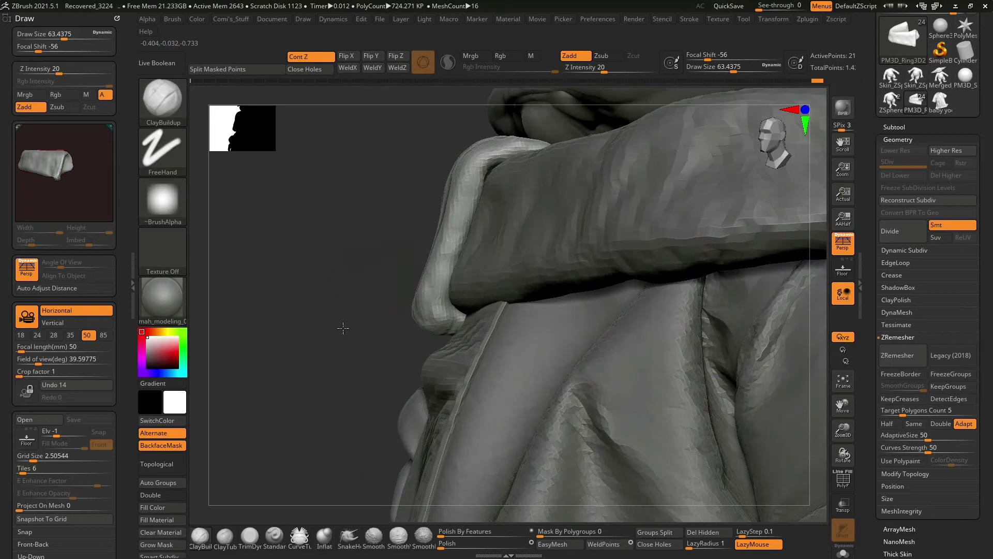
mouse_move(463, 158)
mouse_down()
mouse_move(499, 161)
mouse_move(495, 151)
mouse_up()
Inflate the sleeve cuff with Inflat at a draw size of about 48.
key(b)
key(i)
key(n)
key(space)
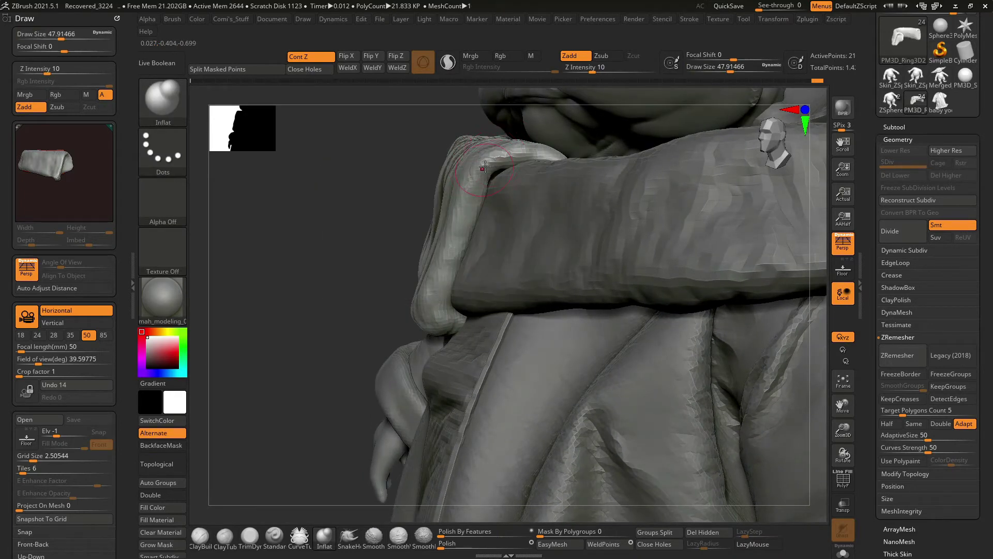
mouse_move(475, 189)
mouse_down()
mouse_move(455, 207)
mouse_move(444, 195)
mouse_up()
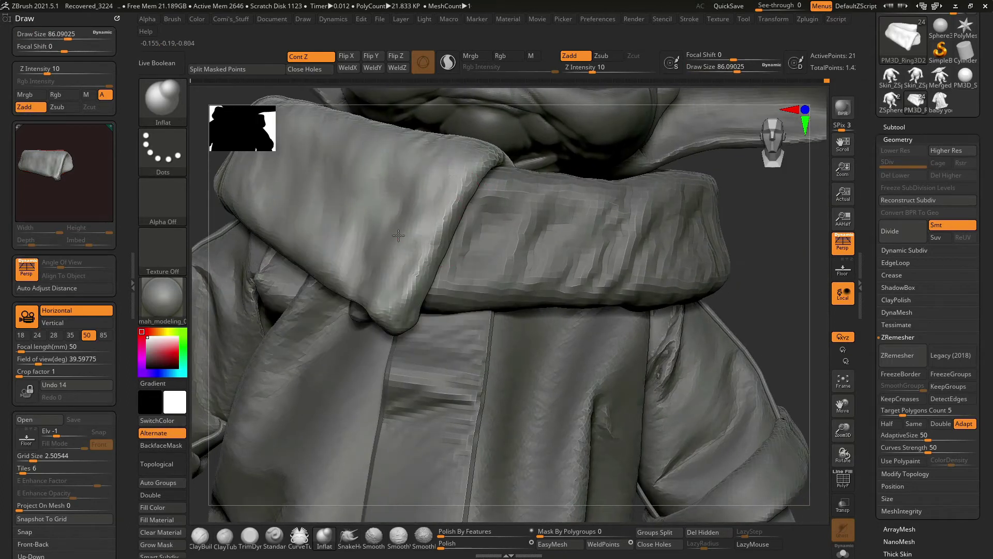
mouse_move(738, 251)
mouse_down()
mouse_move(714, 218)
mouse_move(740, 231)
mouse_move(724, 235)
mouse_up()
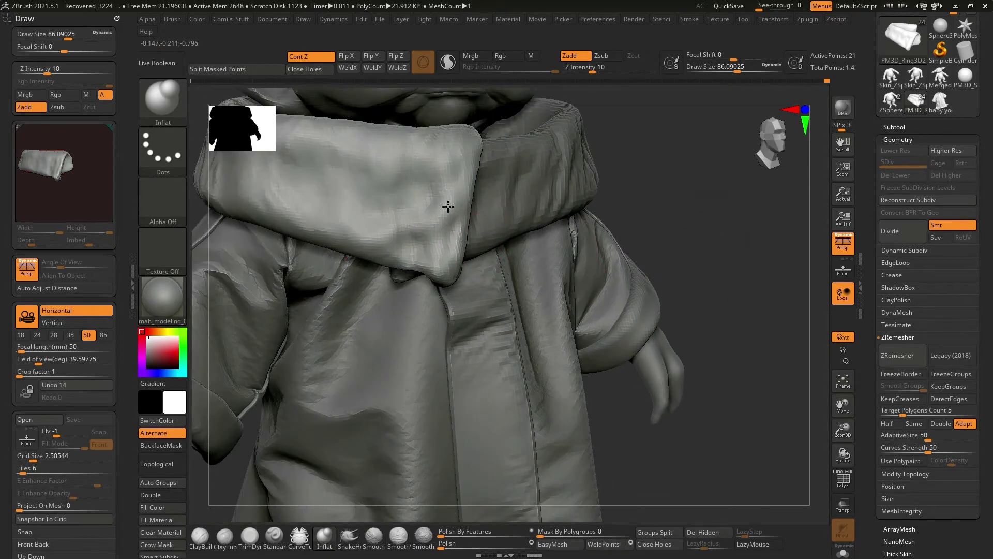
Soften the collar front with SmoothPeaks at a draw size of about 94.
drag(629, 203, 454, 180)
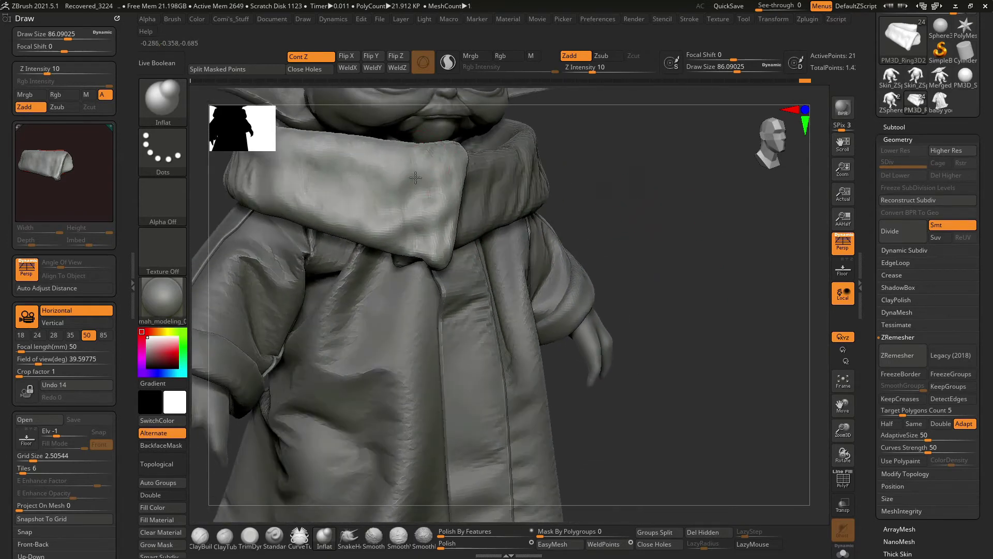
key(b)
click(426, 199)
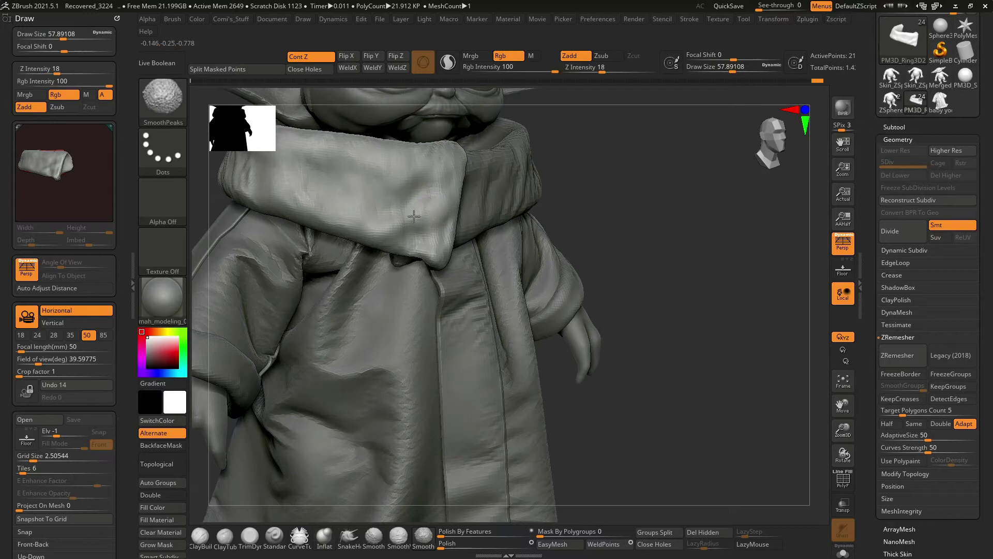
mouse_move(632, 245)
shift+mouse_down()
mouse_move(657, 205)
mouse_move(594, 217)
shift+mouse_up()
key(space)
drag(436, 211, 441, 211)
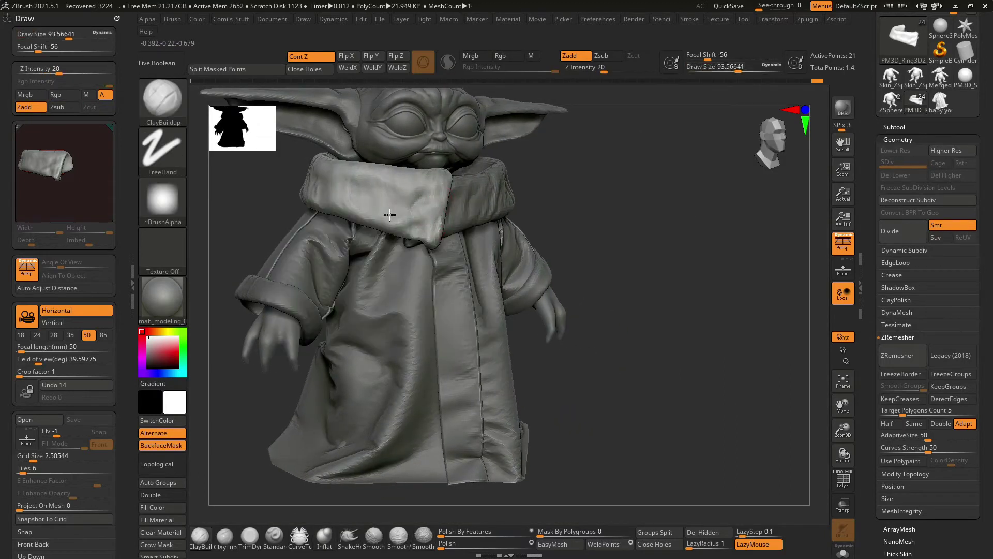
Pull the cuff opening into shape with SnakeHook.
mouse_move(420, 177)
right_down()
mouse_move(444, 191)
mouse_move(366, 428)
mouse_move(409, 311)
right_up()
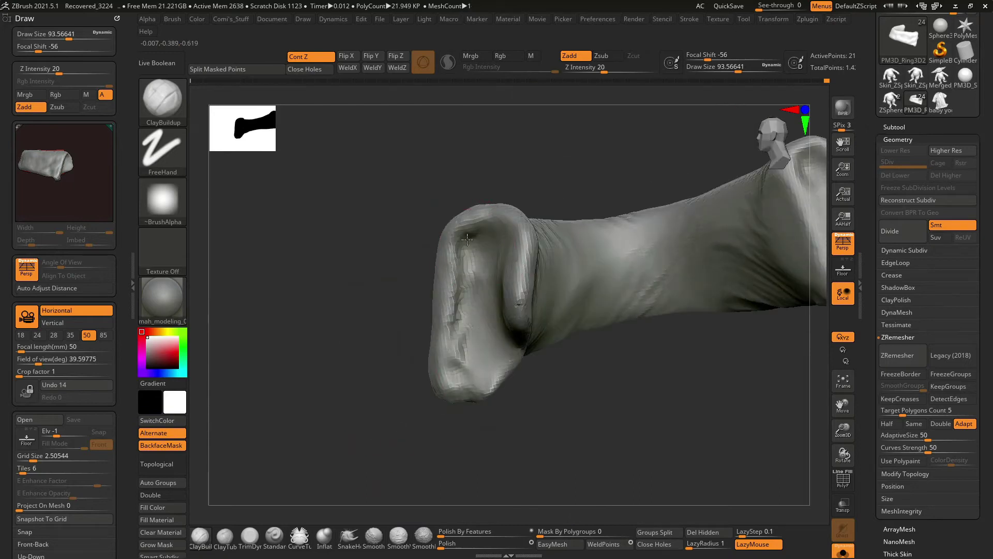
drag(481, 271, 463, 271)
right_drag(473, 250, 499, 257)
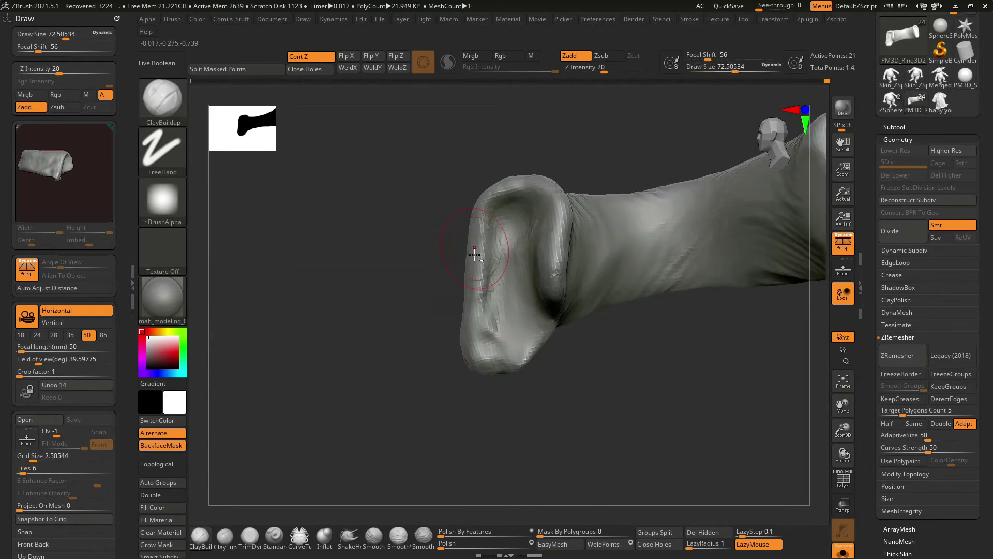
mouse_move(424, 311)
right_down()
mouse_move(363, 286)
mouse_move(393, 258)
right_up()
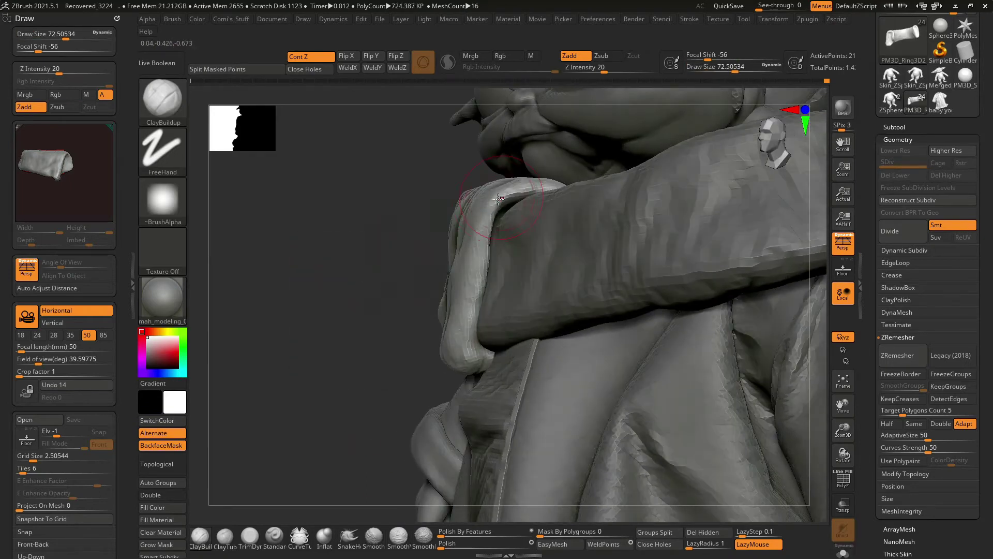
key(b)
key(s)
key(h)
Build up the PM3D_Ring3D1 collar piece with ClayBuildup and frame the whole figure.
alt+click(502, 217)
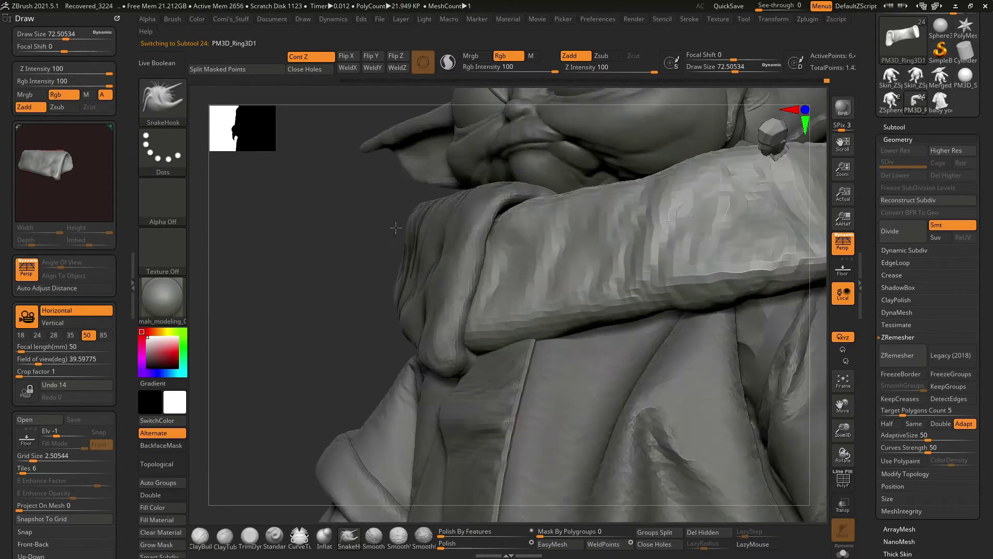
key(b)
key(c)
key(b)
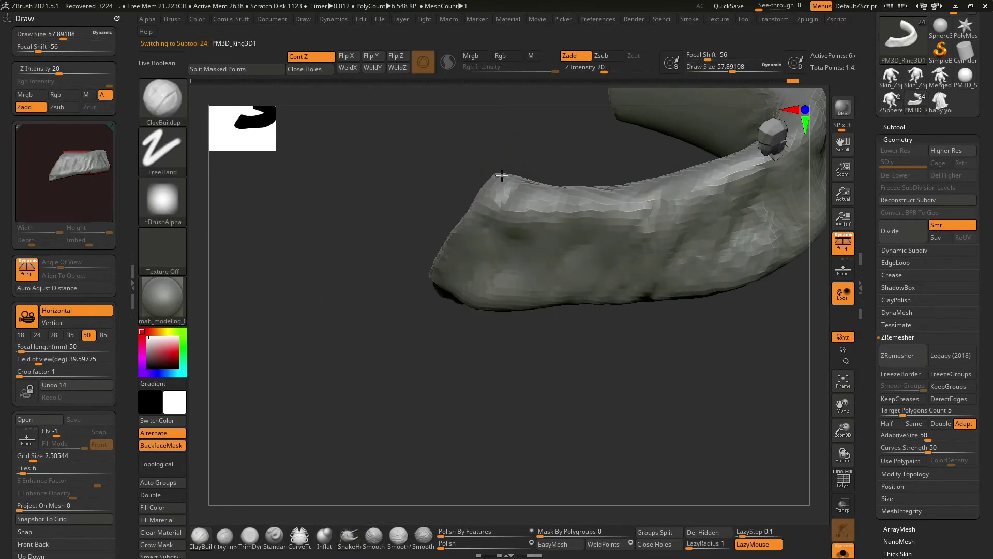
mouse_move(477, 204)
right_down()
mouse_move(341, 273)
mouse_move(688, 260)
right_up()
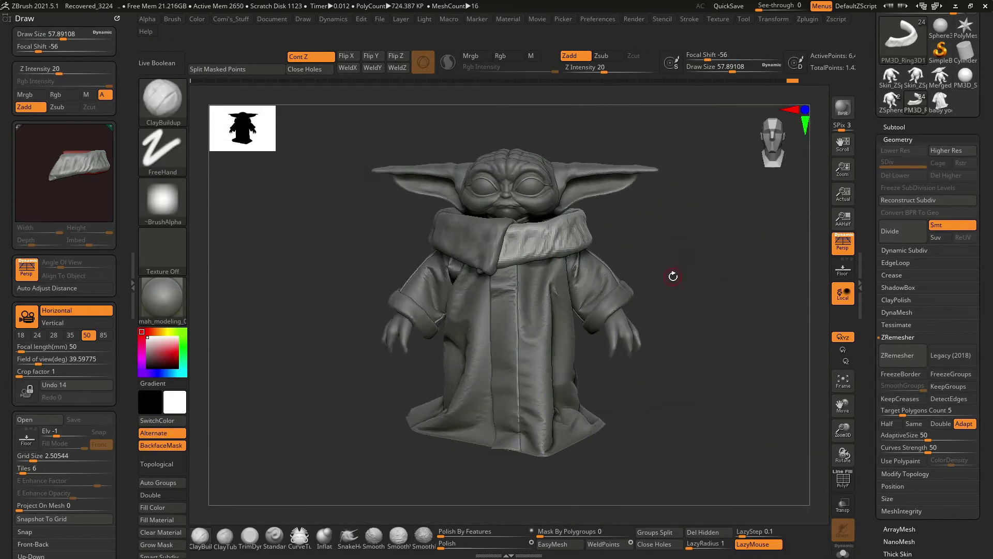
key(space)
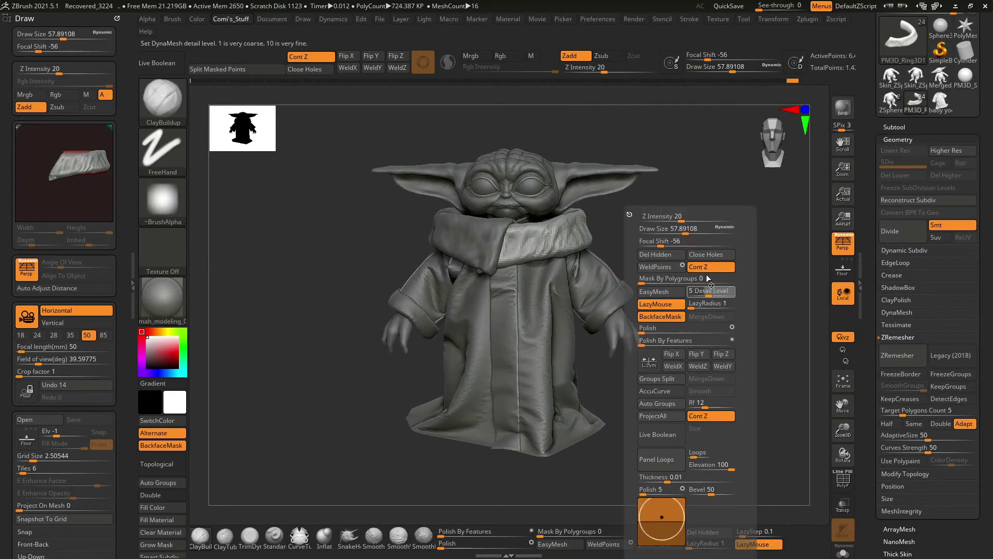
mouse_move(709, 279)
right_down()
mouse_move(753, 228)
mouse_move(683, 255)
mouse_move(696, 269)
mouse_move(568, 239)
mouse_move(562, 201)
right_up()
right_click(569, 233)
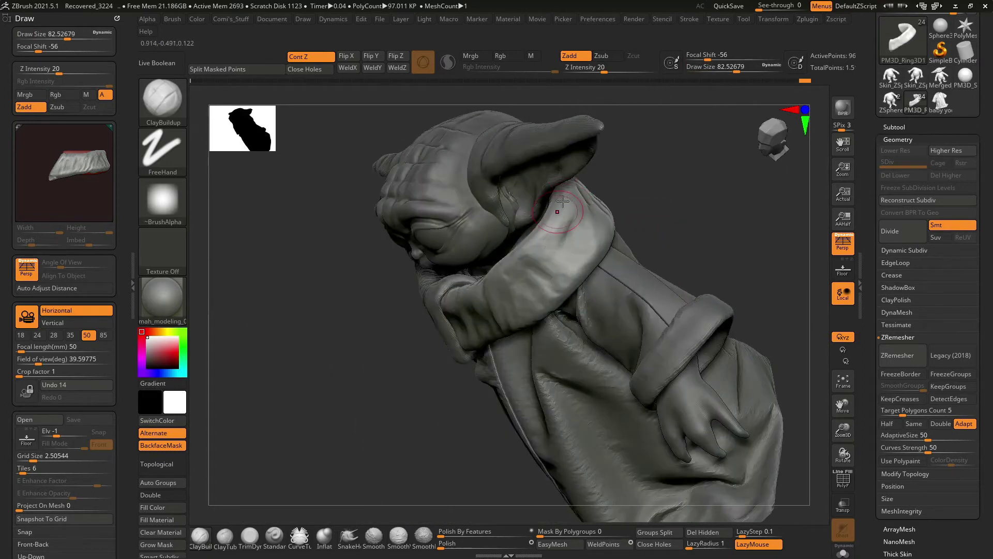
right_drag(540, 276, 553, 295)
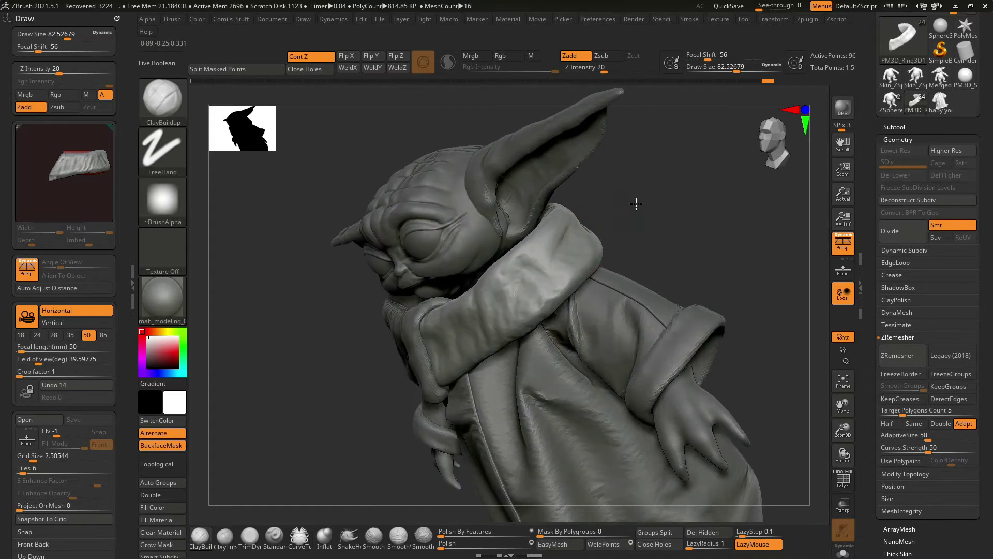
right_click(553, 296)
mouse_move(553, 296)
right_down()
mouse_move(540, 300)
mouse_move(550, 237)
right_up()
mouse_move(493, 279)
right_down()
mouse_move(524, 243)
mouse_move(555, 242)
mouse_move(507, 244)
right_up()
right_click(527, 243)
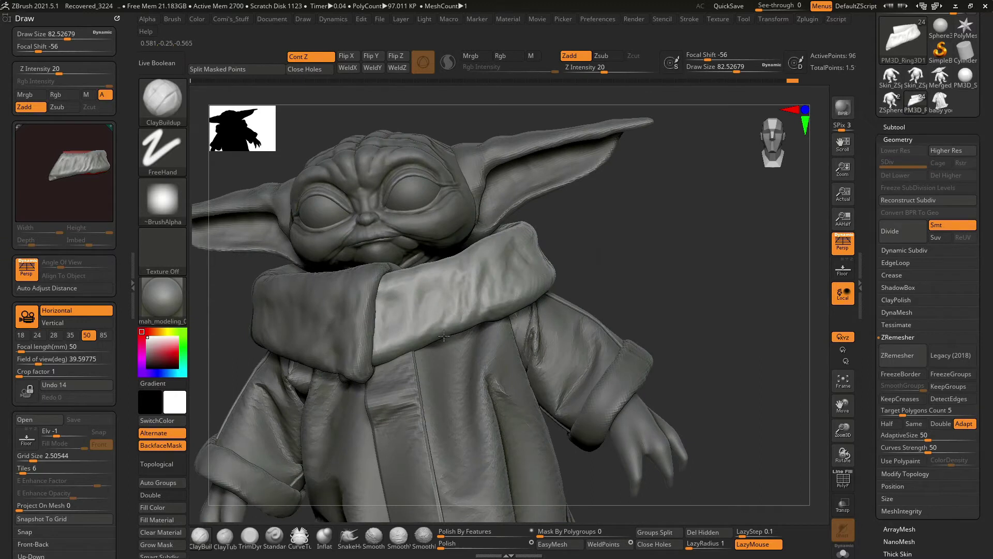
right_drag(444, 336, 455, 311)
mouse_move(370, 346)
right_down()
mouse_move(496, 310)
mouse_move(472, 251)
mouse_move(478, 281)
right_up()
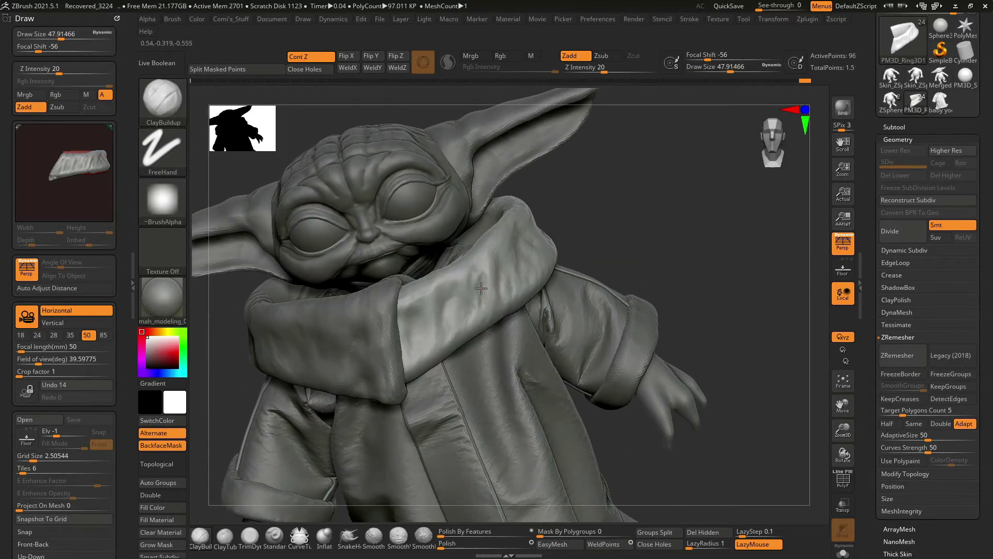
right_drag(605, 217, 473, 294)
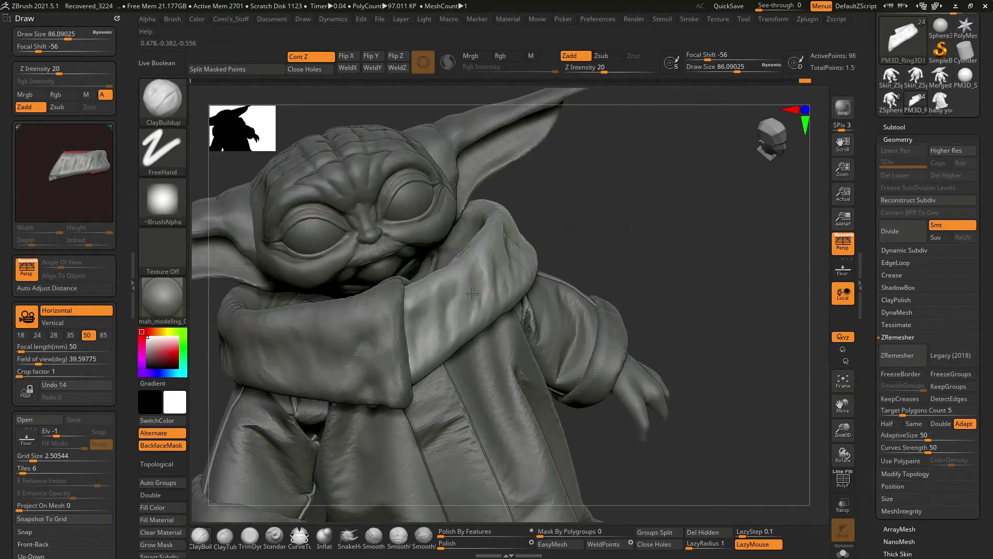
mouse_move(503, 262)
right_down()
mouse_move(510, 239)
mouse_move(495, 270)
right_up()
key(f)
mouse_move(640, 221)
right_down()
mouse_move(620, 238)
mouse_move(636, 249)
mouse_move(635, 271)
mouse_move(653, 235)
mouse_move(623, 244)
mouse_move(644, 257)
right_up()
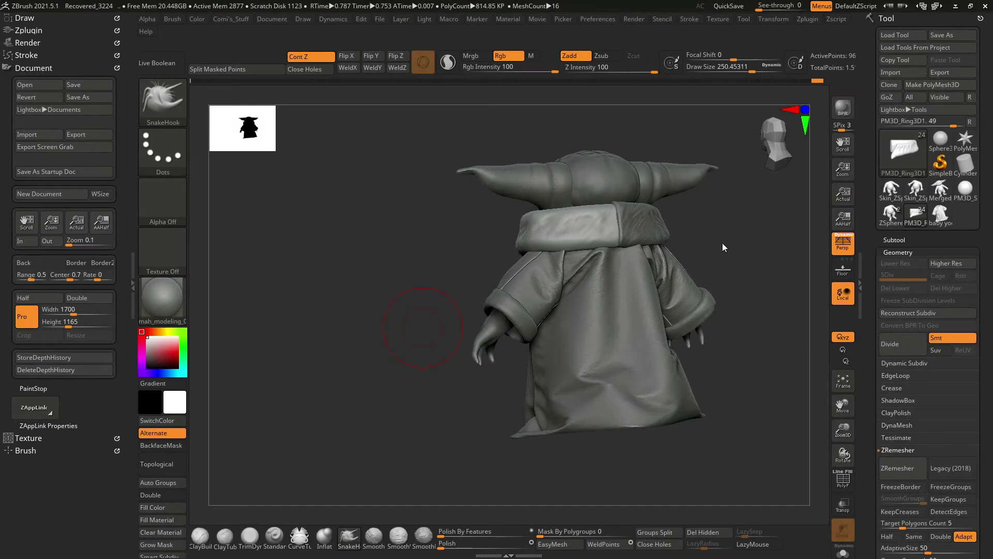
Squash the PM3D_Sphere3D_4 eye slightly in height using Transpose scaling.
mouse_move(722, 243)
right_down()
mouse_move(761, 237)
mouse_move(569, 217)
mouse_move(480, 186)
mouse_move(722, 262)
mouse_move(714, 279)
mouse_move(668, 284)
right_up()
alt+click(480, 186)
key(w)
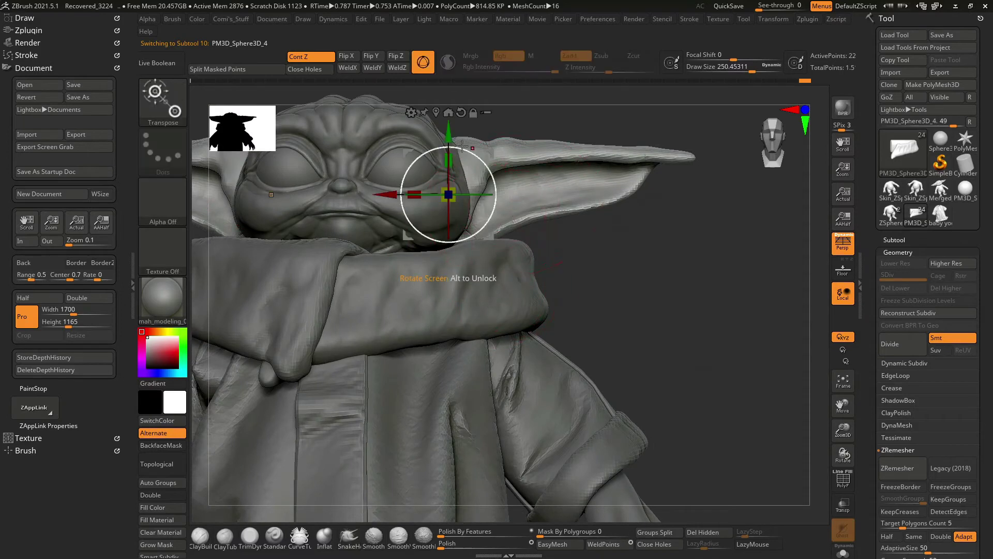
drag(450, 149, 451, 151)
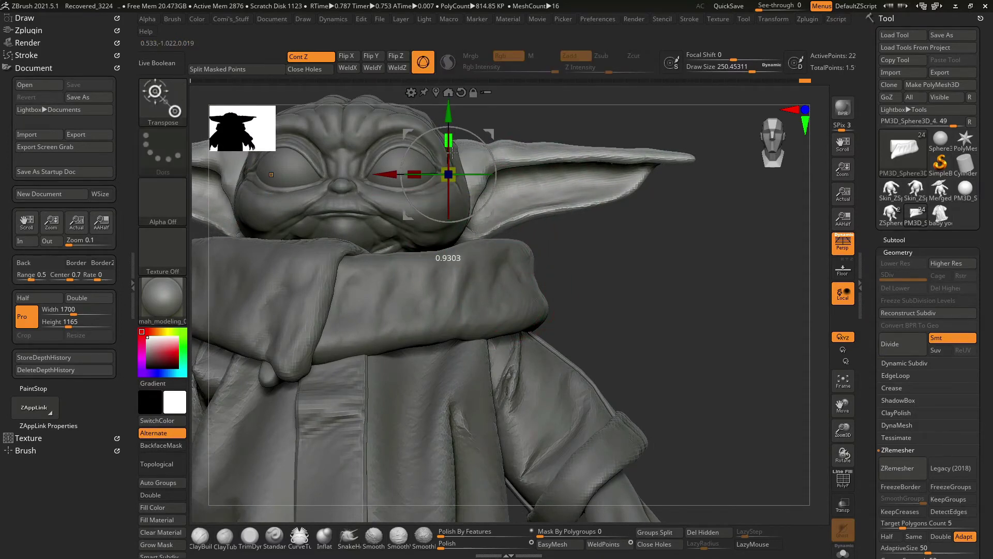
Pull the ear tip outward with SnakeHook, shrinking draw size to about 72 for the top edge.
key(q)
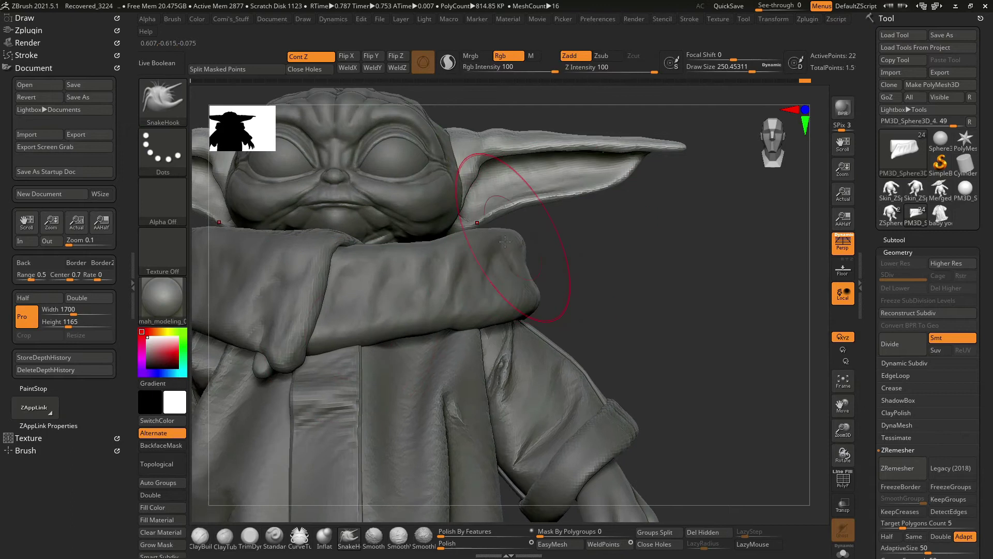
click(348, 536)
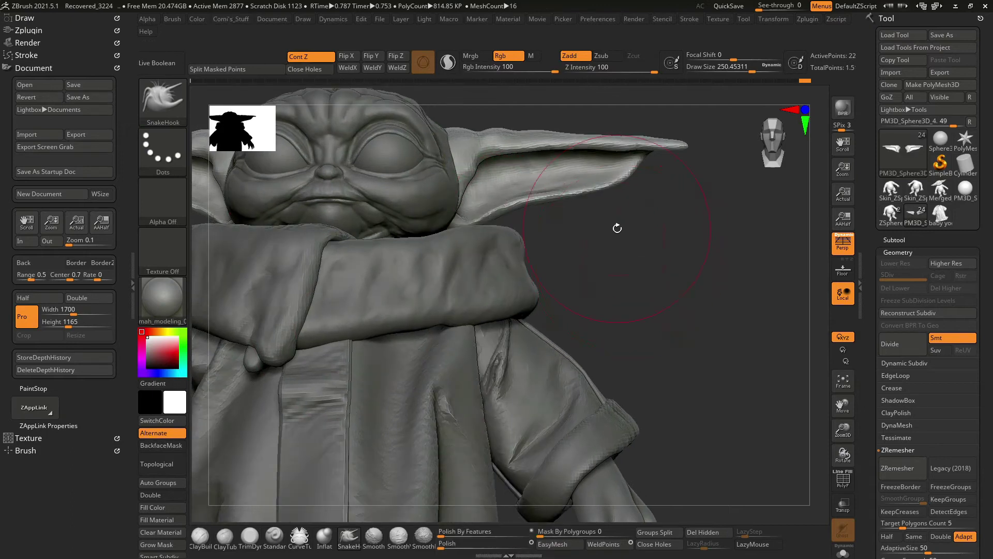
drag(587, 235, 472, 135)
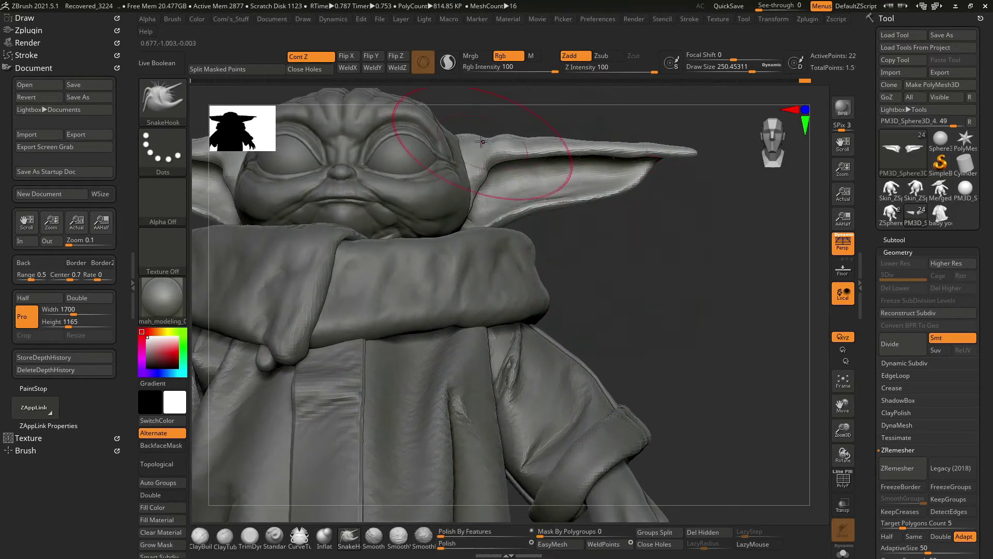
right_drag(473, 134, 475, 120)
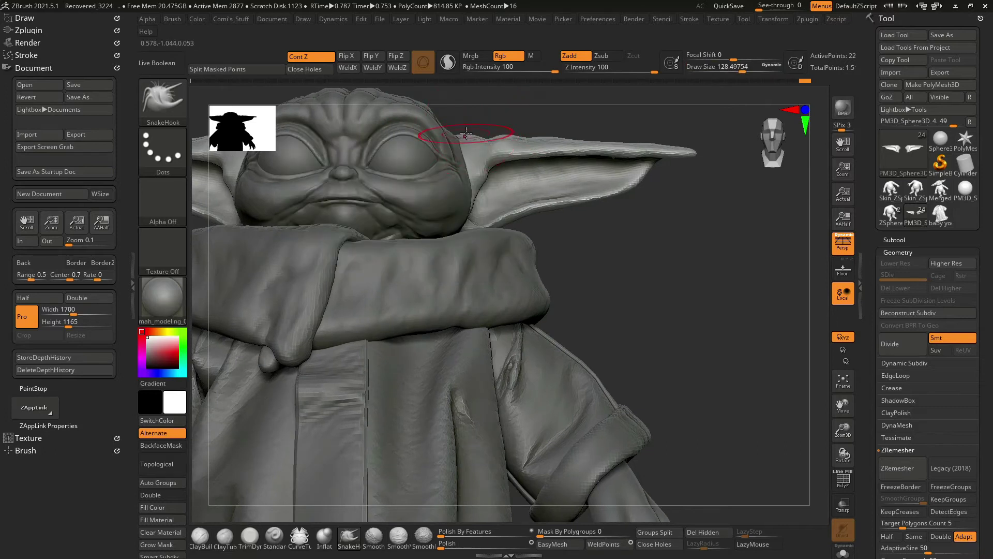
right_click(466, 133)
click(488, 135)
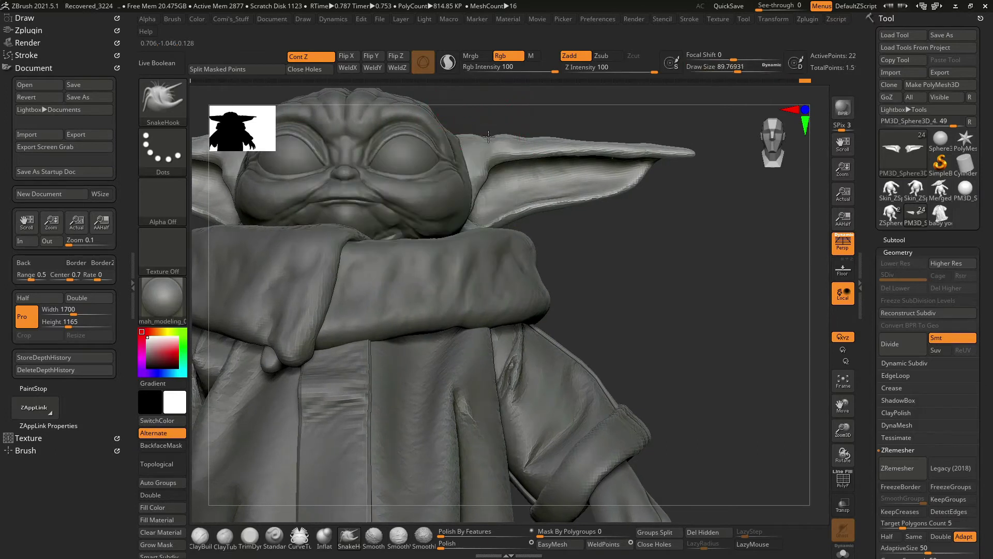
right_click(517, 138)
click(489, 136)
mouse_move(489, 135)
right_down()
mouse_move(469, 136)
mouse_move(635, 266)
mouse_move(564, 209)
mouse_move(517, 197)
right_up()
Frame the model, hide the baby yoda cloth4_1 piece and select PM3D_Ring3D2.
key(f)
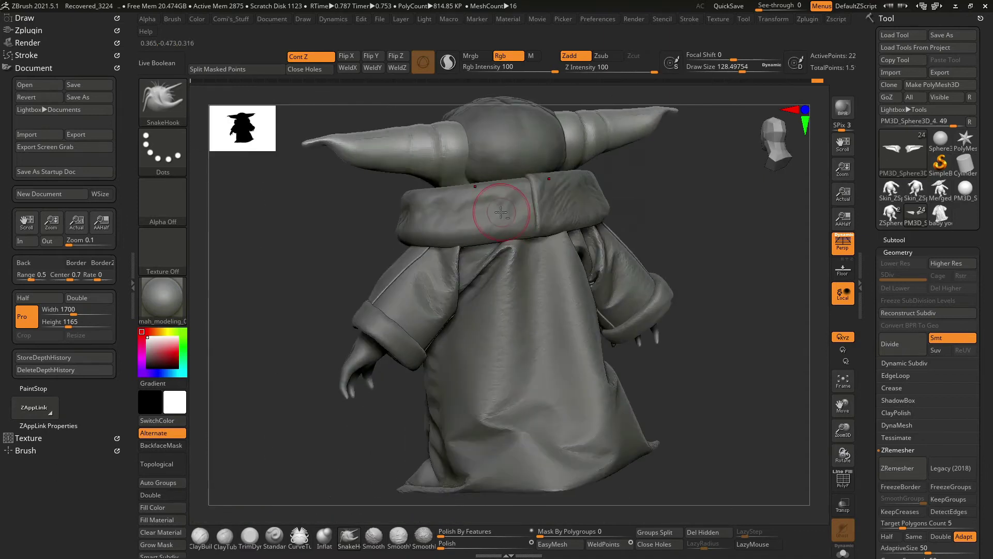
alt+click(523, 202)
click(894, 239)
click(971, 261)
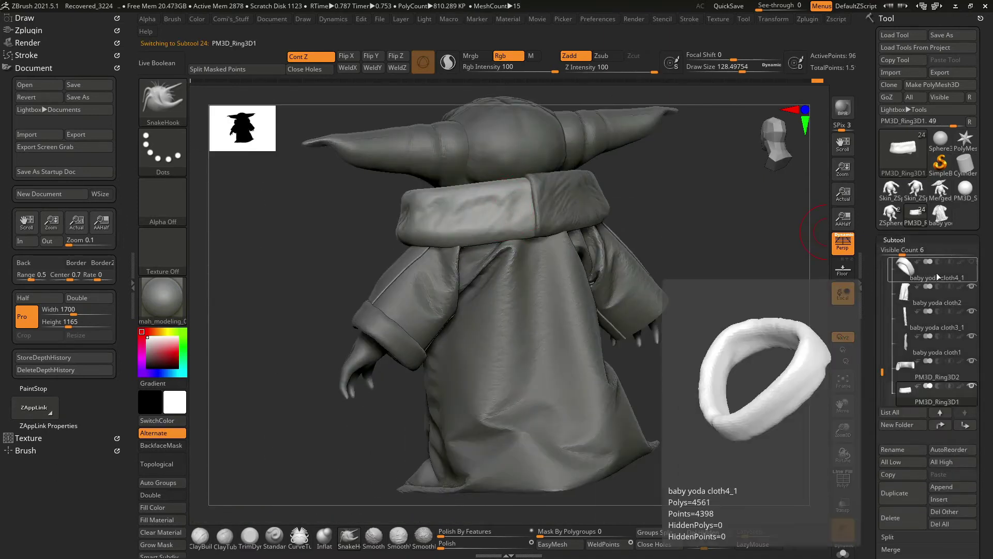
scroll(894, 339, up, 3)
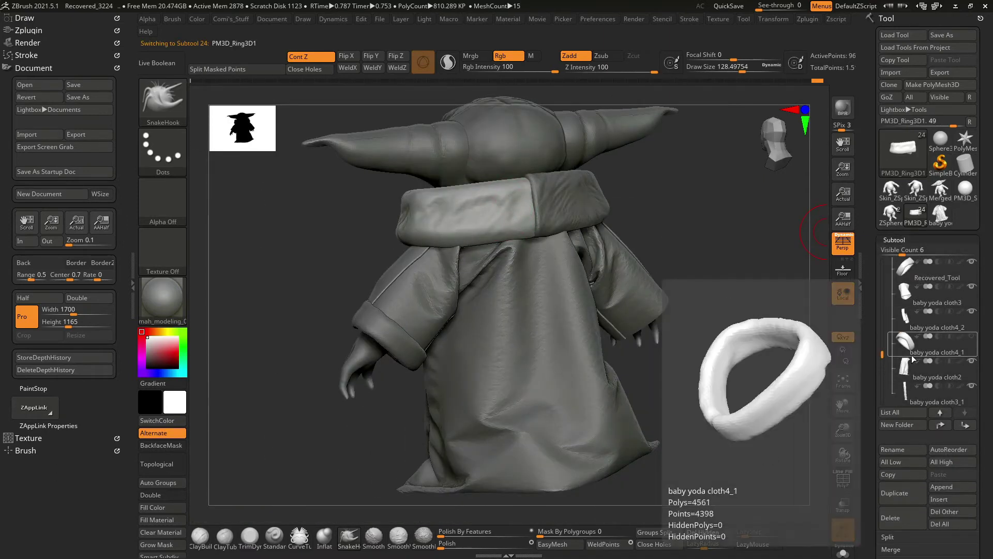
alt+click(545, 228)
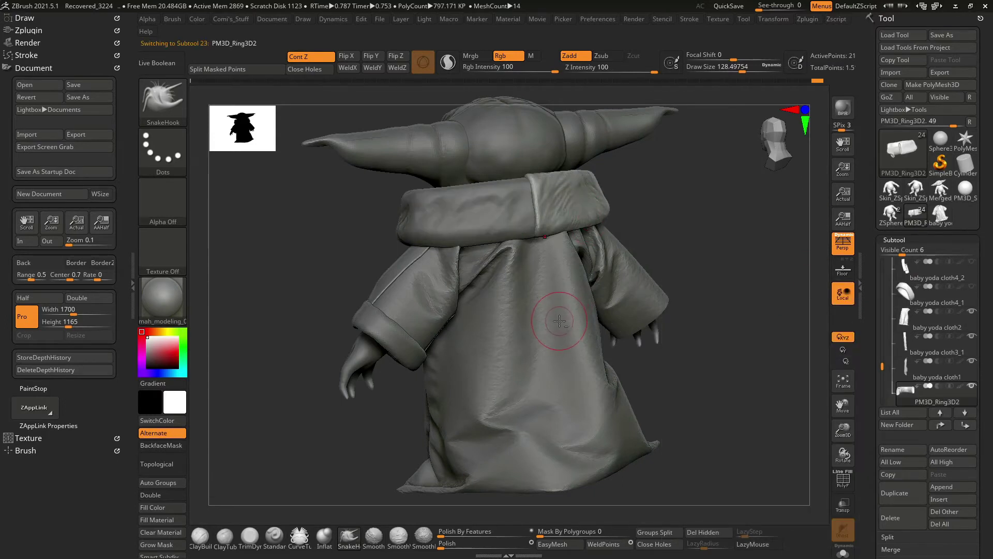
Show baby yoda cloth4_2 again and hide the PM3D_Ring3D2 and PM3D_Ring3D1 collars.
right_drag(559, 321, 780, 267)
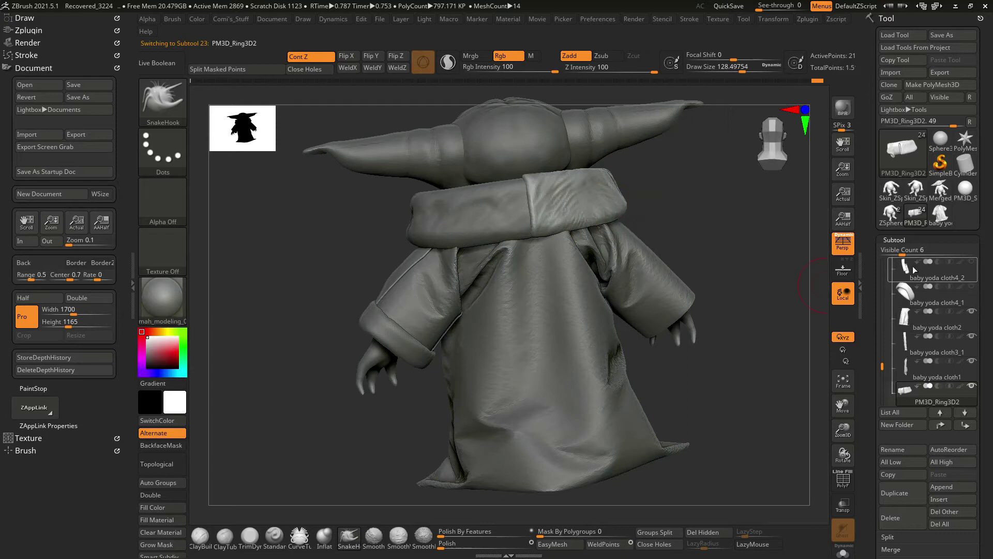
click(971, 262)
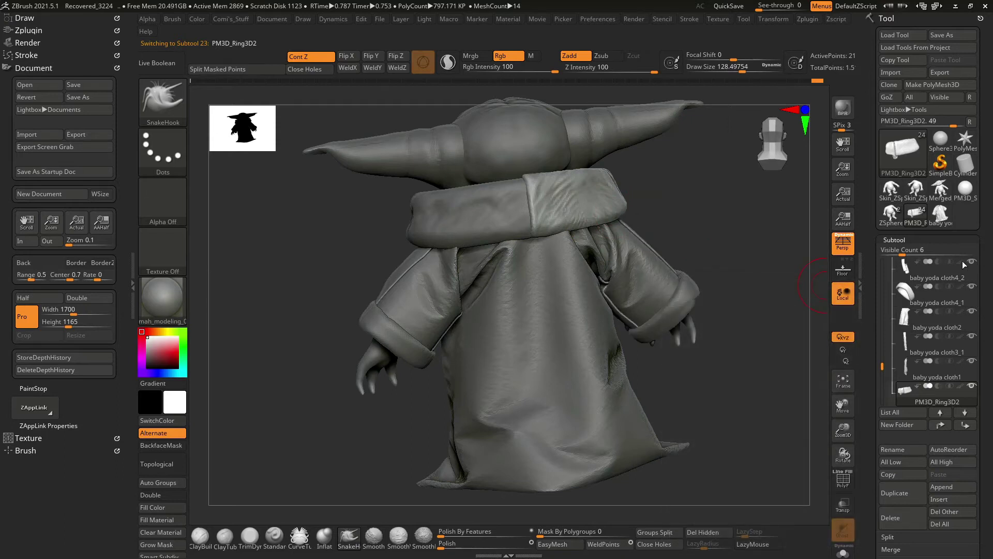
click(972, 386)
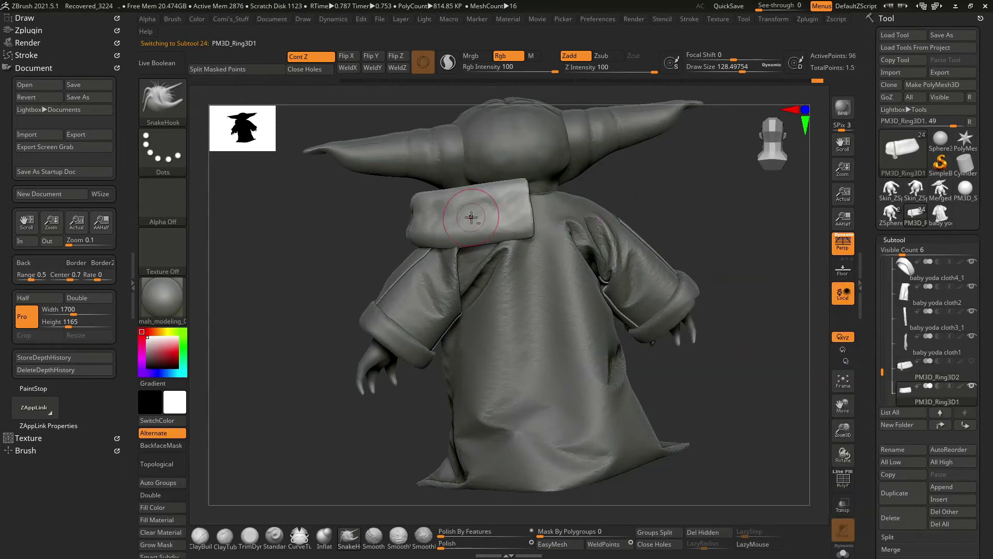
click(972, 386)
mouse_move(685, 215)
right_down()
mouse_move(728, 246)
mouse_move(441, 232)
right_up()
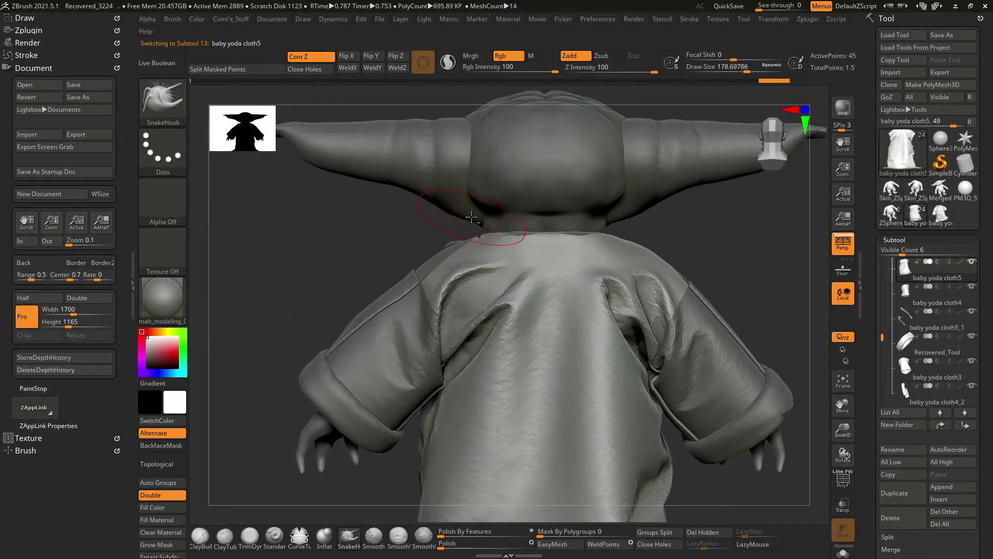
Smooth and reshape the top of the ear with the brush enlarged to about 250.
alt+click(456, 217)
right_drag(569, 222, 463, 218)
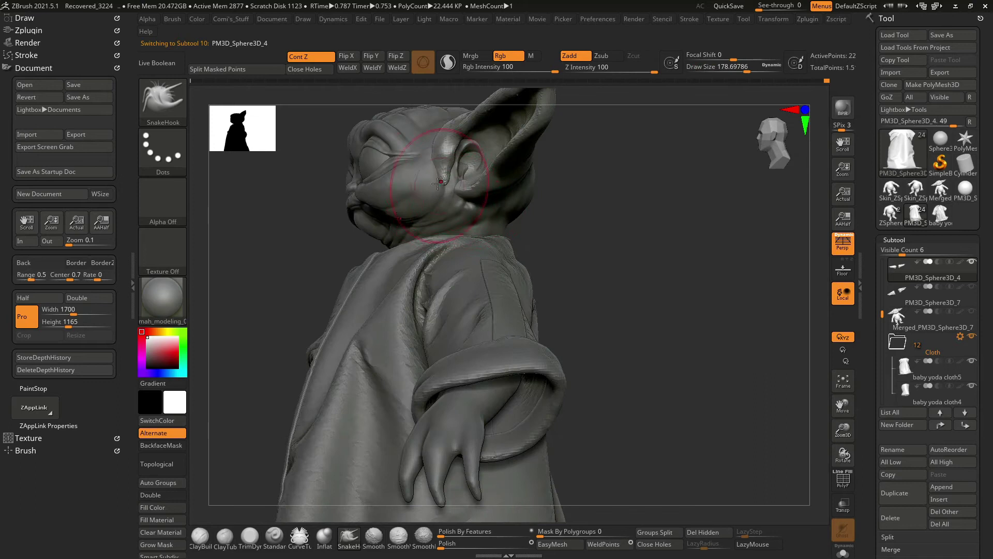
right_drag(439, 155, 595, 92)
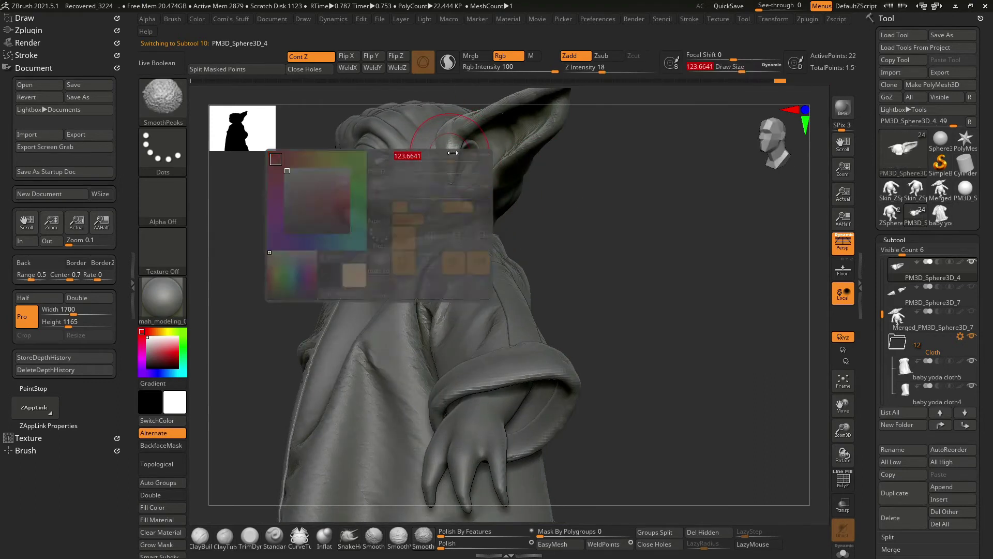
click(374, 537)
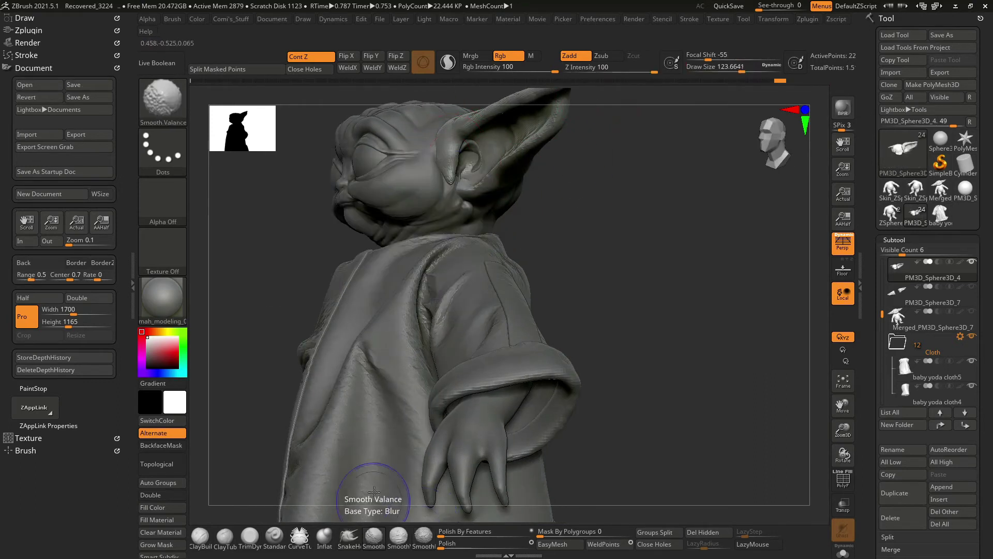
mouse_move(445, 127)
shift+right_down()
mouse_move(517, 207)
mouse_move(569, 215)
mouse_move(448, 182)
mouse_move(592, 122)
mouse_move(632, 188)
mouse_move(488, 221)
shift+right_up()
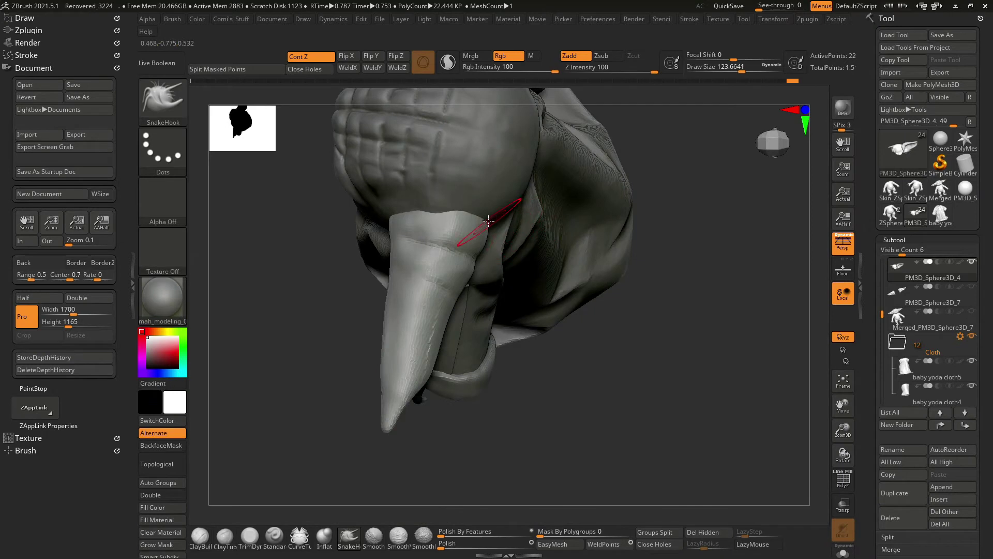
right_drag(613, 340, 510, 256)
key(bracketright)
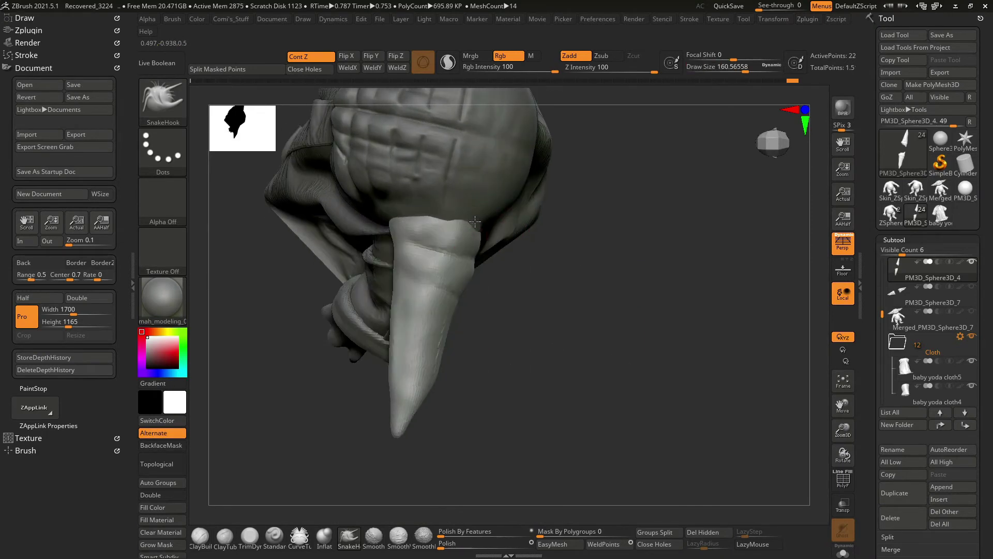
drag(445, 228, 467, 232)
key(bracketright)
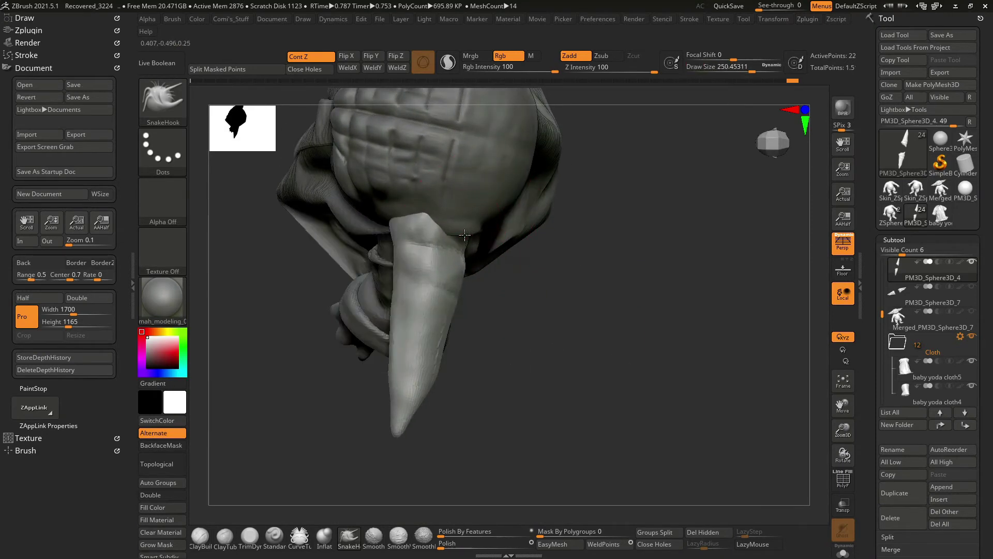
mouse_move(467, 232)
right_down()
mouse_move(501, 236)
mouse_move(466, 227)
right_up()
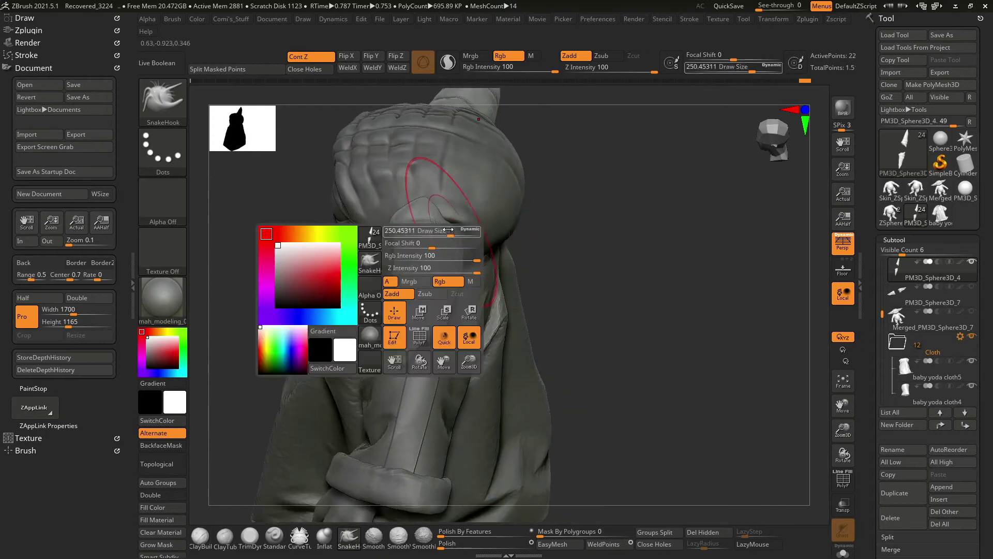
Solo the PM3D_Sphere3D_6 head, pick TrimDynamic, then show all pieces again.
alt+click(454, 219)
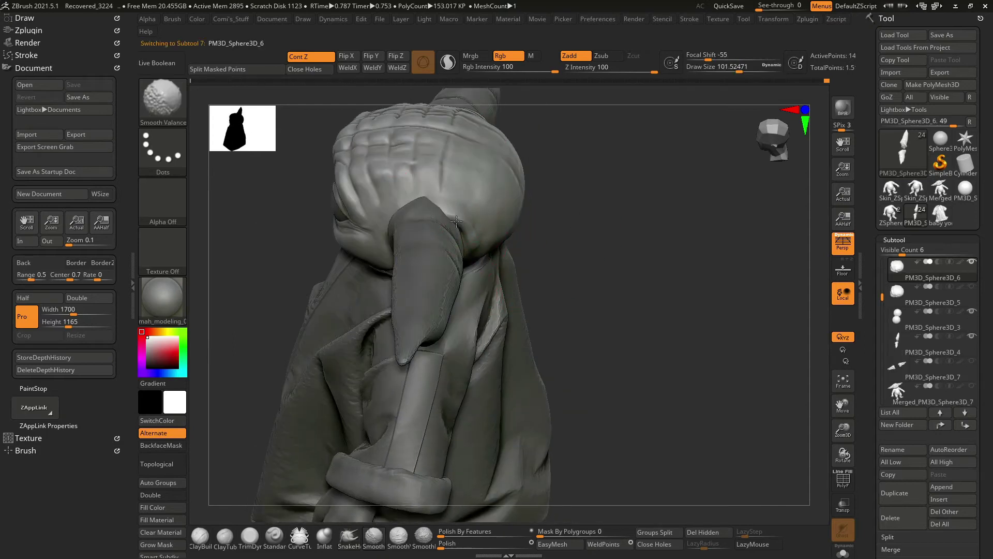
key(ctrl+shift+alt+s)
key(b)
key(t)
key(d)
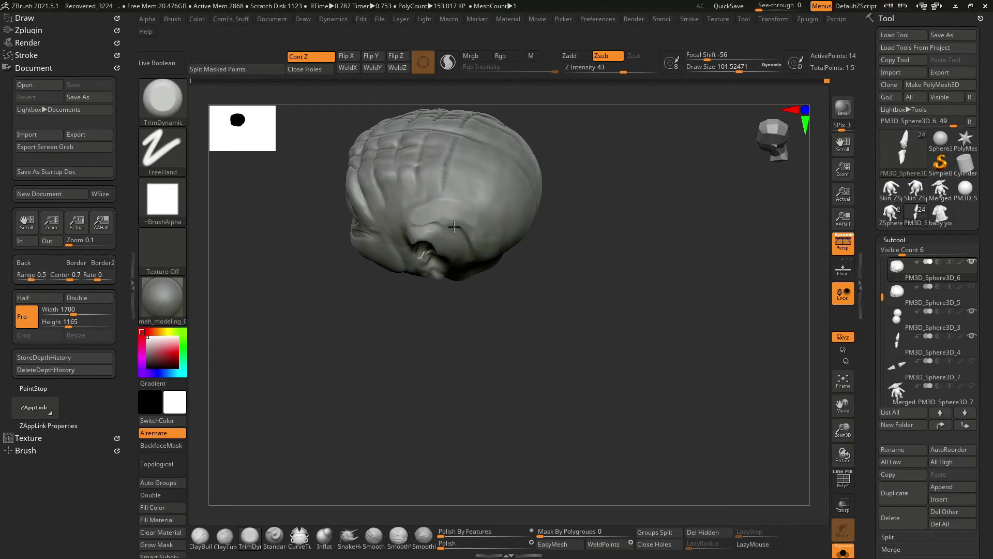
key(ctrl+shift+alt+s)
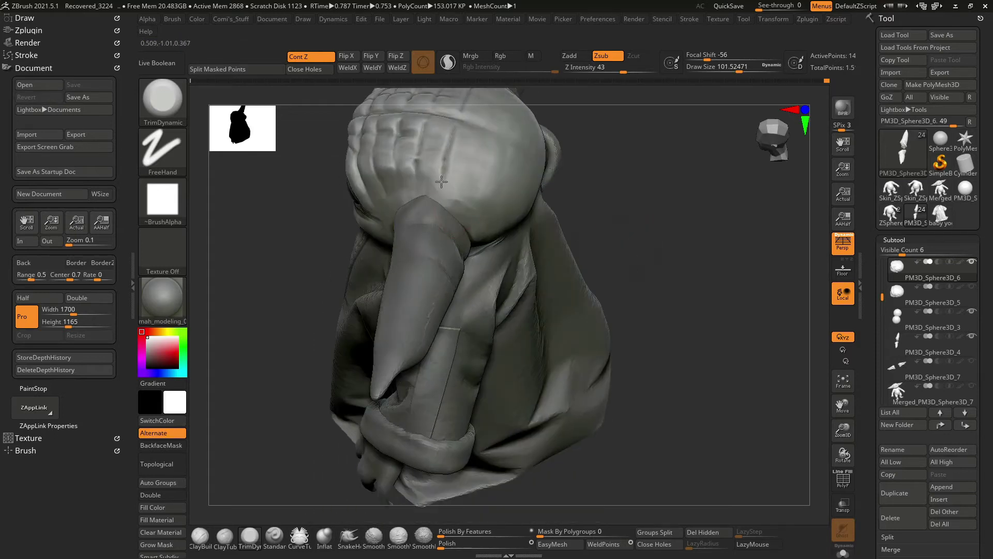
Orbit up to the ear and make the PM3D_Sphere3D_4 ear mesh active.
mouse_move(472, 238)
right_down()
mouse_move(627, 207)
mouse_move(629, 231)
right_up()
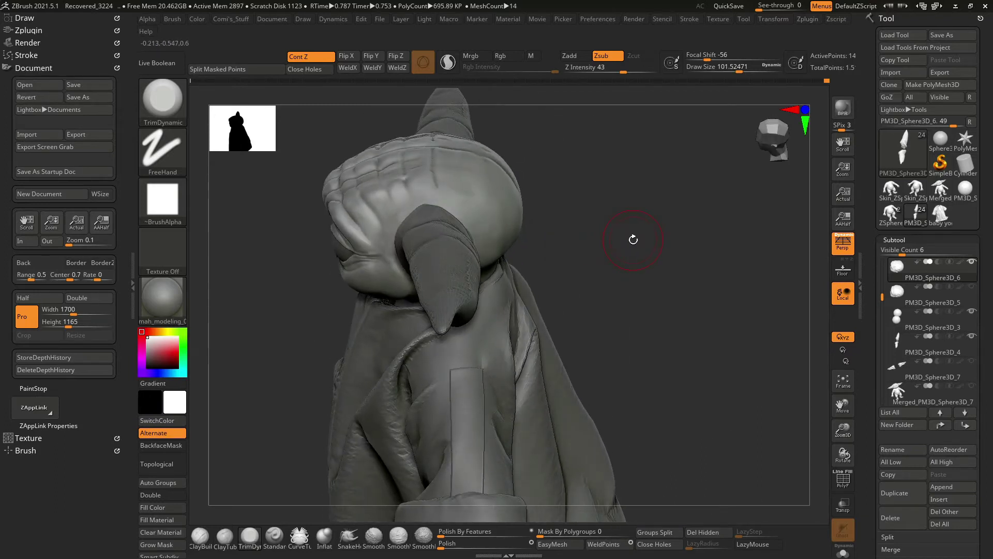
mouse_move(634, 239)
right_down()
mouse_move(611, 171)
mouse_move(545, 195)
mouse_move(496, 232)
right_up()
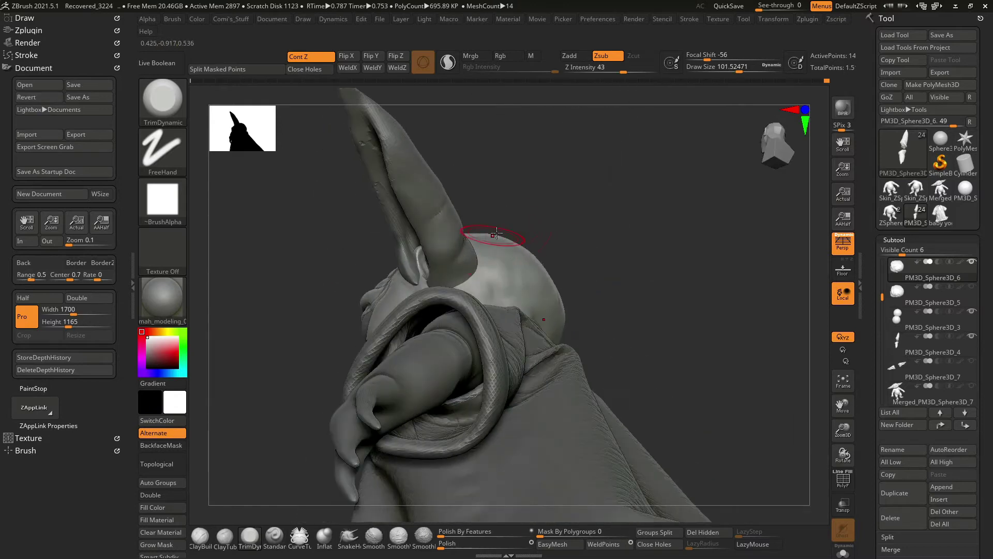
alt+click(461, 274)
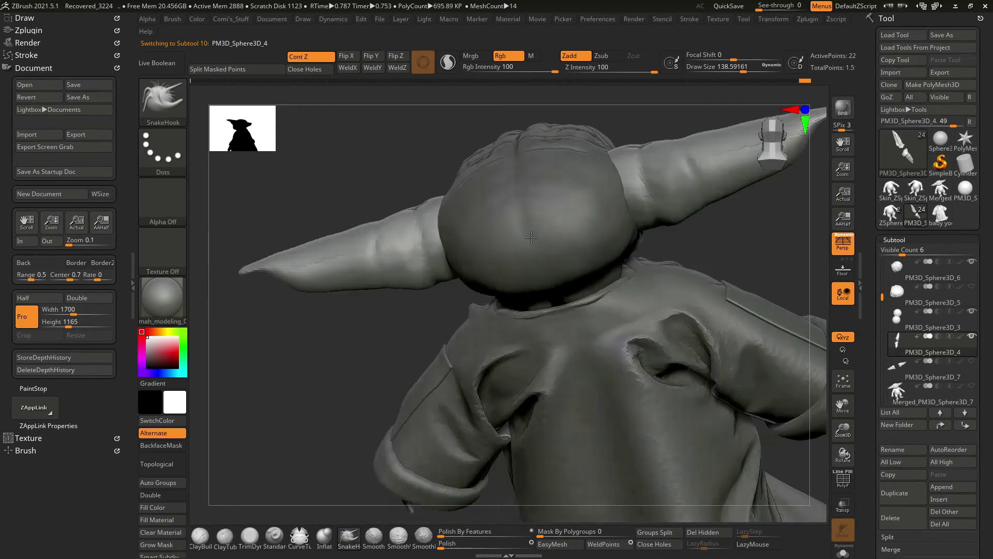
Face the head and ear and raise the draw size to about 205.
right_drag(648, 238, 582, 264)
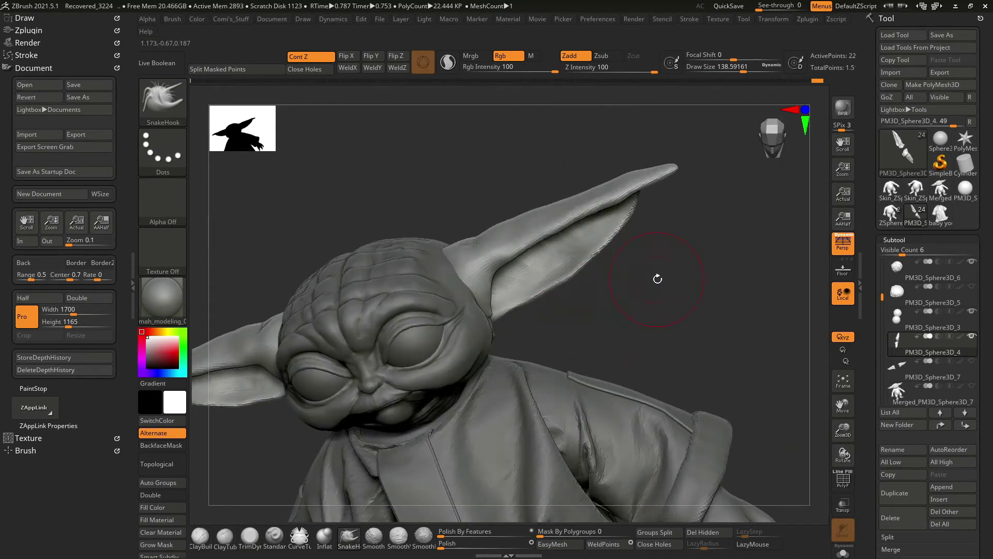
right_drag(656, 278, 560, 265)
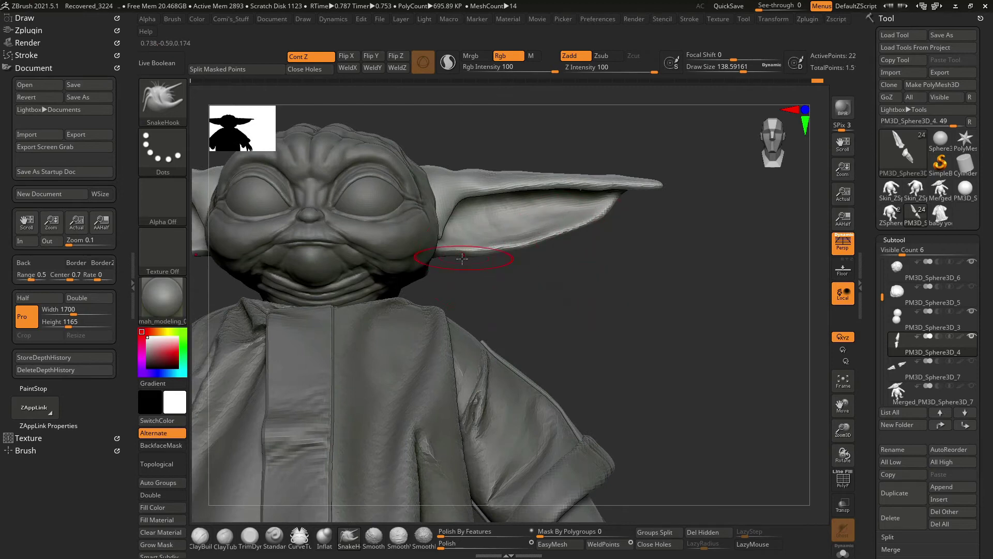
mouse_move(462, 257)
right_down()
mouse_move(638, 228)
mouse_move(669, 290)
mouse_move(642, 285)
right_up()
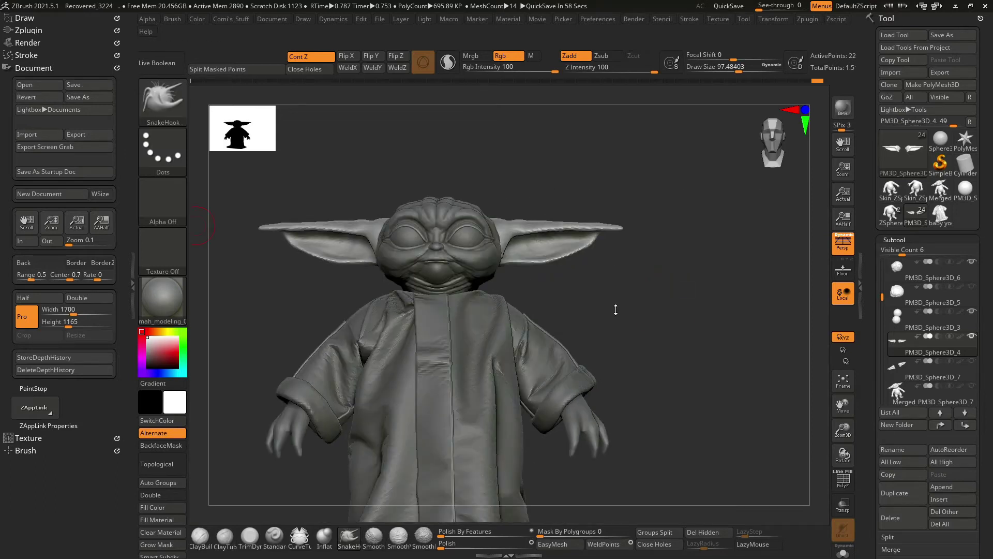
key(space)
mouse_move(517, 243)
mouse_down()
mouse_move(558, 243)
mouse_move(562, 263)
mouse_up()
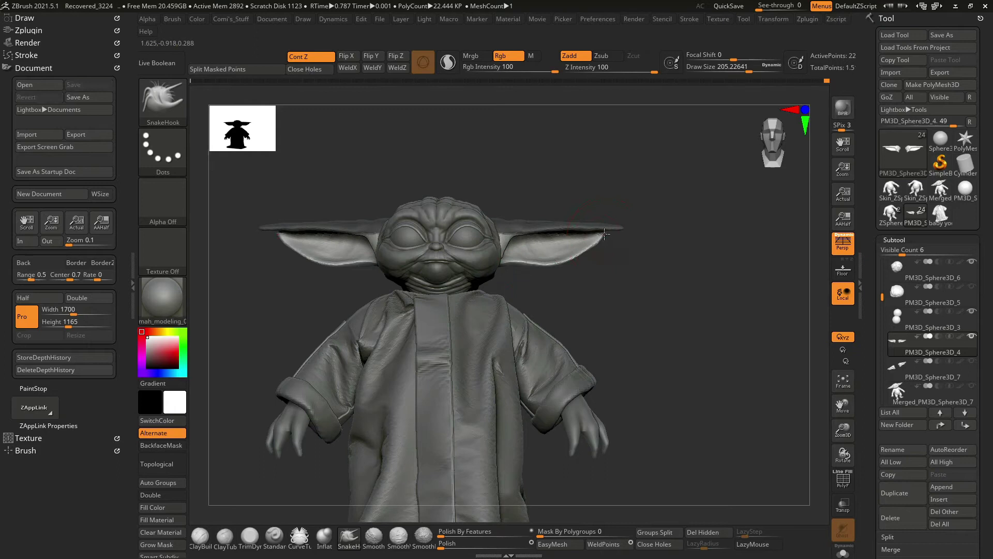
Undo and redo an ear stretch, trying draw sizes 144 and 553 before settling on 205.
drag(642, 285, 657, 300)
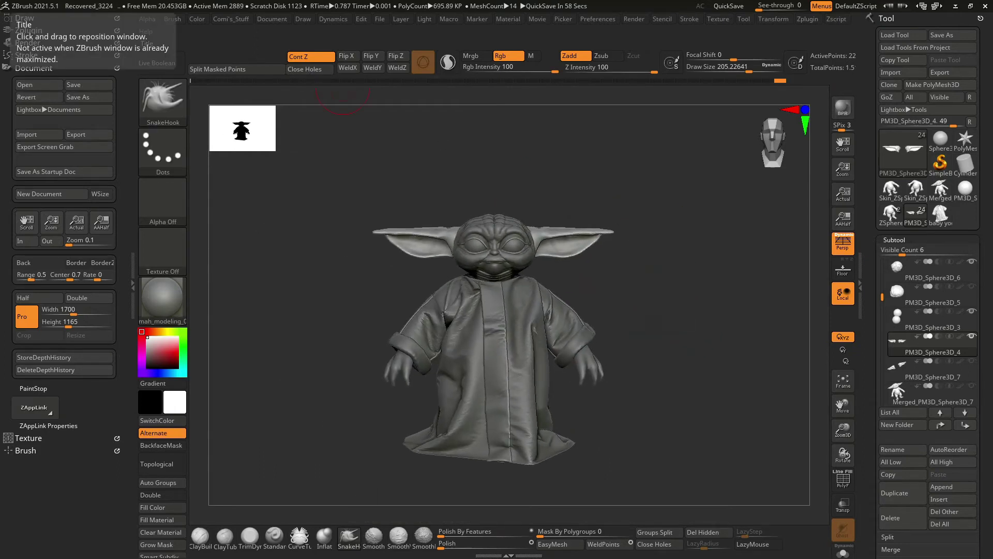
scroll(634, 259, up, 3)
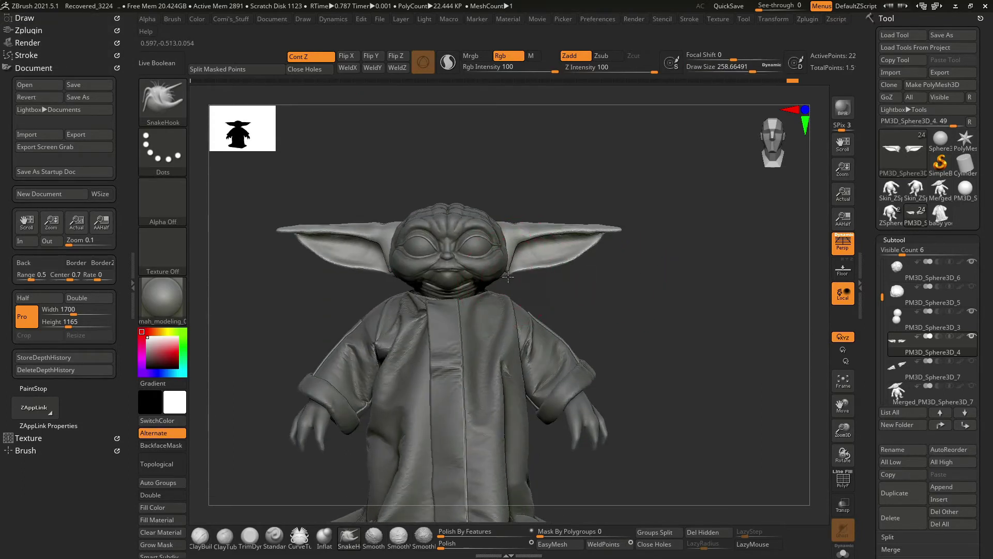
key(ctrl+z)
key(space)
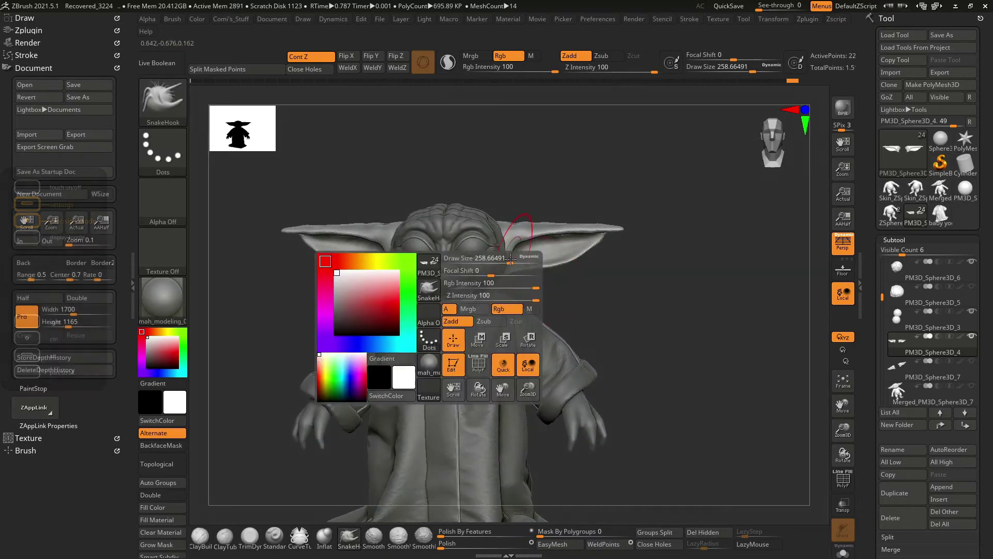
key(ctrl+shift+z)
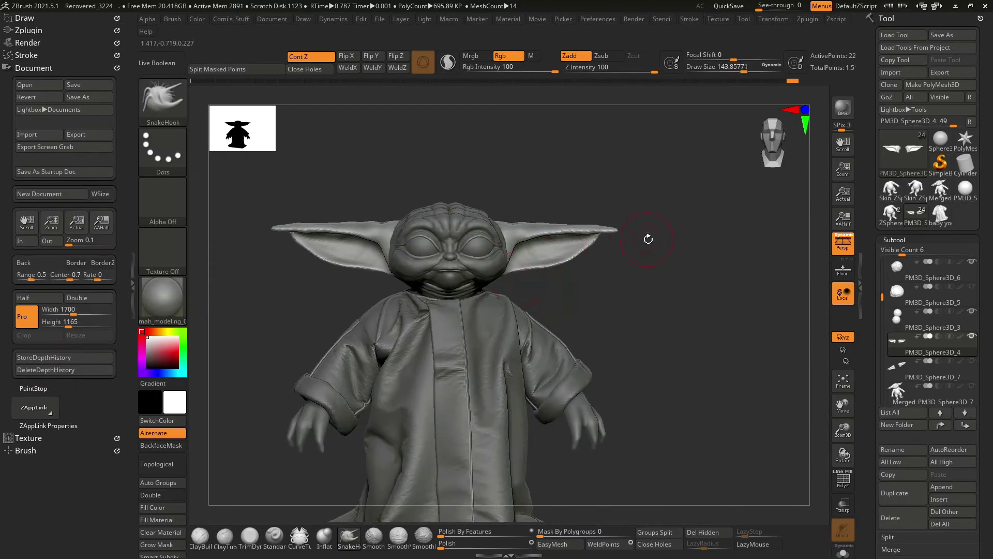
key(space)
drag(586, 242, 552, 231)
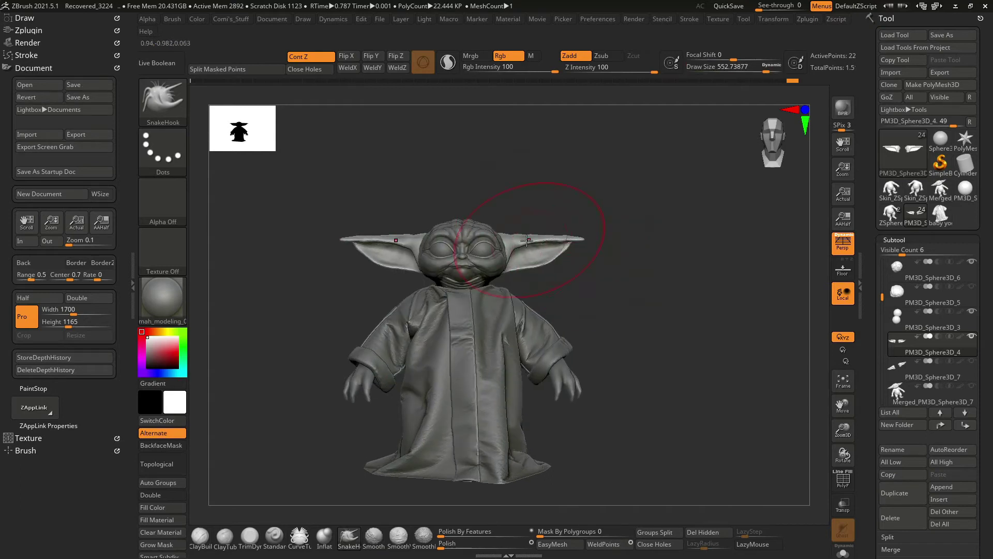
key(space)
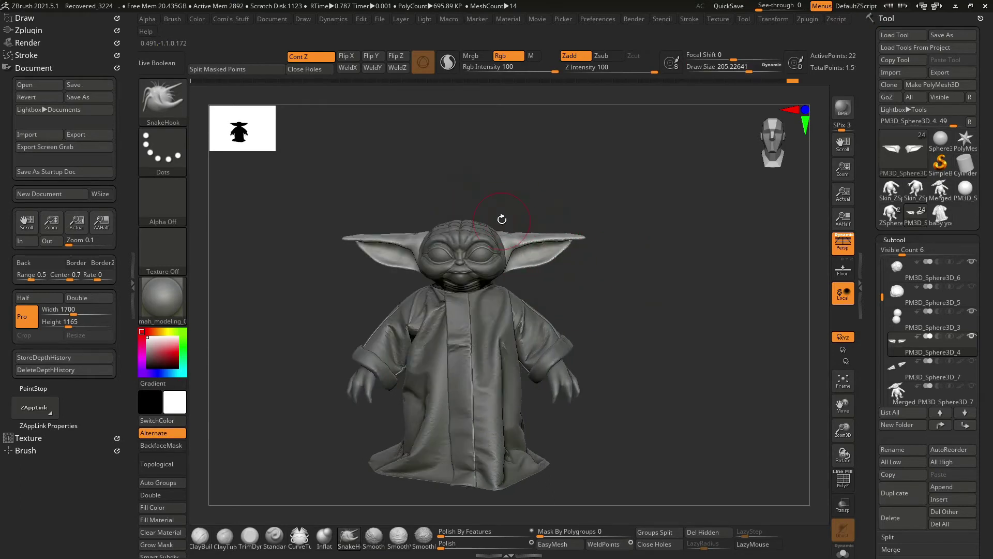
drag(502, 220, 502, 229)
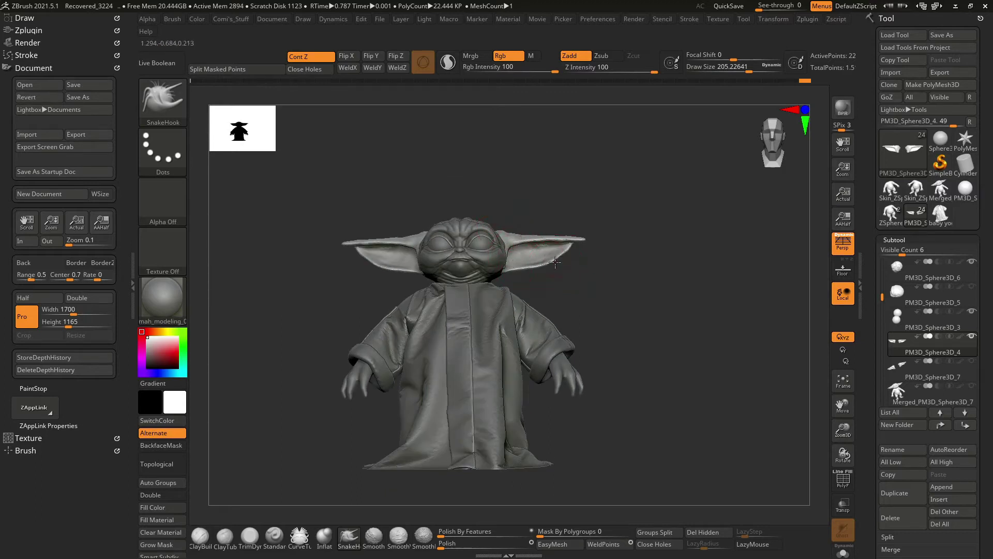
drag(632, 278, 751, 301)
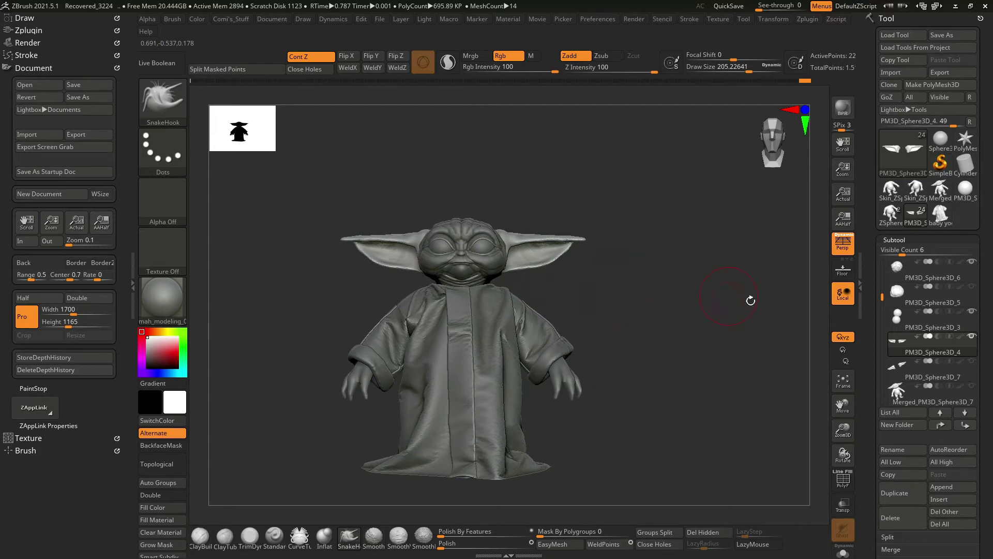
Turn on visibility of the PM3D_Ring3D1 ring collar in the Subtool list.
scroll(926, 320, up, 3)
click(916, 353)
scroll(931, 336, down, 3)
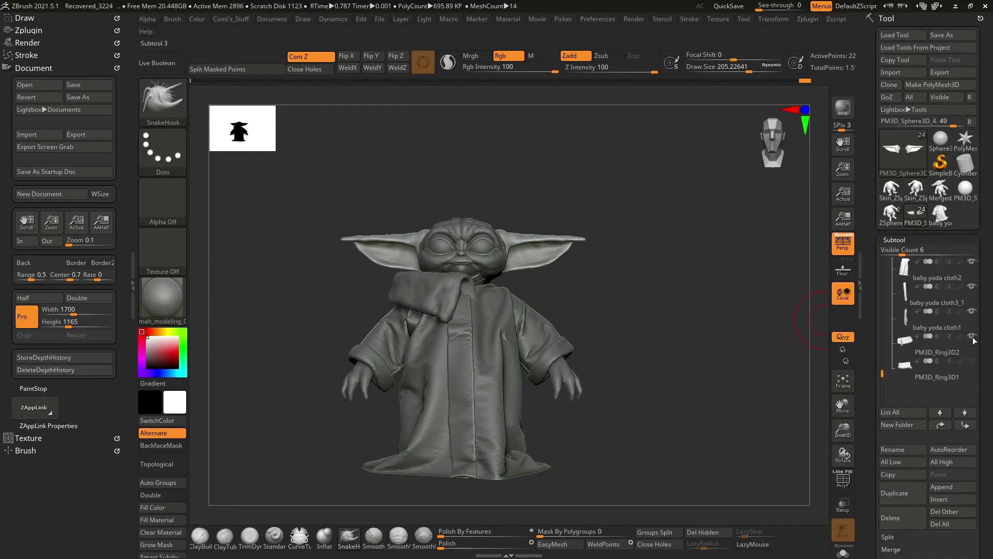
click(973, 361)
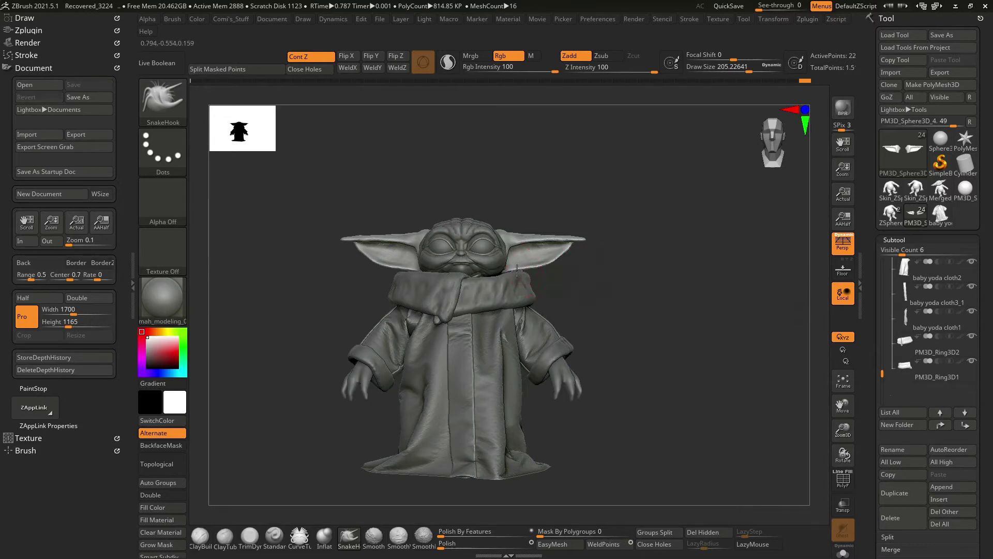
scroll(582, 243, up, 3)
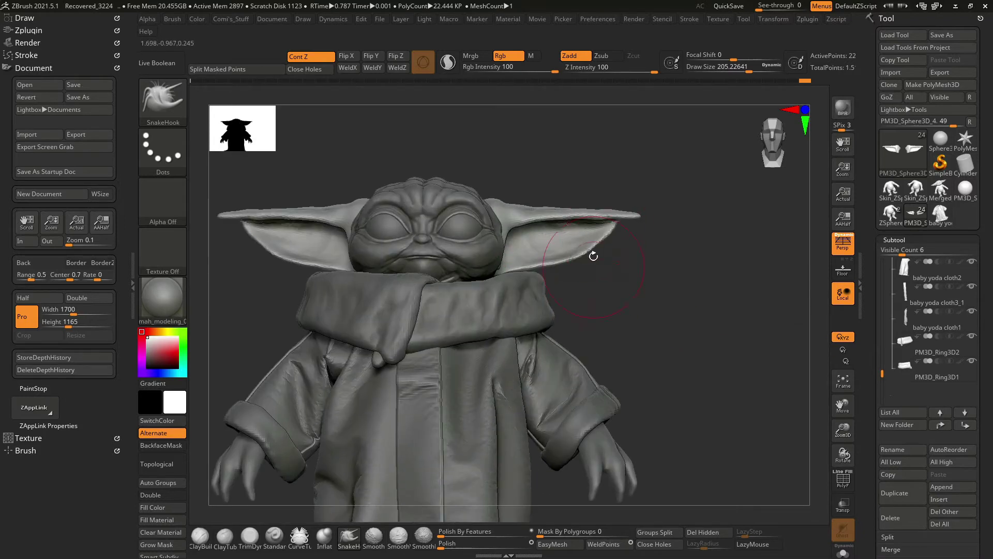
Orbit around the ears and reduce the draw size to about 86, then about 61.
drag(631, 209, 648, 217)
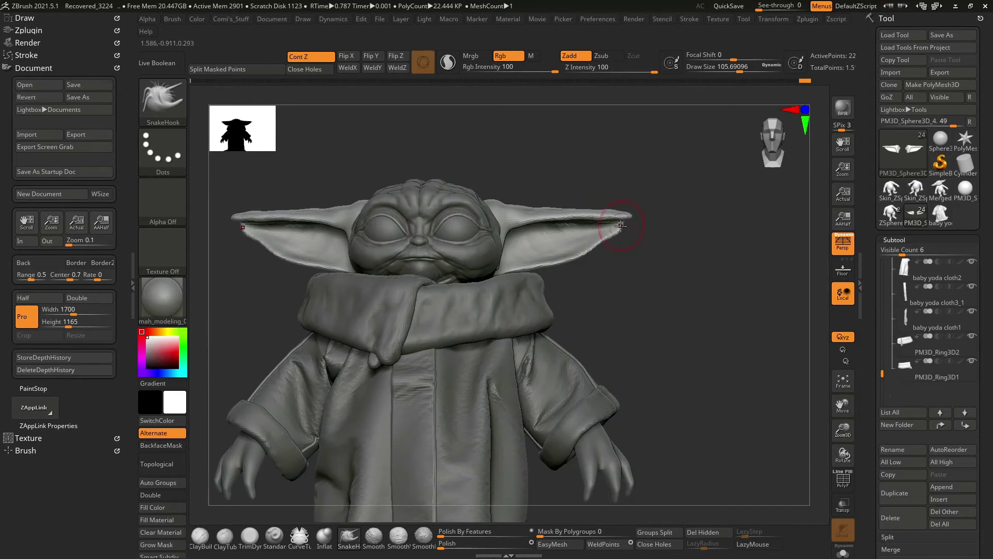
key(space)
mouse_move(618, 230)
mouse_down()
mouse_move(543, 311)
mouse_move(643, 229)
mouse_move(668, 189)
mouse_move(655, 208)
mouse_up()
key(space)
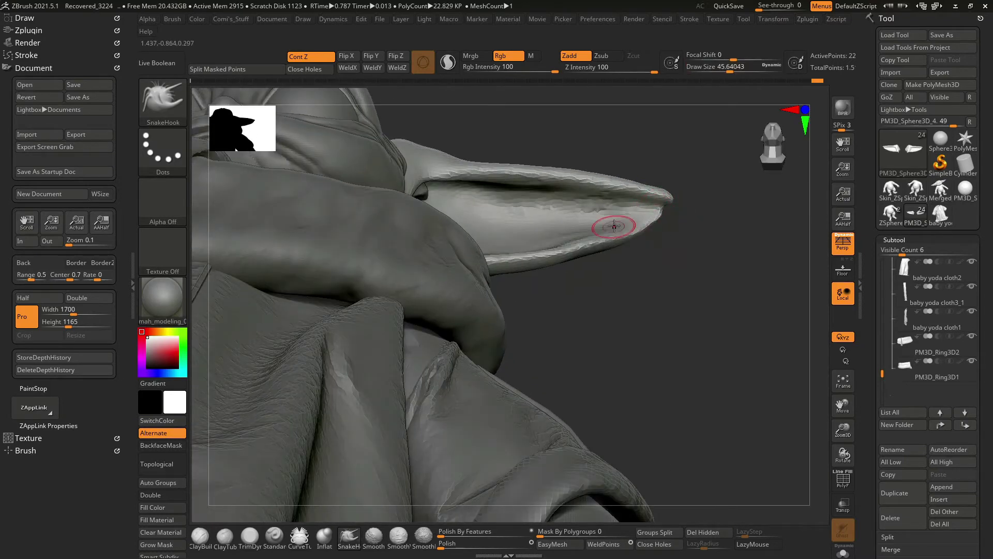
drag(671, 268, 627, 218)
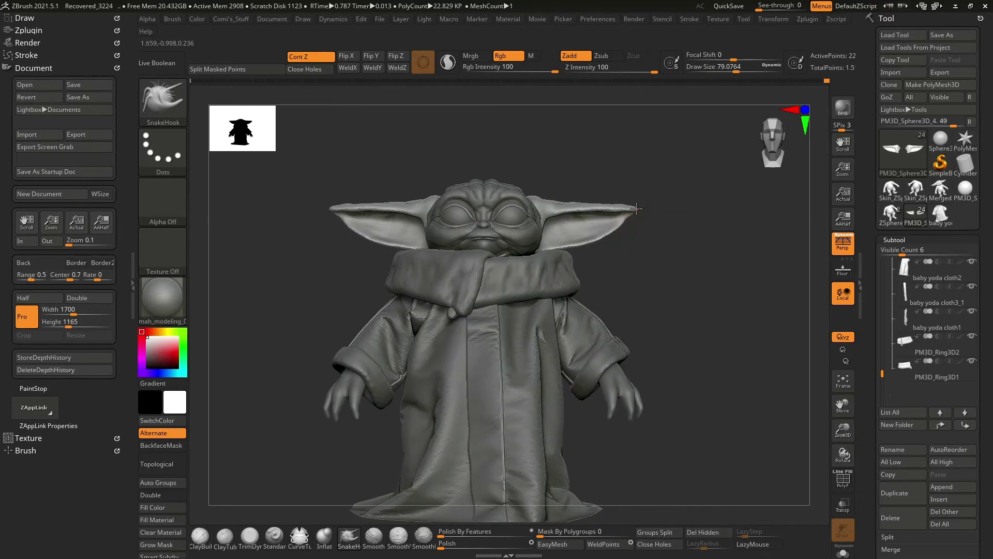
mouse_move(665, 209)
mouse_down()
mouse_move(657, 241)
mouse_move(695, 204)
mouse_up()
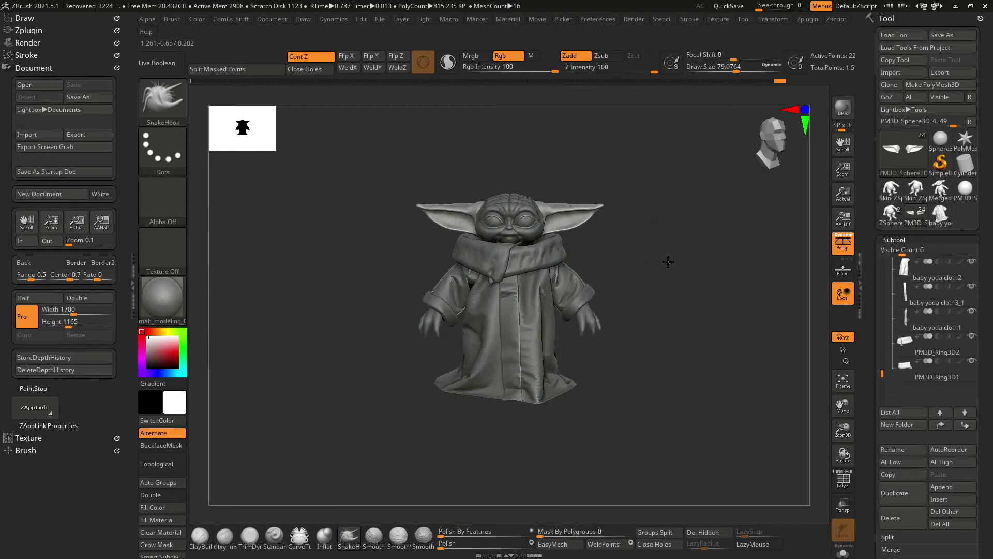
mouse_move(694, 205)
mouse_down()
mouse_move(704, 248)
mouse_move(650, 296)
mouse_move(539, 272)
mouse_move(545, 427)
mouse_move(497, 348)
mouse_move(522, 355)
mouse_up()
key(space)
key(space)
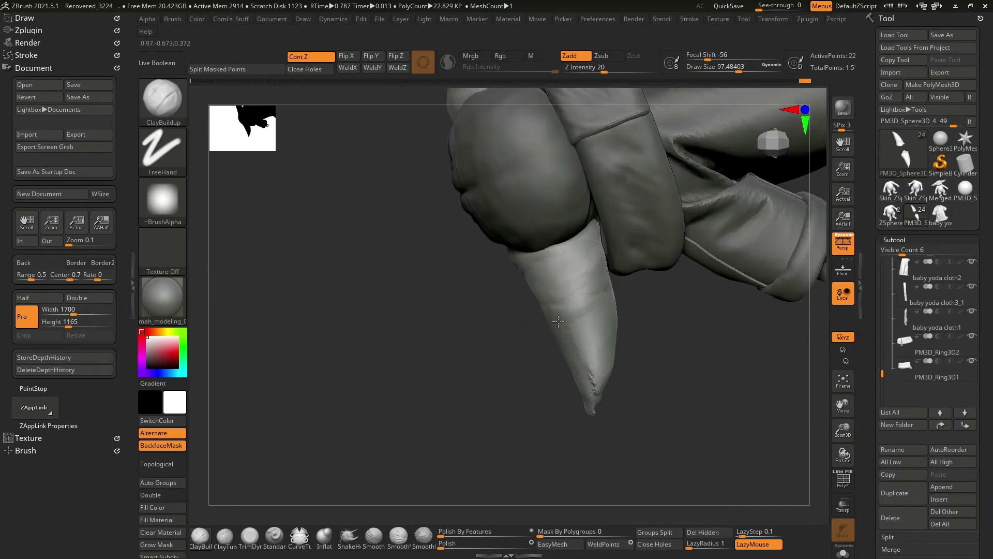
Activate the mesh at the ear base and raise the brush draw size to about 149.
drag(558, 321, 609, 288)
mouse_move(585, 347)
mouse_down()
mouse_move(659, 277)
mouse_move(642, 253)
mouse_up()
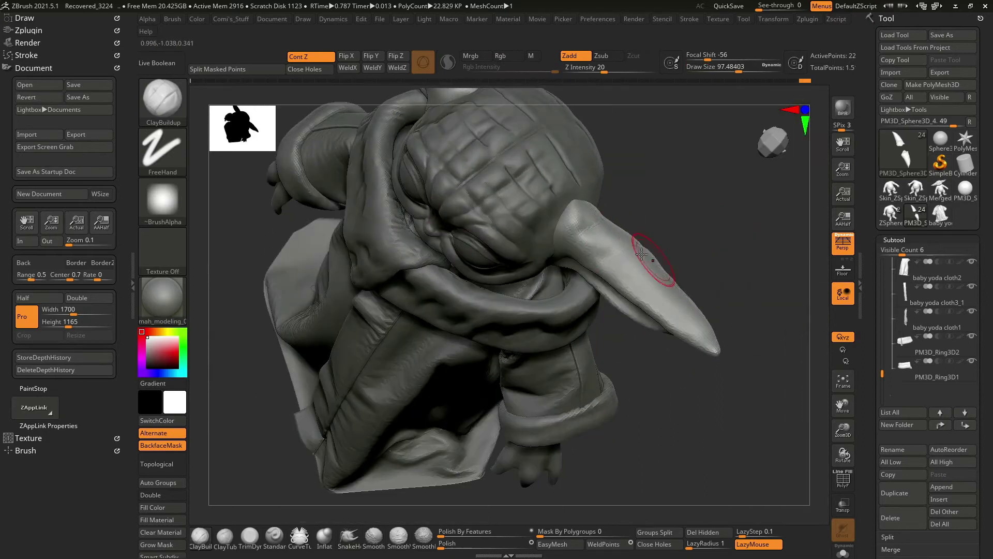
drag(702, 244, 677, 239)
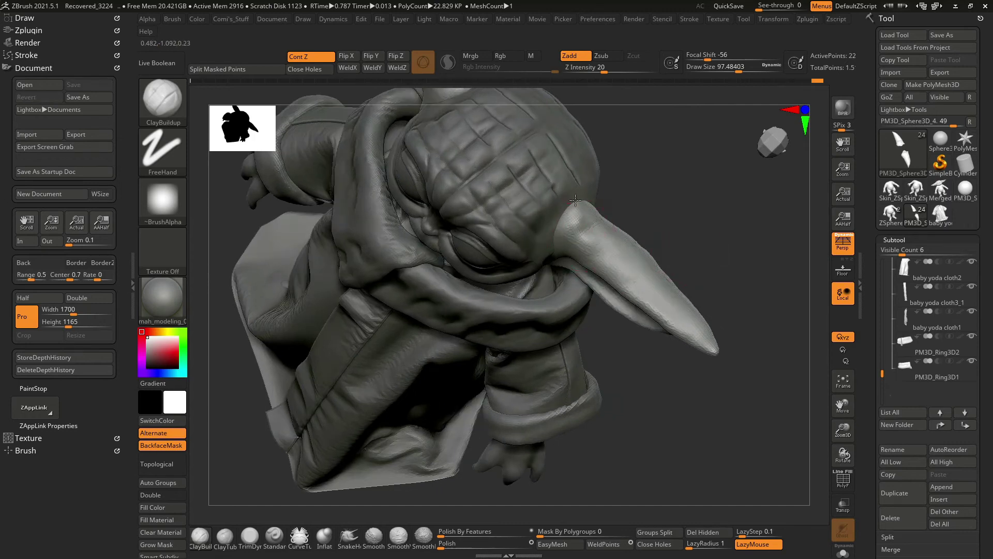
mouse_move(605, 214)
mouse_down()
mouse_move(615, 243)
mouse_move(636, 160)
mouse_move(587, 193)
mouse_move(620, 254)
mouse_up()
alt+click(620, 254)
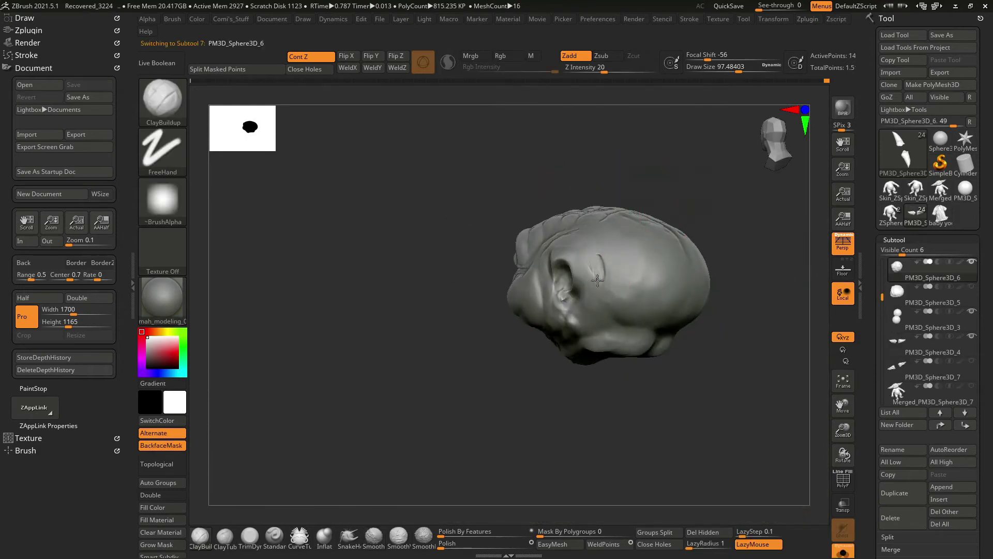
key(shift)
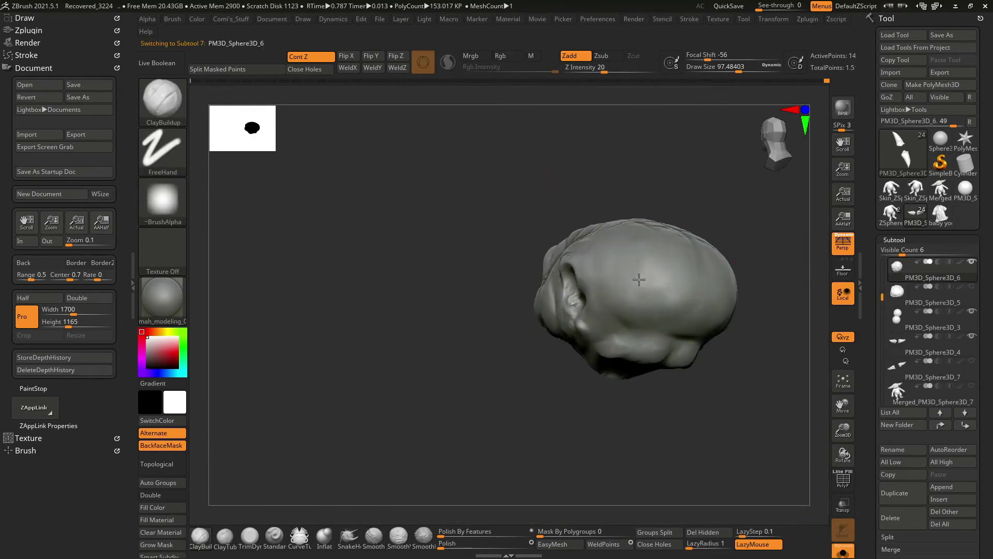
right_drag(631, 276, 634, 321)
Sculpt the inner base of the ear where it meets the head.
mouse_move(664, 276)
right_down()
mouse_move(642, 227)
mouse_move(627, 300)
mouse_move(701, 260)
right_up()
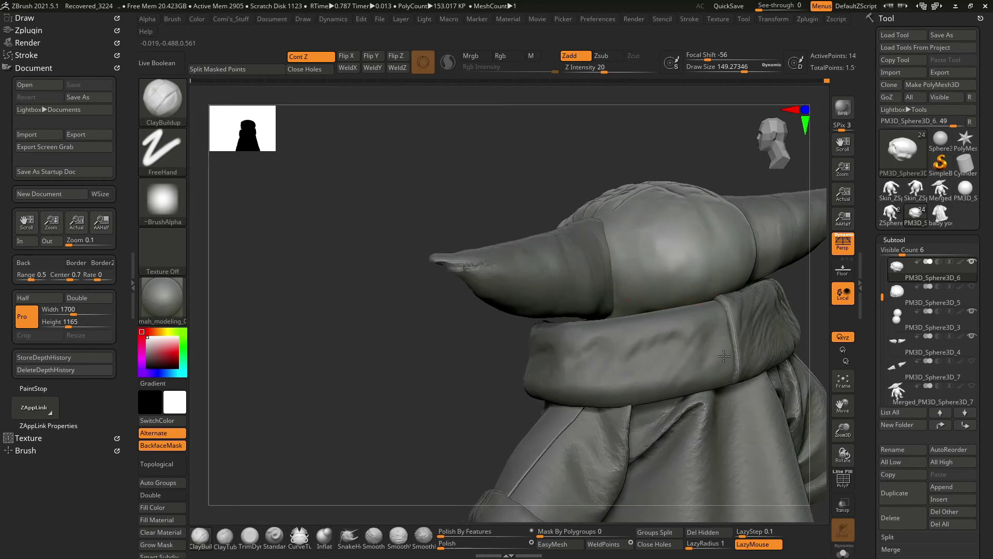
right_drag(613, 168, 640, 234)
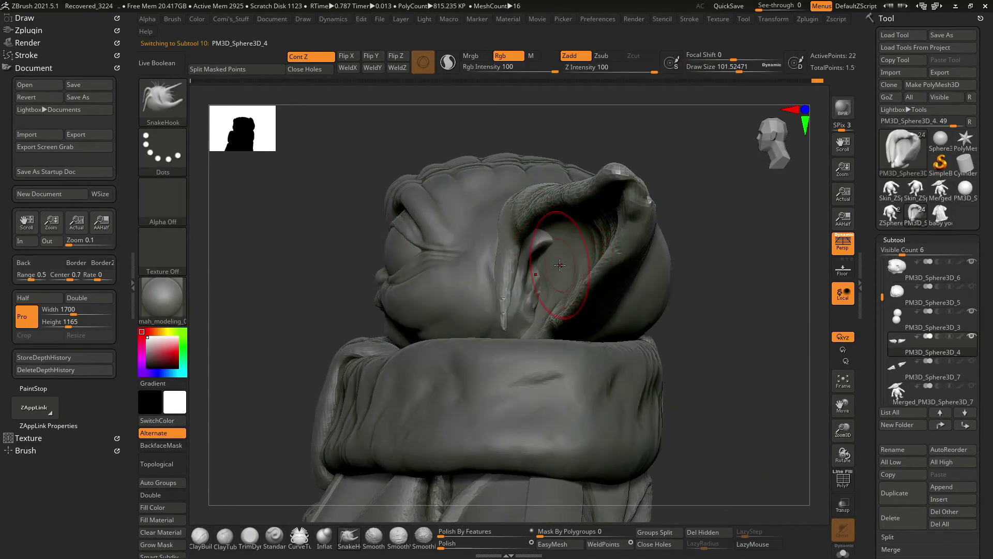
shift+drag(551, 296, 551, 300)
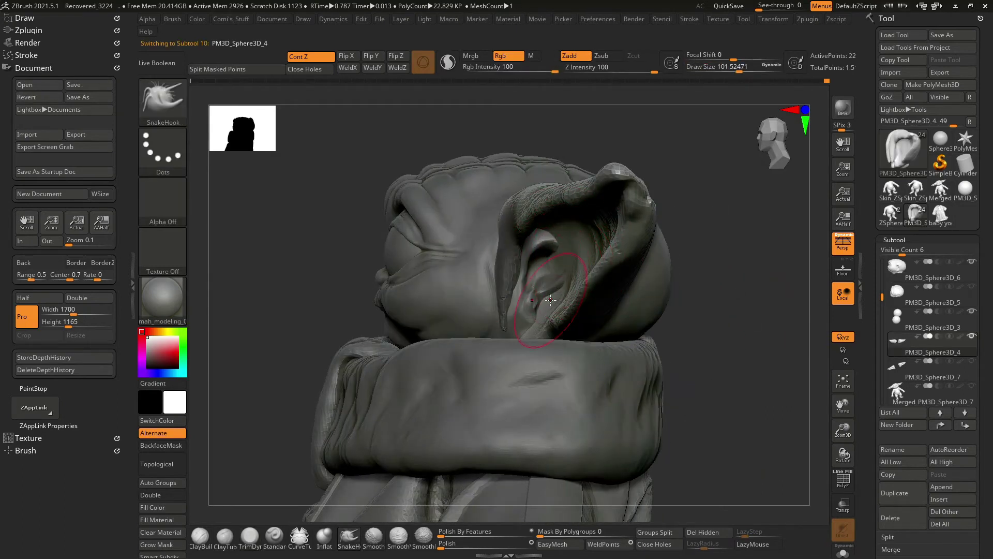
mouse_move(673, 290)
mouse_down()
mouse_move(724, 324)
mouse_move(698, 310)
mouse_up()
Pick the Pinch brush, then activate the PM3D_Sphere3D_6 head and show it solo.
key(b)
key(p)
click(892, 240)
mouse_move(596, 269)
mouse_down()
mouse_move(734, 314)
mouse_move(720, 366)
mouse_move(694, 339)
mouse_up()
alt+click(563, 269)
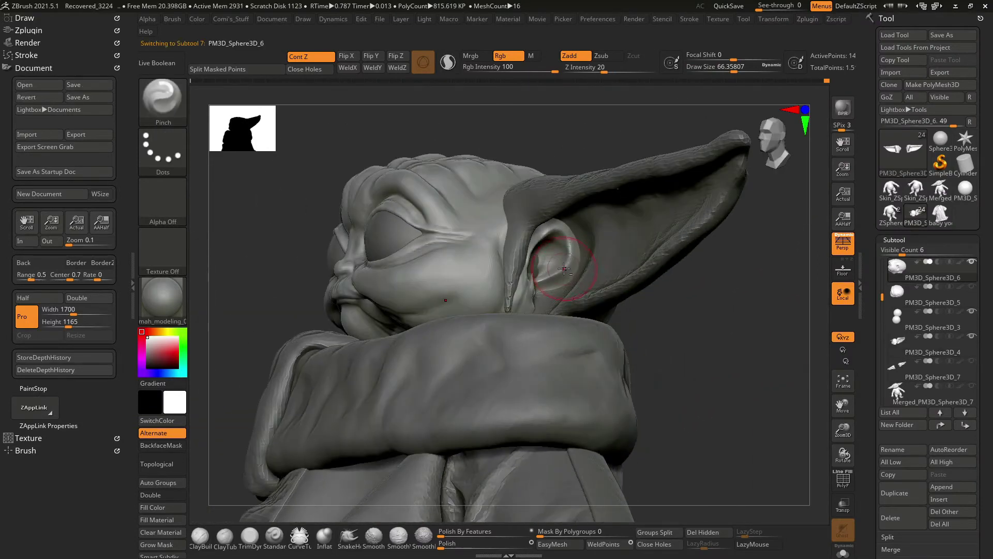
key(b)
key(c)
key(b)
right_drag(538, 228, 563, 239)
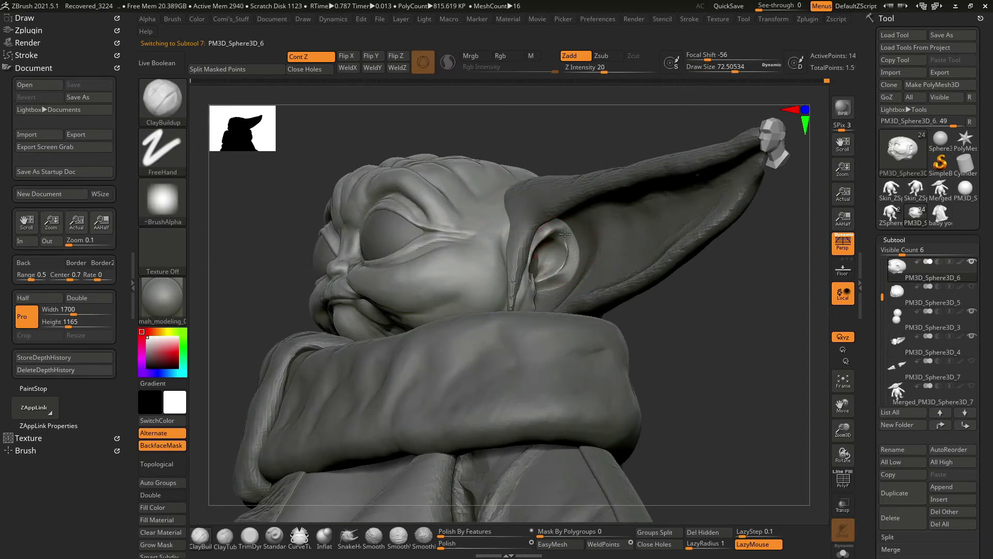
key(shift)
mouse_move(636, 235)
right_down()
mouse_move(638, 367)
mouse_move(558, 232)
right_up()
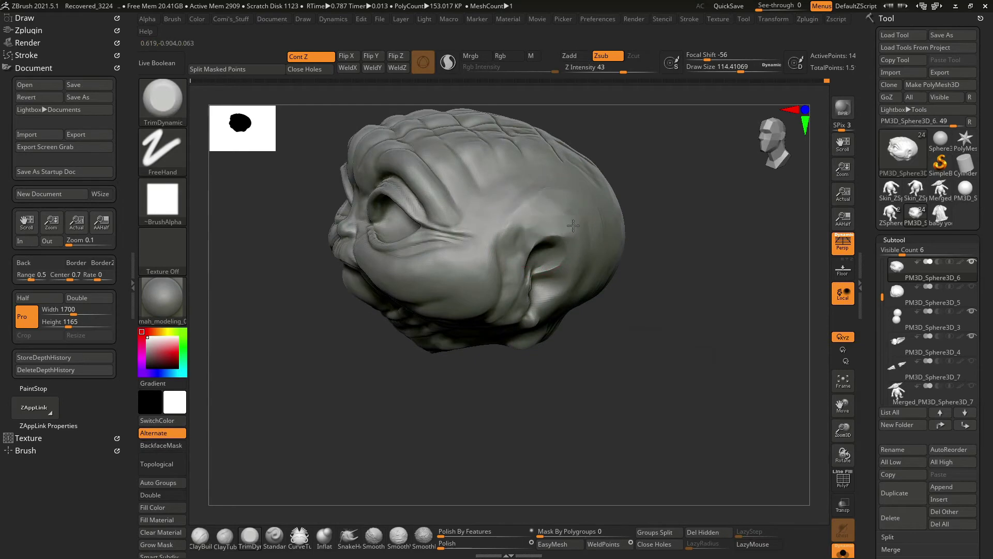
Undo back through the recent head and ear edits, tilting the head to inspect the ear.
key(ctrl+z)
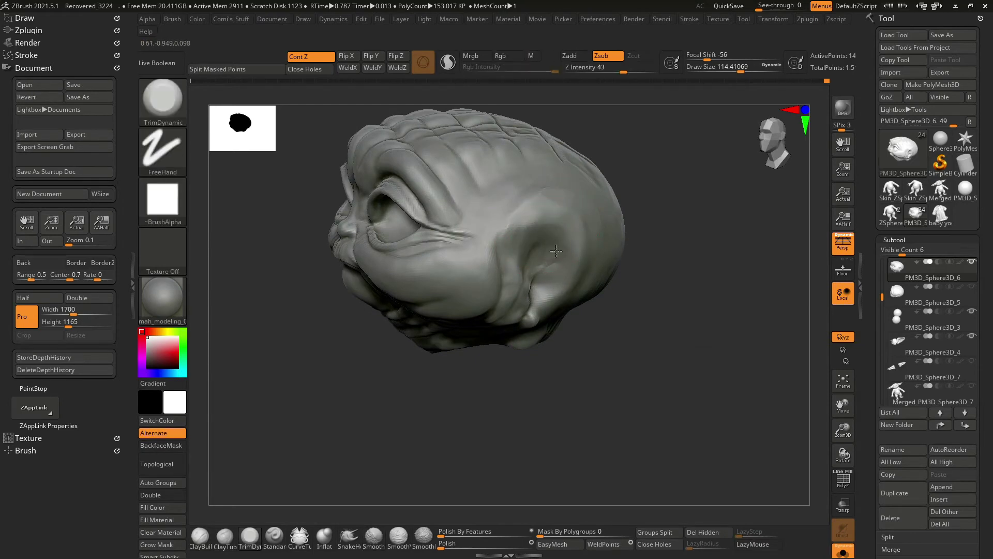
key(ctrl+z)
key(ctrl+z)
key(ctrl+z)
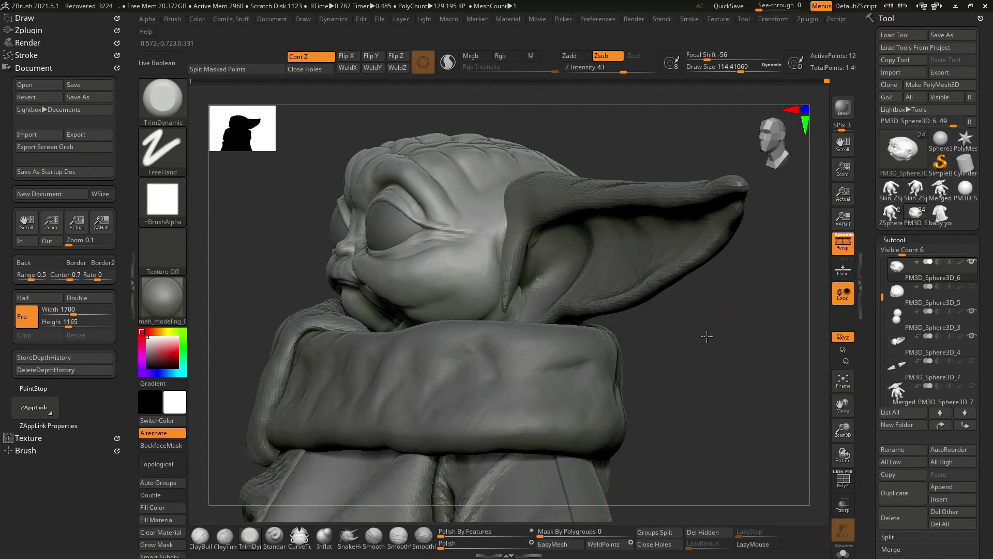
drag(707, 336, 548, 240)
key(ctrl+z)
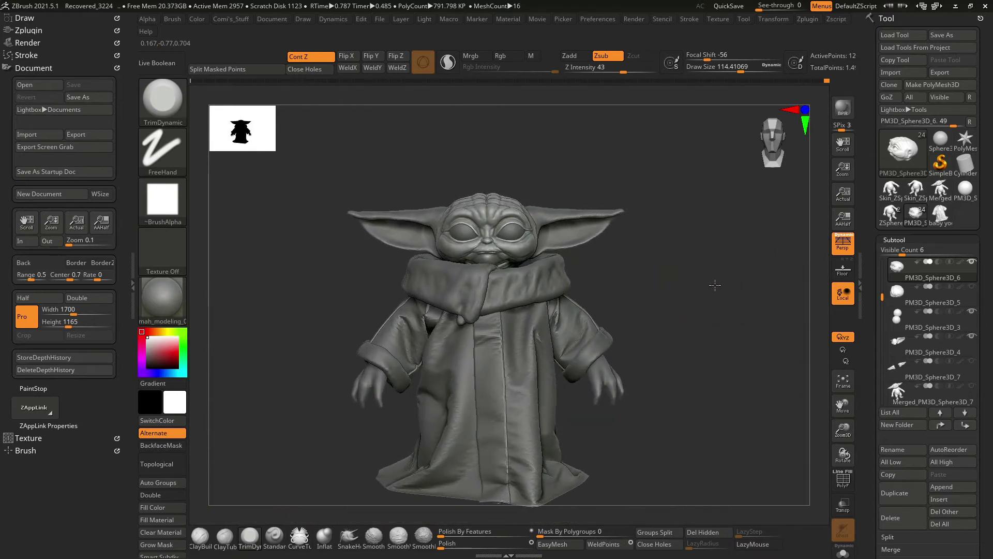
key(ctrl+z)
key(ctrl+z)
key(ctrl+z)
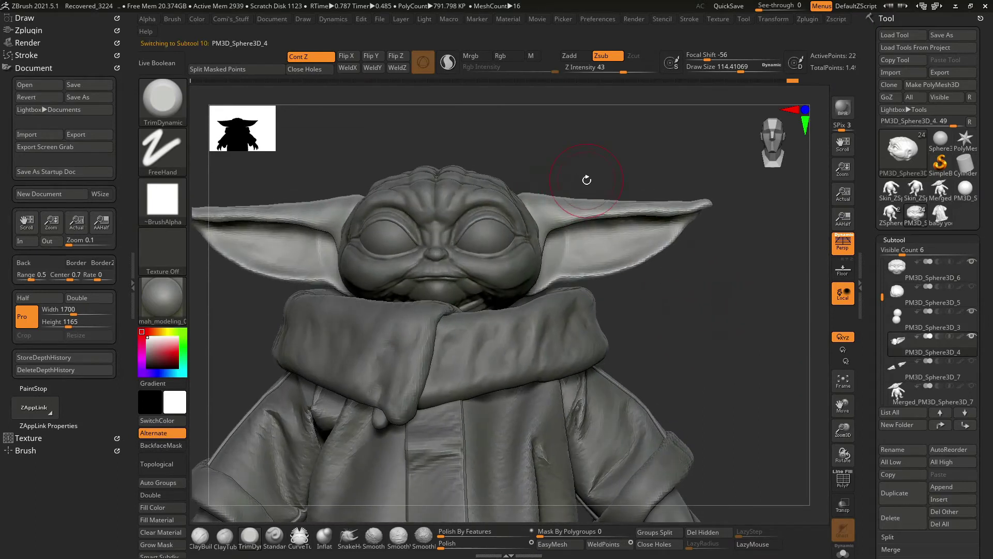
key(ctrl+z)
key(ctrl+z)
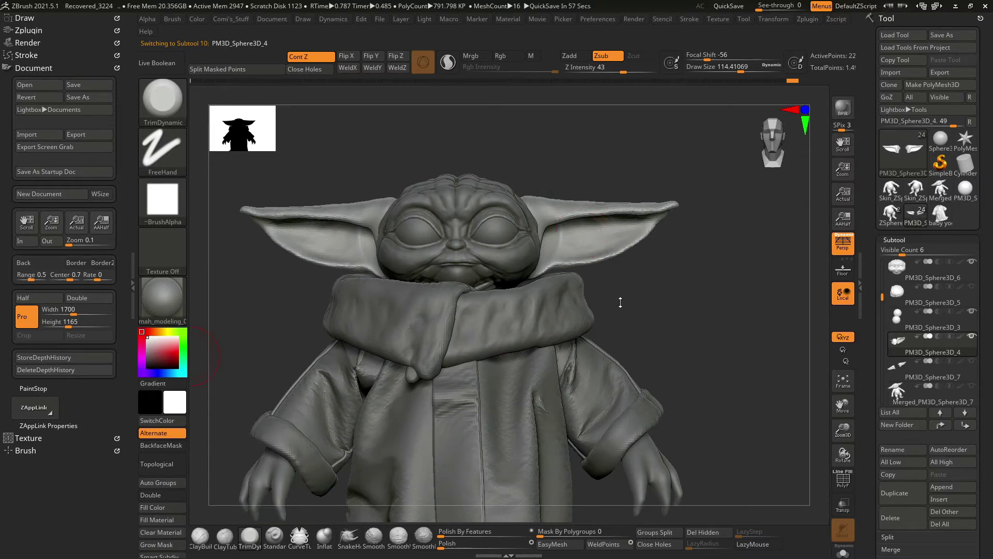
key(ctrl+z)
Step further back to earlier ear-editing states, then briefly redo forward.
key(b)
key(s)
key(h)
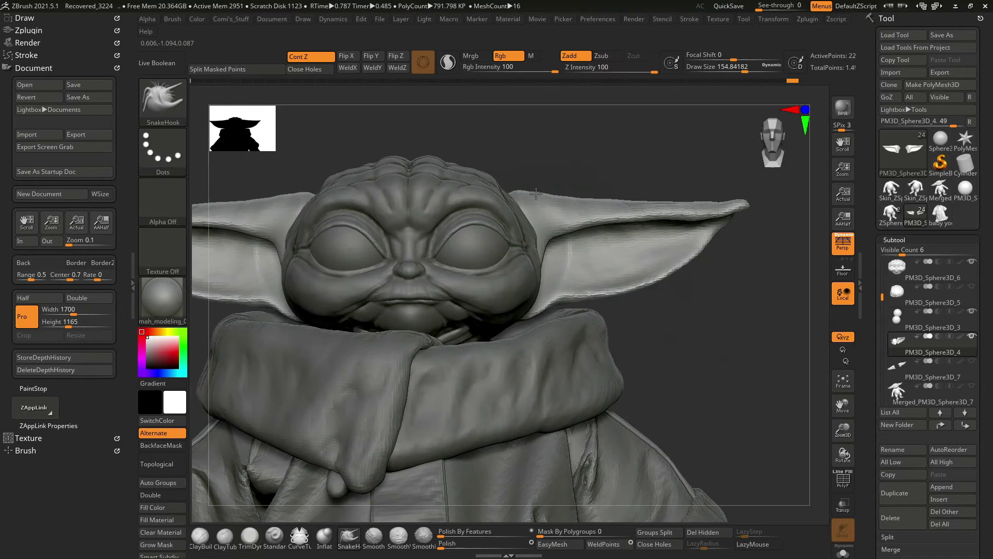
key(ctrl+z)
key(ctrl+z)
key(ctrl+z)
key(ctrl+z)
key(ctrl+z)
key(ctrl+z)
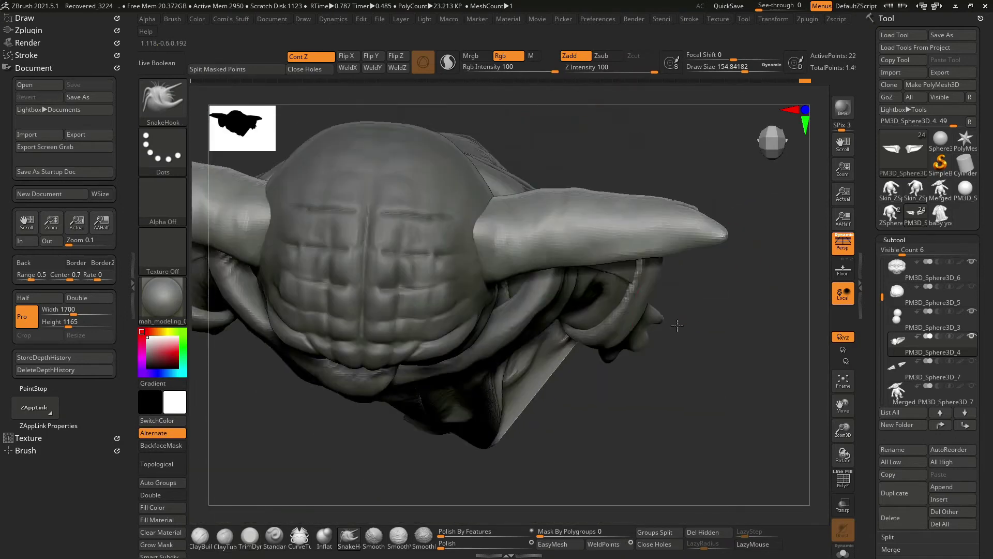
key(ctrl+shift+z)
key(space)
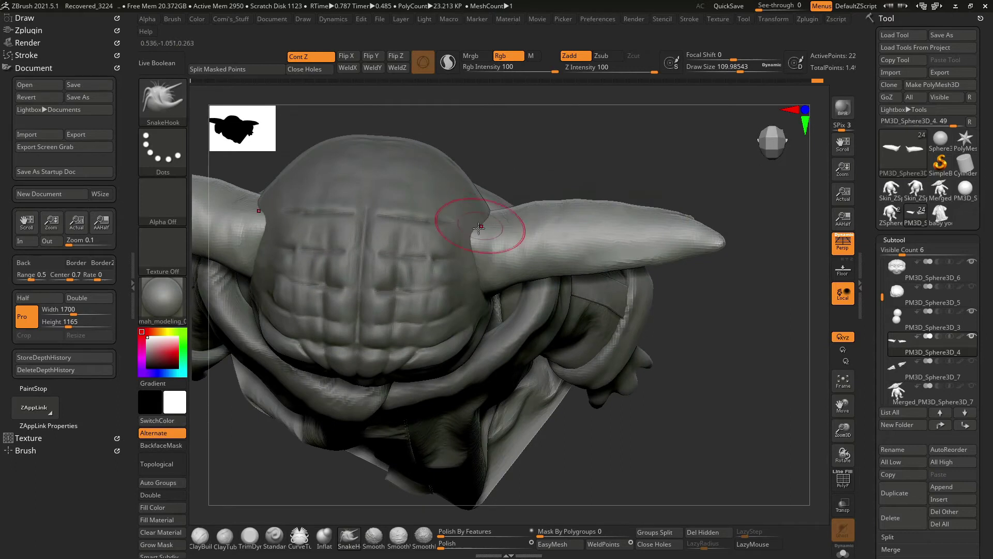
key(ctrl+z)
key(ctrl+z)
key(ctrl+z)
key(ctrl+z)
key(ctrl+z)
Redo through the ear and cloak edits to return to the latest full figure state.
key(ctrl+shift+z)
key(ctrl+shift+z)
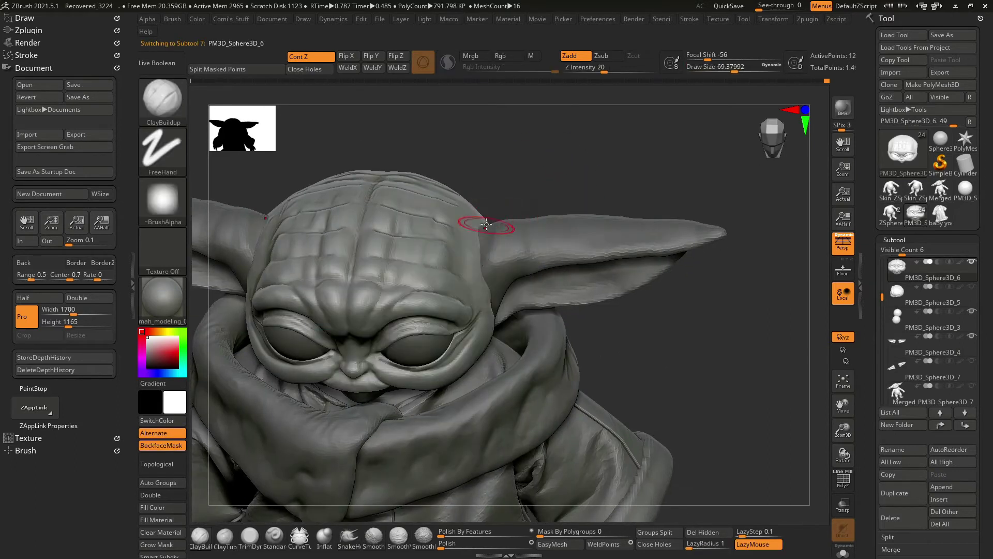
key(ctrl+shift+z)
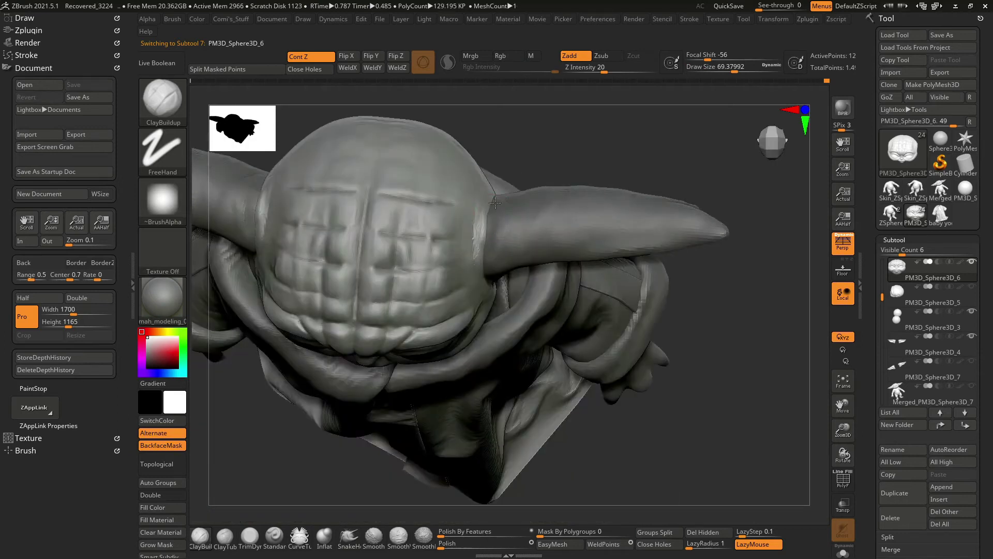
key(ctrl+shift+z)
key(ctrl+shift+z)
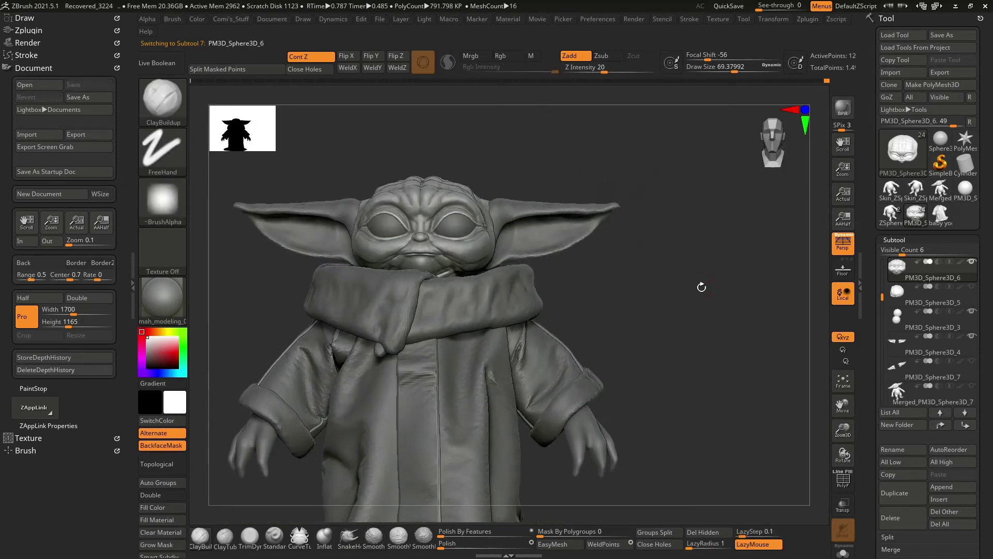
key(ctrl+shift+z)
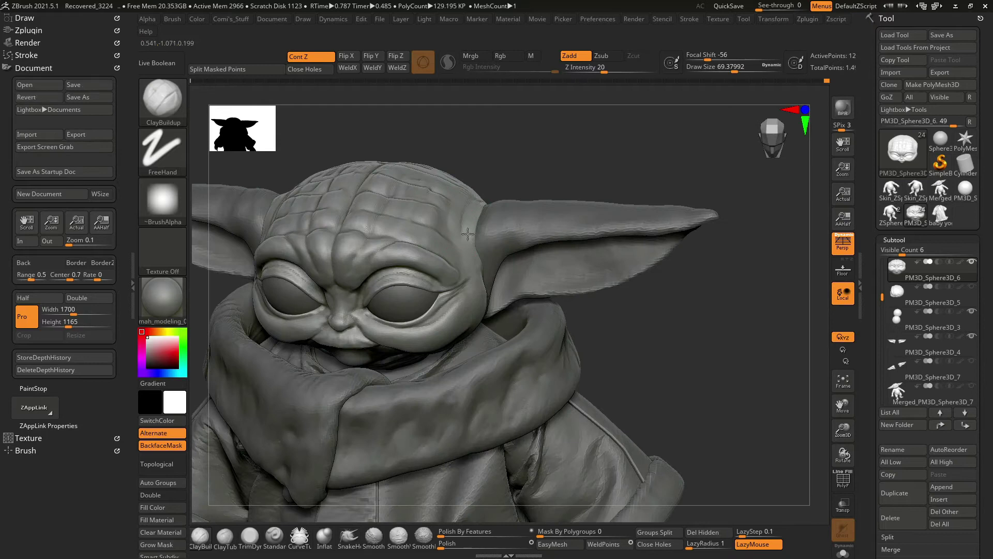
key(ctrl+shift+z)
key(ctrl+shift+z)
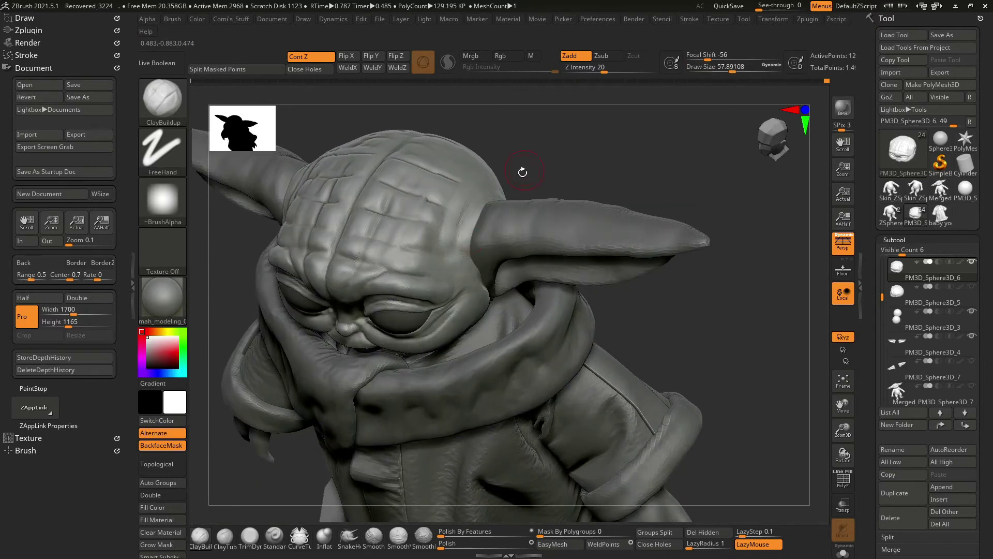
drag(522, 172, 464, 205)
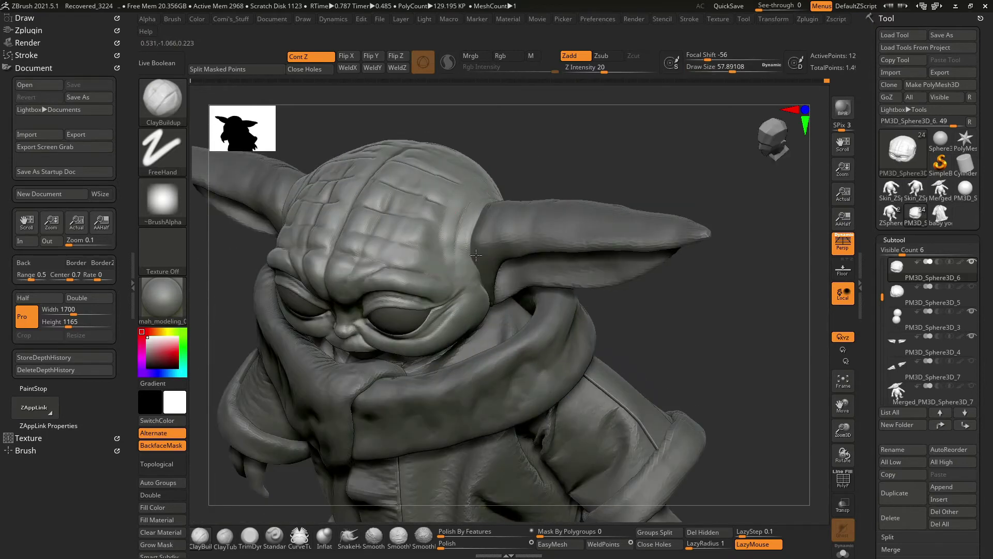
key(ctrl+shift+z)
key(ctrl+shift+z)
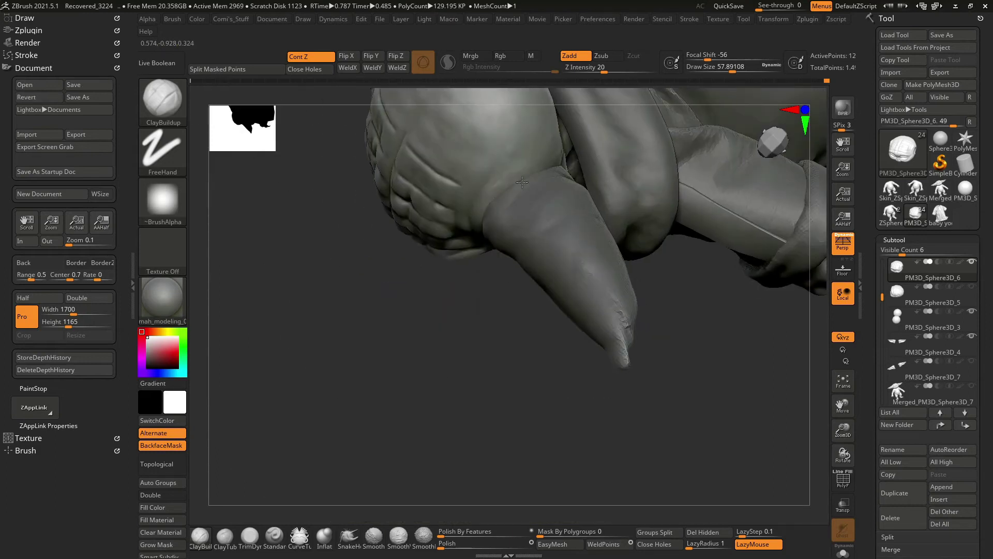
key(ctrl+shift+z)
key(ctrl+shift+z)
key(ctrl+shift+z)
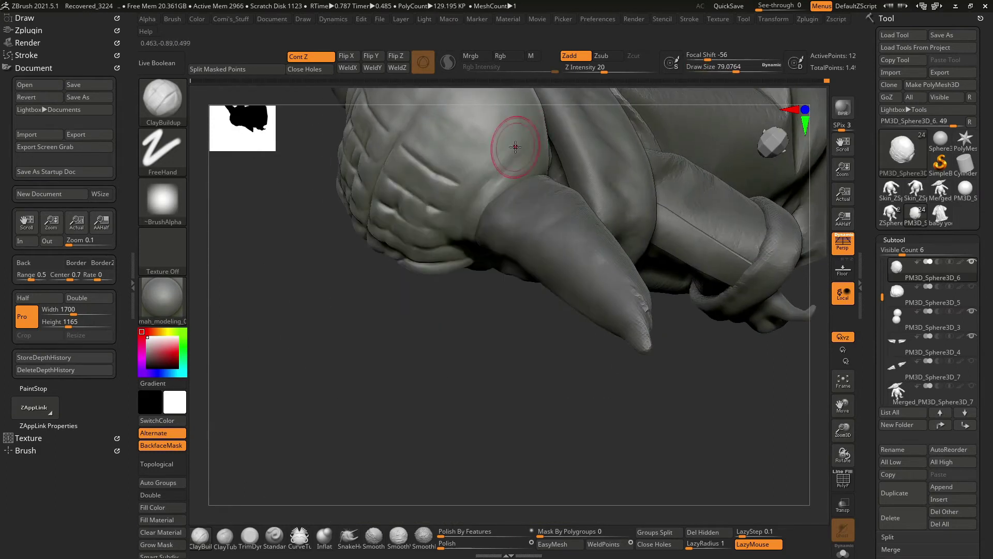
key(ctrl+shift+z)
key(ctrl+shift+z)
key(ctrl+shift+z)
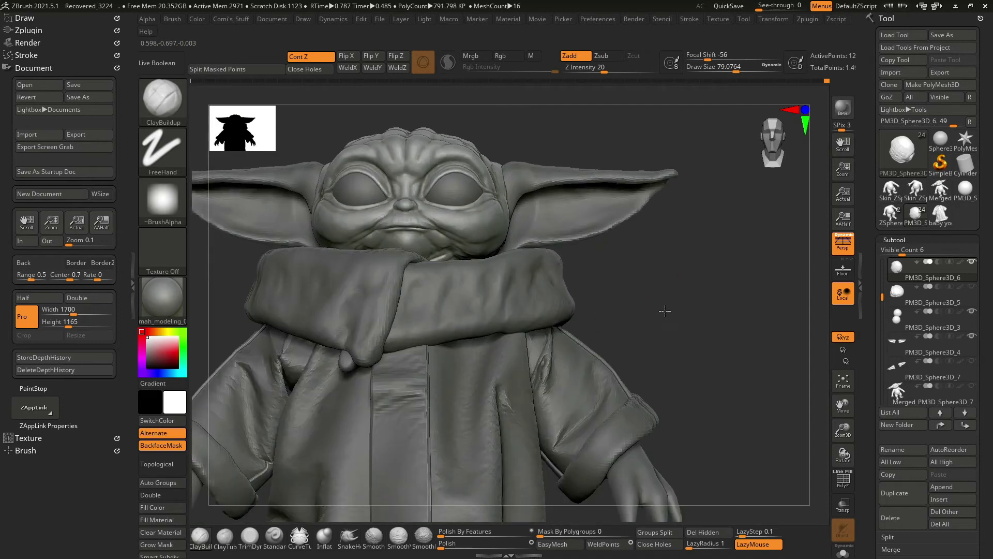
key(ctrl+shift+z)
key(ctrl+shift+z)
key(ctrl+shift+z)
Select the SnakeHook brush to resume editing the ear piece PM3D_Sphere3D_4.
key(ctrl+shift+z)
key(b)
key(s)
key(h)
key(space)
Enlarge the brush to about 212 and select the head piece from a side view.
drag(531, 201, 541, 201)
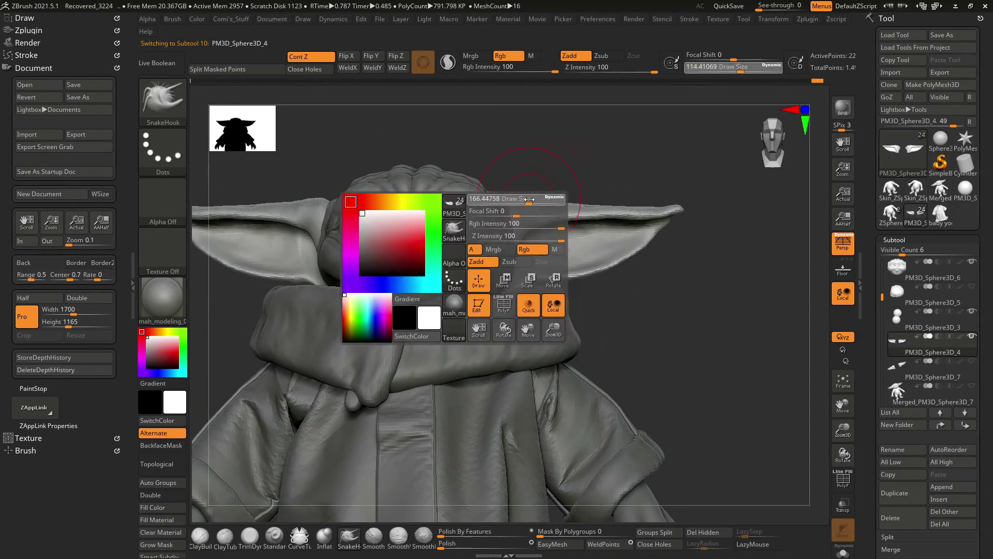
key(ctrl+shift+z)
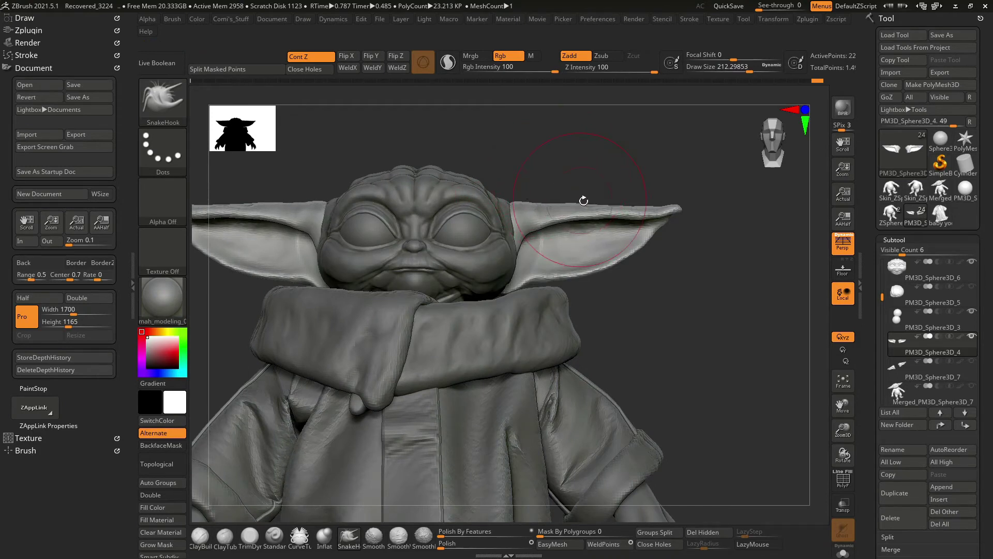
mouse_move(660, 305)
mouse_down()
mouse_move(727, 346)
mouse_move(696, 359)
mouse_move(668, 325)
mouse_up()
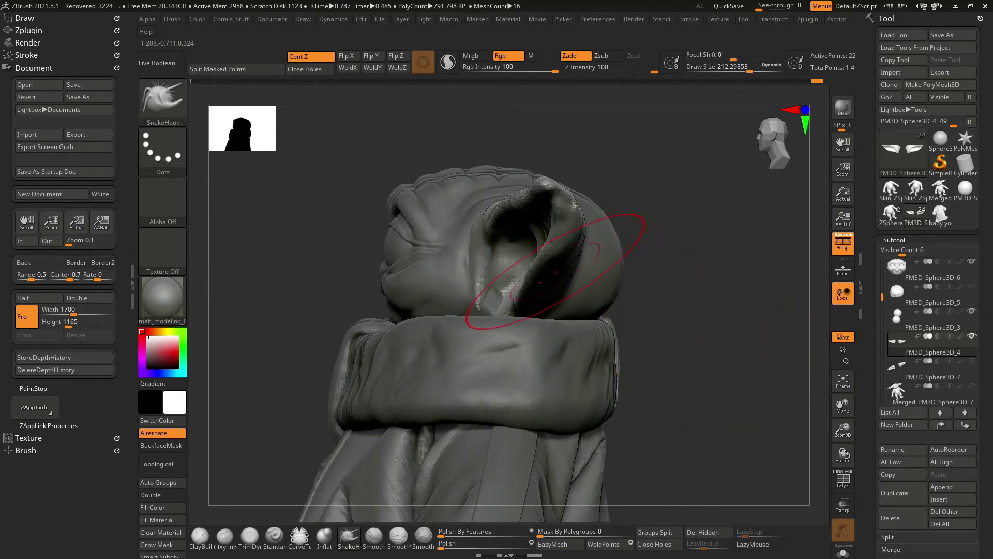
mouse_move(606, 319)
mouse_down()
mouse_move(669, 333)
mouse_move(562, 266)
mouse_move(619, 295)
mouse_up()
alt+click(620, 296)
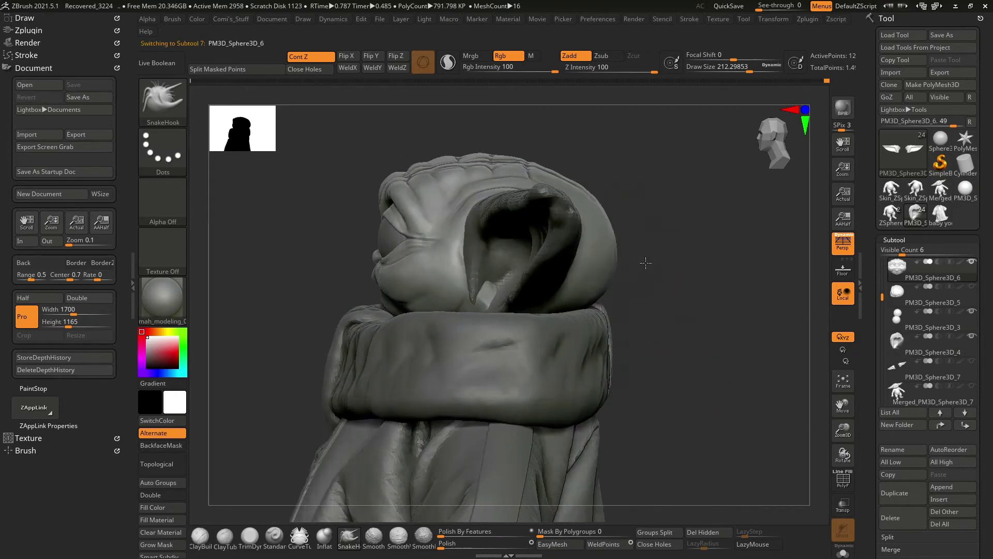
Switch between ear and head subtools, ending on the ear in side profile.
mouse_move(659, 265)
mouse_down()
mouse_move(662, 287)
mouse_move(576, 344)
mouse_up()
alt+click(481, 269)
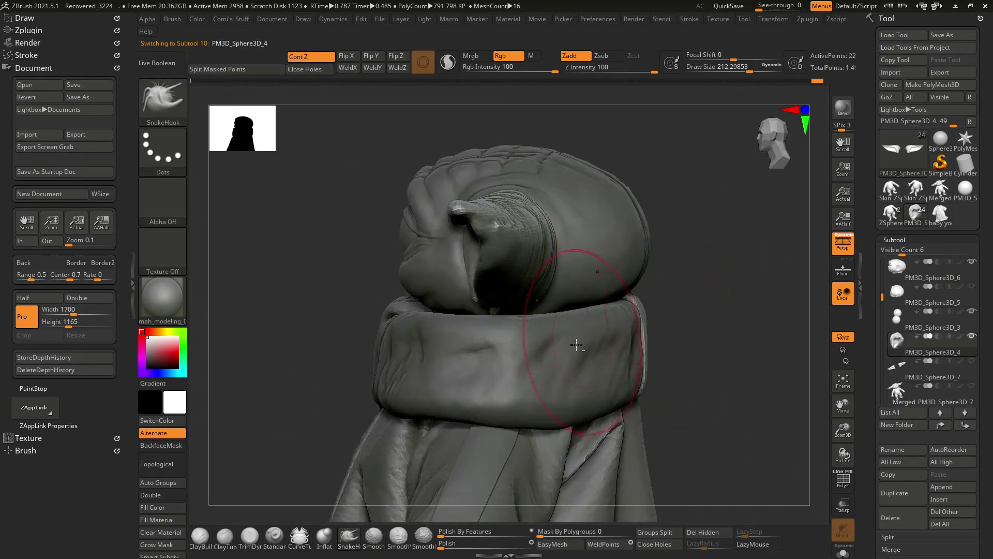
click(961, 402)
mouse_move(672, 269)
mouse_down()
mouse_move(700, 273)
mouse_move(517, 289)
mouse_up()
alt+click(545, 297)
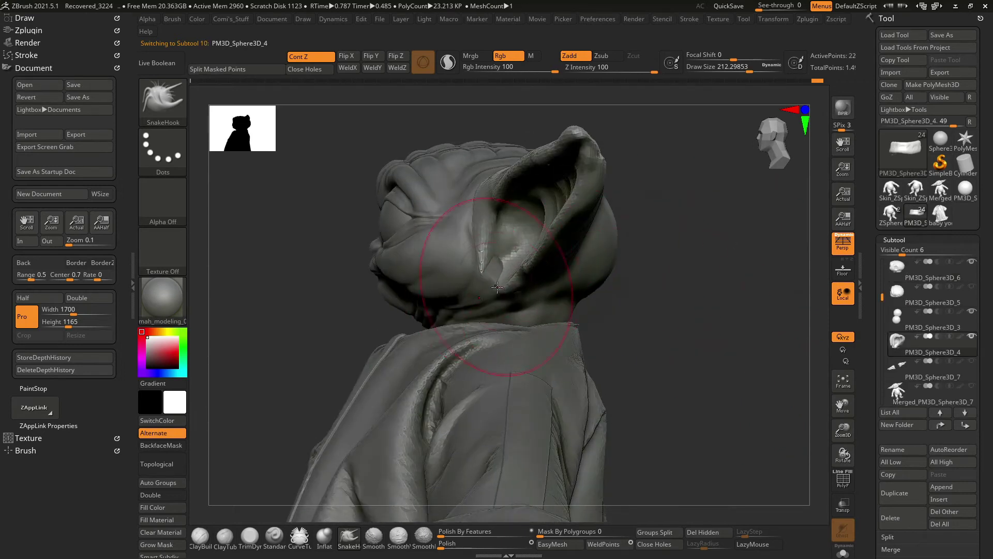
drag(595, 227, 651, 242)
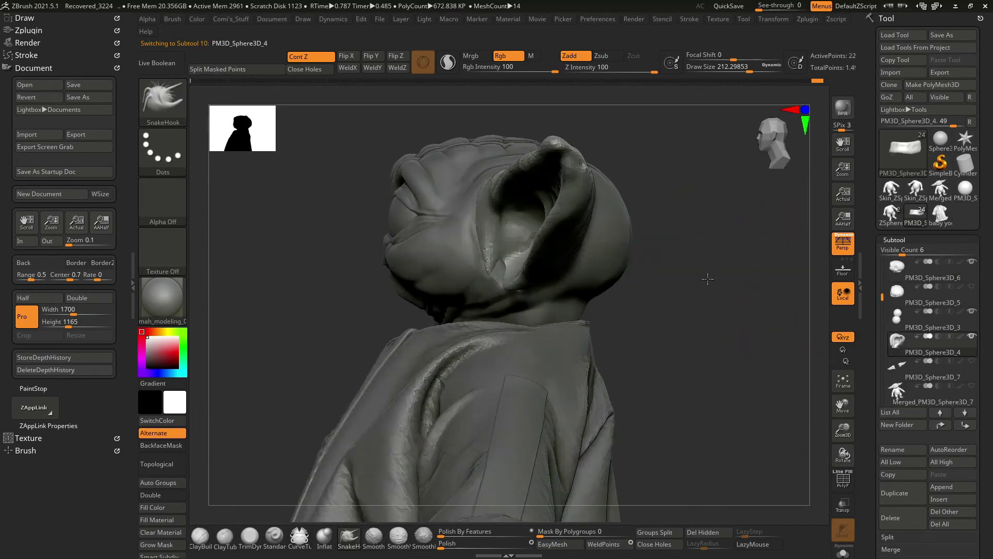
mouse_move(553, 218)
mouse_down()
mouse_move(642, 188)
mouse_move(576, 205)
mouse_move(642, 257)
mouse_move(714, 266)
mouse_move(636, 229)
mouse_move(590, 252)
mouse_up()
Build up the ear base with ClayBuildup, then switch to Smooth.
key(space)
key(b)
key(c)
key(b)
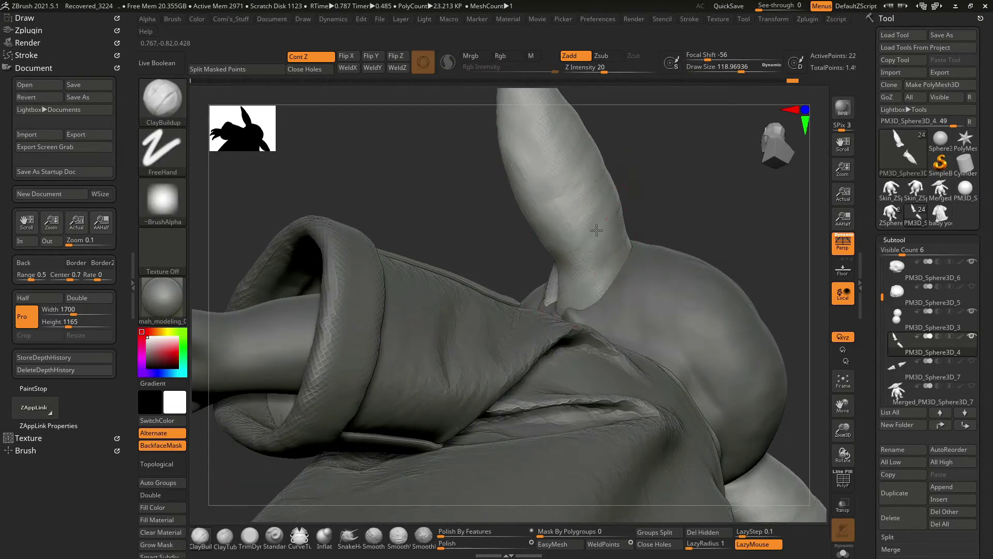
mouse_move(537, 228)
mouse_down()
mouse_move(550, 195)
mouse_move(483, 261)
mouse_move(591, 138)
mouse_move(438, 343)
mouse_move(415, 349)
mouse_up()
key(space)
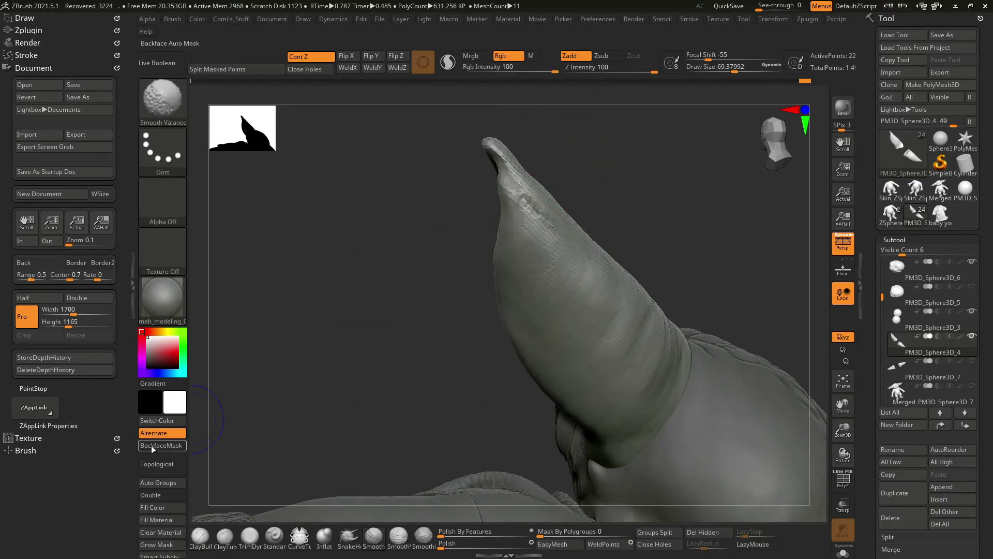
Select the head piece with SnakeHook and slightly enlarge the brush.
drag(619, 180, 661, 222)
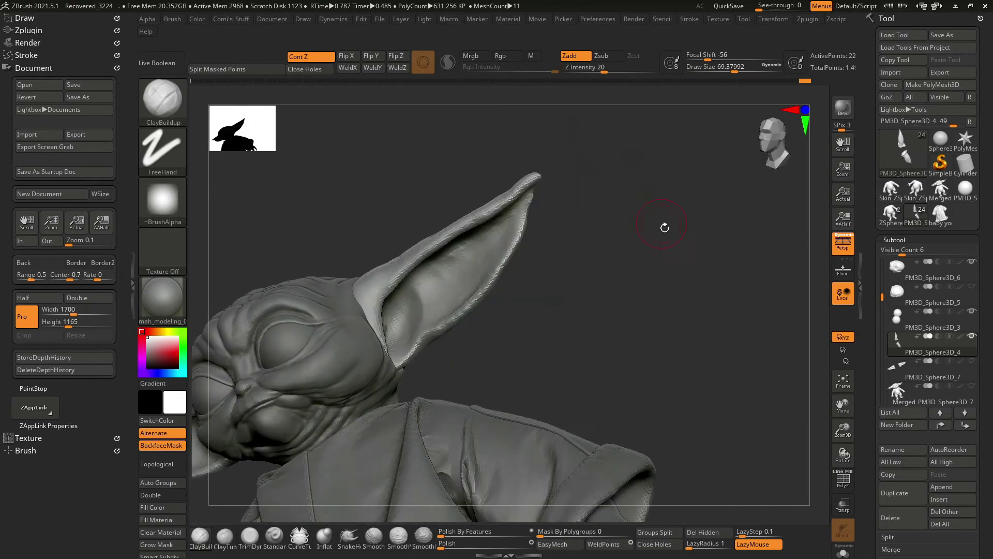
mouse_move(627, 287)
mouse_down()
mouse_move(671, 259)
mouse_move(670, 279)
mouse_up()
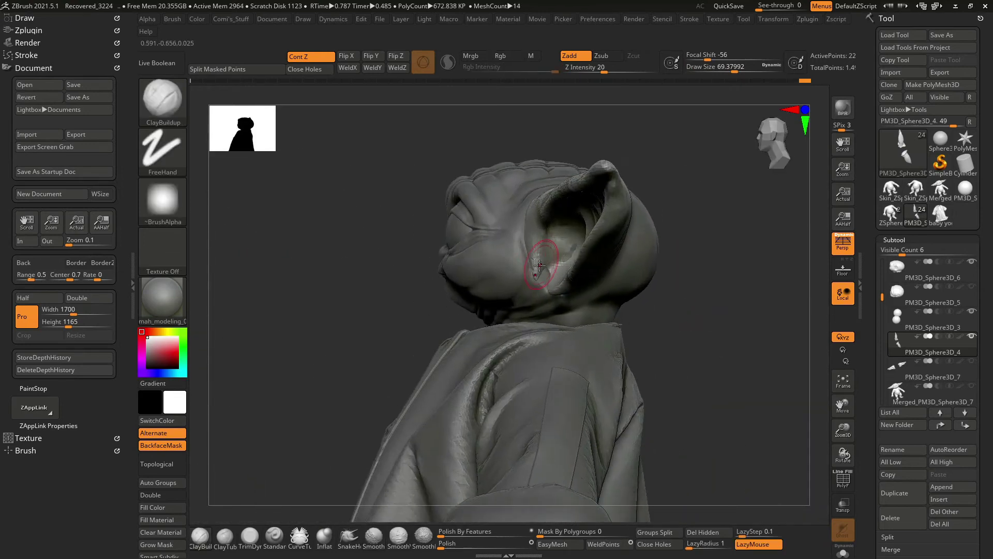
key(b)
key(s)
key(h)
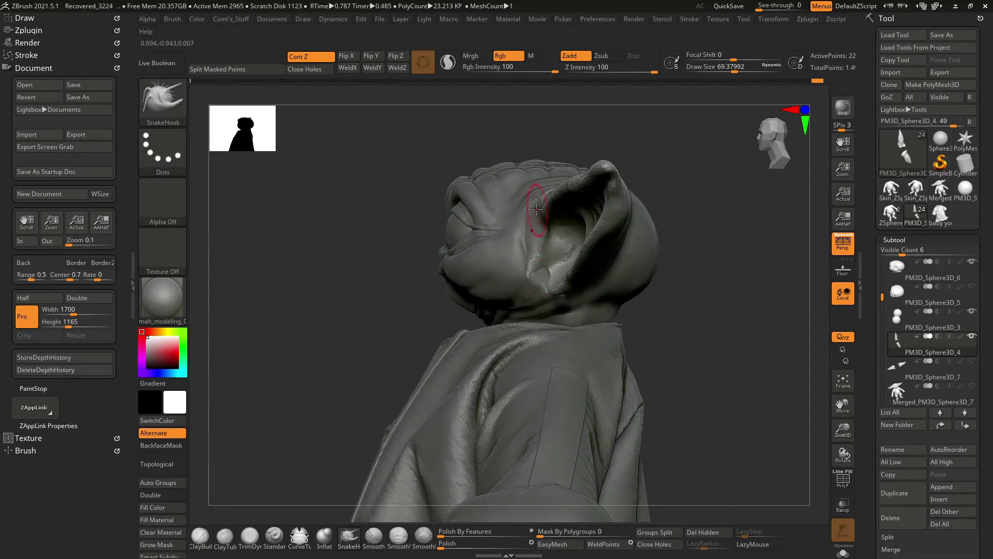
drag(684, 244, 512, 238)
alt+click(520, 247)
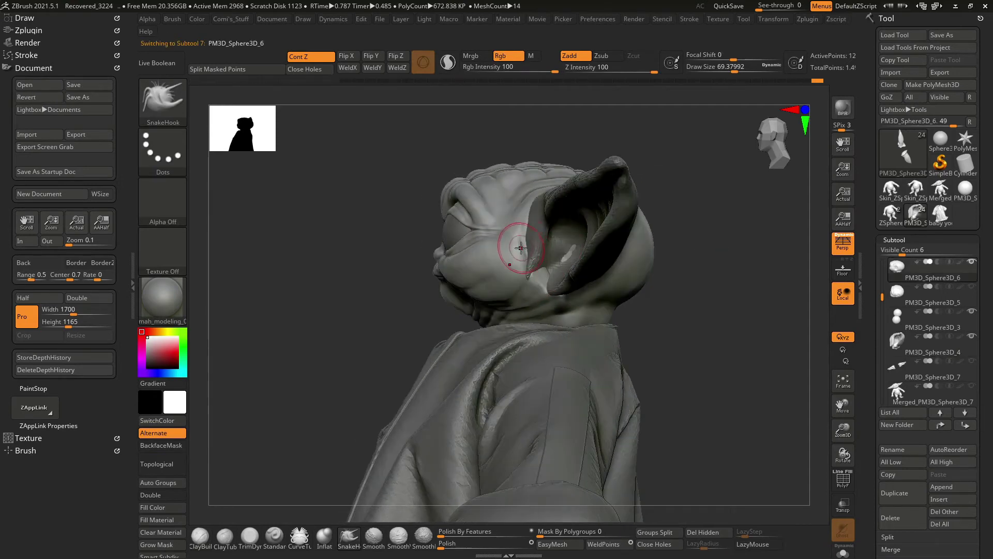
key(space)
mouse_move(667, 258)
mouse_down()
mouse_move(715, 273)
mouse_move(701, 224)
mouse_up()
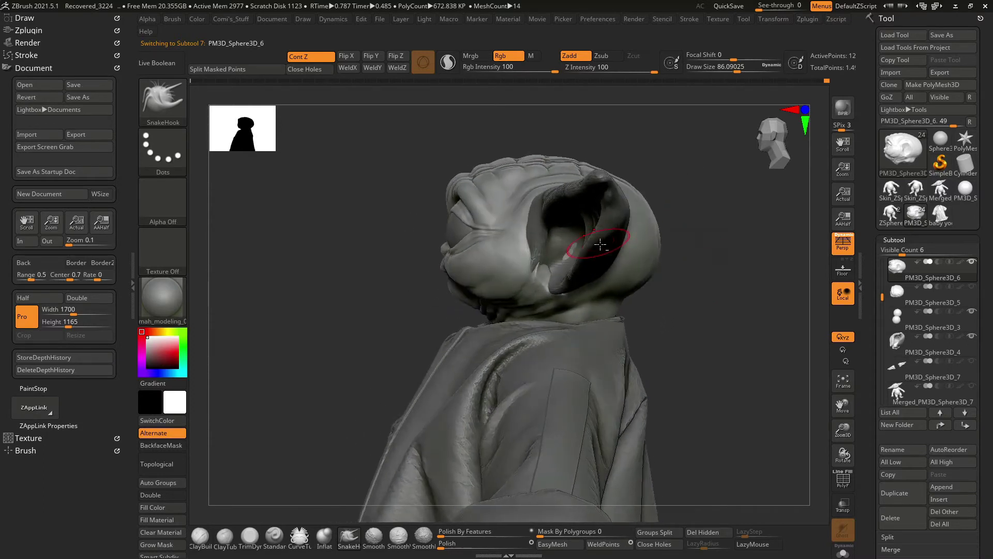
Use the Transpose move gizmo on the ear and head, then enlarge the pulling brush.
key(w)
mouse_move(702, 224)
mouse_down()
mouse_move(663, 279)
mouse_move(768, 248)
mouse_up()
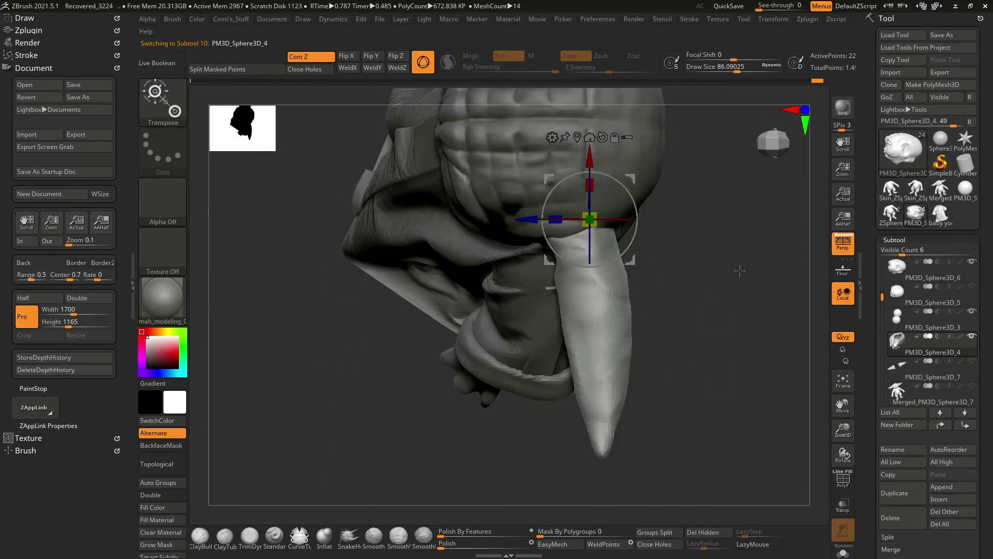
mouse_move(768, 247)
mouse_down()
mouse_move(737, 308)
mouse_move(694, 314)
mouse_move(486, 178)
mouse_move(456, 195)
mouse_up()
key(q)
key(w)
key(q)
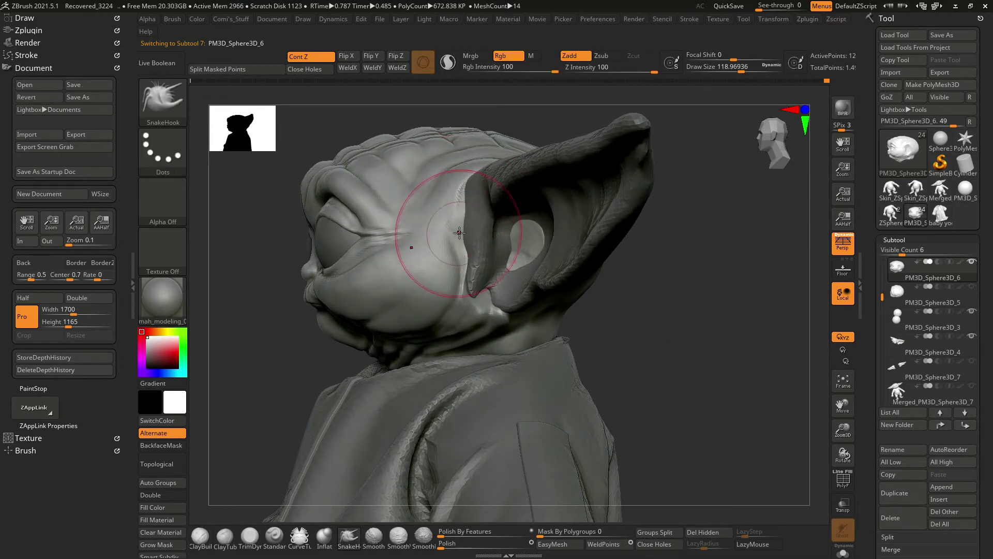
key(space)
key(space)
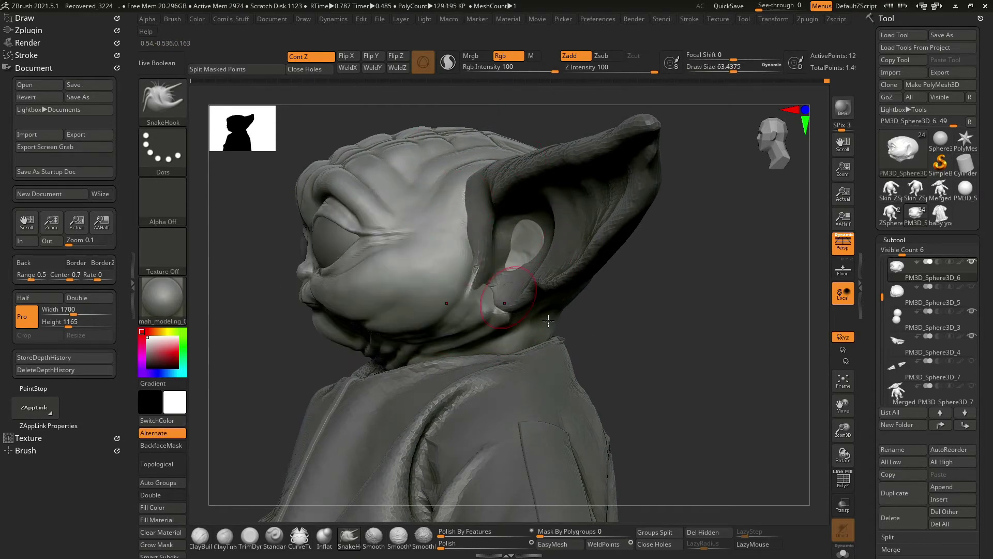
Orbit to a three-quarter view and switch to the TrimDynamic brush.
drag(548, 321, 517, 244)
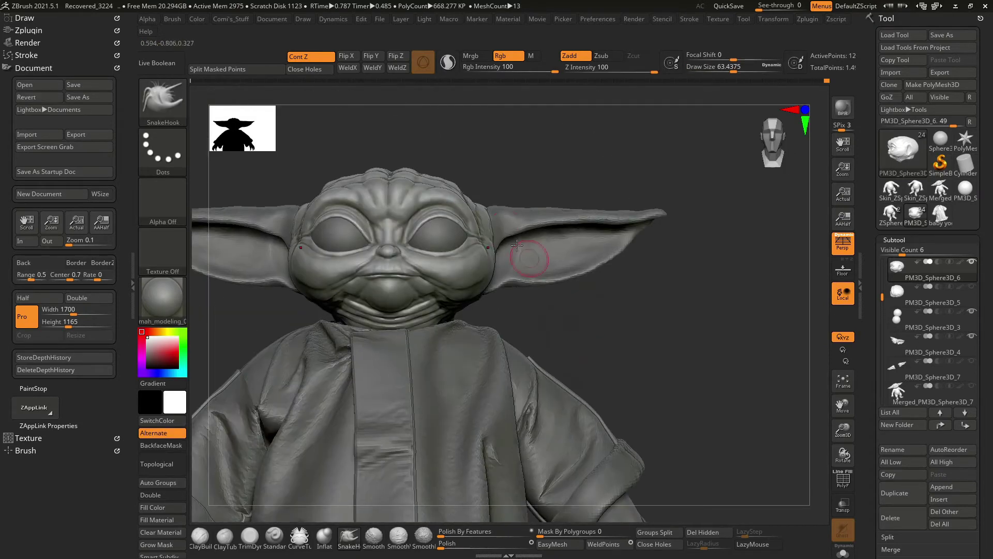
mouse_move(529, 172)
mouse_down()
mouse_move(566, 182)
mouse_move(536, 224)
mouse_up()
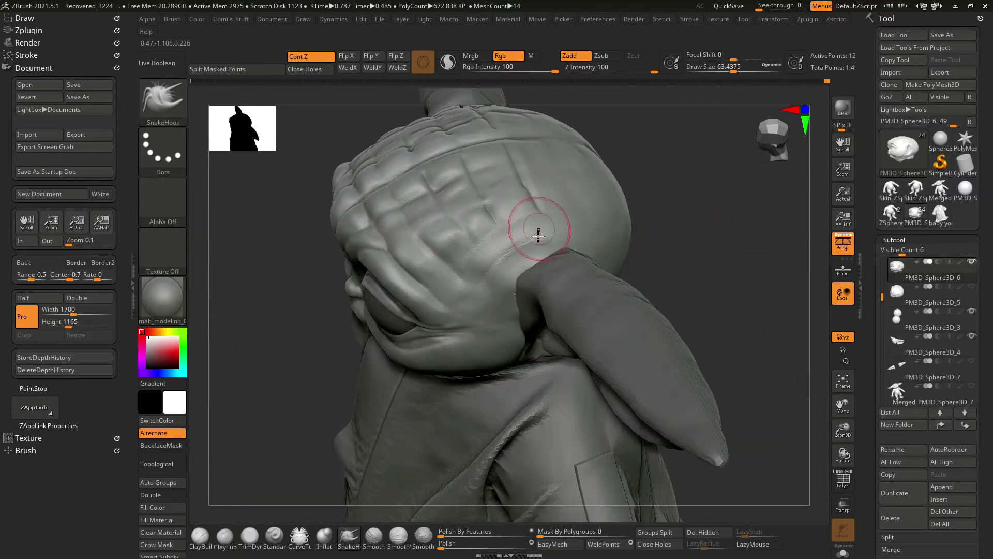
key(b)
key(t)
key(d)
key(space)
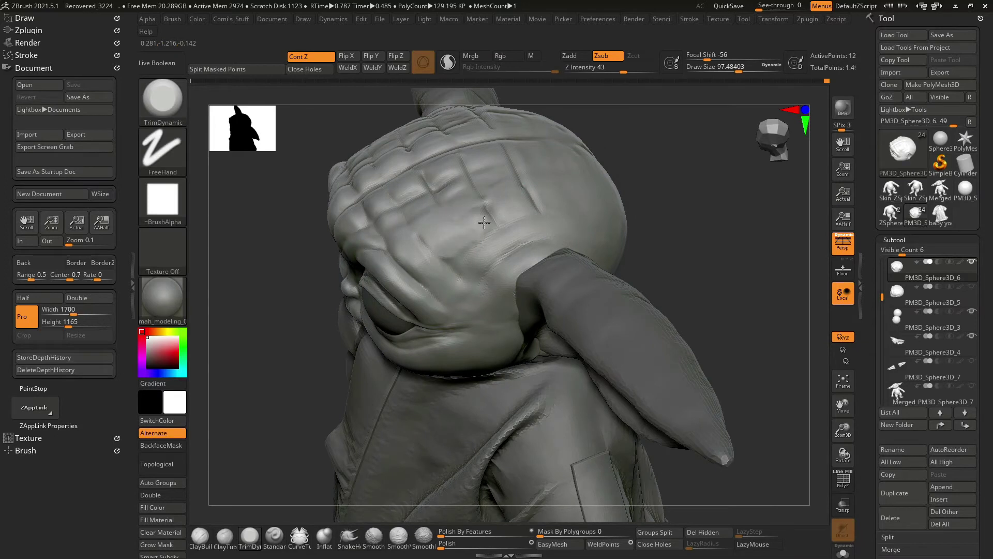
Switch to ClayBuildup with LazyMouse, enlarge the brush and adjust subdivision levels.
drag(483, 209, 599, 179)
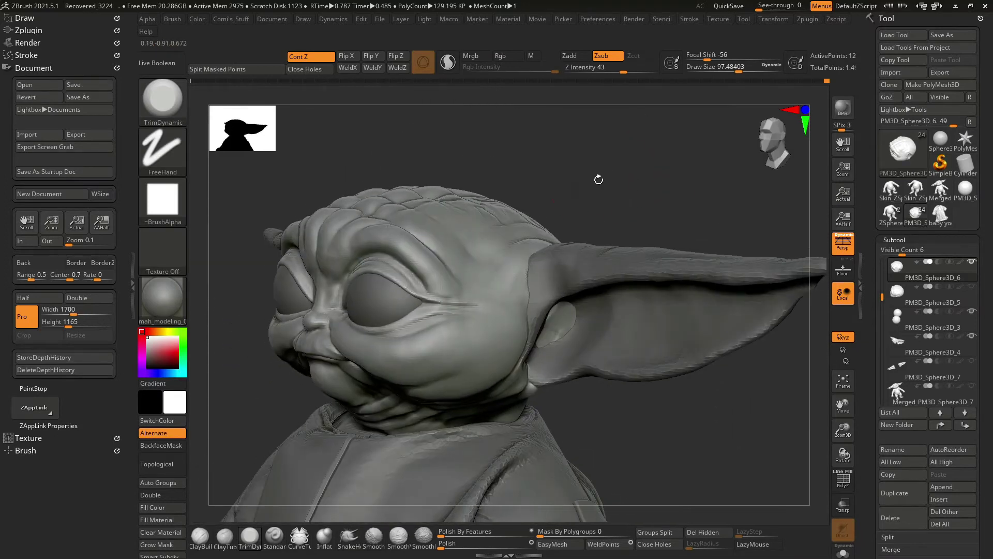
mouse_move(456, 260)
mouse_down()
mouse_move(447, 246)
mouse_move(460, 241)
mouse_up()
mouse_move(596, 186)
mouse_down()
mouse_move(611, 182)
mouse_move(496, 226)
mouse_up()
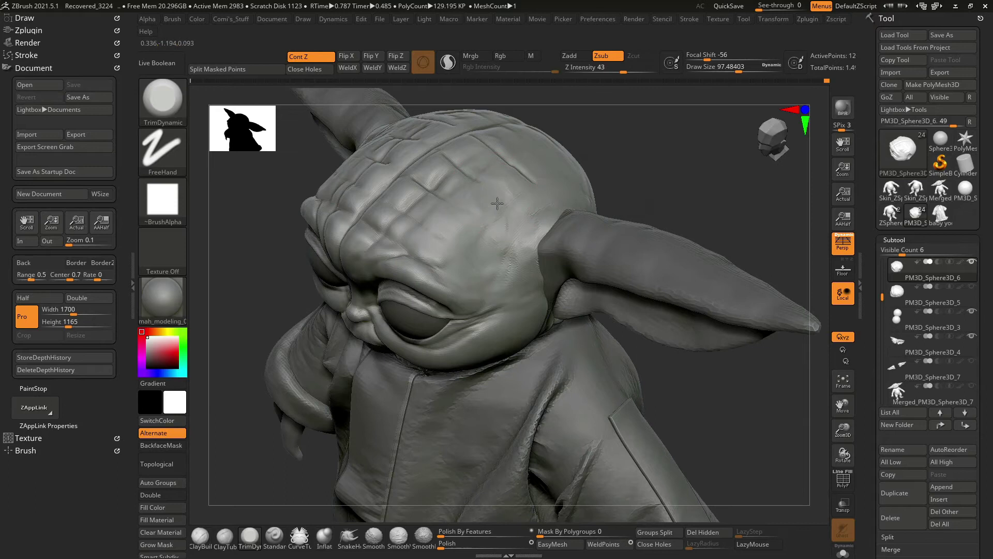
mouse_move(497, 186)
mouse_down()
mouse_move(620, 161)
mouse_move(594, 138)
mouse_move(547, 188)
mouse_move(576, 195)
mouse_move(536, 200)
mouse_move(615, 254)
mouse_move(552, 213)
mouse_move(486, 221)
mouse_move(698, 310)
mouse_move(676, 288)
mouse_move(641, 306)
mouse_up()
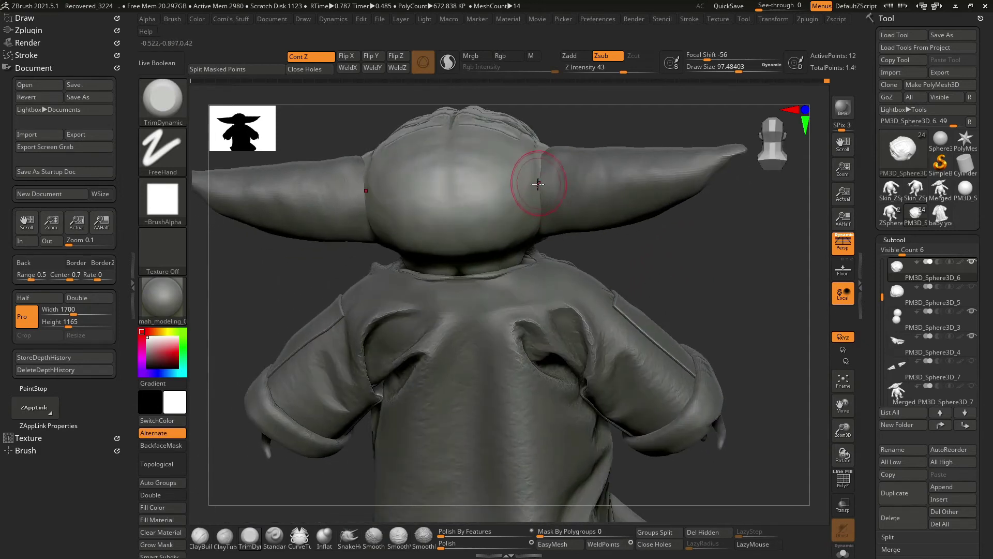
key(b)
key(c)
key(b)
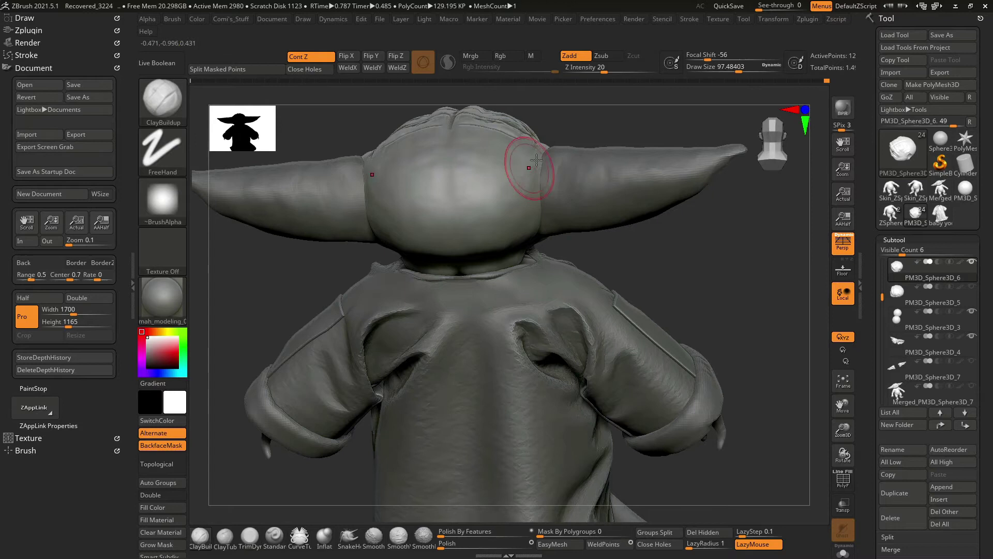
key(d)
key(bracketright)
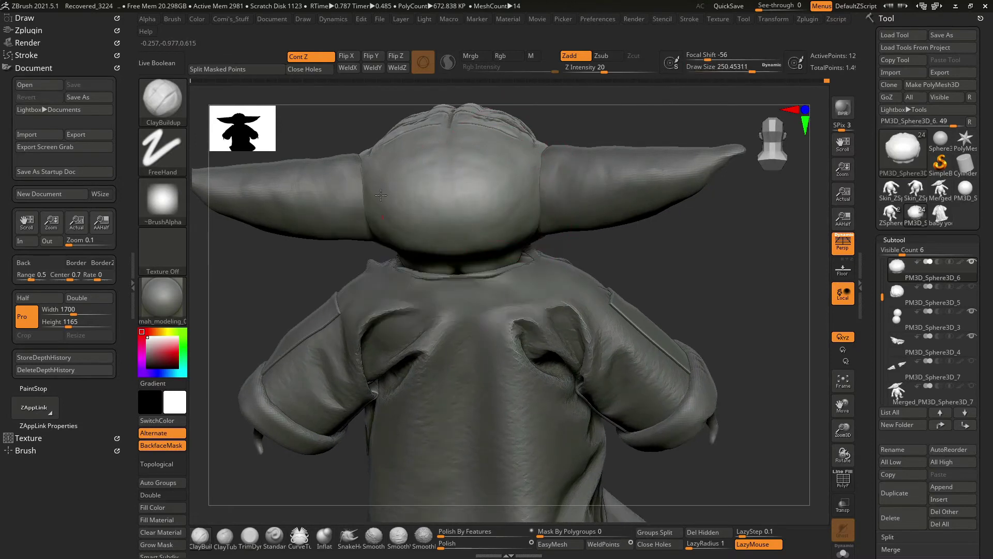
key(shift+d)
Sculpt the back of the head with a smaller ClayBuildup brush.
right_drag(437, 172, 541, 198)
mouse_move(519, 130)
right_down()
mouse_move(418, 244)
mouse_move(439, 156)
right_up()
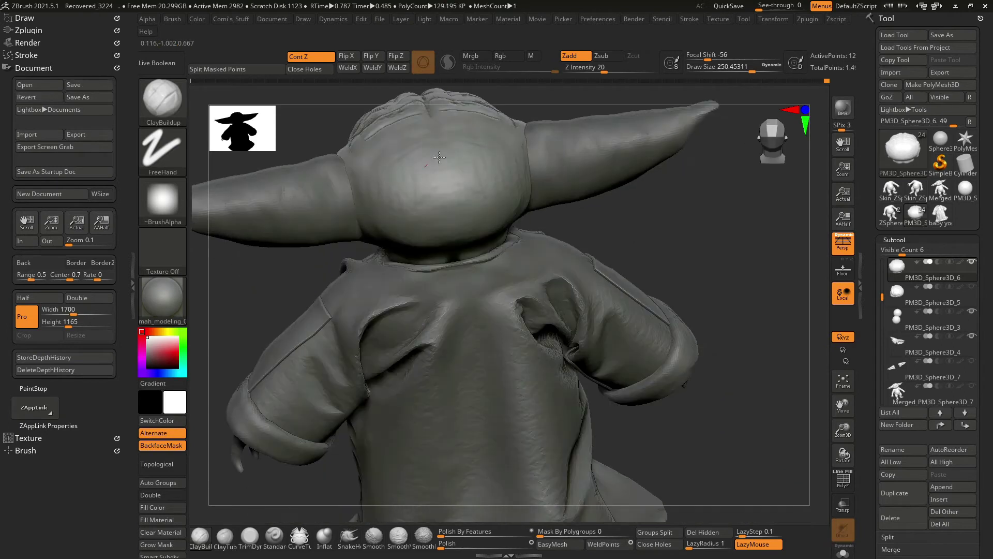
right_drag(594, 220, 399, 222)
key(space)
mouse_move(421, 144)
right_down()
mouse_move(656, 211)
mouse_move(526, 169)
right_up()
right_drag(625, 226, 509, 179)
Work near the ear bases, then reselect the PM3D_Sphere3D_6 head in left profile.
alt+click(510, 179)
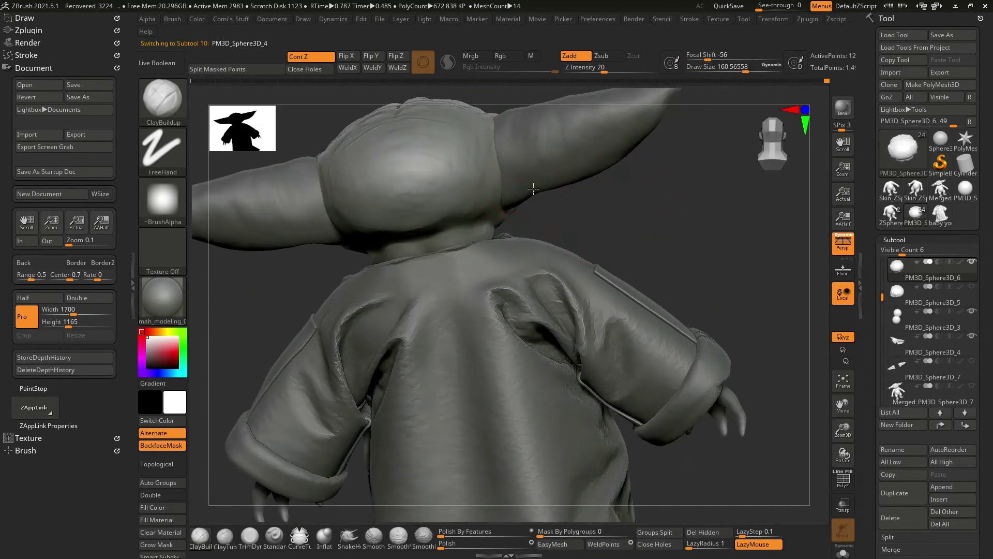
key(space)
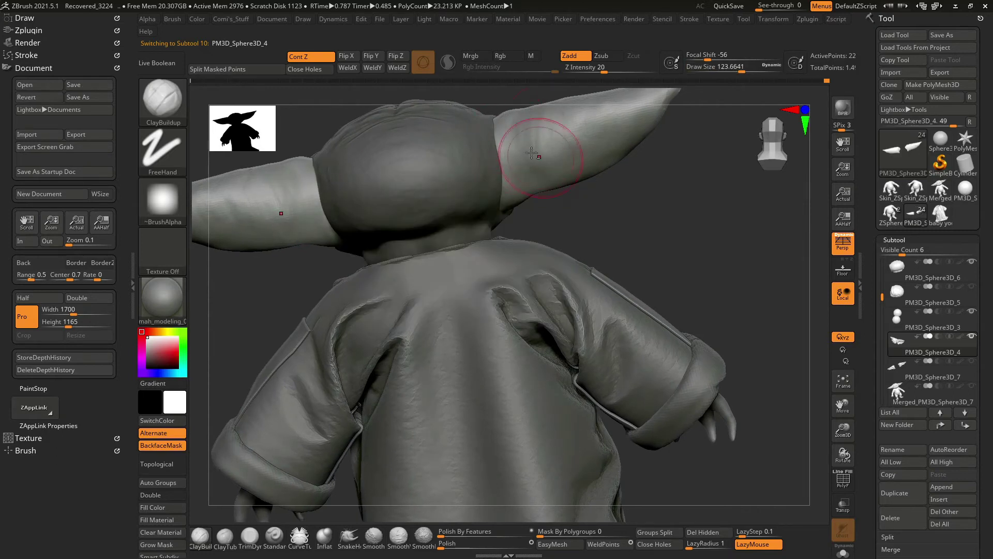
right_drag(601, 191, 522, 191)
mouse_move(548, 226)
right_down()
mouse_move(525, 228)
mouse_move(654, 195)
mouse_move(700, 166)
mouse_move(754, 231)
right_up()
mouse_move(694, 223)
right_down()
mouse_move(665, 202)
mouse_move(624, 234)
mouse_move(671, 232)
mouse_move(617, 172)
mouse_move(687, 255)
mouse_move(731, 226)
mouse_move(670, 243)
mouse_move(665, 255)
mouse_move(714, 301)
mouse_move(754, 221)
mouse_move(745, 243)
mouse_move(753, 269)
mouse_move(740, 267)
mouse_move(716, 355)
mouse_move(665, 326)
mouse_move(693, 339)
mouse_move(598, 244)
mouse_move(548, 263)
right_up()
alt+click(548, 240)
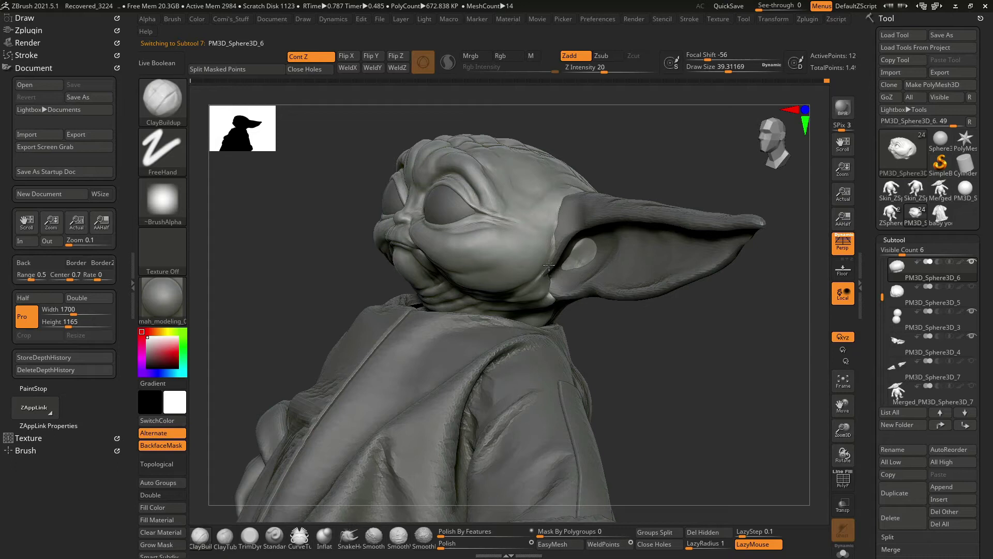
Select the ear piece, then the head piece, from side views.
mouse_move(513, 294)
right_down()
mouse_move(572, 221)
mouse_move(545, 260)
right_up()
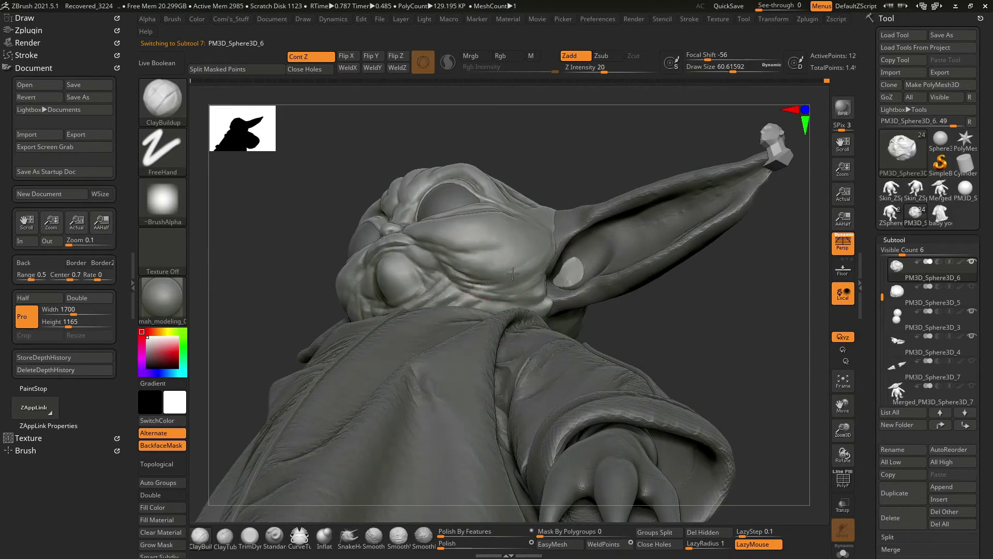
mouse_move(634, 269)
right_down()
mouse_move(636, 333)
mouse_move(643, 195)
right_up()
alt+click(558, 192)
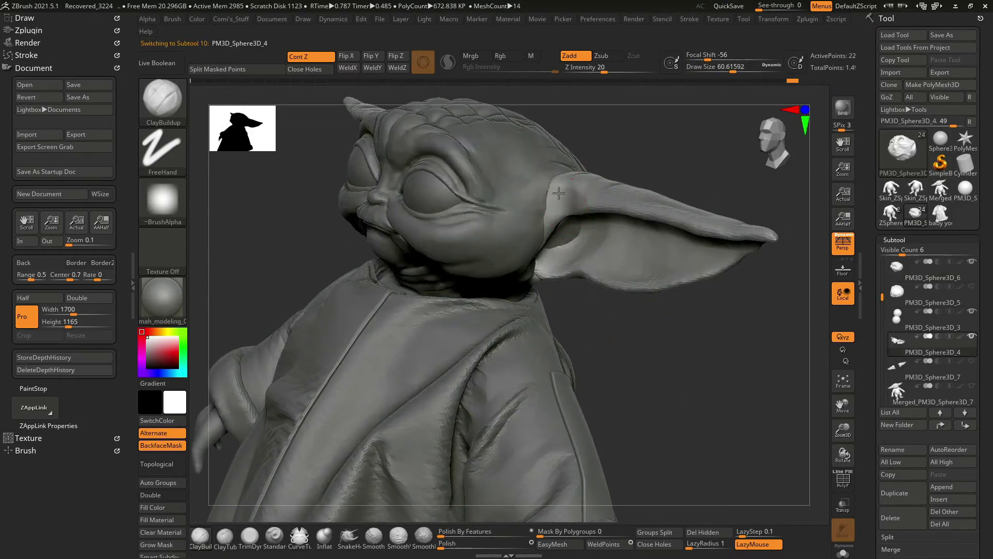
right_drag(554, 211, 590, 245)
mouse_move(576, 195)
right_down()
mouse_move(665, 184)
mouse_move(603, 195)
mouse_move(565, 180)
mouse_move(692, 138)
mouse_move(549, 200)
mouse_move(448, 354)
mouse_move(745, 300)
mouse_move(555, 203)
right_up()
alt+click(550, 198)
Check the ear in profile, then return to the head piece.
mouse_move(661, 248)
right_down()
mouse_move(692, 262)
mouse_move(692, 223)
right_up()
mouse_move(656, 210)
mouse_down()
mouse_move(533, 219)
mouse_move(542, 231)
mouse_up()
alt+click(533, 220)
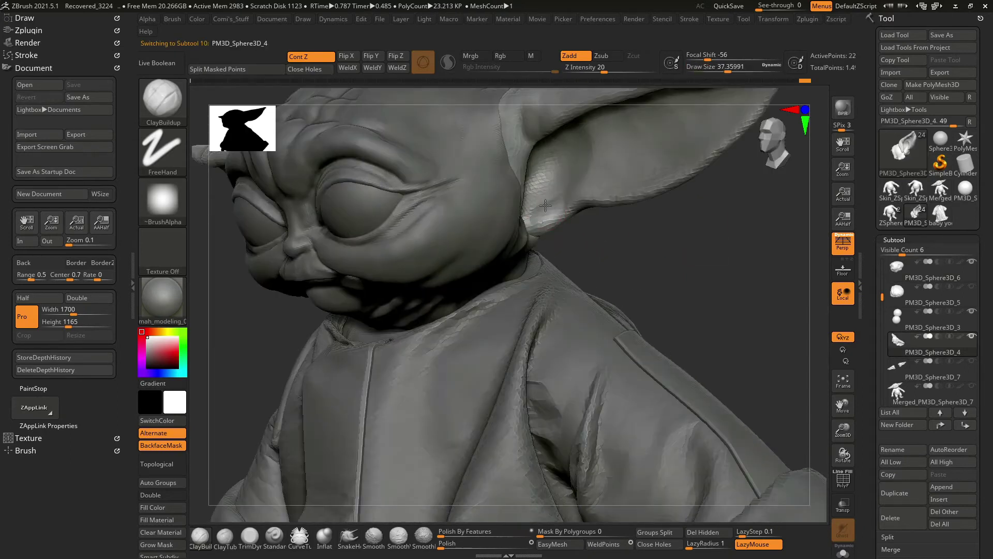
mouse_move(593, 256)
mouse_down()
mouse_move(657, 260)
mouse_move(525, 196)
mouse_move(506, 202)
mouse_move(502, 184)
mouse_up()
key(space)
alt+click(519, 234)
drag(637, 242, 672, 250)
Reshape the ear with SnakeHook, reducing the brush to about 76.
key(b)
key(s)
key(h)
alt+click(610, 155)
mouse_move(603, 154)
mouse_down()
mouse_move(529, 238)
mouse_move(676, 210)
mouse_up()
key(space)
drag(587, 255, 494, 217)
mouse_move(492, 256)
mouse_down()
mouse_move(618, 212)
mouse_move(606, 223)
mouse_move(487, 188)
mouse_move(656, 219)
mouse_move(637, 195)
mouse_move(631, 215)
mouse_move(458, 205)
mouse_move(641, 198)
mouse_move(610, 227)
mouse_move(616, 215)
mouse_move(641, 224)
mouse_move(339, 328)
mouse_move(317, 377)
mouse_up()
Select the head piece and switch to ClayBuildup to blend the ear join.
alt+click(486, 207)
key(b)
key(c)
key(b)
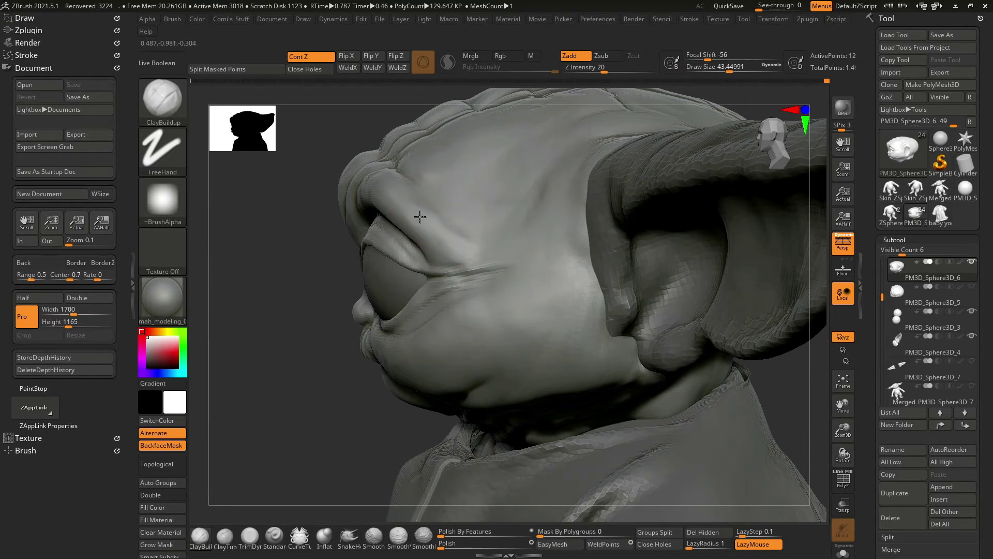
Zoom in and carve forehead creases with SO_Detail using a Dots stroke.
drag(374, 258, 421, 177)
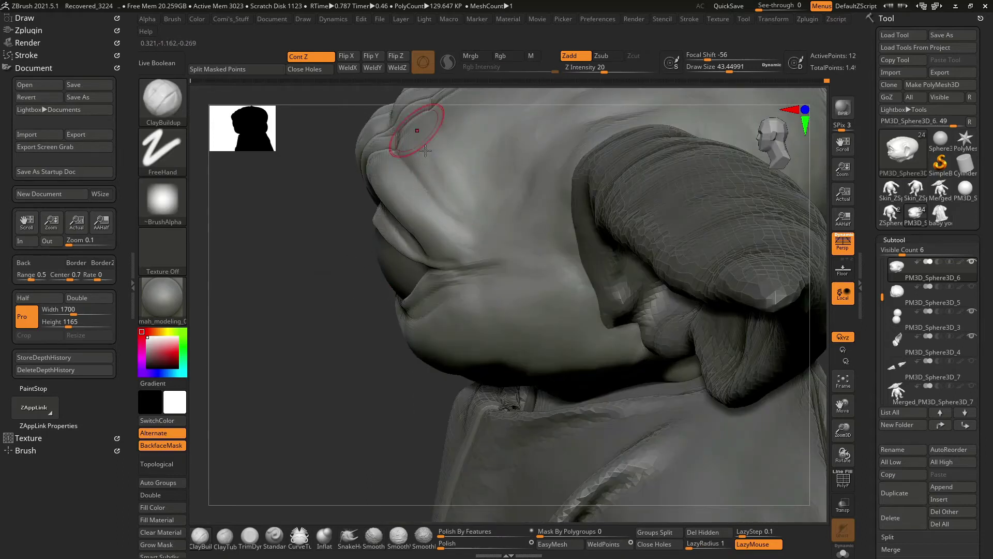
mouse_move(351, 314)
mouse_down()
mouse_move(687, 166)
mouse_move(355, 300)
mouse_move(290, 348)
mouse_move(443, 241)
mouse_move(512, 250)
mouse_move(718, 323)
mouse_move(385, 253)
mouse_move(333, 348)
mouse_move(344, 371)
mouse_move(348, 355)
mouse_move(572, 278)
mouse_up()
key(b)
key(s)
key(d)
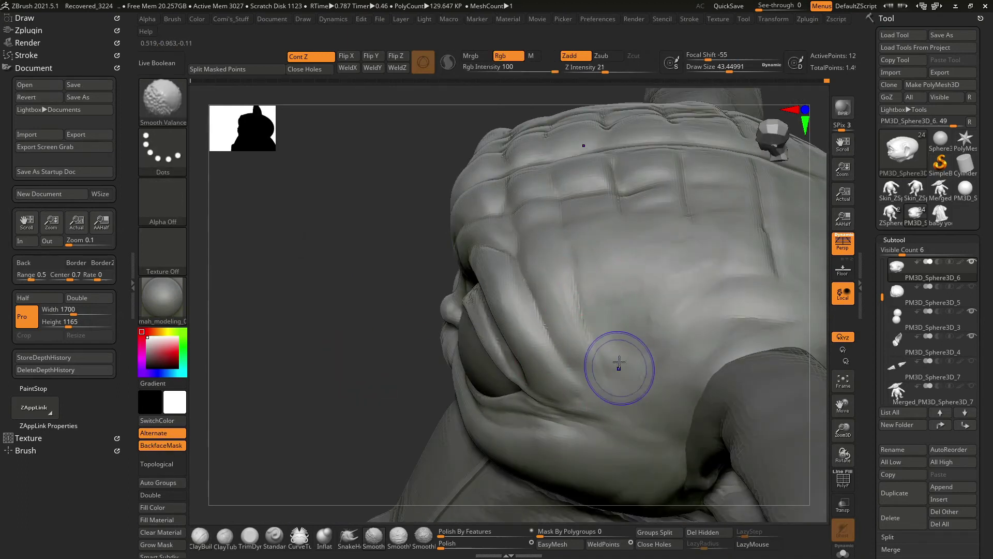
Build up the folds across the top of the head with a larger ClayBuildup brush.
mouse_move(362, 357)
mouse_down()
mouse_move(339, 361)
mouse_move(320, 337)
mouse_move(589, 184)
mouse_move(587, 233)
mouse_up()
key(b)
key(c)
key(b)
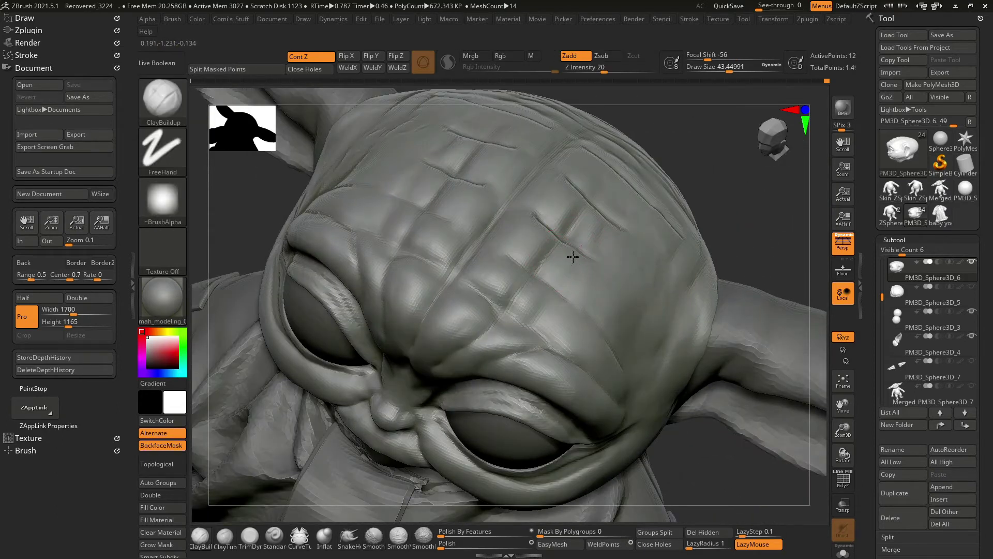
mouse_move(581, 236)
mouse_down()
mouse_move(667, 162)
mouse_move(592, 185)
mouse_up()
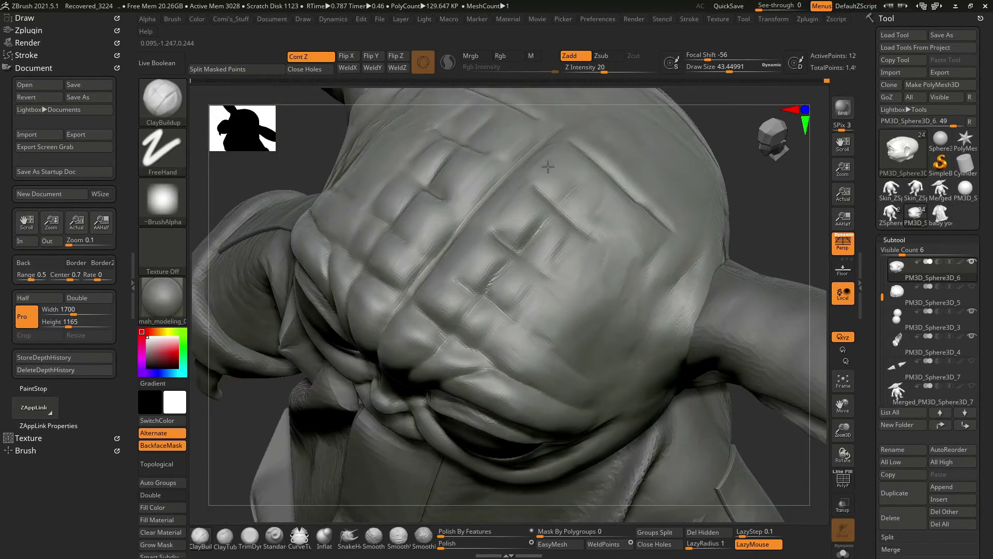
mouse_move(513, 214)
mouse_down()
mouse_move(623, 137)
mouse_move(672, 145)
mouse_move(417, 421)
mouse_move(559, 143)
mouse_move(525, 166)
mouse_up()
key(space)
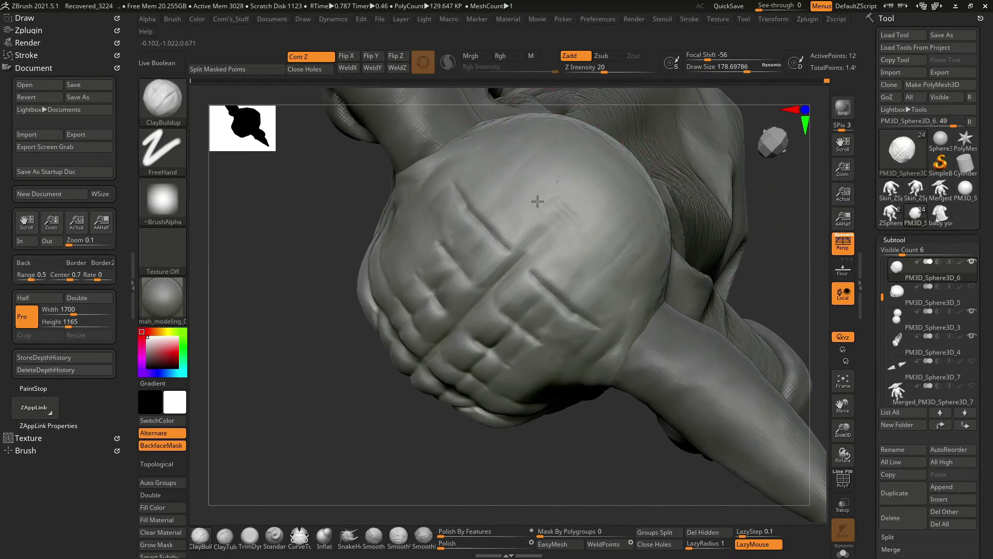
Switch to TrimDynamic to flatten the forehead wrinkles.
key(b)
key(t)
key(d)
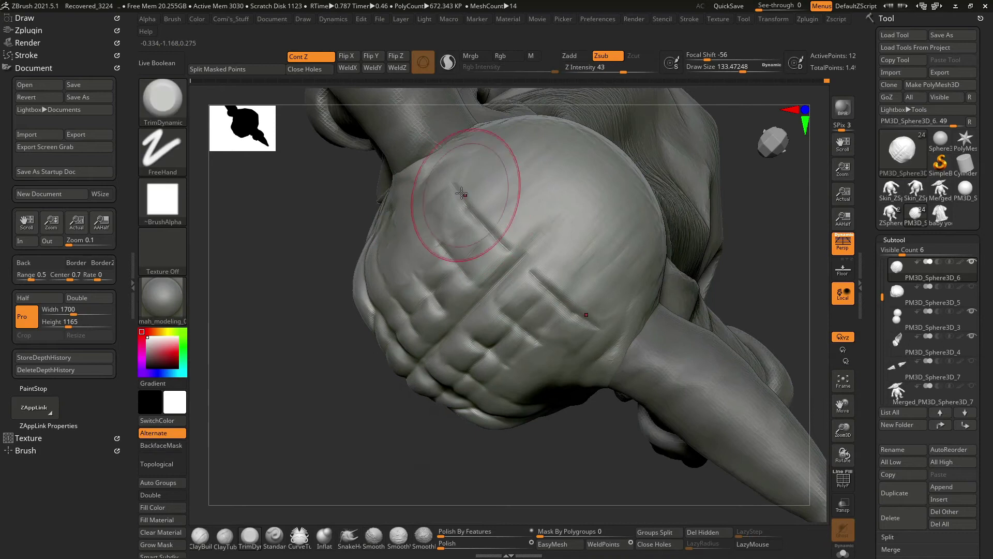
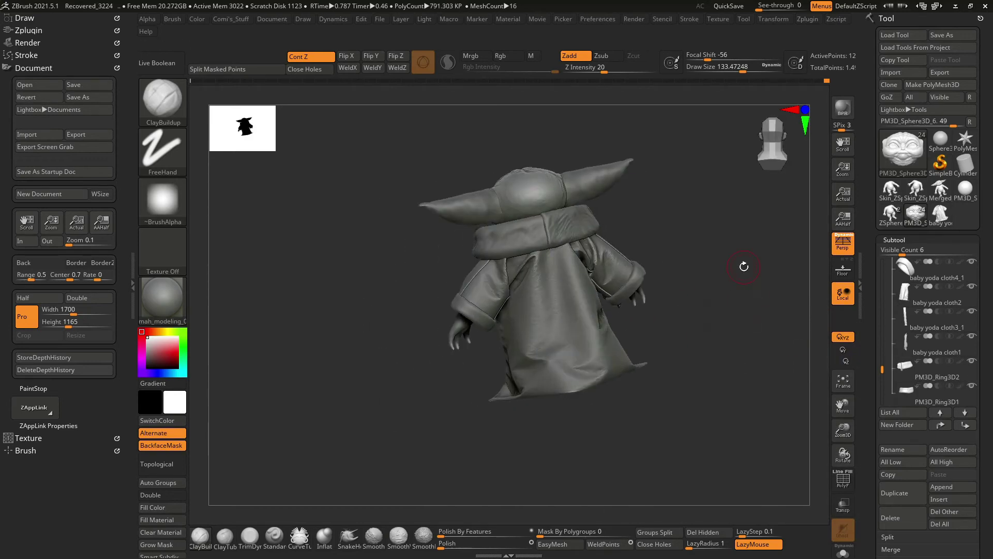
Orbit to a close back view of Baby Yoda's head and solo the head subtool.
drag(742, 268, 709, 298)
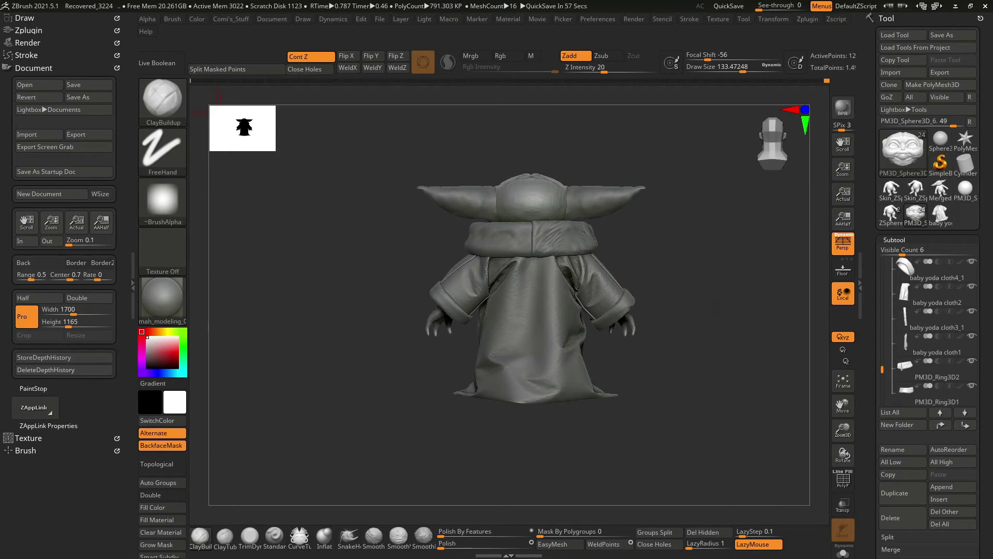
mouse_move(703, 258)
mouse_down()
mouse_move(738, 279)
mouse_move(486, 197)
mouse_up()
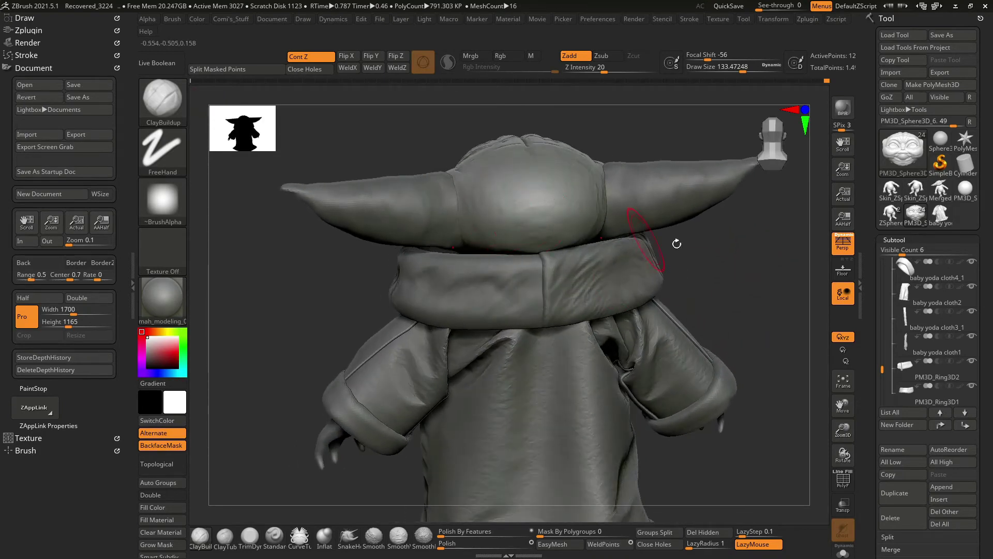
alt+click(479, 202)
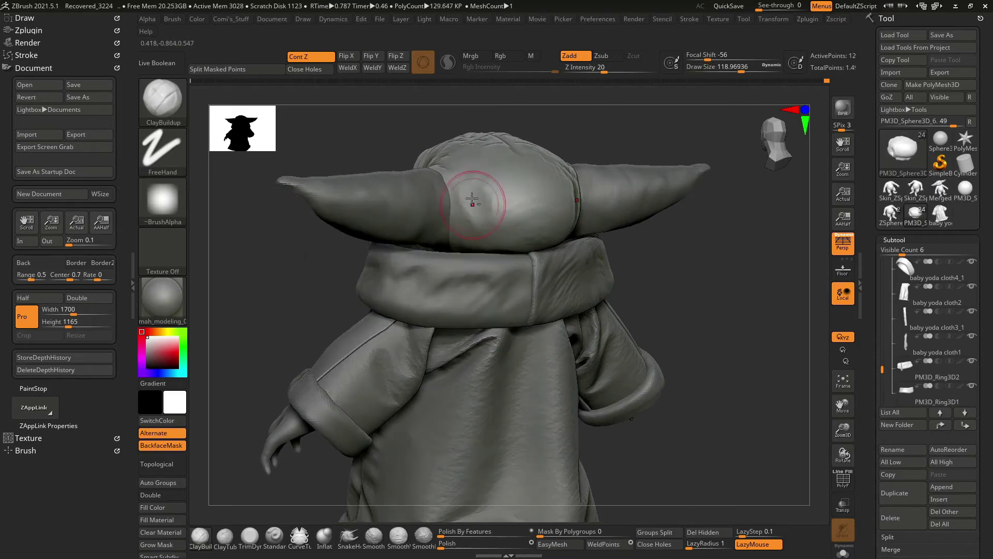
right_drag(568, 227, 459, 179)
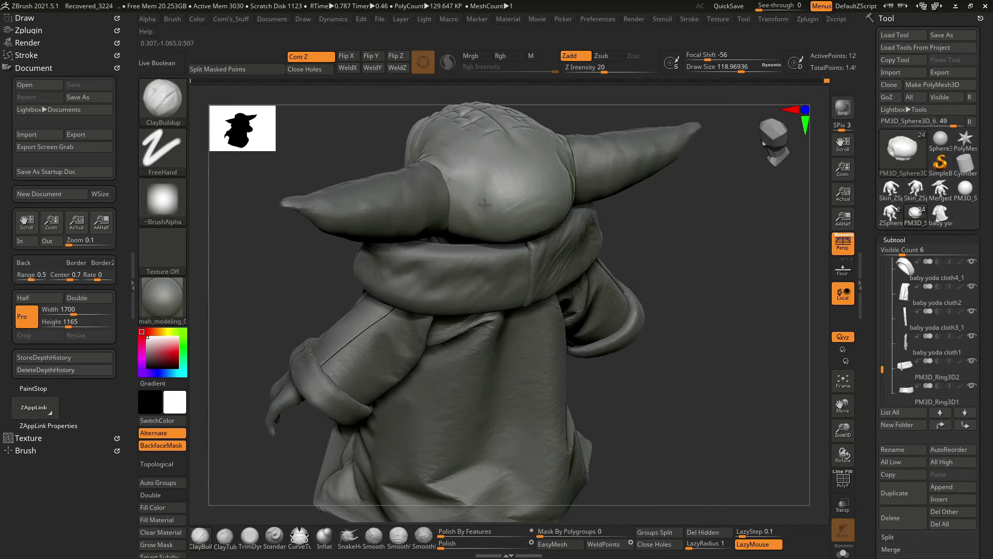
right_drag(625, 243, 463, 192)
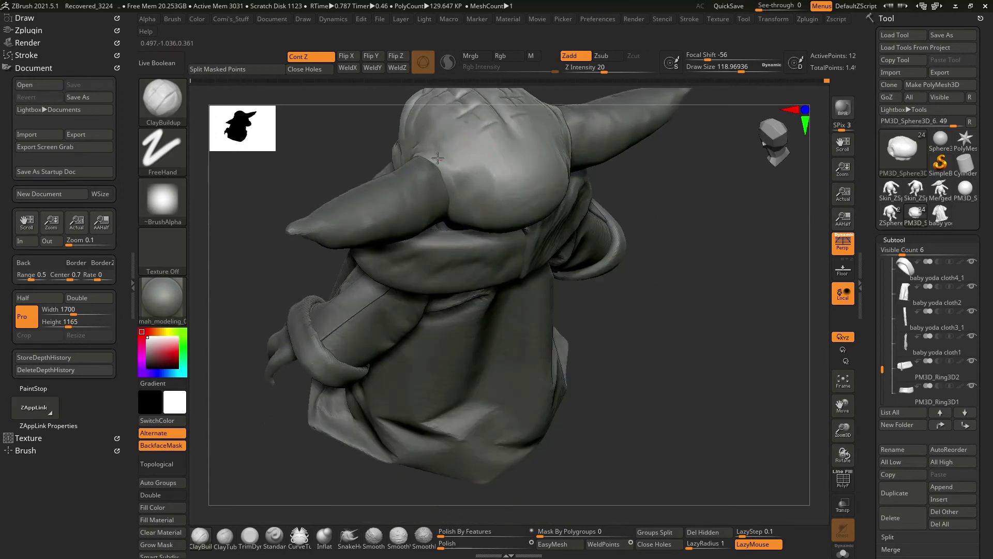
right_drag(438, 157, 603, 244)
Reduce the Draw Size while orbiting to see the ear and hood.
right_click(380, 221)
right_drag(379, 222, 449, 156)
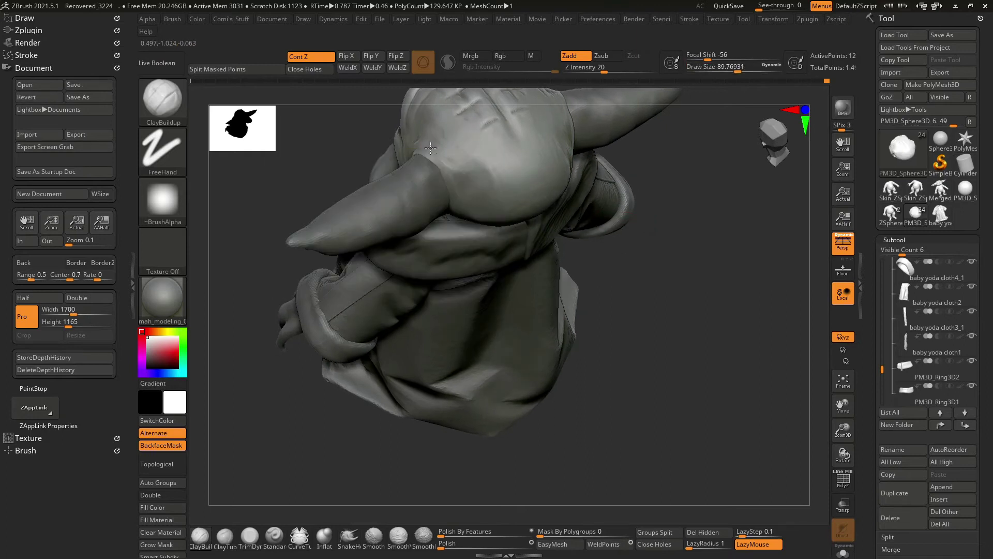
mouse_move(448, 153)
right_down()
mouse_move(687, 206)
mouse_move(698, 281)
mouse_move(680, 238)
mouse_move(478, 168)
mouse_move(595, 248)
mouse_move(636, 295)
mouse_move(672, 246)
mouse_move(424, 258)
right_up()
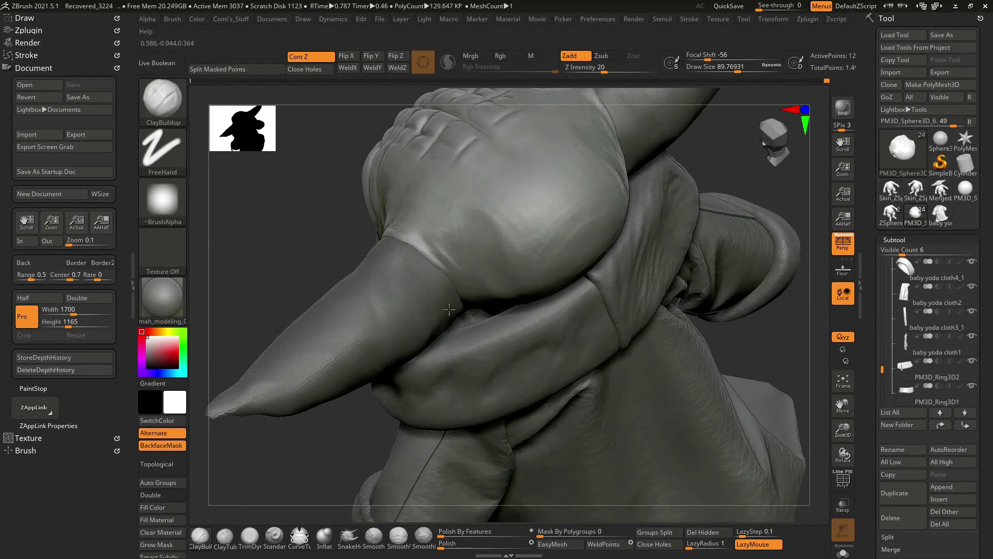
mouse_move(344, 241)
right_down()
mouse_move(452, 237)
mouse_move(401, 215)
mouse_move(455, 207)
right_up()
key(space)
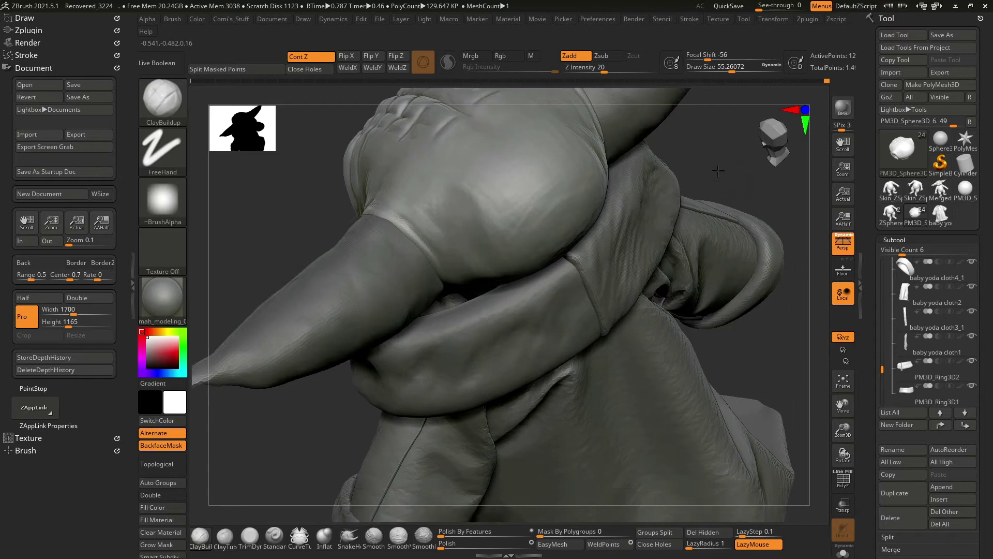
key(space)
Fine-tune the brush size and select the PM3D_Sphere3D_4 ear subtool.
right_drag(481, 171, 479, 279)
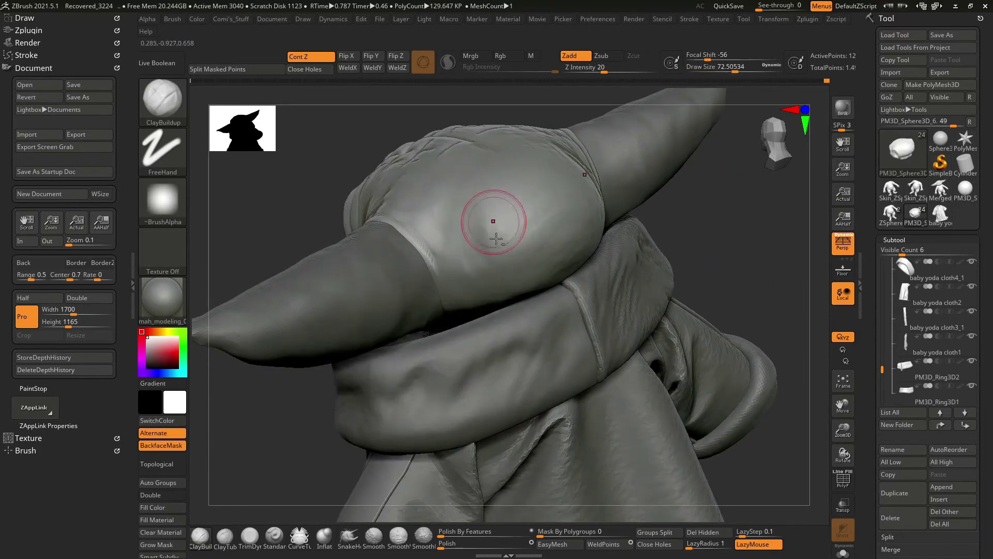
key(space)
mouse_move(658, 247)
right_down()
mouse_move(475, 286)
mouse_move(496, 305)
right_up()
key(space)
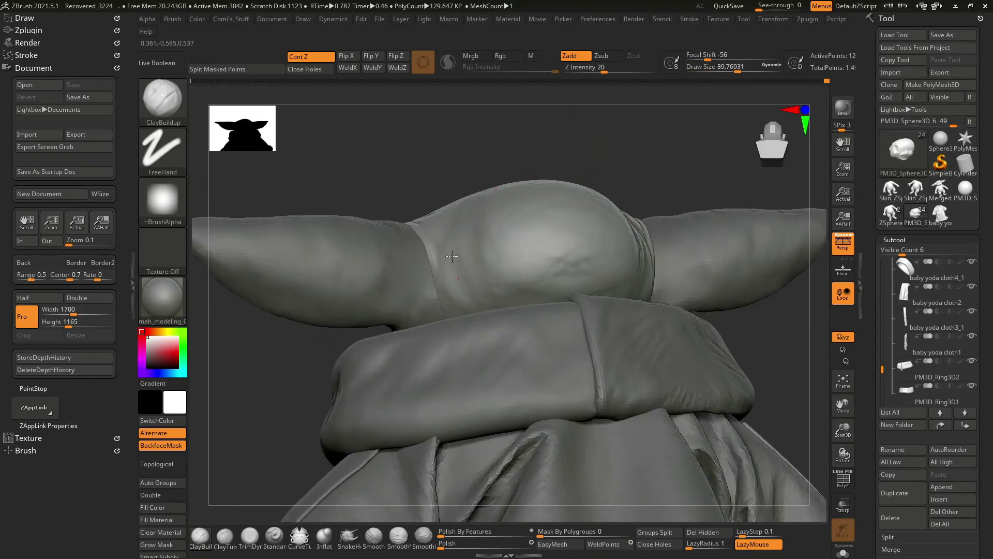
key(space)
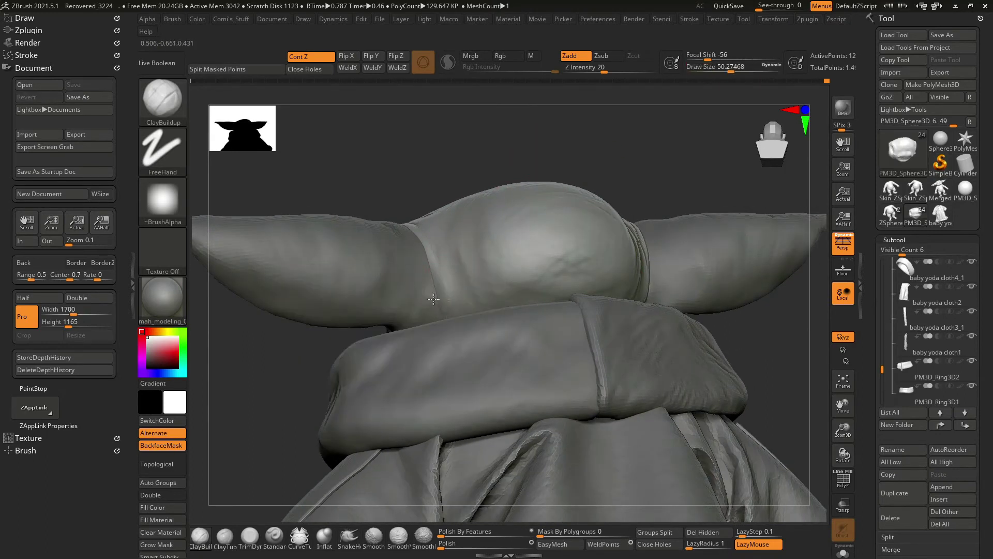
alt+click(433, 300)
Orbit around the ears and select the PM3D_Sphere3D_6 head subtool.
right_drag(433, 326, 405, 328)
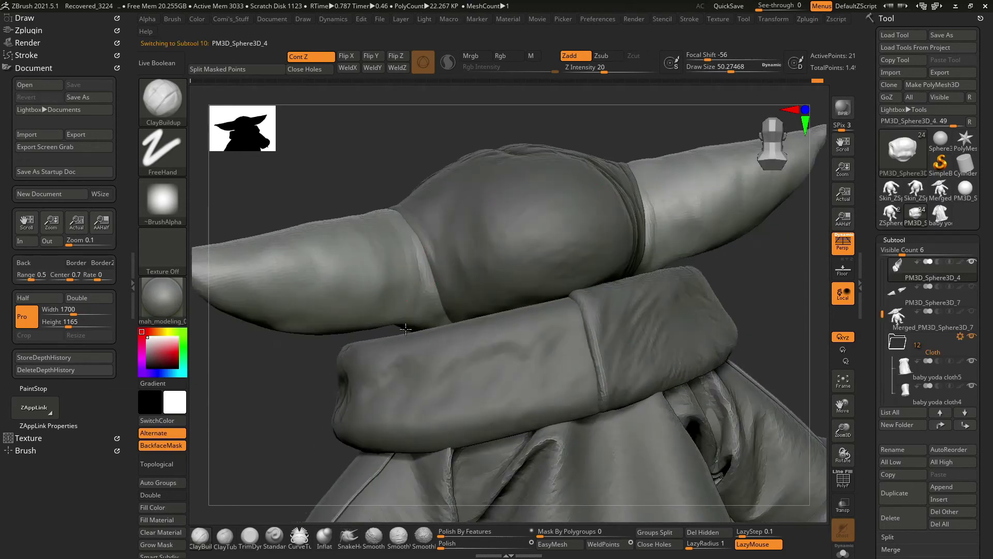
mouse_move(454, 165)
right_down()
mouse_move(423, 263)
mouse_move(439, 323)
right_up()
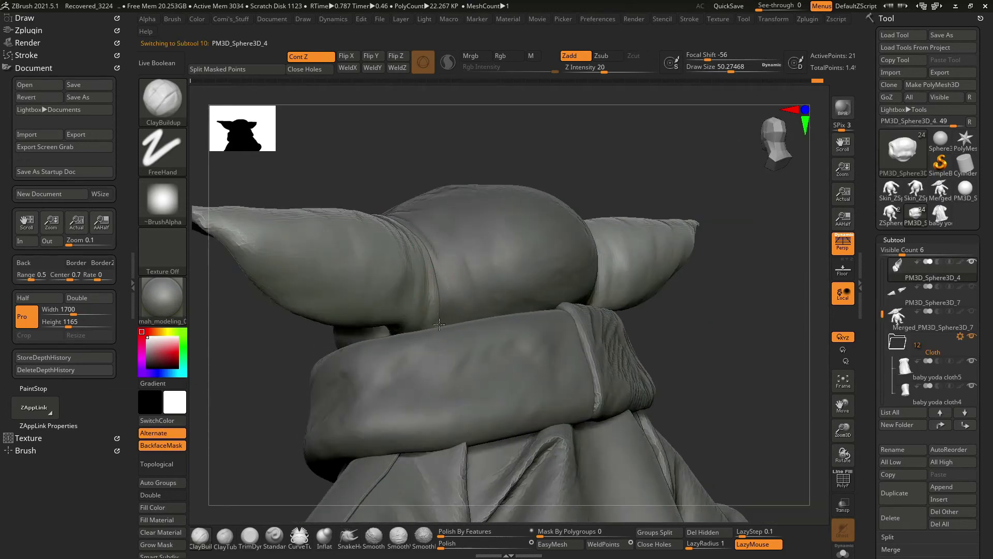
mouse_move(447, 269)
right_down()
mouse_move(660, 263)
mouse_move(588, 128)
right_up()
alt+click(588, 129)
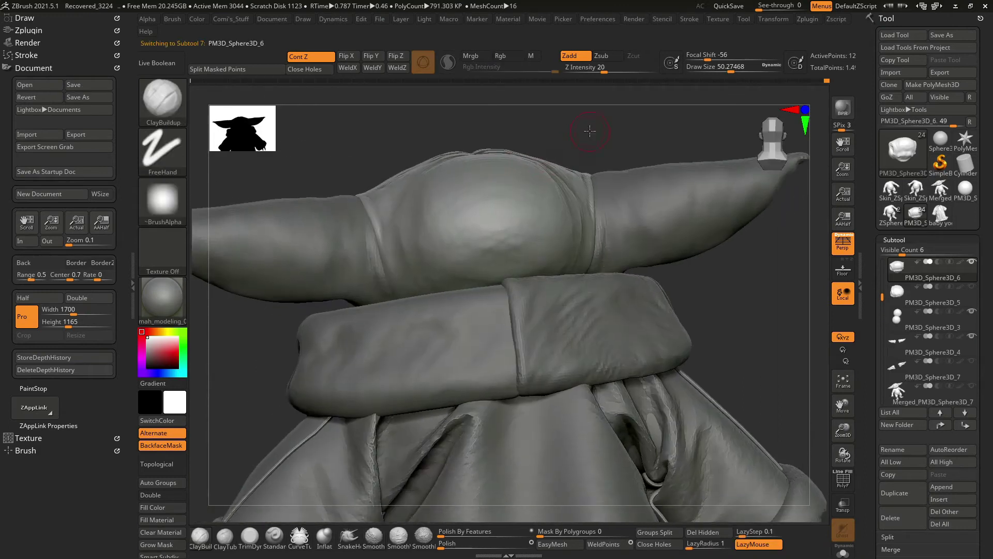
mouse_move(523, 233)
right_down()
mouse_move(445, 214)
mouse_move(431, 258)
right_up()
right_drag(453, 129, 432, 201)
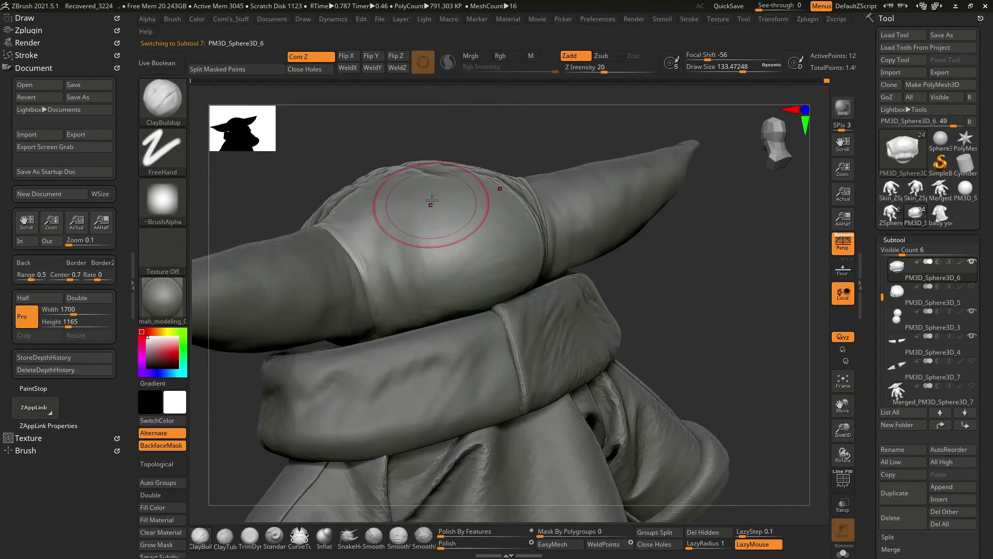
right_drag(482, 122, 320, 274)
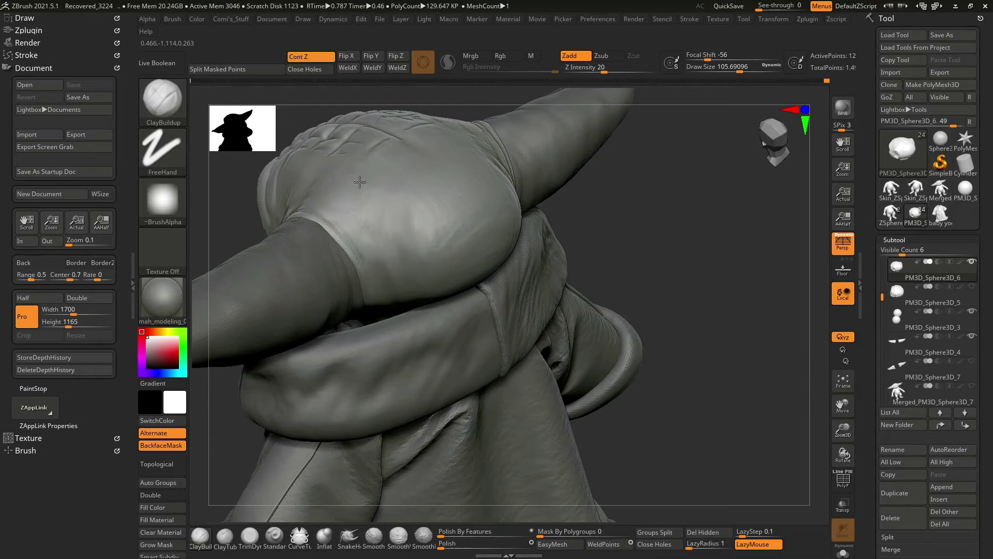
Inspect the top and back-of-head wrinkles, then frame the whole figure.
right_drag(359, 182, 631, 251)
mouse_move(615, 186)
right_down()
mouse_move(380, 272)
mouse_move(346, 249)
right_up()
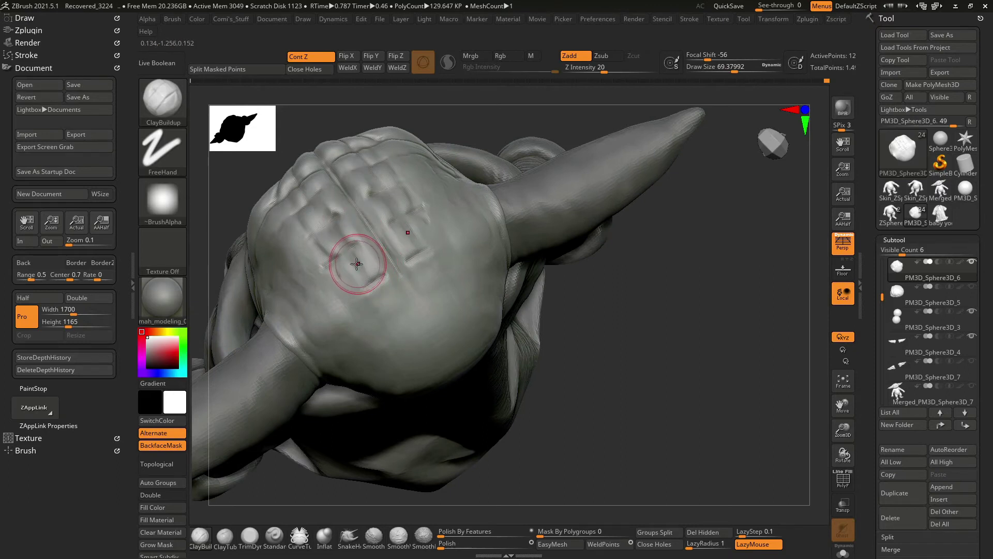
mouse_move(587, 286)
right_down()
mouse_move(572, 200)
mouse_move(426, 408)
mouse_move(465, 421)
mouse_move(556, 201)
mouse_move(595, 248)
mouse_move(559, 219)
mouse_move(469, 282)
mouse_move(396, 295)
mouse_move(429, 301)
mouse_move(518, 237)
right_up()
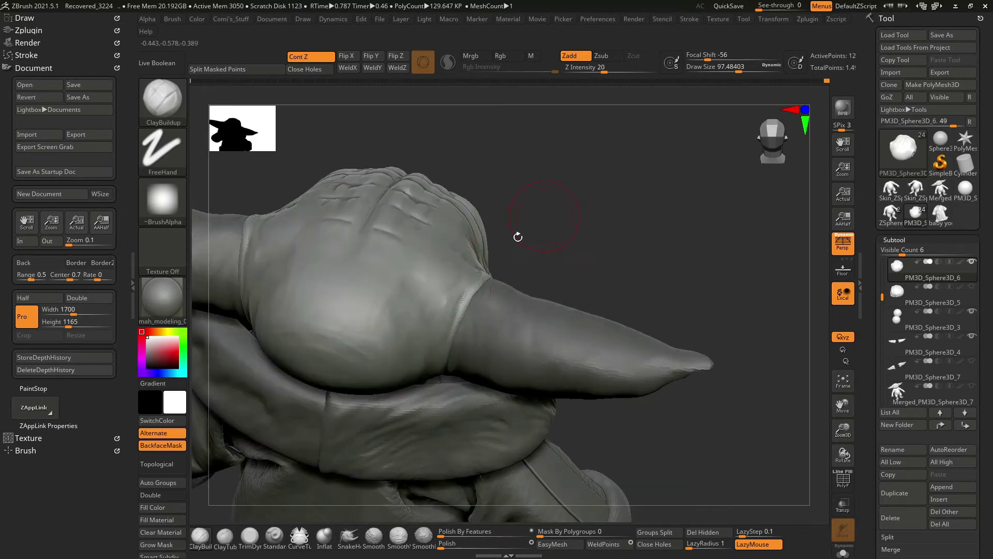
right_drag(433, 287, 412, 333)
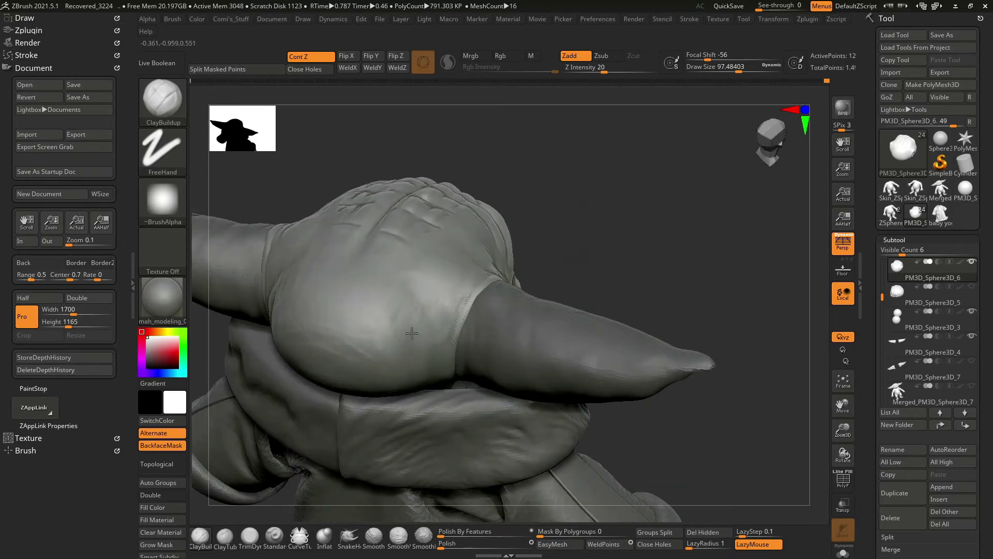
mouse_move(413, 379)
right_down()
mouse_move(532, 239)
mouse_move(559, 169)
mouse_move(630, 222)
mouse_move(310, 309)
right_up()
key(f)
mouse_move(580, 248)
right_down()
mouse_move(559, 278)
mouse_move(789, 329)
right_up()
Select PM3D_Sphere3D_6 and lower the Draw Size while orbiting the head.
alt+click(341, 268)
mouse_move(341, 268)
right_down()
mouse_move(575, 277)
mouse_move(587, 251)
mouse_move(659, 265)
mouse_move(654, 328)
mouse_move(682, 255)
mouse_move(659, 288)
mouse_move(676, 299)
mouse_move(665, 306)
mouse_move(541, 248)
mouse_move(344, 372)
right_up()
key(space)
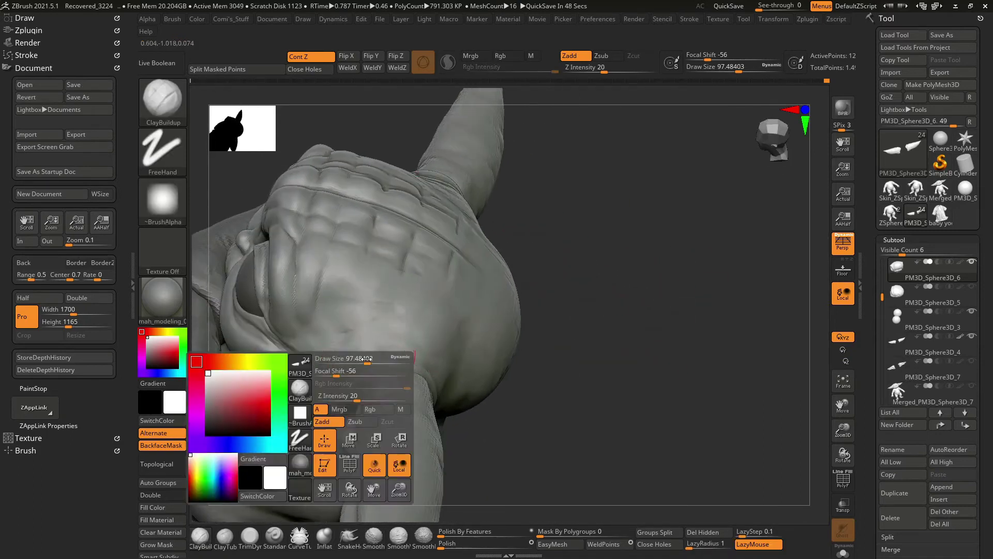
right_drag(487, 287, 307, 385)
mouse_move(538, 274)
right_down()
mouse_move(288, 350)
mouse_move(300, 380)
right_up()
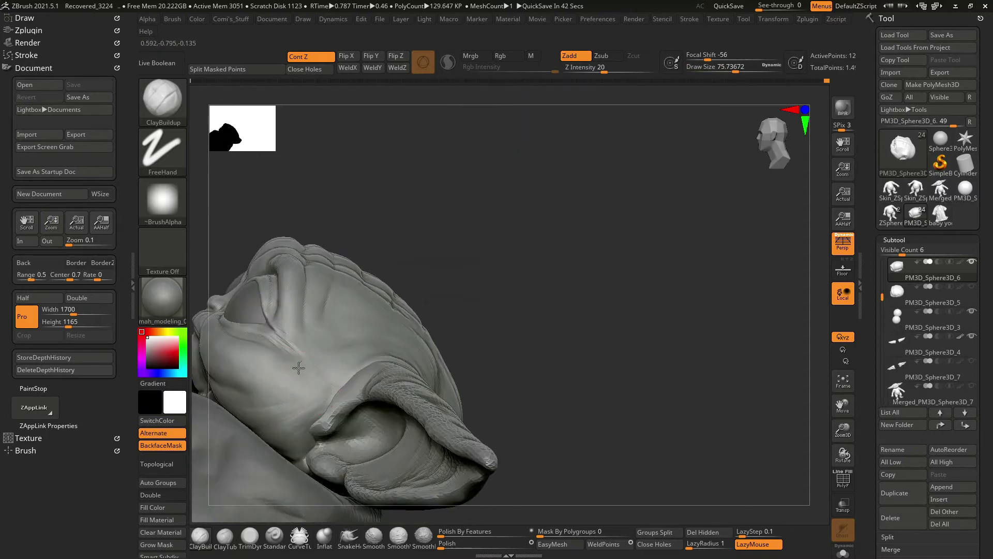
Look over the long ear from several sides, then select the PM3D_Sphere3D_4 ear subtool.
mouse_move(341, 409)
right_down()
mouse_move(588, 250)
mouse_move(398, 337)
right_up()
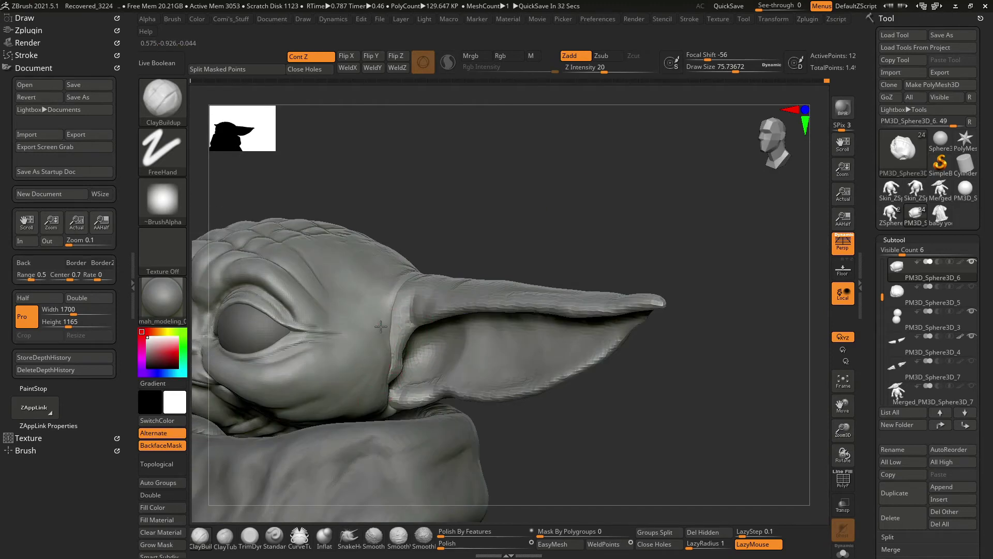
right_drag(377, 362, 382, 341)
right_drag(380, 300, 376, 320)
right_drag(483, 221, 378, 340)
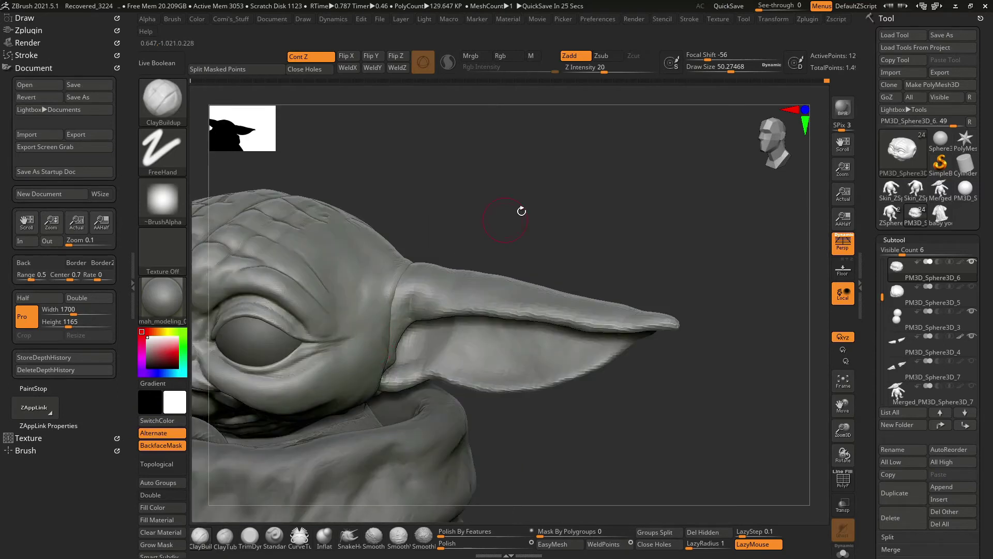
right_drag(522, 211, 497, 196)
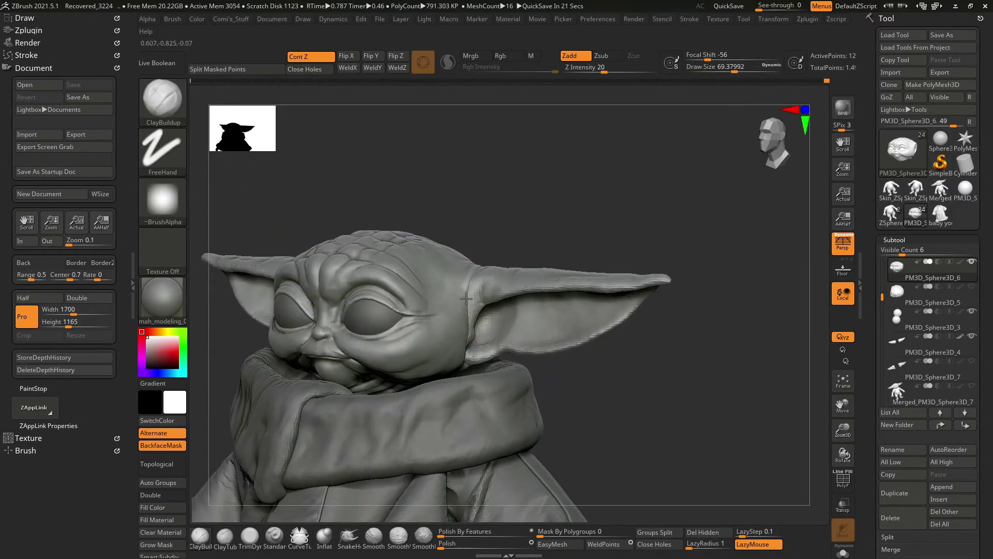
mouse_move(466, 298)
right_down()
mouse_move(486, 269)
mouse_move(483, 321)
mouse_move(655, 244)
right_up()
alt+click(492, 286)
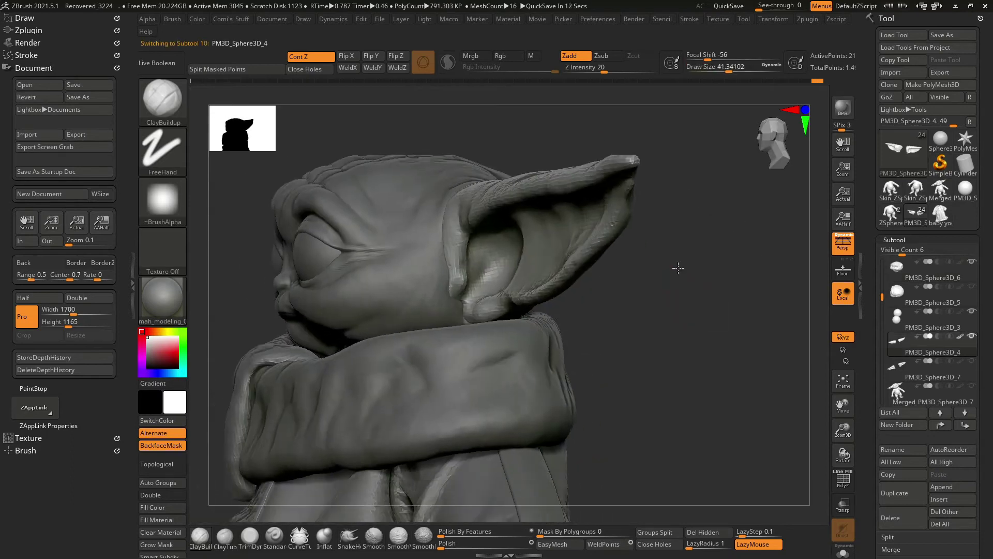
Smooth the isolated ear with Smooth Valance, then pick ClayBuildup.
mouse_move(665, 280)
right_down()
mouse_move(678, 279)
mouse_move(453, 266)
right_up()
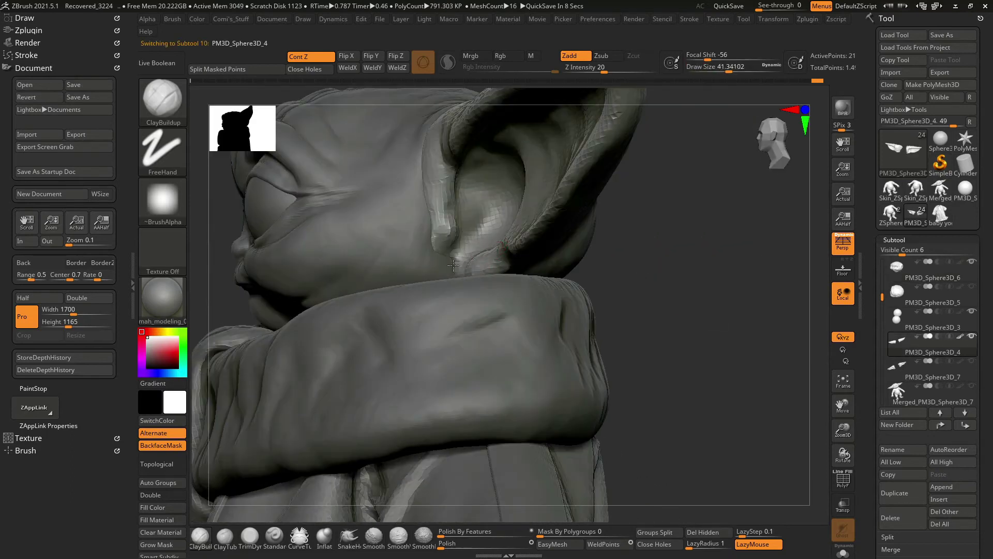
key(shift)
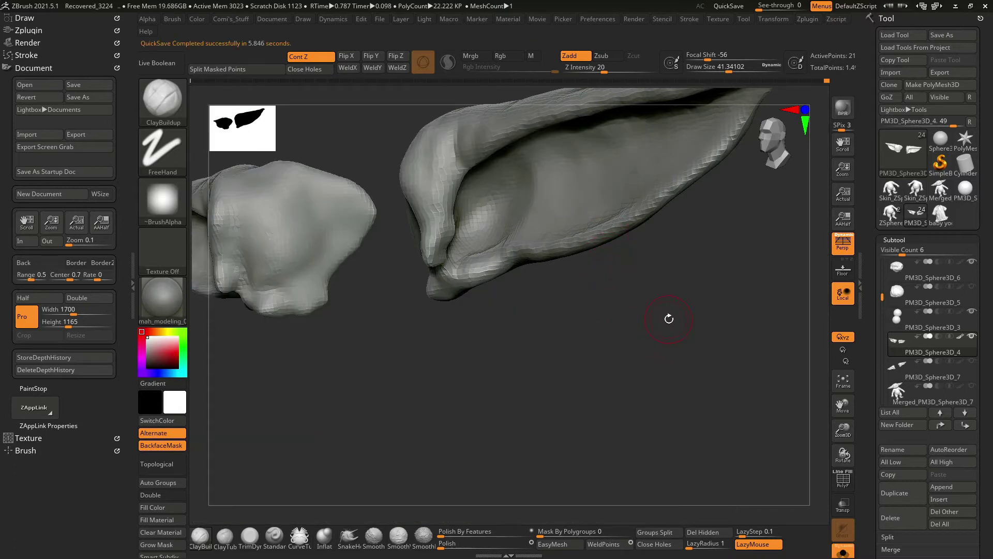
mouse_move(669, 318)
mouse_down()
mouse_move(583, 357)
mouse_move(514, 357)
mouse_move(434, 257)
mouse_up()
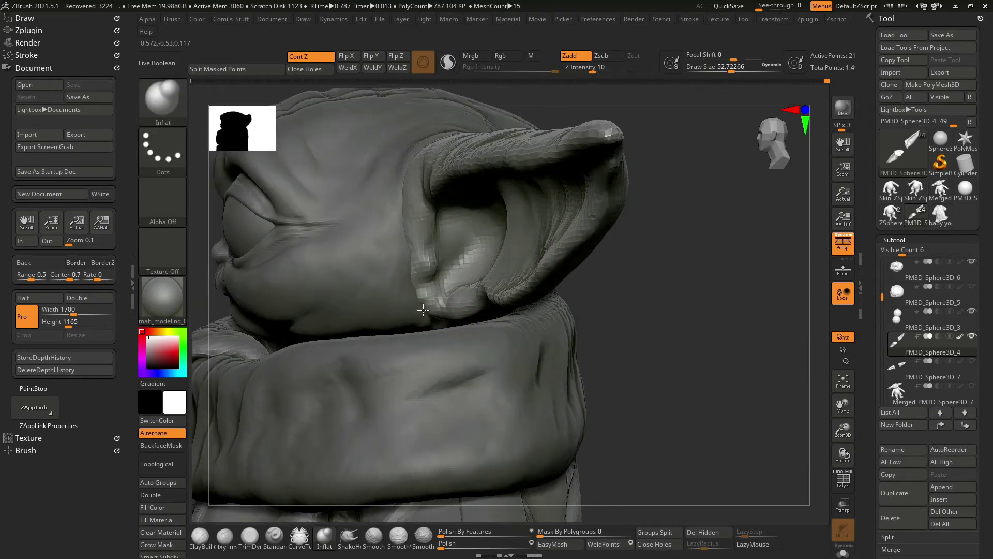
key(shift)
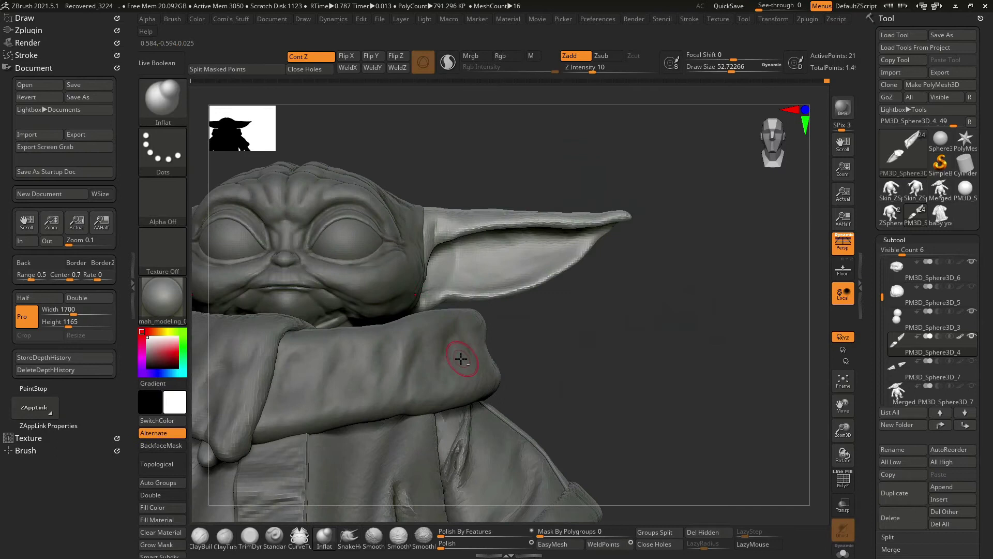
mouse_move(612, 399)
mouse_down()
mouse_move(652, 378)
mouse_move(629, 431)
mouse_up()
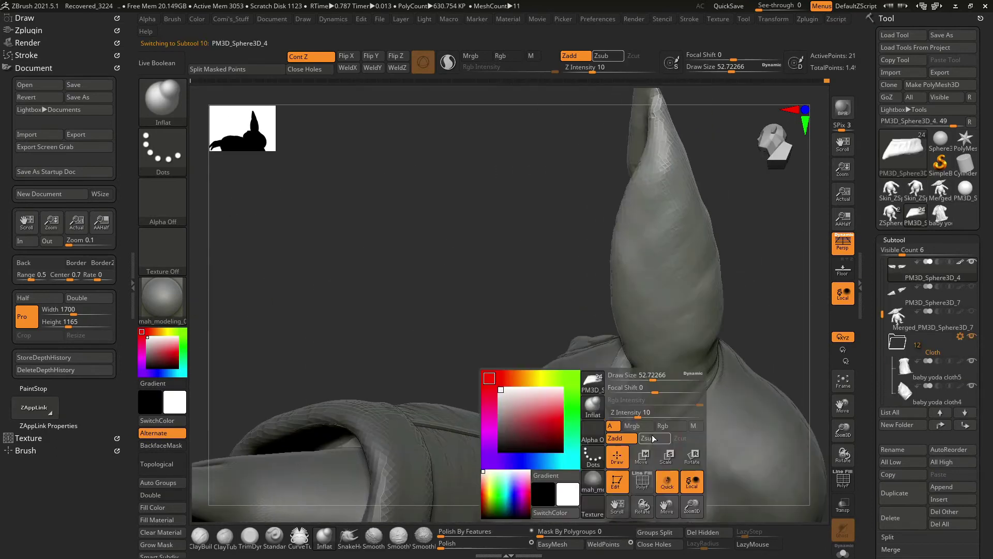
key(b)
key(c)
key(b)
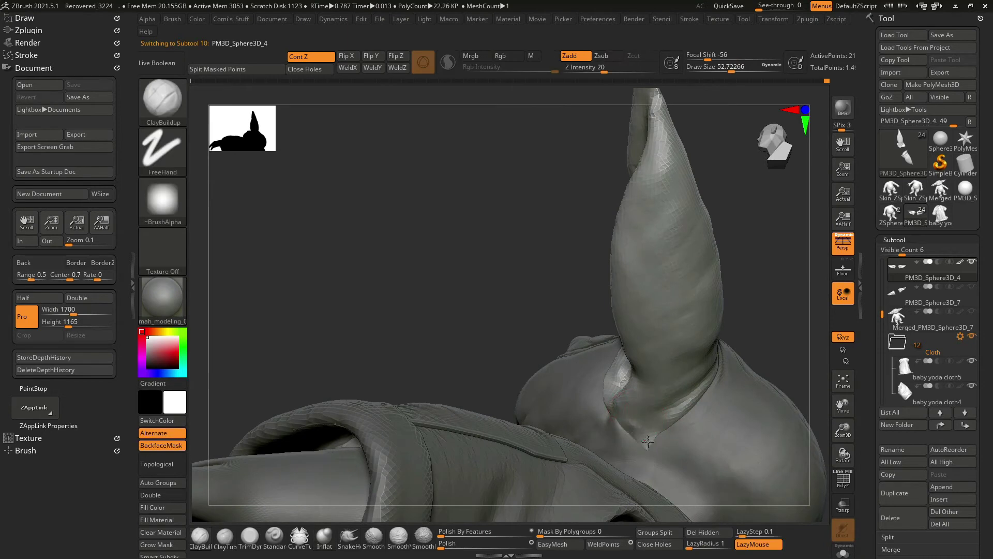
Make the PM3D_Sphere3D_6 head the active subtool, viewing the ear upright.
alt+click(642, 436)
key(shift)
drag(617, 432, 610, 381)
key(space)
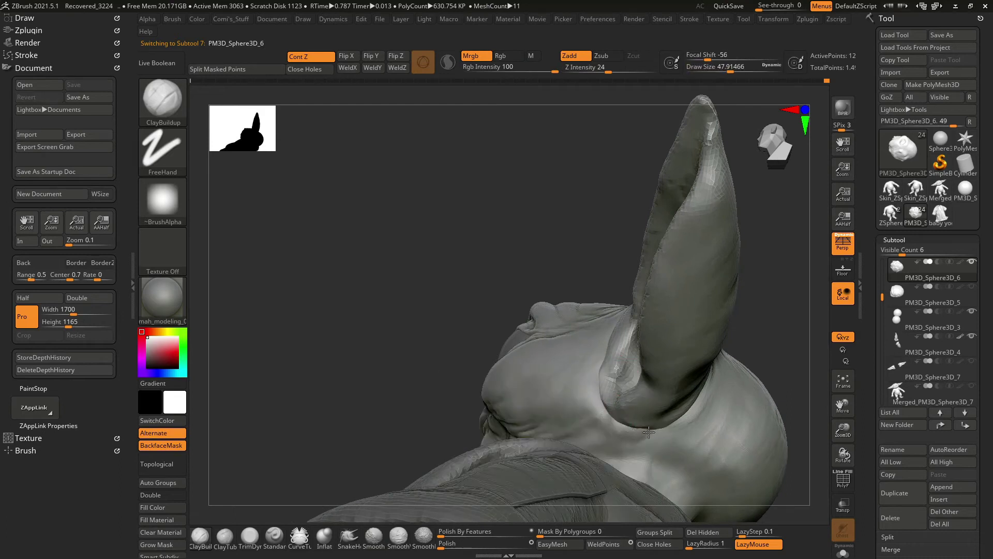
Carve mouth and chin fold creases with SO_Detail and a lowered LazyRadius.
mouse_move(649, 432)
mouse_down()
mouse_move(628, 427)
mouse_move(763, 347)
mouse_move(580, 397)
mouse_up()
mouse_move(705, 313)
mouse_down()
mouse_move(740, 334)
mouse_move(731, 284)
mouse_move(704, 323)
mouse_move(787, 337)
mouse_move(733, 378)
mouse_move(743, 350)
mouse_move(698, 410)
mouse_move(698, 401)
mouse_move(715, 415)
mouse_move(405, 228)
mouse_up()
key(2)
drag(719, 544, 704, 545)
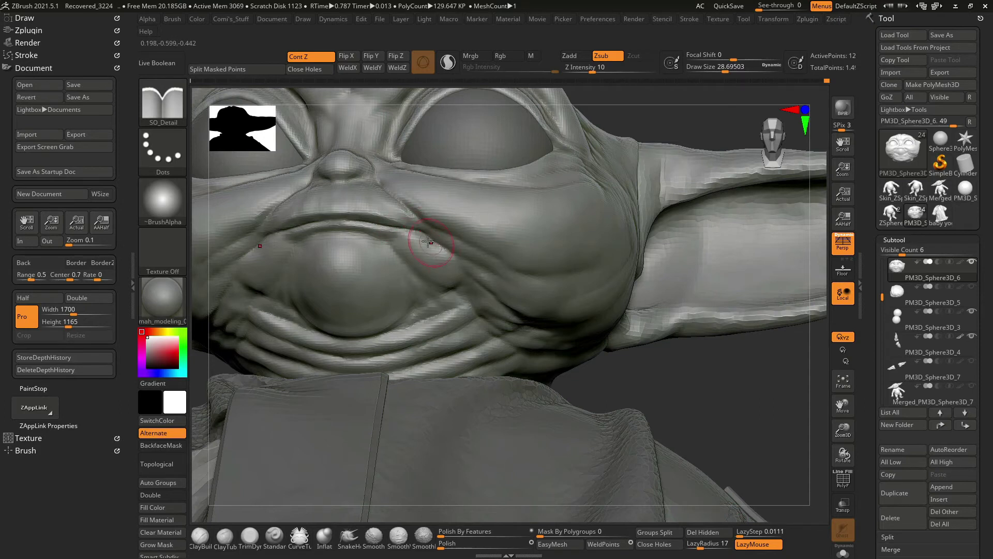
mouse_move(464, 265)
alt+mouse_down()
mouse_move(650, 350)
mouse_move(688, 337)
mouse_move(714, 349)
mouse_move(716, 299)
mouse_move(415, 222)
alt+mouse_up()
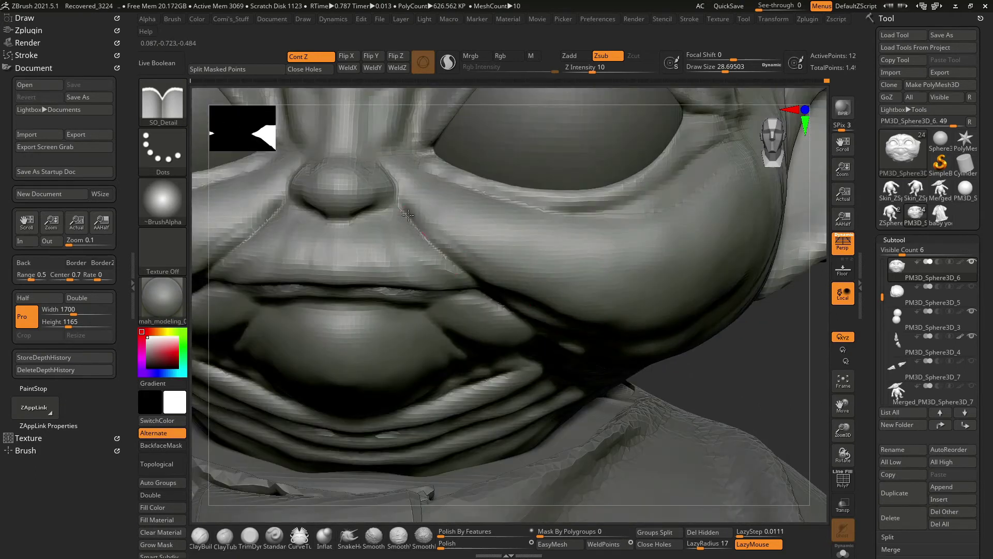
mouse_move(415, 177)
mouse_down()
mouse_move(450, 98)
mouse_move(392, 176)
mouse_up()
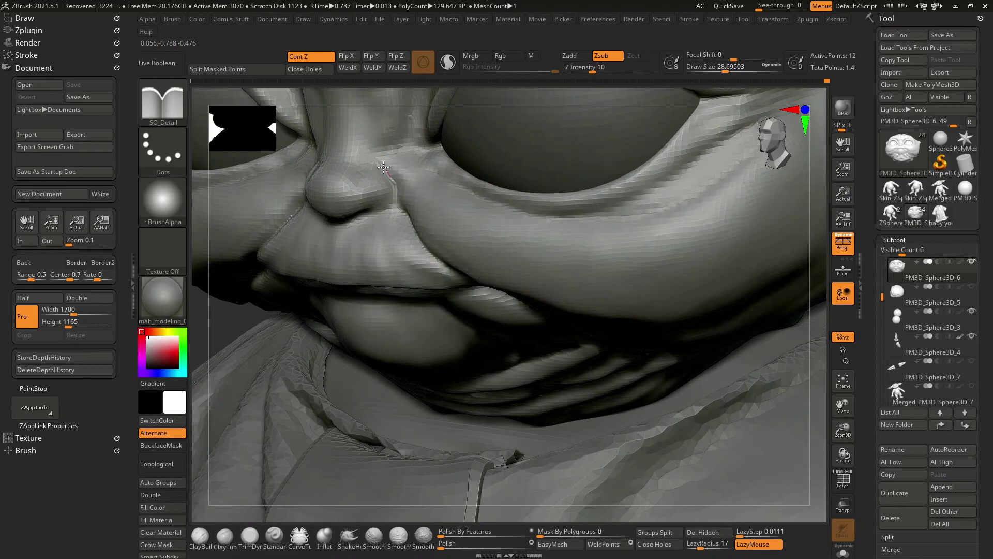
drag(463, 90, 382, 207)
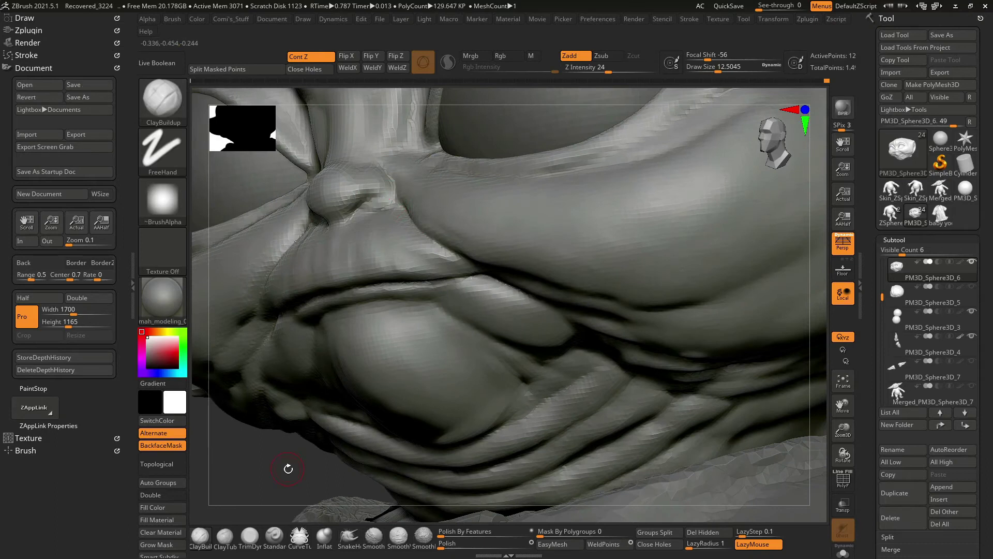
Soften and build up the cheek and lip folds, ending on a front view.
drag(288, 469, 360, 210)
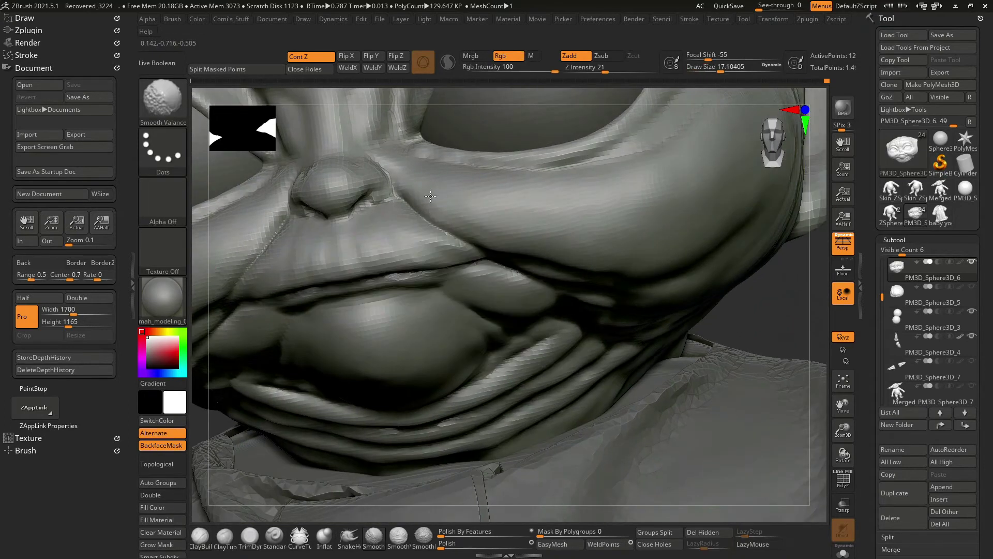
mouse_move(479, 217)
alt+right_down()
mouse_move(512, 176)
mouse_move(542, 186)
alt+right_up()
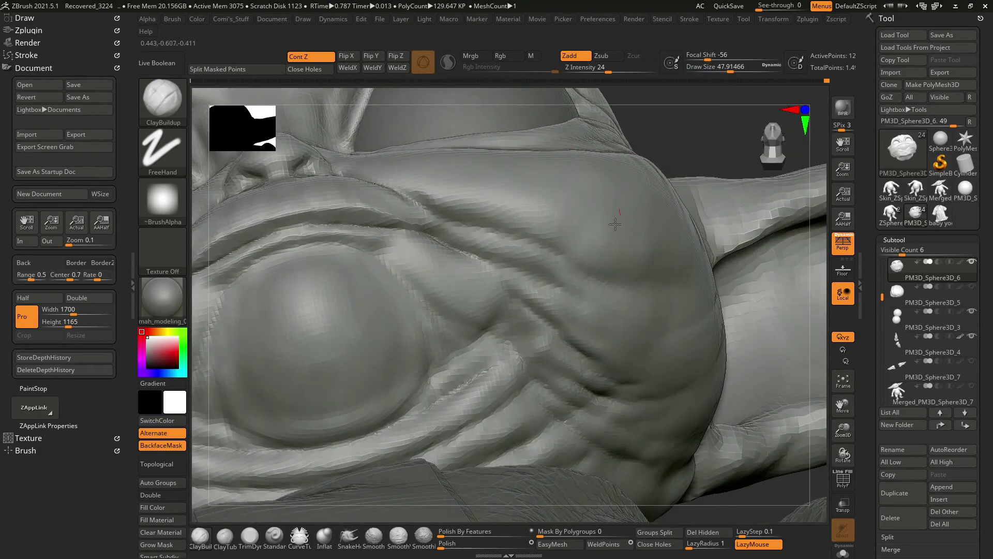
mouse_move(675, 278)
right_down()
mouse_move(656, 317)
mouse_move(635, 315)
right_up()
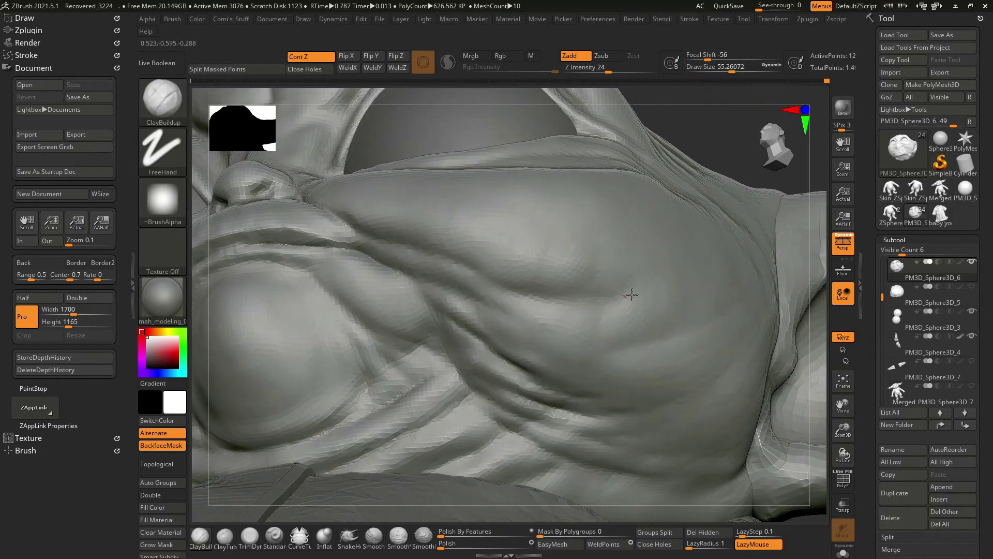
right_drag(823, 293, 687, 262)
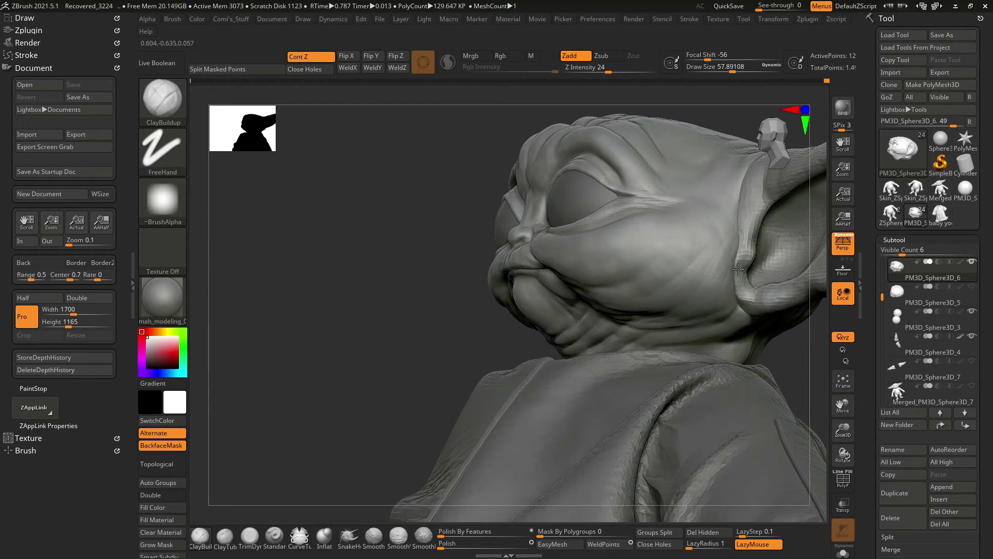
right_drag(738, 268, 771, 345)
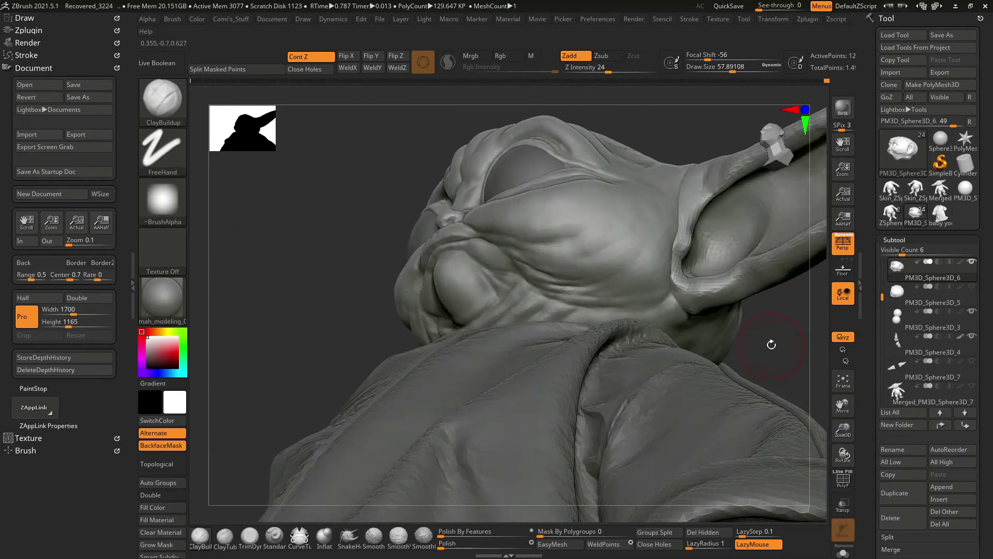
right_drag(772, 344, 623, 166)
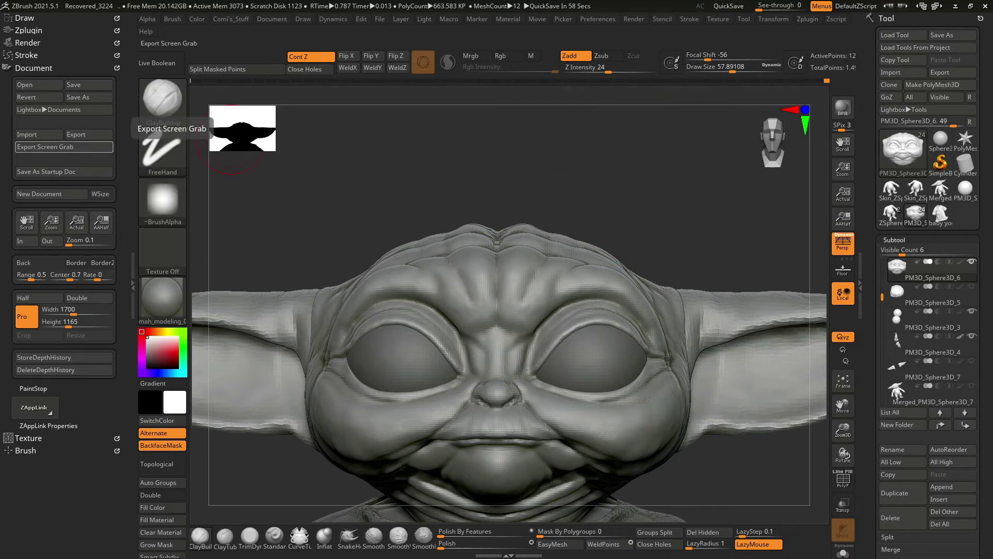
Build up the brow ridges with ClayBuildup at Z Intensity 15.
mouse_move(605, 221)
right_down()
mouse_move(476, 188)
mouse_move(465, 208)
right_up()
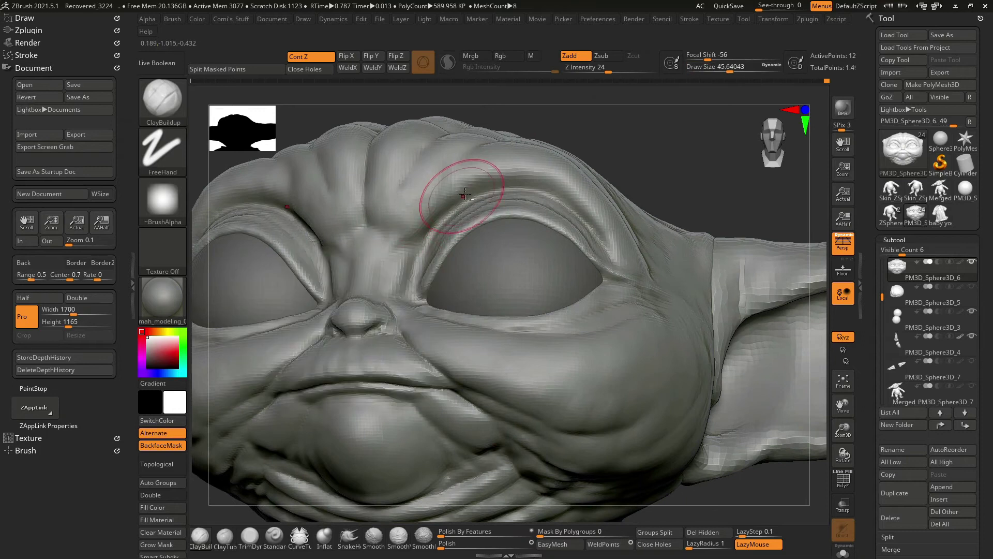
drag(520, 147, 403, 234)
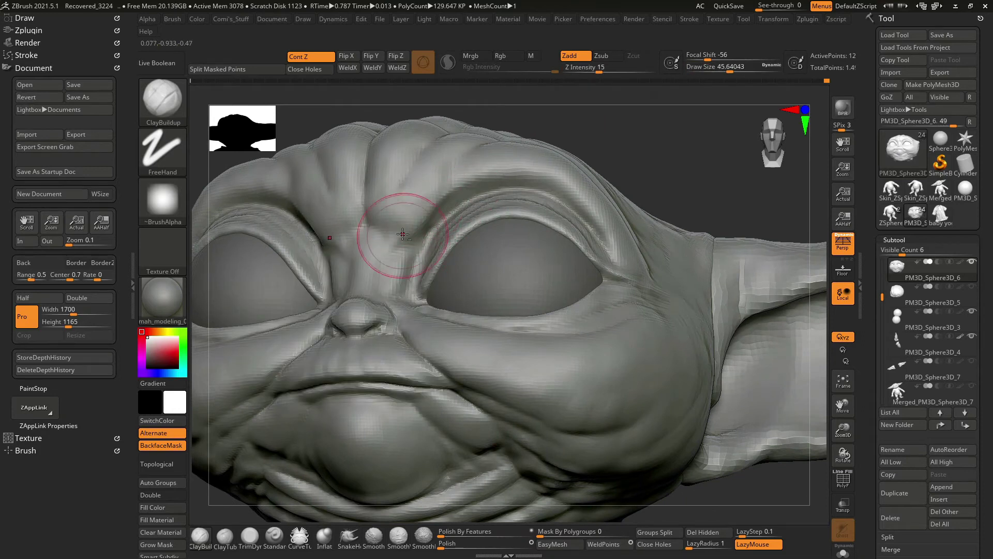
mouse_move(432, 200)
right_down()
mouse_move(413, 237)
mouse_move(595, 98)
right_up()
mouse_move(434, 173)
right_down()
mouse_move(554, 123)
mouse_move(455, 181)
right_up()
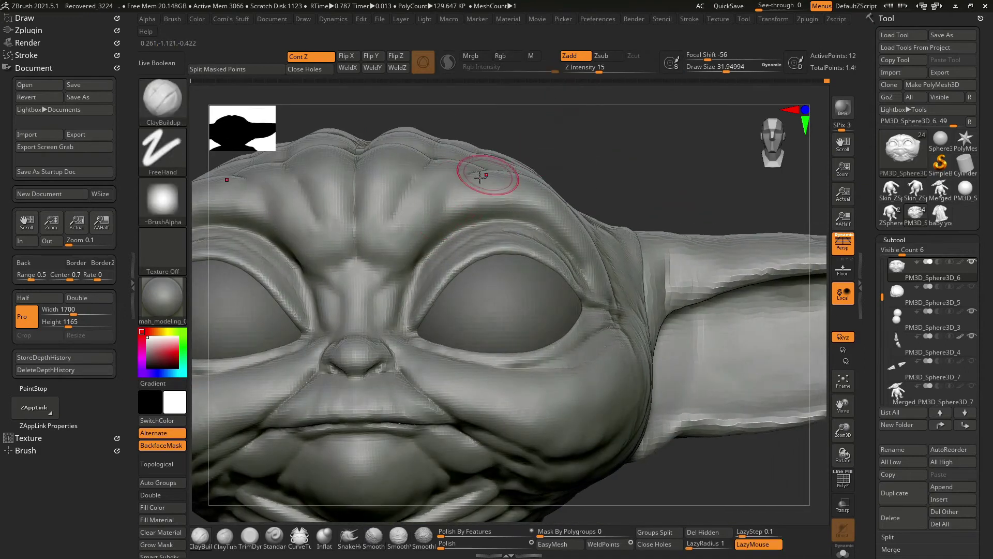
Pull the head-top silhouette with SnakeHook using a slightly larger brush.
key(b)
key(s)
key(h)
key(space)
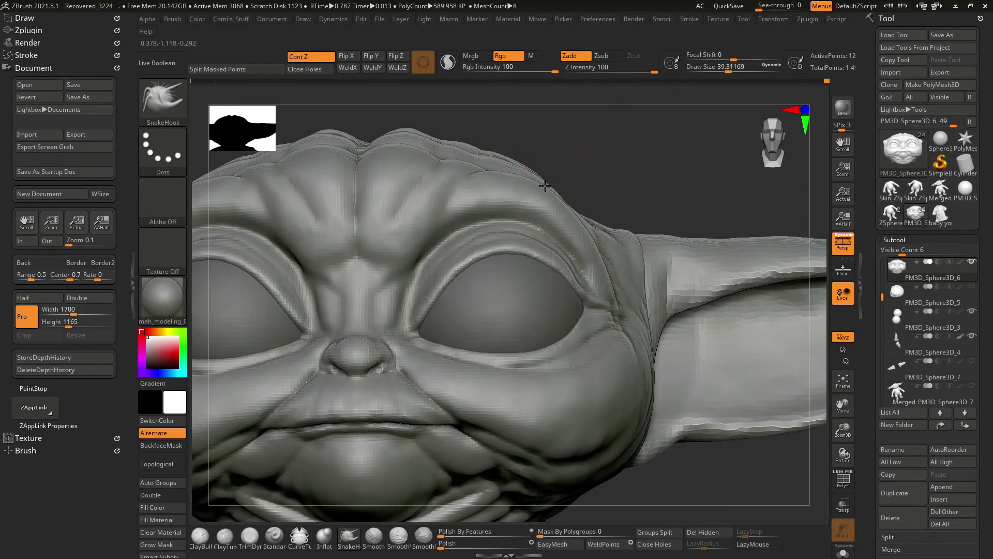
drag(545, 183, 640, 141)
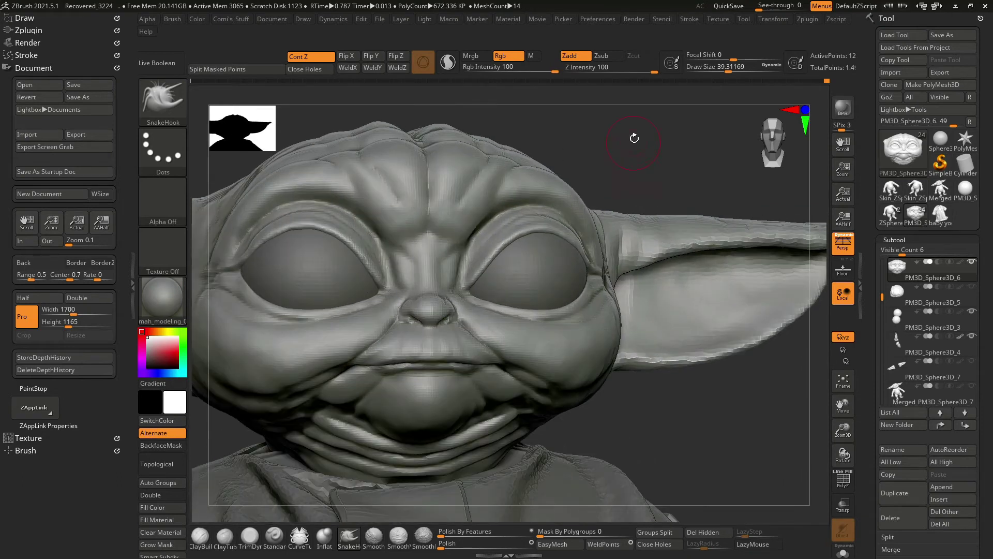
key(space)
drag(553, 203, 556, 203)
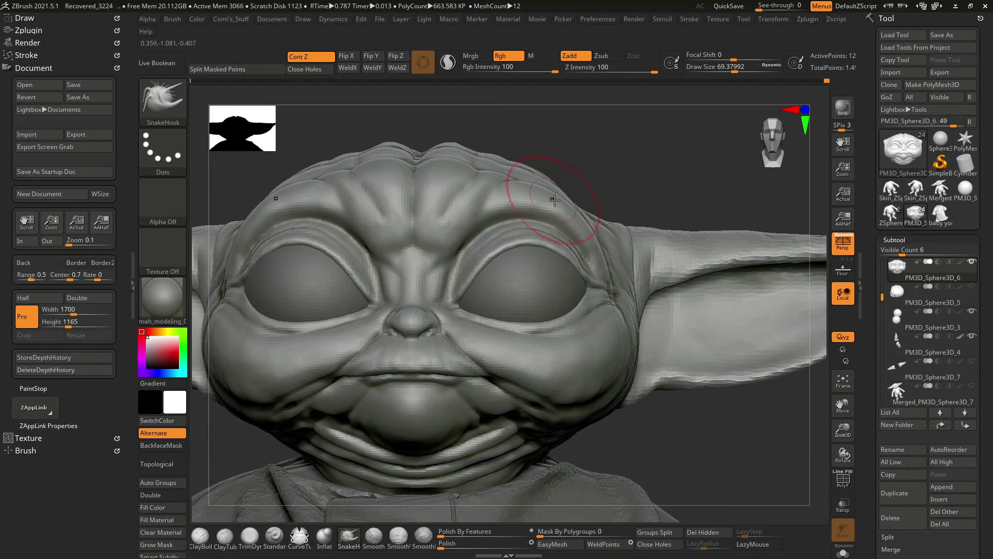
ctrl+right_drag(568, 212, 629, 180)
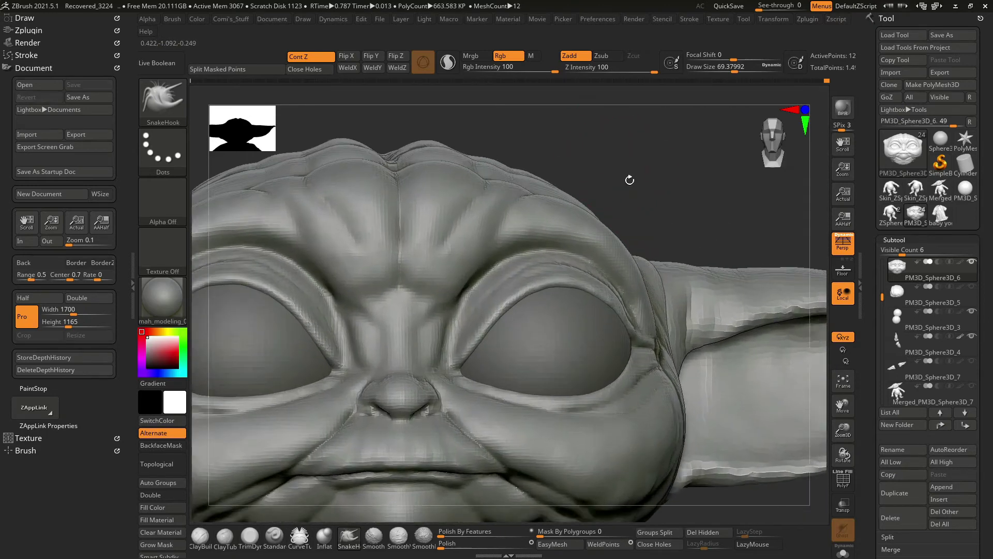
drag(630, 179, 588, 177)
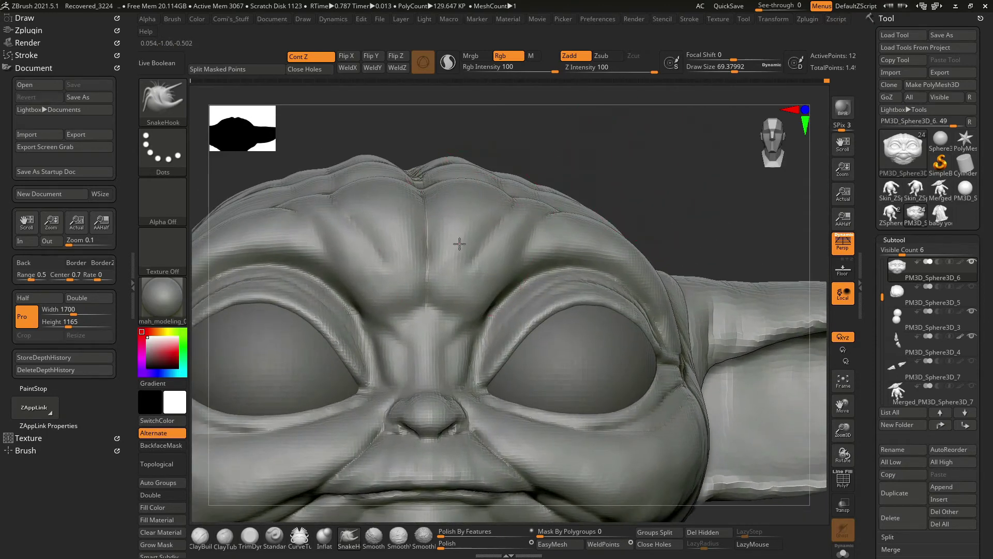
Halve the brush size and return to ClayBuildup for the forehead creases.
key(bracketleft)
key(b)
key(c)
key(b)
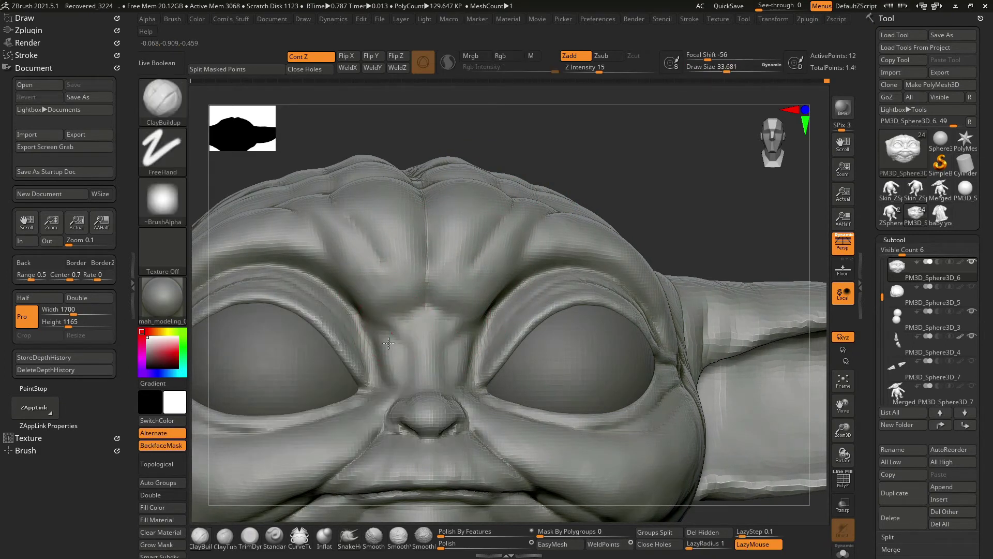
right_drag(421, 327, 448, 318)
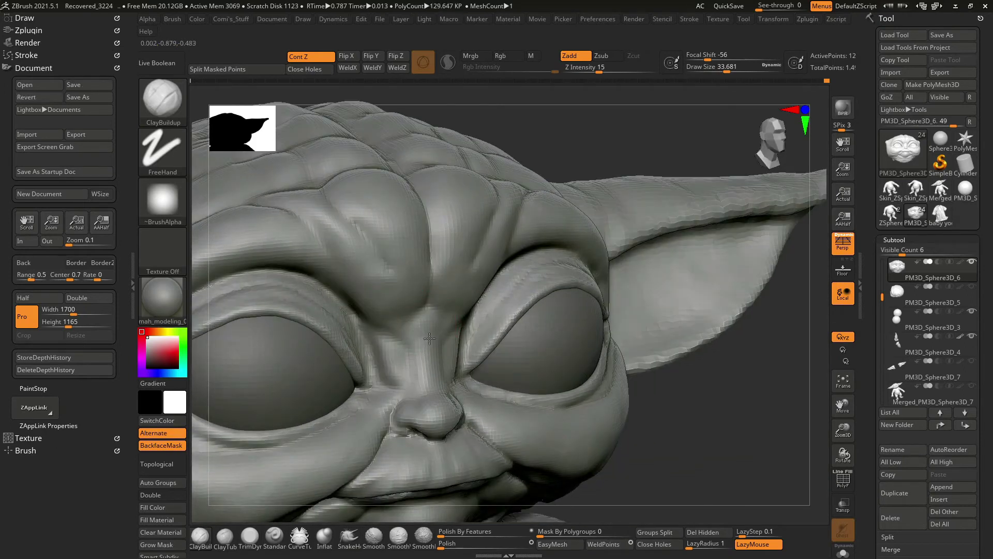
right_drag(488, 399, 425, 313)
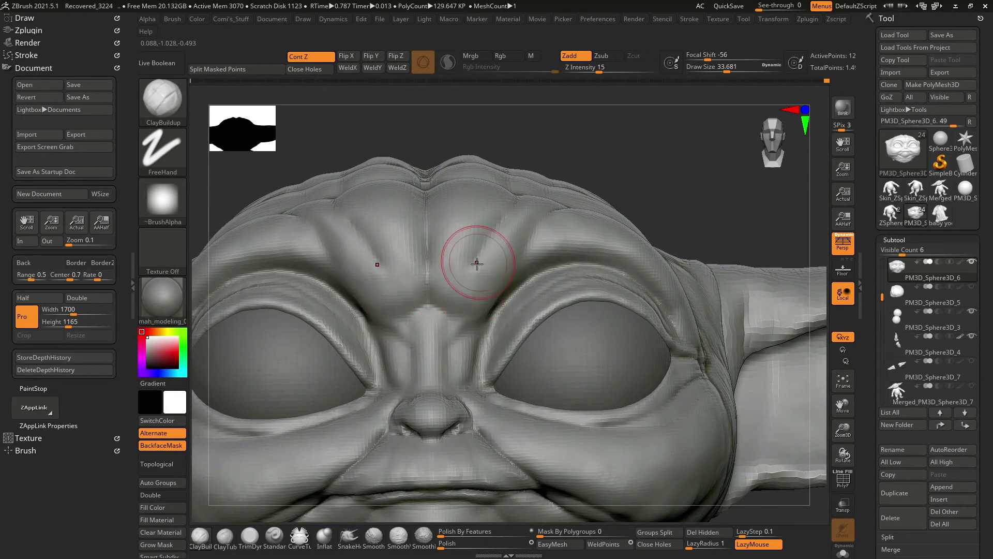
key(b)
key(s)
key(o)
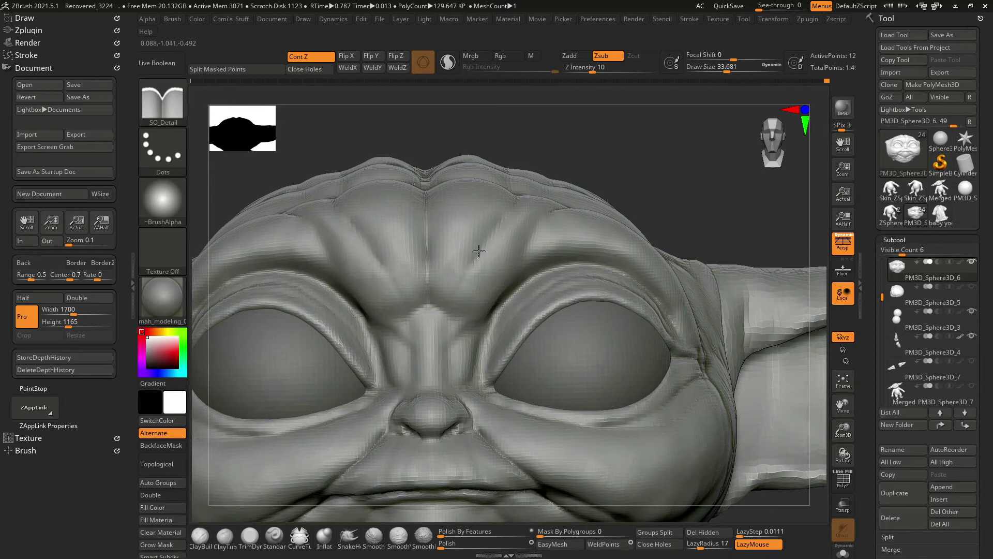
Enlarge SO_Detail to about 55 and cut creases along the forehead and left brow.
key(bracketright)
key(bracketright)
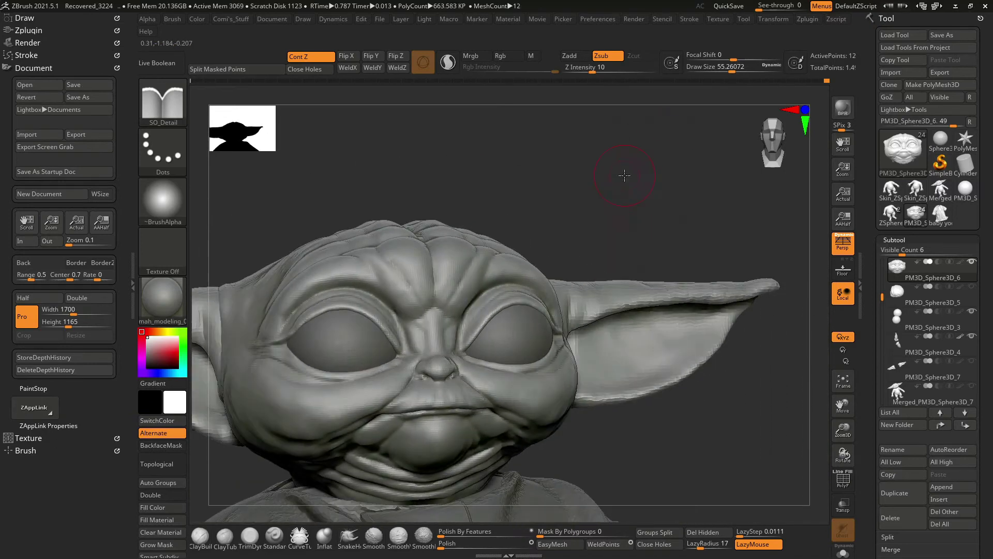
mouse_move(660, 171)
ctrl+right_down()
mouse_move(464, 296)
mouse_move(499, 200)
ctrl+right_up()
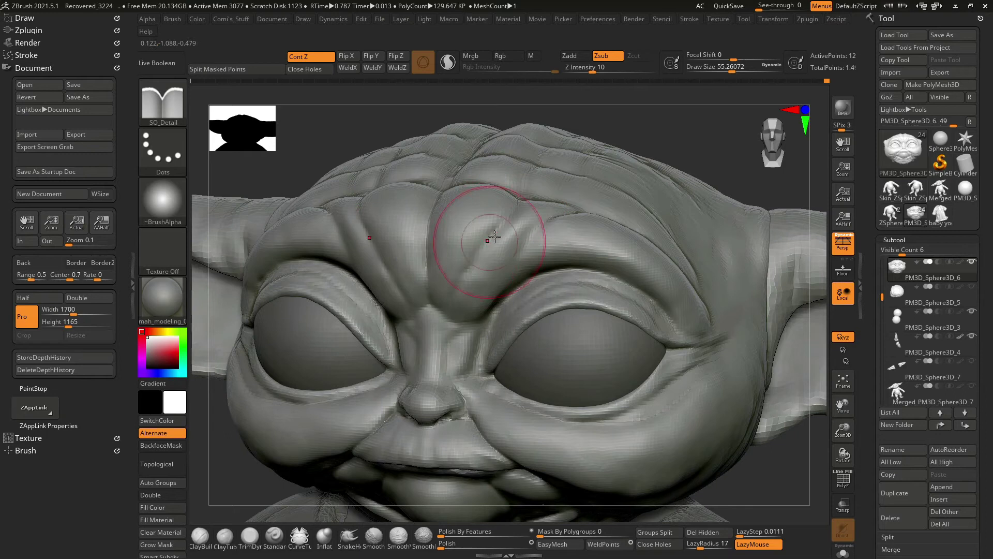
right_drag(607, 143, 498, 236)
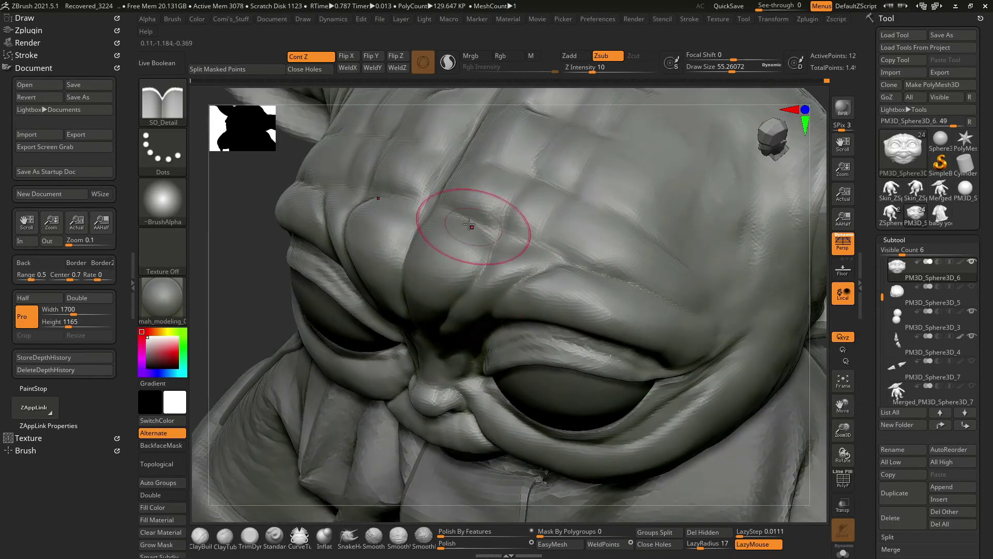
mouse_move(754, 243)
right_down()
mouse_move(716, 199)
mouse_move(619, 196)
right_up()
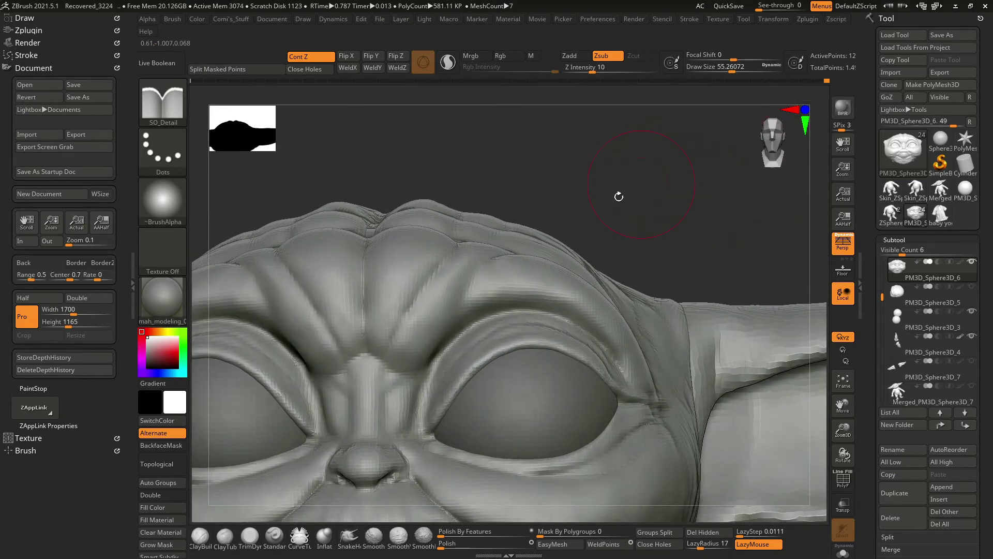
mouse_move(463, 315)
right_down()
mouse_move(576, 169)
mouse_move(471, 302)
right_up()
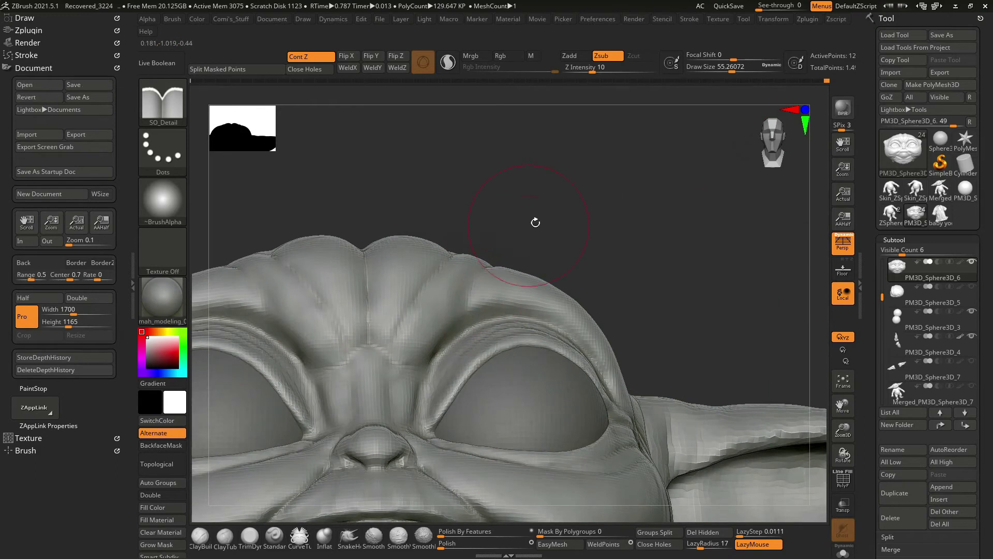
right_drag(536, 222, 472, 288)
mouse_move(654, 229)
right_down()
mouse_move(419, 380)
mouse_move(492, 344)
right_up()
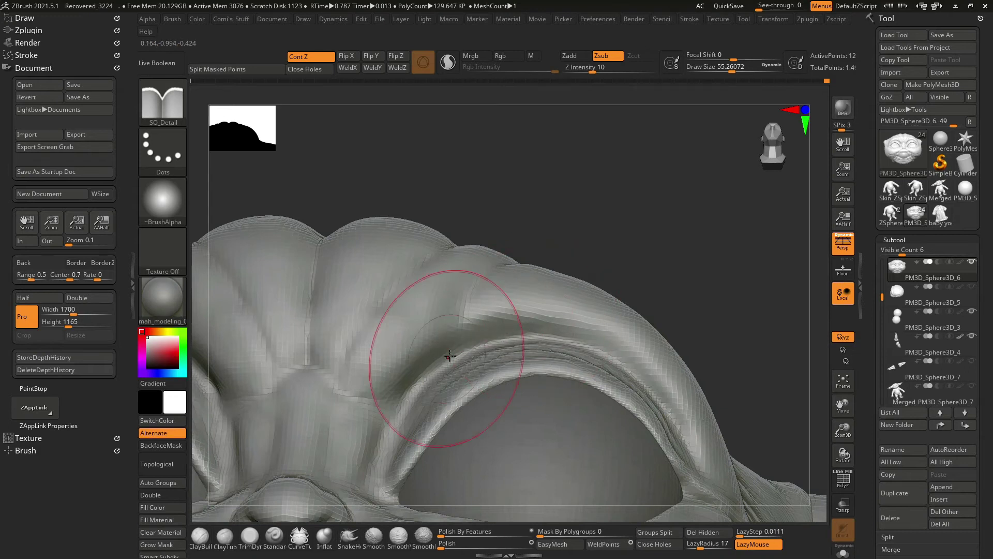
mouse_move(634, 226)
right_down()
mouse_move(448, 364)
mouse_move(448, 353)
right_up()
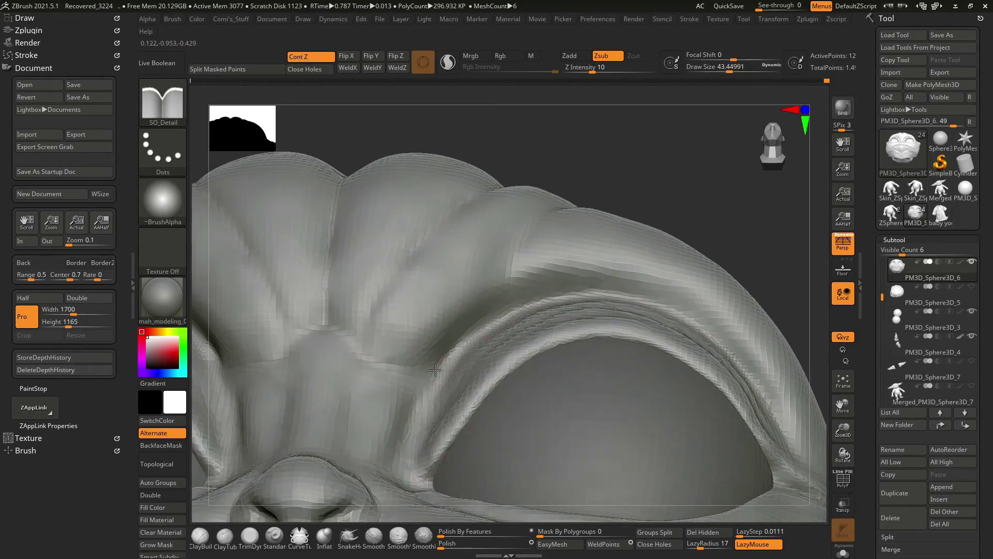
mouse_move(664, 206)
right_down()
mouse_move(626, 180)
mouse_move(643, 222)
mouse_move(614, 177)
mouse_move(700, 308)
mouse_move(722, 304)
mouse_move(747, 433)
mouse_move(711, 404)
mouse_move(827, 233)
mouse_move(603, 234)
right_up()
Pick Inflate, make the ear subtool active, and enlarge the brush to about 72.
key(b)
key(i)
key(n)
alt+click(620, 344)
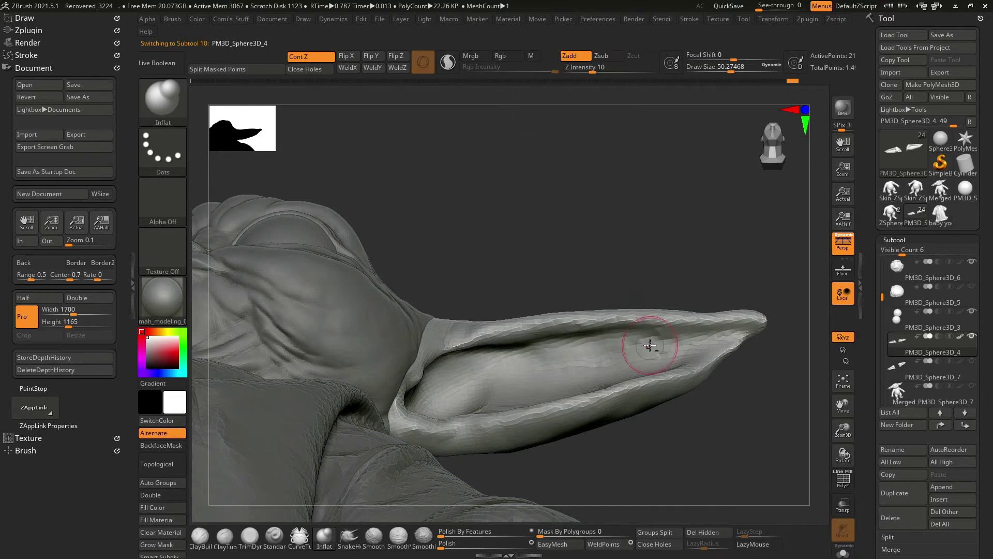
right_drag(649, 345, 596, 280)
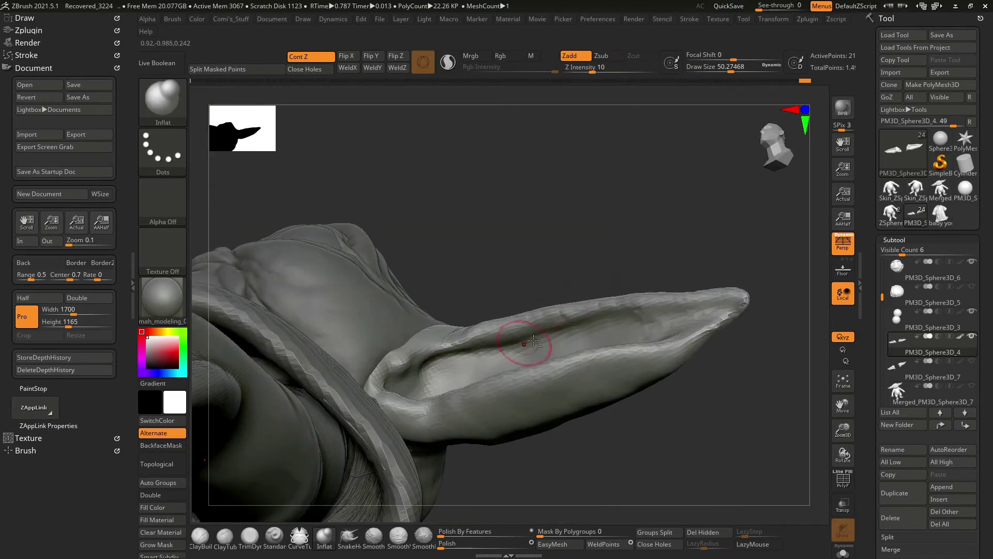
mouse_move(534, 341)
right_down()
mouse_move(672, 275)
mouse_move(685, 321)
mouse_move(621, 298)
right_up()
key(space)
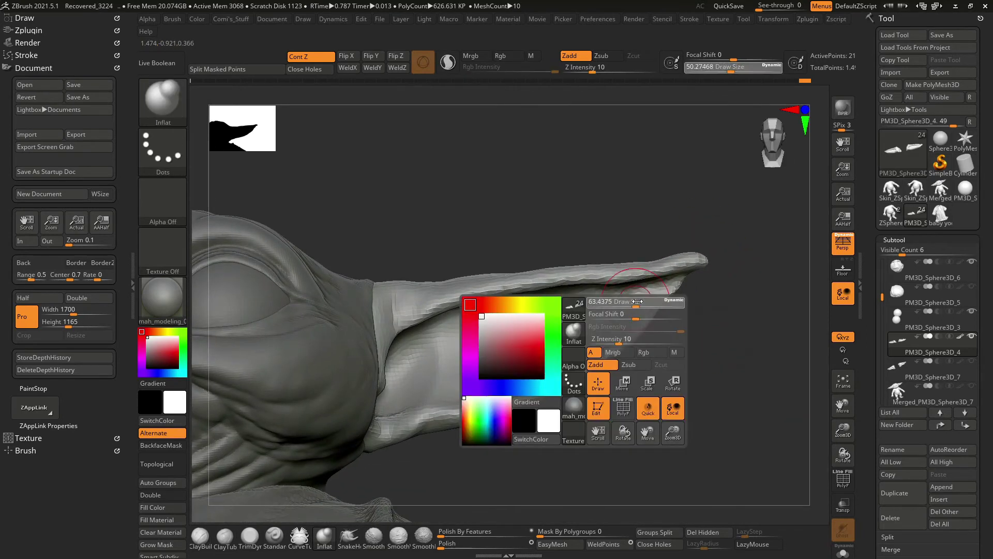
right_drag(587, 311, 603, 291)
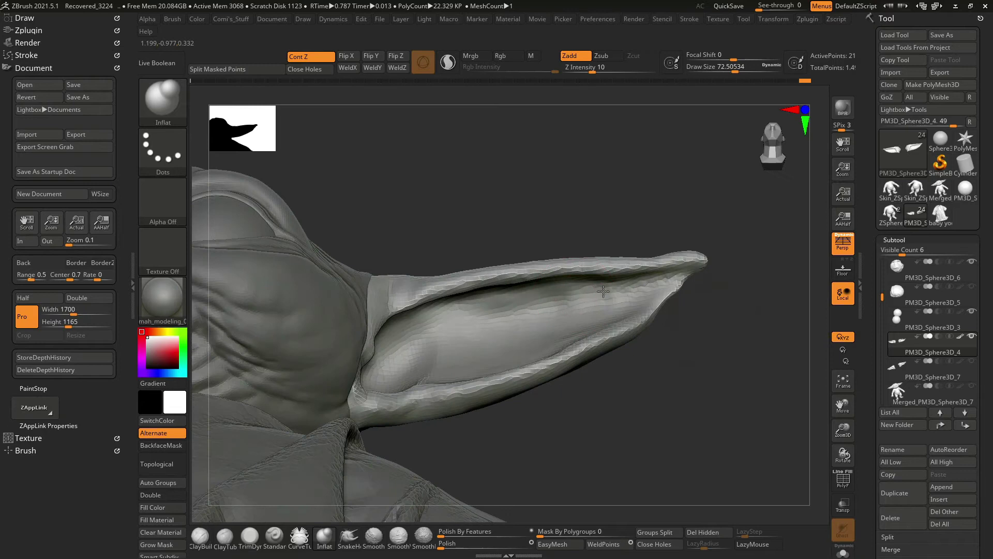
right_drag(580, 355, 585, 367)
Inflate the ear's lower rim, shrinking the brush to about 58 then 41.
mouse_move(617, 327)
right_down()
mouse_move(581, 355)
mouse_move(583, 337)
mouse_move(654, 291)
mouse_move(573, 315)
mouse_move(669, 309)
mouse_move(629, 333)
mouse_move(505, 327)
mouse_move(500, 271)
mouse_move(654, 373)
mouse_move(507, 328)
right_up()
mouse_move(631, 326)
right_down()
mouse_move(619, 250)
mouse_move(649, 324)
right_up()
right_click(396, 356)
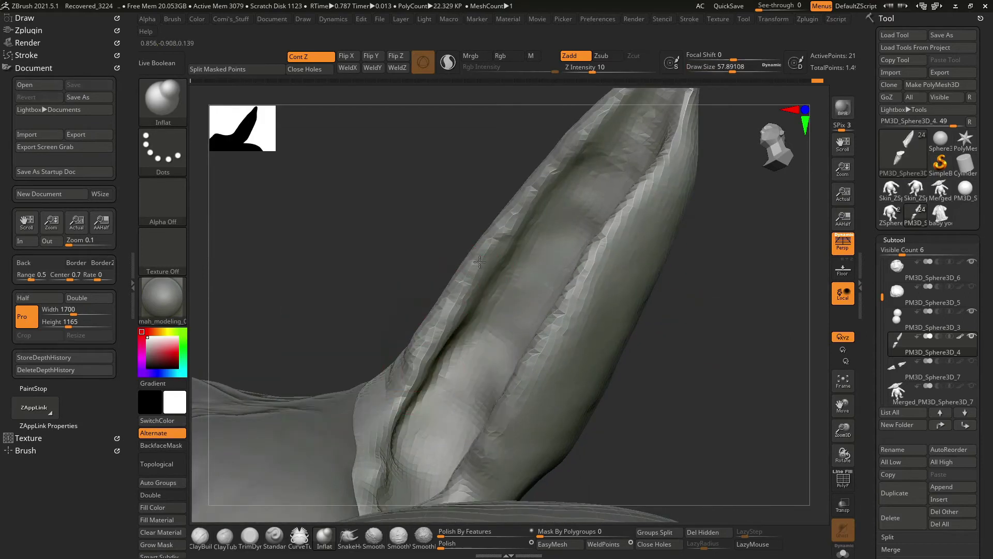
right_drag(425, 354, 511, 286)
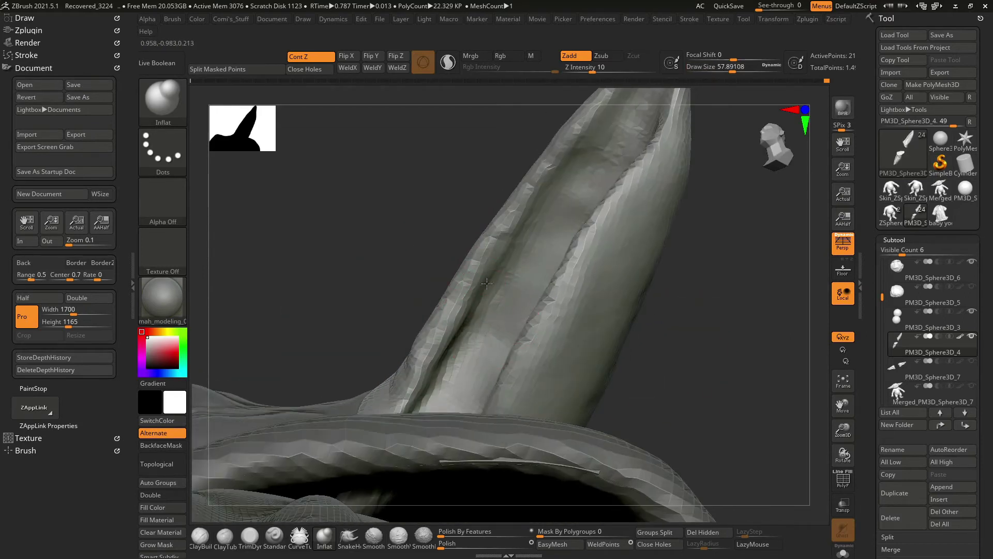
mouse_move(505, 244)
right_down()
mouse_move(501, 237)
mouse_move(585, 216)
right_up()
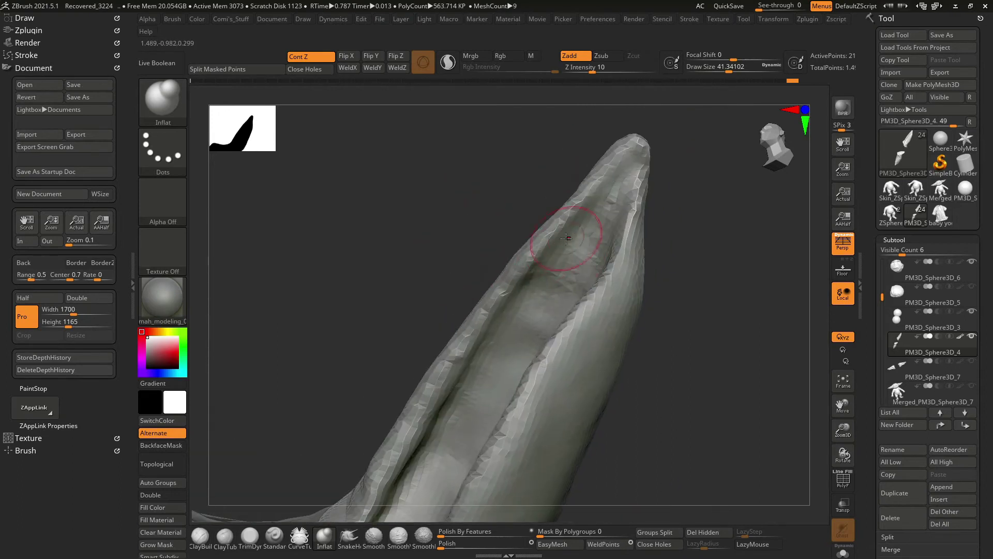
right_drag(580, 241, 735, 224)
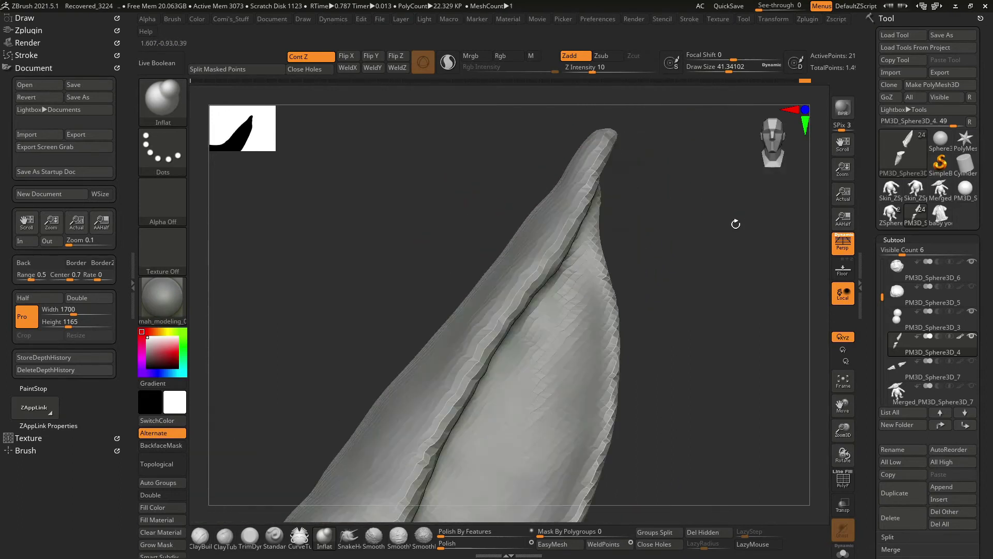
Define the inner rim ridge along the ear up to its tip.
mouse_move(550, 317)
right_down()
mouse_move(454, 362)
mouse_move(487, 350)
right_up()
mouse_move(672, 301)
right_down()
mouse_move(479, 423)
mouse_move(490, 406)
mouse_move(480, 384)
right_up()
right_drag(473, 325, 458, 311)
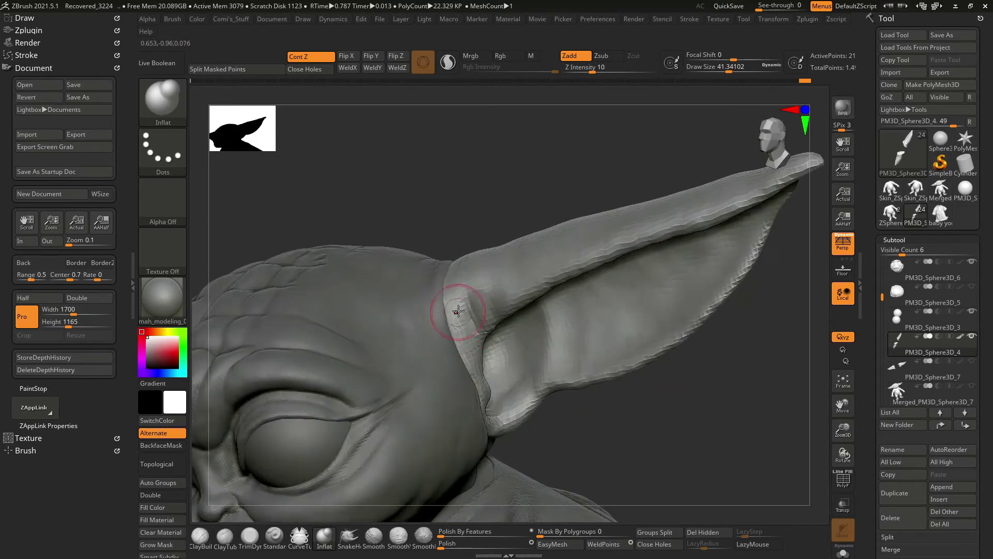
right_drag(533, 394, 611, 411)
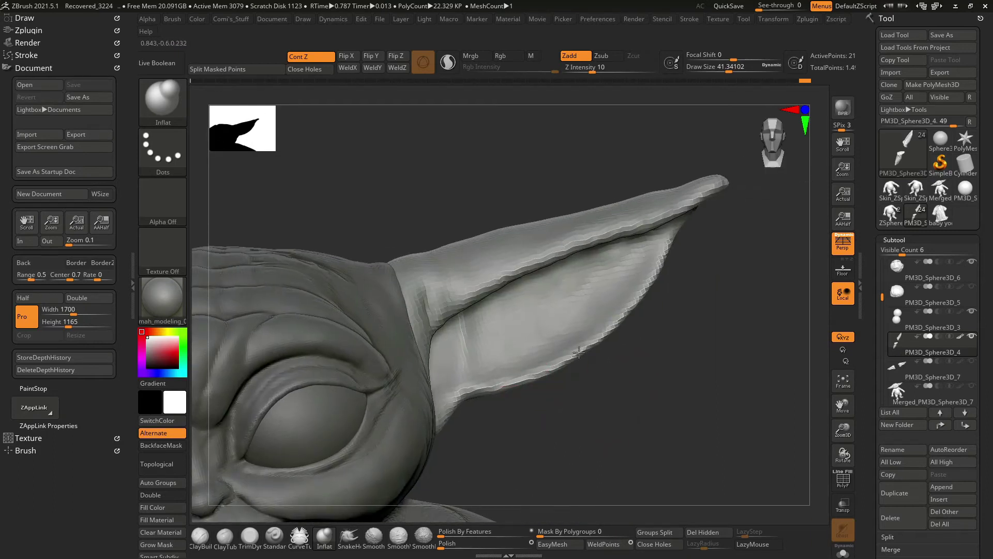
right_drag(669, 279, 624, 305)
mouse_move(650, 301)
mouse_down()
mouse_move(617, 270)
mouse_move(667, 269)
mouse_up()
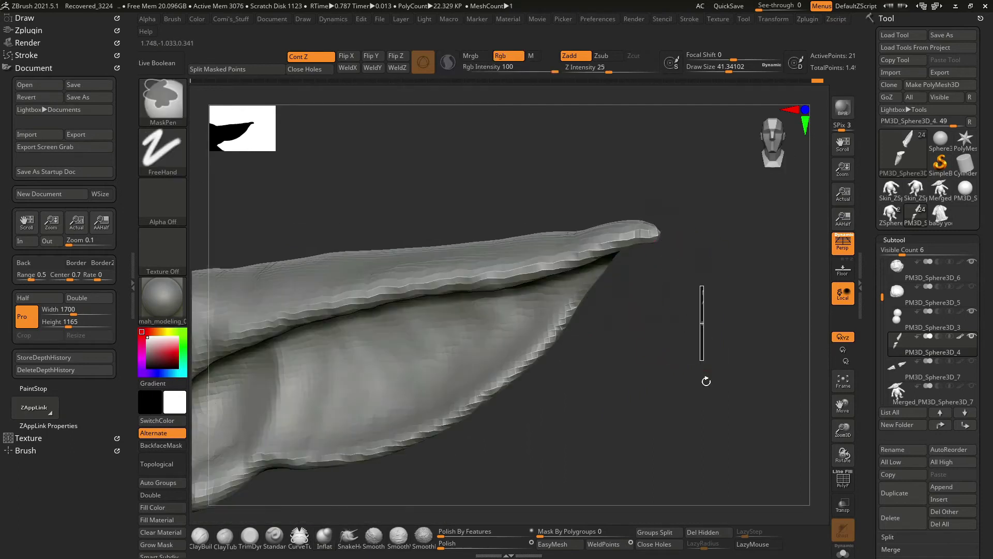
Build up the ear base with ClayBuildup, enlarging the brush to about 124.
key(f)
mouse_move(727, 288)
mouse_down()
mouse_move(470, 388)
mouse_move(485, 395)
mouse_up()
alt+drag(523, 436, 553, 336)
key(b)
key(c)
key(b)
mouse_move(504, 426)
mouse_down()
mouse_move(510, 310)
mouse_move(494, 294)
mouse_up()
drag(462, 343, 559, 297)
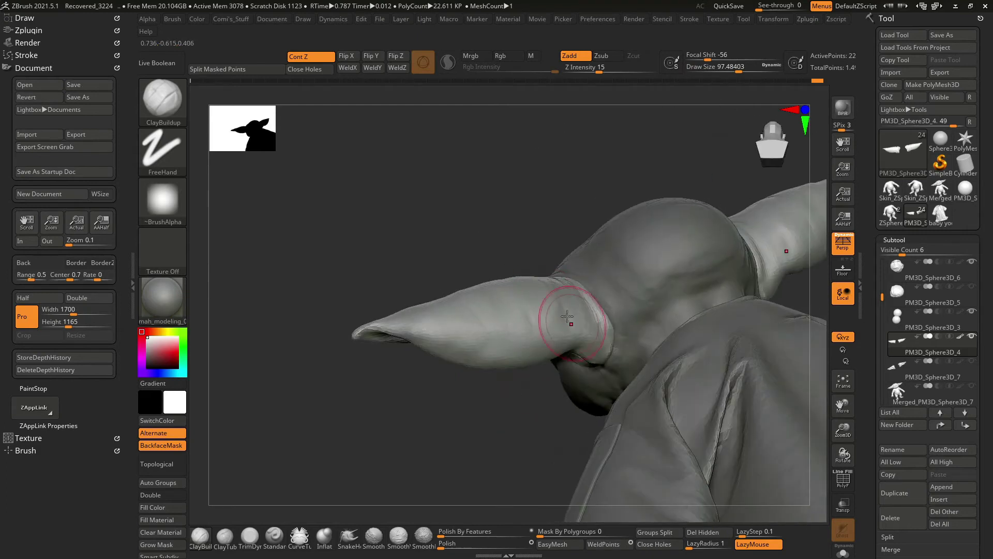
mouse_move(569, 335)
mouse_down()
mouse_move(720, 228)
mouse_move(517, 324)
mouse_up()
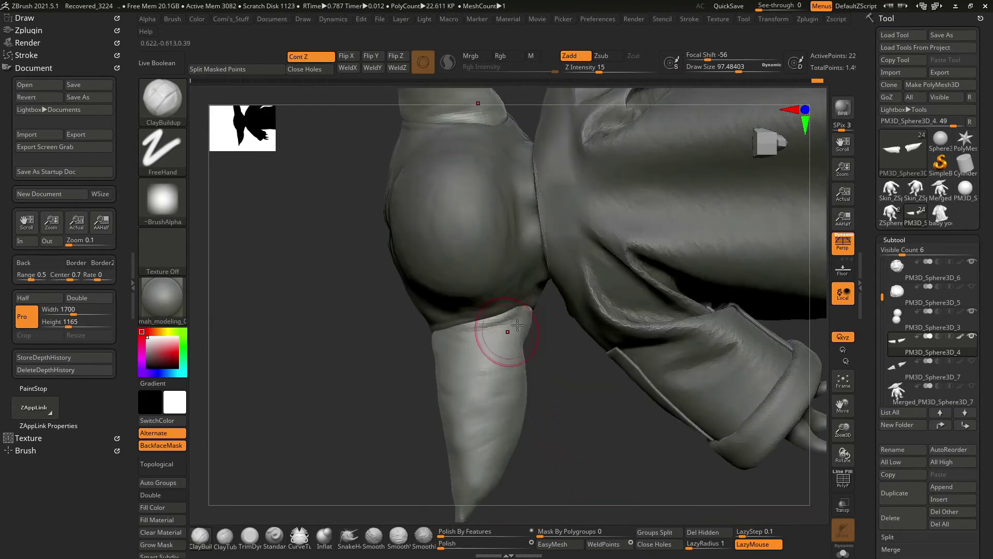
mouse_move(454, 346)
mouse_down()
mouse_move(572, 370)
mouse_move(589, 315)
mouse_move(589, 369)
mouse_move(498, 357)
mouse_move(522, 360)
mouse_move(476, 366)
mouse_move(549, 363)
mouse_move(698, 315)
mouse_move(685, 291)
mouse_up()
Reshape the ear base with SnakeHook at size about 198, then select PM3D_Sphere3D_6.
key(b)
key(s)
key(h)
right_click(499, 357)
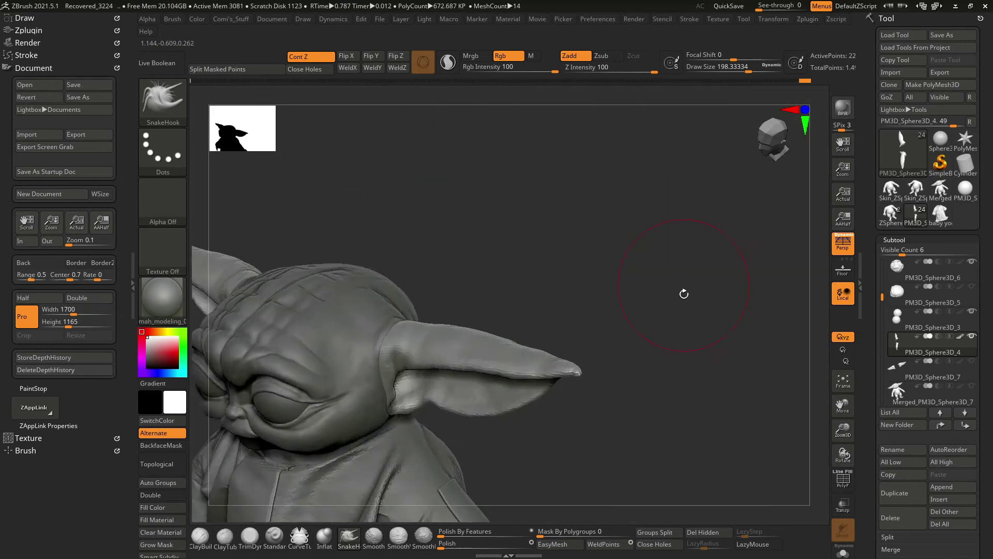
alt+click(530, 436)
mouse_move(654, 353)
mouse_down()
mouse_move(574, 355)
mouse_move(665, 361)
mouse_move(665, 313)
mouse_move(649, 343)
mouse_move(738, 361)
mouse_move(642, 294)
mouse_move(720, 391)
mouse_up()
Deepen both nostrils under the nose with ClayBuildup strokes.
key(b)
key(c)
key(b)
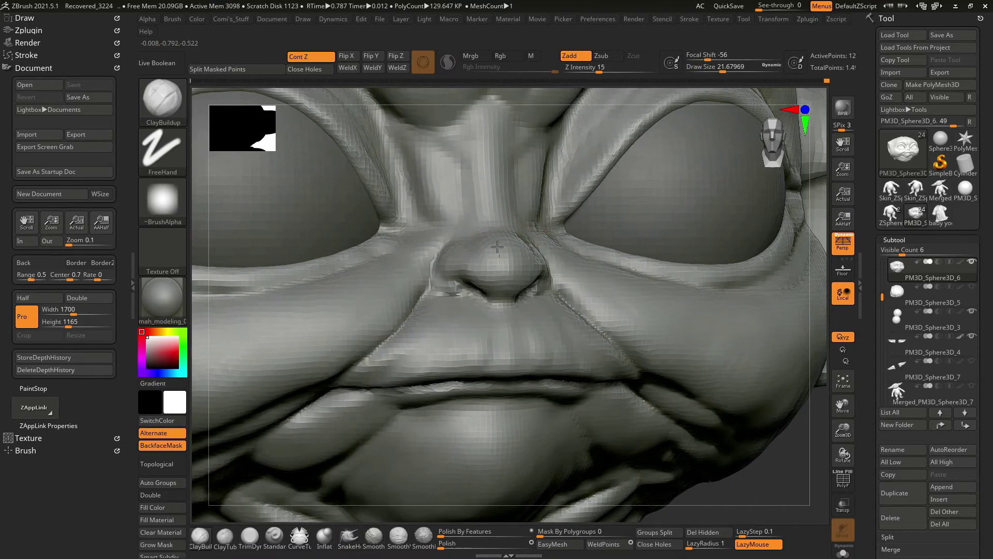
drag(537, 283, 474, 304)
mouse_move(546, 306)
mouse_down()
mouse_move(452, 307)
mouse_move(368, 329)
mouse_up()
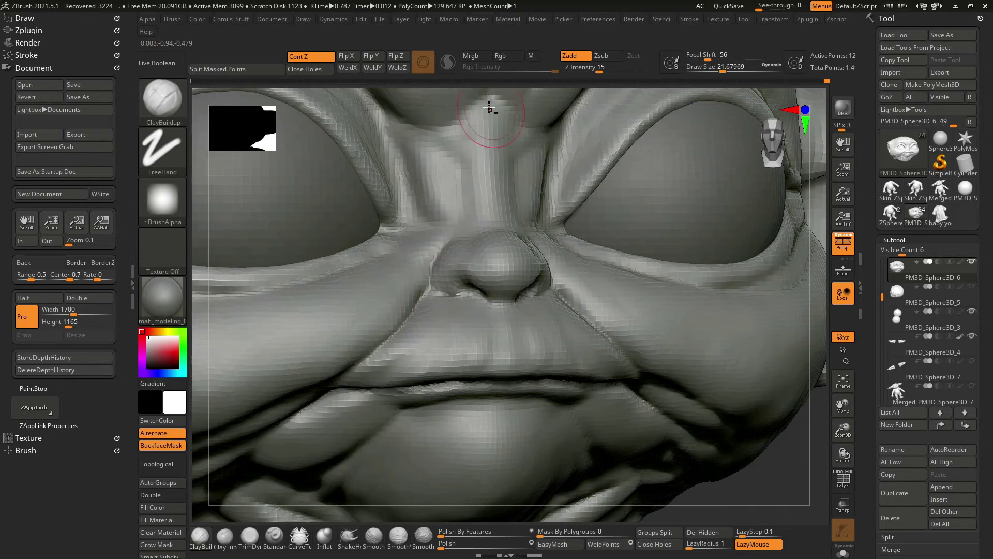
Inflate the brow above the eye with Inflat at draw size about 39, Z Intensity 7.
alt+drag(480, 91, 609, 239)
alt+drag(541, 97, 538, 83)
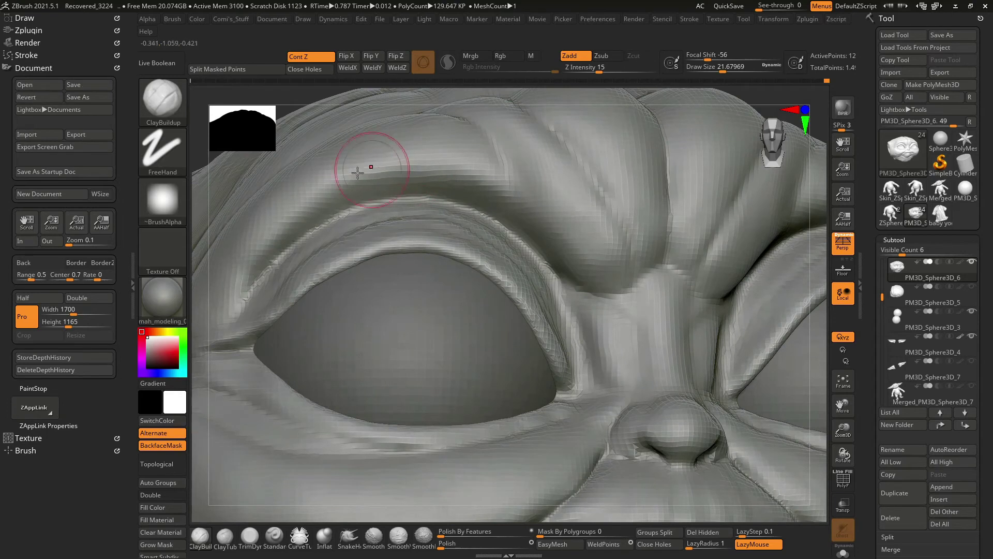
key(b)
key(i)
key(n)
drag(421, 160, 470, 168)
key(space)
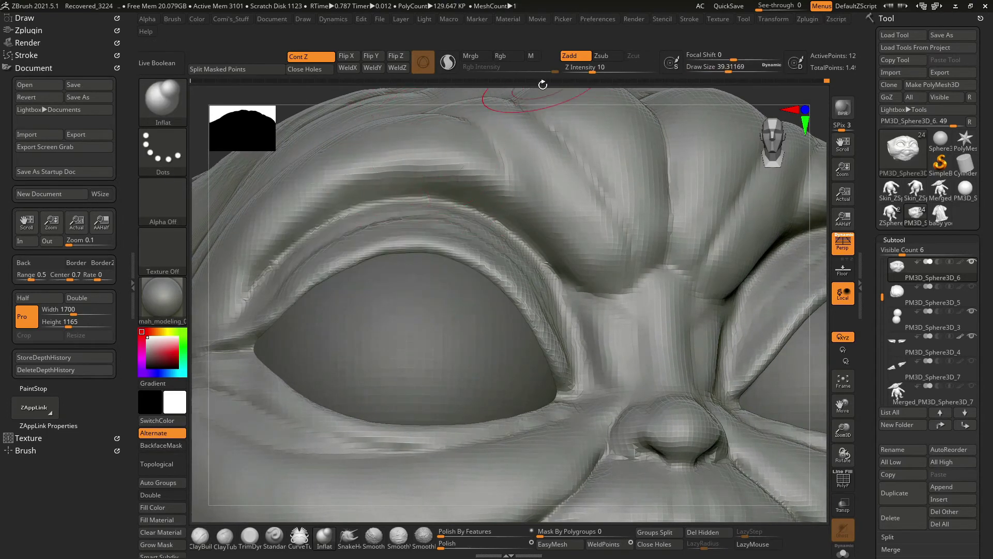
key(Return)
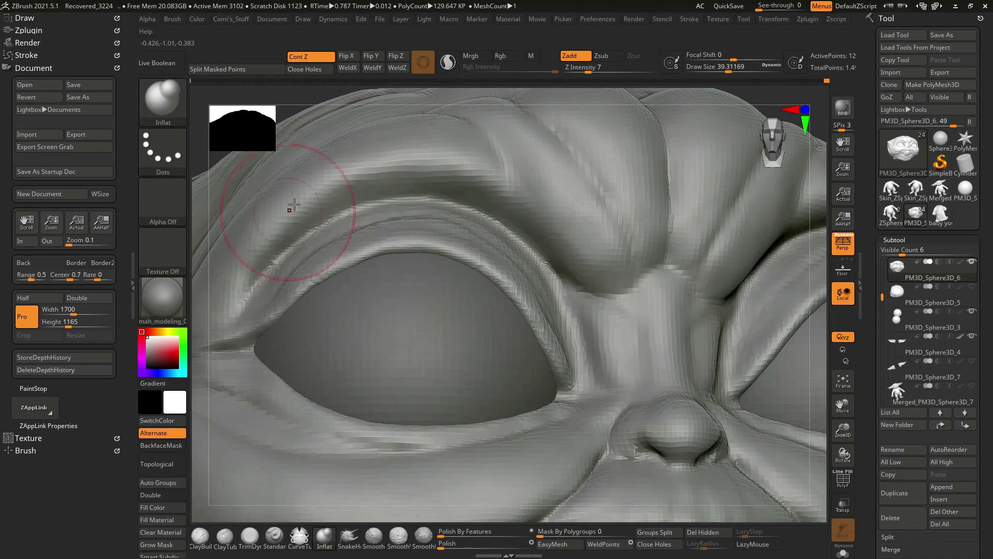
Inflate a short section of the brow with the brush shrunk to about 24.
right_drag(384, 97, 409, 140)
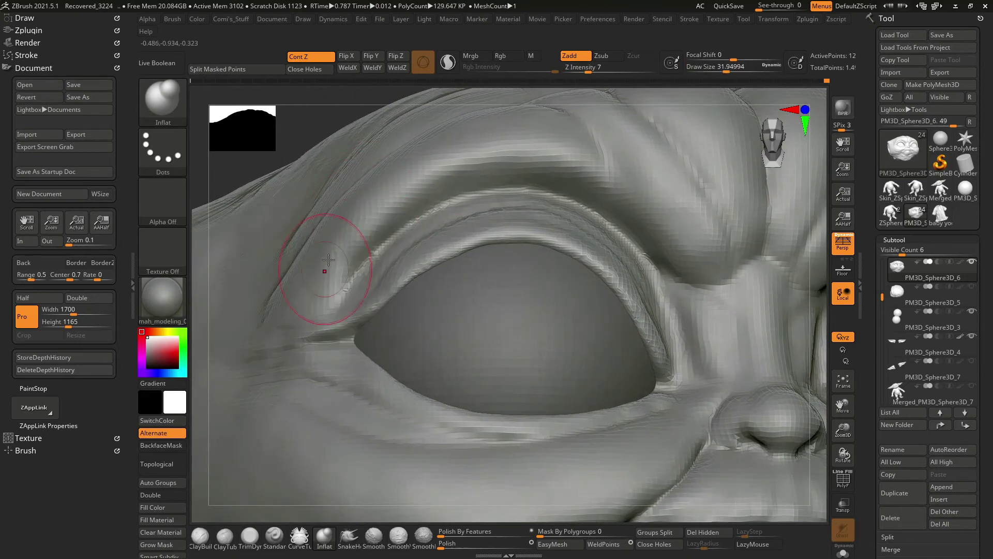
right_drag(321, 253, 310, 284)
key(space)
drag(341, 223, 331, 222)
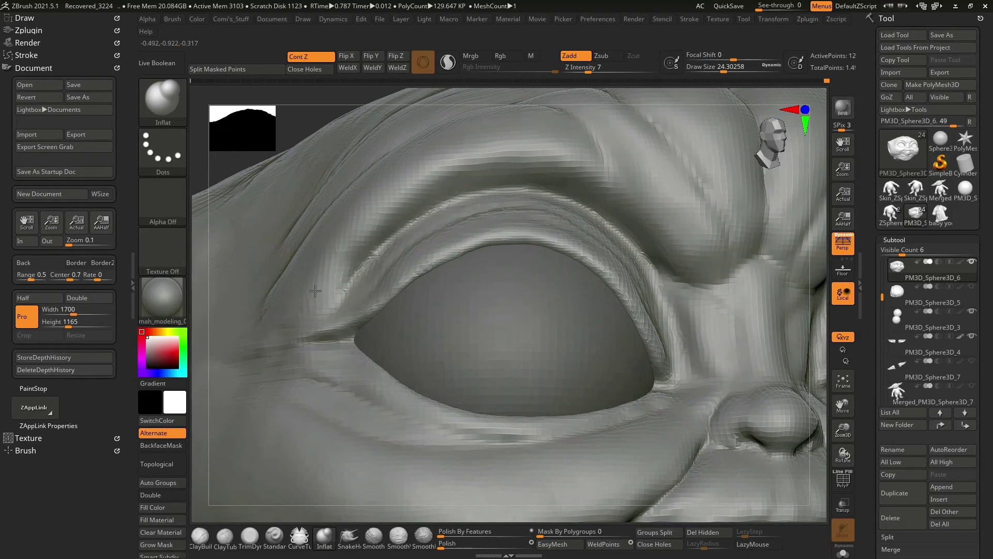
drag(363, 259, 367, 244)
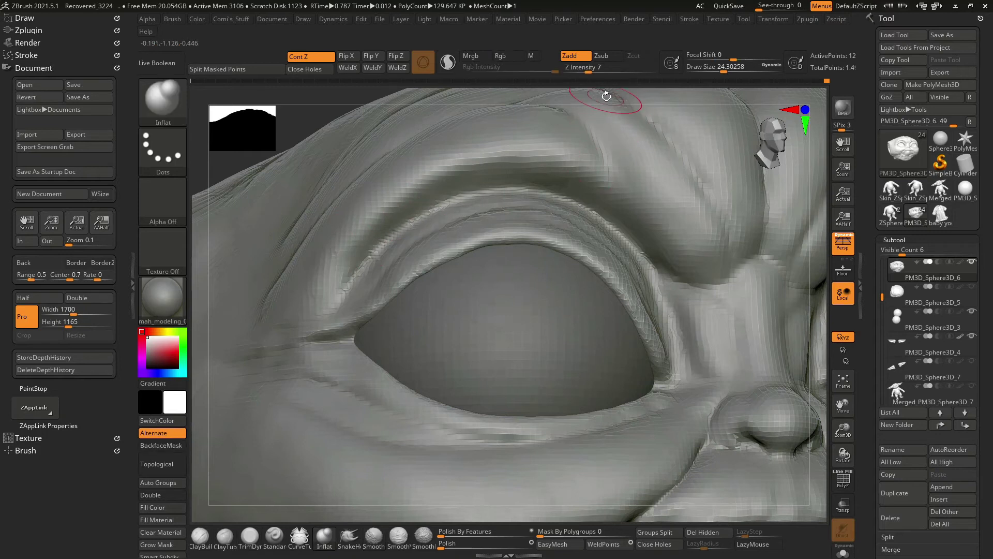
Inspect the puffed brow and eyelid from several angles, ending on a low front view.
right_drag(598, 94, 556, 153)
right_drag(621, 96, 560, 264)
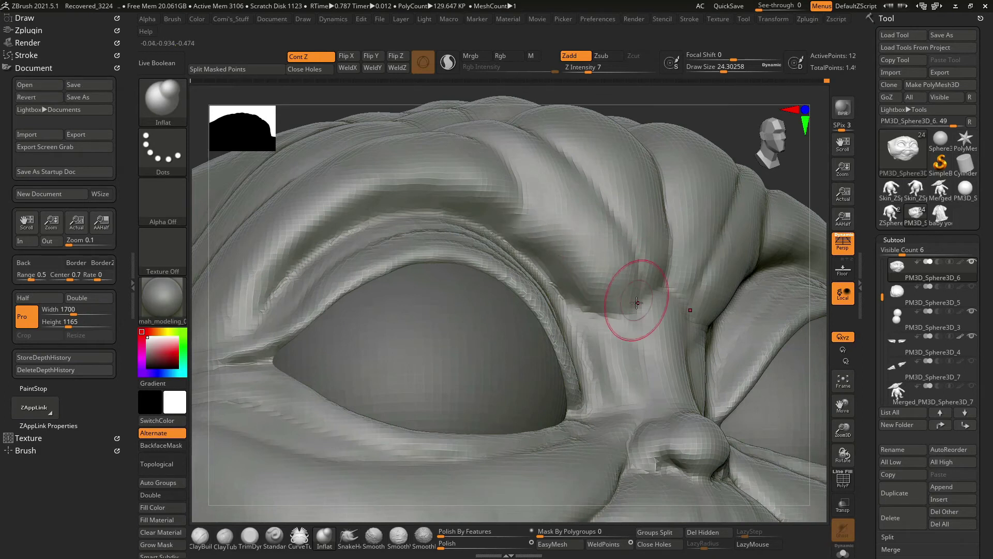
right_drag(636, 302, 564, 299)
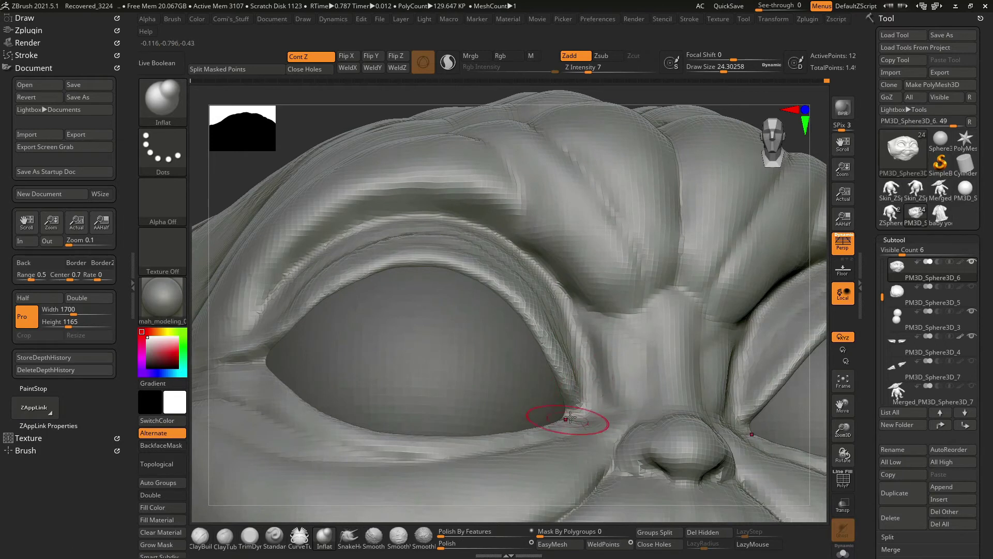
mouse_move(668, 89)
right_down()
mouse_move(514, 184)
mouse_move(665, 149)
right_up()
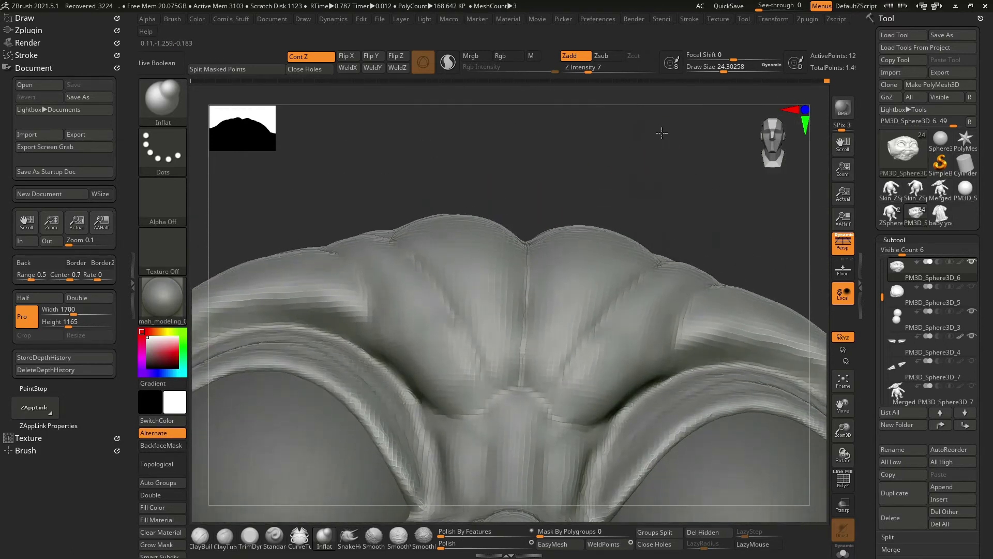
key(b)
key(c)
key(b)
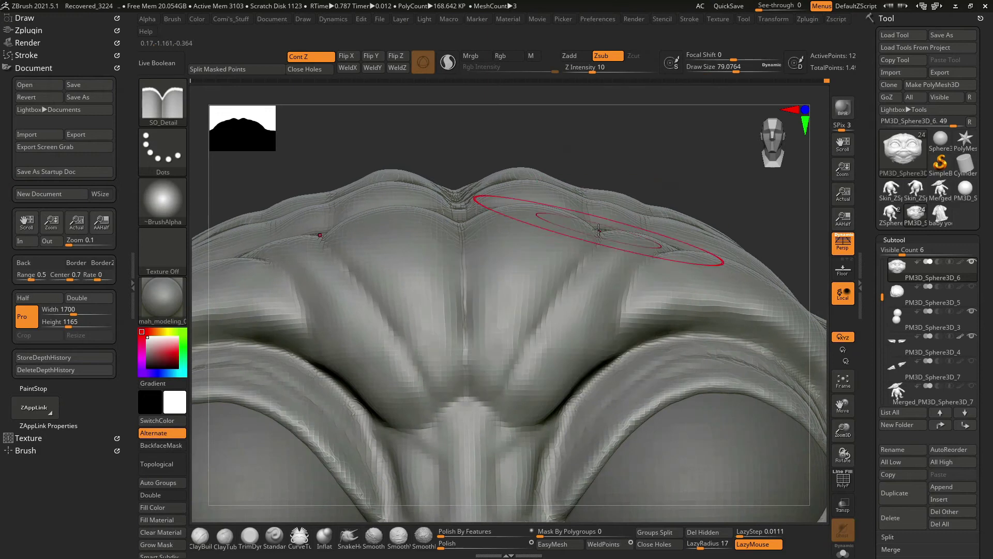
Orbit and reframe the view across the forehead and head top toward the back of the head.
drag(652, 162, 540, 319)
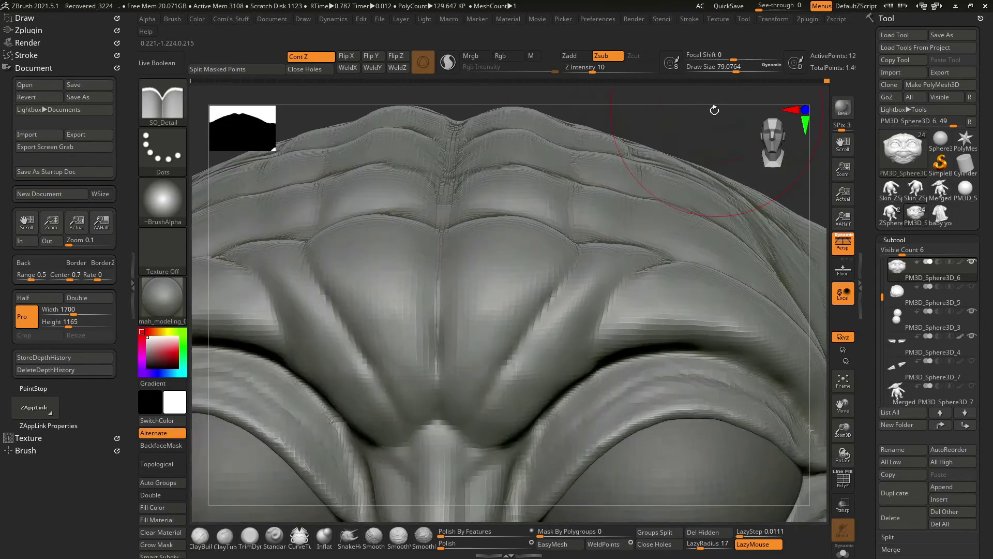
drag(680, 144, 549, 294)
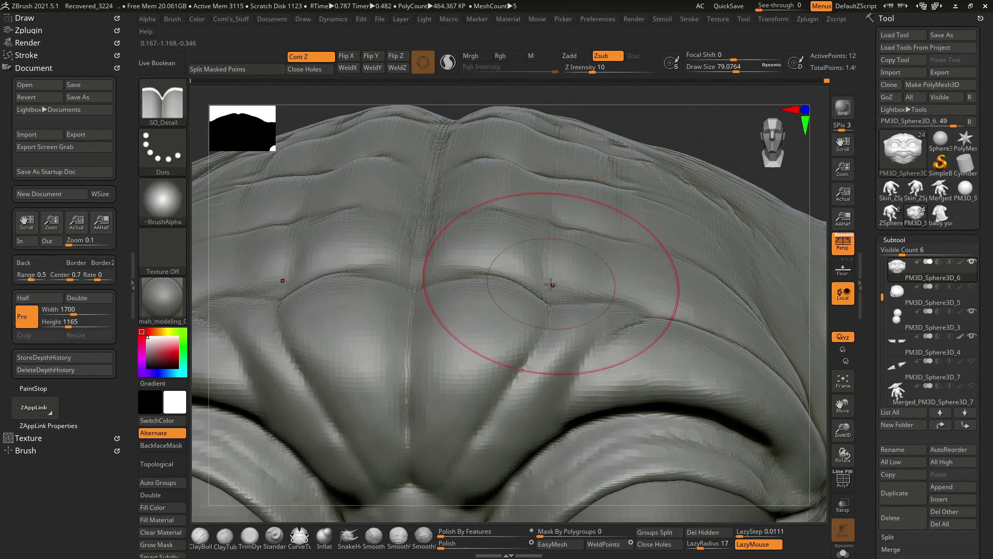
drag(681, 121, 540, 375)
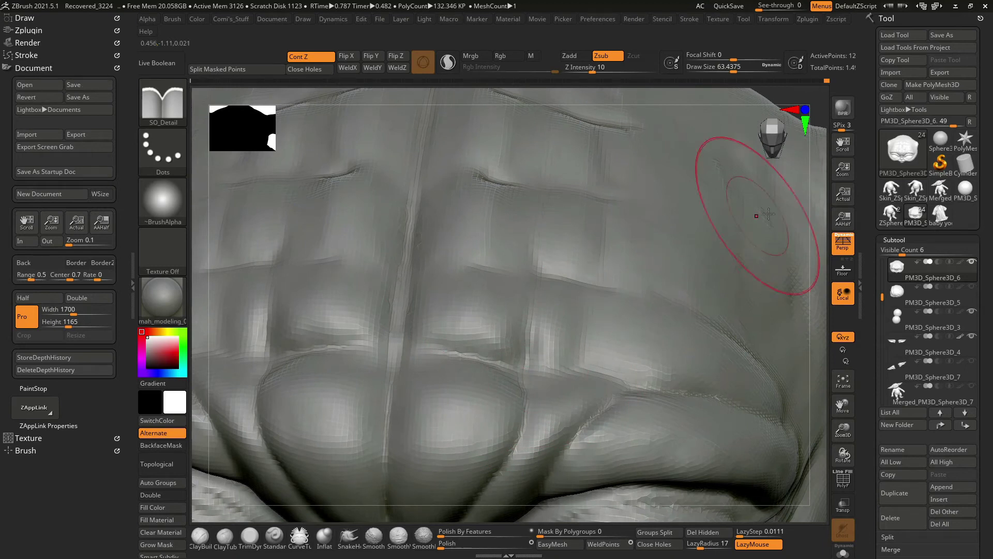
drag(768, 213, 532, 377)
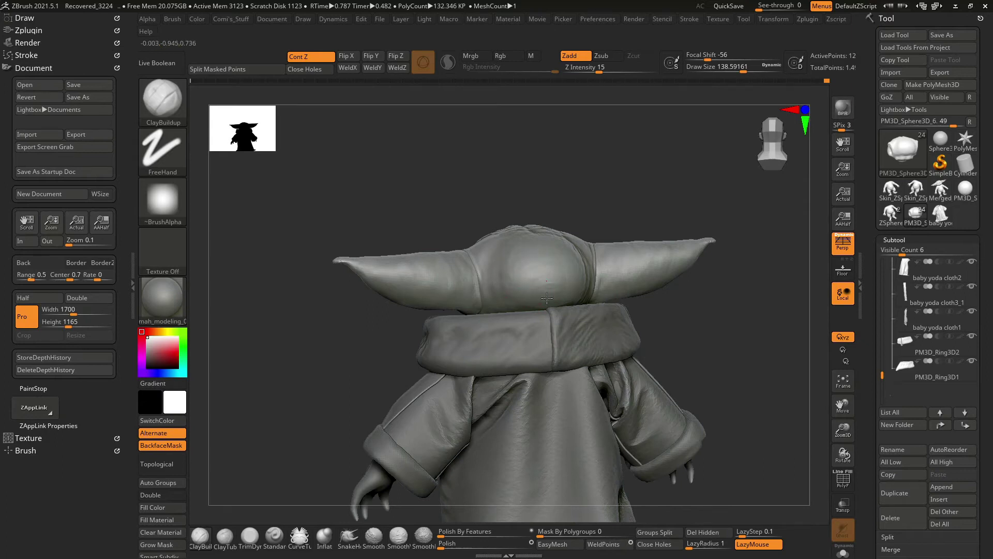
Orbit the head from its top to a side view showing the ear hole.
mouse_move(593, 198)
mouse_down()
mouse_move(490, 234)
mouse_move(578, 252)
mouse_up()
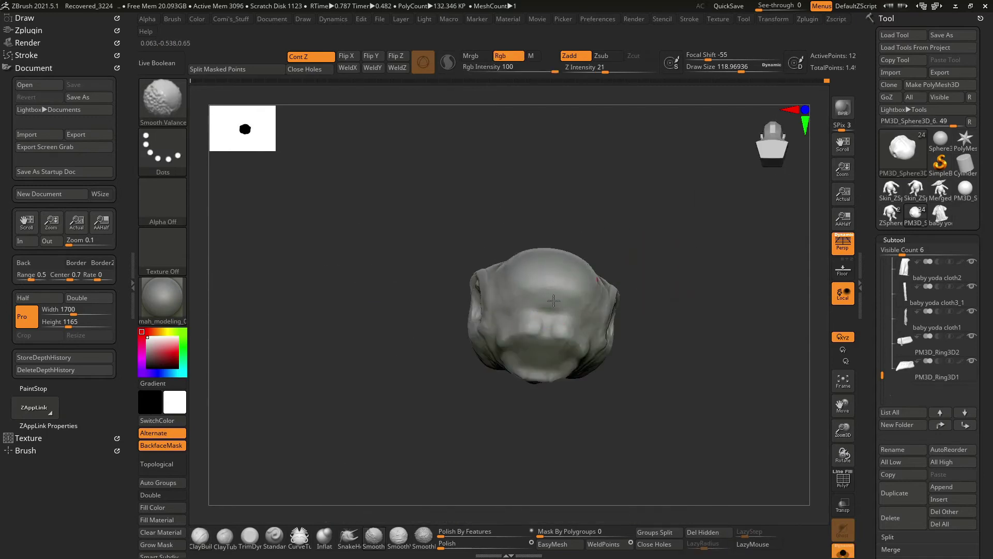
drag(554, 300, 605, 244)
drag(573, 281, 503, 330)
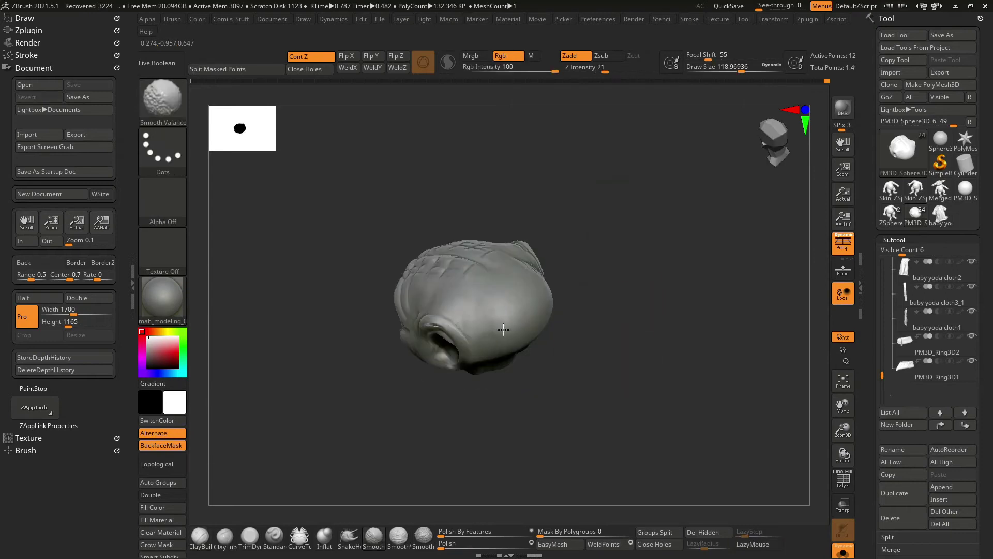
drag(542, 300, 581, 311)
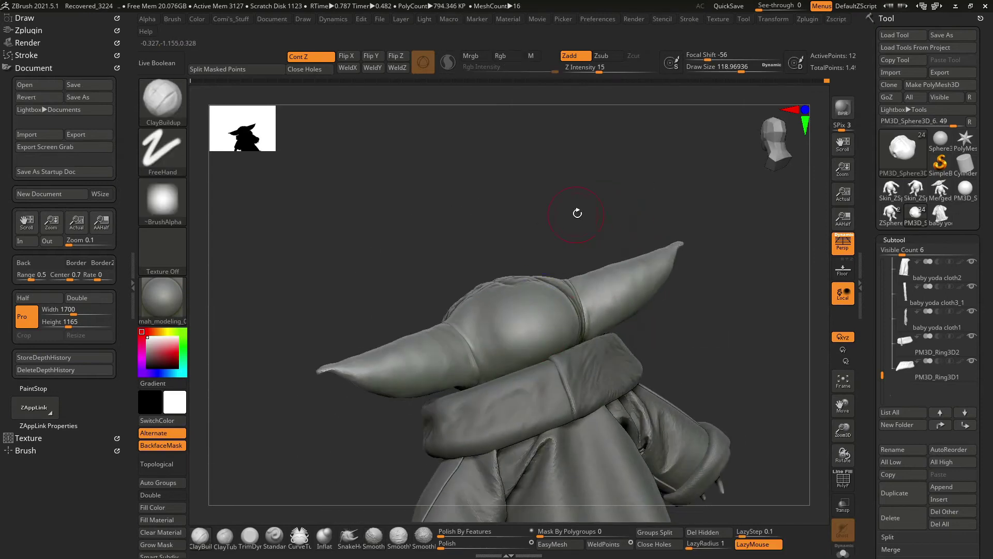
drag(576, 213, 441, 355)
Turn off Solo to show all pieces and make ear subtool PM3D_Sphere3D_4 active.
alt+click(441, 355)
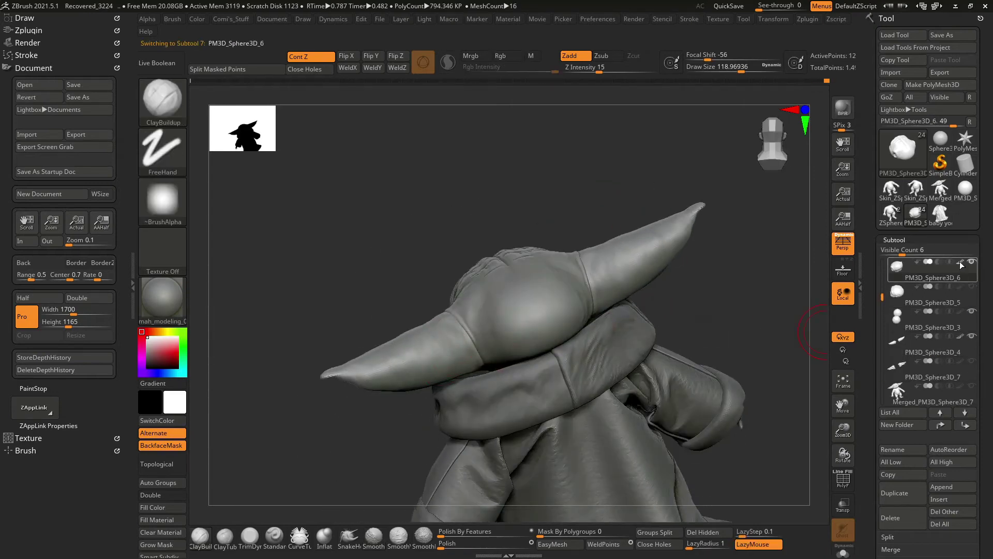
alt+click(445, 351)
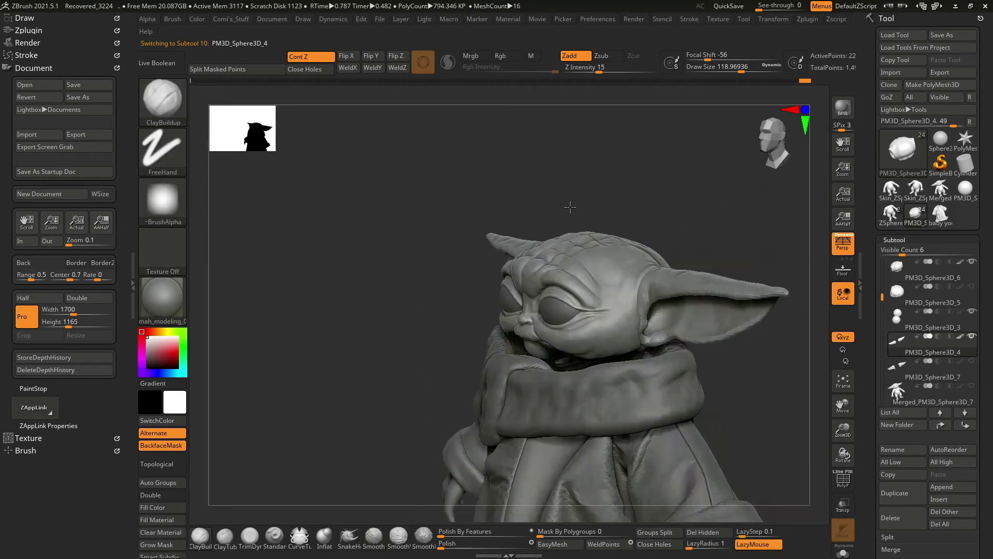
mouse_move(730, 335)
mouse_down()
mouse_move(687, 361)
mouse_move(661, 348)
mouse_up()
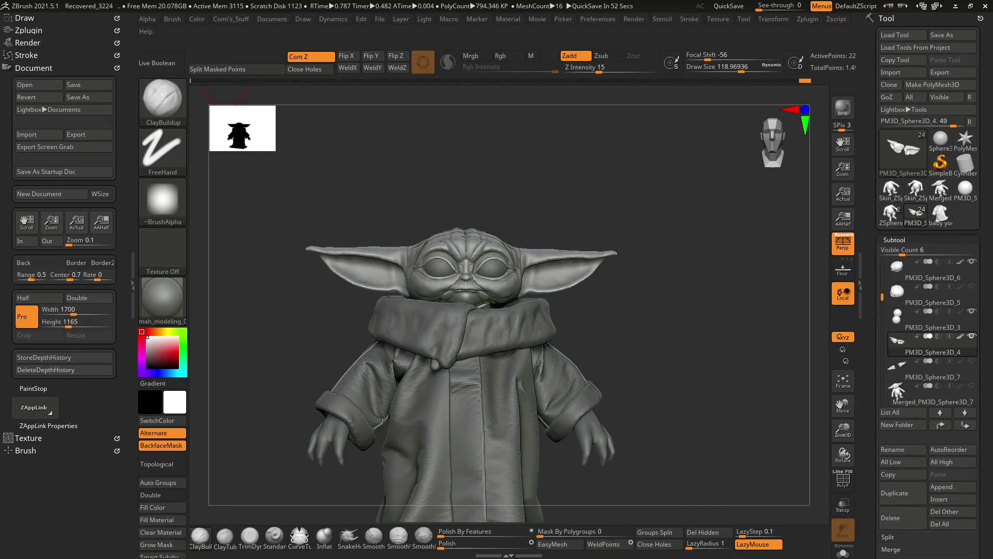
drag(686, 380, 671, 324)
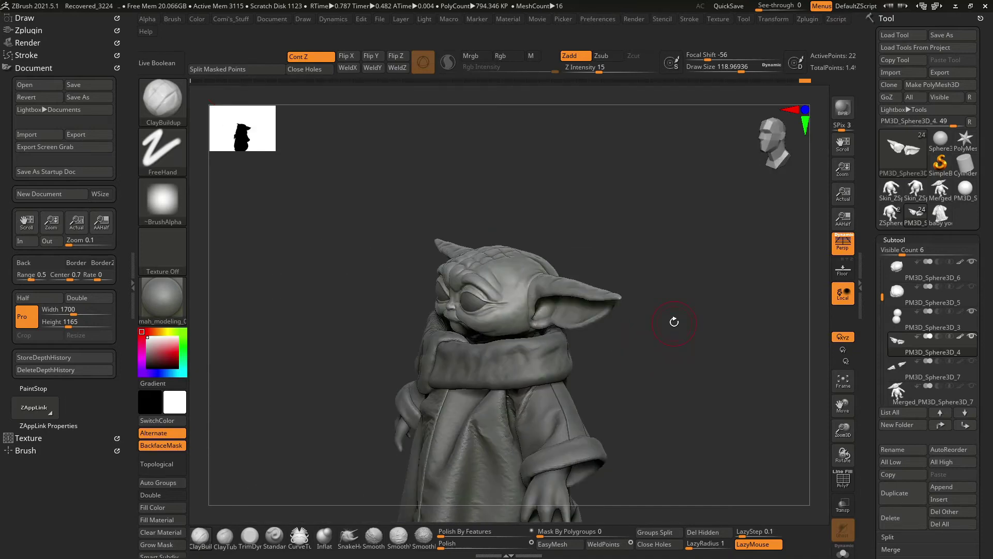
mouse_move(683, 290)
alt+mouse_down()
mouse_move(671, 233)
mouse_move(672, 242)
mouse_move(653, 235)
mouse_move(699, 218)
mouse_move(676, 238)
mouse_move(643, 231)
mouse_move(625, 201)
alt+mouse_up()
Select the SnakeHook brush at draw size about 276.
key(space)
key(b)
key(s)
key(h)
key(space)
drag(597, 247, 564, 238)
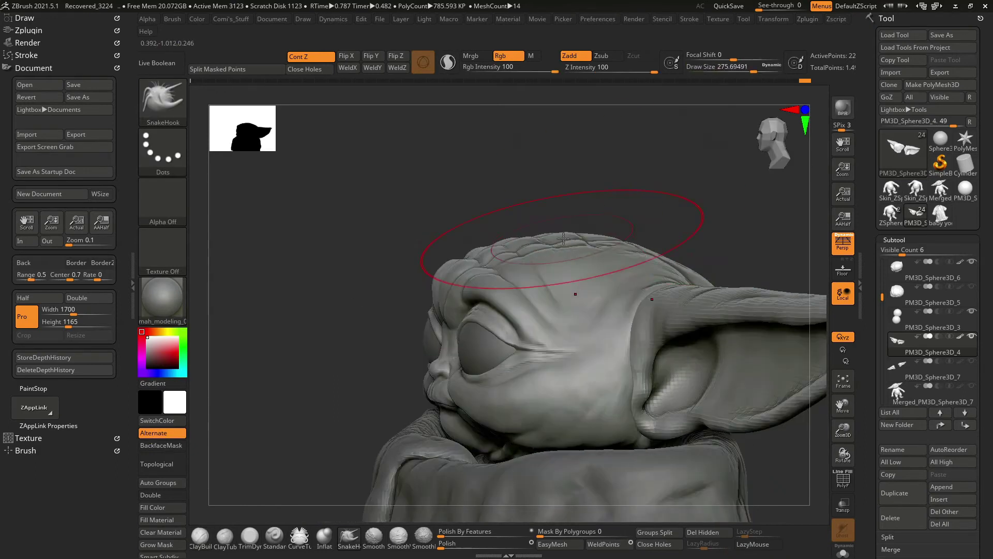
Make the head the active subtool and shrink the brush to about 185.
alt+click(576, 242)
drag(633, 206, 522, 238)
key(space)
mouse_move(616, 221)
mouse_down()
mouse_move(594, 276)
mouse_move(652, 345)
mouse_up()
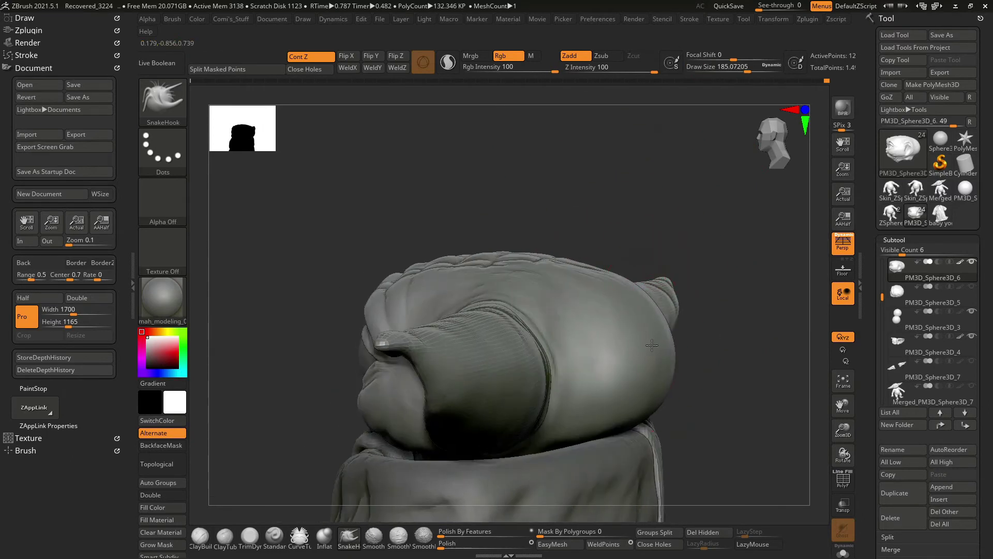
mouse_move(649, 302)
mouse_down()
mouse_move(727, 269)
mouse_move(643, 243)
mouse_move(727, 257)
mouse_move(697, 240)
mouse_move(709, 179)
mouse_move(503, 282)
mouse_move(554, 222)
mouse_move(568, 230)
mouse_move(565, 259)
mouse_move(525, 281)
mouse_move(594, 177)
mouse_move(623, 202)
mouse_move(565, 219)
mouse_move(643, 295)
mouse_move(731, 222)
mouse_move(676, 266)
mouse_up()
Soften the folds and crease on the back of the head with TrimDynamic.
key(b)
key(t)
key(d)
key(space)
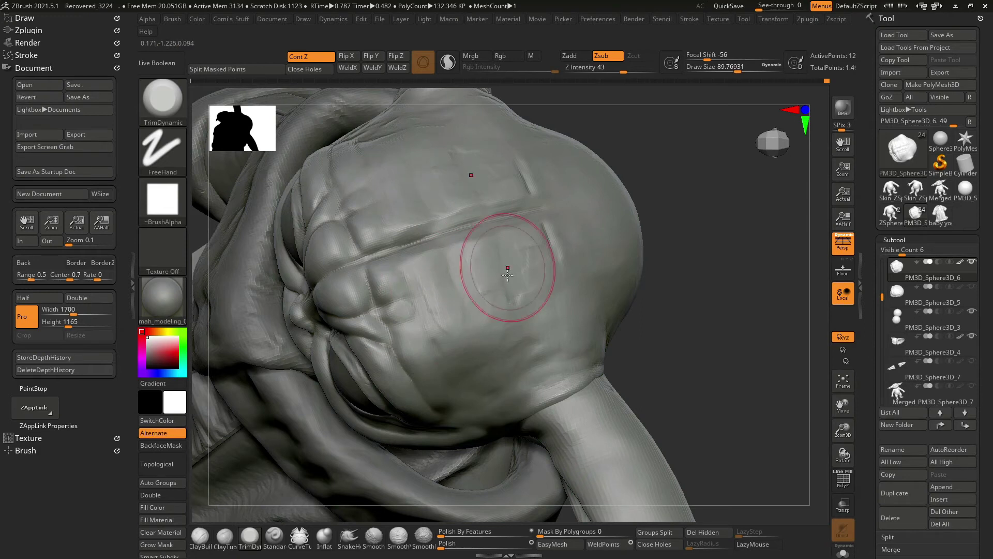
shift+drag(508, 274, 458, 285)
shift+drag(465, 221, 475, 209)
mouse_move(524, 205)
right_down()
mouse_move(682, 195)
mouse_move(643, 188)
mouse_move(608, 267)
mouse_move(671, 224)
mouse_move(598, 211)
mouse_move(662, 212)
mouse_move(635, 252)
mouse_move(497, 283)
right_up()
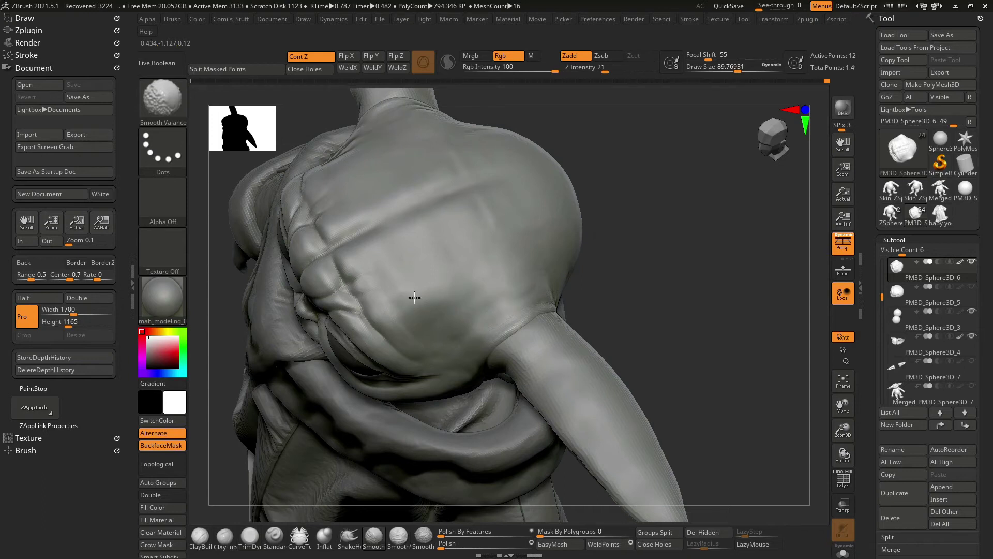
mouse_move(490, 217)
right_down()
mouse_move(539, 270)
mouse_move(626, 166)
mouse_move(631, 228)
mouse_move(521, 229)
mouse_move(652, 217)
mouse_move(671, 256)
mouse_move(665, 288)
mouse_move(698, 278)
mouse_move(750, 315)
right_up()
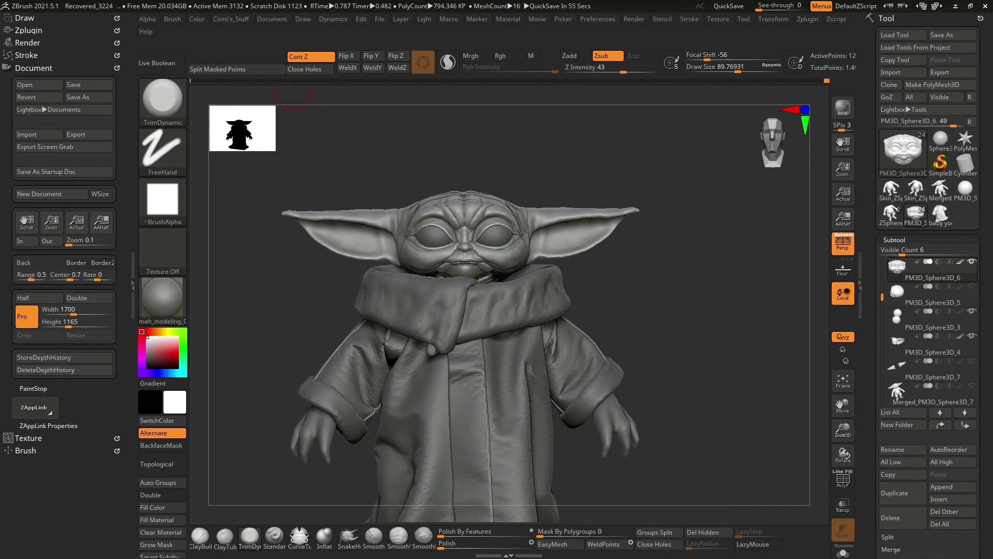
mouse_move(663, 293)
right_down()
mouse_move(741, 308)
mouse_move(578, 178)
right_up()
mouse_move(434, 189)
right_down()
mouse_move(676, 215)
mouse_move(724, 283)
mouse_move(712, 288)
mouse_move(729, 255)
mouse_move(726, 313)
right_up()
mouse_move(755, 306)
mouse_down()
mouse_move(758, 337)
mouse_move(721, 286)
mouse_move(725, 322)
mouse_move(715, 328)
mouse_move(729, 321)
mouse_move(698, 328)
mouse_move(709, 302)
mouse_up()
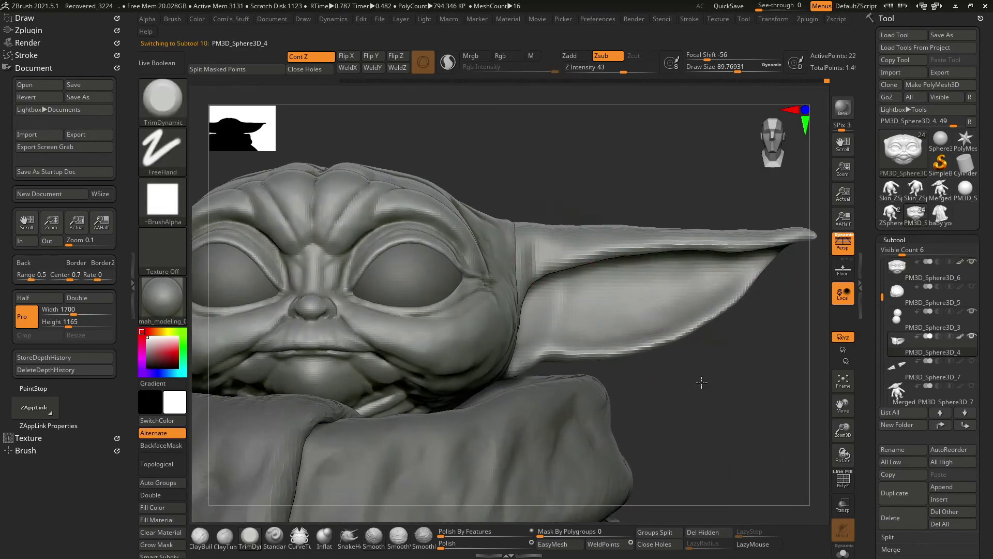
alt+click(599, 238)
key(b)
key(s)
key(h)
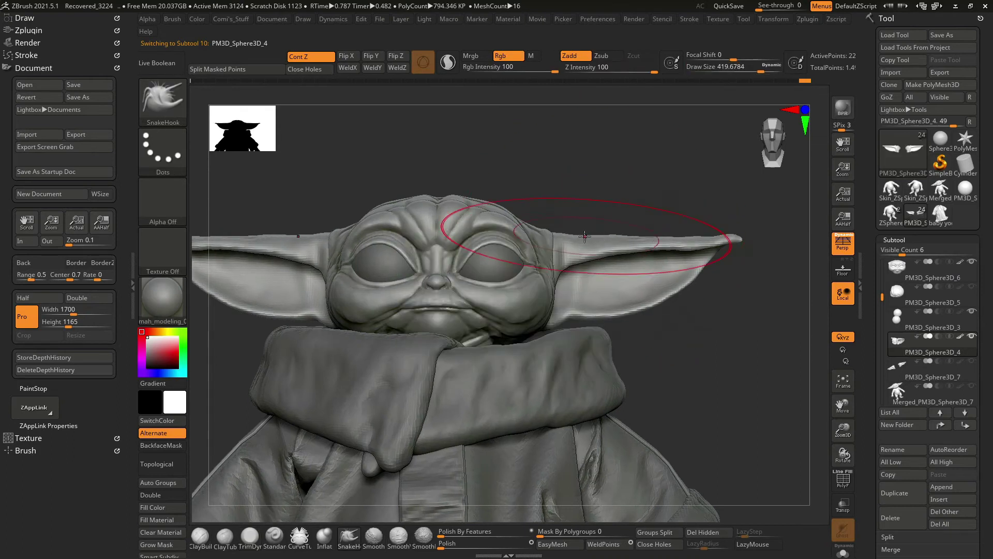
key(space)
drag(724, 215, 688, 216)
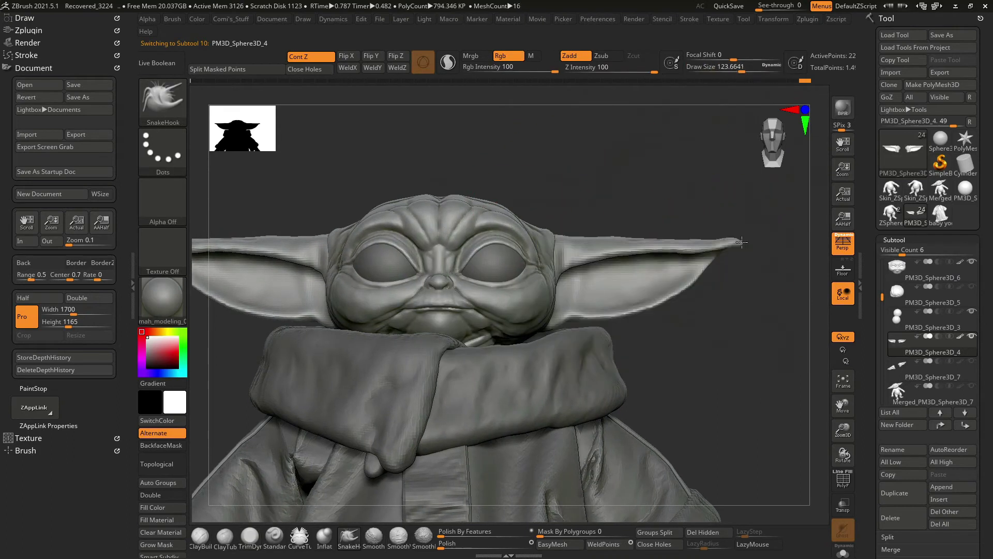
alt+click(558, 234)
mouse_move(558, 233)
mouse_down()
mouse_move(543, 240)
mouse_move(558, 234)
mouse_move(585, 160)
mouse_move(508, 195)
mouse_move(577, 198)
mouse_move(460, 222)
mouse_move(515, 221)
mouse_move(434, 221)
mouse_move(665, 218)
mouse_move(642, 207)
mouse_move(623, 218)
mouse_move(655, 146)
mouse_up()
mouse_move(645, 219)
mouse_down()
mouse_move(652, 301)
mouse_move(683, 179)
mouse_move(649, 210)
mouse_move(553, 210)
mouse_up()
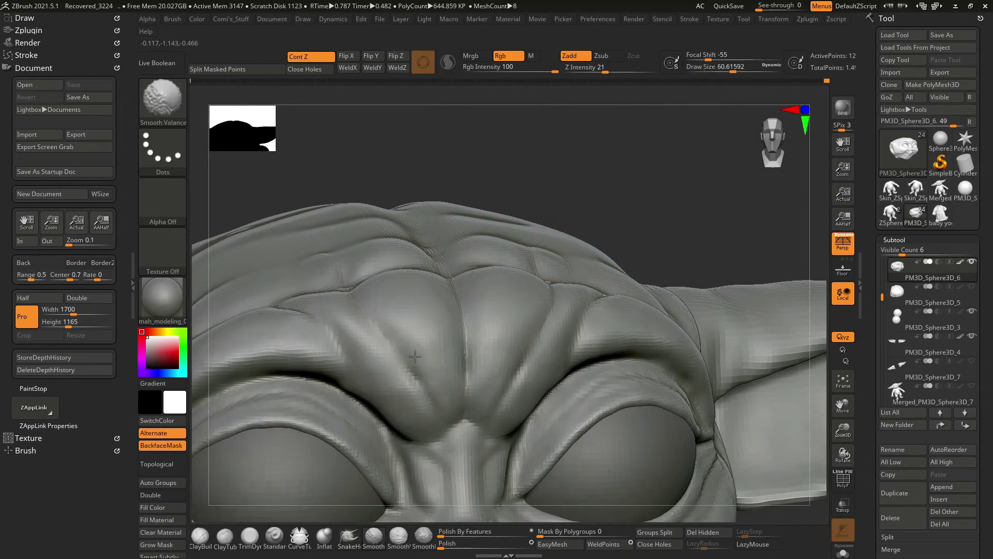
Build up clay on the bridge of the nose with ClayBuildup from a frontal view.
drag(626, 200, 636, 179)
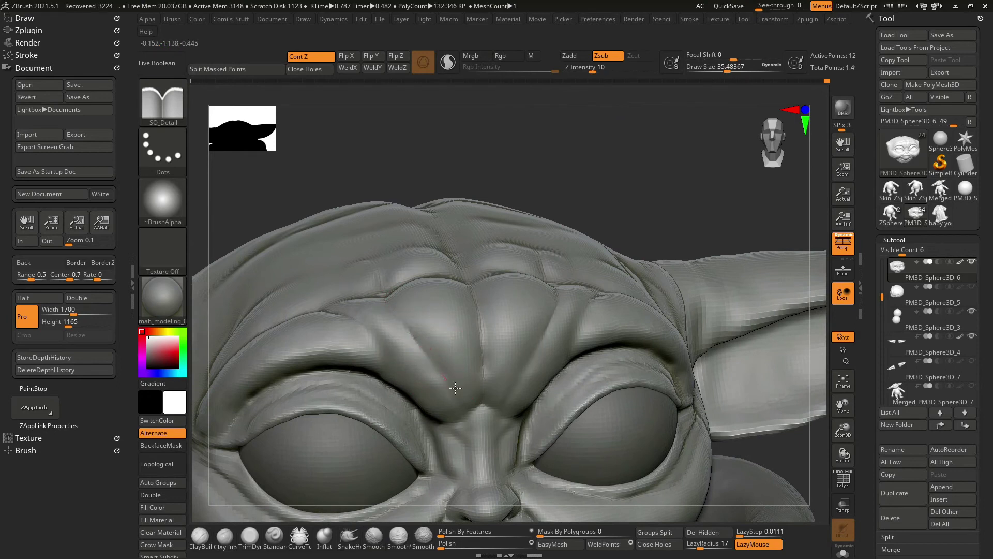
drag(497, 152, 395, 314)
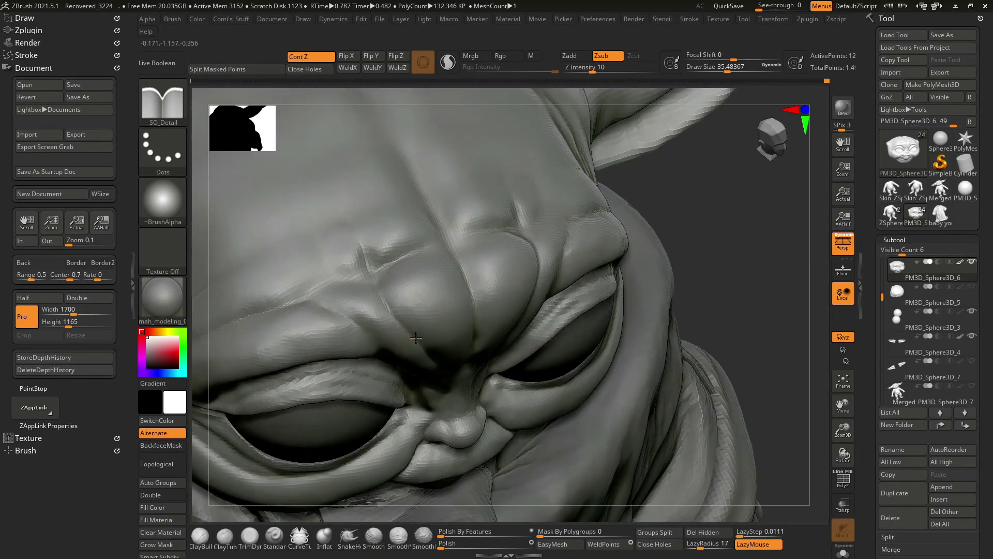
mouse_move(390, 345)
shift+right_down()
mouse_move(367, 319)
mouse_move(463, 168)
mouse_move(395, 339)
shift+right_up()
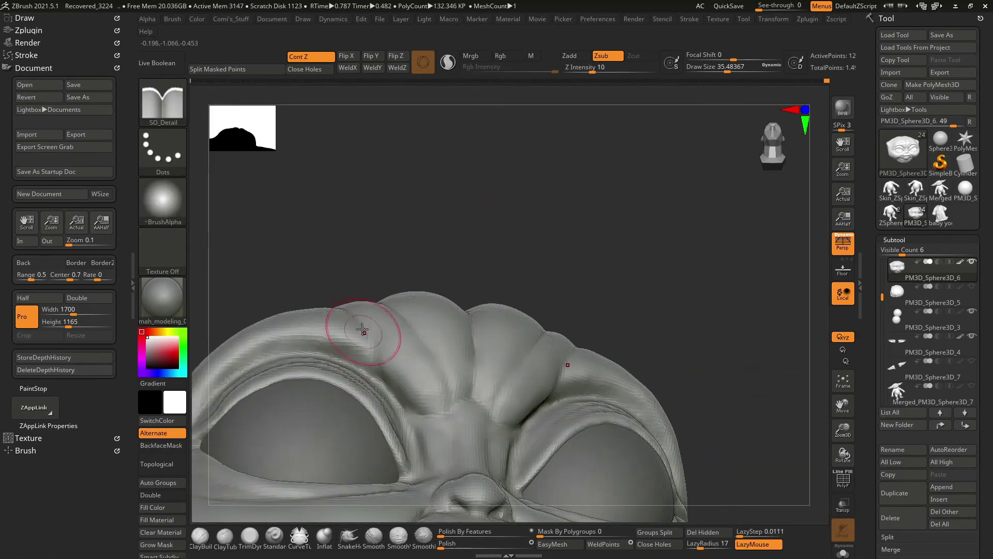
right_drag(401, 408, 532, 167)
right_drag(388, 377, 433, 365)
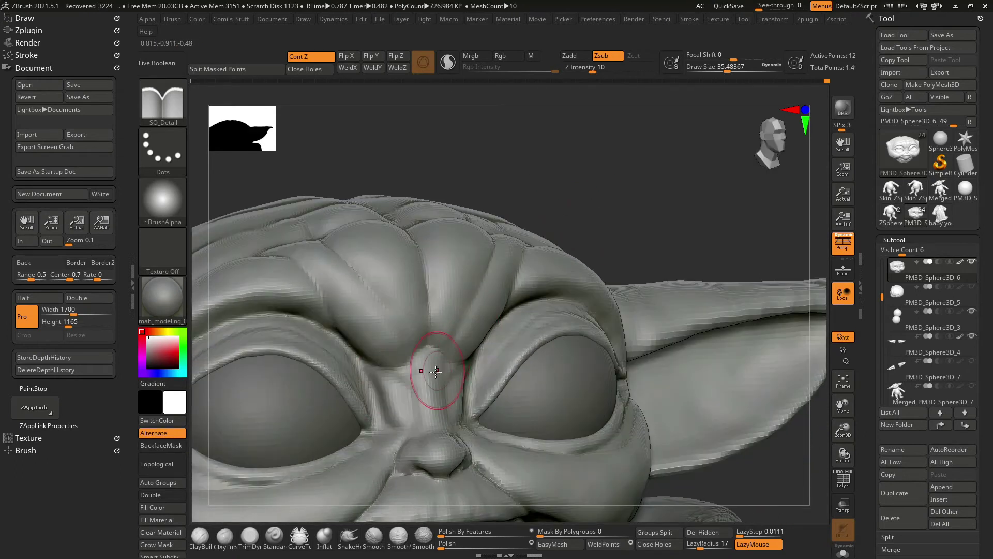
key(b)
key(c)
key(b)
mouse_move(399, 402)
mouse_down()
mouse_move(396, 418)
mouse_move(554, 195)
mouse_move(636, 204)
mouse_move(576, 170)
mouse_move(505, 253)
mouse_up()
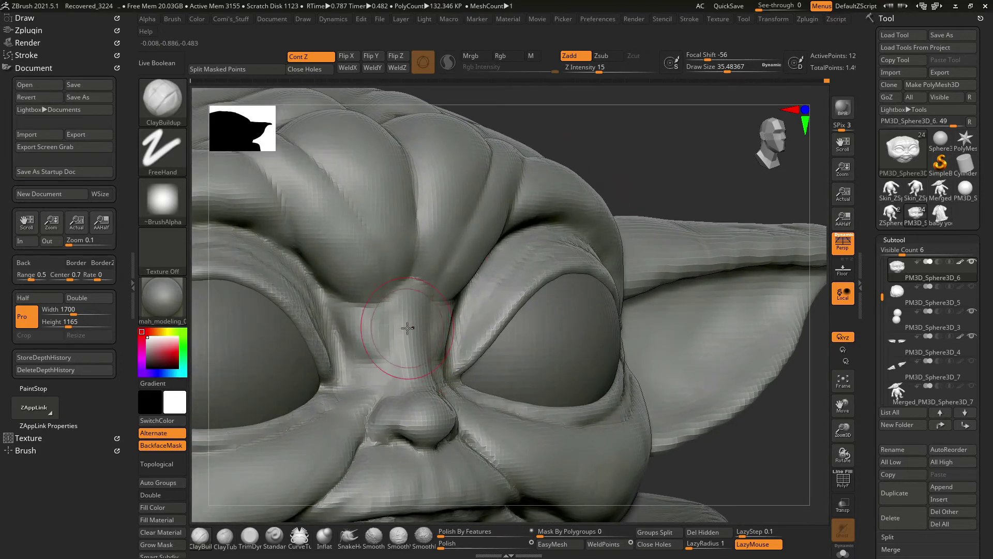
Carve two fine creases along the nose bridge with a smaller SO_Detail brush.
right_drag(366, 375, 365, 391)
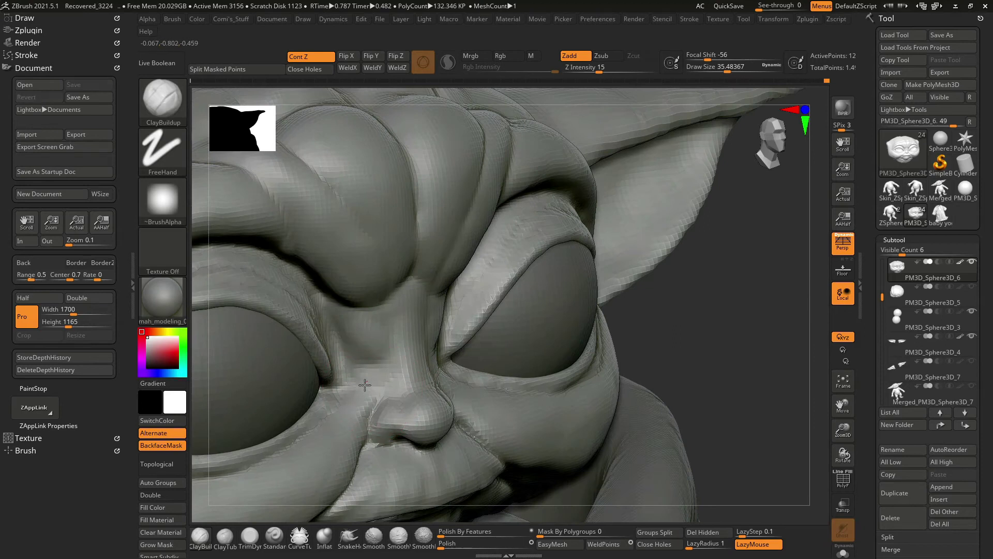
mouse_move(368, 378)
right_down()
mouse_move(685, 311)
mouse_move(654, 266)
mouse_move(683, 177)
right_up()
mouse_move(532, 310)
ctrl+right_down()
mouse_move(729, 160)
mouse_move(429, 328)
ctrl+right_up()
key(b)
key(s)
key(o)
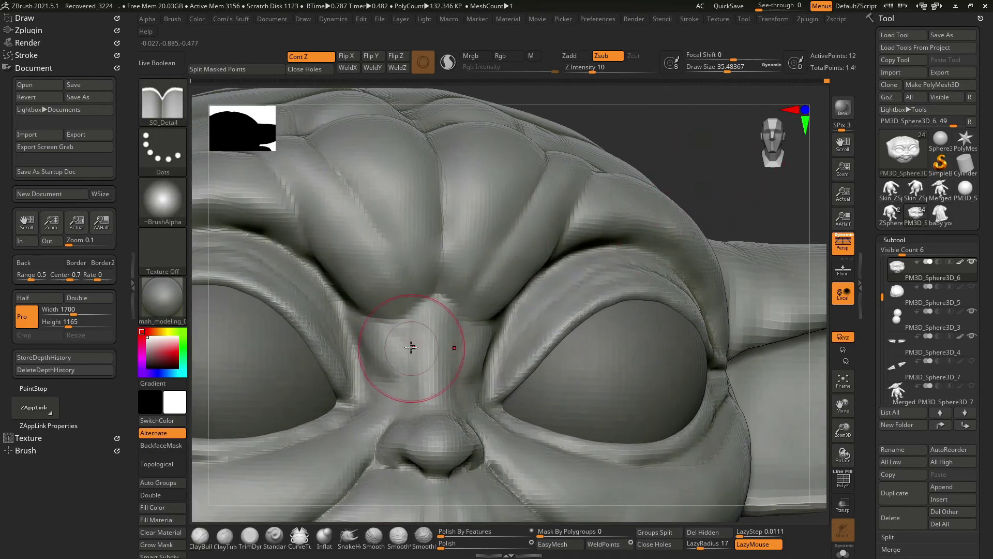
key(space)
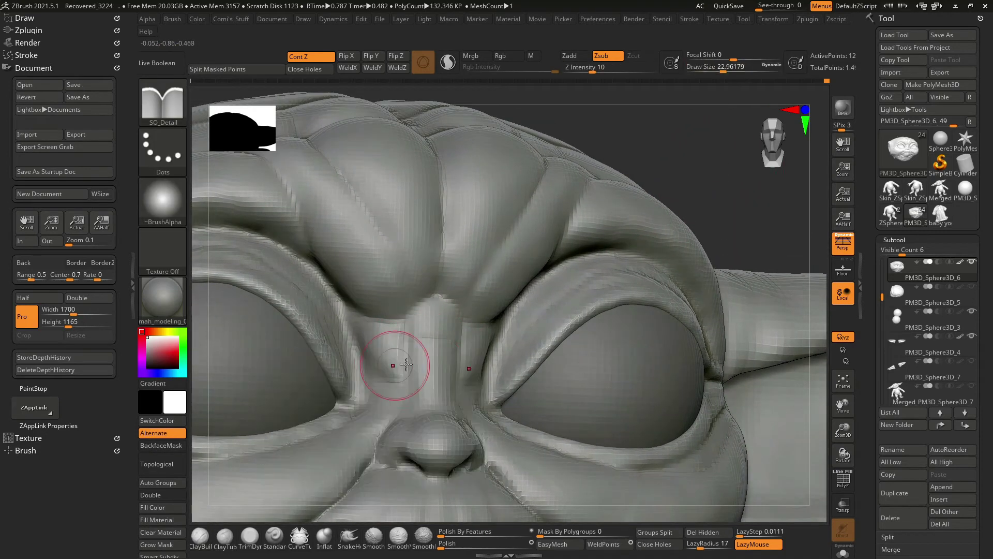
right_drag(445, 371, 450, 374)
right_drag(266, 382, 448, 392)
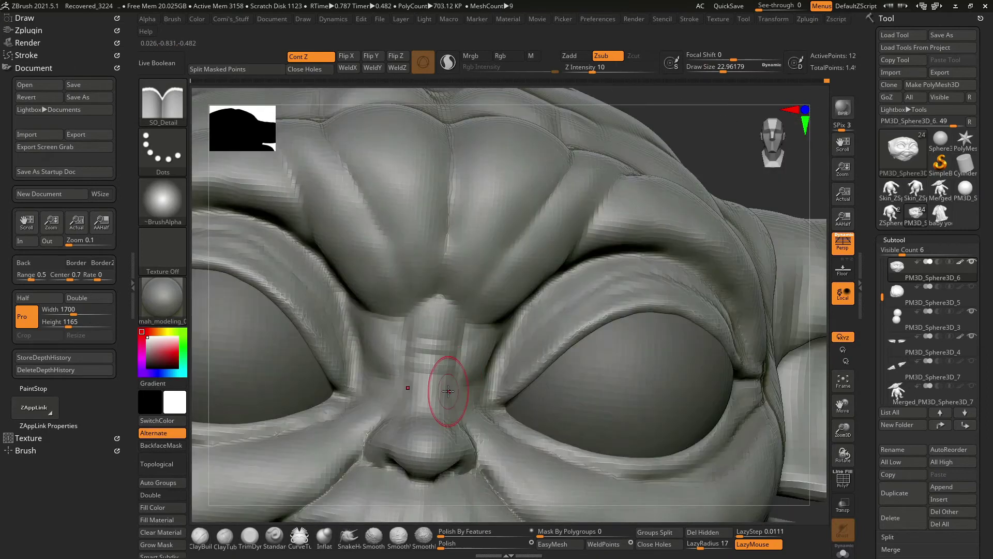
mouse_move(726, 164)
right_down()
mouse_move(657, 204)
mouse_move(665, 217)
mouse_move(626, 205)
right_up()
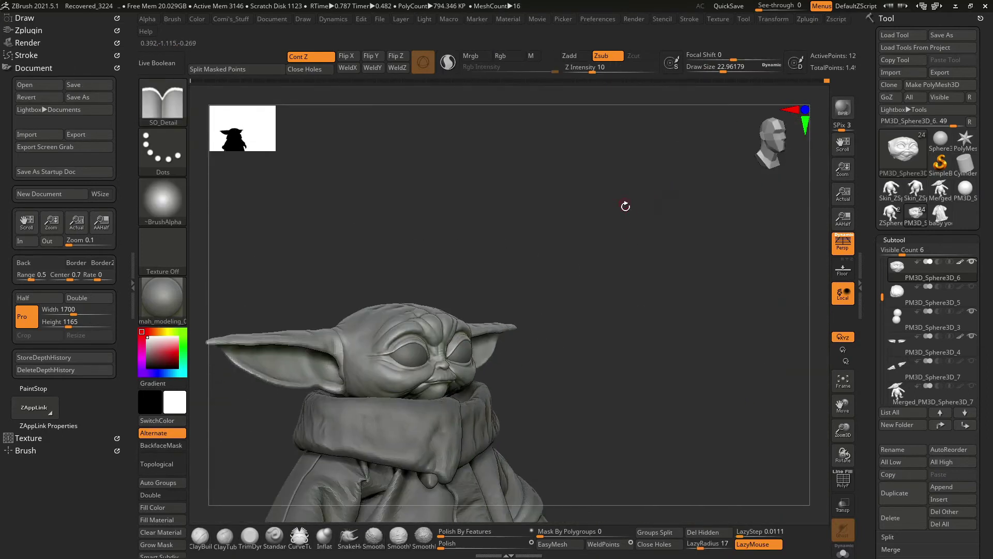
mouse_move(616, 267)
right_down()
mouse_move(667, 348)
mouse_move(349, 340)
right_up()
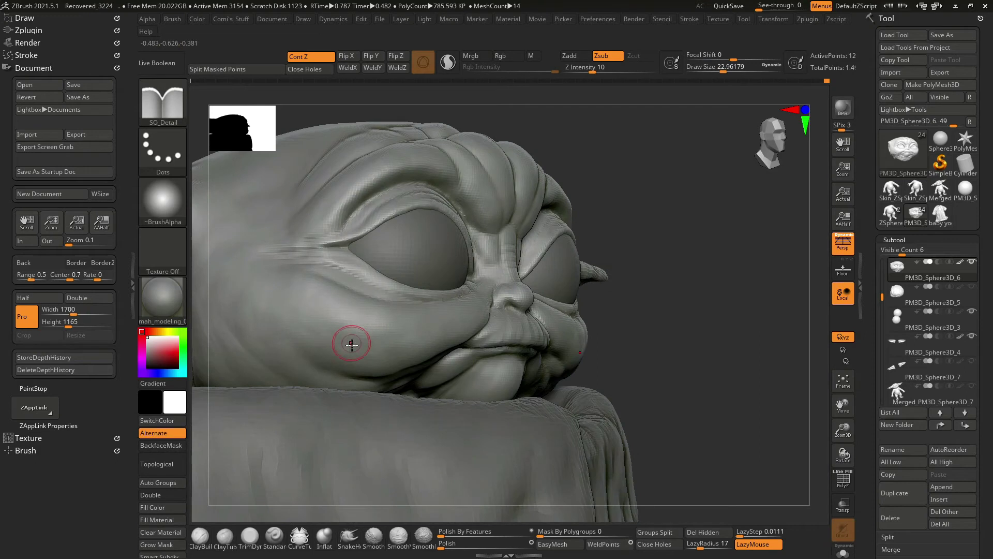
Build up clay on the lower lip with ClayBuildup.
key(b)
key(c)
key(b)
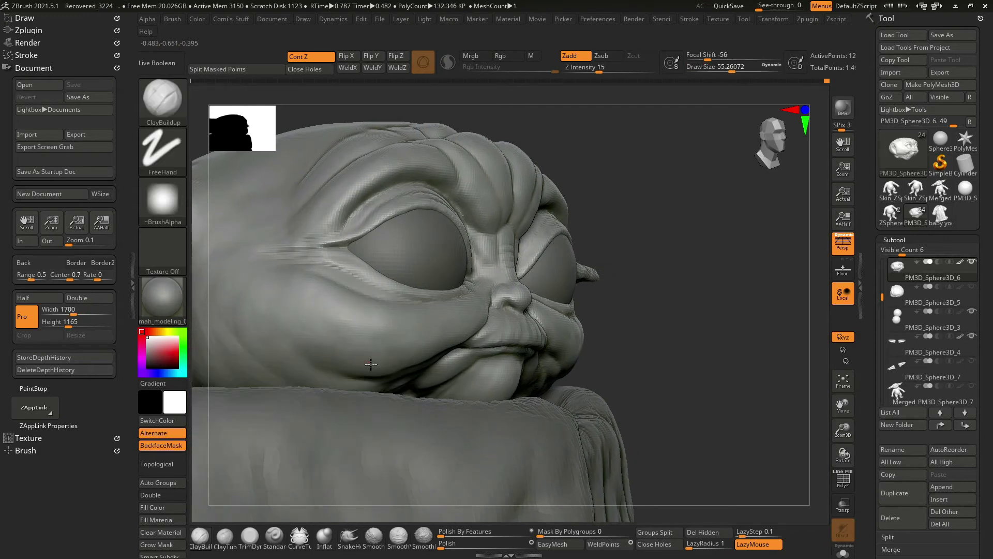
drag(407, 356, 331, 325)
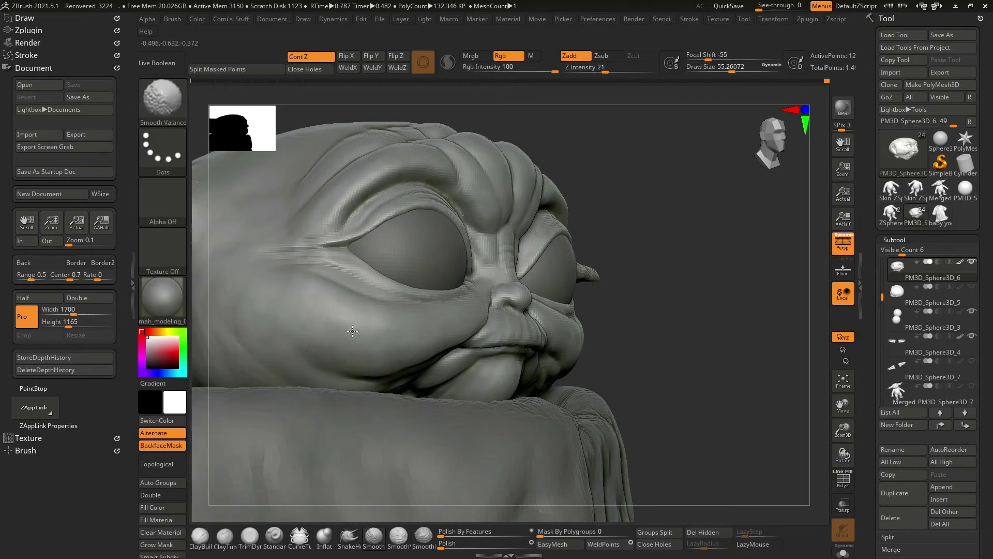
Pick the peak-smoothing brush, then the SO_Detail crease brush, viewing the head side and front.
click(428, 539)
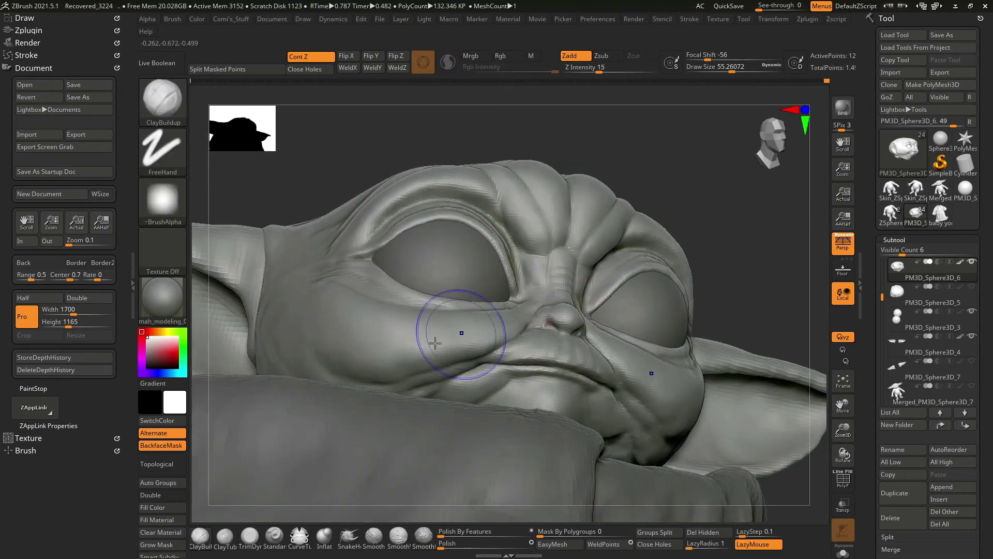
mouse_move(517, 155)
mouse_down()
mouse_move(588, 184)
mouse_move(607, 252)
mouse_move(614, 206)
mouse_move(565, 160)
mouse_move(372, 339)
mouse_up()
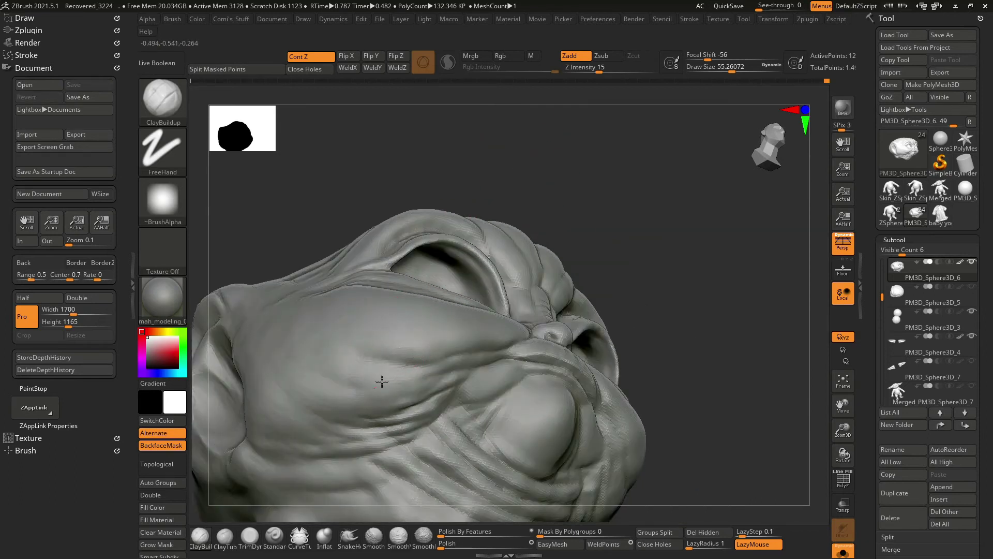
mouse_move(615, 201)
mouse_down()
mouse_move(373, 388)
mouse_move(332, 366)
mouse_move(621, 233)
mouse_move(716, 268)
mouse_move(642, 284)
mouse_move(603, 250)
mouse_move(682, 299)
mouse_move(705, 235)
mouse_move(717, 292)
mouse_move(694, 295)
mouse_move(736, 317)
mouse_move(683, 308)
mouse_move(603, 271)
mouse_up()
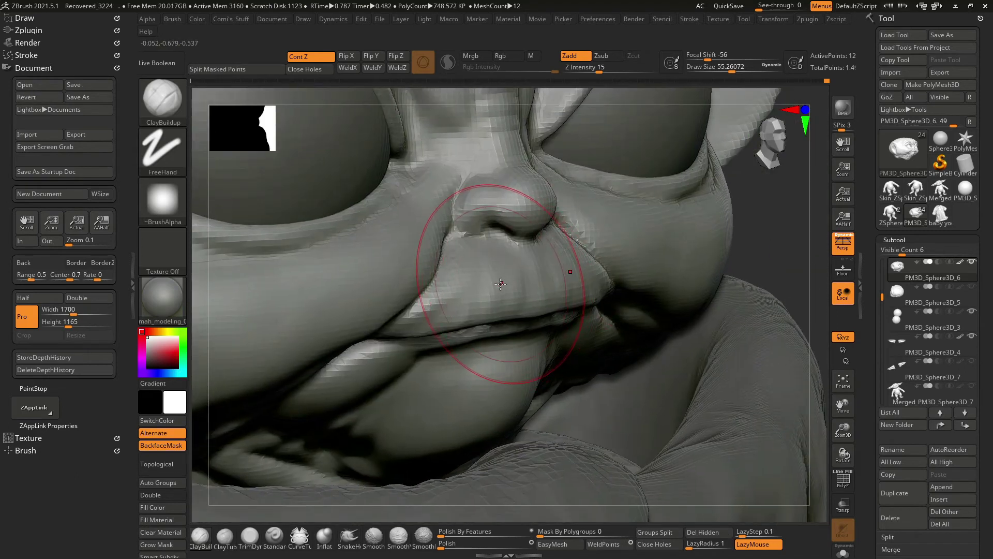
key(2)
Zoom out from the mouth close-up to a side view of the whole head.
mouse_move(517, 289)
right_down()
mouse_move(757, 213)
mouse_move(402, 327)
mouse_move(760, 295)
right_up()
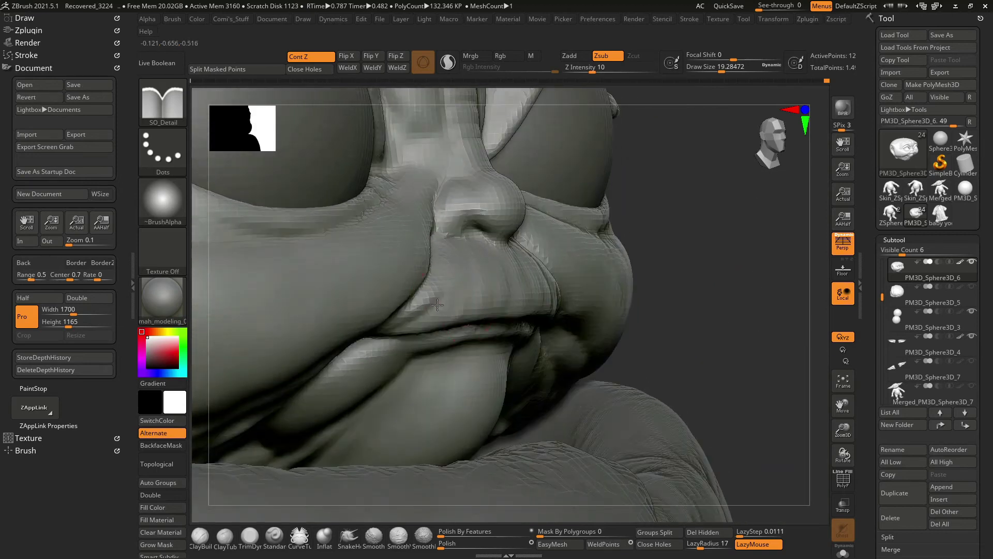
right_drag(707, 318, 548, 273)
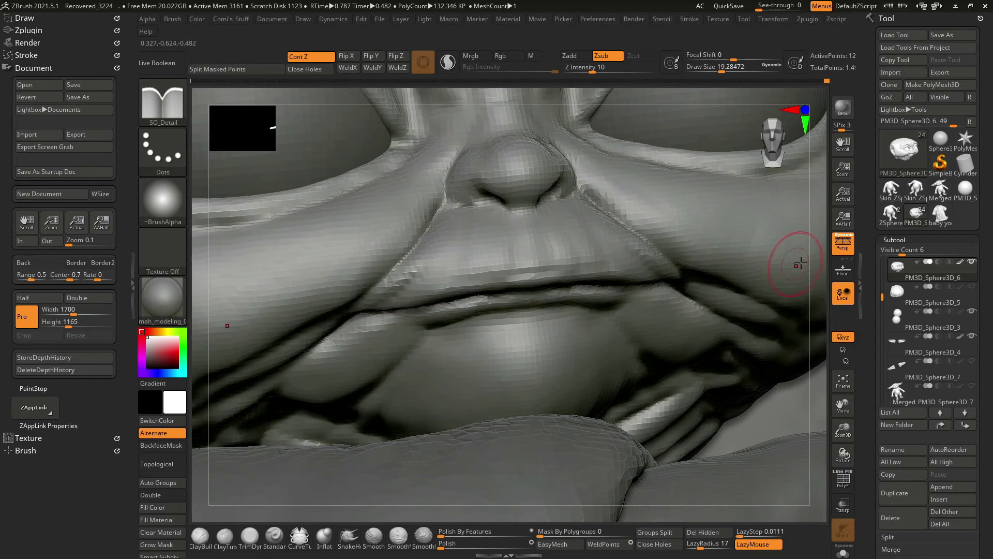
right_drag(800, 264, 500, 276)
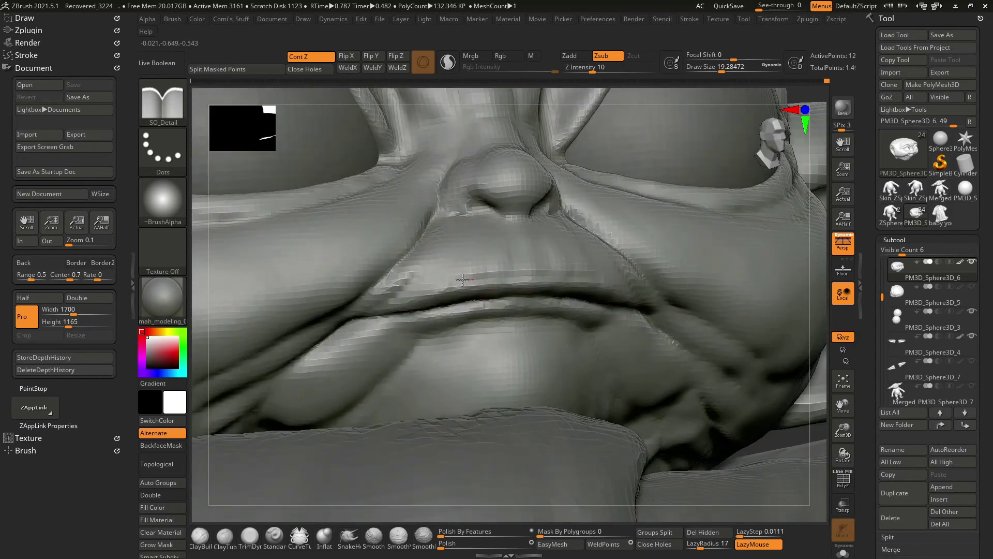
key(f)
mouse_move(796, 290)
right_down()
mouse_move(778, 340)
mouse_move(752, 366)
mouse_move(736, 348)
mouse_move(761, 383)
mouse_move(349, 380)
mouse_move(433, 188)
mouse_move(714, 174)
mouse_move(705, 228)
mouse_move(507, 91)
mouse_move(554, 95)
mouse_move(714, 271)
mouse_move(342, 291)
right_up()
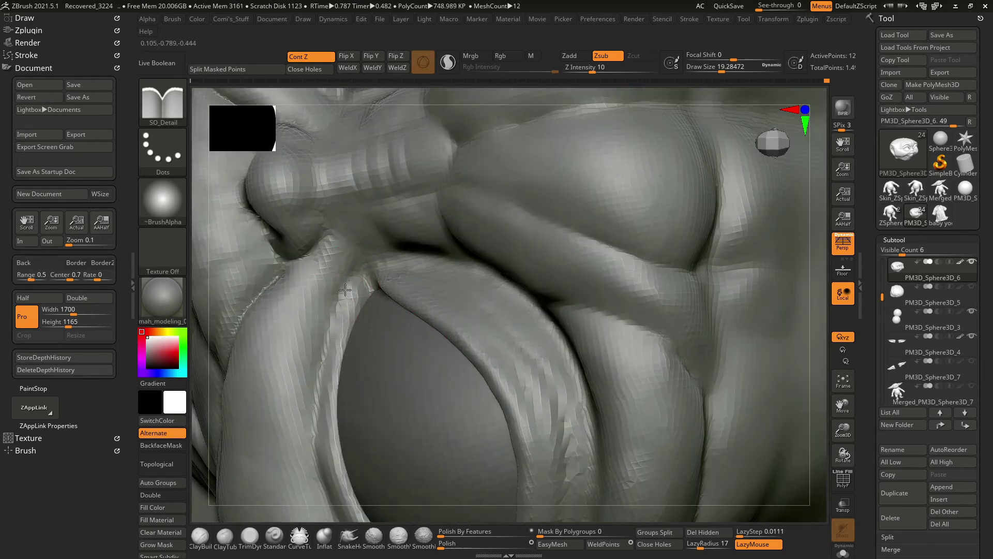
mouse_move(323, 355)
right_down()
mouse_move(747, 288)
mouse_move(694, 279)
mouse_move(676, 348)
mouse_move(631, 326)
mouse_move(663, 208)
right_up()
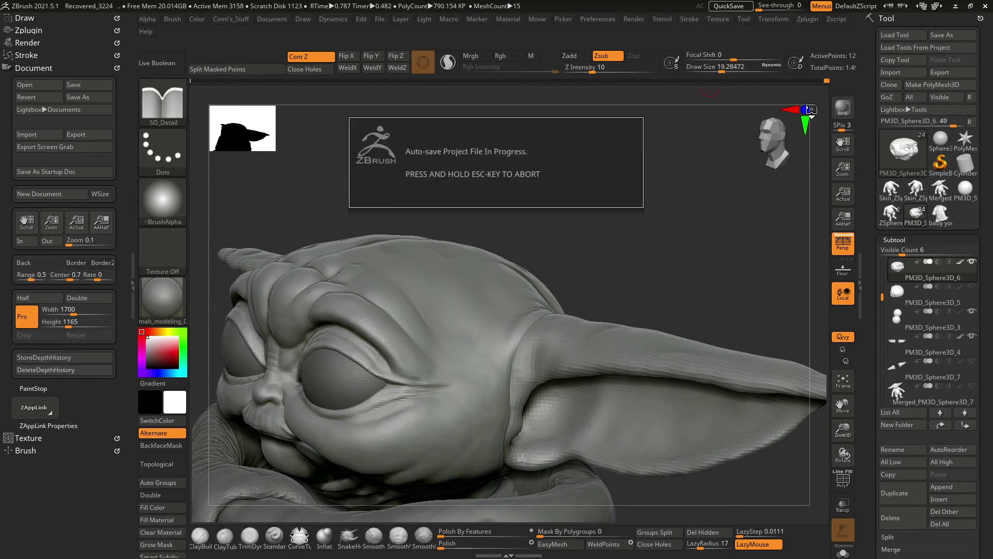
mouse_move(827, 80)
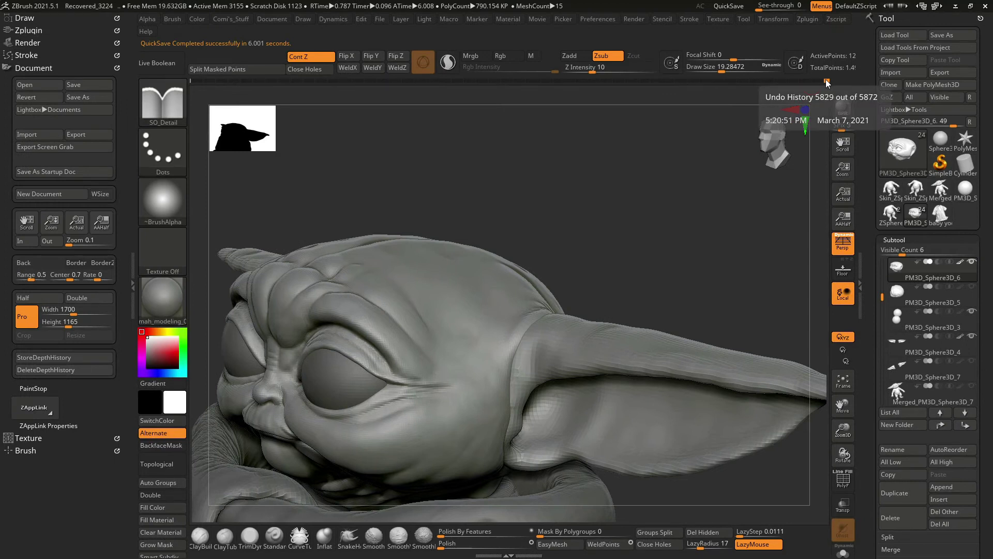
Scrub the Undo History back to earlier sculpt states, then return to the latest.
mouse_move(827, 82)
mouse_down()
mouse_move(622, 82)
mouse_move(743, 81)
mouse_up()
drag(367, 83, 367, 81)
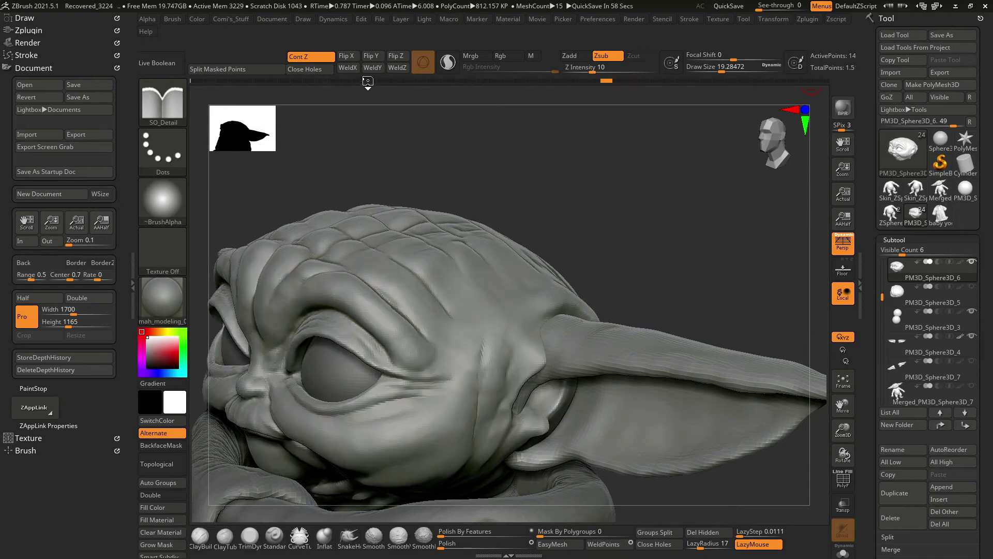
click(367, 81)
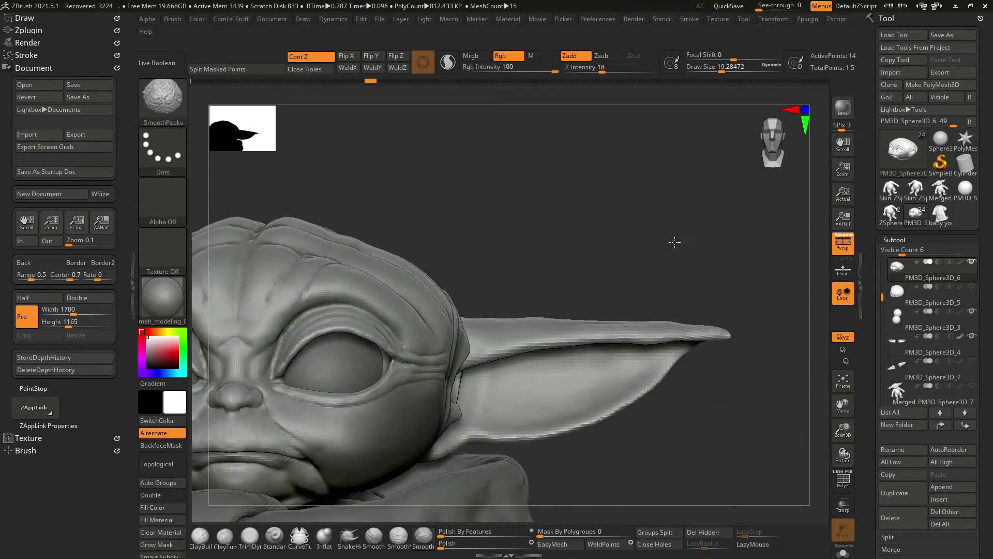
drag(368, 82, 507, 81)
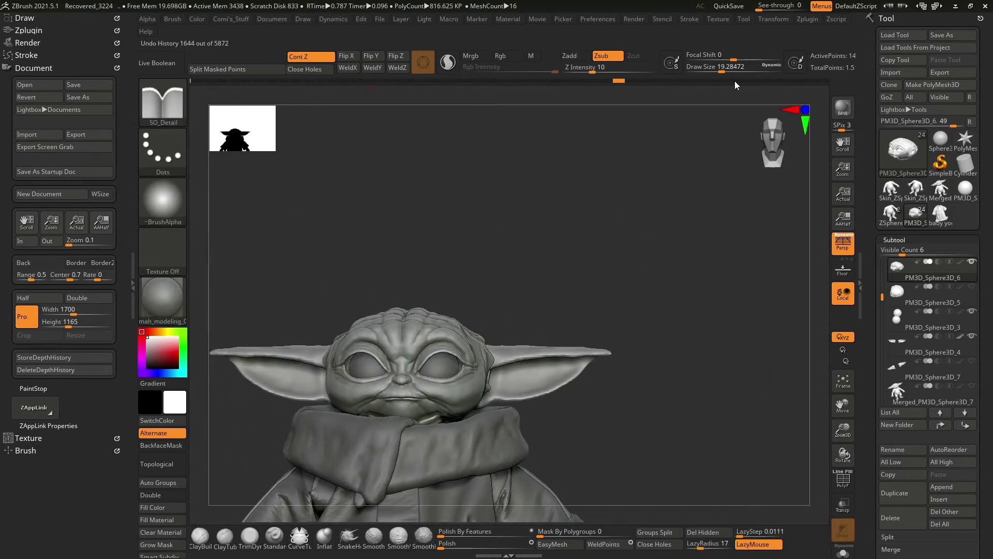
drag(692, 80, 743, 80)
drag(808, 83, 838, 86)
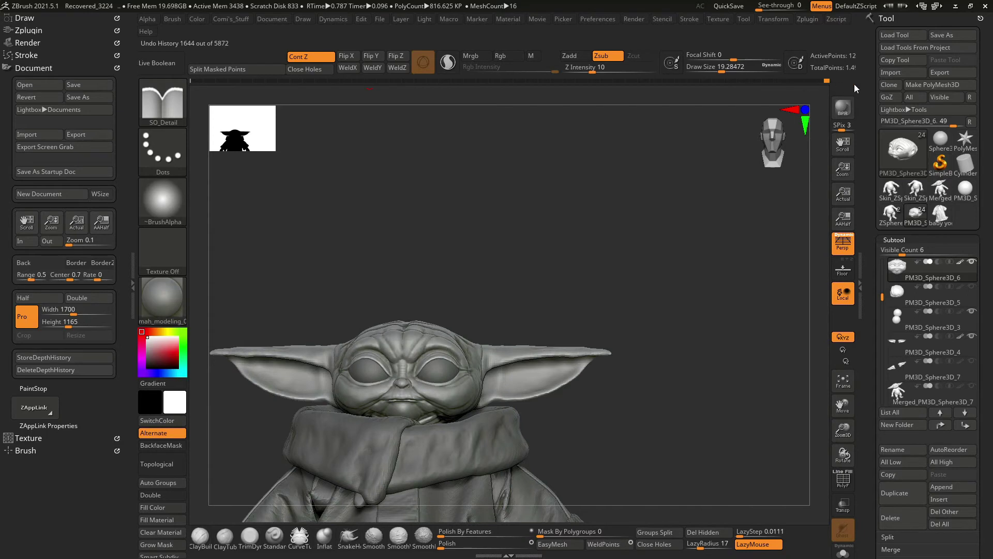
Select SnakeHook and bring the forehead creases into close view.
mouse_move(720, 250)
mouse_down()
mouse_move(705, 259)
mouse_move(699, 294)
mouse_move(729, 318)
mouse_move(692, 277)
mouse_move(692, 358)
mouse_move(631, 355)
mouse_up()
key(b)
key(s)
key(h)
mouse_move(542, 364)
mouse_down()
mouse_move(594, 355)
mouse_move(566, 343)
mouse_move(703, 283)
mouse_move(699, 304)
mouse_move(632, 215)
mouse_move(661, 223)
mouse_move(568, 285)
mouse_up()
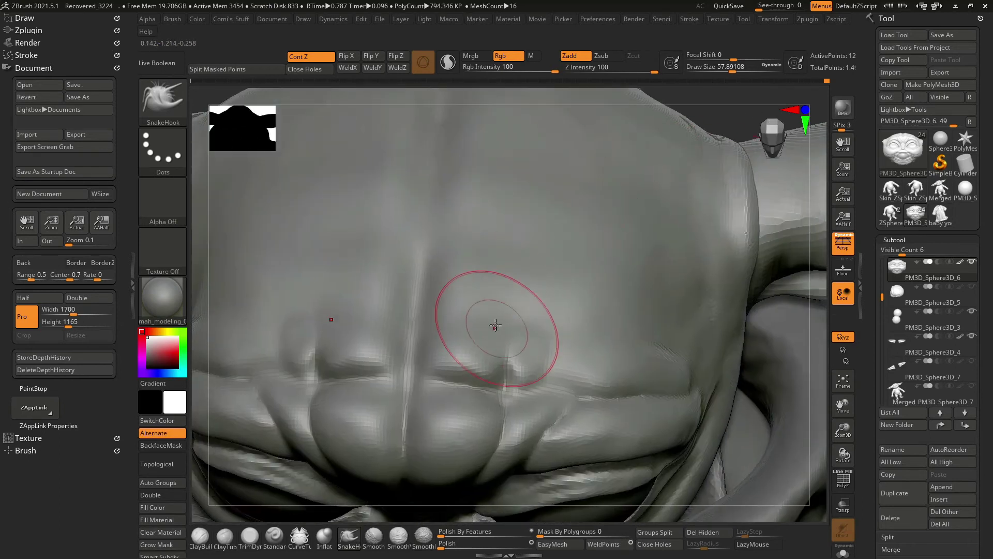
Select TrimDynamic and set its alpha to Off.
key(b)
key(t)
key(d)
click(163, 202)
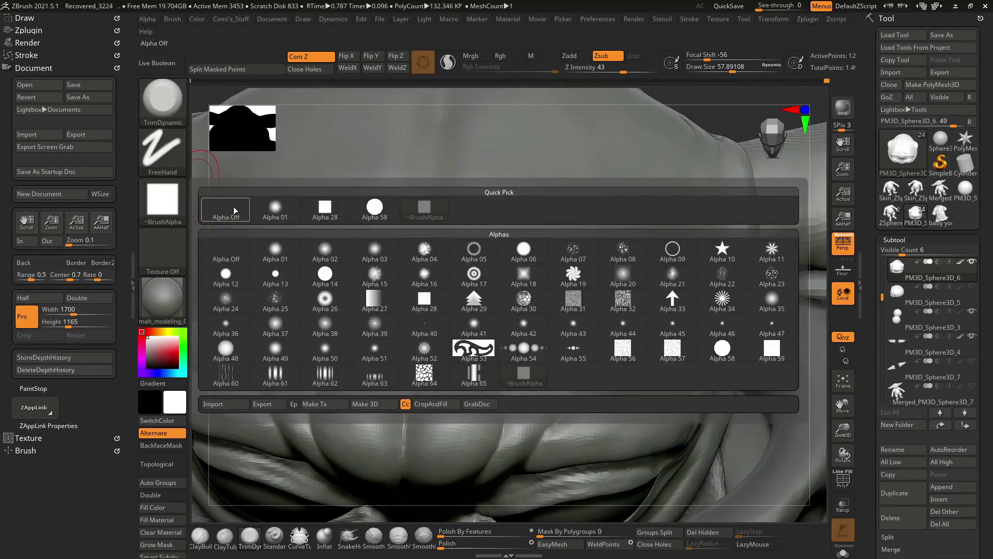
click(234, 210)
Smooth the forehead creases, raise draw size to about 39, and sculpt a forehead stroke.
key(space)
key(ctrl)
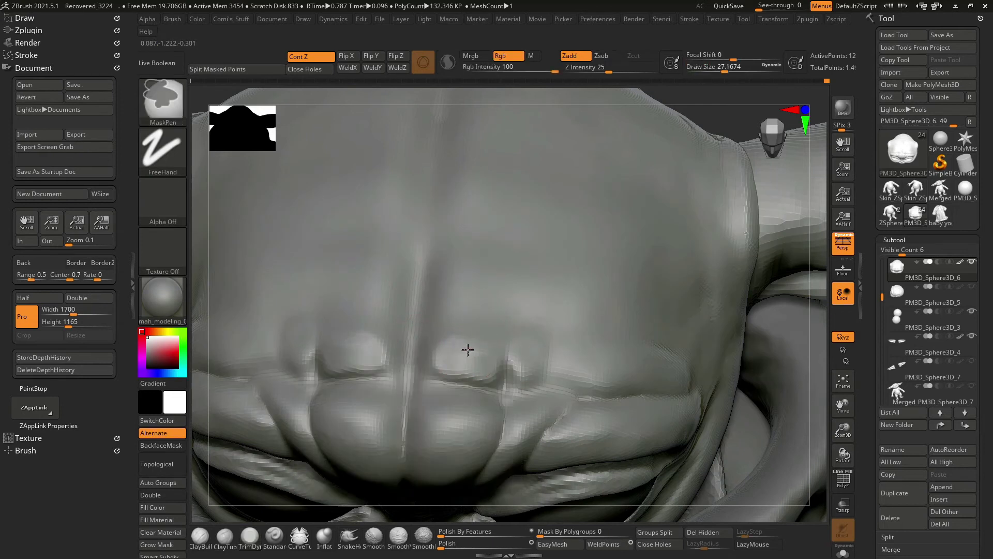
key(shift)
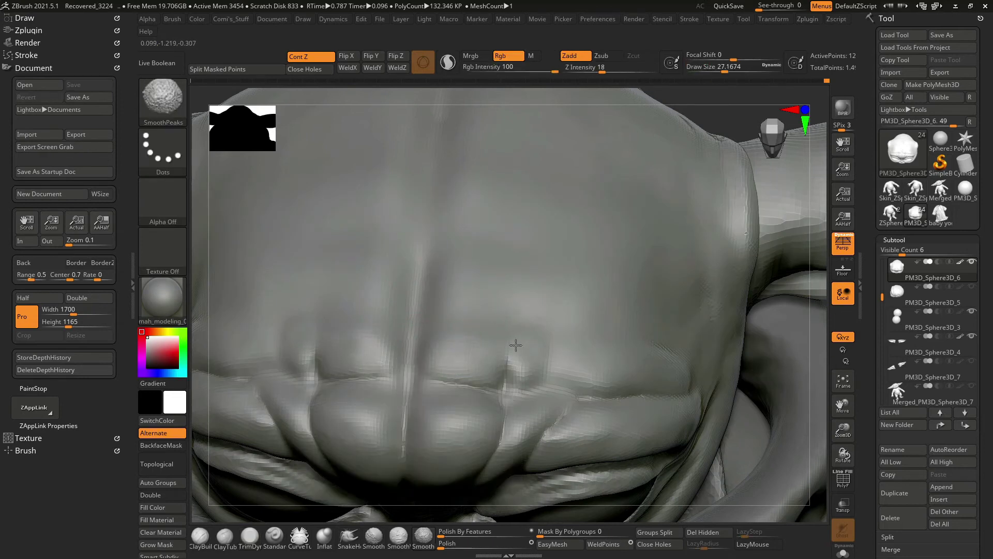
shift+drag(432, 328, 420, 372)
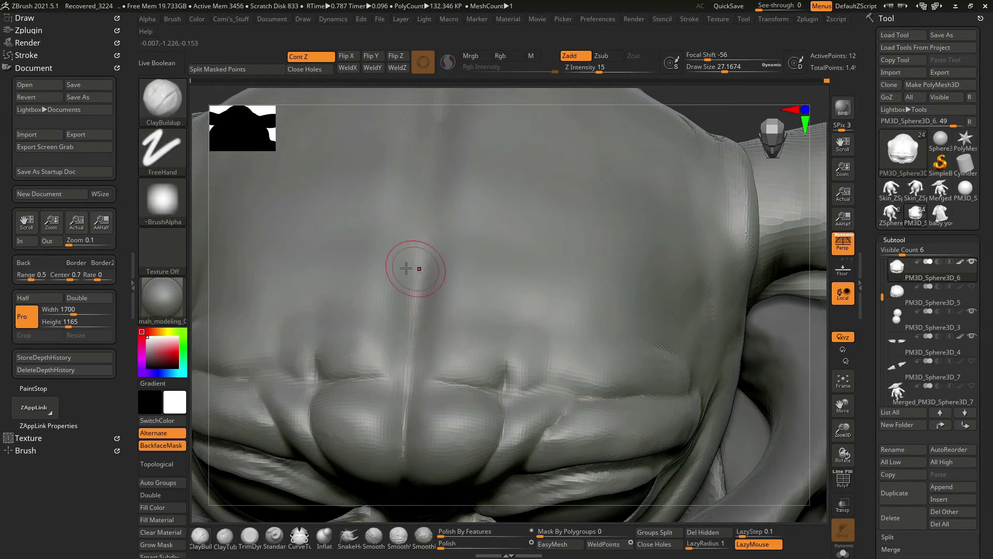
key(space)
mouse_move(409, 282)
mouse_down()
mouse_move(421, 282)
mouse_move(401, 279)
mouse_up()
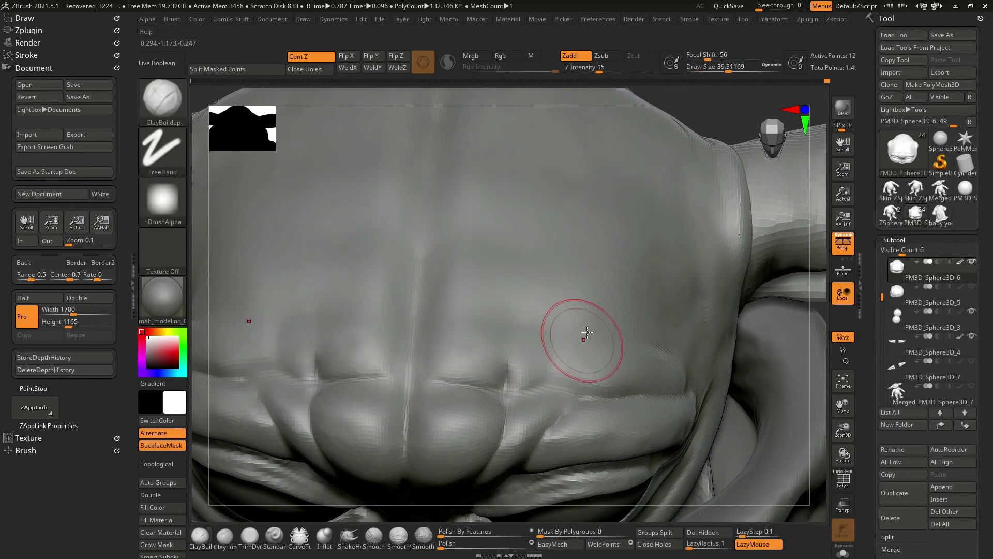
drag(539, 405, 530, 400)
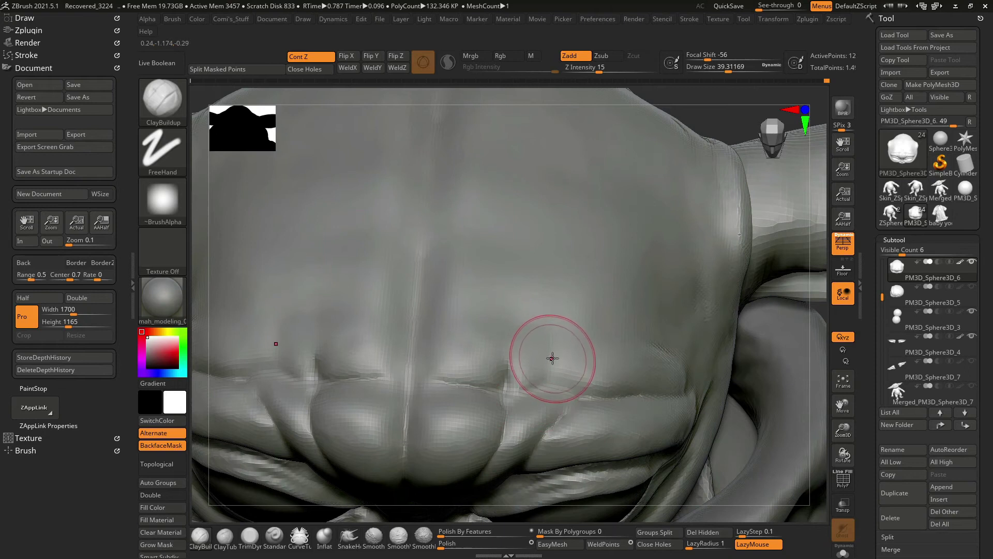
Add a build-up stroke along the forehead creases and smooth the crease above the brow.
mouse_move(575, 364)
mouse_down()
mouse_move(572, 342)
mouse_move(532, 361)
mouse_up()
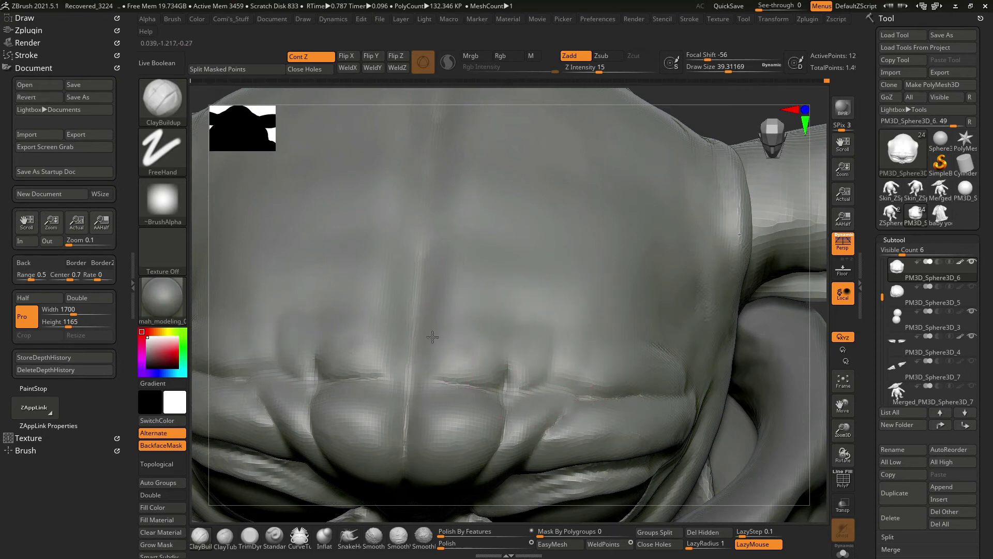
mouse_move(436, 341)
mouse_down()
mouse_move(433, 329)
mouse_move(445, 331)
mouse_move(407, 365)
mouse_up()
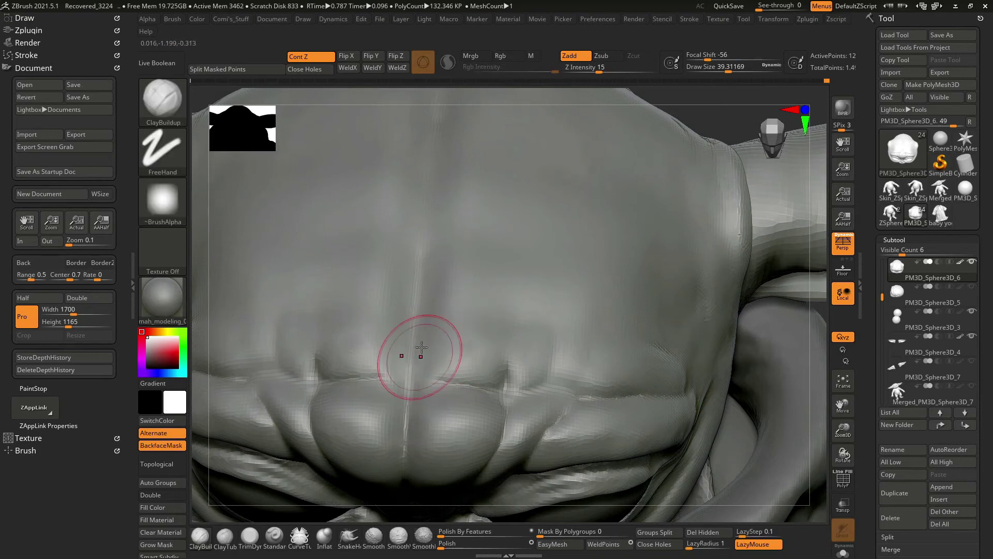
mouse_move(543, 299)
ctrl+right_down()
mouse_move(686, 223)
mouse_move(674, 173)
mouse_move(476, 348)
mouse_move(522, 314)
ctrl+right_up()
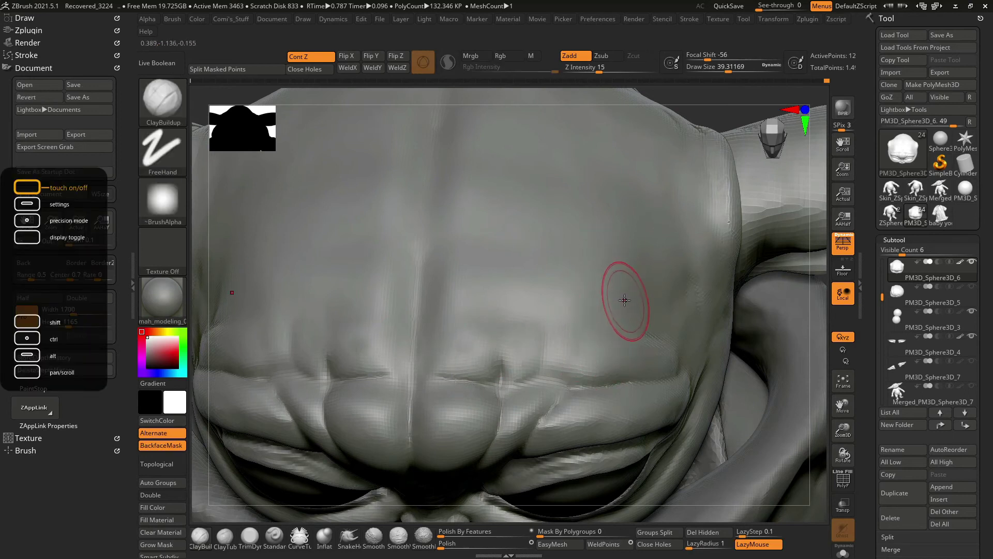
Orbit around the face and brow creases to a view of the back of the head.
mouse_move(588, 354)
right_down()
mouse_move(464, 286)
mouse_move(439, 288)
right_up()
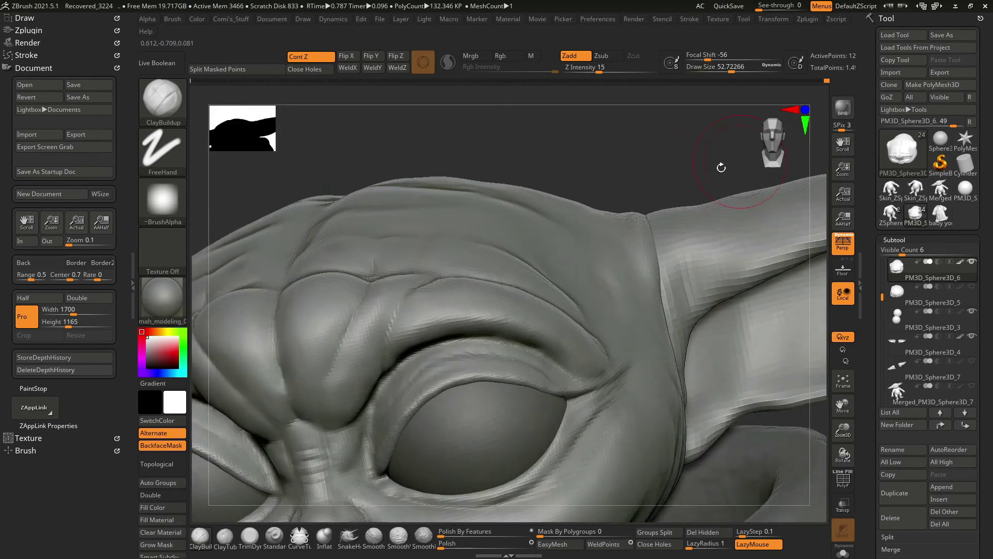
mouse_move(503, 261)
right_down()
mouse_move(668, 236)
mouse_move(497, 310)
right_up()
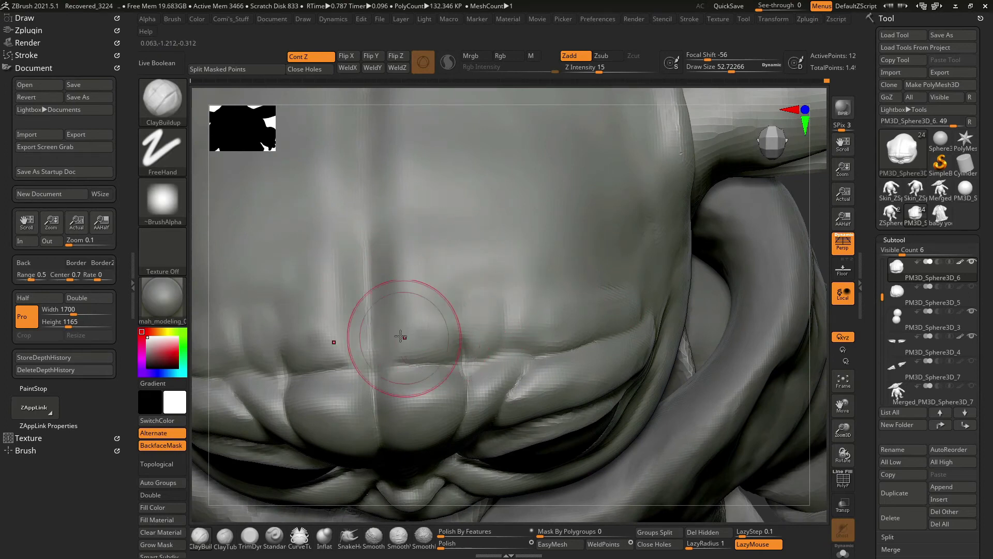
alt+right_drag(401, 337, 434, 330)
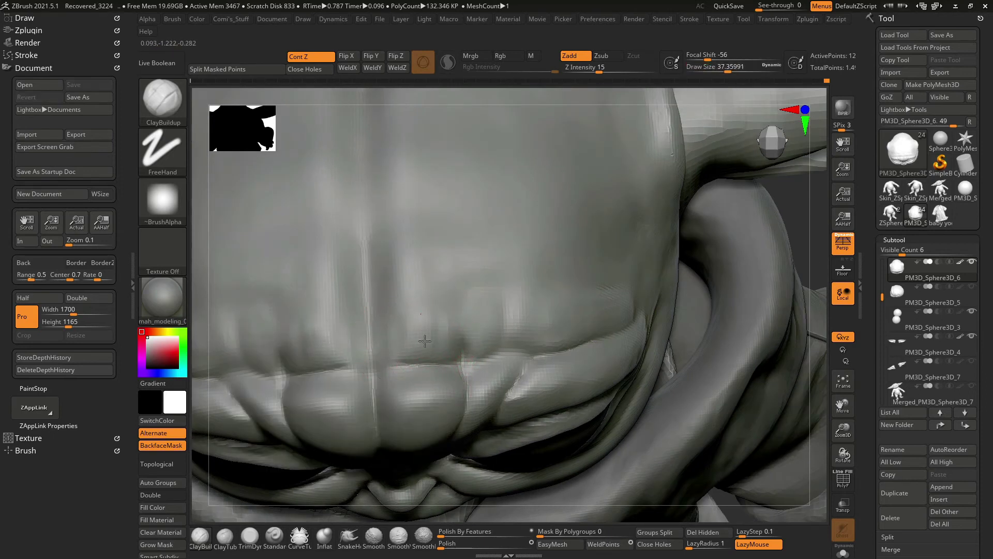
key(shift)
mouse_move(458, 345)
right_down()
mouse_move(588, 111)
mouse_move(541, 109)
mouse_move(548, 87)
right_up()
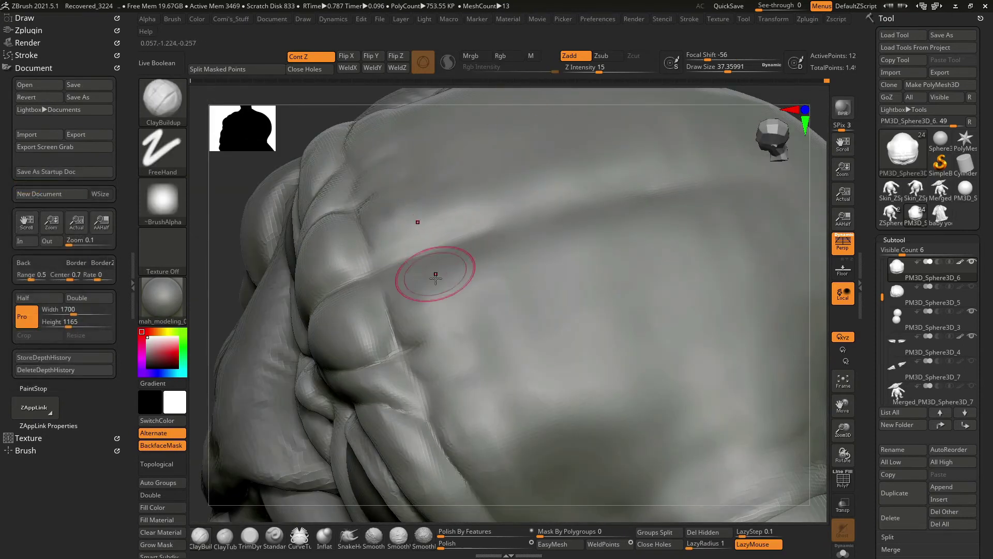
click(162, 298)
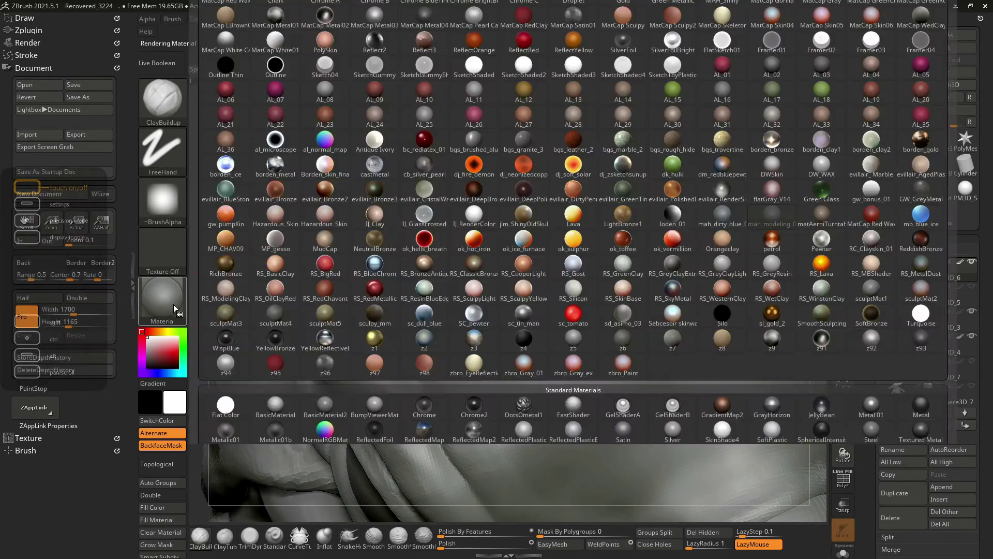
click(221, 400)
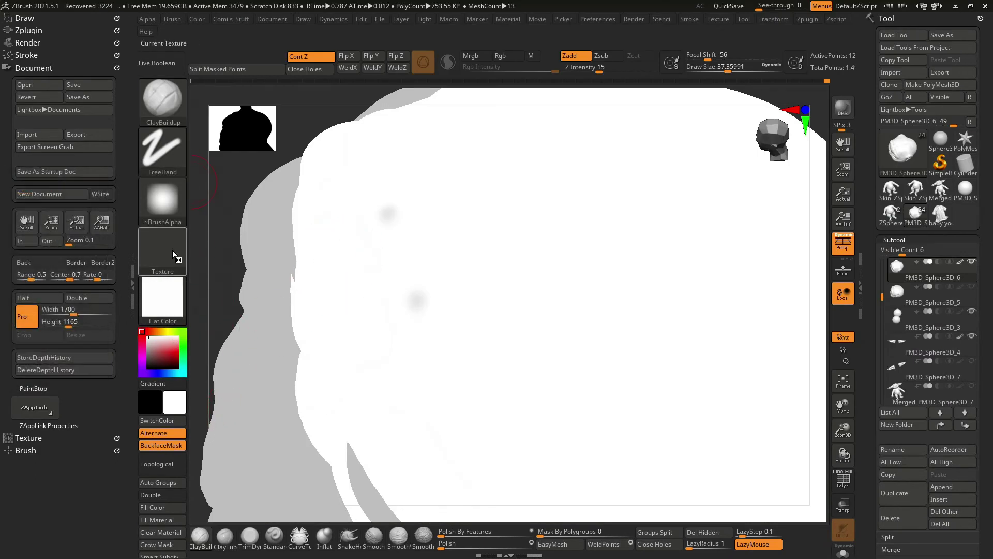
click(197, 21)
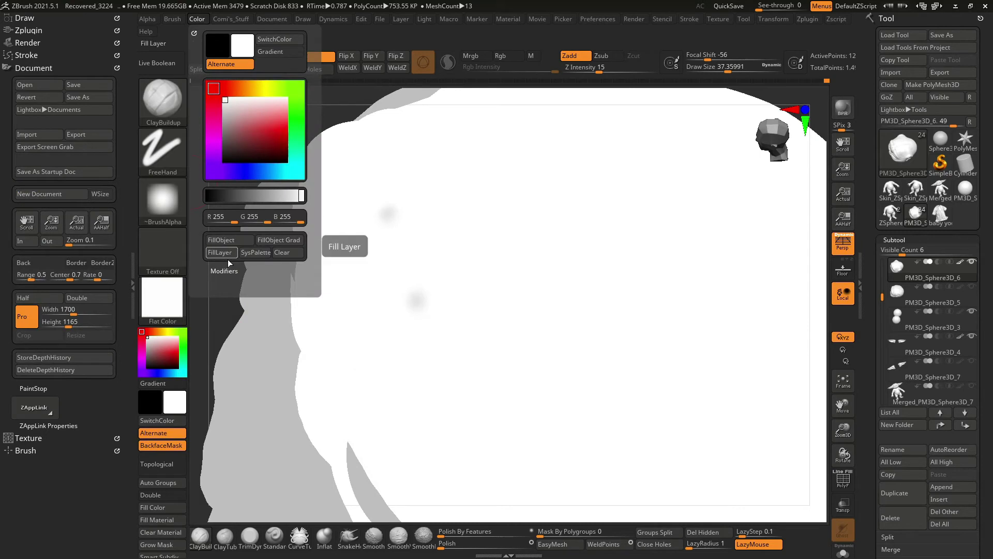
click(496, 56)
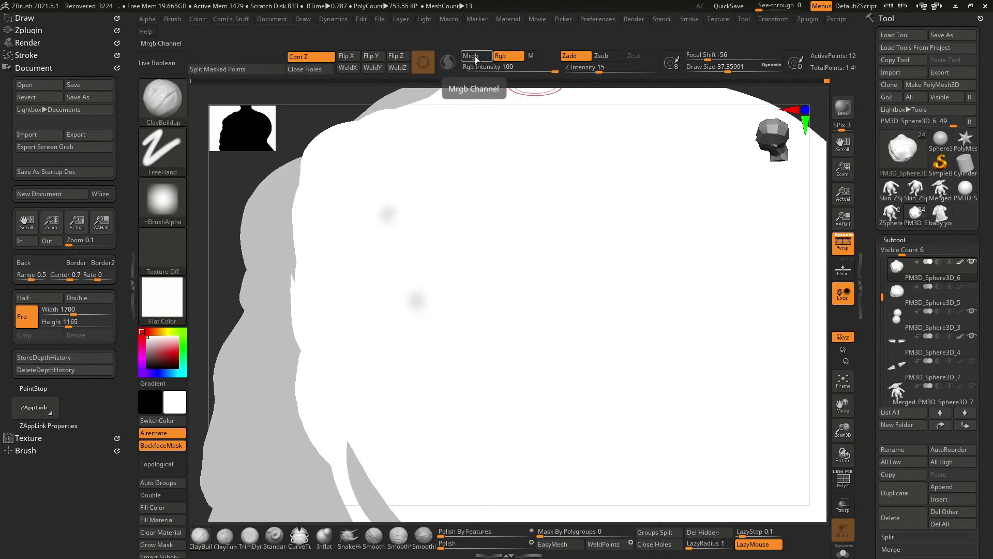
click(489, 59)
click(197, 19)
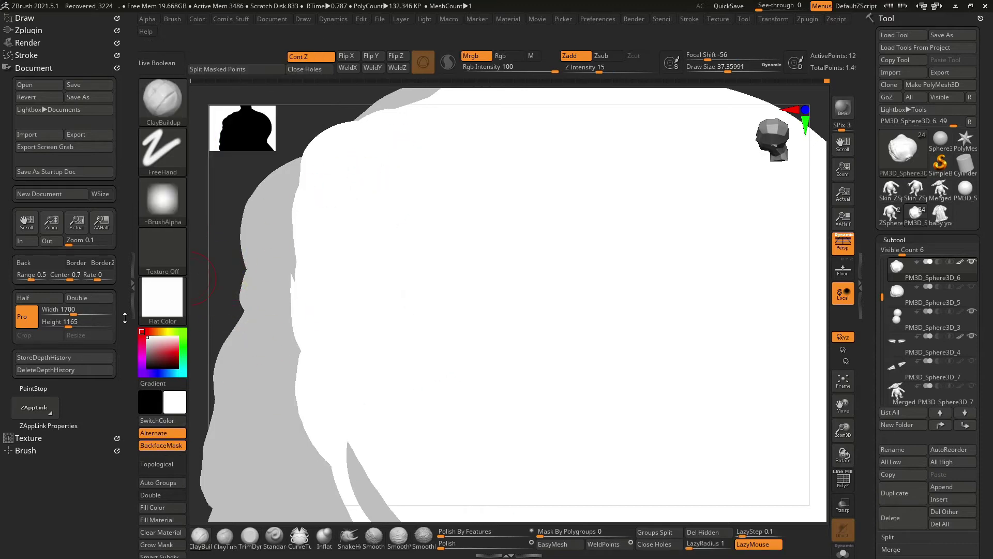
click(163, 299)
click(771, 214)
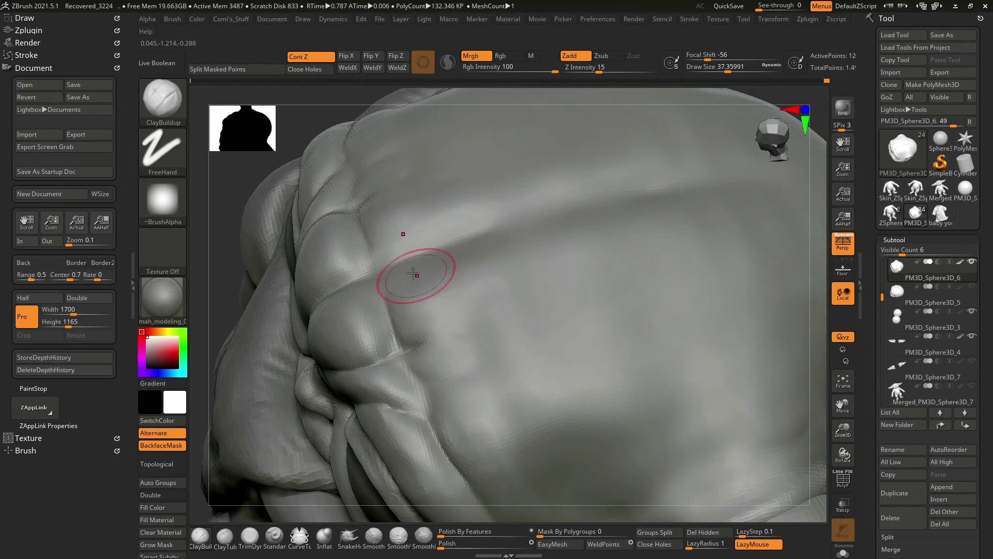
Turn off colour painting and carve a vertical crease into the middle of the forehead.
drag(543, 101, 552, 116)
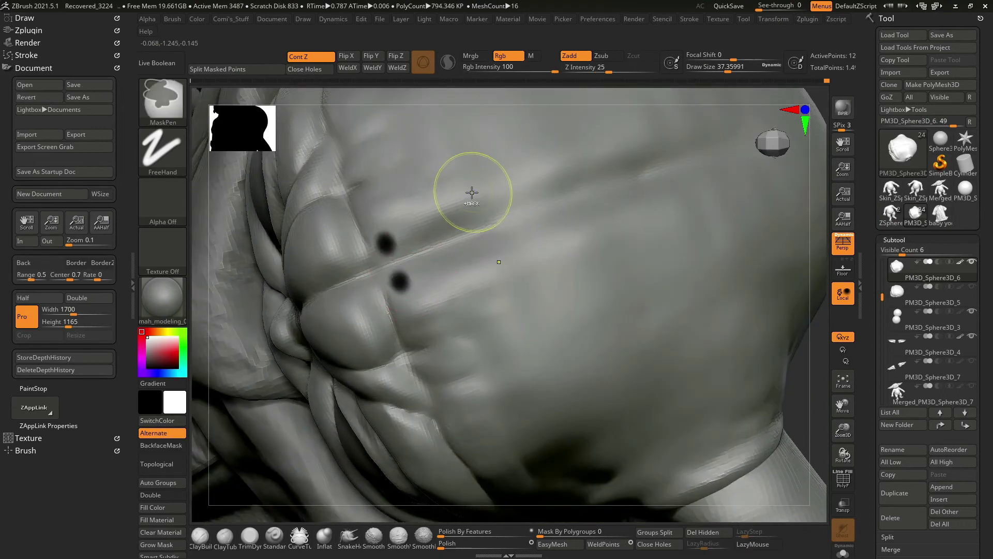
click(471, 56)
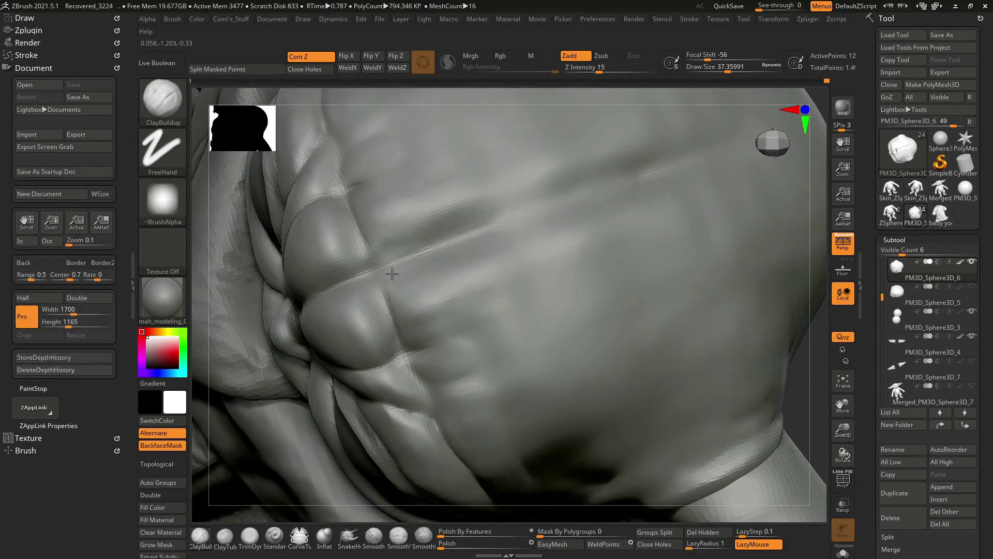
mouse_move(817, 172)
mouse_down()
mouse_move(629, 118)
mouse_move(444, 281)
mouse_up()
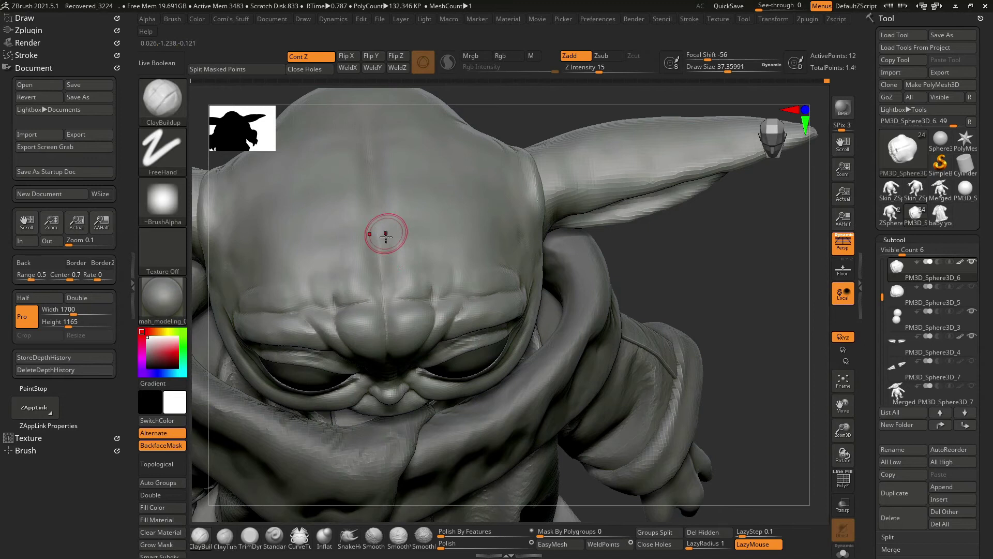
drag(399, 216, 406, 208)
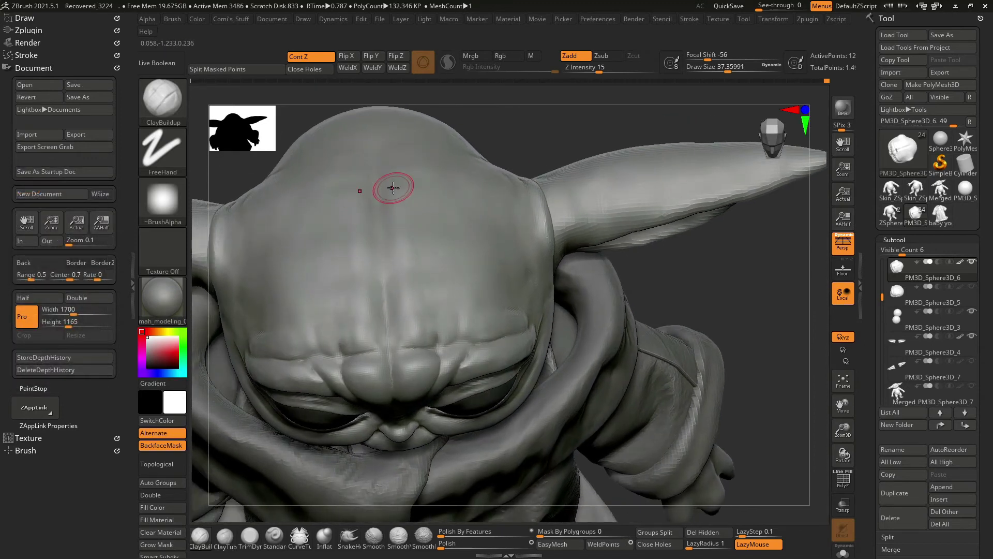
key(ctrl+z)
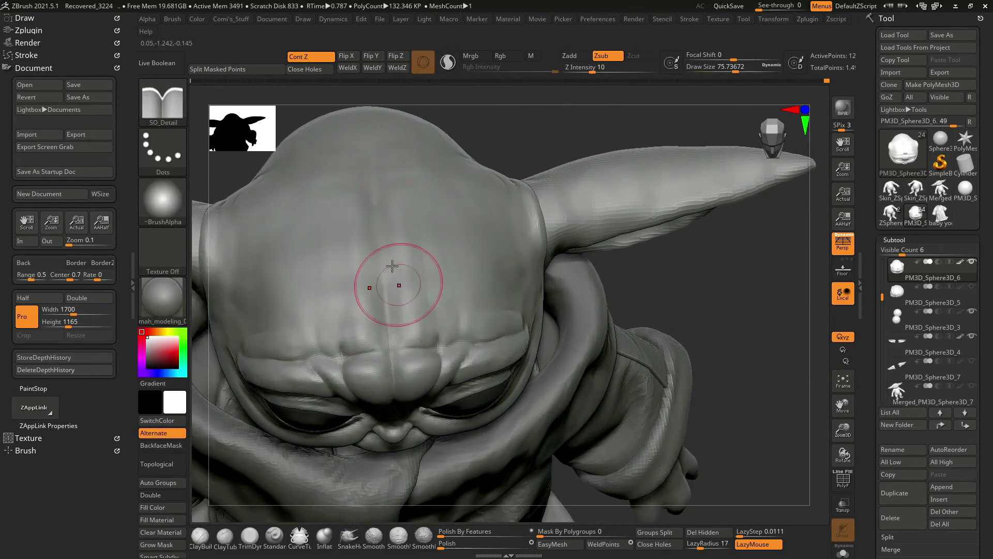
drag(389, 229, 404, 326)
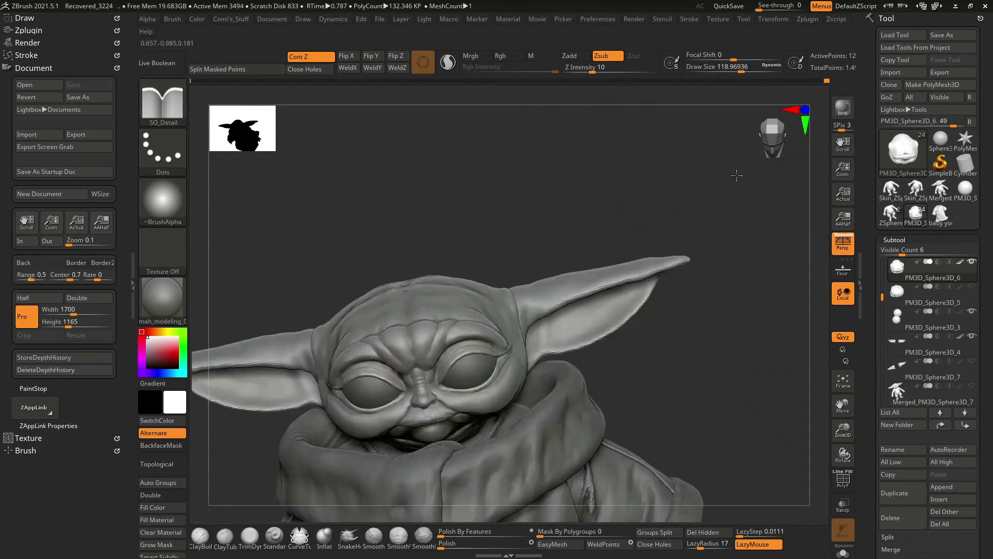
Orbit to a close top-down view of the head top.
drag(737, 176, 646, 214)
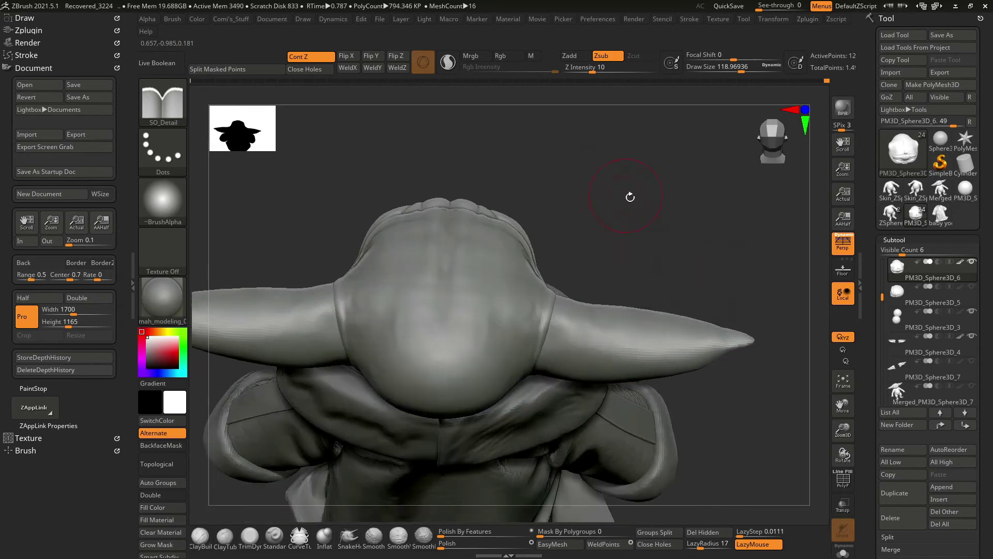
mouse_move(632, 231)
mouse_down()
mouse_move(594, 131)
mouse_move(474, 217)
mouse_move(463, 290)
mouse_up()
mouse_move(502, 260)
right_down()
mouse_move(470, 277)
mouse_move(508, 251)
right_up()
key(space)
key(space)
Select the Standard brush at low intensity and orbit around the top of the head.
click(277, 535)
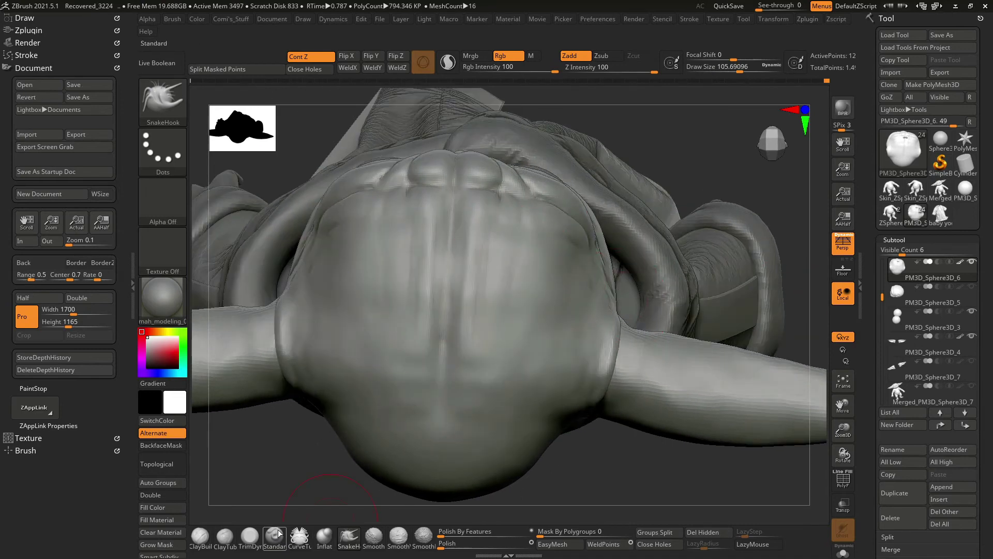
key(space)
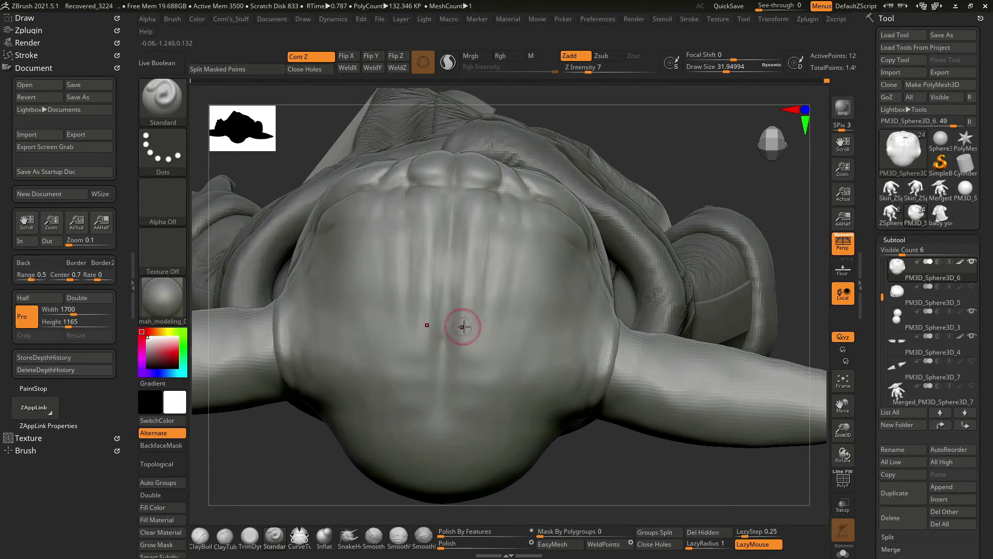
right_drag(463, 326, 464, 336)
right_drag(668, 154, 457, 326)
mouse_move(459, 417)
right_down()
mouse_move(459, 239)
mouse_move(659, 278)
mouse_move(634, 255)
right_up()
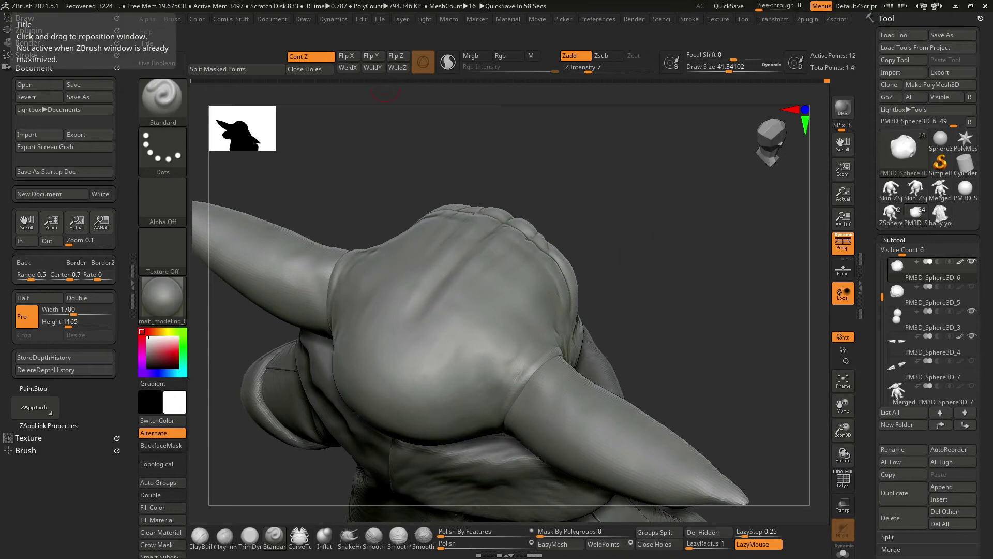
right_drag(385, 87, 488, 279)
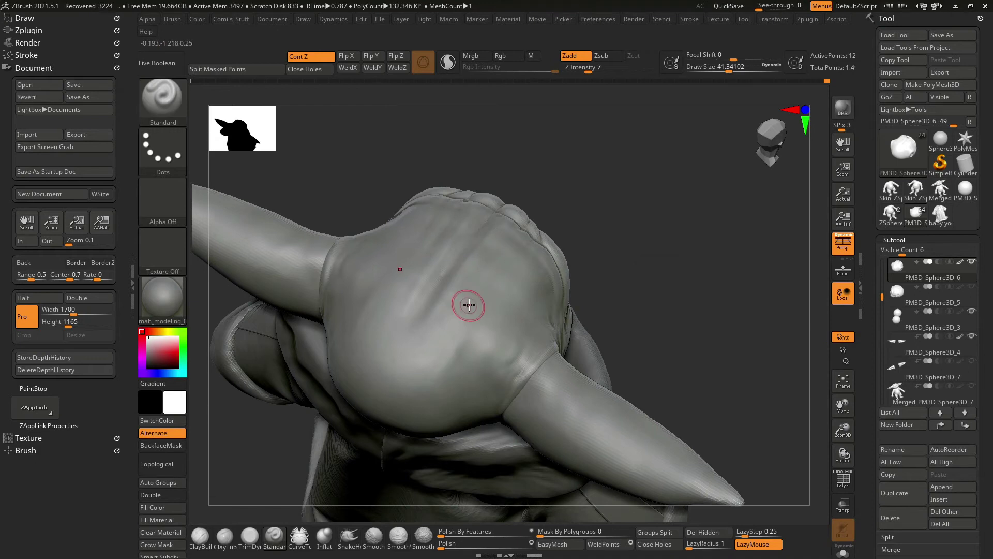
right_drag(484, 281, 534, 197)
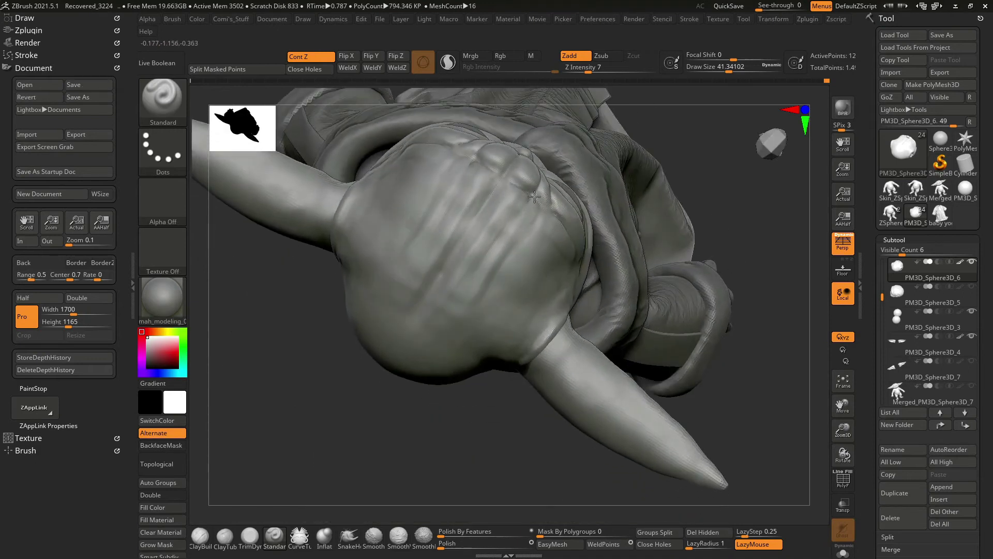
right_drag(658, 149, 519, 222)
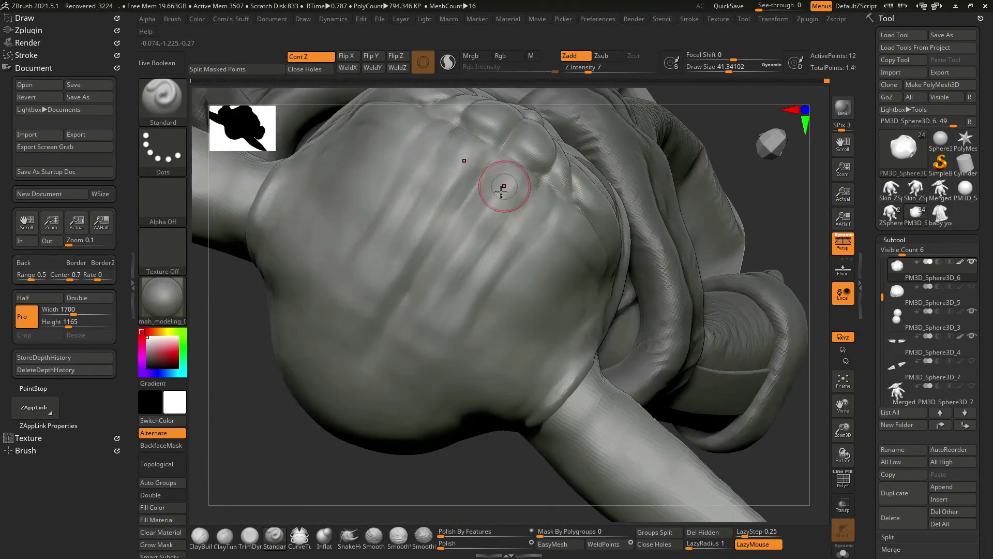
Shrink the brush, raise its intensity, and build up the brow folds with ClayBuildup.
key(space)
drag(509, 200, 486, 201)
right_drag(512, 197, 524, 179)
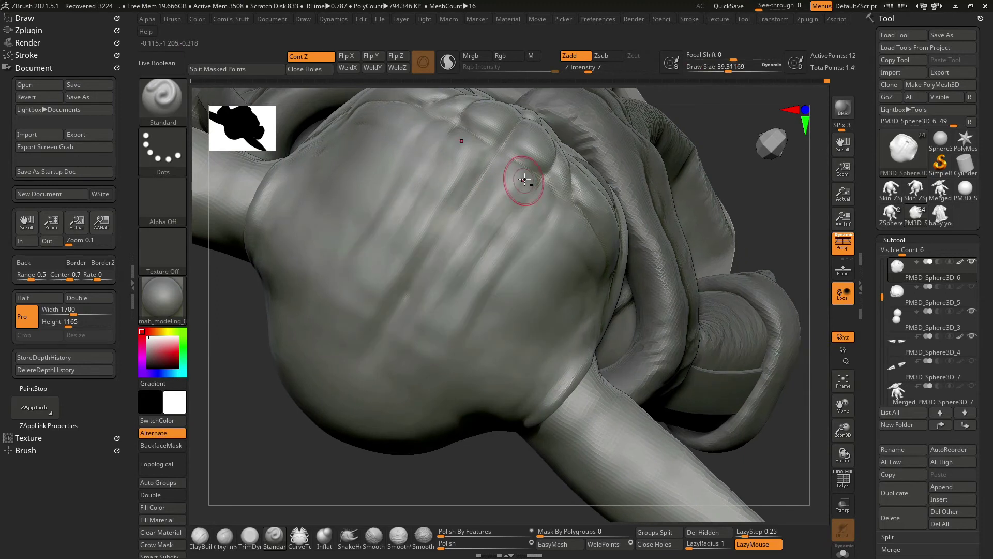
key(space)
mouse_move(533, 196)
mouse_down()
mouse_move(511, 195)
mouse_move(548, 216)
mouse_up()
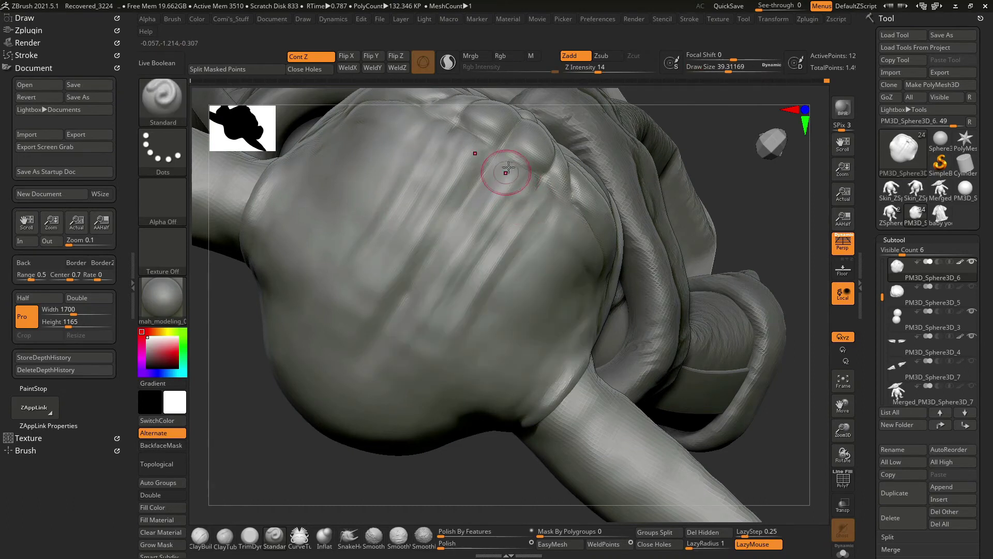
drag(709, 182, 432, 226)
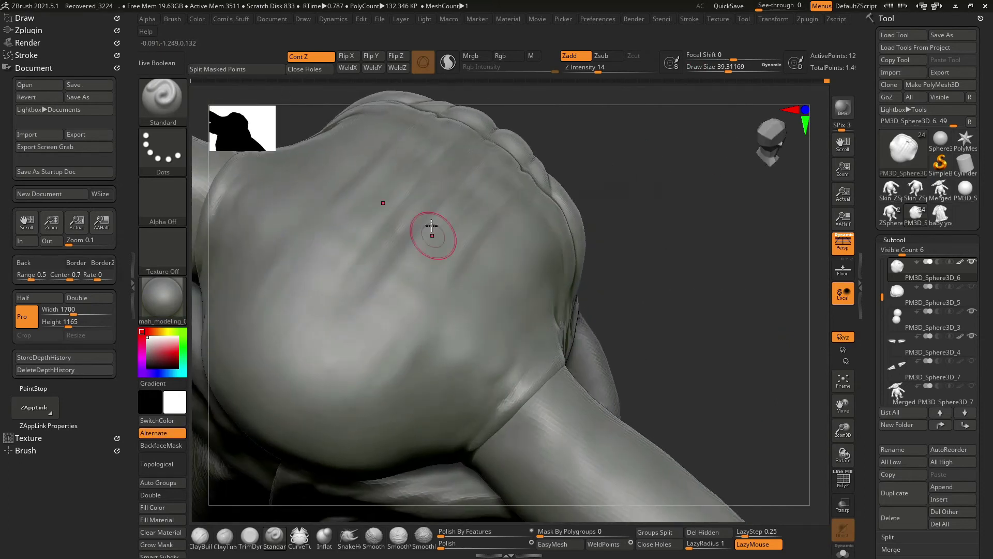
mouse_move(310, 394)
mouse_down()
mouse_move(660, 267)
mouse_move(716, 284)
mouse_move(688, 239)
mouse_move(687, 266)
mouse_move(530, 273)
mouse_up()
key(b)
key(c)
key(b)
drag(390, 270, 380, 282)
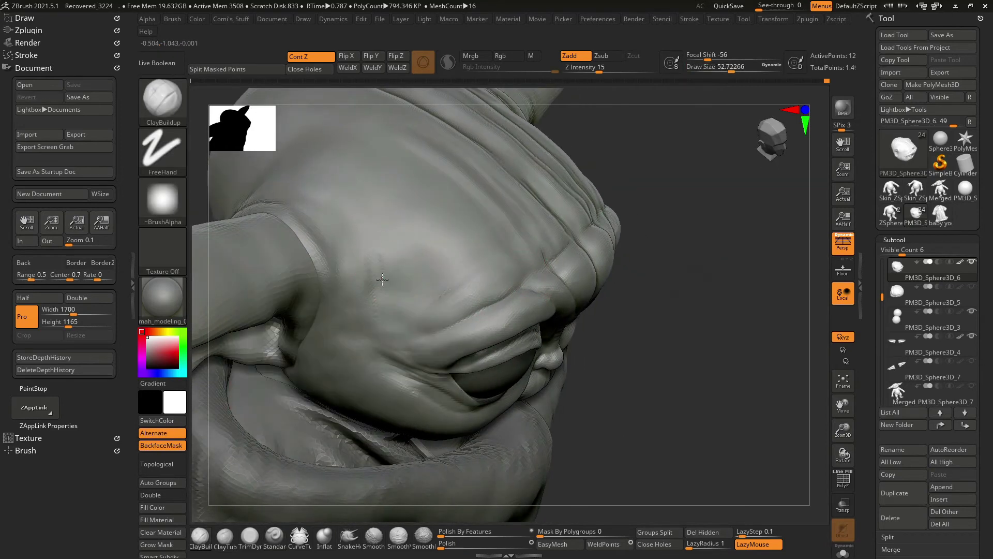
Carve a slight crease above the eye with ClayBuildup.
scroll(379, 273, down, 2)
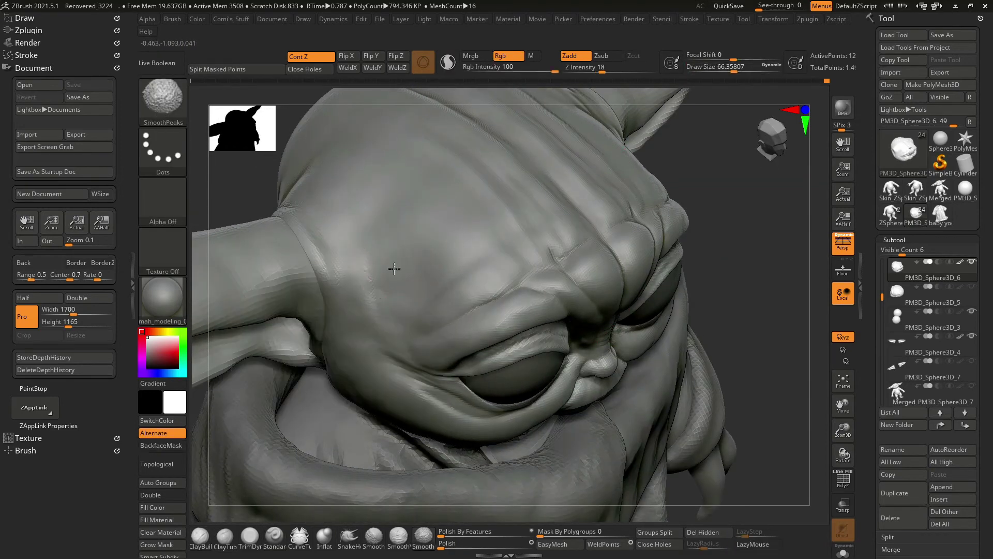
drag(421, 257, 387, 298)
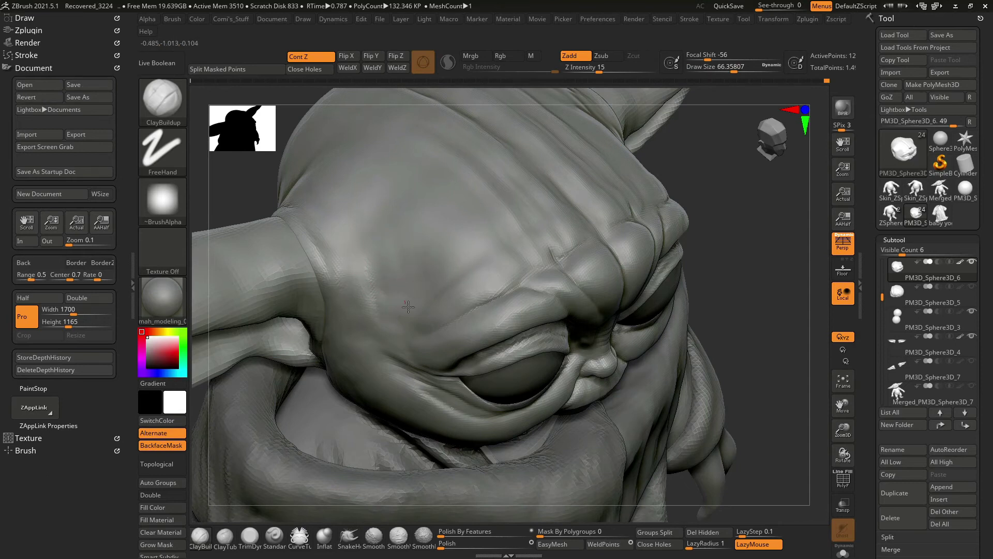
right_drag(408, 307, 532, 288)
Switch to a smaller Standard brush and orbit around the brow.
key(space)
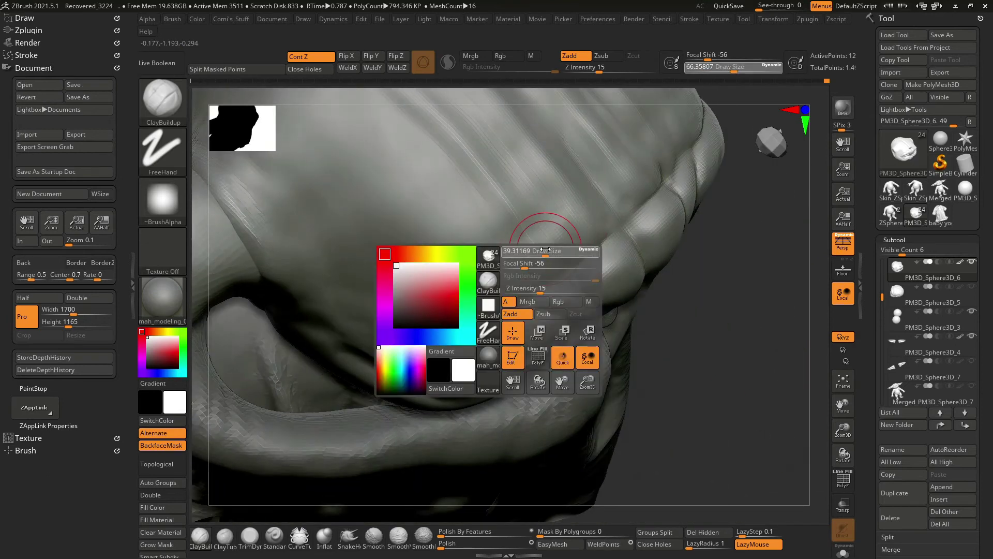
click(274, 538)
scroll(538, 233, up, 2)
key(space)
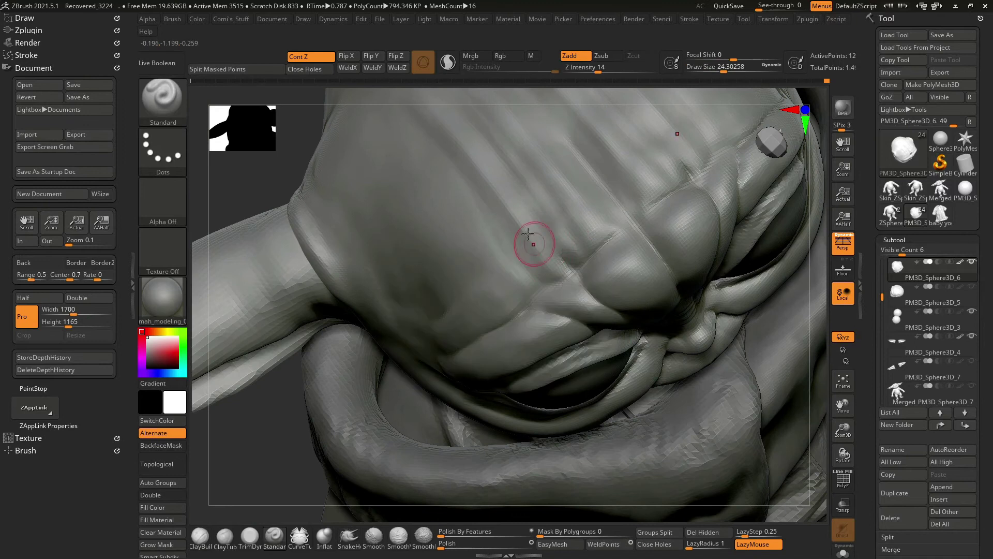
mouse_move(563, 230)
right_down()
mouse_move(750, 352)
mouse_move(735, 222)
right_up()
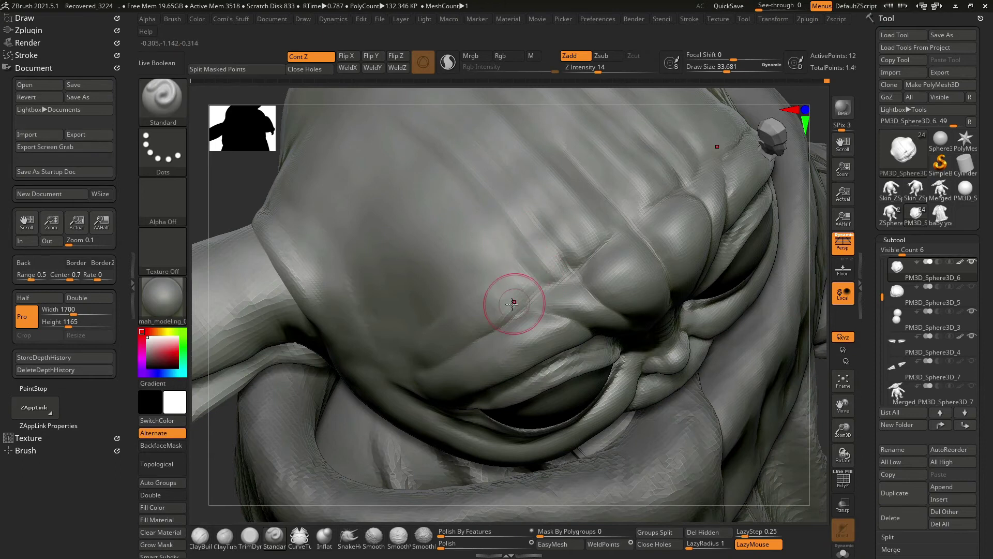
key(d)
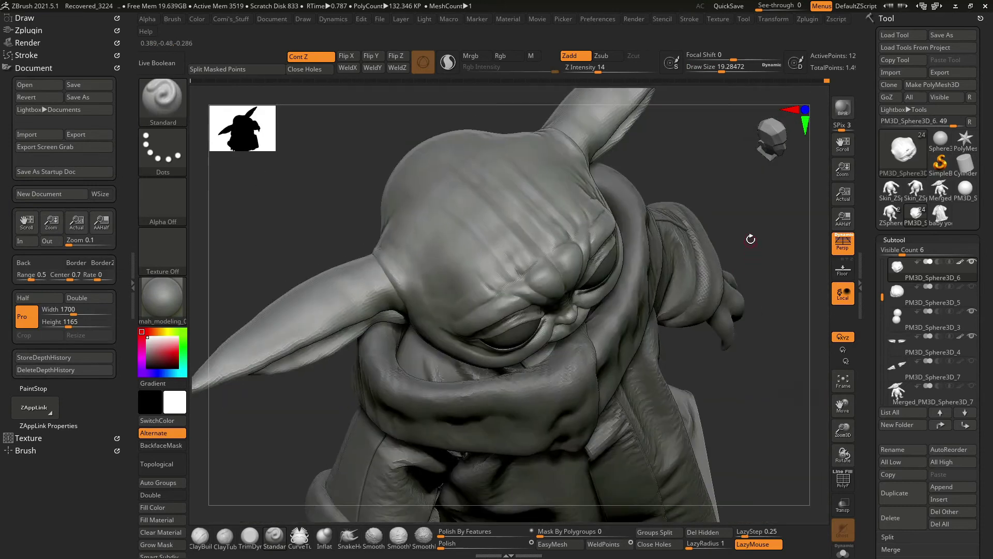
Enlarge the brush, view the forehead from above, and reselect ClayBuildup.
mouse_move(700, 219)
mouse_down()
mouse_move(636, 150)
mouse_move(718, 128)
mouse_move(656, 213)
mouse_move(467, 350)
mouse_up()
key(space)
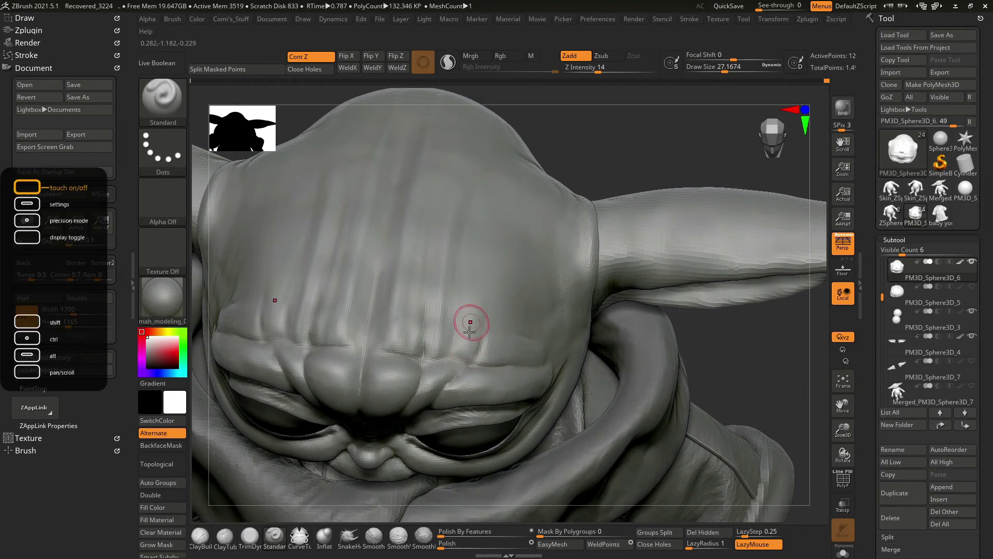
mouse_move(563, 165)
mouse_down()
mouse_move(470, 251)
mouse_move(388, 355)
mouse_up()
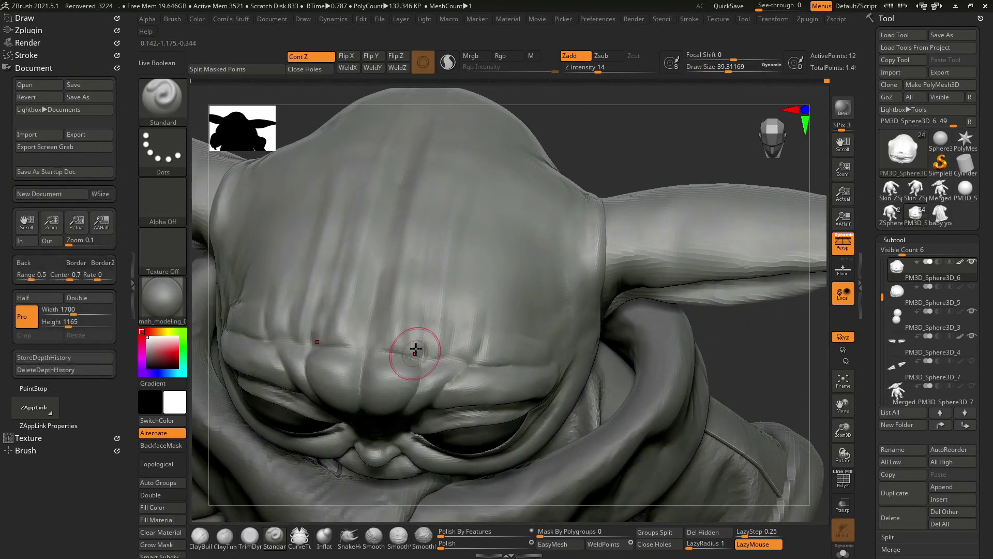
ctrl+right_drag(421, 348, 528, 262)
key(b)
key(c)
key(b)
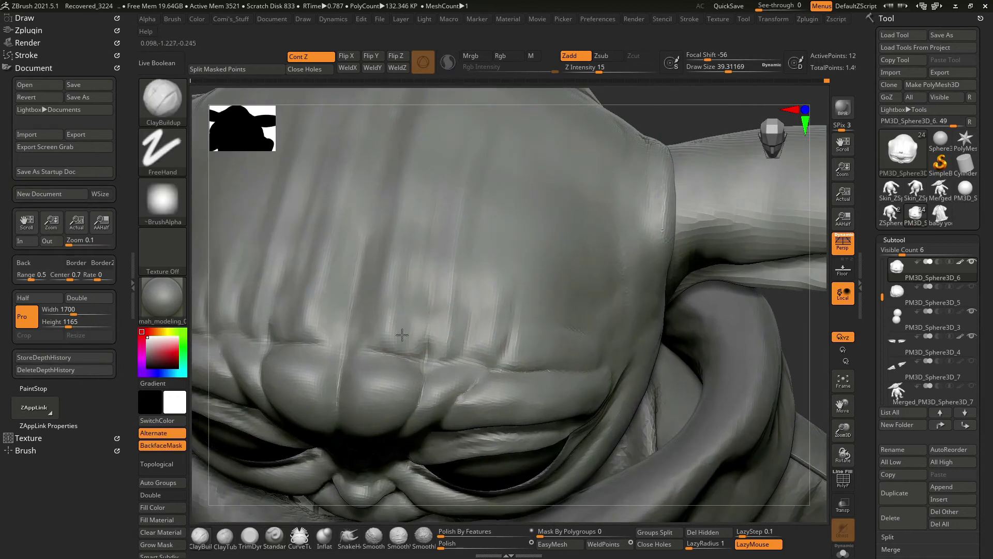
key(b)
Switch to the SO_Detail brush and carve a crease into the head top.
key(s)
key(o)
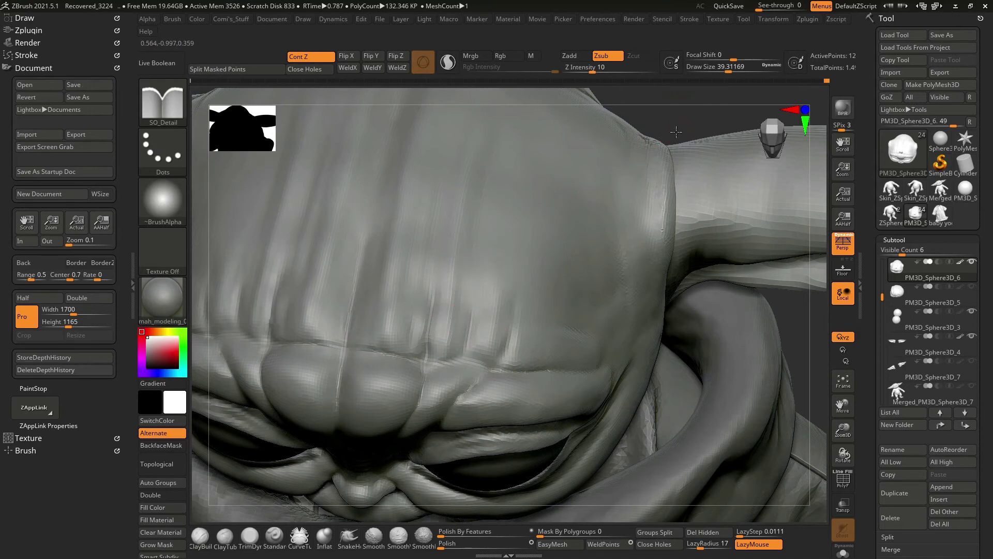
drag(676, 131, 451, 322)
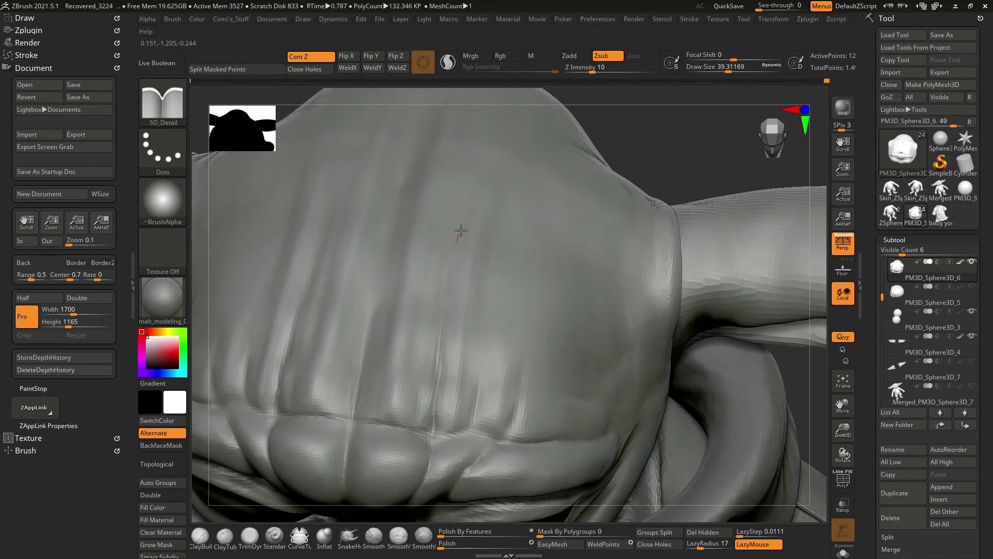
key(ctrl+z)
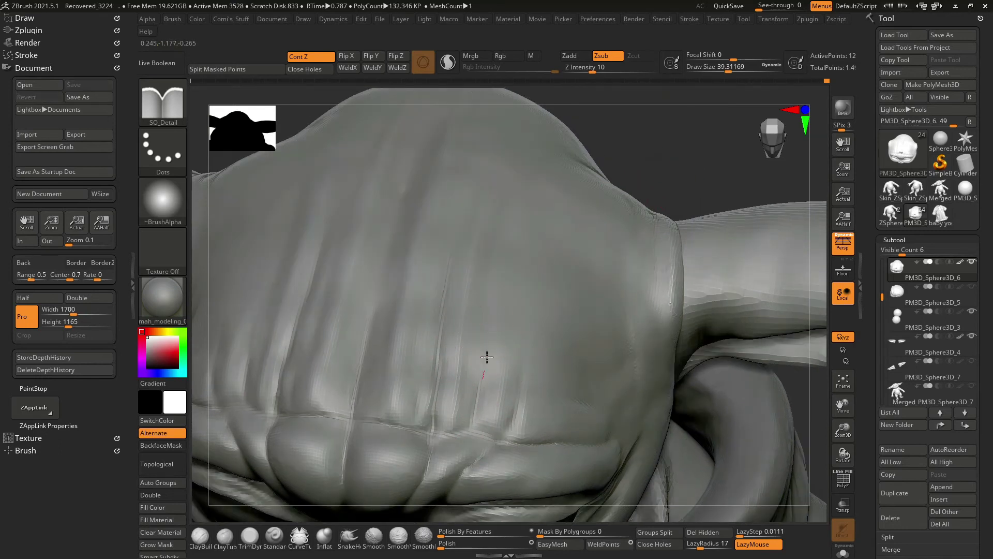
drag(603, 195, 490, 352)
drag(489, 283, 502, 224)
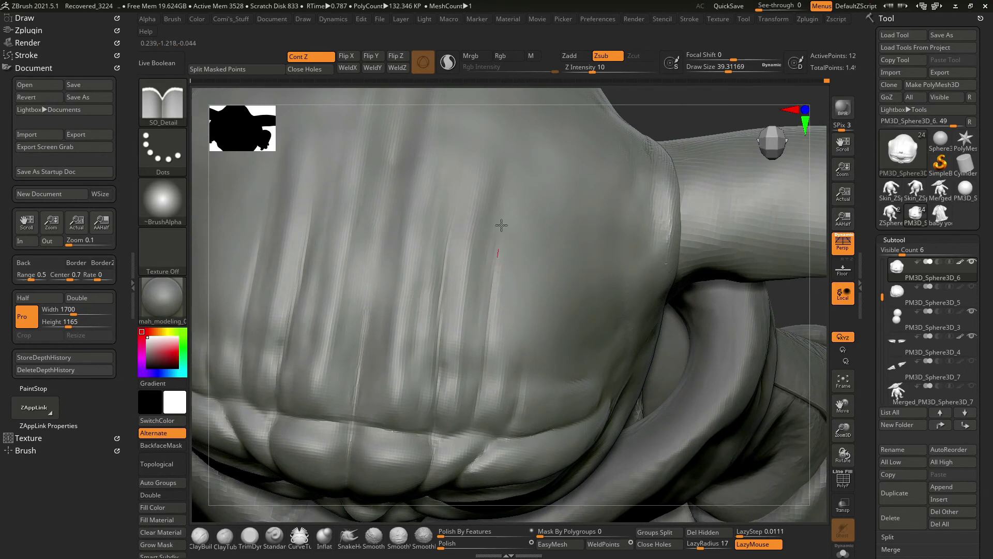
Orbit toward the back of the head and try SnakeHook at draw size about 53.
right_drag(576, 180, 373, 440)
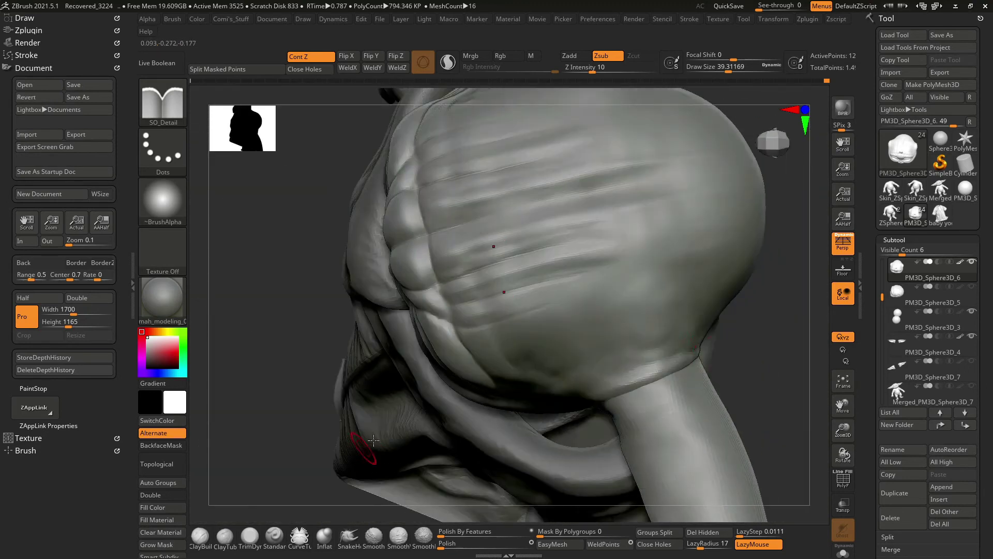
drag(764, 341, 722, 315)
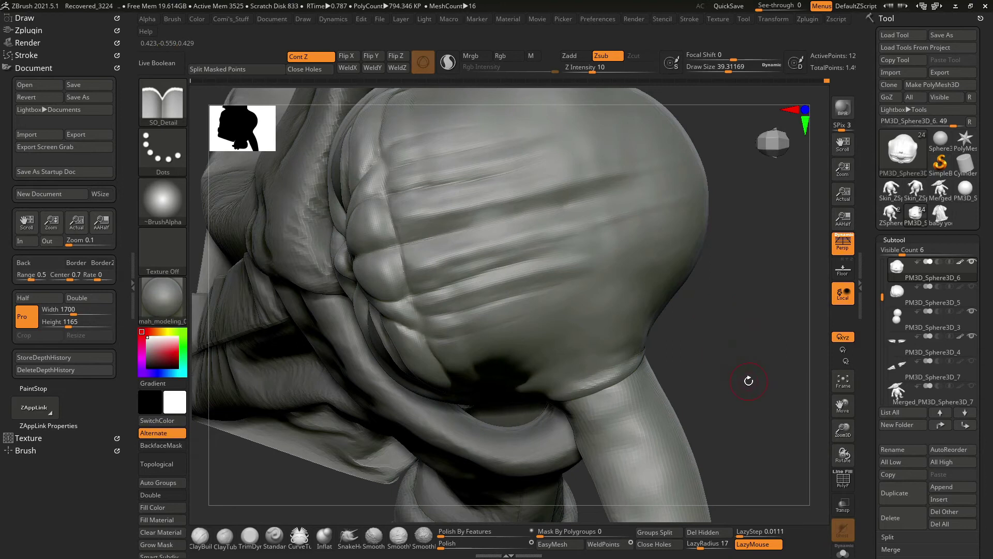
mouse_move(756, 386)
mouse_down()
mouse_move(747, 344)
mouse_move(516, 279)
mouse_up()
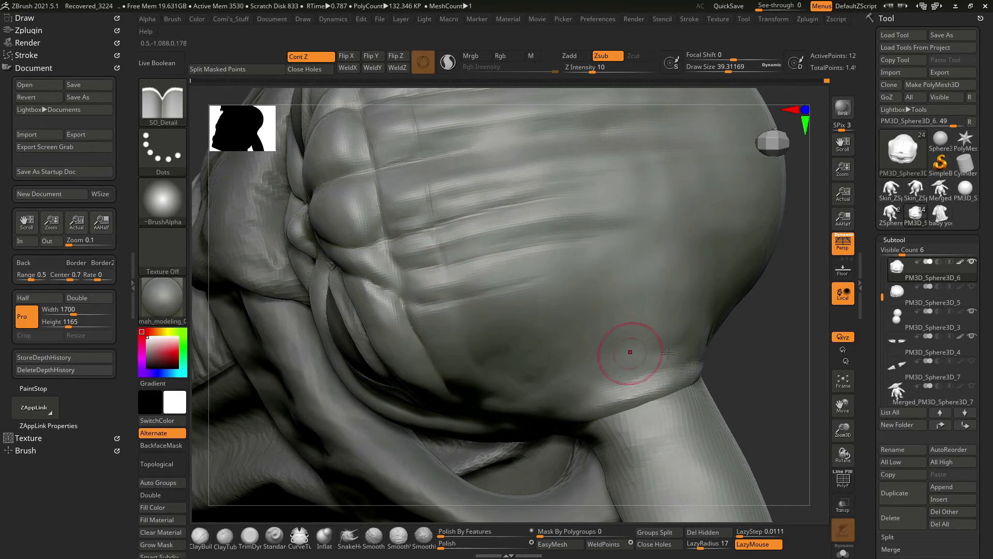
drag(668, 353, 429, 250)
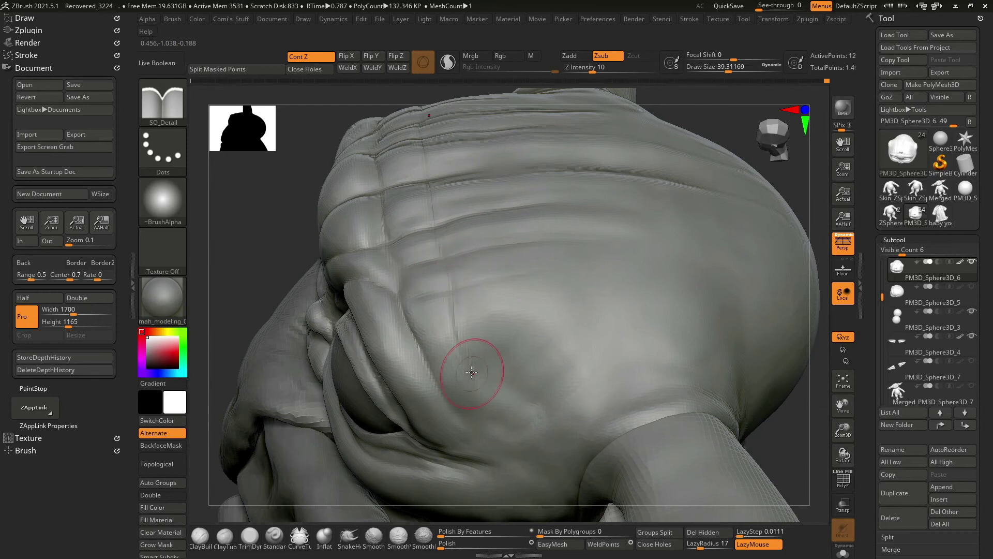
mouse_move(616, 422)
right_down()
mouse_move(678, 193)
mouse_move(692, 259)
mouse_move(288, 317)
mouse_move(541, 211)
right_up()
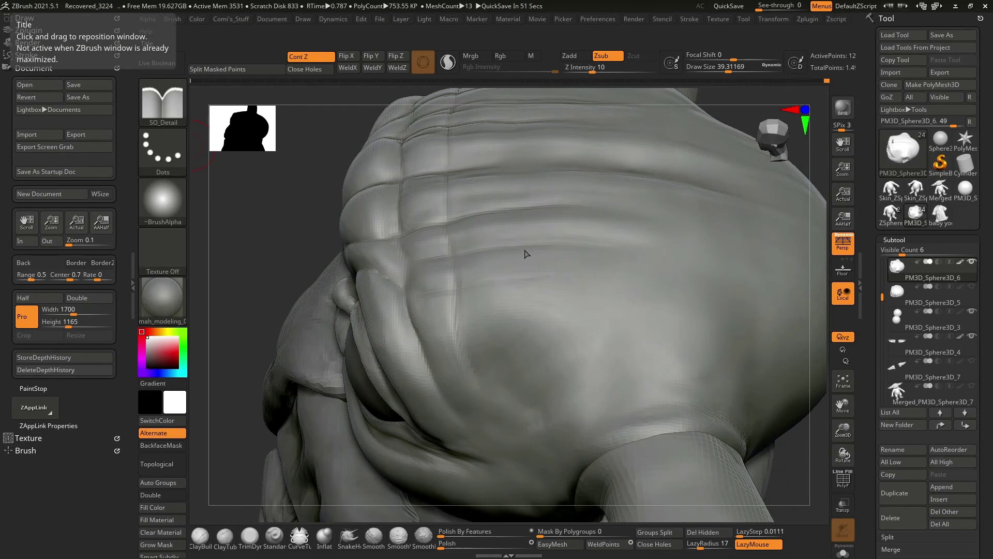
mouse_move(330, 276)
right_down()
mouse_move(333, 264)
mouse_move(476, 222)
mouse_move(446, 219)
right_up()
key(b)
key(s)
key(h)
key(bracketright)
key(bracketright)
key(bracketright)
key(bracketleft)
key(bracketleft)
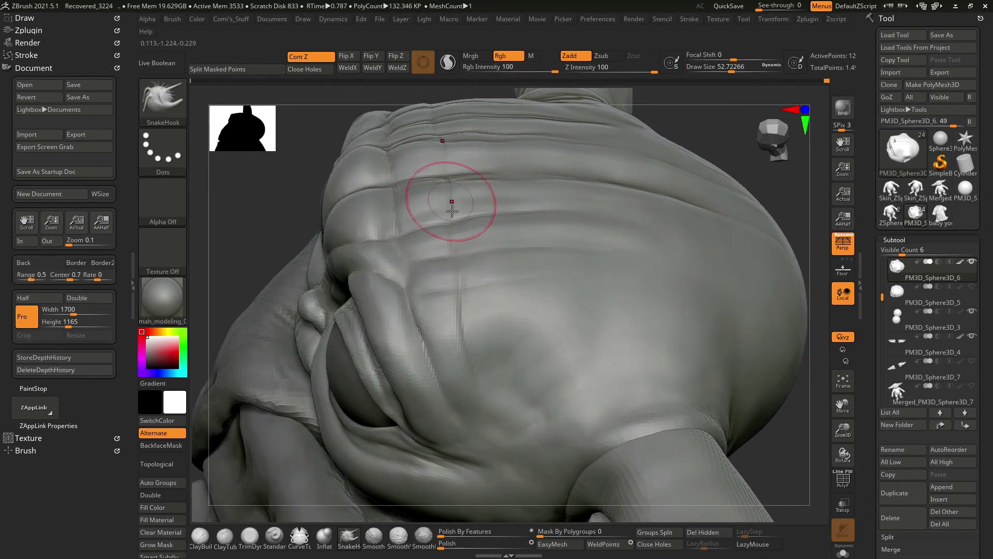
Carve back-of-head wrinkles with SO_Detail at Z Intensity 16, draw size about 43.
right_drag(547, 300, 693, 164)
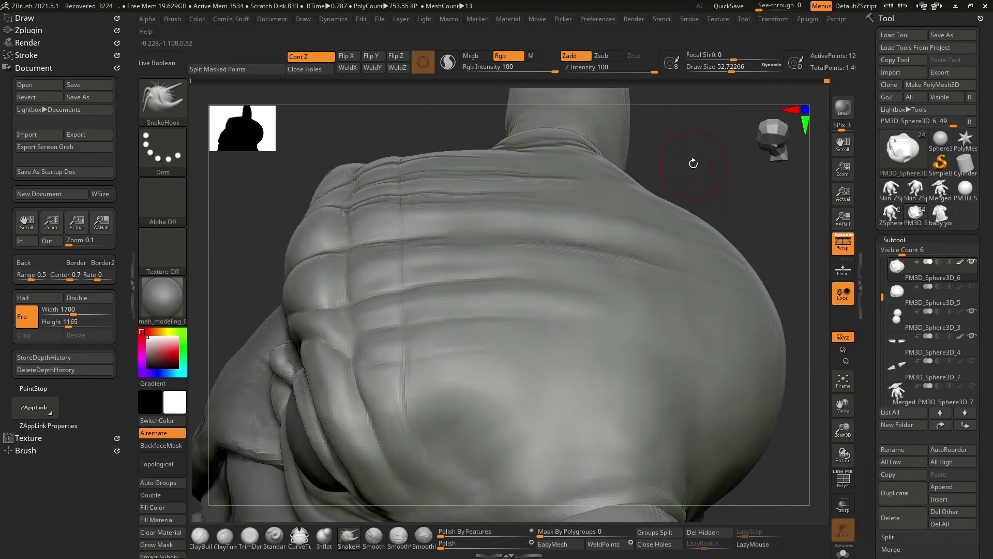
key(1)
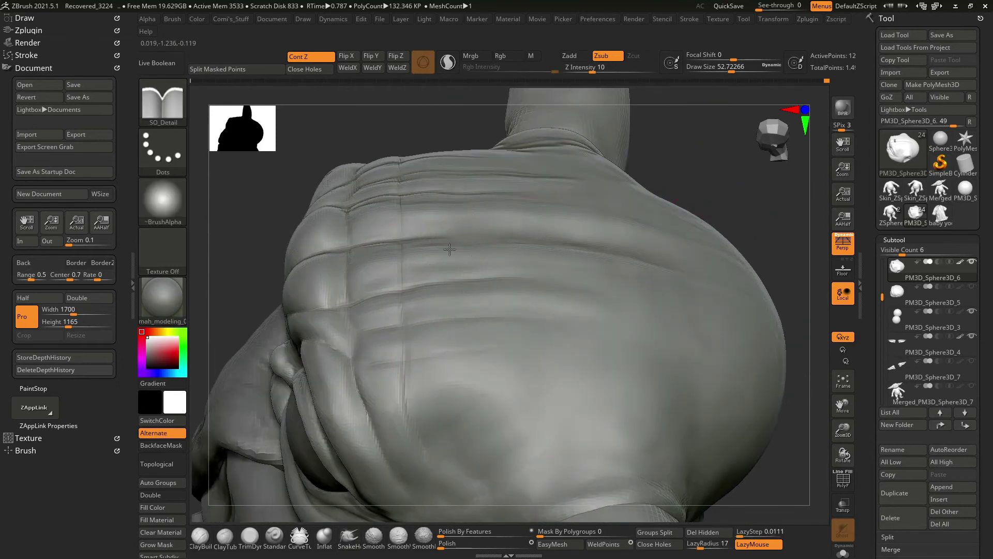
right_drag(459, 335, 443, 262)
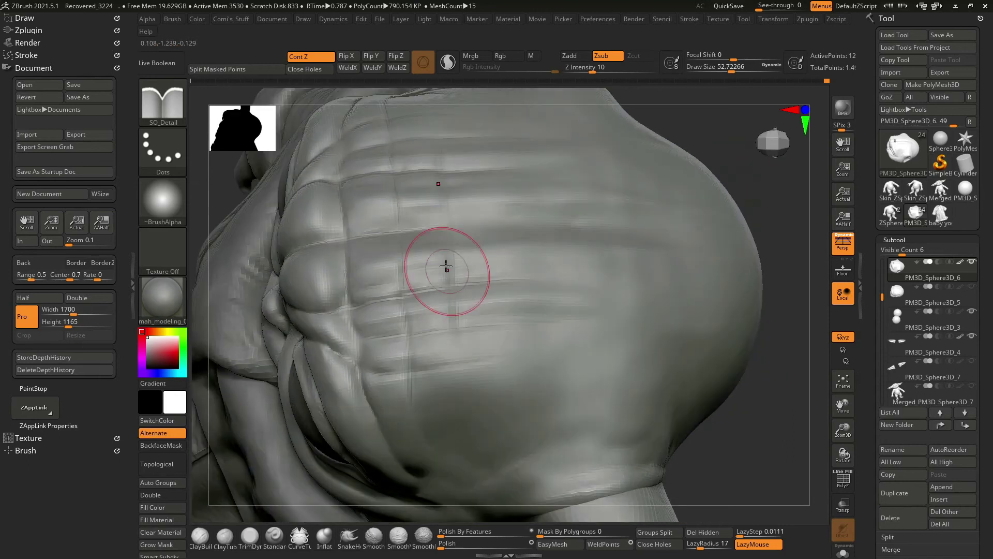
key(ctrl)
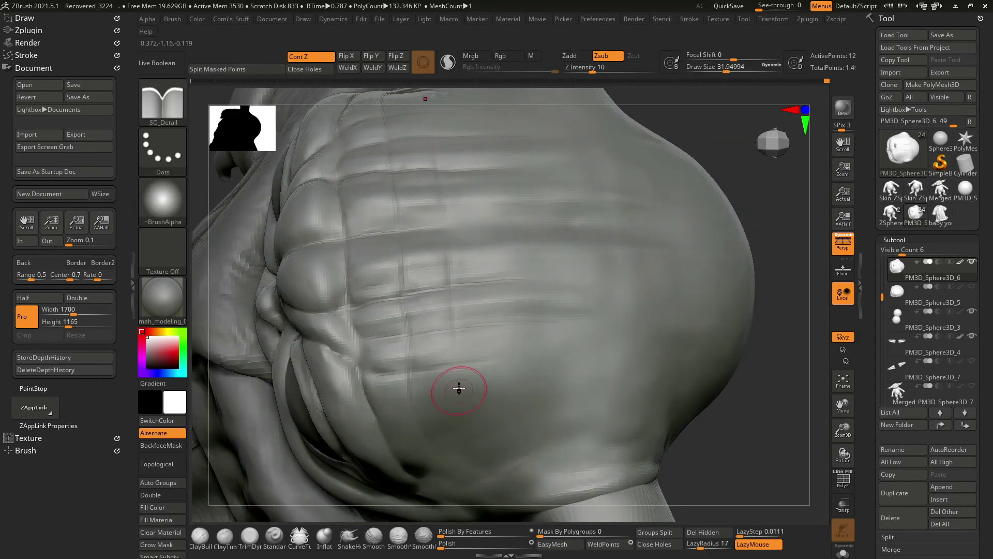
drag(753, 185, 457, 409)
drag(594, 70, 601, 70)
right_drag(464, 446, 464, 258)
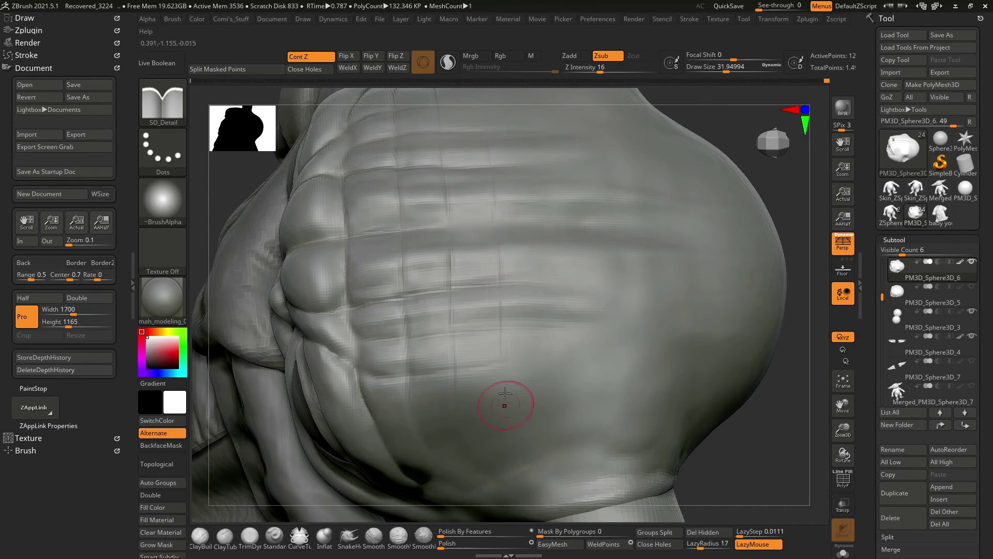
mouse_move(501, 397)
right_down()
mouse_move(716, 288)
mouse_move(714, 215)
mouse_move(477, 348)
right_up()
right_click(466, 362)
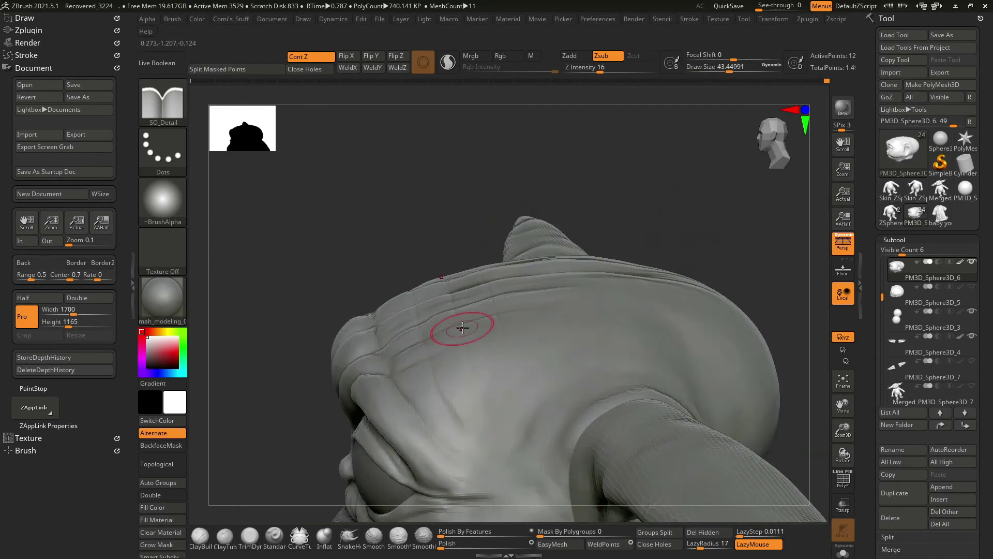
right_drag(480, 383, 454, 310)
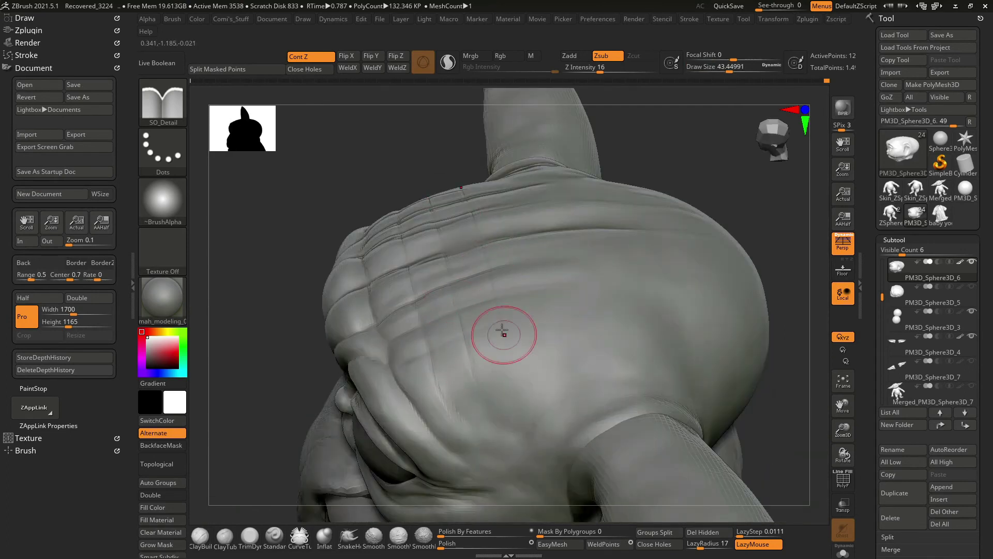
right_drag(455, 166, 475, 217)
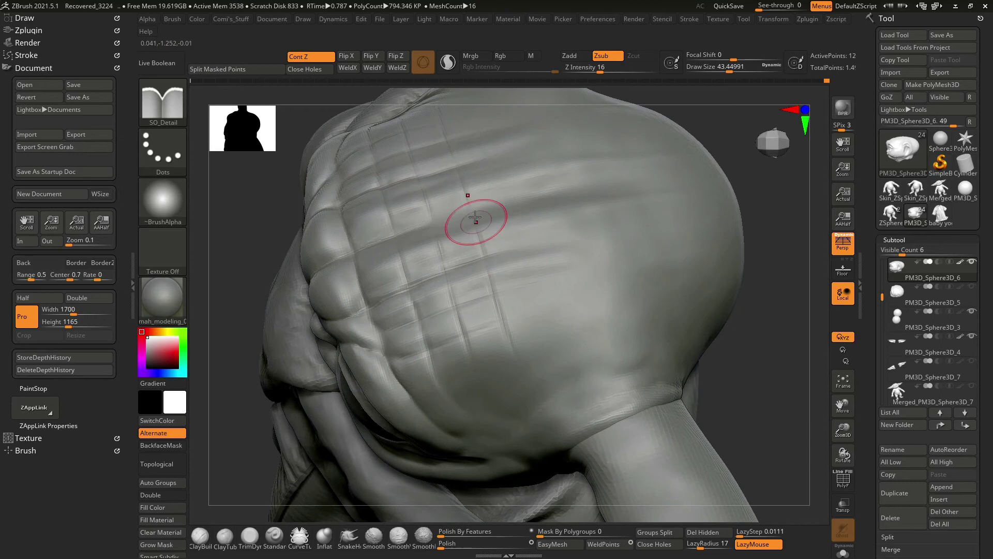
mouse_move(683, 269)
right_down()
mouse_move(765, 324)
mouse_move(701, 328)
mouse_move(484, 385)
right_up()
drag(484, 385, 378, 388)
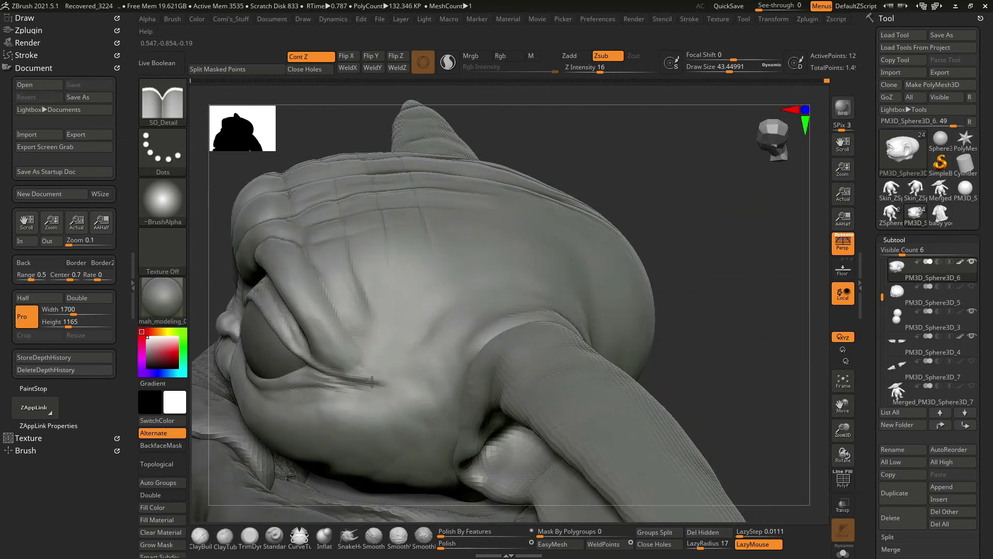
Shrink SO_Detail to about 35 and carve a fold from cheek toward the ear base.
key(space)
drag(360, 367, 344, 369)
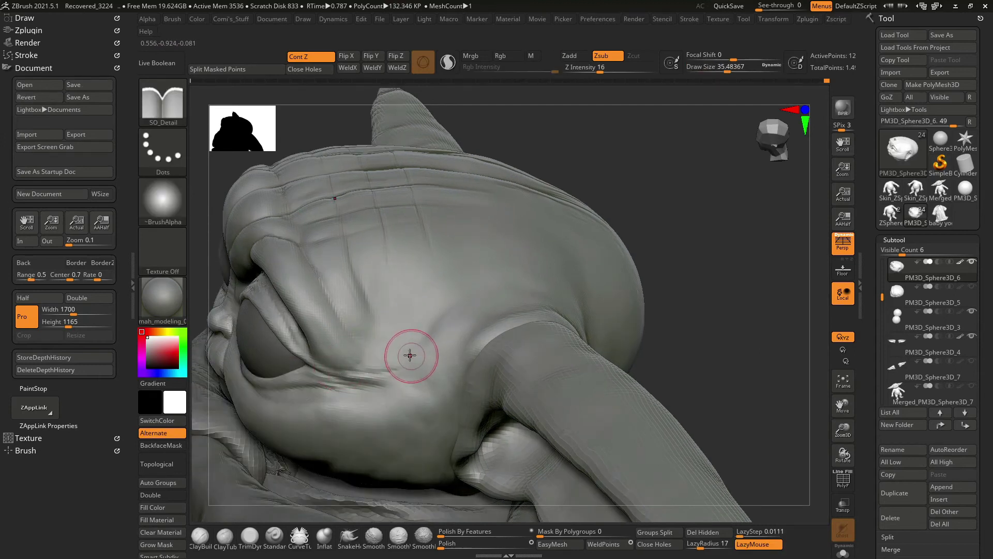
right_drag(433, 354, 694, 277)
ctrl+right_drag(465, 321, 436, 373)
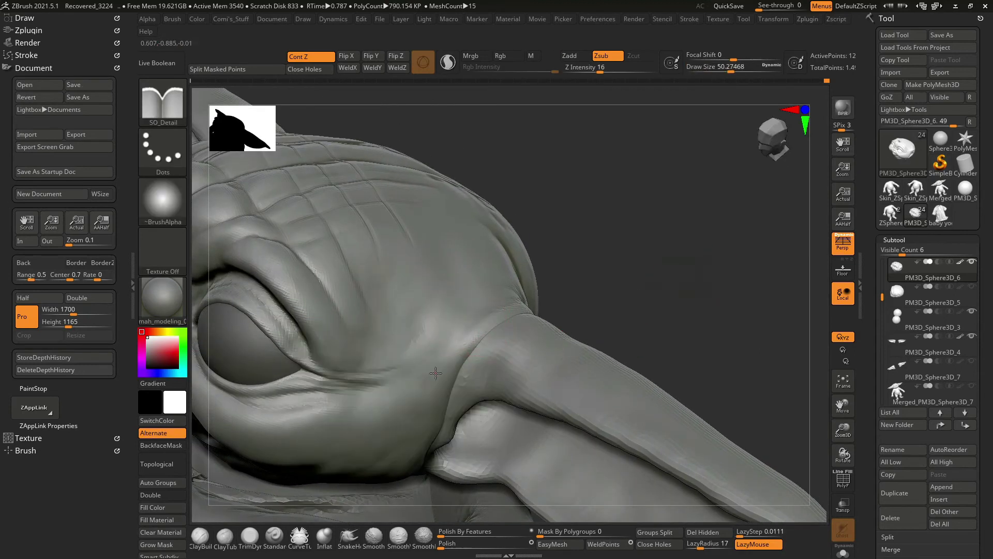
mouse_move(458, 339)
right_down()
mouse_move(469, 315)
mouse_move(458, 295)
right_up()
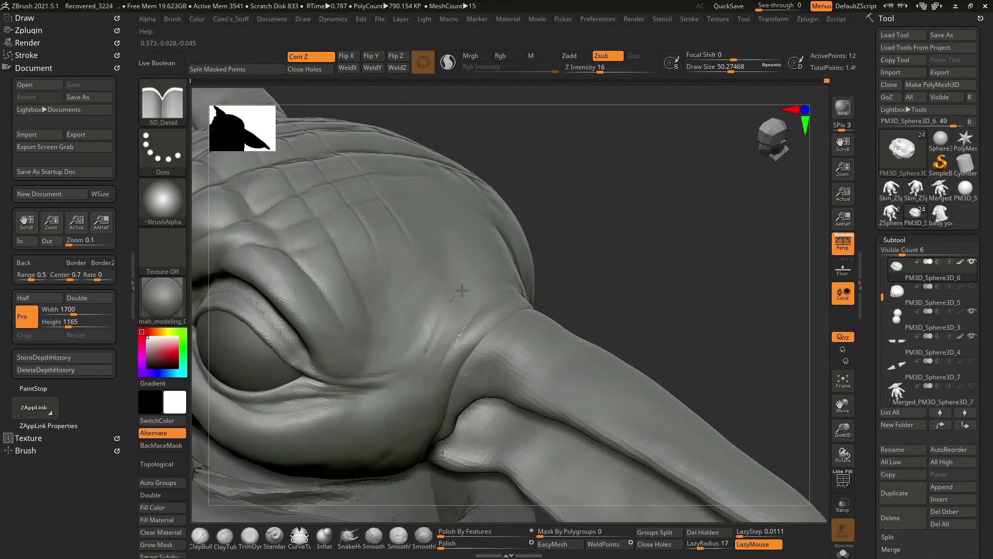
right_drag(527, 252, 533, 296)
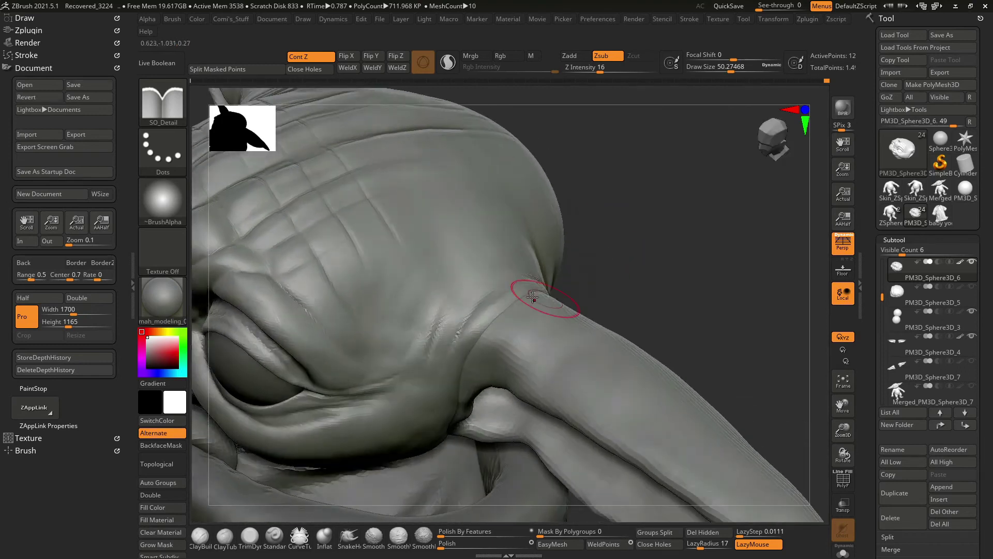
mouse_move(450, 329)
right_down()
mouse_move(652, 224)
mouse_move(678, 277)
mouse_move(413, 345)
right_up()
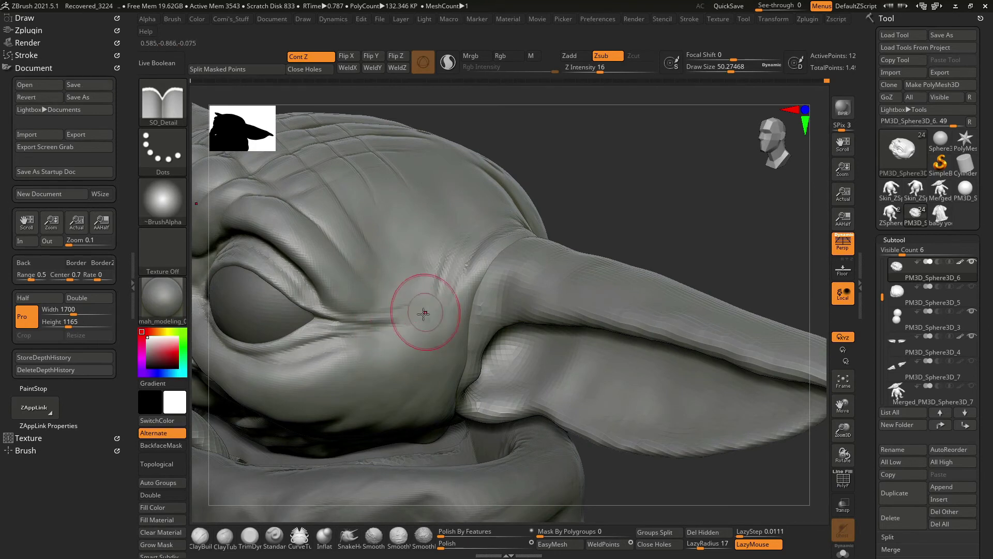
drag(401, 323, 448, 261)
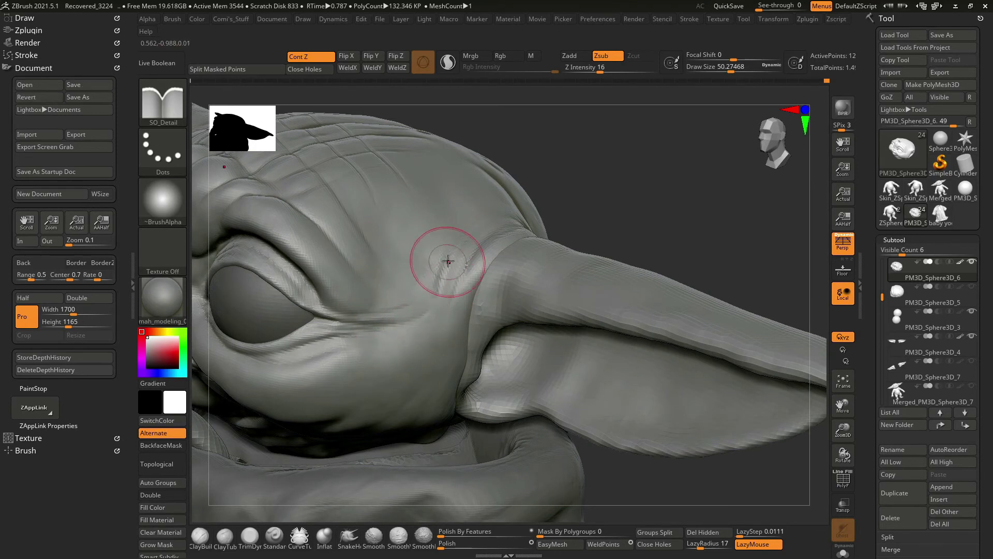
Check the ear base from several angles, then view the whole figure.
mouse_move(416, 306)
right_down()
mouse_move(650, 213)
mouse_move(588, 166)
right_up()
mouse_move(607, 200)
ctrl+right_down()
mouse_move(611, 249)
mouse_move(621, 216)
mouse_move(473, 224)
ctrl+right_up()
key(space)
mouse_move(459, 272)
right_down()
mouse_move(465, 258)
mouse_move(461, 281)
right_up()
mouse_move(614, 182)
ctrl+right_down()
mouse_move(605, 206)
mouse_move(658, 237)
mouse_move(667, 269)
mouse_move(649, 265)
mouse_move(634, 290)
mouse_move(637, 261)
mouse_move(642, 290)
mouse_move(722, 324)
mouse_move(711, 321)
mouse_move(713, 294)
mouse_move(731, 306)
mouse_move(729, 290)
ctrl+right_up()
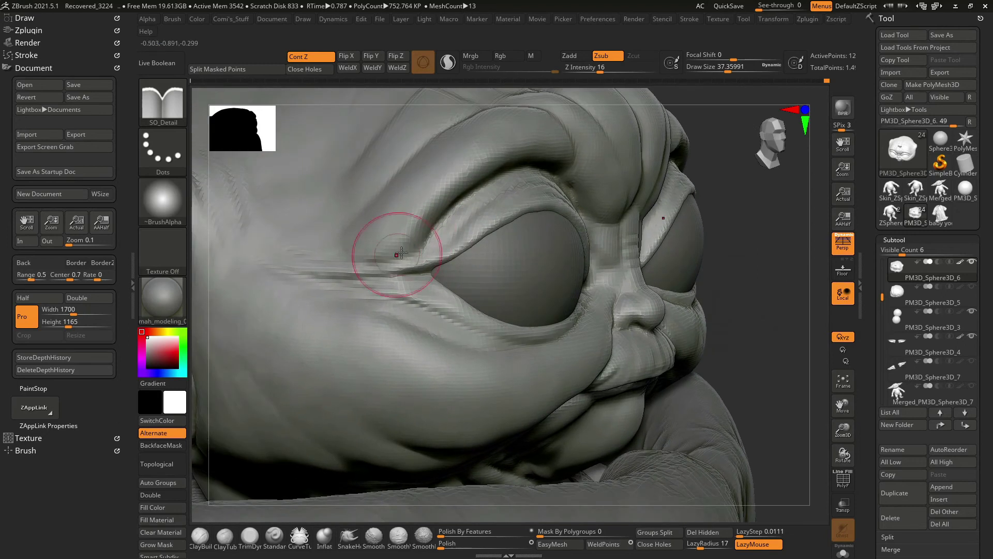
Build up the brow ridge above the eye with a size-22 ClayBuildup brush.
right_drag(399, 233, 389, 223)
key(shift)
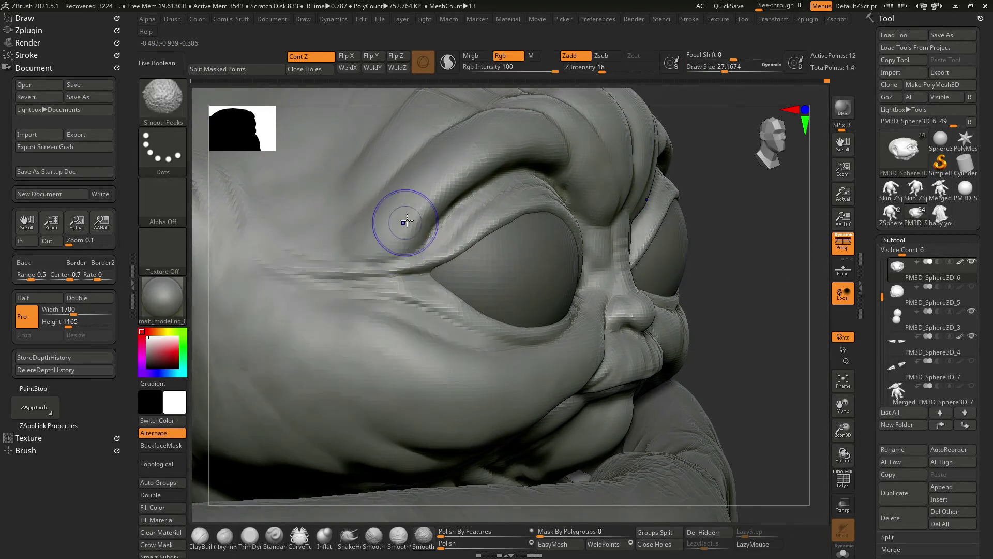
key(shift)
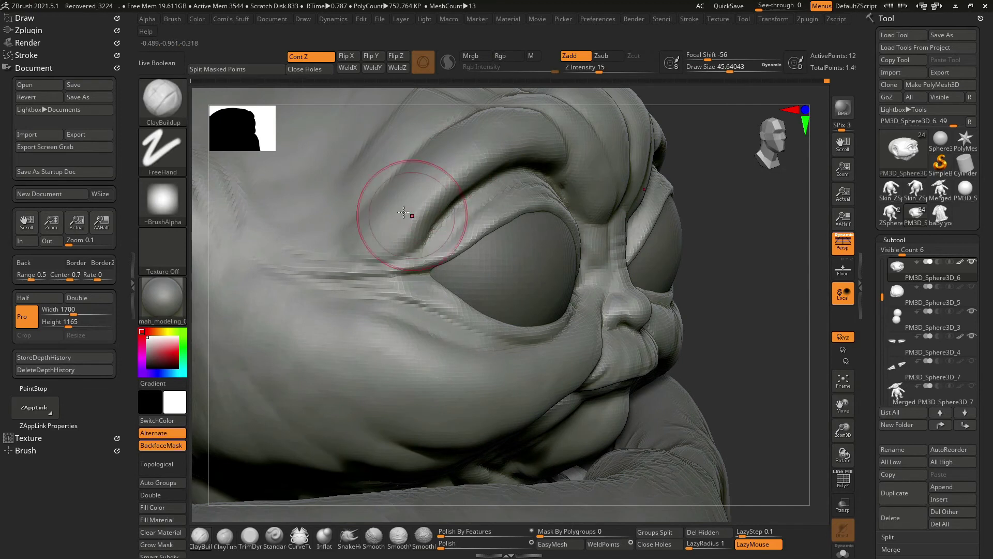
right_drag(404, 212, 404, 211)
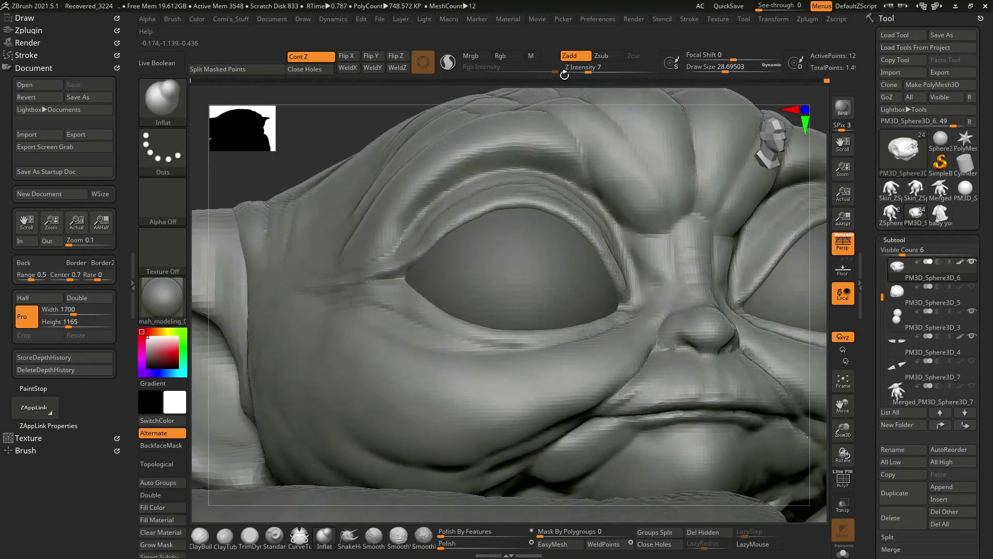
key(space)
mouse_move(486, 169)
mouse_down()
mouse_move(477, 169)
mouse_move(483, 163)
mouse_up()
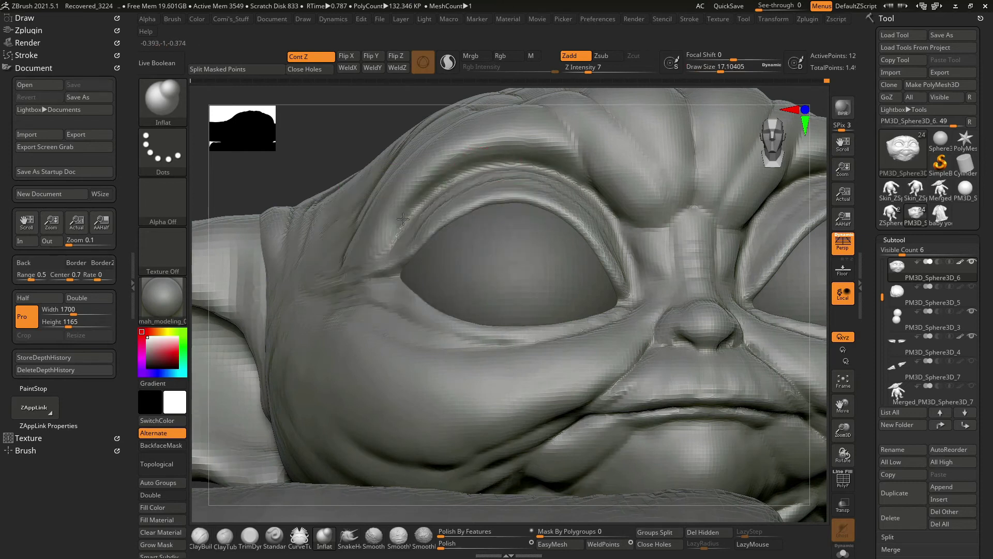
mouse_move(401, 102)
mouse_down()
mouse_move(461, 69)
mouse_move(439, 153)
mouse_up()
key(bracketright)
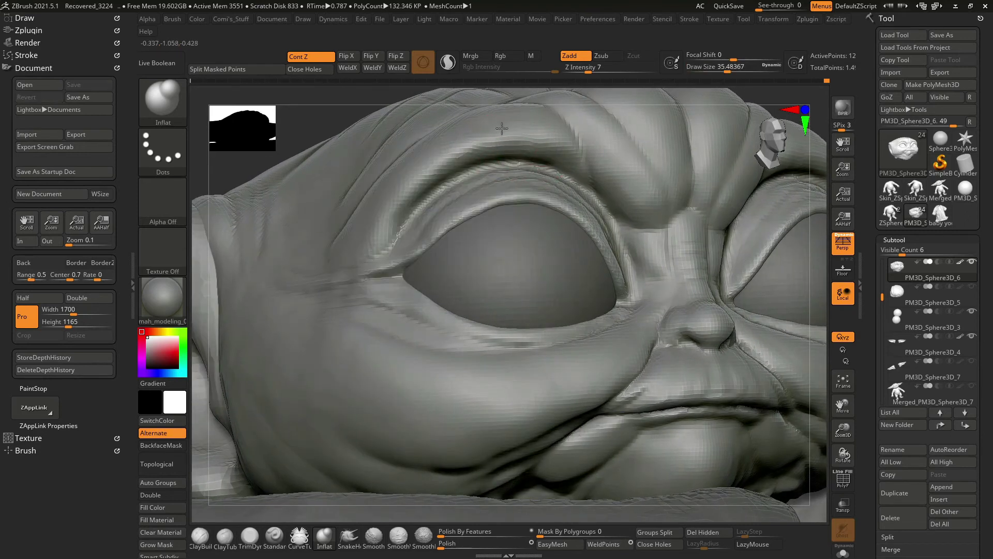
Frame the whole model, then zoom back onto the left eye and brow.
drag(646, 98, 518, 166)
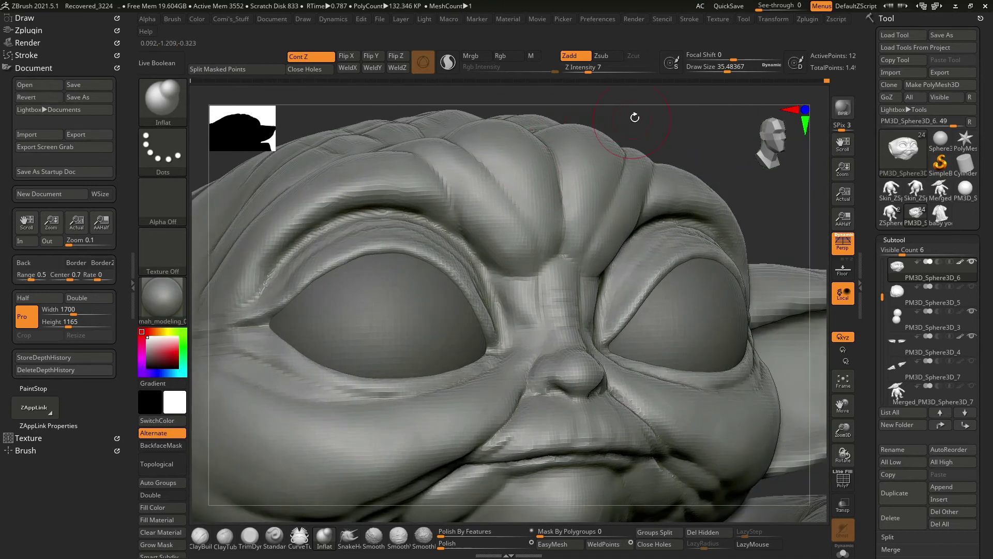
drag(634, 118, 522, 136)
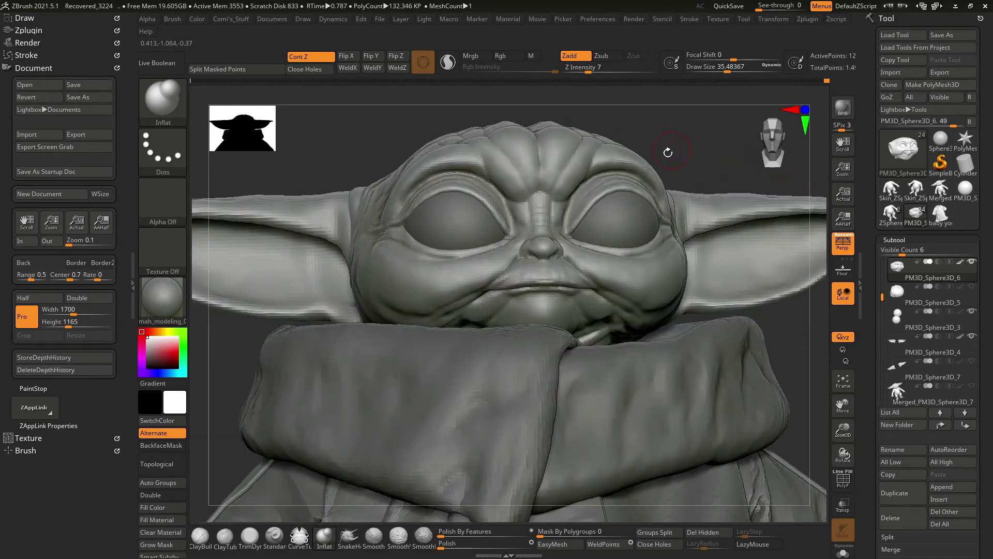
key(f)
mouse_move(672, 124)
mouse_down()
mouse_move(661, 143)
mouse_move(411, 166)
mouse_up()
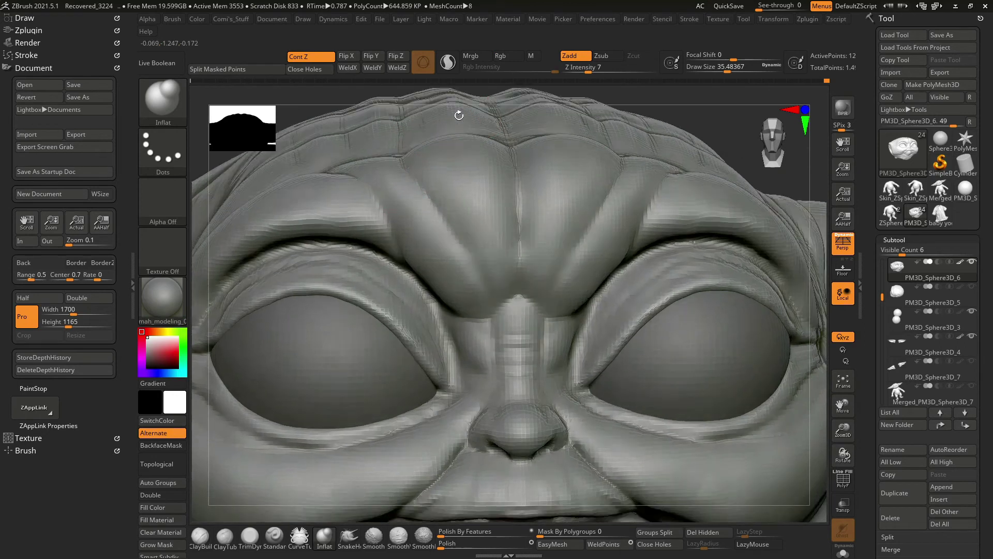
drag(458, 111, 381, 182)
alt+drag(388, 93, 429, 199)
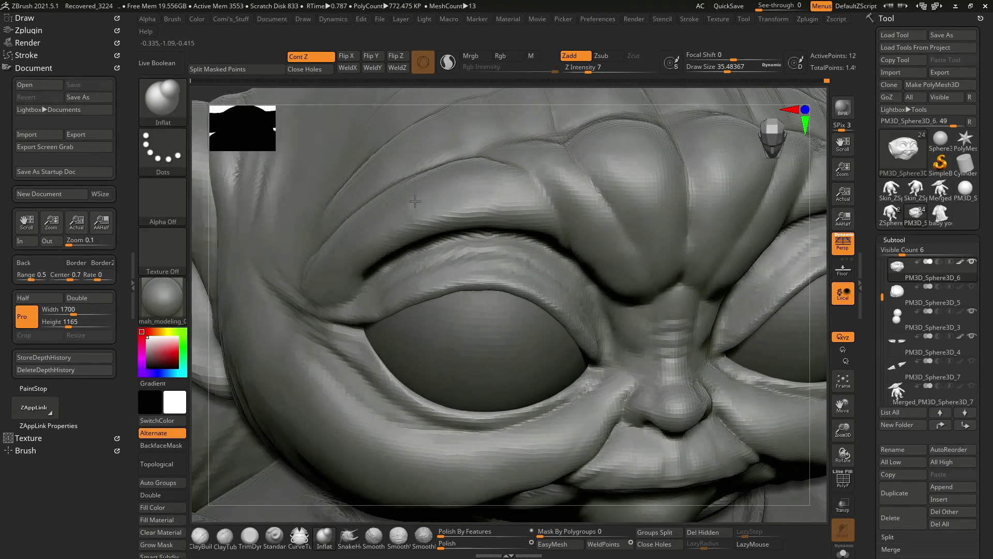
Smooth around the eye, set brush size about 30, and restore the latest history state.
key(shift)
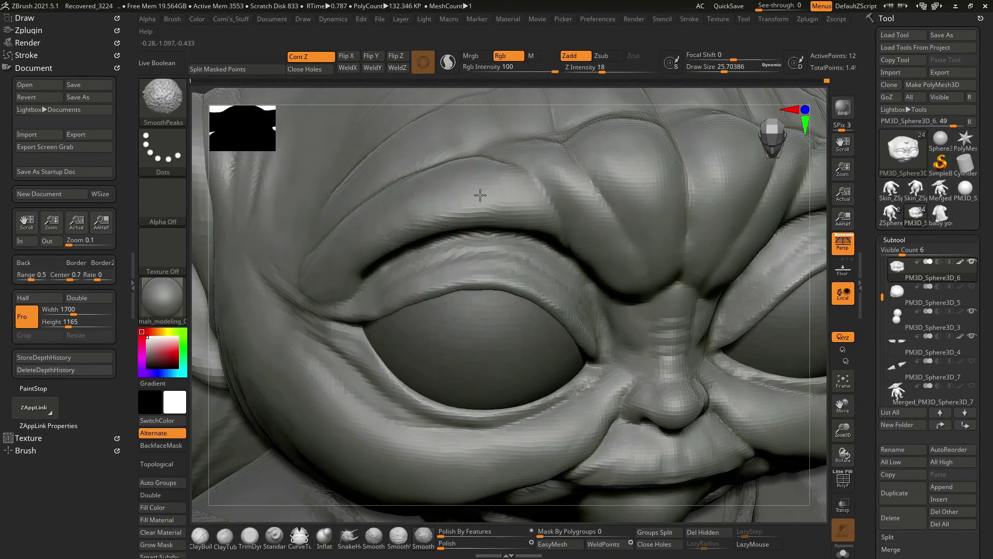
right_drag(542, 95, 428, 200)
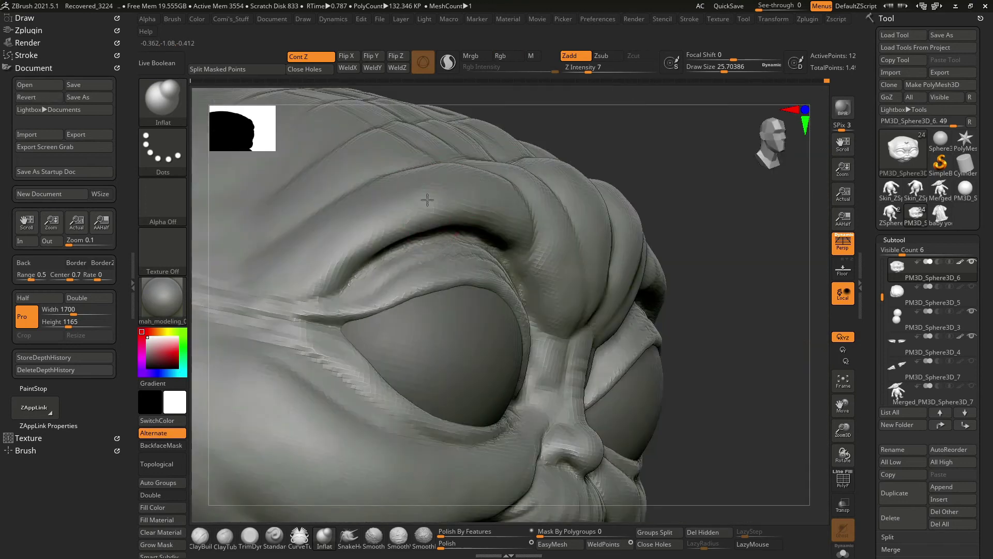
mouse_move(676, 164)
right_down()
mouse_move(440, 192)
mouse_move(532, 223)
right_up()
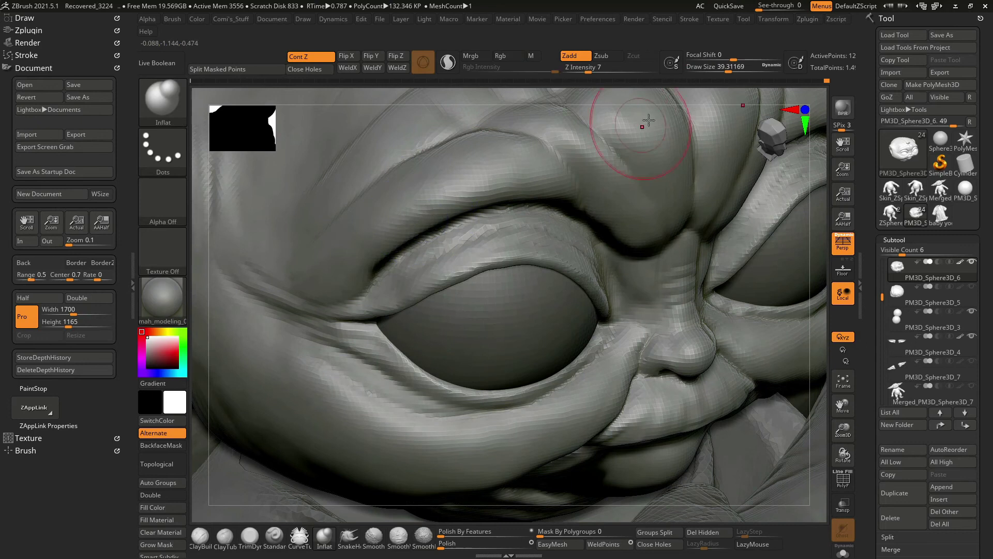
right_drag(642, 132, 643, 124)
key(space)
drag(598, 181, 603, 182)
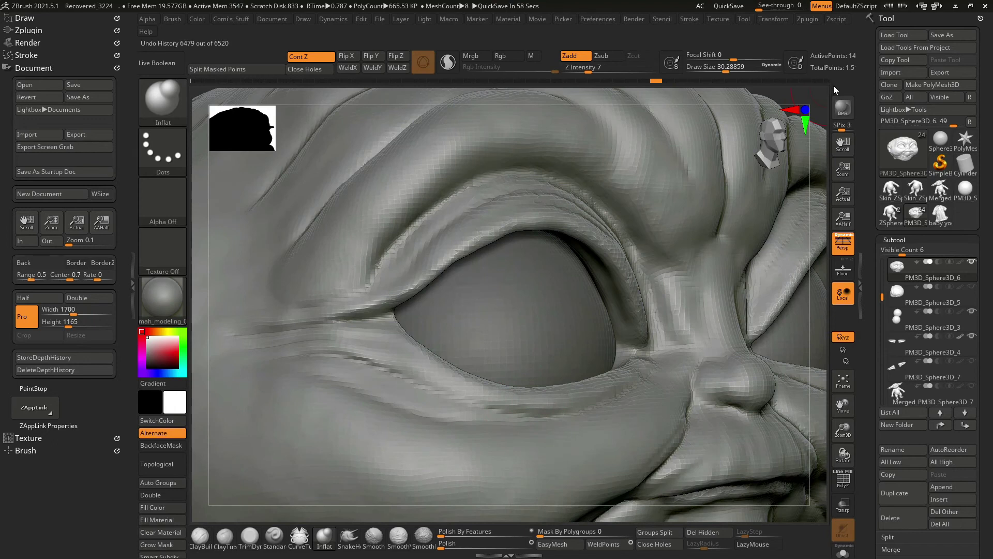
click(831, 81)
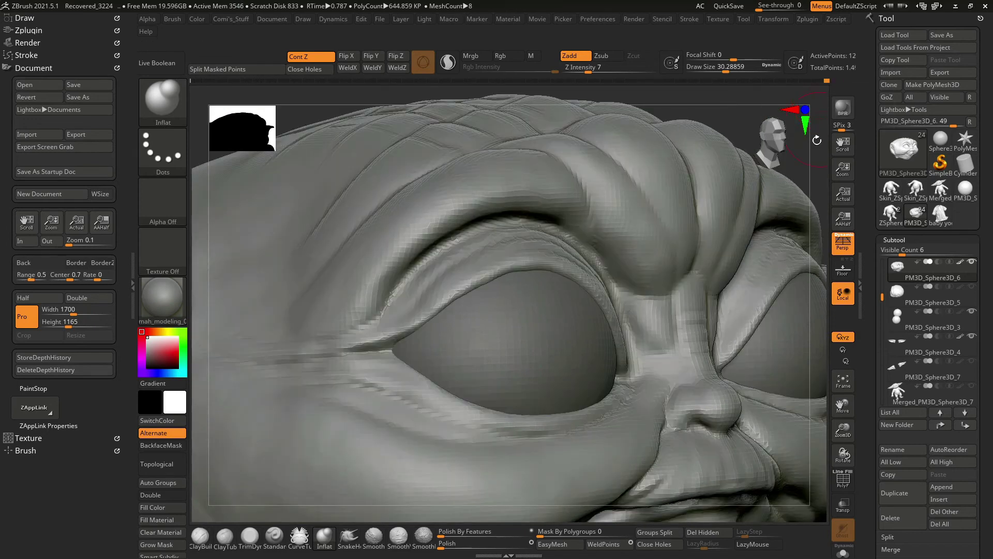
drag(817, 141, 756, 127)
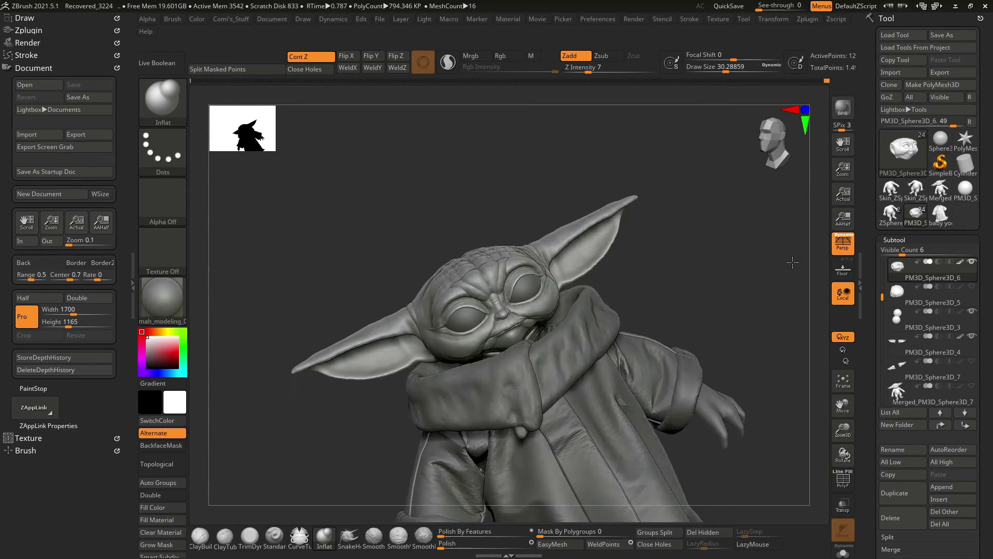
Mask part of the forehead and reshape the left brow lobe with SnakeHook.
drag(771, 402, 703, 207)
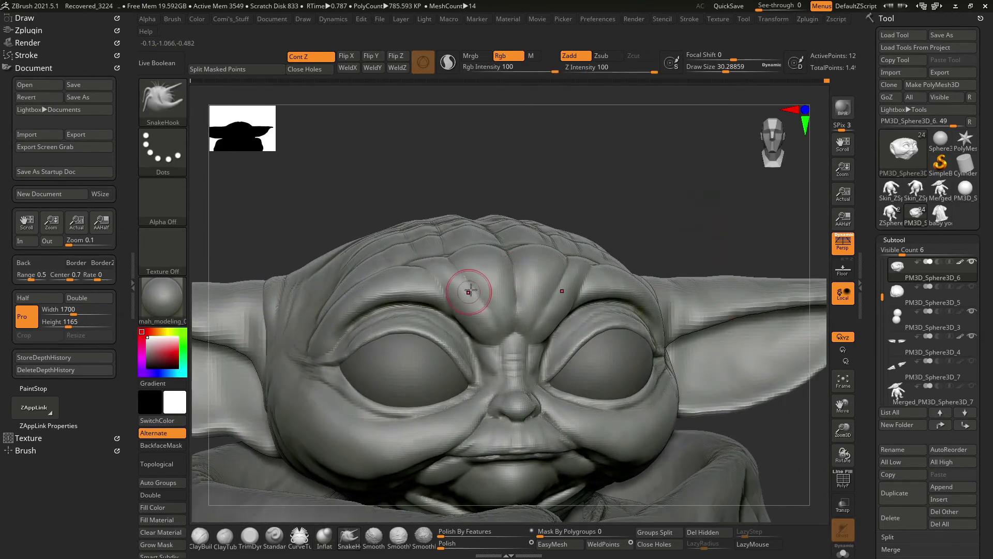
mouse_move(473, 261)
ctrl+mouse_down()
mouse_move(493, 250)
mouse_move(505, 266)
mouse_move(539, 207)
ctrl+mouse_up()
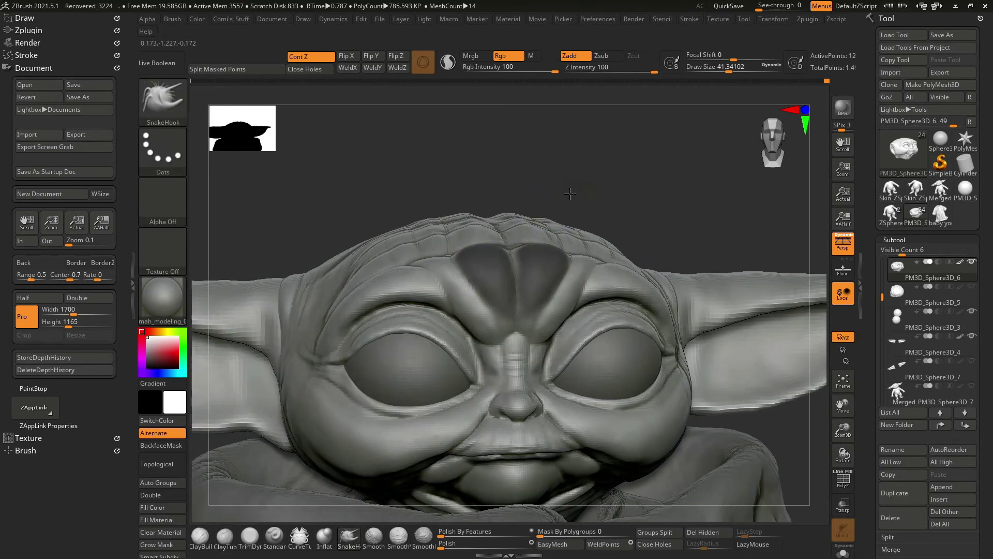
key(b)
key(s)
key(h)
mouse_move(465, 269)
mouse_down()
mouse_move(440, 285)
mouse_move(446, 271)
mouse_up()
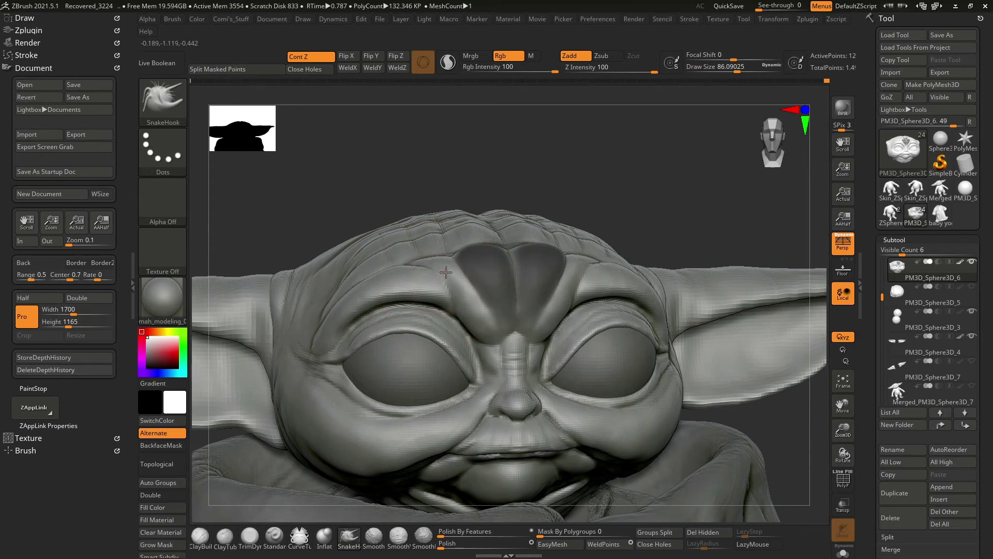
ctrl+drag(600, 173, 620, 174)
drag(621, 174, 654, 178)
Mask the head except the brow lobes, shrink the brush, then clear the mask.
ctrl+click(595, 199)
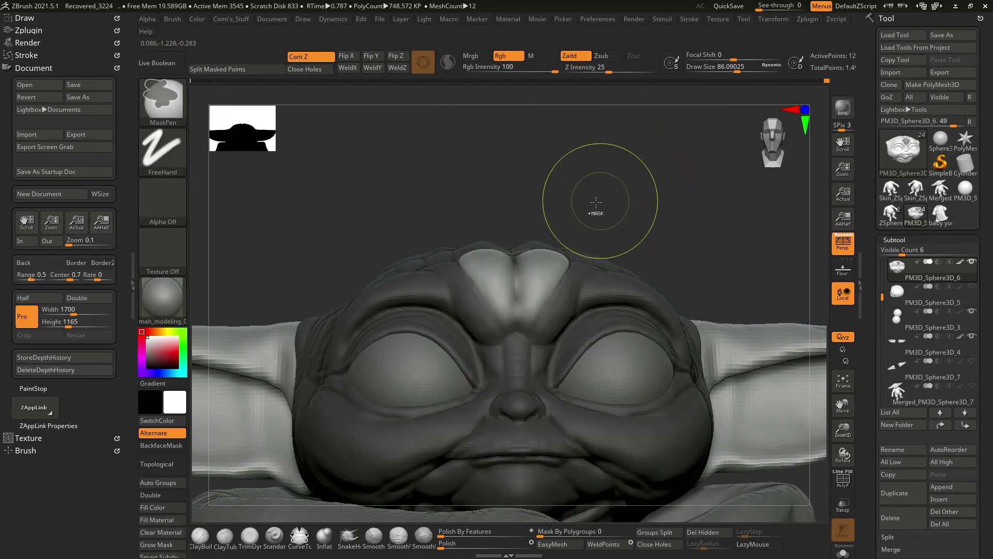
key(space)
ctrl+click(647, 206)
drag(647, 206, 594, 228)
key(space)
mouse_move(786, 233)
mouse_down()
mouse_move(625, 189)
mouse_move(629, 202)
mouse_move(656, 207)
mouse_move(500, 290)
mouse_up()
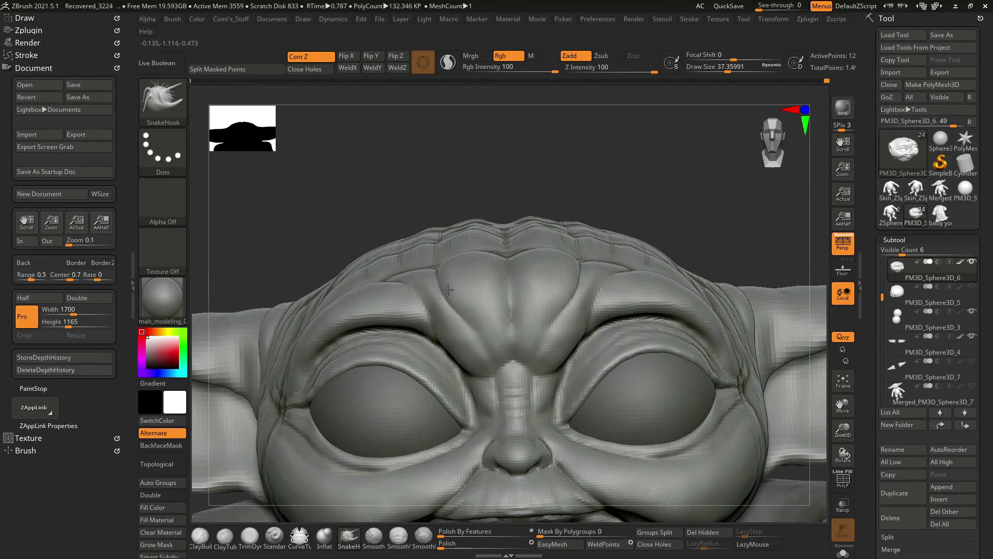
mouse_move(470, 322)
mouse_down()
mouse_move(623, 199)
mouse_move(636, 237)
mouse_up()
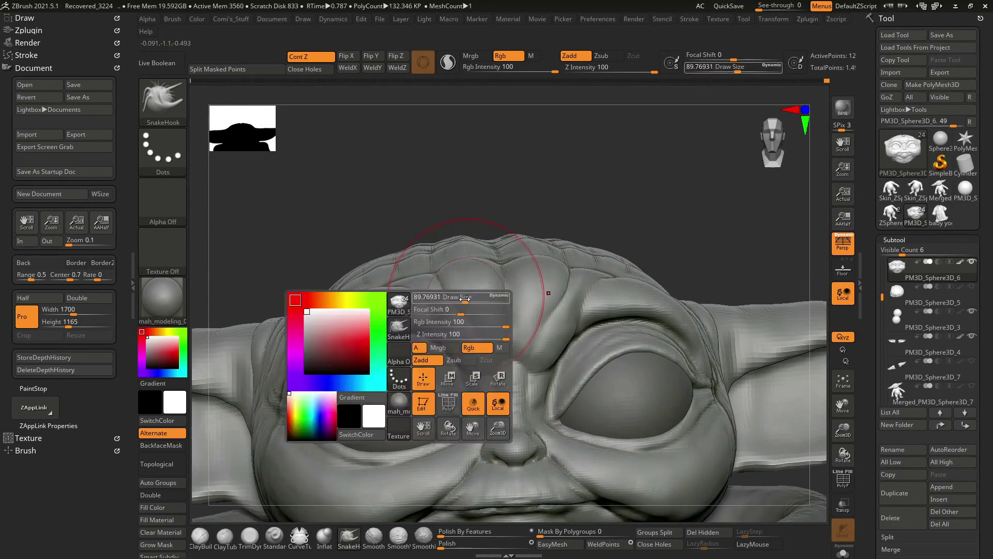
Resize the brush and switch to ClayBuildup facing the brow straight on.
key(space)
mouse_move(455, 308)
mouse_down()
mouse_move(464, 308)
mouse_move(443, 288)
mouse_up()
key(space)
drag(489, 222, 495, 215)
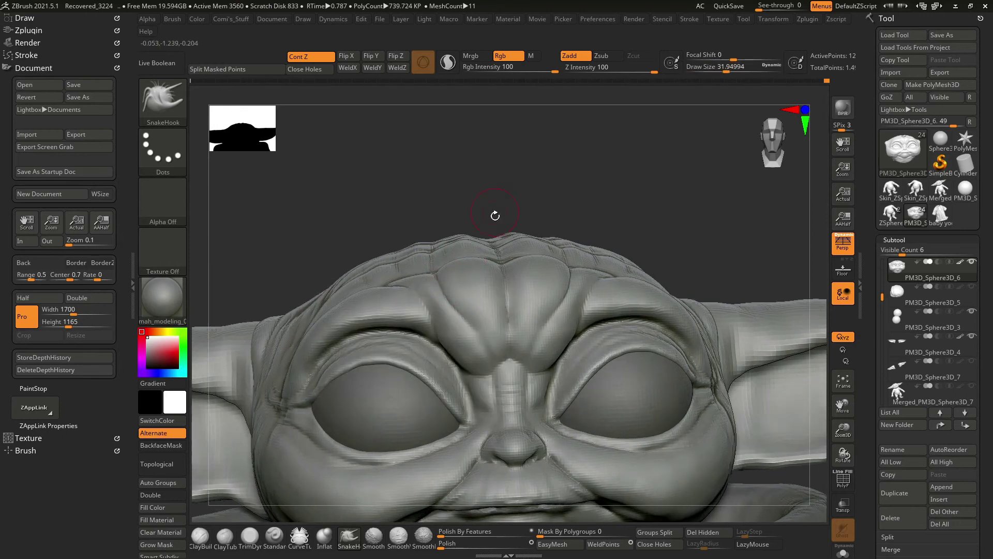
drag(608, 203, 605, 208)
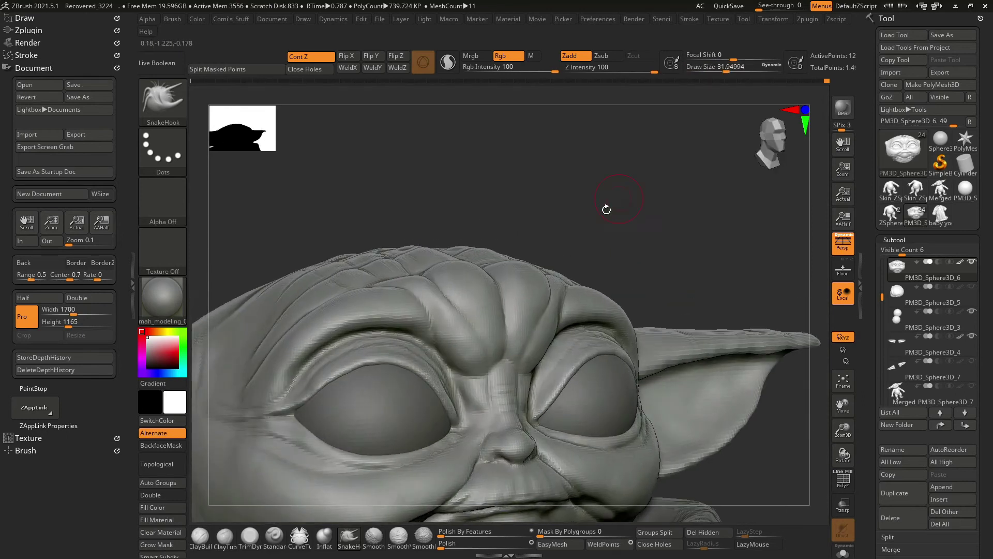
key(b)
key(c)
key(b)
mouse_move(485, 399)
right_down()
mouse_move(462, 345)
mouse_move(696, 237)
mouse_move(702, 349)
mouse_move(465, 269)
mouse_move(463, 257)
right_up()
key(b)
Soften peaks with SmoothPeaks, then build up the brow mound with ClayBuildup at Z Intensity 15.
key(s)
key(p)
mouse_move(755, 290)
right_down()
mouse_move(476, 284)
mouse_move(510, 262)
right_up()
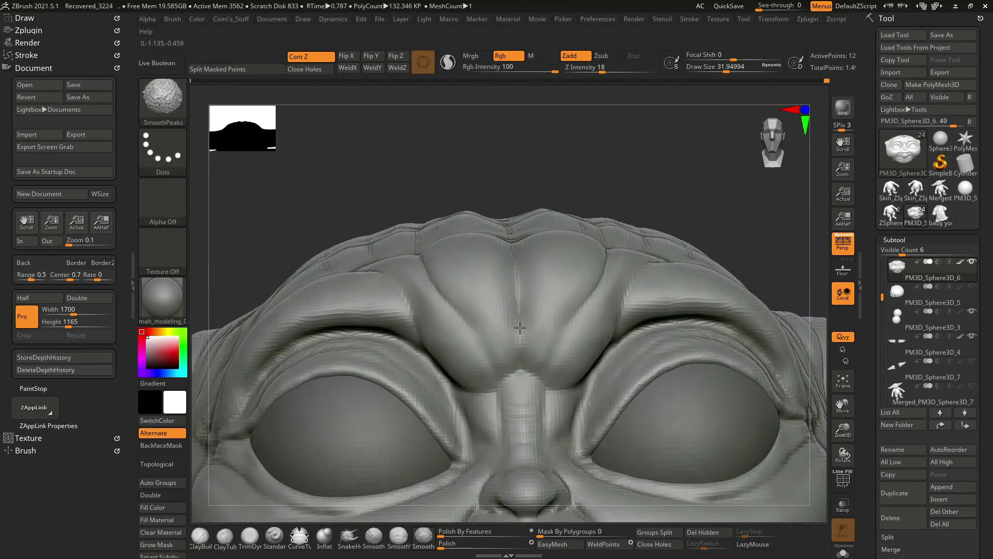
right_drag(520, 327, 569, 189)
key(b)
key(c)
key(b)
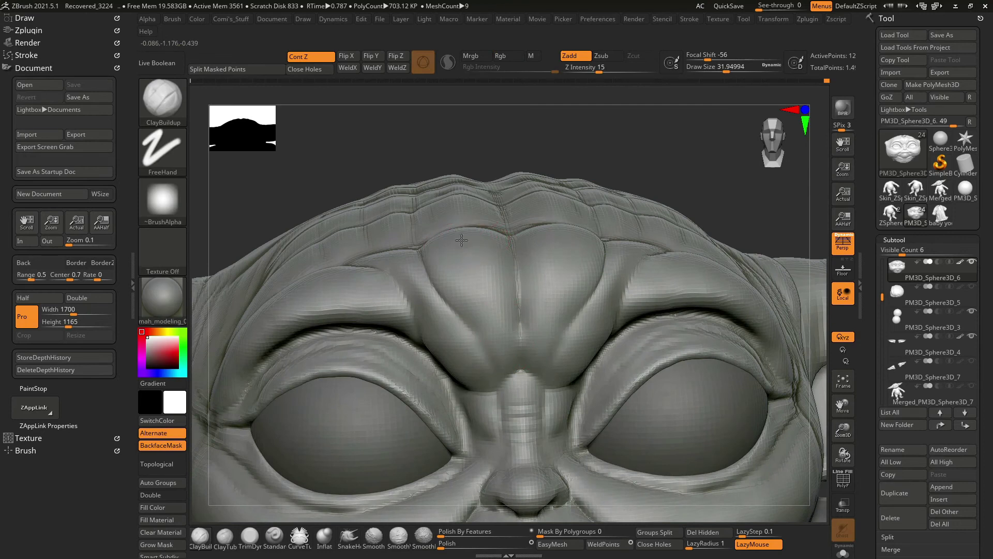
mouse_move(647, 169)
right_down()
mouse_move(492, 289)
mouse_move(447, 266)
right_up()
key(space)
mouse_move(516, 328)
right_down()
mouse_move(607, 244)
mouse_move(532, 272)
mouse_move(534, 261)
right_up()
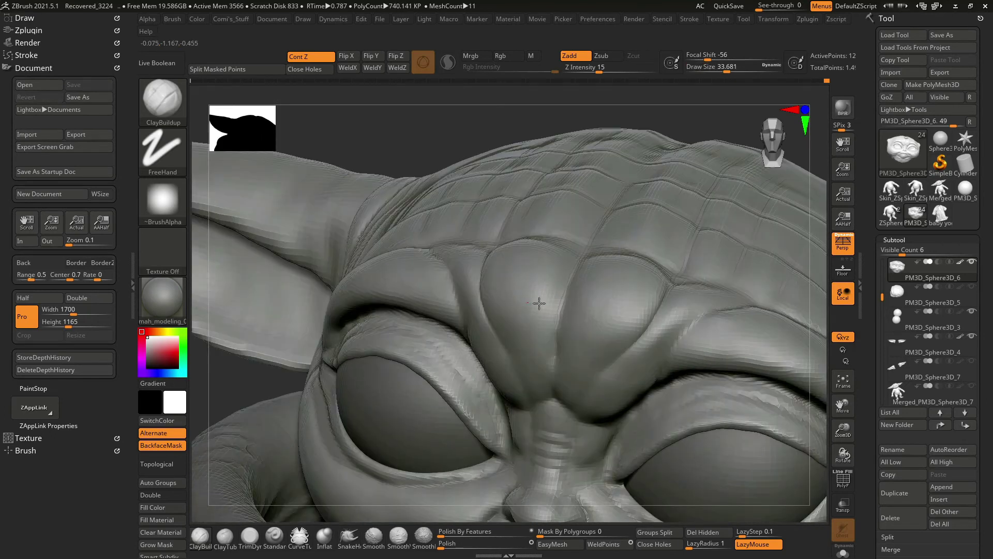
mouse_move(527, 344)
right_down()
mouse_move(502, 204)
mouse_move(461, 220)
right_up()
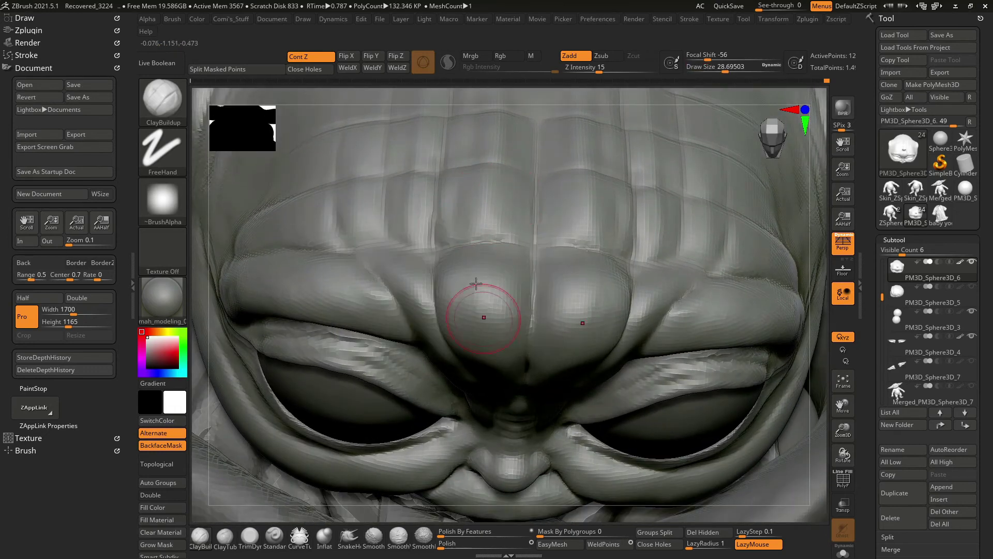
Orbit from above the forehead around to the back of Baby Yoda's head.
right_drag(593, 101, 492, 347)
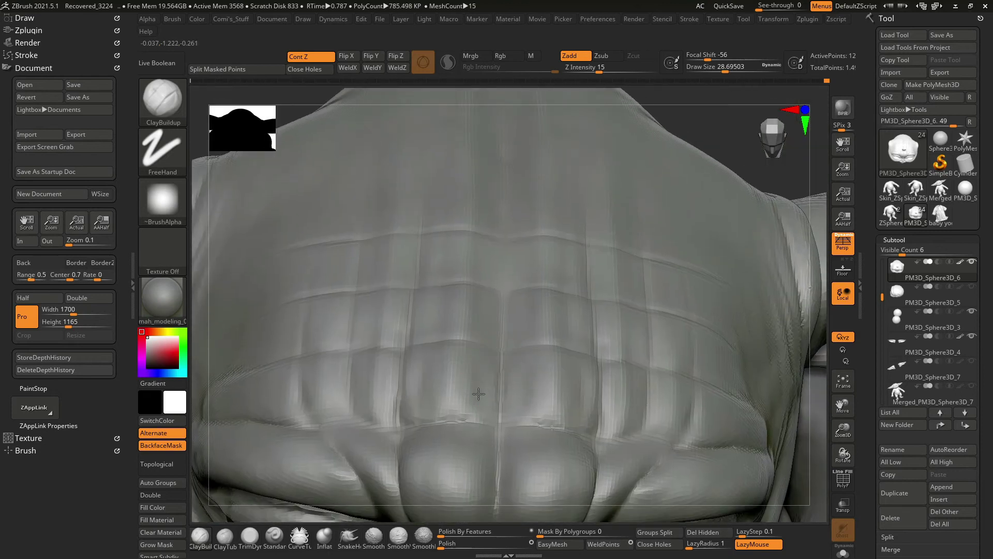
right_drag(478, 394, 486, 316)
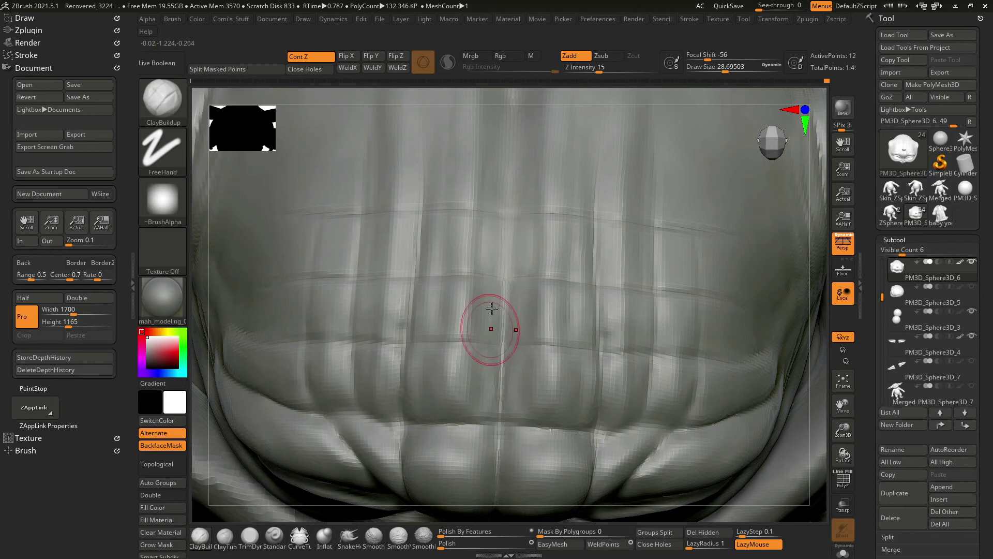
mouse_move(484, 411)
right_down()
mouse_move(649, 281)
mouse_move(776, 252)
mouse_move(395, 260)
right_up()
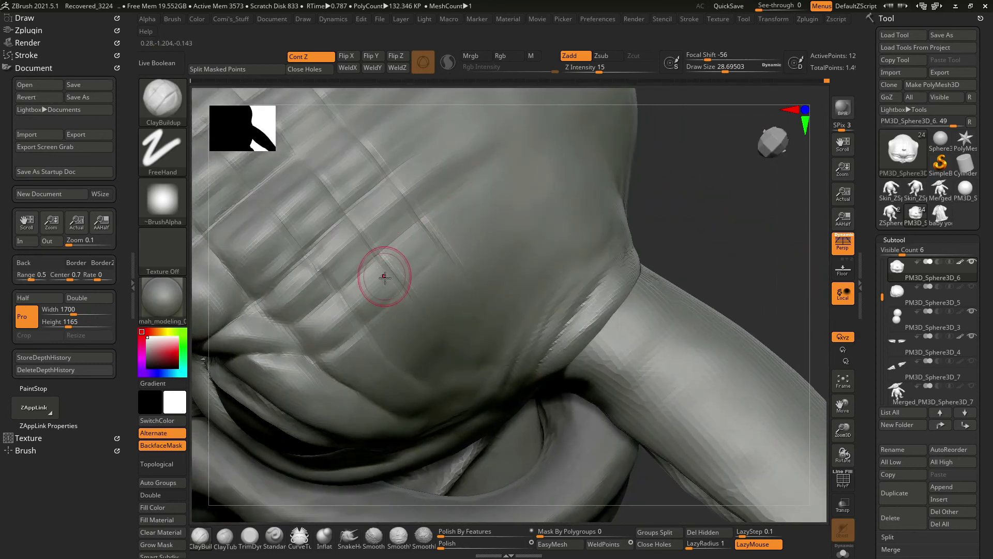
right_drag(383, 266, 381, 266)
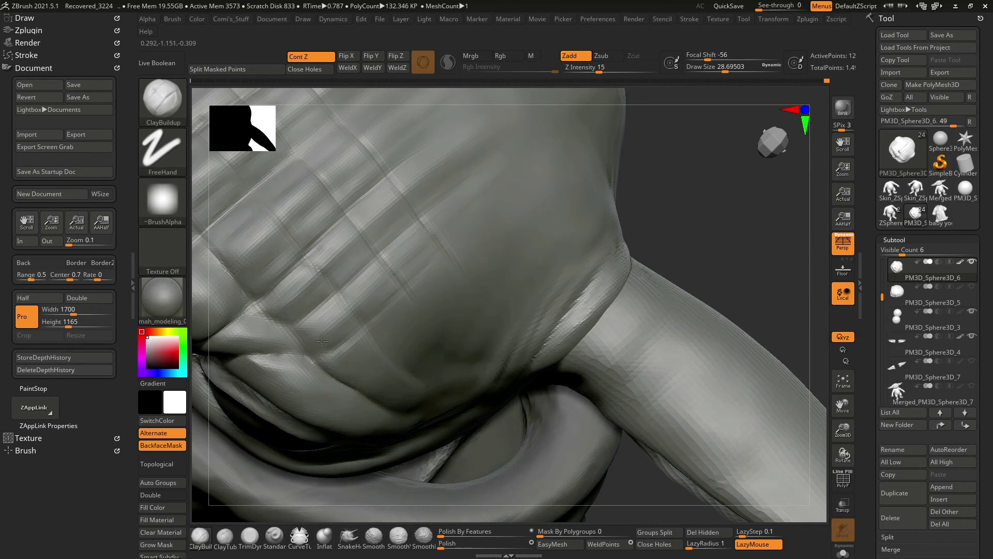
right_drag(585, 160, 561, 245)
mouse_move(535, 212)
right_down()
mouse_move(454, 266)
mouse_move(488, 316)
right_up()
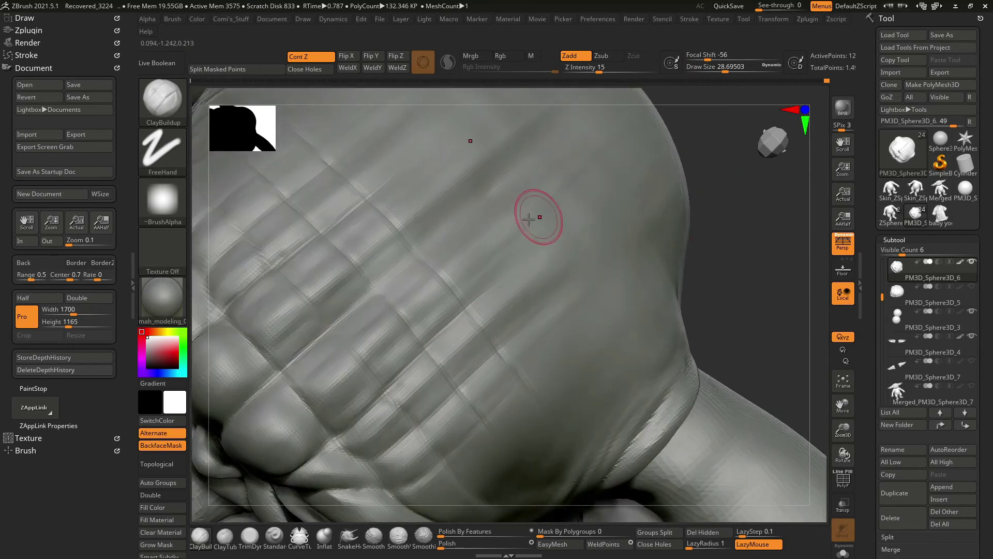
right_drag(677, 198, 714, 215)
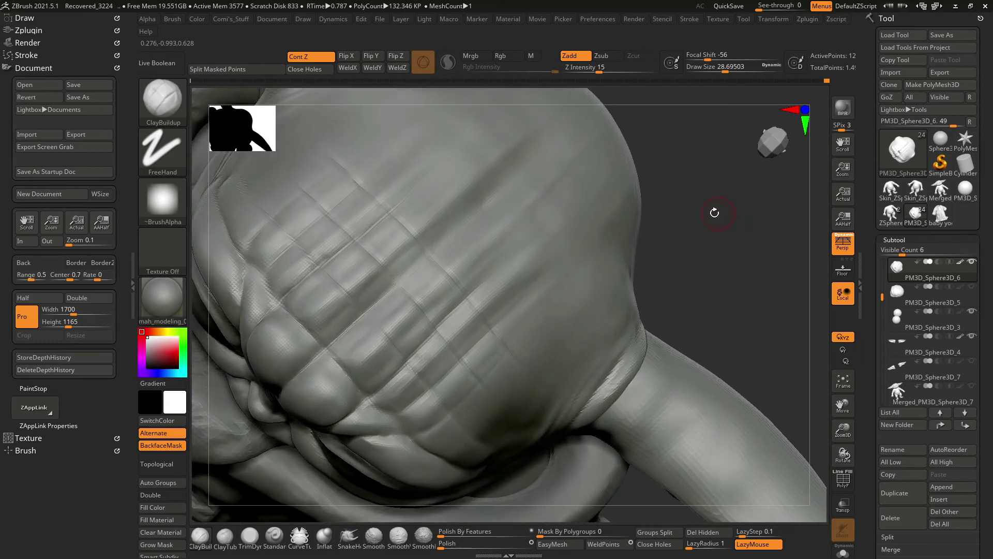
Switch to the SO_Detail brush with the B-S-O shortcut.
key(b)
key(s)
key(o)
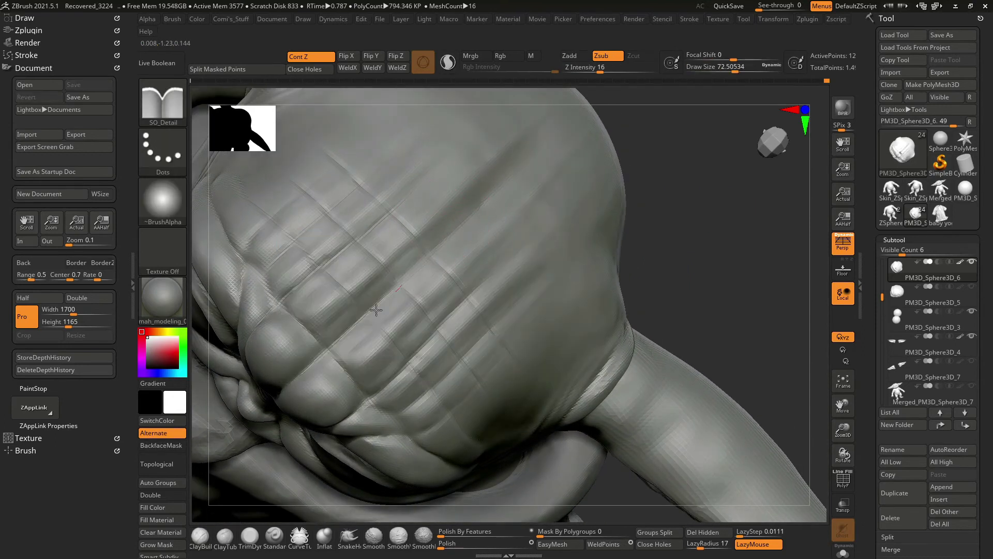
Turn the head to show the eye and ear base, framing the whole head.
right_drag(444, 249, 488, 229)
mouse_move(703, 255)
right_down()
mouse_move(712, 277)
mouse_move(669, 200)
mouse_move(506, 274)
right_up()
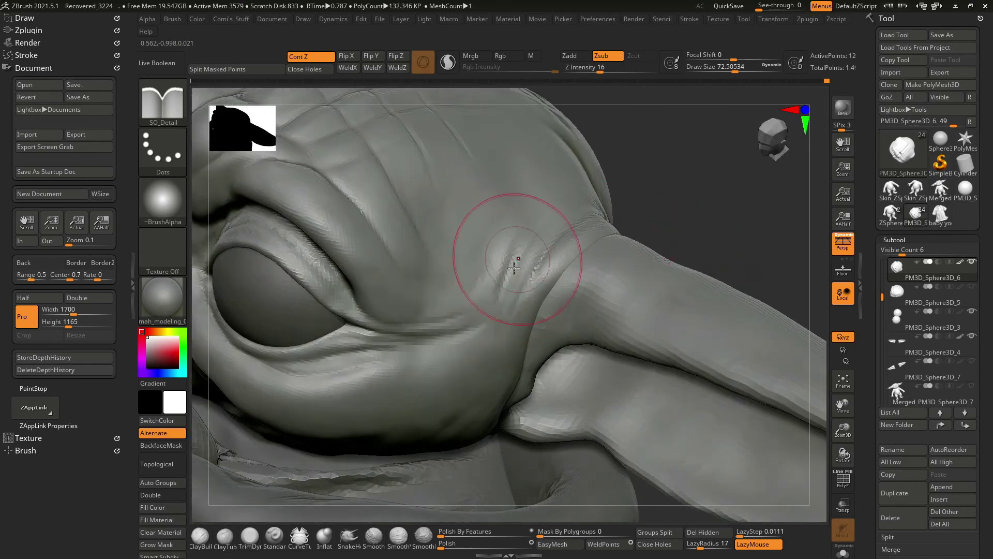
right_click(475, 320)
key(f)
mouse_move(672, 217)
right_down()
mouse_move(696, 194)
mouse_move(520, 264)
mouse_move(712, 241)
right_up()
Shrink the brush to about 21.68 and carve a fine crease beside the ear base.
drag(367, 314, 358, 314)
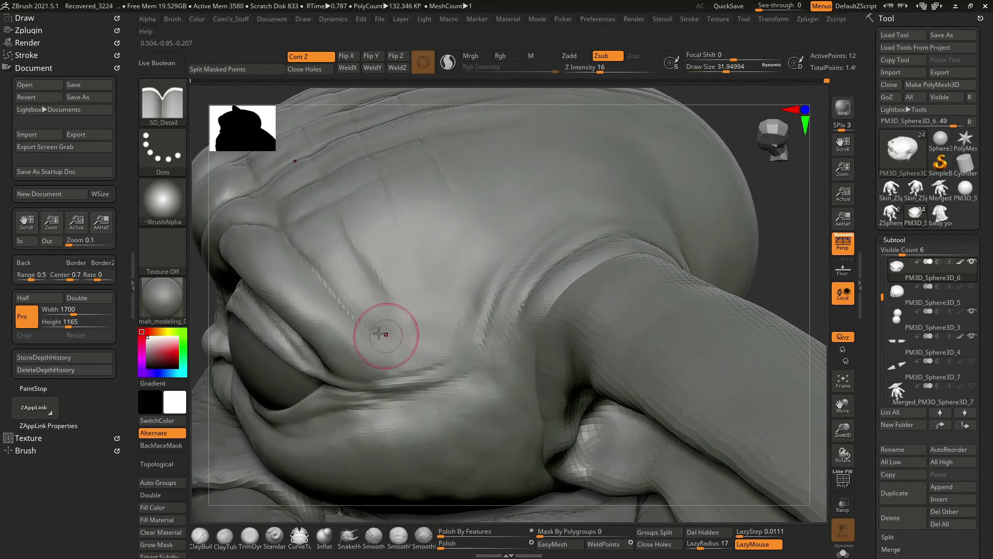
key(space)
drag(398, 194, 386, 186)
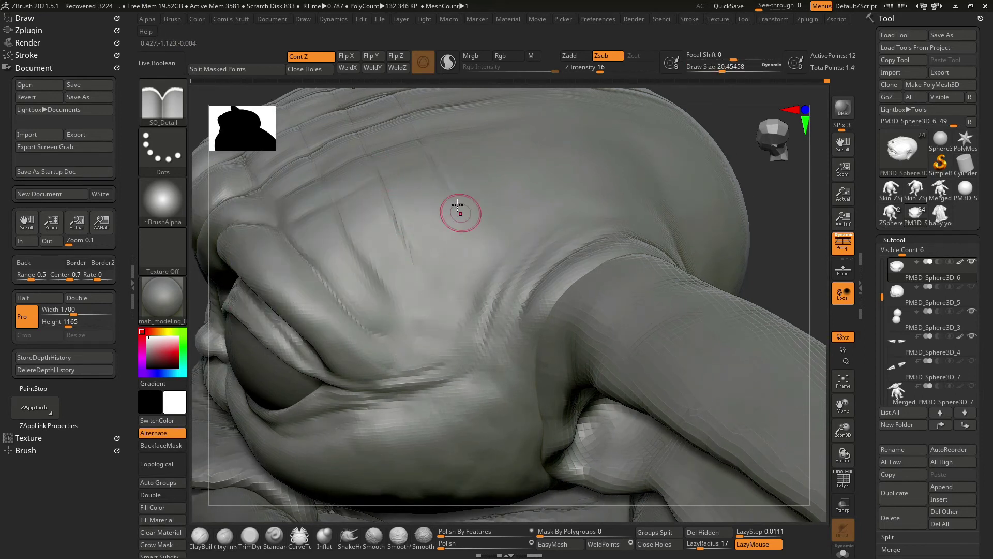
drag(456, 236, 421, 255)
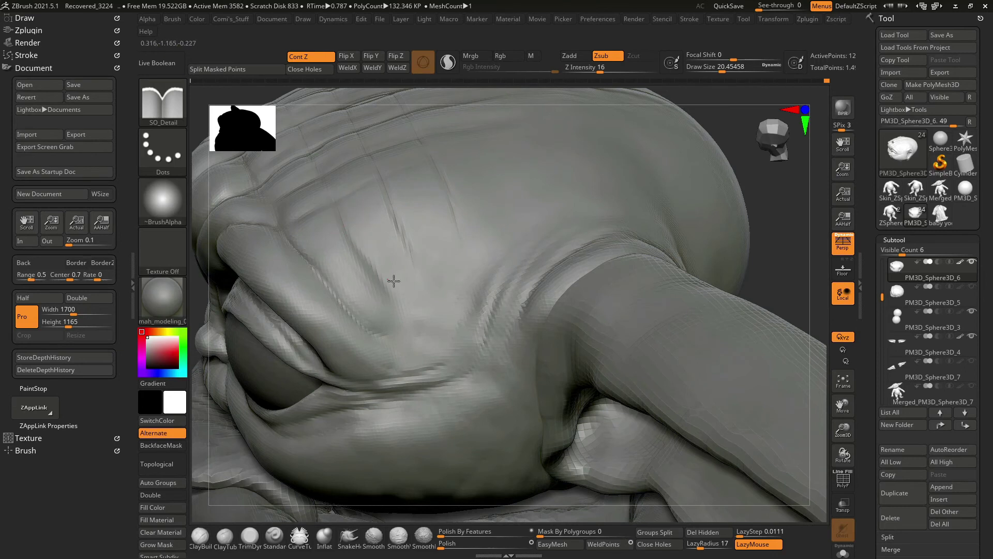
mouse_move(777, 280)
mouse_down()
mouse_move(715, 258)
mouse_move(721, 325)
mouse_move(573, 322)
mouse_move(670, 237)
mouse_up()
Switch back to ClayBuildup in add mode with draw size about 33.68.
key(b)
key(c)
key(b)
key(space)
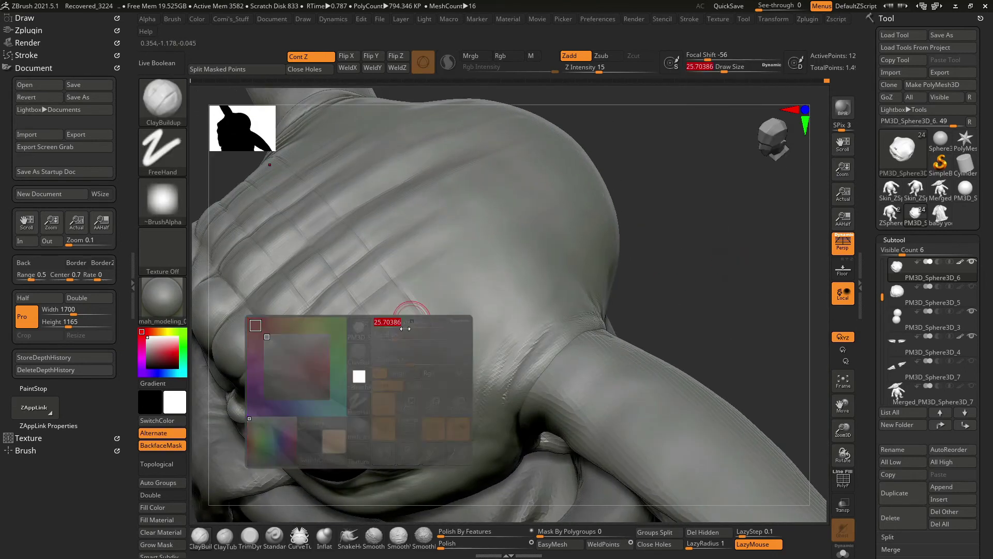
key(space)
drag(394, 322, 422, 344)
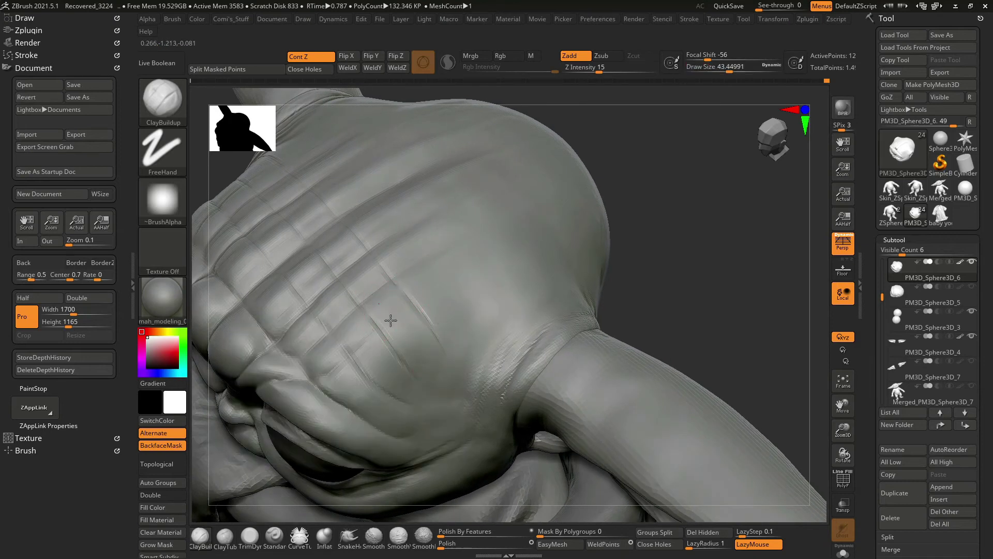
Orbit around to the face, brow and eyes, shrinking the brush for finer strokes.
right_drag(390, 321, 344, 328)
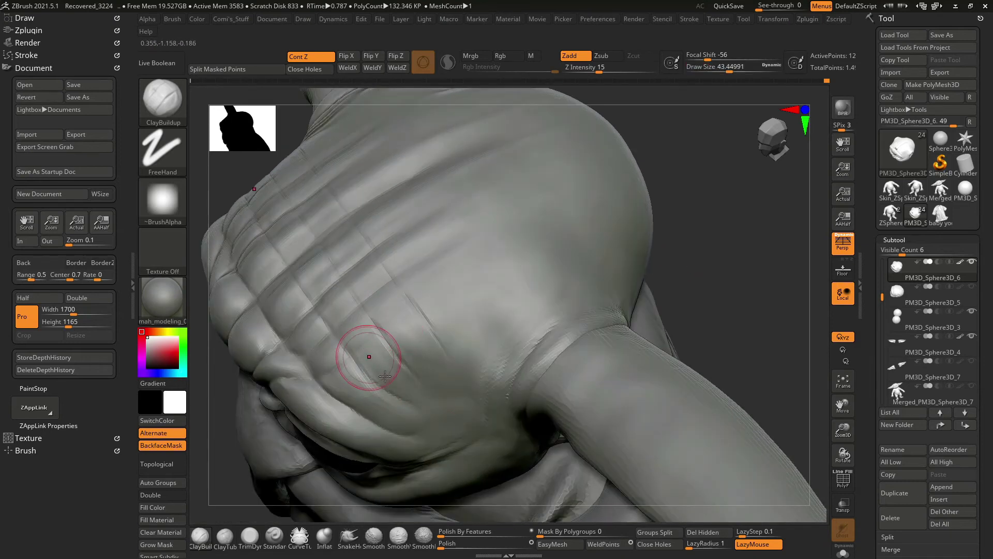
right_drag(734, 243, 408, 316)
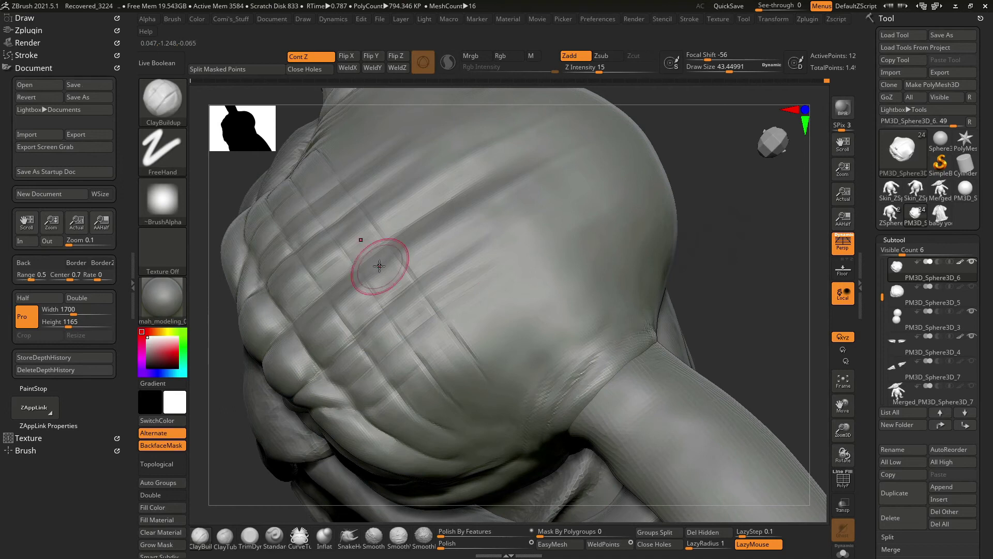
right_drag(536, 274, 724, 237)
drag(395, 260, 407, 244)
mouse_move(622, 189)
right_down()
mouse_move(645, 157)
mouse_move(614, 255)
mouse_move(650, 184)
mouse_move(392, 350)
right_up()
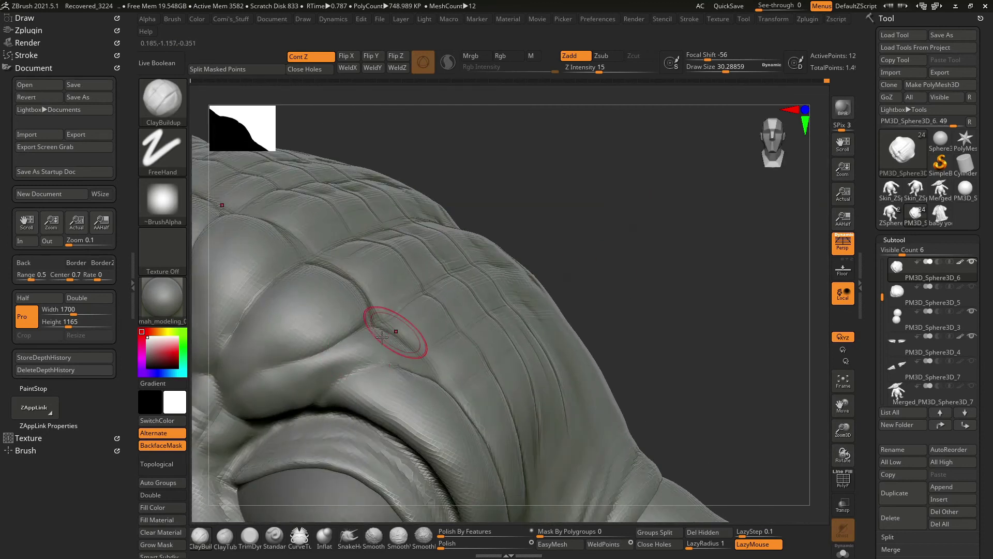
key(bracketleft)
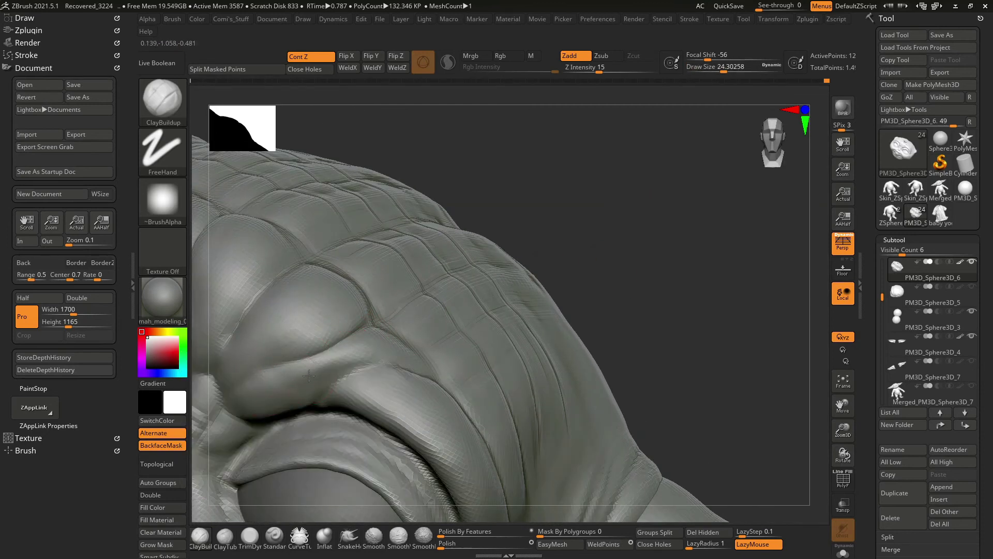
Zoom in on the left ear and sculpt the fold at its base.
mouse_move(362, 351)
right_down()
mouse_move(585, 240)
mouse_move(647, 318)
mouse_move(567, 129)
mouse_move(429, 273)
right_up()
shift+drag(393, 321, 382, 360)
right_drag(505, 165, 473, 284)
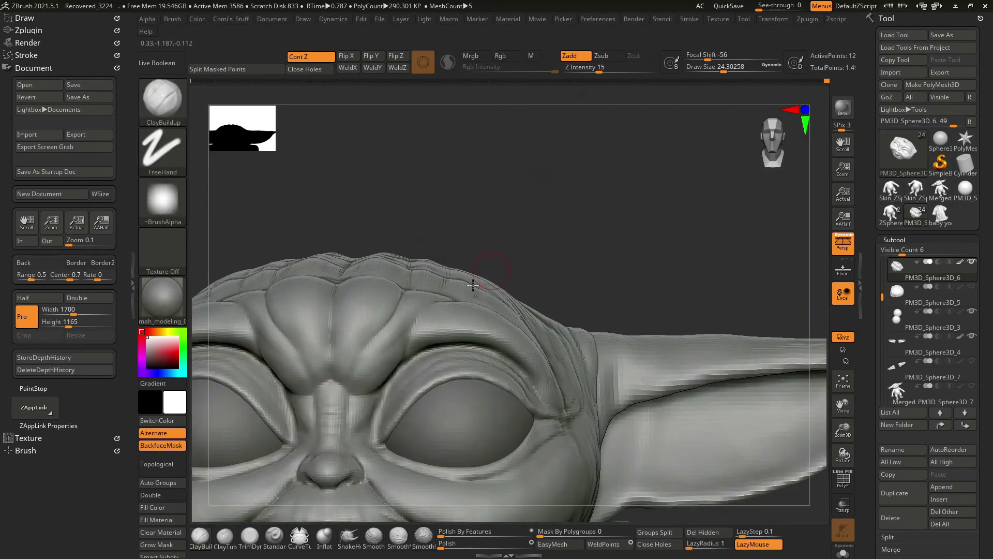
mouse_move(534, 238)
right_down()
mouse_move(594, 261)
mouse_move(501, 340)
right_up()
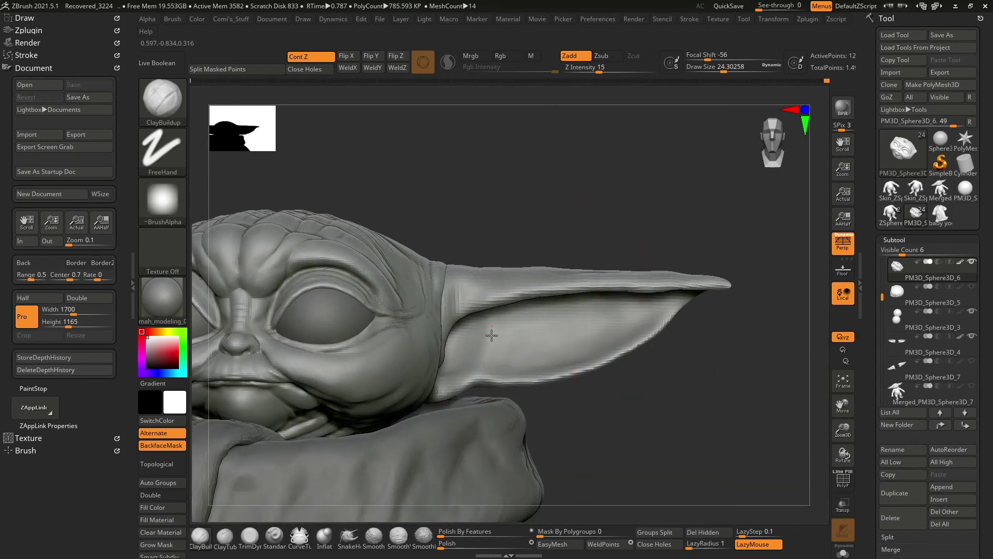
shift+drag(492, 335, 473, 353)
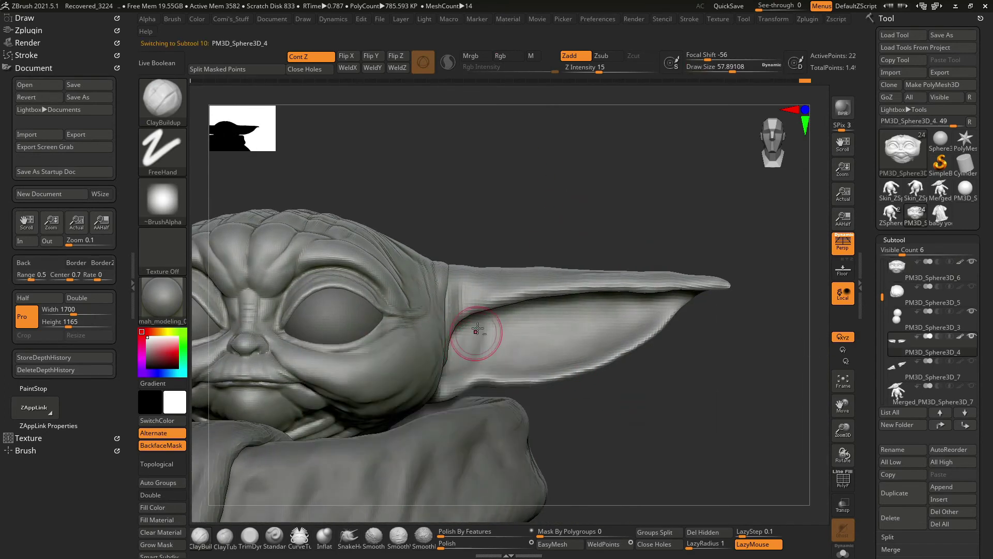
alt+click(473, 346)
mouse_move(463, 339)
right_down()
mouse_move(513, 325)
mouse_move(527, 336)
mouse_move(534, 317)
mouse_move(587, 359)
mouse_move(579, 229)
right_up()
mouse_move(515, 270)
right_down()
mouse_move(491, 308)
mouse_move(520, 297)
right_up()
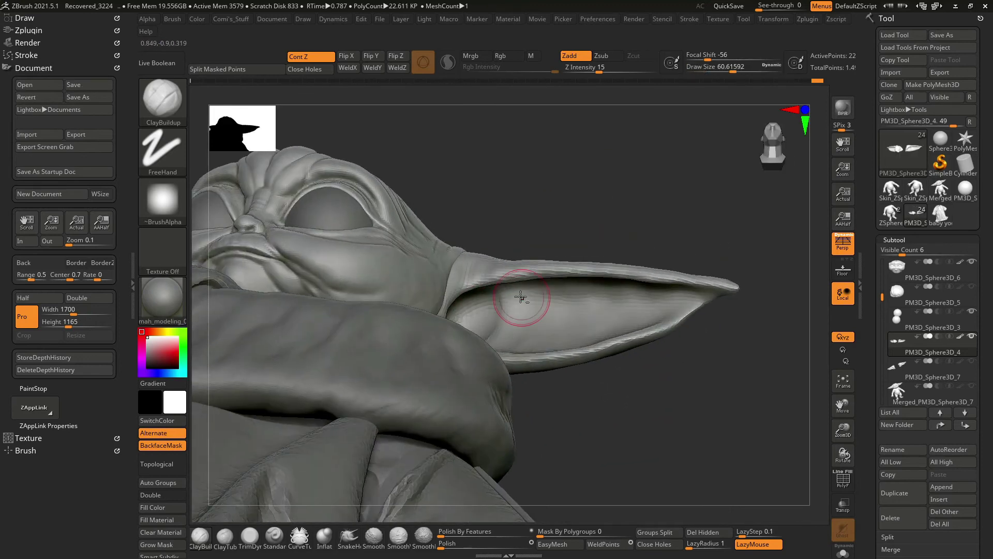
key(f)
mouse_move(582, 417)
right_down()
mouse_move(644, 343)
mouse_move(656, 362)
mouse_move(731, 359)
mouse_move(707, 346)
mouse_move(712, 313)
mouse_move(691, 304)
mouse_move(696, 355)
mouse_move(709, 252)
mouse_move(736, 238)
mouse_move(722, 257)
mouse_move(734, 243)
mouse_move(731, 260)
mouse_move(665, 243)
mouse_move(440, 322)
mouse_move(461, 346)
right_up()
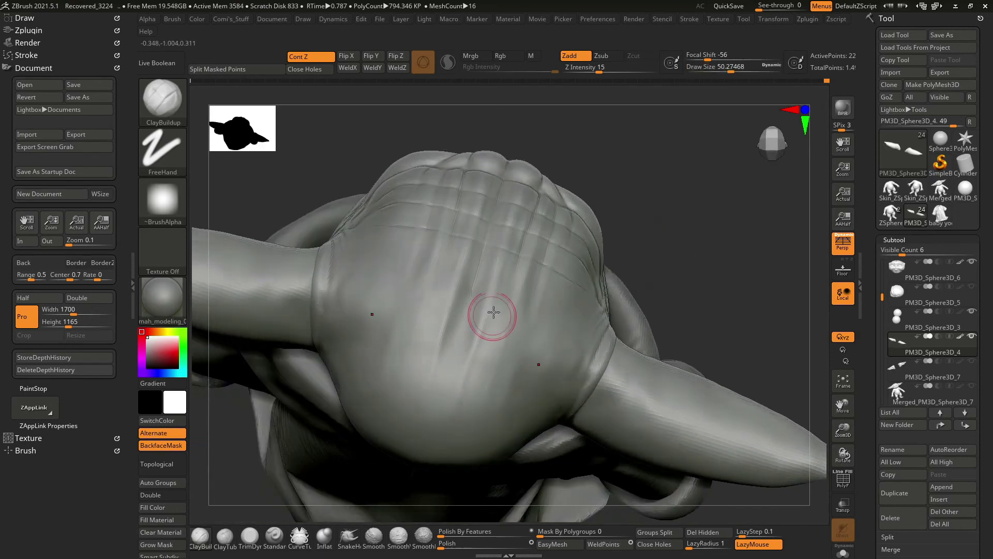
key(space)
key(b)
key(Escape)
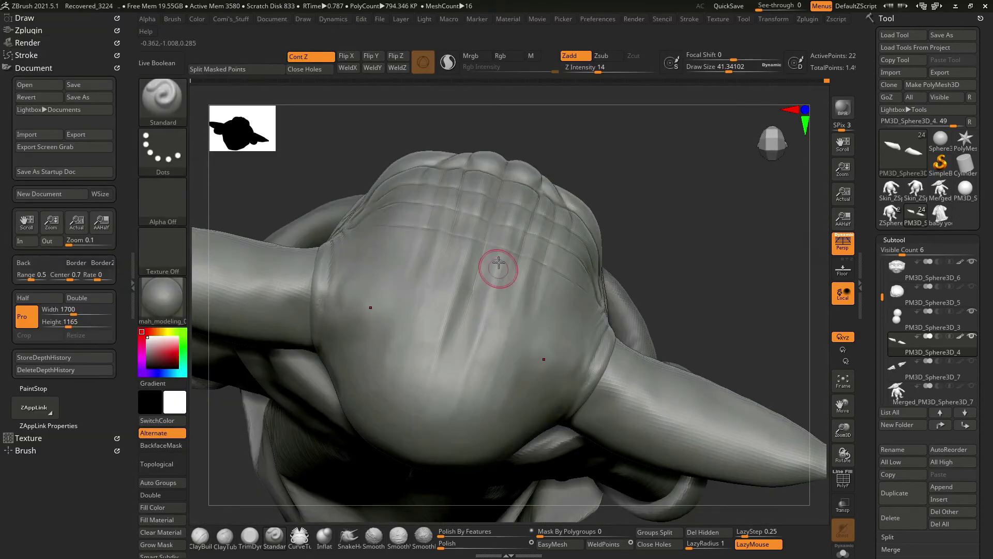
alt+click(487, 316)
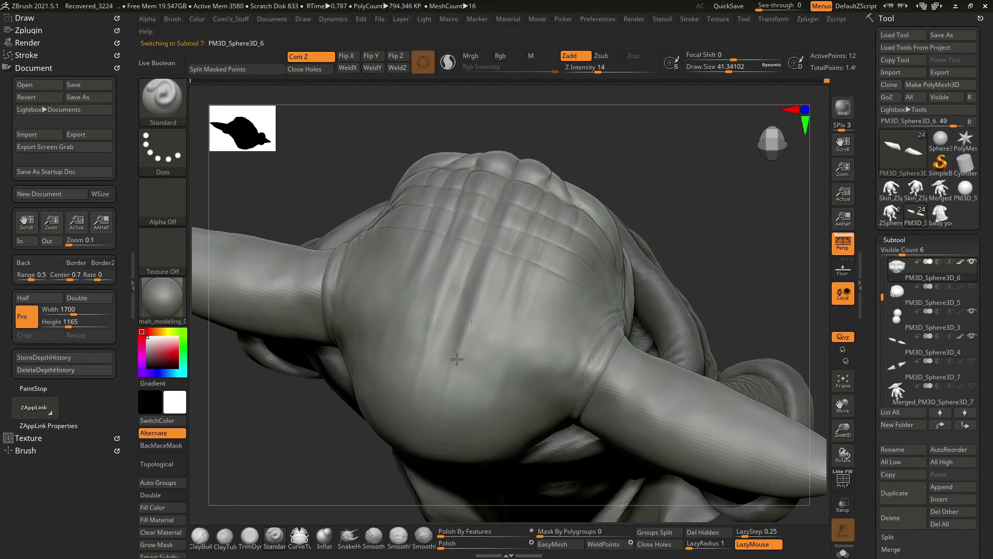
Zoom in on the back of the head and switch to the SO_Detail brush.
right_drag(490, 310, 719, 187)
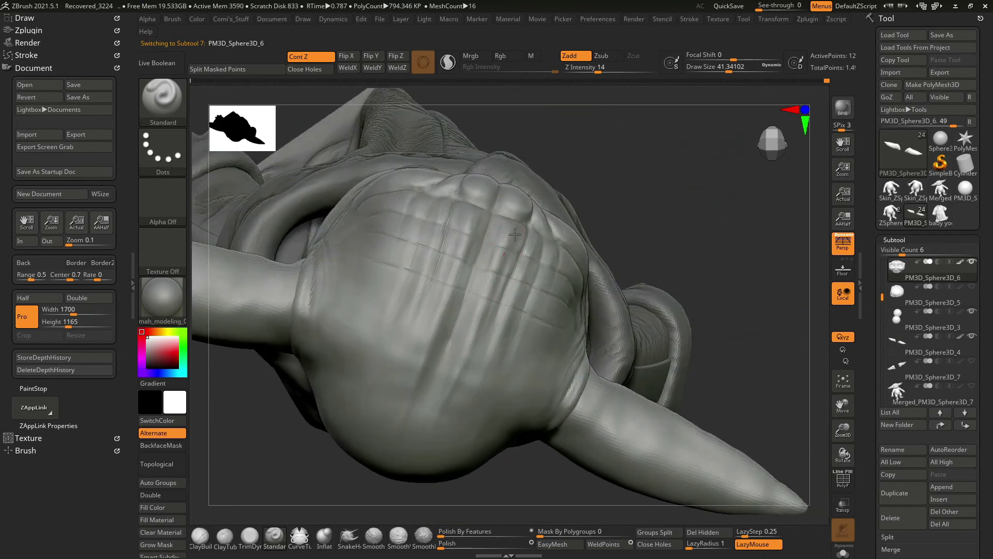
key(space)
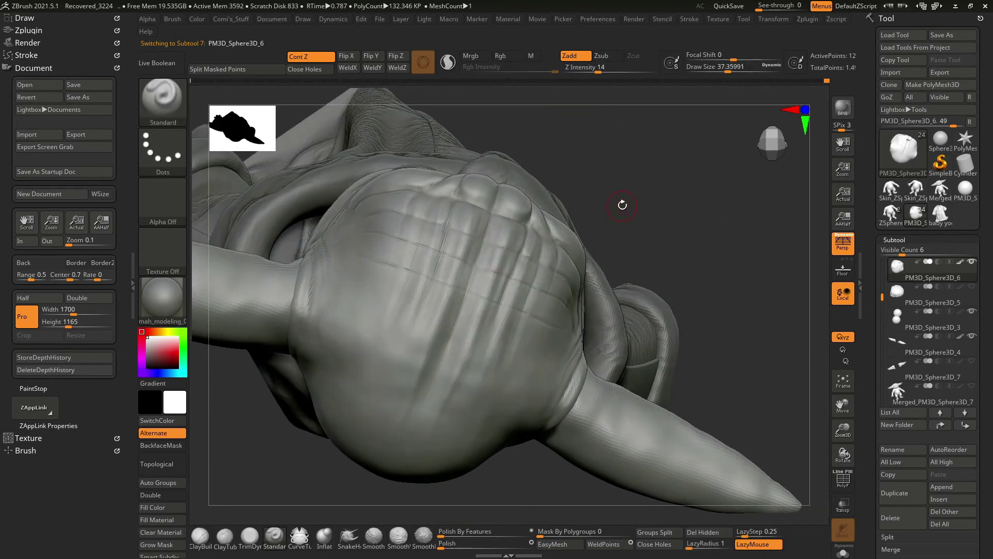
ctrl+right_drag(622, 205, 532, 295)
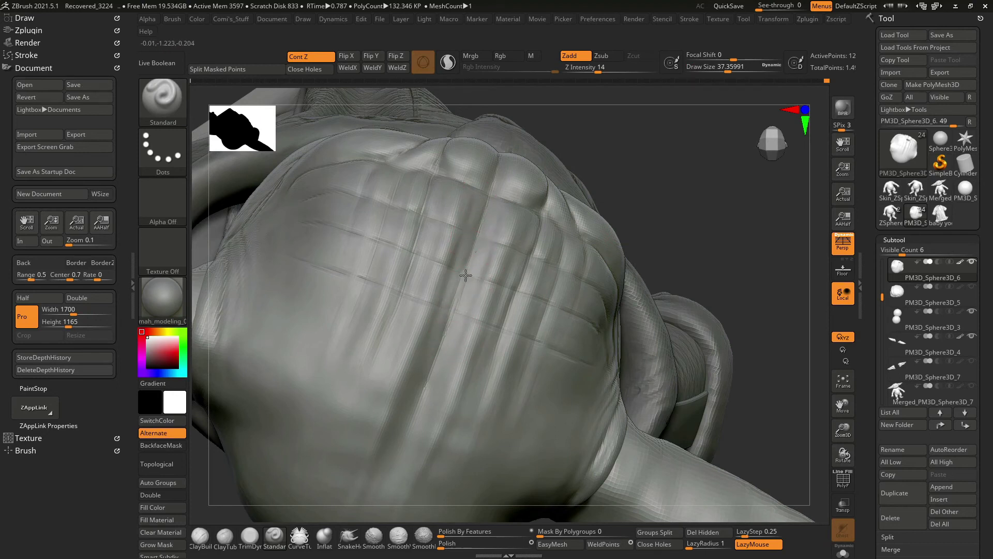
key(b)
key(s)
key(o)
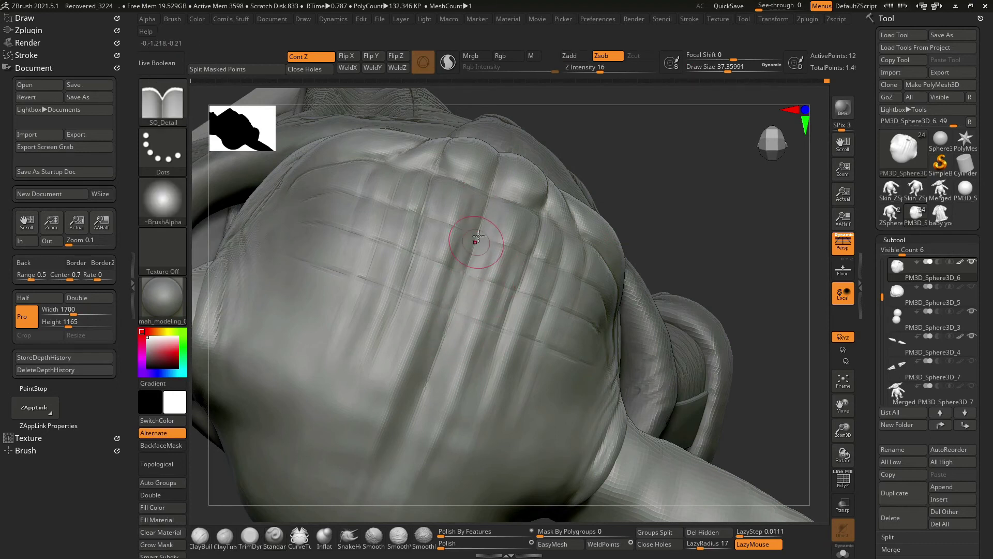
Enlarge the brush and smooth out the creases on the back of the head.
right_drag(615, 203, 477, 323)
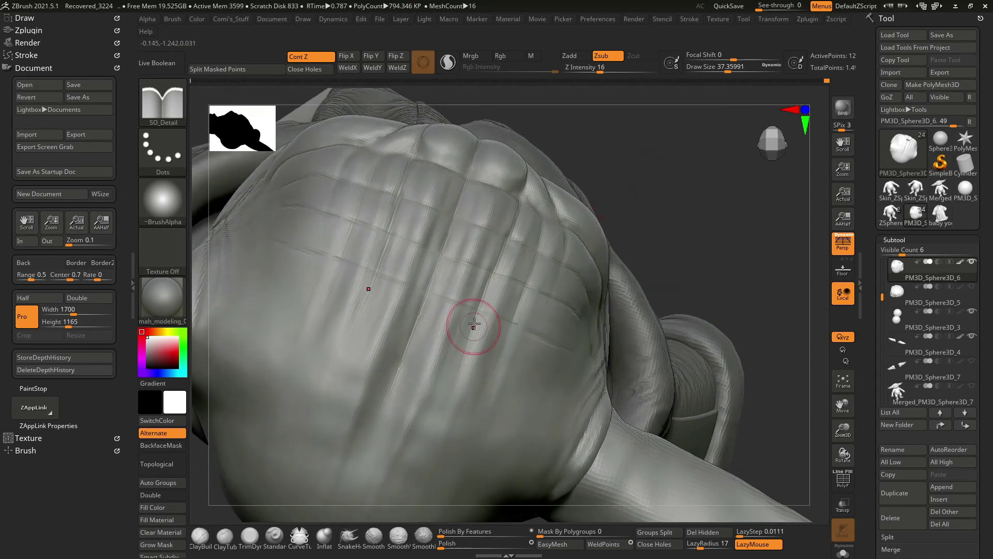
right_drag(657, 200, 542, 285)
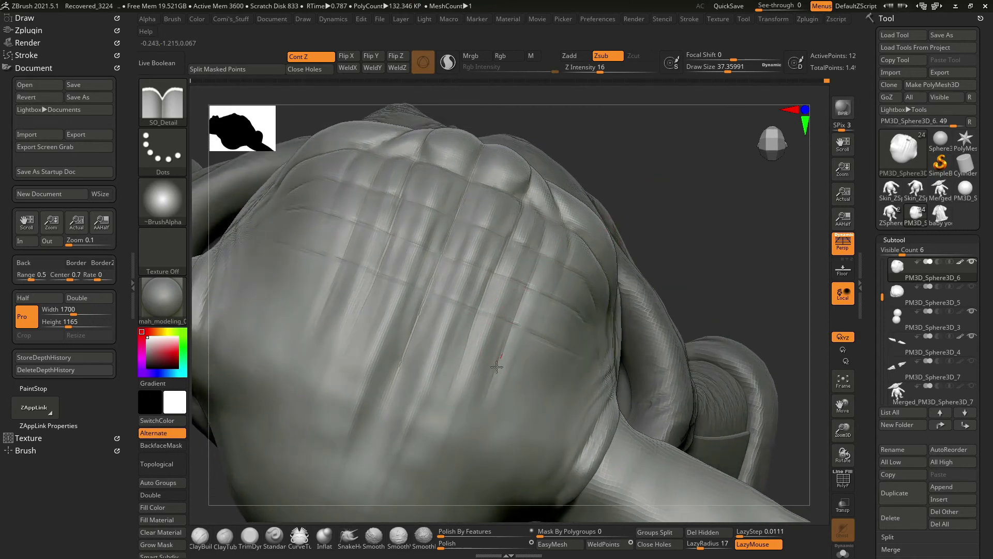
right_drag(497, 367, 548, 213)
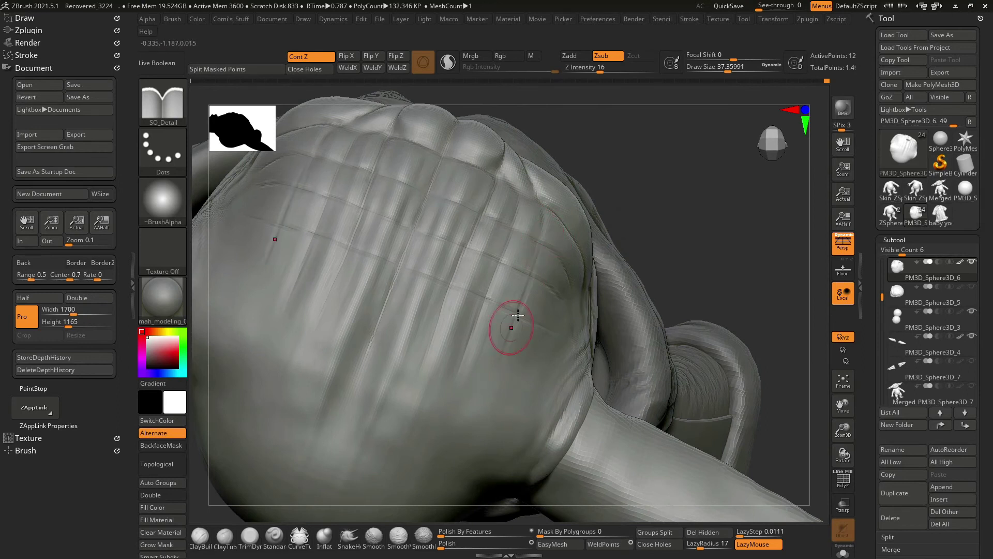
mouse_move(526, 300)
right_down()
mouse_move(680, 190)
mouse_move(555, 259)
right_up()
key(space)
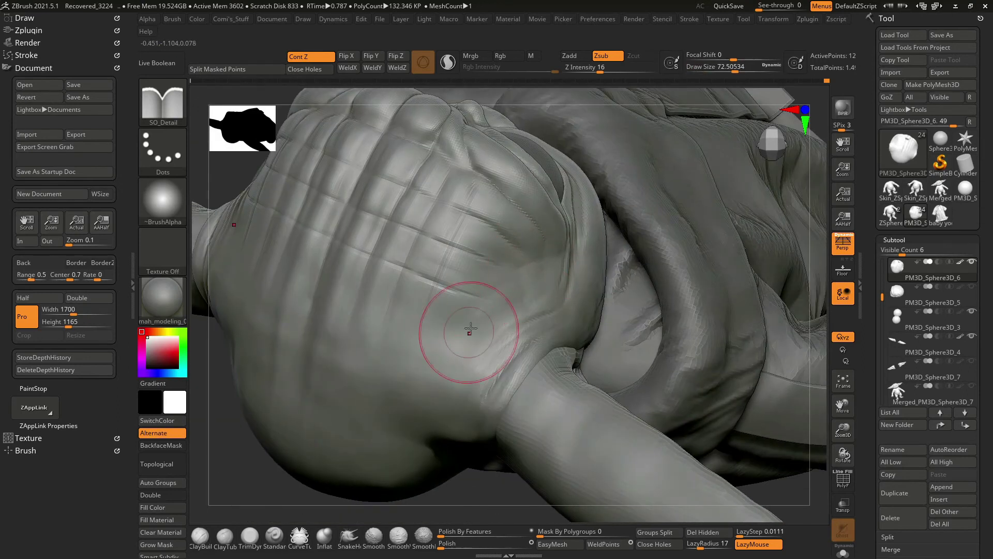
right_drag(465, 310, 518, 310)
mouse_move(518, 309)
shift+mouse_down()
mouse_move(465, 366)
mouse_move(514, 274)
mouse_move(523, 293)
shift+mouse_up()
Greatly enlarge the brush and stroke the back of the head near the ear joint.
right_drag(822, 212, 720, 233)
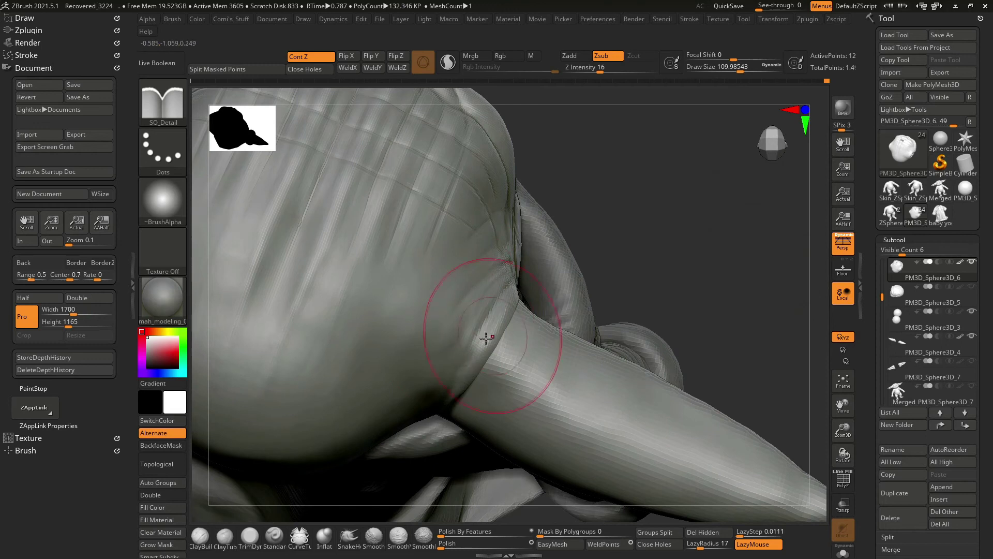
mouse_move(437, 395)
right_down()
mouse_move(632, 240)
mouse_move(467, 270)
right_up()
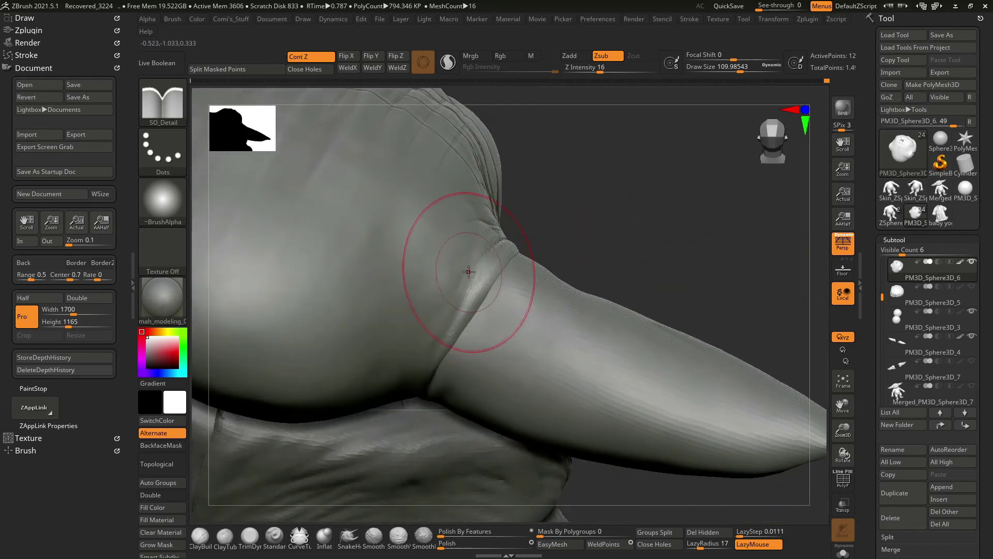
mouse_move(527, 255)
right_down()
mouse_move(392, 321)
mouse_move(362, 361)
mouse_move(466, 242)
right_up()
key(space)
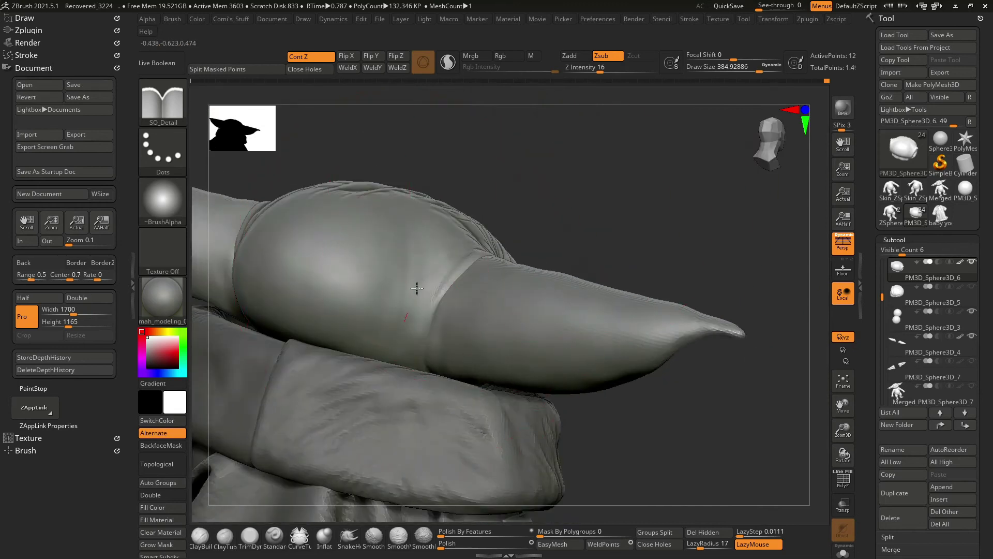
mouse_move(421, 310)
right_down()
mouse_move(623, 206)
mouse_move(388, 436)
mouse_move(642, 231)
mouse_move(399, 266)
right_up()
drag(414, 237, 409, 248)
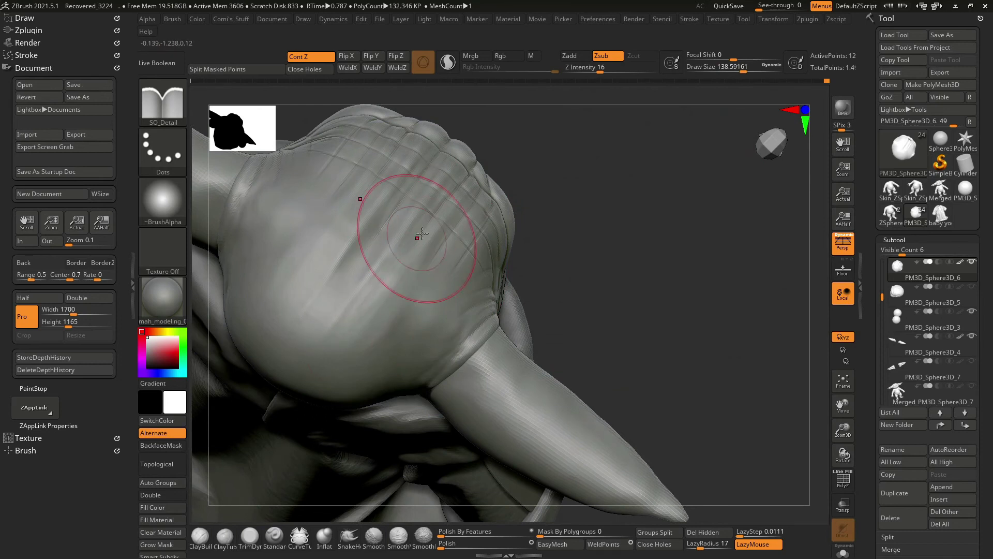
Switch back to the Standard brush with the B-S-T shortcut.
key(space)
key(b)
key(s)
key(t)
key(space)
drag(450, 283, 418, 281)
right_drag(373, 350, 443, 241)
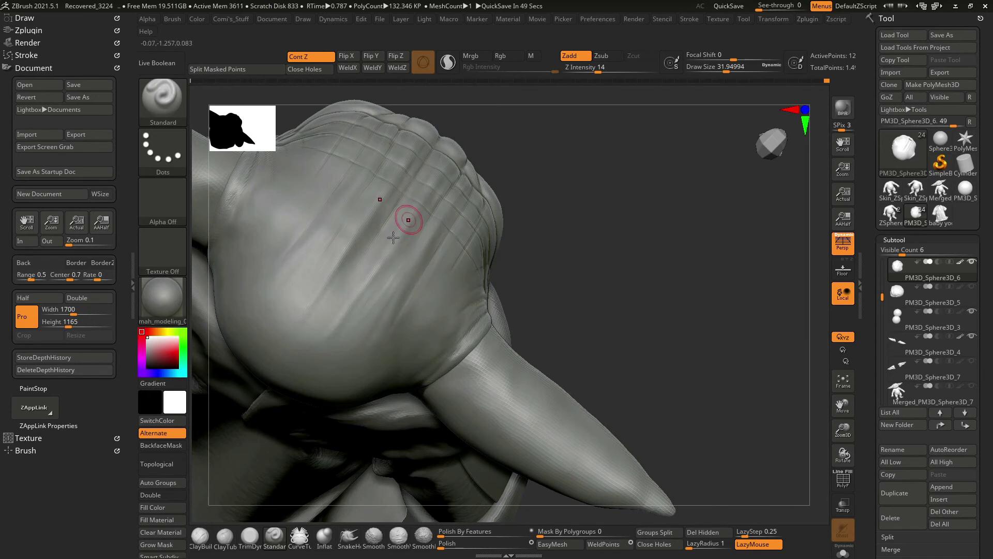
mouse_move(523, 186)
mouse_down()
mouse_move(659, 270)
mouse_move(448, 253)
mouse_up()
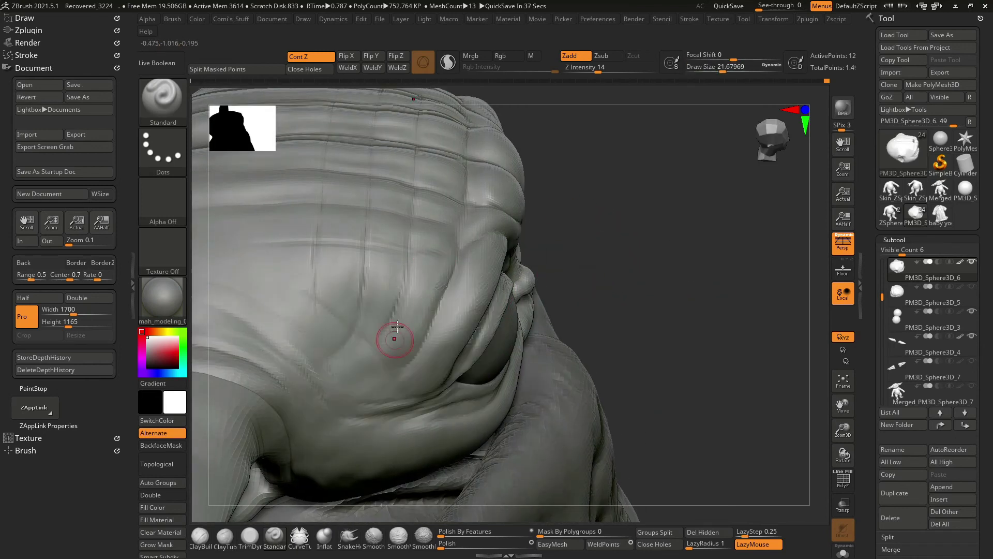
mouse_move(366, 344)
right_down()
mouse_move(643, 222)
mouse_move(432, 275)
right_up()
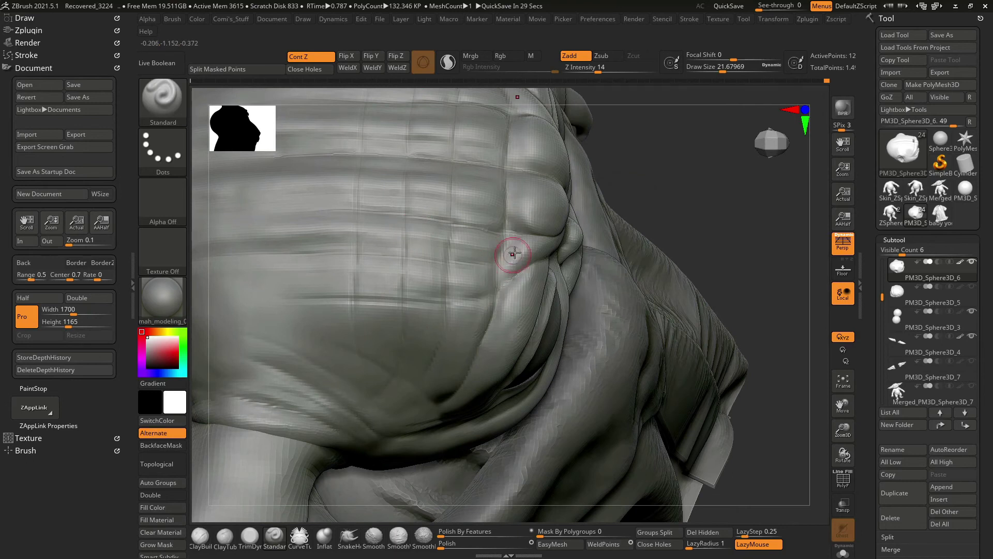
drag(670, 229, 579, 271)
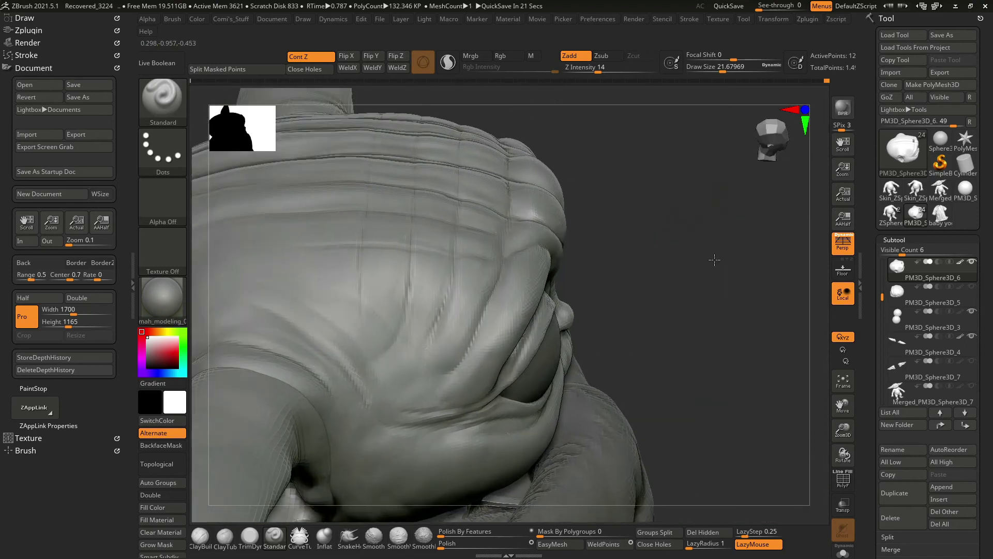
drag(714, 260, 495, 328)
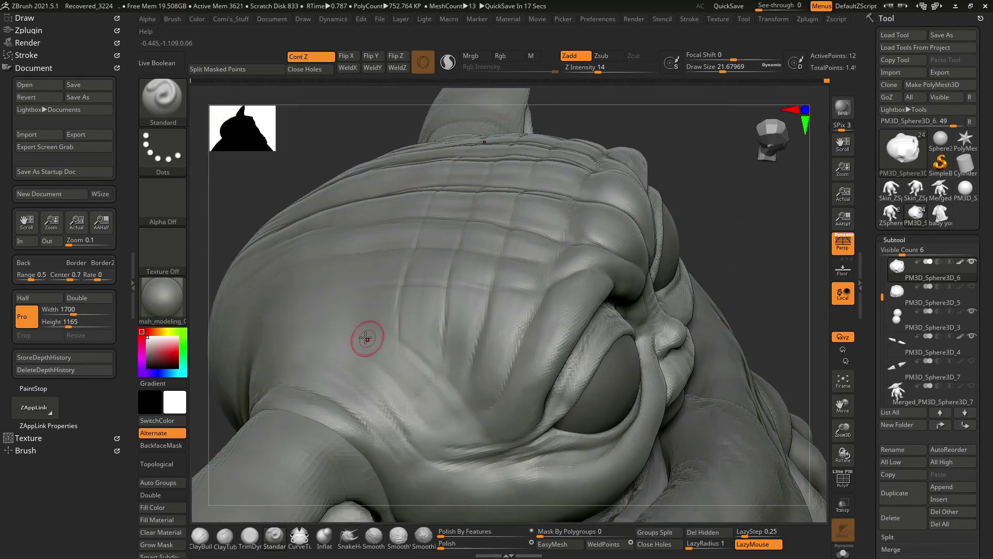
right_drag(366, 341, 410, 197)
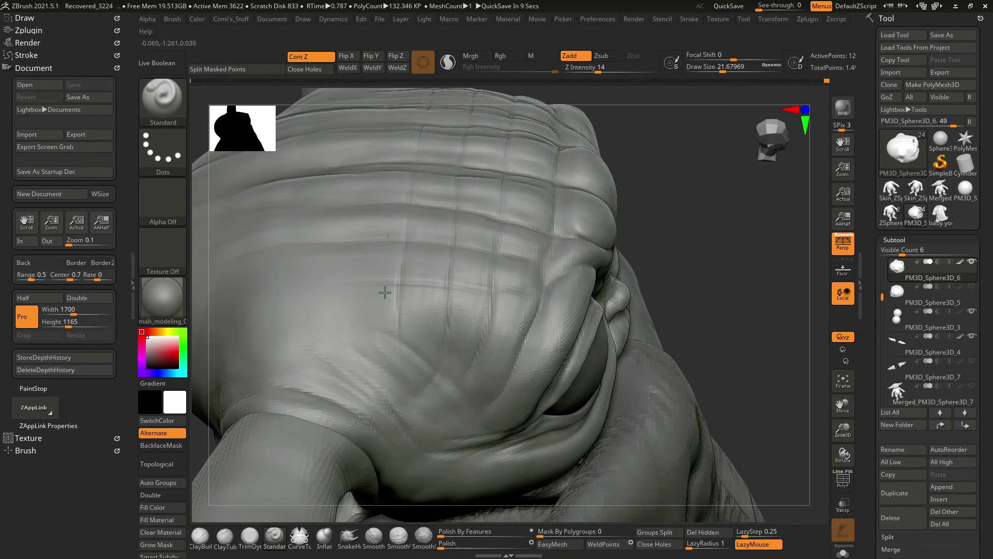
mouse_move(482, 313)
right_down()
mouse_move(514, 261)
mouse_move(475, 475)
mouse_move(502, 378)
right_up()
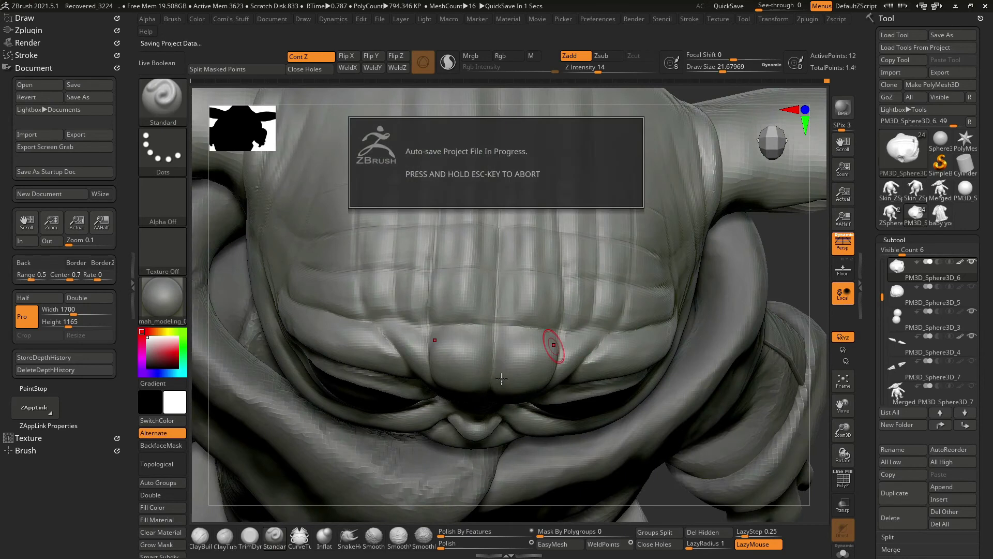
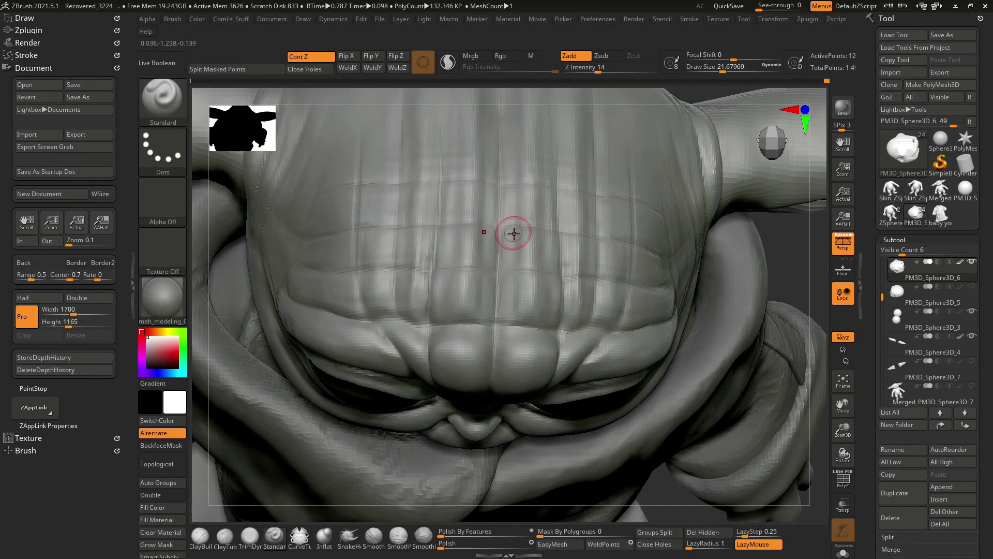
Orbit to a frontal view of the head and set a new brush draw size.
drag(798, 231, 536, 283)
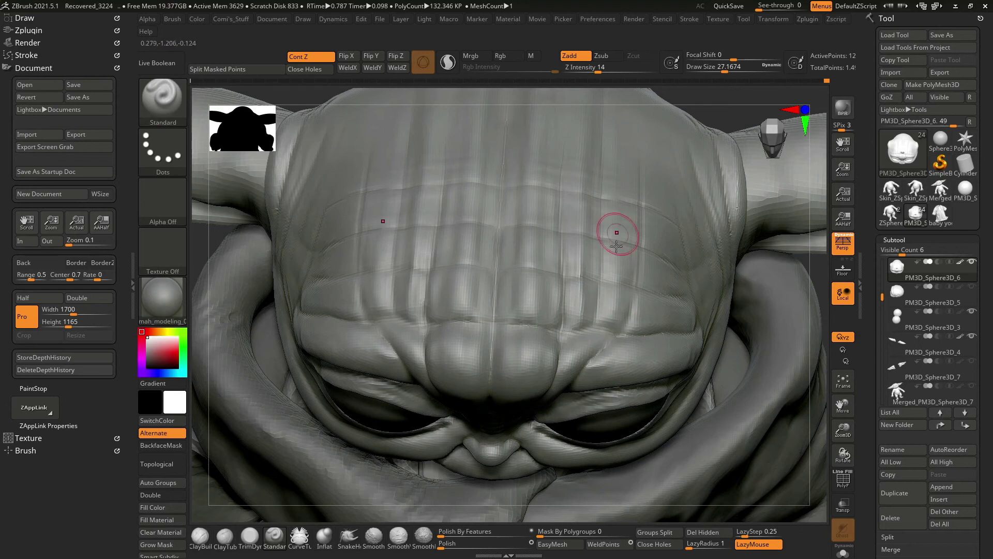
mouse_move(828, 297)
mouse_down()
mouse_move(613, 293)
mouse_move(672, 239)
mouse_move(542, 361)
mouse_up()
key(space)
key(f)
mouse_move(610, 173)
mouse_down()
mouse_move(612, 295)
mouse_move(696, 173)
mouse_move(663, 187)
mouse_move(664, 270)
mouse_move(731, 207)
mouse_move(359, 458)
mouse_move(381, 414)
mouse_move(578, 263)
mouse_up()
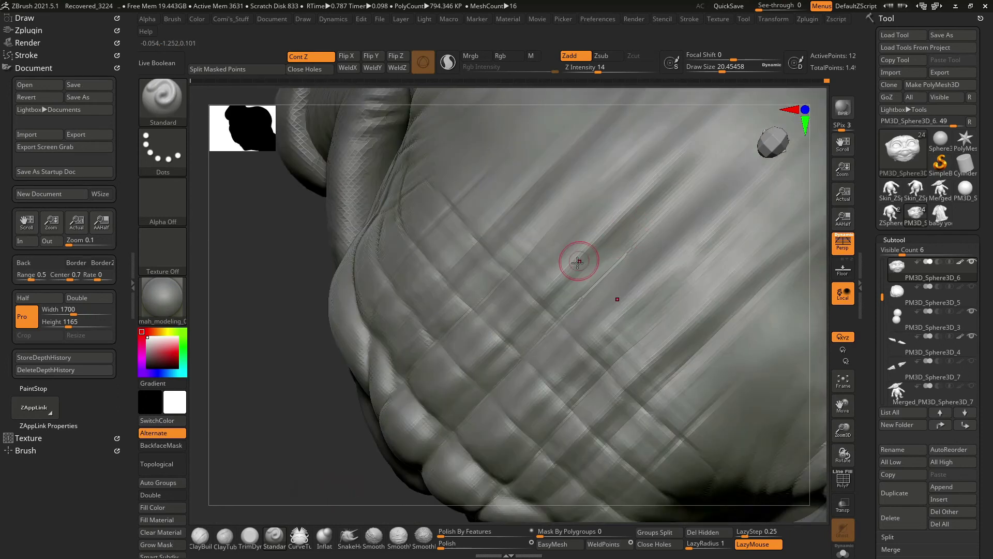
Soften the ridges in the middle of the head wrinkles with the Inflat brush.
drag(490, 342, 488, 348)
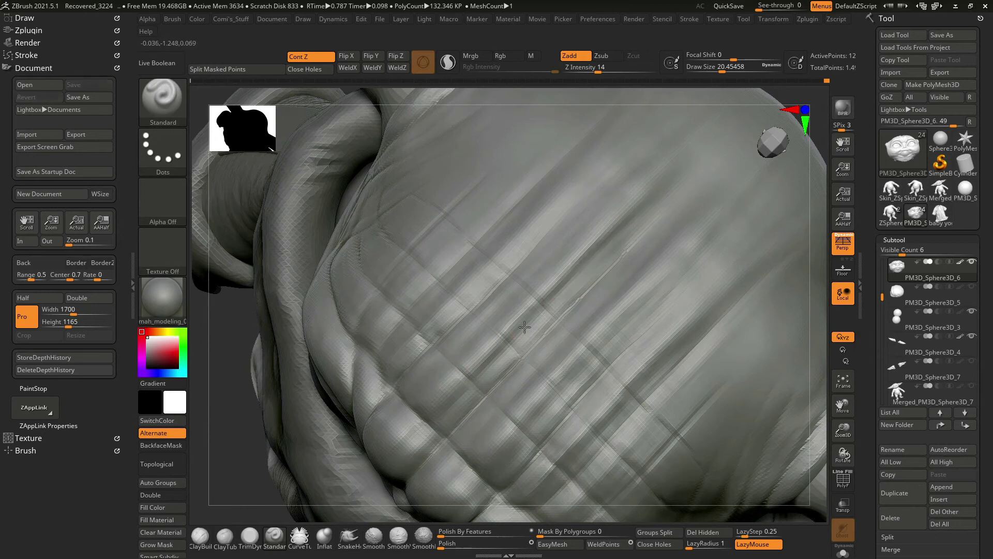
mouse_move(567, 266)
right_down()
mouse_move(803, 240)
mouse_move(739, 299)
mouse_move(429, 270)
right_up()
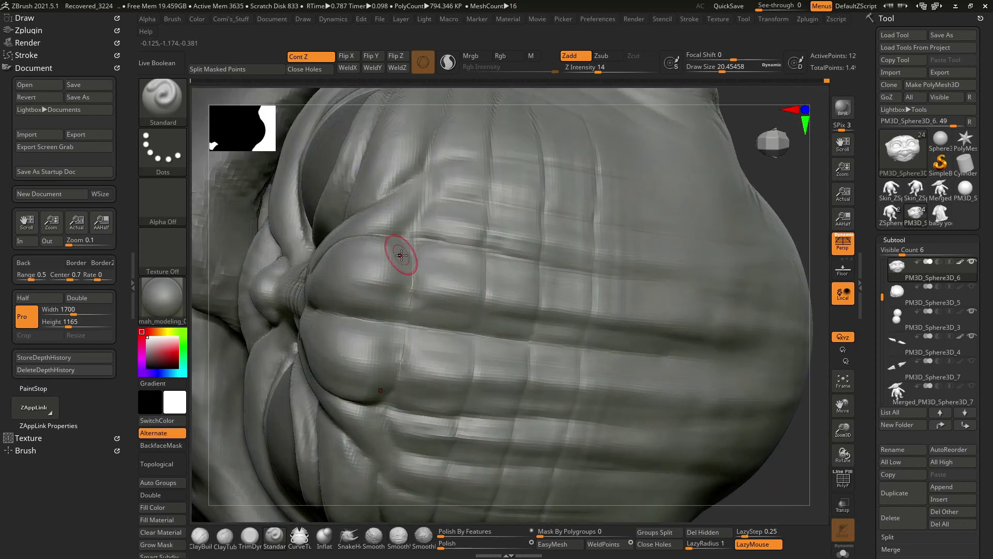
right_drag(401, 254, 386, 335)
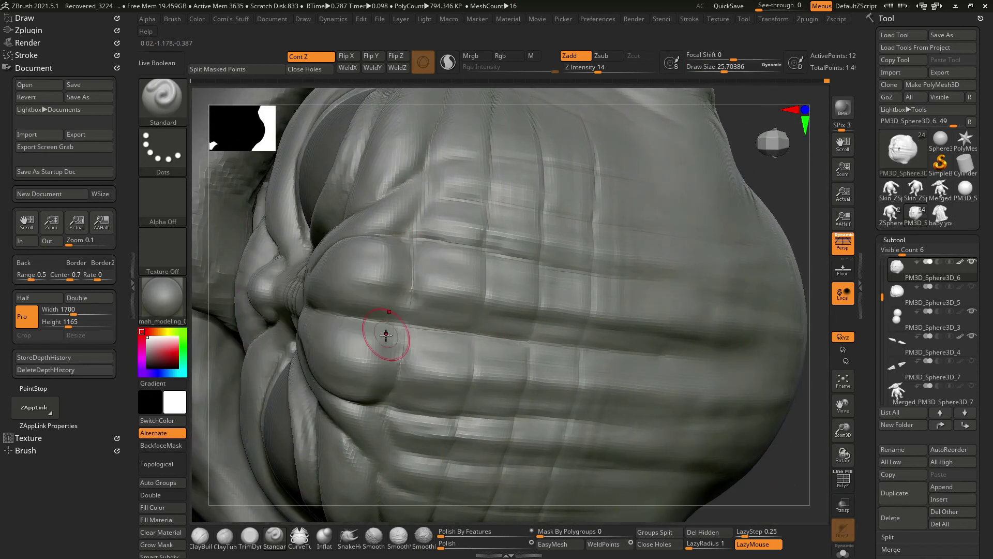
click(325, 537)
drag(410, 255, 407, 309)
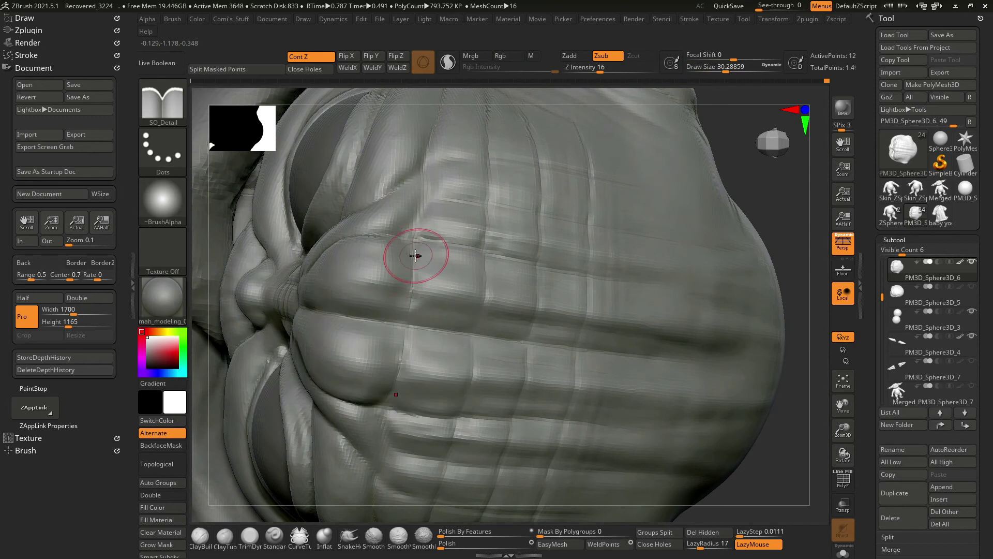
Carve creases along the head wrinkles with the SO_Detail brush in Zsub mode.
mouse_move(413, 248)
mouse_down()
mouse_move(425, 205)
mouse_move(405, 335)
mouse_up()
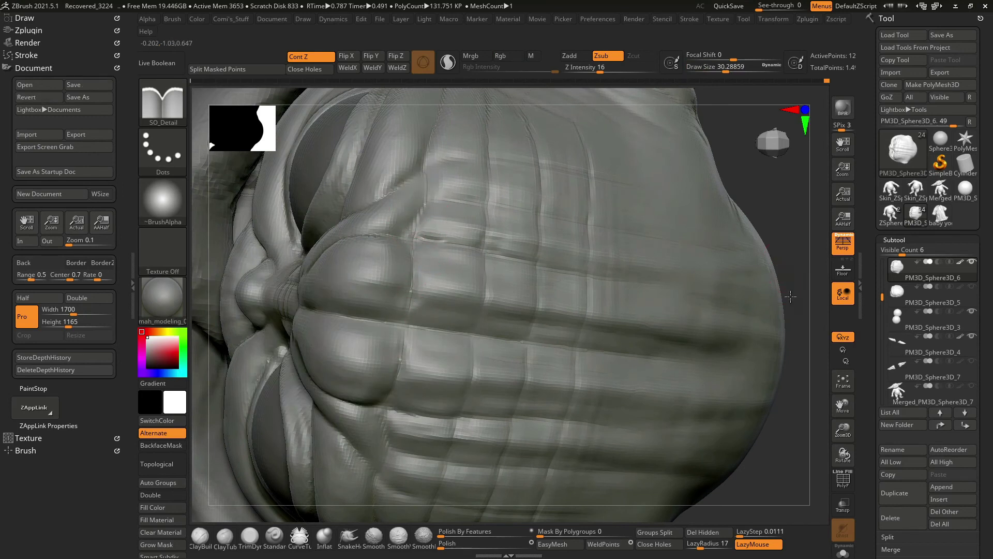
drag(790, 296, 382, 283)
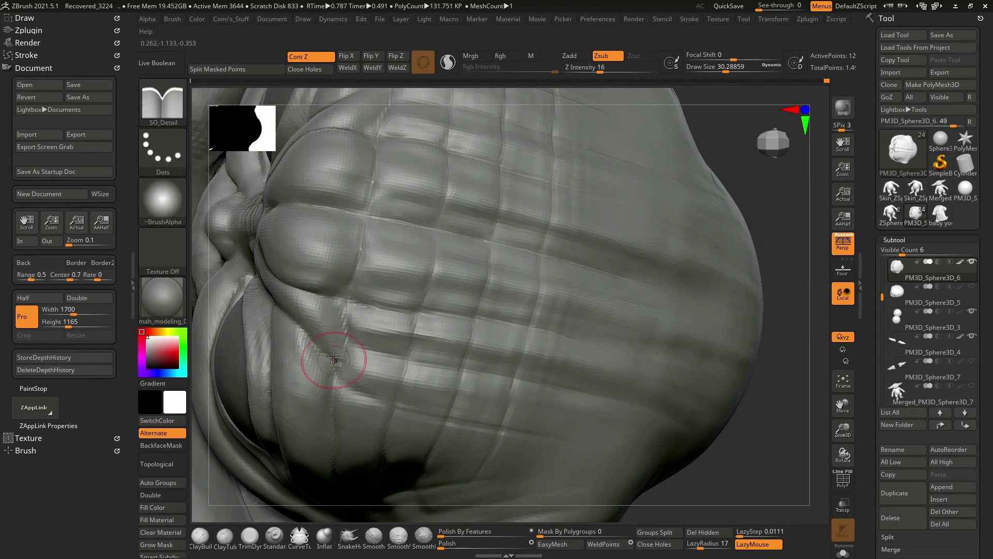
click(370, 544)
key(alt)
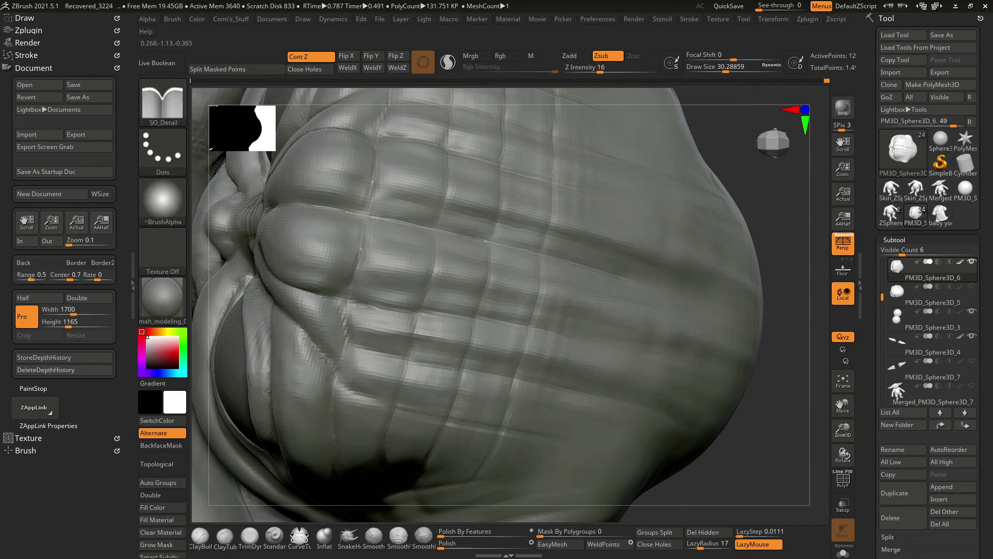
drag(321, 352, 358, 344)
Undo the last crease stroke and orbit to view the head from above.
mouse_move(420, 420)
right_down()
mouse_move(765, 393)
mouse_move(317, 257)
mouse_move(283, 441)
mouse_move(356, 387)
right_up()
key(ctrl+z)
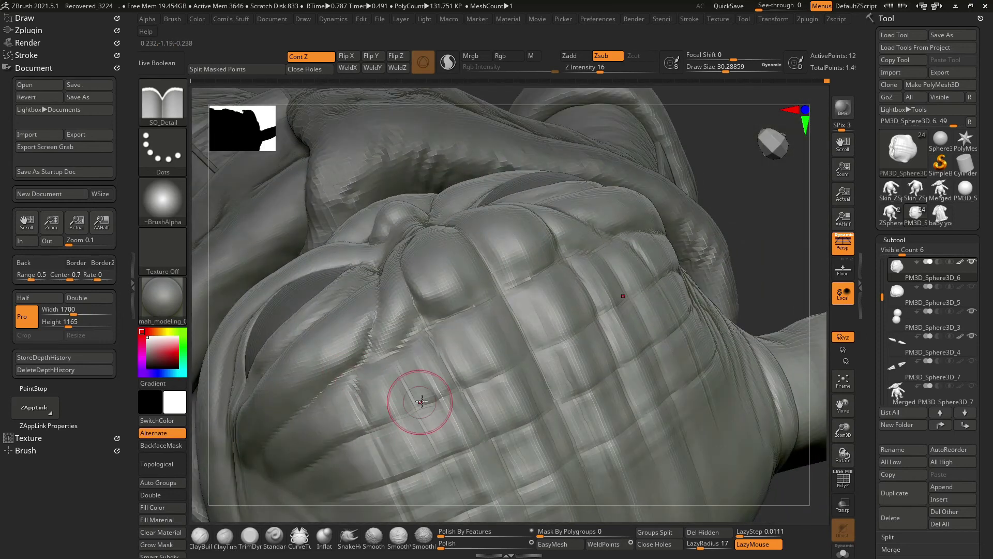
drag(769, 243, 356, 385)
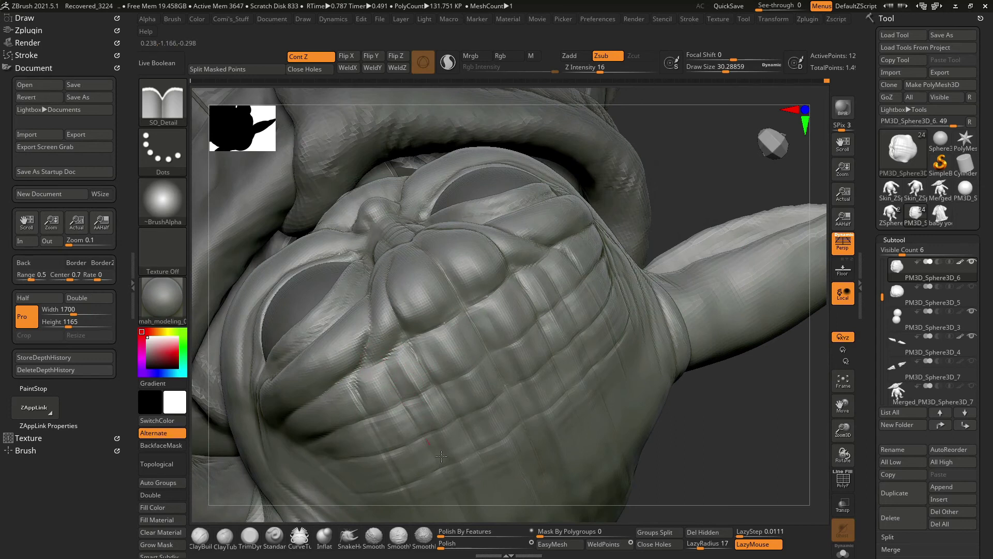
mouse_move(646, 468)
mouse_down()
mouse_move(443, 333)
mouse_move(431, 338)
mouse_up()
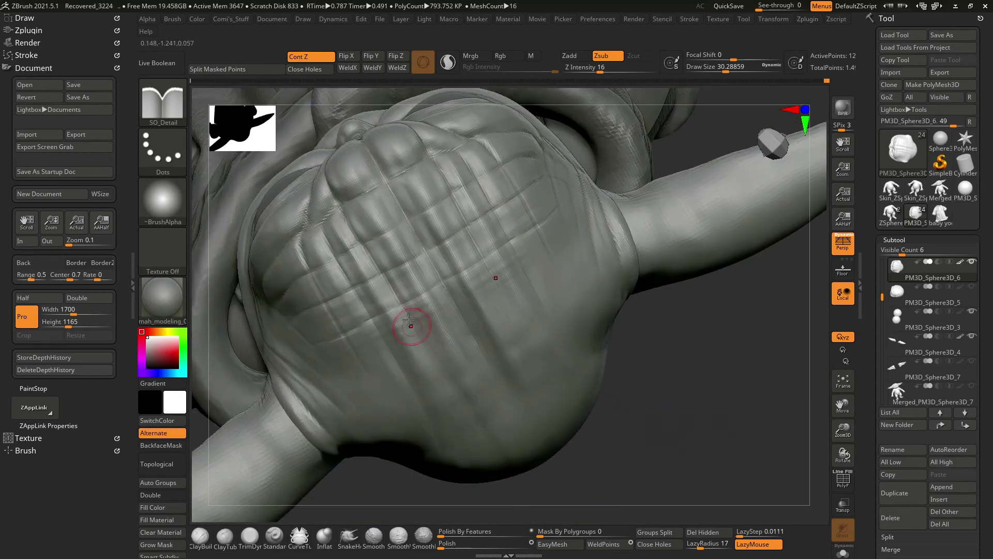
drag(400, 296, 365, 357)
Switch to the ClayBuildup brush and orbit toward the collar.
key(b)
key(c)
key(b)
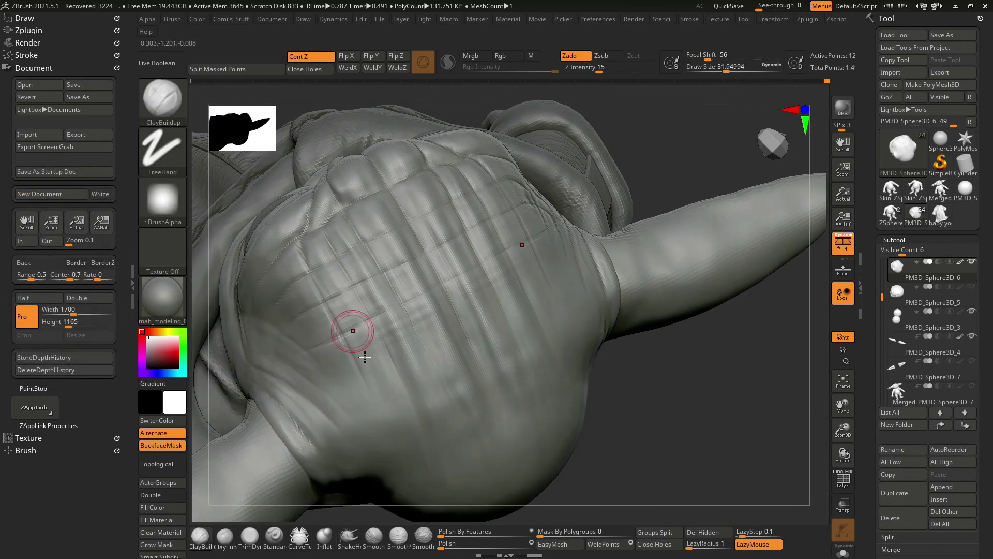
right_drag(373, 436, 379, 424)
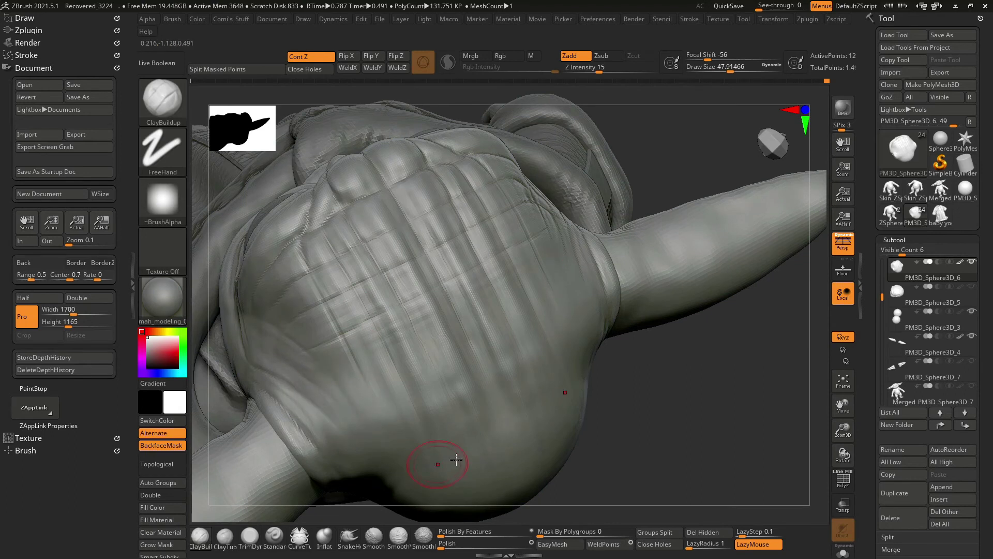
right_drag(456, 459, 381, 359)
mouse_move(650, 438)
right_down()
mouse_move(406, 368)
mouse_move(412, 379)
mouse_move(672, 297)
mouse_move(647, 317)
right_up()
Shrink the ClayBuildup draw size through the right-click popup, reverting the final change.
right_click(398, 331)
right_drag(436, 295, 362, 336)
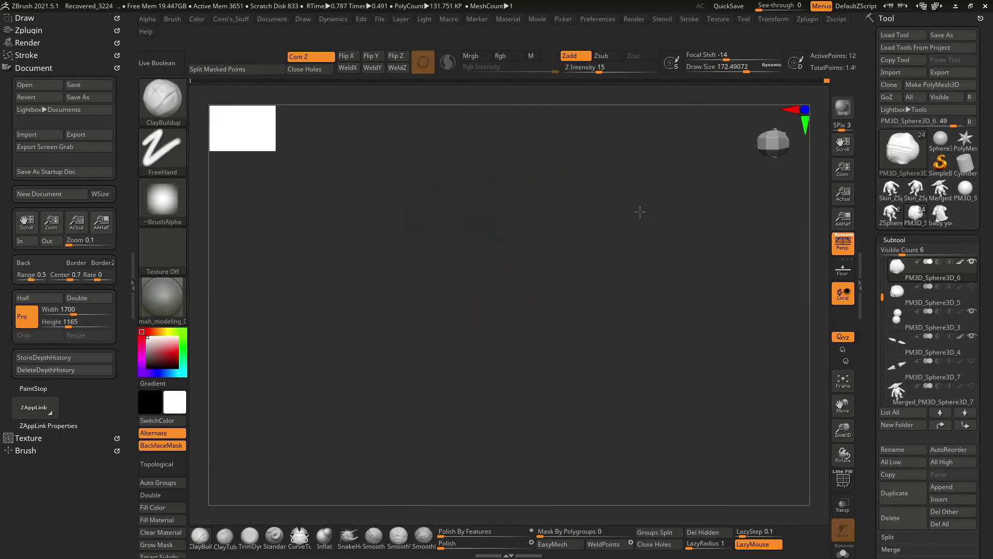
right_click(363, 336)
drag(414, 290, 393, 289)
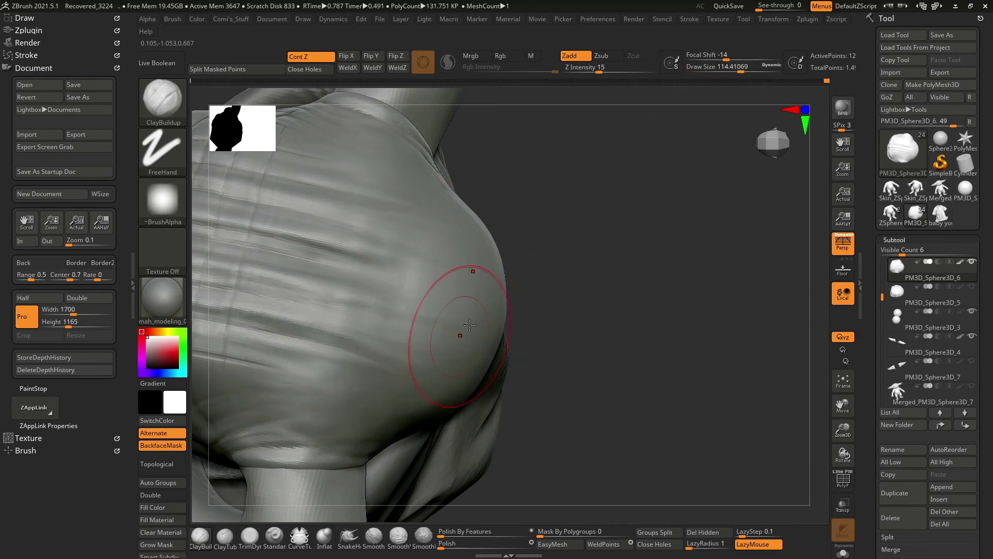
right_drag(455, 310, 467, 210)
right_click(467, 210)
drag(403, 196, 383, 195)
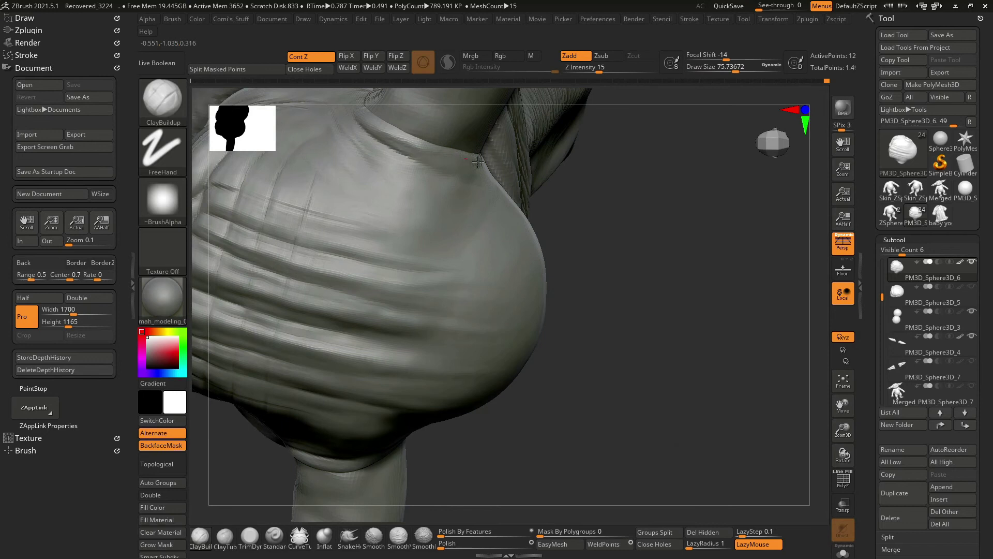
right_drag(478, 162, 481, 197)
right_click(481, 196)
mouse_move(494, 155)
mouse_down()
mouse_move(472, 155)
mouse_move(443, 176)
mouse_up()
key(ctrl+z)
Build up clay on the collar fold, then orbit out to frame the whole figure.
mouse_move(455, 200)
right_down()
mouse_move(525, 204)
mouse_move(443, 454)
mouse_move(322, 459)
mouse_move(365, 465)
mouse_move(395, 234)
right_up()
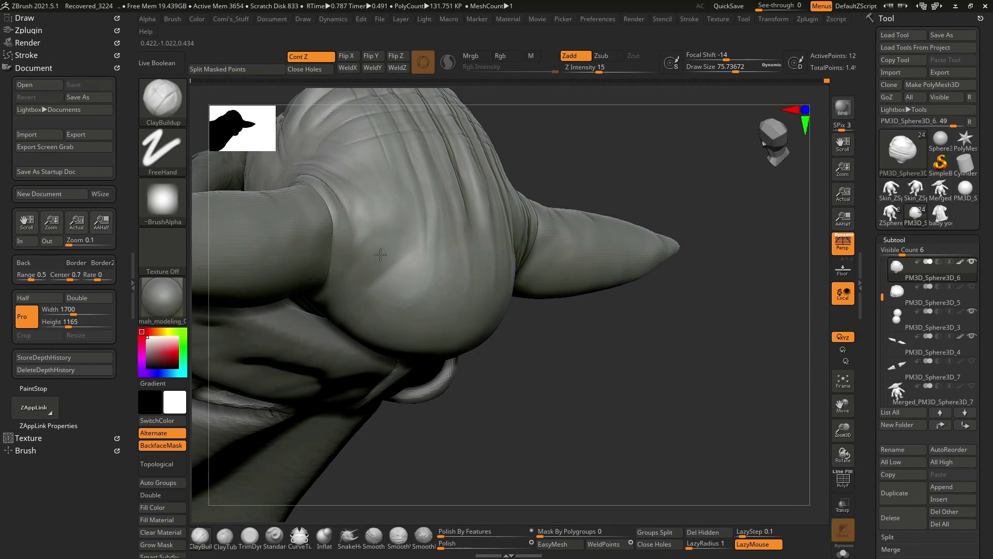
right_drag(478, 366, 413, 237)
mouse_move(542, 200)
right_down()
mouse_move(300, 321)
mouse_move(353, 264)
right_up()
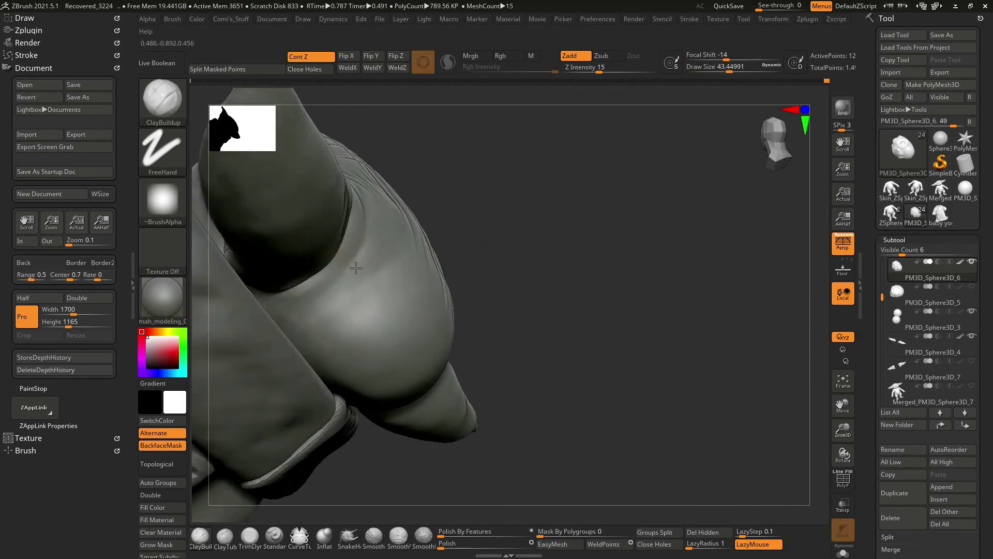
right_click(337, 300)
mouse_move(337, 299)
right_down()
mouse_move(455, 217)
mouse_move(318, 282)
mouse_move(638, 306)
mouse_move(650, 191)
mouse_move(638, 297)
mouse_move(655, 273)
mouse_move(672, 275)
mouse_move(645, 304)
mouse_move(585, 282)
mouse_move(630, 310)
mouse_move(634, 283)
mouse_move(631, 292)
mouse_move(514, 181)
right_up()
alt+click(644, 261)
key(space)
drag(514, 181, 521, 180)
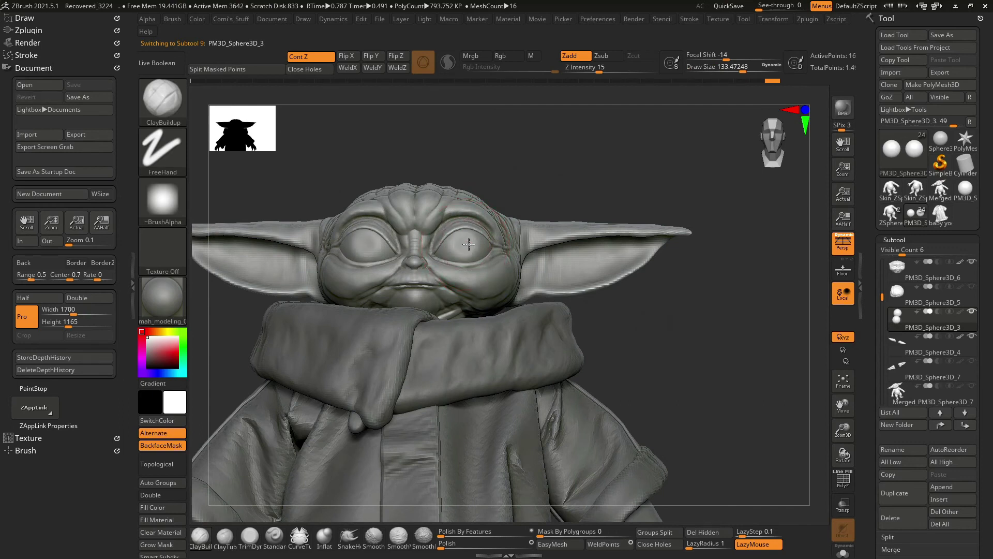
mouse_move(464, 239)
ctrl+right_down()
mouse_move(570, 160)
mouse_move(548, 166)
mouse_move(575, 163)
mouse_move(642, 292)
ctrl+right_up()
alt+click(642, 292)
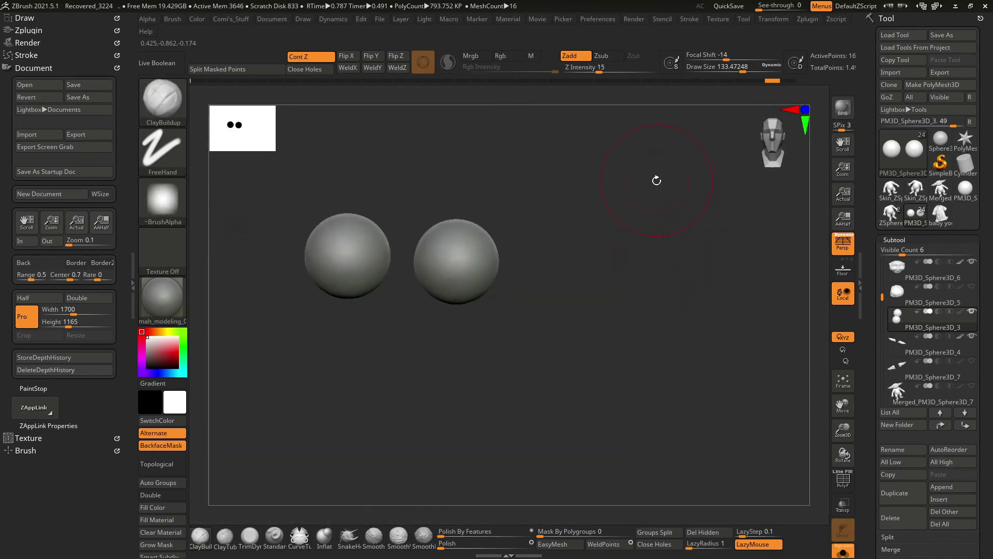
ctrl+right_drag(625, 215, 640, 270)
key(space)
drag(441, 311, 438, 314)
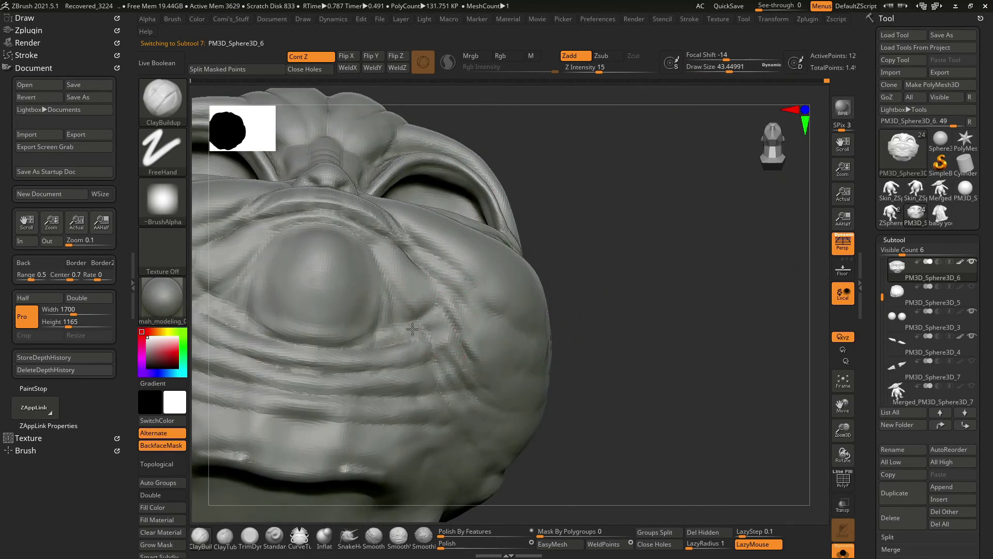
right_drag(433, 327, 409, 277)
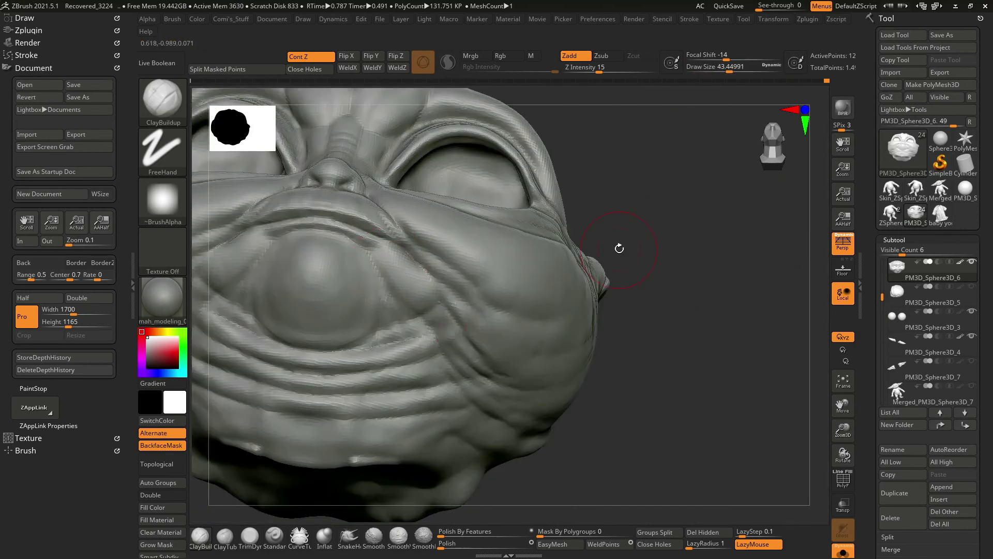
right_drag(620, 248, 505, 331)
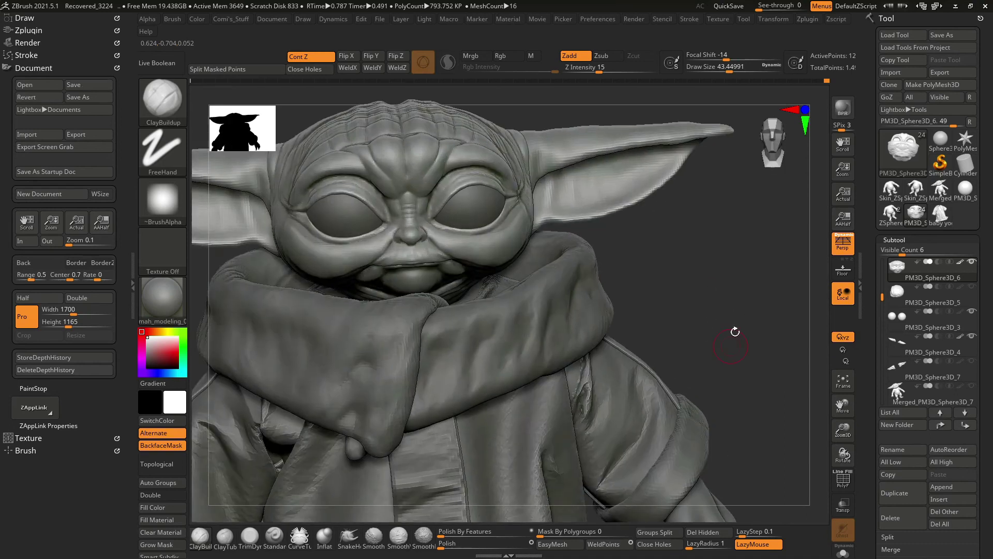
alt+click(672, 135)
Inspect the ear from below and pull its base with the SnakeHook brush.
mouse_move(729, 403)
mouse_down()
mouse_move(537, 262)
mouse_move(594, 226)
mouse_up()
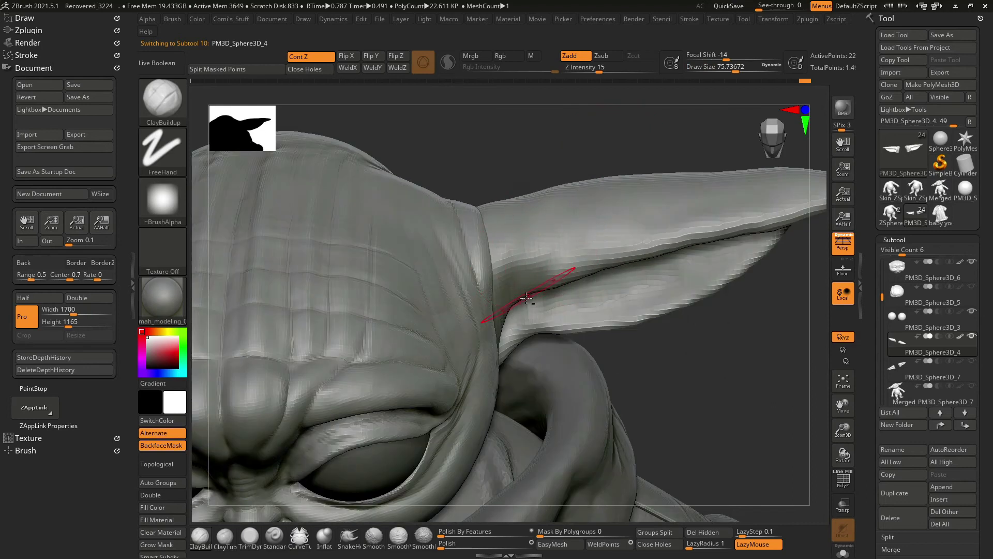
mouse_move(557, 278)
mouse_down()
mouse_move(622, 164)
mouse_move(667, 216)
mouse_up()
mouse_move(657, 172)
mouse_down()
mouse_move(581, 203)
mouse_move(659, 314)
mouse_up()
key(b)
key(s)
key(h)
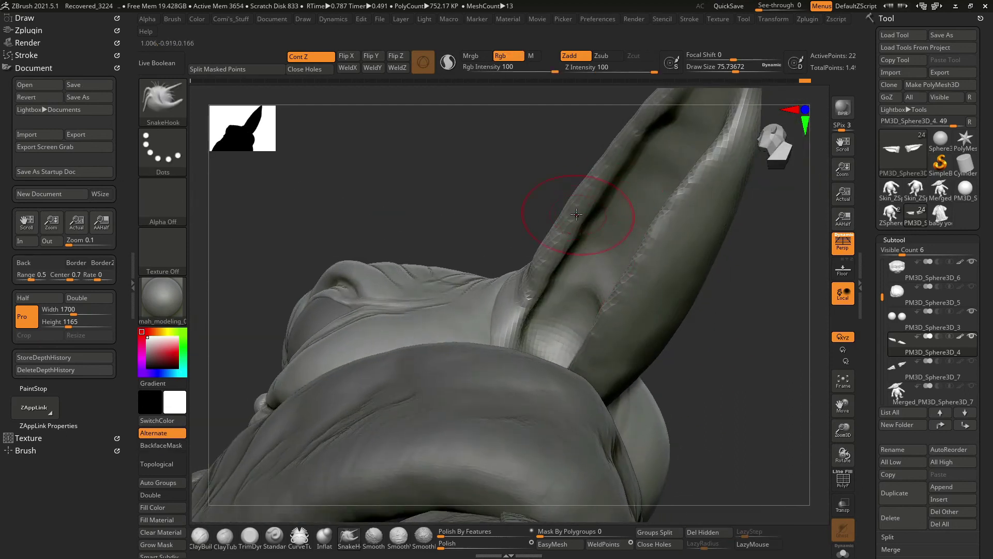
drag(532, 292, 532, 303)
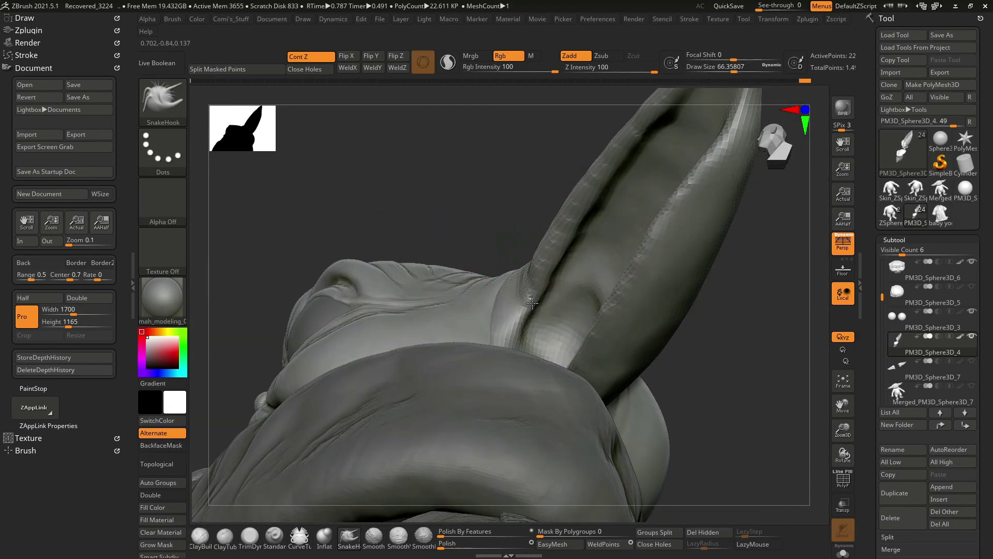
Step through earlier views with undo and redo, turning the ear upright.
key(ctrl+z)
key(ctrl+z)
key(ctrl+z)
key(ctrl+z)
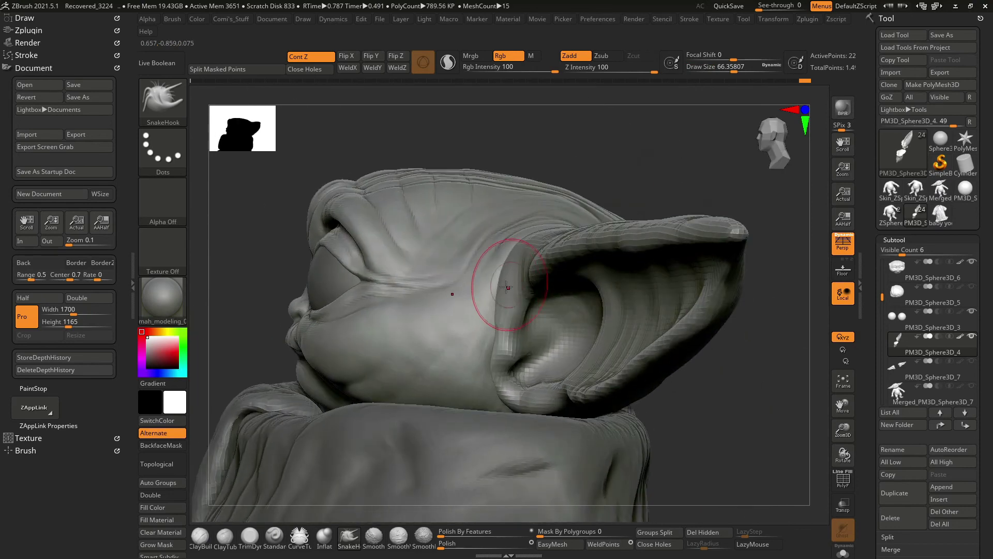
key(ctrl+shift+z)
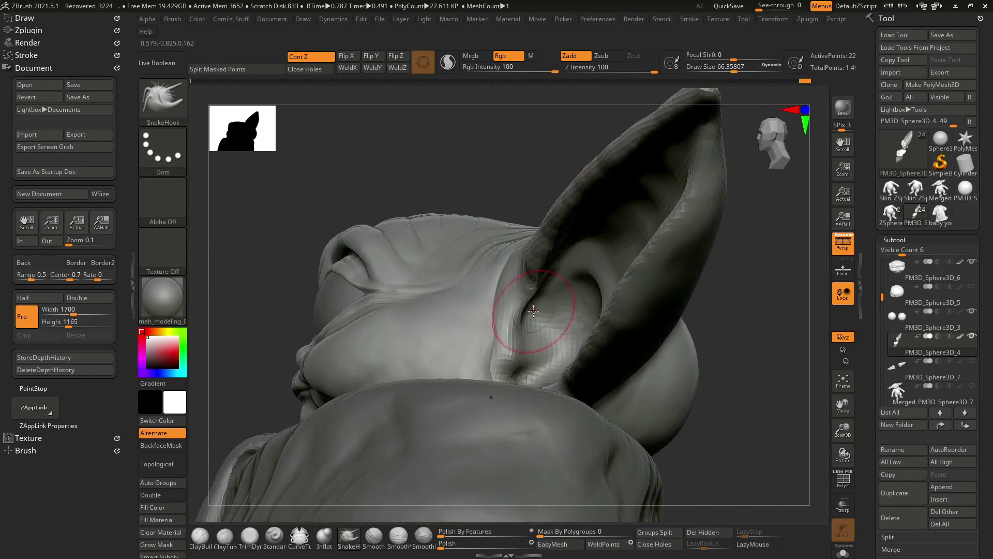
drag(509, 190, 508, 282)
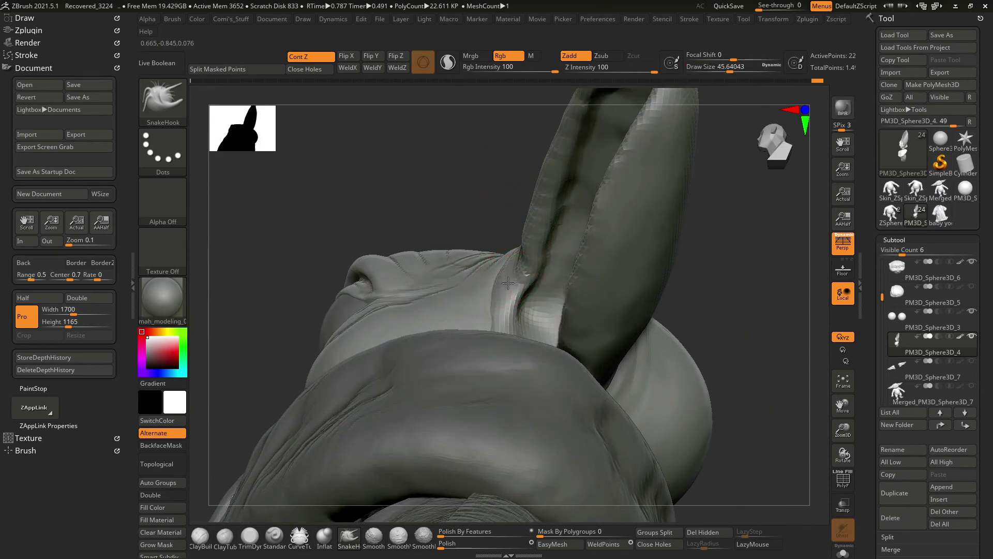
key(ctrl+z)
key(ctrl+z)
key(ctrl+z)
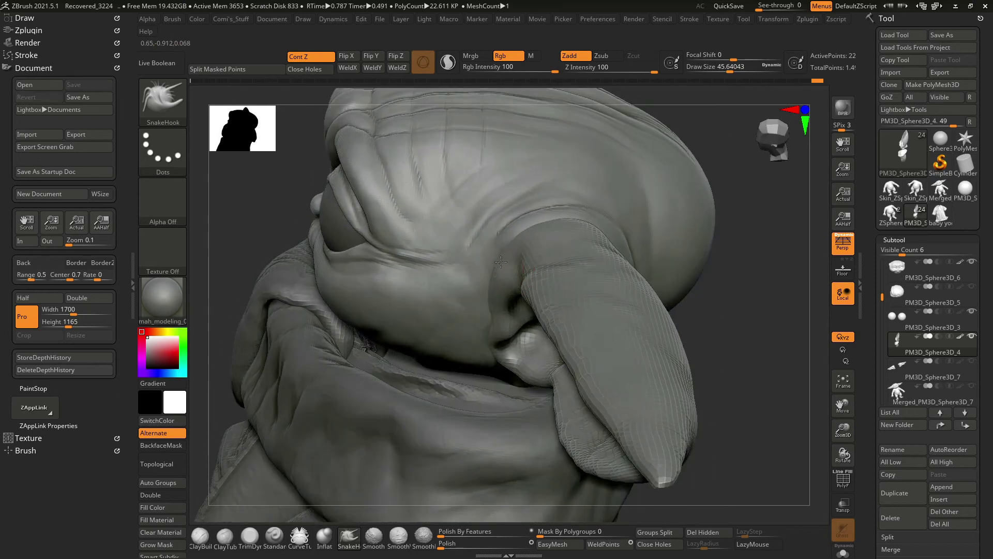
key(ctrl+z)
key(ctrl+z)
key(ctrl+z)
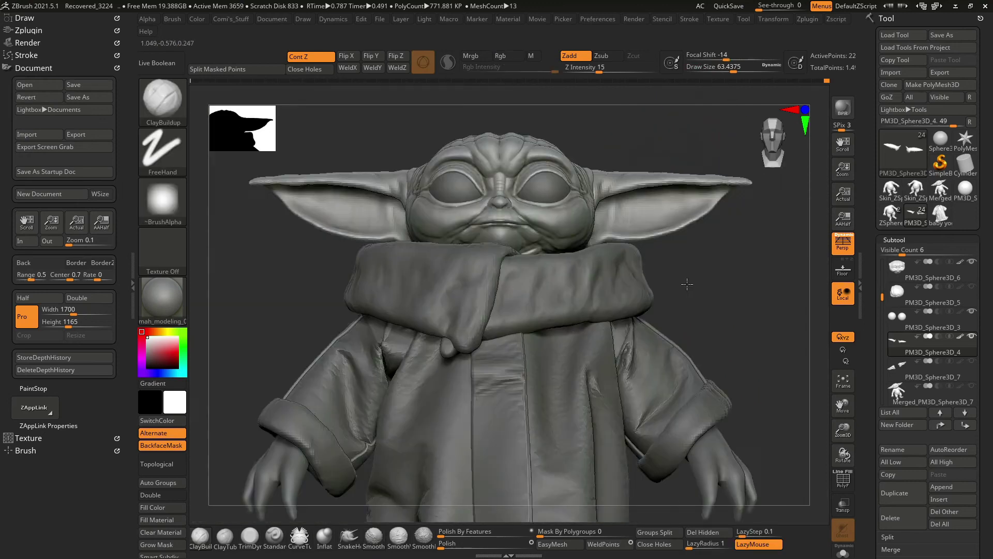
Orbit around the head to inspect the ear from several sides.
alt+drag(733, 286, 524, 228)
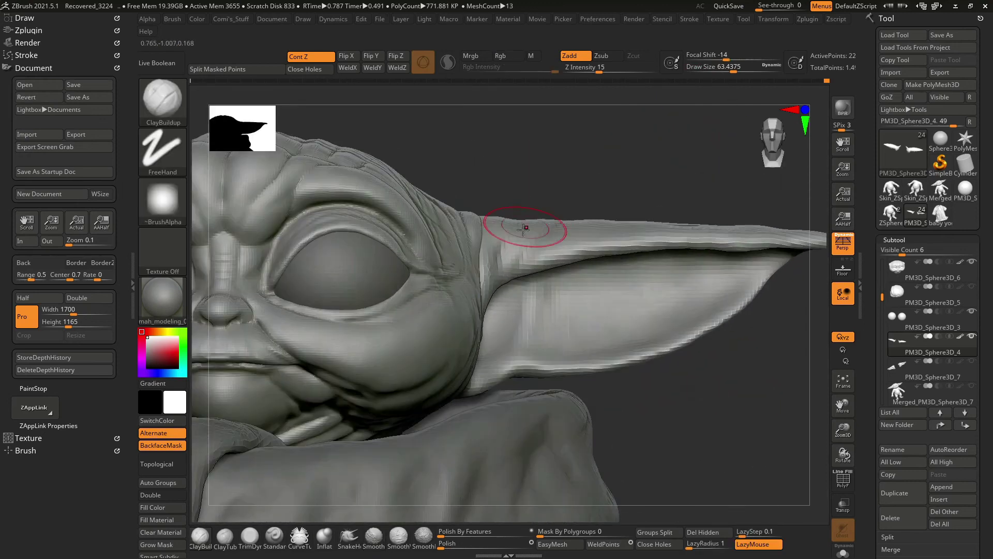
drag(613, 421, 519, 327)
mouse_move(544, 272)
mouse_down()
mouse_move(513, 270)
mouse_move(628, 392)
mouse_move(471, 289)
mouse_move(464, 299)
mouse_up()
mouse_move(455, 337)
mouse_down()
mouse_move(733, 408)
mouse_move(637, 350)
mouse_move(656, 233)
mouse_move(581, 176)
mouse_move(546, 245)
mouse_up()
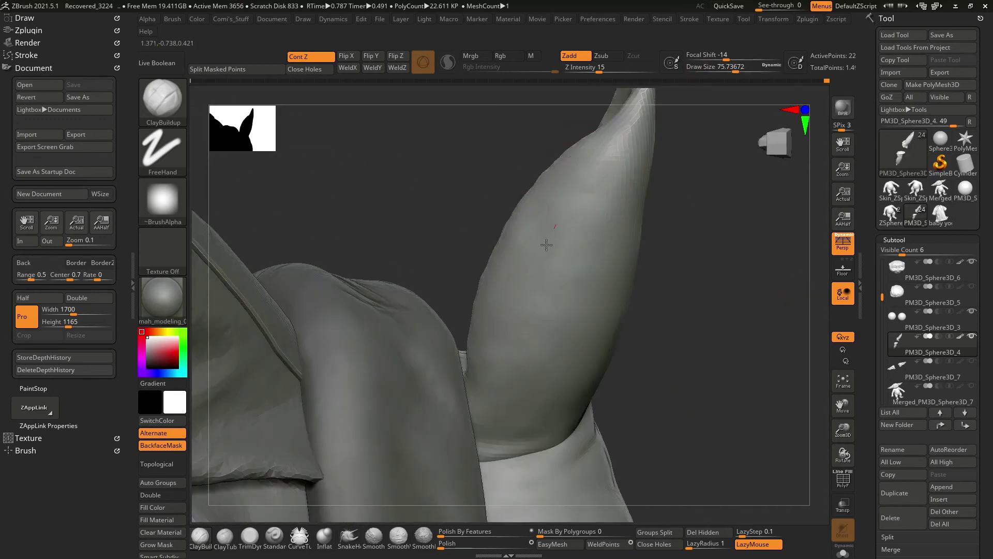
Return to the front view, activate the baby yoda cloth5 subtool, and zoom on the hand.
mouse_move(517, 321)
mouse_down()
mouse_move(724, 343)
mouse_move(753, 335)
mouse_move(733, 275)
mouse_move(703, 274)
mouse_move(687, 239)
mouse_up()
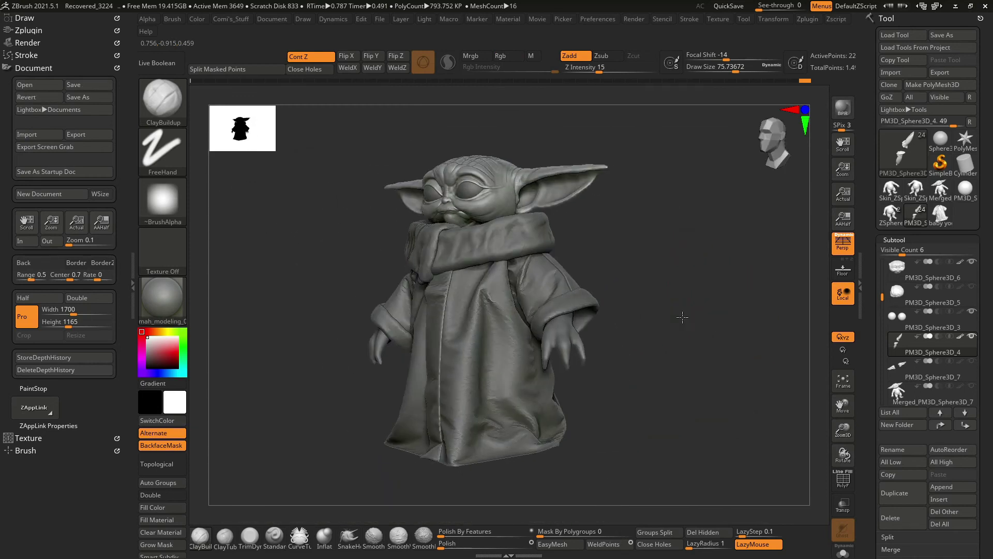
alt+click(595, 290)
mouse_move(643, 294)
alt+mouse_down()
mouse_move(666, 347)
mouse_move(603, 311)
alt+mouse_up()
Activate Skin_ZSphere2 and invert the mask so only the outer finger is free.
alt+click(600, 310)
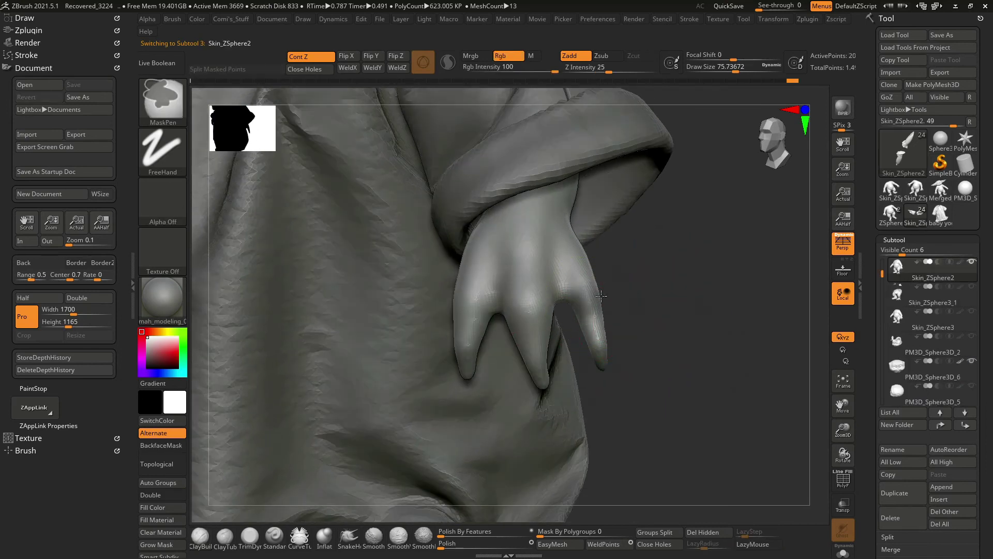
ctrl+click(657, 341)
click(910, 241)
key(space)
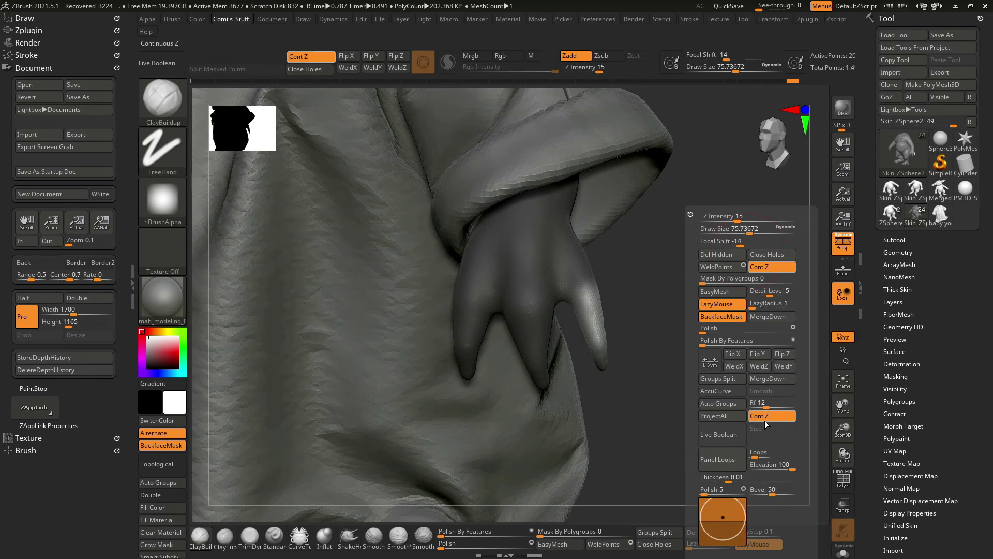
scroll(903, 439, down, 2)
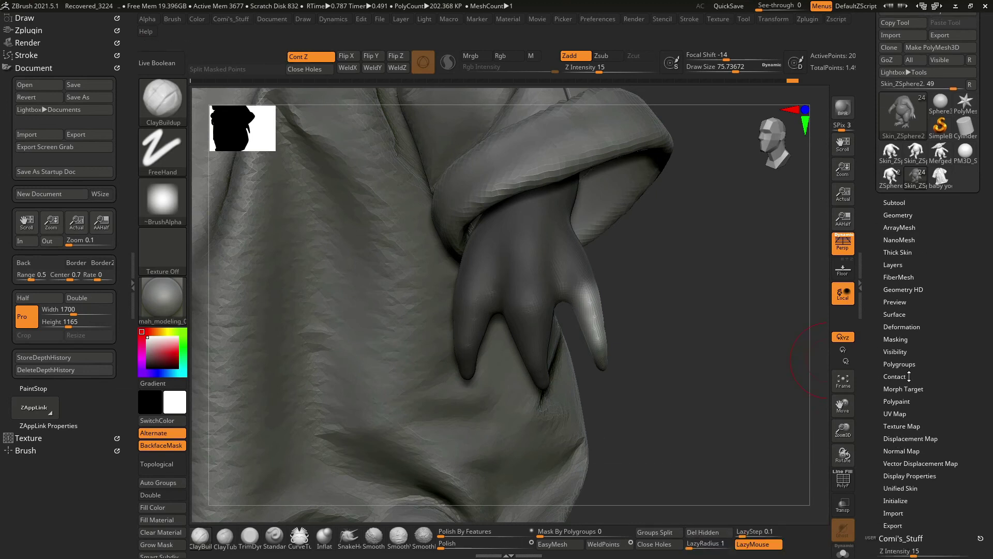
click(902, 326)
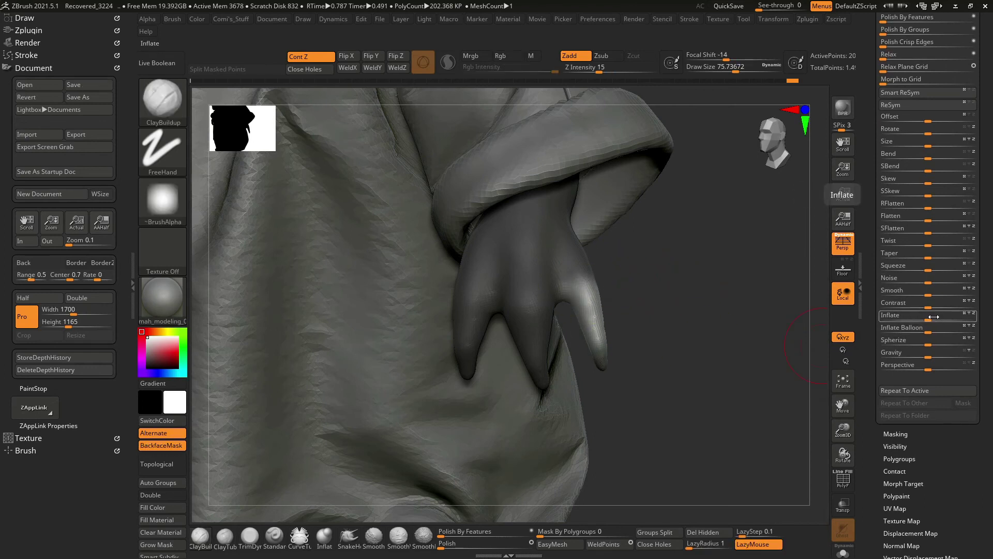
Inflate the unmasked finger to 4 with Deformation > Inflate.
key(ctrl)
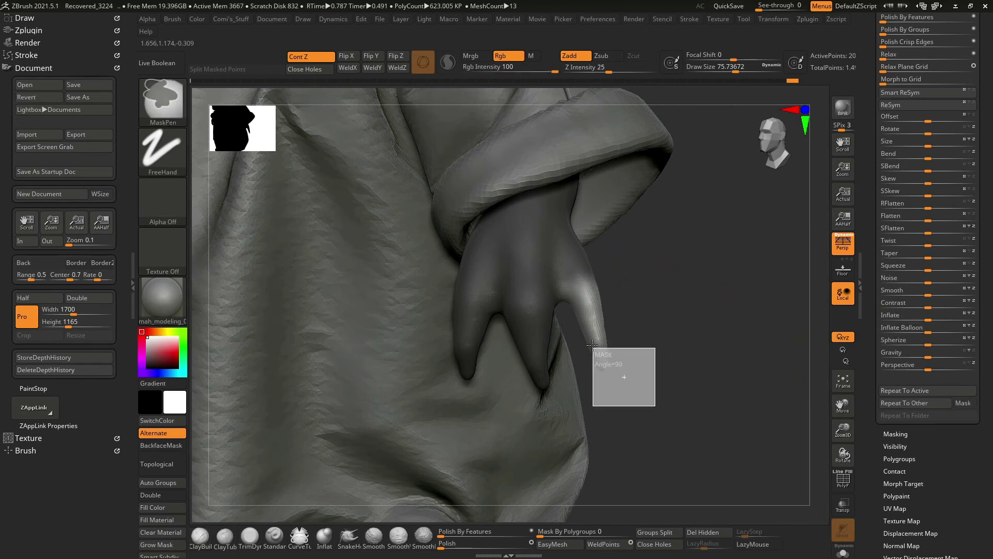
drag(705, 359, 680, 357)
drag(927, 316, 931, 317)
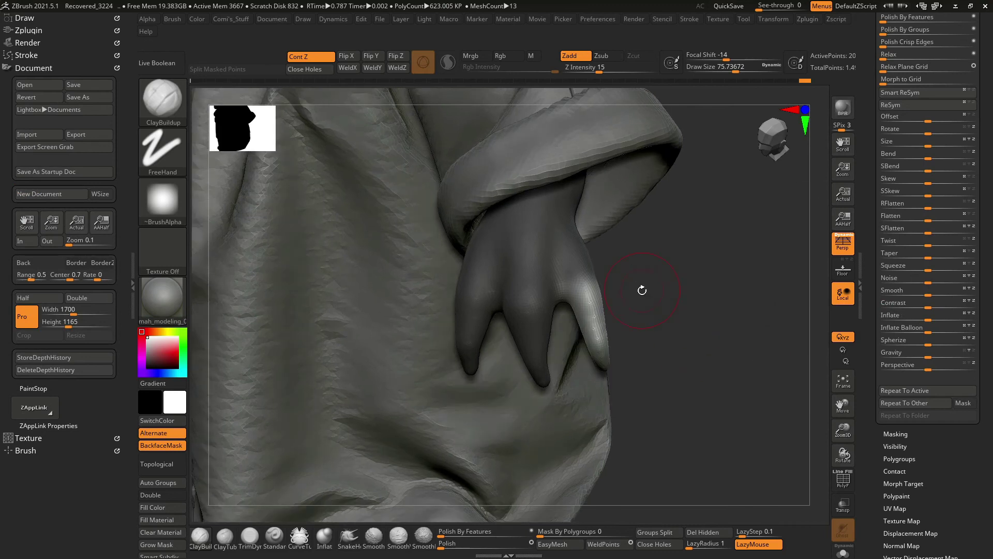
Check the hand from several angles, ending on the ClayBuildup brush.
key(b)
key(s)
key(h)
right_drag(563, 299, 579, 303)
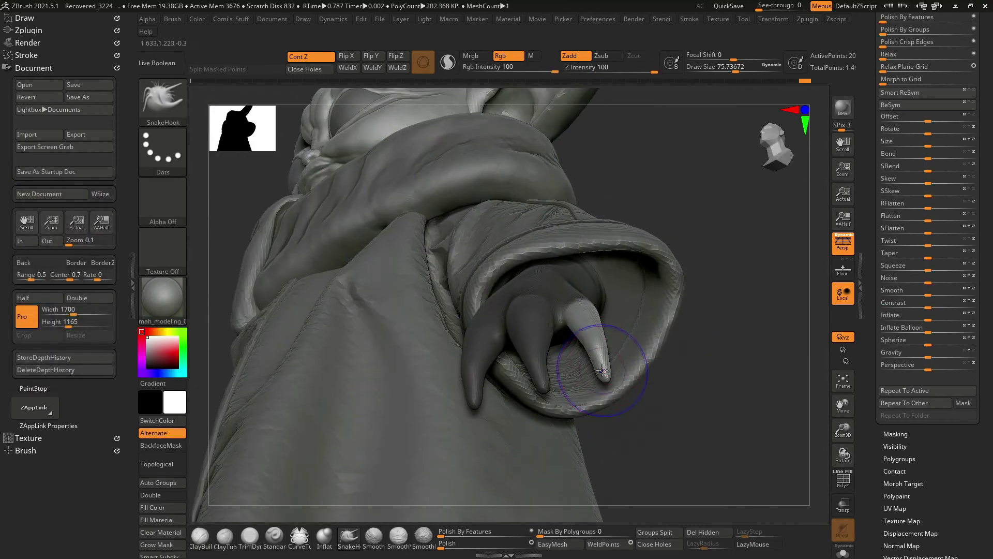
key(shift)
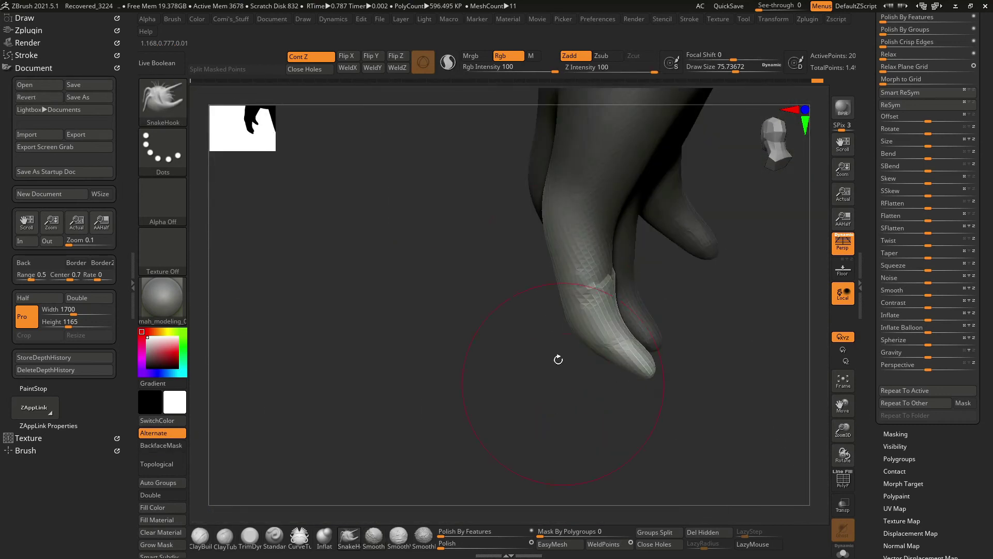
key(space)
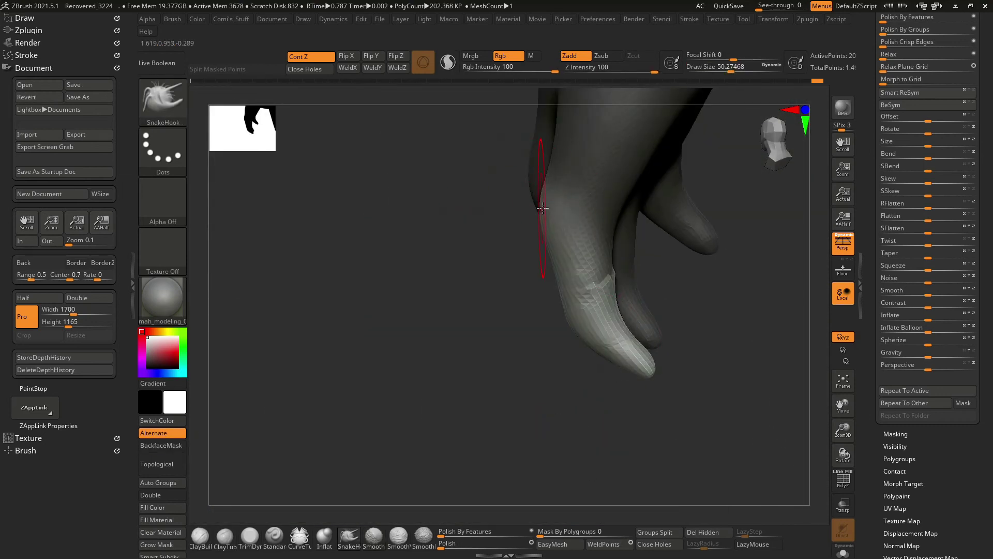
key(space)
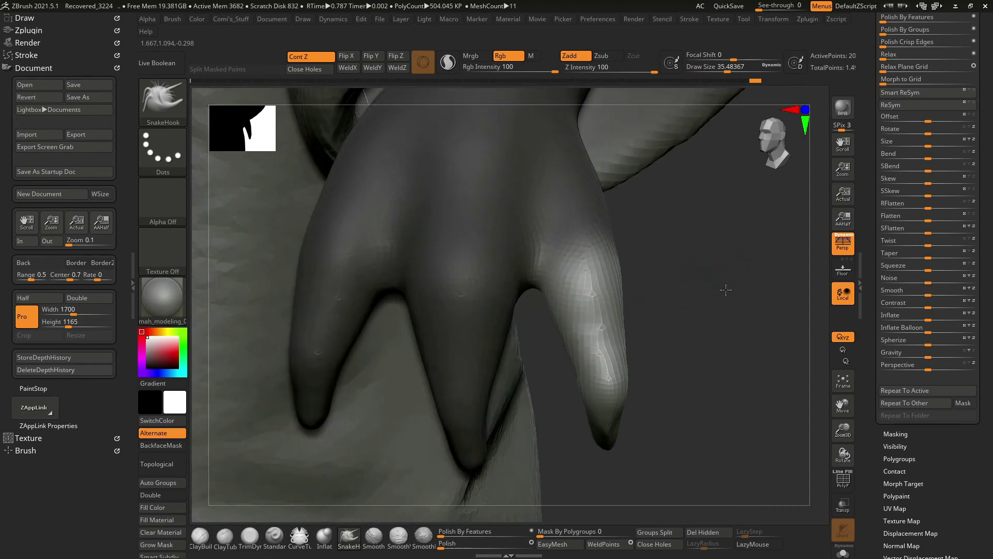
key(b)
key(c)
key(b)
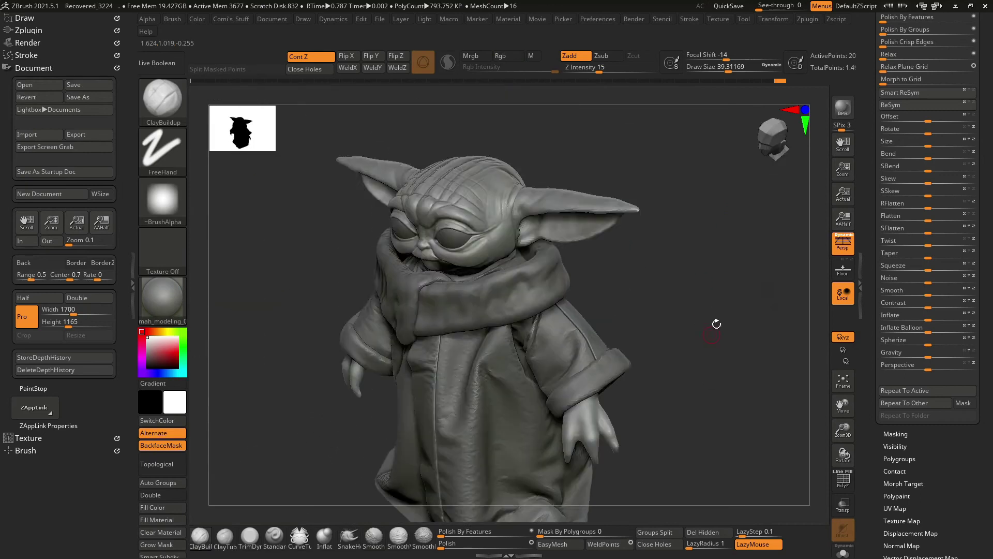
Zoom in on the collar folds, set draw size about 27, and choose the SO_Detail brush.
drag(720, 310, 758, 322)
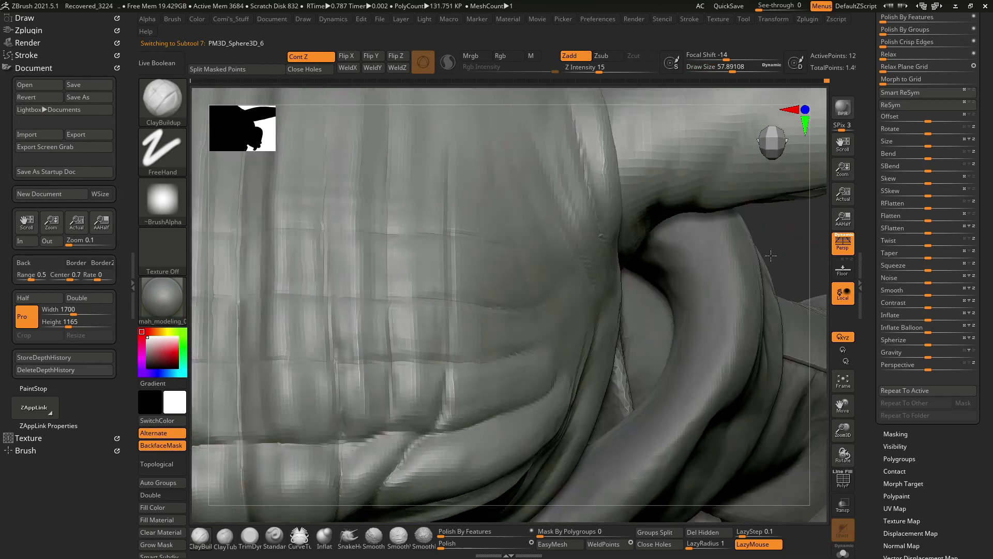
right_click(471, 333)
drag(472, 333, 471, 347)
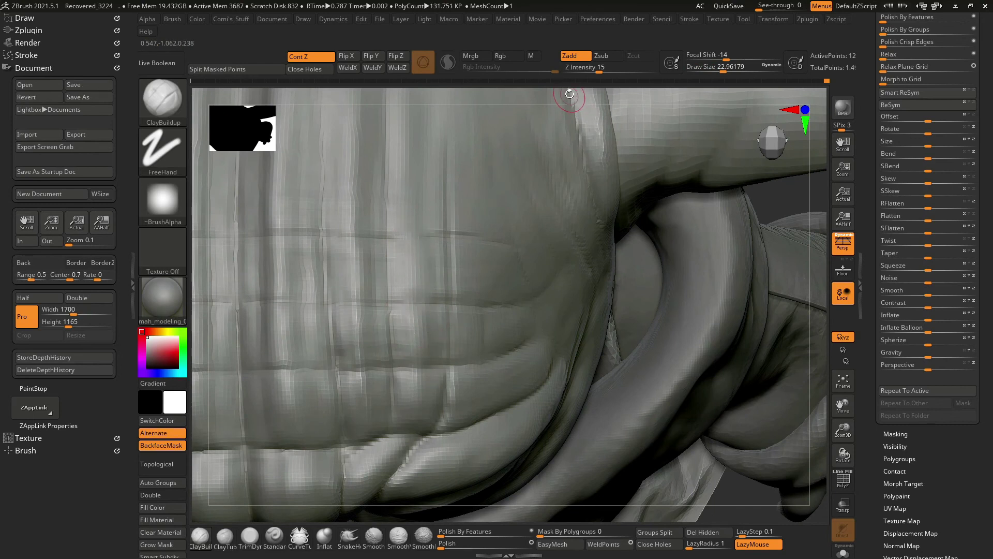
drag(570, 93, 484, 324)
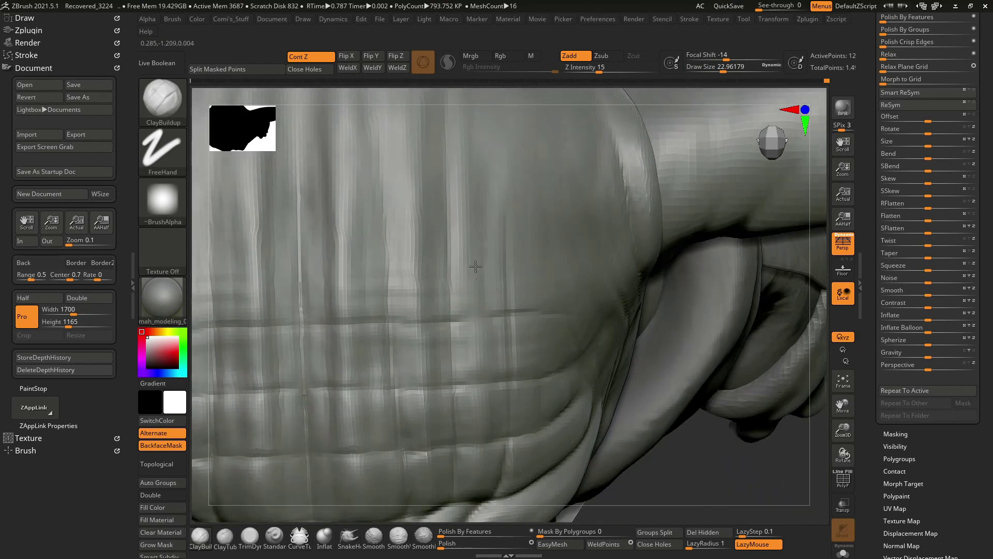
key(space)
drag(466, 187, 482, 270)
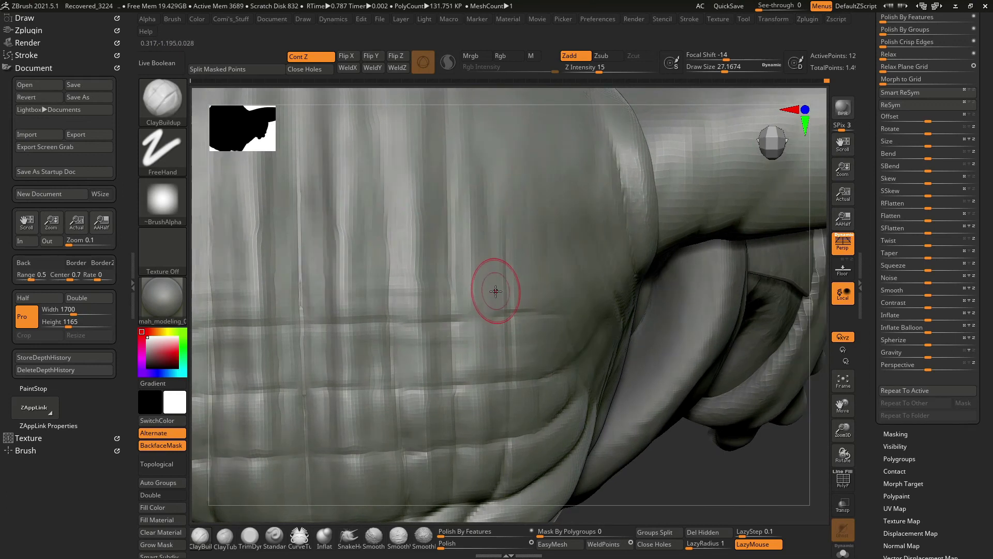
key(1)
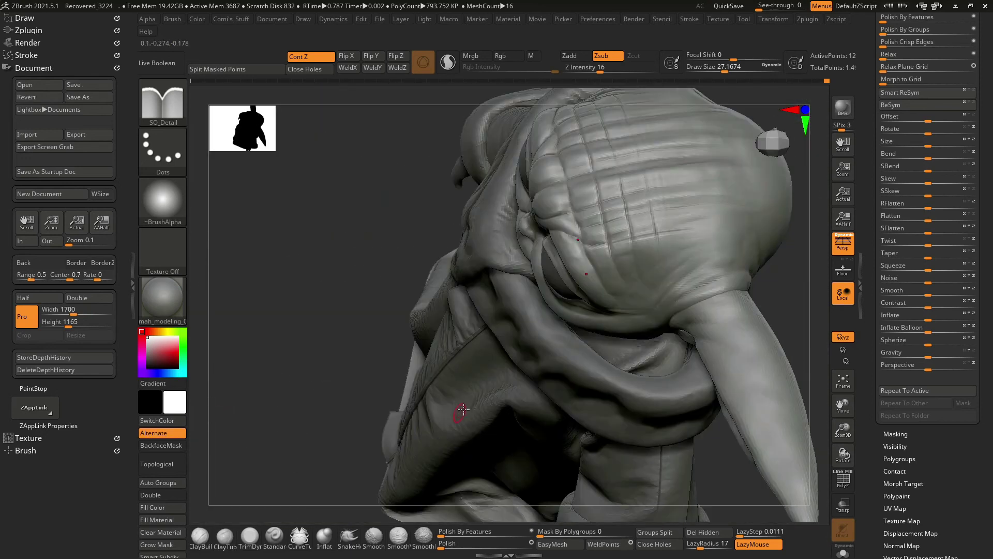
Orbit and zoom around the head to inspect the forehead, brow and scalp wrinkles.
right_drag(463, 409, 622, 343)
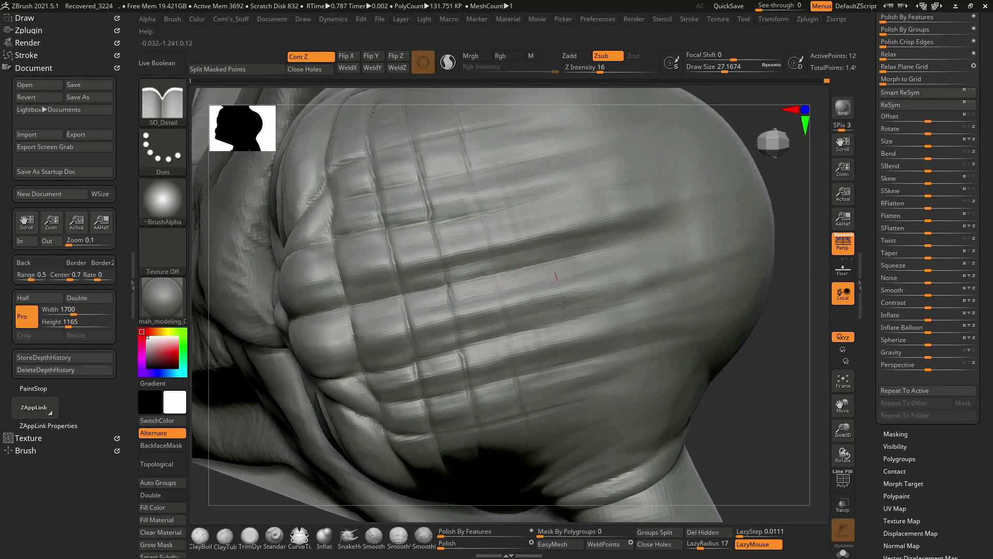
mouse_move(544, 426)
right_down()
mouse_move(502, 291)
mouse_move(498, 354)
right_up()
mouse_move(509, 455)
right_down()
mouse_move(724, 246)
mouse_move(626, 270)
right_up()
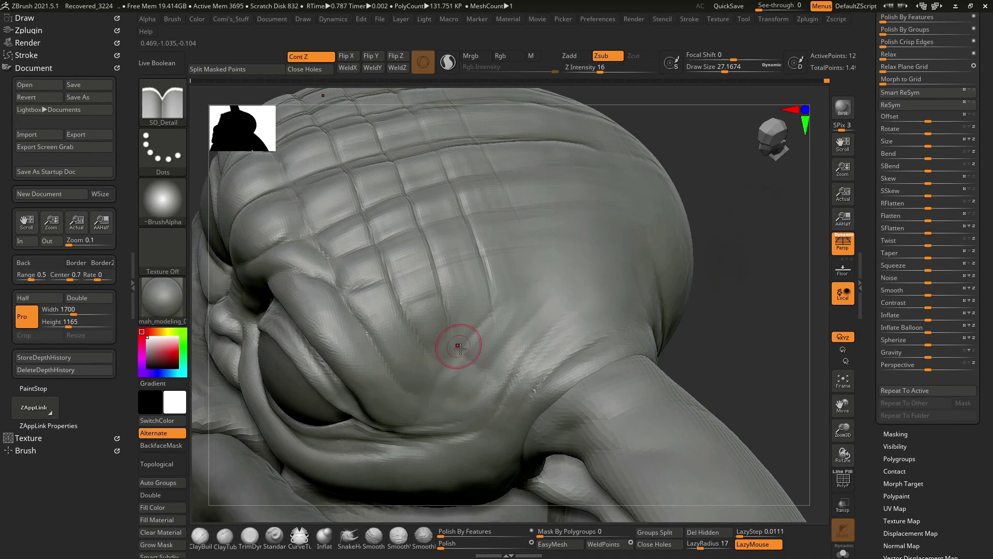
right_drag(459, 347, 457, 362)
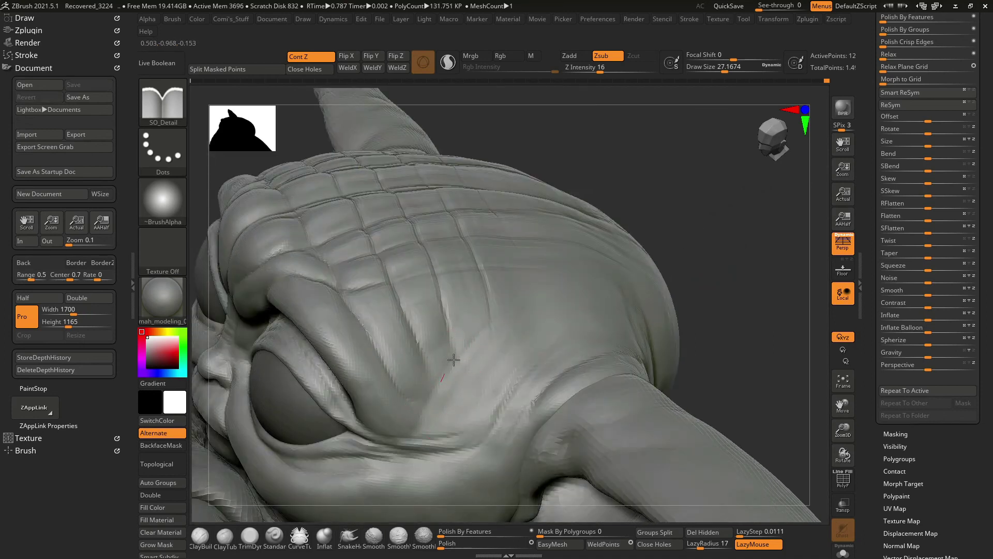
mouse_move(517, 313)
right_down()
mouse_move(690, 277)
mouse_move(421, 337)
right_up()
right_drag(646, 228, 408, 314)
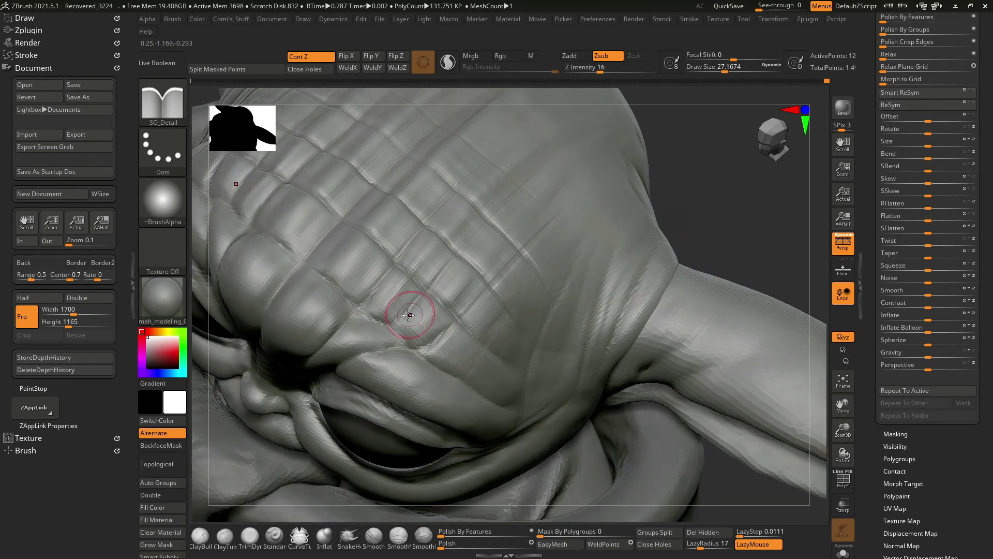
right_drag(597, 180, 564, 237)
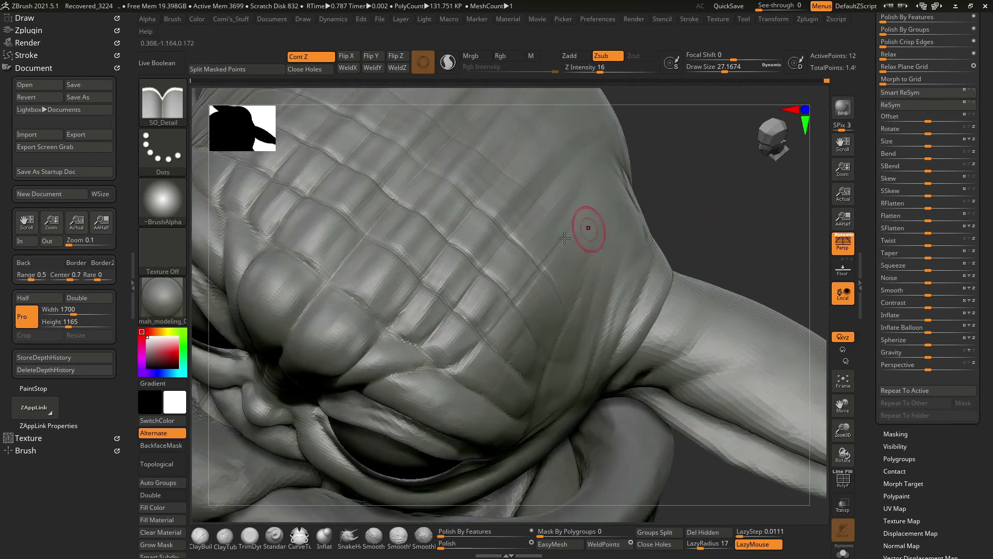
mouse_move(707, 210)
right_down()
mouse_move(377, 290)
mouse_move(361, 327)
right_up()
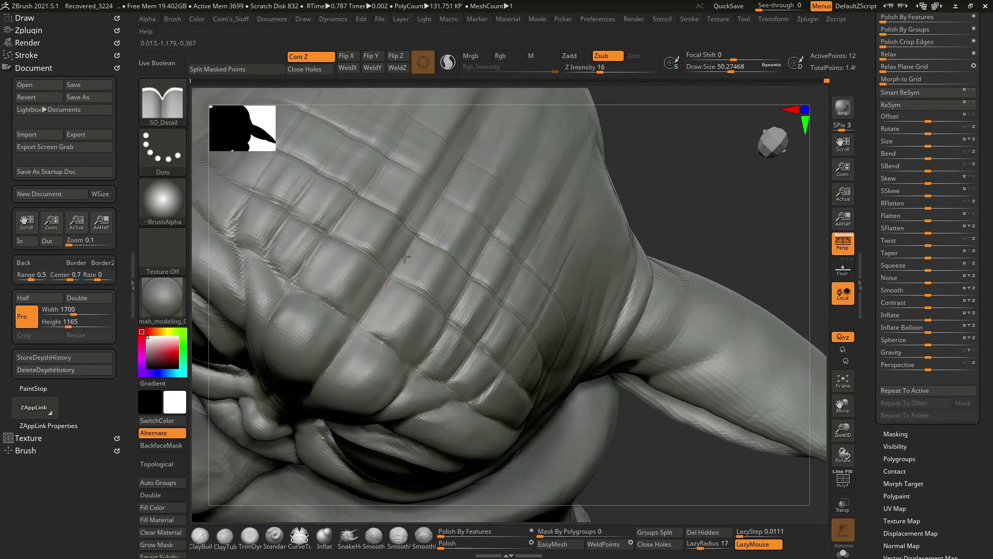
right_drag(404, 257, 407, 355)
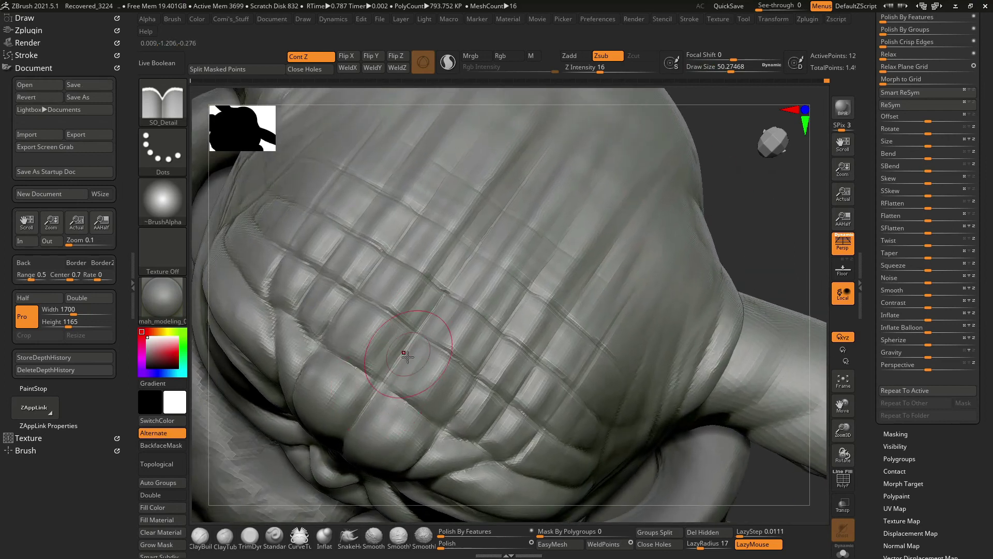
mouse_move(470, 268)
right_down()
mouse_move(727, 219)
mouse_move(703, 270)
mouse_move(665, 302)
mouse_move(688, 298)
mouse_move(684, 281)
mouse_move(582, 306)
right_up()
Select the TrimDynamic brush and dismiss the error message that appears.
key(t)
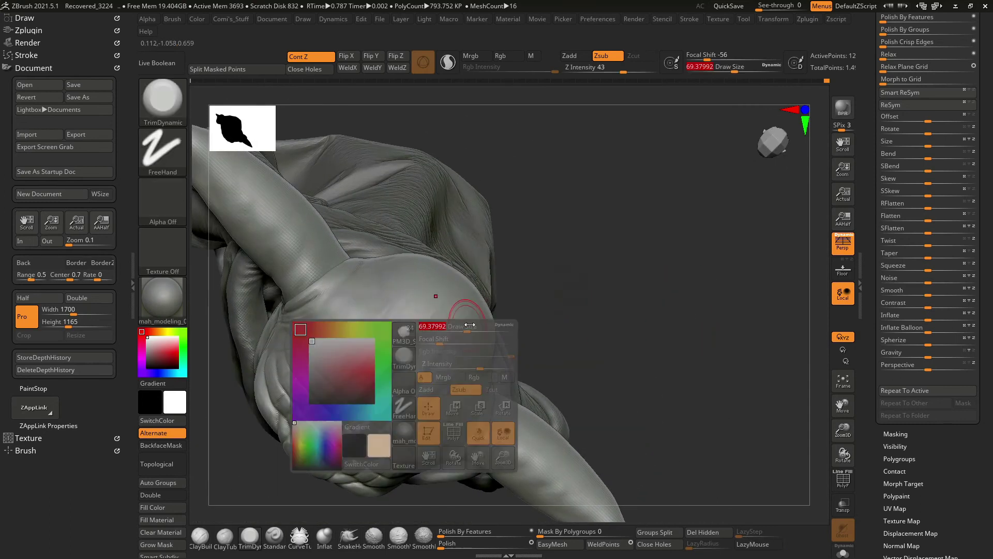
click(434, 356)
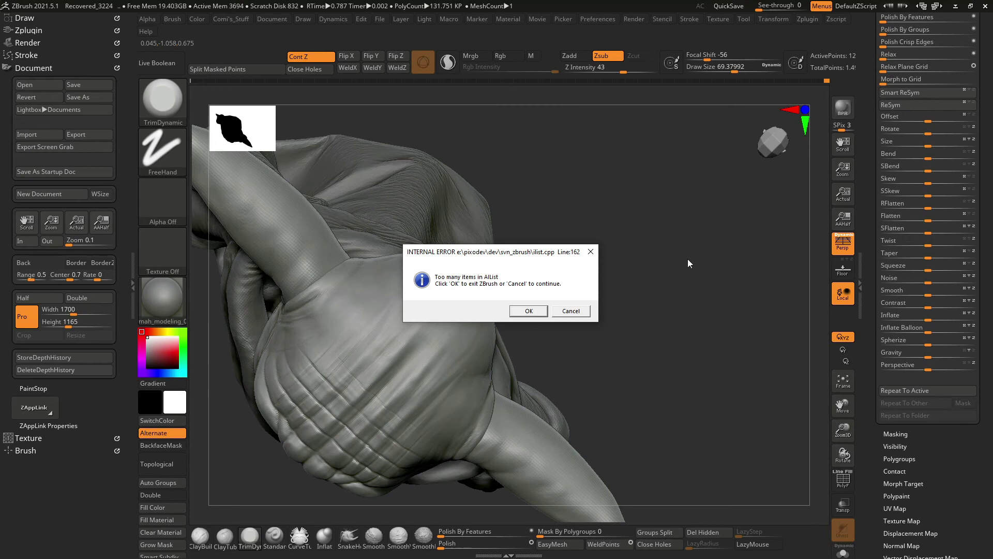
click(581, 311)
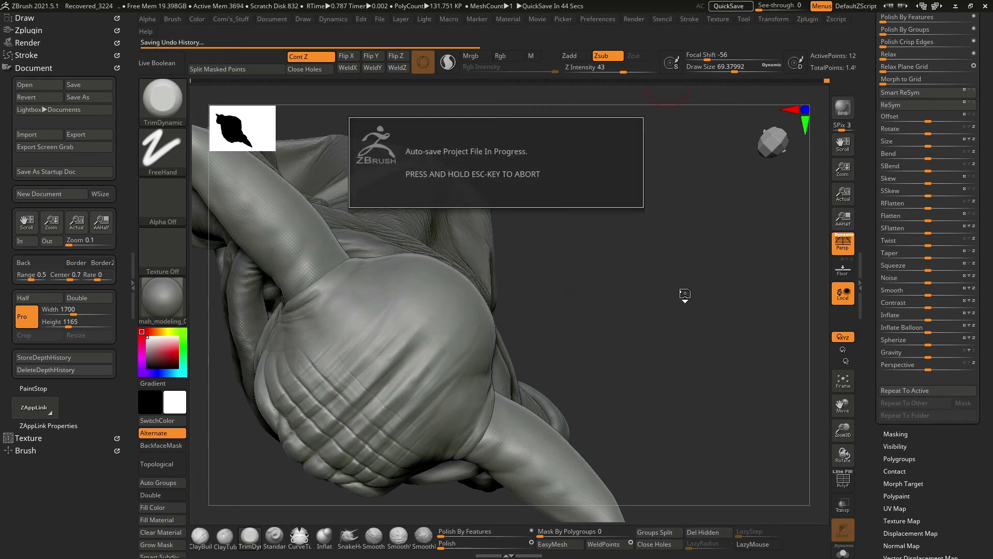
Shrink the brush slightly and paint a mask over the rounded dome piece.
mouse_move(684, 290)
mouse_down()
mouse_move(638, 273)
mouse_move(664, 283)
mouse_move(632, 317)
mouse_up()
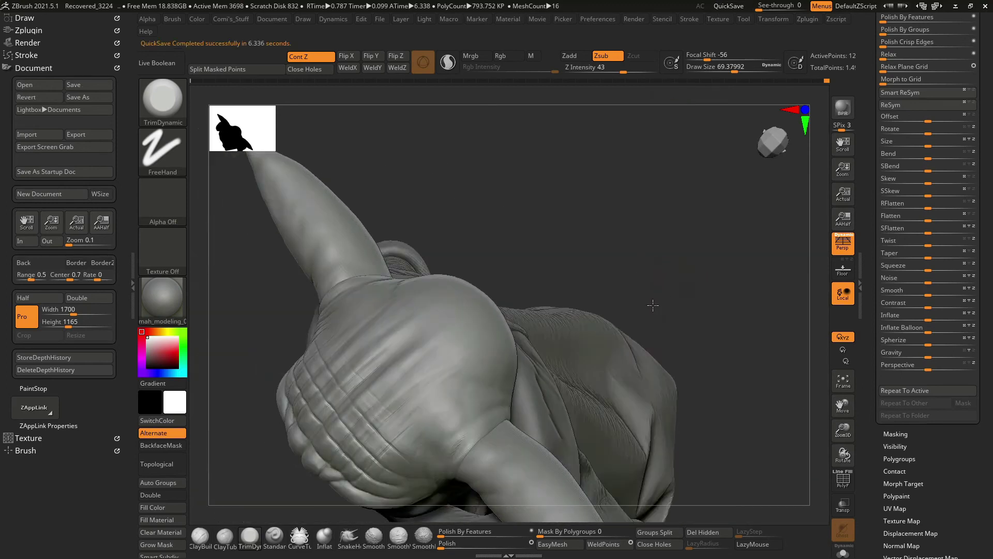
key(space)
drag(446, 326, 443, 327)
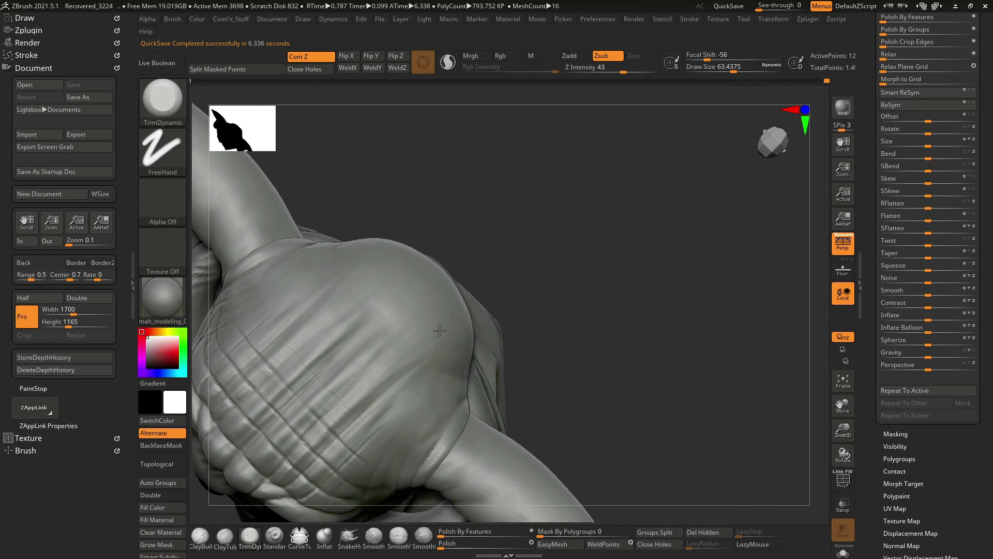
drag(672, 310, 621, 162)
key(space)
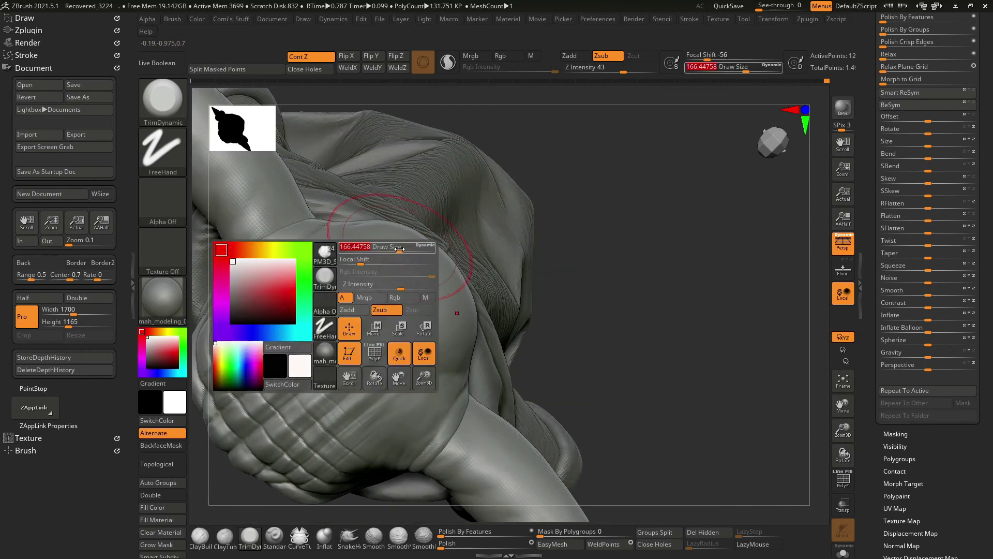
drag(411, 256, 406, 218)
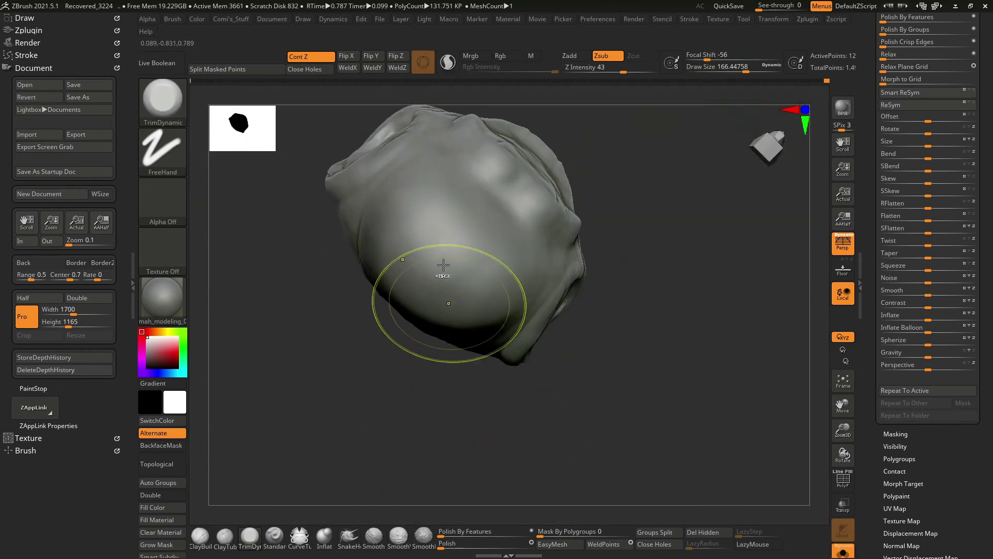
mouse_move(421, 310)
ctrl+mouse_down()
mouse_move(377, 224)
mouse_move(443, 283)
ctrl+mouse_up()
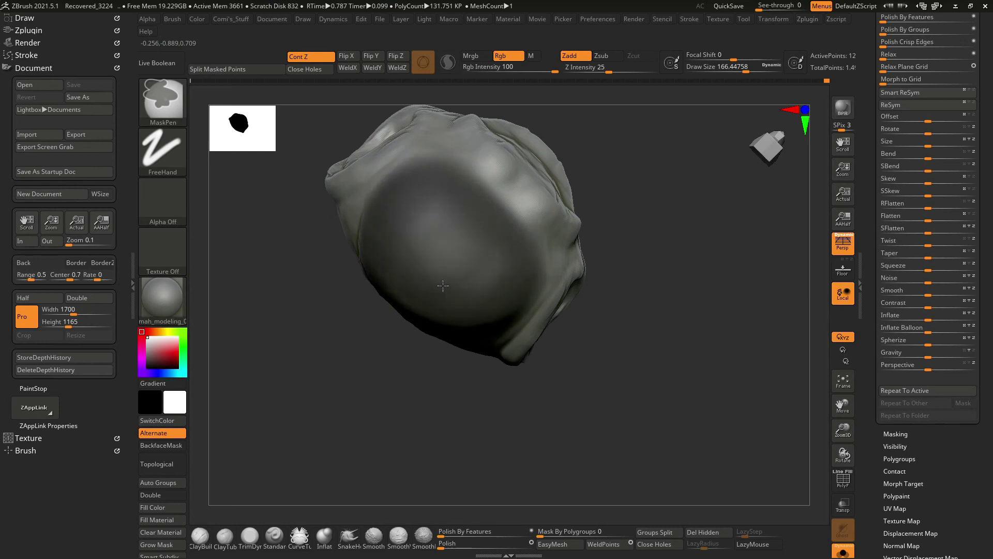
Extend the mask over the dome and inflate it slightly with Inflate Balloon and Inflate.
drag(621, 336, 388, 228)
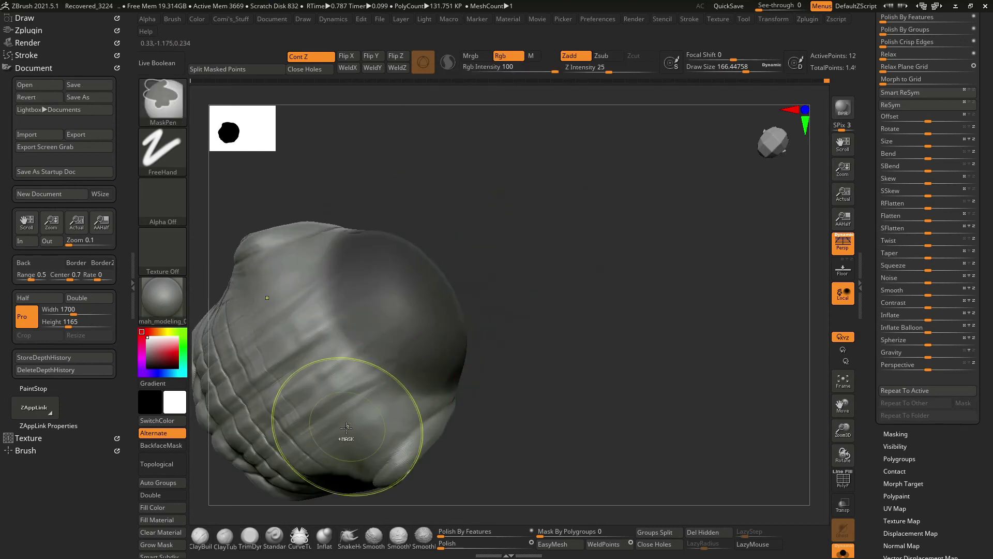
drag(577, 299, 639, 308)
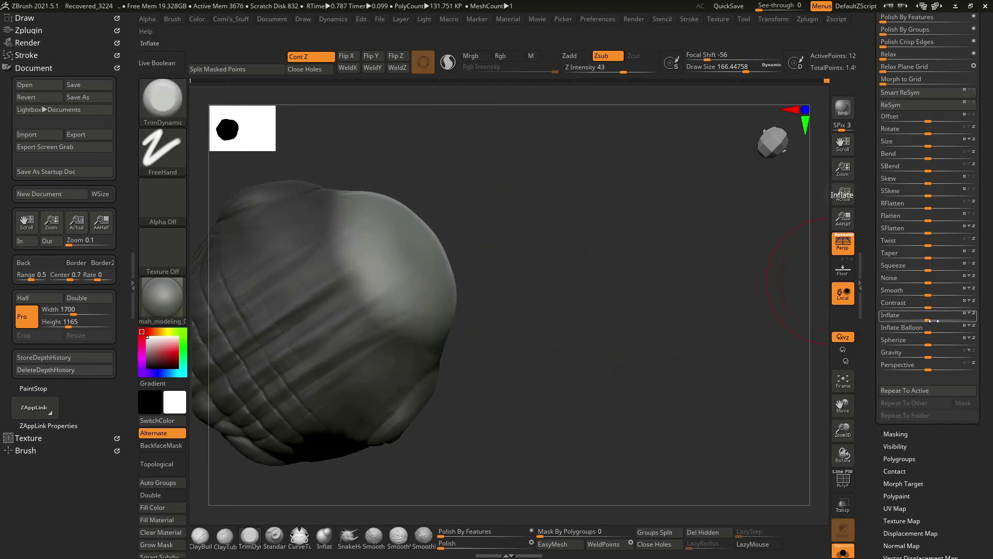
drag(926, 332, 931, 332)
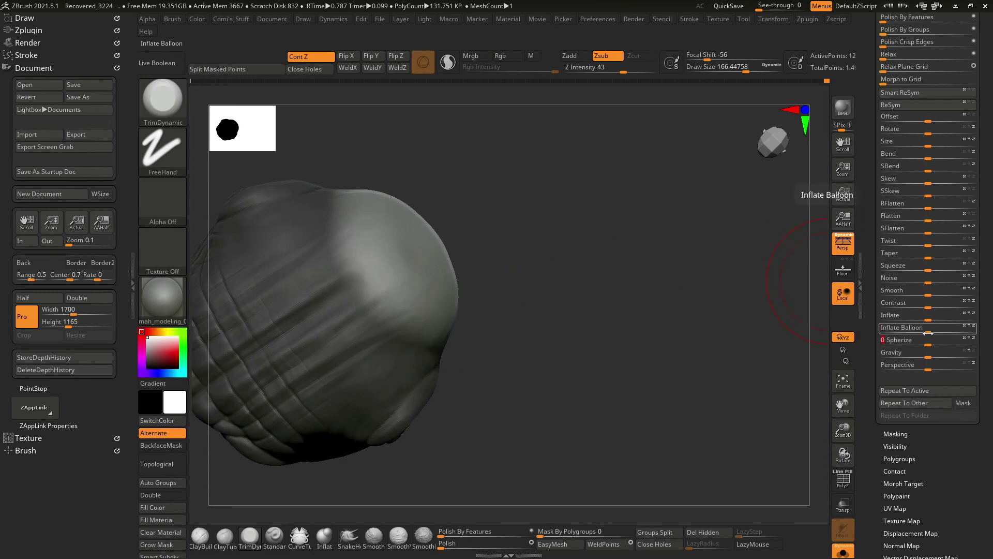
drag(739, 362, 703, 344)
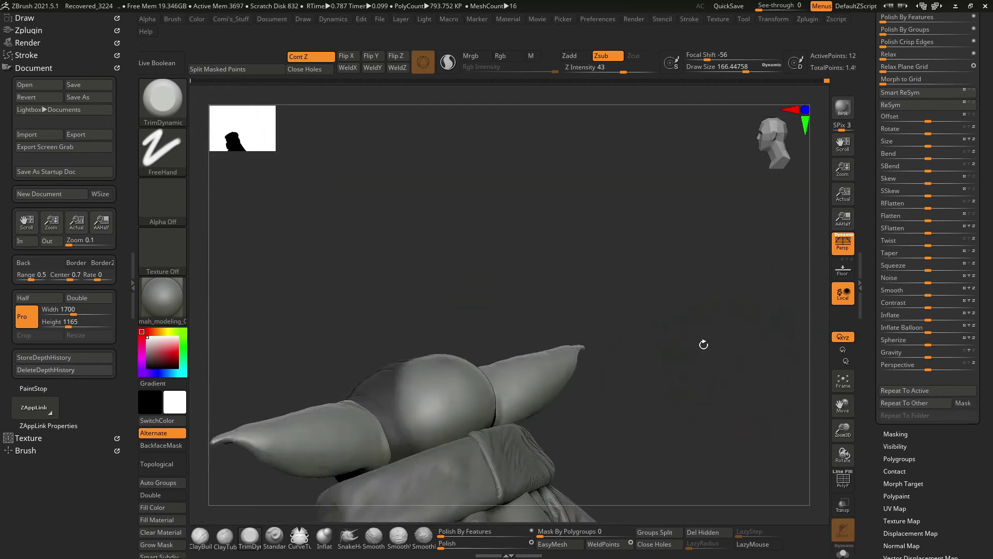
drag(930, 319, 933, 318)
drag(712, 370, 637, 372)
Move the eye piece up and right with the Transpose gizmo and unhide all parts.
key(w)
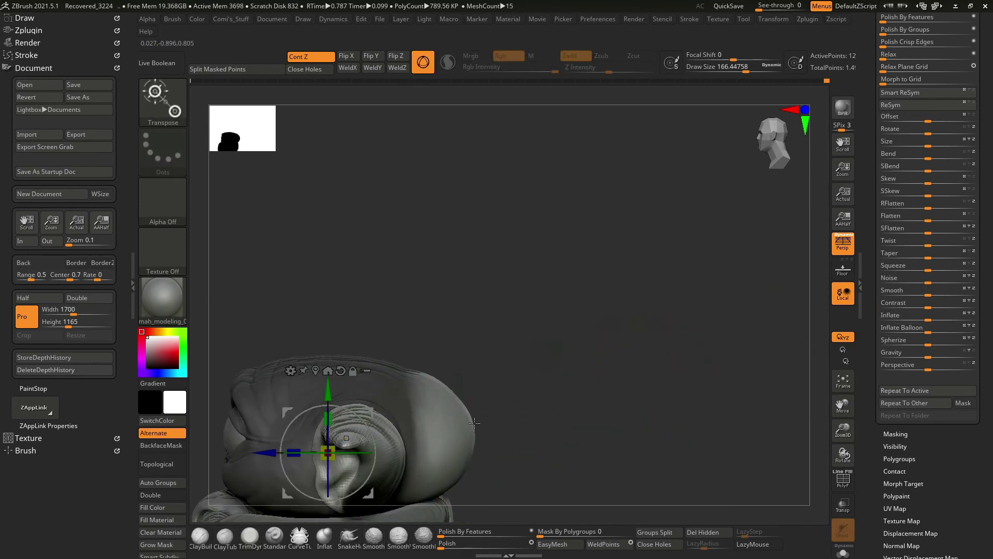
drag(269, 454, 384, 436)
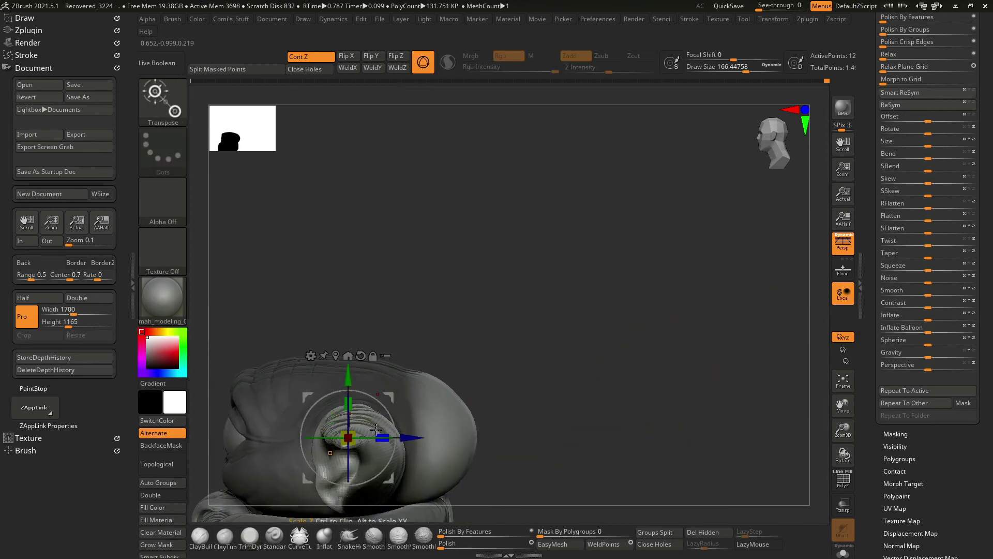
ctrl+shift+click(577, 323)
drag(576, 323, 625, 291)
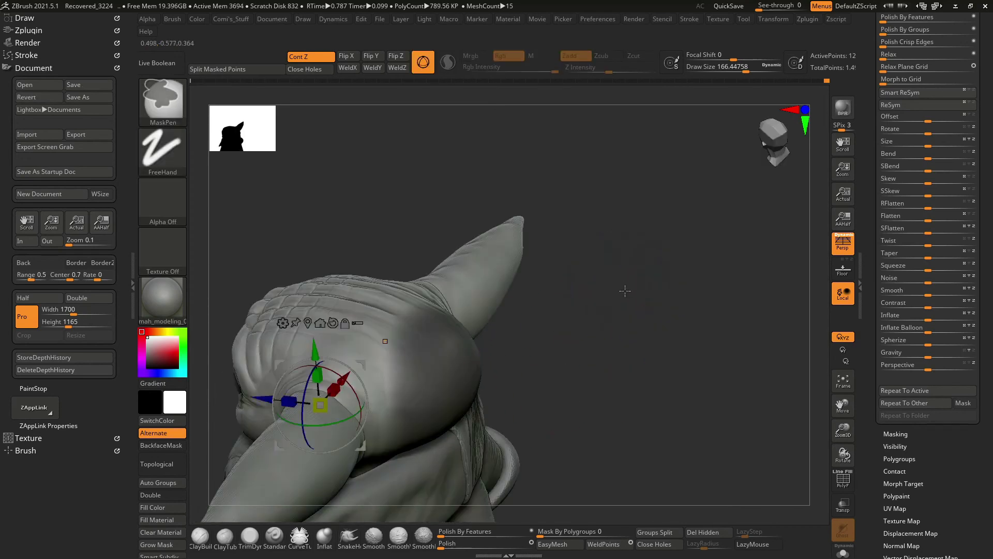
key(q)
key(ctrl+z)
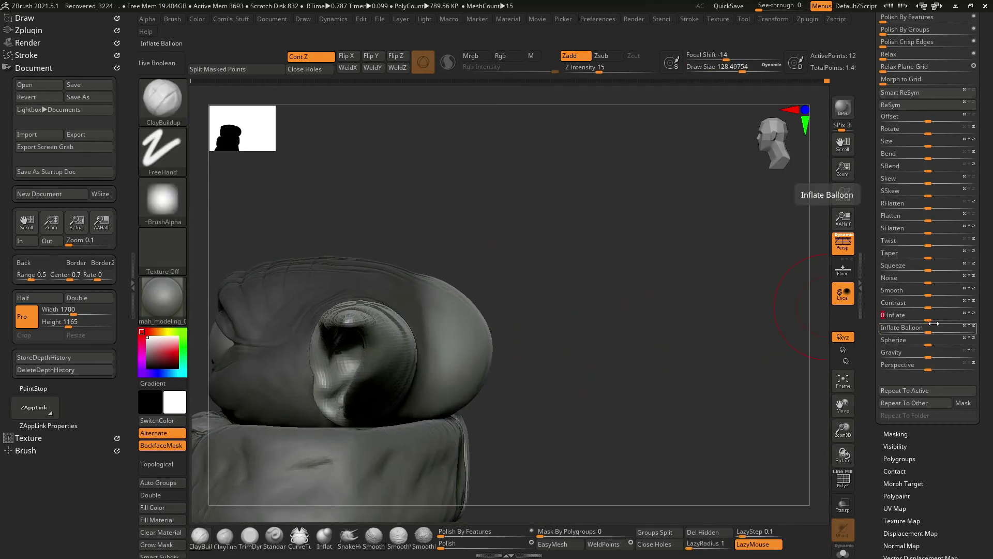
Rotate the eye piece slightly with Transpose and orbit to the front of the model.
key(w)
drag(293, 361, 291, 357)
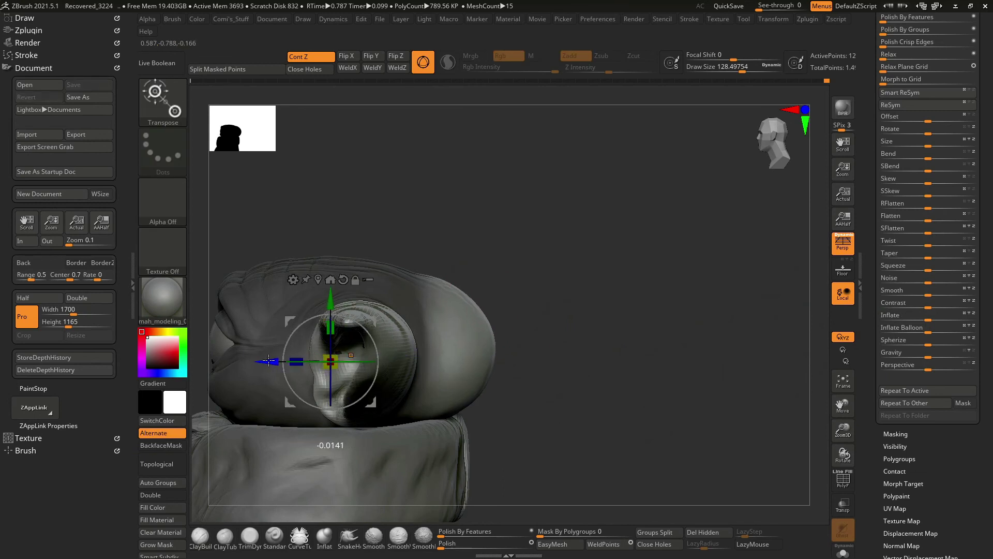
mouse_move(507, 232)
mouse_down()
mouse_move(614, 231)
mouse_move(663, 288)
mouse_move(553, 292)
mouse_up()
key(q)
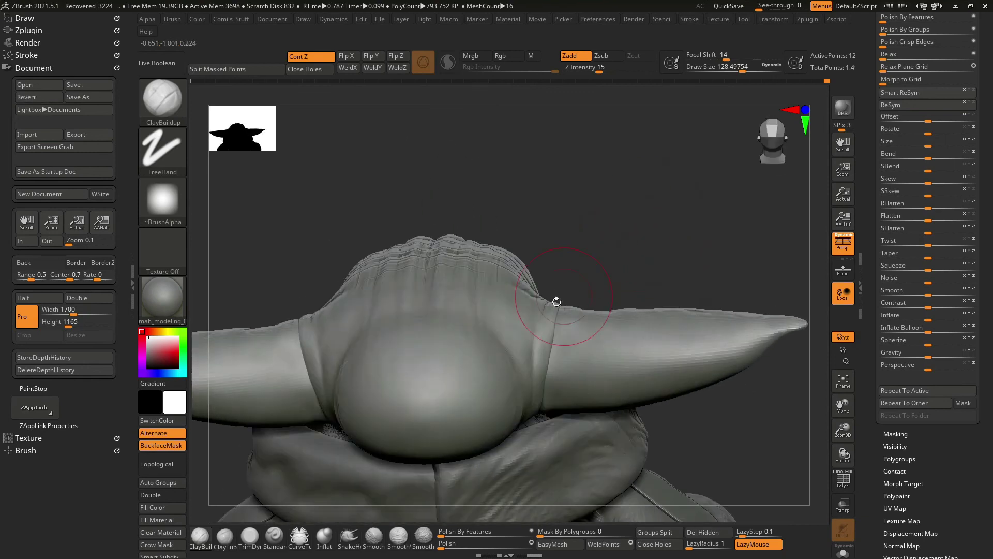
Switch to SnakeHook at brush size about 101 and orbit to a high view of the head.
key(b)
key(s)
key(h)
key(space)
right_drag(509, 317, 501, 318)
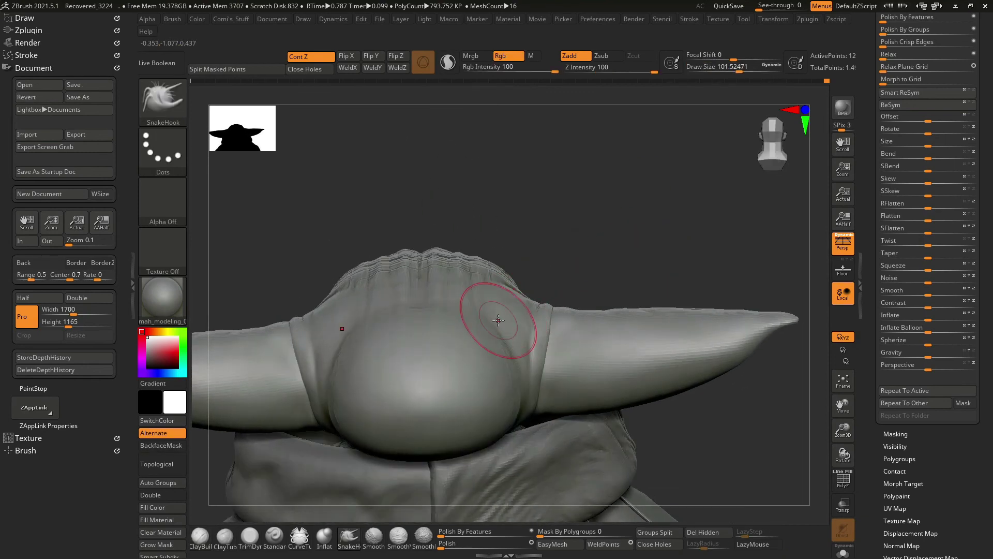
mouse_move(563, 268)
ctrl+right_down()
mouse_move(527, 266)
mouse_move(578, 261)
ctrl+right_up()
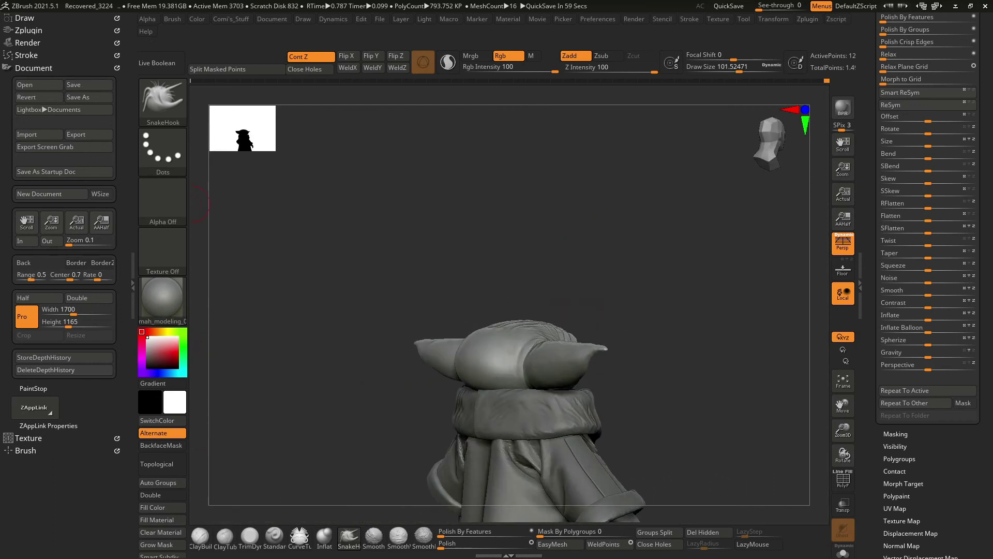
mouse_move(625, 327)
right_down()
mouse_move(665, 289)
mouse_move(572, 297)
right_up()
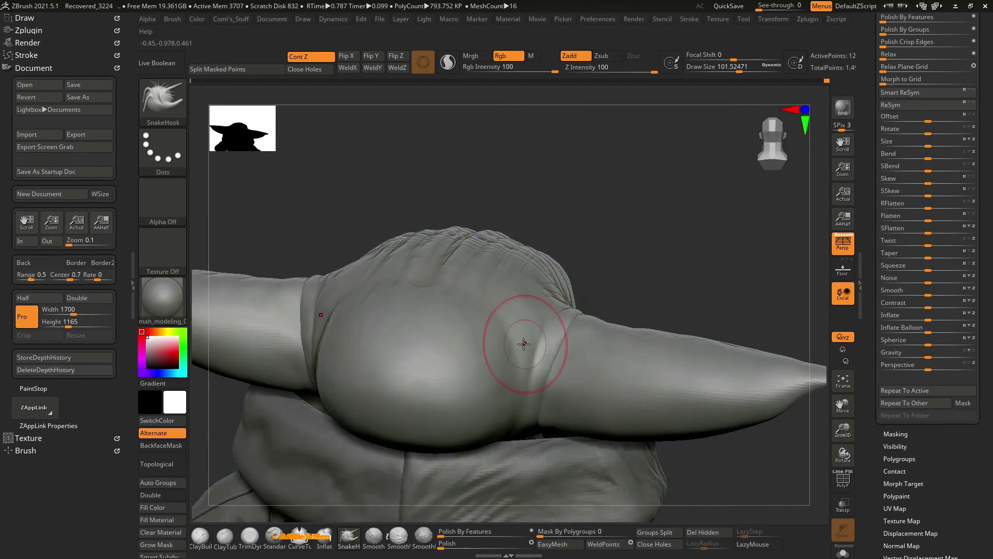
mouse_move(605, 230)
right_down()
mouse_move(638, 213)
mouse_move(632, 237)
mouse_move(439, 277)
mouse_move(657, 173)
mouse_move(442, 181)
mouse_move(409, 272)
right_up()
Enlarge the detail brush, return to SnakeHook, and frame the back of the head and ears.
key(b)
right_drag(448, 238, 444, 287)
key(b)
key(s)
key(h)
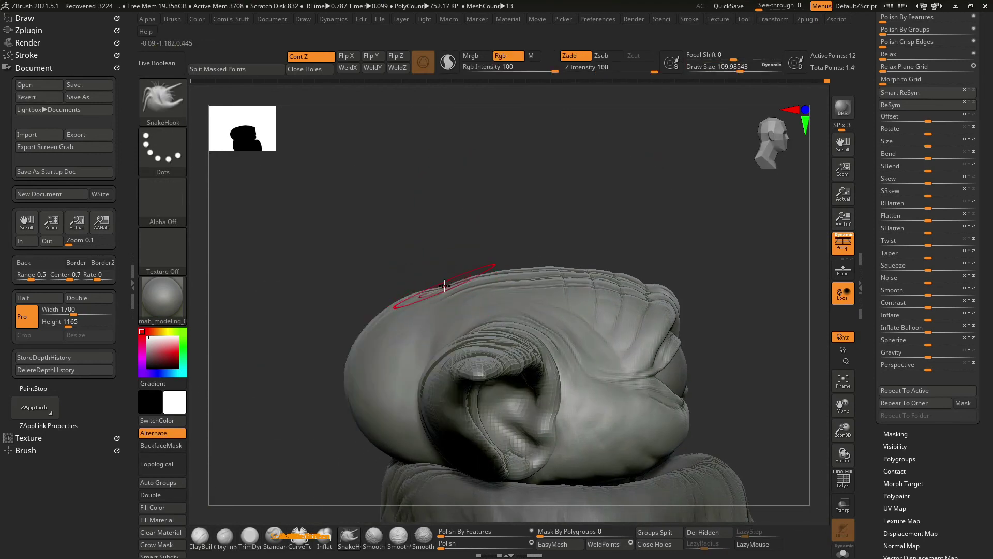
mouse_move(444, 282)
right_down()
mouse_move(423, 288)
mouse_move(493, 278)
right_up()
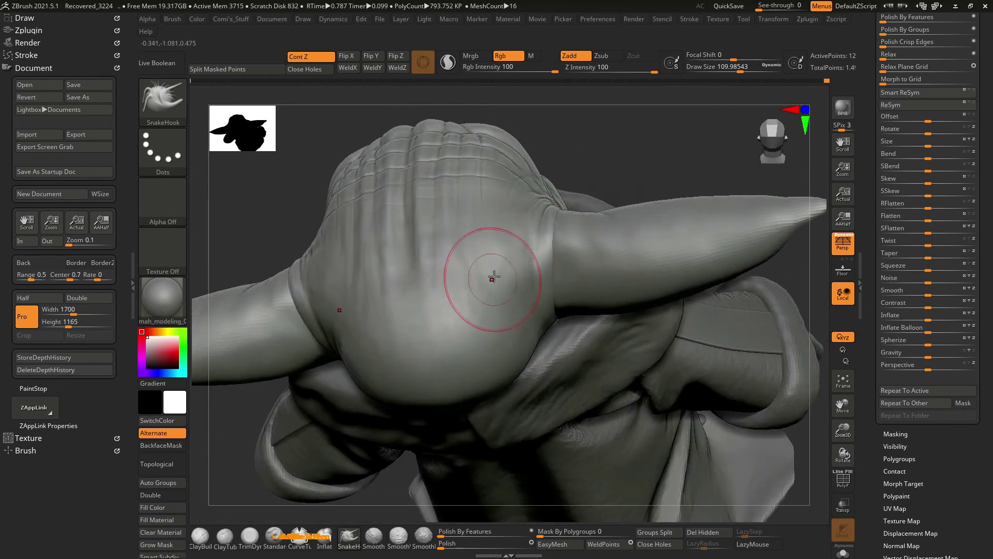
mouse_move(611, 140)
right_down()
mouse_move(500, 286)
mouse_move(514, 293)
right_up()
Build up the ear bases with ClayBuildup and smooth the surface around the ear.
key(b)
key(c)
key(b)
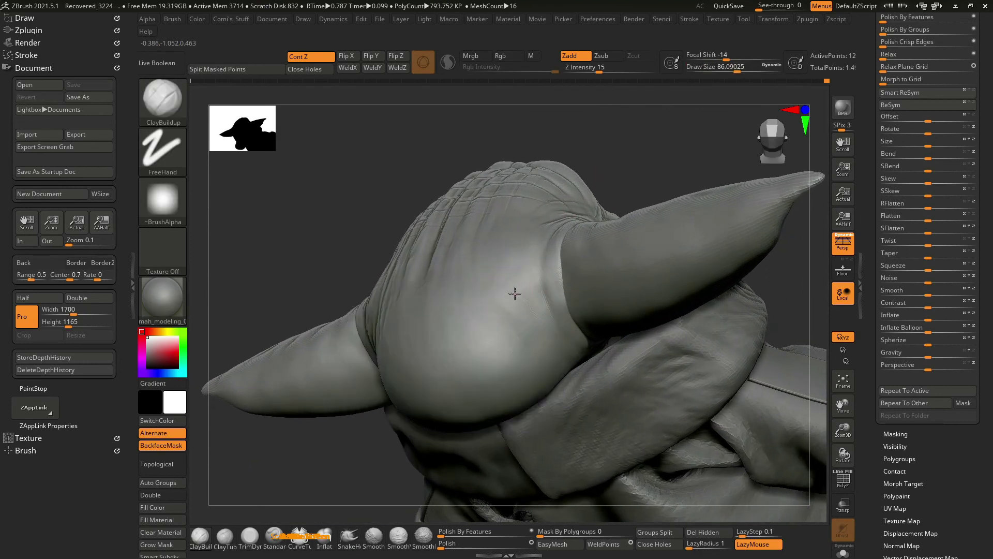
mouse_move(536, 339)
right_down()
mouse_move(629, 153)
mouse_move(594, 168)
mouse_move(522, 299)
mouse_move(540, 321)
mouse_move(521, 346)
mouse_move(525, 302)
mouse_move(399, 372)
mouse_move(543, 255)
right_up()
mouse_move(483, 321)
shift+right_down()
mouse_move(430, 327)
mouse_move(486, 311)
shift+right_up()
mouse_move(463, 374)
right_down()
mouse_move(621, 350)
mouse_move(592, 306)
mouse_move(598, 347)
right_up()
Switch from the Inflat brush to the Pinch brush via the brush library.
right_drag(489, 406, 463, 435)
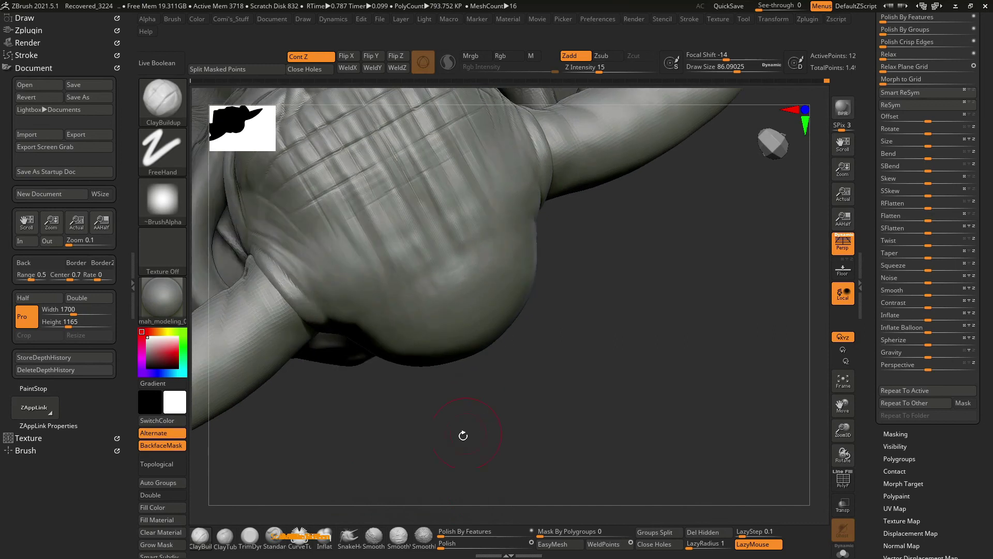
click(325, 536)
mouse_move(550, 315)
right_down()
mouse_move(421, 188)
mouse_move(411, 199)
right_up()
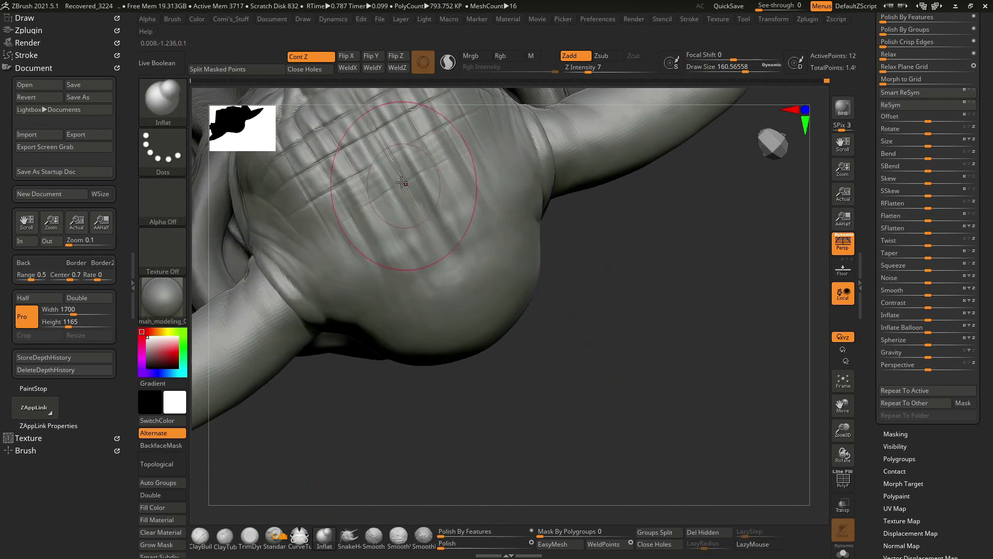
key(b)
key(p)
key(i)
key(b)
key(p)
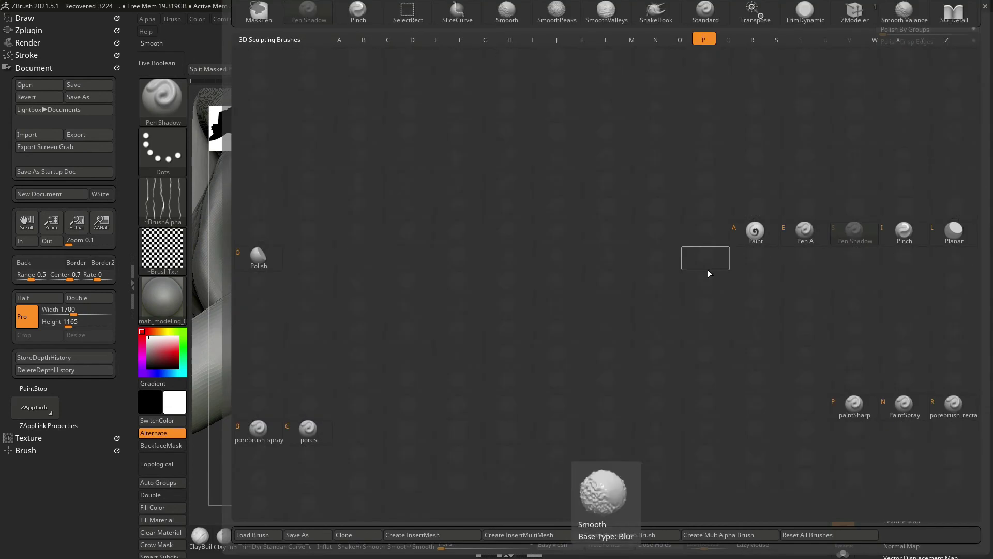
key(i)
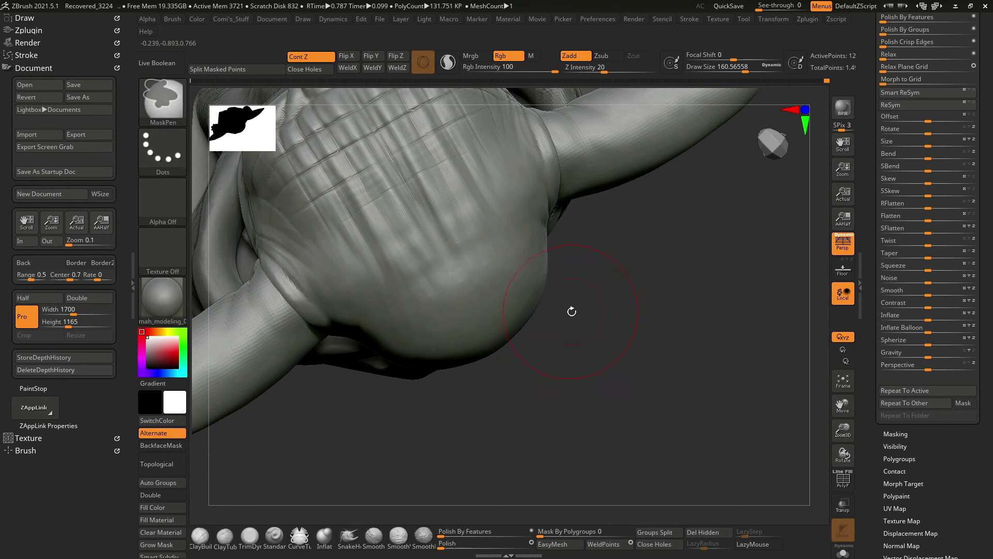
Enlarge the Pinch brush to draw size about 396 and rotate to a side profile.
key(space)
mouse_move(554, 288)
mouse_down()
mouse_move(556, 339)
mouse_move(639, 336)
mouse_up()
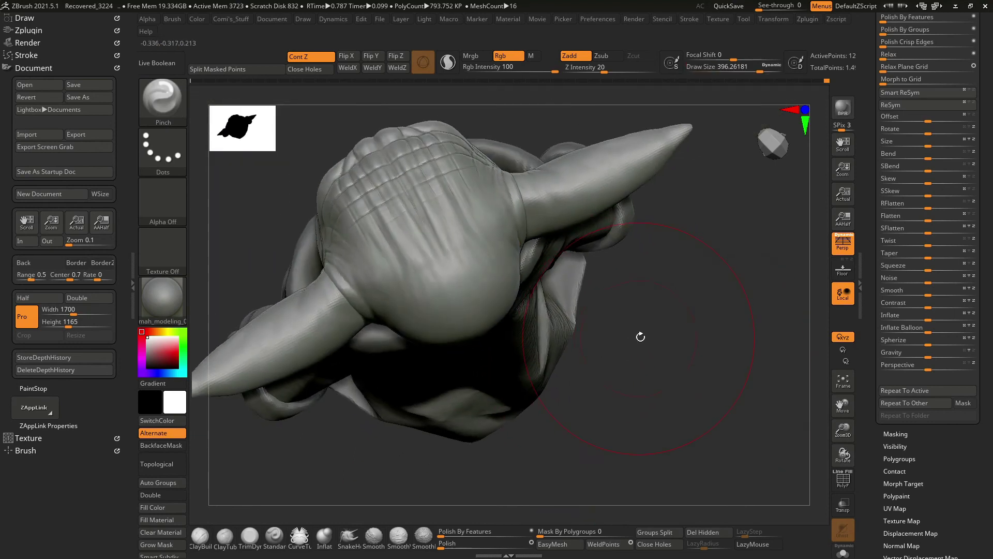
mouse_move(491, 298)
mouse_down()
mouse_move(532, 166)
mouse_move(578, 286)
mouse_move(626, 180)
mouse_move(599, 166)
mouse_move(606, 200)
mouse_move(537, 204)
mouse_move(652, 149)
mouse_up()
scroll(872, 181, up, 5)
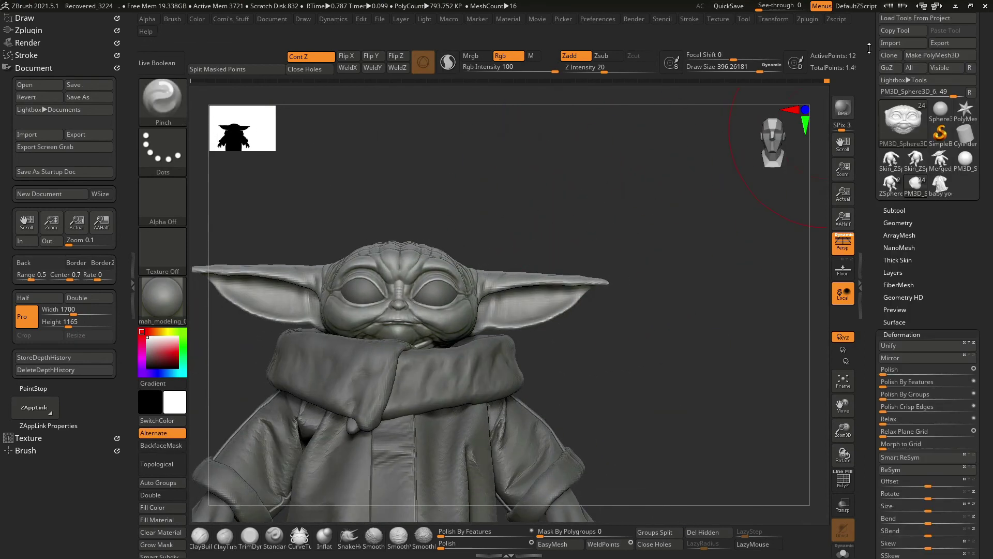
Save As a ZTool in the Zbrush folder, renaming baby yoda_01 to baby yoda_02.
scroll(869, 48, up, 2)
click(952, 34)
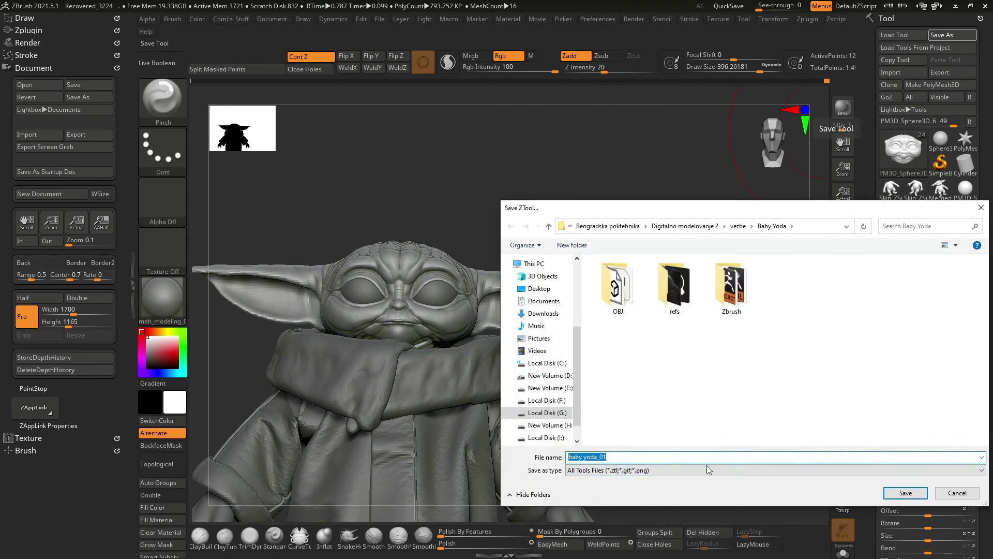
double_click(731, 285)
click(638, 290)
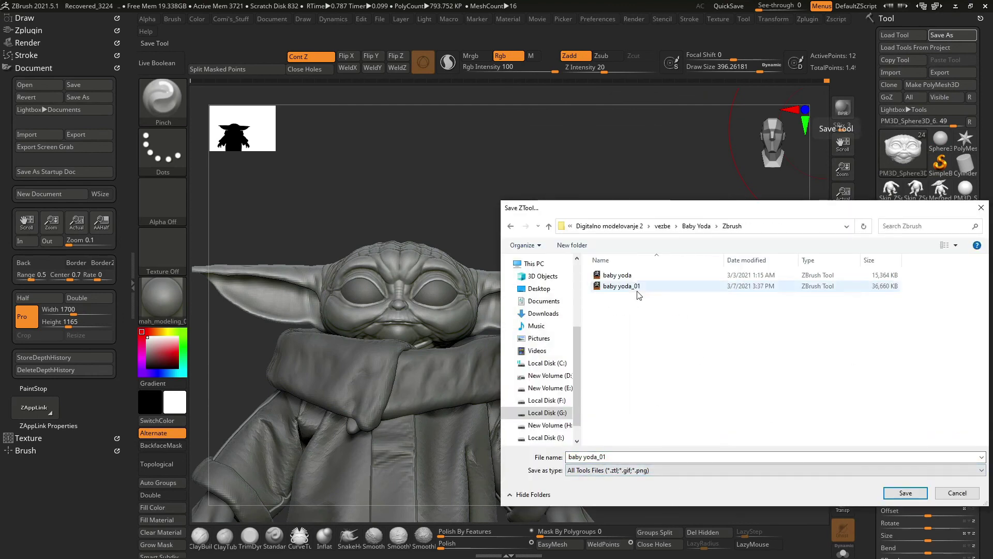
click(615, 457)
key(BackSpace)
text(2)
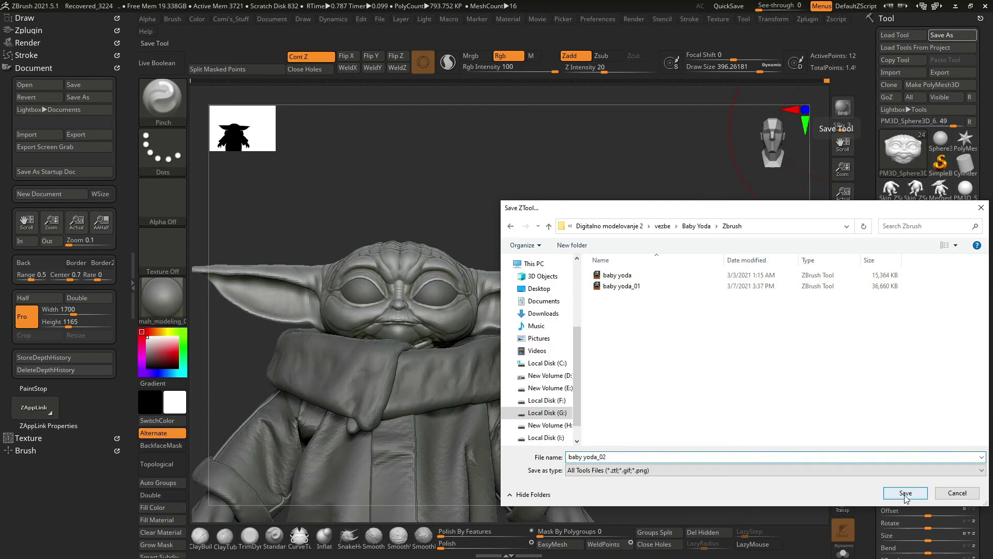
click(905, 493)
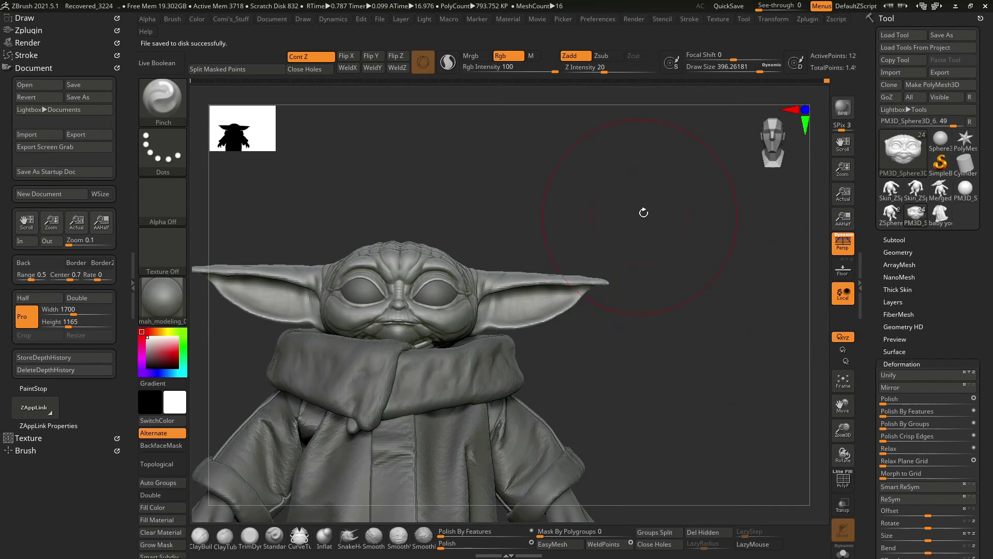
Frame the face front-on and carve a fine crease at the mouth corner.
alt+drag(644, 212, 529, 183)
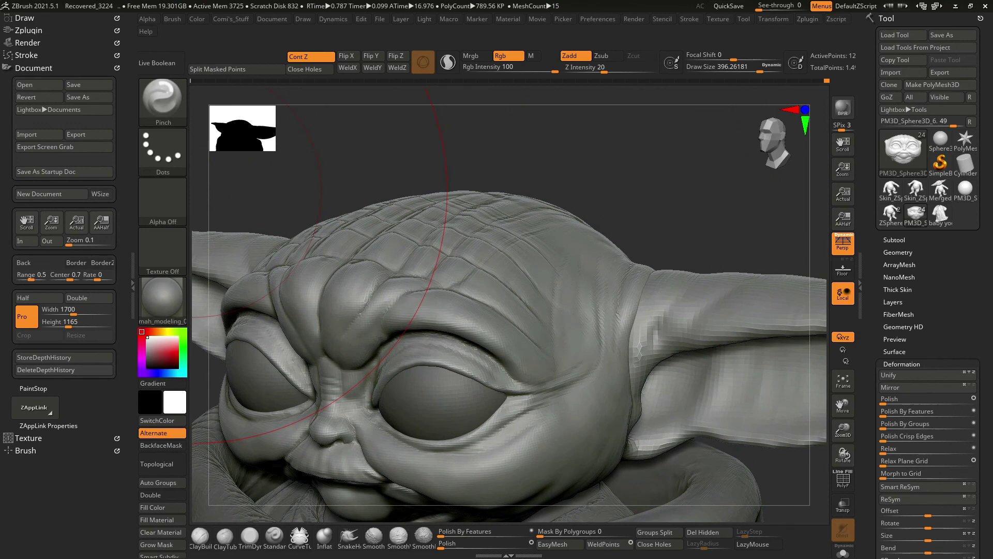
drag(626, 174, 408, 401)
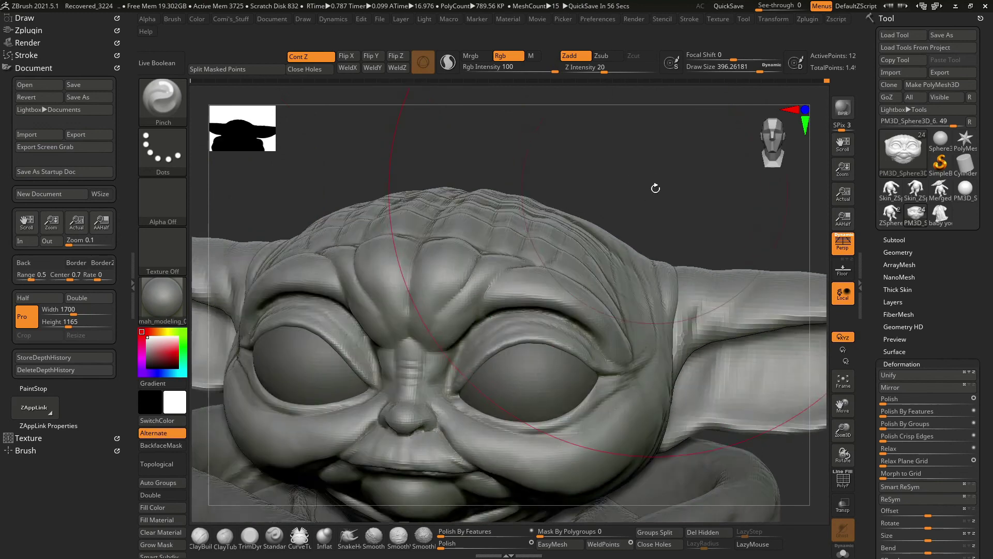
key(space)
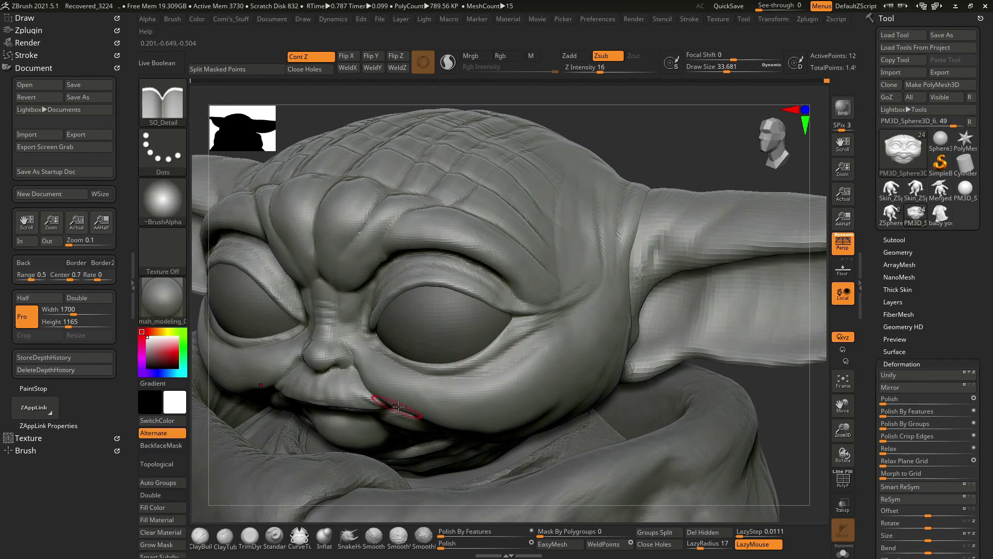
right_drag(398, 406, 421, 387)
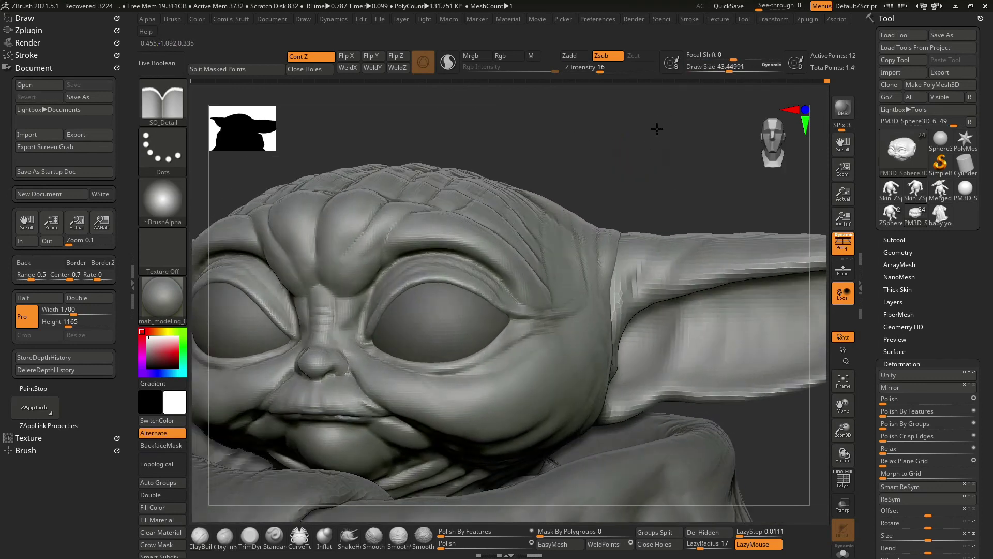
Rotate to view the whole ear and reduce the brush size to about 26.
right_drag(641, 155, 398, 377)
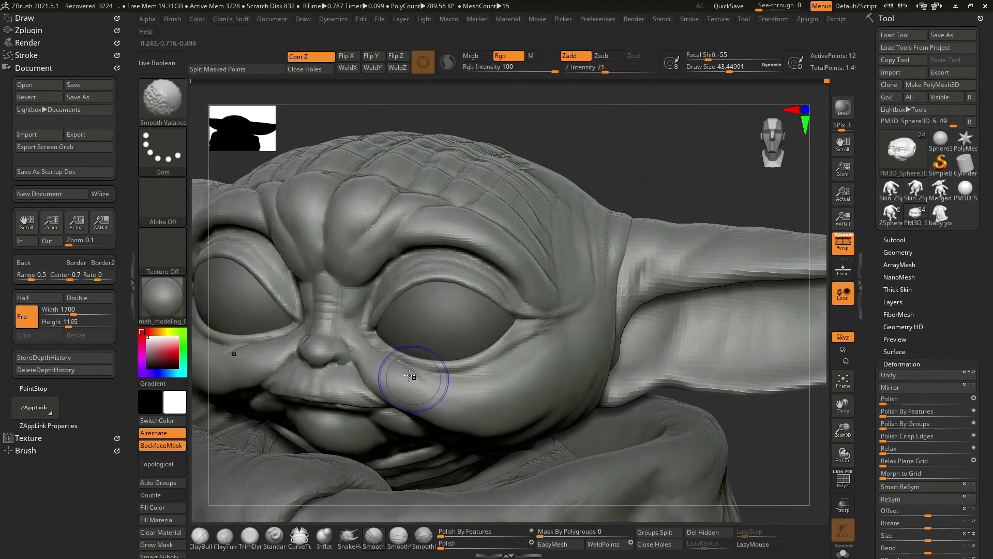
mouse_move(625, 181)
ctrl+right_down()
mouse_move(603, 204)
mouse_move(558, 316)
ctrl+right_up()
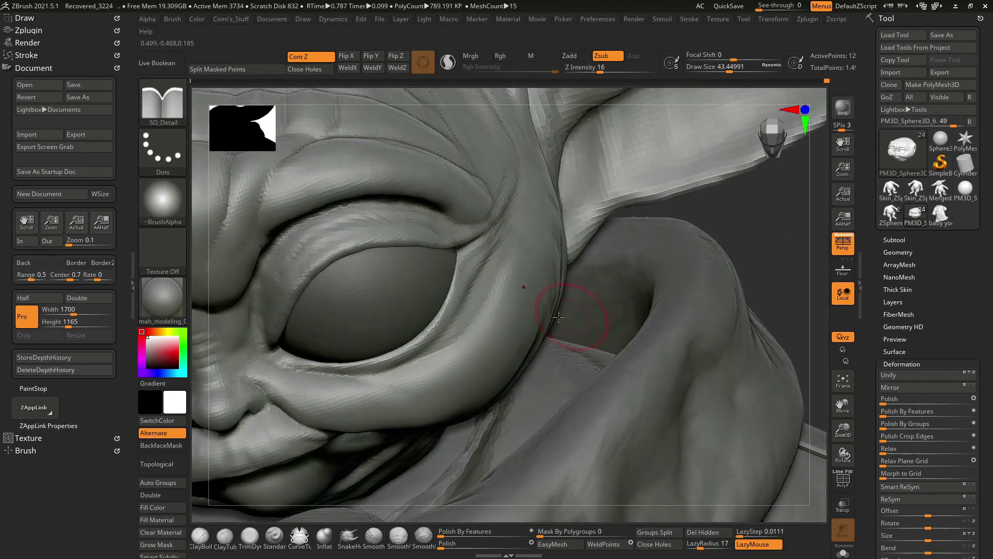
key(space)
mouse_move(559, 317)
mouse_down()
mouse_move(474, 321)
mouse_move(488, 307)
mouse_move(466, 335)
mouse_up()
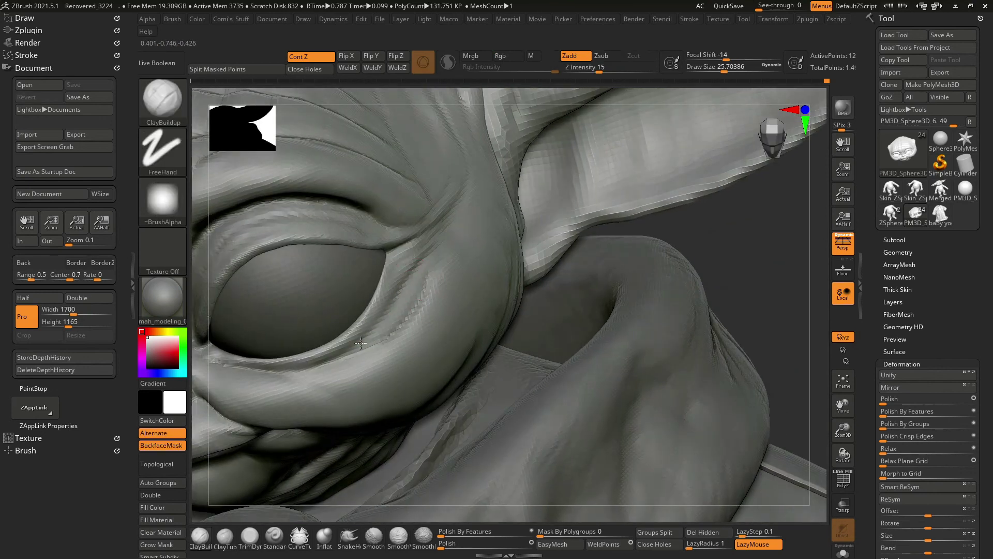
Smooth the skin along the eye rim and cheek, reframing the face front-on.
shift+drag(402, 333, 394, 311)
drag(609, 296, 433, 307)
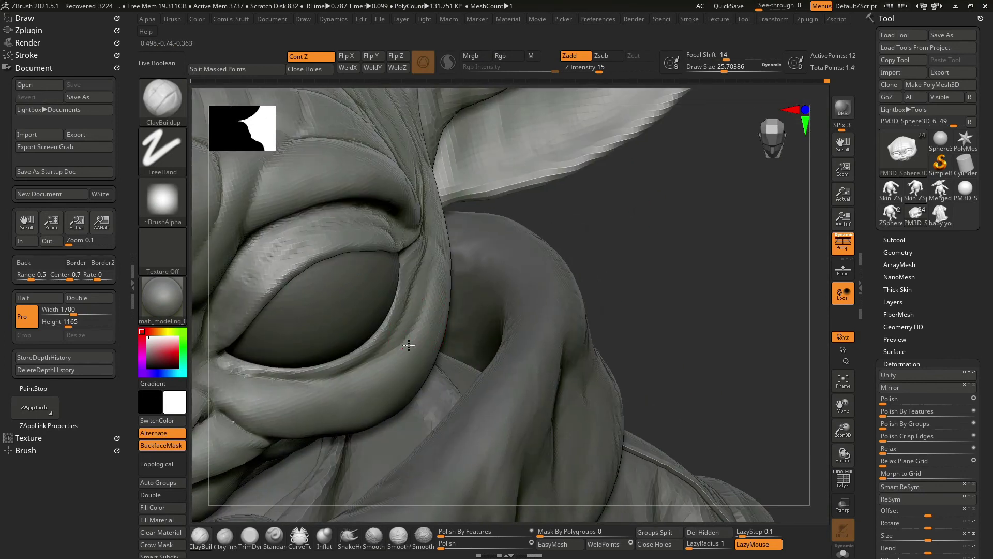
right_drag(516, 231, 446, 300)
mouse_move(443, 308)
right_down()
mouse_move(475, 281)
mouse_move(466, 310)
mouse_move(496, 271)
right_up()
mouse_move(789, 225)
right_down()
mouse_move(408, 331)
mouse_move(408, 380)
right_up()
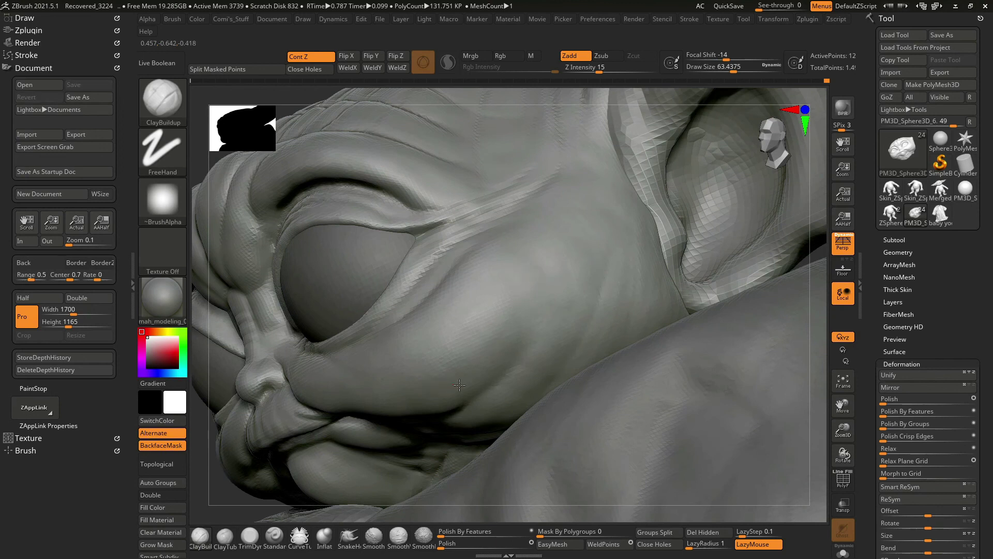
key(space)
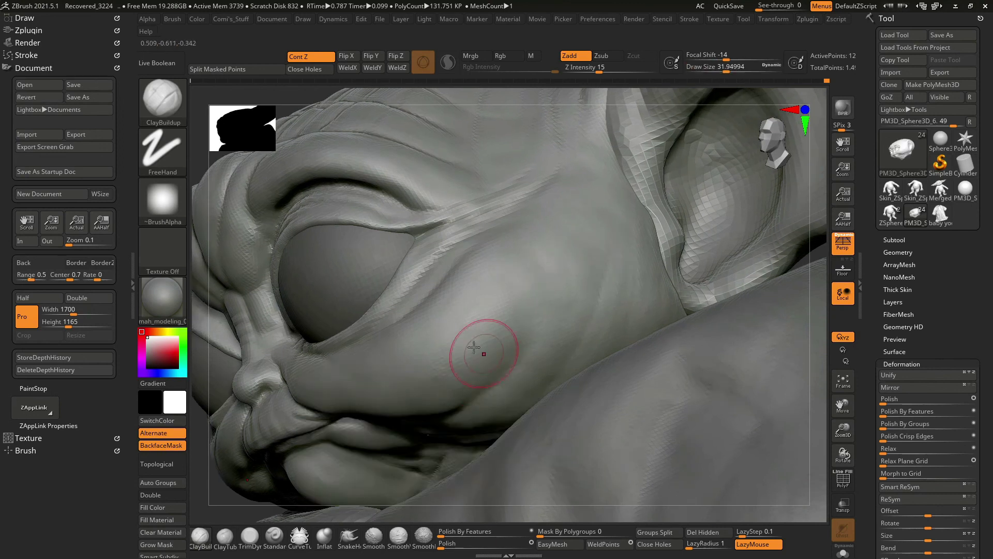
key(shift)
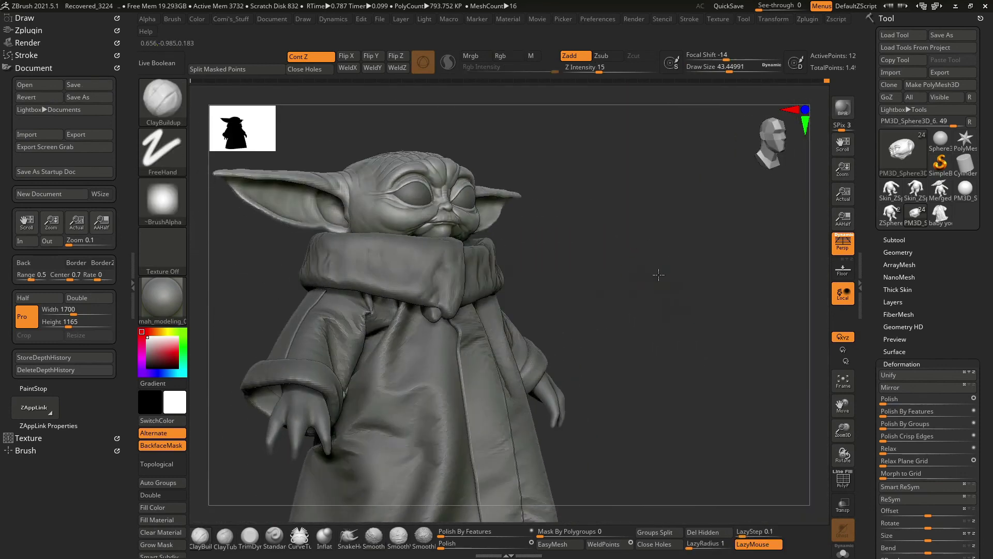
Select collar subtool PM3D_Ring3D2, raise the brush to about 110, and build clay on the scarf front.
alt+drag(646, 252, 581, 229)
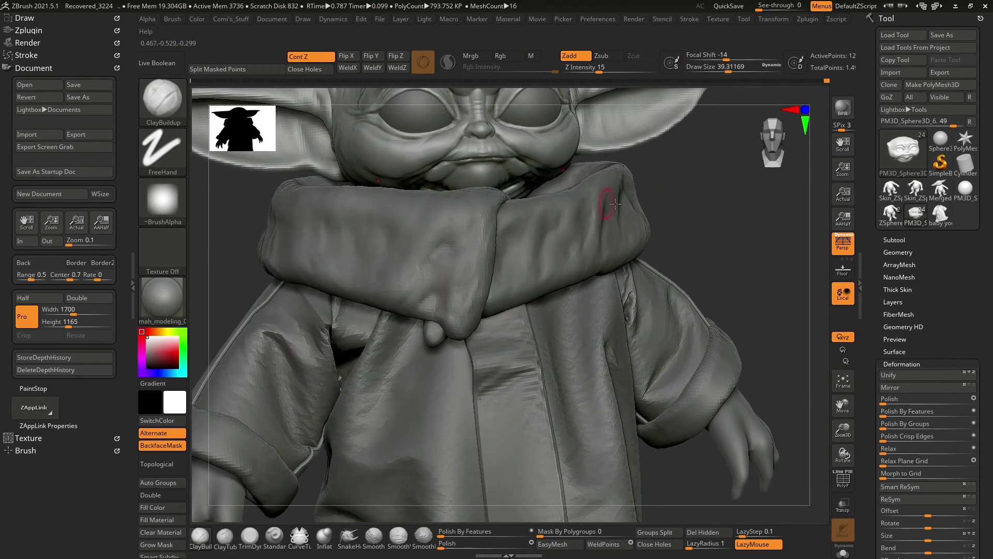
alt+click(508, 259)
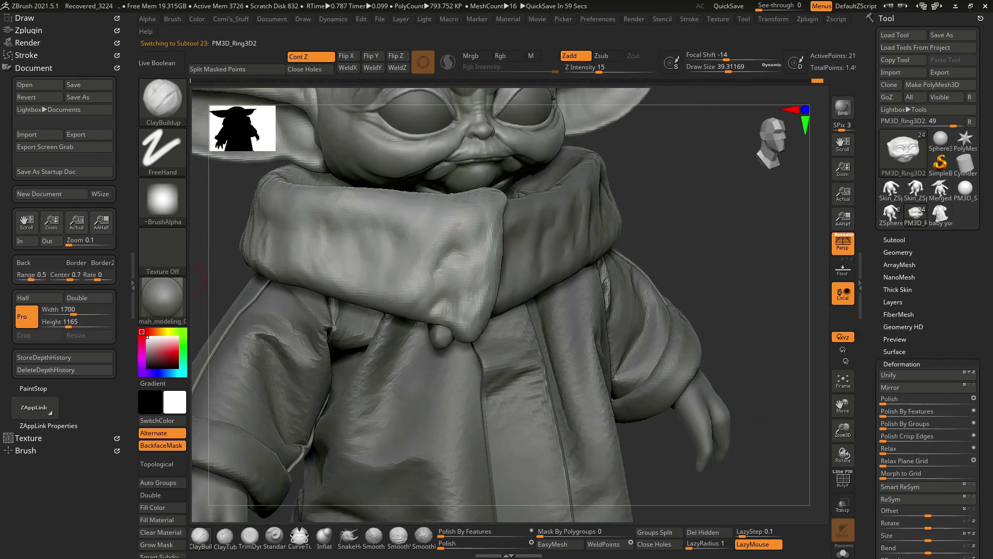
key(space)
drag(445, 217, 477, 217)
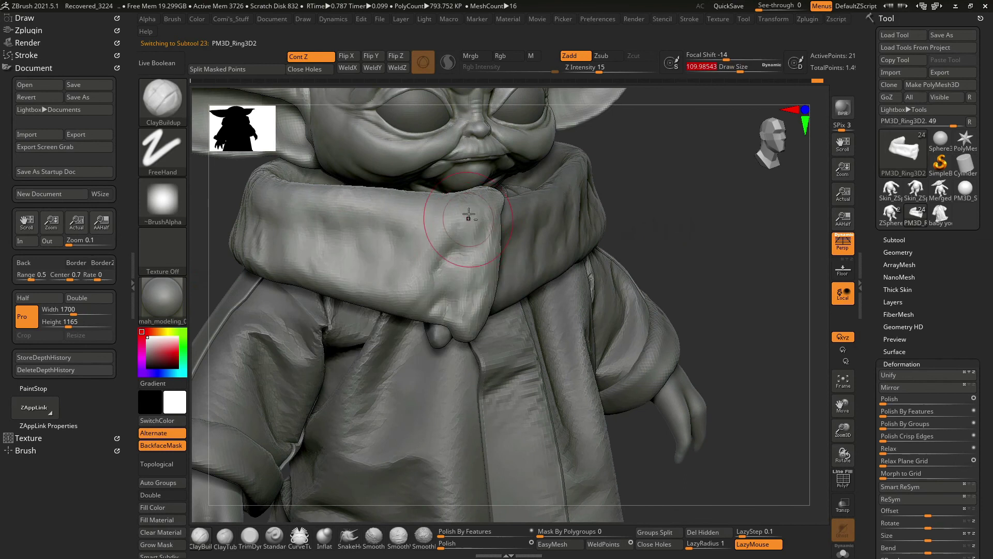
drag(440, 269, 454, 235)
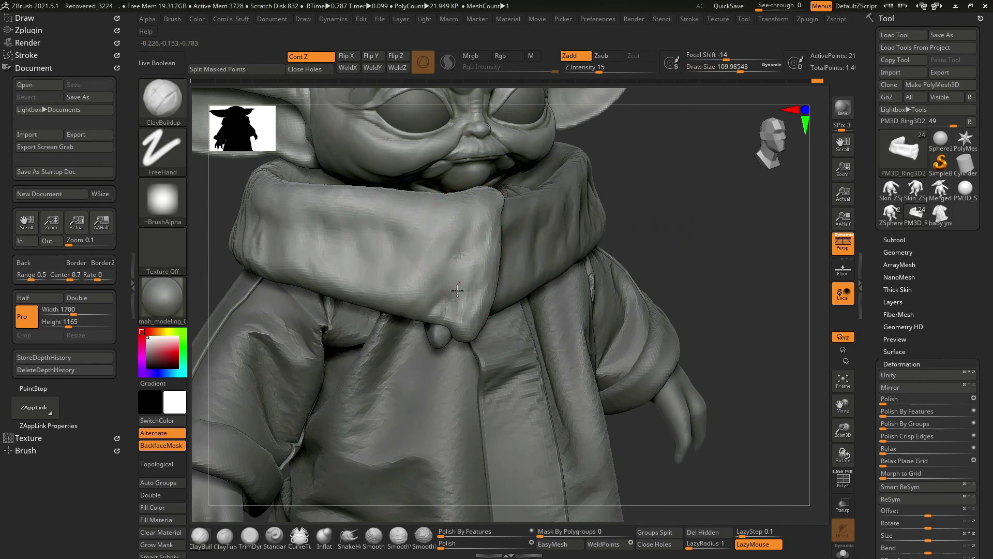
drag(461, 247, 452, 284)
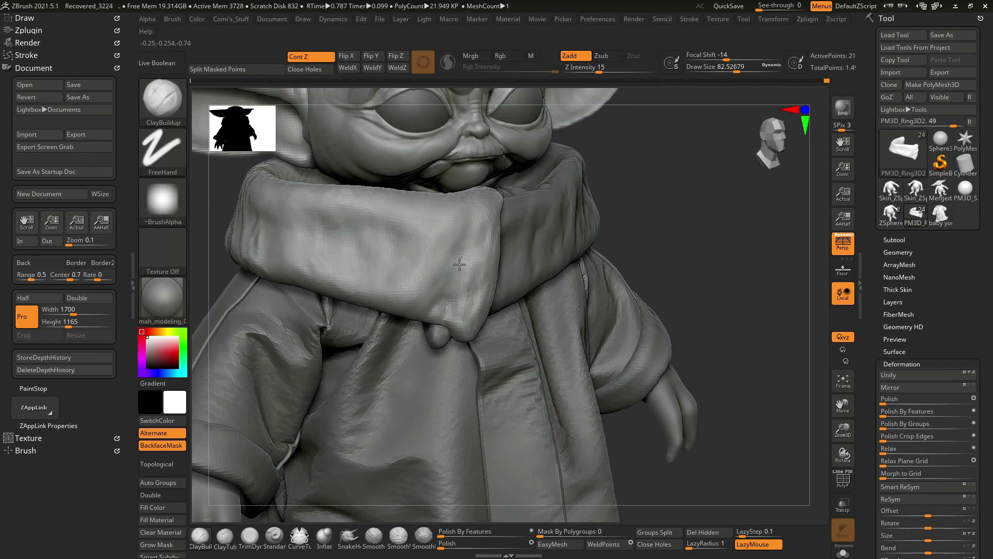
Add another clay stroke on the scarf, then orbit to inspect the whole figure.
ctrl+right_drag(474, 299, 486, 299)
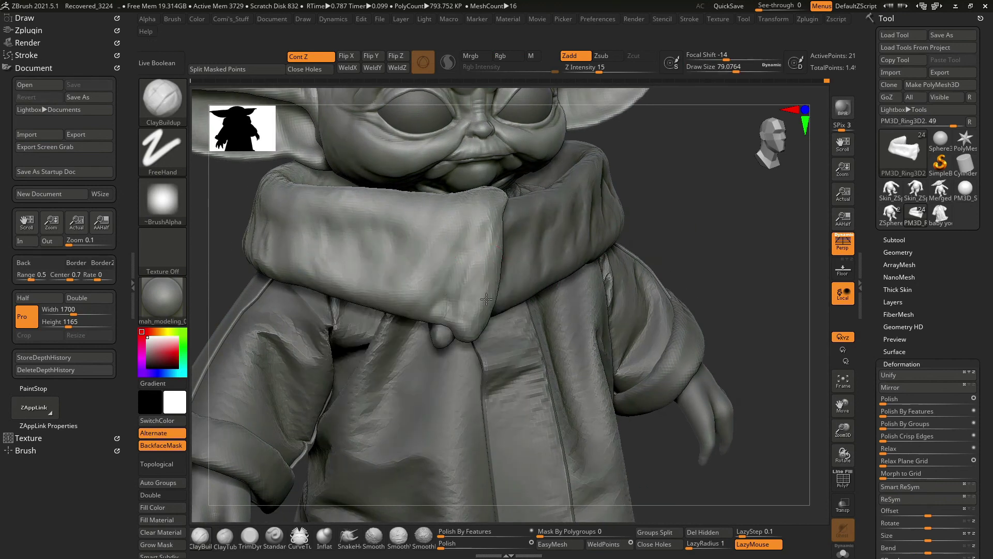
drag(487, 245, 472, 262)
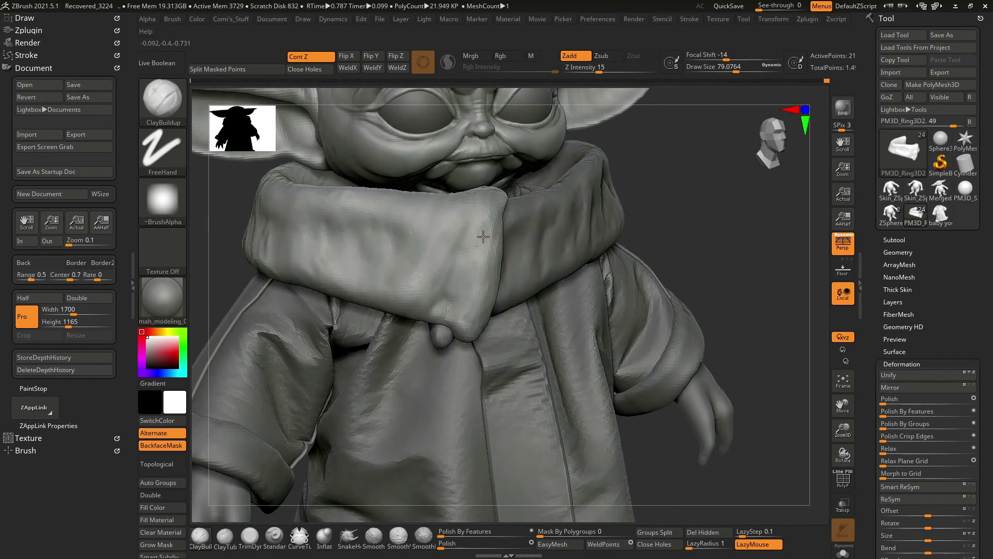
drag(687, 213, 475, 299)
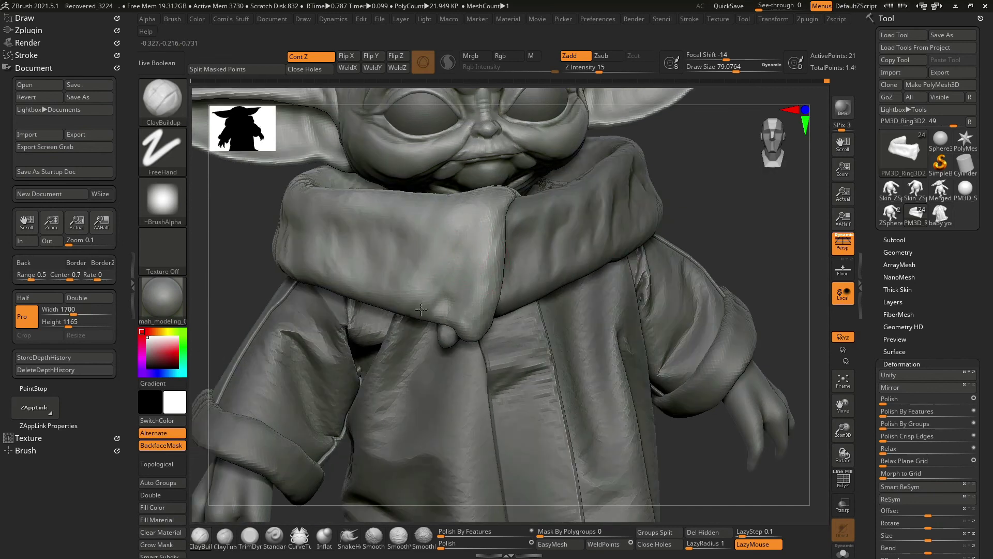
ctrl+right_drag(366, 228, 414, 227)
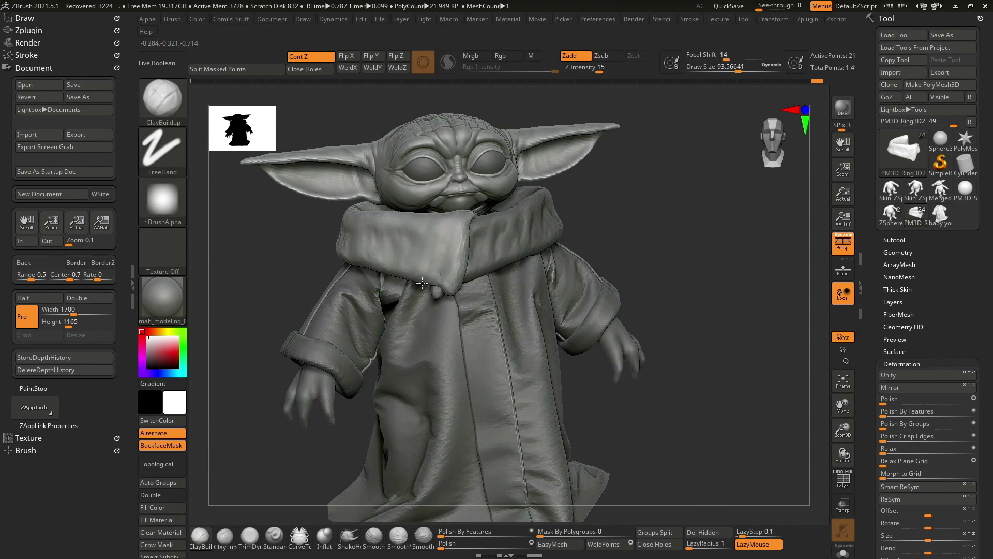
right_drag(429, 255, 416, 226)
mouse_move(615, 213)
right_down()
mouse_move(437, 271)
mouse_move(417, 348)
mouse_move(454, 332)
right_up()
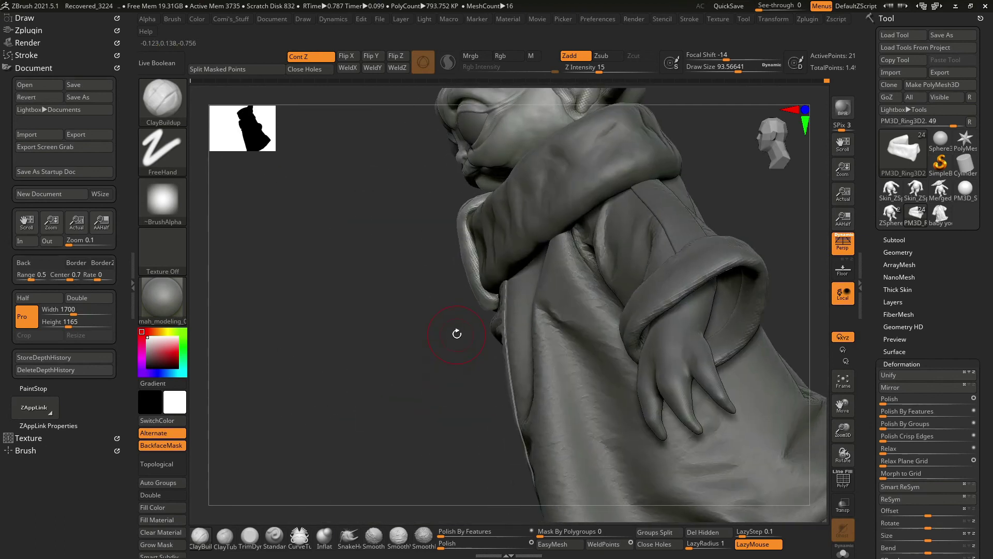
Switch to SnakeHook and frame the whole model at a front three-quarter view.
key(b)
key(s)
key(h)
key(space)
key(f)
mouse_move(620, 238)
right_down()
mouse_move(595, 243)
mouse_move(661, 240)
mouse_move(687, 288)
mouse_move(660, 280)
right_up()
key(f)
Inflate part of the chest with Inflat, resizing the brush to about 86 then 53.
key(b)
key(i)
key(n)
key(space)
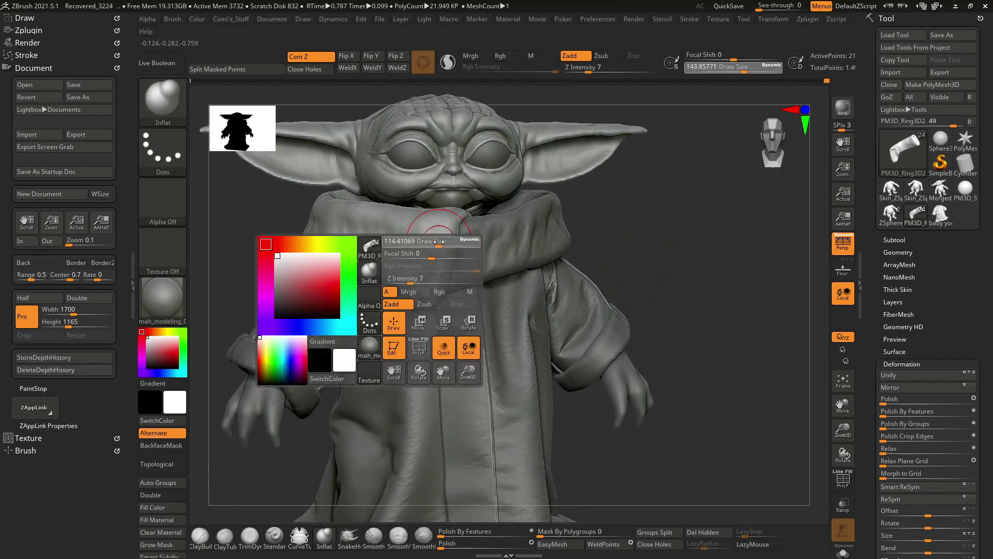
mouse_move(447, 261)
right_down()
mouse_move(615, 225)
mouse_move(344, 333)
right_up()
key(space)
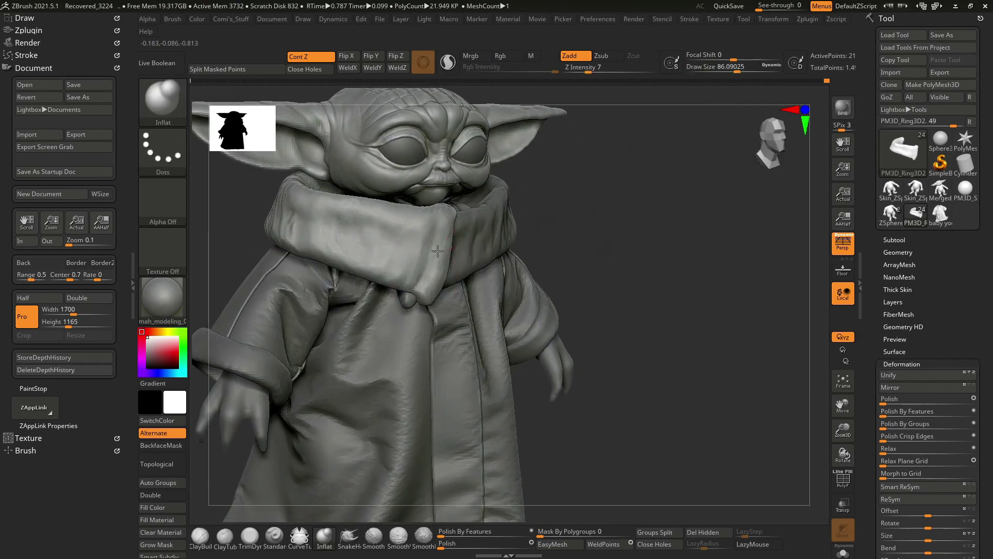
right_drag(571, 211, 458, 223)
drag(453, 269, 532, 274)
mouse_move(681, 190)
right_down()
mouse_move(403, 311)
mouse_move(645, 200)
mouse_move(543, 217)
mouse_move(429, 269)
mouse_move(481, 248)
right_up()
key(space)
key(space)
mouse_move(613, 252)
right_down()
mouse_move(369, 319)
mouse_move(459, 278)
right_up()
mouse_move(421, 234)
shift+right_down()
mouse_move(749, 248)
mouse_move(700, 281)
mouse_move(501, 317)
shift+right_up()
Build up clay along the collar with ClayBuildup, then reduce the brush to about 79.
key(b)
key(c)
key(b)
drag(506, 337, 502, 423)
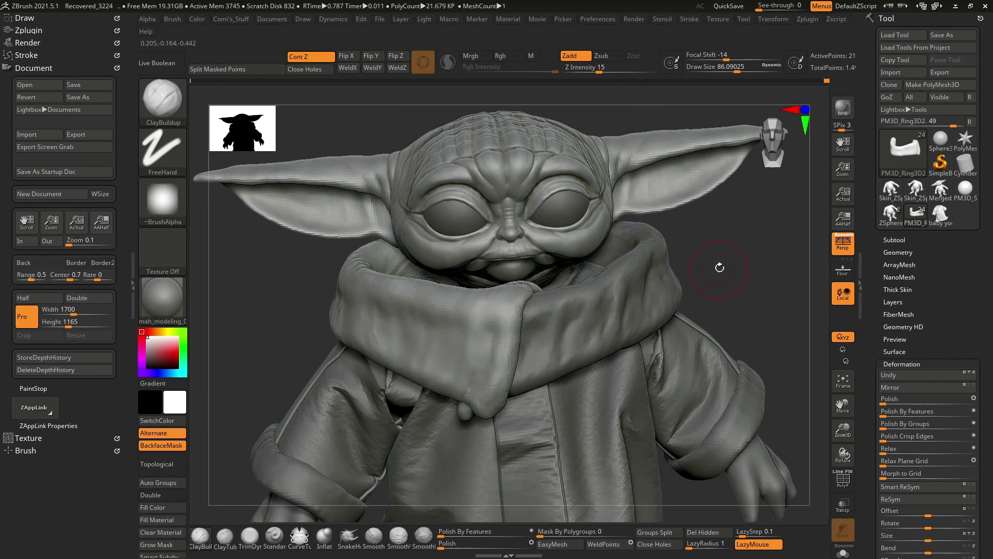
right_drag(720, 266, 522, 416)
mouse_move(517, 317)
shift+right_down()
mouse_move(497, 349)
mouse_move(504, 327)
shift+right_up()
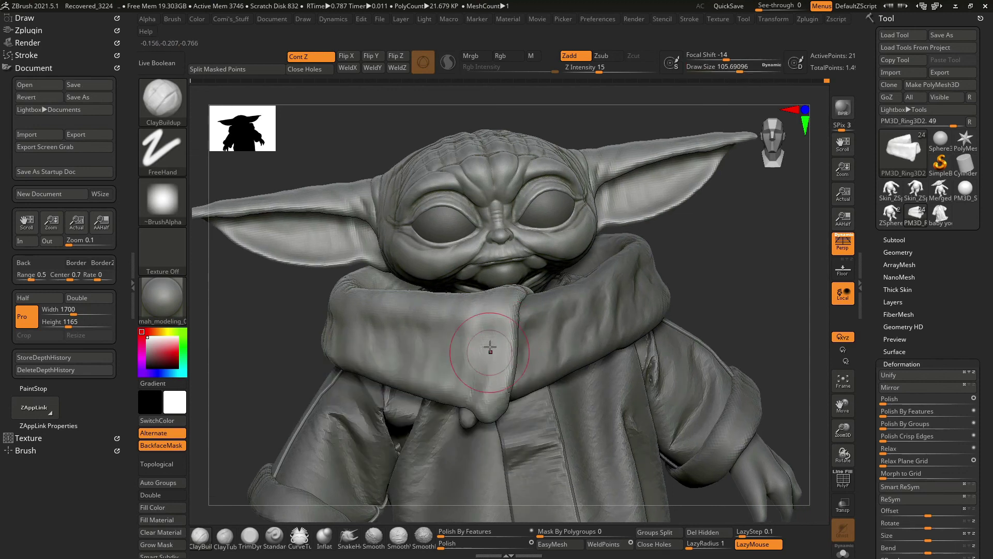
key(space)
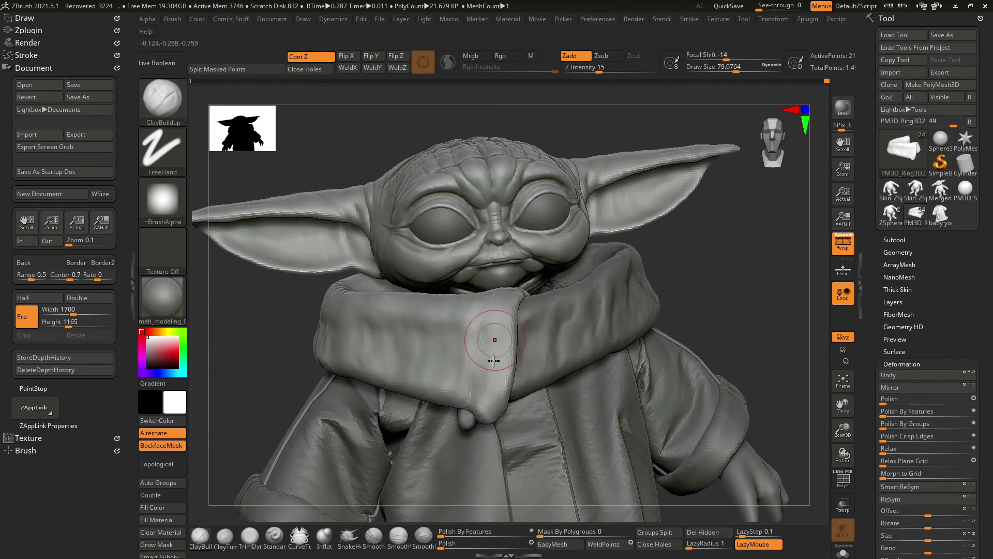
right_drag(531, 362, 550, 319)
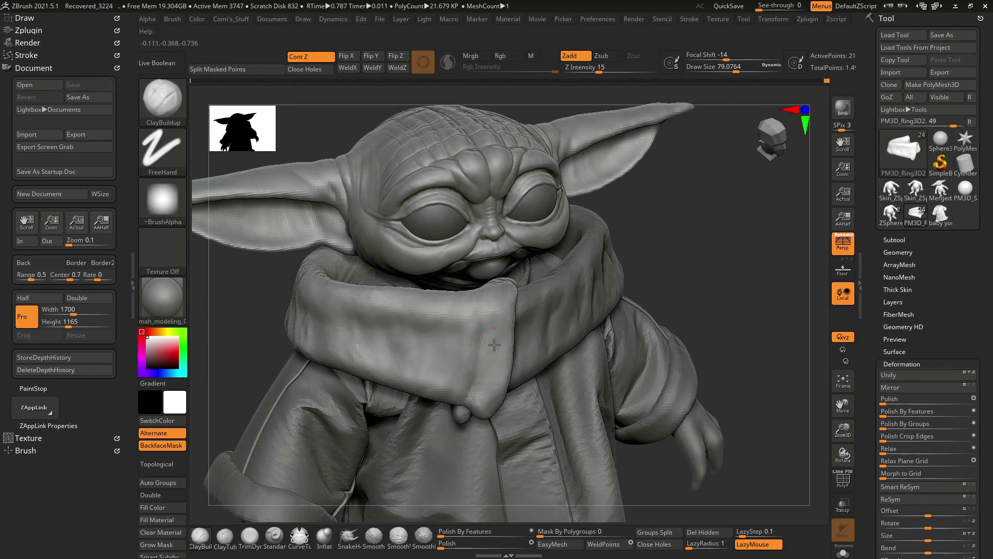
Reframe on the face and scarf, reshape the scarf tip, then bring up the brush library.
shift+right_drag(494, 345, 491, 326)
right_drag(498, 370, 476, 343)
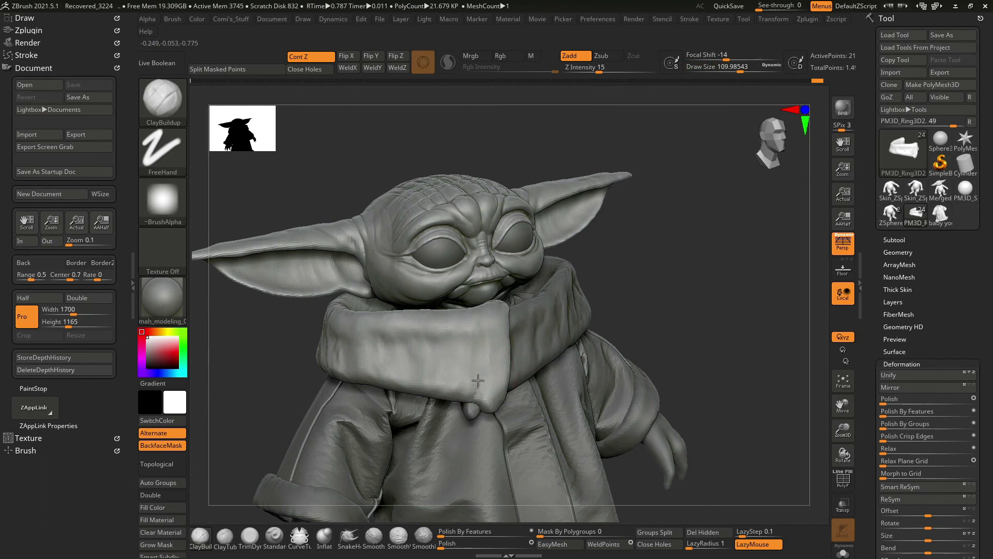
right_drag(485, 379, 482, 351)
mouse_move(465, 409)
right_down()
mouse_move(697, 268)
mouse_move(660, 299)
mouse_move(583, 277)
right_up()
right_click(469, 361)
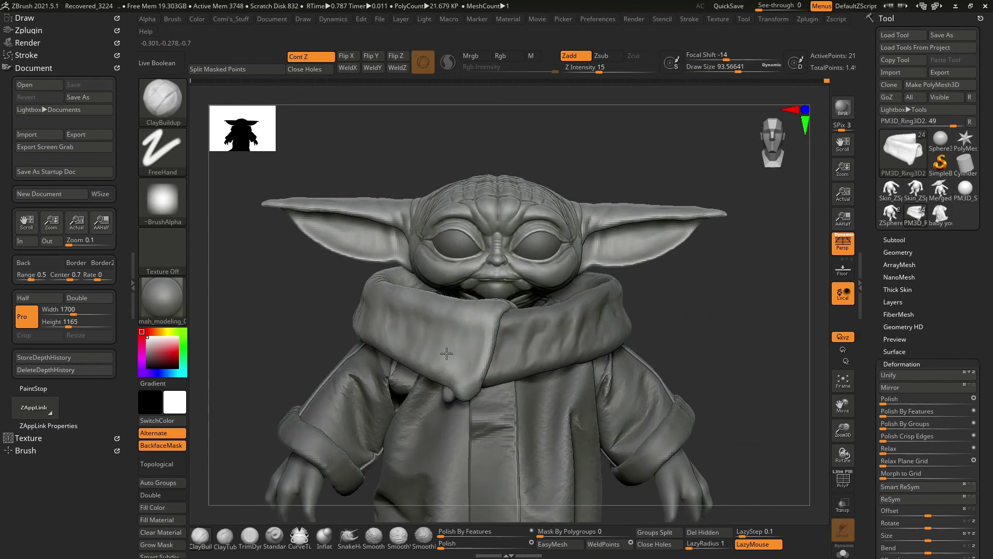
alt+right_drag(447, 353, 503, 344)
drag(491, 396, 493, 440)
key(ctrl+z)
key(ctrl+z)
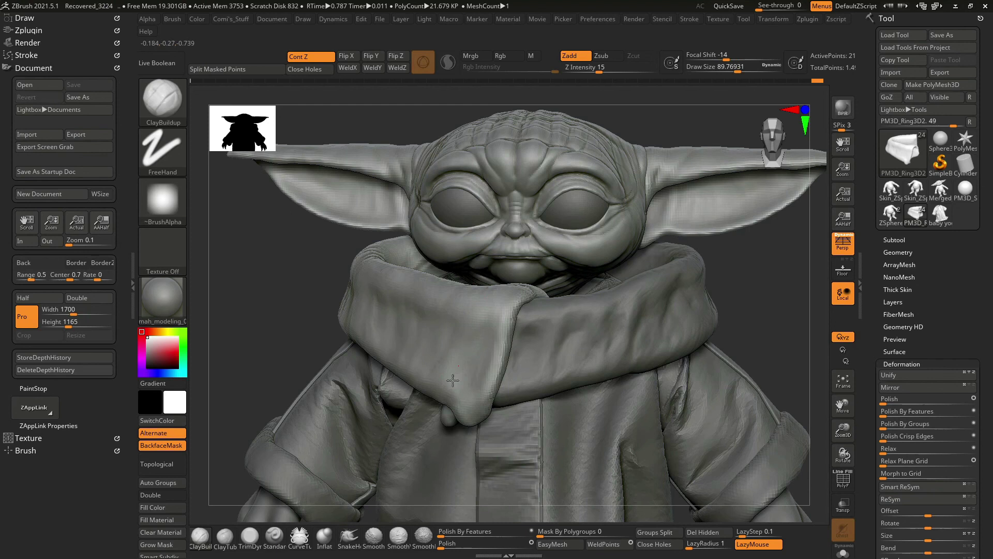
key(ctrl+z)
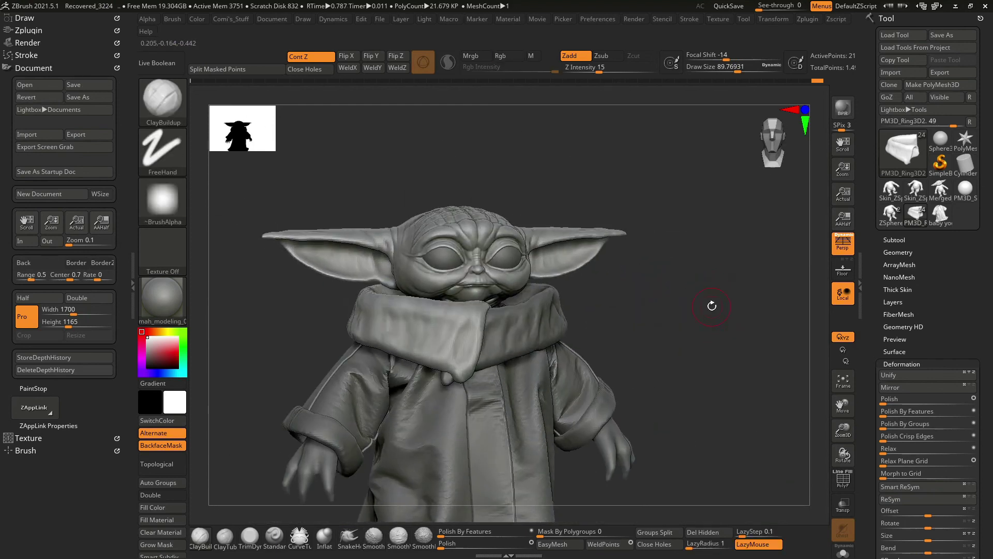
ctrl+right_drag(711, 304, 719, 315)
key(b)
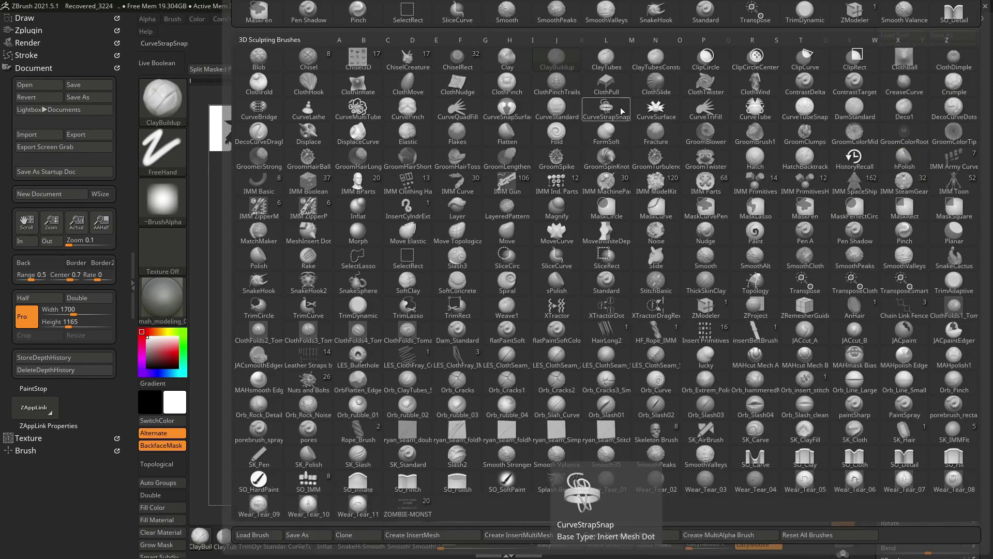
Sweep the front scarf drape with ClothWind, enlarging the brush to about 82.5.
click(755, 83)
key(space)
drag(453, 331, 451, 330)
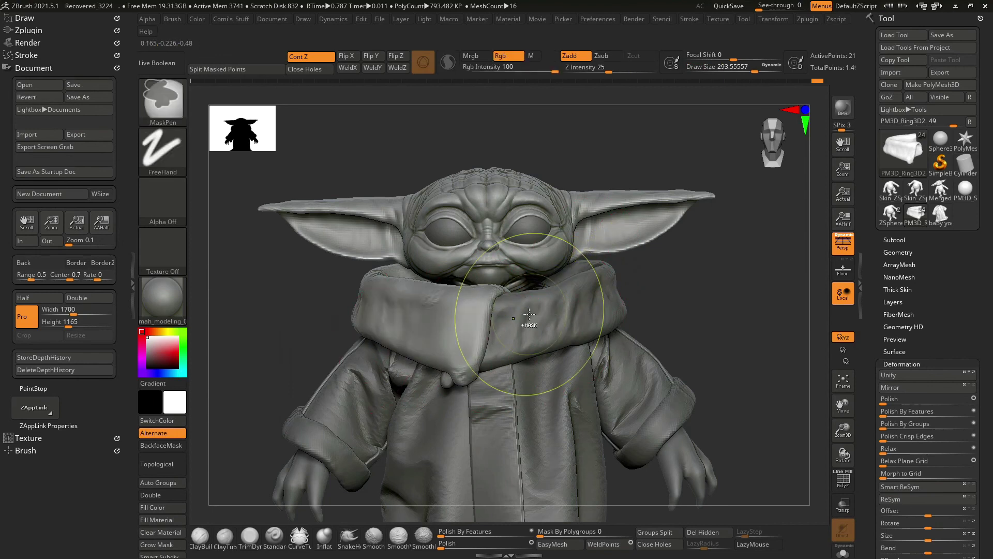
key(space)
drag(465, 318, 470, 355)
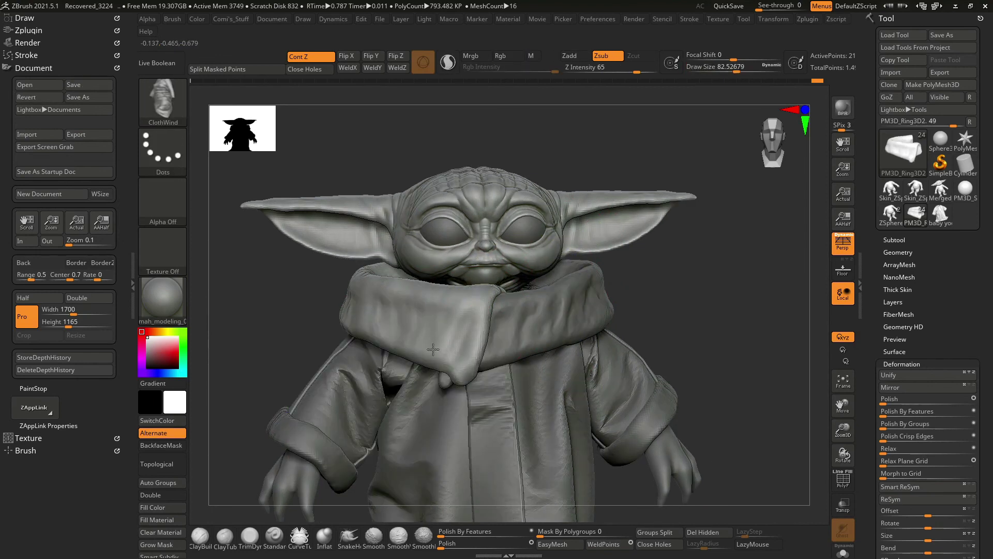
Orbit to the model's side, shrink ClothWind to about 55, and reopen the brush library.
drag(680, 287, 449, 298)
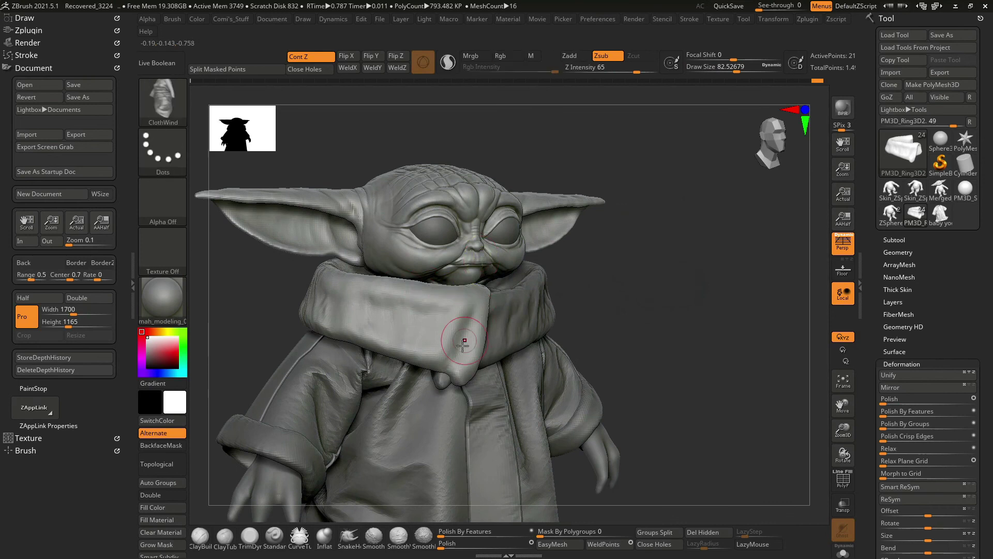
mouse_move(539, 280)
mouse_down()
mouse_move(387, 400)
mouse_move(463, 311)
mouse_up()
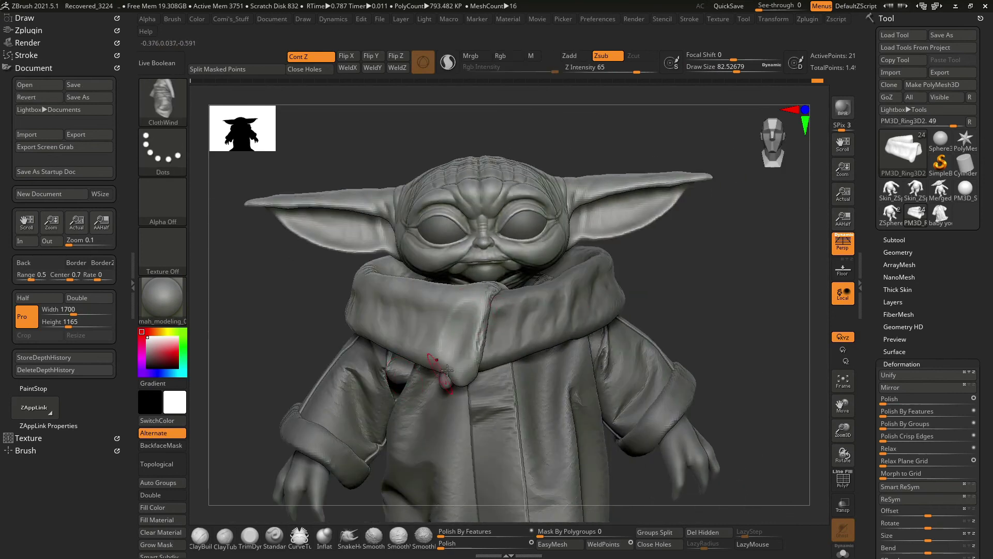
drag(447, 370, 465, 311)
key(space)
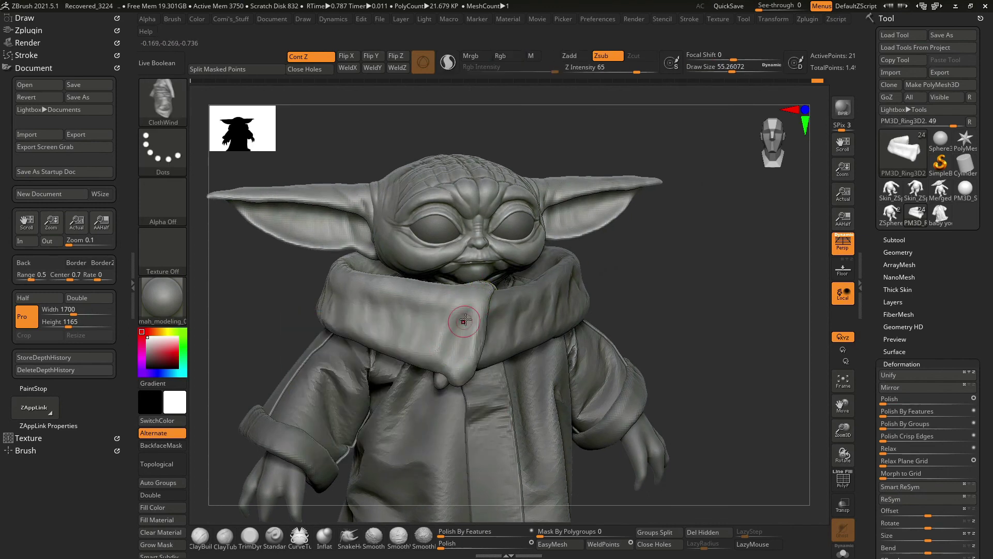
drag(613, 286, 676, 299)
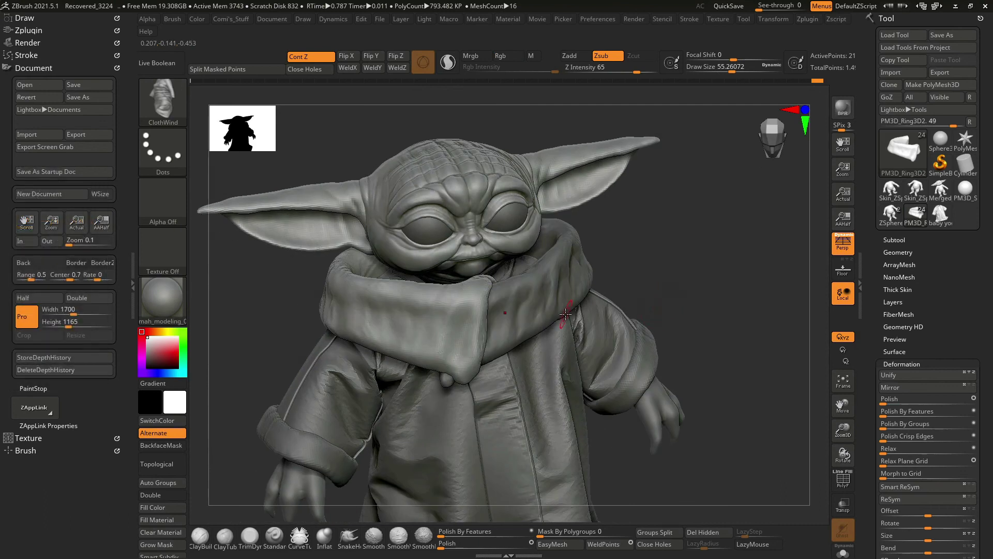
key(b)
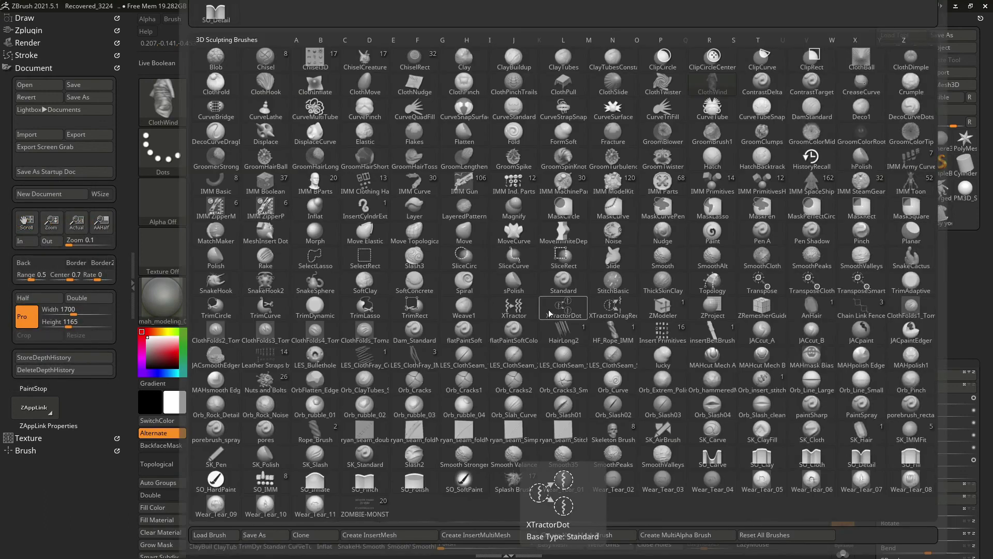
Pull the scarf cloth into a new shape with the ClothMove brush.
click(365, 85)
drag(471, 298, 476, 292)
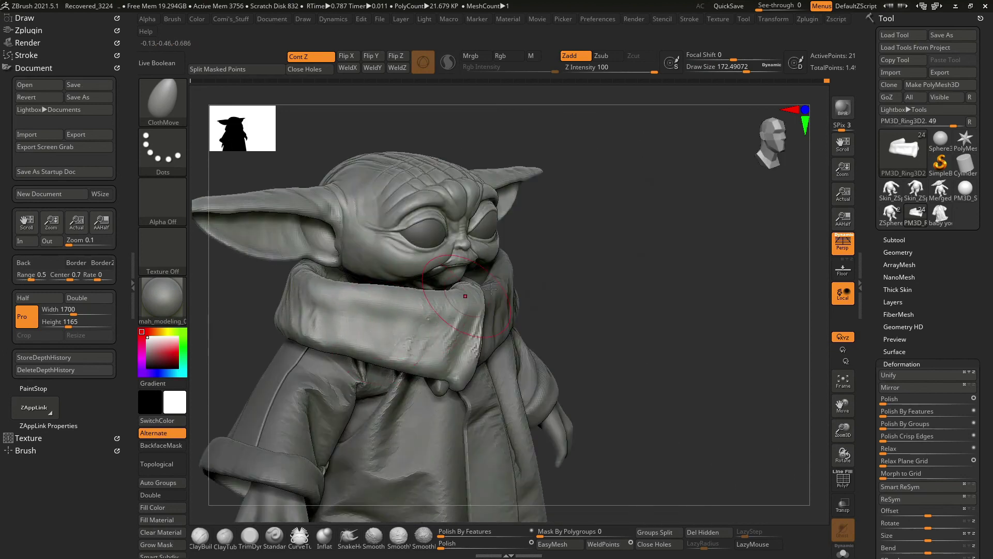
drag(548, 303, 700, 311)
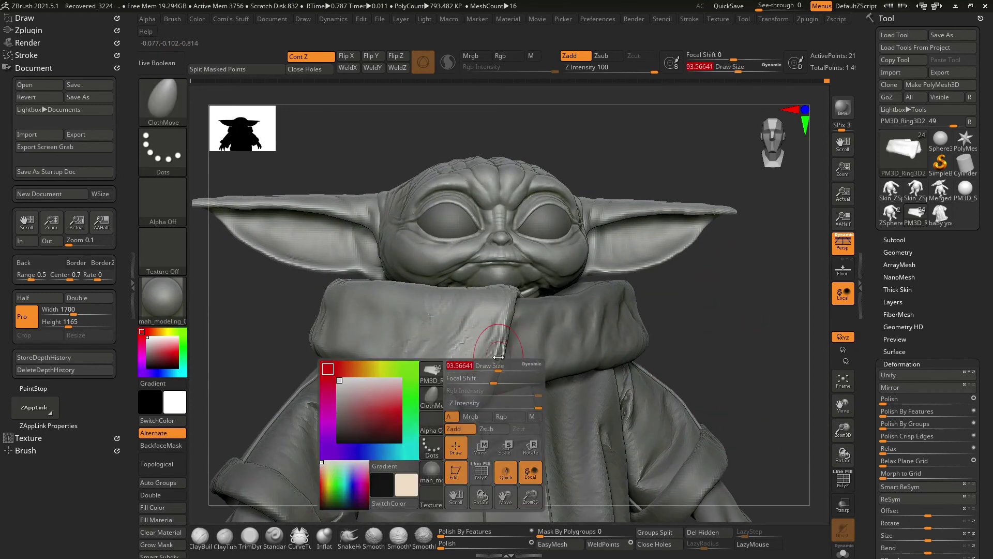
key(super)
key(super)
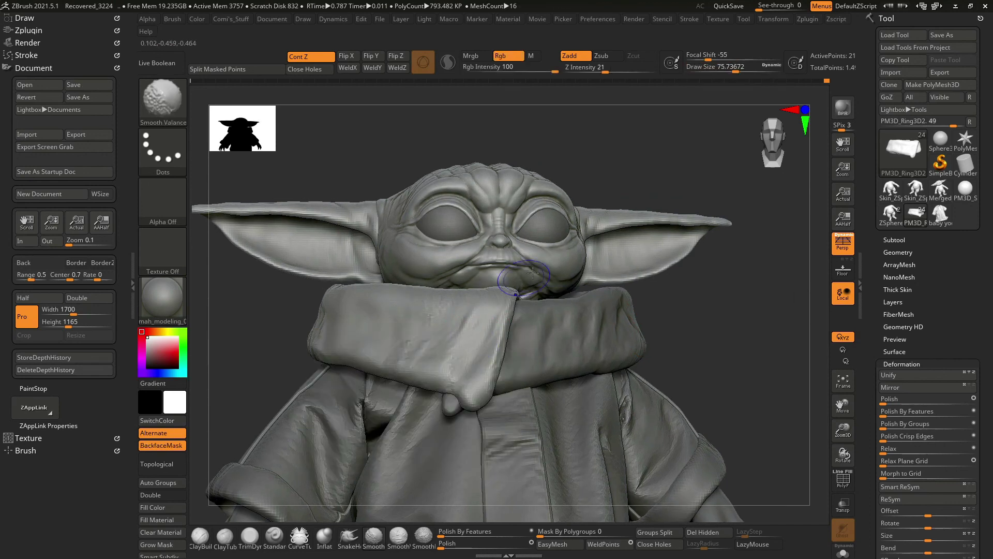
drag(667, 325, 701, 322)
Select the ClothDimple brush and solo the scarf collar piece.
key(b)
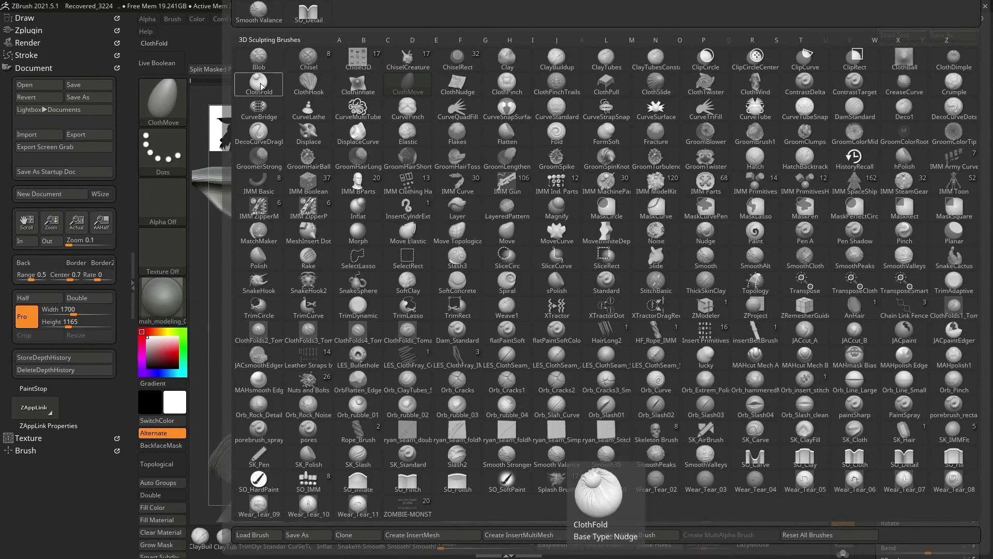
click(954, 57)
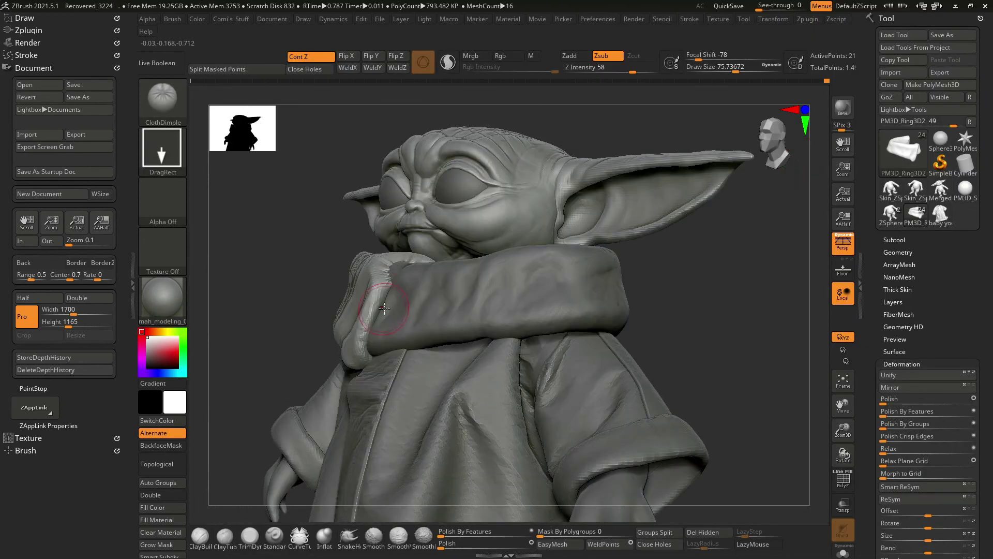
alt+click(404, 275)
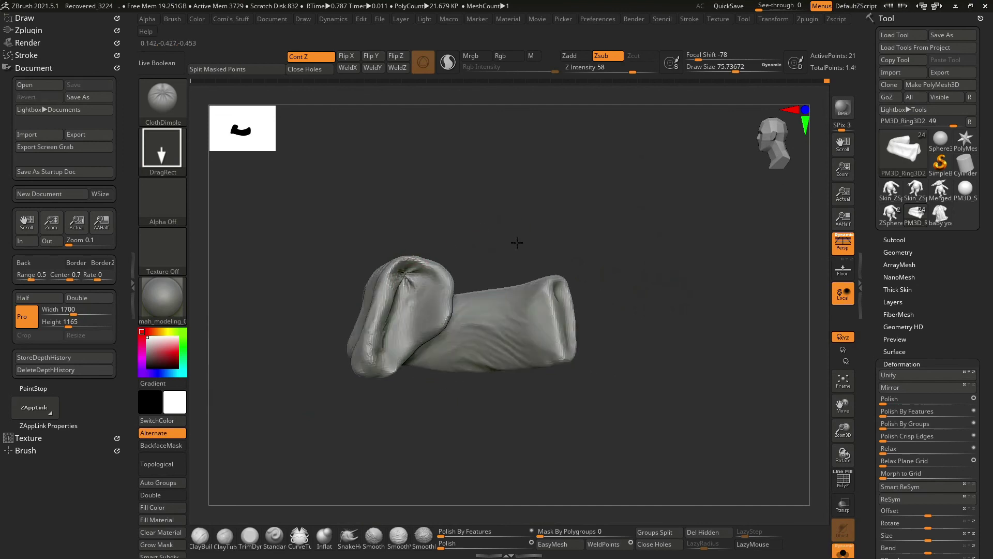
drag(516, 240, 429, 305)
Switch to the Inflat brush and enlarge it to about size 114.
key(b)
key(i)
key(n)
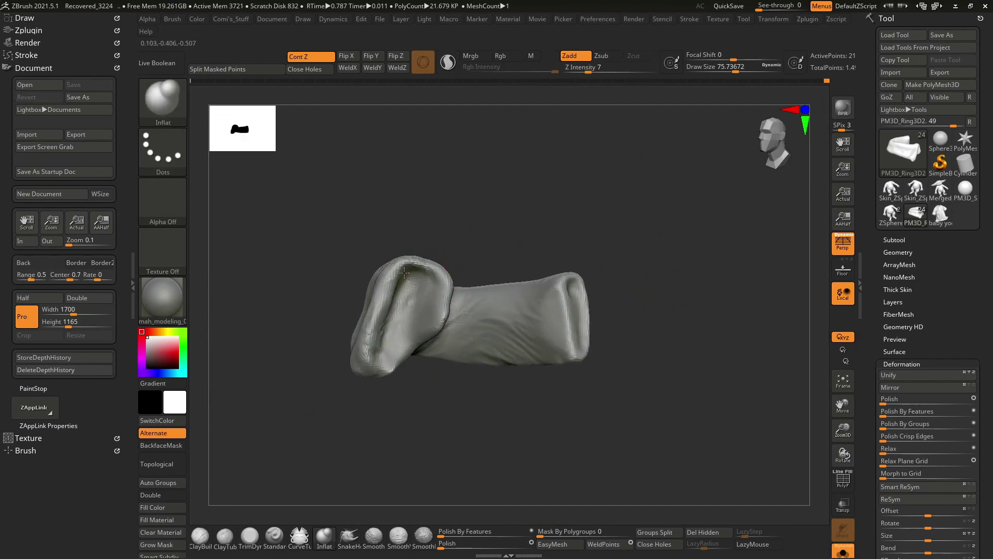
key(space)
mouse_move(525, 210)
mouse_down()
mouse_move(683, 260)
mouse_move(661, 266)
mouse_up()
Return to the ClothDimple brush with Focal Shift raised to 25.
key(b)
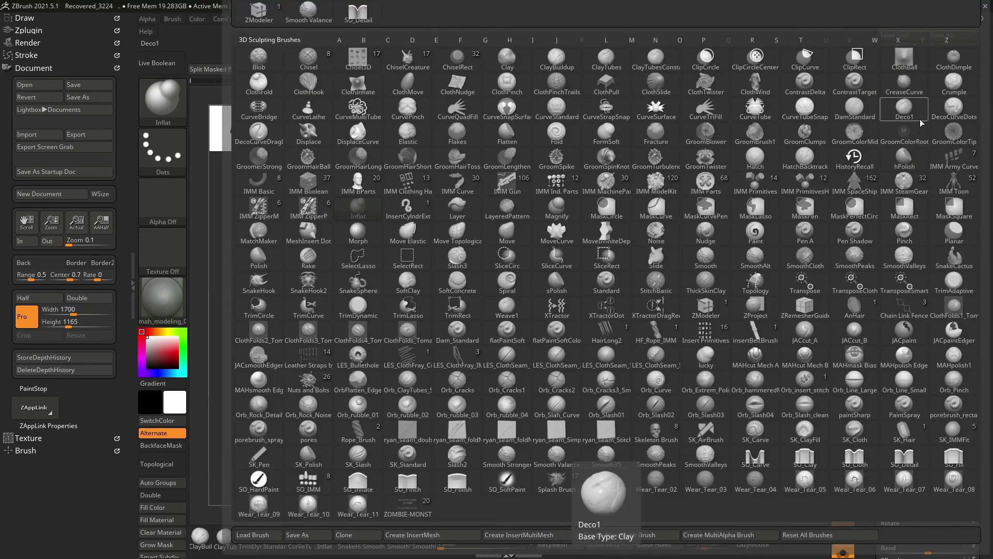
click(953, 83)
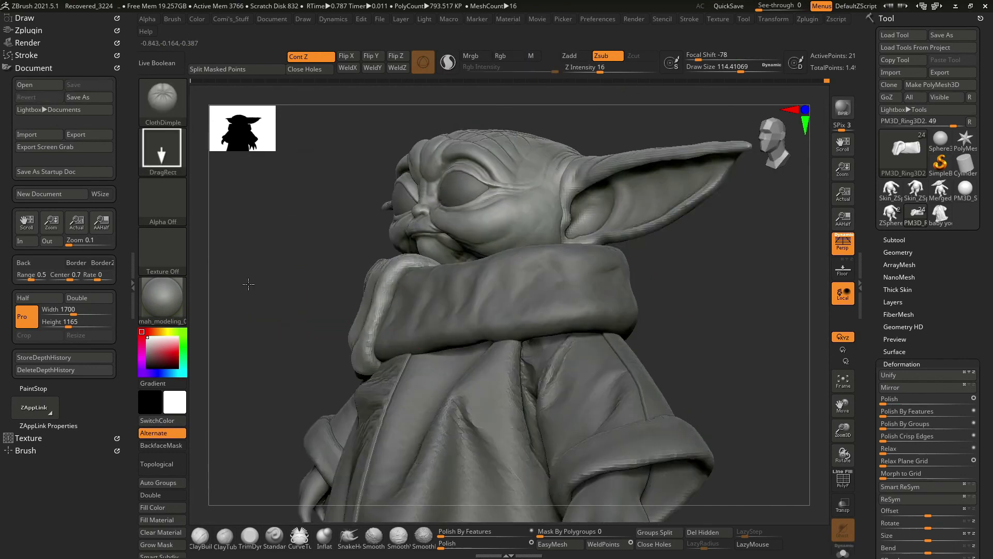
drag(248, 284, 408, 283)
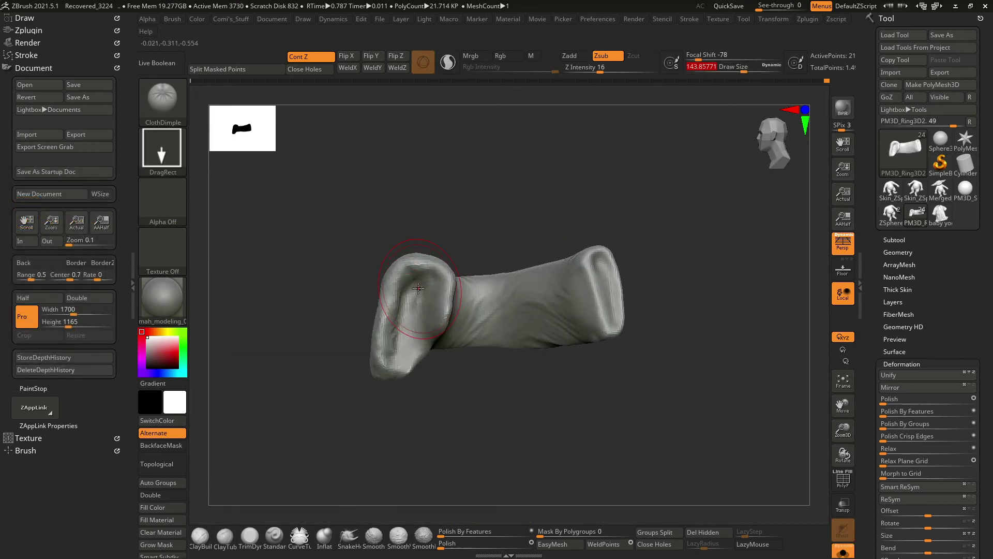
click(729, 56)
drag(729, 55, 745, 56)
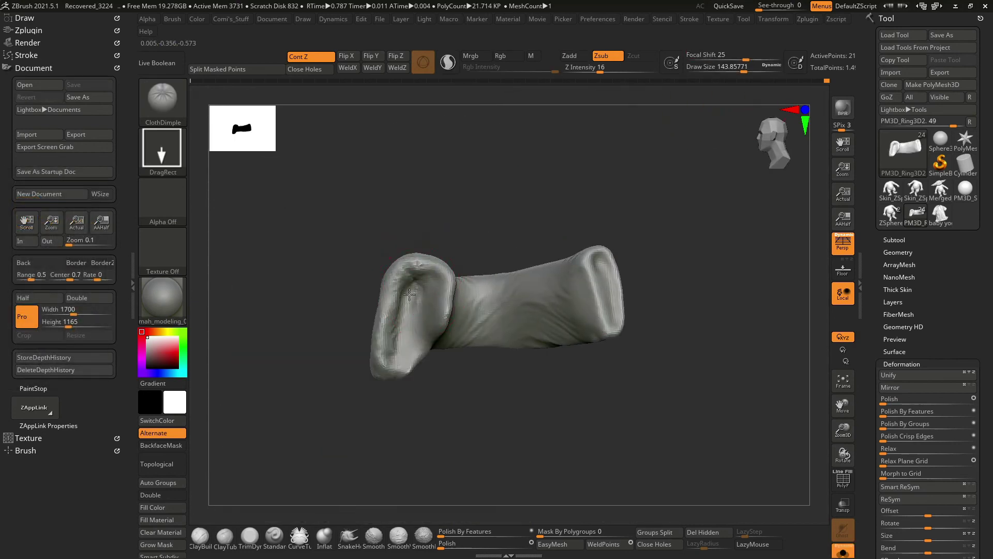
Widen and reshape the collar's right and upper-right ends.
mouse_move(416, 321)
mouse_down()
mouse_move(399, 342)
mouse_move(403, 316)
mouse_up()
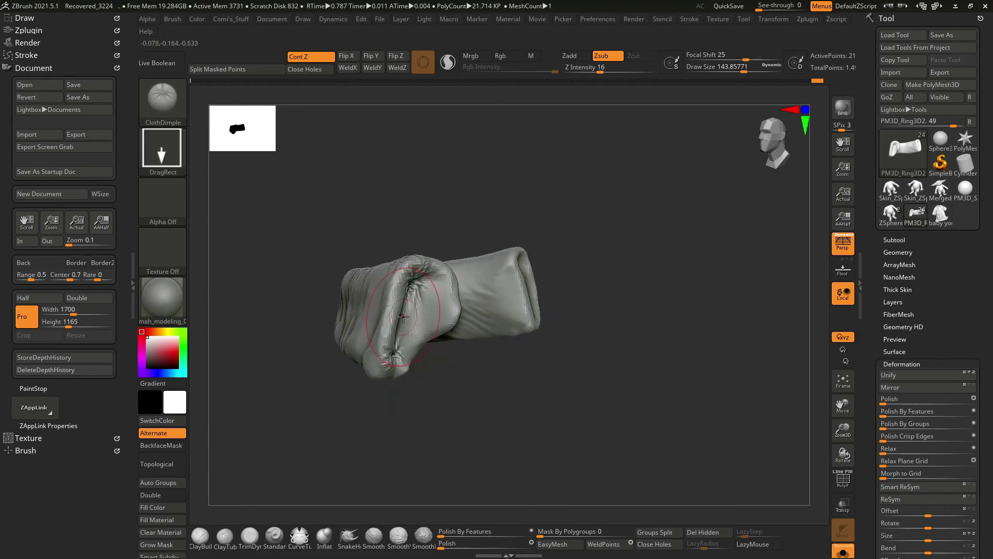
right_drag(419, 318, 412, 280)
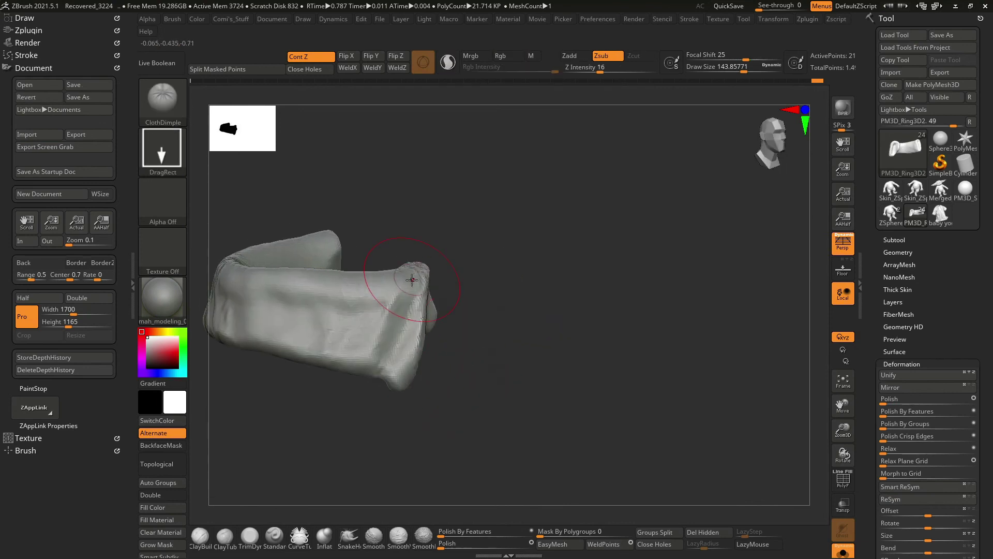
drag(409, 271, 584, 242)
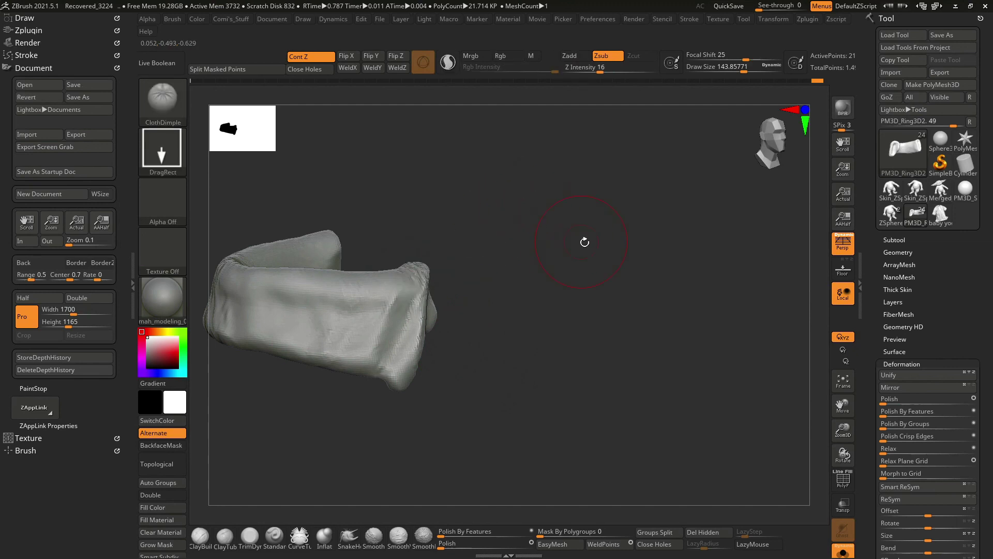
Reshape the collar with a ClothBall brush stroke.
key(b)
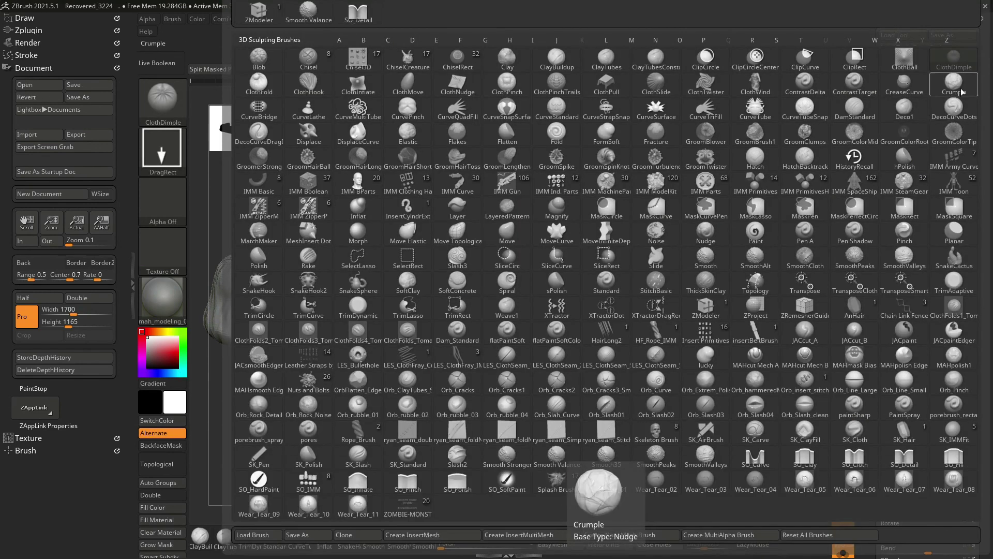
click(908, 58)
drag(709, 186, 483, 270)
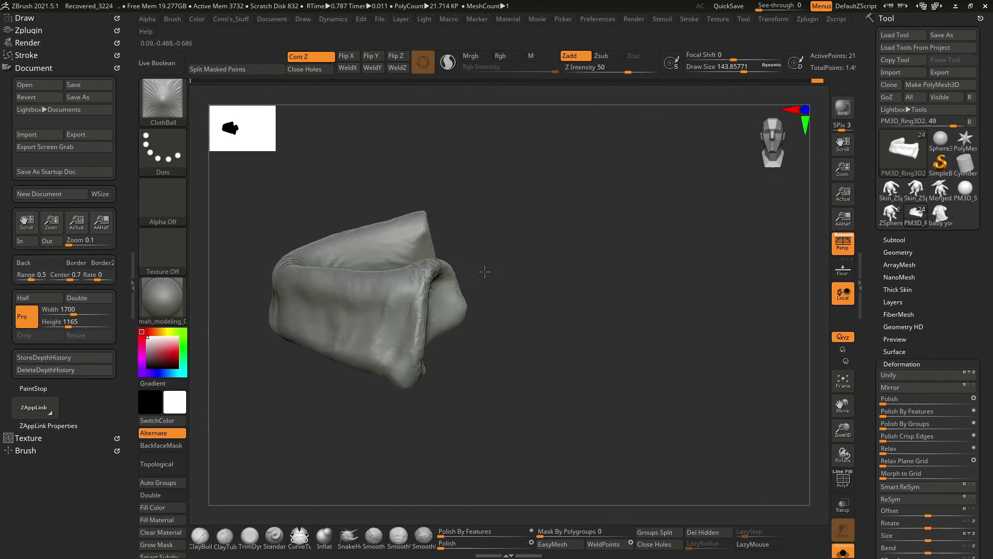
mouse_move(573, 162)
mouse_down()
mouse_move(433, 258)
mouse_move(434, 281)
mouse_move(459, 270)
mouse_up()
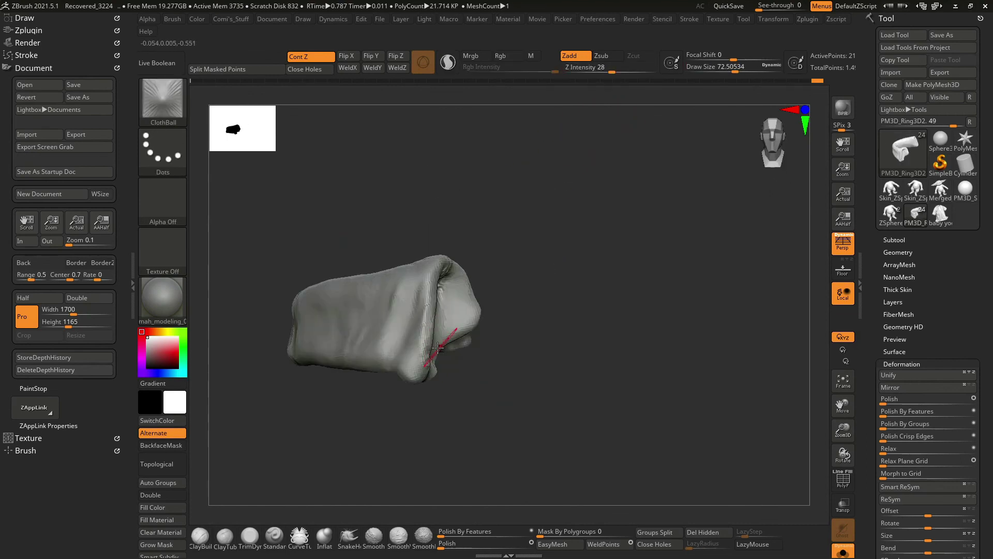
Orbit around the full model to inspect the scarf collar from several angles.
right_drag(413, 265, 404, 284)
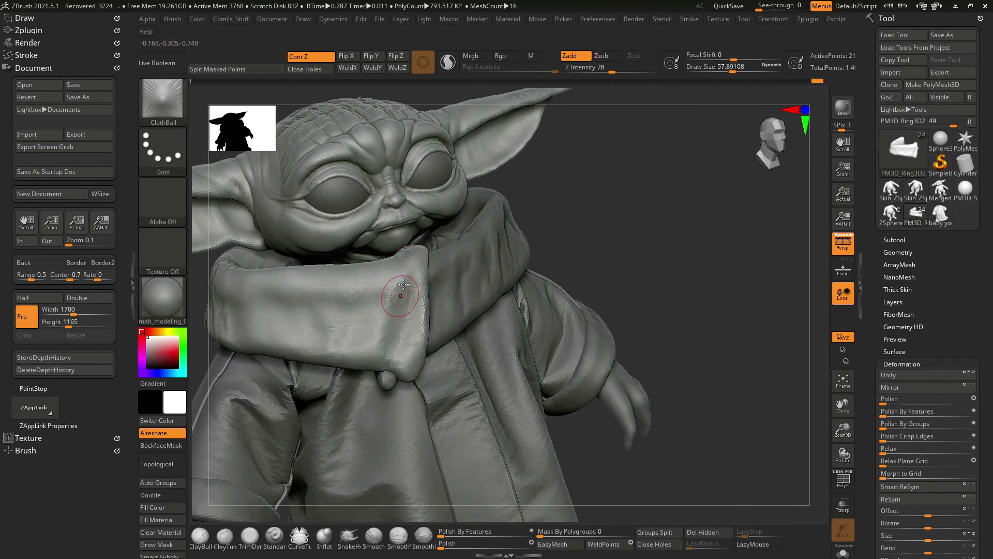
right_drag(357, 373, 605, 232)
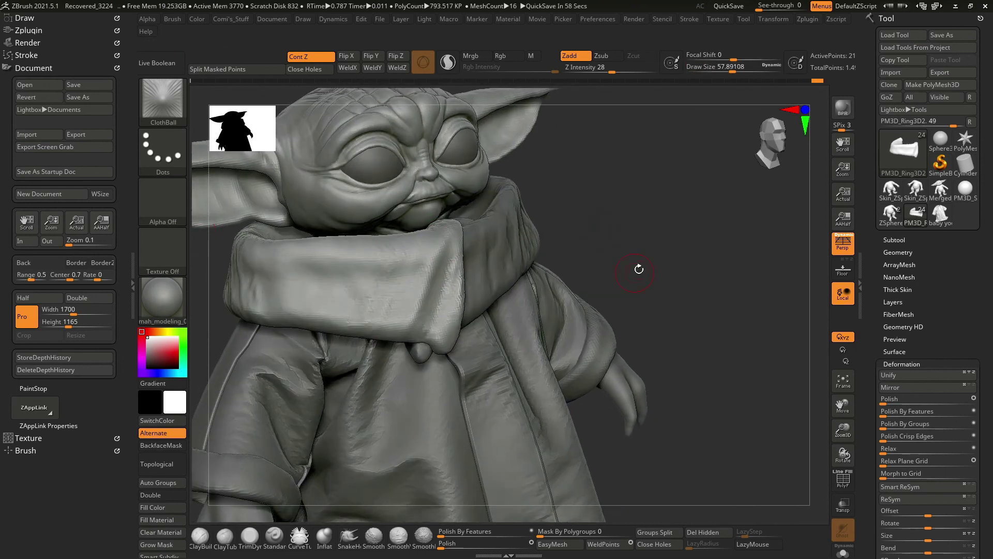
right_drag(639, 269, 428, 250)
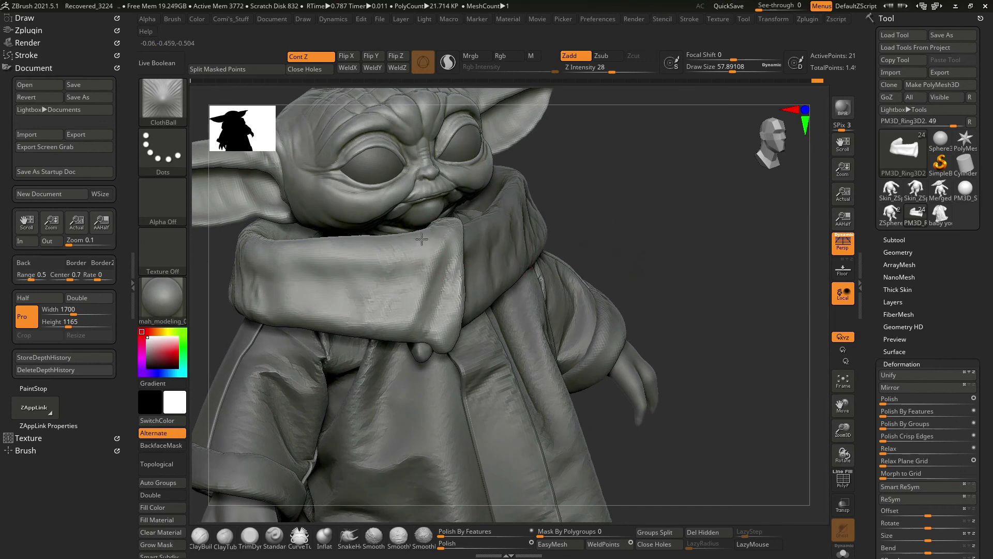
right_drag(557, 219, 455, 246)
right_drag(646, 187, 401, 267)
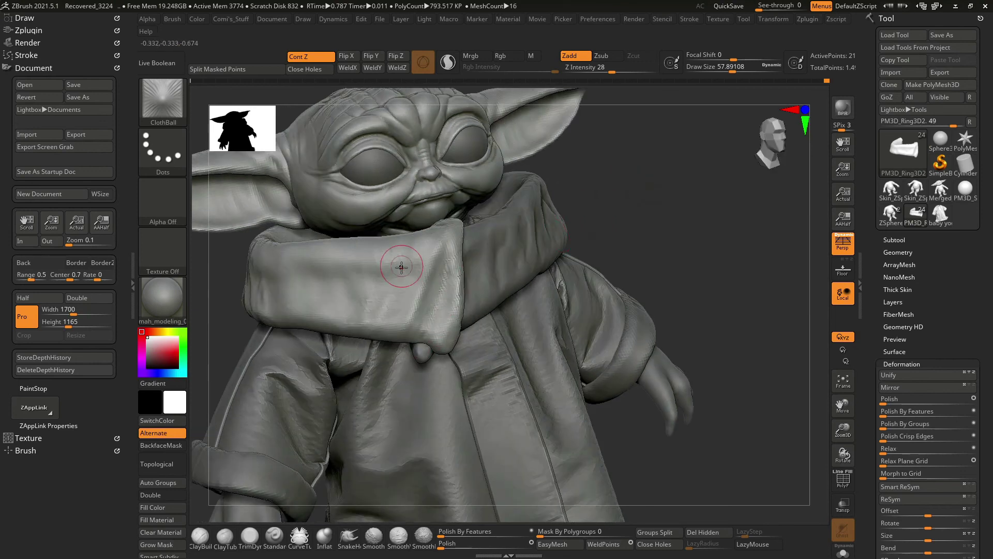
right_drag(566, 221, 408, 240)
mouse_move(357, 269)
right_down()
mouse_move(377, 243)
mouse_move(344, 266)
right_up()
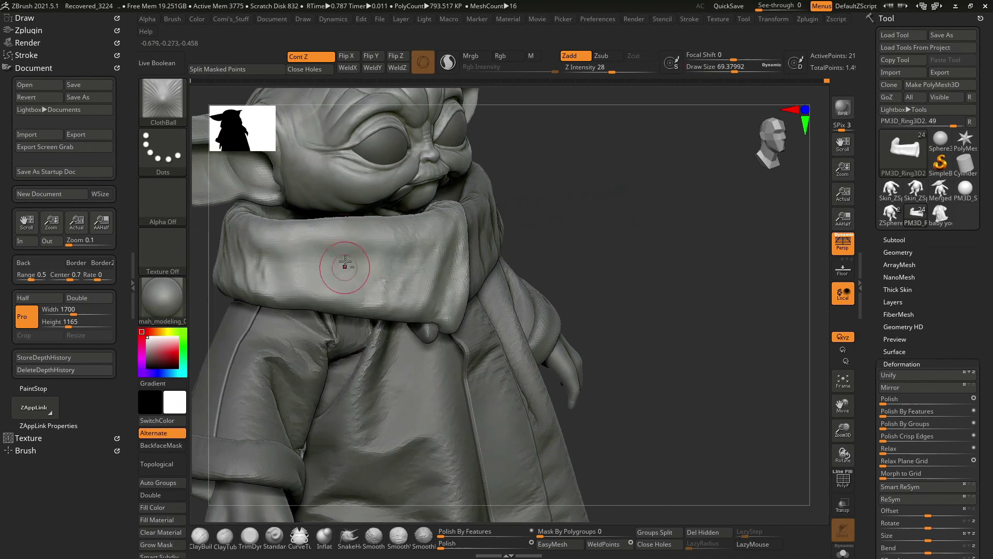
right_drag(486, 249, 576, 93)
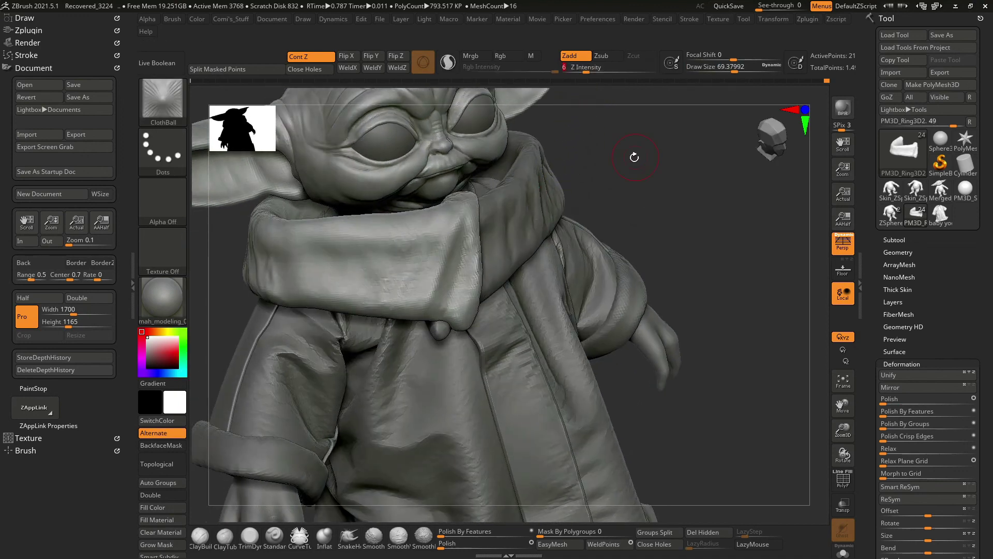
right_drag(634, 155, 372, 275)
Reframe the model, view the sleeve piece alone, then restore the full figure.
key(space)
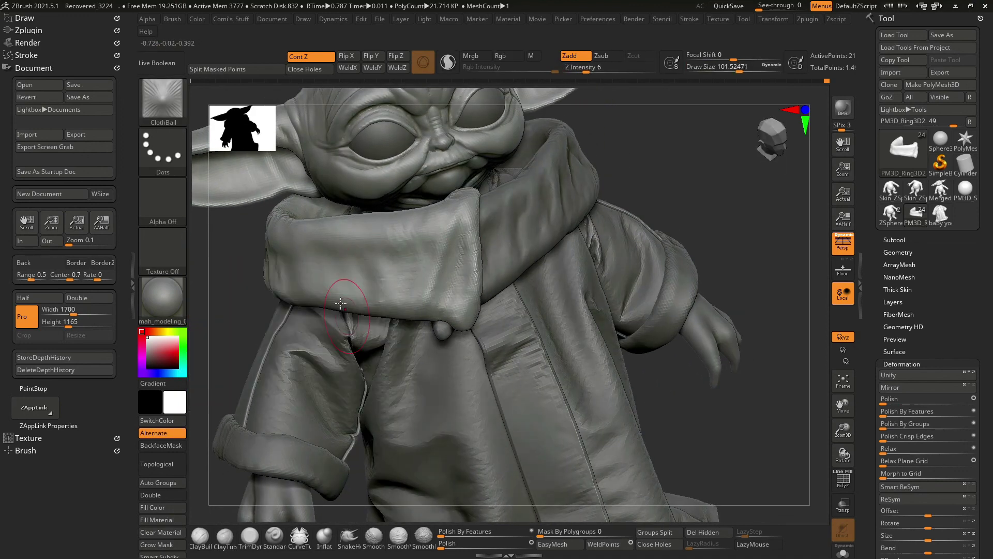
key(space)
right_drag(335, 228, 350, 242)
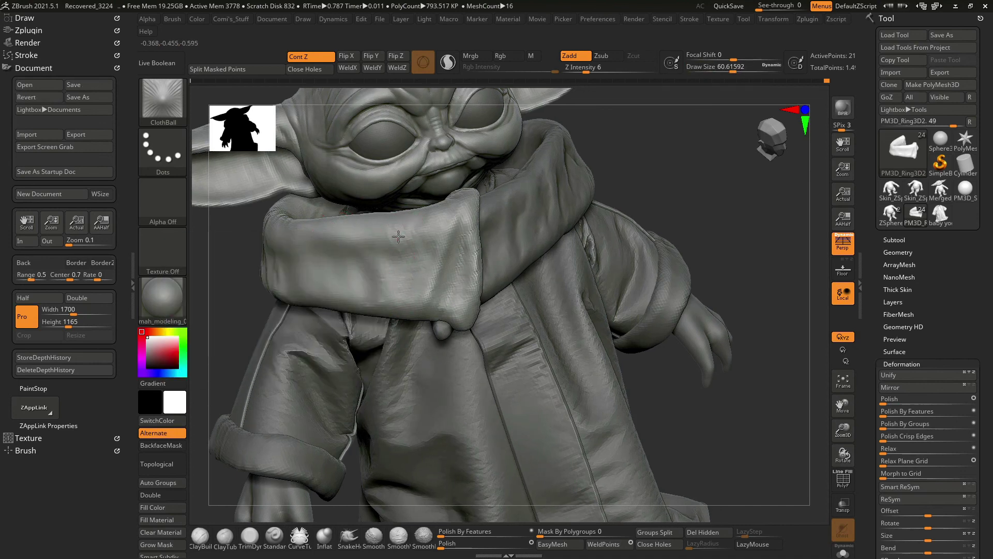
key(f)
mouse_move(659, 169)
mouse_down()
mouse_move(670, 265)
mouse_move(439, 301)
mouse_up()
mouse_move(611, 227)
mouse_down()
mouse_move(328, 399)
mouse_move(446, 189)
mouse_up()
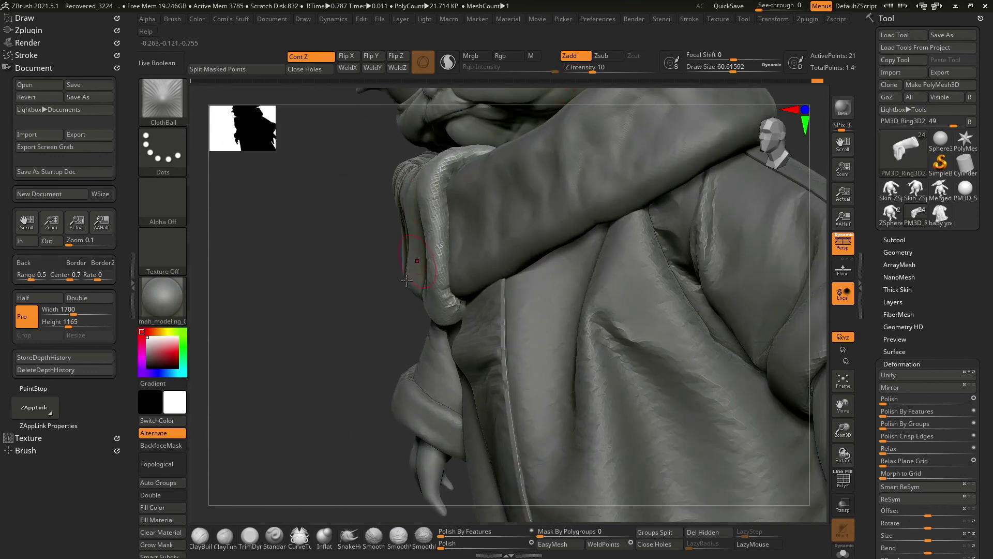
drag(407, 280, 461, 237)
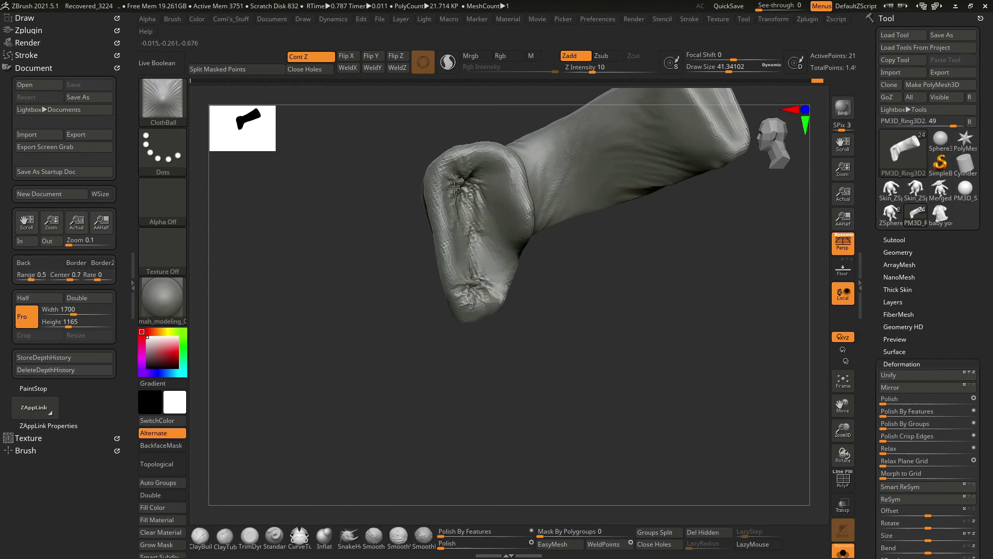
key(shift+ctrl+s)
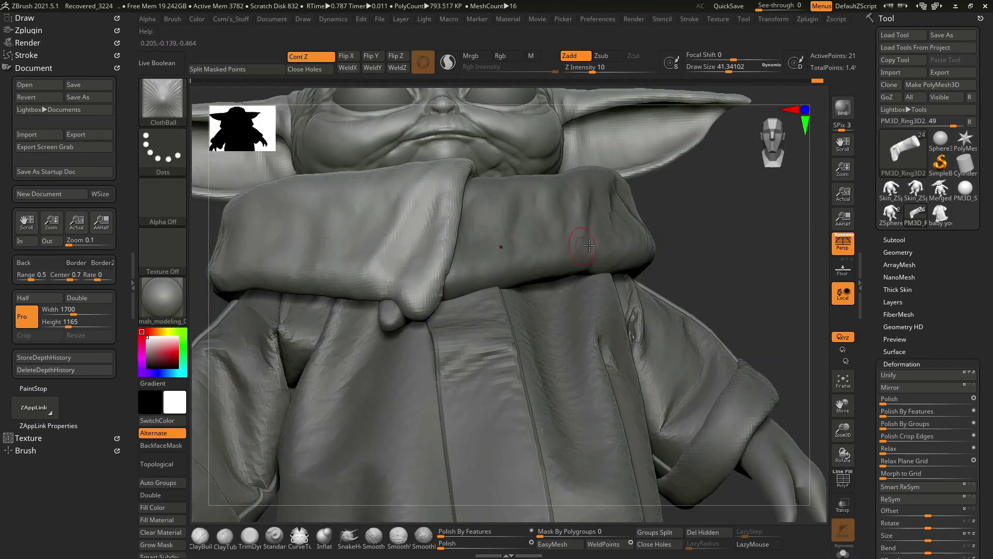
Set Z Intensity to 12 while viewing the robe, arm and hands.
right_drag(589, 245, 423, 324)
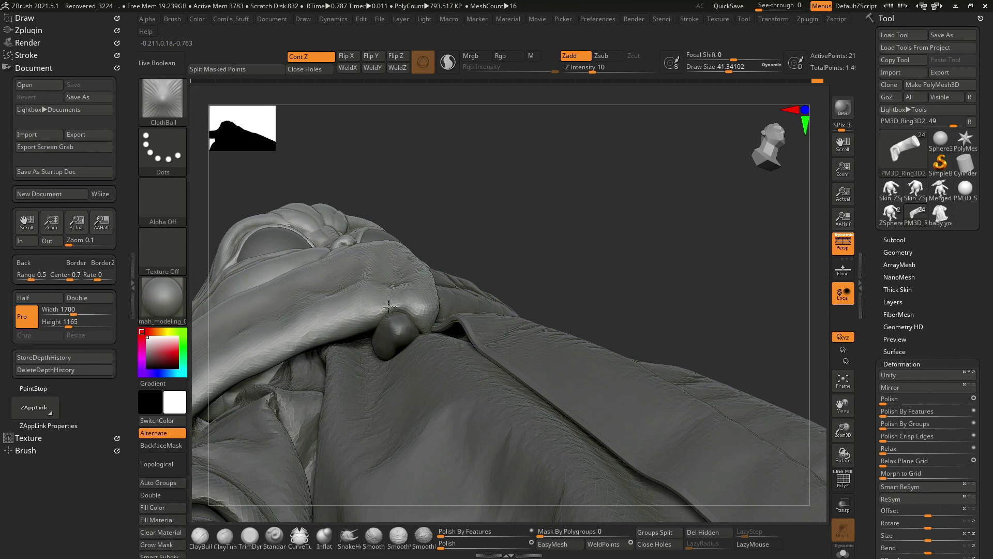
right_drag(427, 324, 423, 270)
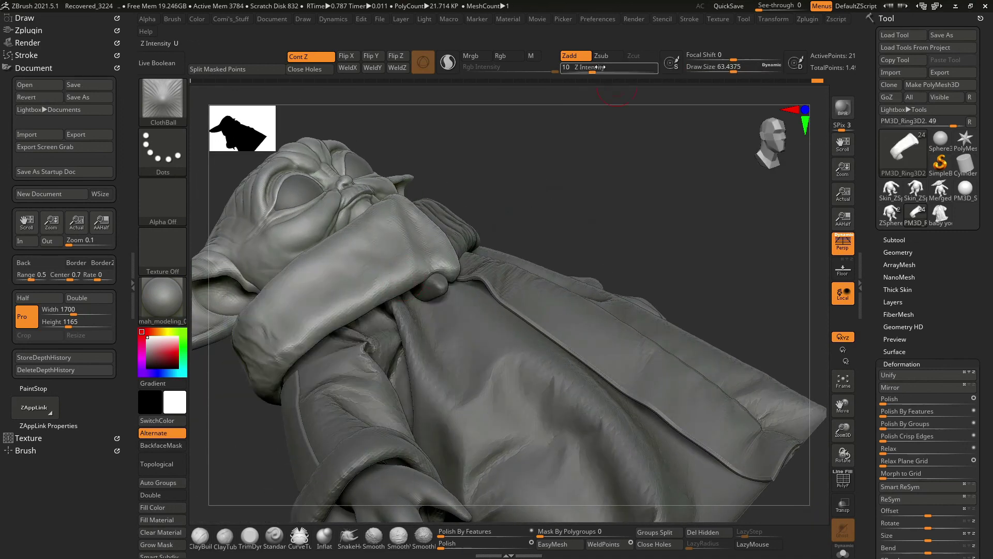
mouse_move(315, 338)
right_down()
mouse_move(643, 150)
mouse_move(352, 285)
right_up()
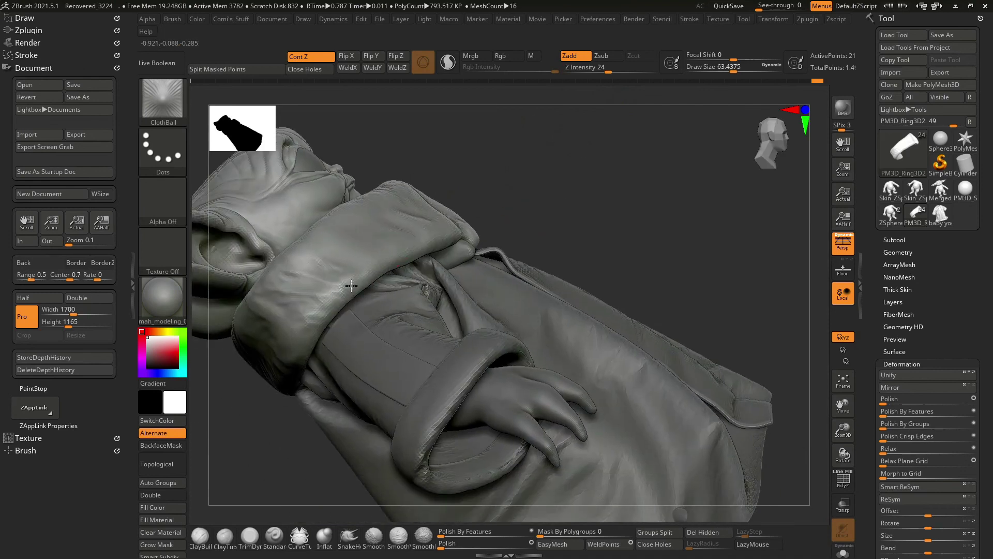
mouse_move(485, 221)
right_down()
mouse_move(370, 237)
mouse_move(343, 227)
right_up()
text(12)
key(Return)
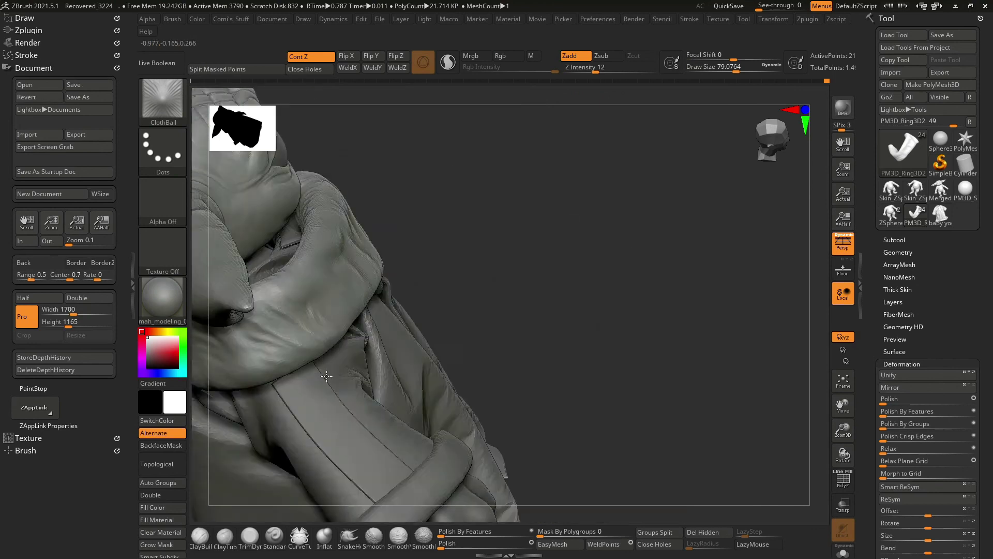
Orbit around the head and arm, zooming in on the collar.
mouse_move(354, 286)
right_down()
mouse_move(237, 391)
mouse_move(323, 319)
right_up()
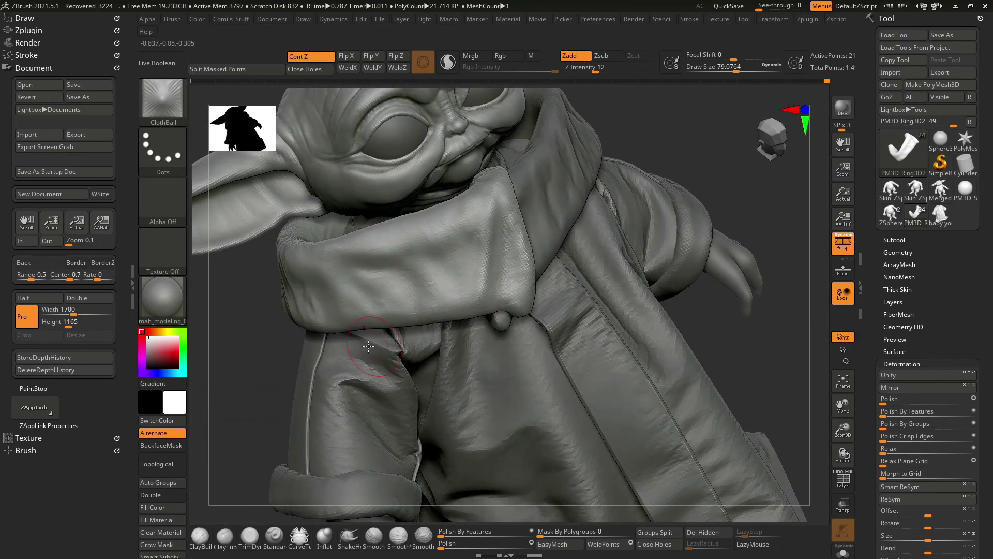
right_drag(308, 285, 311, 299)
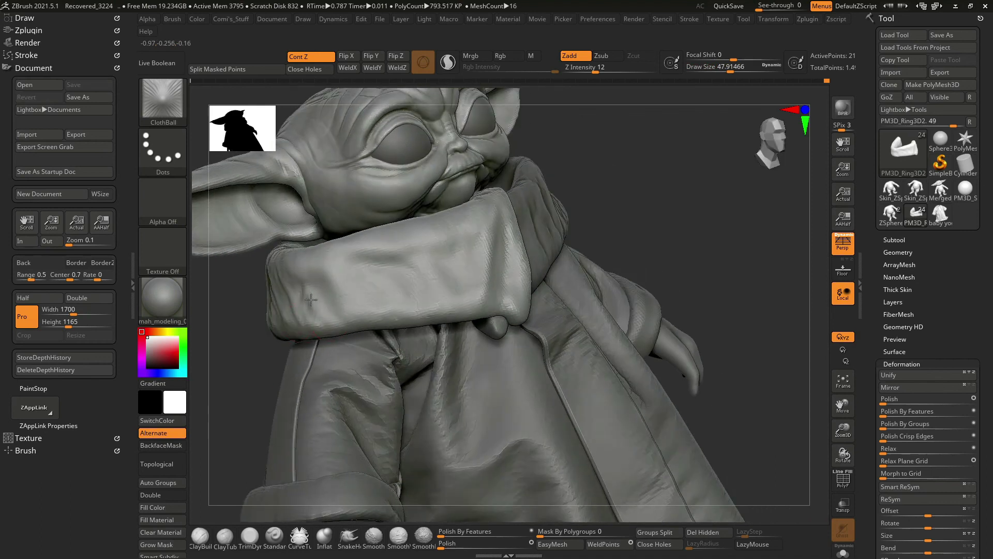
right_drag(495, 279, 296, 276)
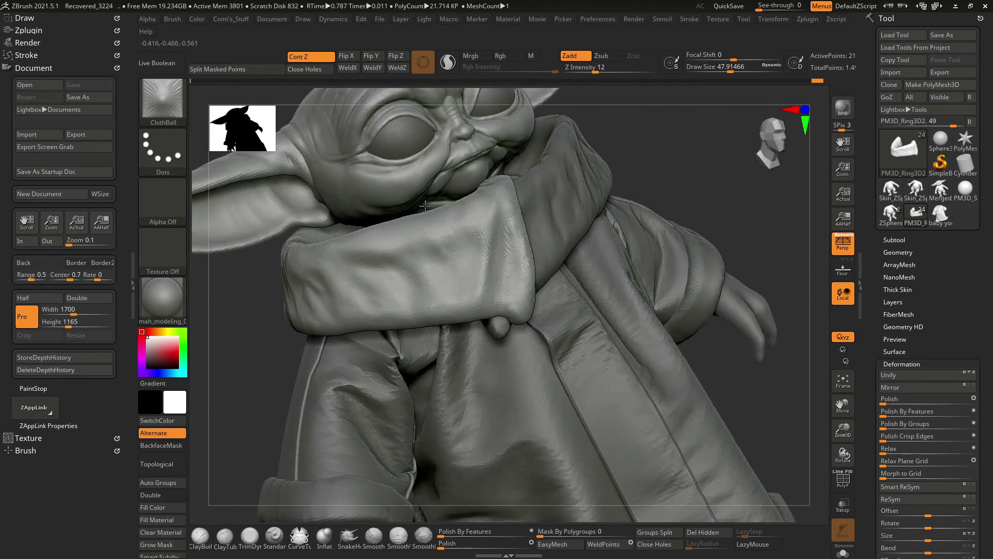
right_drag(425, 206, 461, 207)
mouse_move(414, 231)
right_down()
mouse_move(470, 233)
mouse_move(506, 264)
mouse_move(483, 255)
mouse_move(721, 233)
mouse_move(723, 195)
mouse_move(599, 224)
mouse_move(531, 177)
mouse_move(477, 205)
right_up()
Make the head subtool active and carve a wrinkle groove with the SO_Detail Zsub brush.
alt+click(599, 224)
mouse_move(521, 173)
right_down()
mouse_move(476, 207)
mouse_move(714, 299)
mouse_move(450, 328)
mouse_move(650, 185)
right_up()
key(space)
key(2)
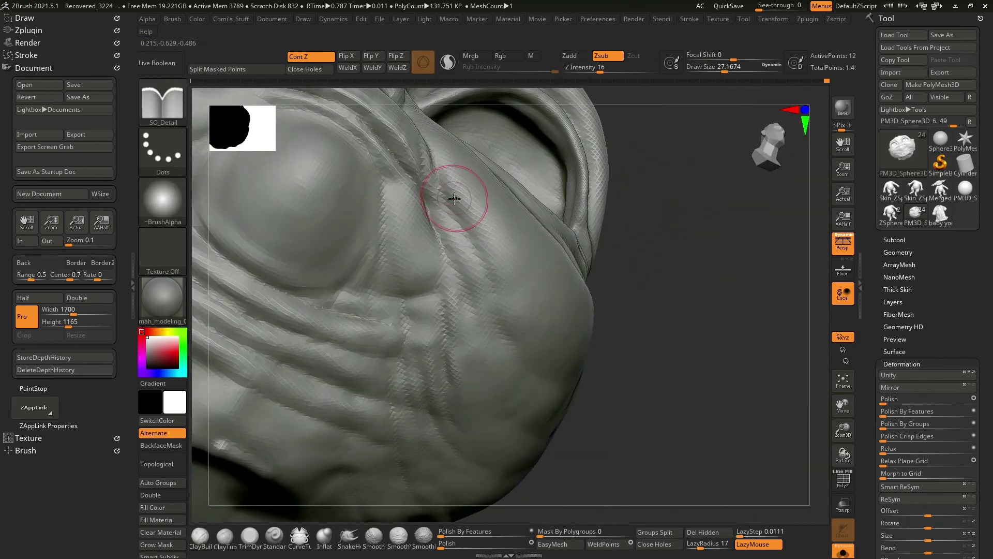
drag(450, 218, 428, 217)
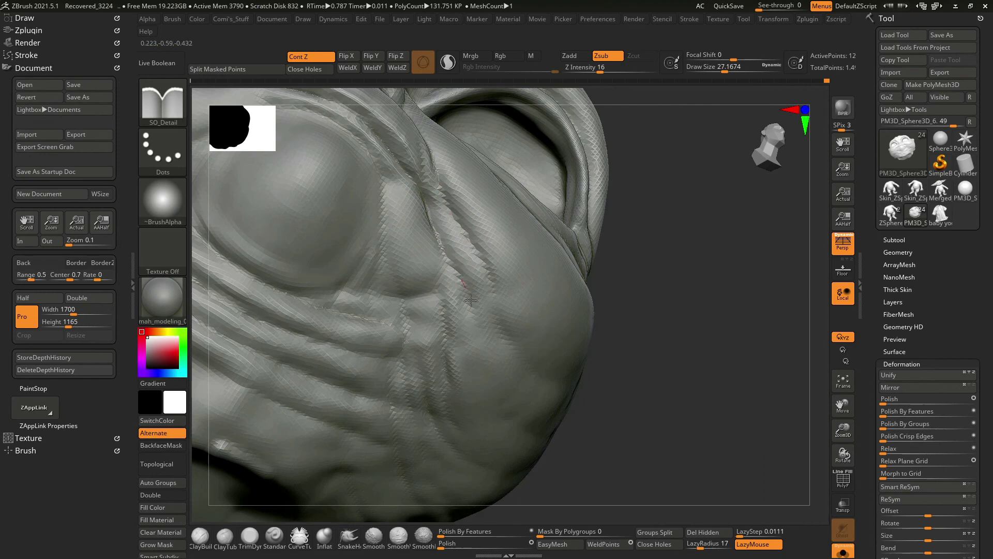
Orbit and pan around the face to check the wrinkles, ending on a frontal head view.
mouse_move(384, 192)
right_down()
mouse_move(698, 215)
mouse_move(397, 205)
right_up()
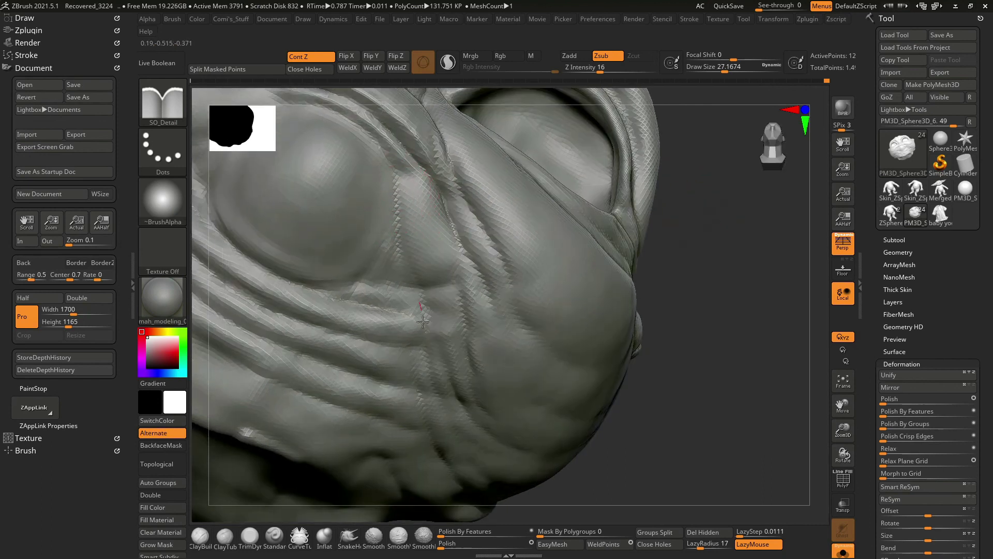
mouse_move(419, 312)
right_down()
mouse_move(721, 300)
mouse_move(462, 343)
right_up()
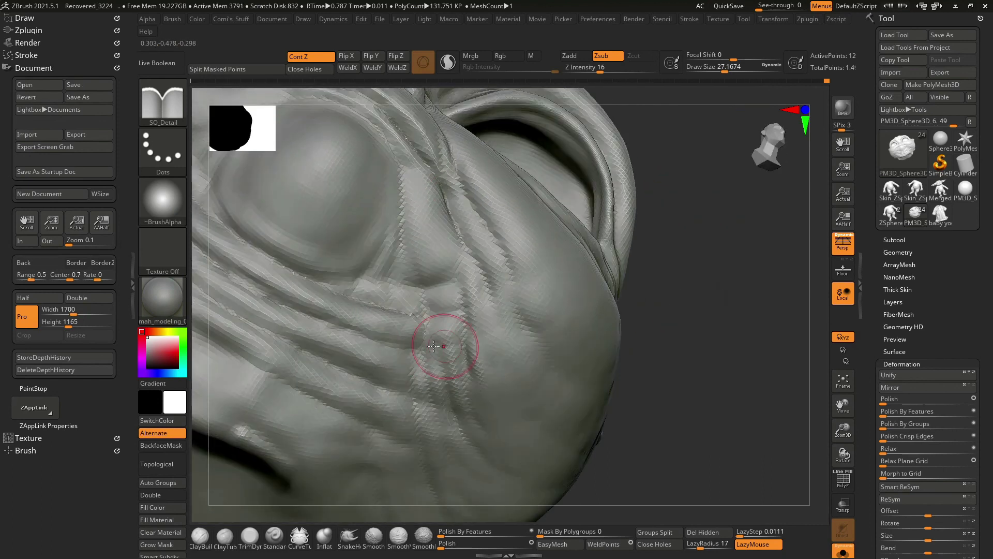
right_drag(499, 417, 419, 356)
mouse_move(702, 333)
right_down()
mouse_move(680, 297)
mouse_move(460, 295)
right_up()
alt+right_drag(551, 412, 608, 387)
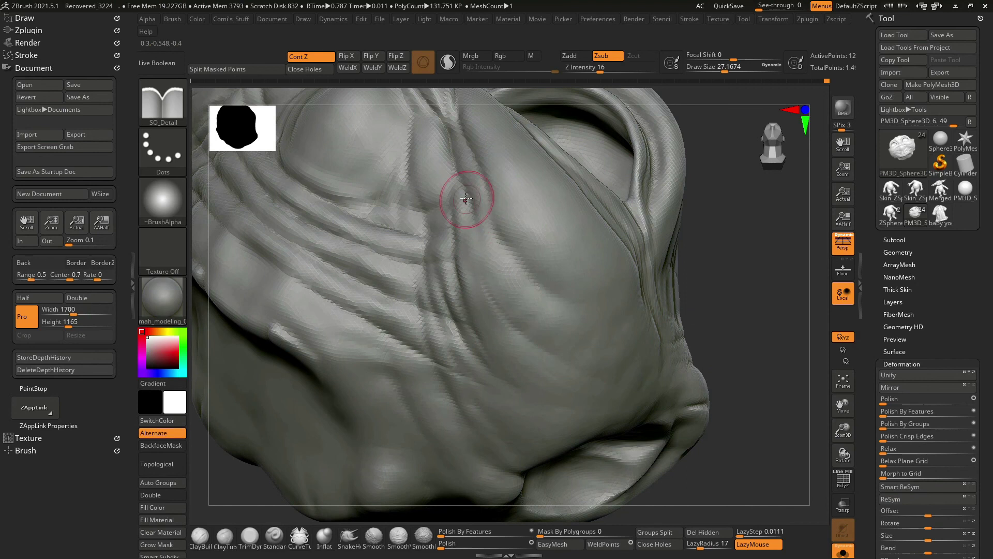
mouse_move(747, 305)
right_down()
mouse_move(714, 270)
mouse_move(749, 324)
right_up()
mouse_move(406, 228)
right_down()
mouse_move(684, 225)
mouse_move(690, 197)
mouse_move(384, 272)
right_up()
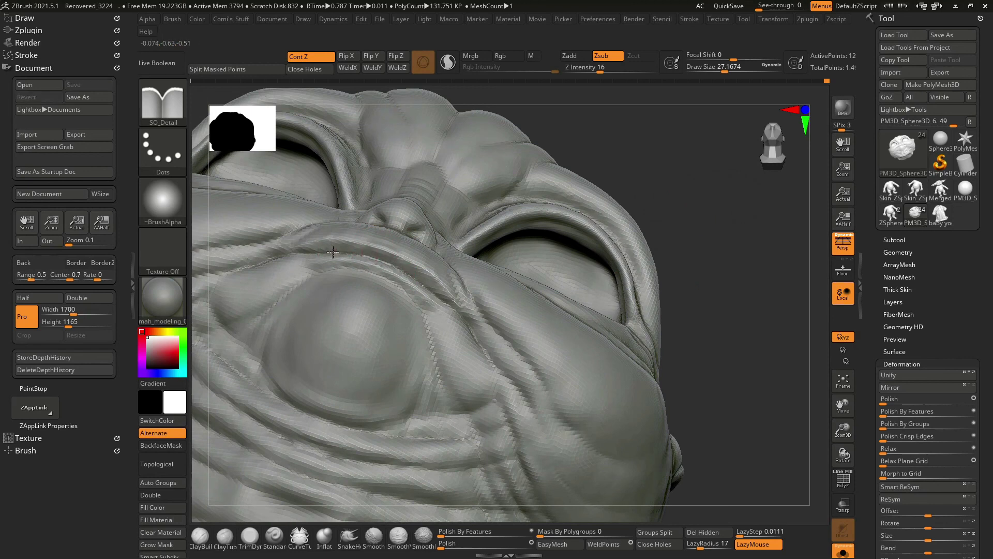
mouse_move(288, 248)
right_down()
mouse_move(767, 355)
mouse_move(733, 268)
right_up()
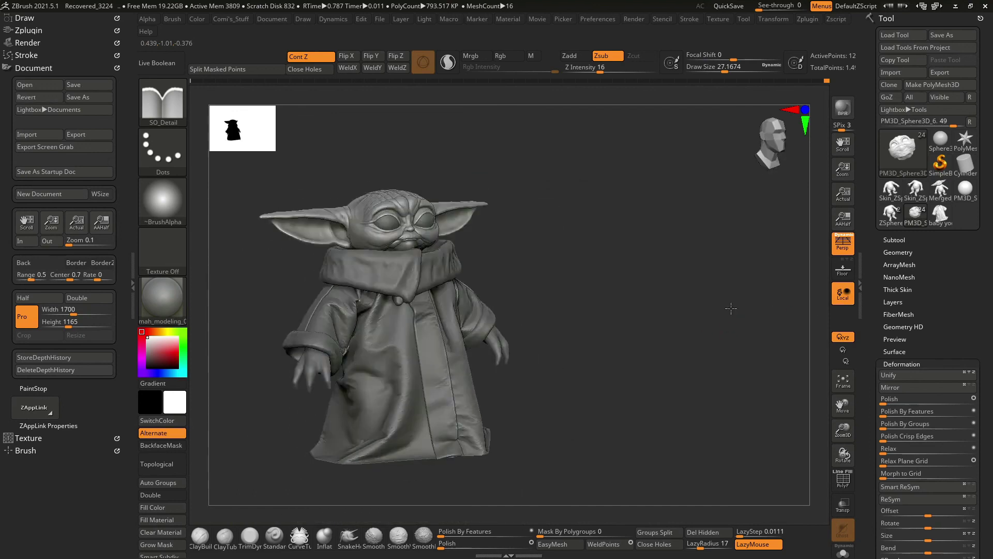
Make collar ring PM3D_Ring3D1 active with the TrimDynamic brush, then view the whole figure.
alt+click(357, 318)
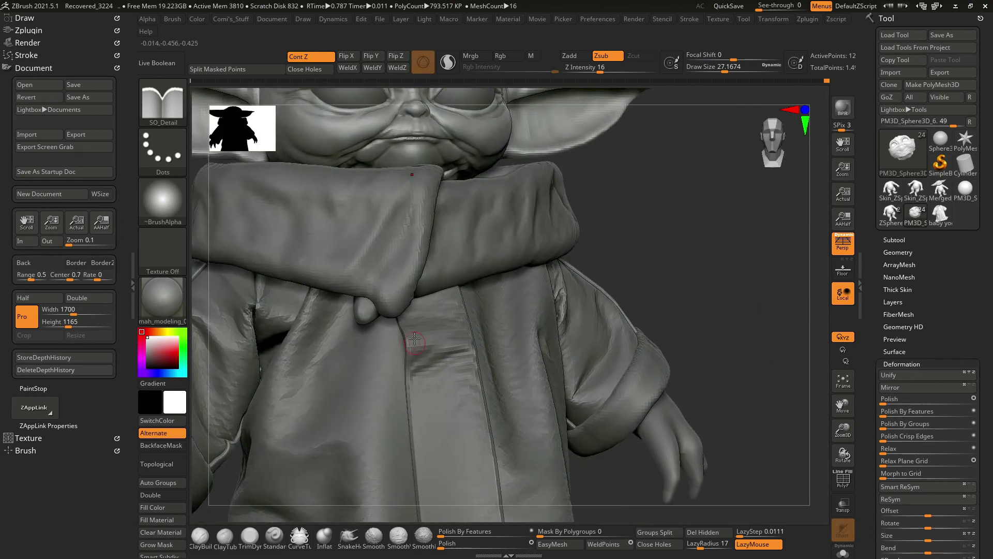
drag(400, 331, 398, 333)
drag(401, 275, 445, 332)
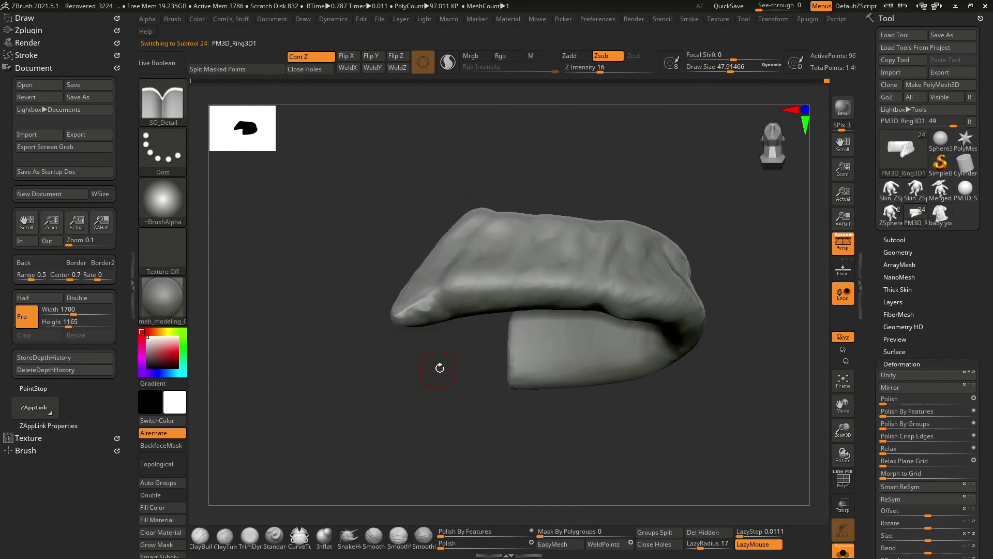
drag(439, 368, 691, 255)
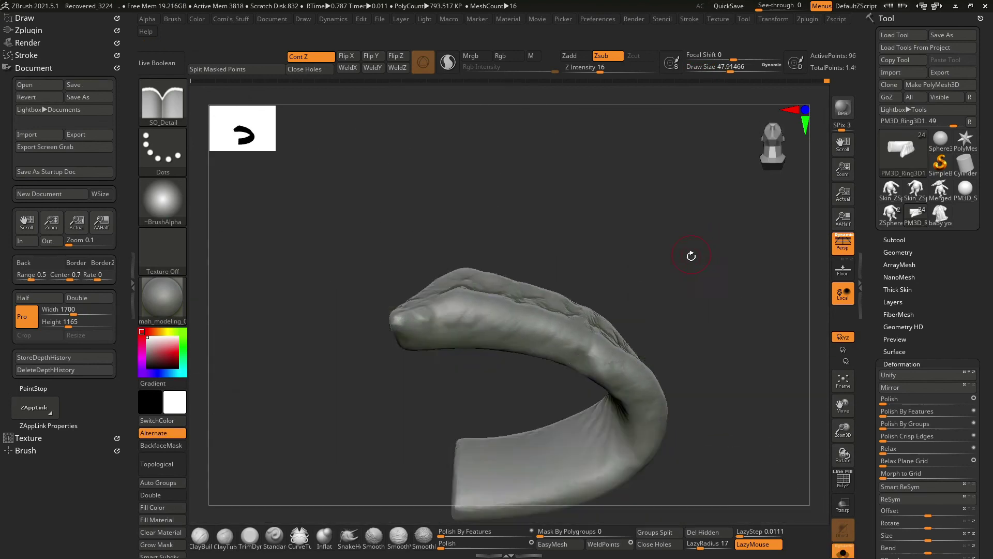
key(b)
key(t)
key(d)
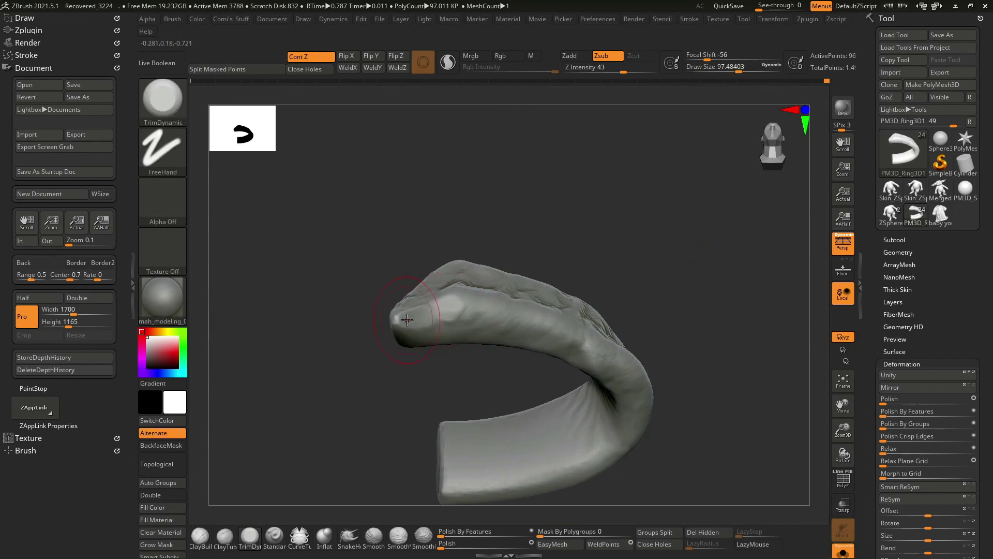
drag(408, 330, 506, 382)
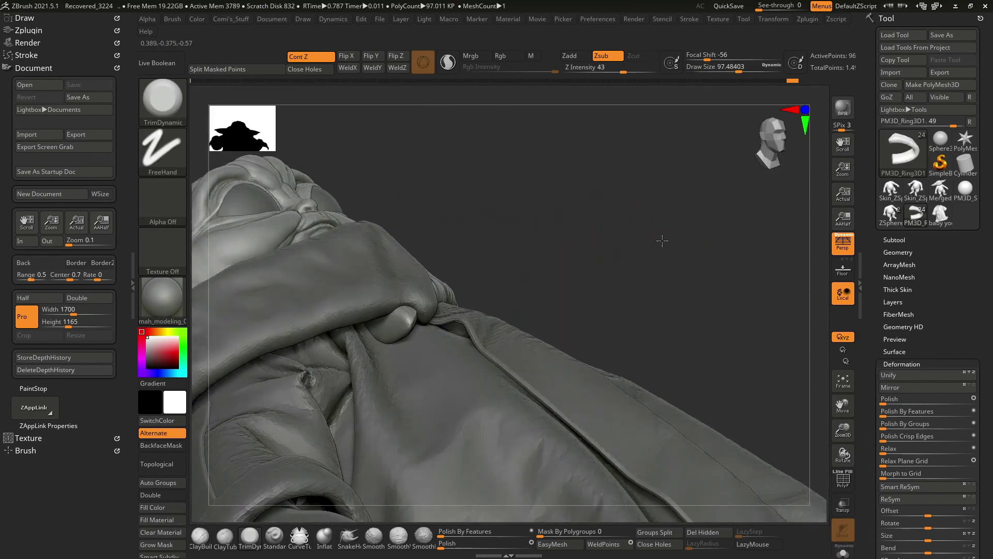
drag(272, 337, 669, 228)
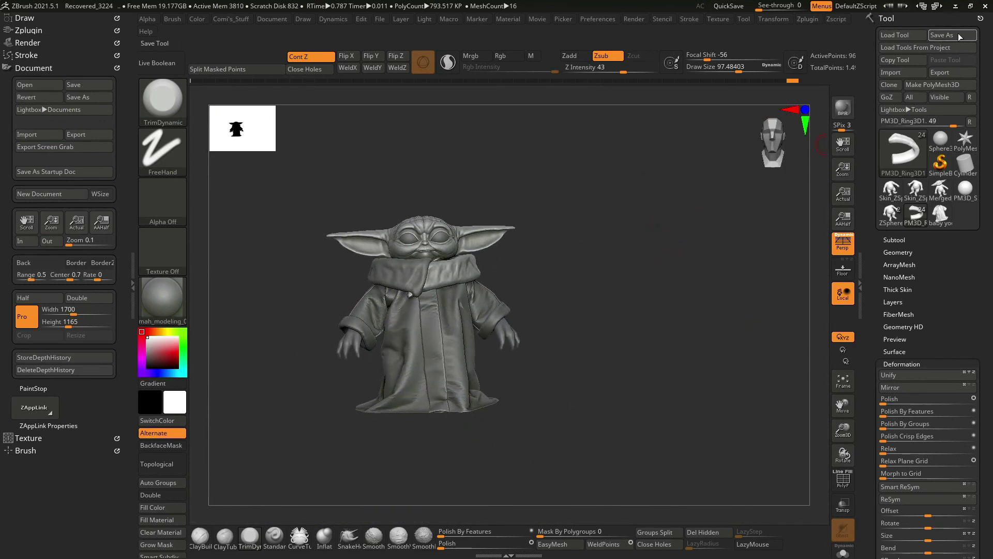
Save the sculpt as a new ZTool file named baby yoda_03.
click(952, 34)
key(BackSpace)
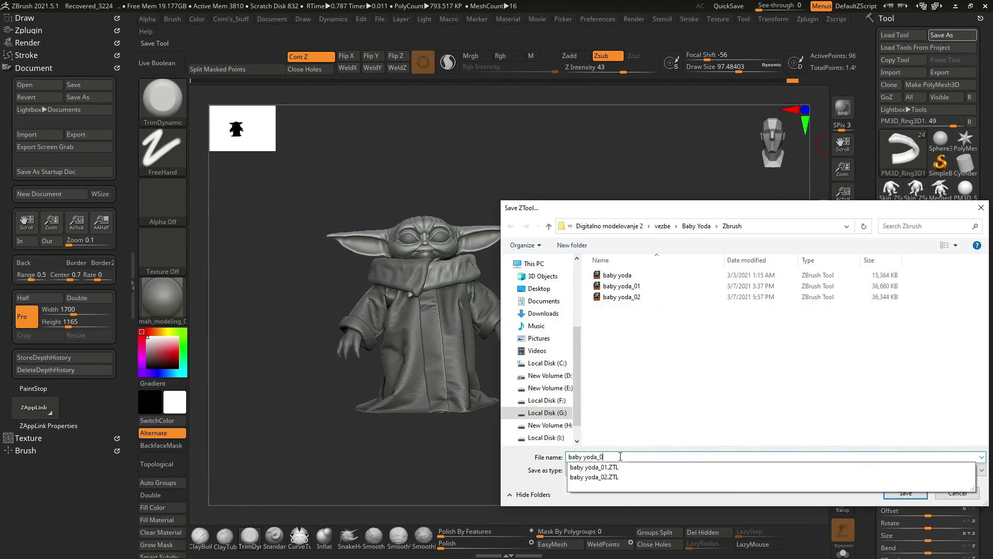
text(3)
key(Return)
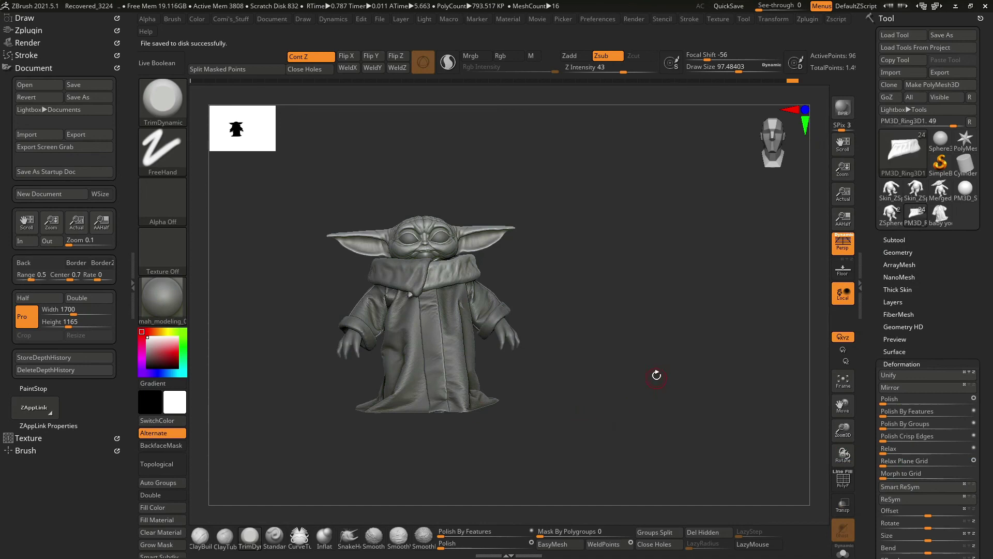
key(super)
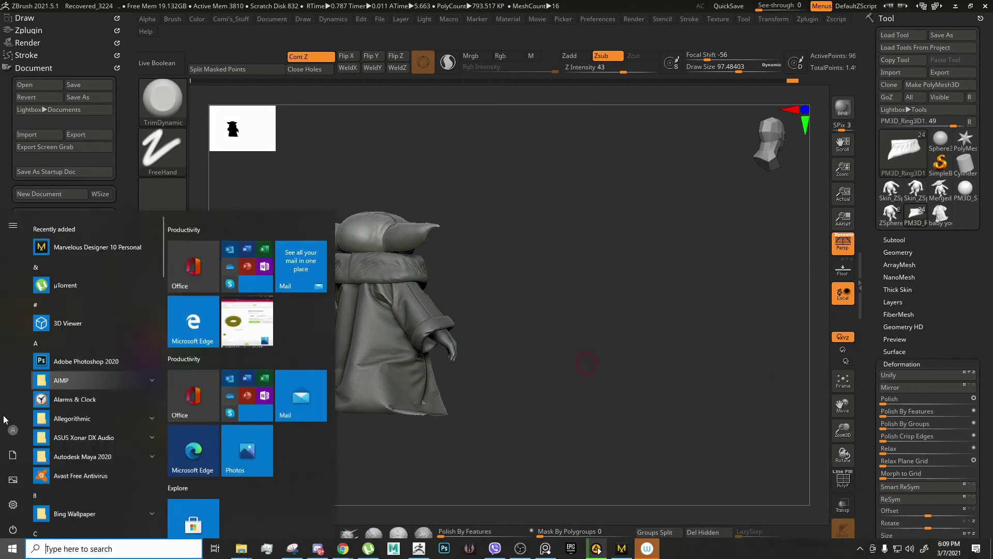